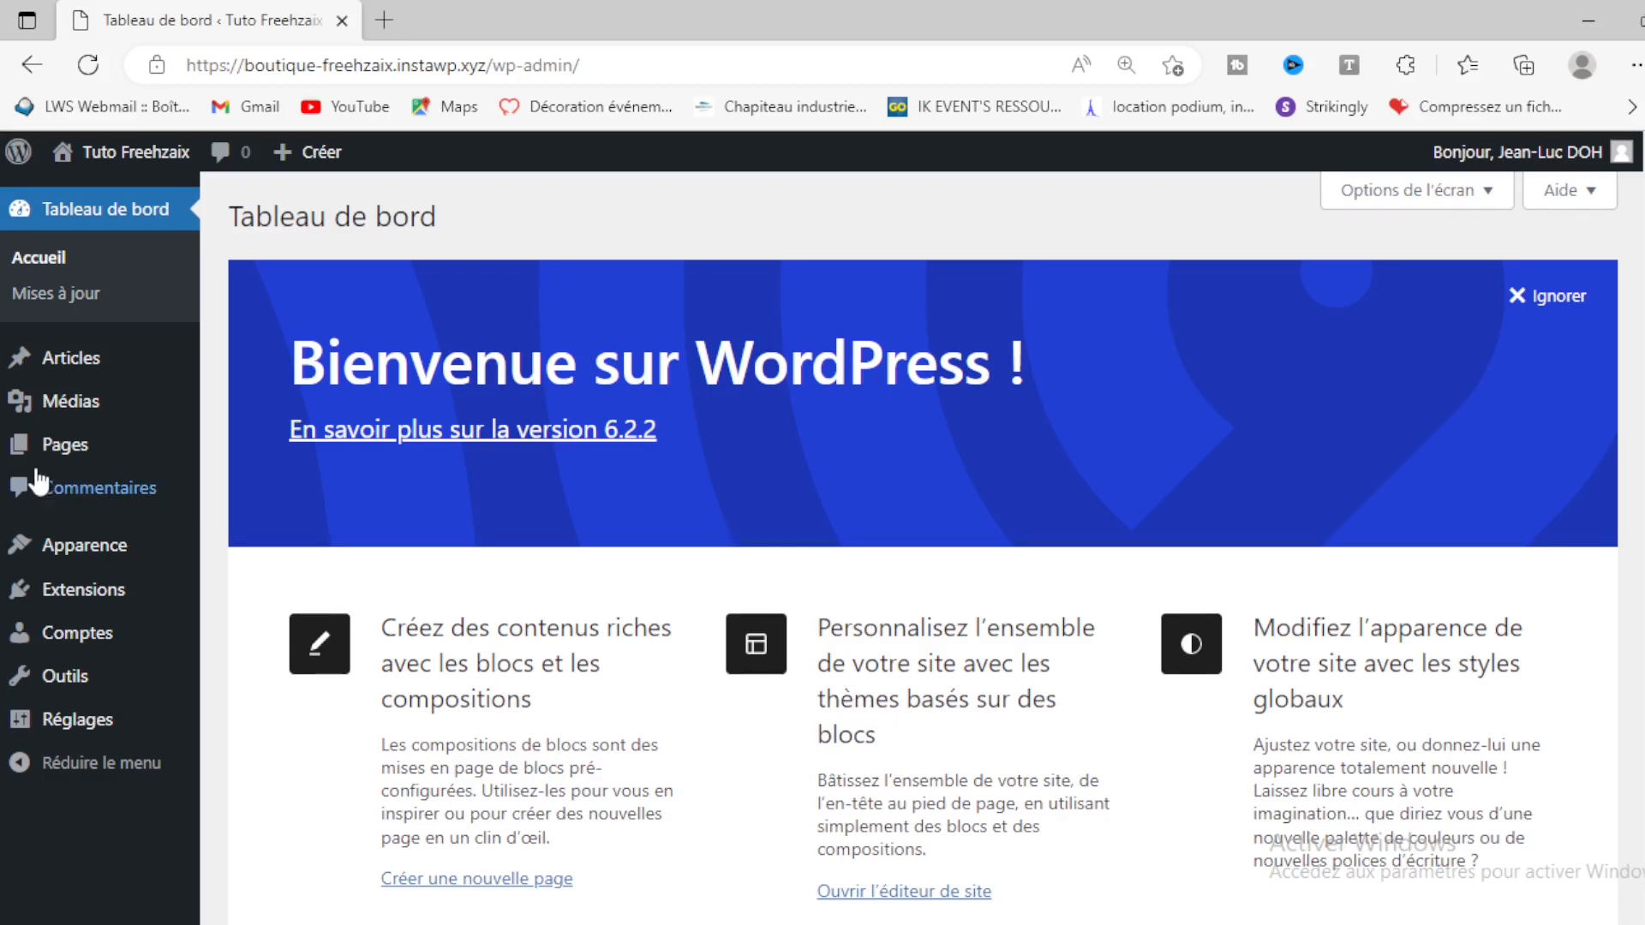
# Step: Open the Blog (Alternatif) template for editing in the site editor and dismiss the welcome guide
pyautogui.moveTo(81, 547)
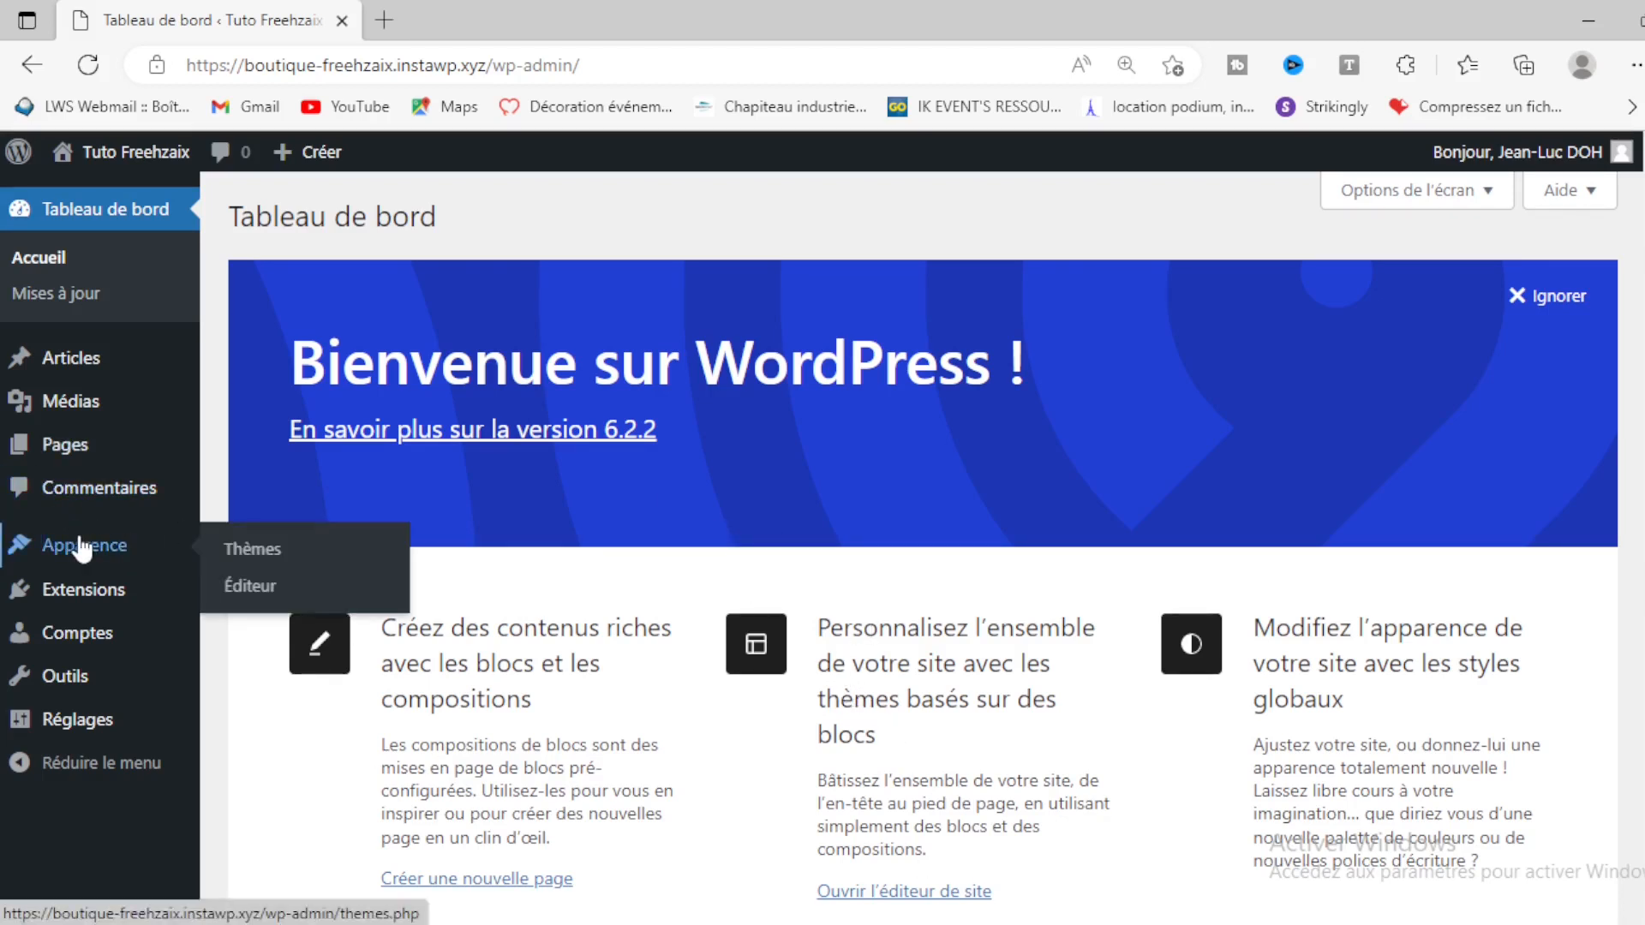
pyautogui.click(249, 591)
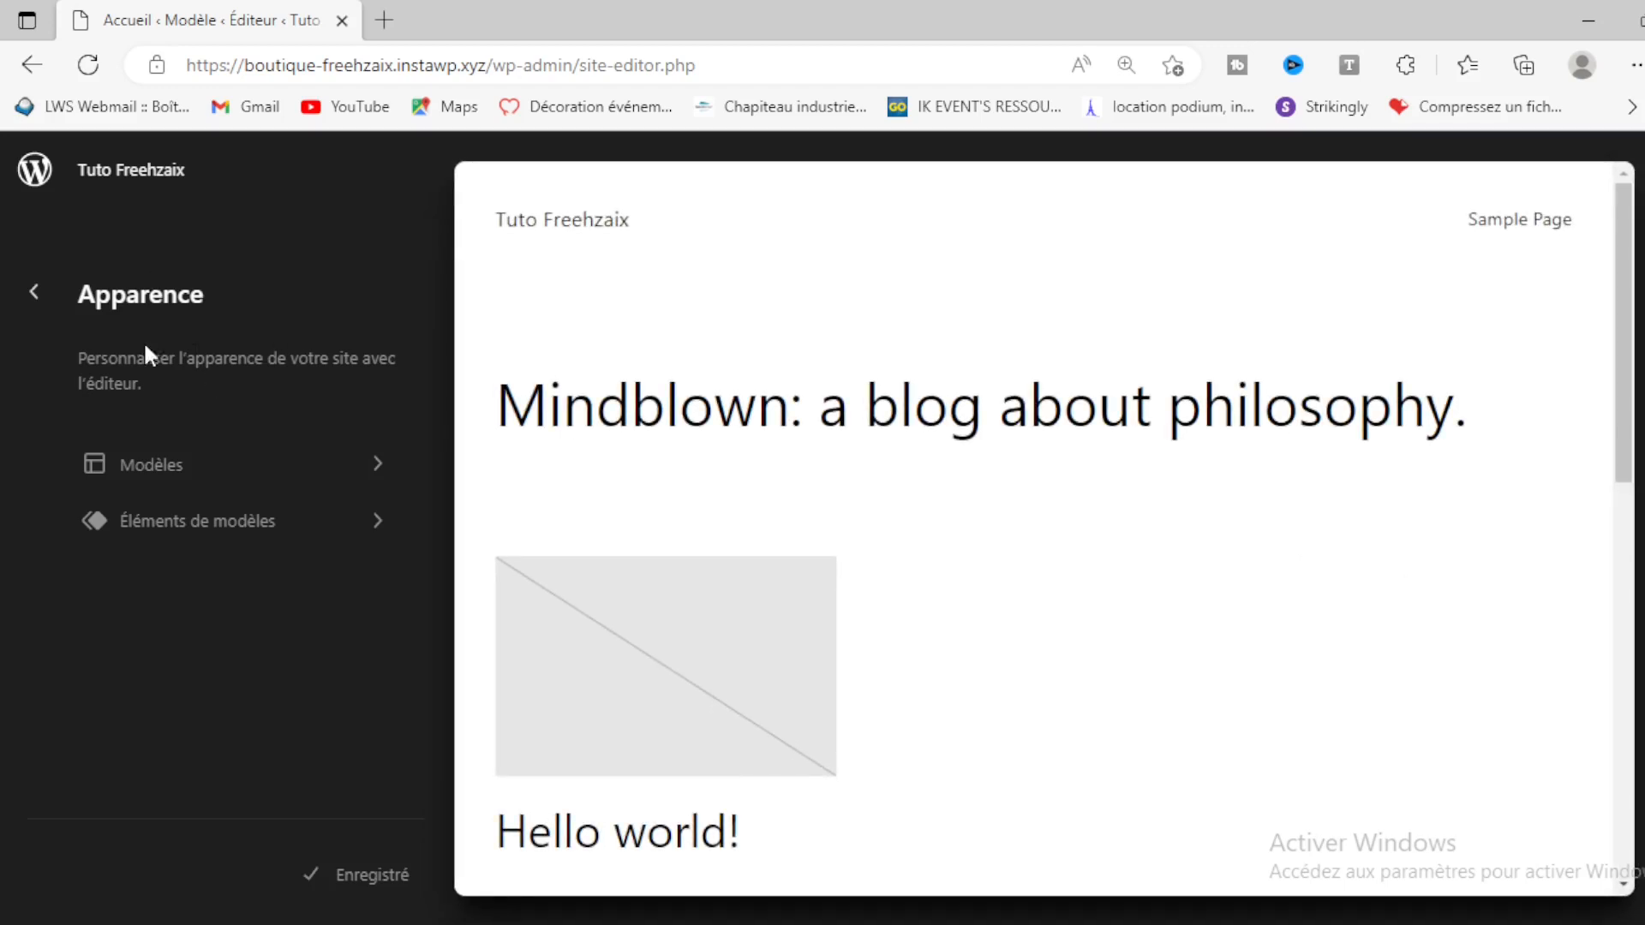
pyautogui.click(249, 466)
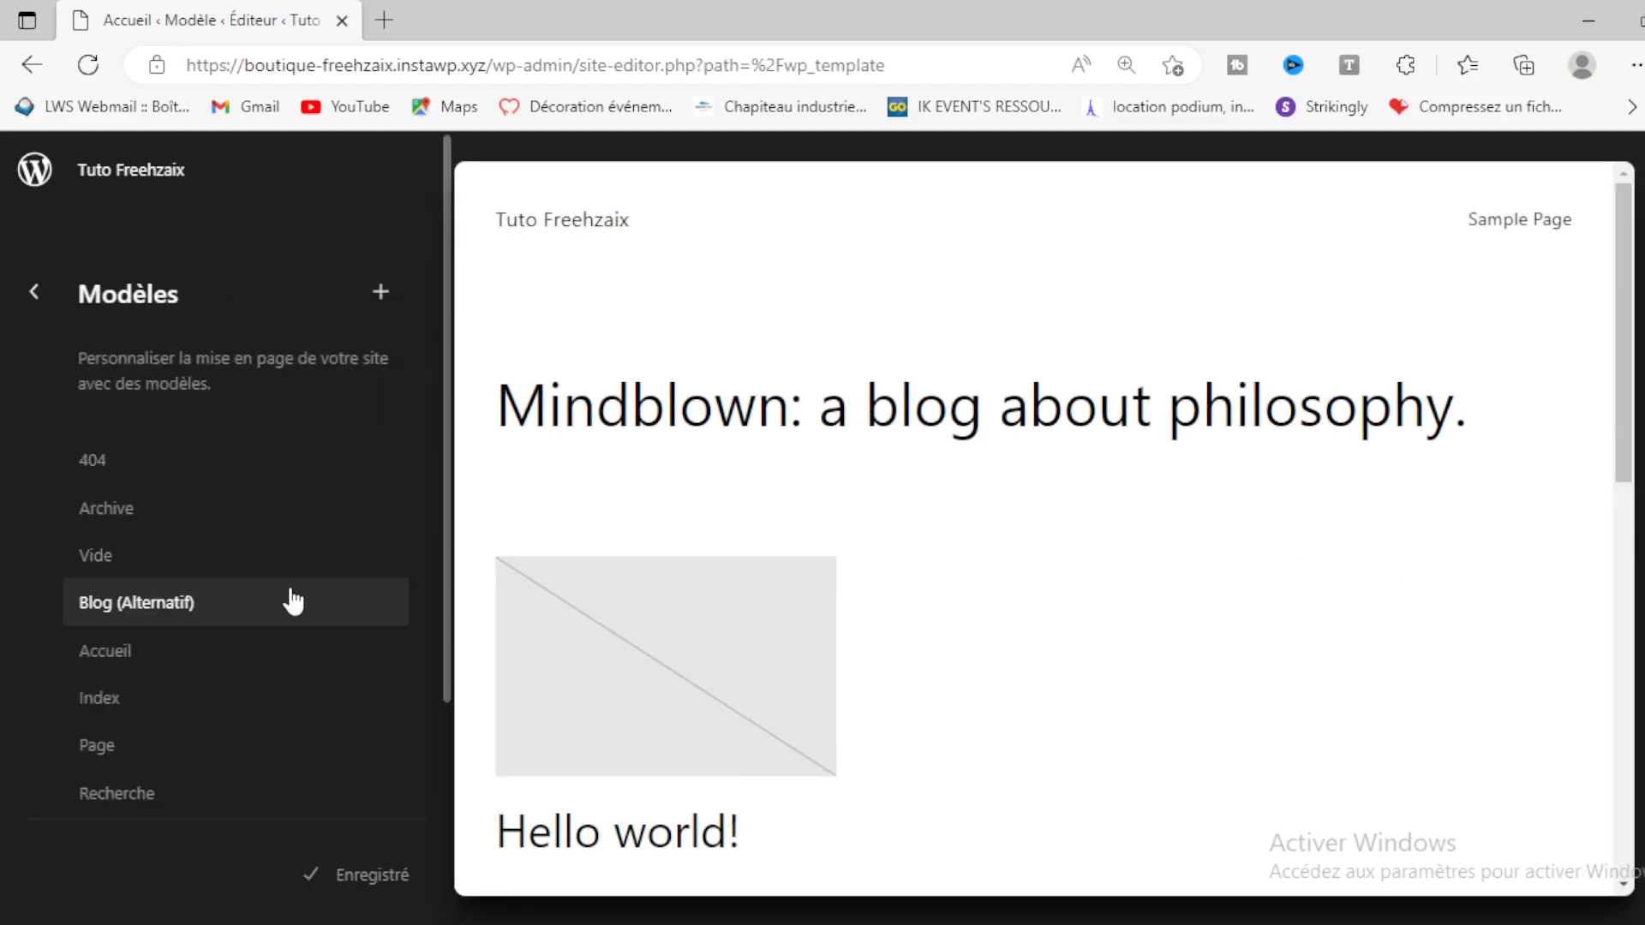
pyautogui.scroll(-2, 300, 597)
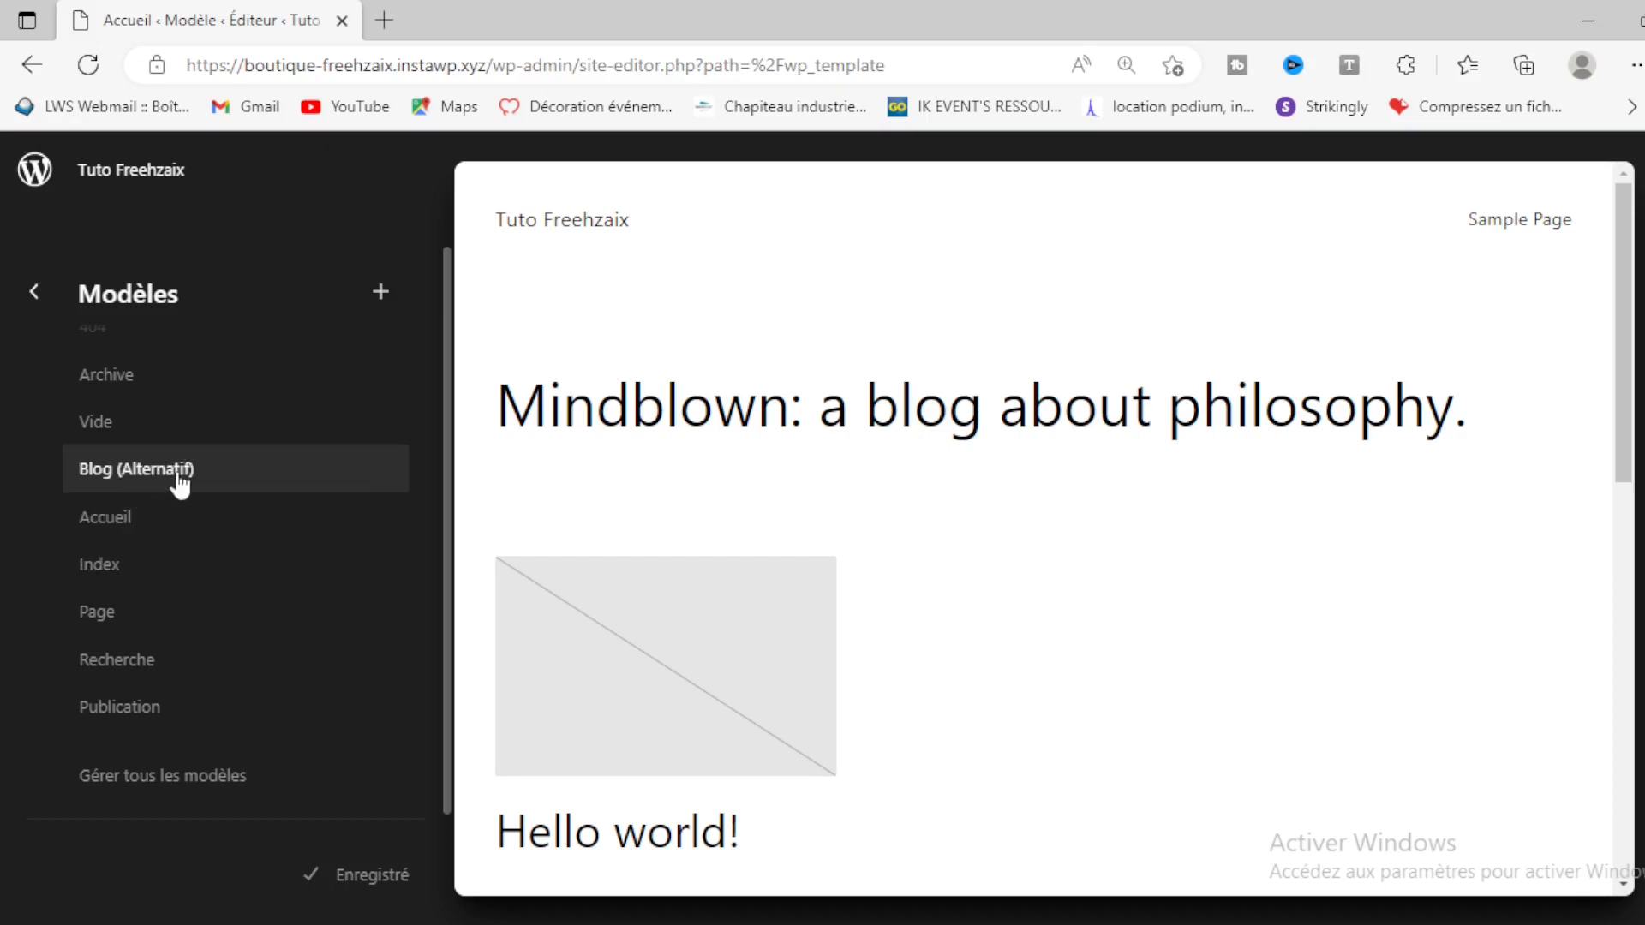
pyautogui.click(116, 477)
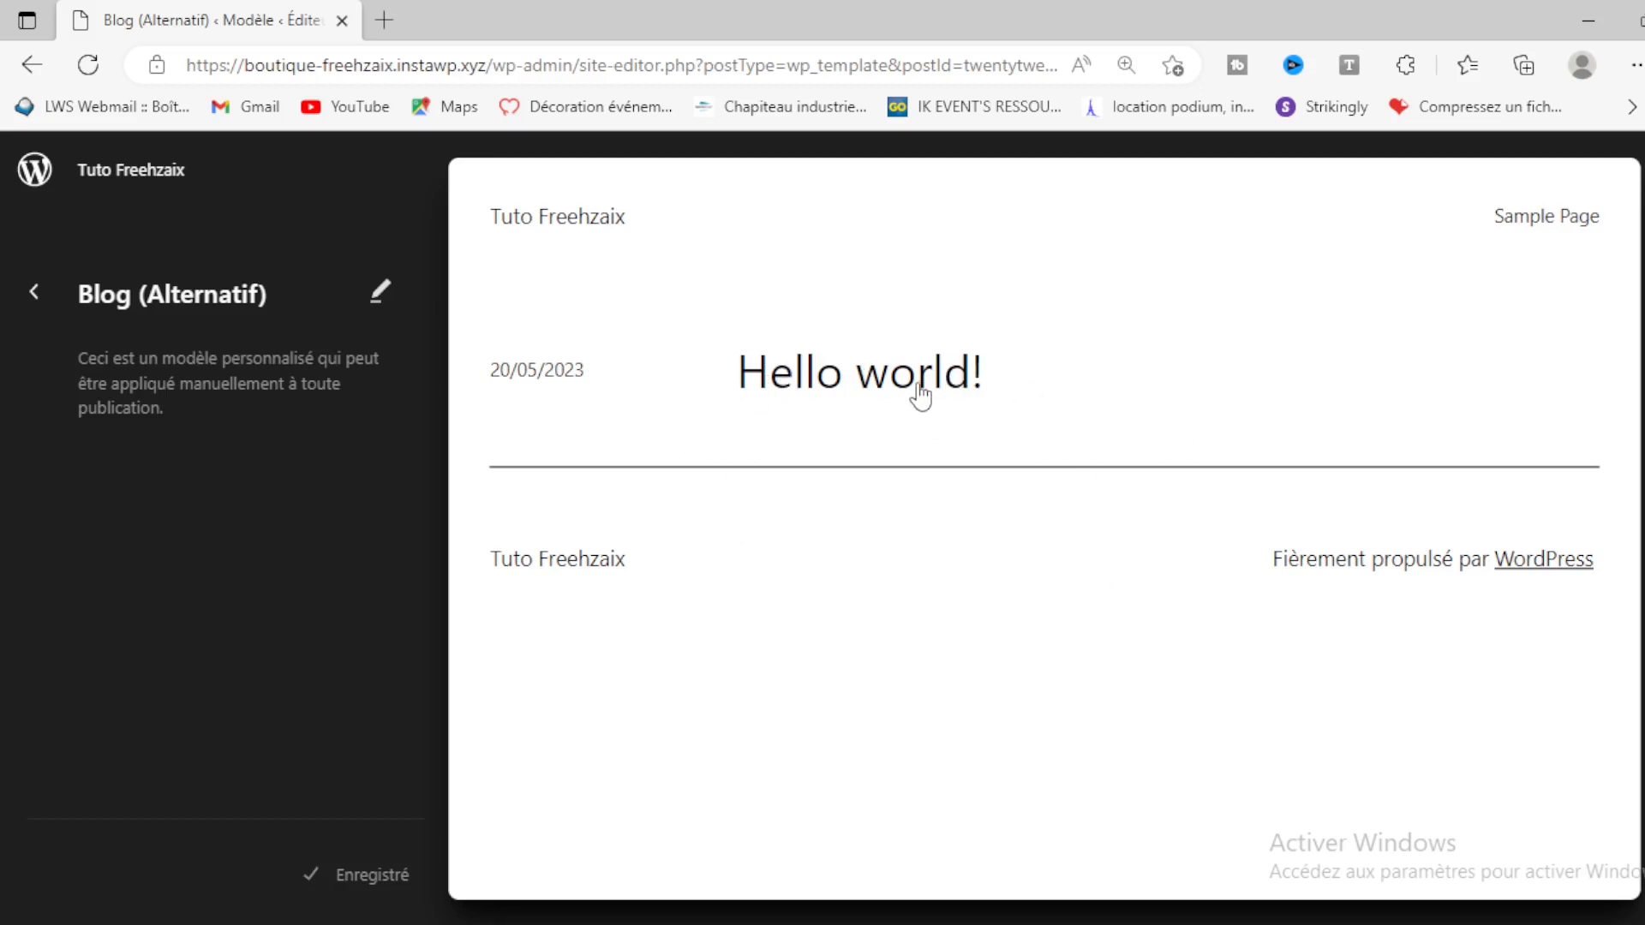
pyautogui.click(1137, 382)
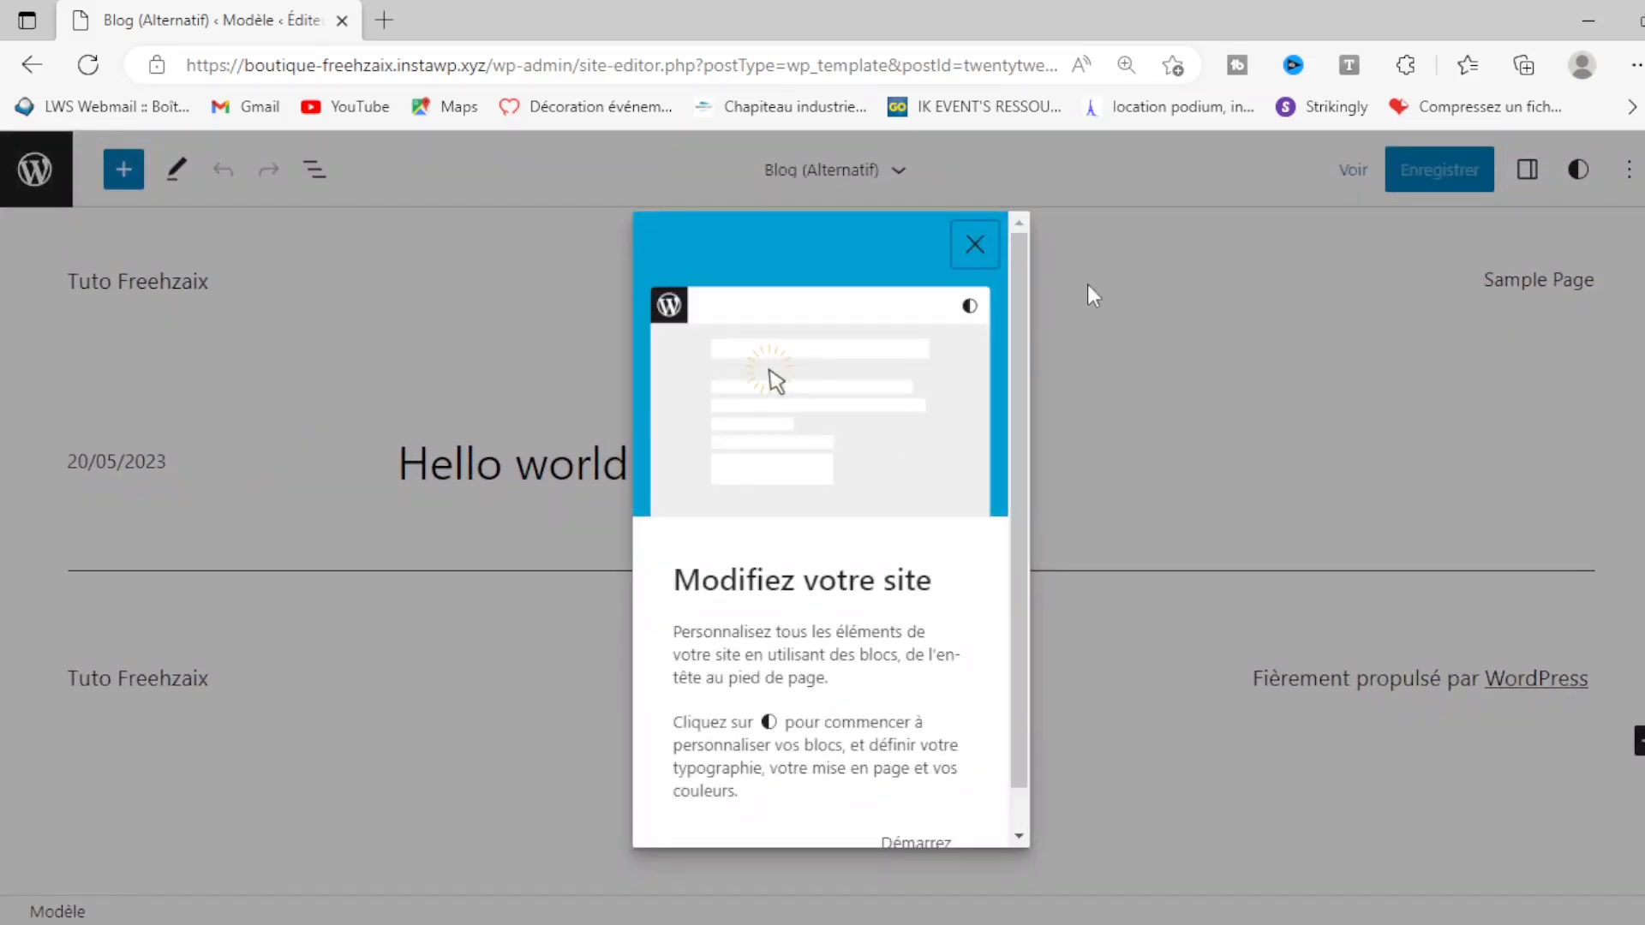
pyautogui.click(974, 245)
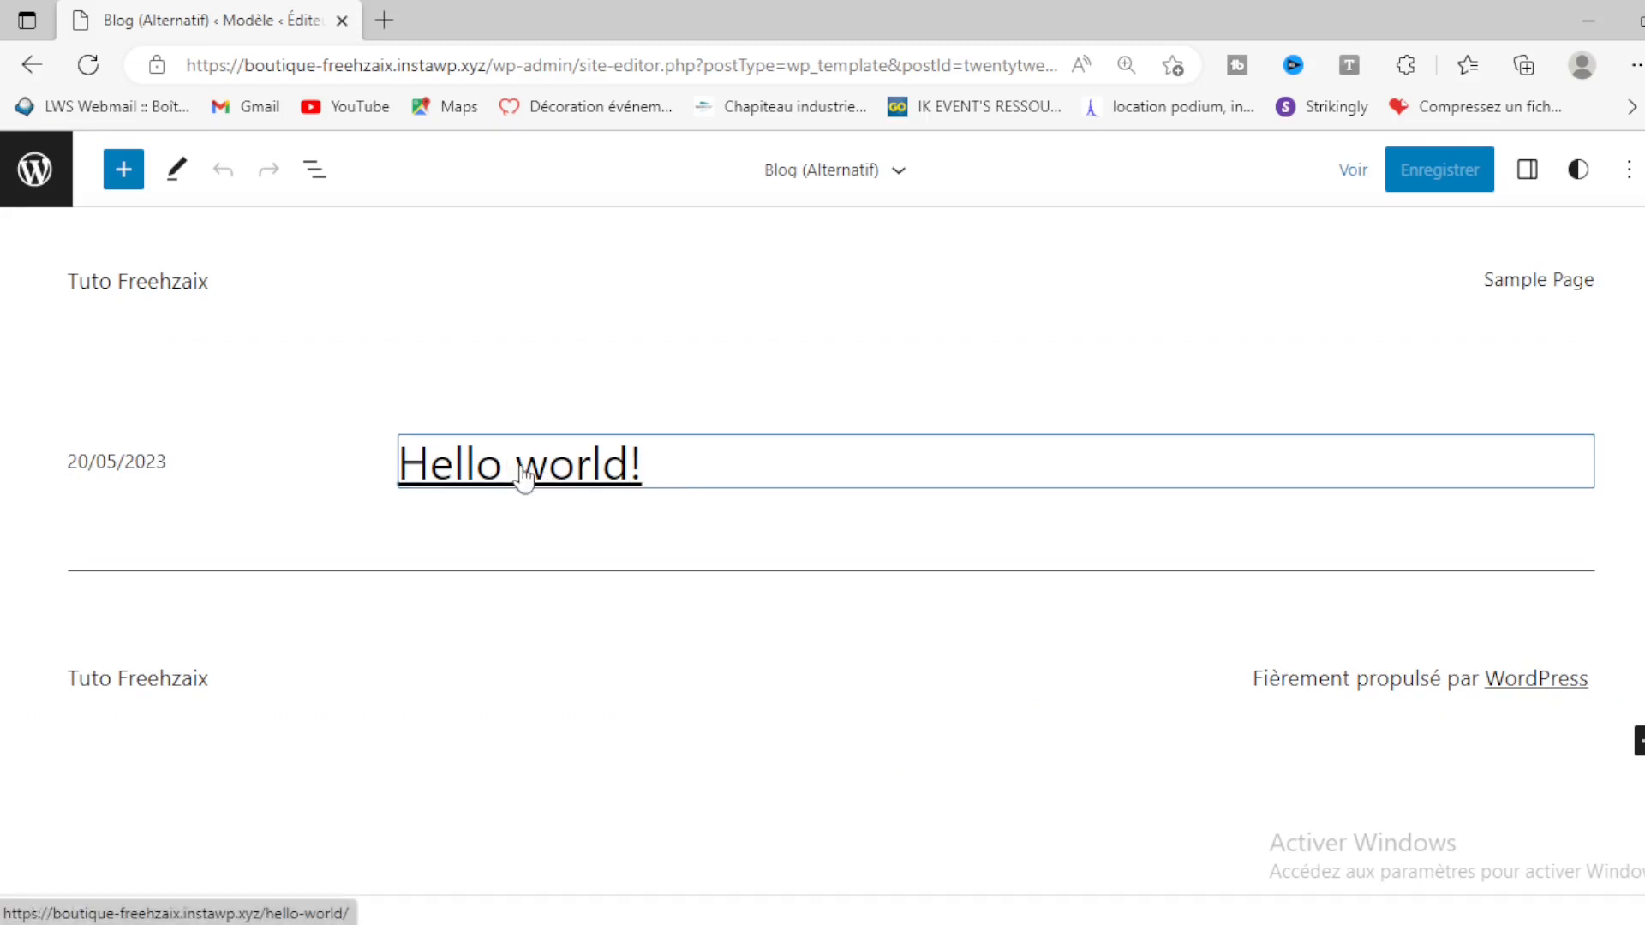
# Step: Inspect the post title and post date blocks of the Blog (Alternatif) template
pyautogui.click(782, 468)
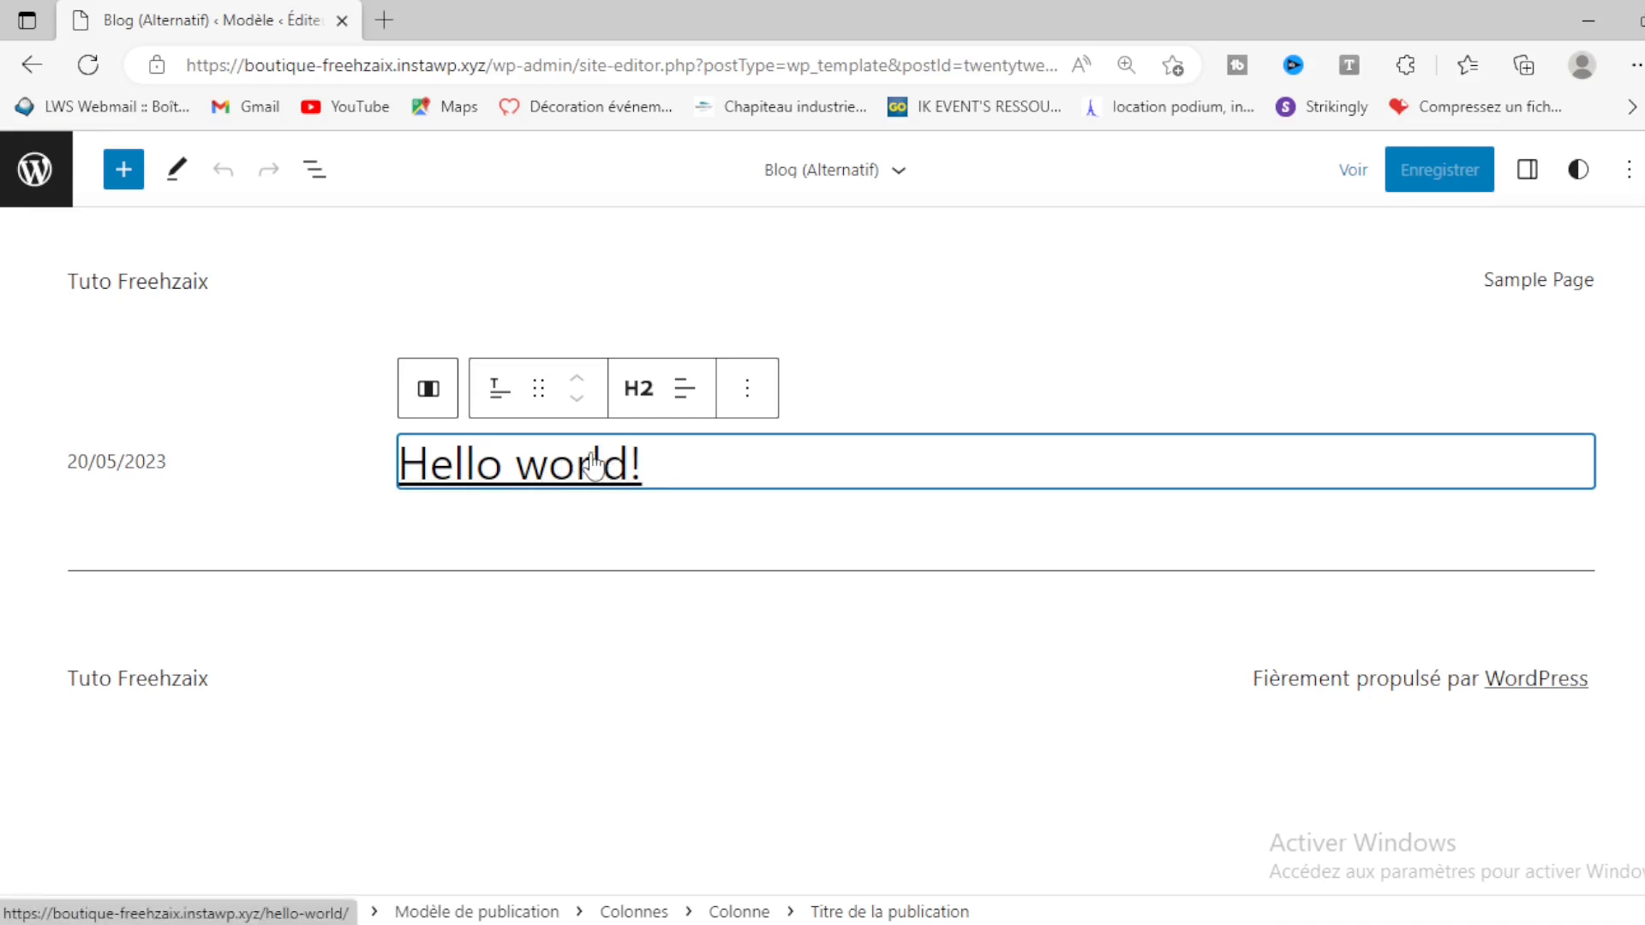
pyautogui.click(508, 463)
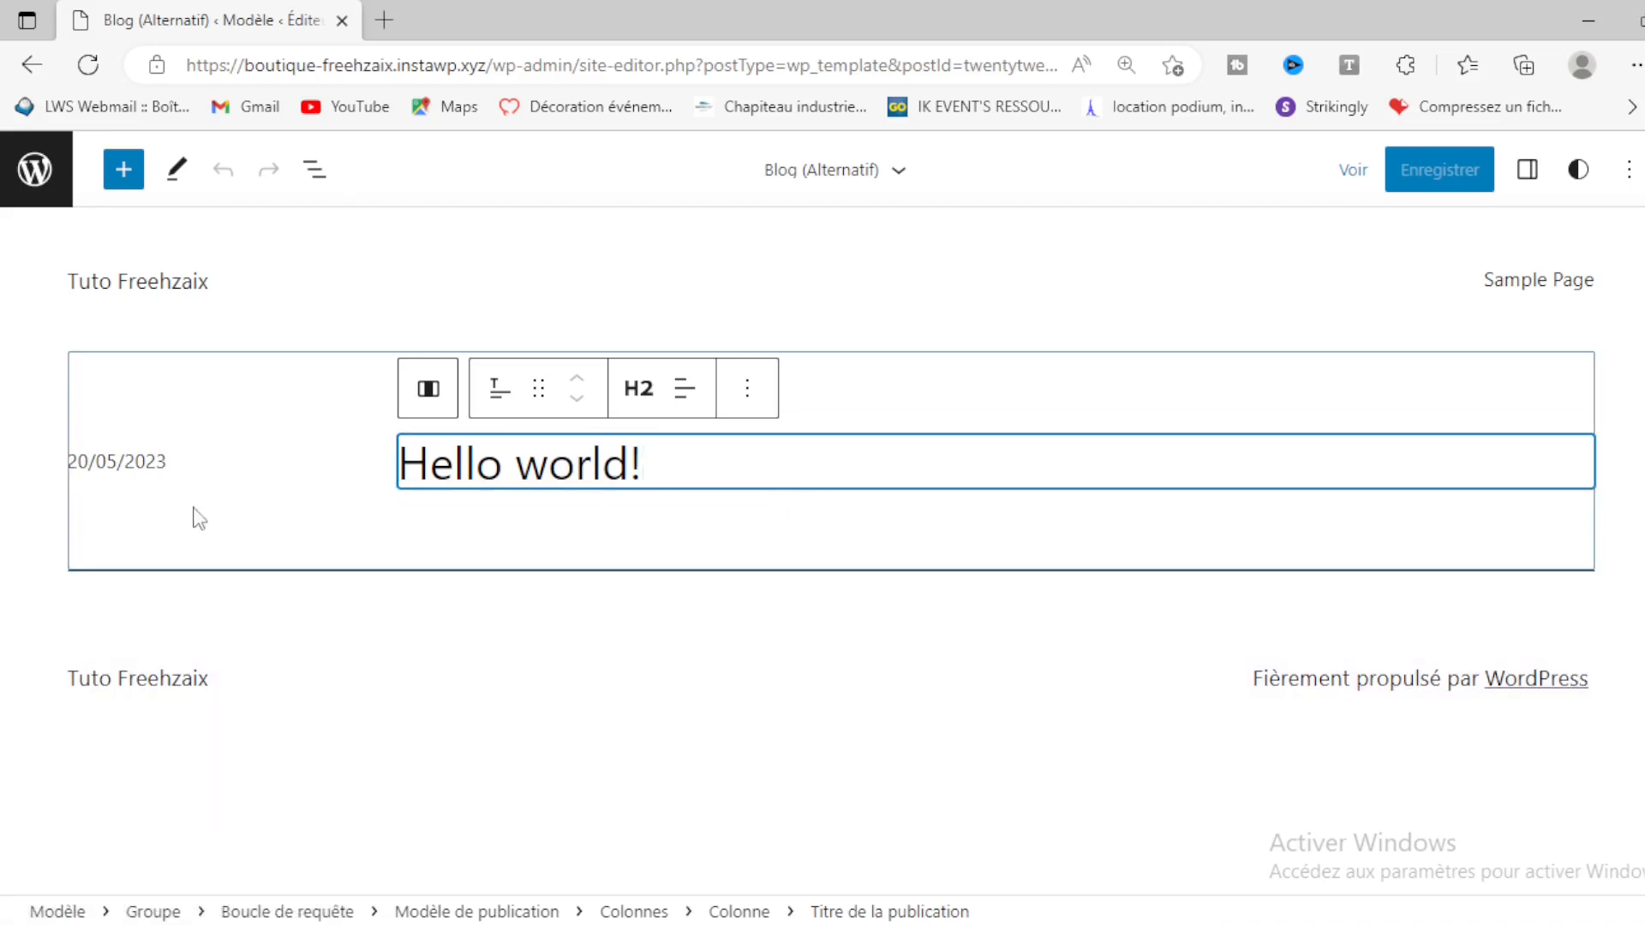
pyautogui.click(155, 477)
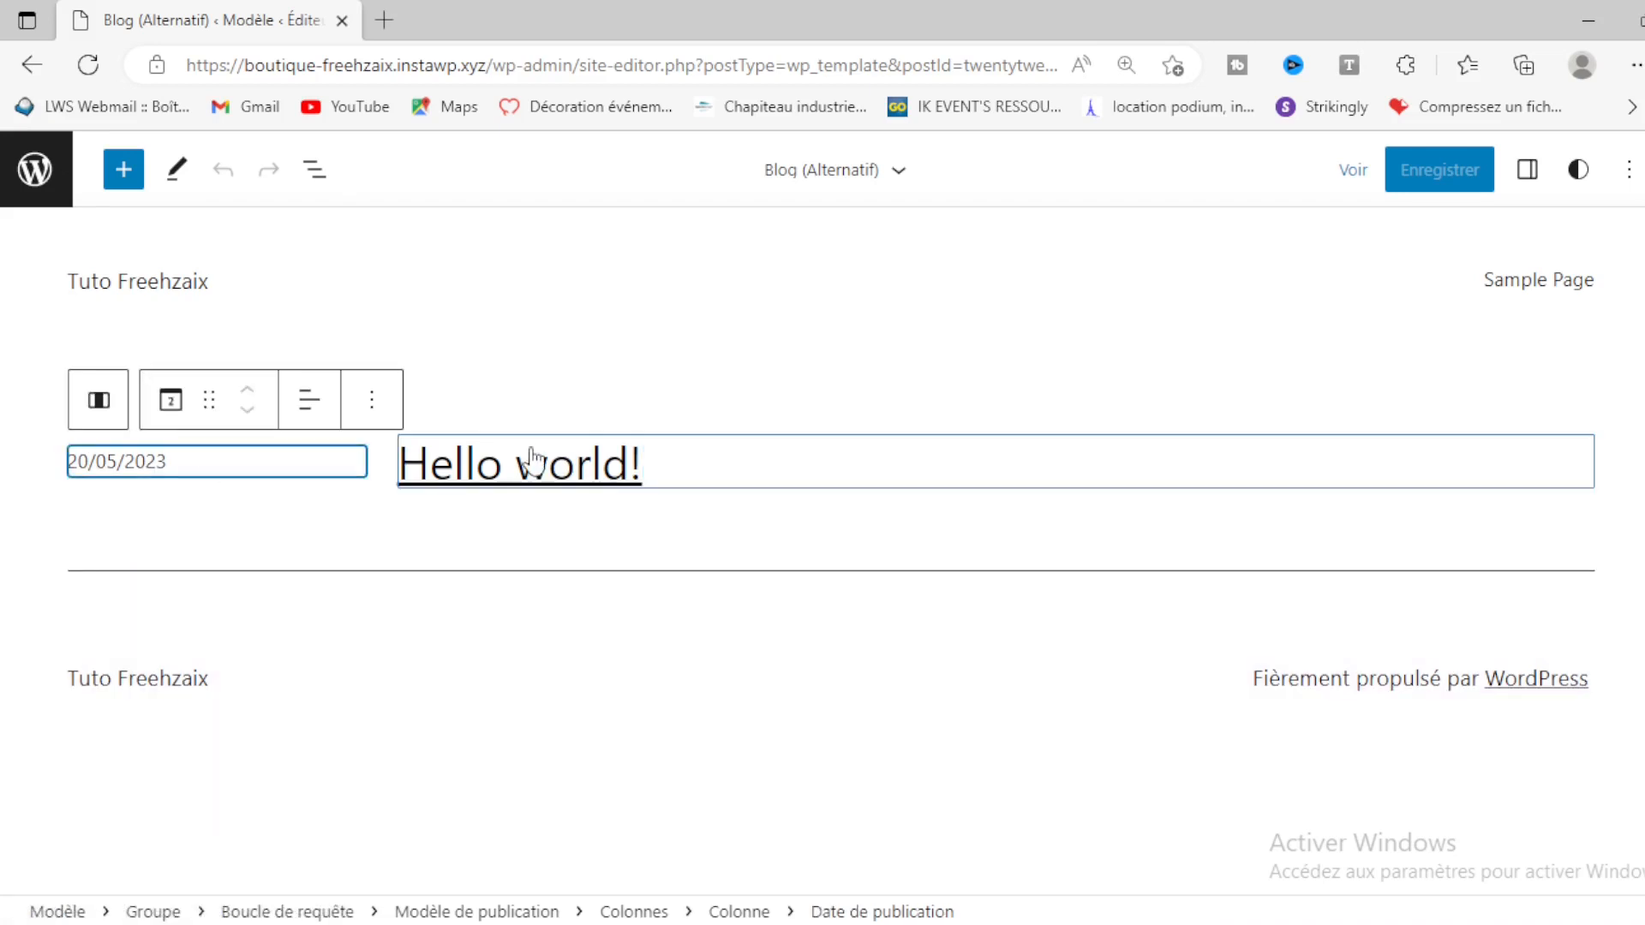
pyautogui.click(882, 461)
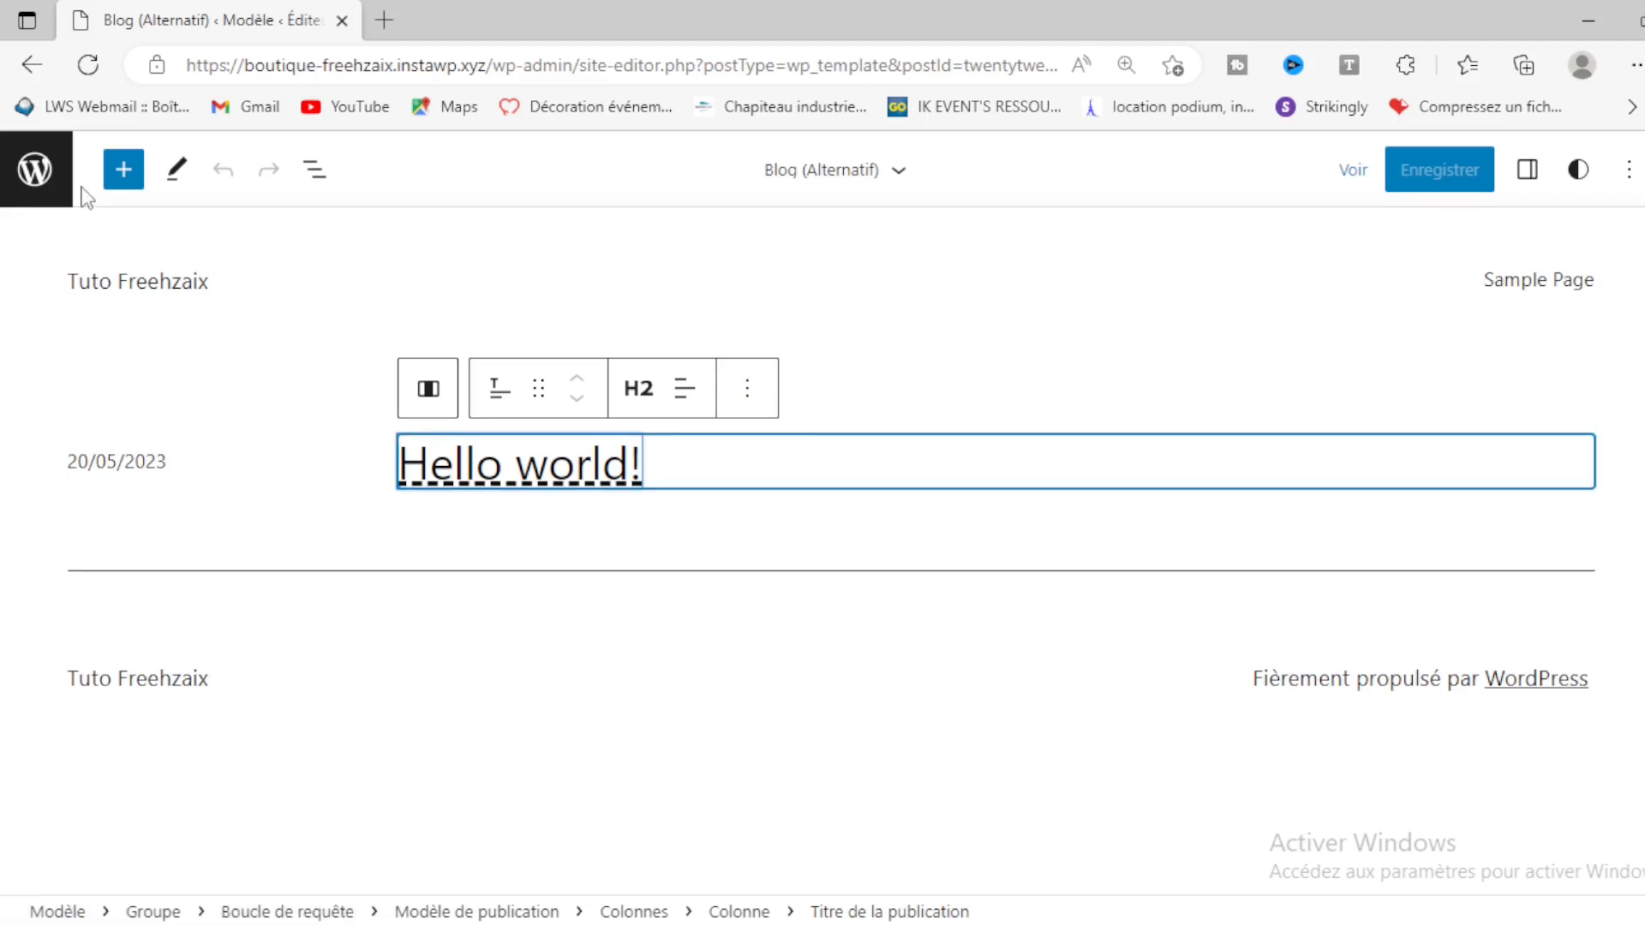
# Step: Return to the template list, open the Accueil template for editing and look through its layout
pyautogui.click(38, 174)
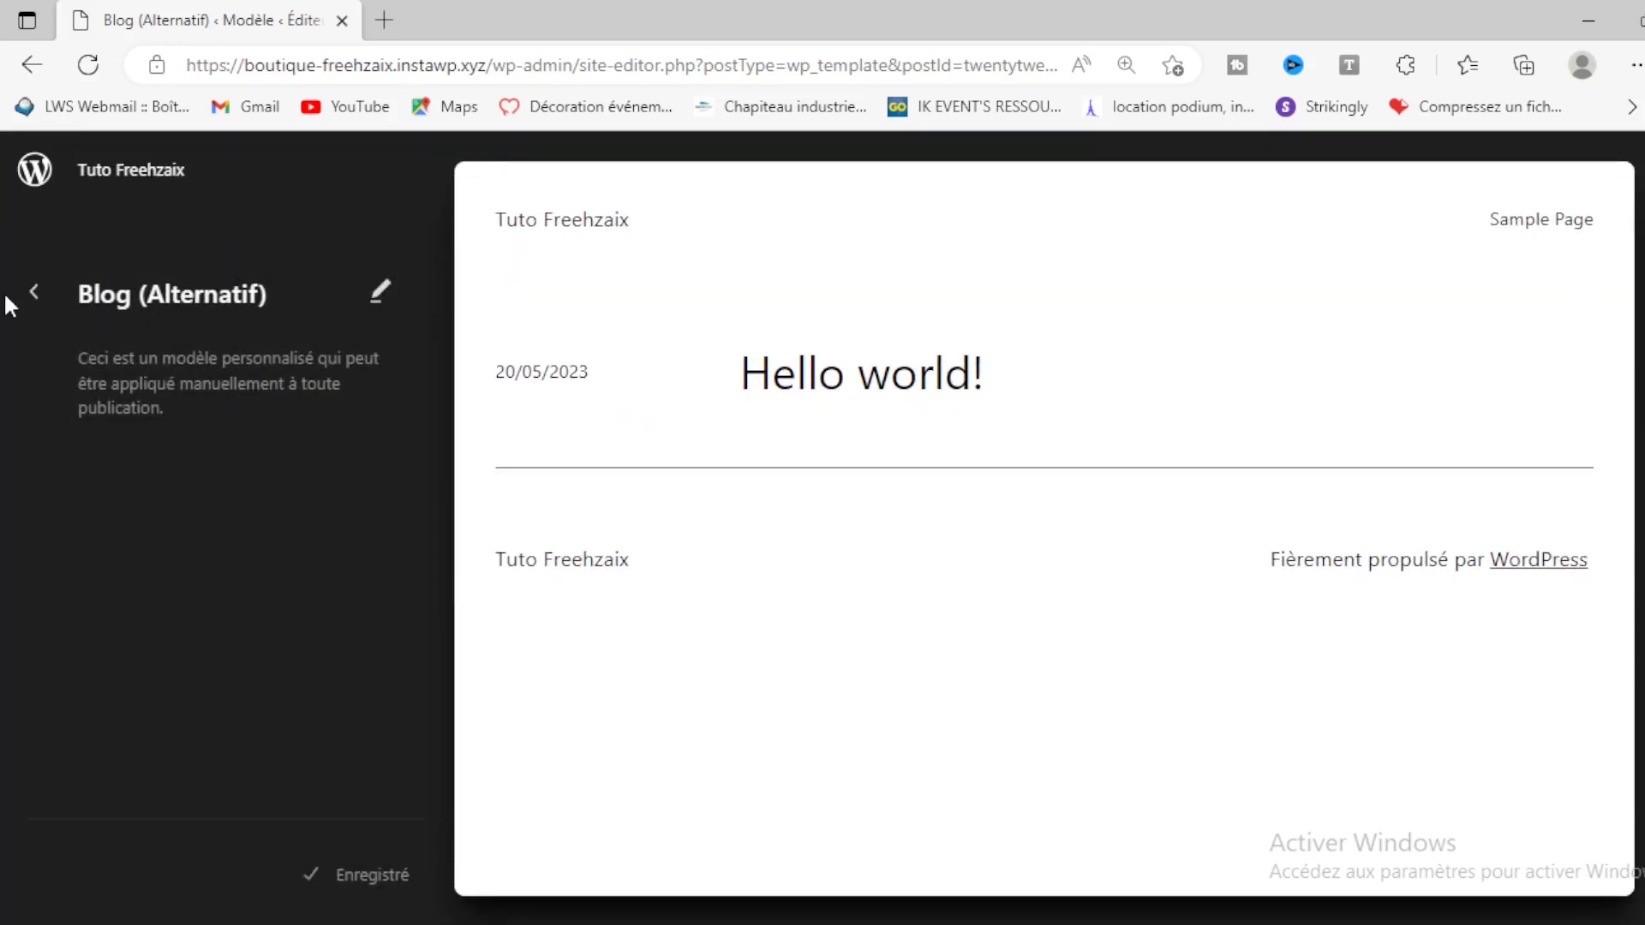
pyautogui.click(34, 295)
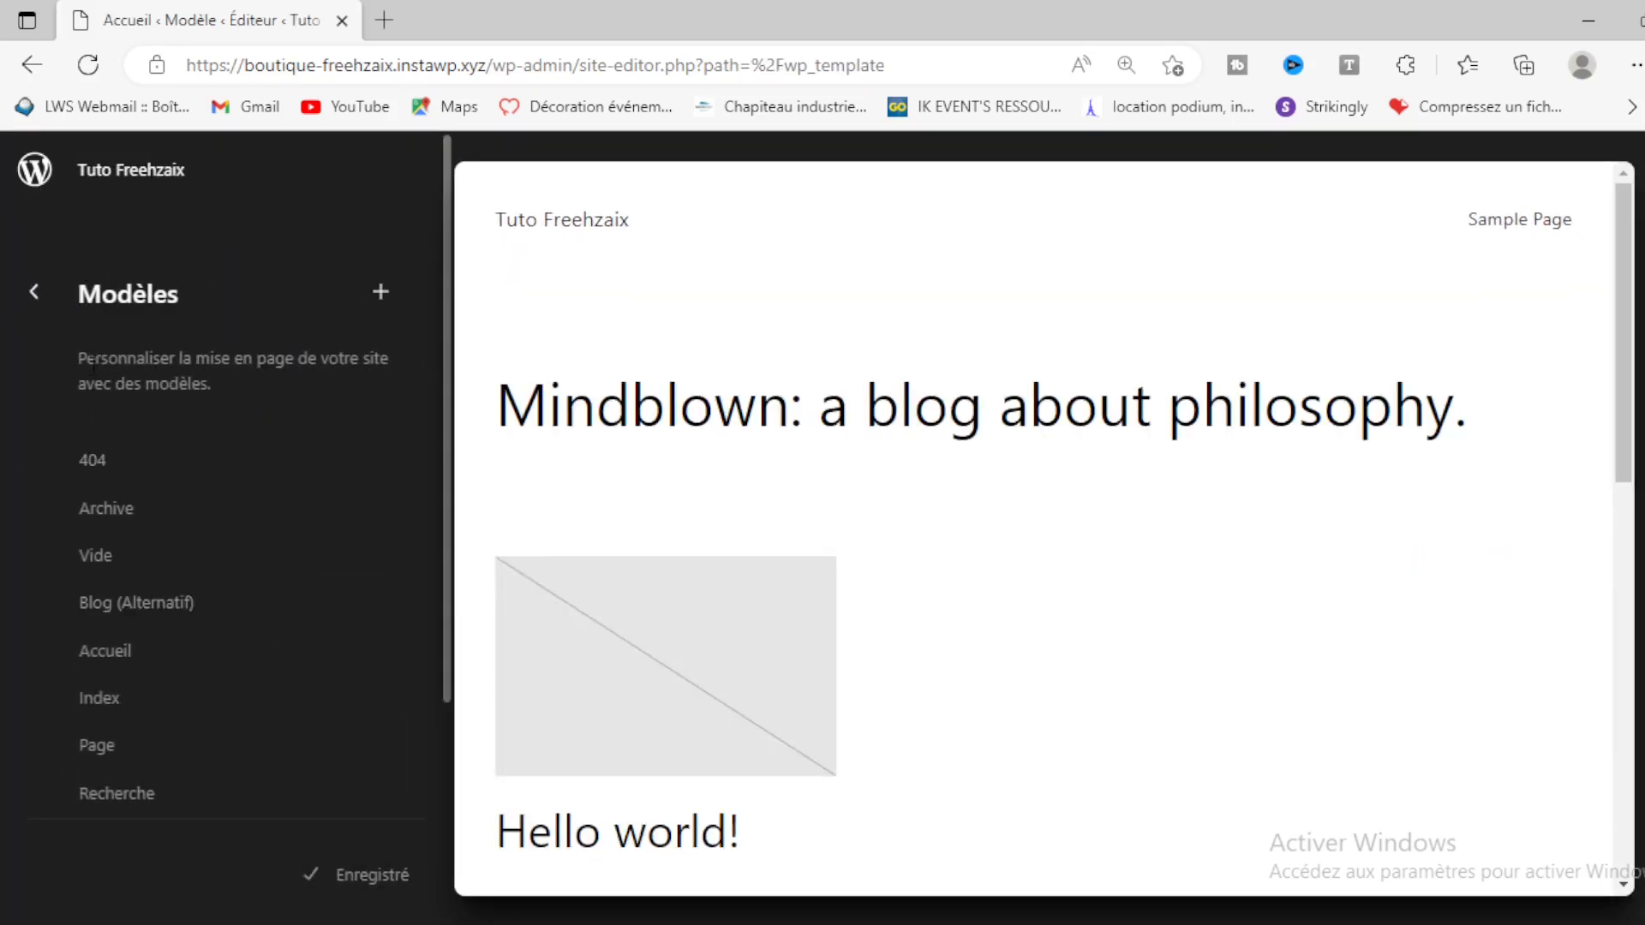
pyautogui.click(34, 294)
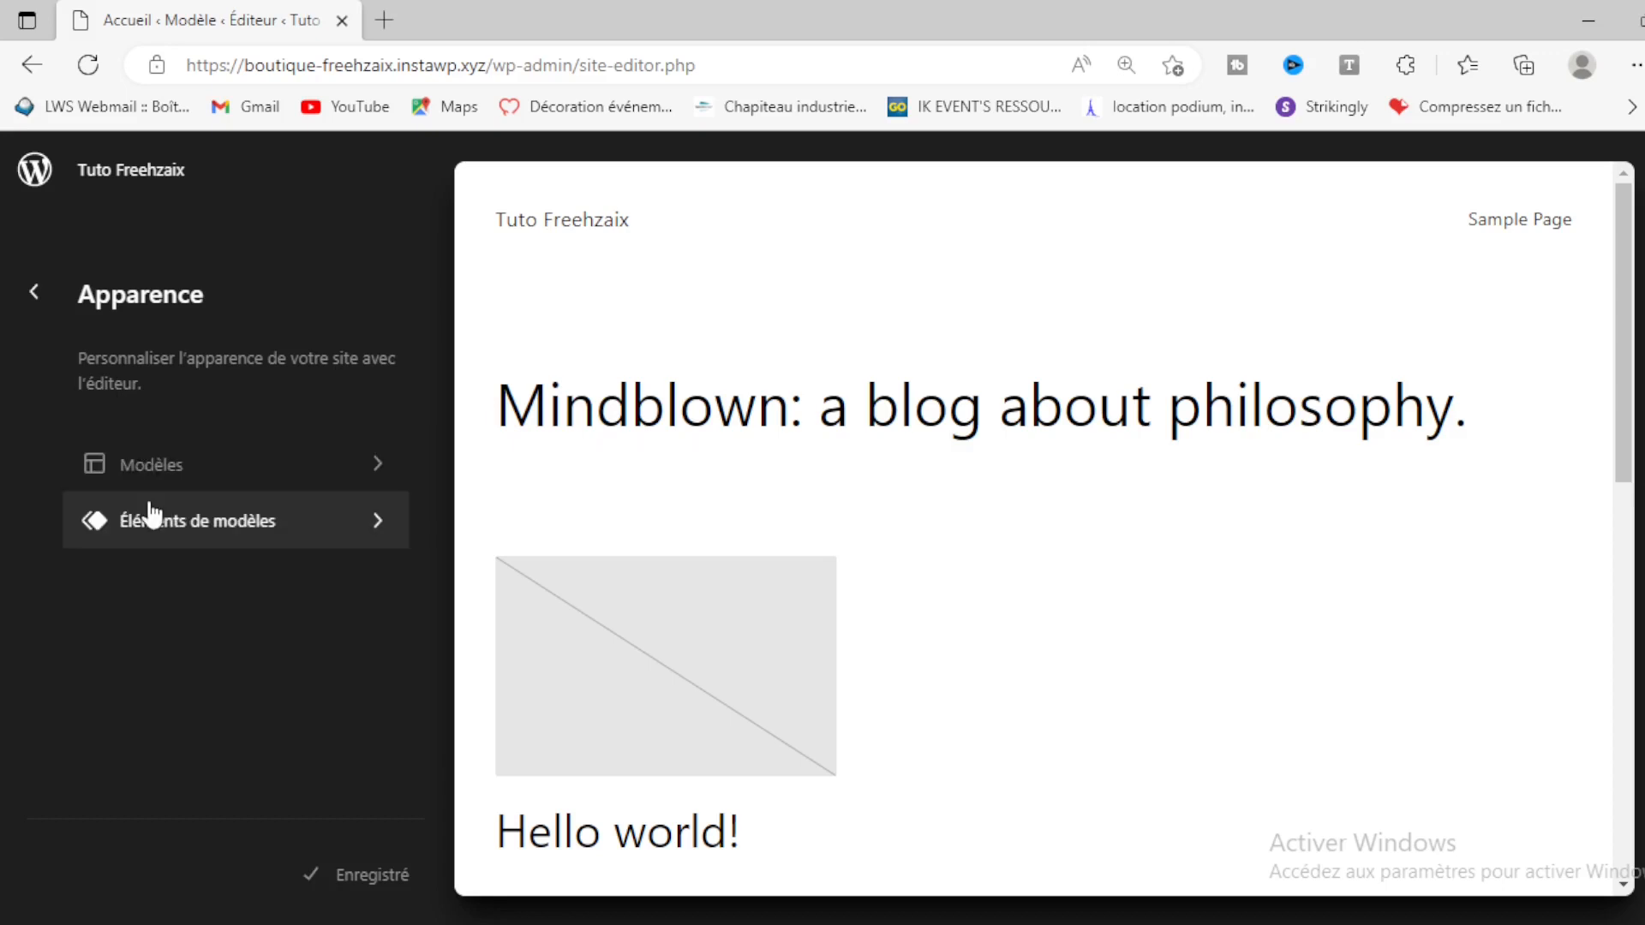
pyautogui.click(158, 468)
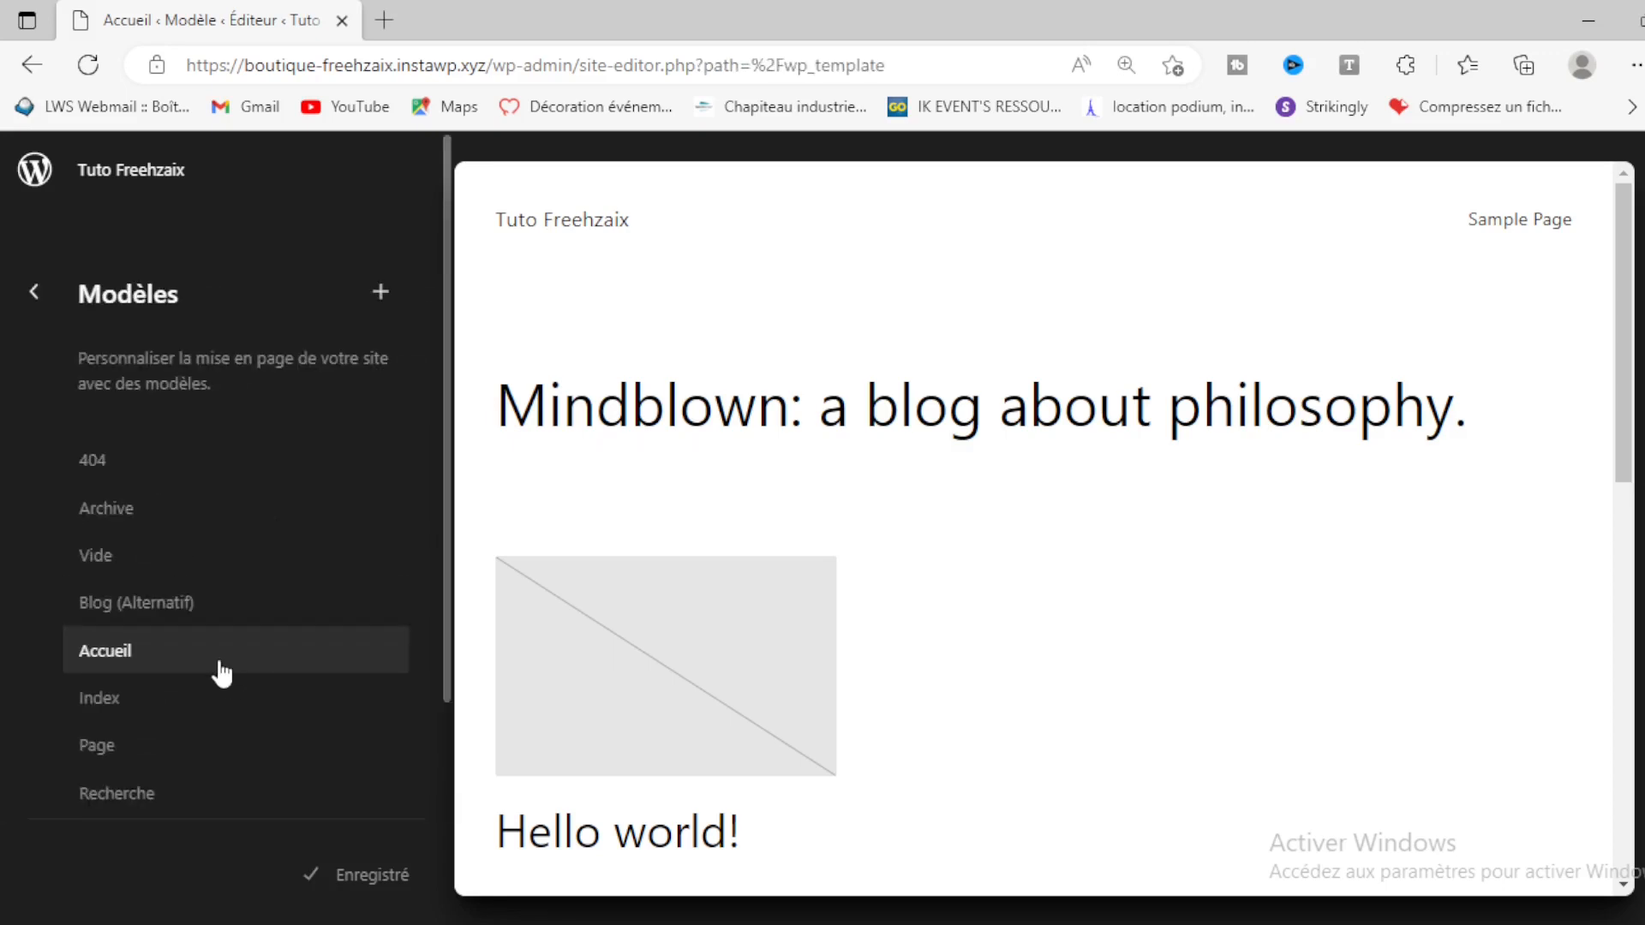
pyautogui.click(118, 558)
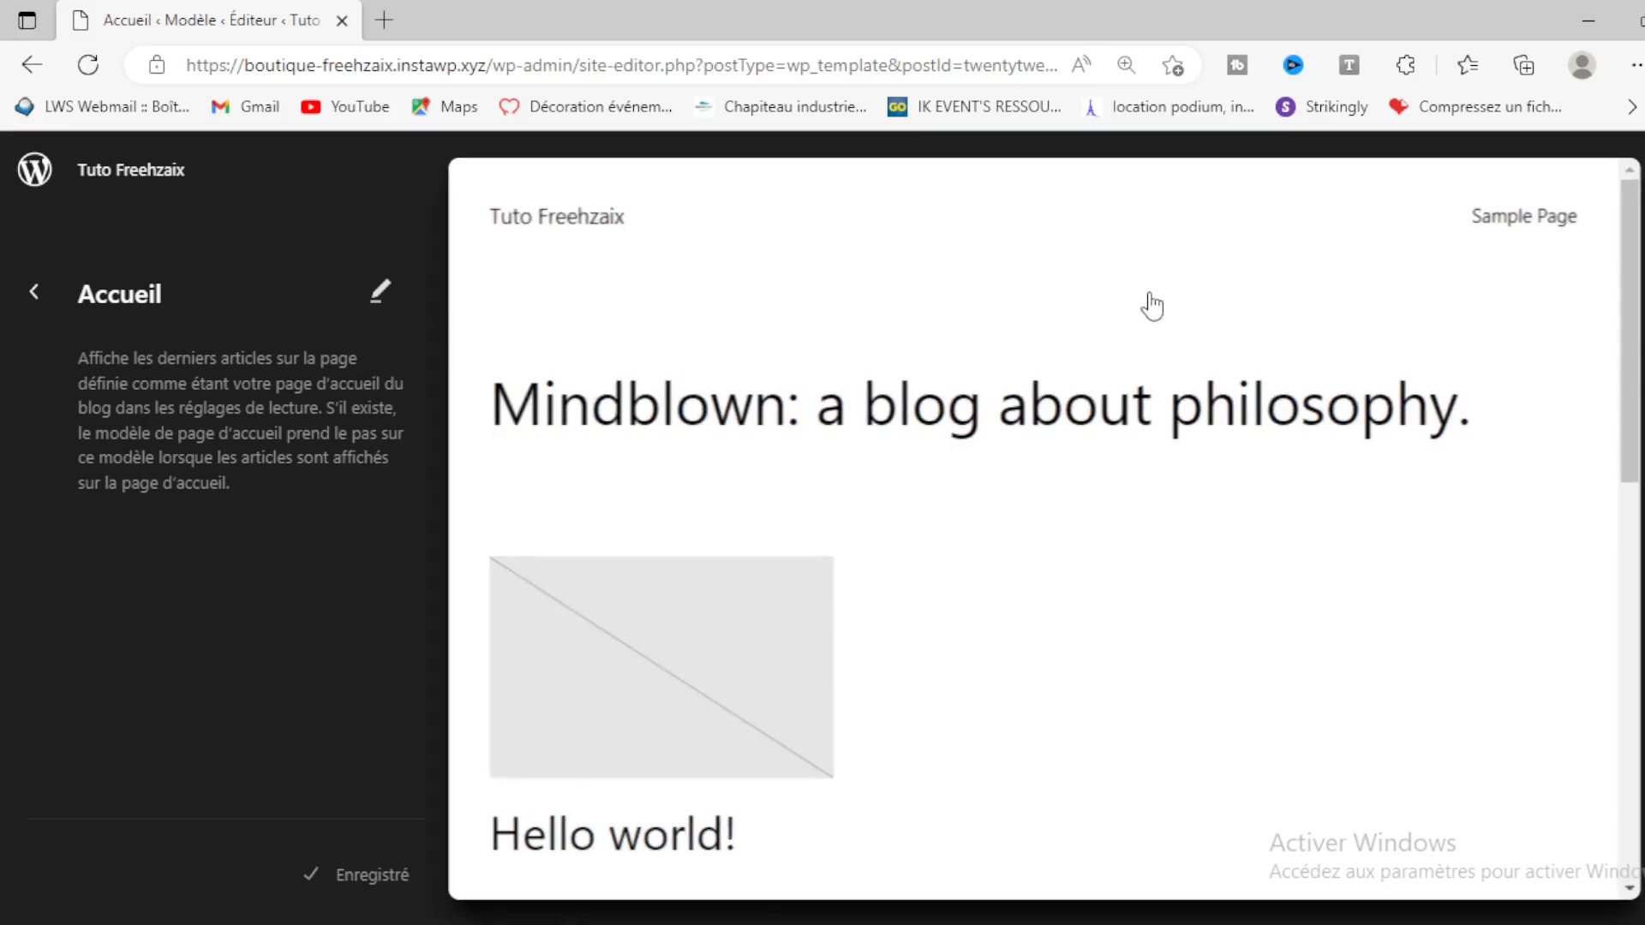
pyautogui.click(987, 319)
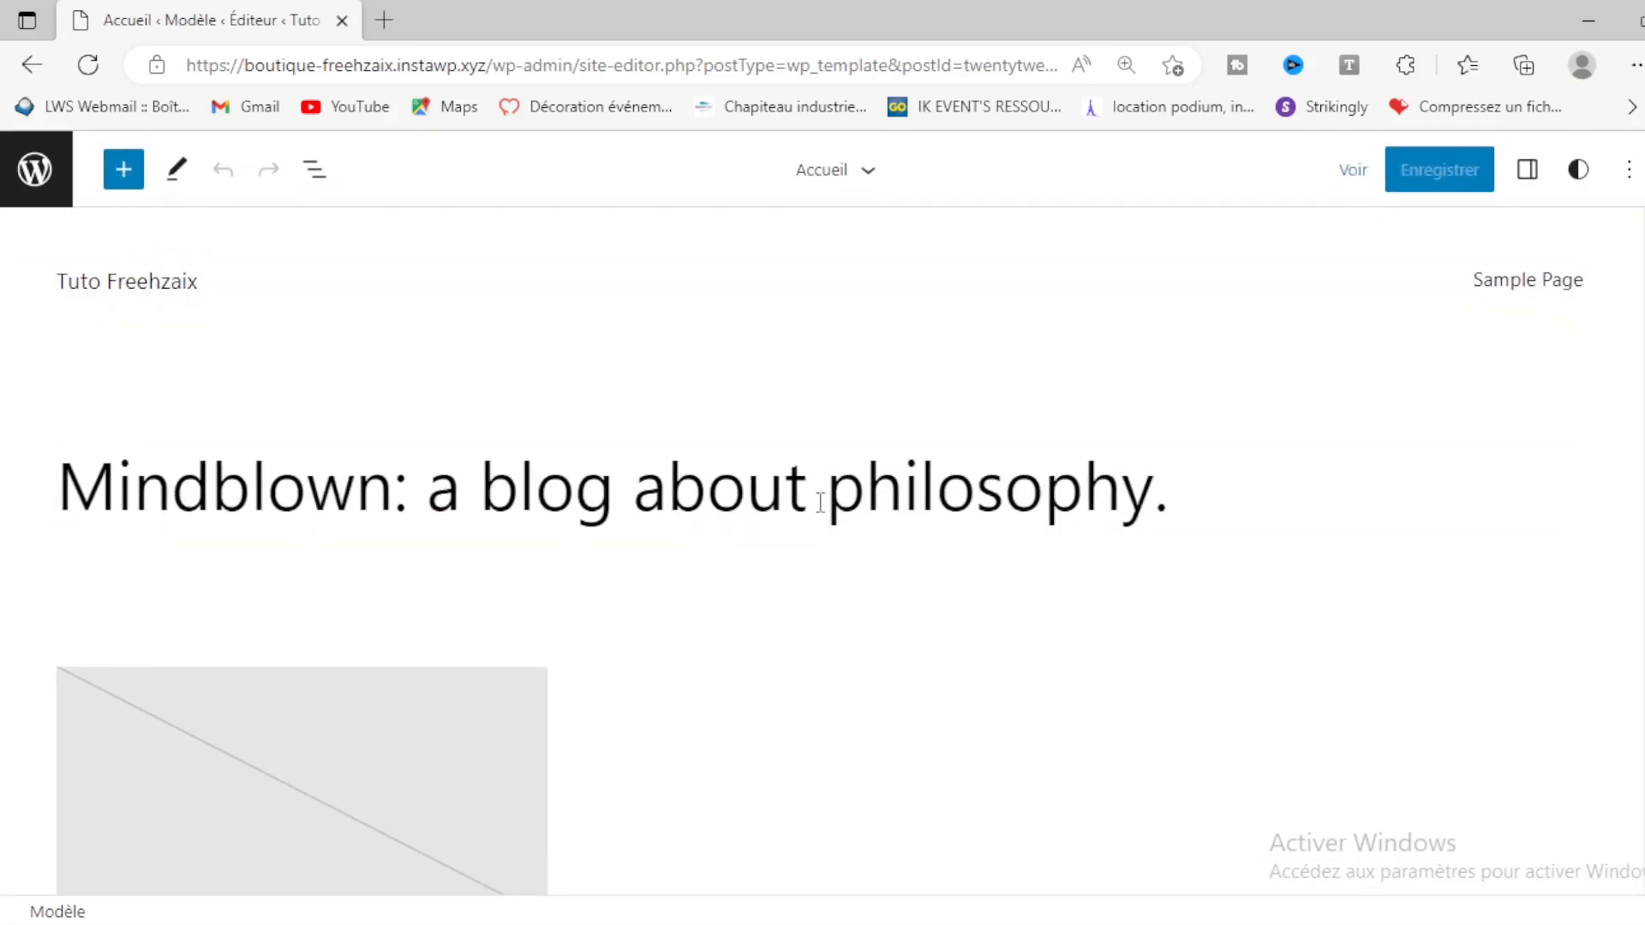
pyautogui.scroll(-3, 904, 531)
pyautogui.scroll(-6, 906, 532)
pyautogui.scroll(9, 907, 533)
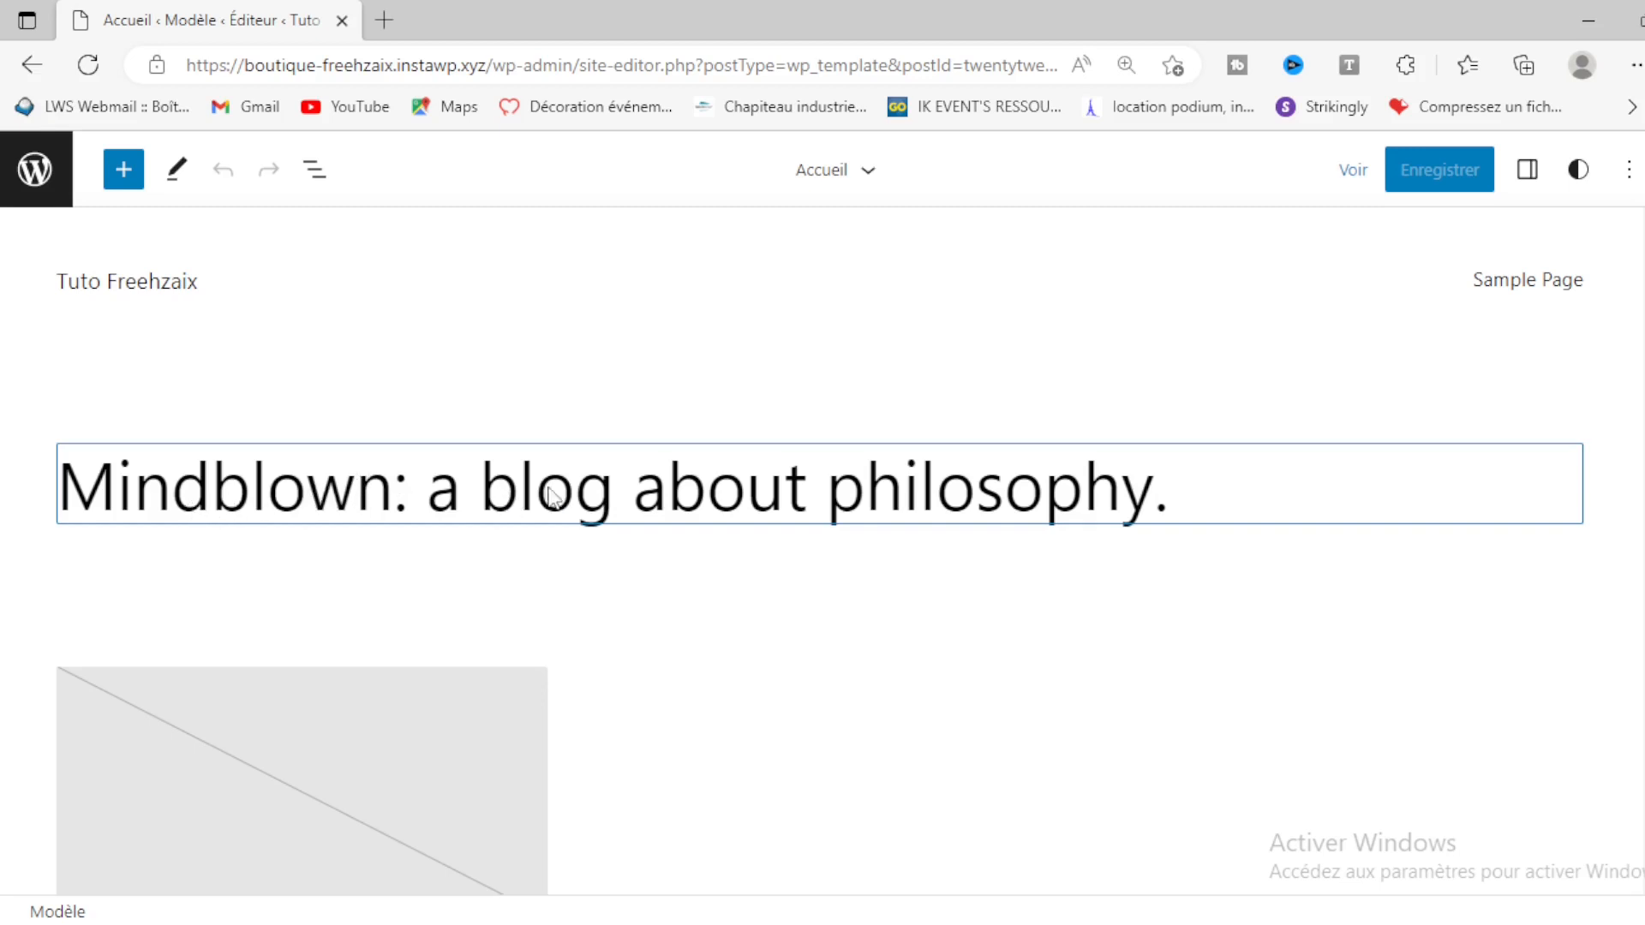
# Step: Remove the "Mindblown: a blog about philosophy." heading block from the Accueil template
pyautogui.click(707, 493)
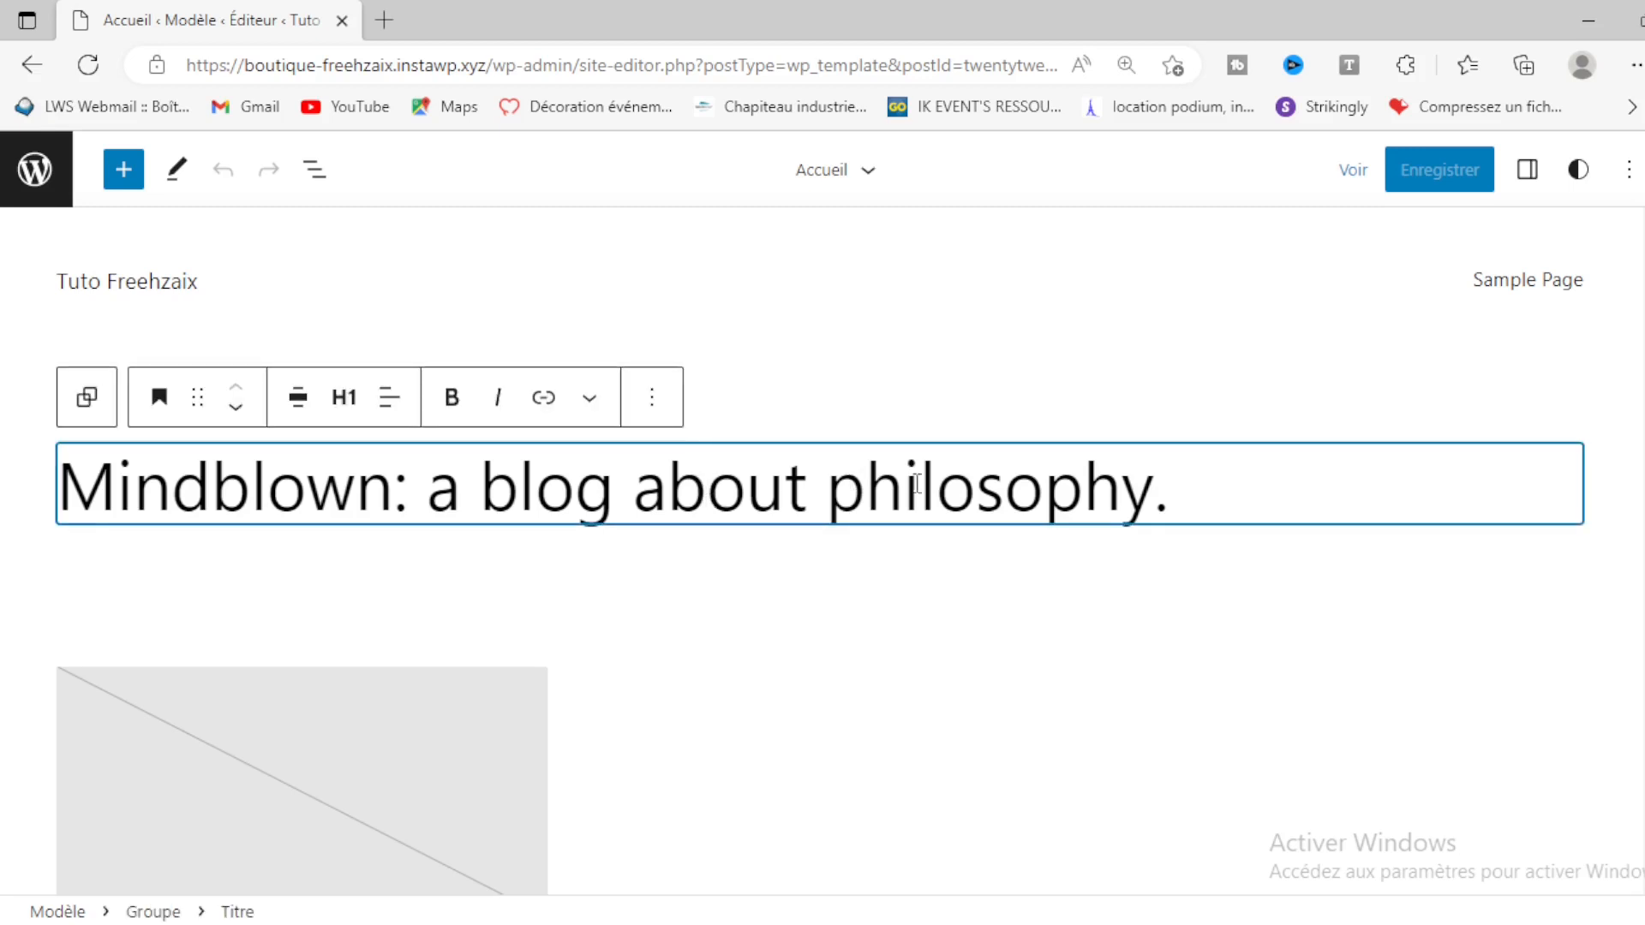
pyautogui.click(652, 399)
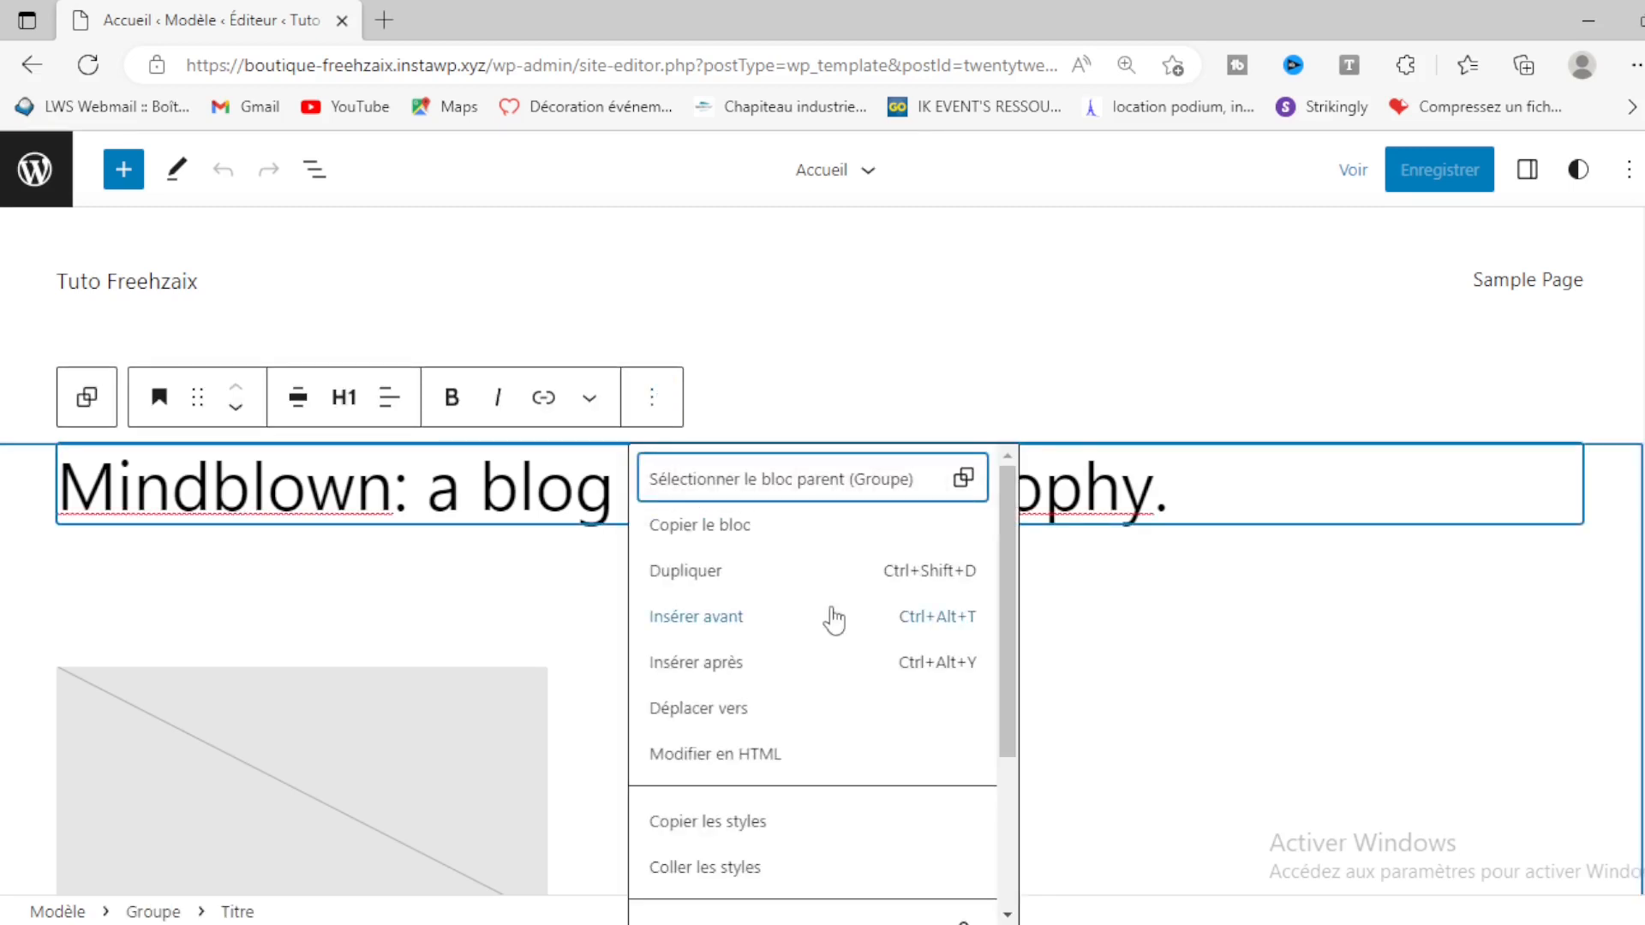
pyautogui.scroll(-3, 833, 619)
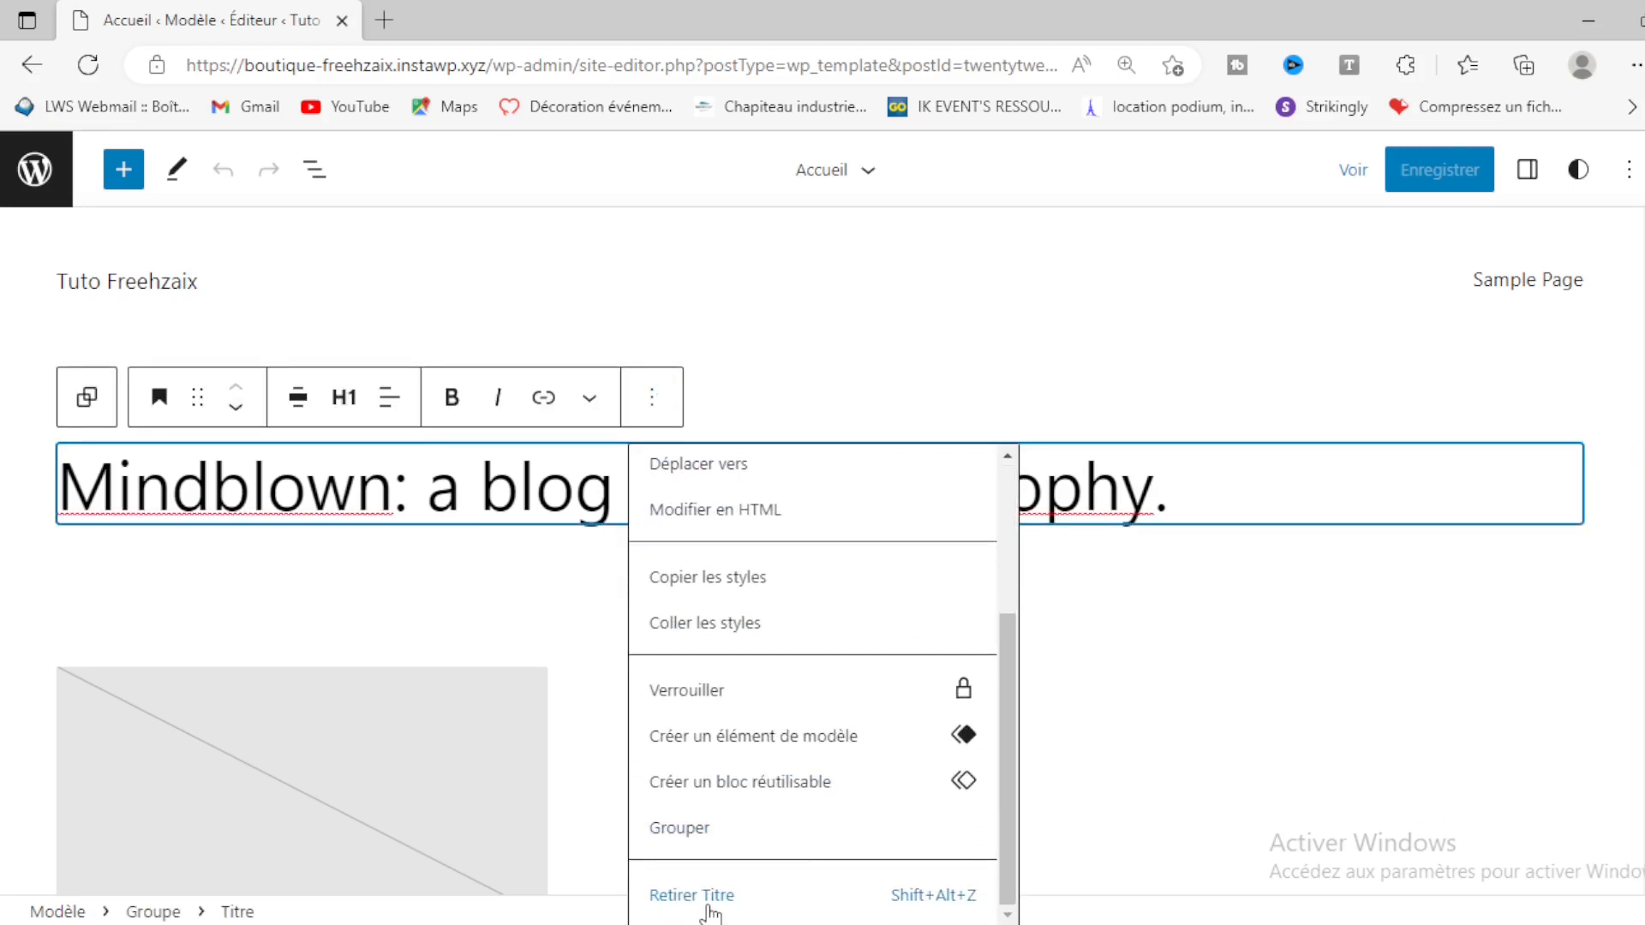
pyautogui.click(709, 913)
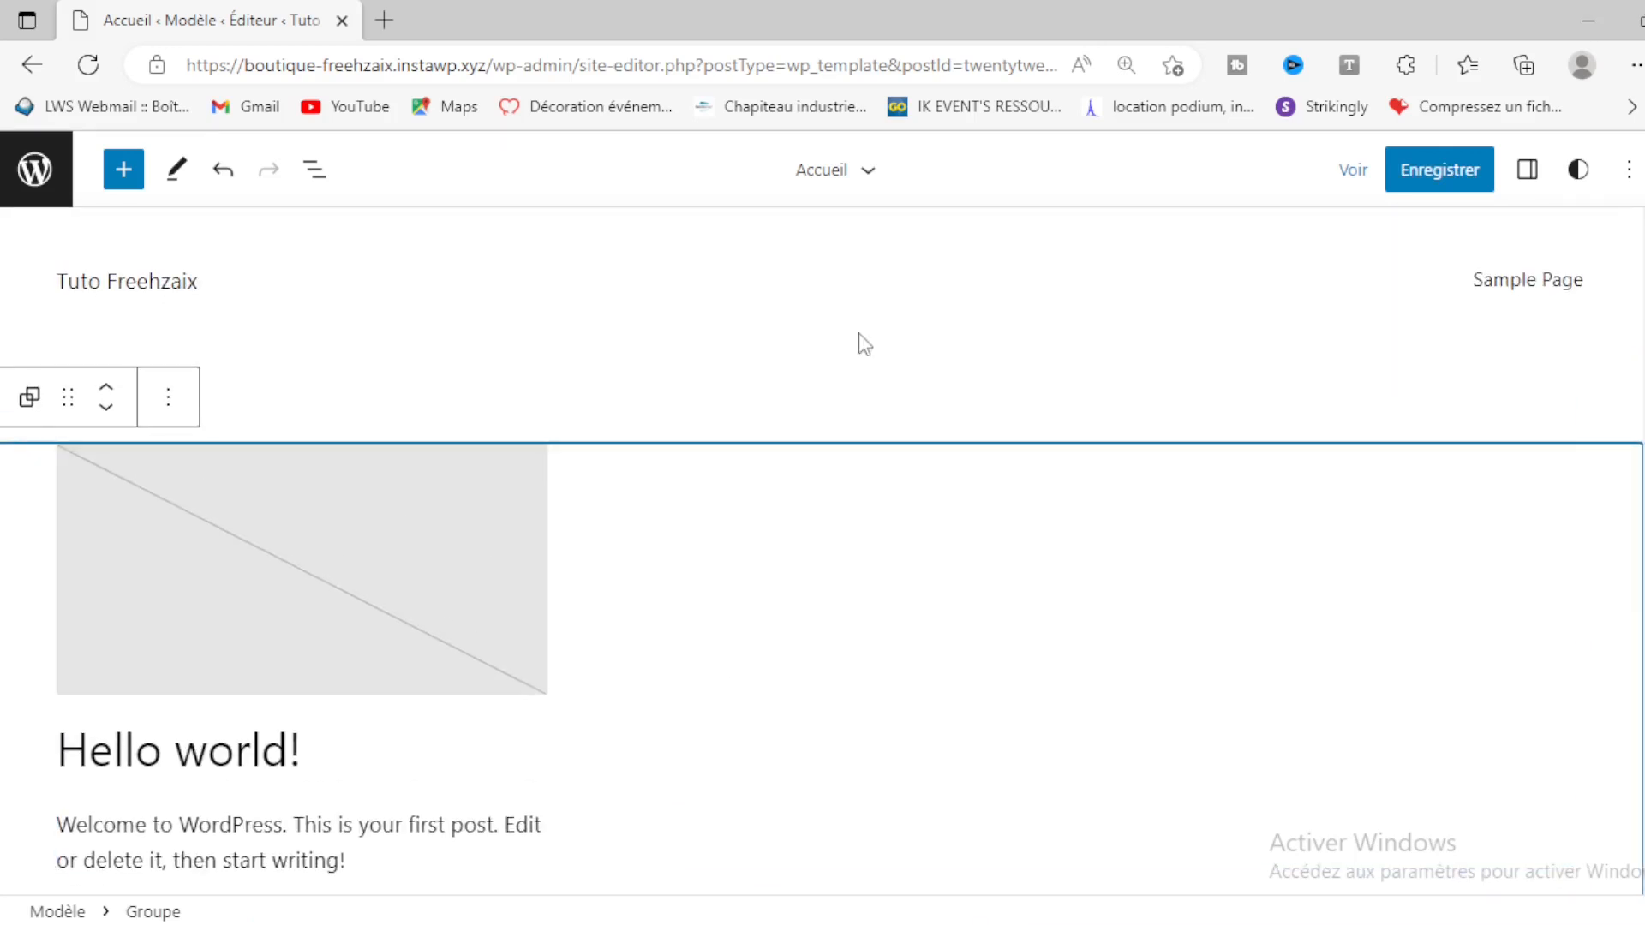
# Step: Save the site changes with the Accueil template included, and confirm the save
pyautogui.click(867, 171)
pyautogui.click(1156, 201)
pyautogui.click(1442, 187)
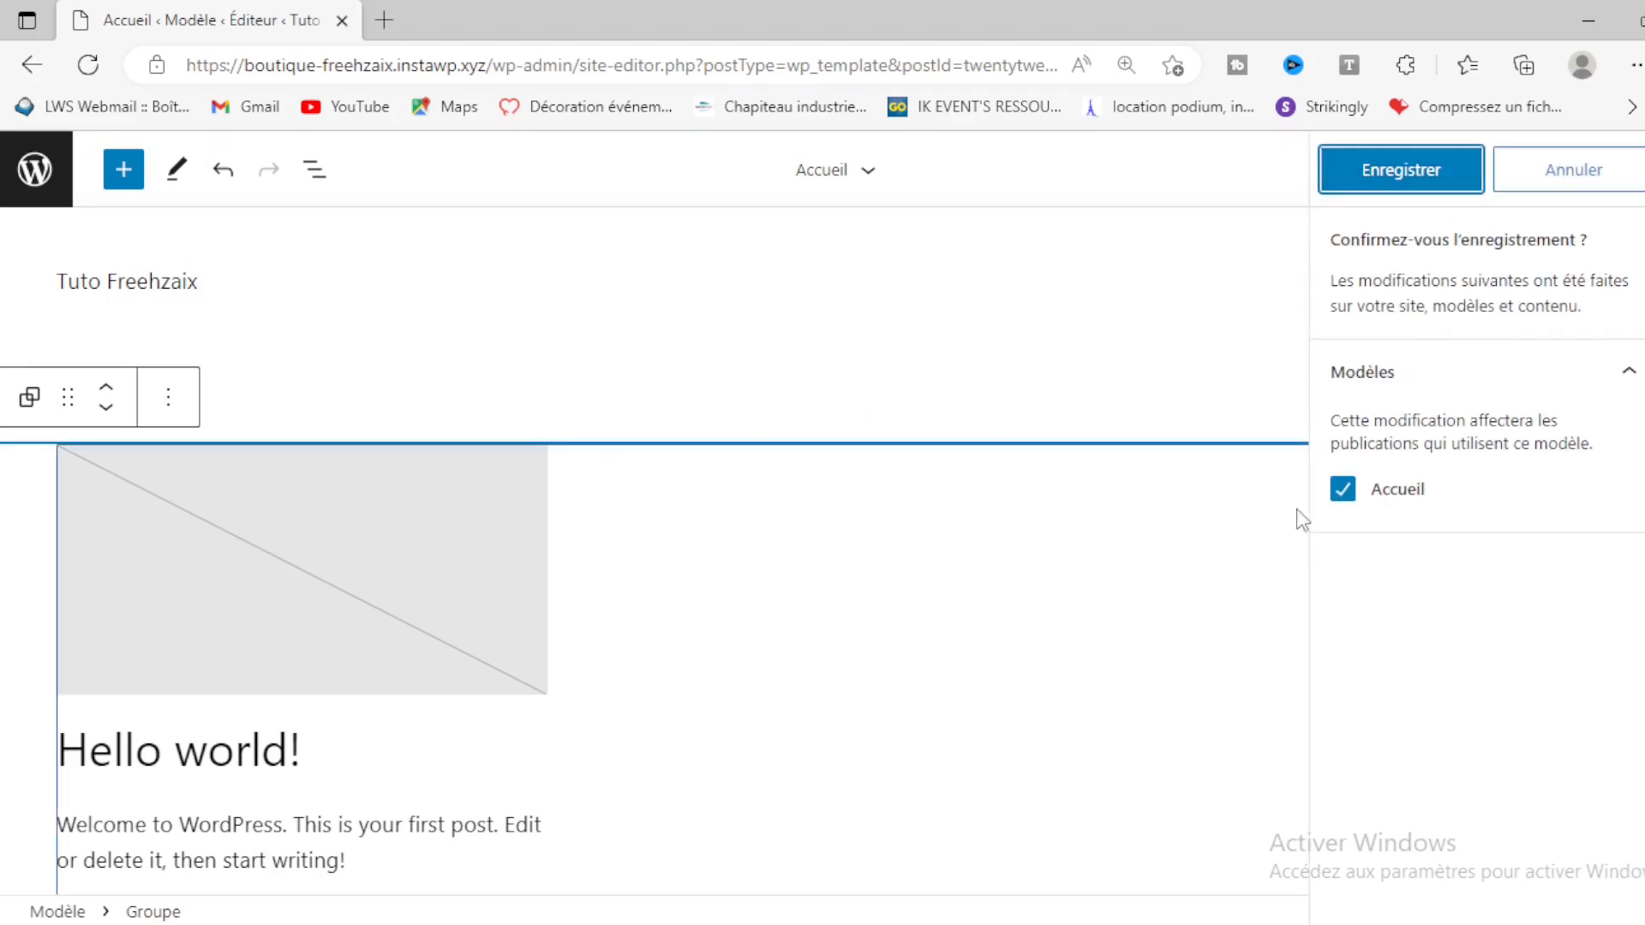
pyautogui.click(1354, 189)
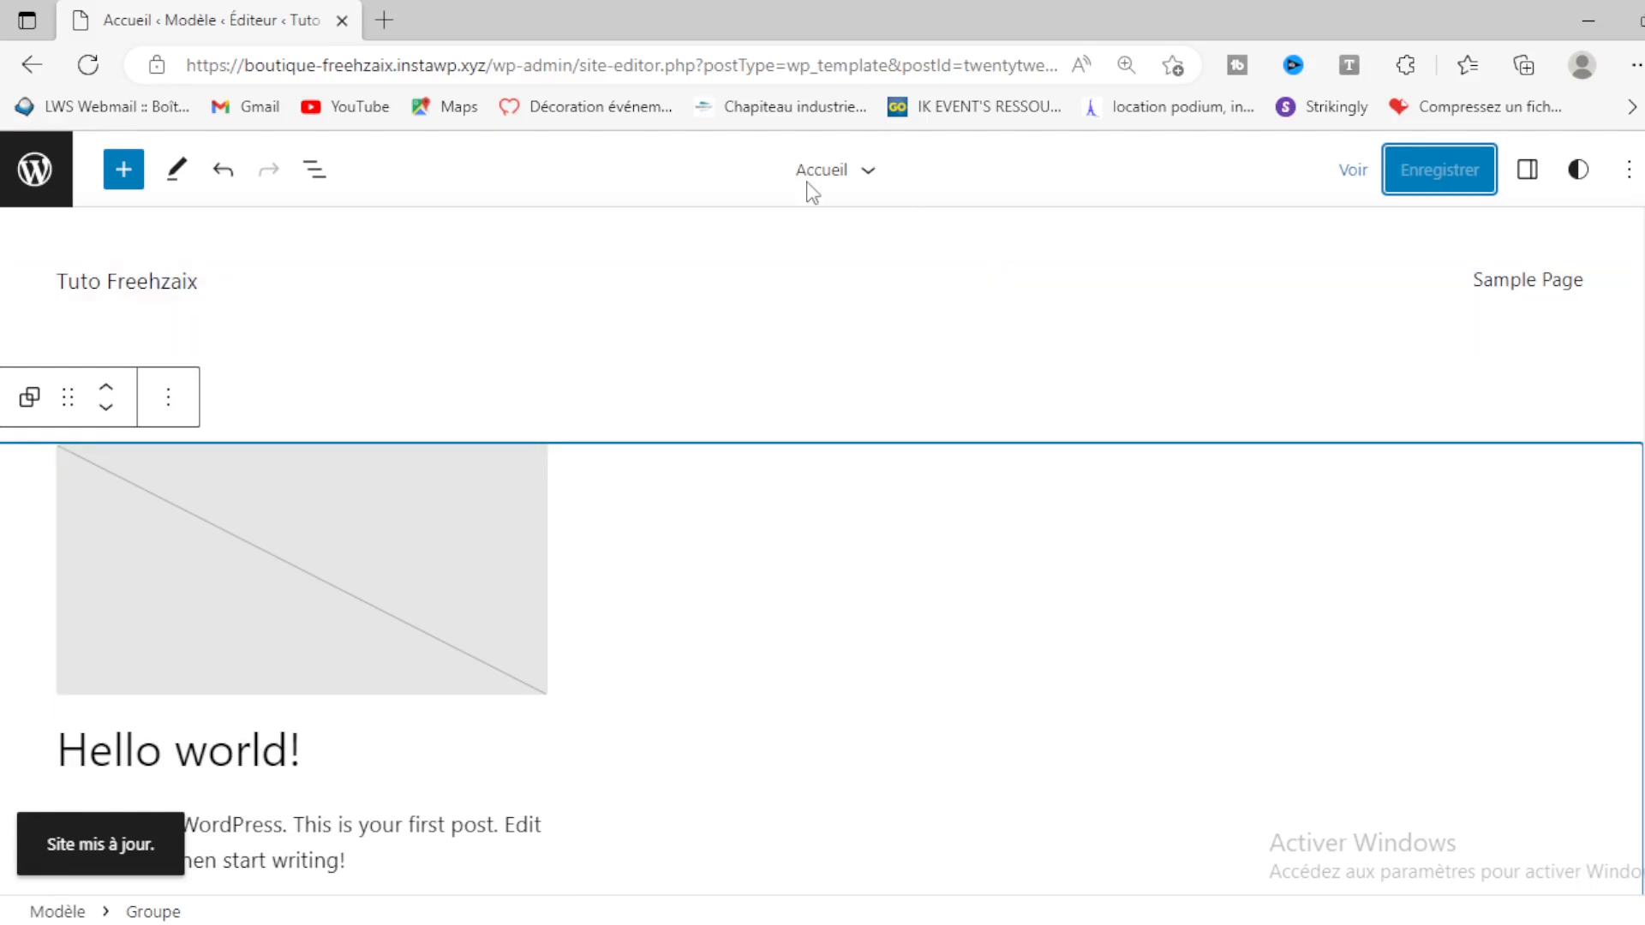
# Step: Go to the management list of all templates and review each template's description and customization status
pyautogui.click(860, 170)
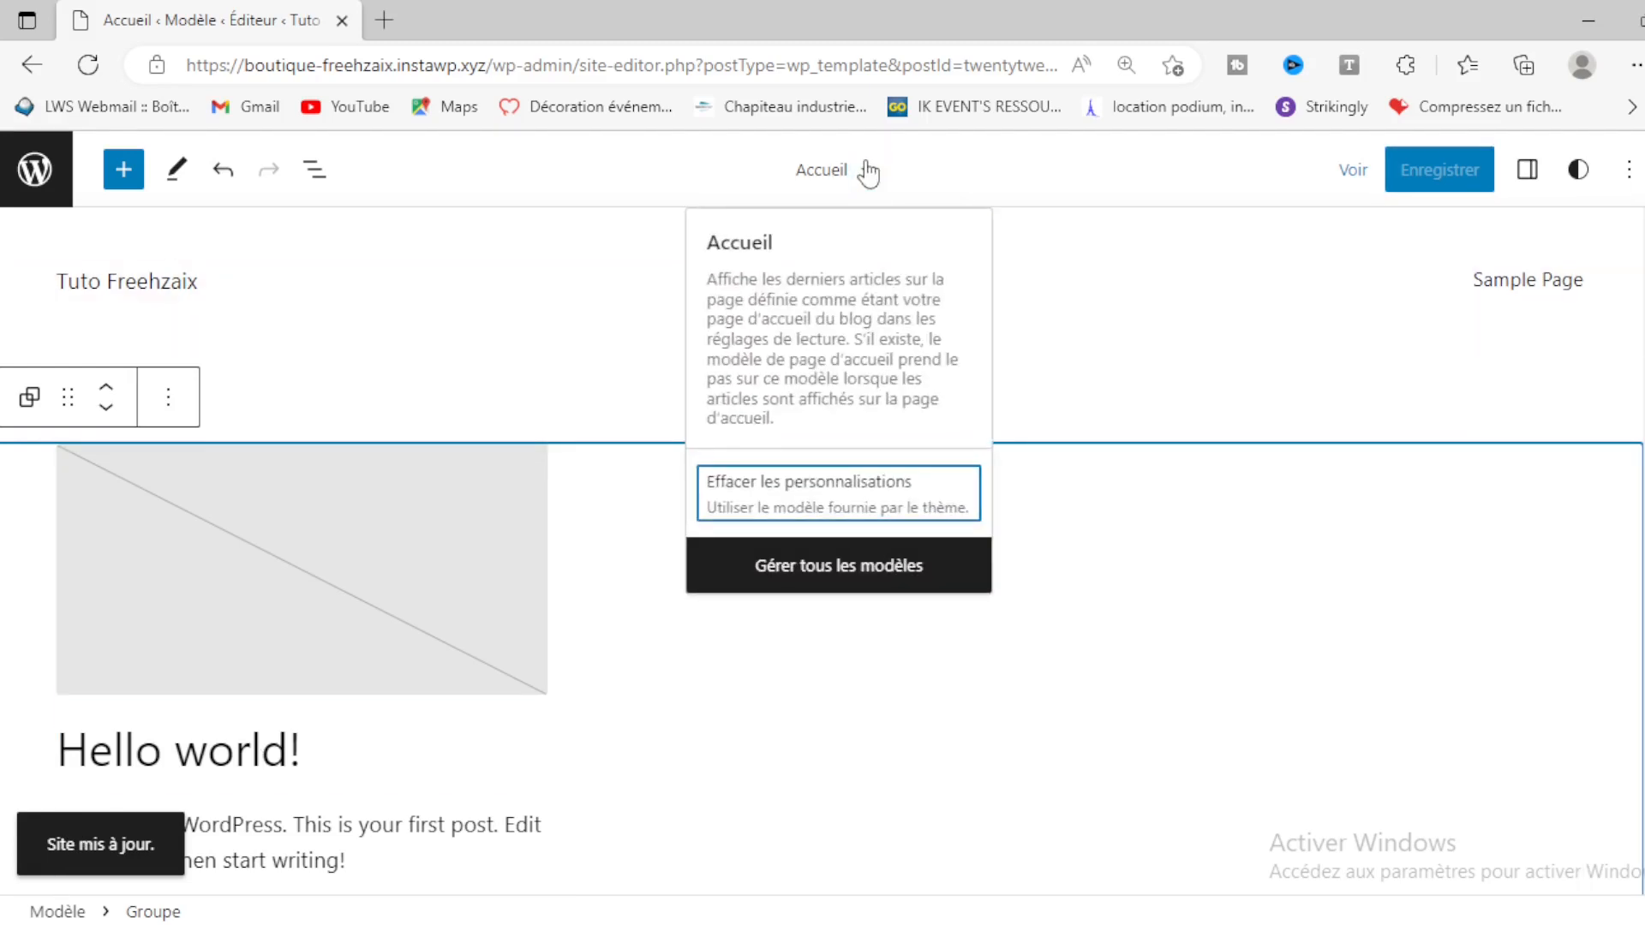
pyautogui.click(848, 575)
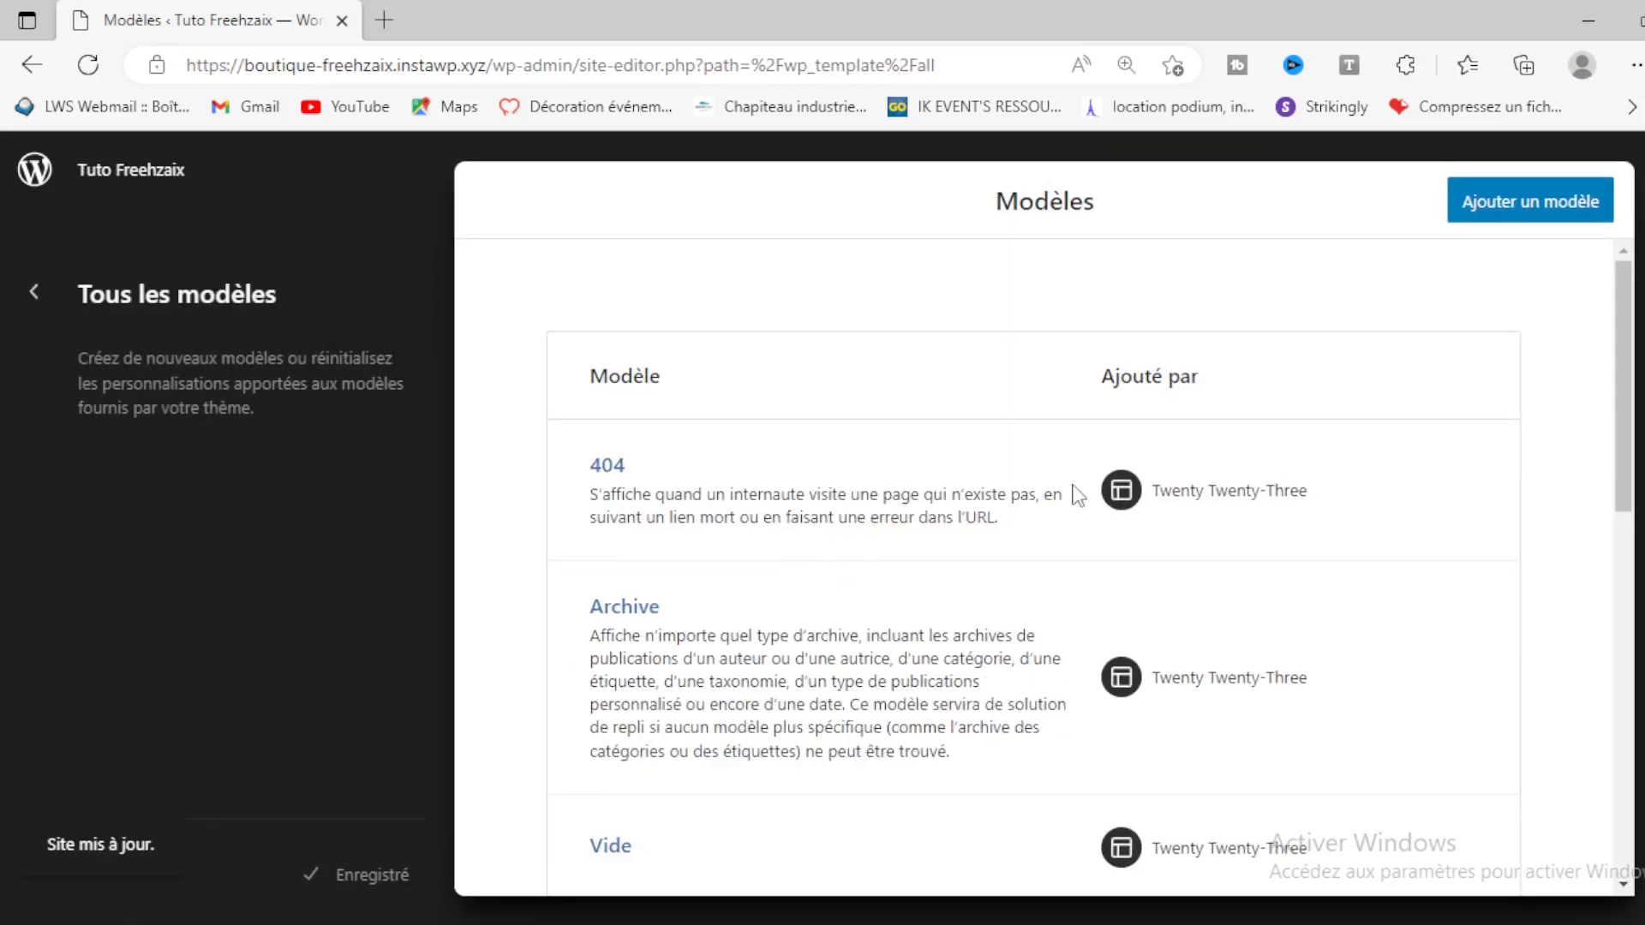
pyautogui.scroll(-10, 1232, 548)
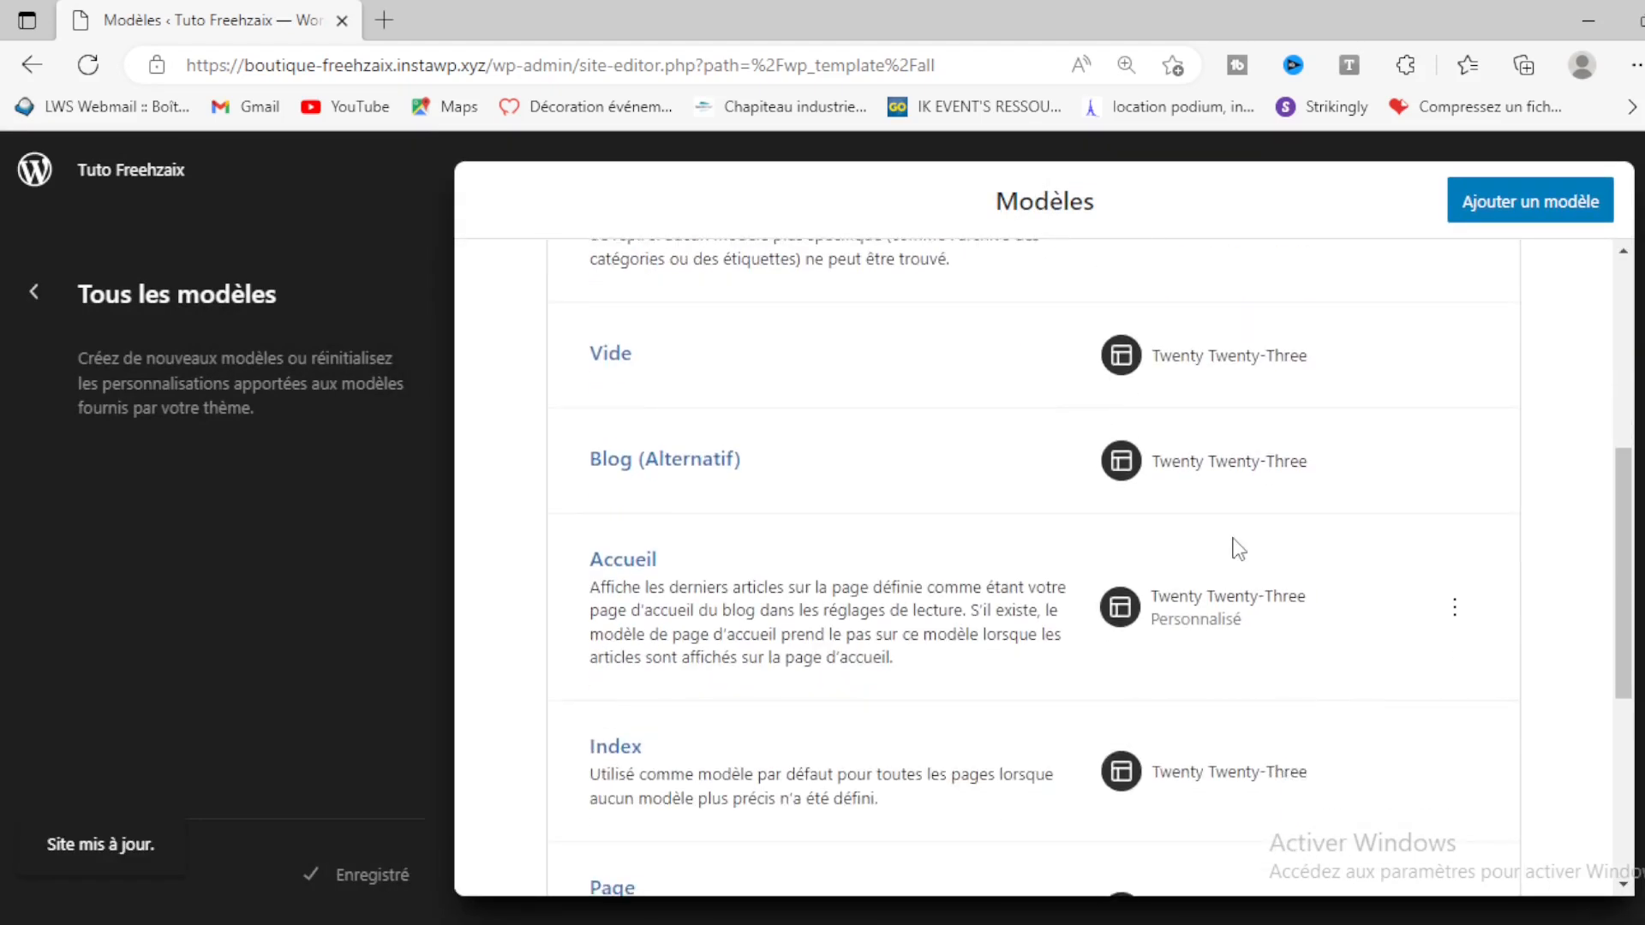
pyautogui.scroll(10, 1239, 548)
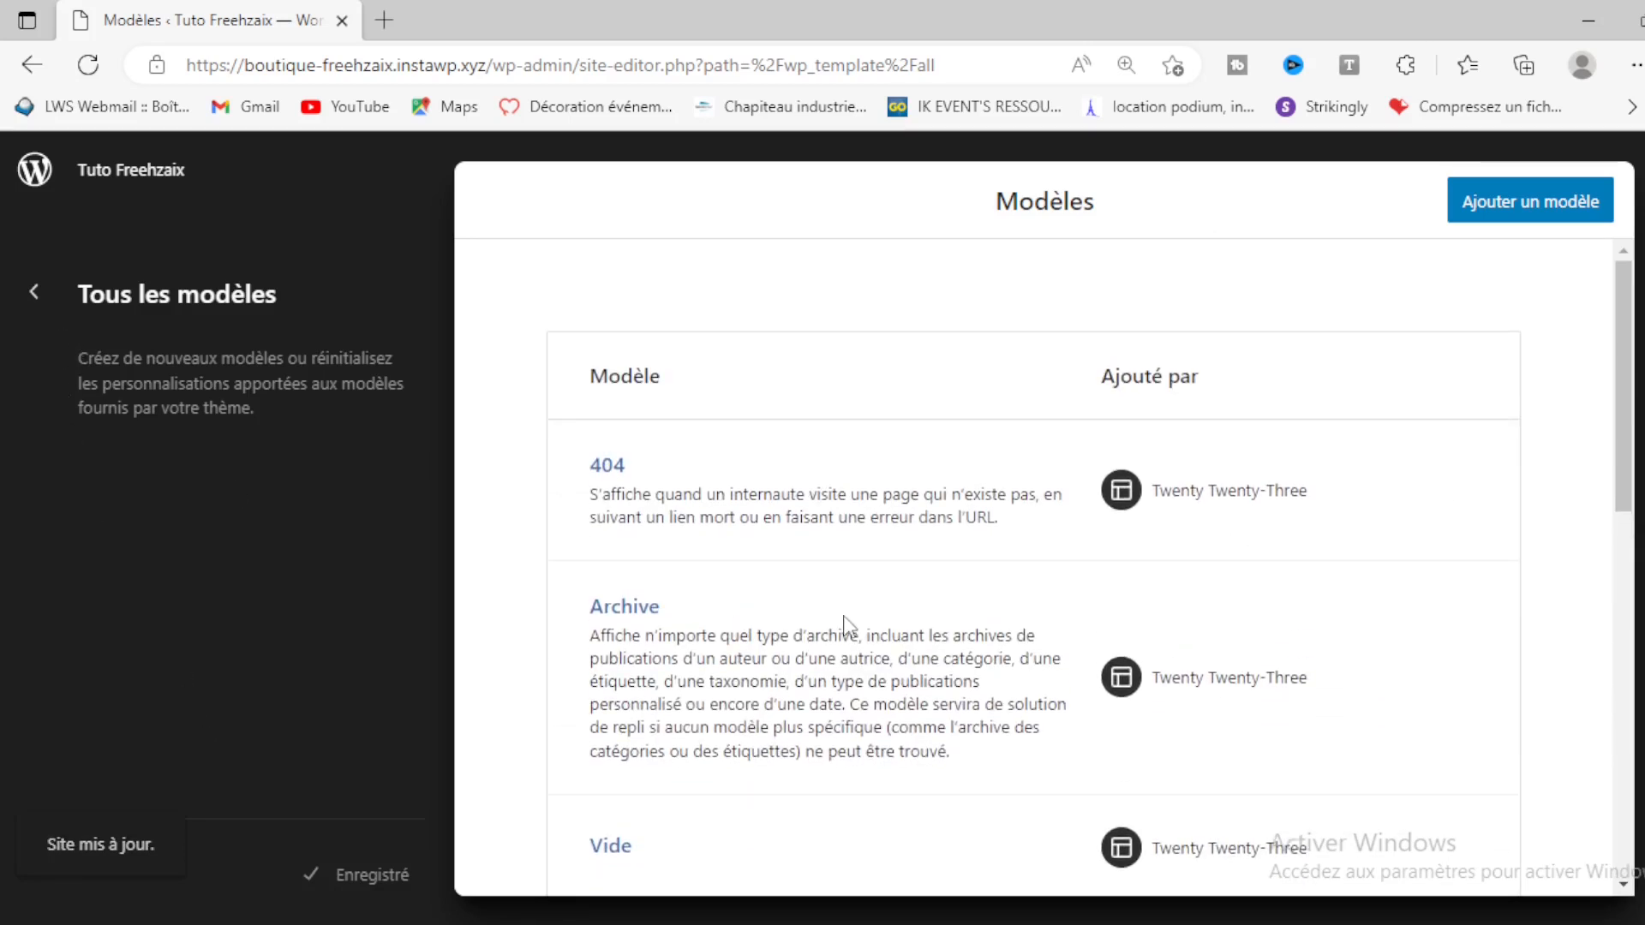
pyautogui.scroll(-5, 1008, 481)
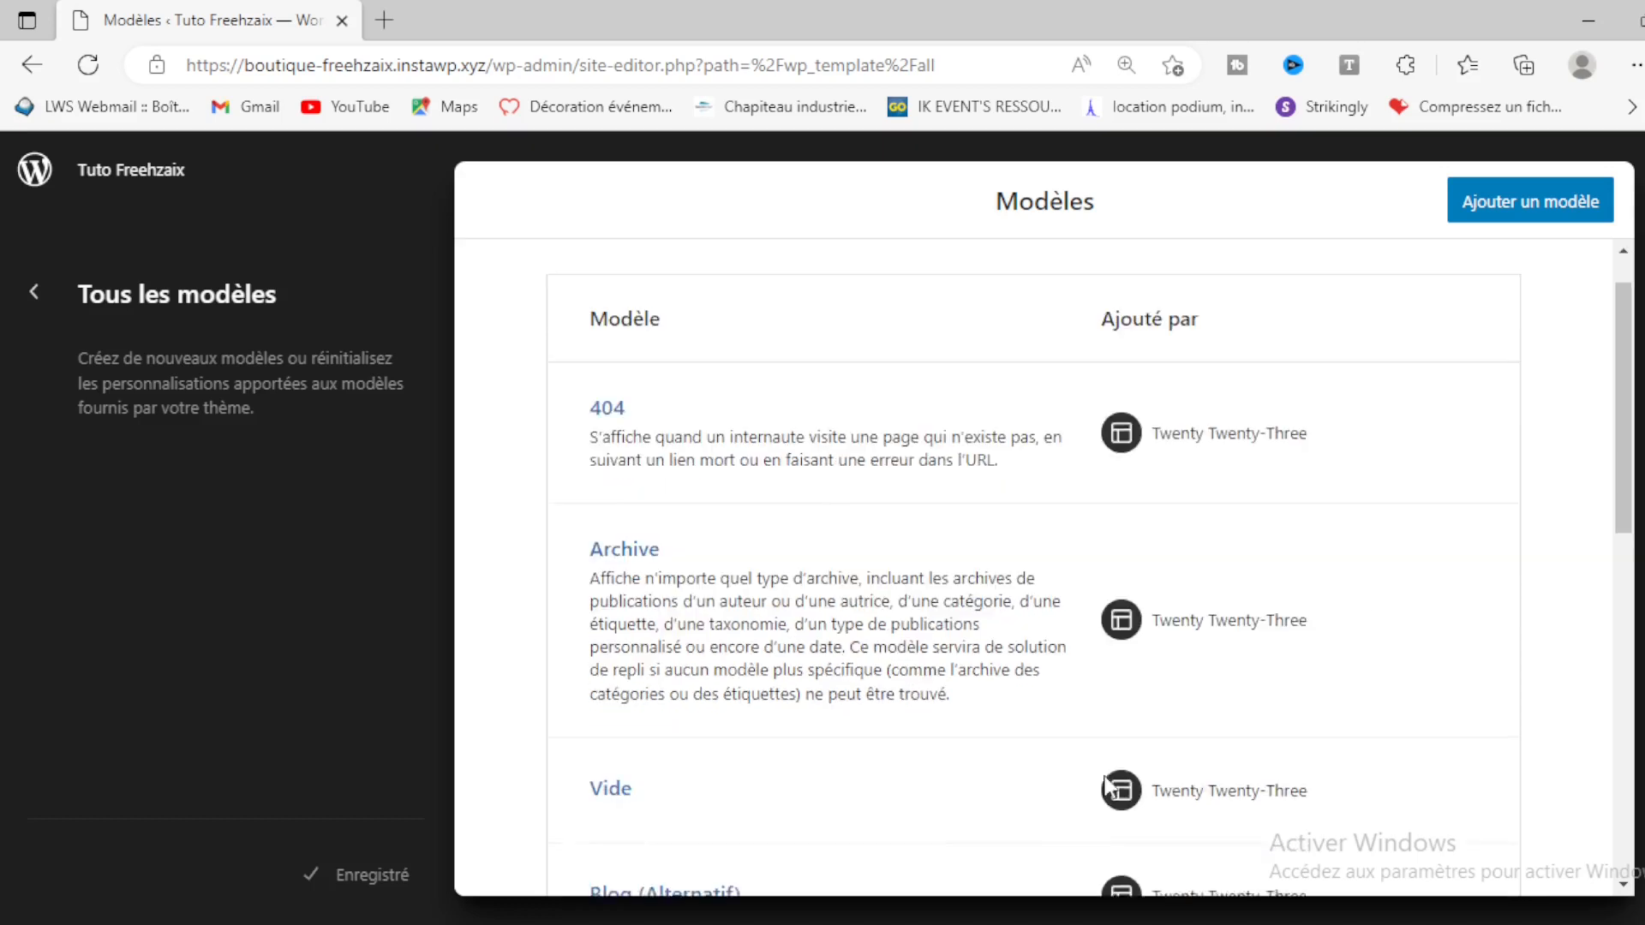
pyautogui.scroll(-6, 925, 662)
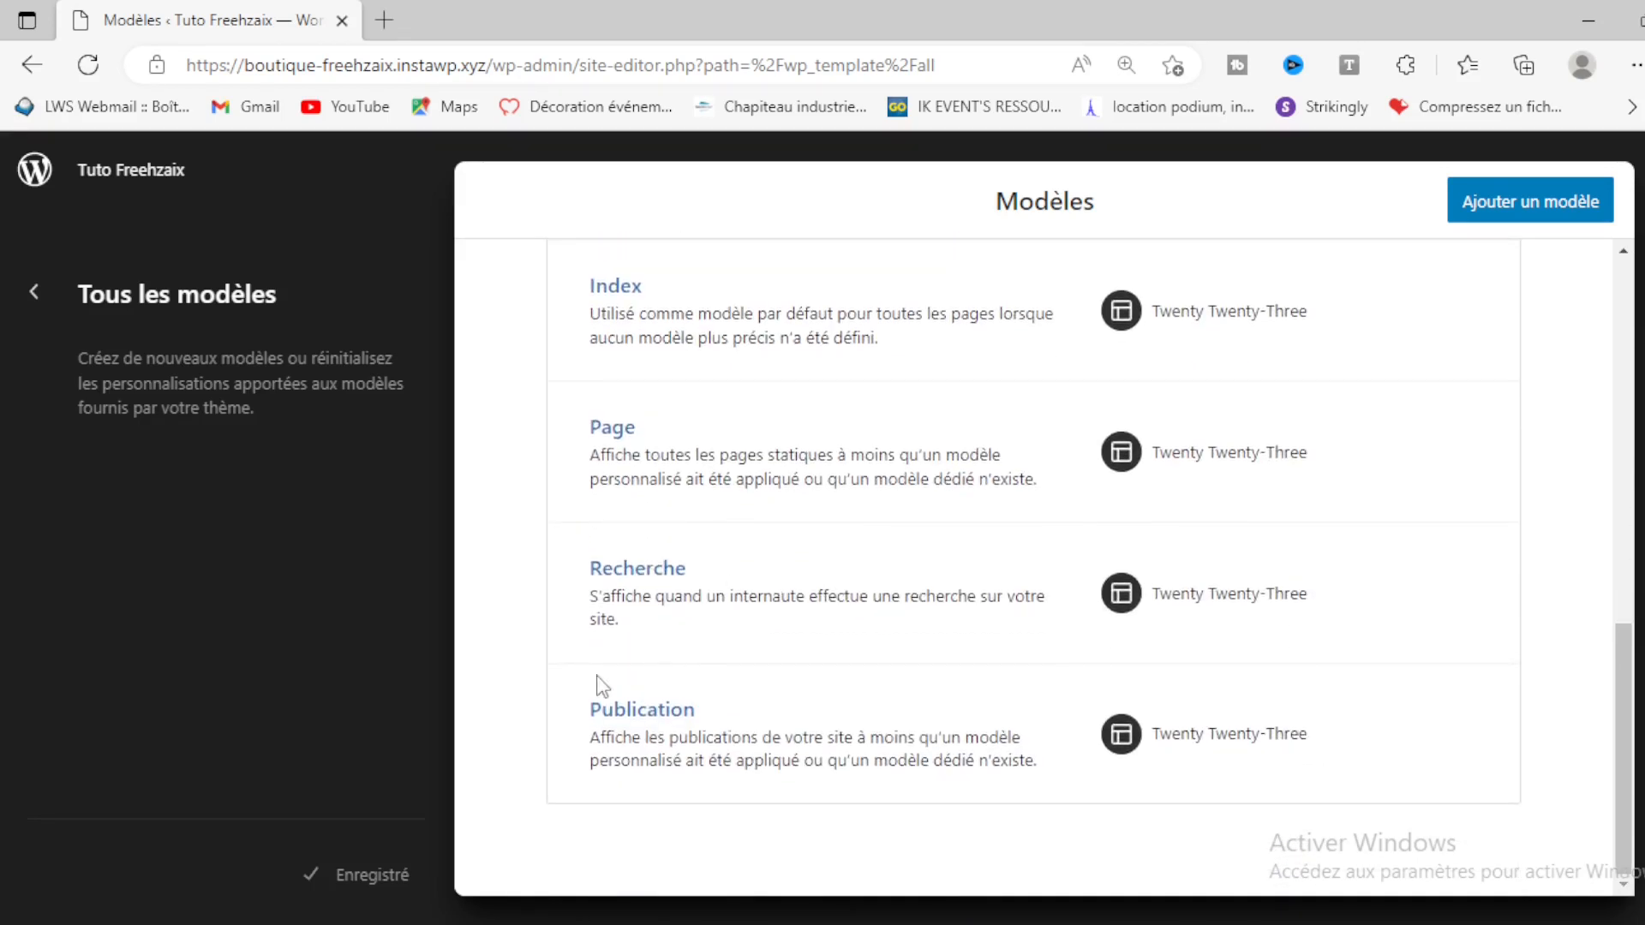
pyautogui.scroll(8, 775, 716)
pyautogui.scroll(-3, 775, 716)
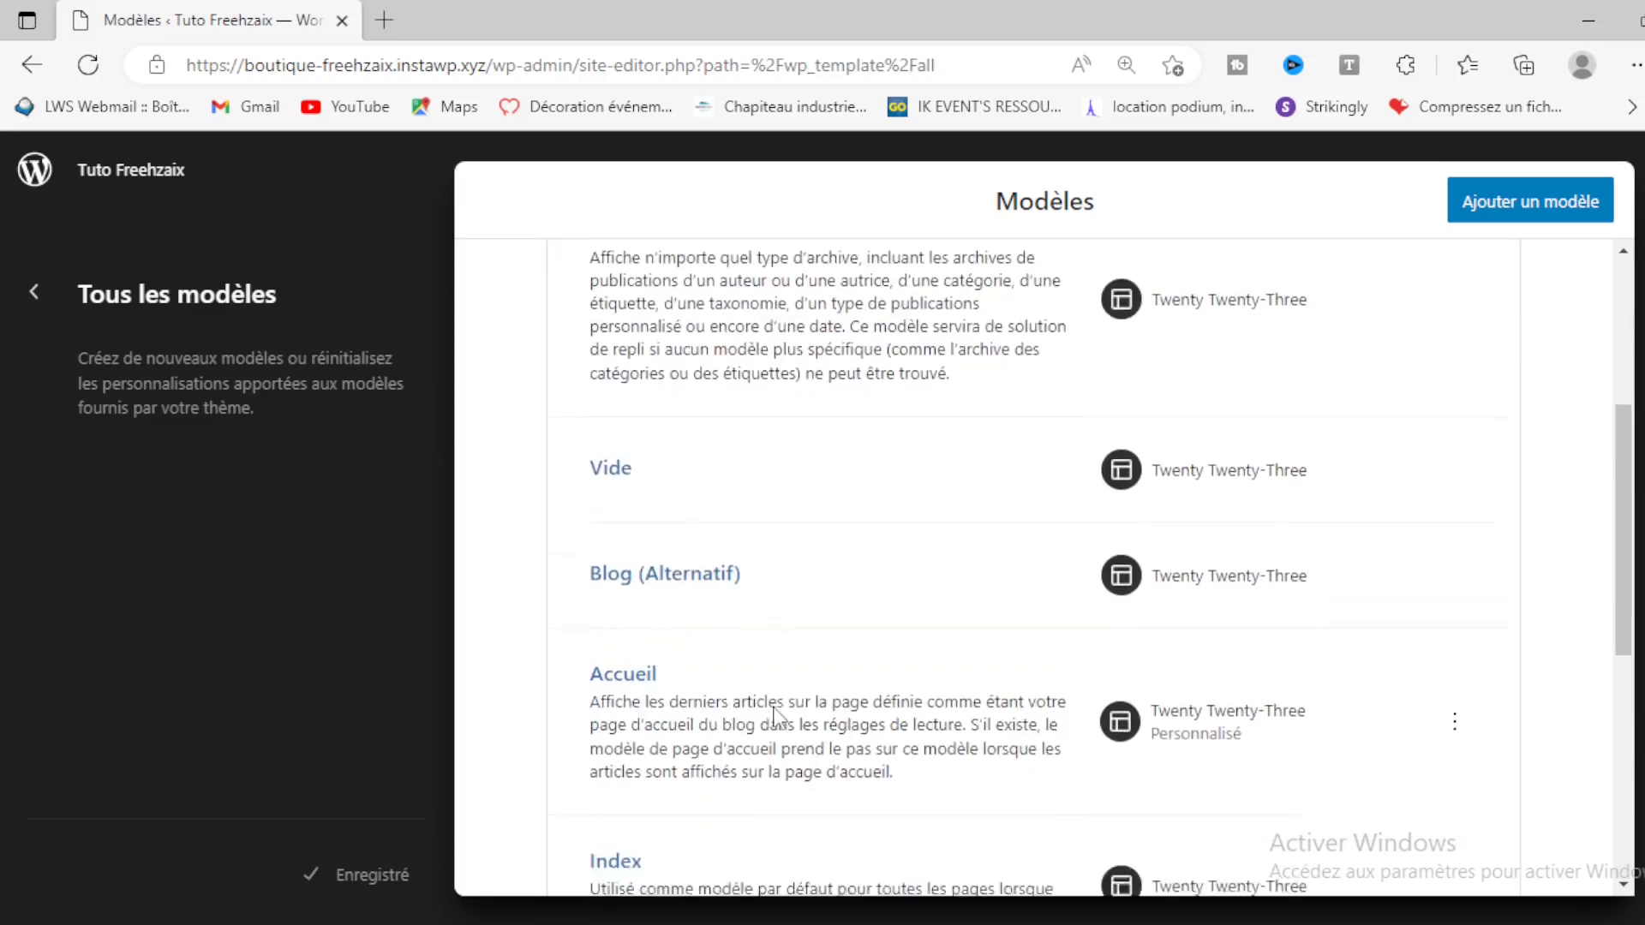
# Step: Open the Accueil template in the editor, select its header block and view the template's description and reset option
pyautogui.click(602, 591)
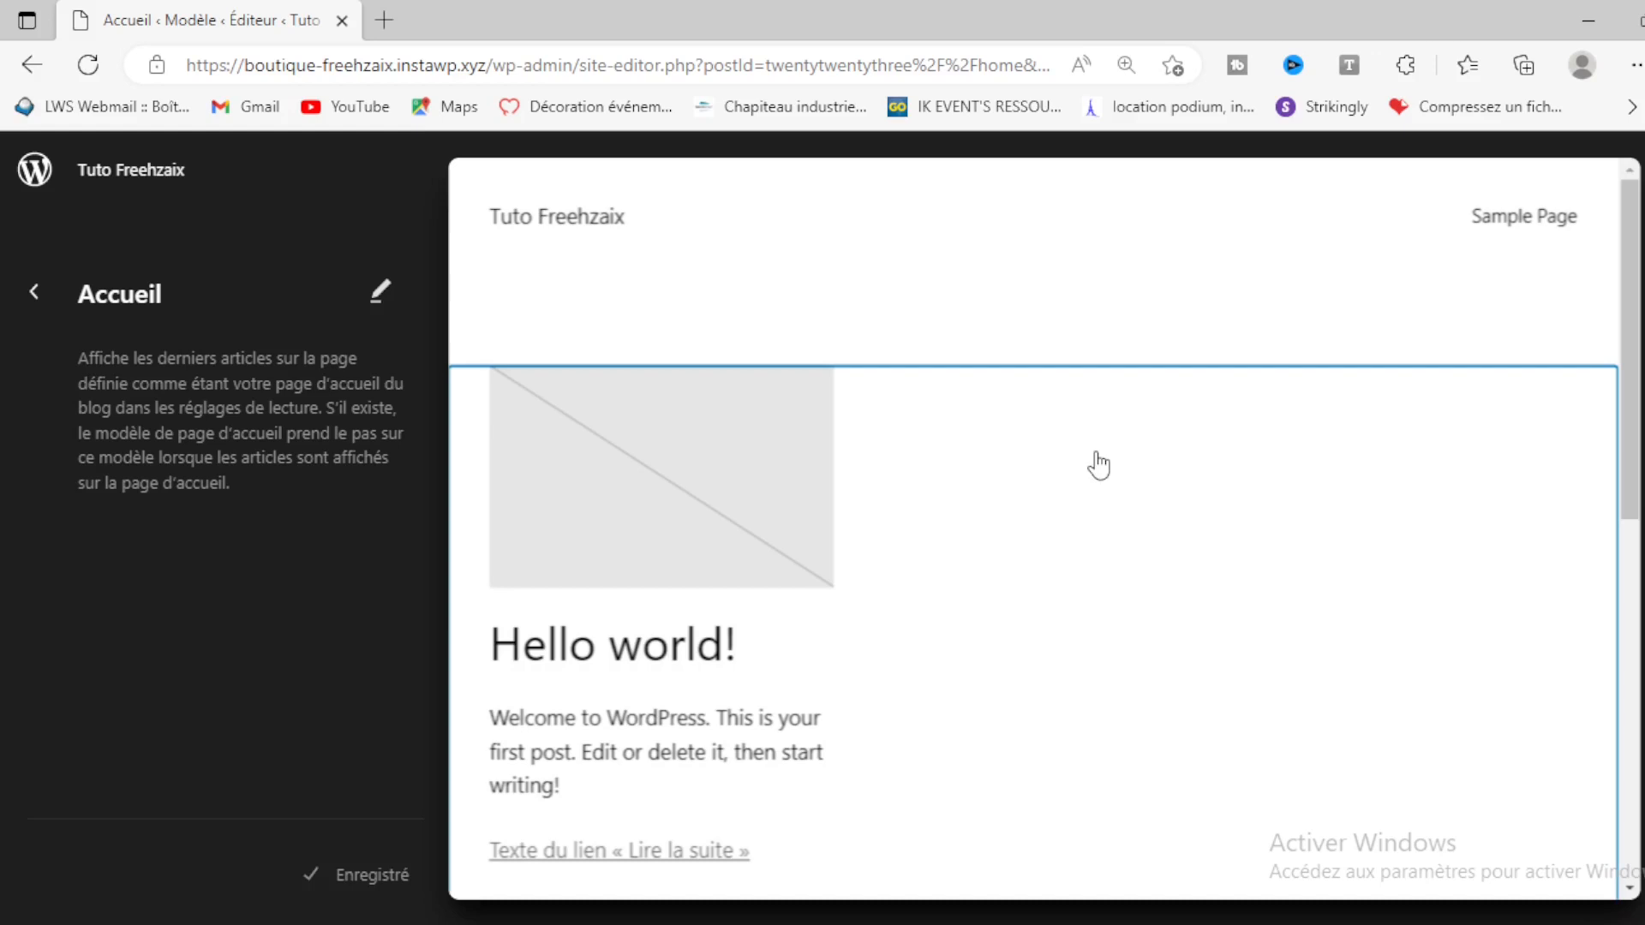
pyautogui.click(1068, 259)
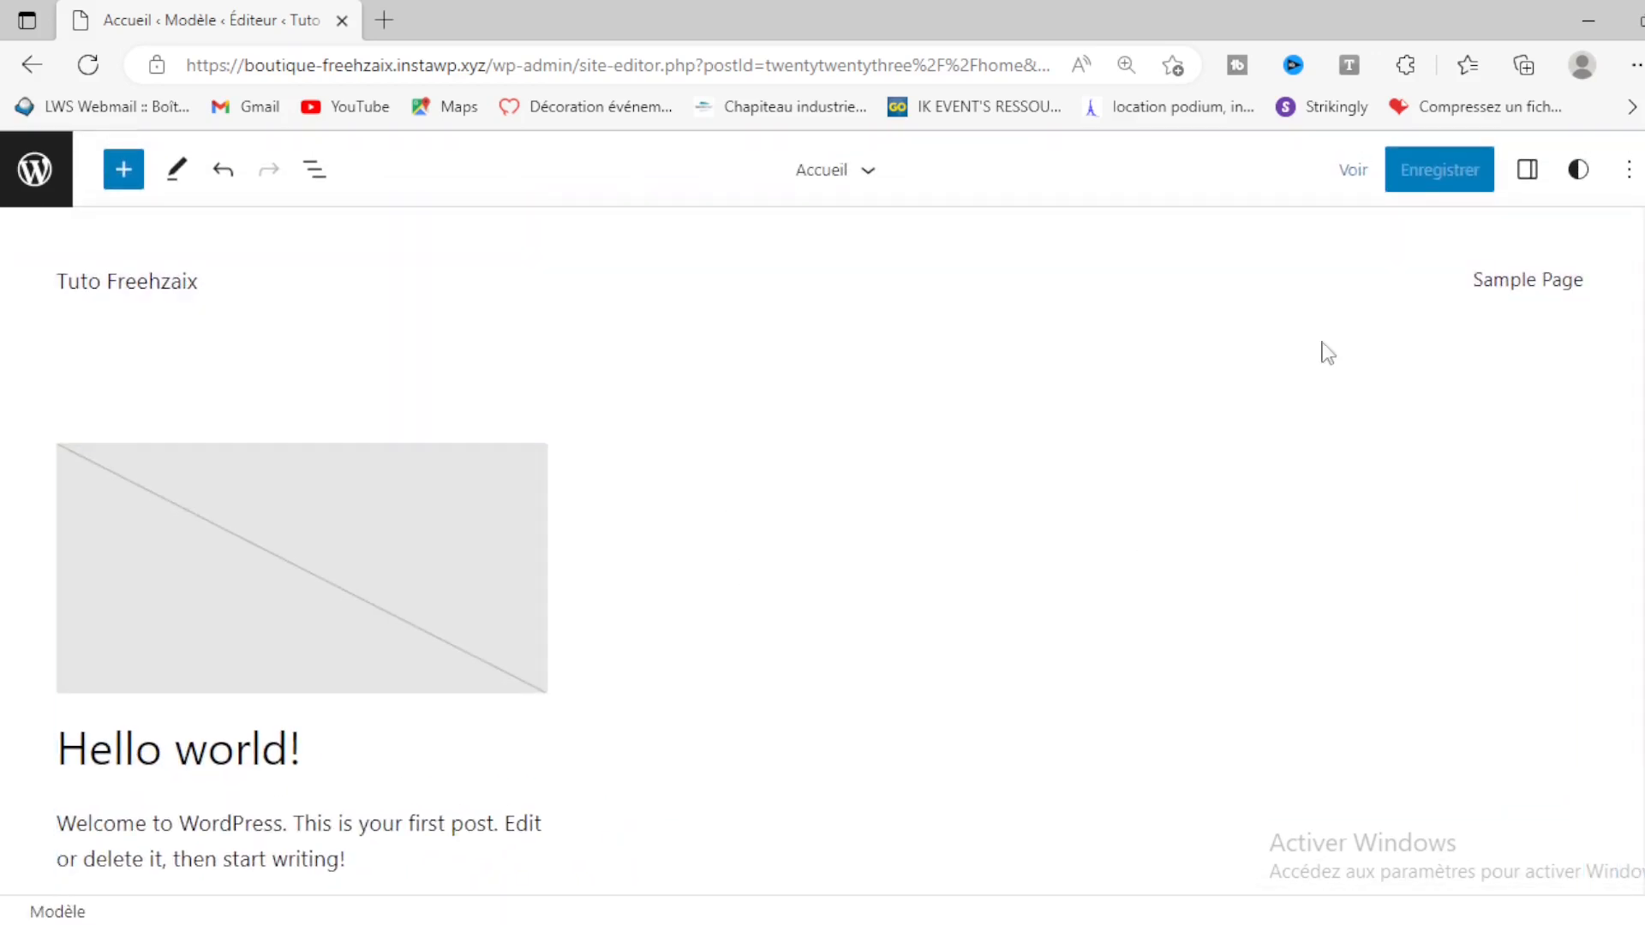
pyautogui.click(818, 310)
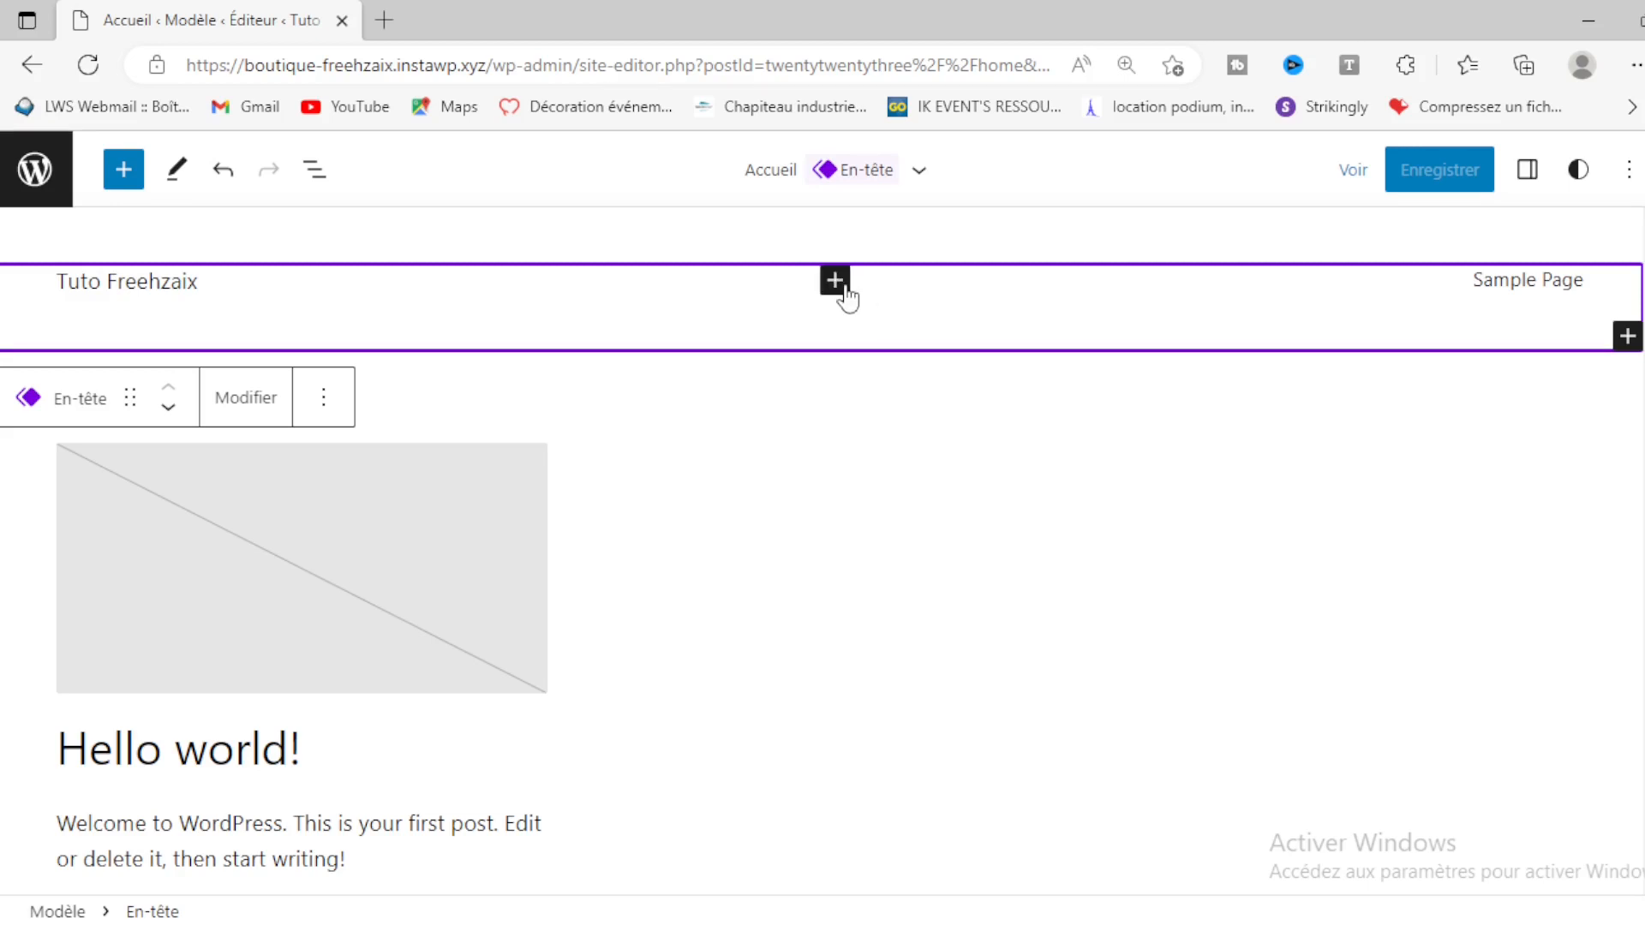
pyautogui.click(914, 173)
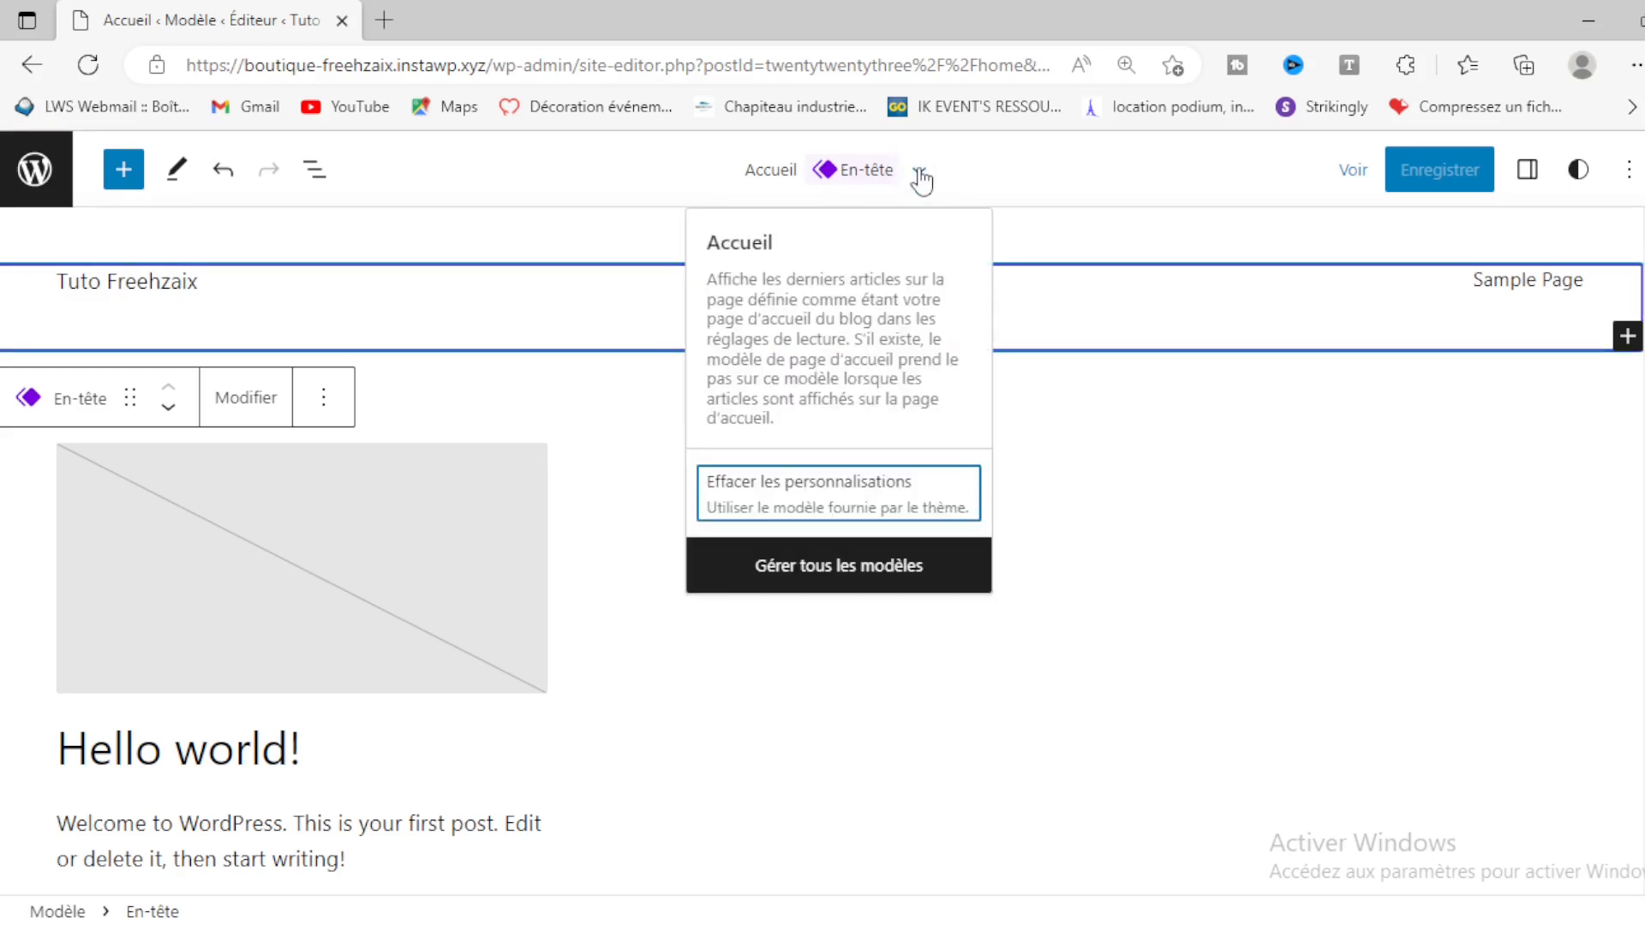
pyautogui.click(920, 176)
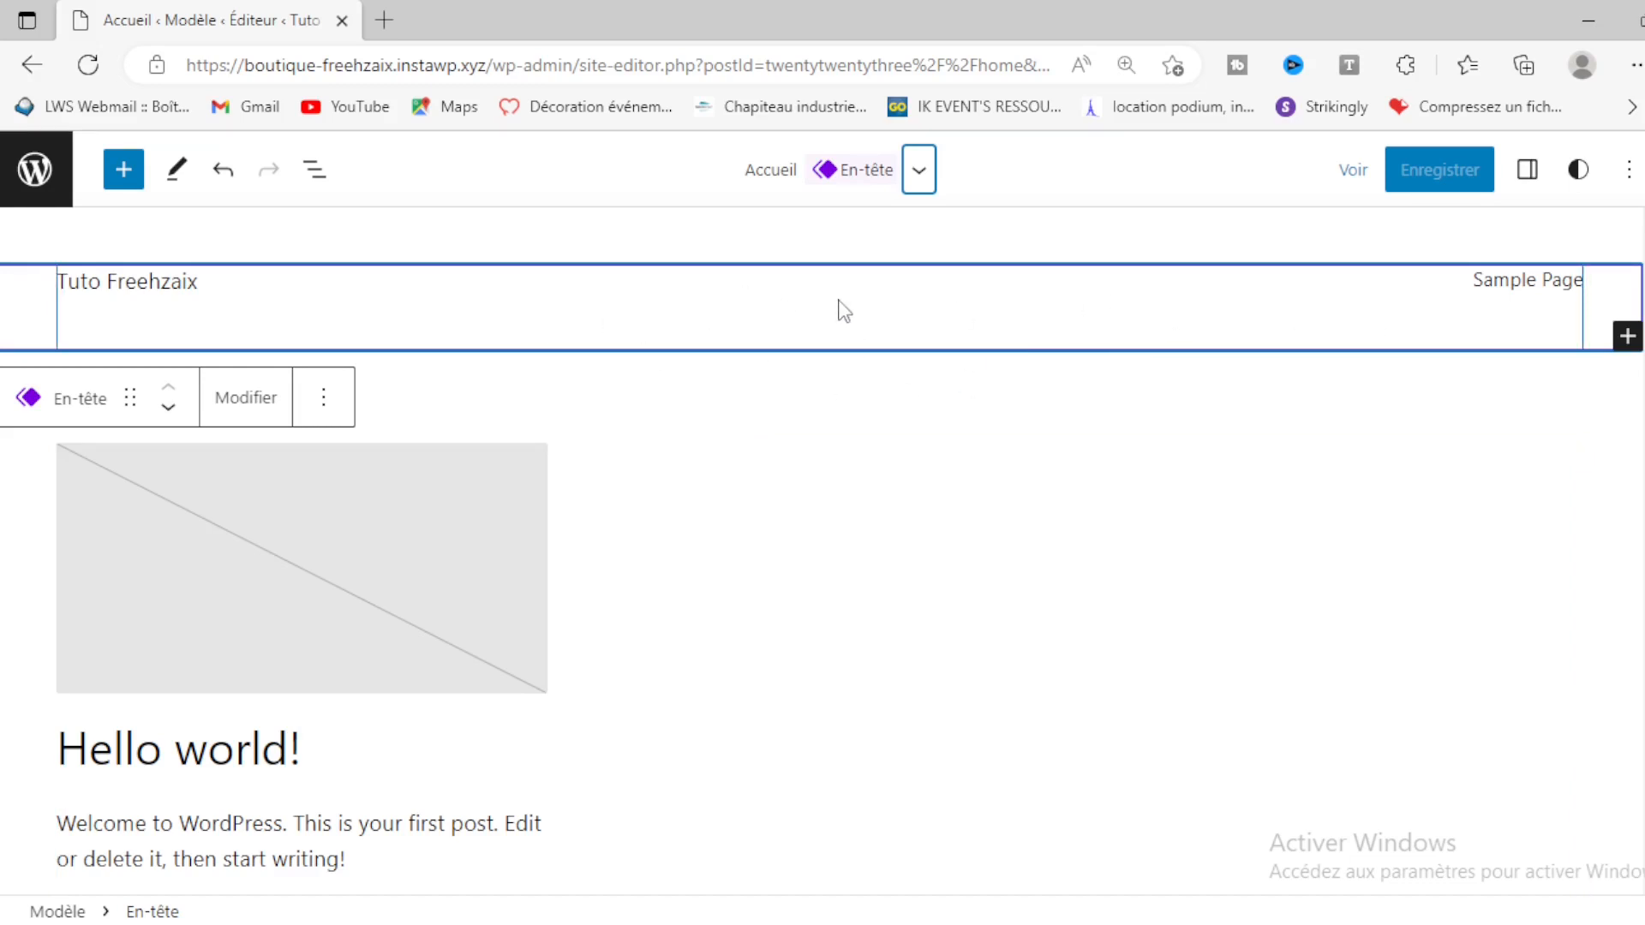
# Step: Search the block inserter for "Na" and add a Navigation block inside the Accueil template's header
pyautogui.click(1627, 338)
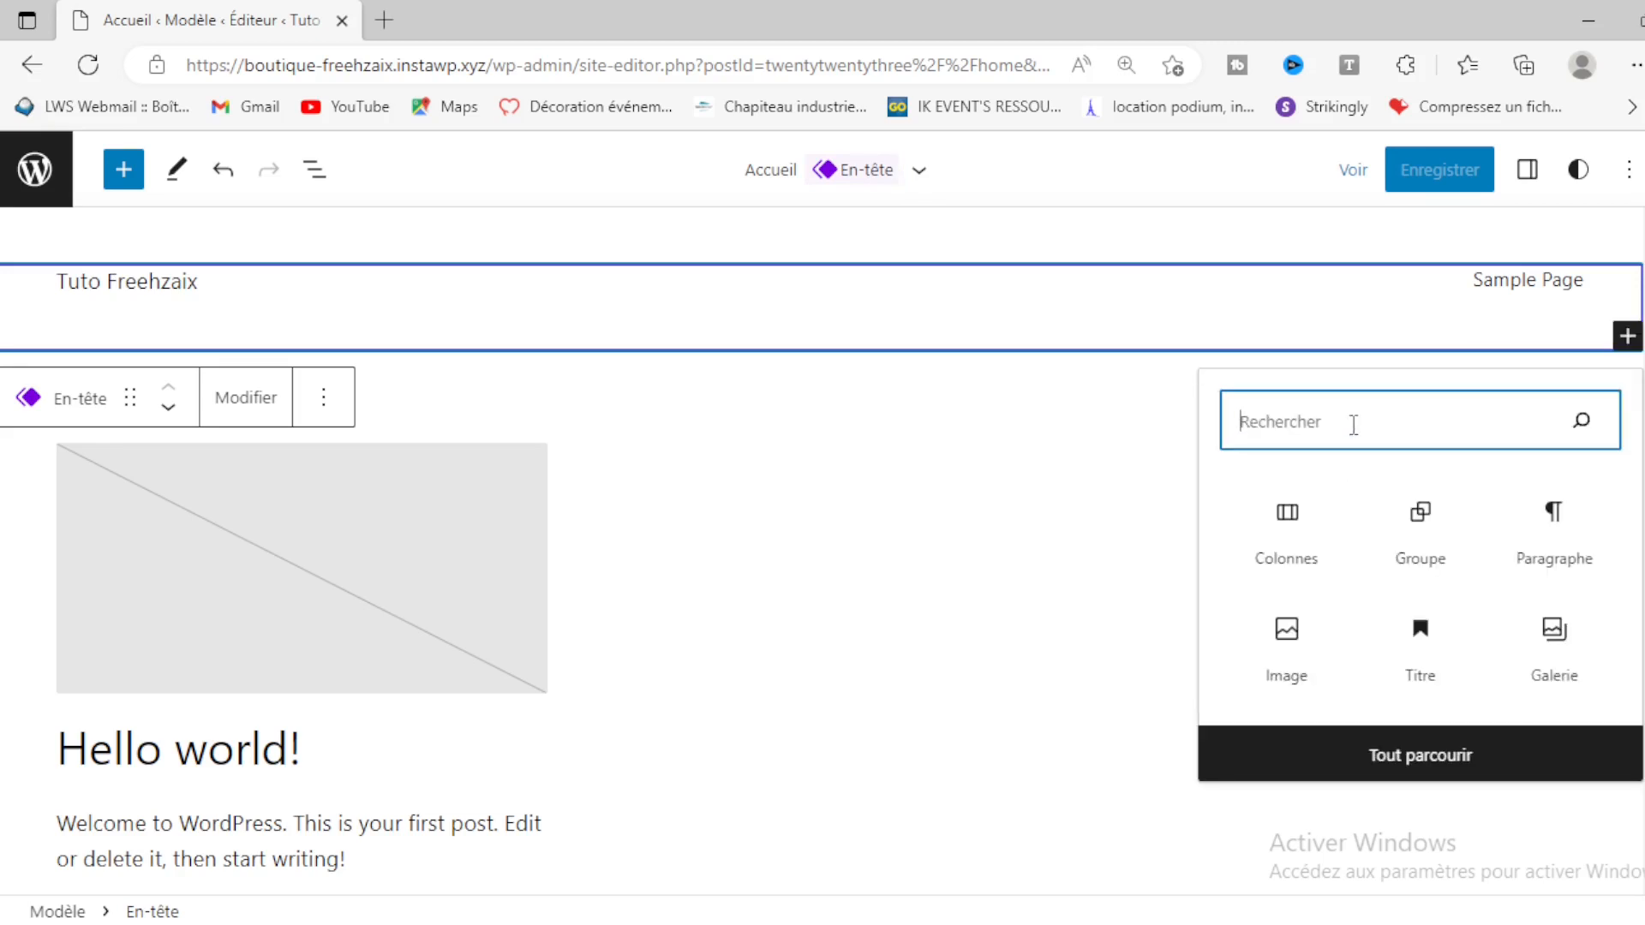
pyautogui.write('Na')
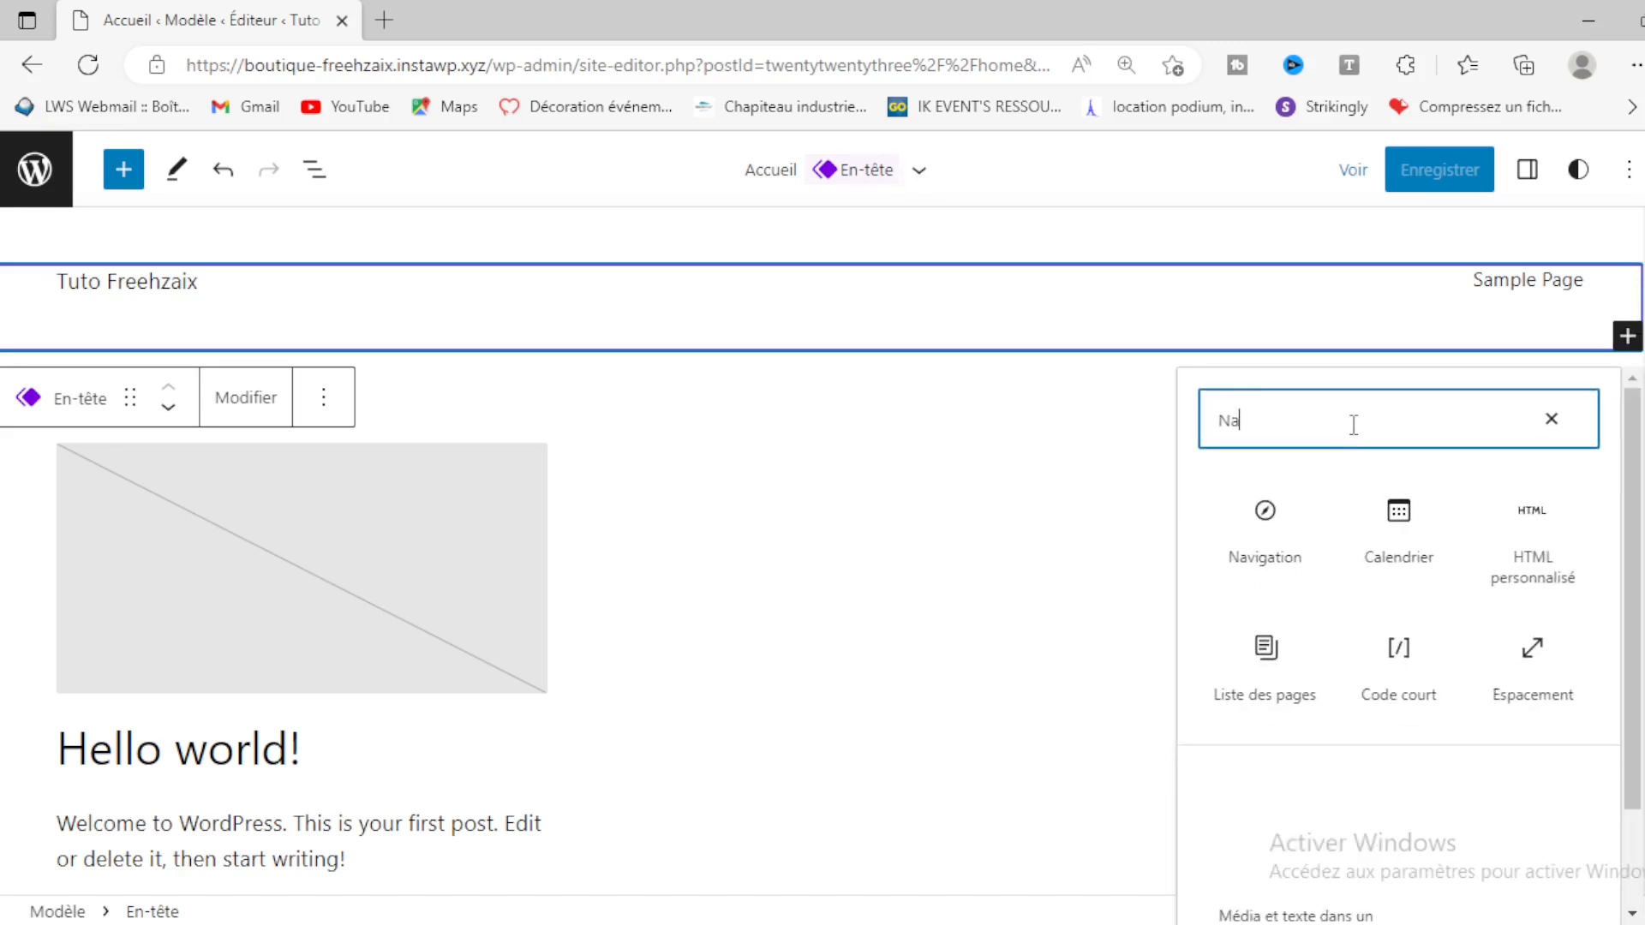
pyautogui.click(1285, 525)
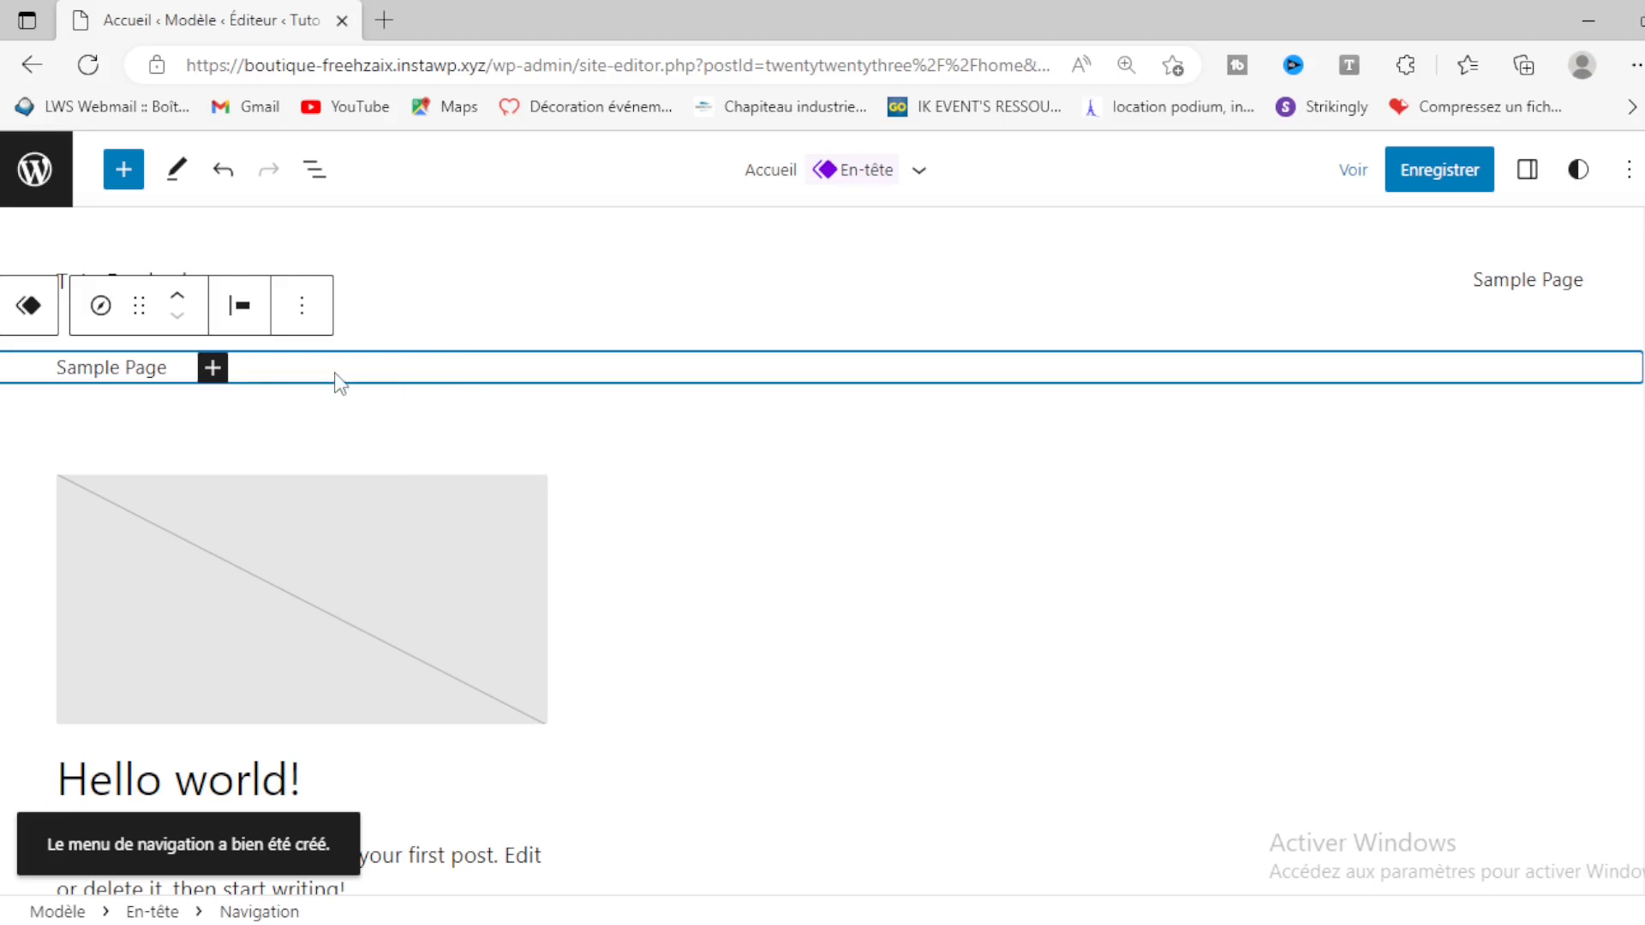
# Step: Examine the block options of the new Navigation block and select its page list to inspect it
pyautogui.click(300, 308)
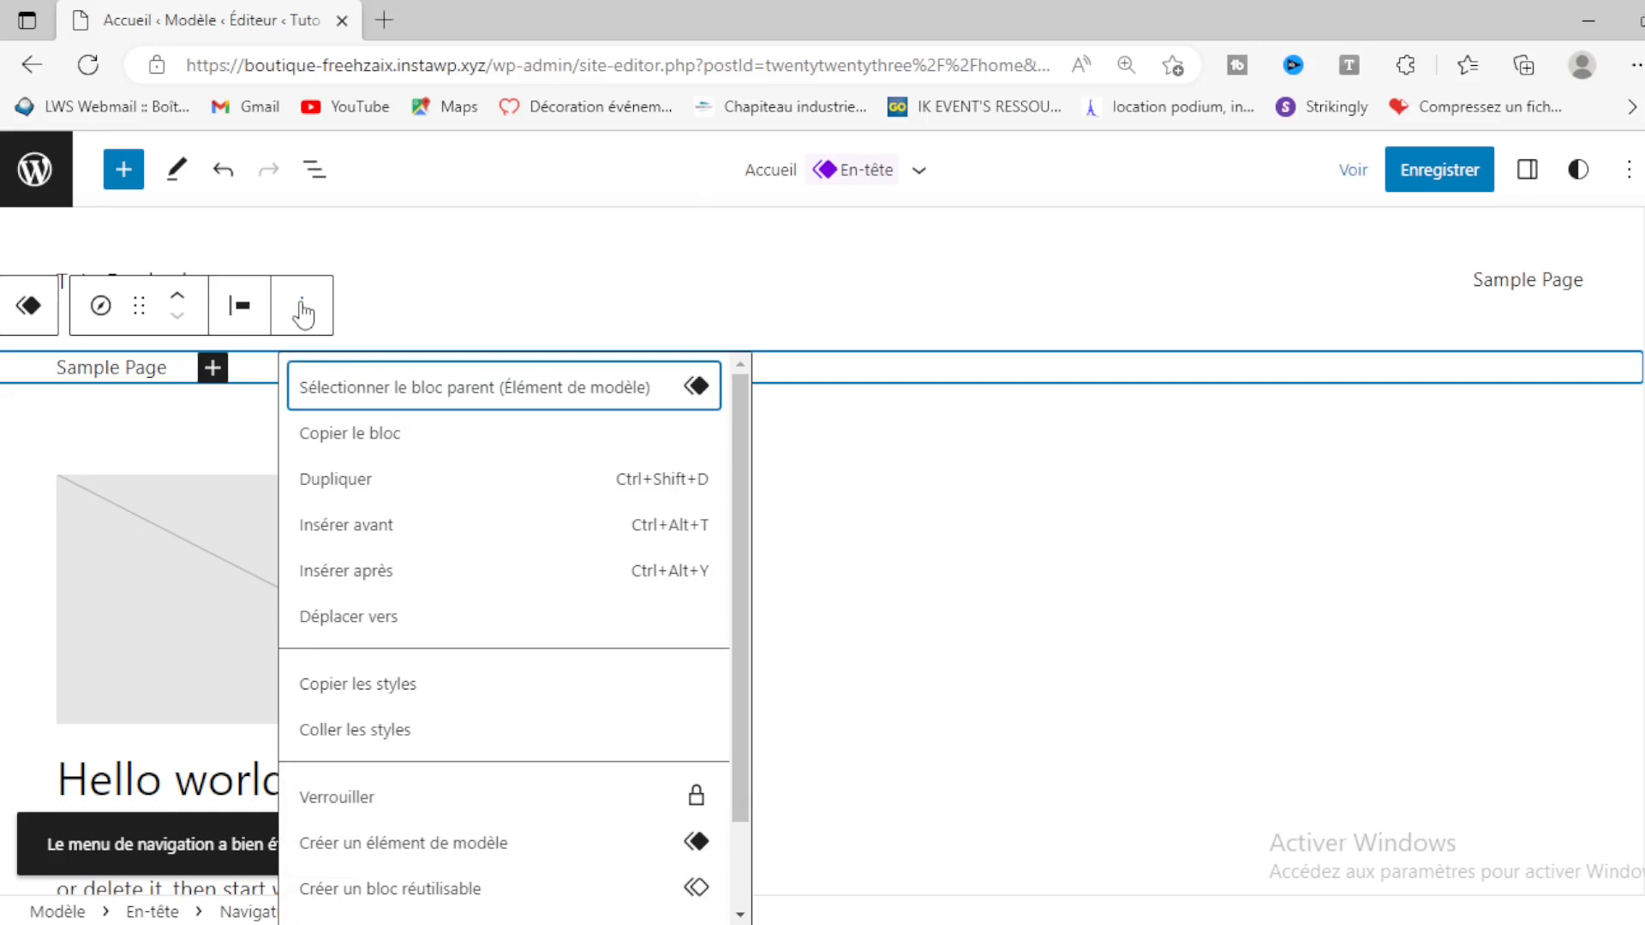
pyautogui.scroll(-1, 484, 556)
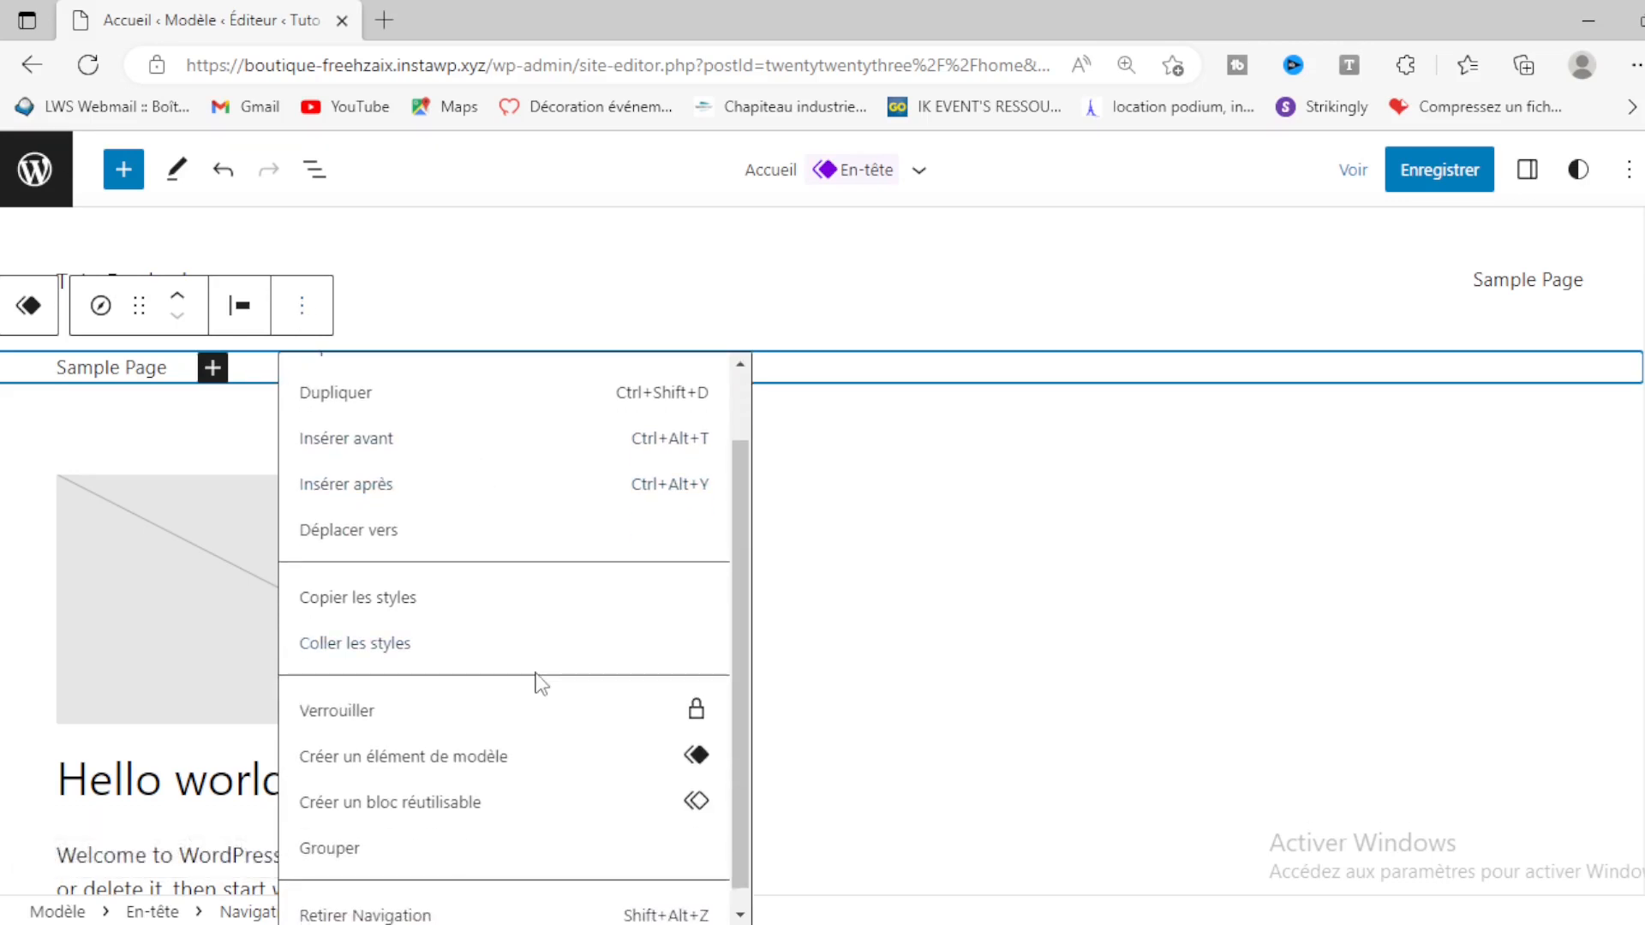
pyautogui.scroll(1, 470, 814)
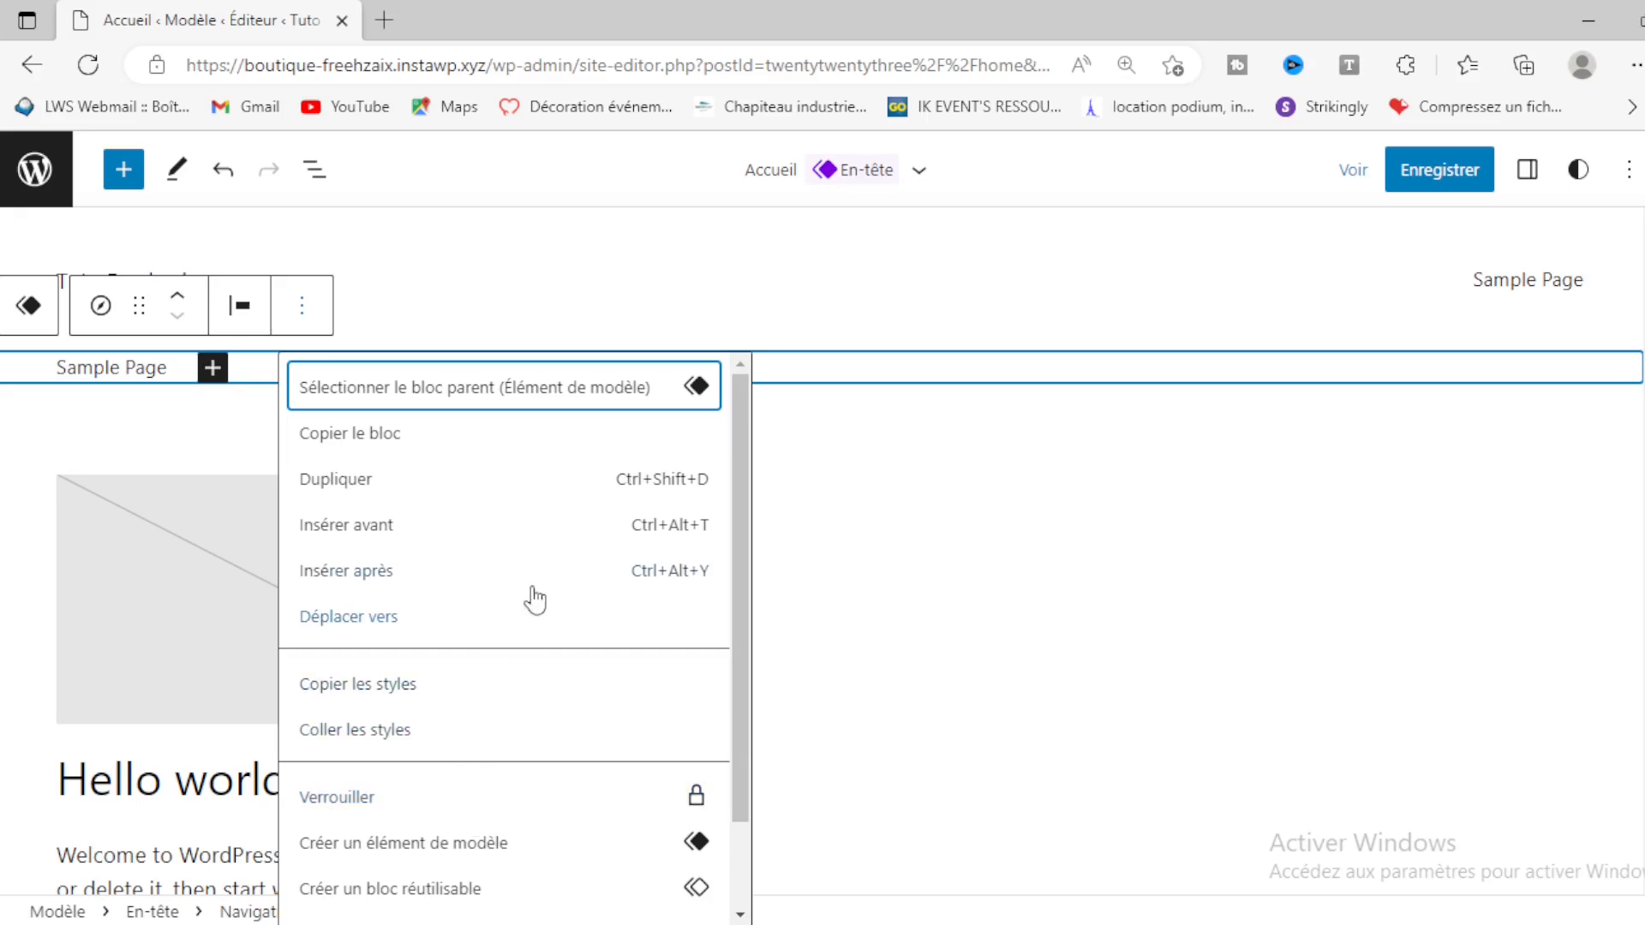
pyautogui.click(255, 372)
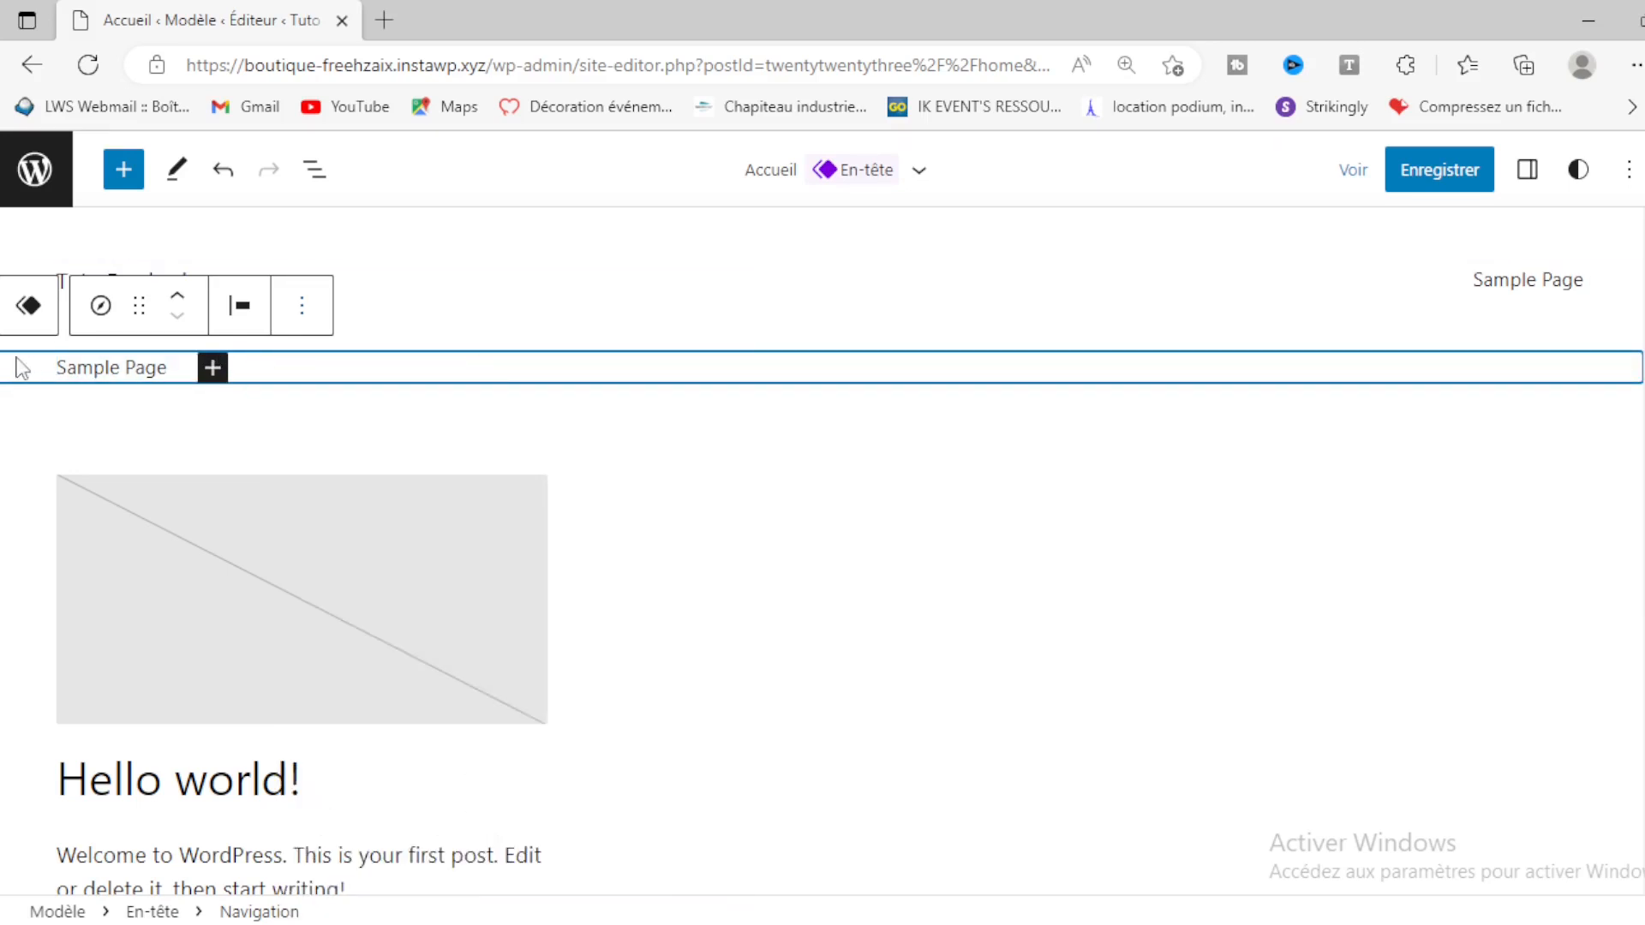
pyautogui.click(84, 370)
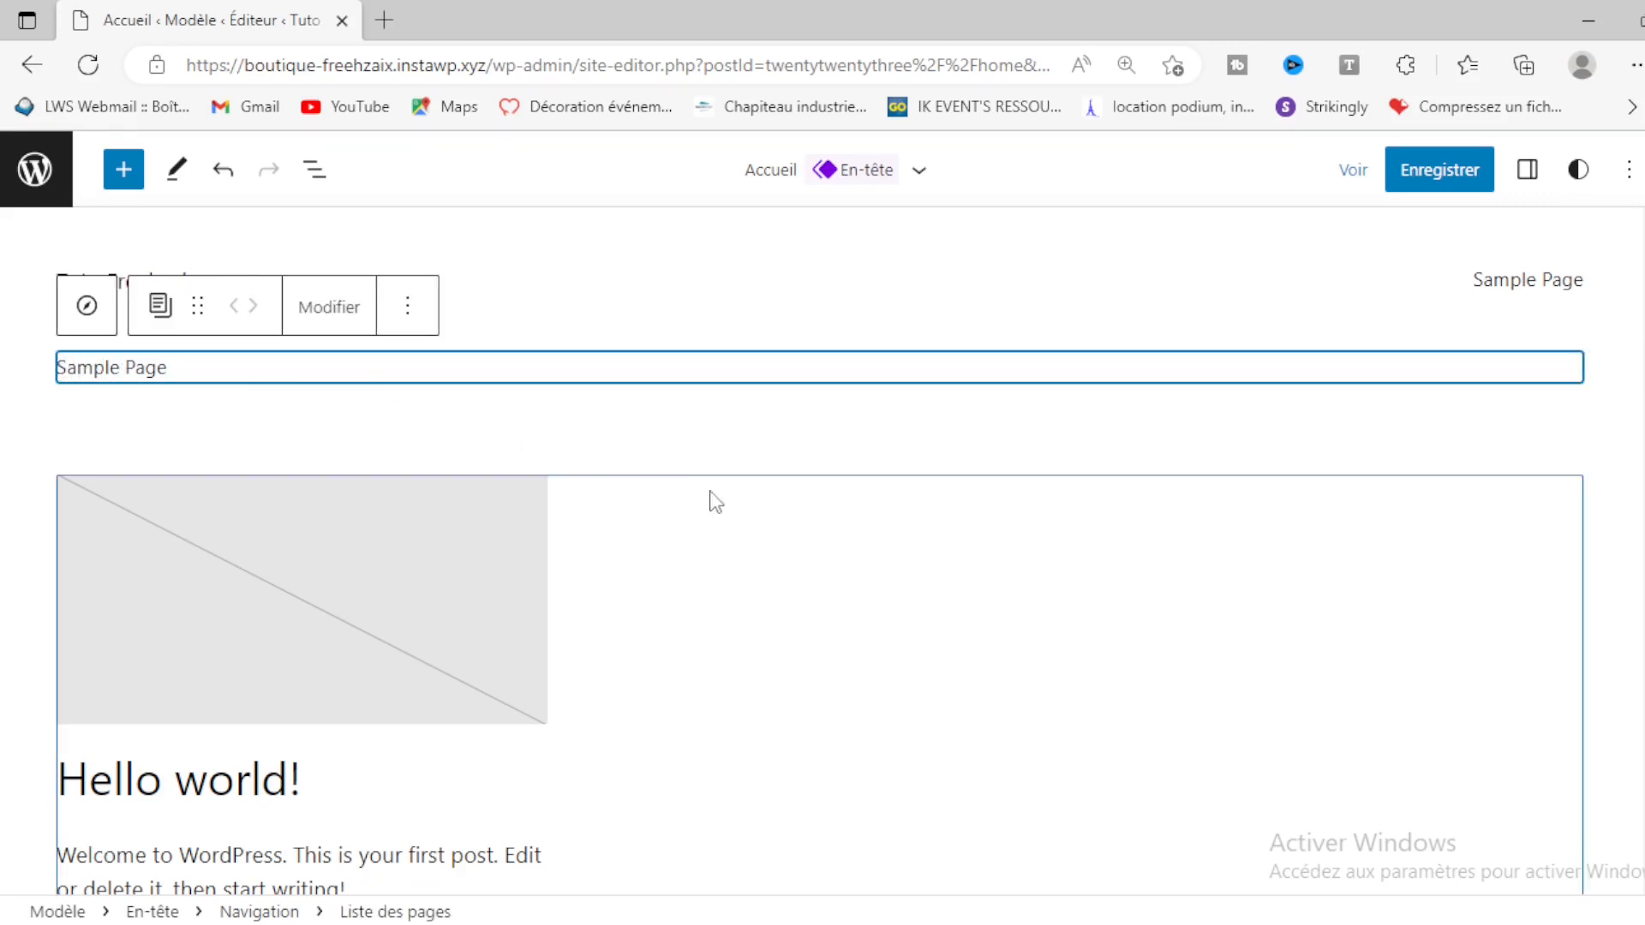
pyautogui.click(54, 392)
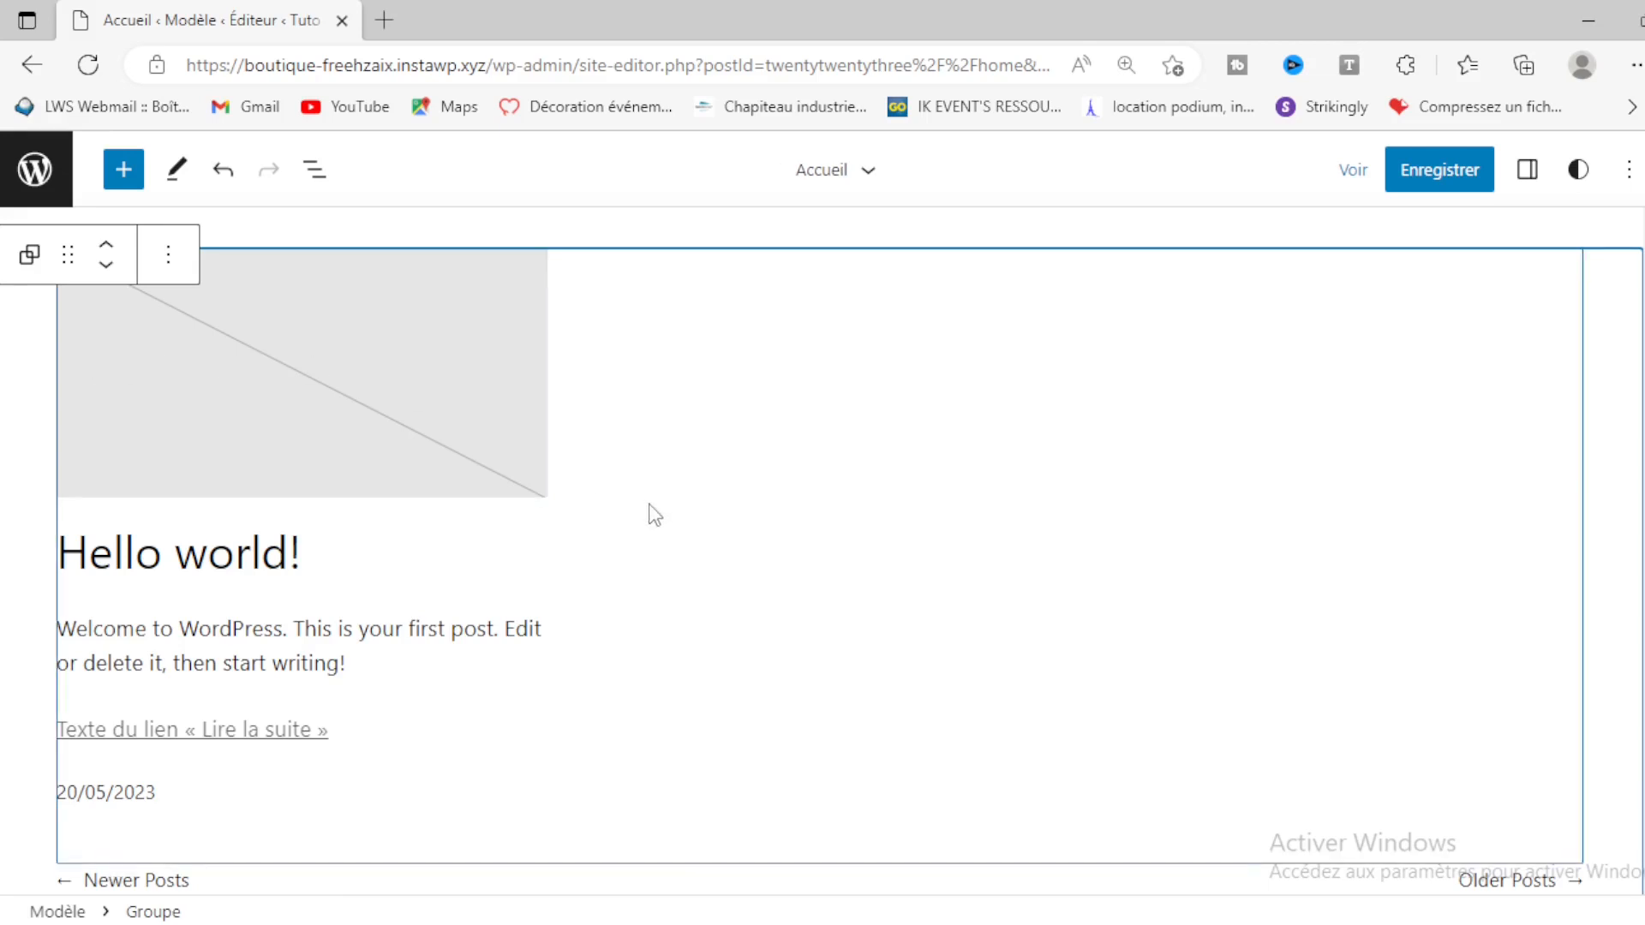
pyautogui.scroll(3, 649, 514)
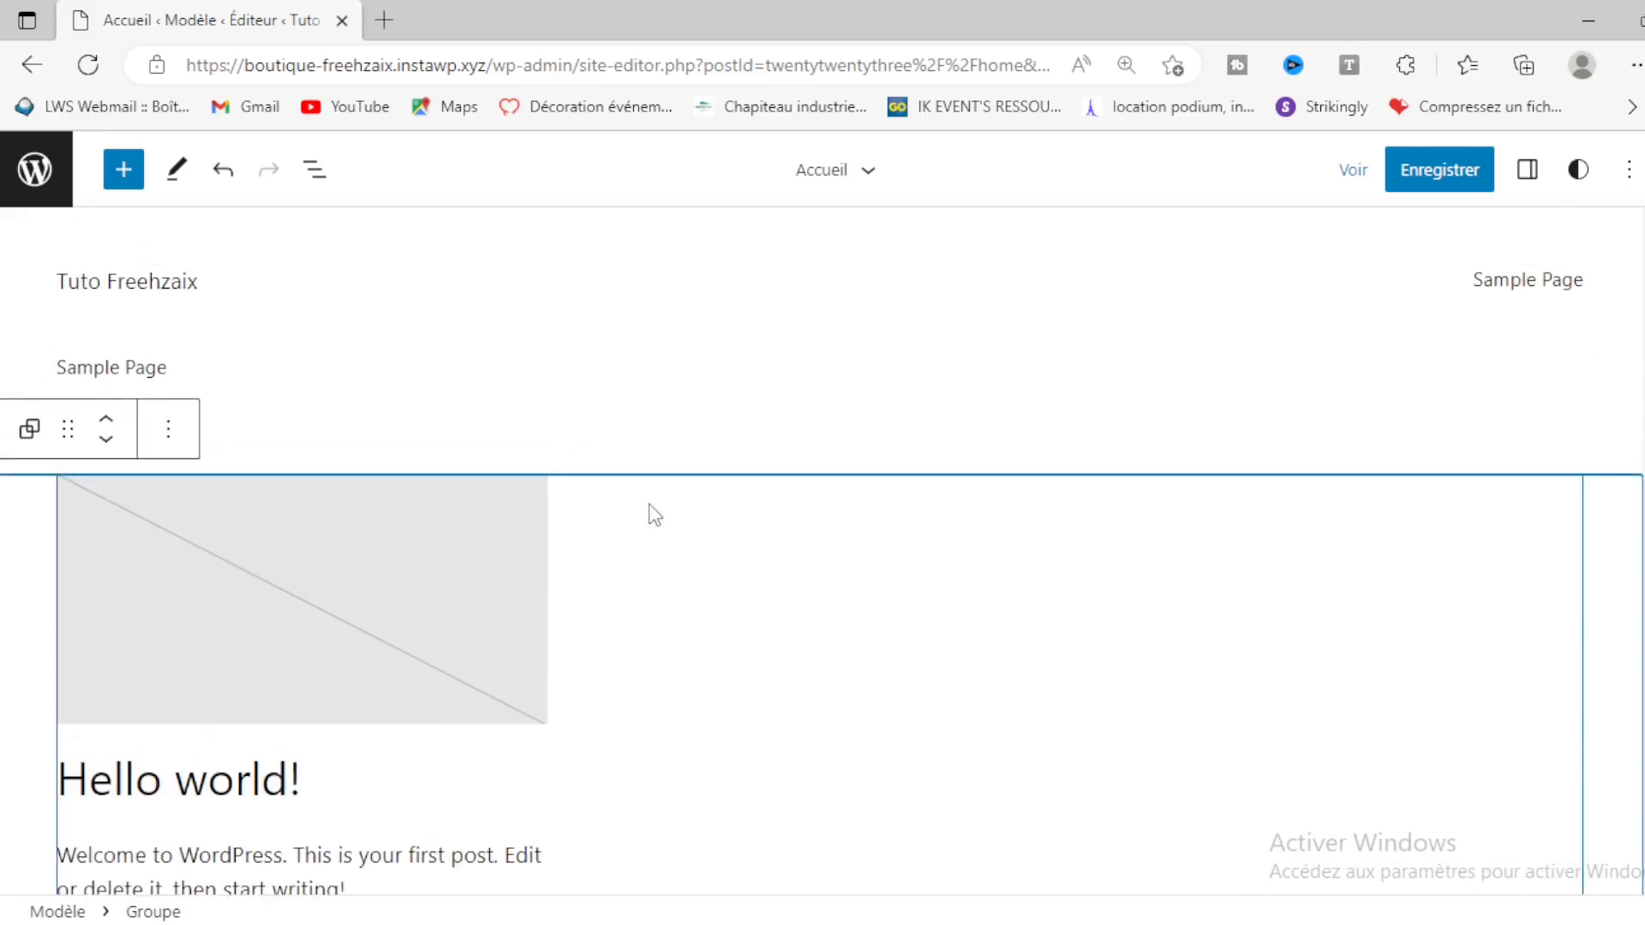
# Step: Open the En-tête template part for editing on its own from the Accueil template
pyautogui.click(226, 374)
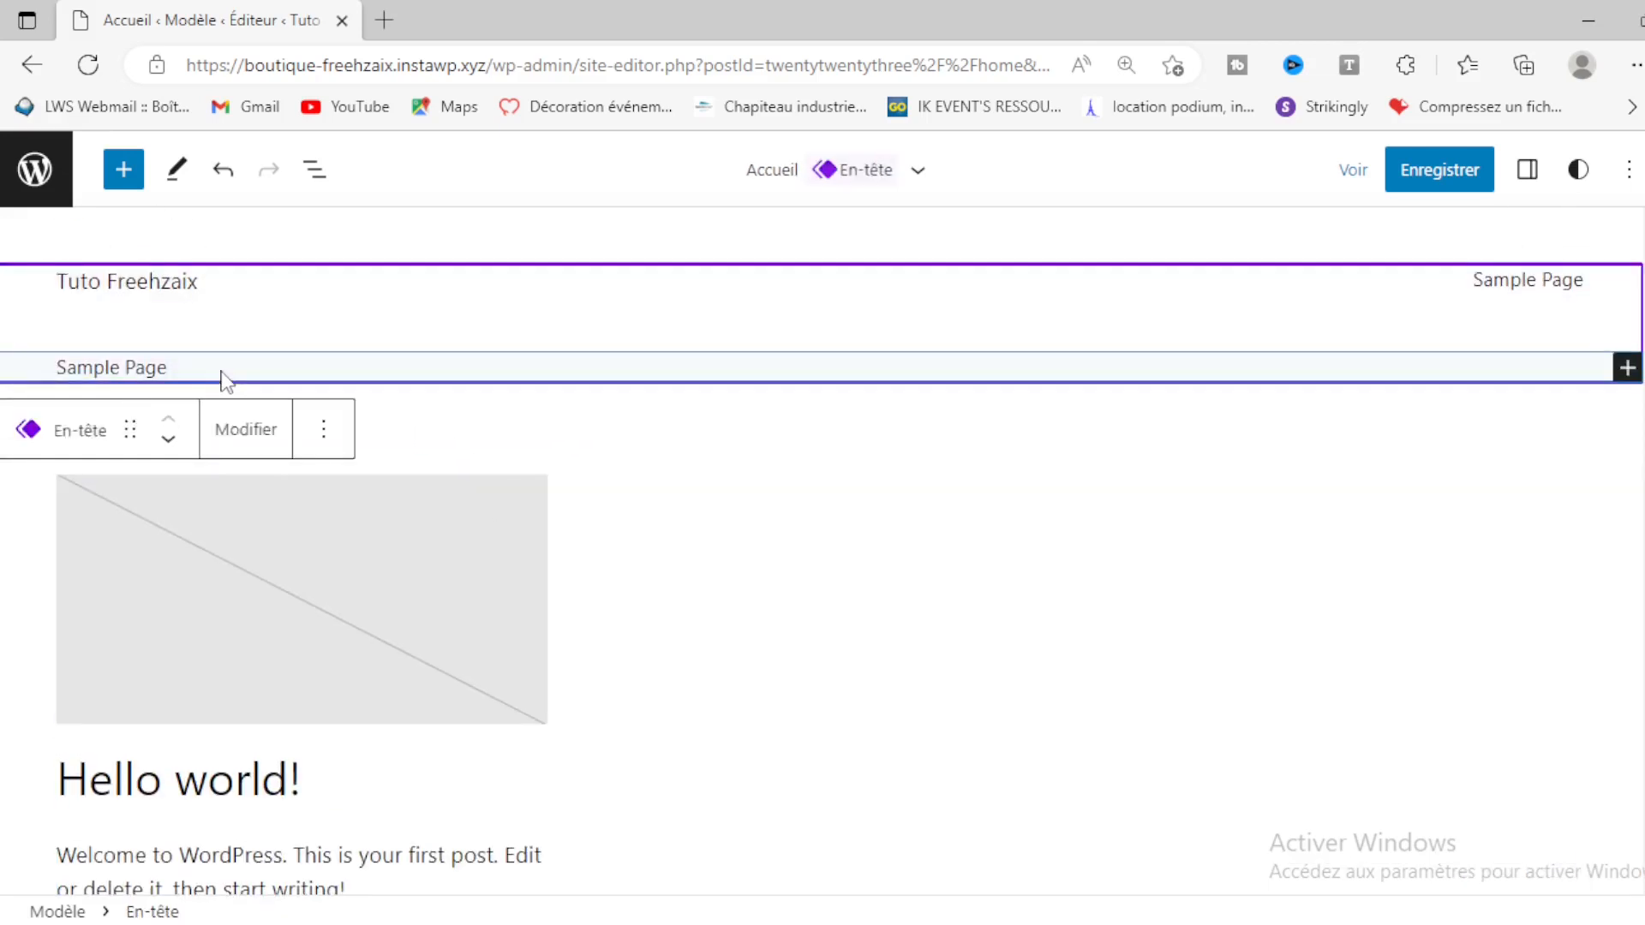
pyautogui.click(249, 435)
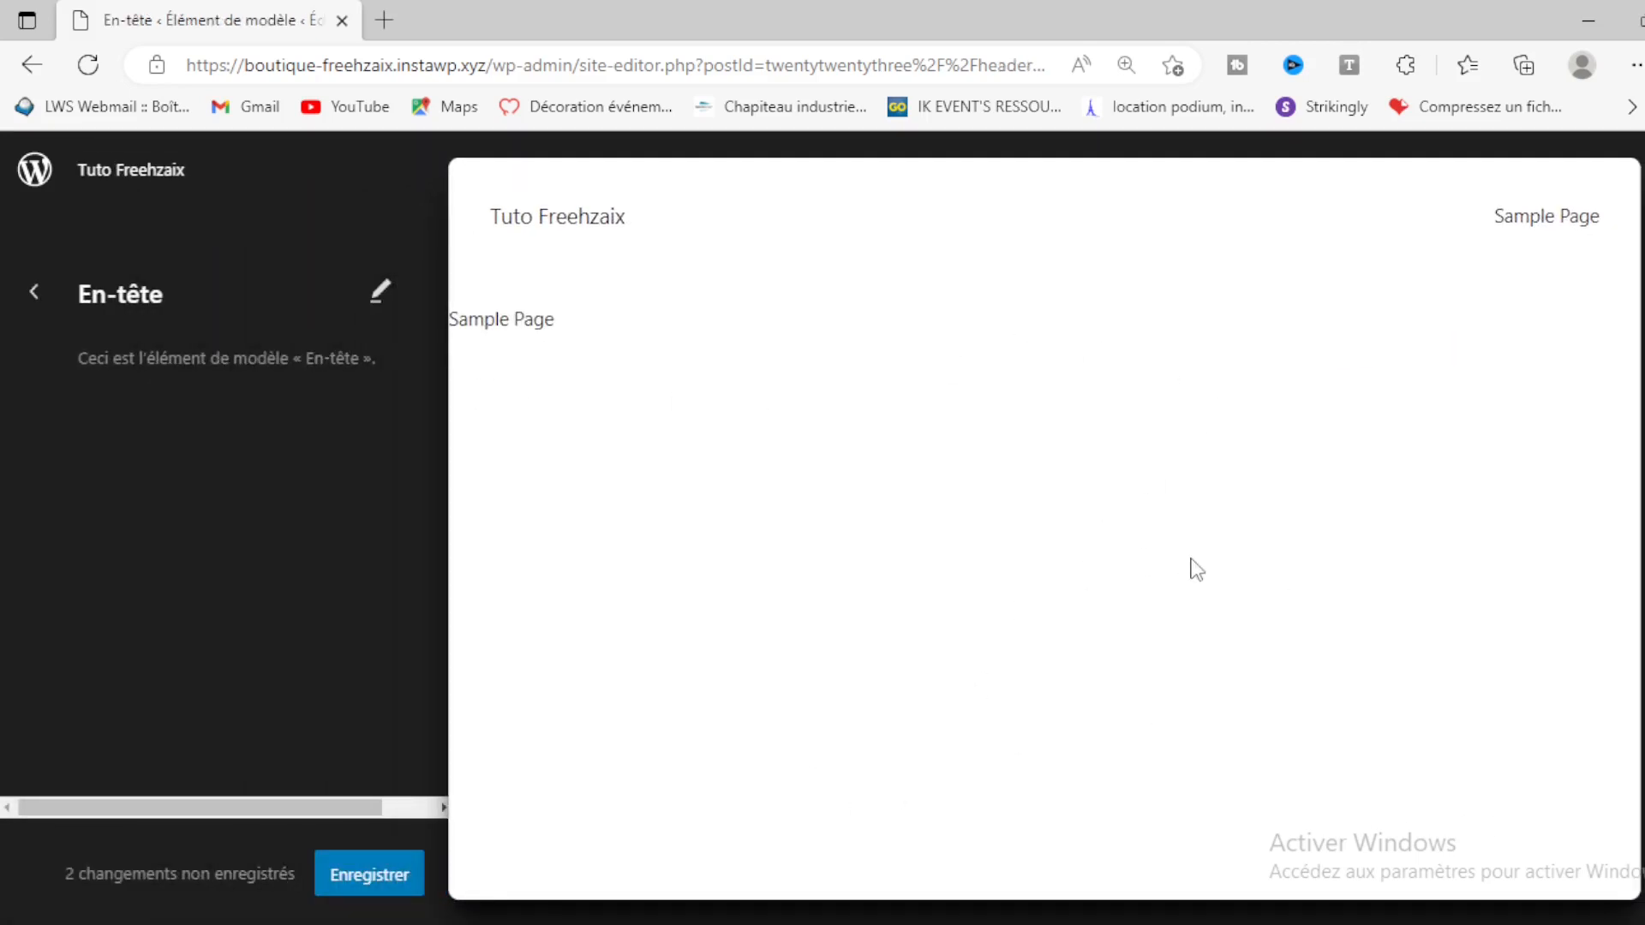
pyautogui.click(749, 313)
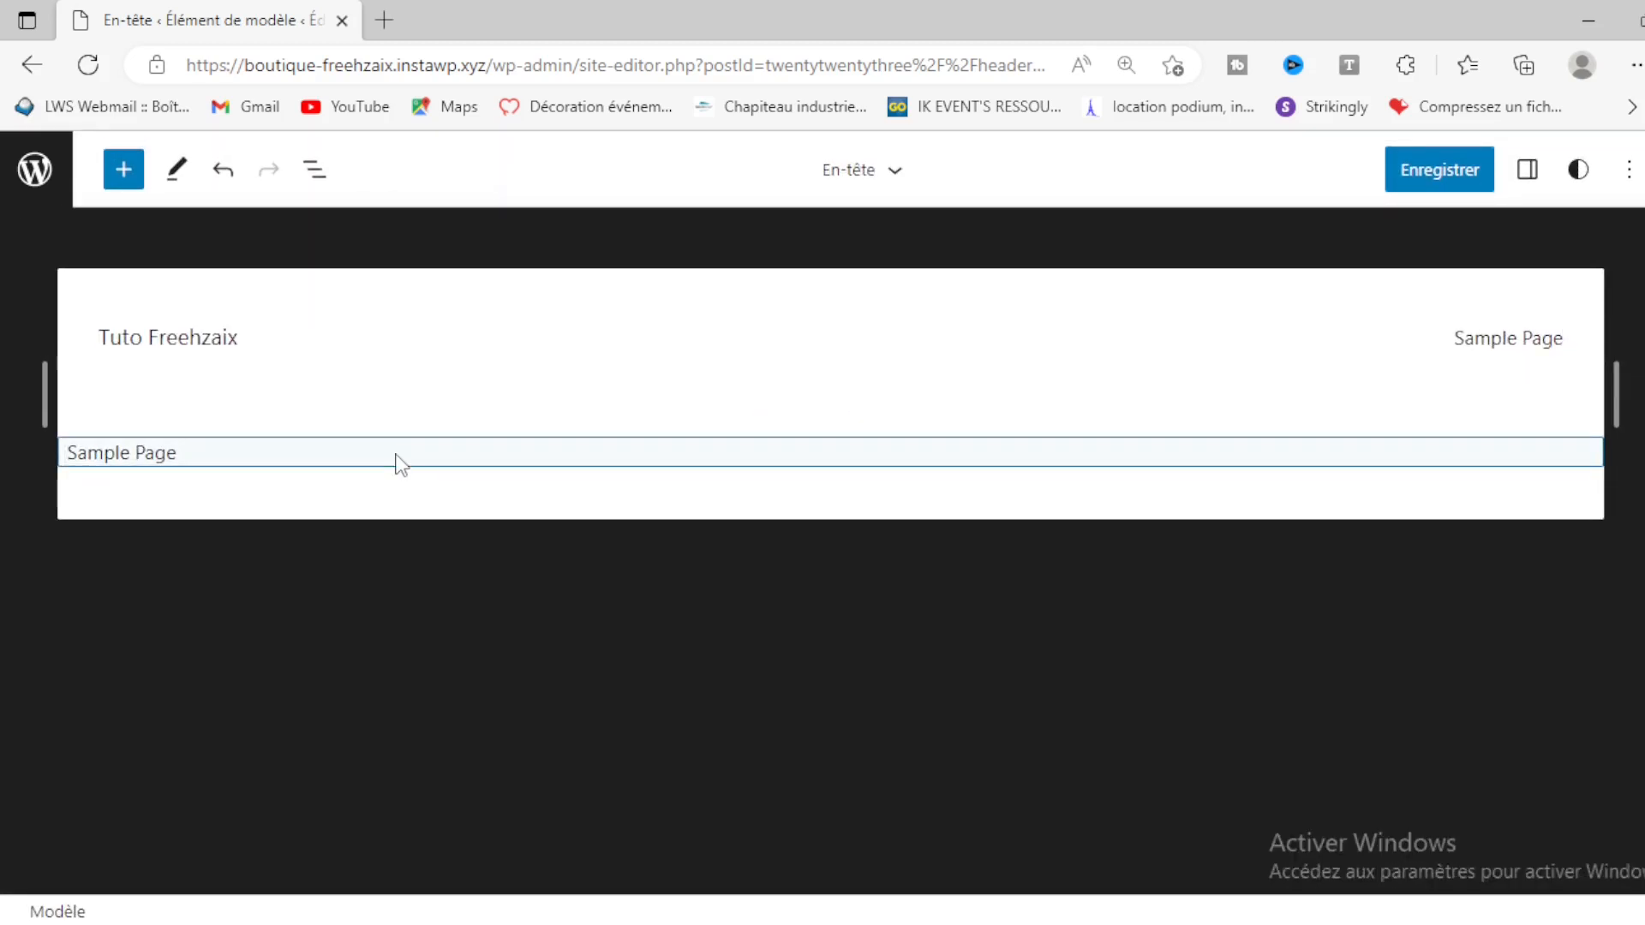
# Step: Add an item to the lower Navigation block and transform it into a page list (Liste des pages)
pyautogui.click(395, 464)
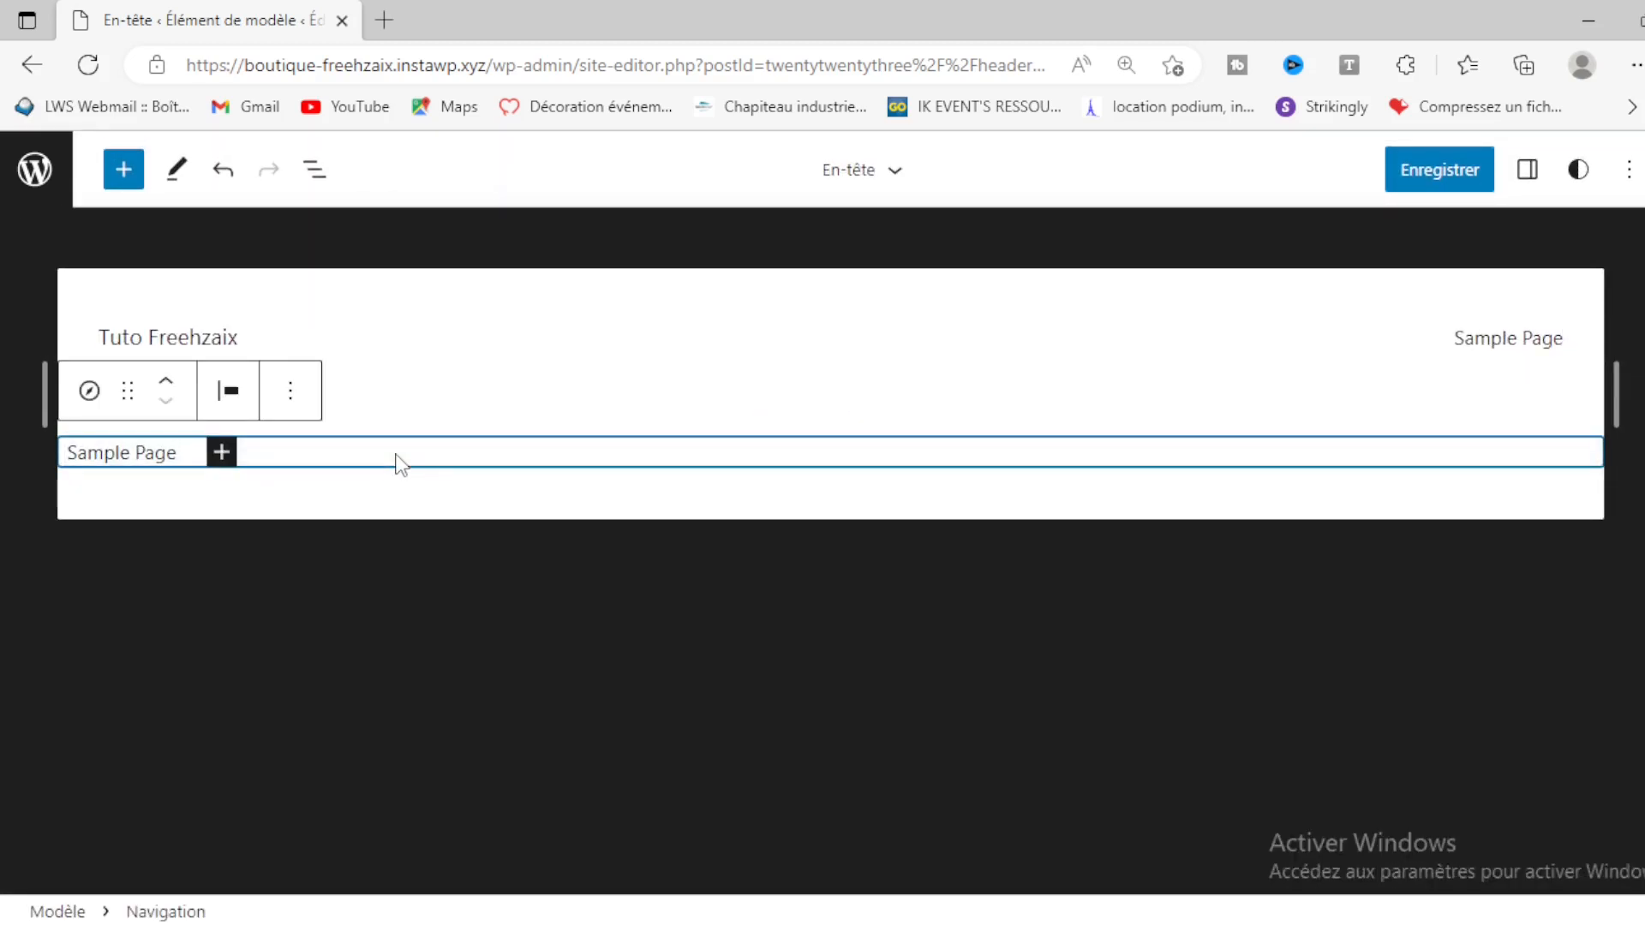
pyautogui.click(219, 454)
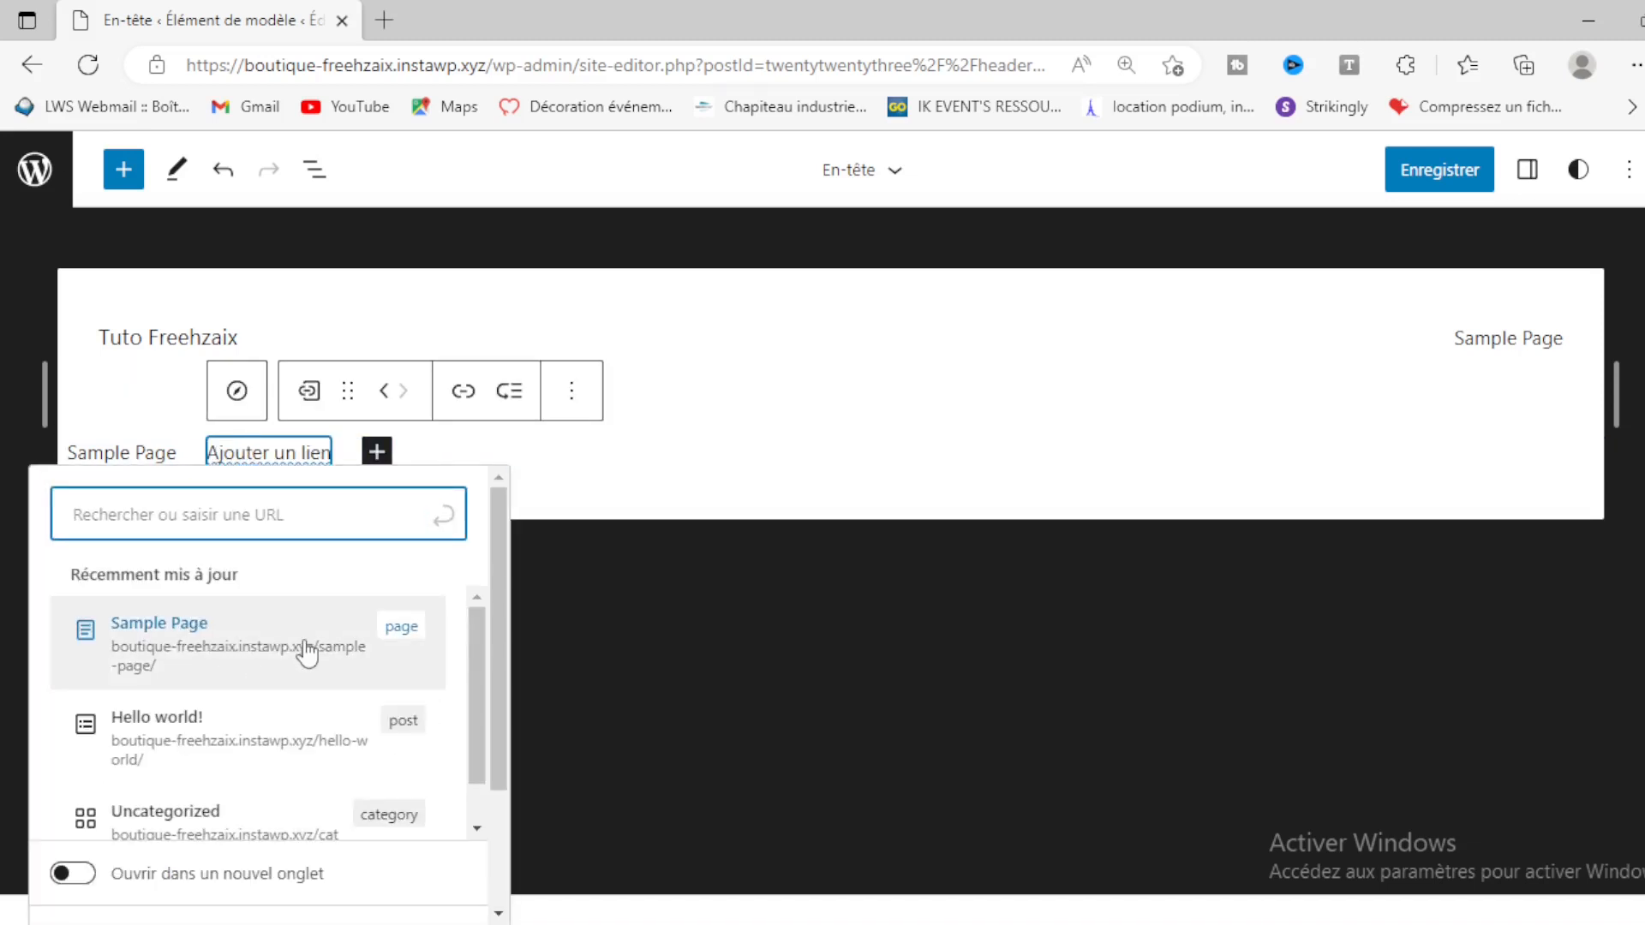
pyautogui.scroll(-2, 350, 632)
pyautogui.scroll(-3, 350, 632)
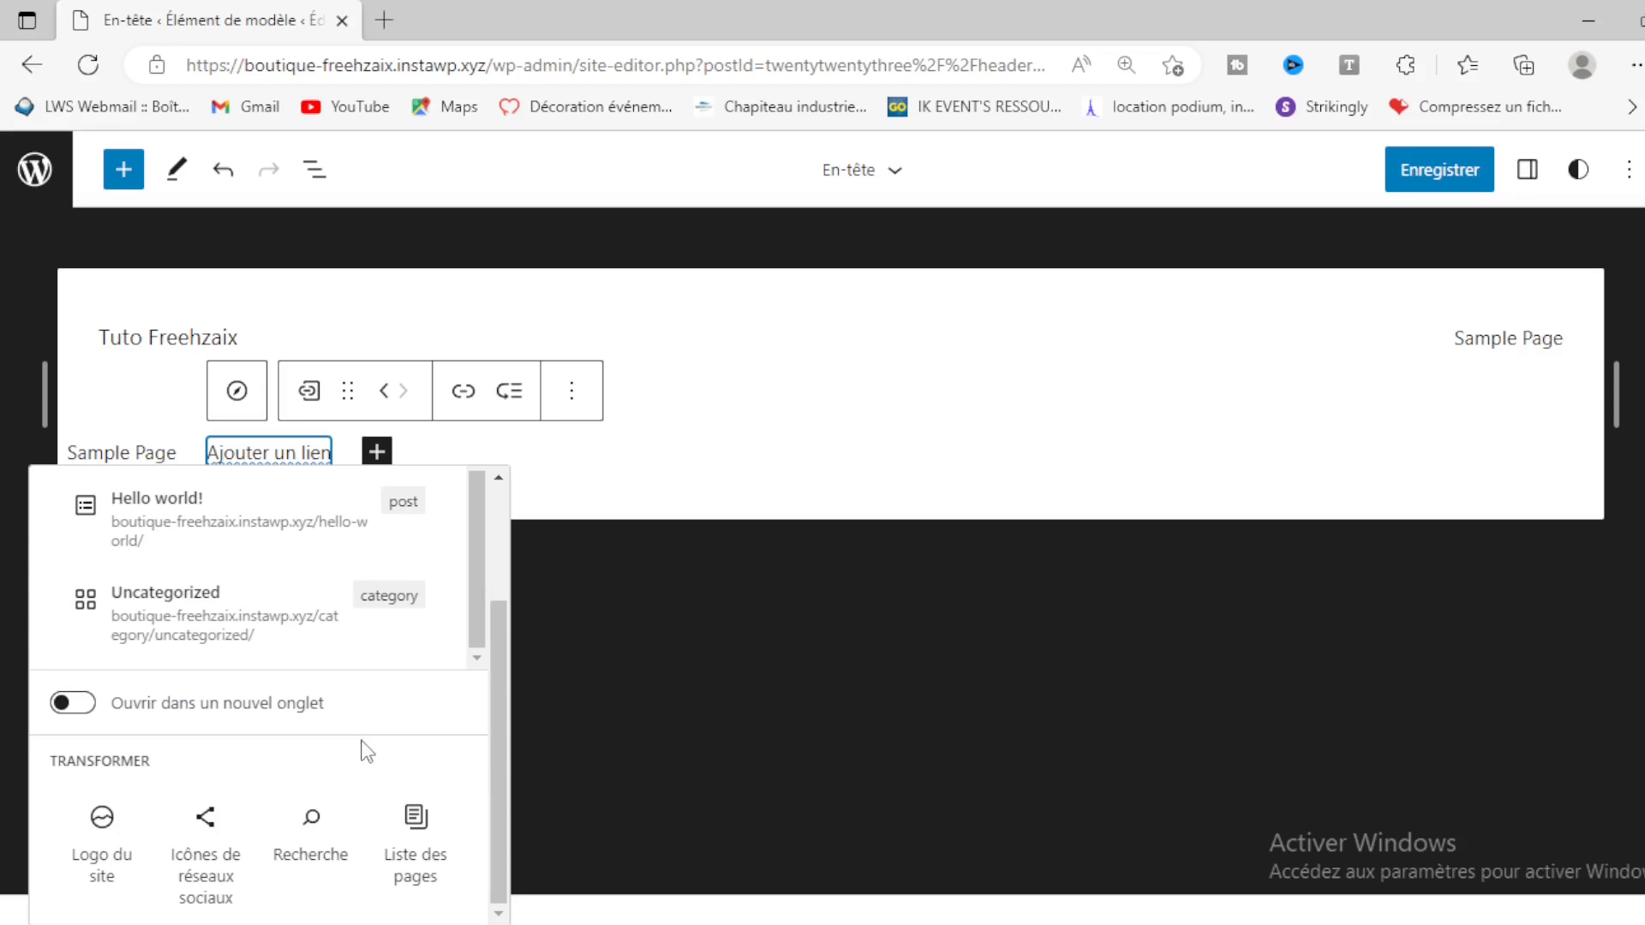
pyautogui.click(420, 821)
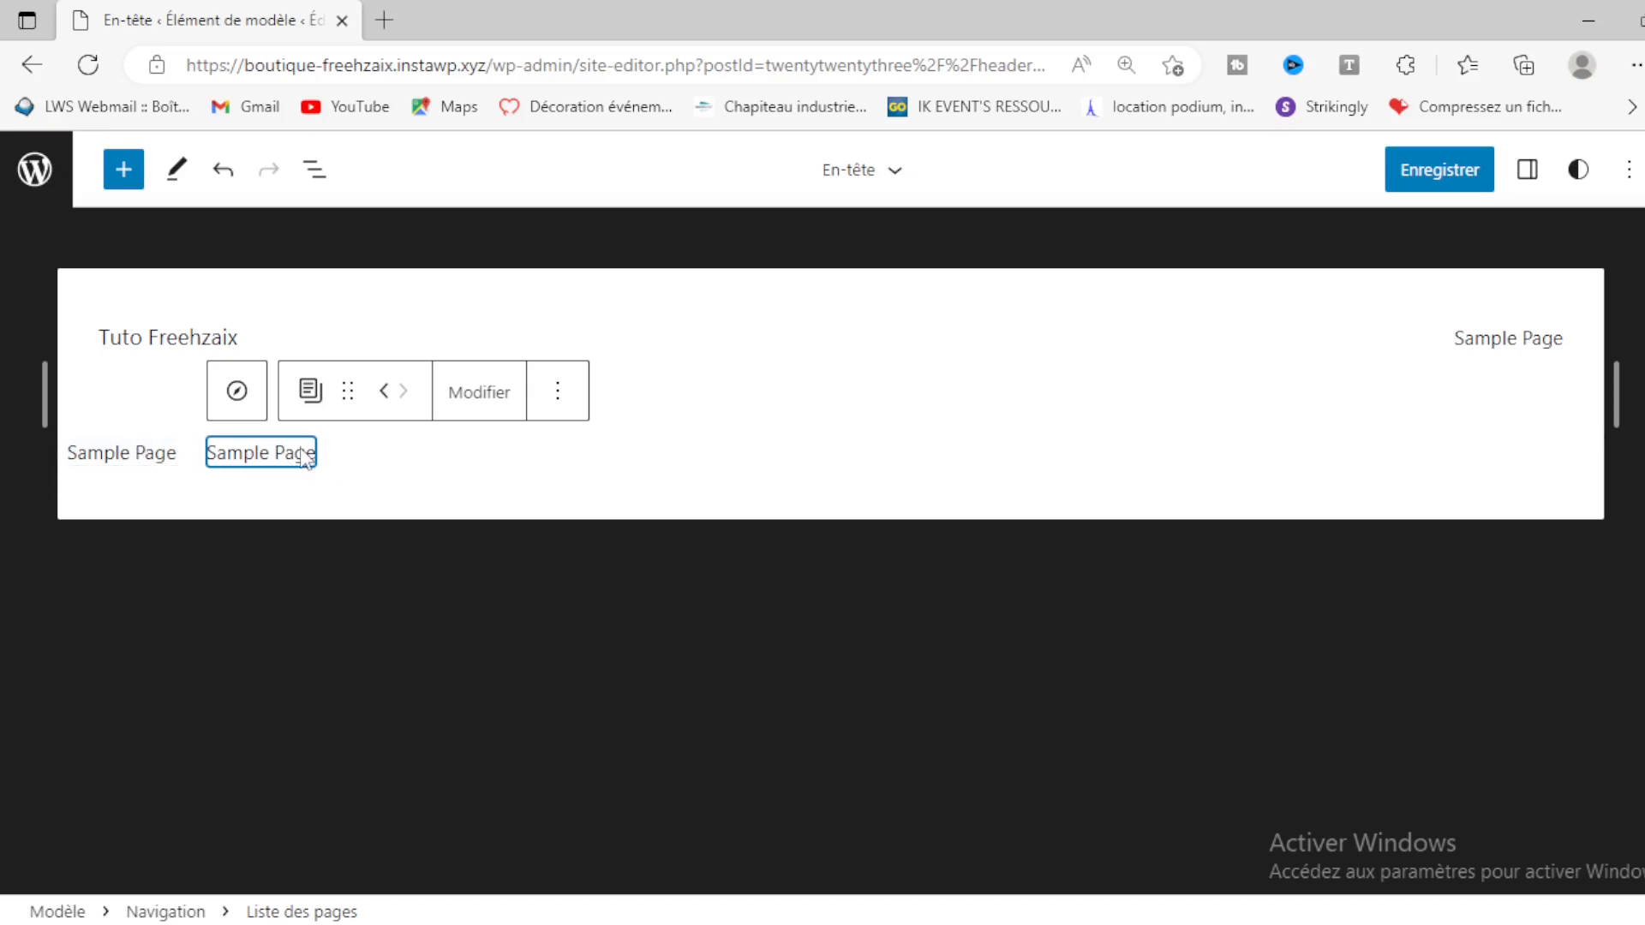
# Step: Remove the added second page list block from the lower navigation menu
pyautogui.click(557, 391)
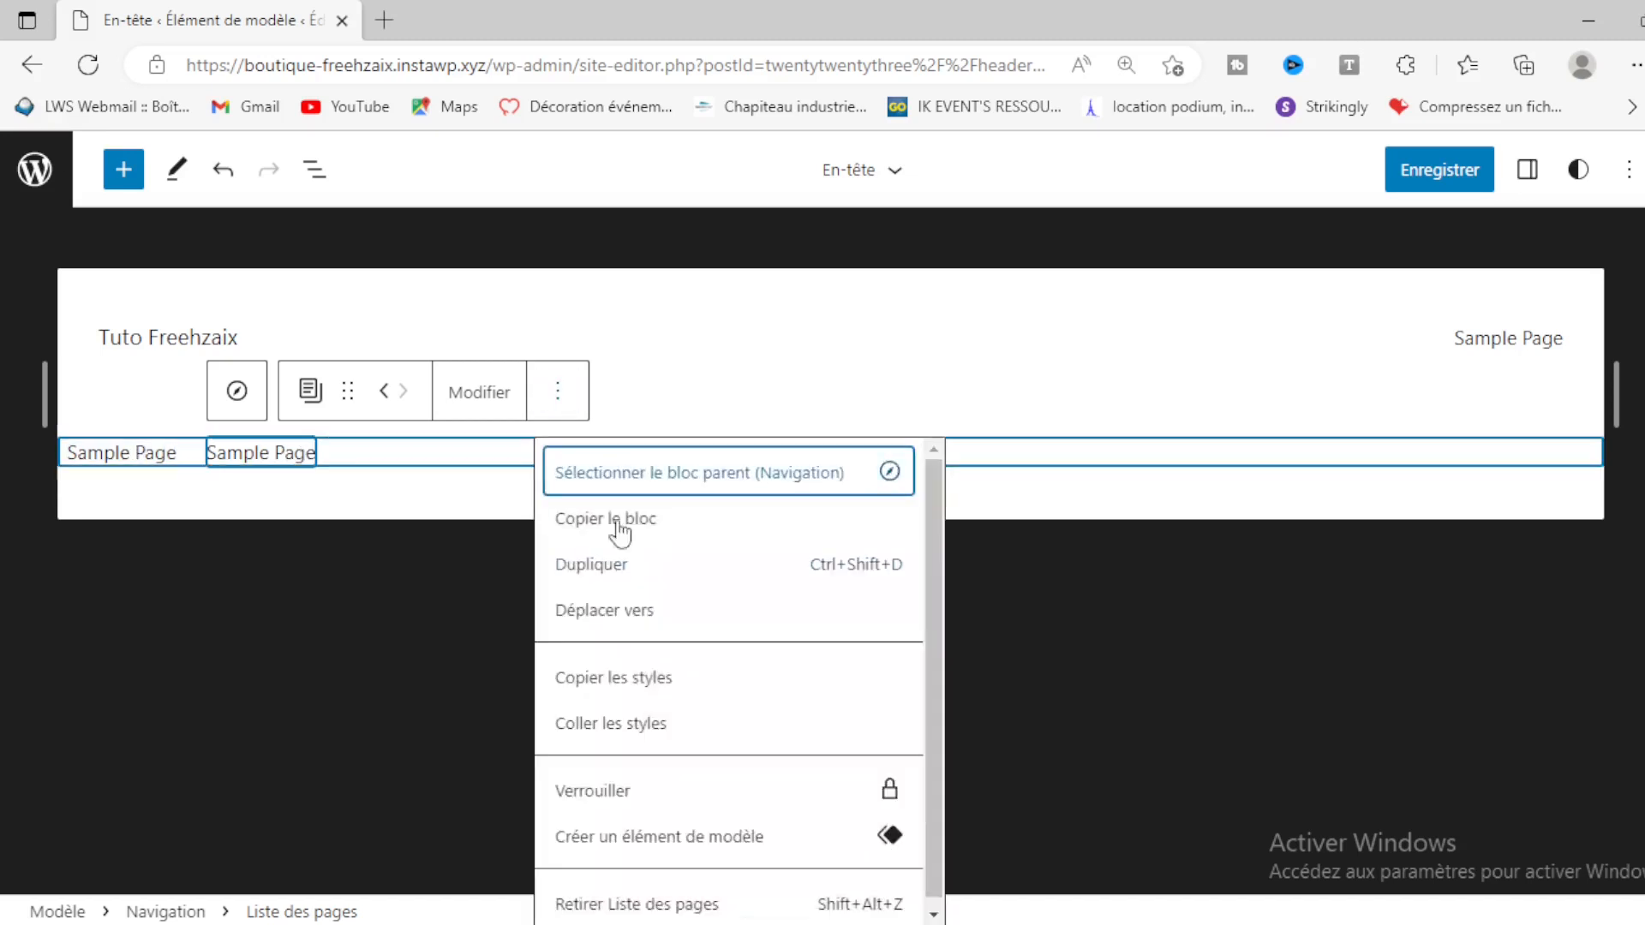
pyautogui.click(648, 897)
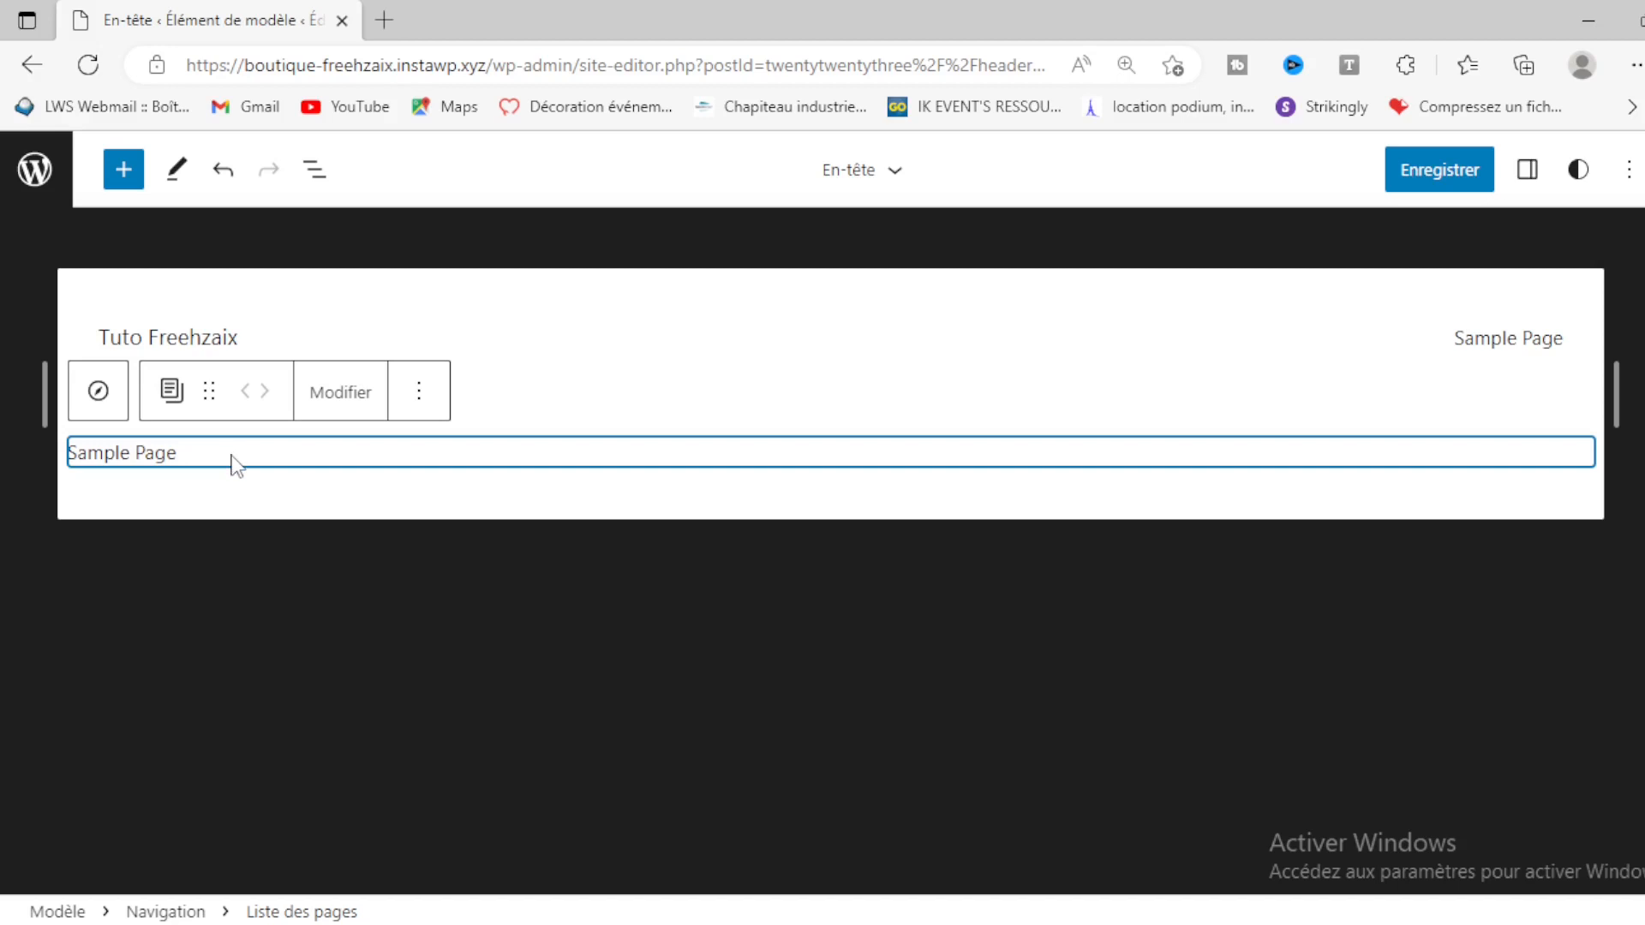
pyautogui.rightClick(258, 462)
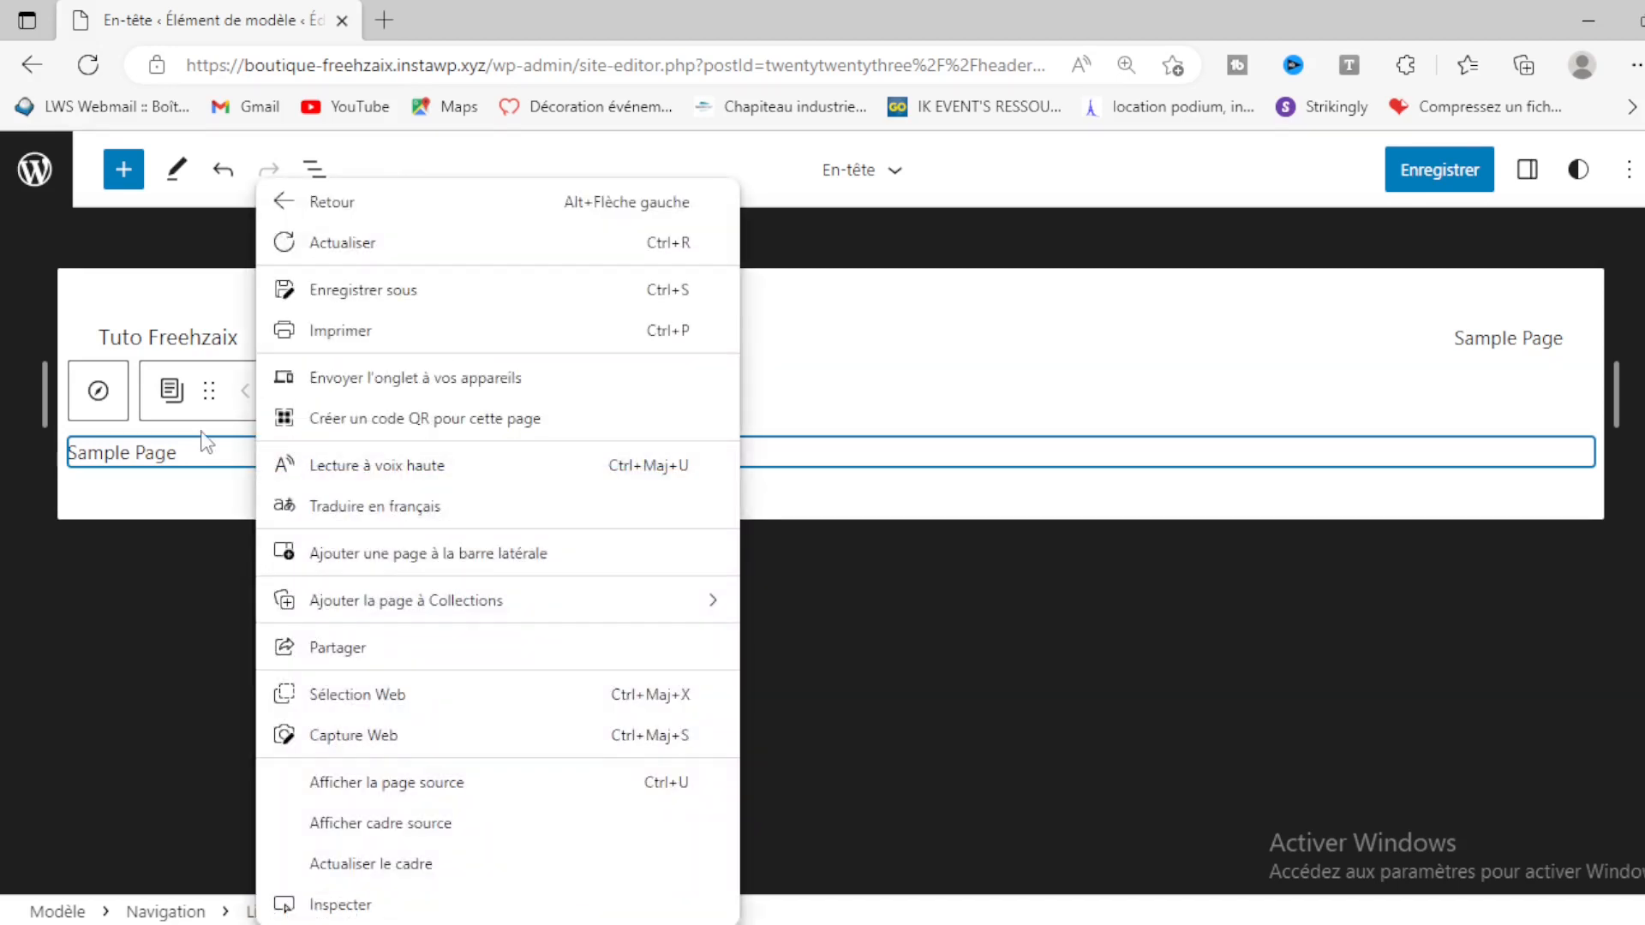
pyautogui.click(234, 449)
# Step: Add a link to the "Hello world!" post in the lower Navigation block, beside the Sample Page entry
pyautogui.click(101, 397)
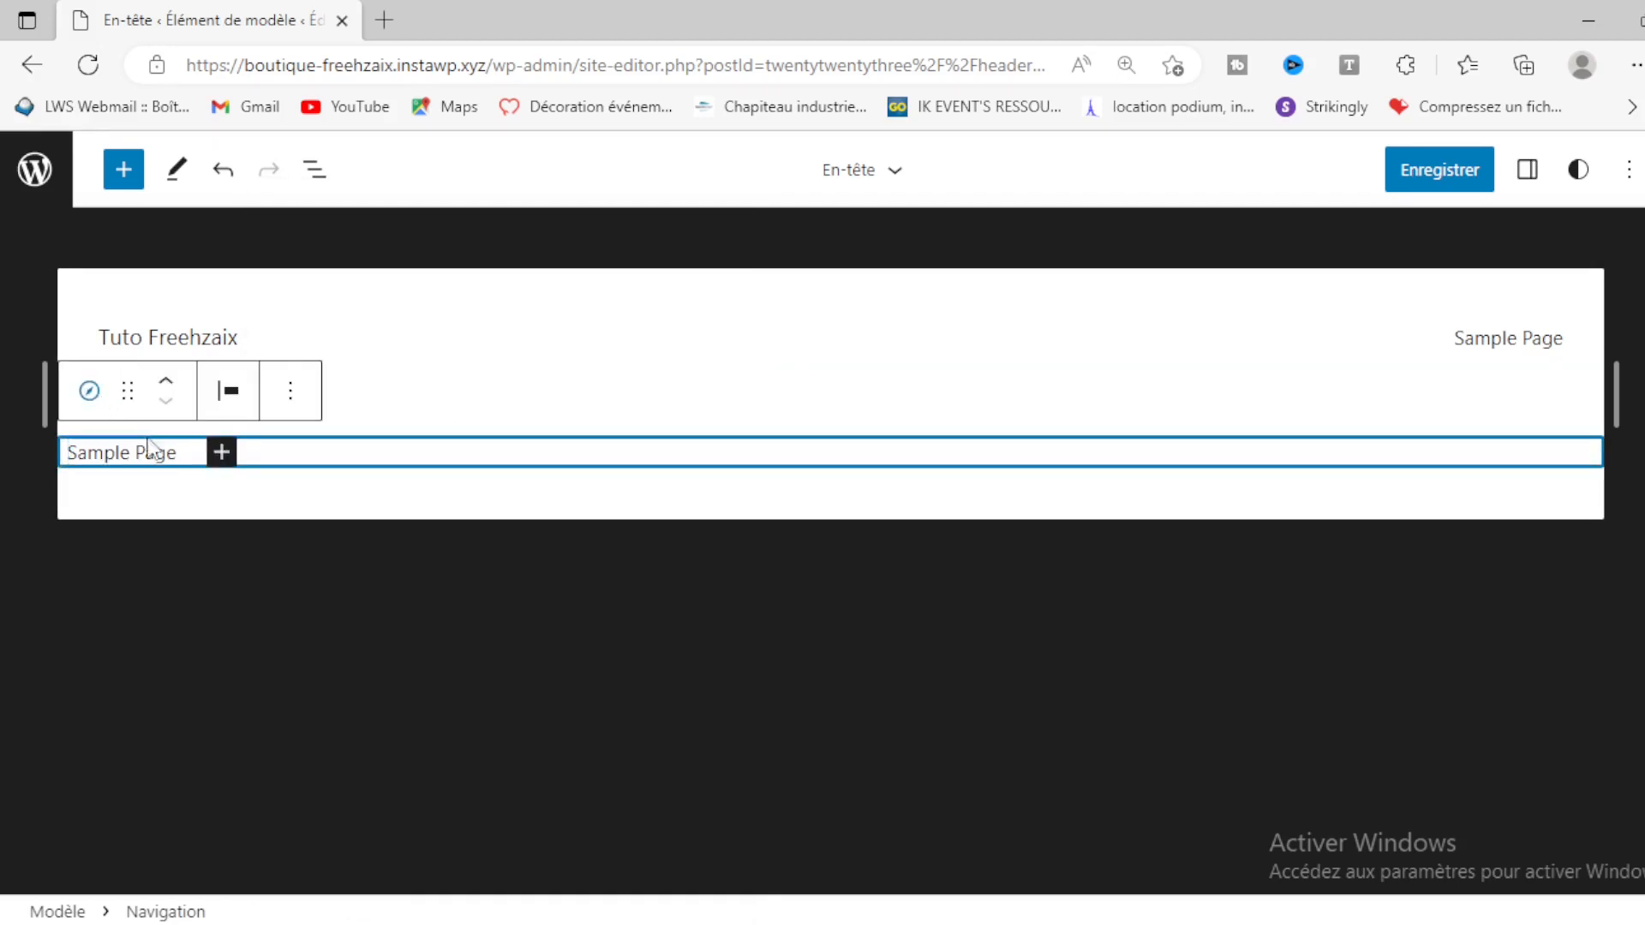
pyautogui.click(228, 460)
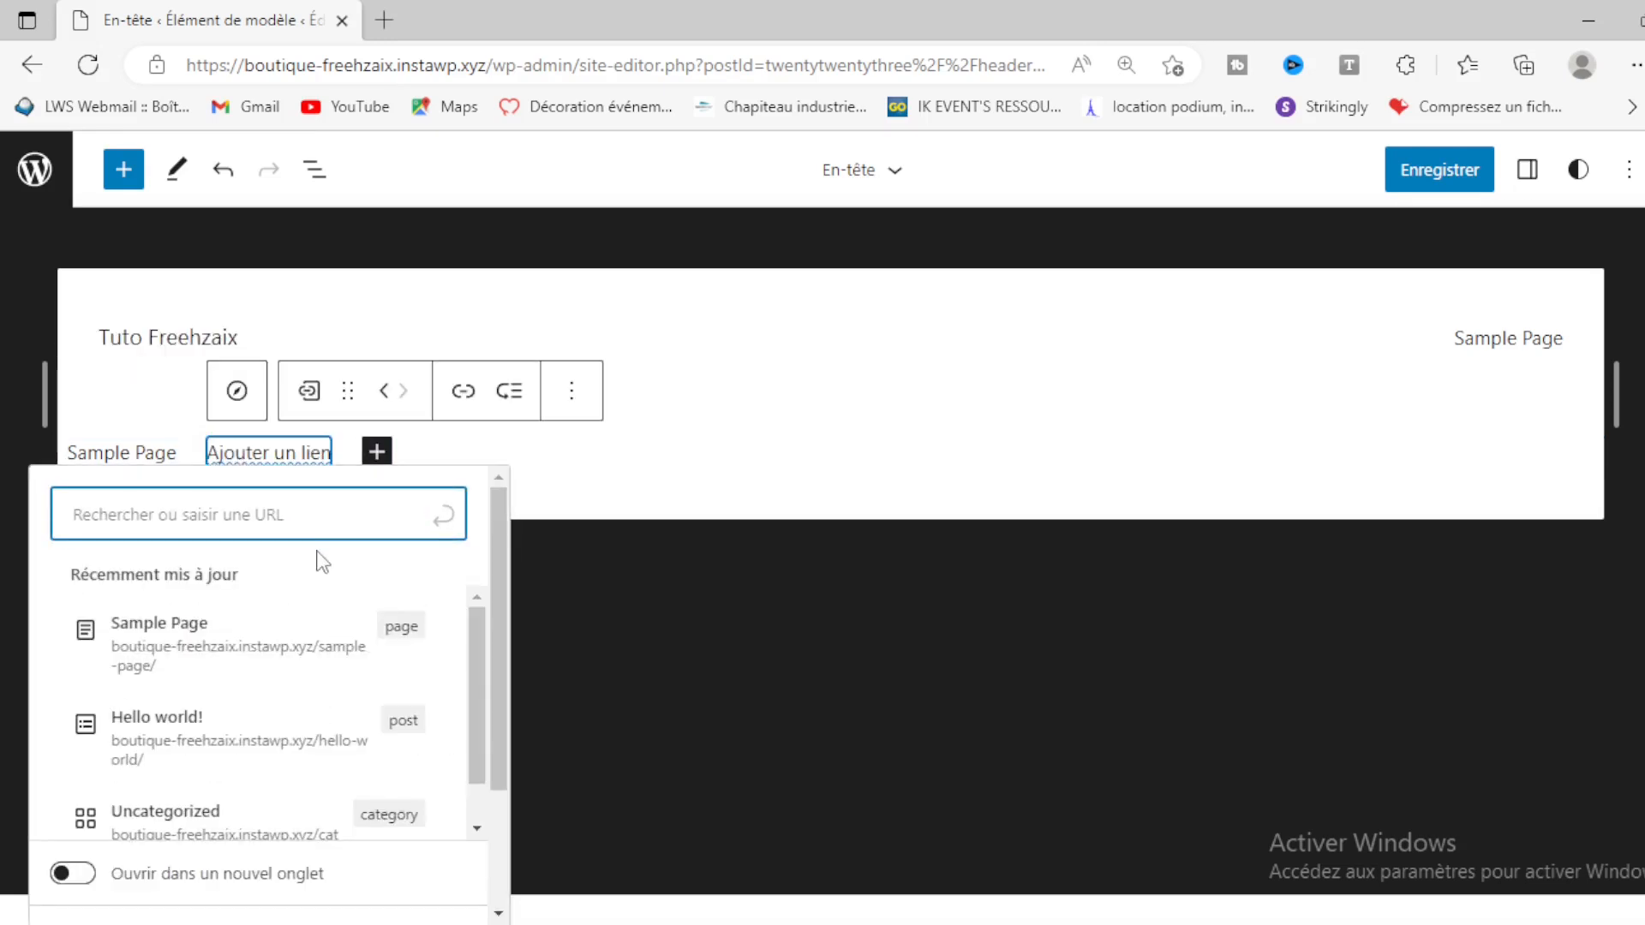
pyautogui.scroll(-2, 322, 565)
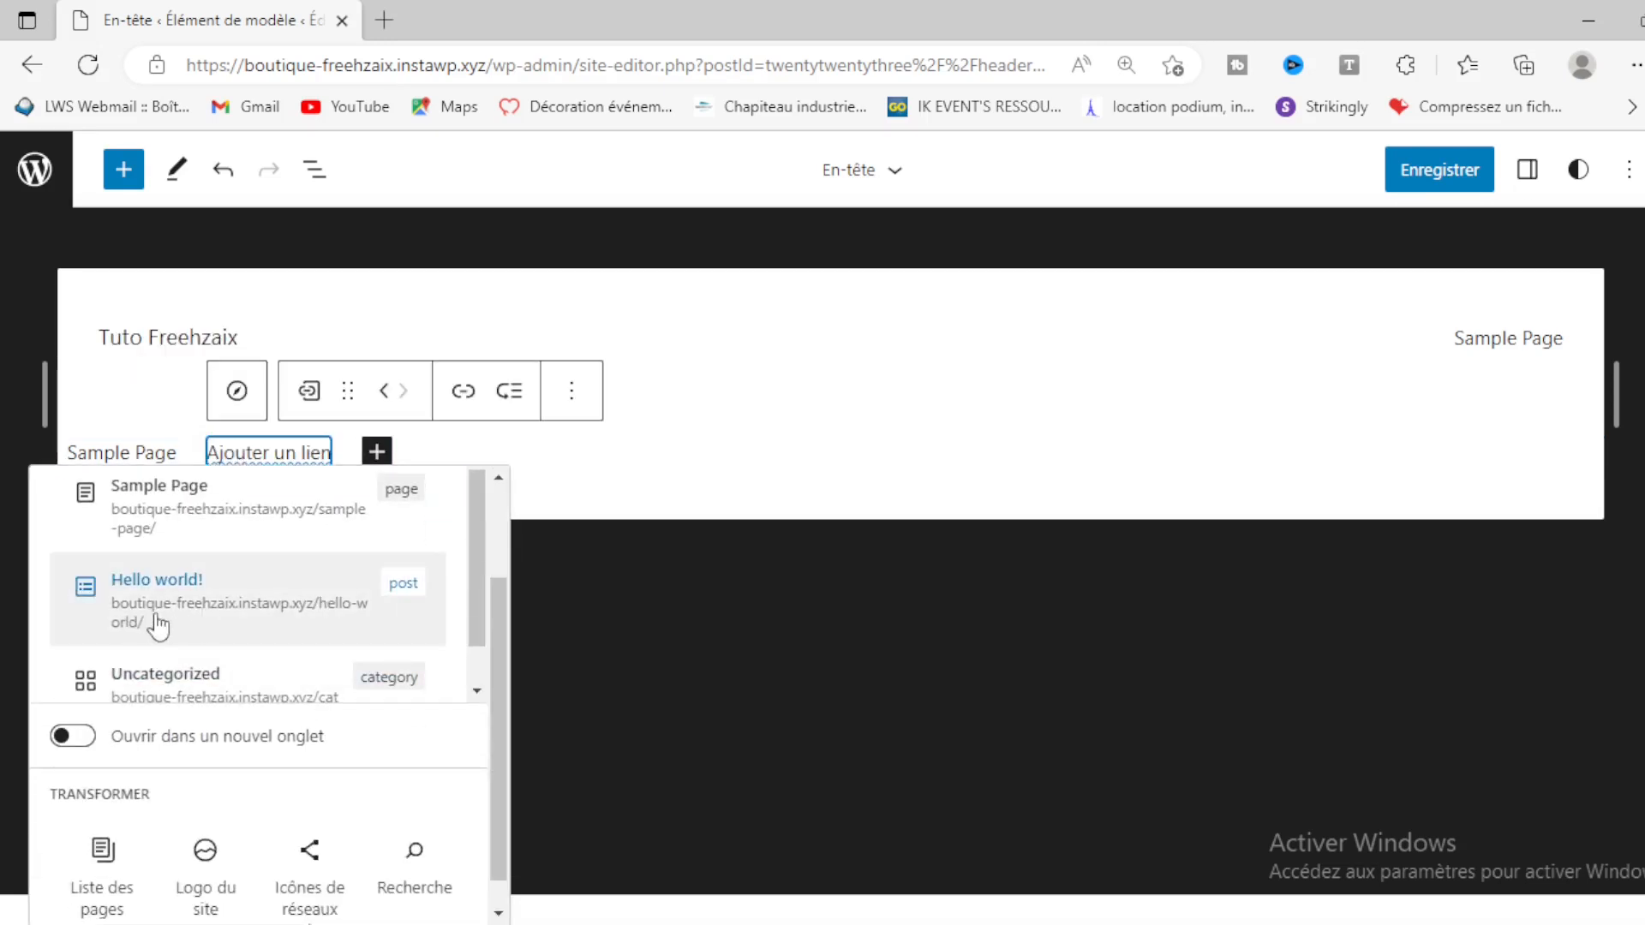
pyautogui.scroll(-1, 173, 594)
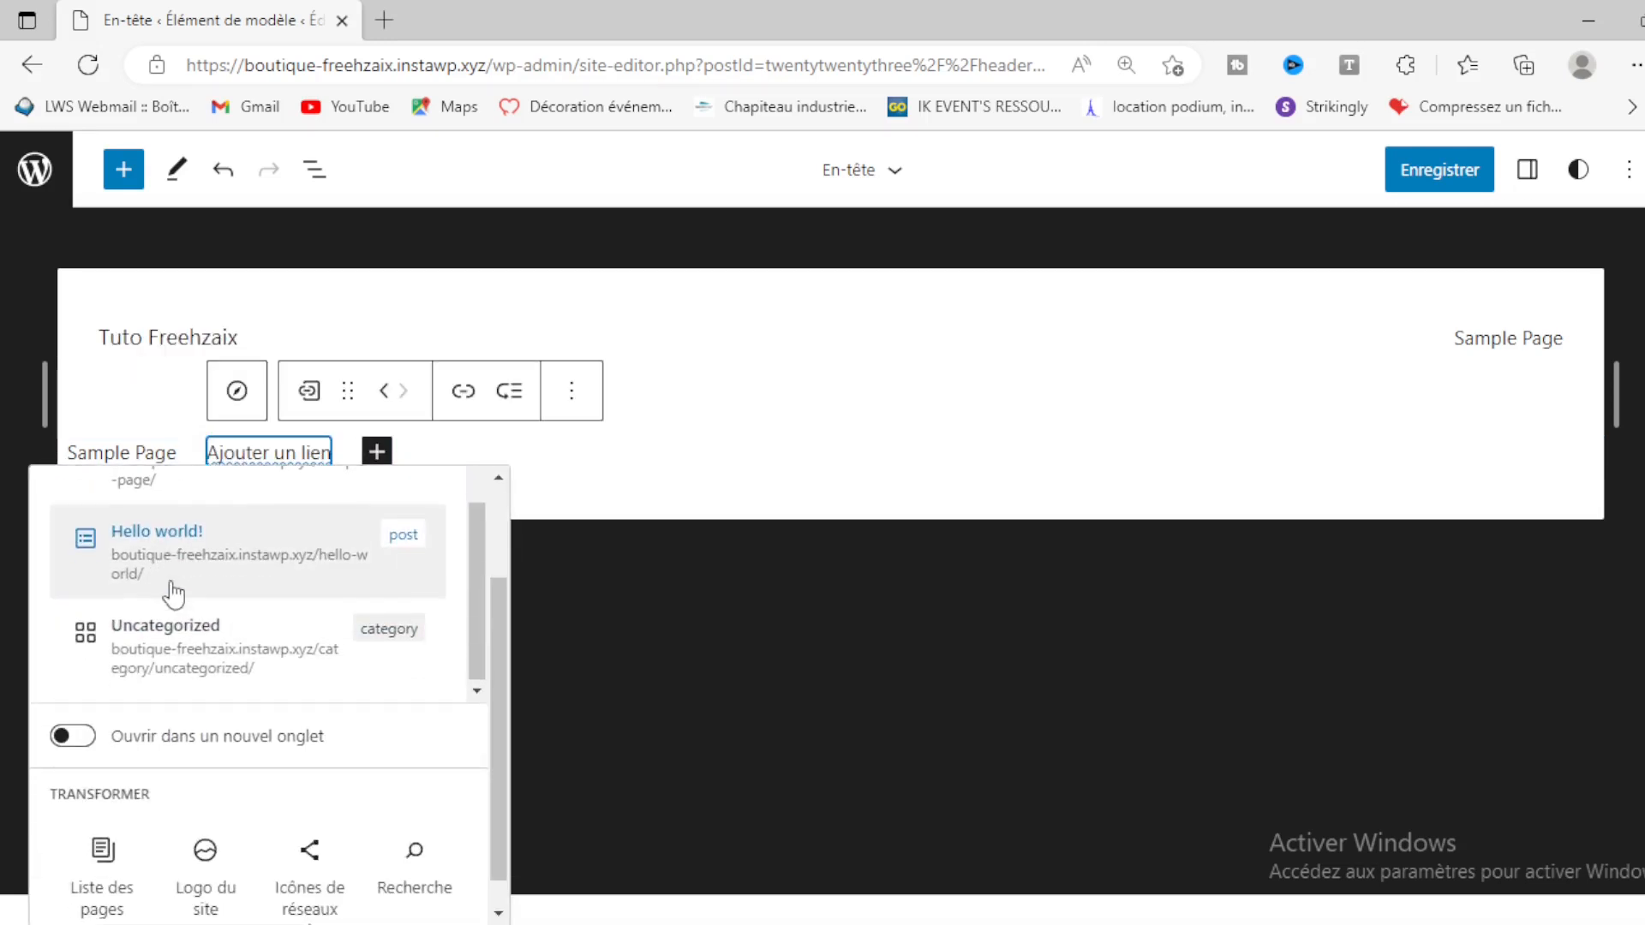
pyautogui.click(147, 538)
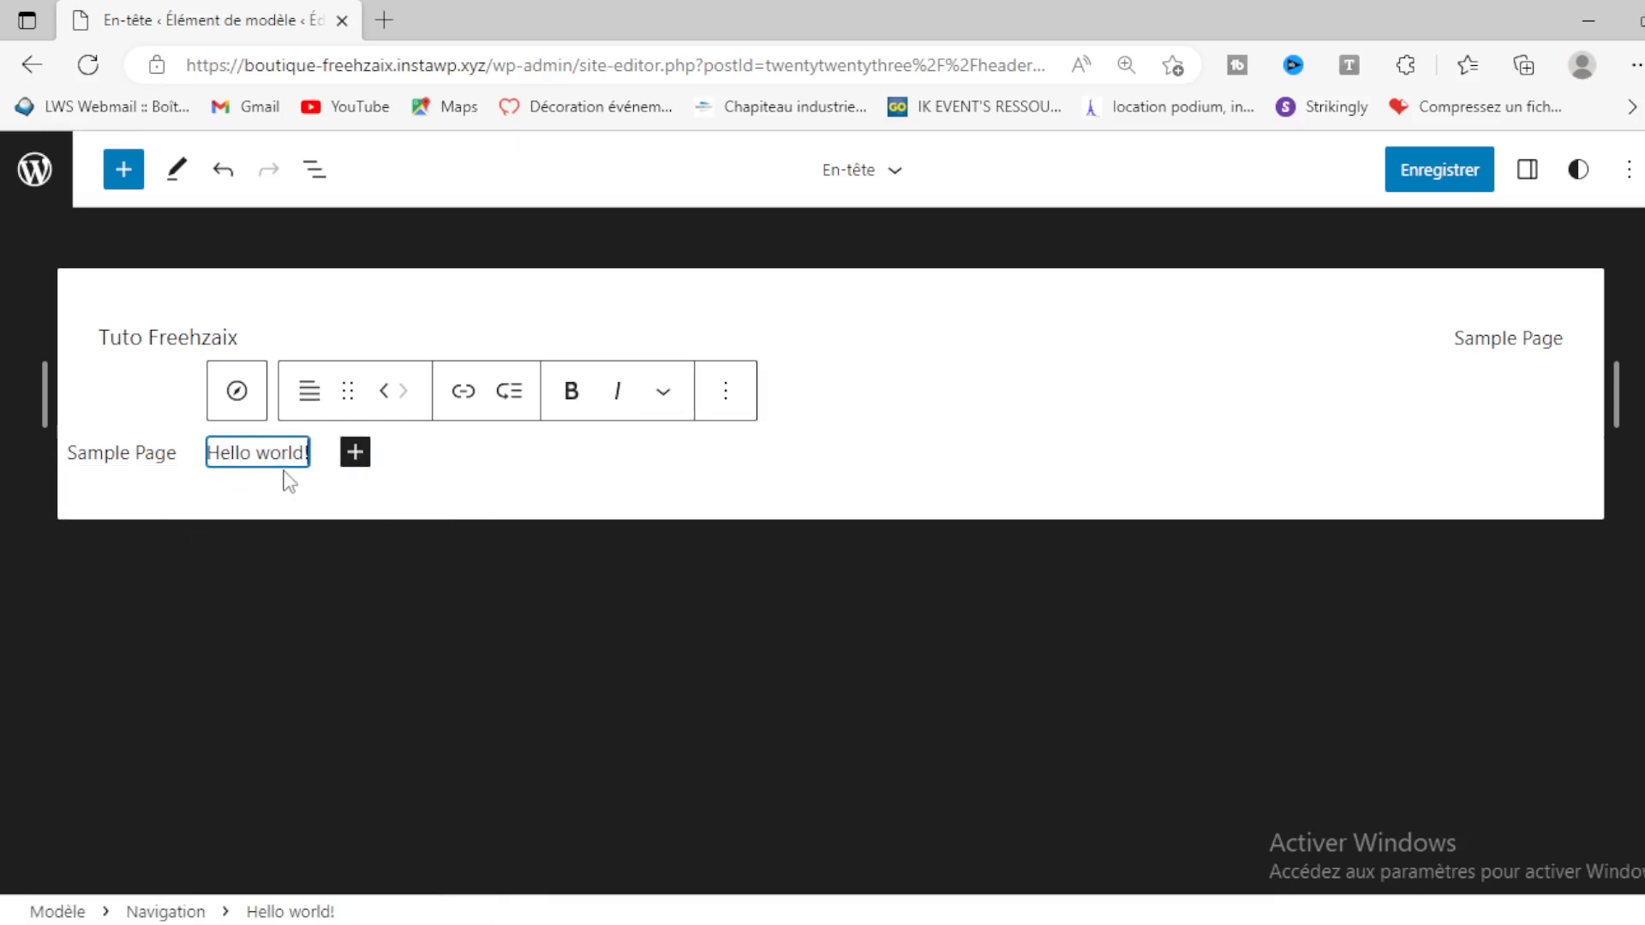
pyautogui.click(355, 453)
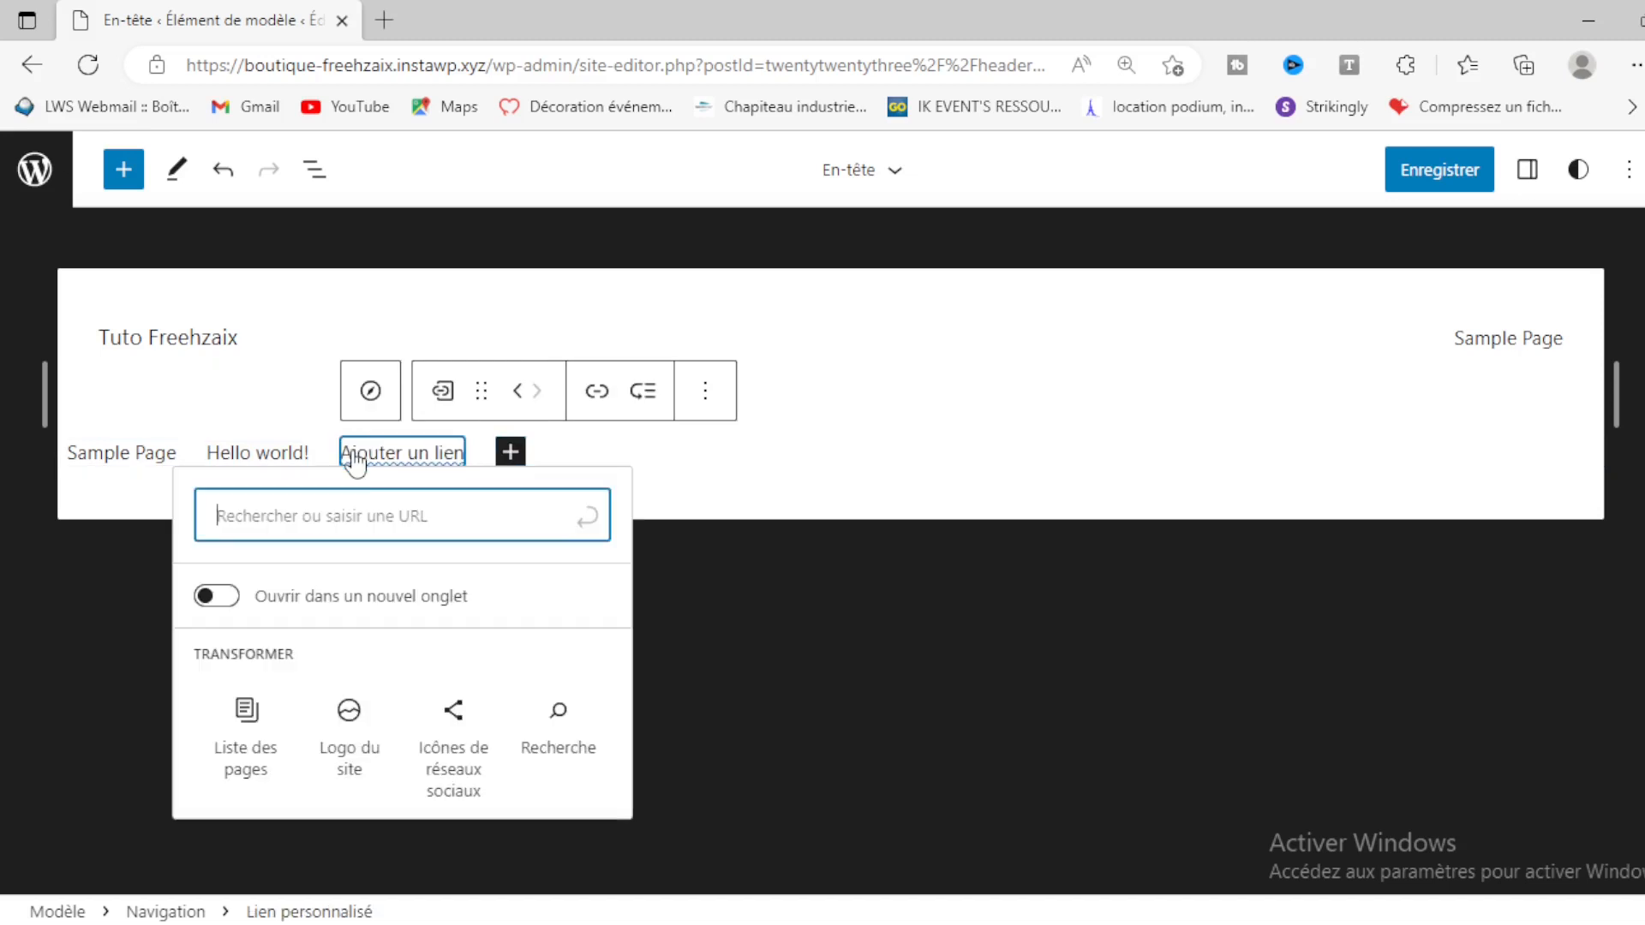
pyautogui.scroll(-2, 418, 553)
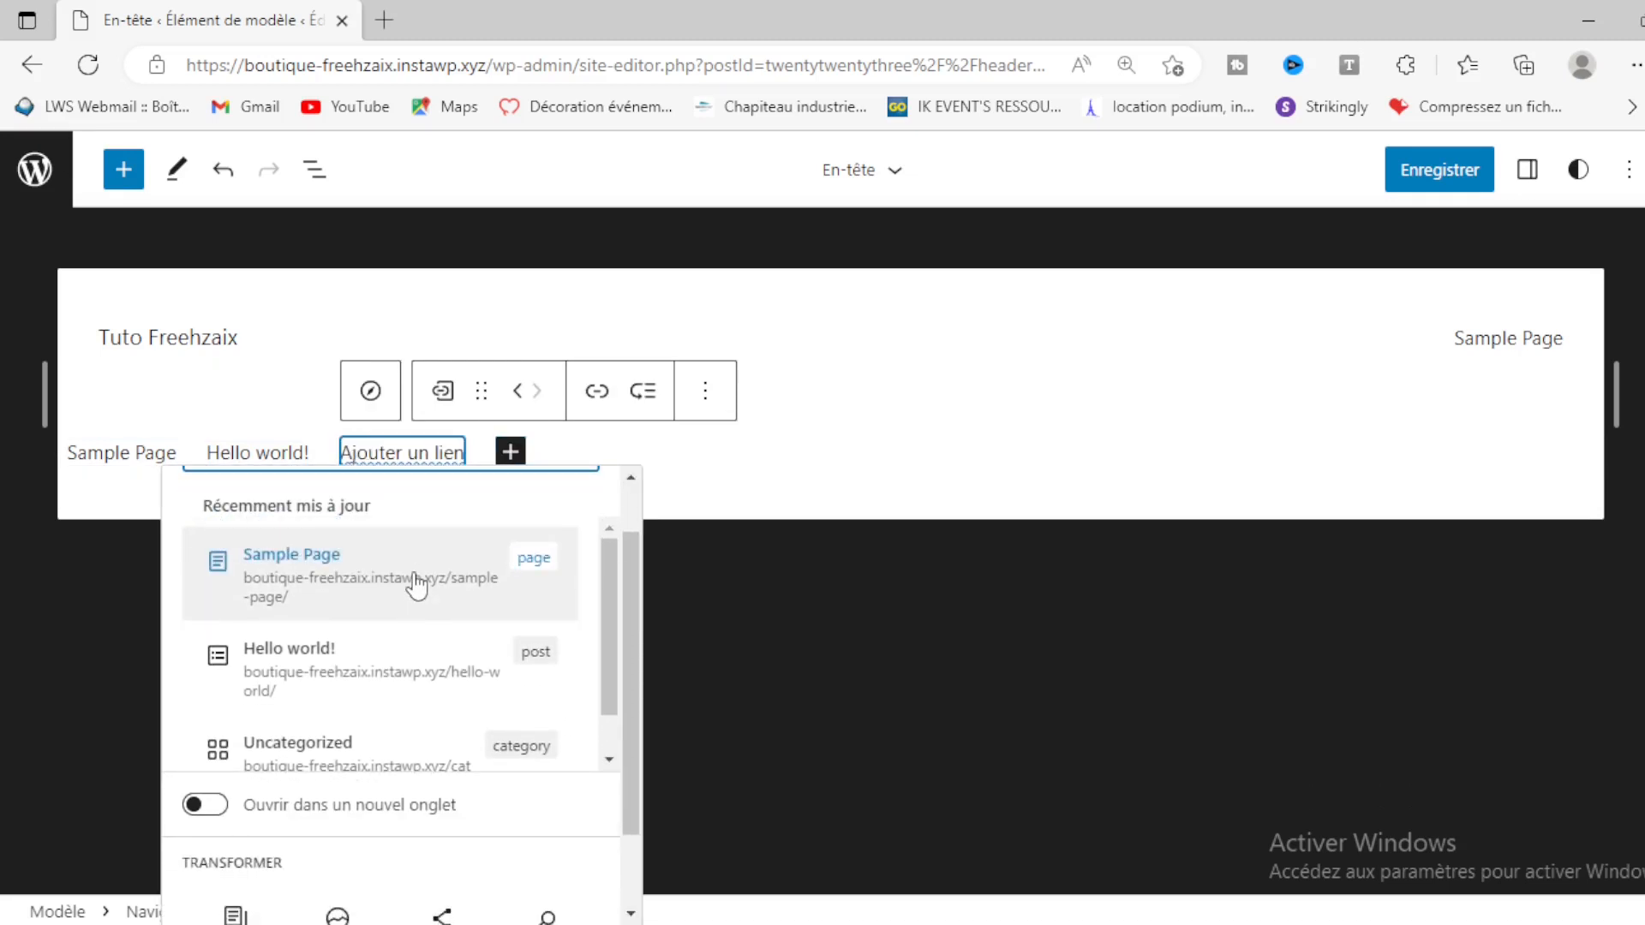
pyautogui.scroll(-3, 471, 805)
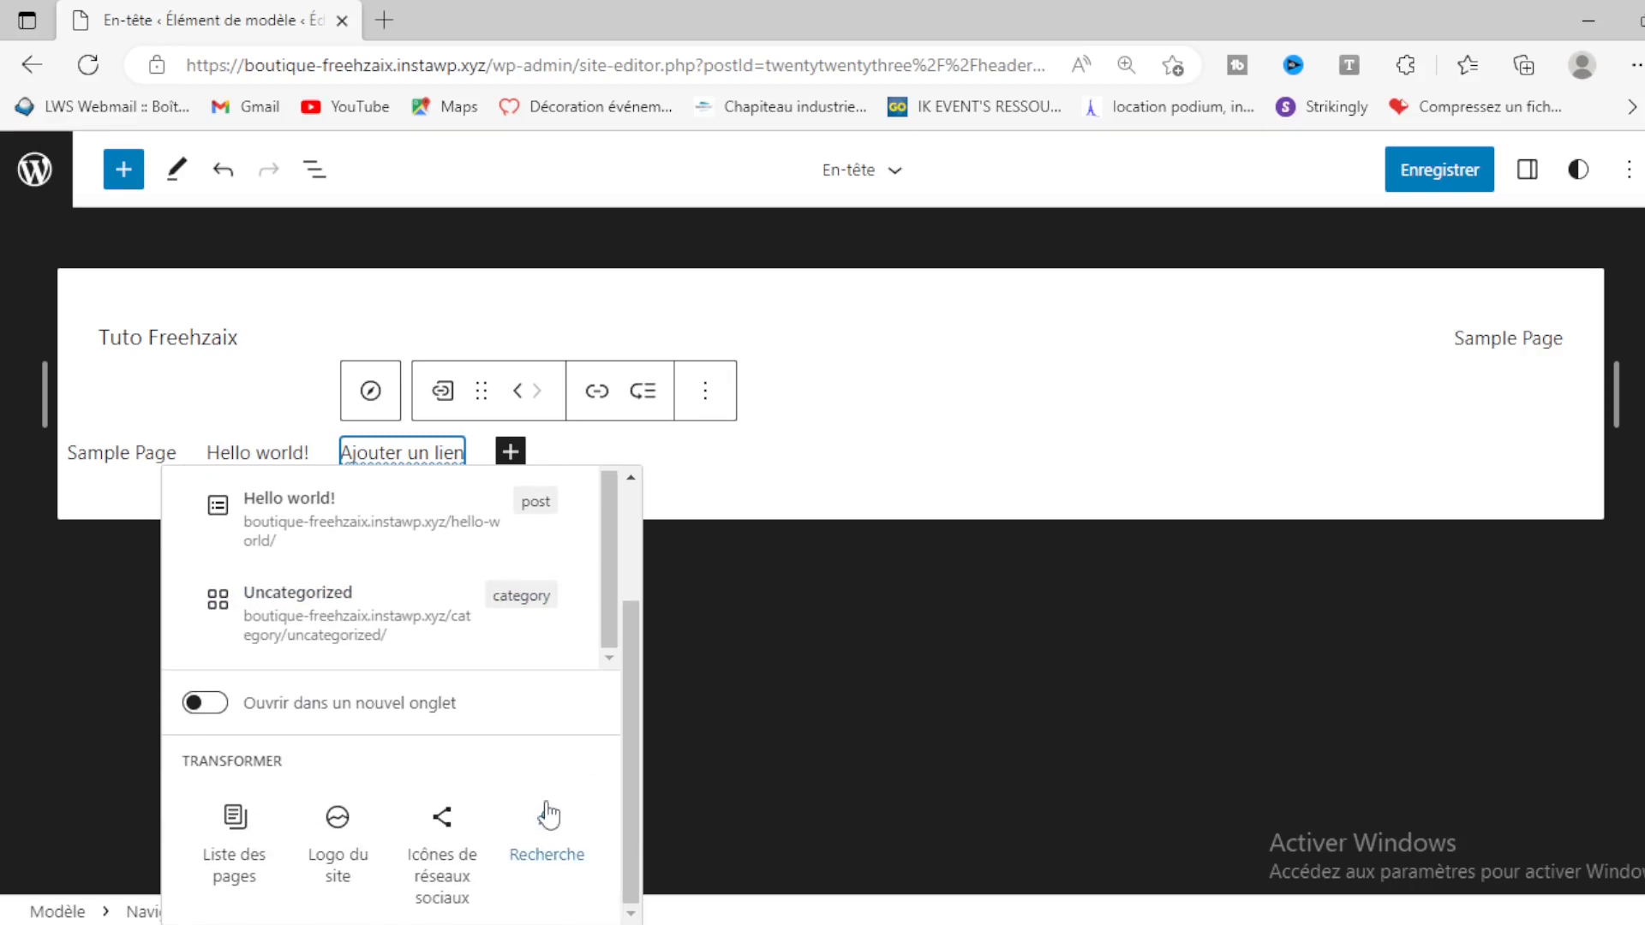
pyautogui.scroll(3, 576, 727)
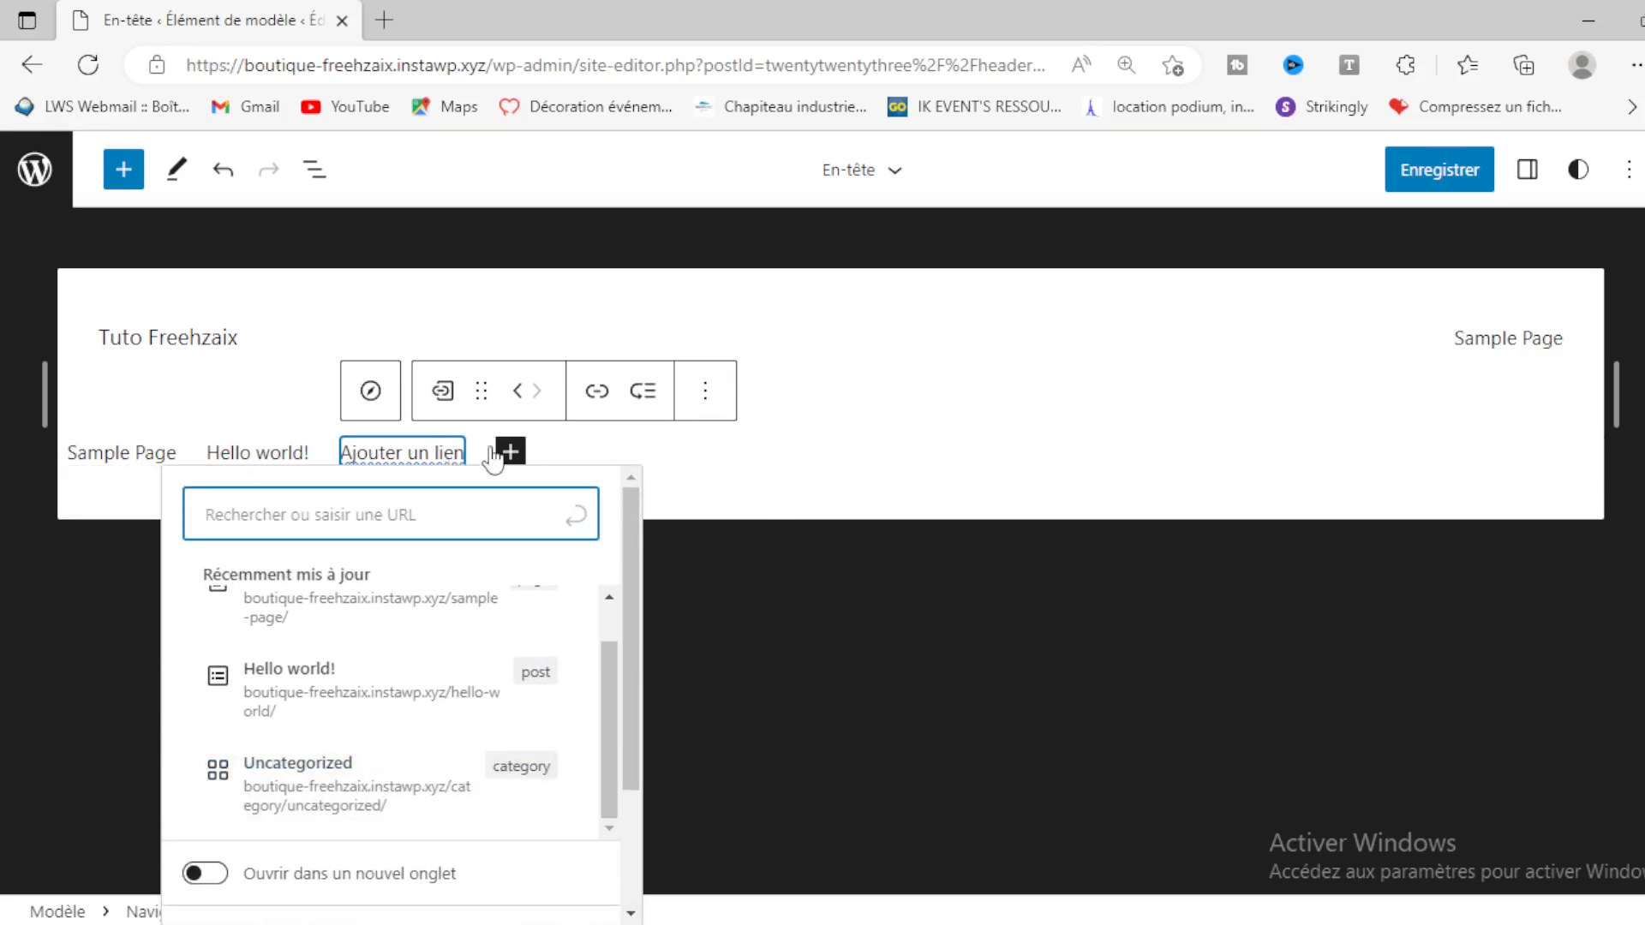
pyautogui.click(665, 459)
pyautogui.click(398, 454)
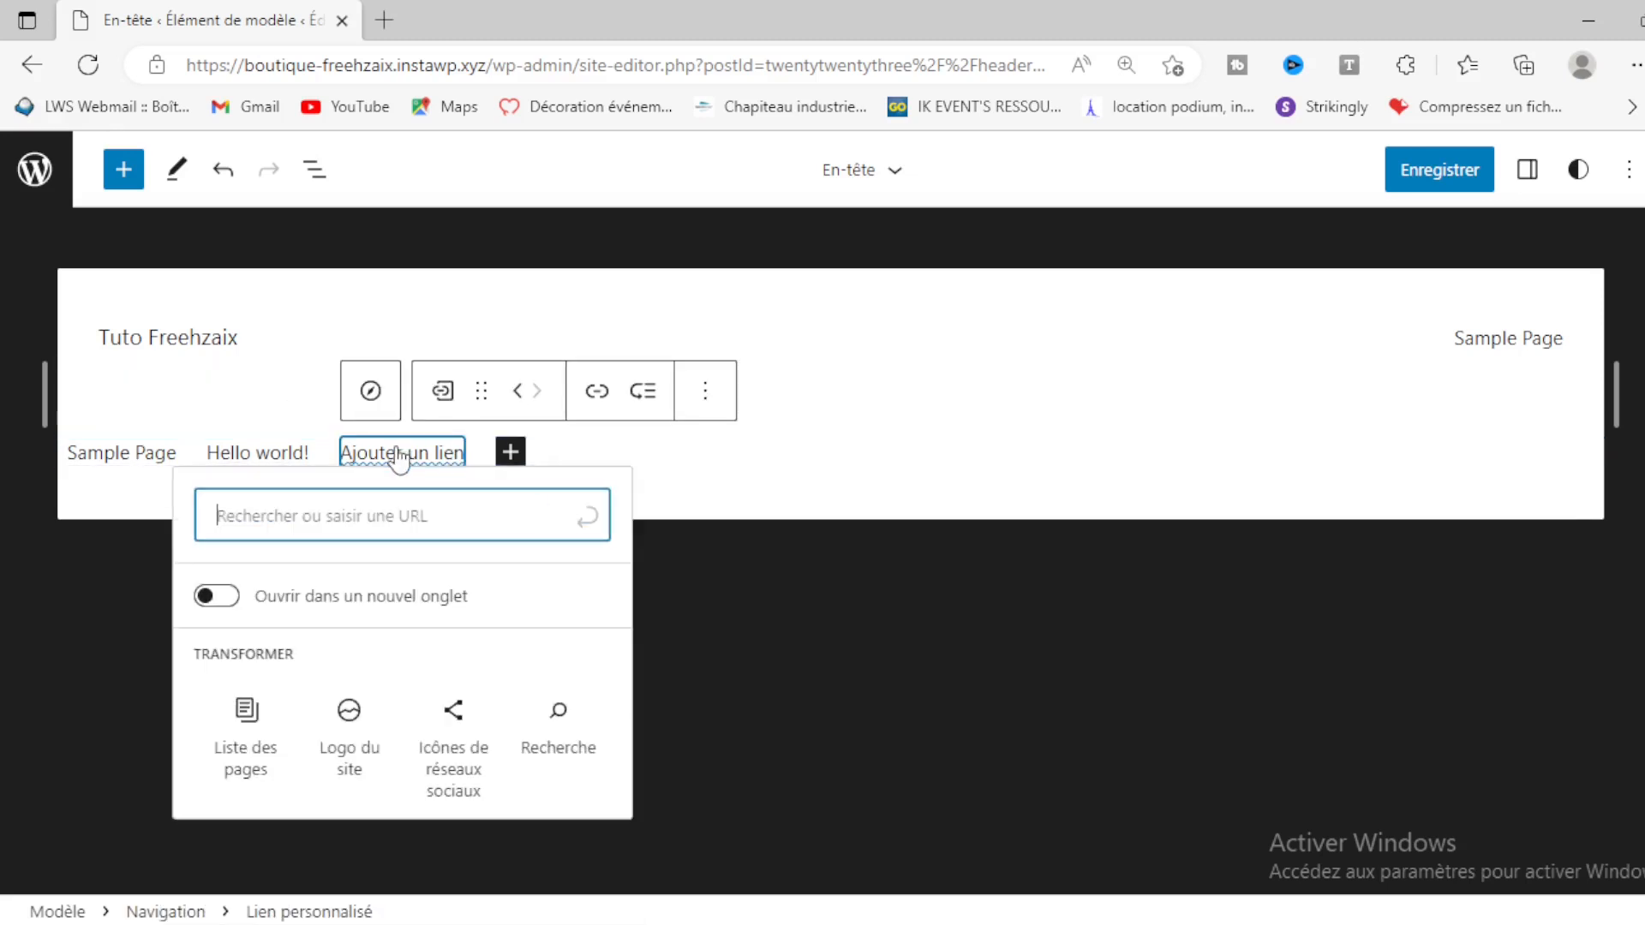
pyautogui.click(705, 392)
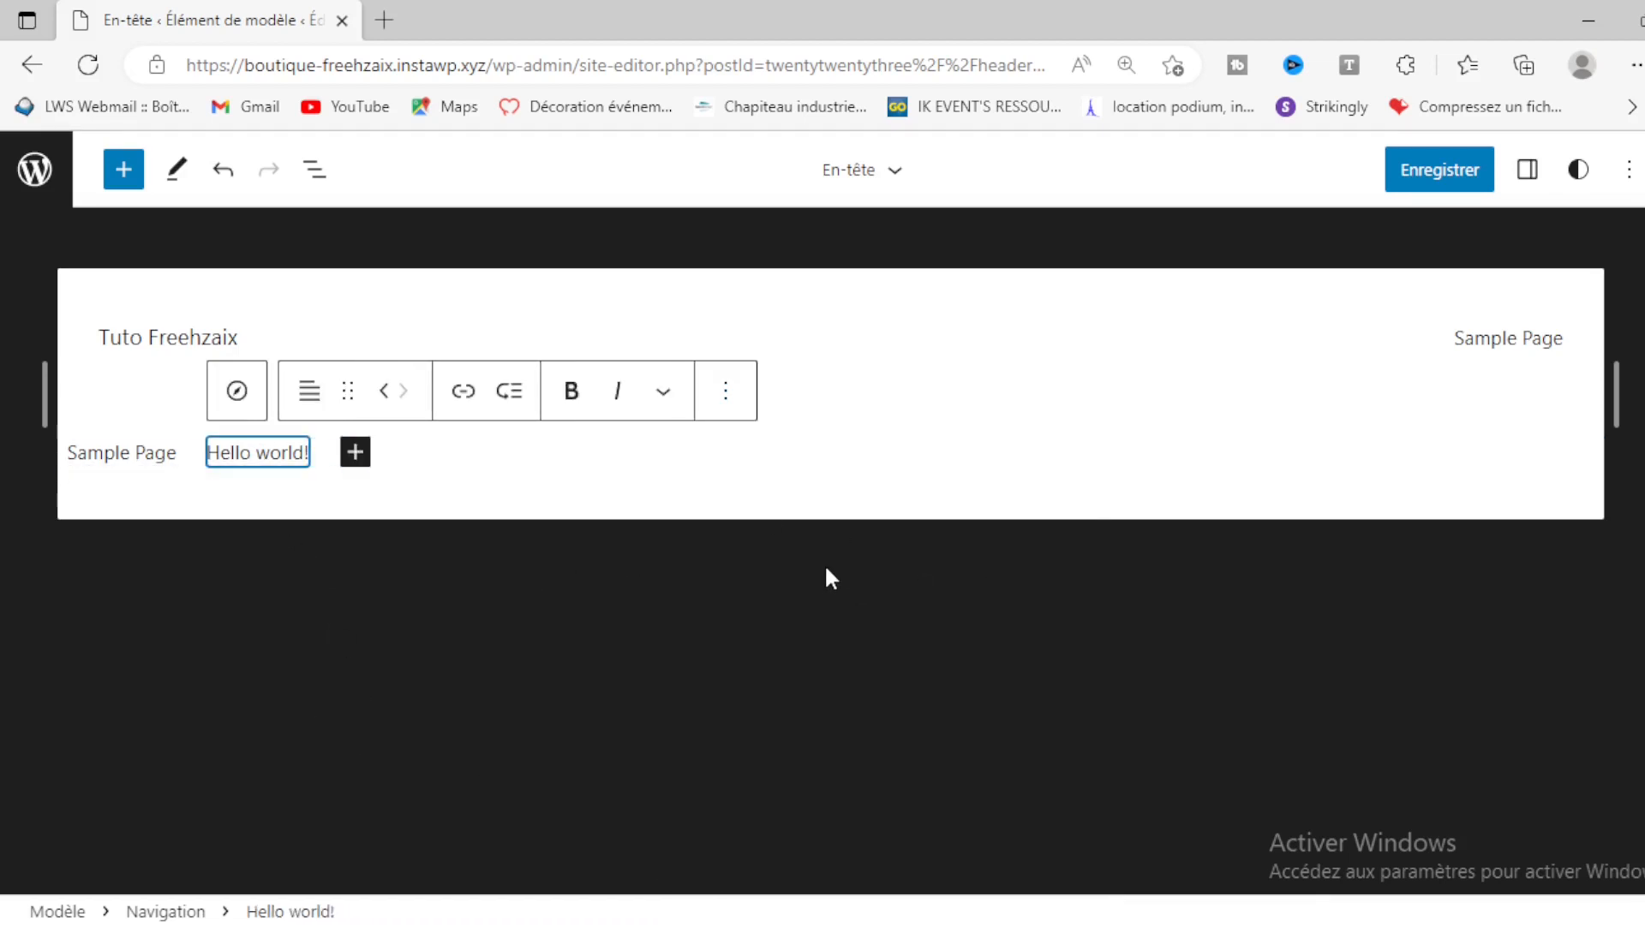
# Step: Try to remove the page list block (Liste des pages) from the upper Navigation block beside the site title
pyautogui.click(1521, 347)
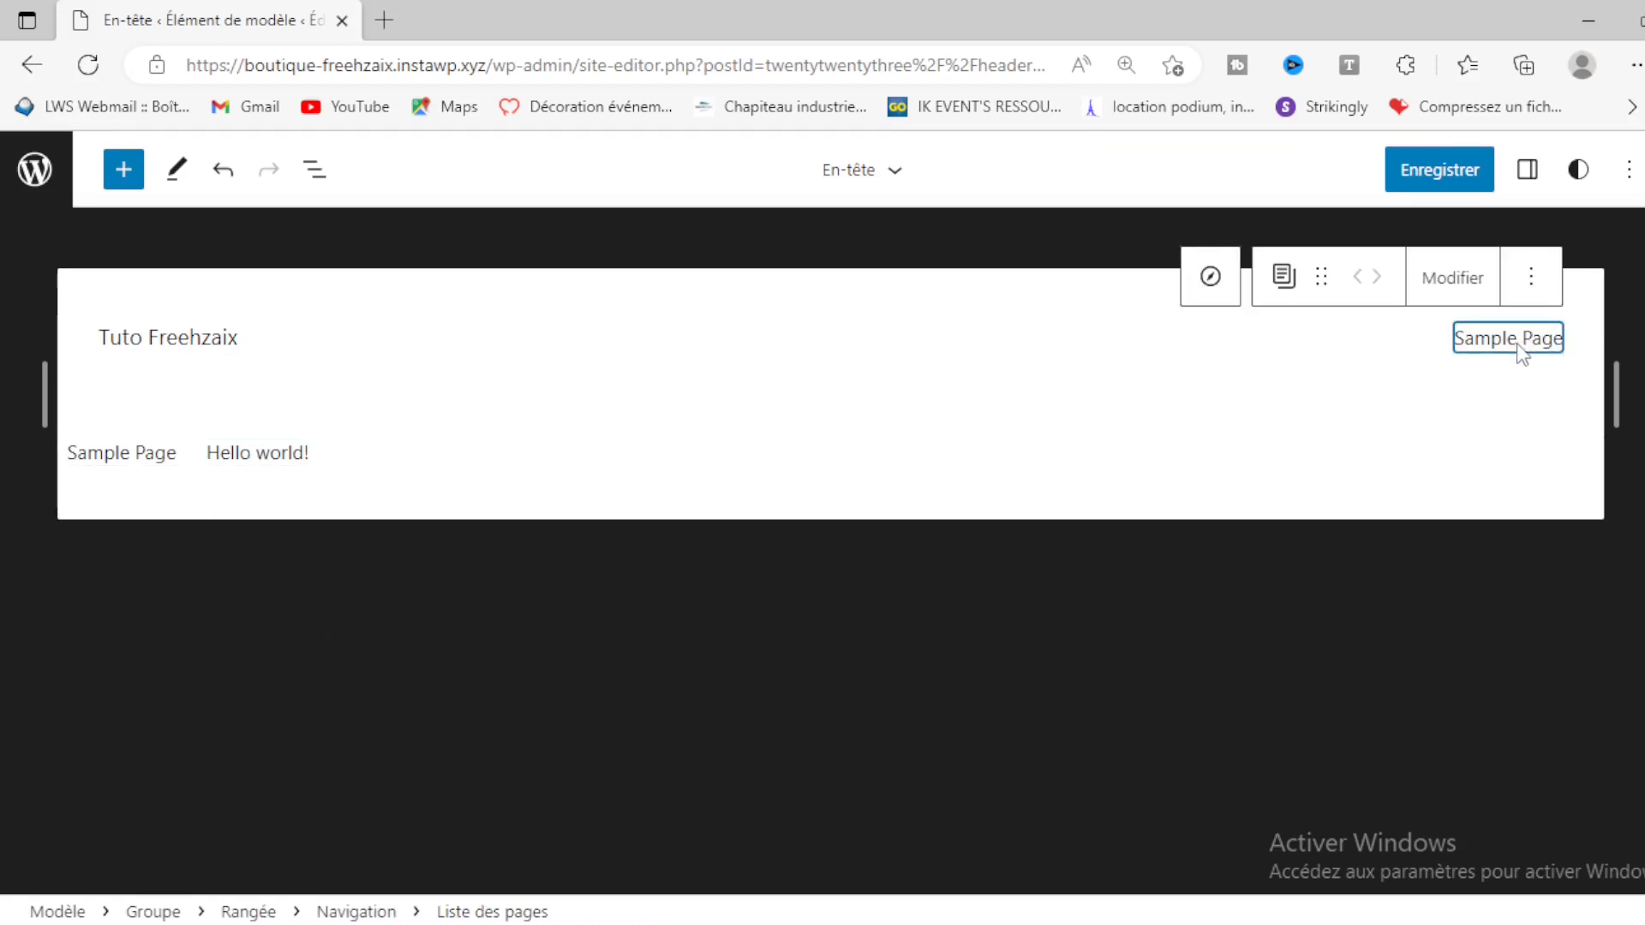
pyautogui.click(1531, 279)
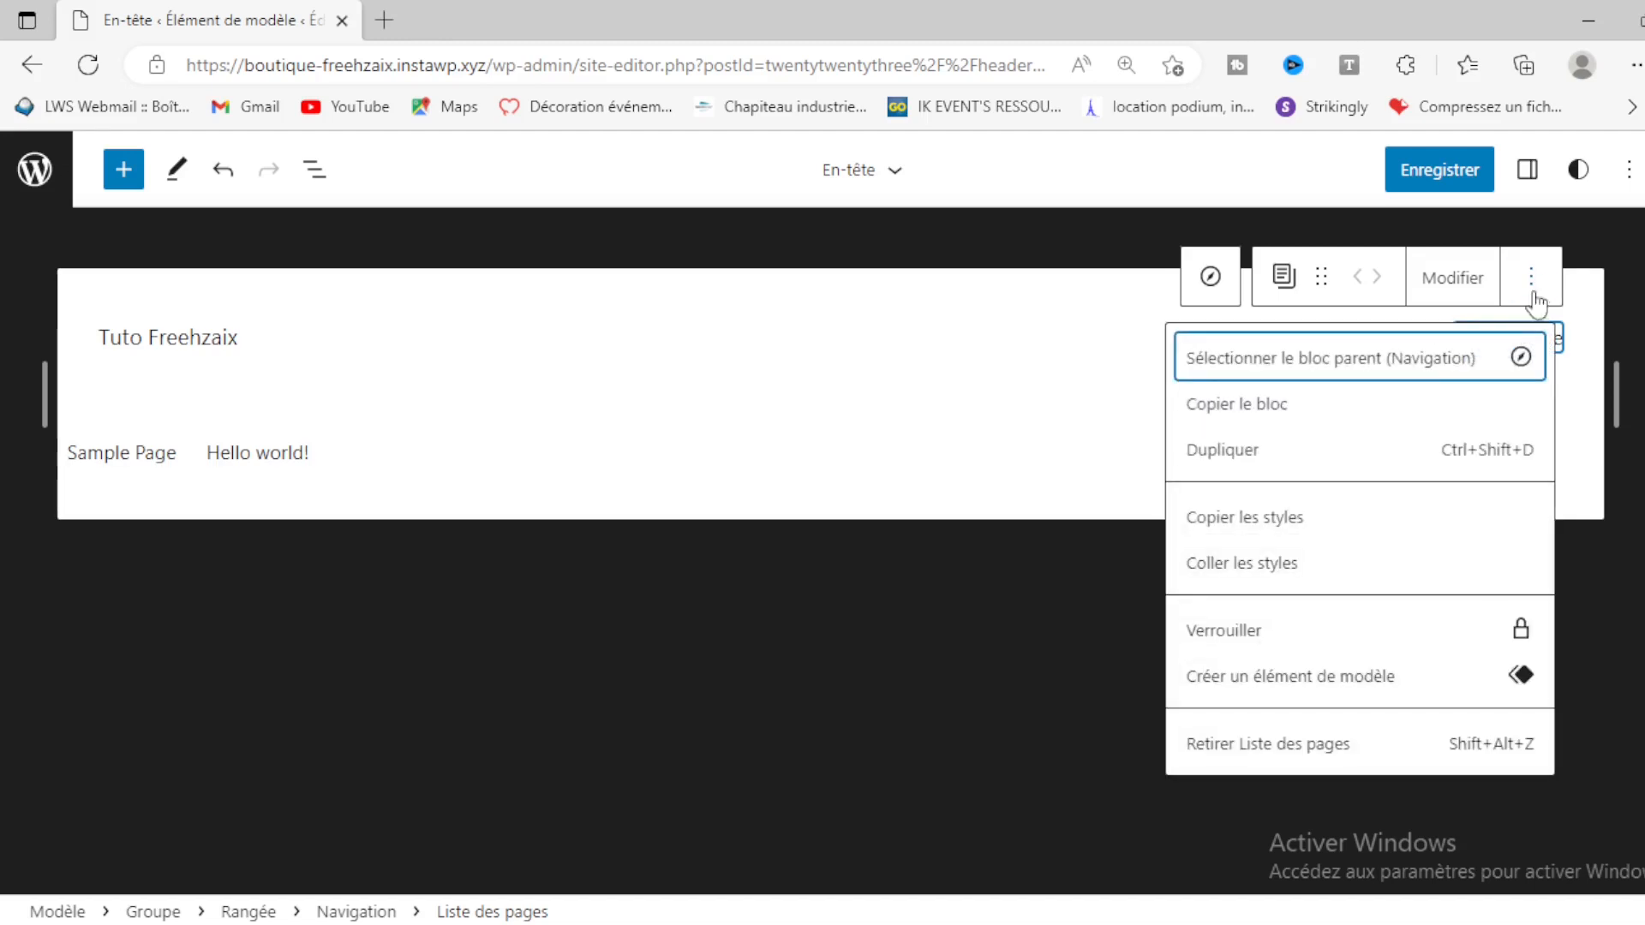
pyautogui.click(1311, 761)
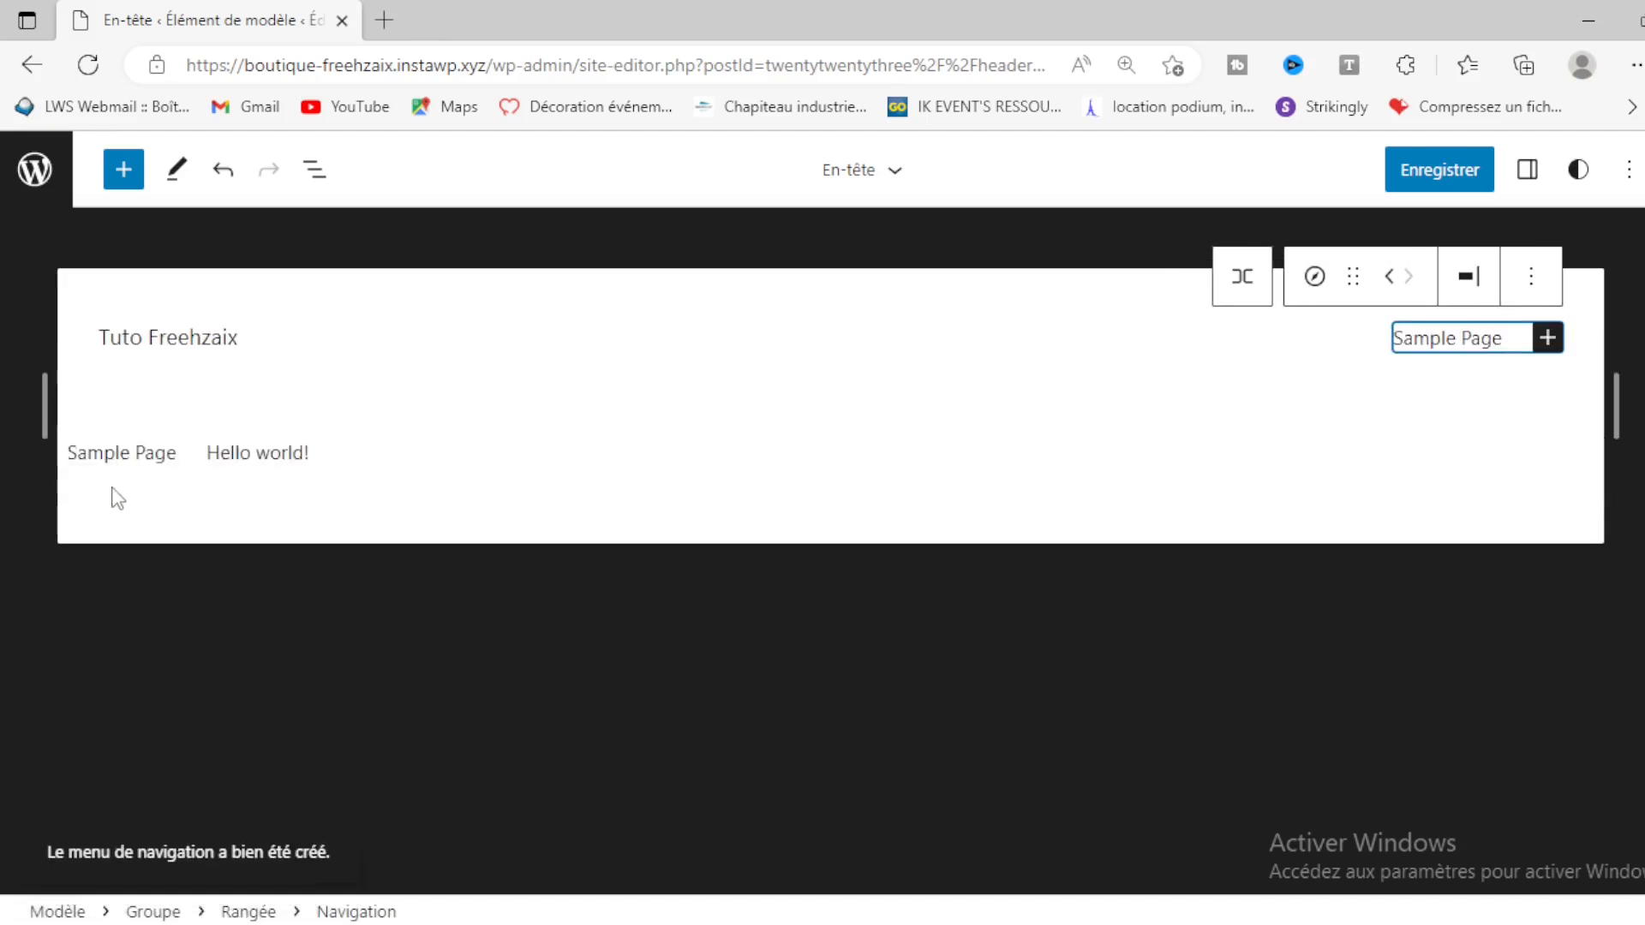
# Step: Add a link after Hello world! in the lower Navigation block and create a new draft page named "Accuei" for it
pyautogui.click(187, 460)
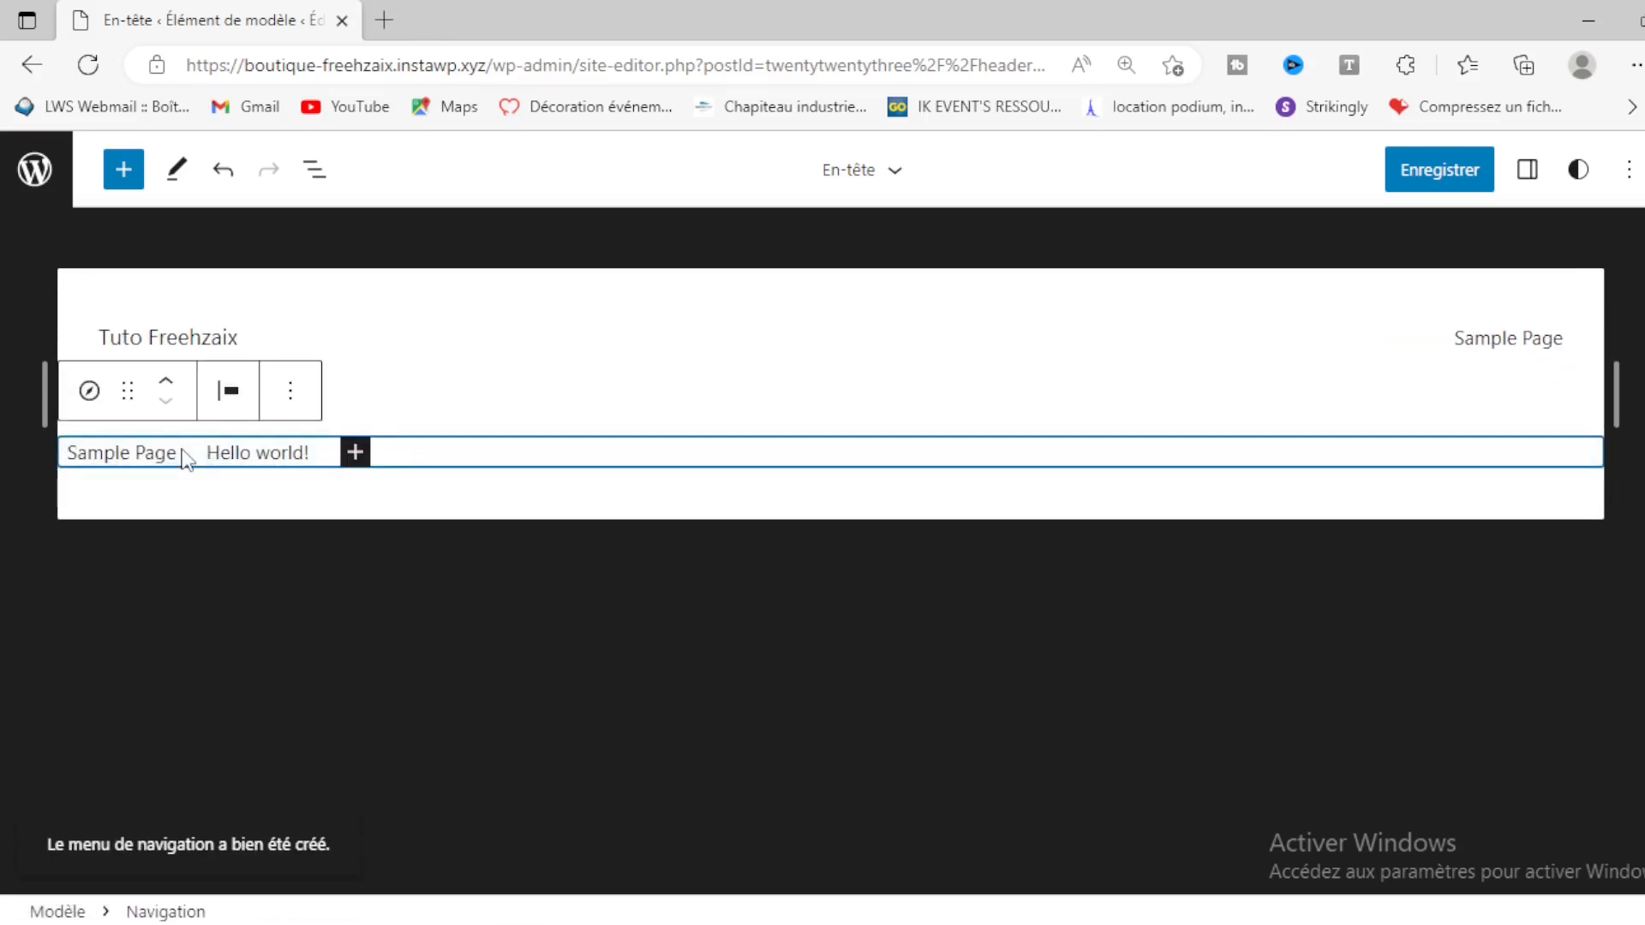
pyautogui.click(356, 454)
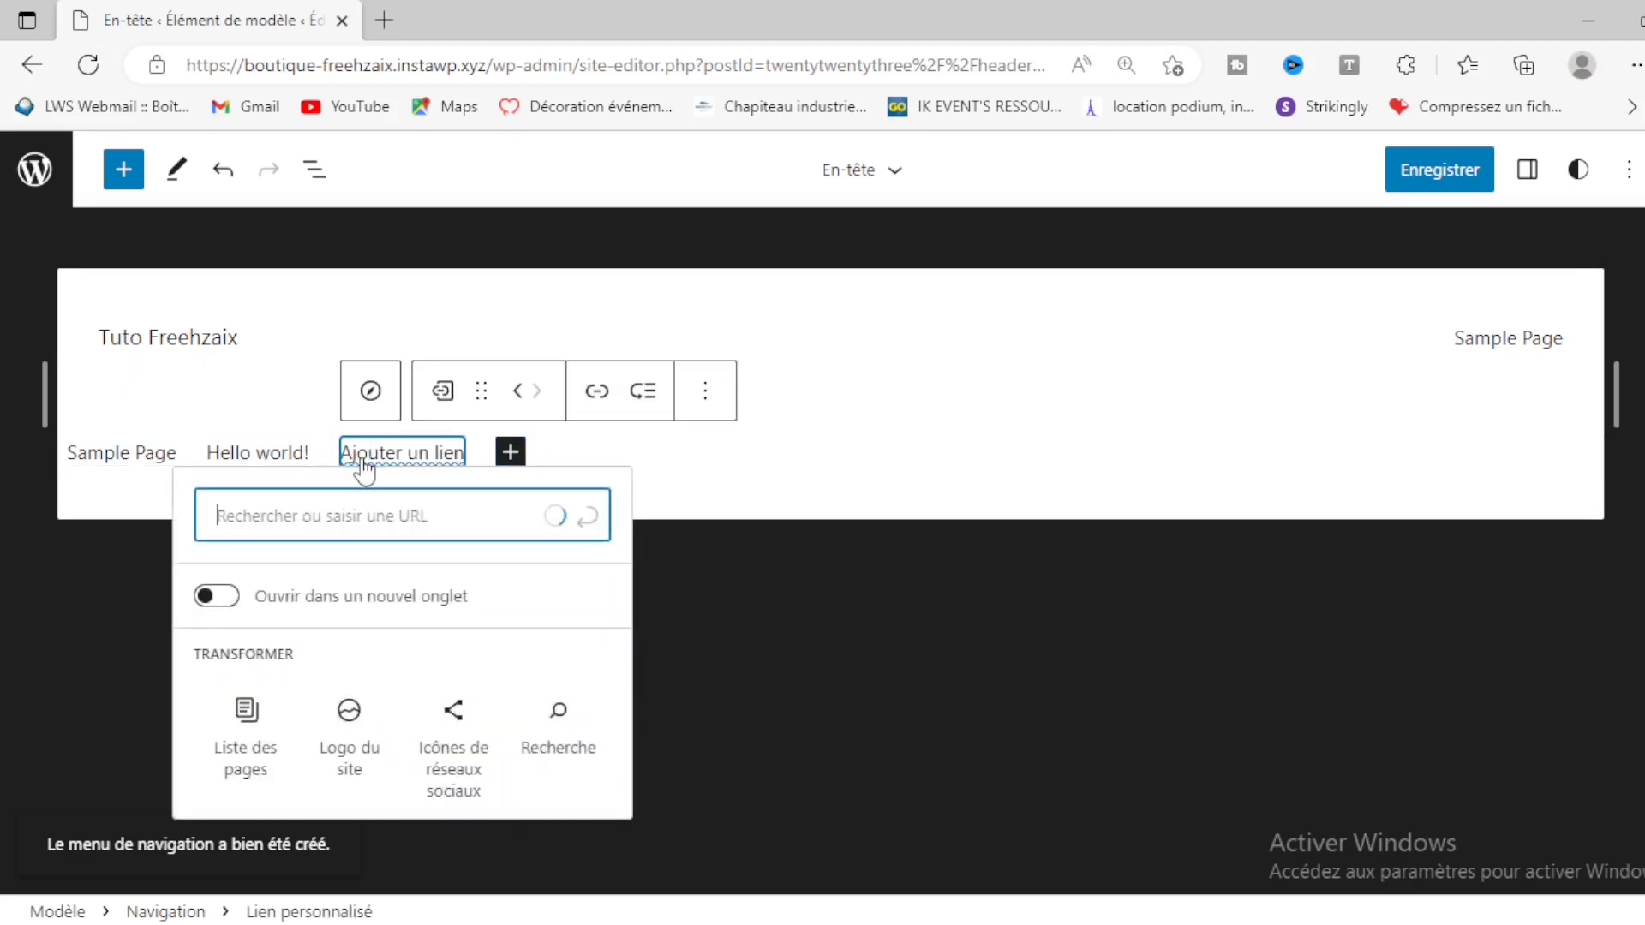
pyautogui.scroll(-2, 450, 585)
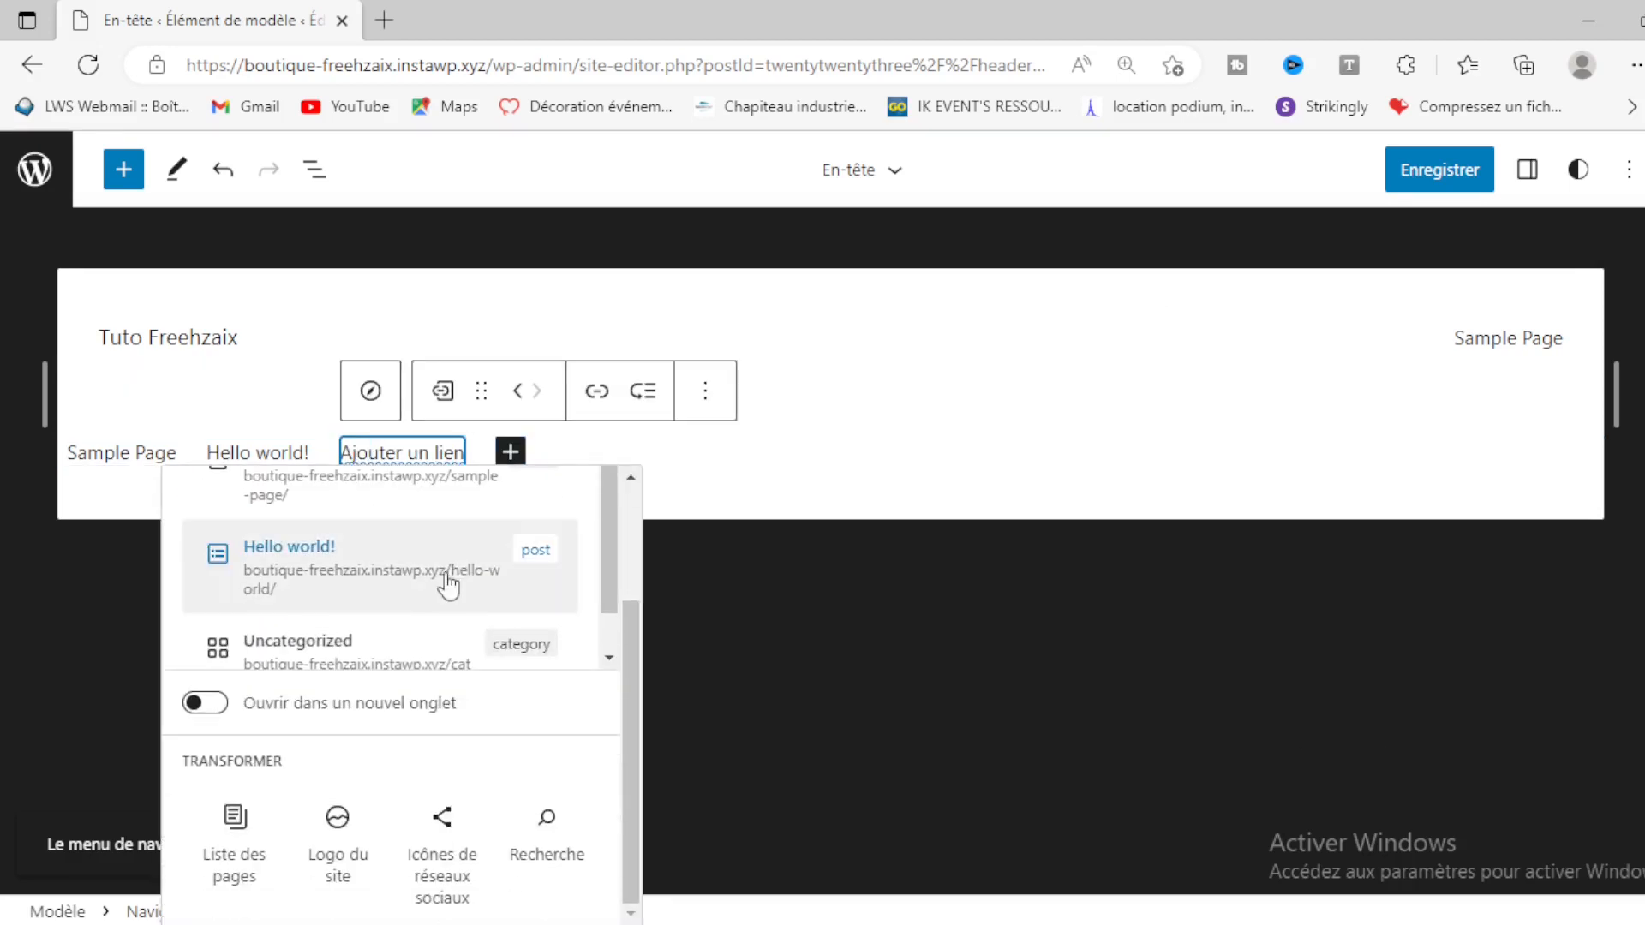
pyautogui.scroll(-1, 449, 587)
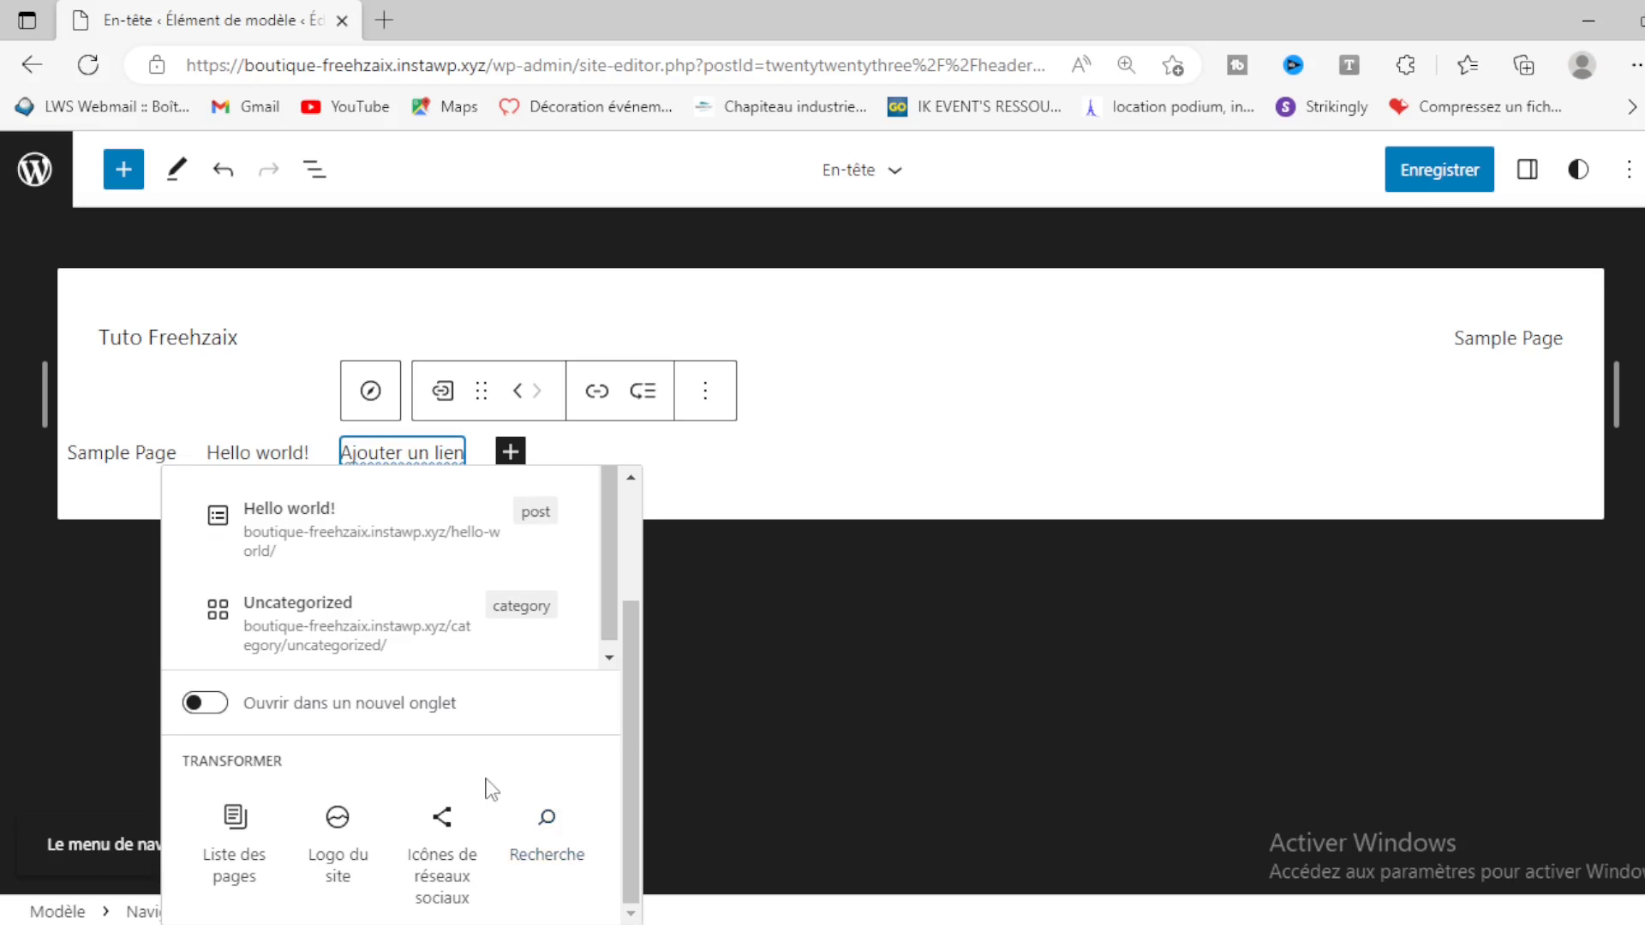
pyautogui.scroll(3, 486, 745)
pyautogui.scroll(-3, 479, 684)
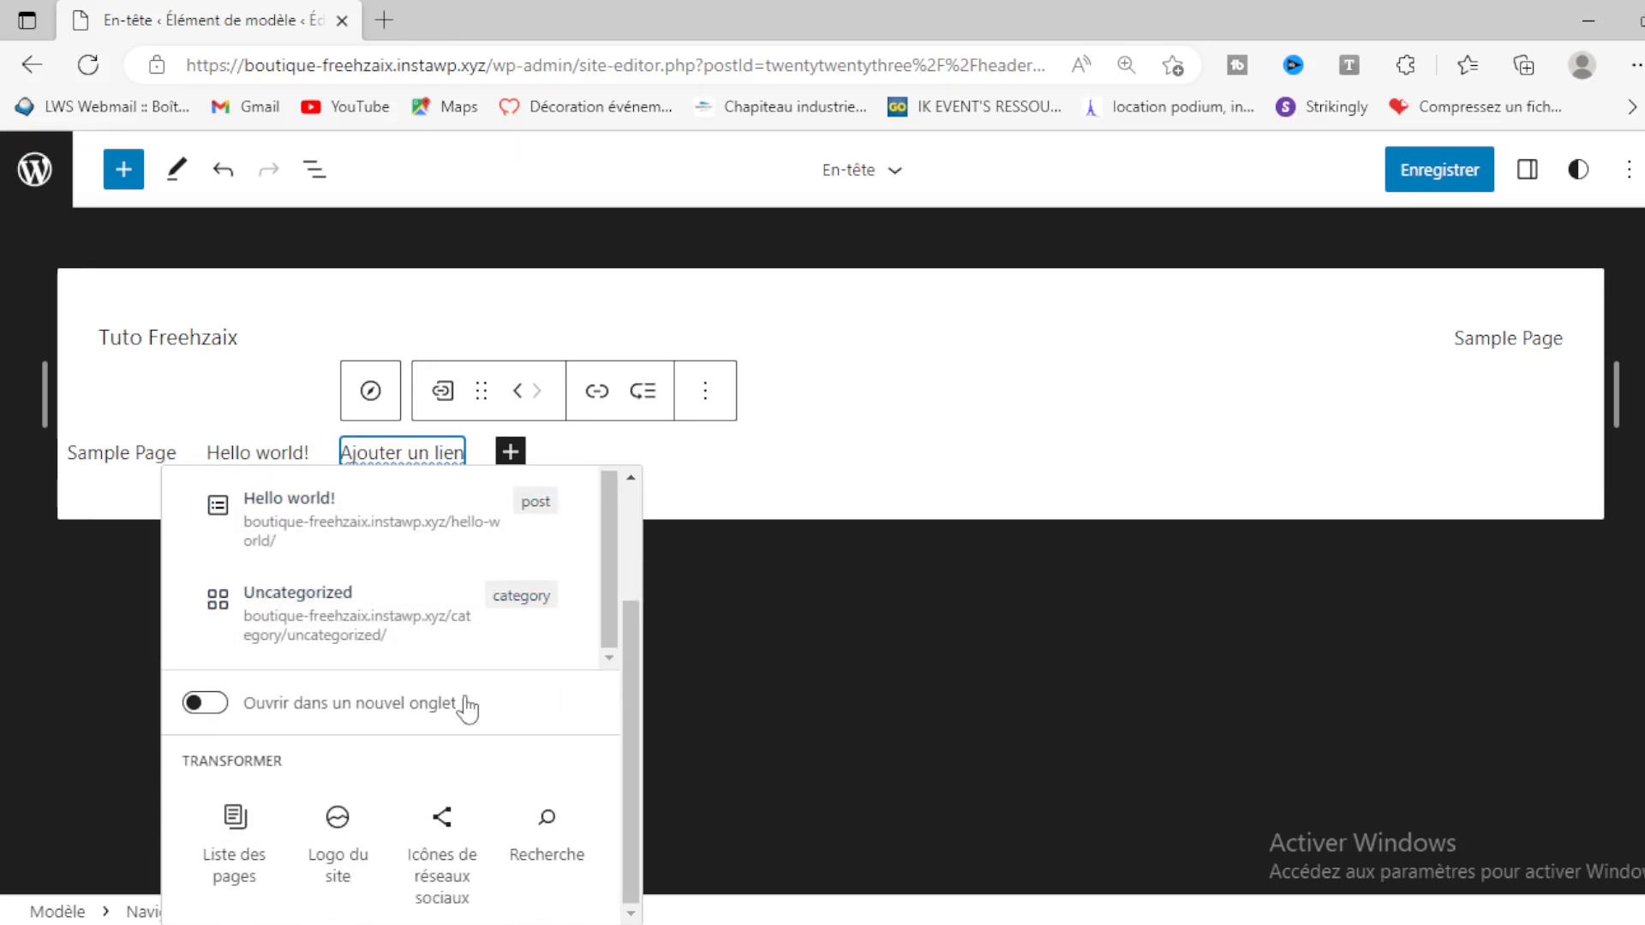
pyautogui.click(404, 459)
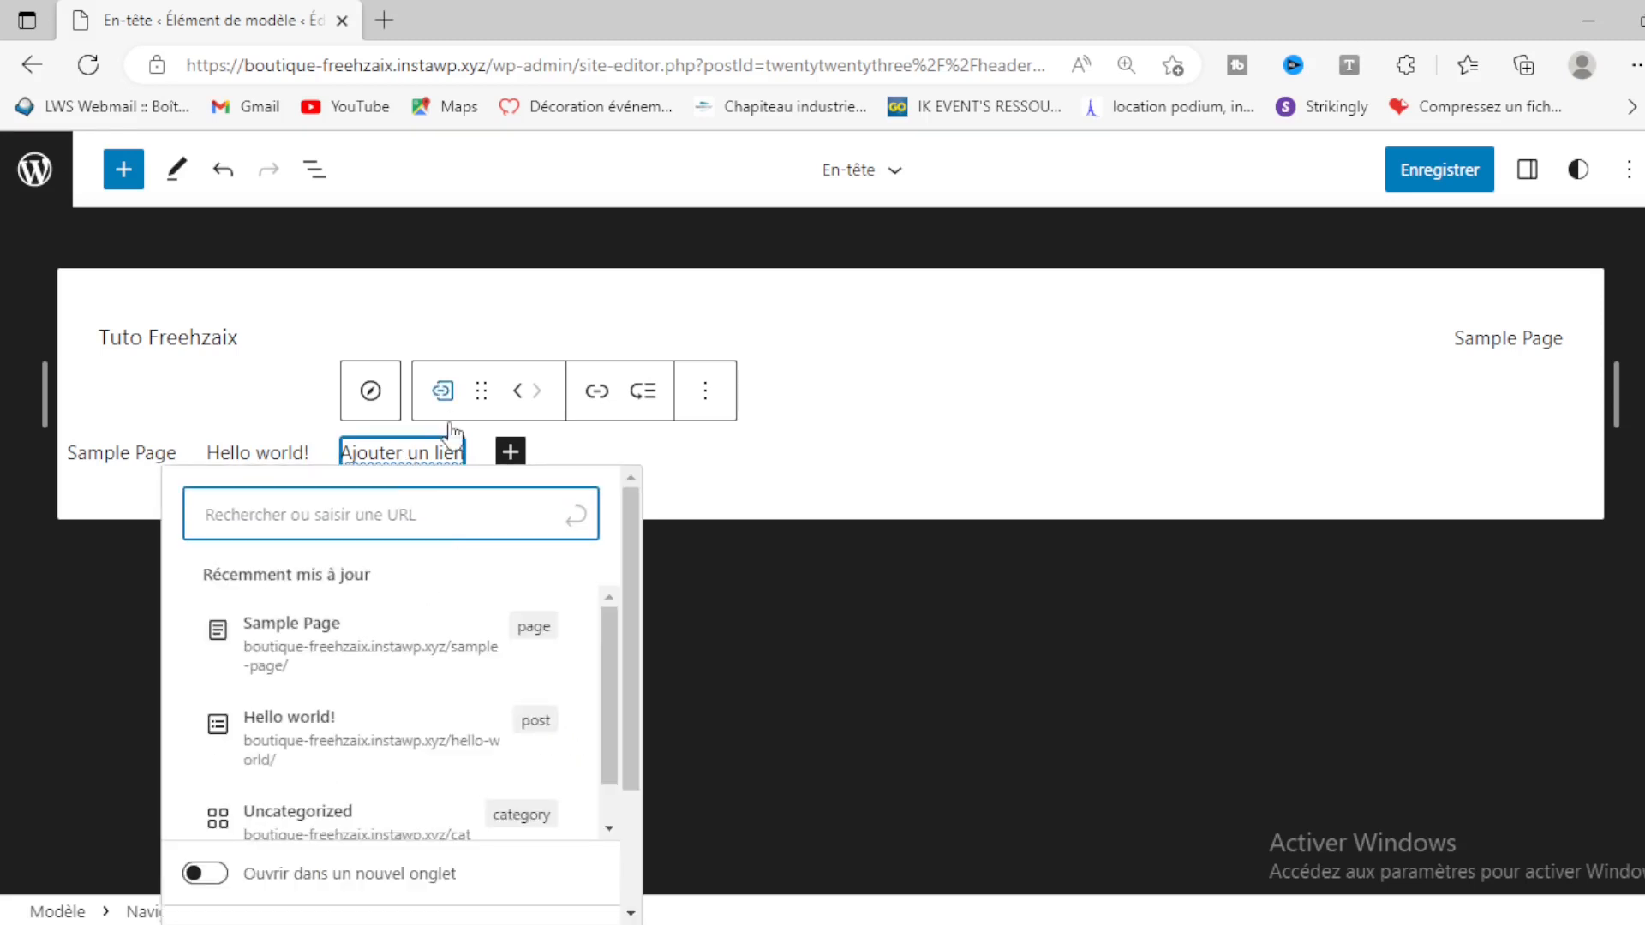
pyautogui.click(397, 466)
pyautogui.click(396, 467)
pyautogui.write('A')
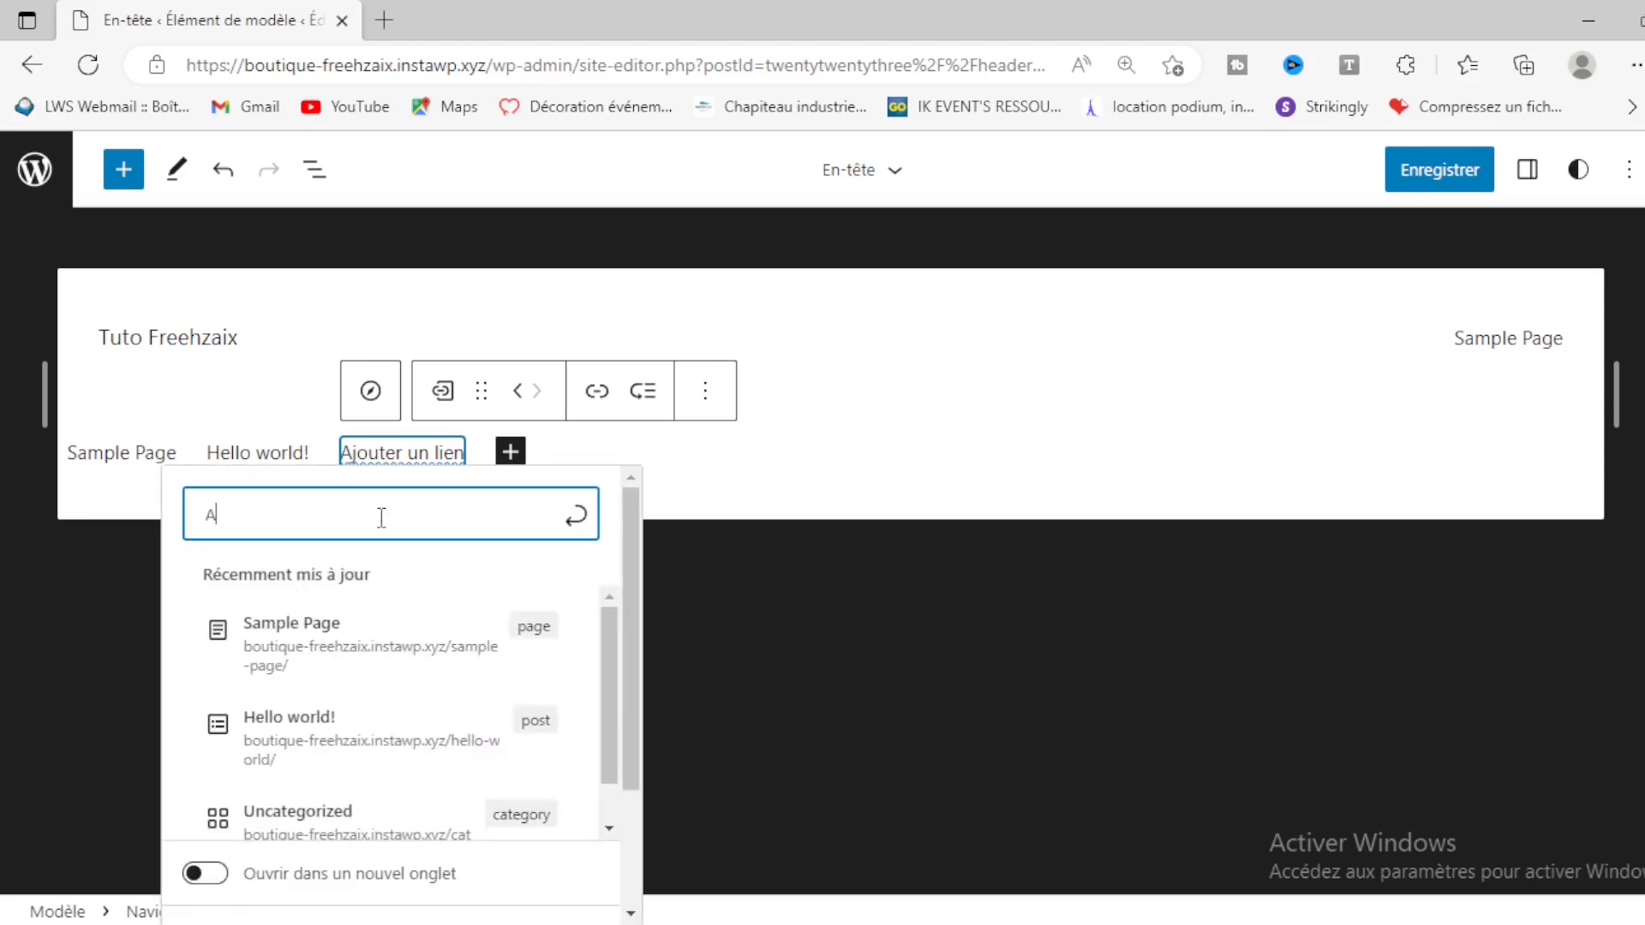
pyautogui.write('ccu')
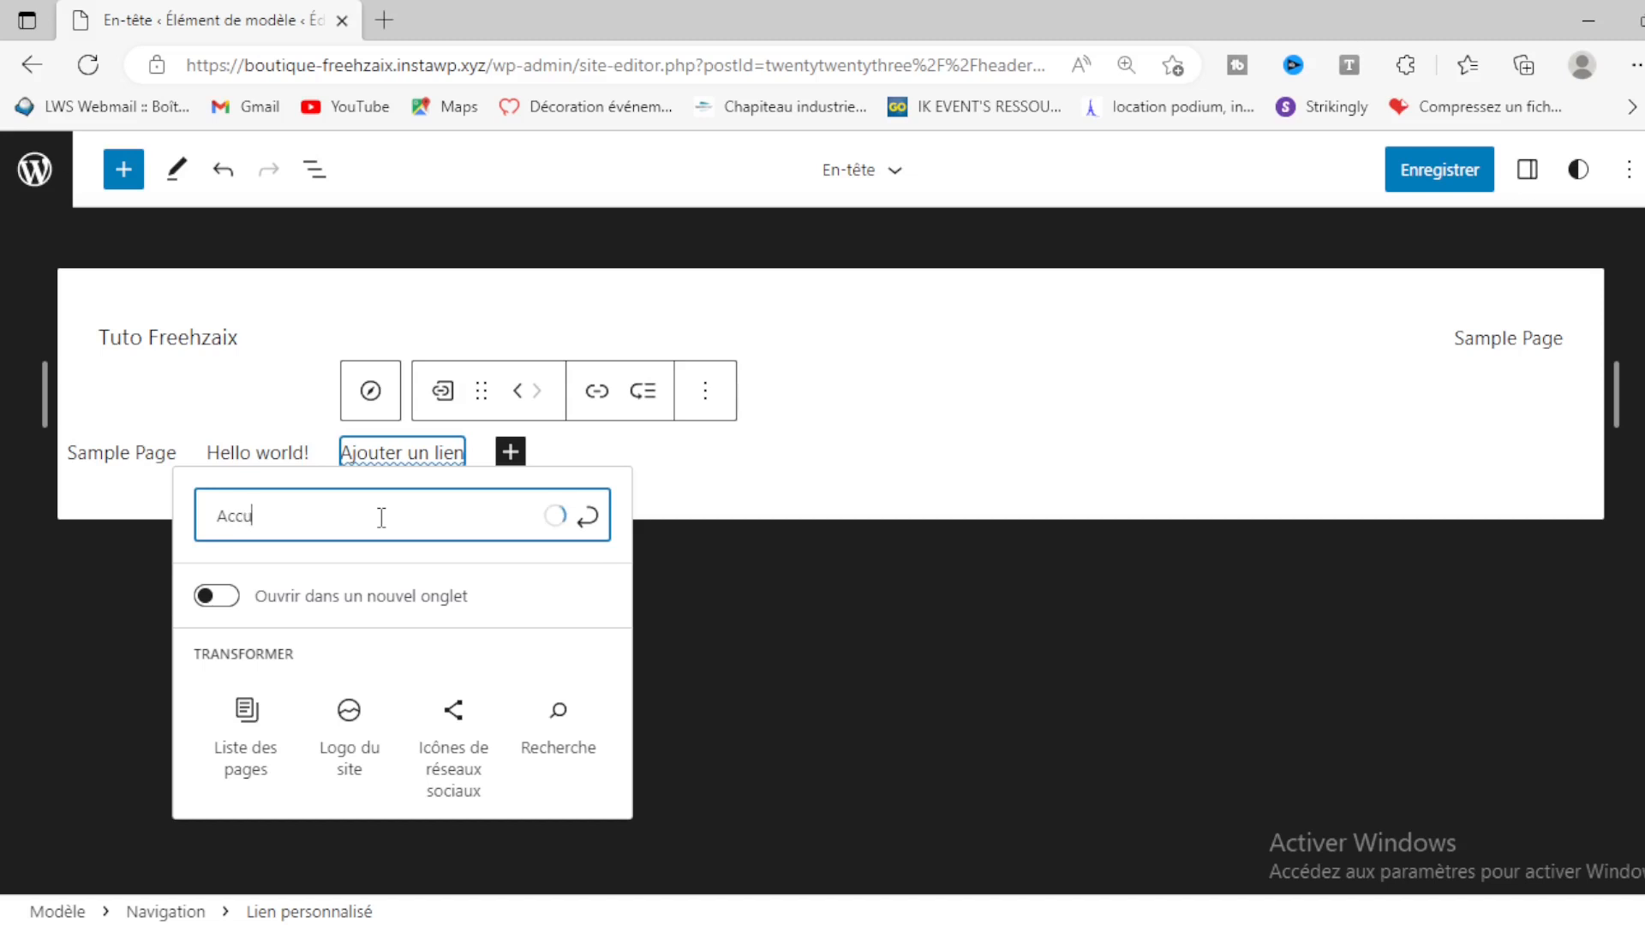
pyautogui.write('eil')
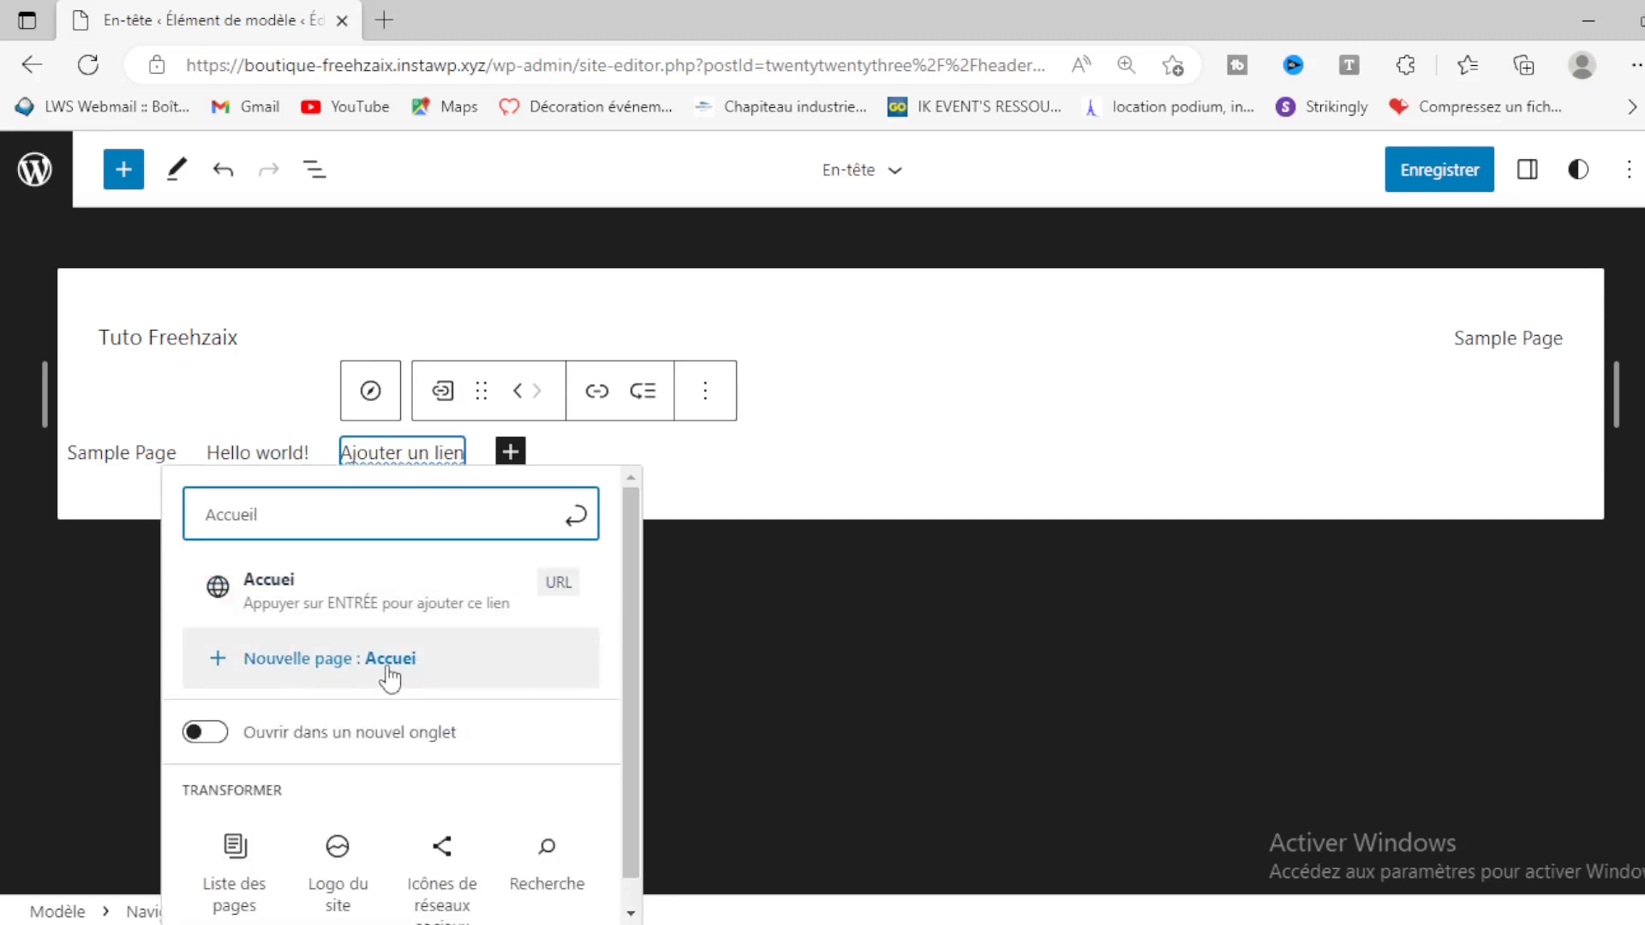
pyautogui.click(314, 677)
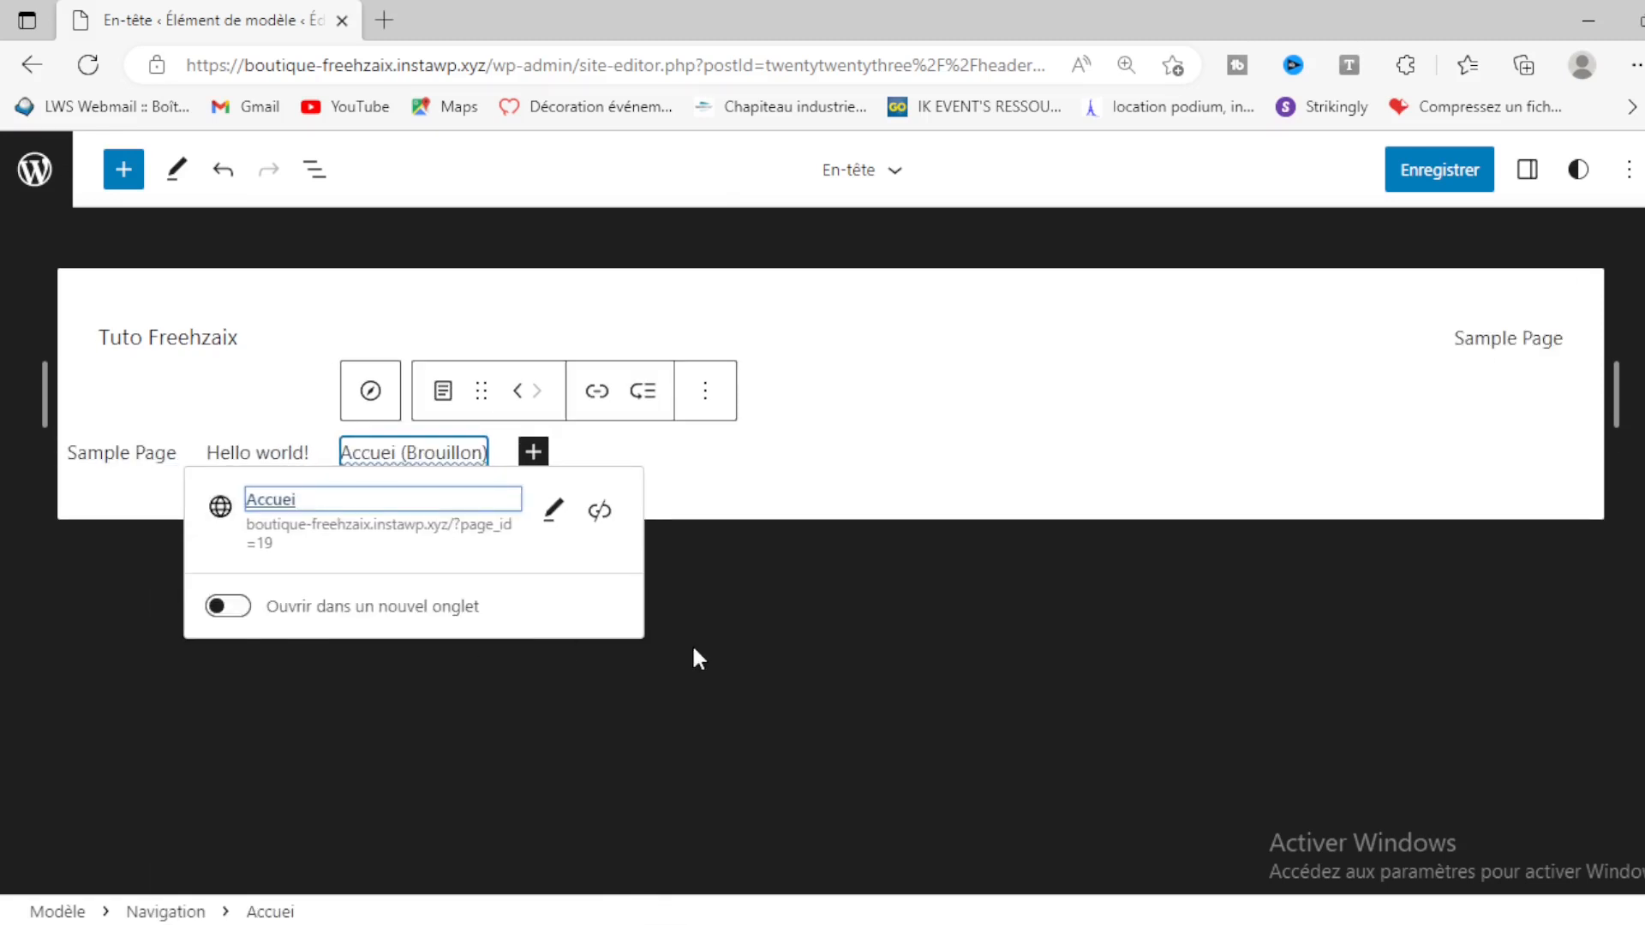
# Step: Correct the new draft page link's text to "Accueil" and move it to the first place in the lower menu
pyautogui.click(554, 510)
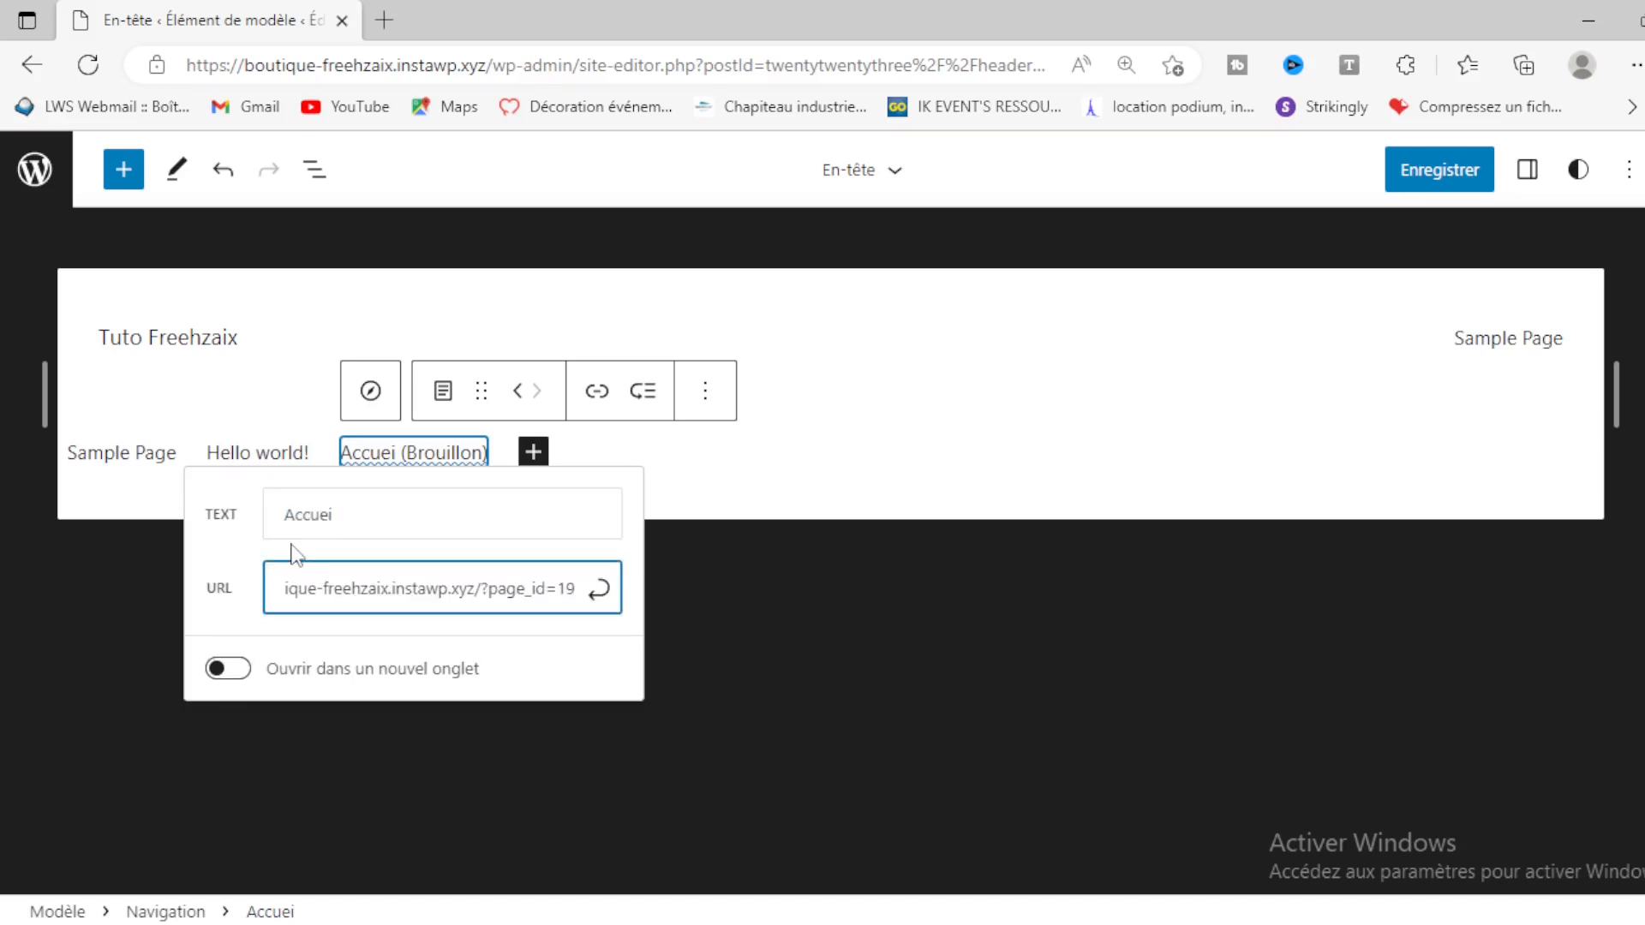
pyautogui.click(345, 538)
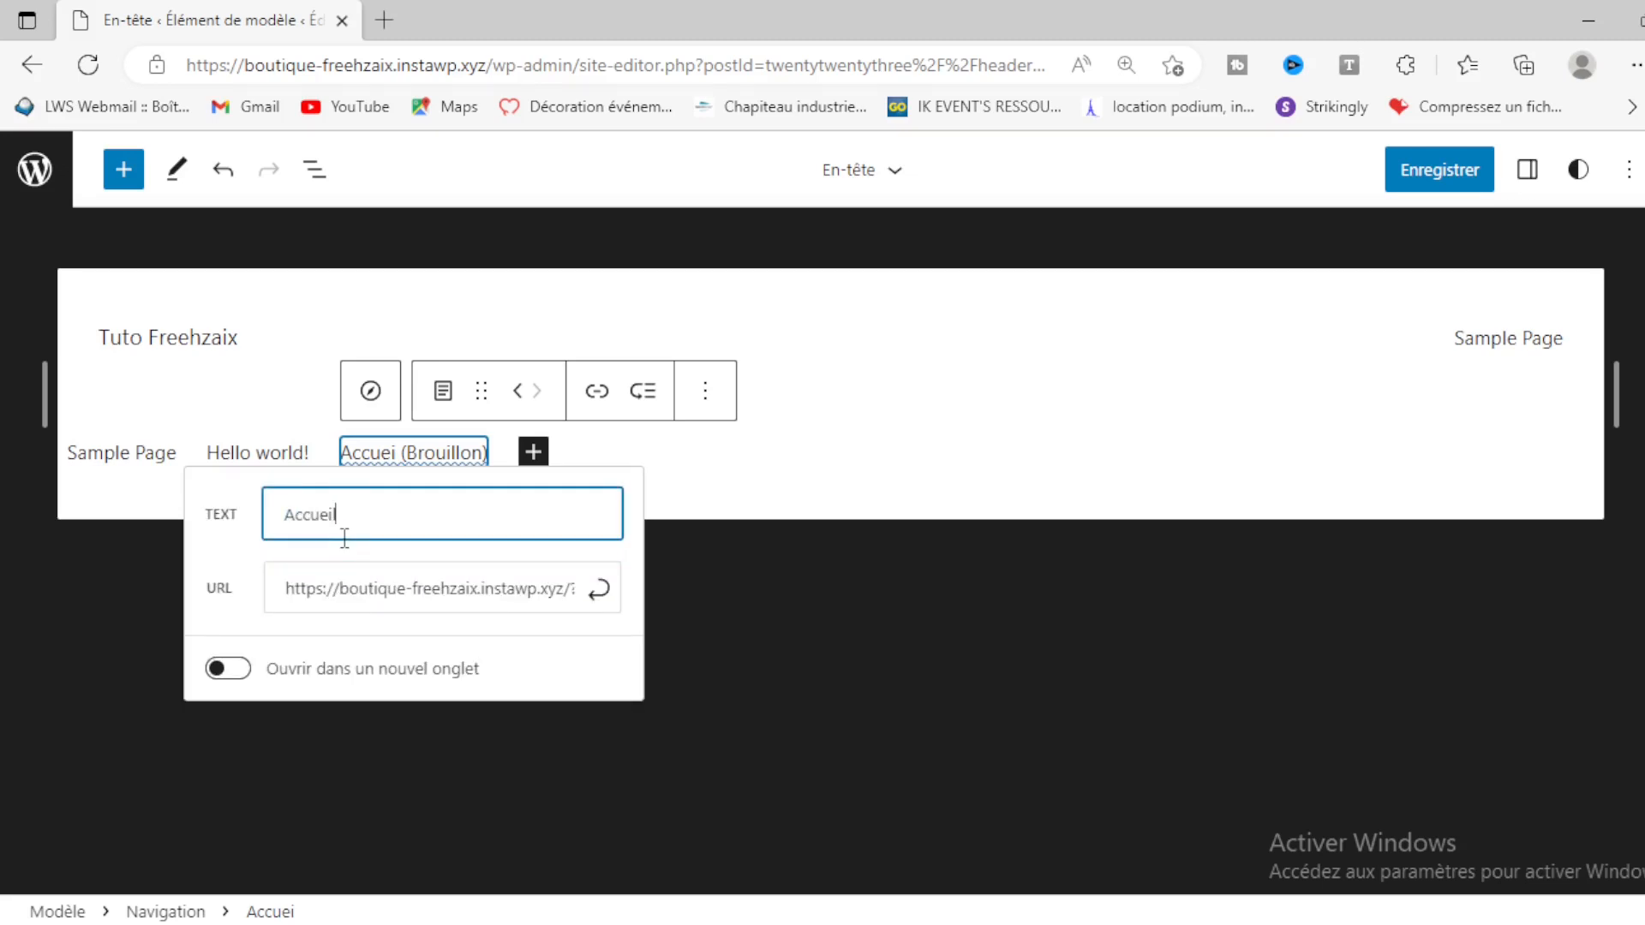
pyautogui.click(598, 589)
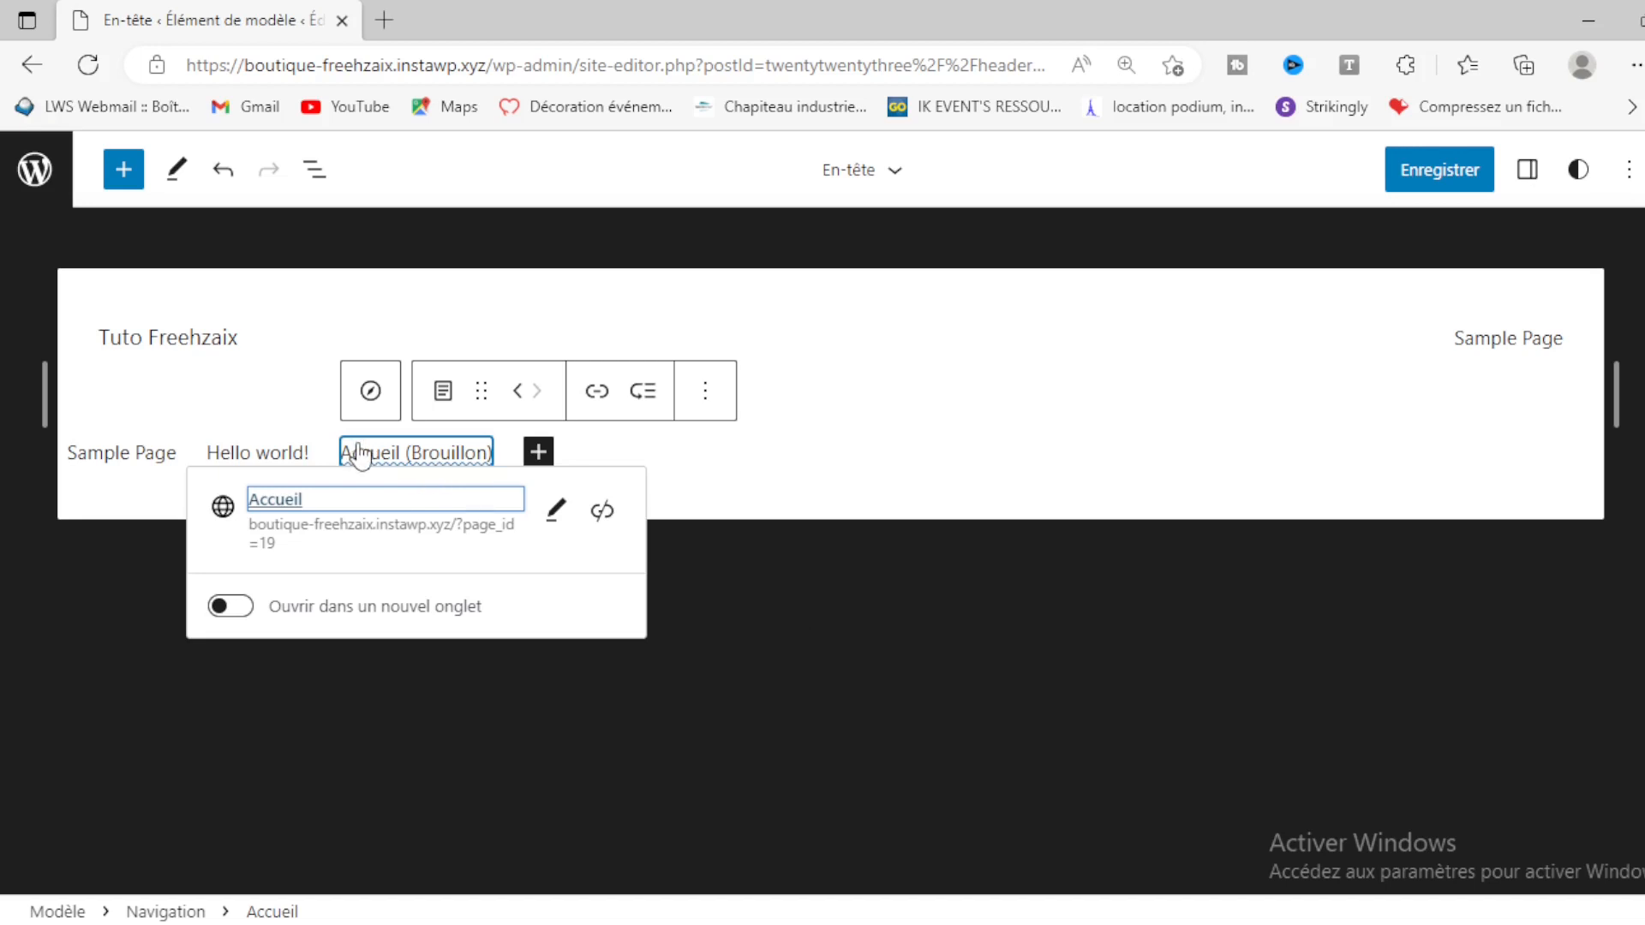
pyautogui.click(518, 393)
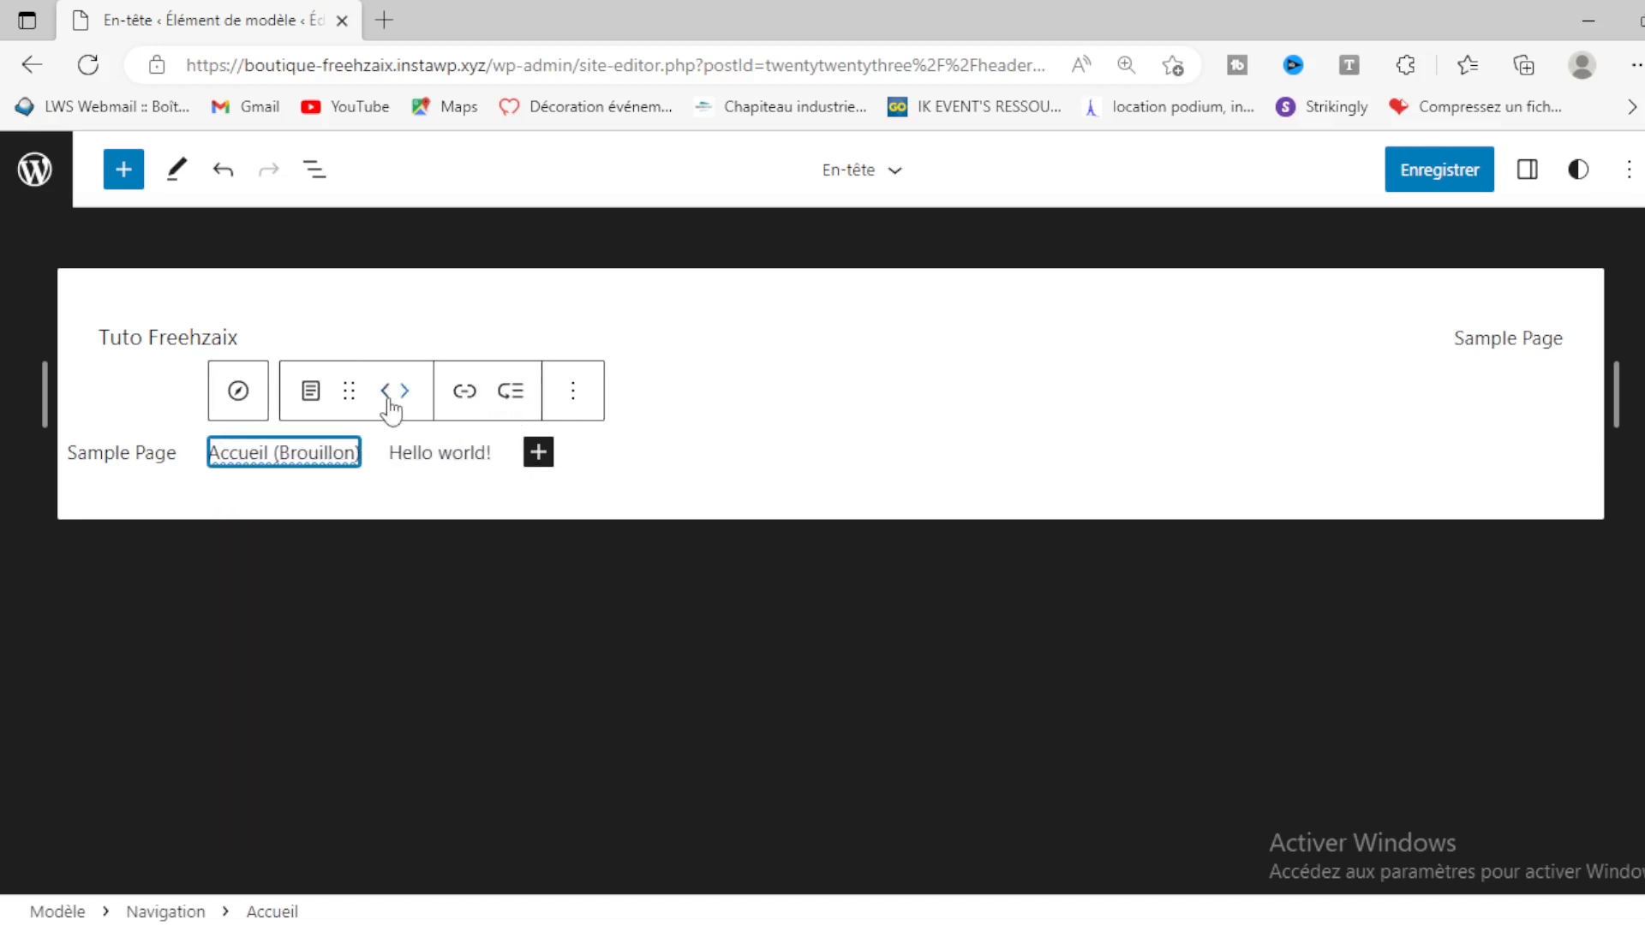
pyautogui.click(387, 392)
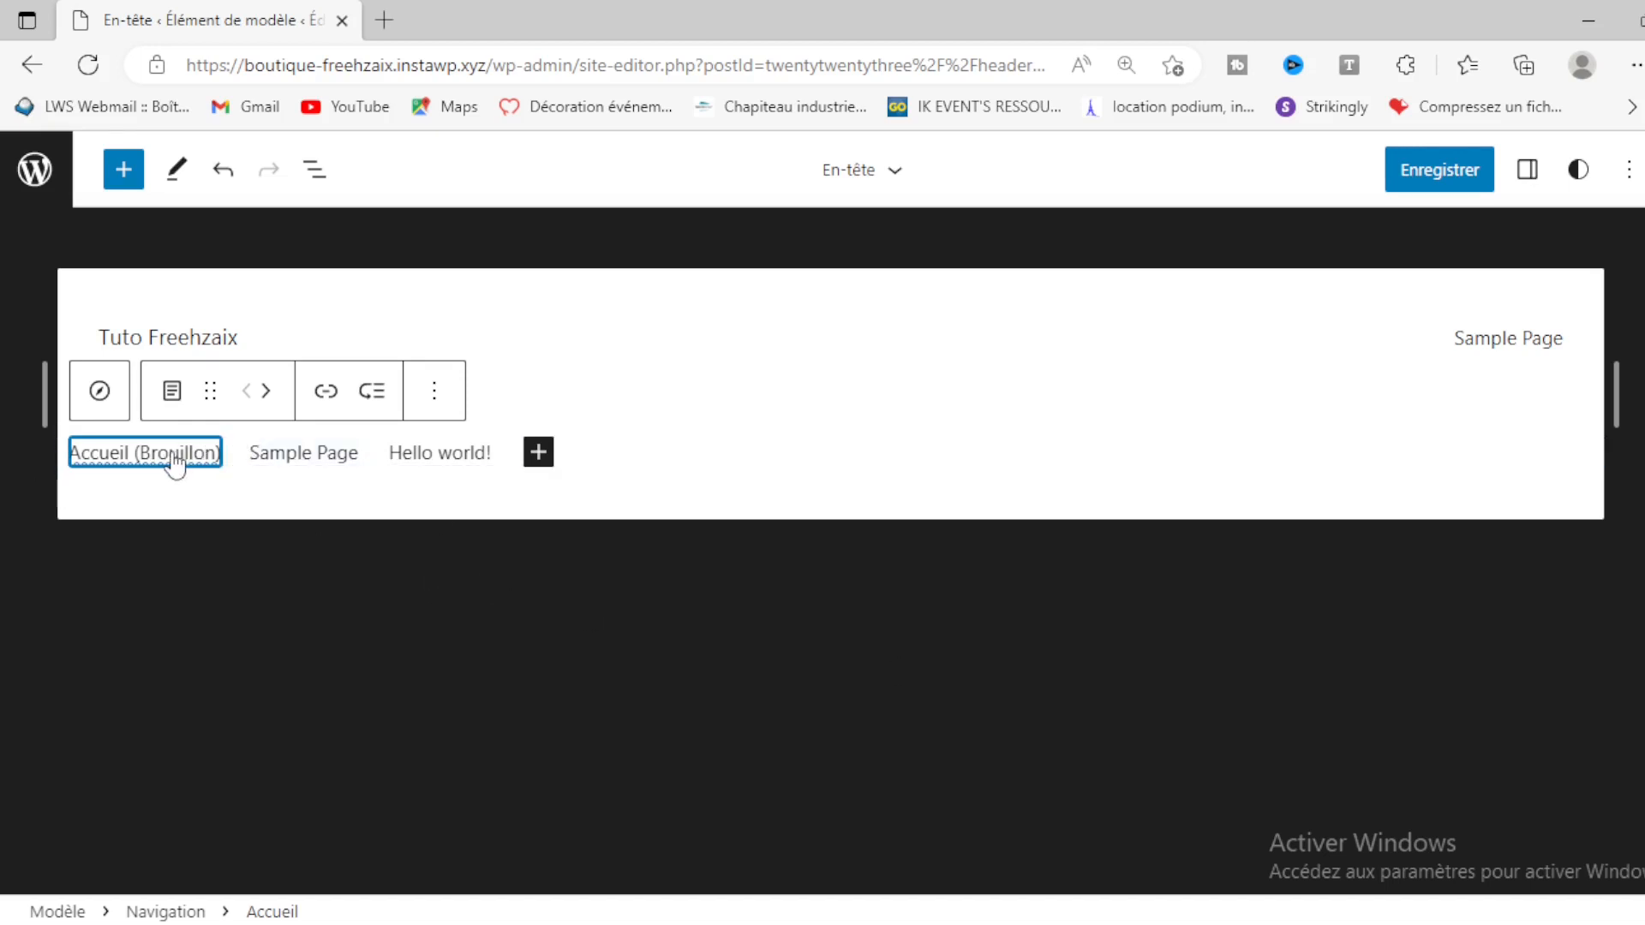
# Step: Set the Accueil link's URL to "/" and save the En-tête template part
pyautogui.click(175, 463)
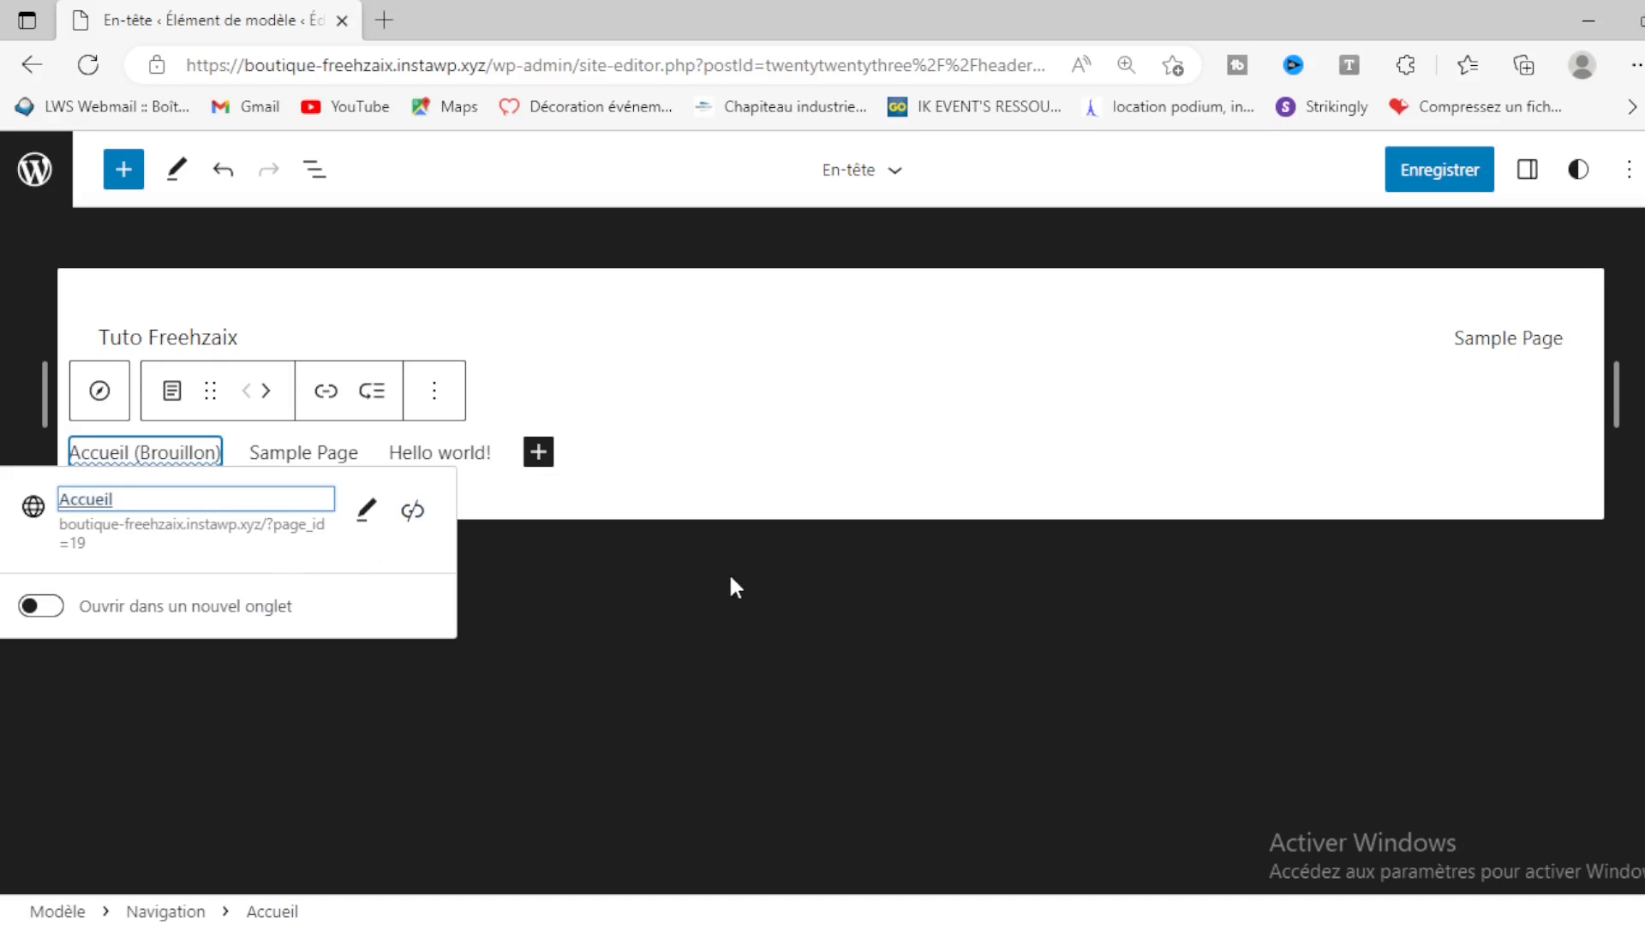
pyautogui.click(366, 510)
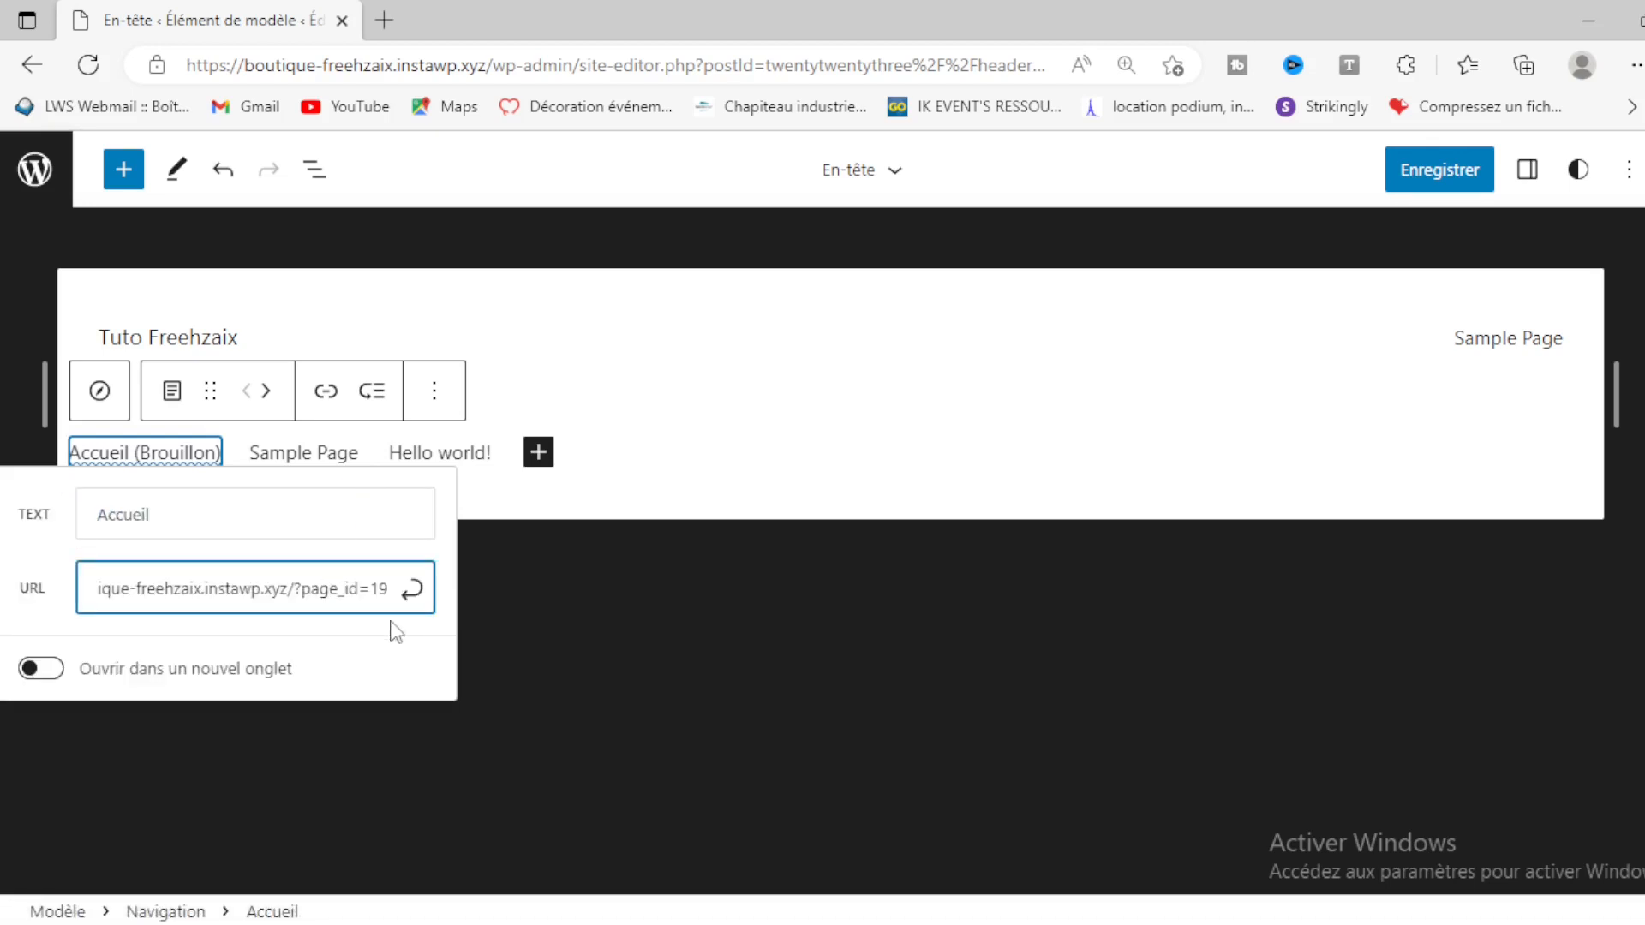
pyautogui.hotkey('ctrl', 'a')
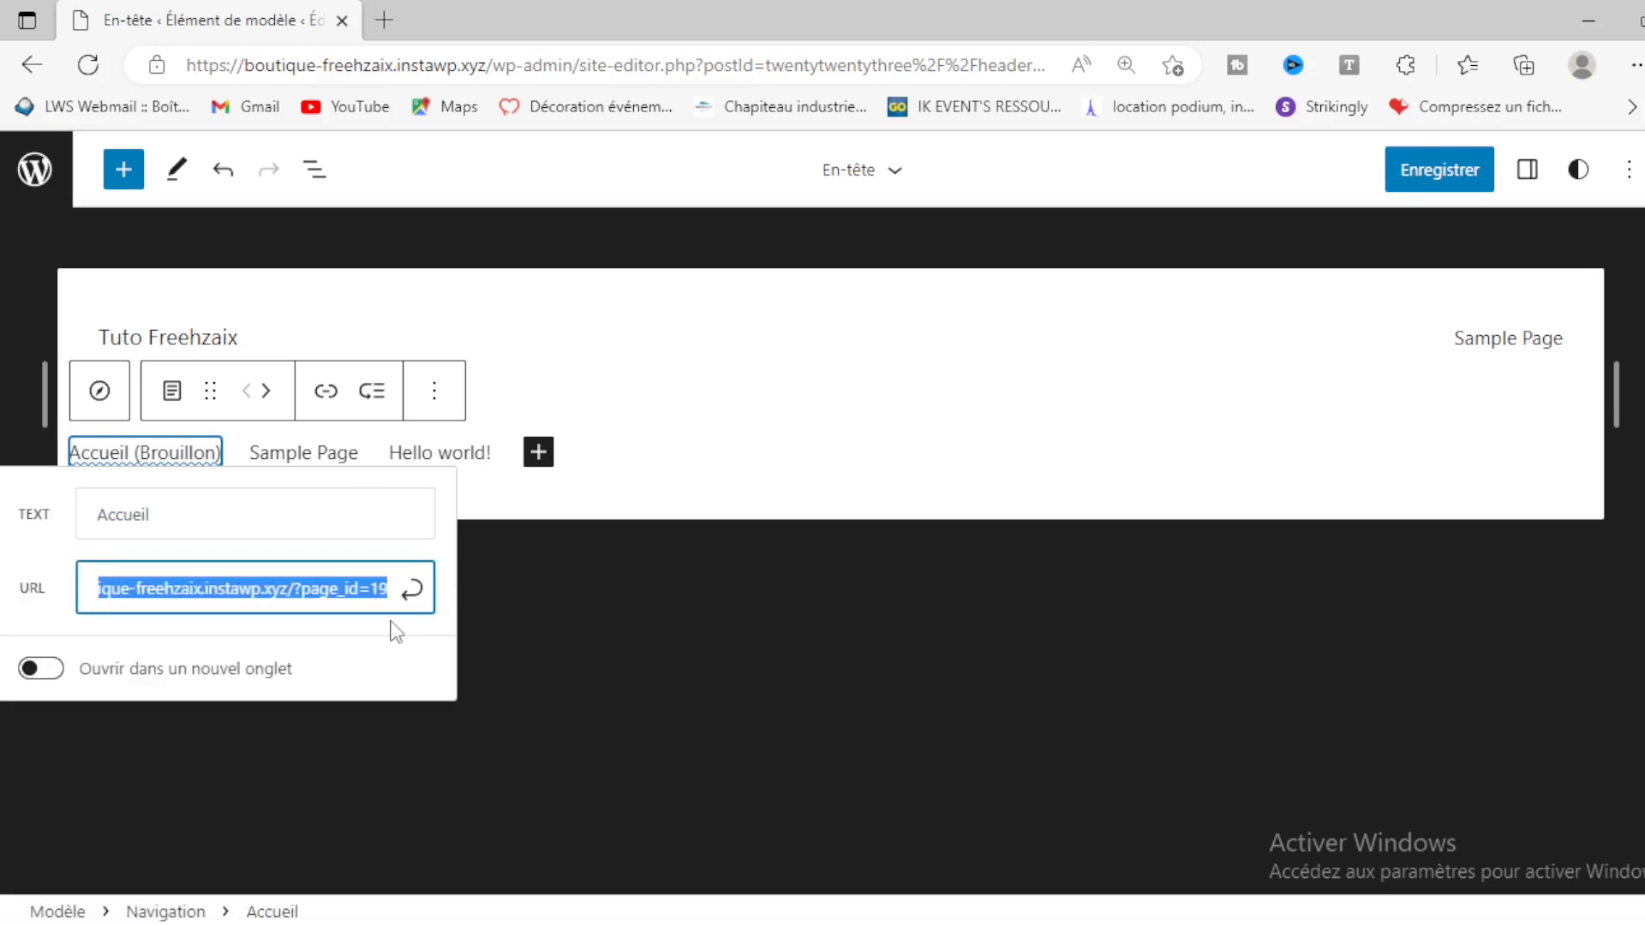
pyautogui.write('/')
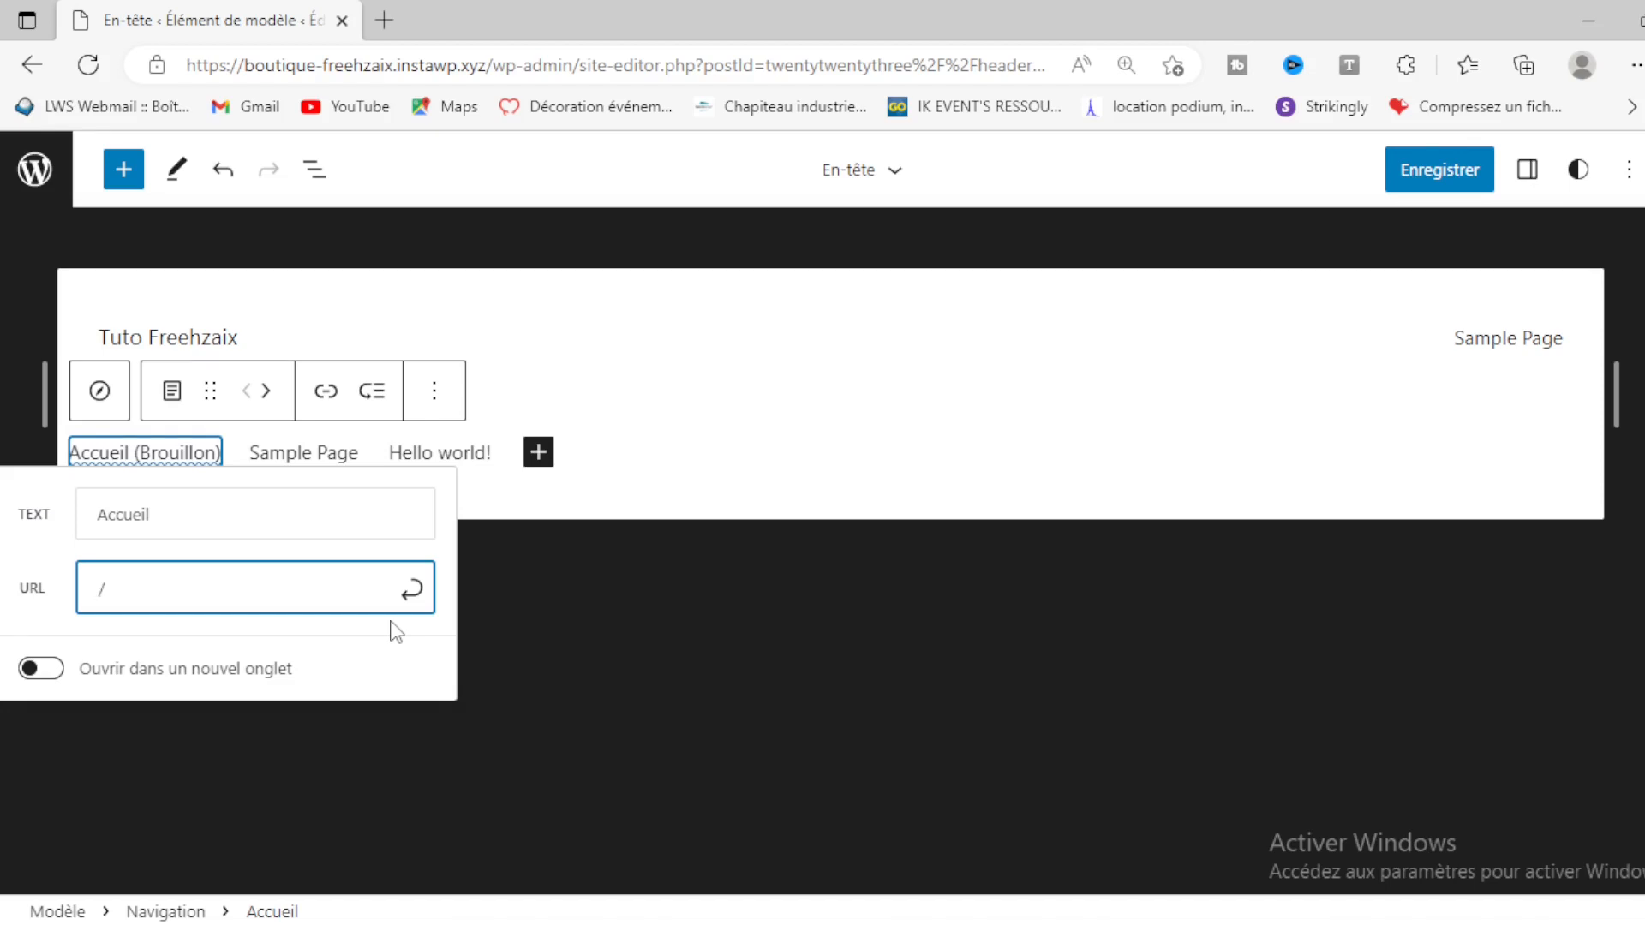
pyautogui.click(411, 589)
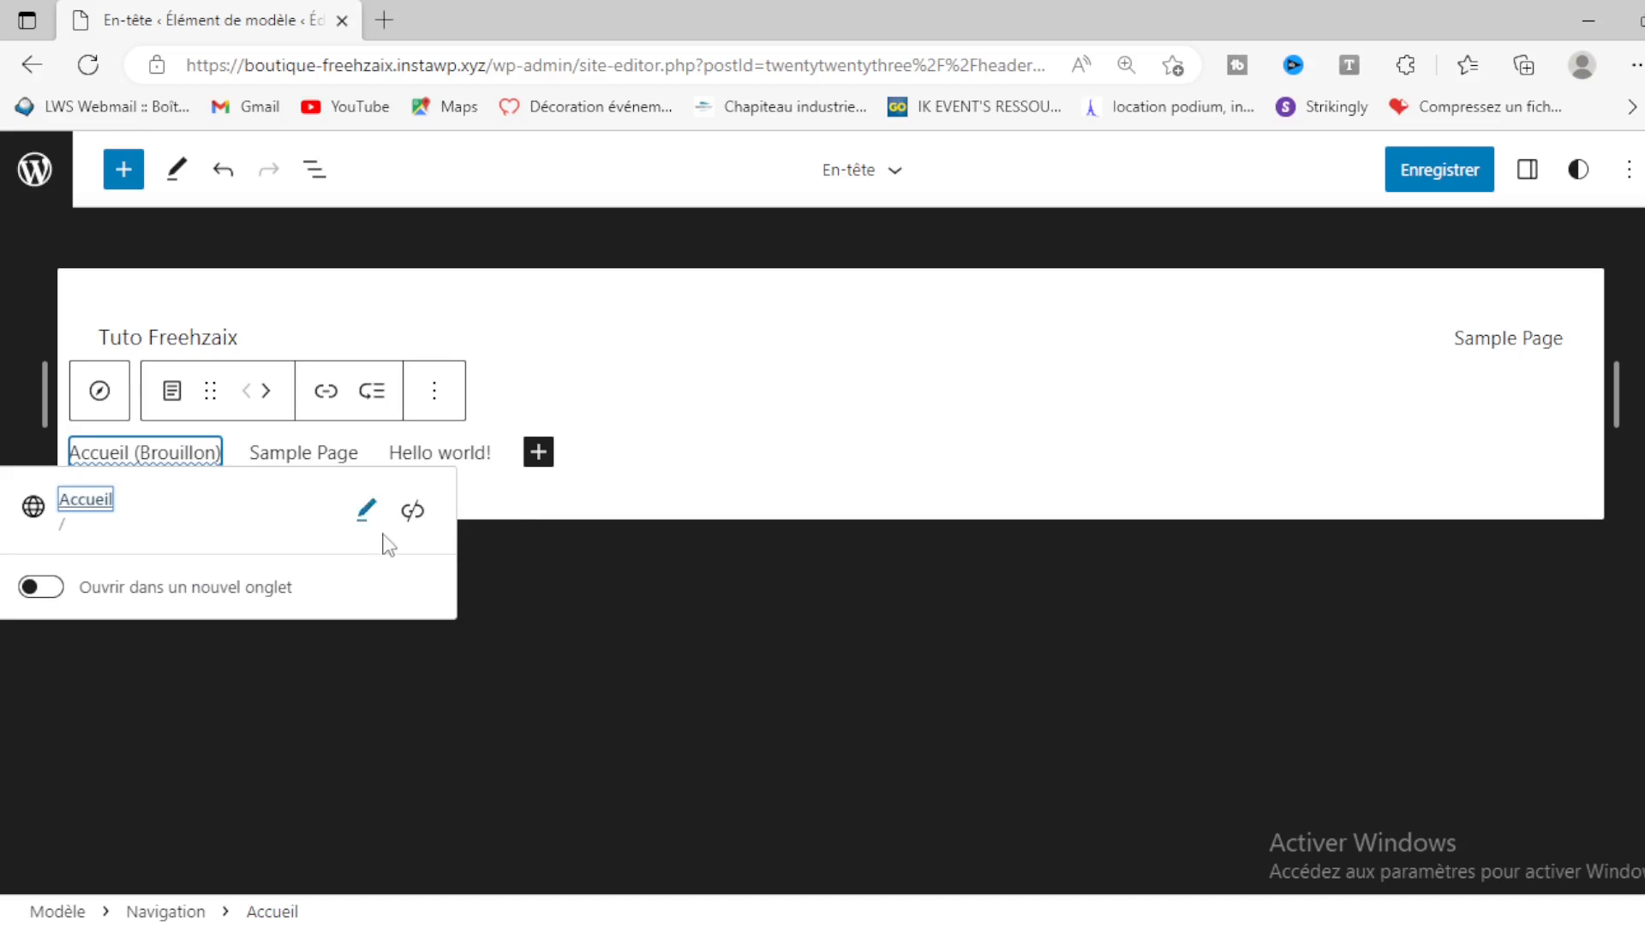
pyautogui.click(1424, 171)
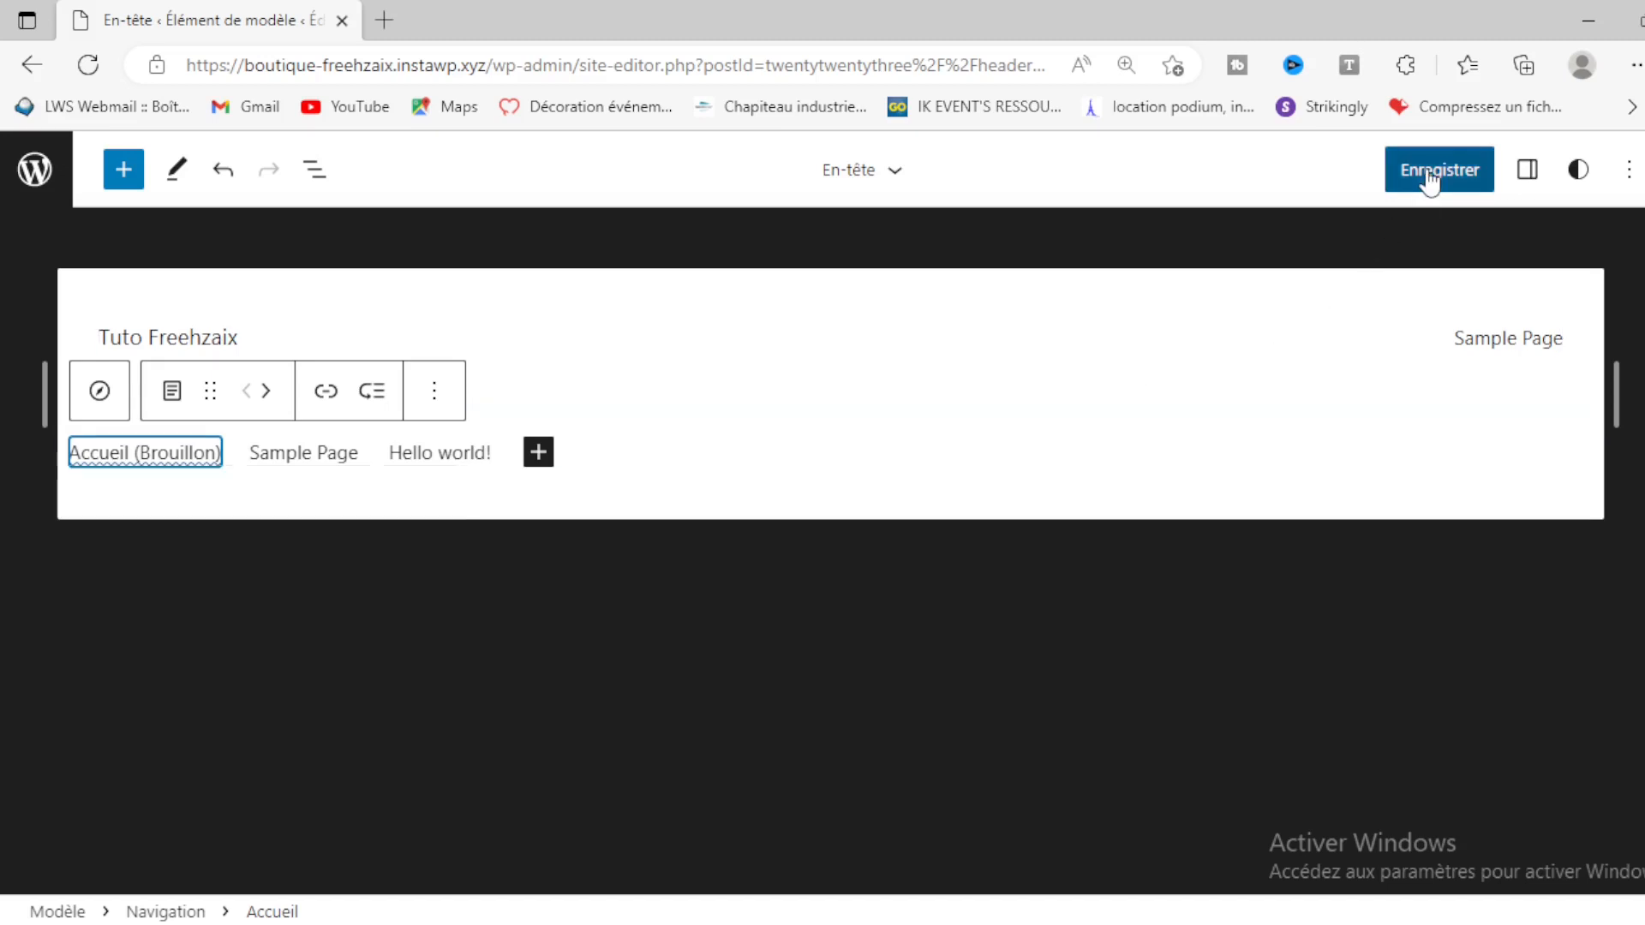
pyautogui.click(1425, 175)
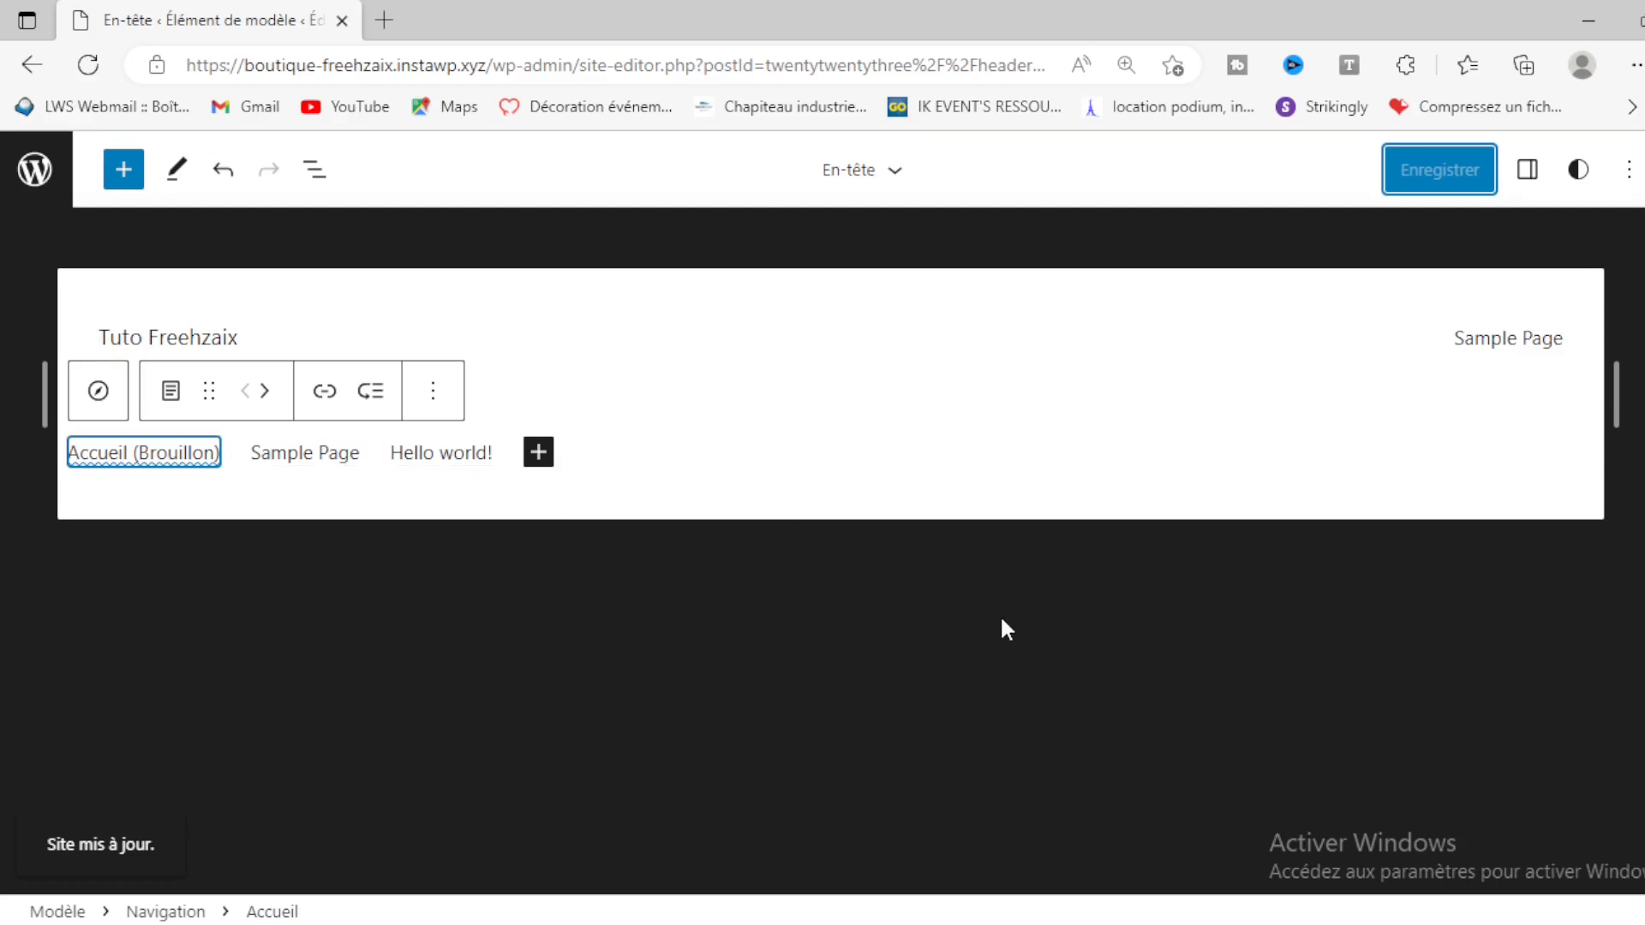
# Step: Remove the Accueil link from the lower Navigation block
pyautogui.click(176, 454)
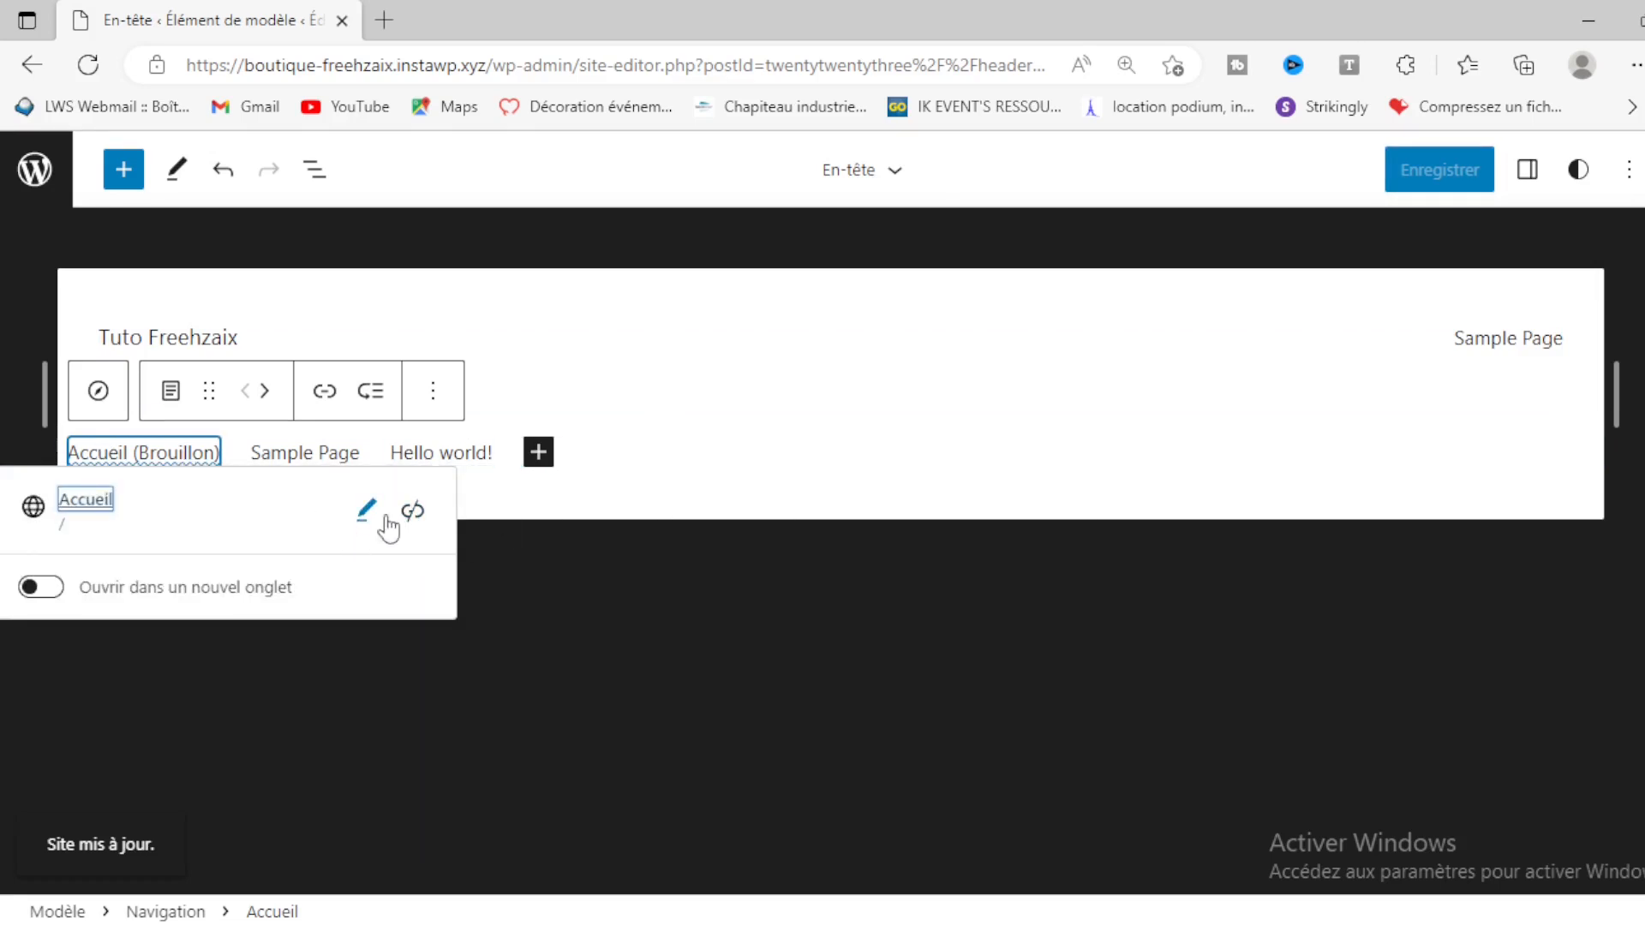
pyautogui.click(432, 393)
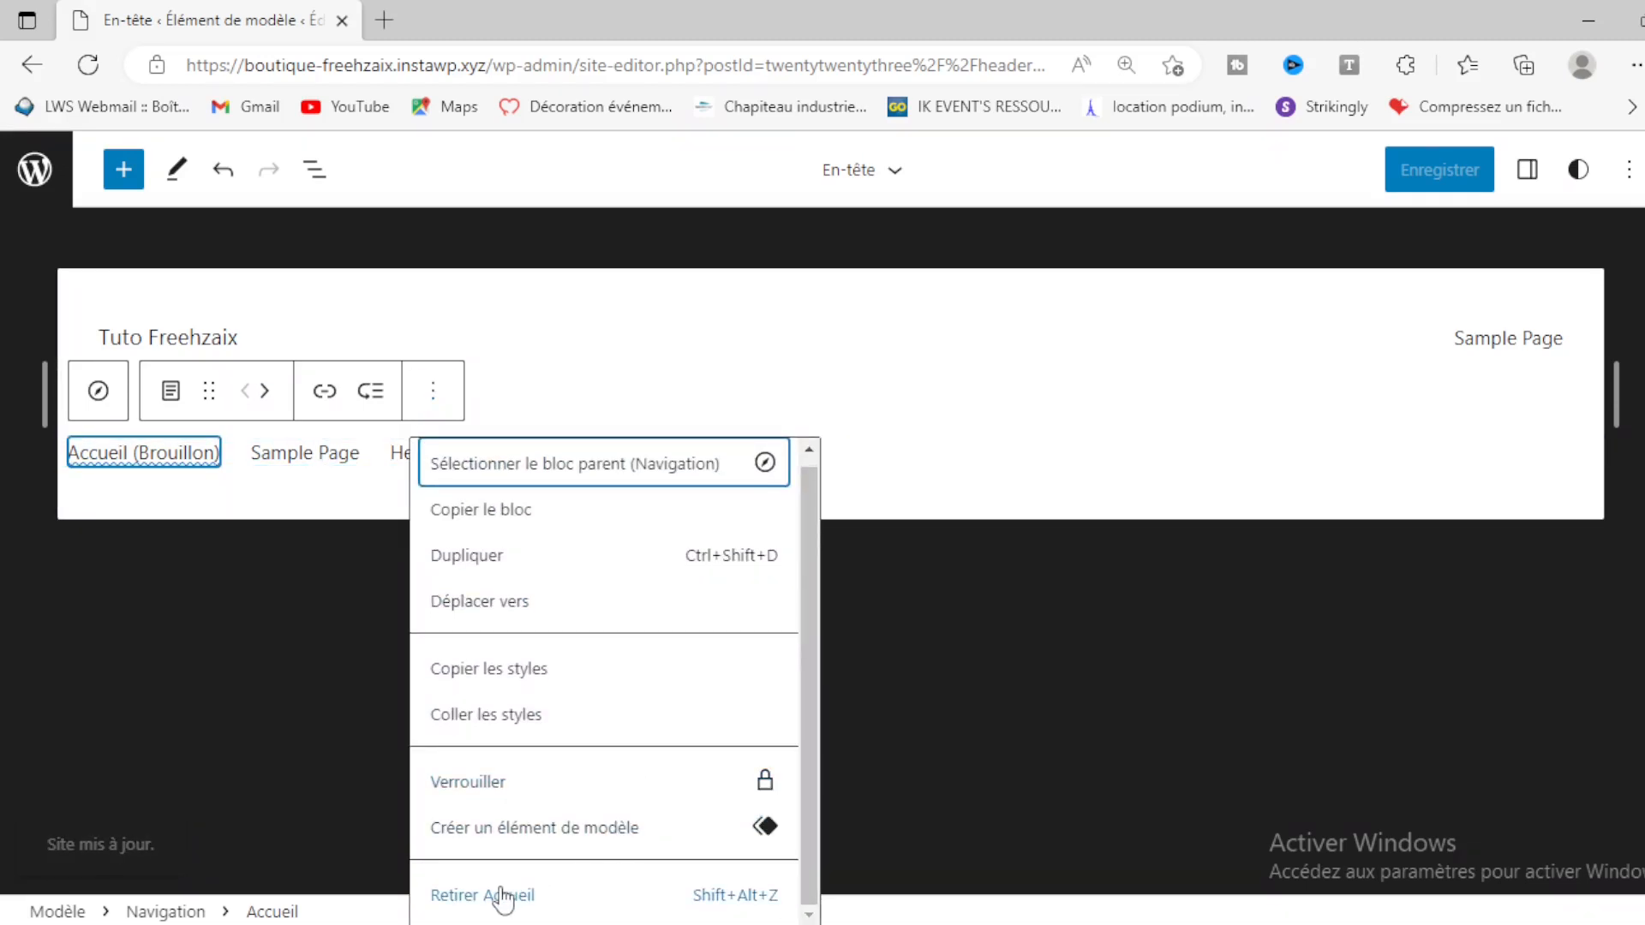
pyautogui.click(503, 897)
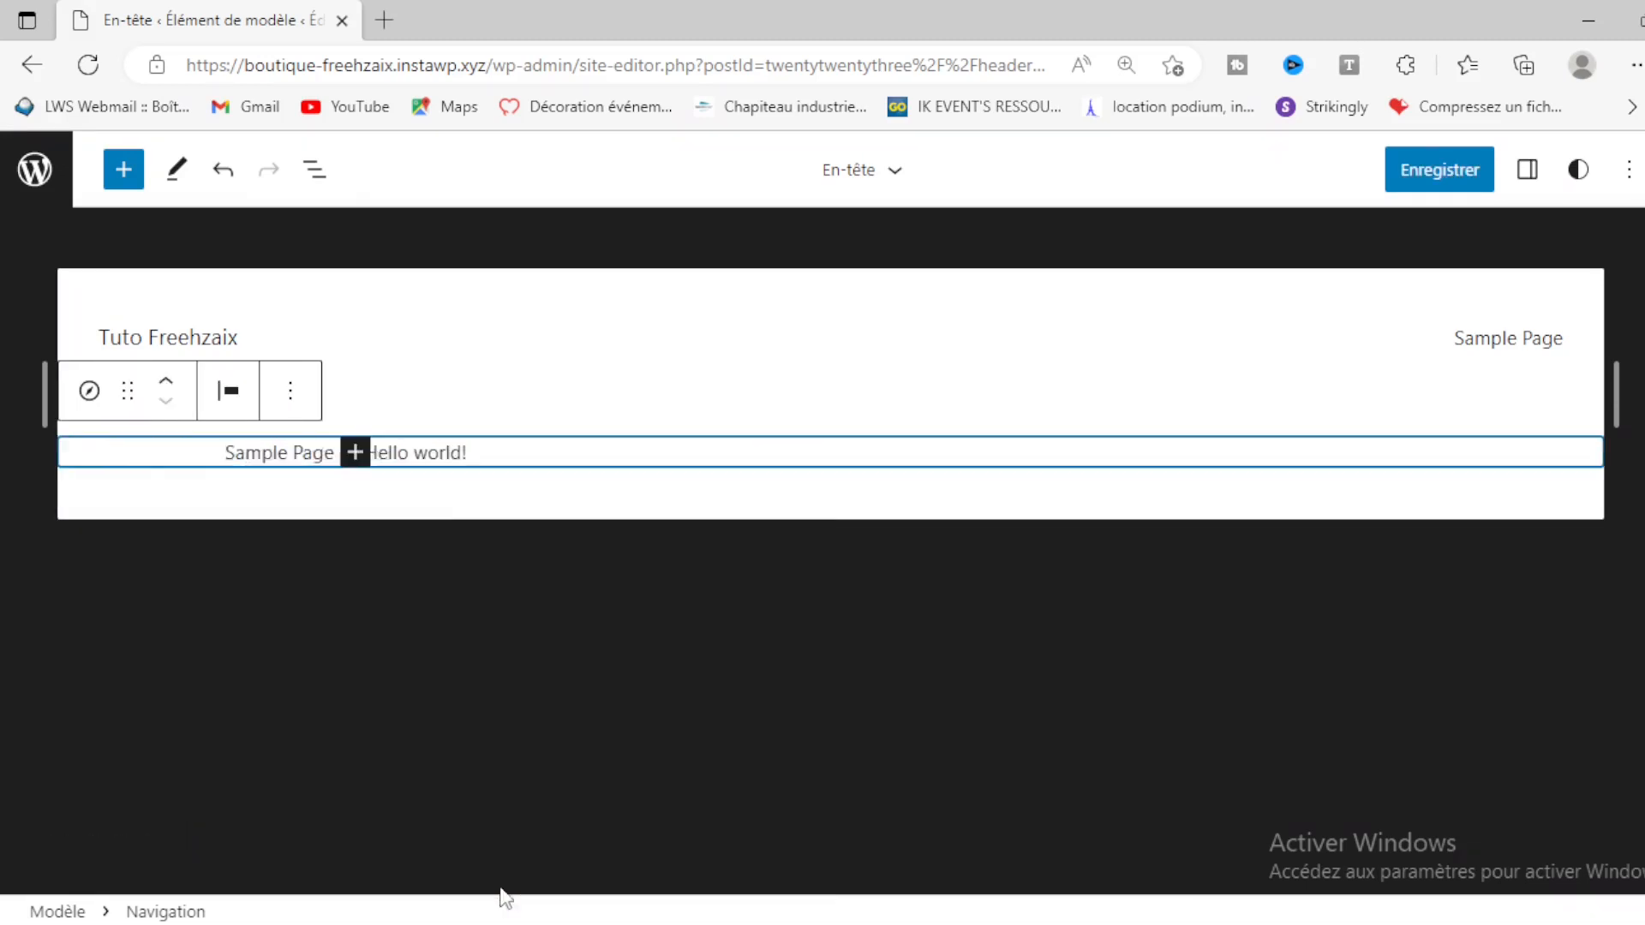
# Step: Add a custom link named "Accueil" to the lower Navigation block and move it to the first place
pyautogui.click(364, 459)
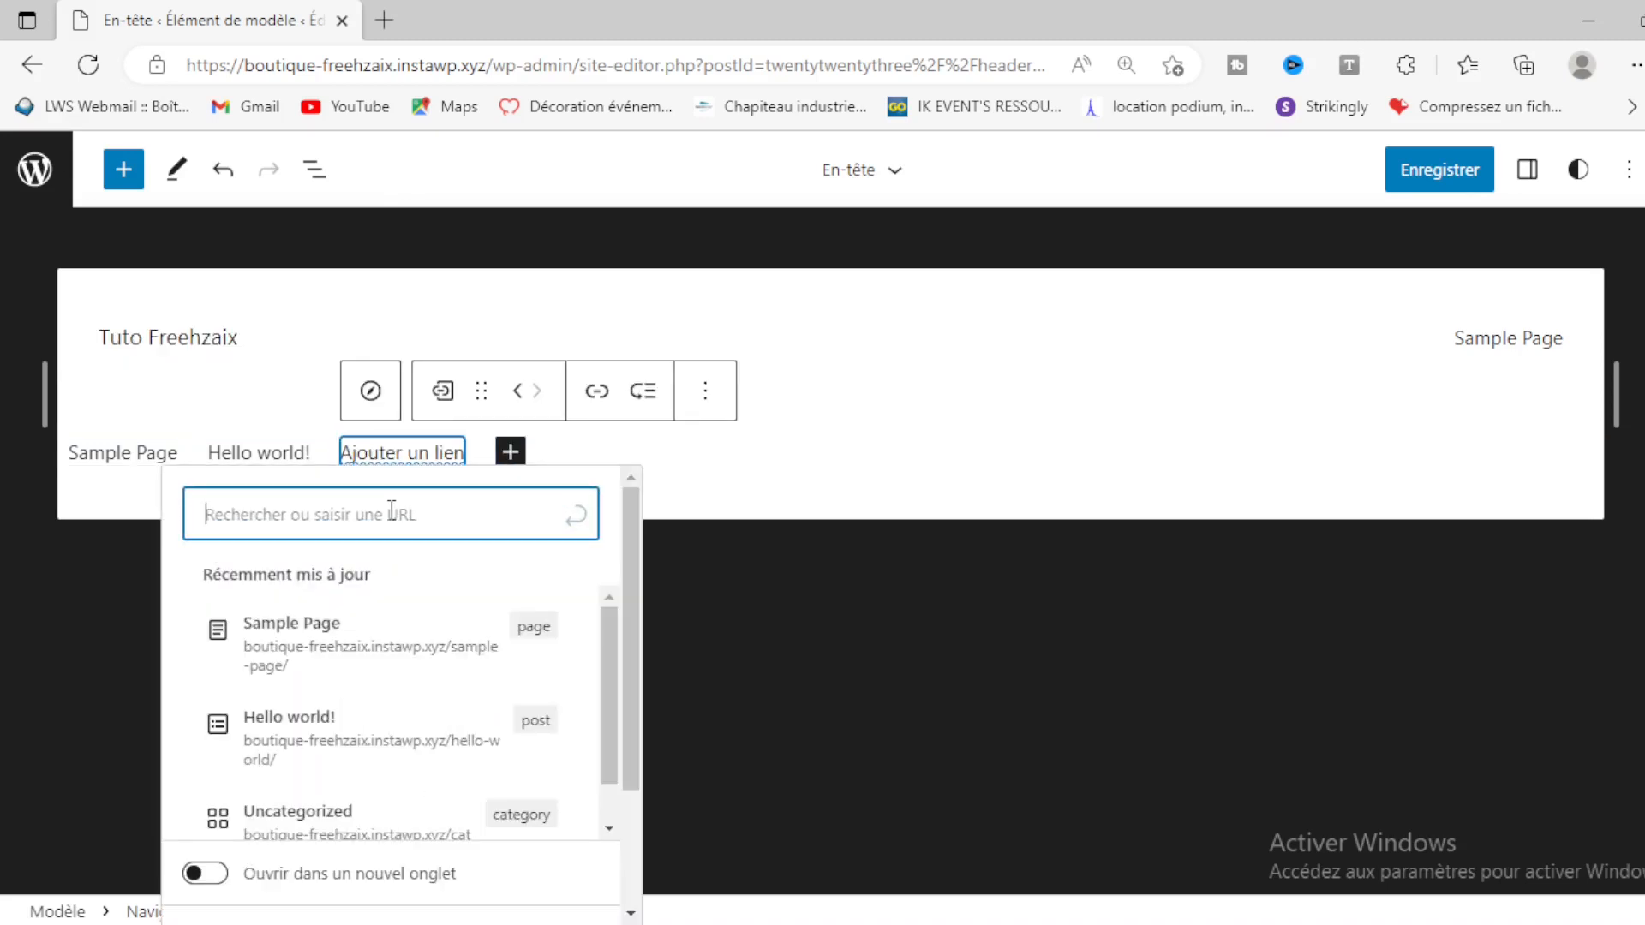
pyautogui.write('A')
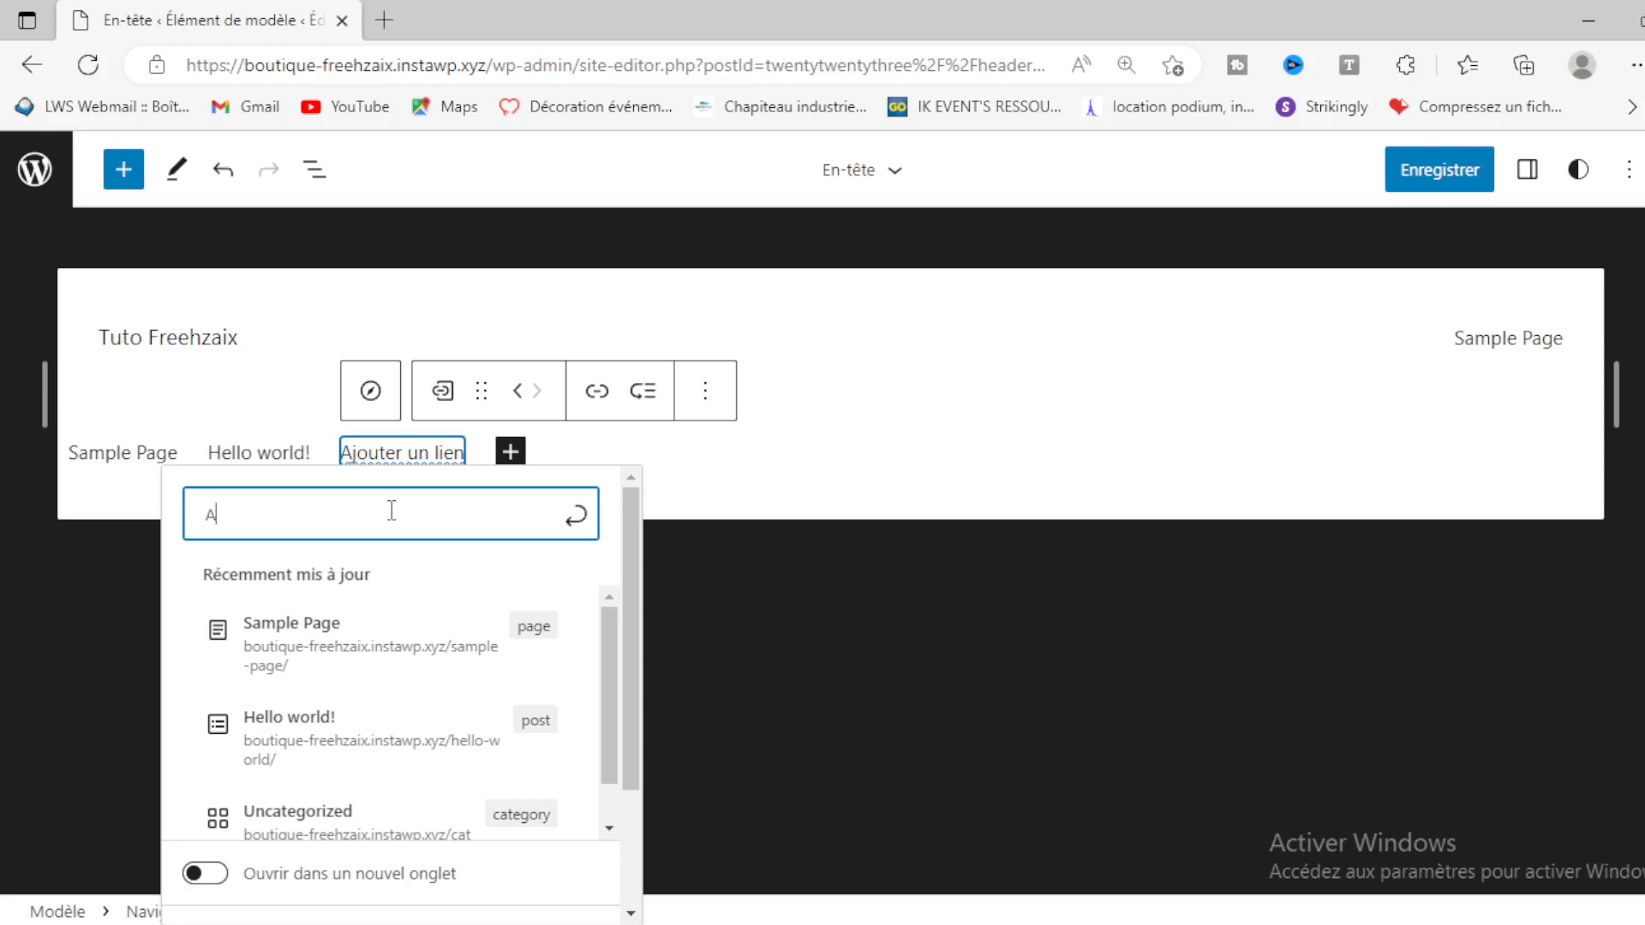
pyautogui.write('ccueil')
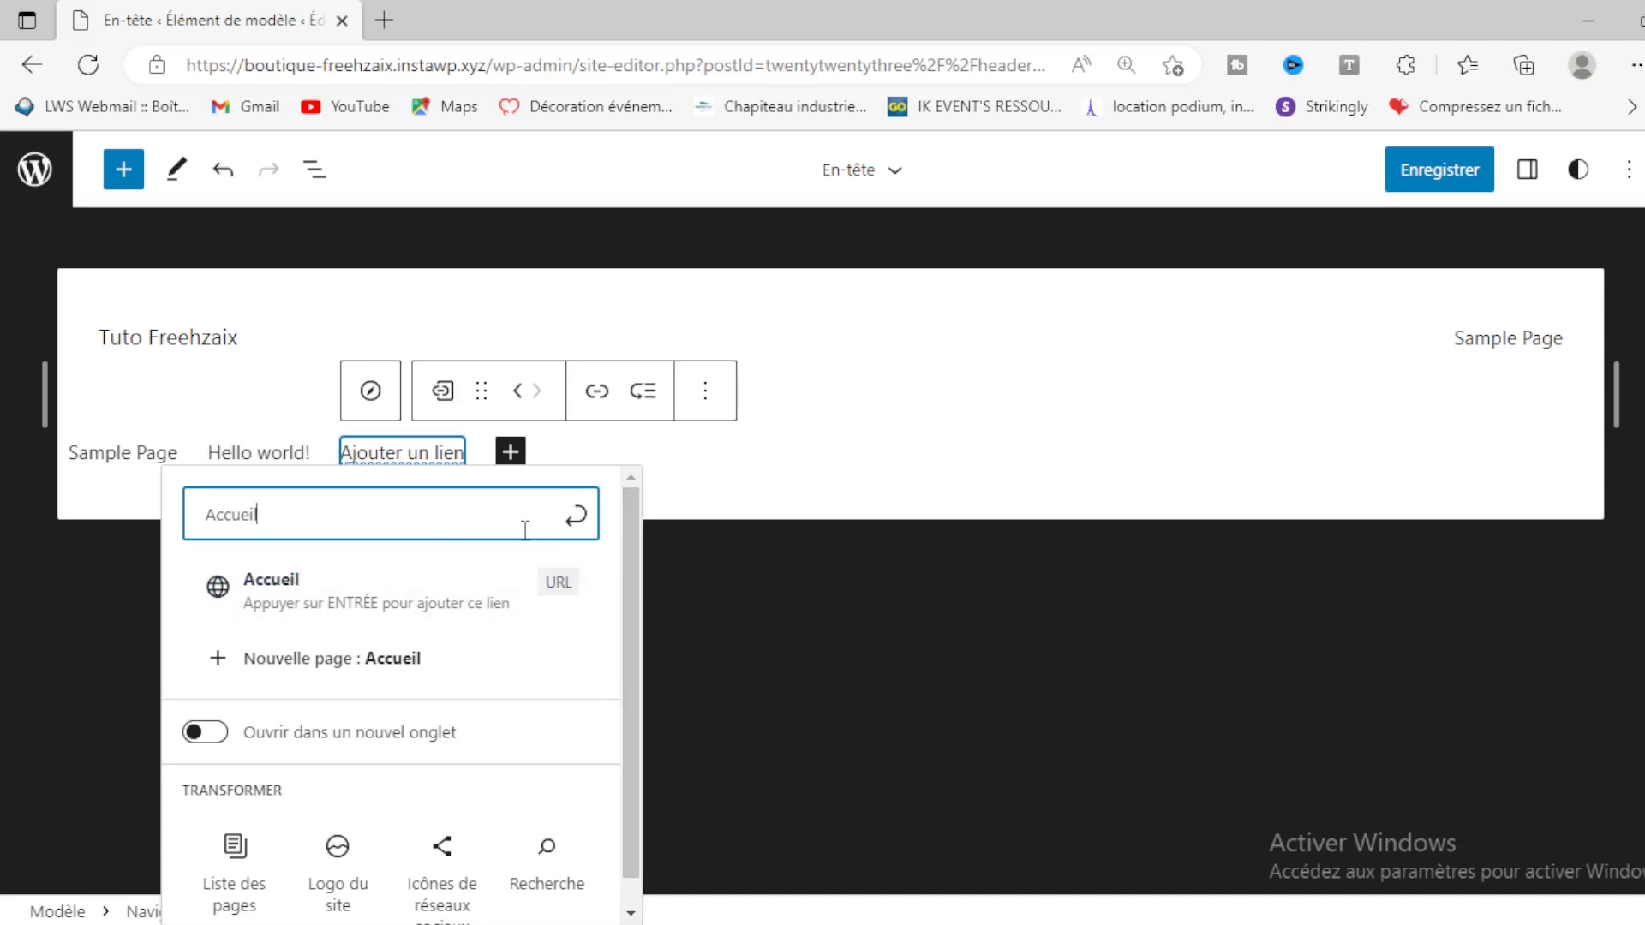
pyautogui.click(581, 521)
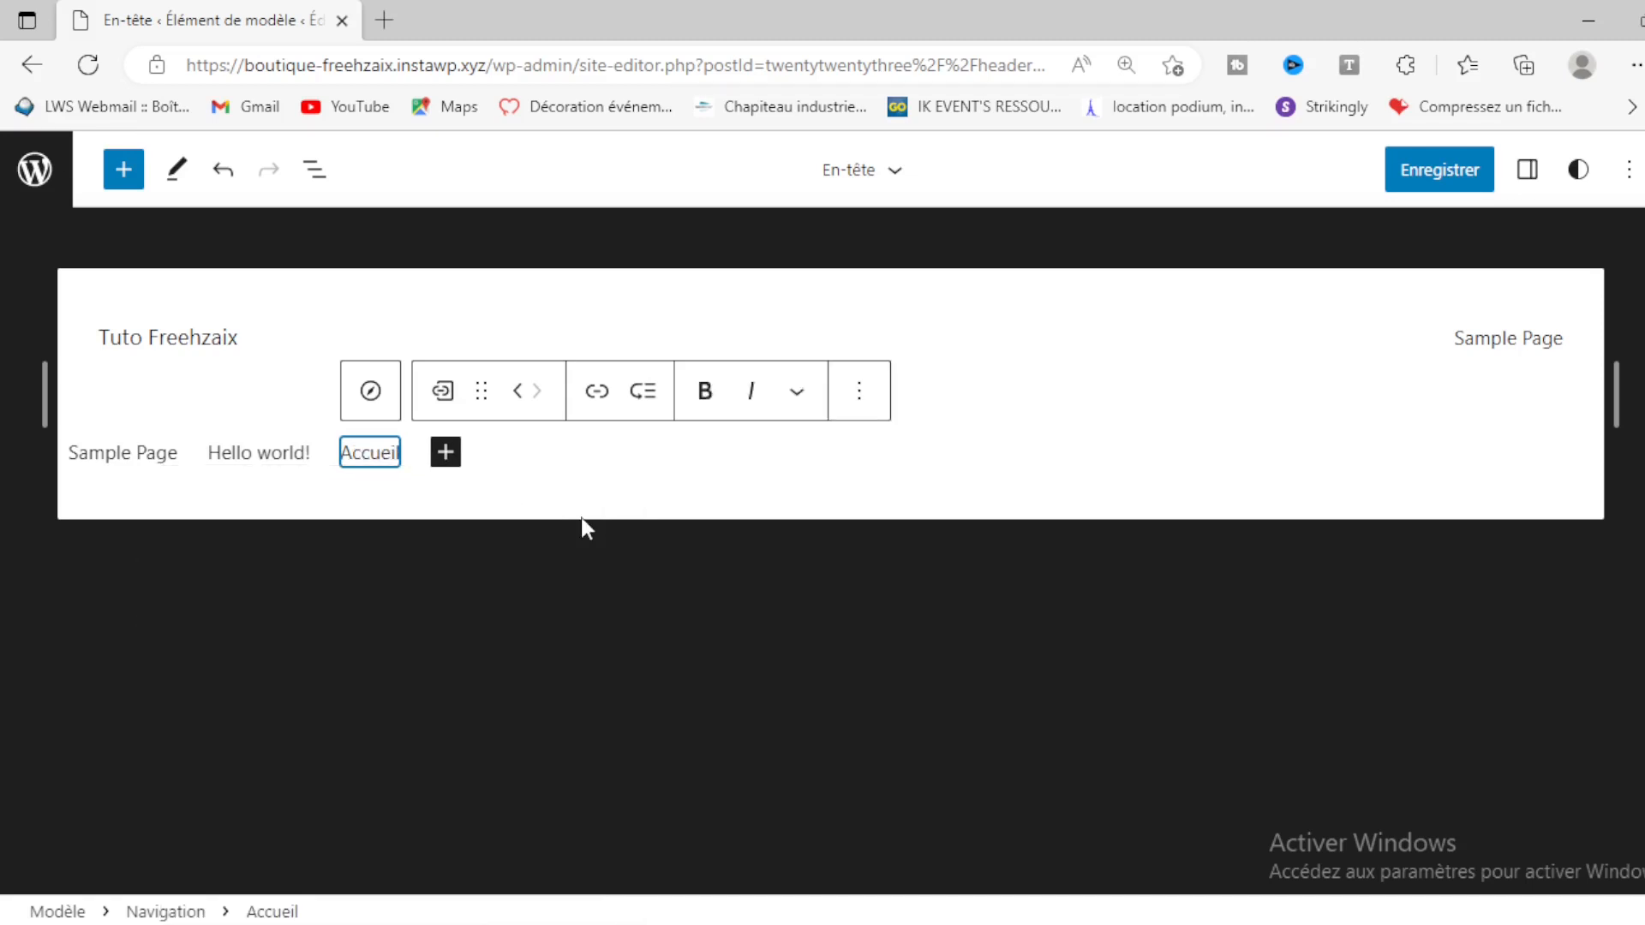
pyautogui.click(520, 394)
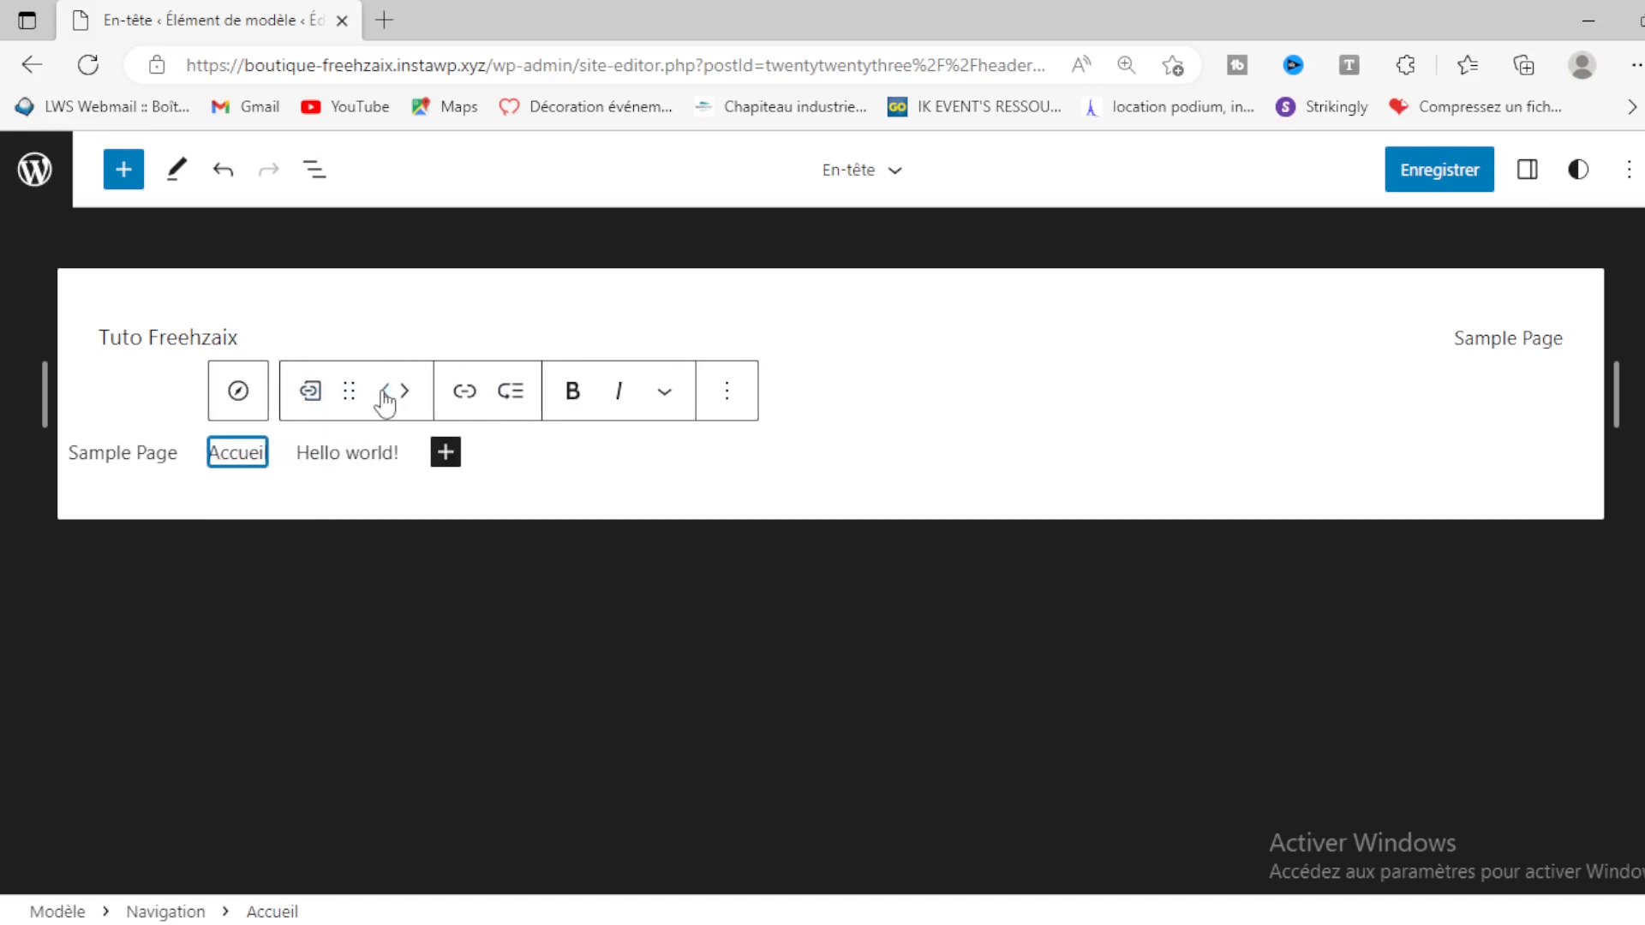
pyautogui.click(384, 392)
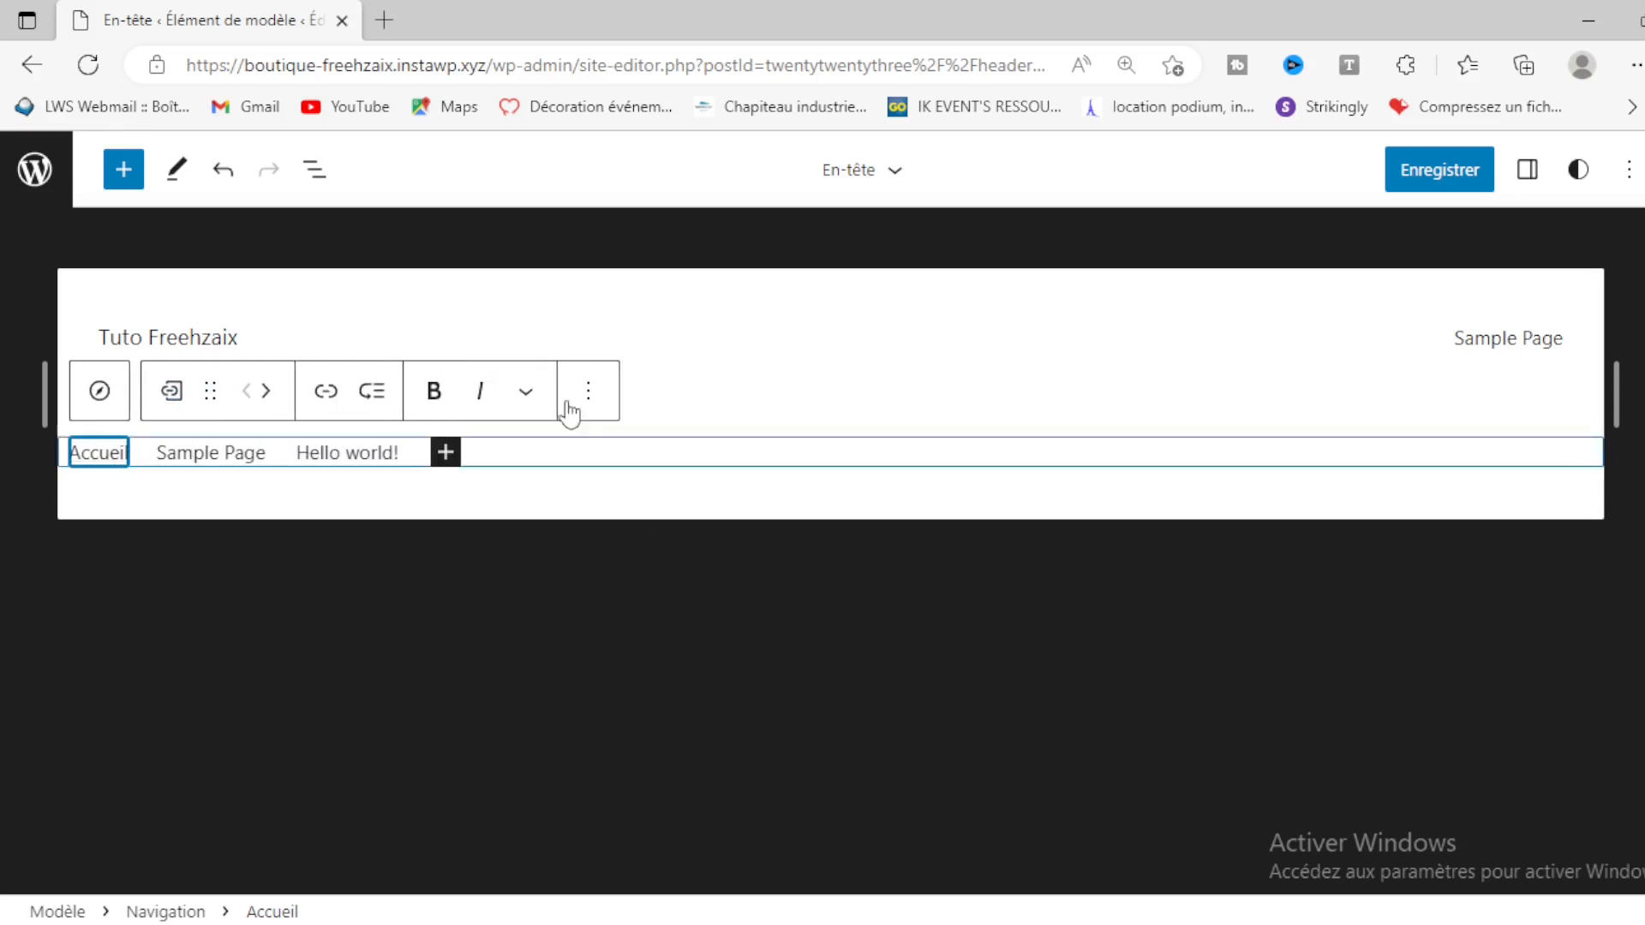
# Step: Set the Accueil link's URL to "/" and save the changes to the site
pyautogui.click(325, 391)
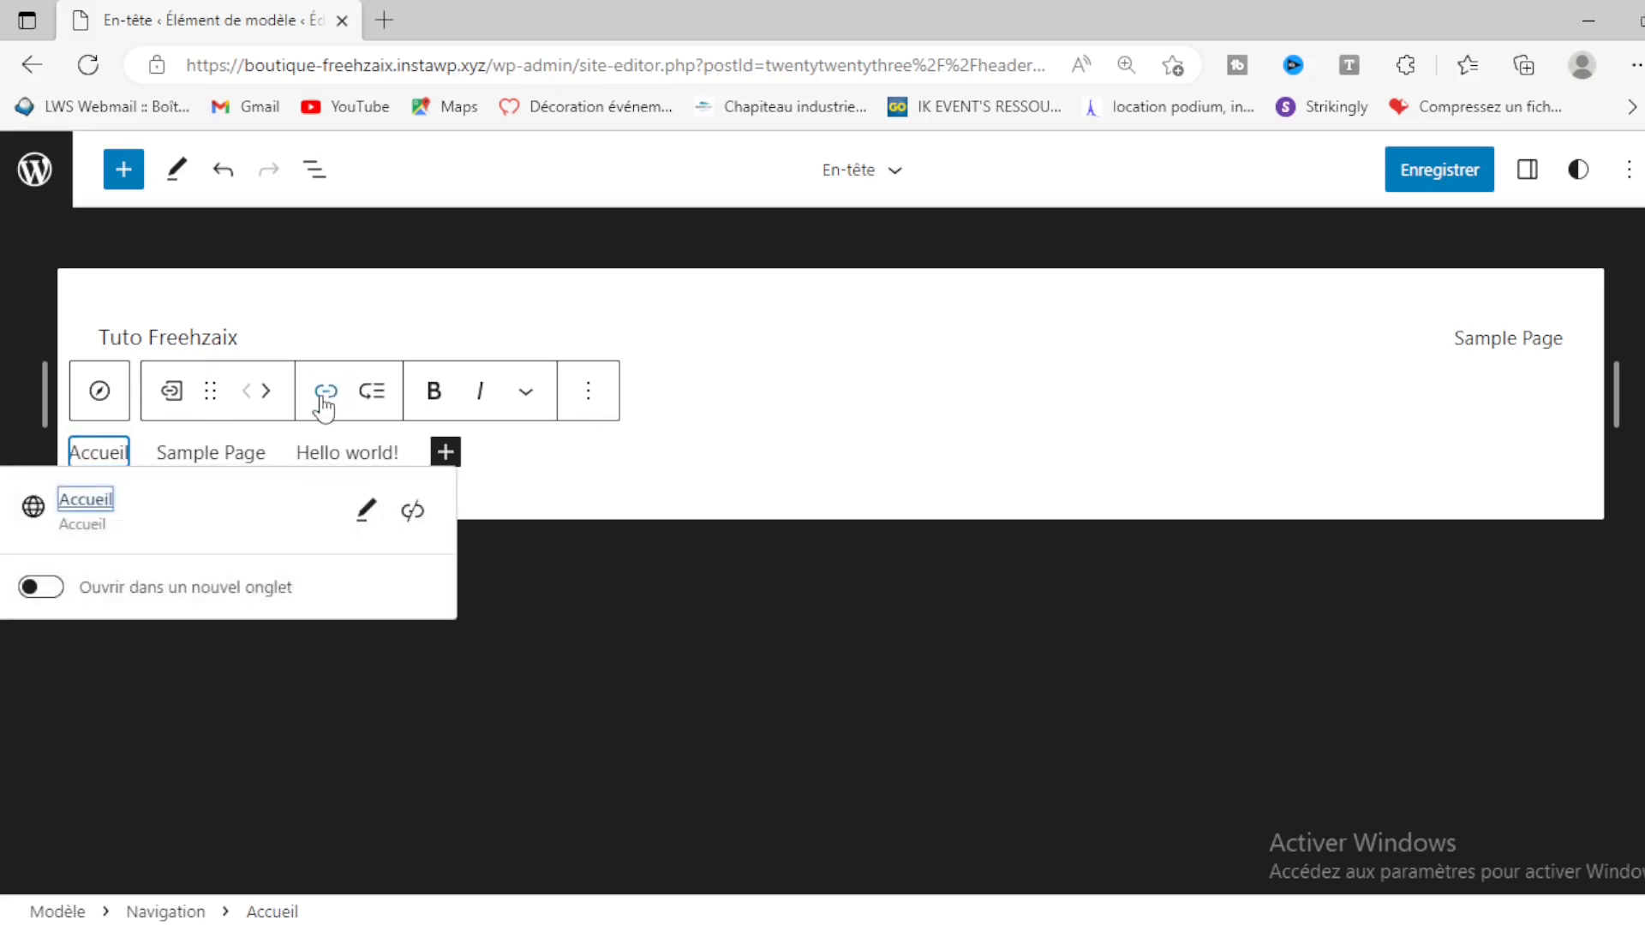
pyautogui.click(362, 514)
pyautogui.click(249, 591)
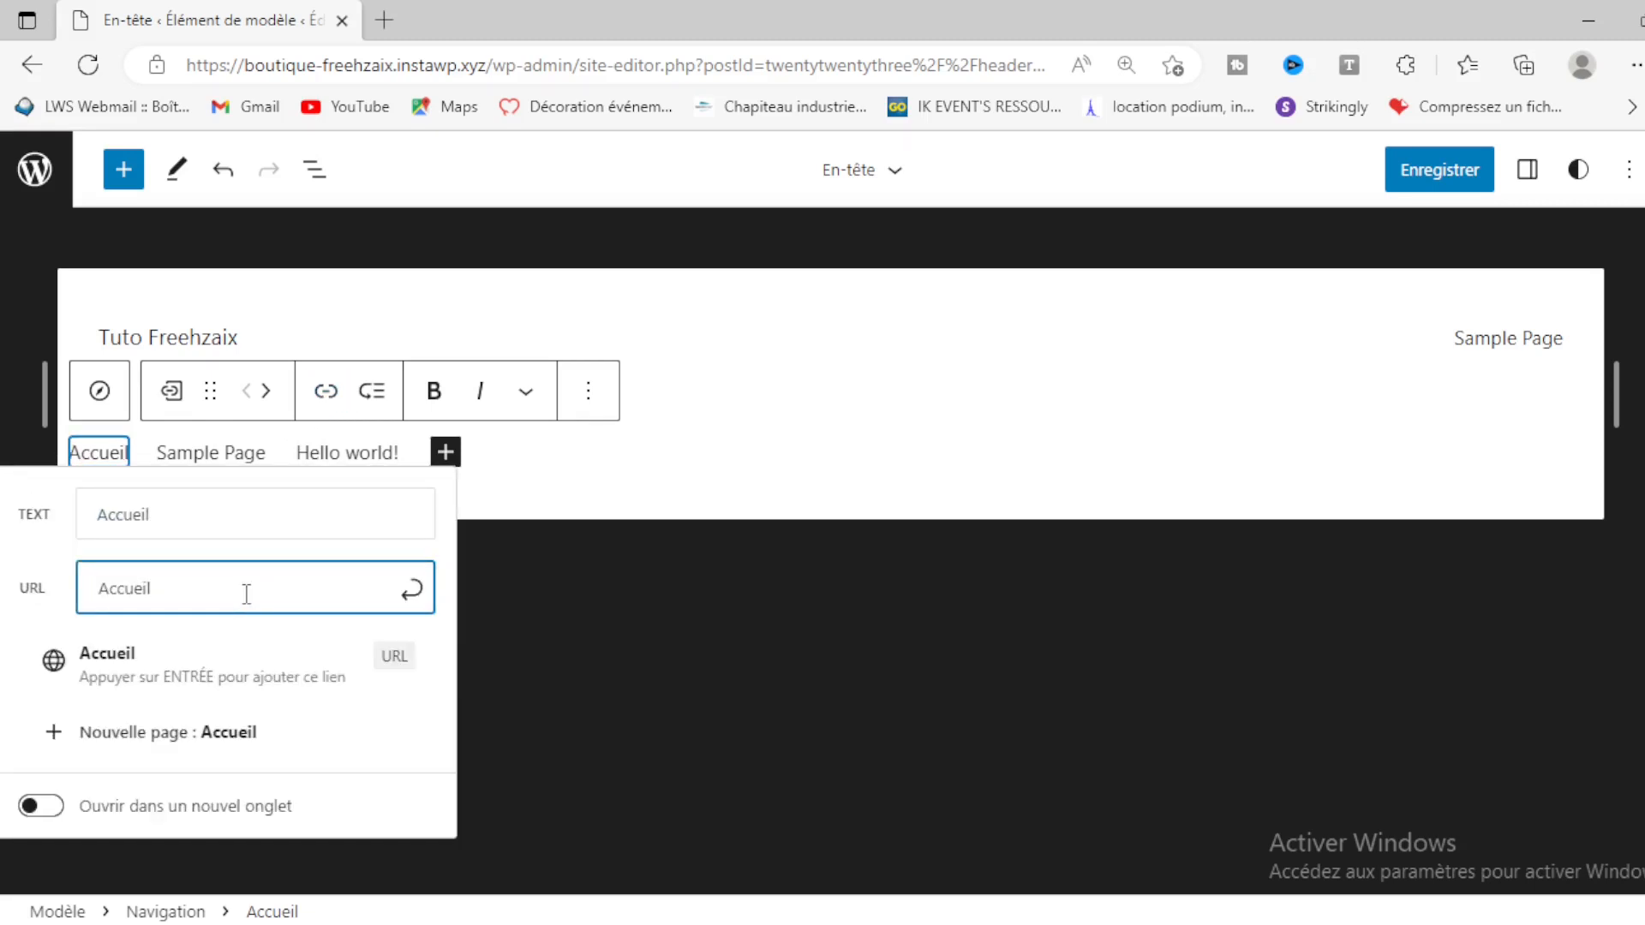
pyautogui.moveTo(134, 585); pyautogui.dragTo(91, 585)
pyautogui.write('/')
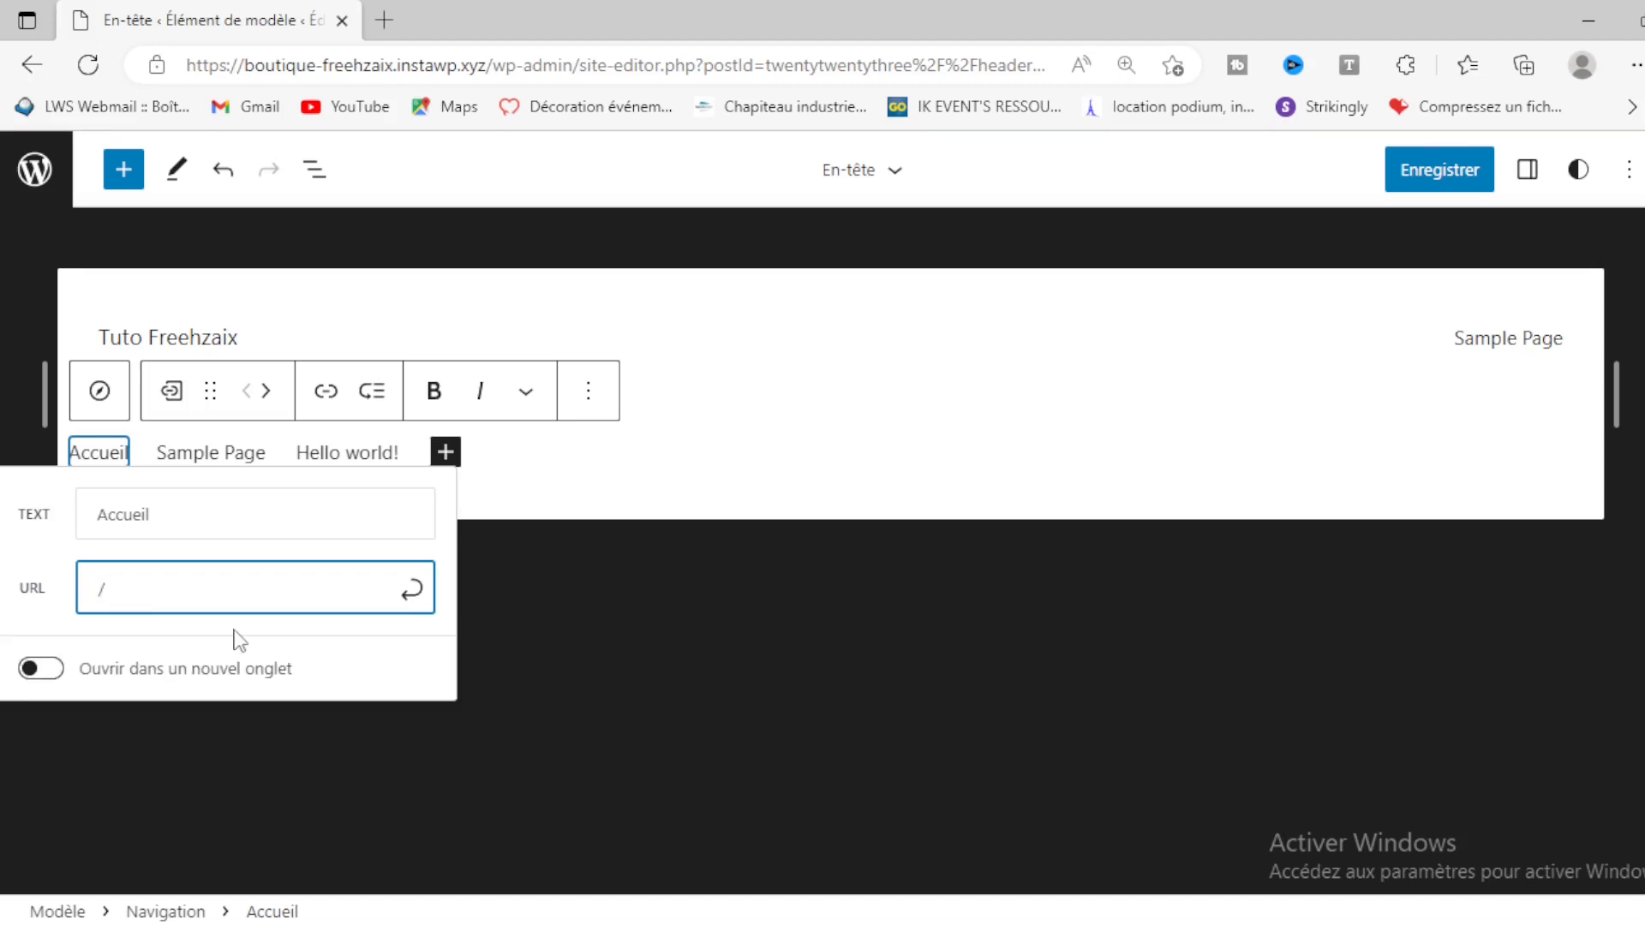
pyautogui.click(418, 589)
pyautogui.click(1467, 159)
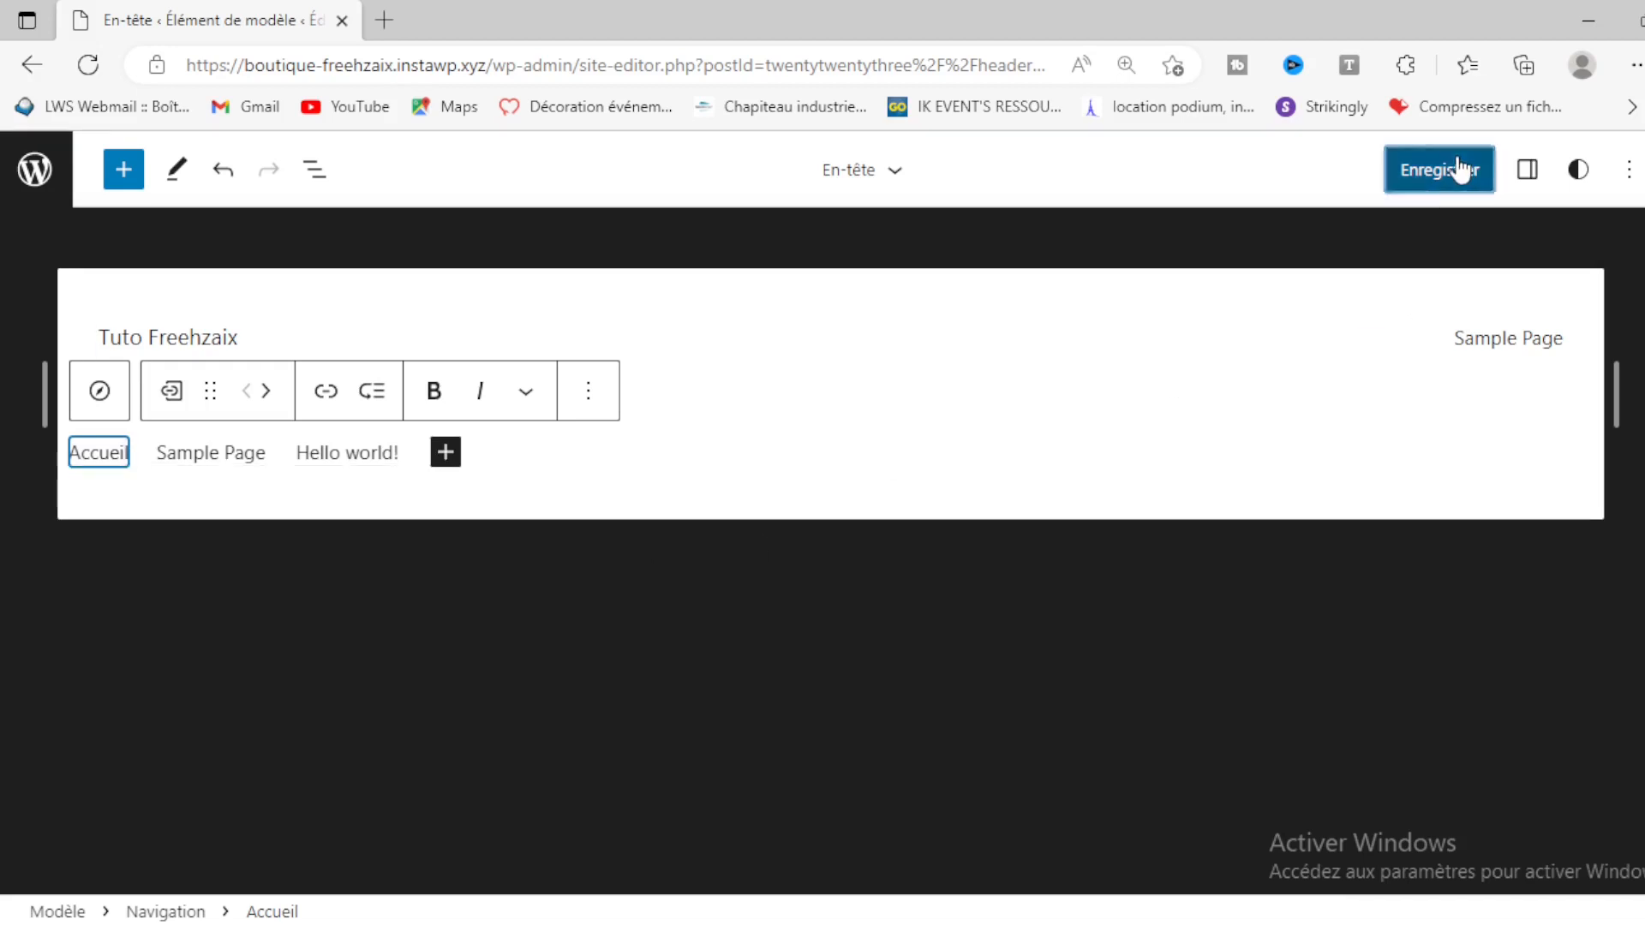
pyautogui.click(1405, 167)
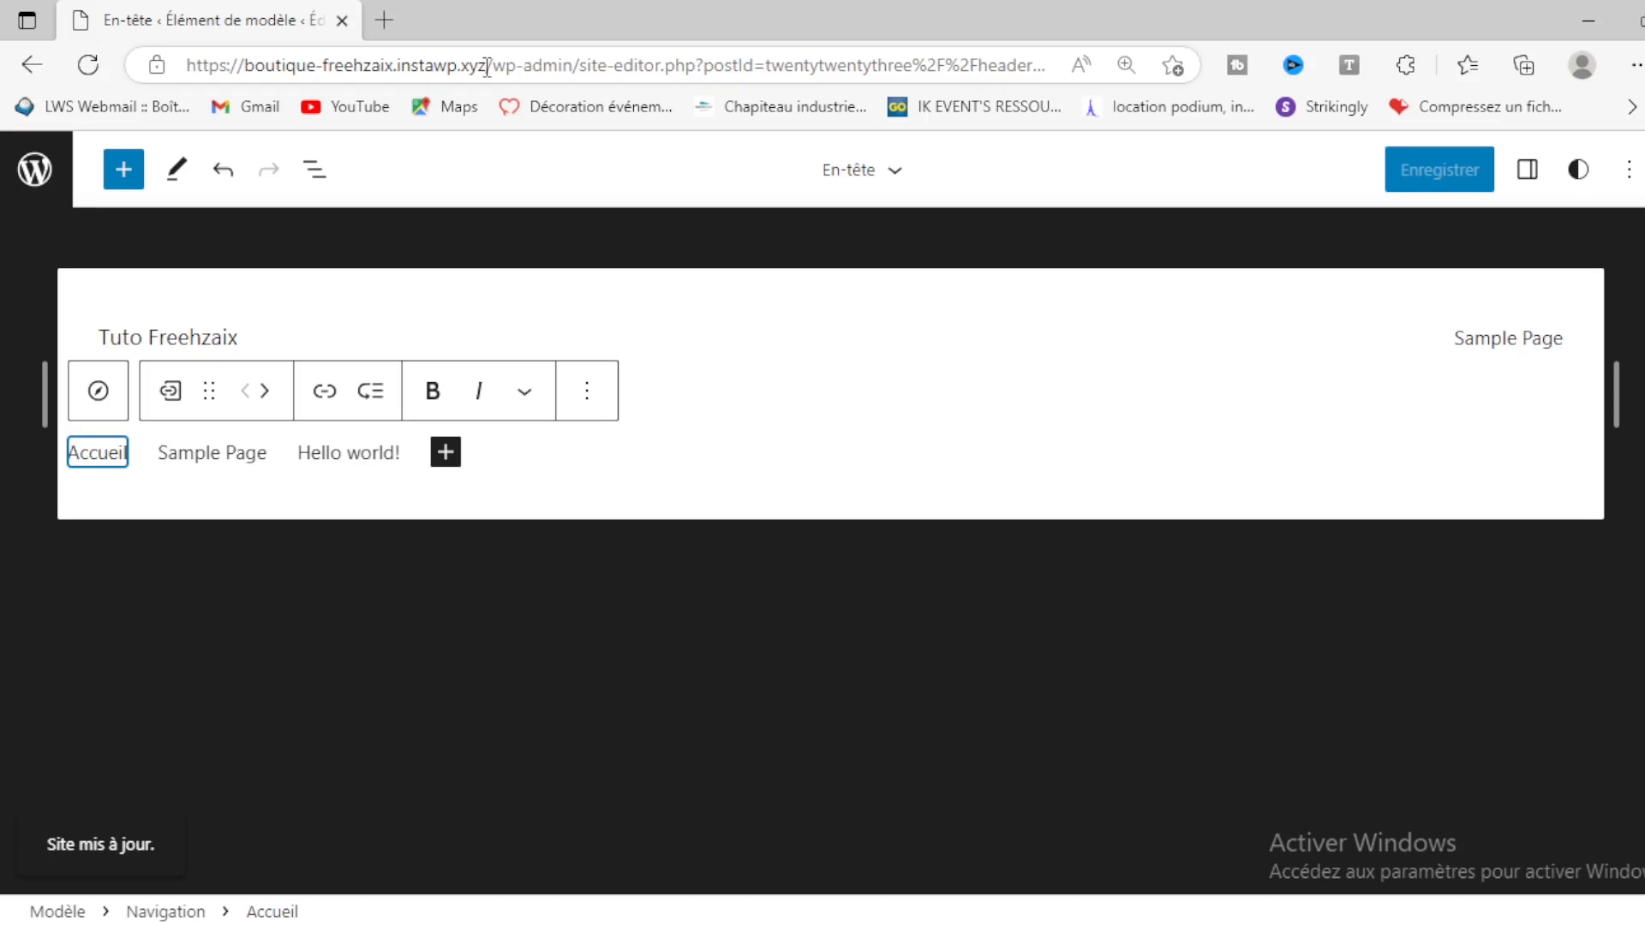
pyautogui.moveTo(485, 62); pyautogui.dragTo(182, 59)
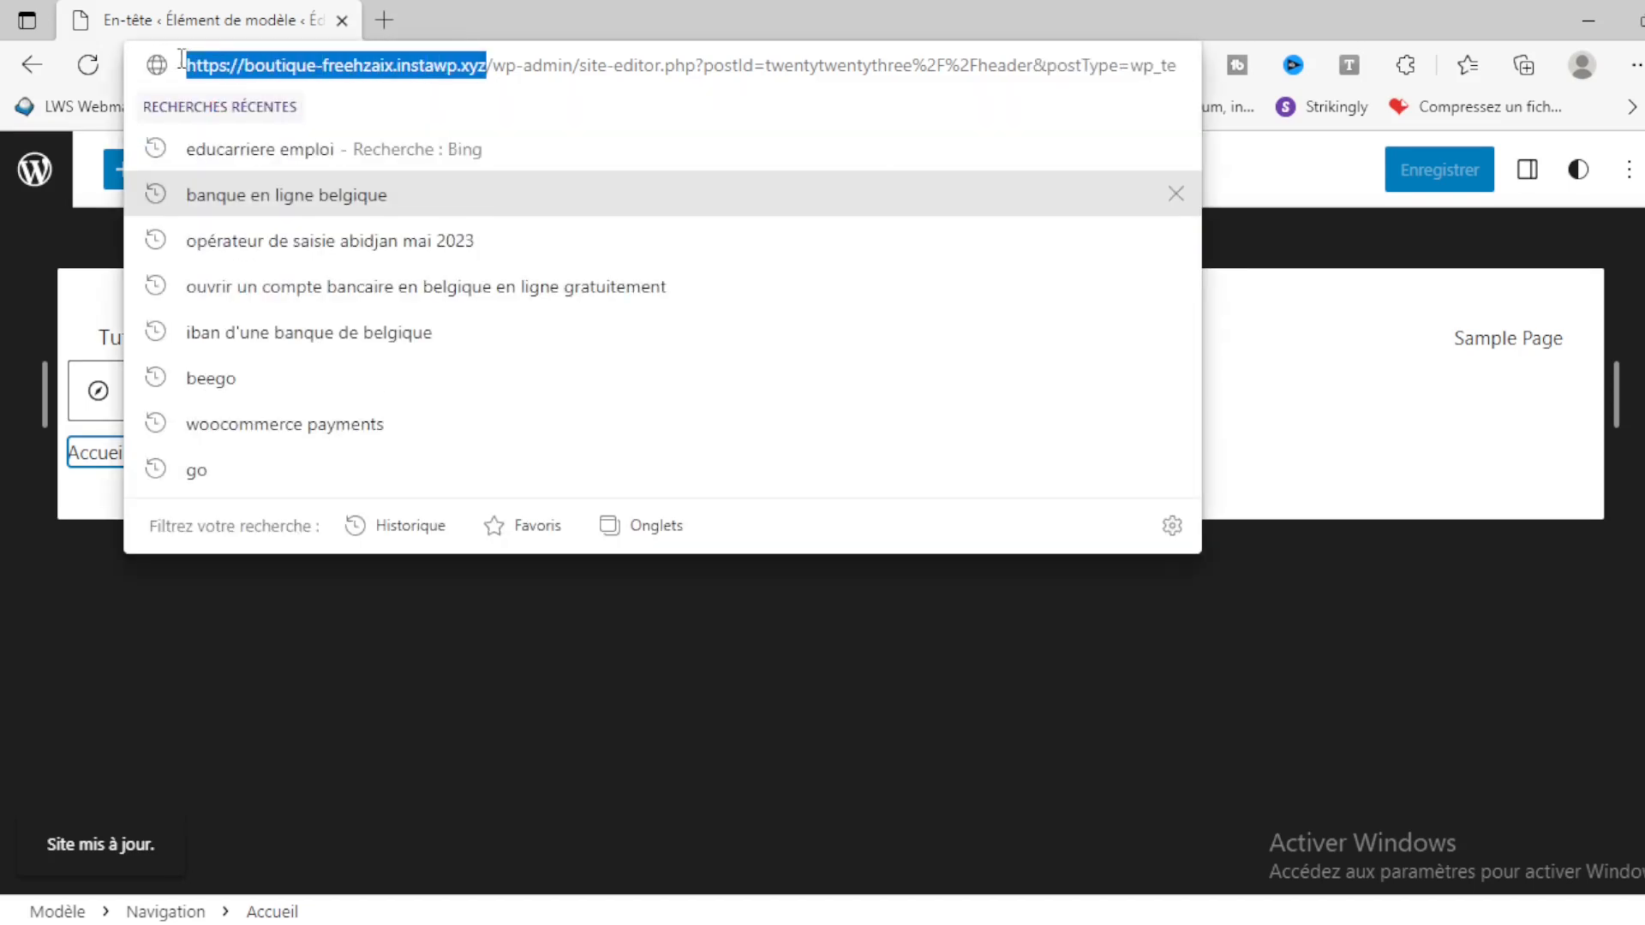
pyautogui.rightClick(276, 66)
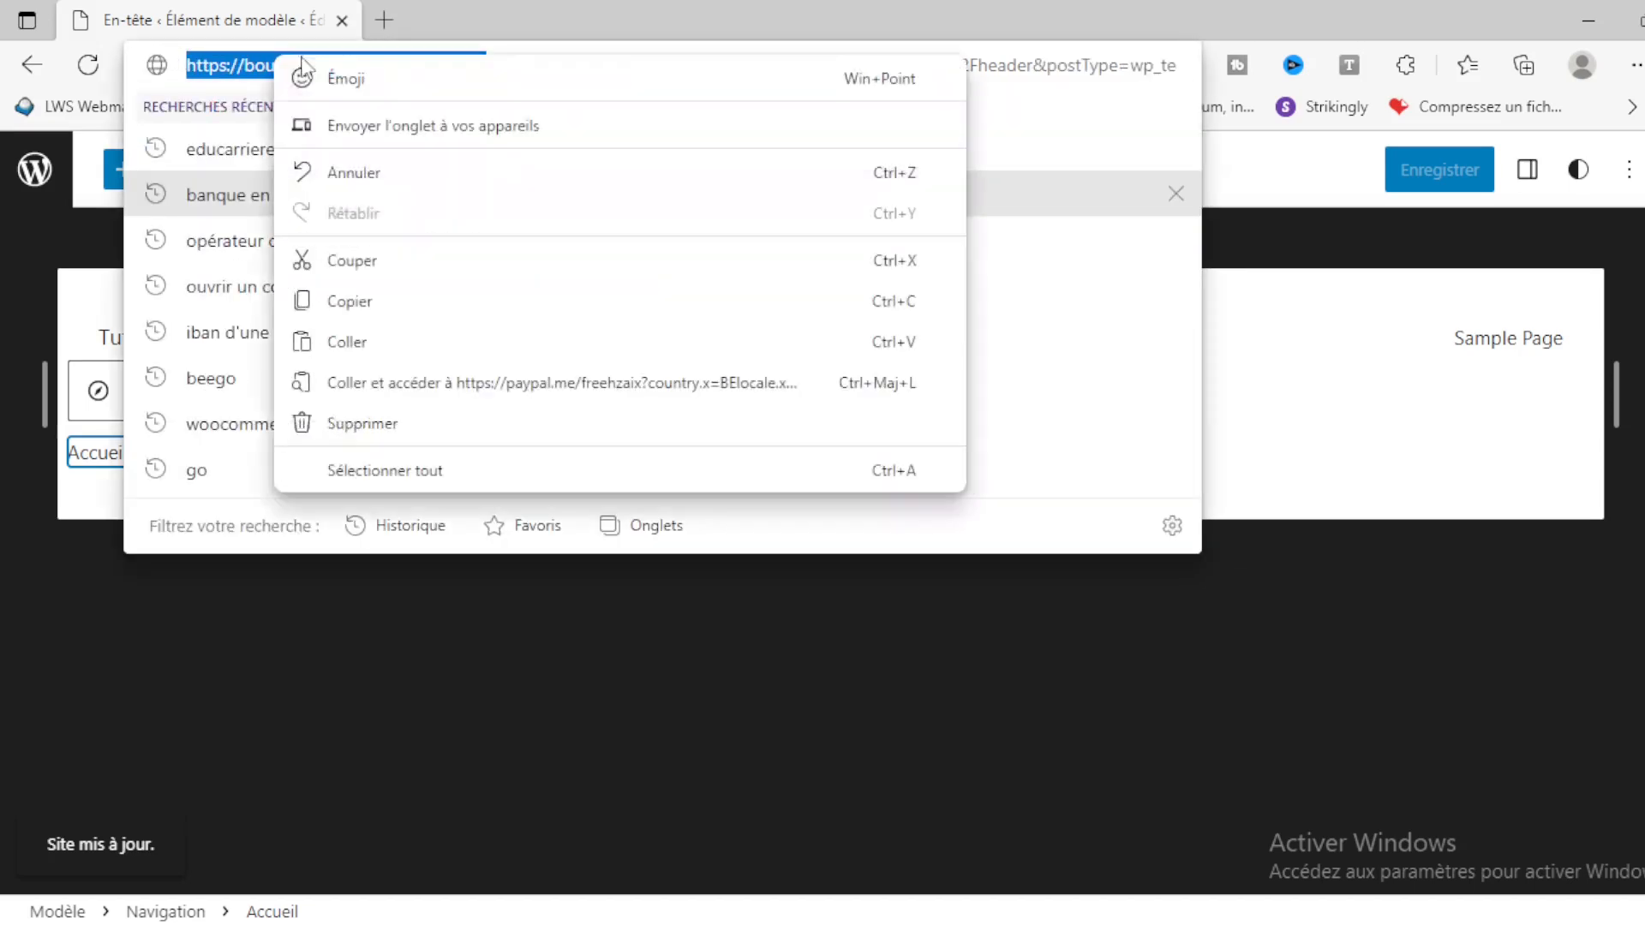
pyautogui.click(359, 304)
pyautogui.click(383, 19)
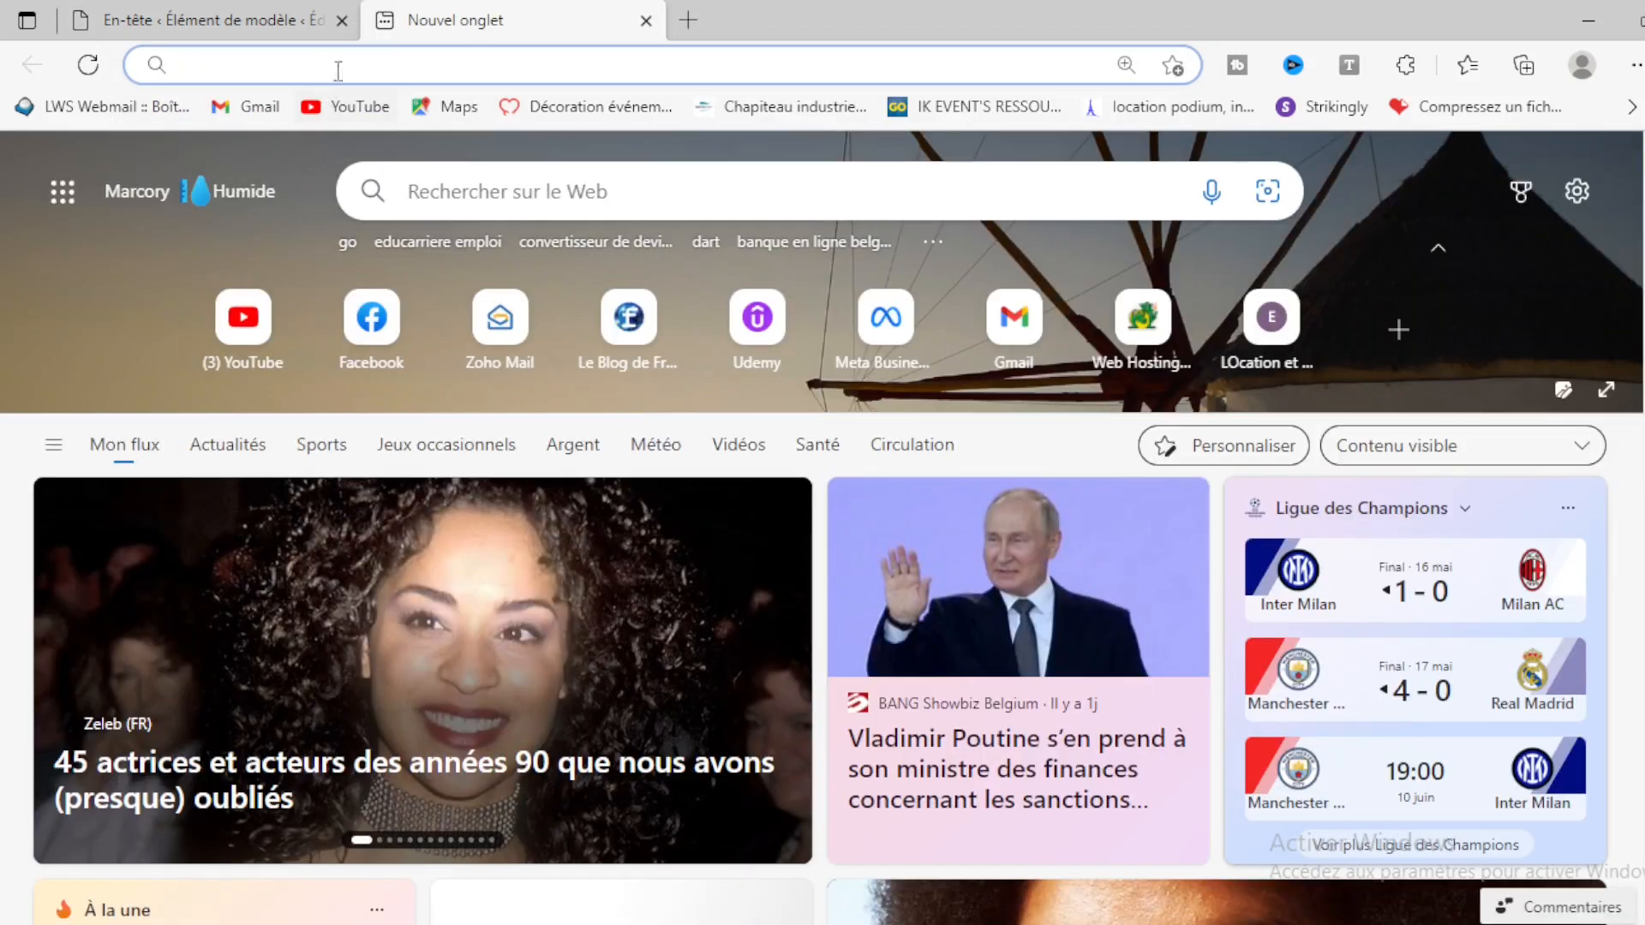
pyautogui.rightClick(360, 70)
pyautogui.click(435, 300)
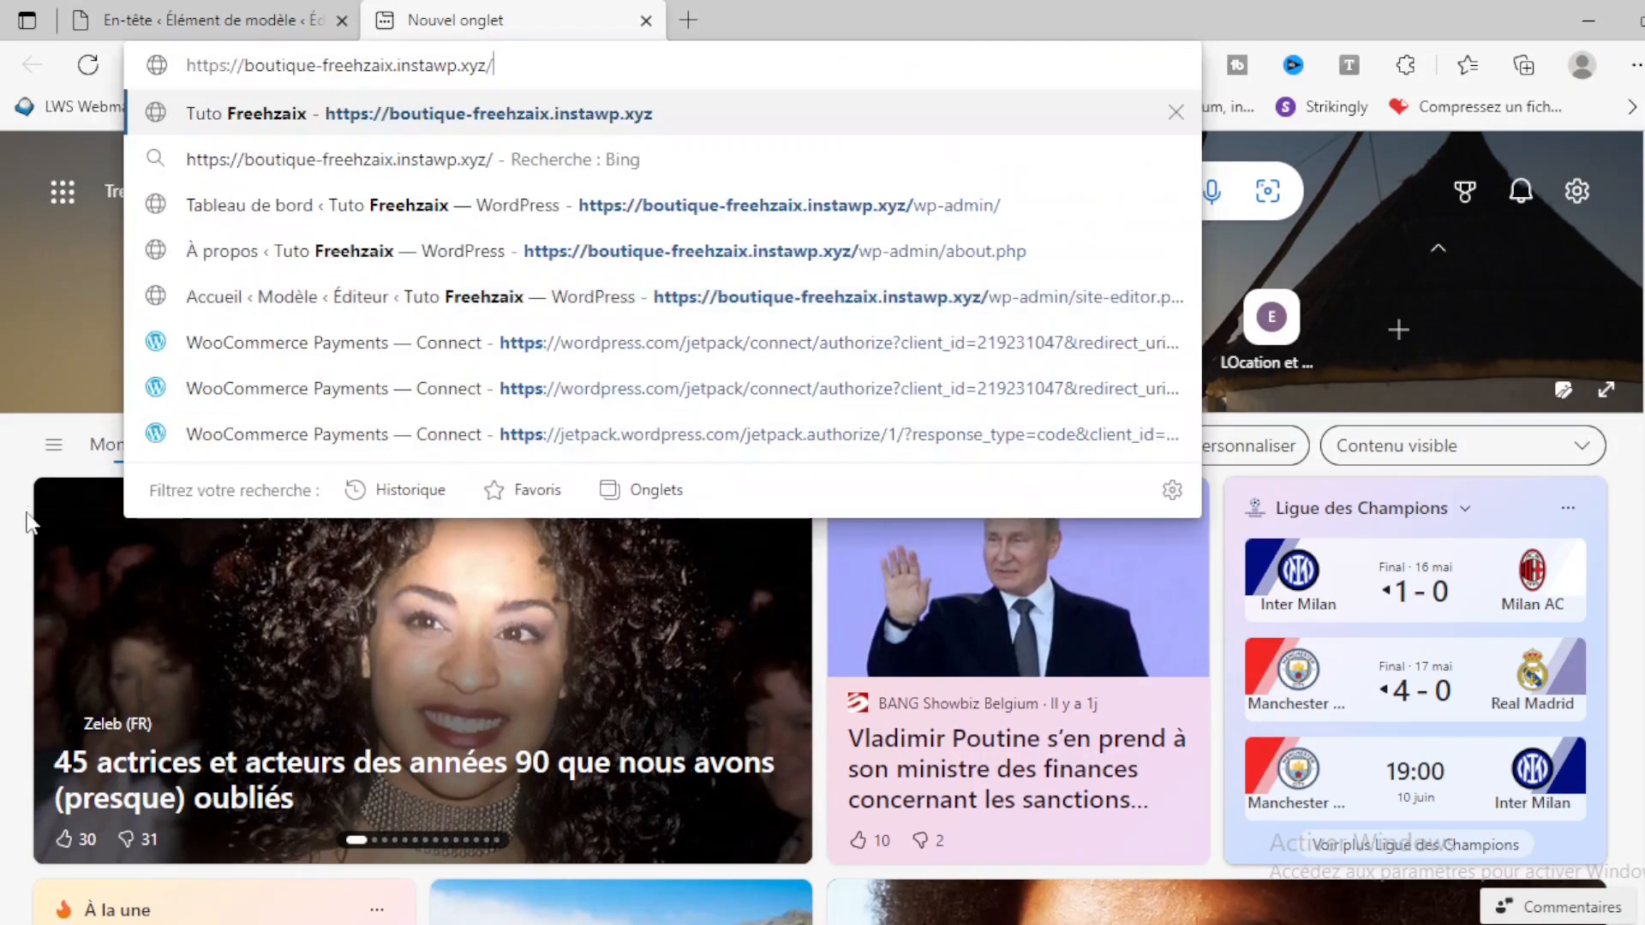
pyautogui.press('Return')
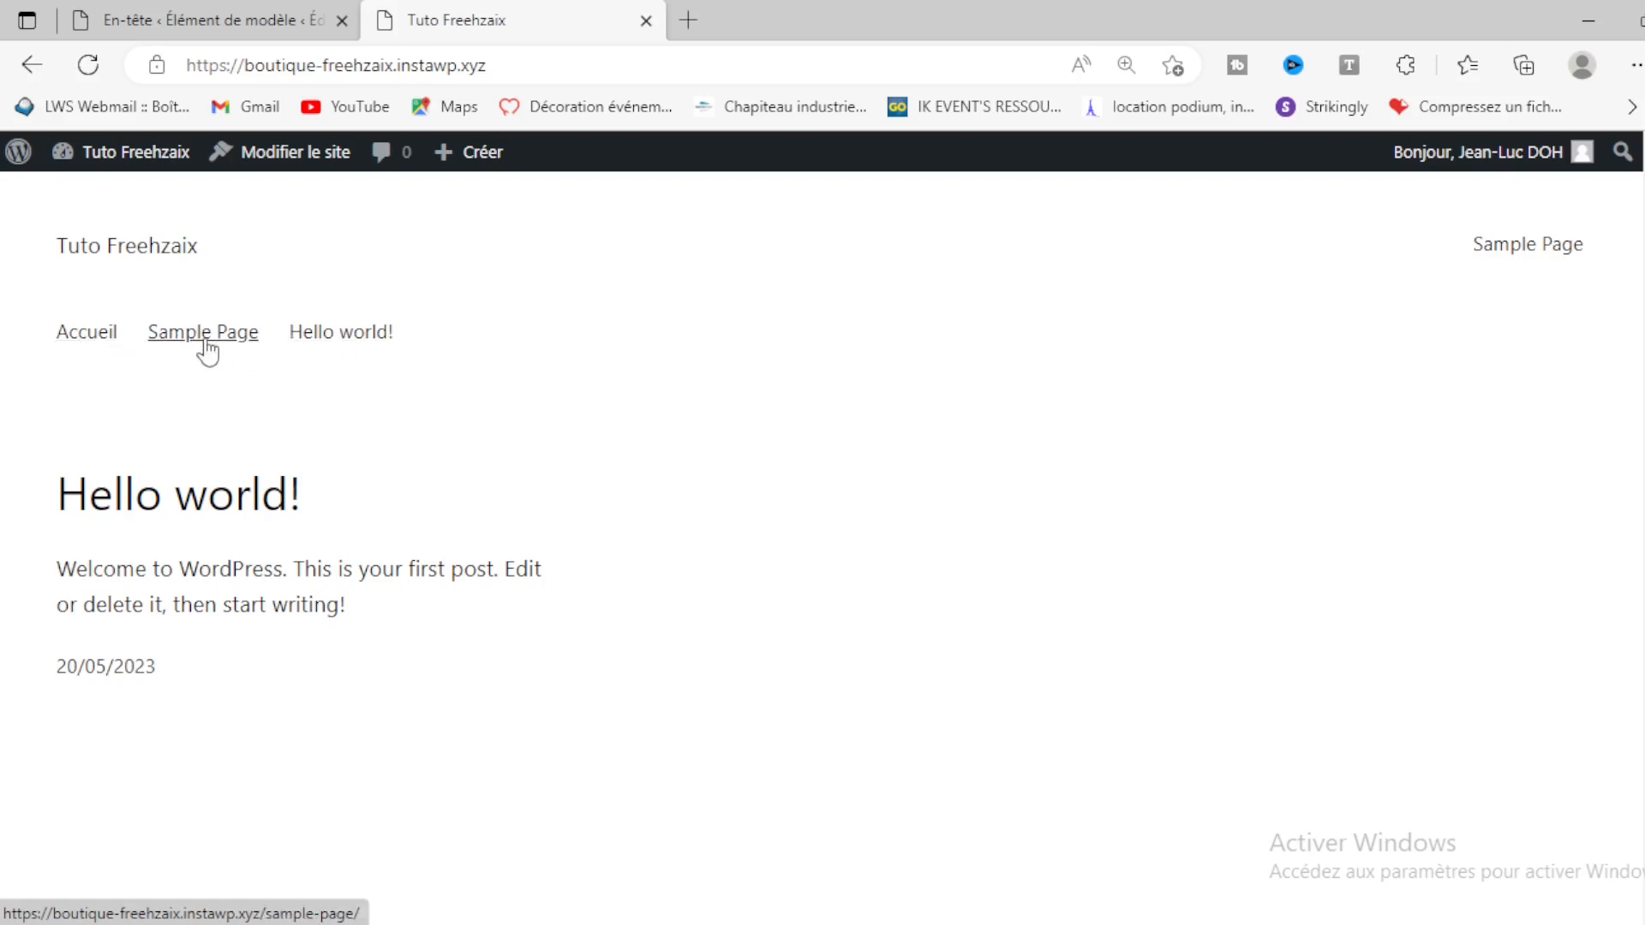
pyautogui.scroll(-5, 965, 393)
pyautogui.scroll(5, 991, 426)
# Step: Back in the site editor, remove the upper Navigation block beside the site title and save the En-tête template part
pyautogui.click(225, 17)
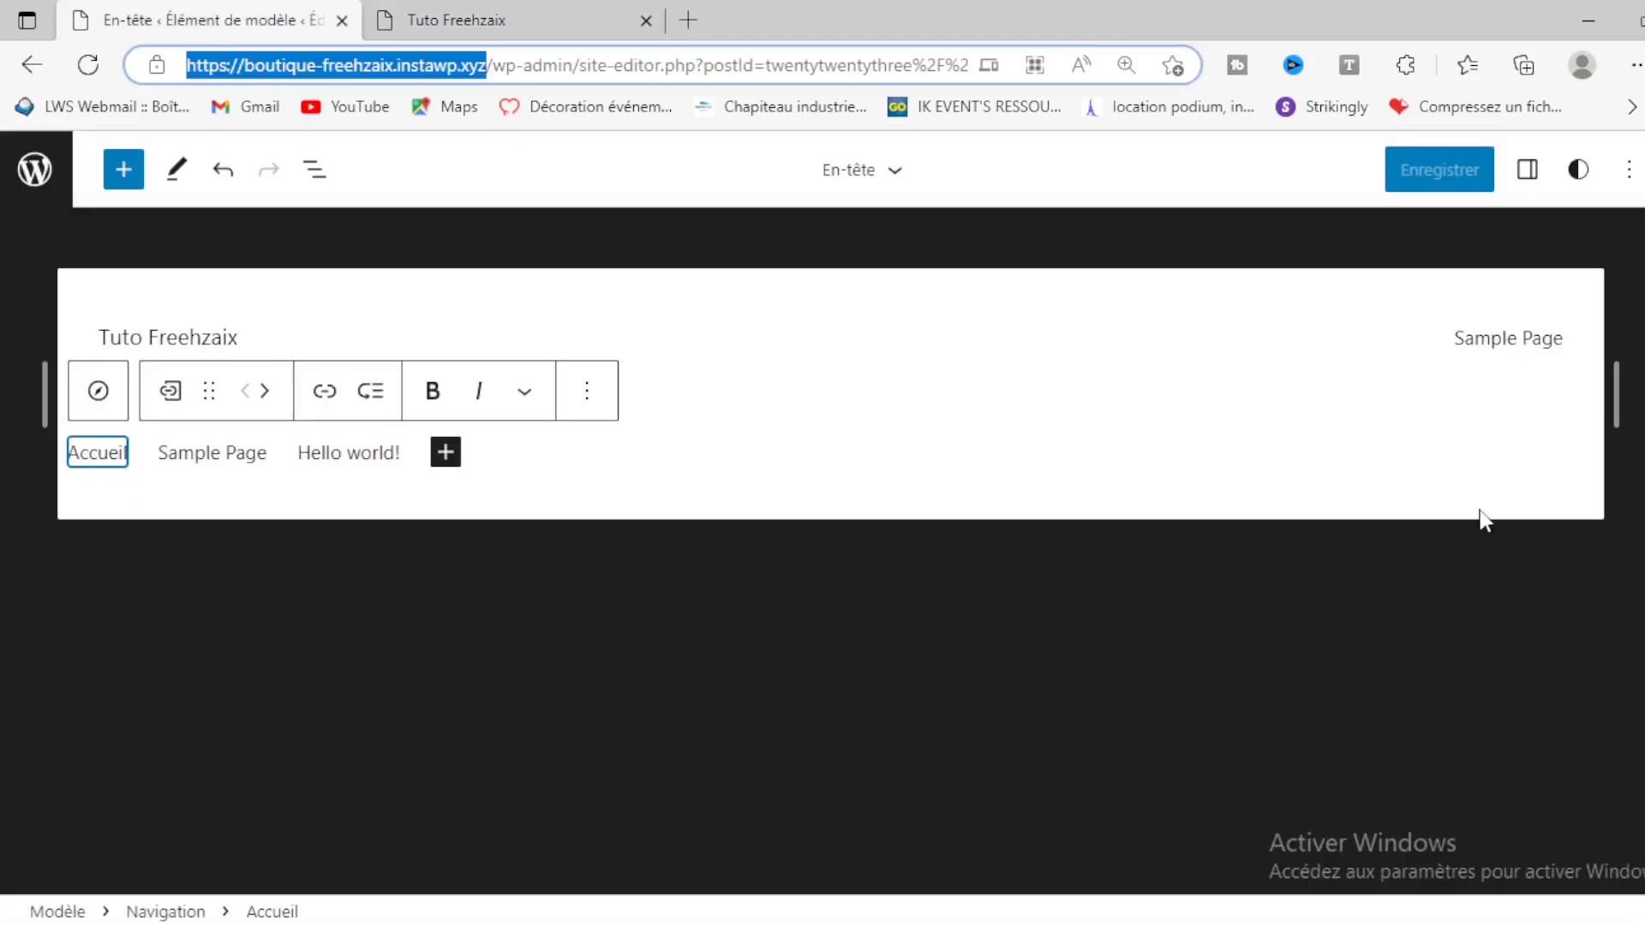
pyautogui.click(1500, 342)
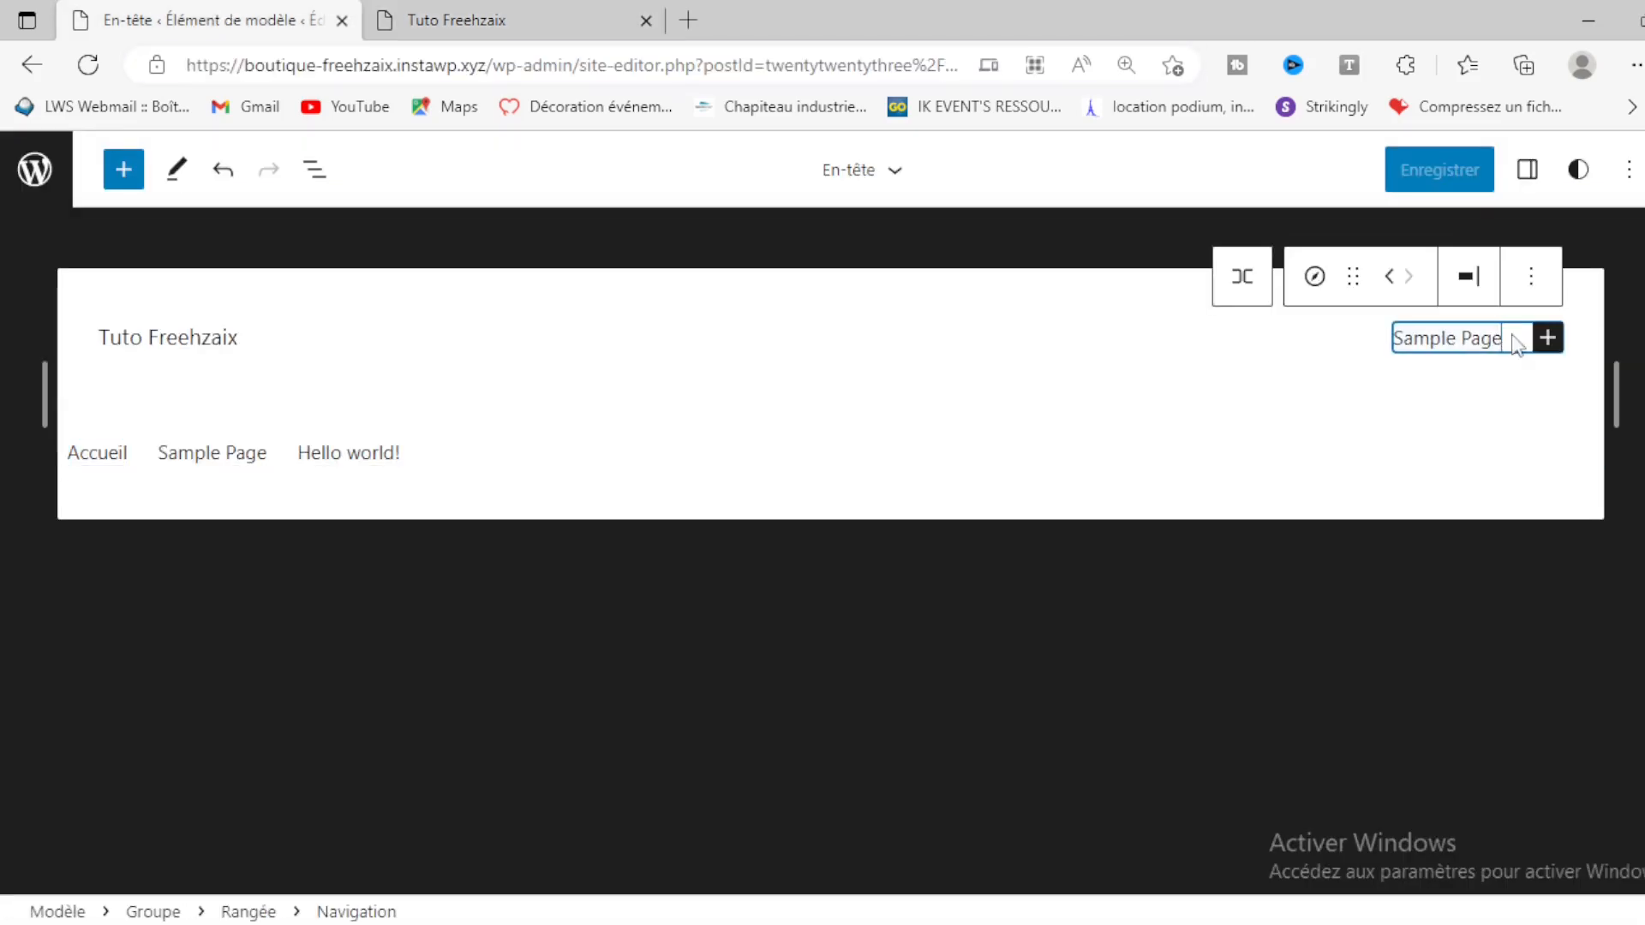
pyautogui.click(1531, 276)
pyautogui.scroll(-2, 1397, 822)
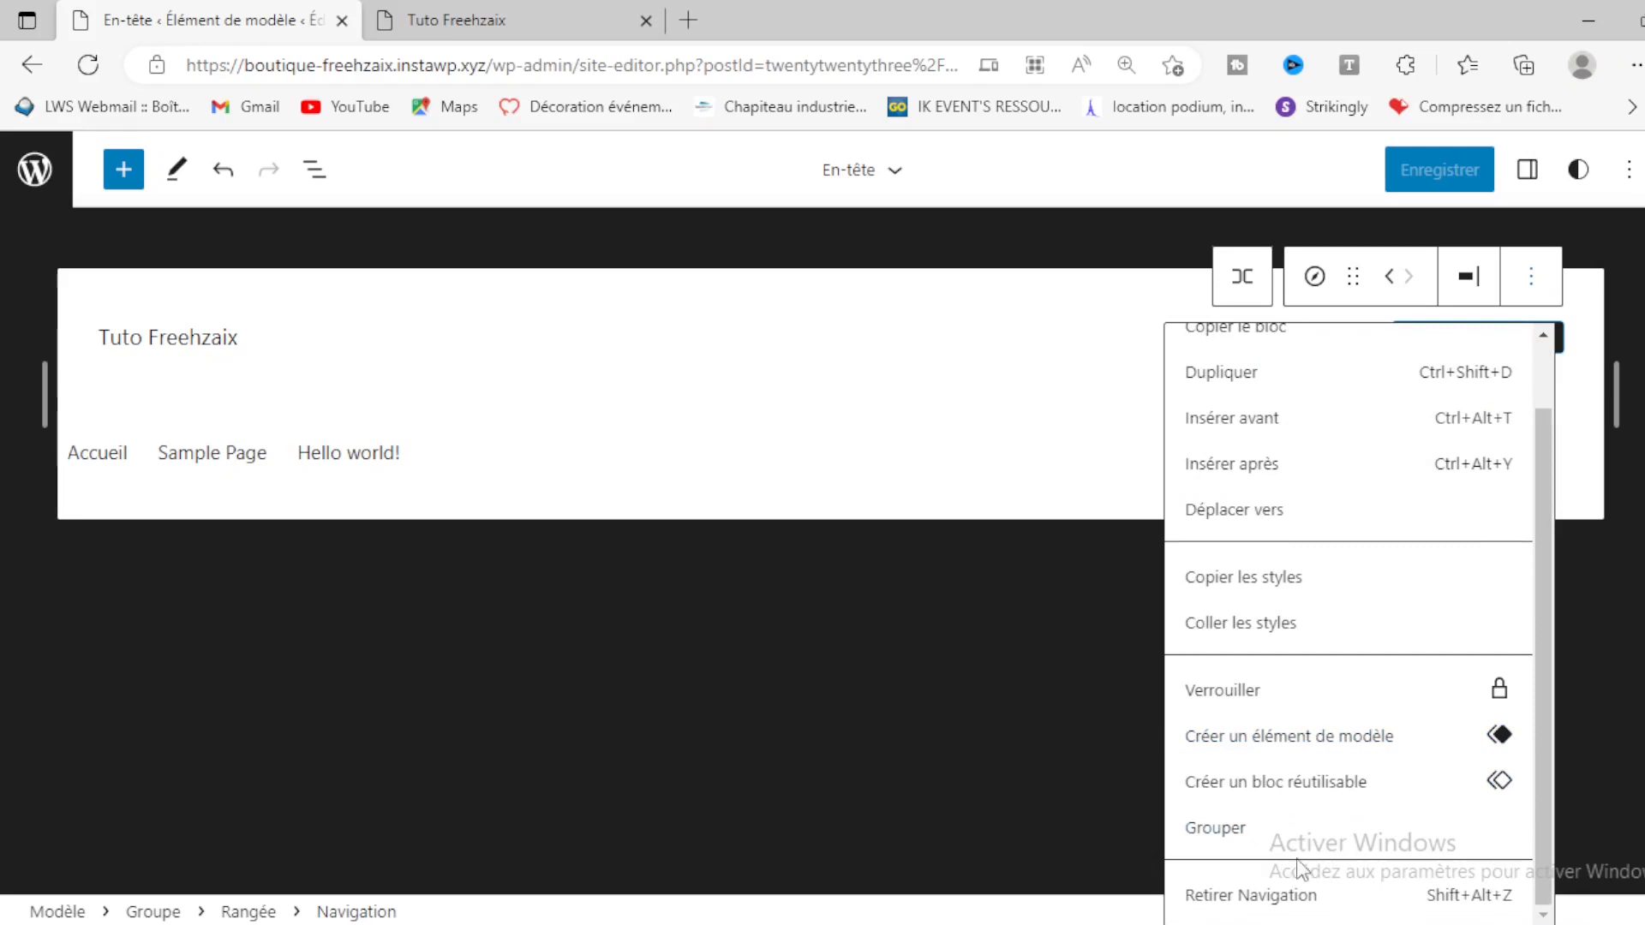
pyautogui.click(1238, 895)
pyautogui.click(1443, 172)
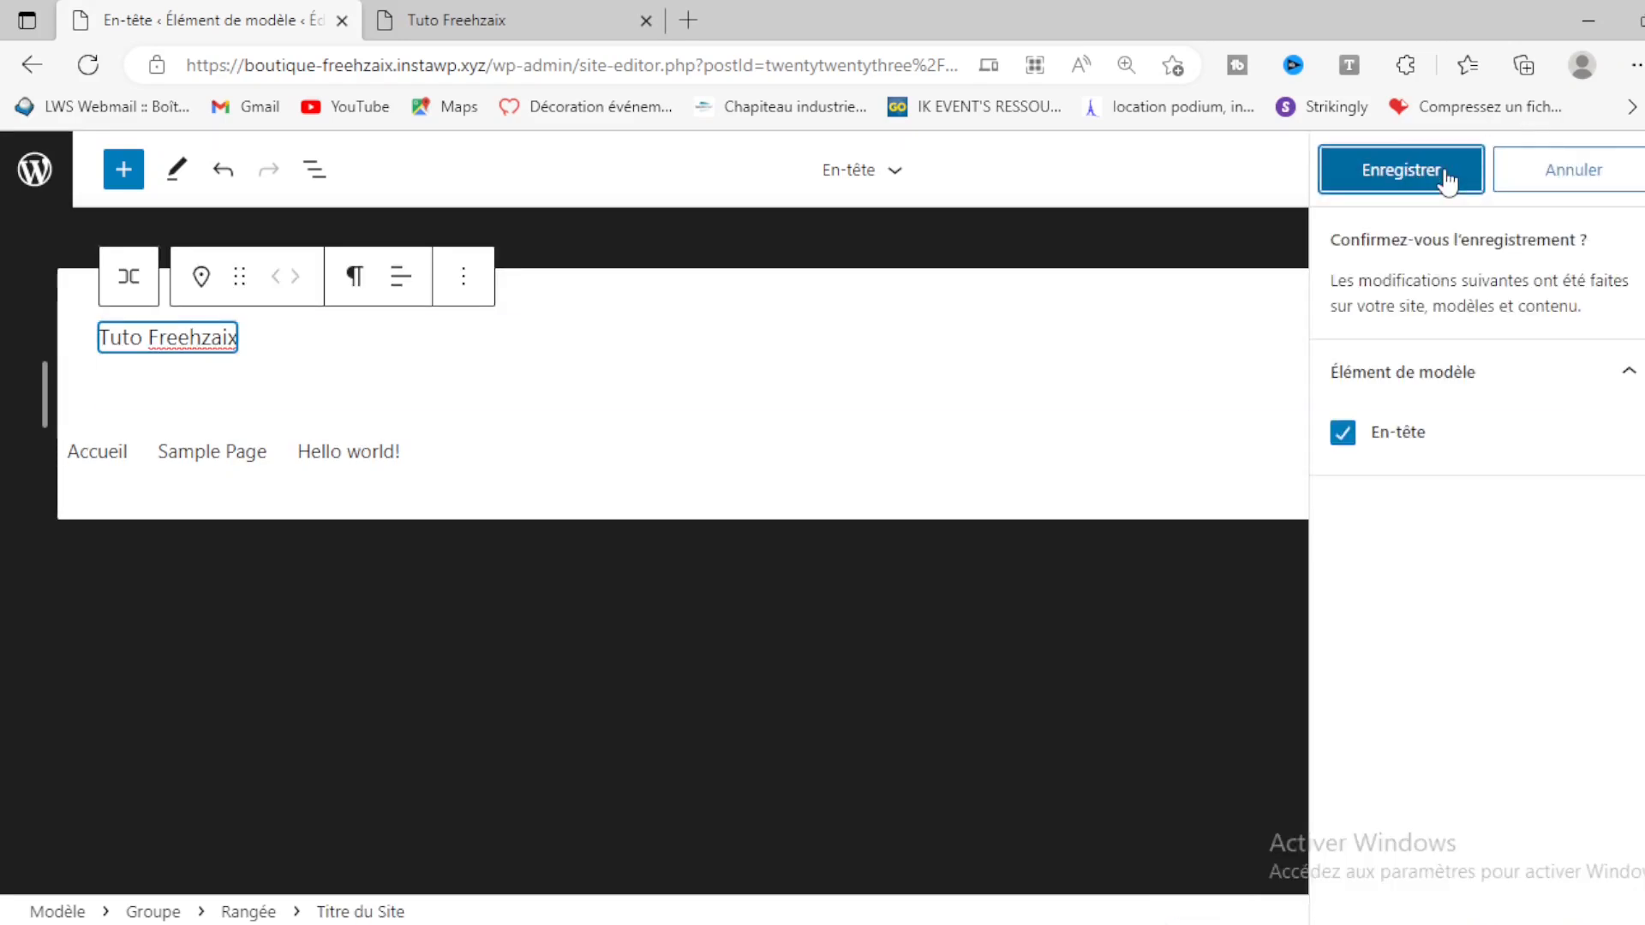
pyautogui.click(1444, 173)
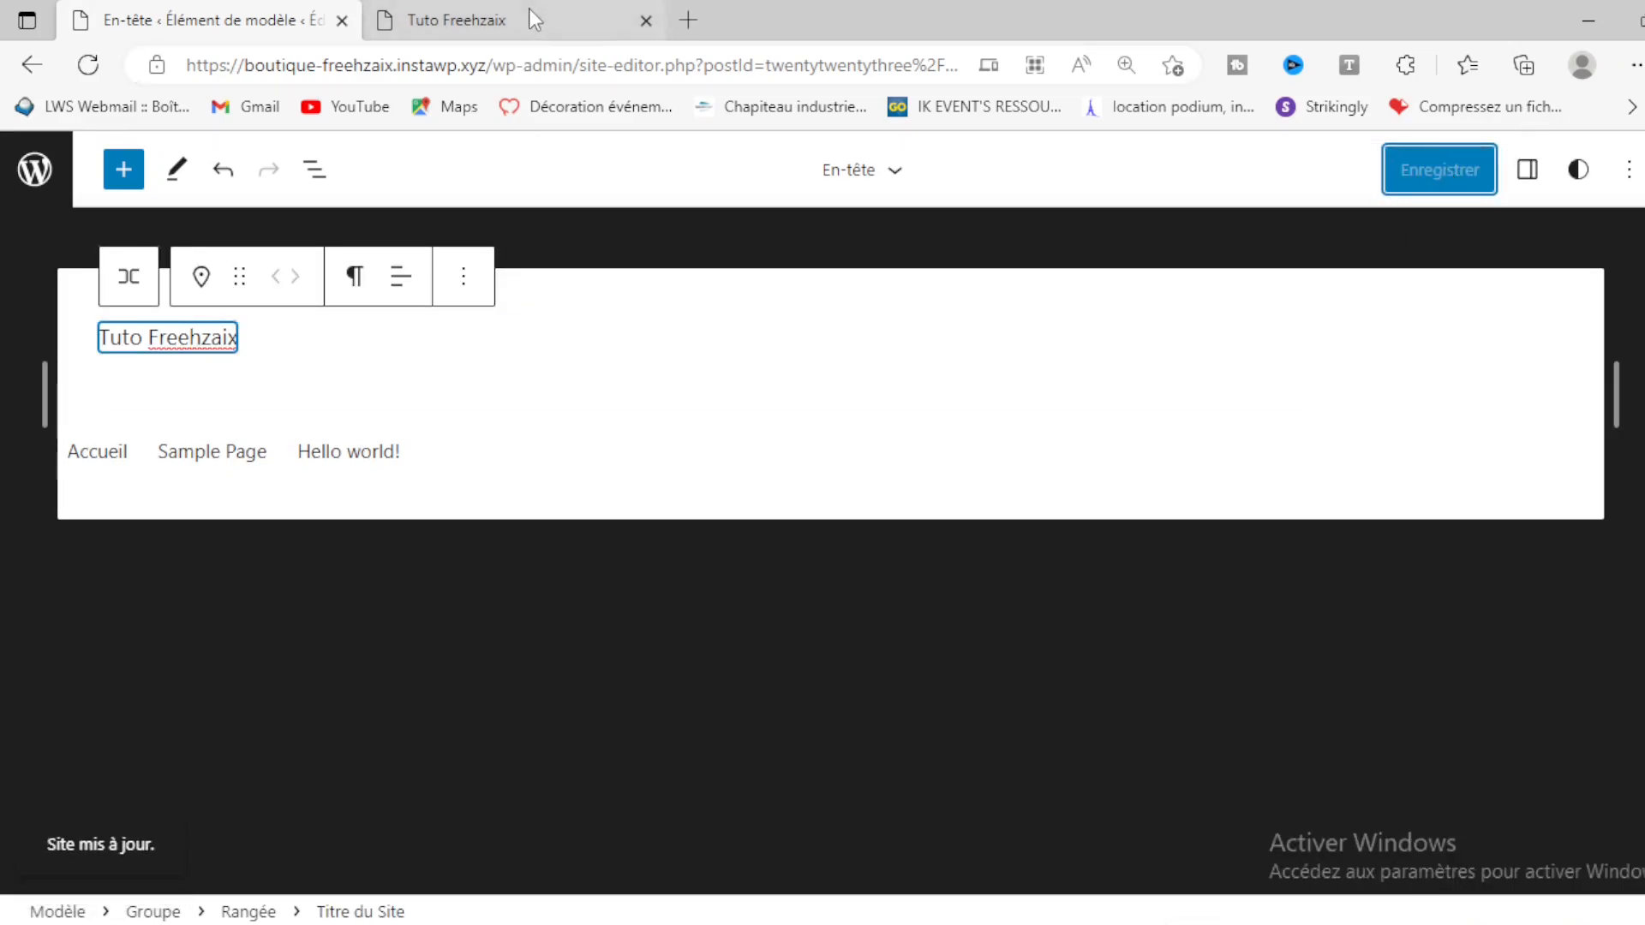
# Step: Reload the site's front page to check the header, and return to the site editor
pyautogui.click(528, 10)
pyautogui.click(88, 65)
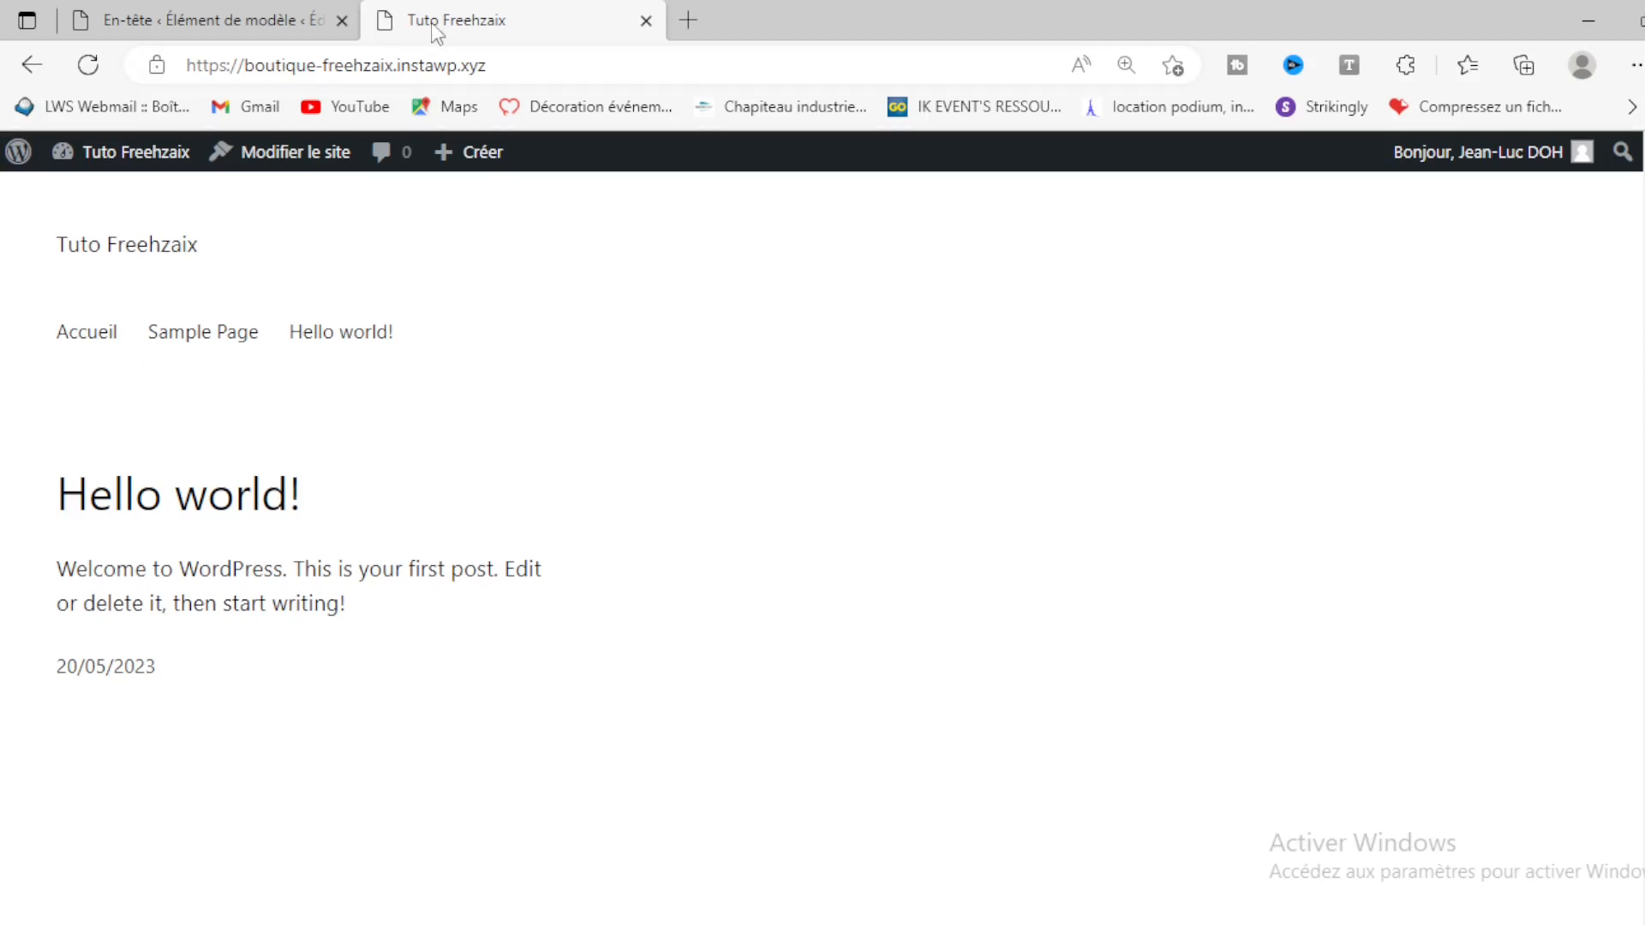
pyautogui.click(206, 21)
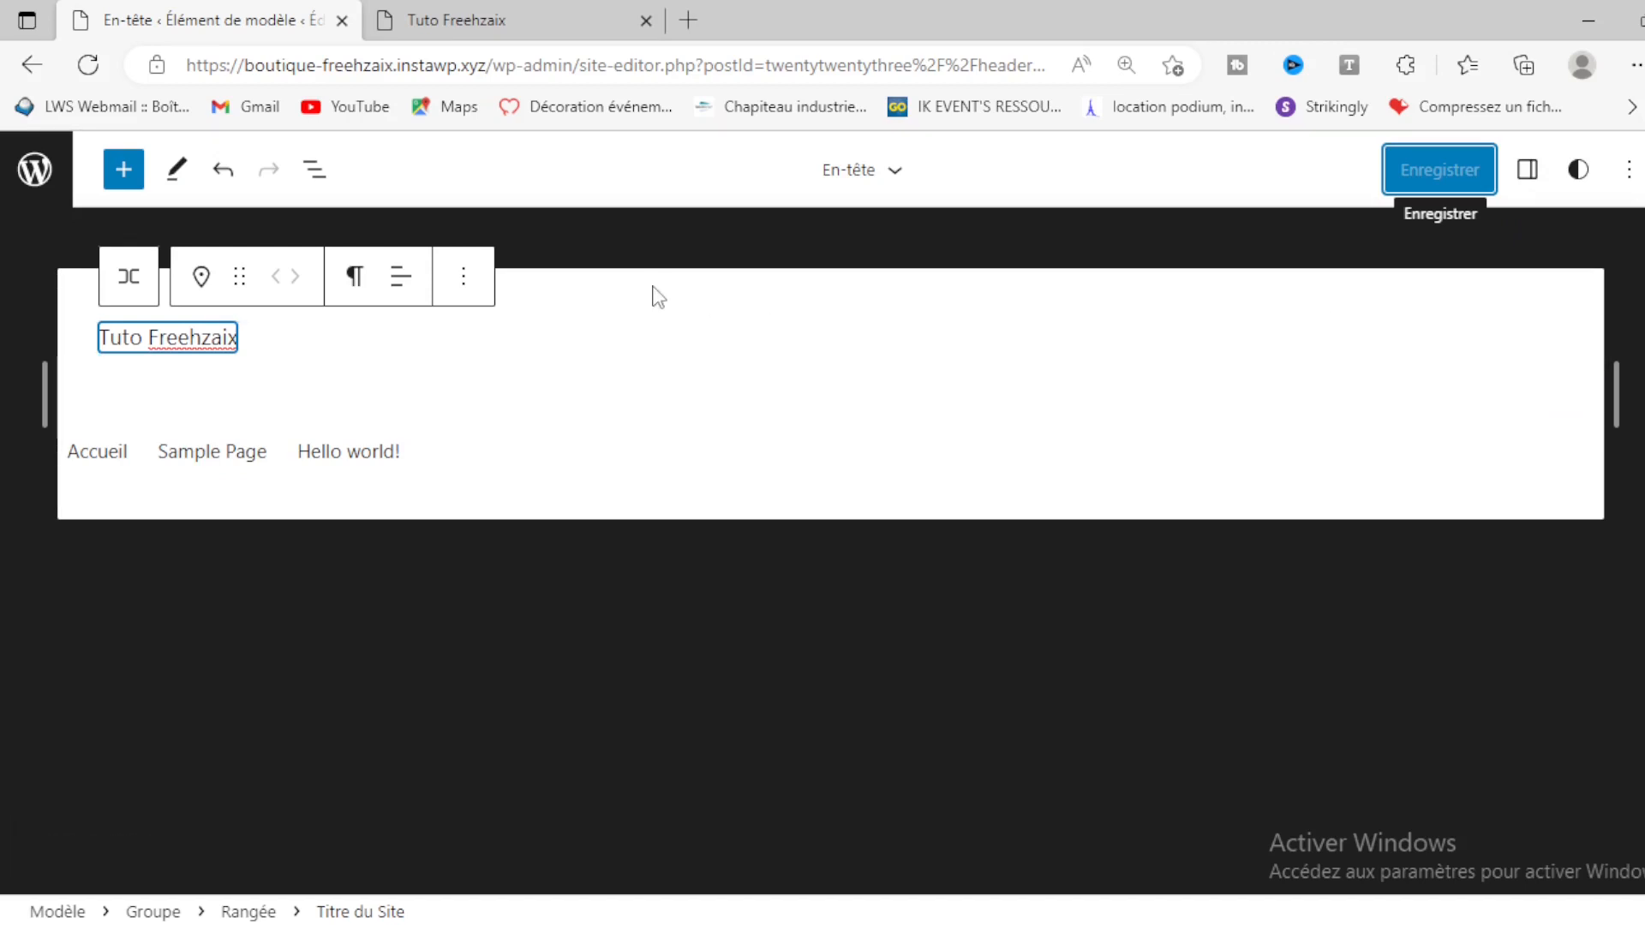
# Step: Set the site-wide background colour to solid Bleu cyan vif (0693E3) in the global styles
pyautogui.click(810, 307)
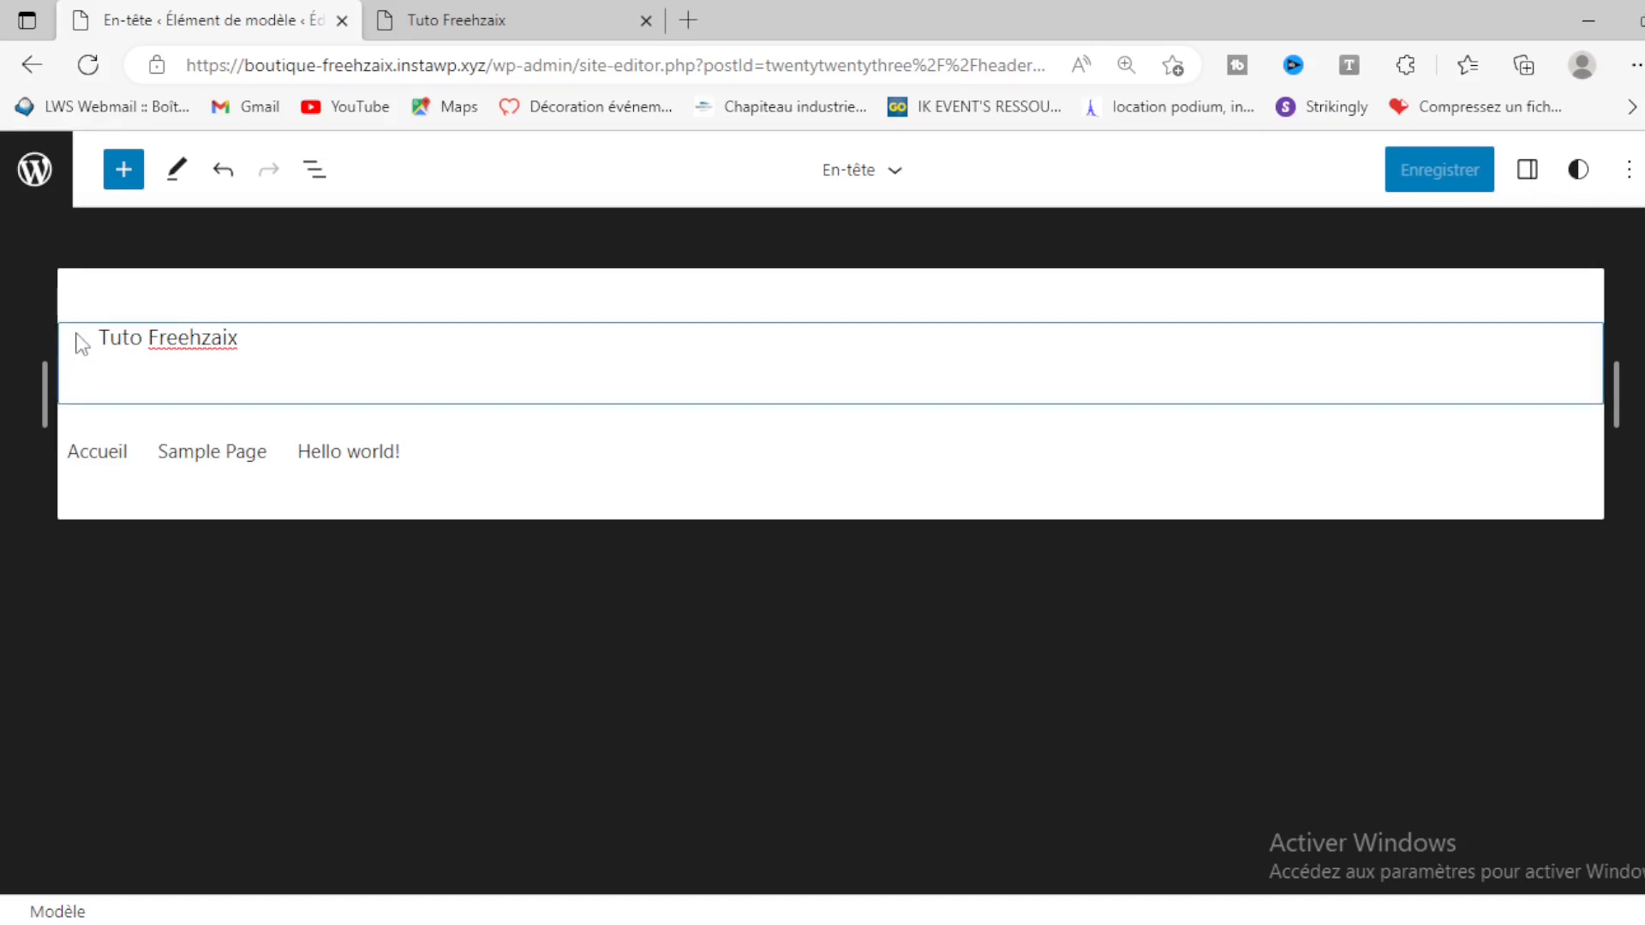
pyautogui.click(82, 298)
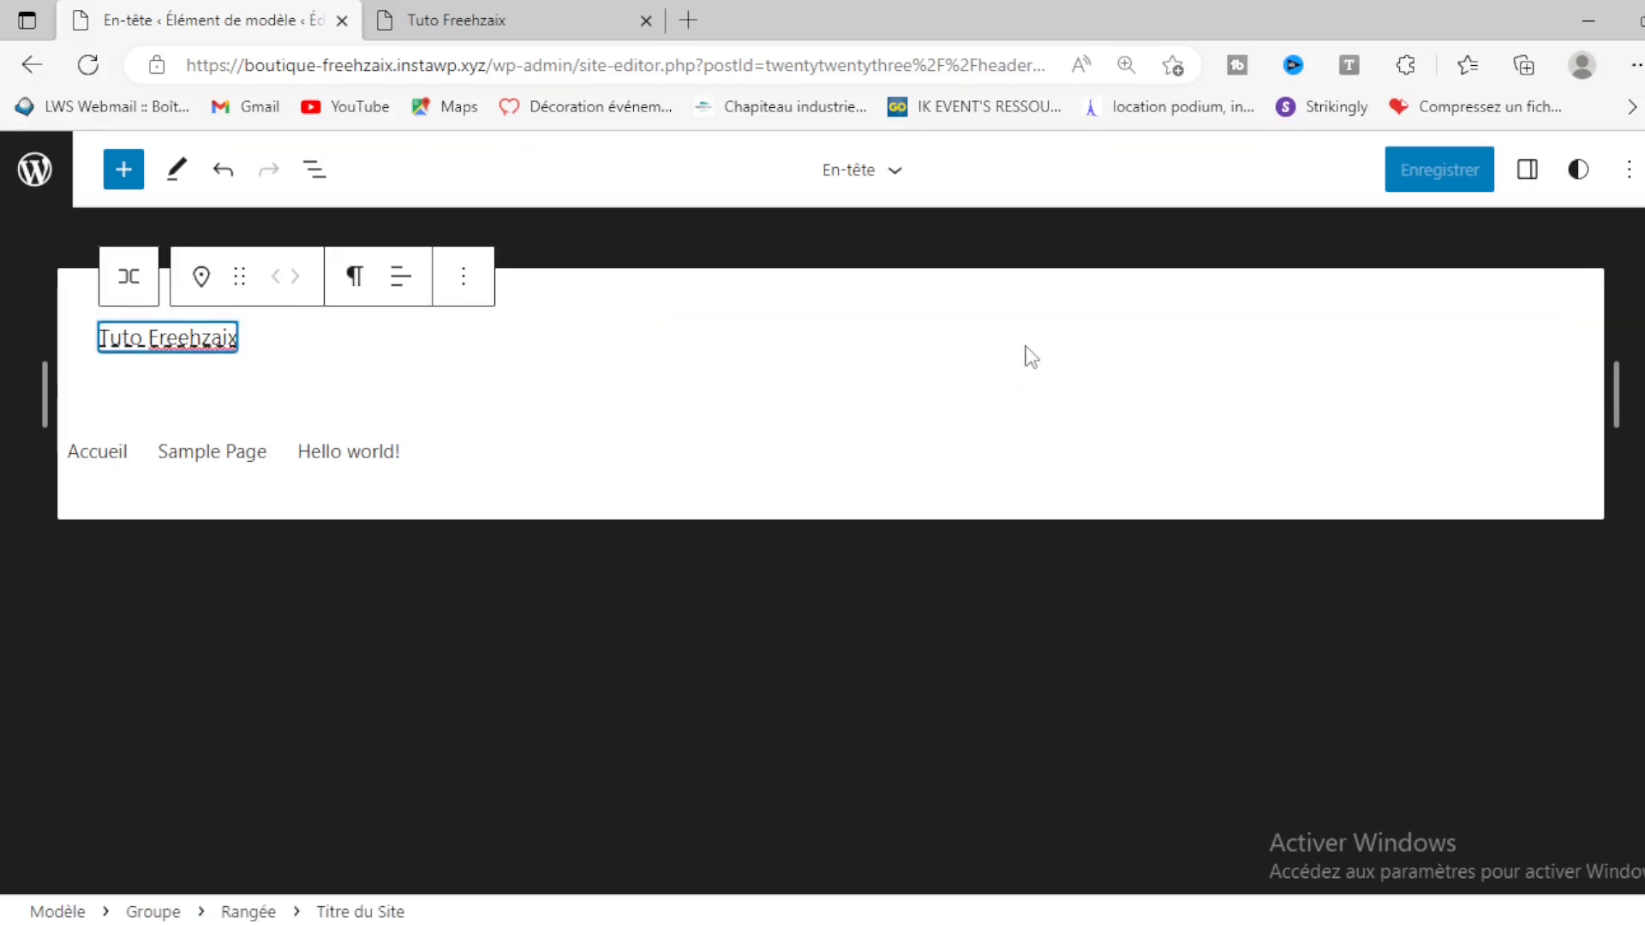
pyautogui.click(1576, 171)
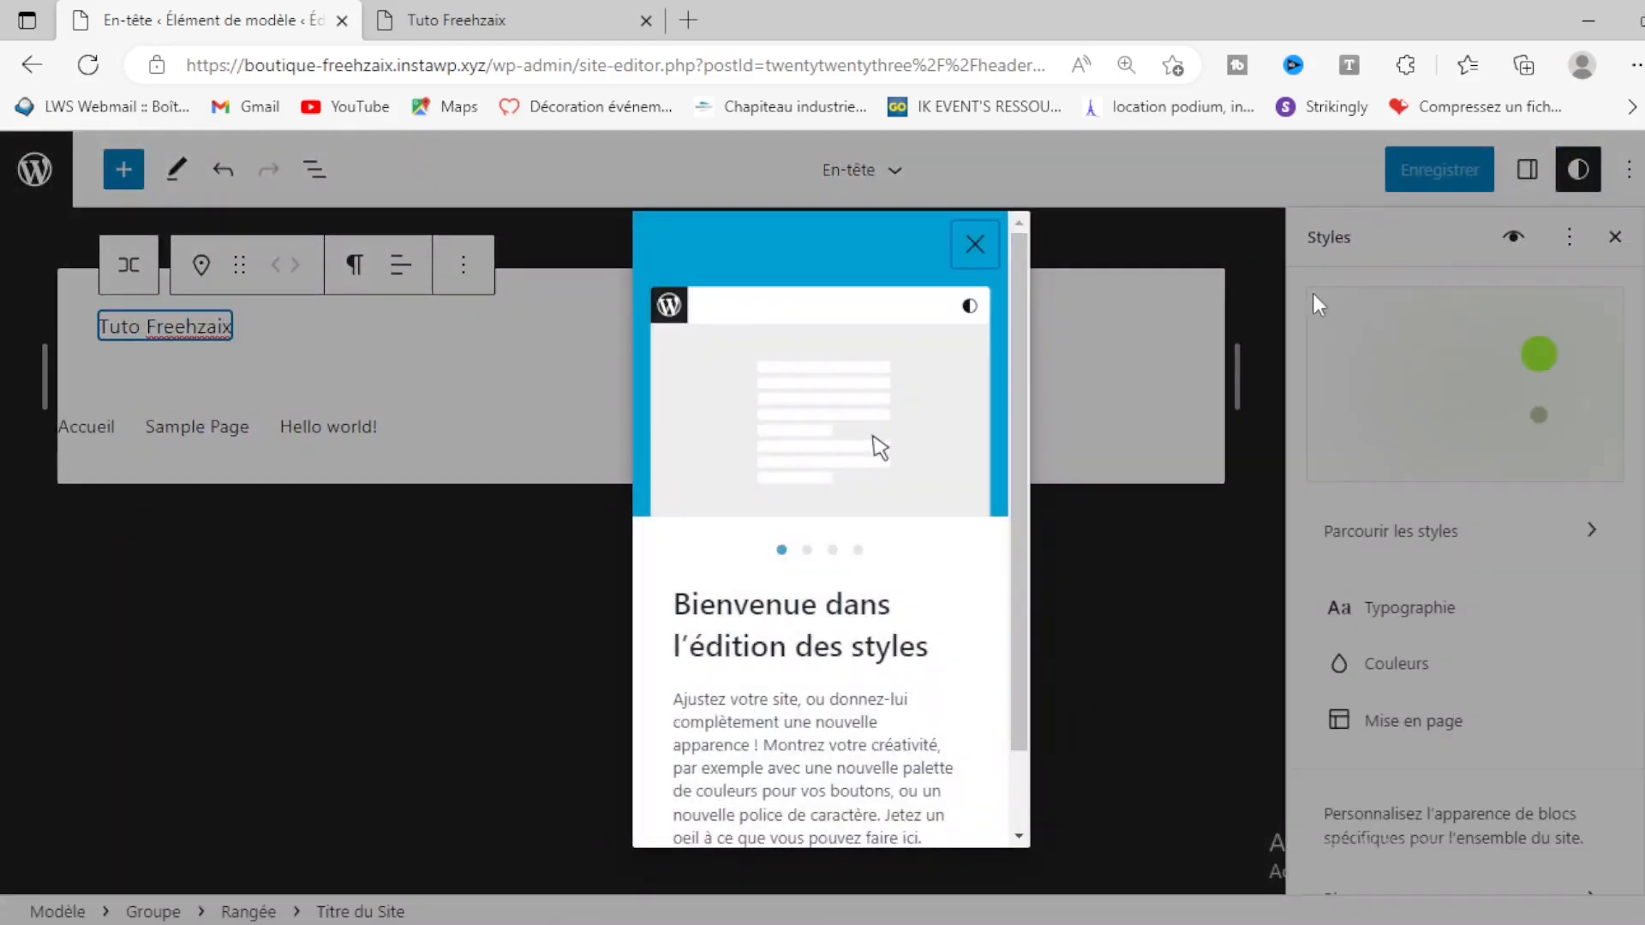
pyautogui.click(974, 247)
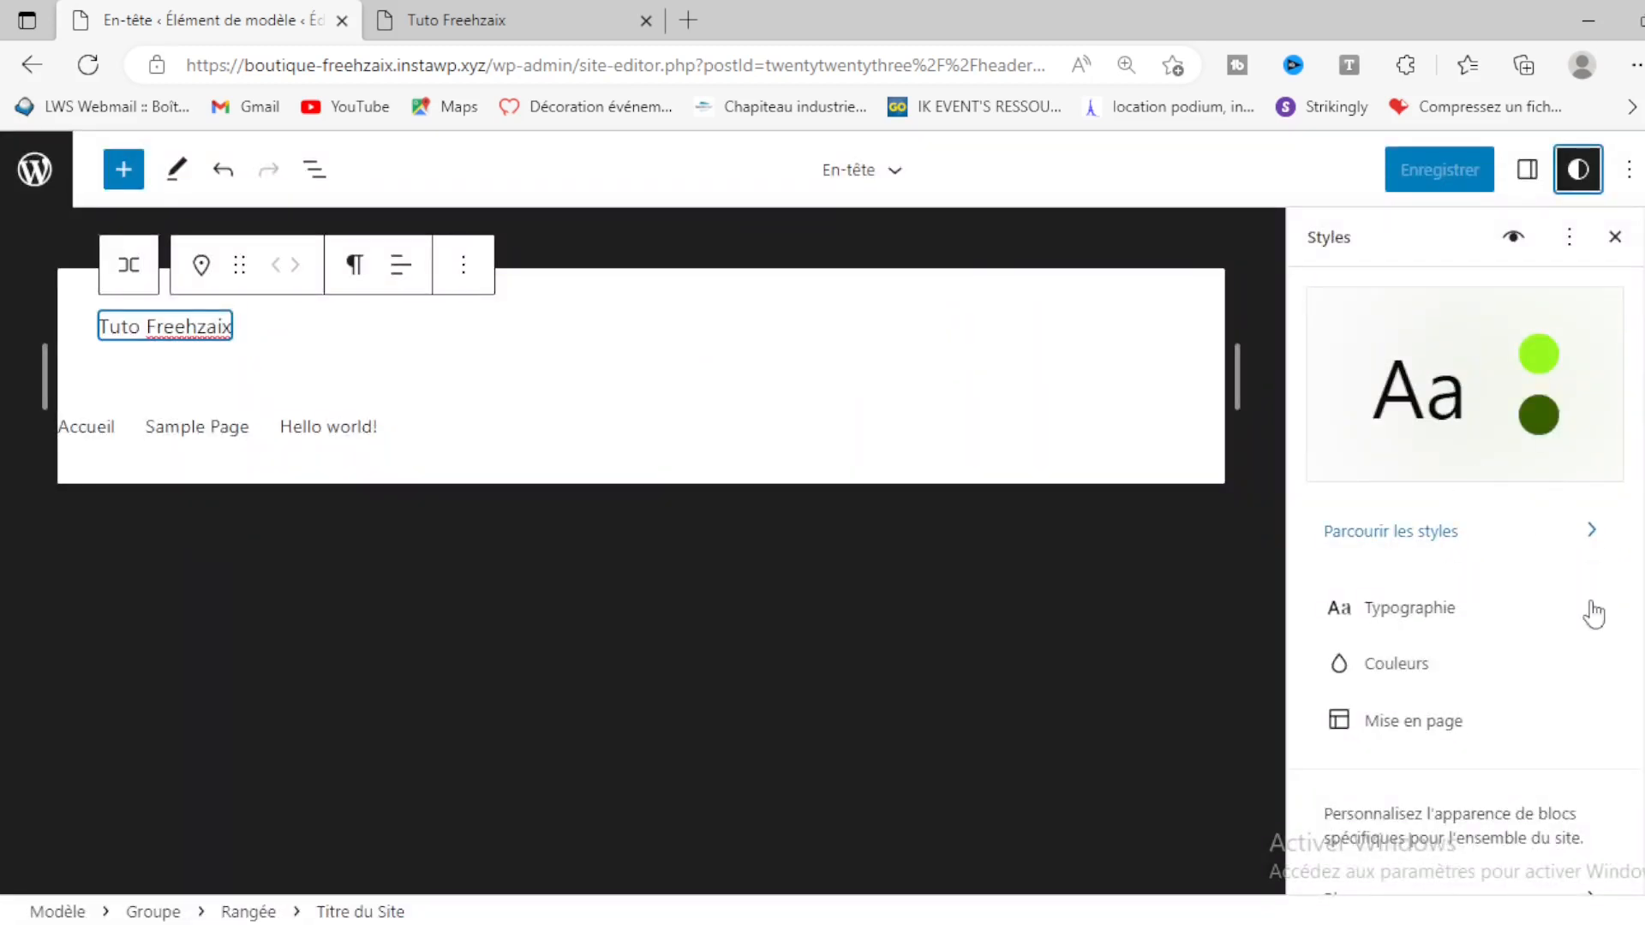
pyautogui.scroll(-1, 1513, 682)
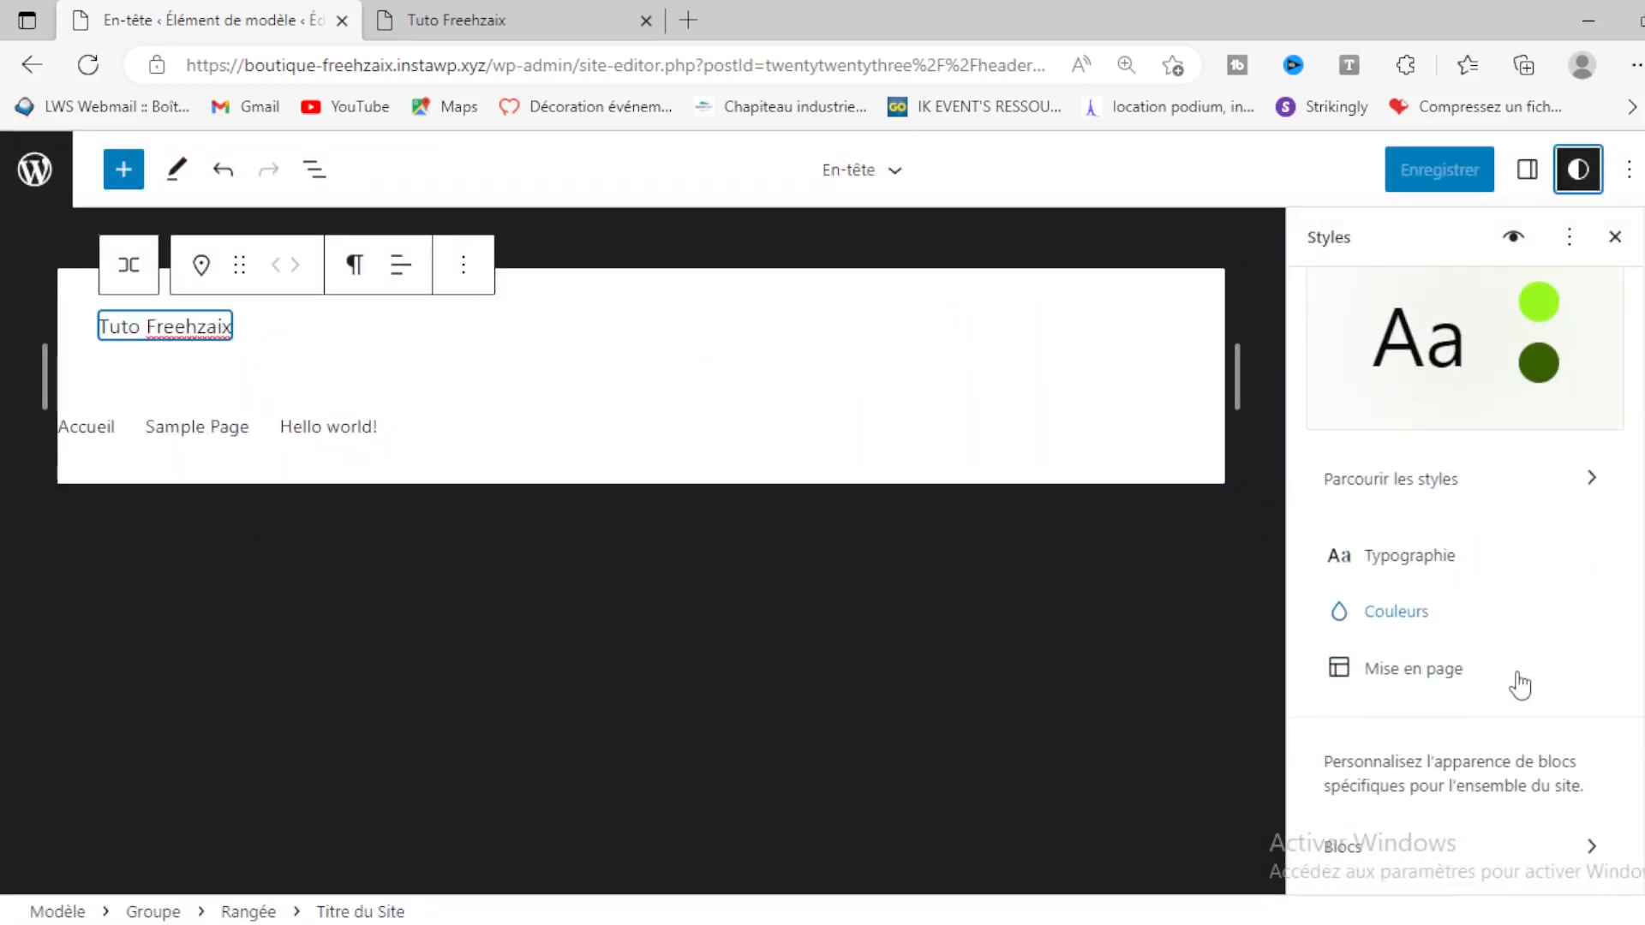
pyautogui.click(1405, 617)
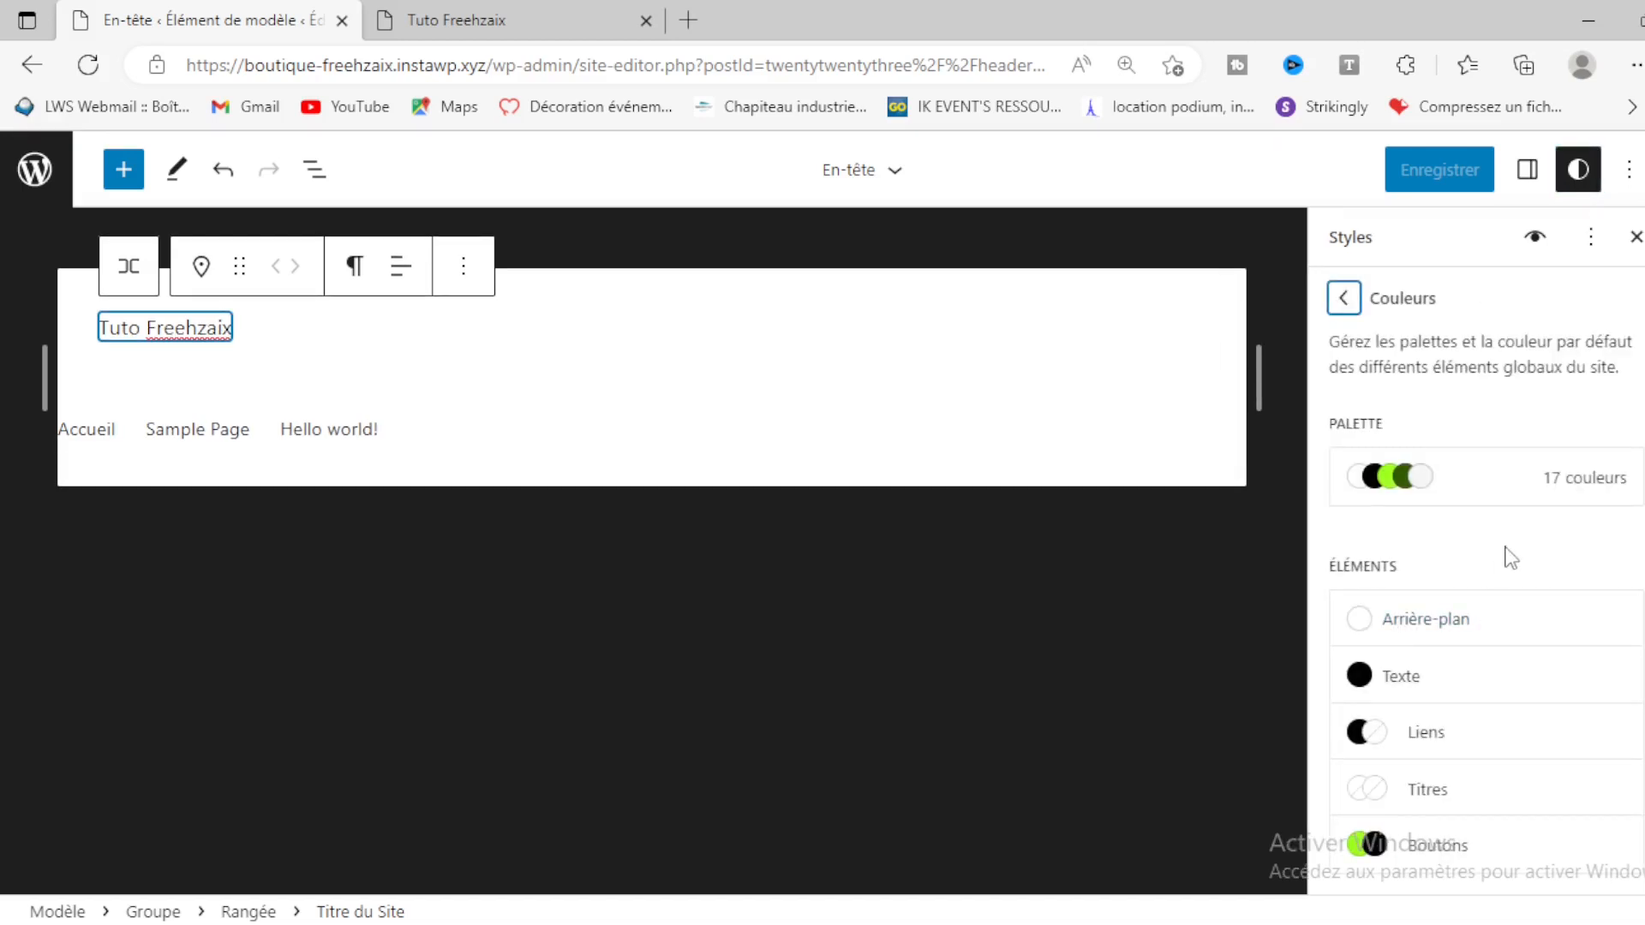
pyautogui.click(1460, 630)
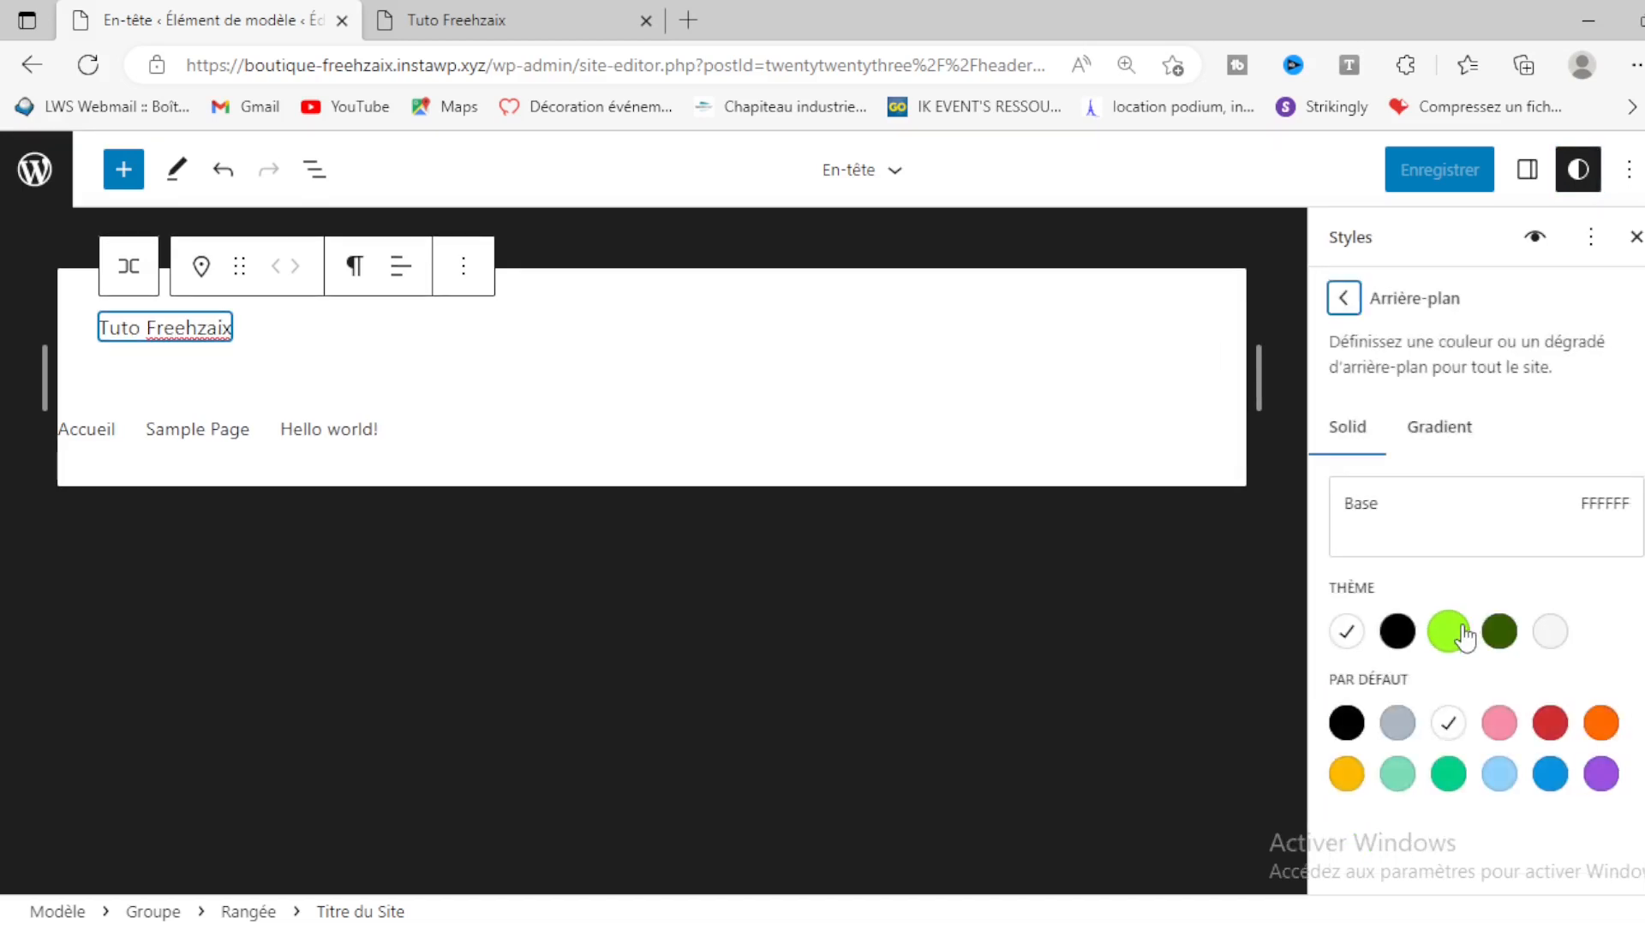
pyautogui.click(1551, 778)
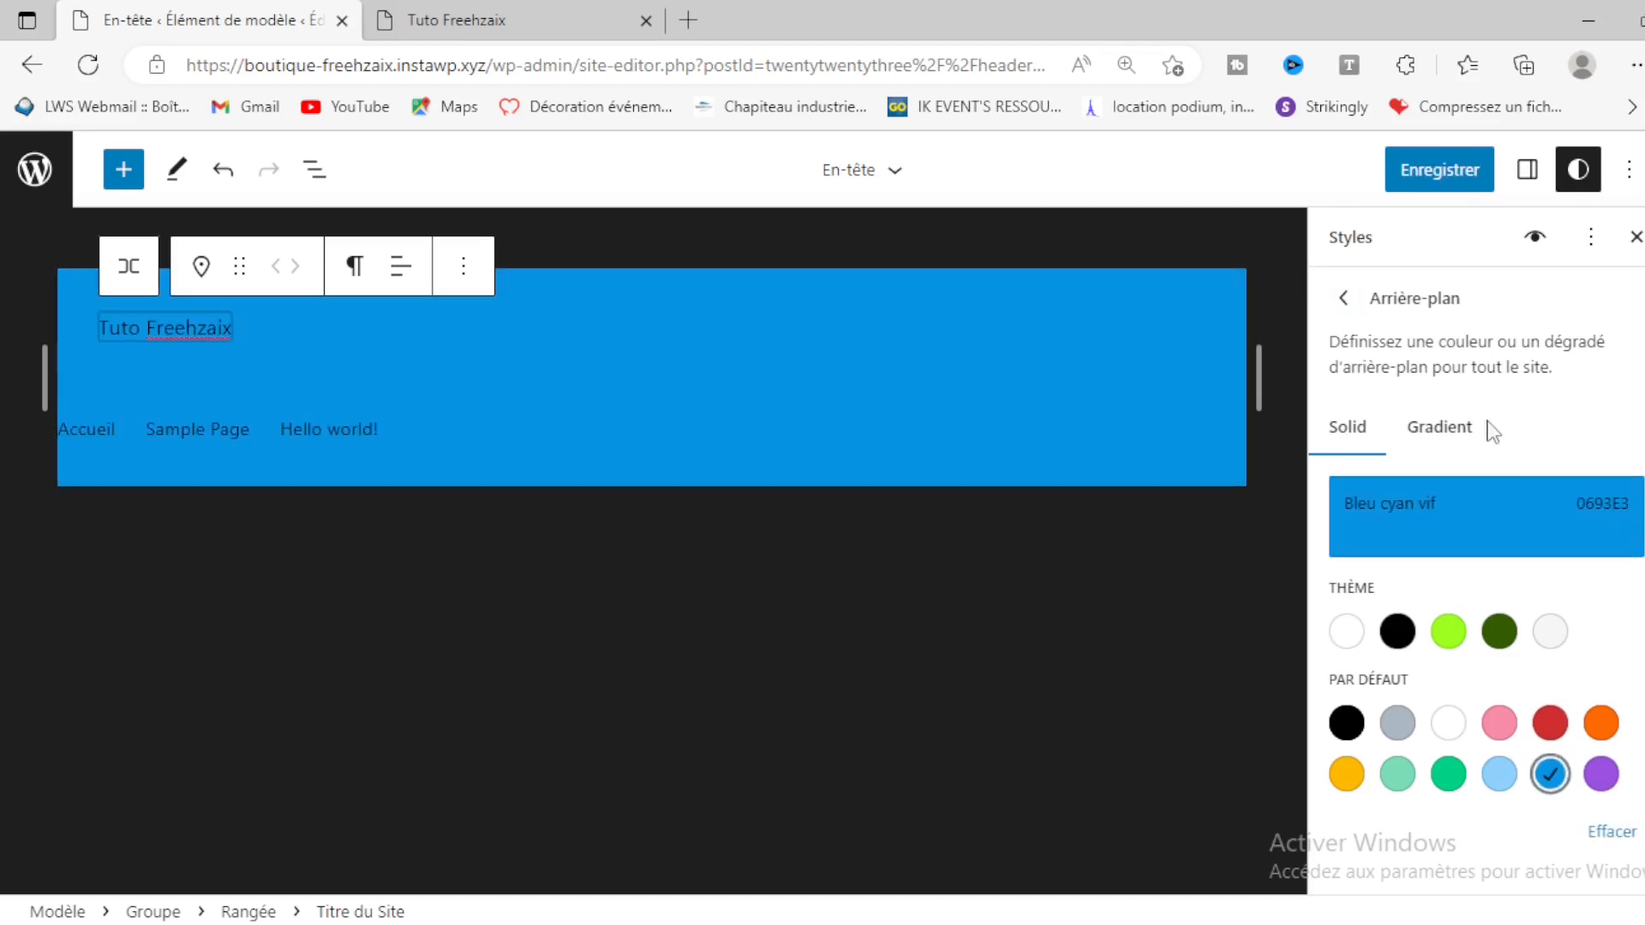
pyautogui.click(1351, 297)
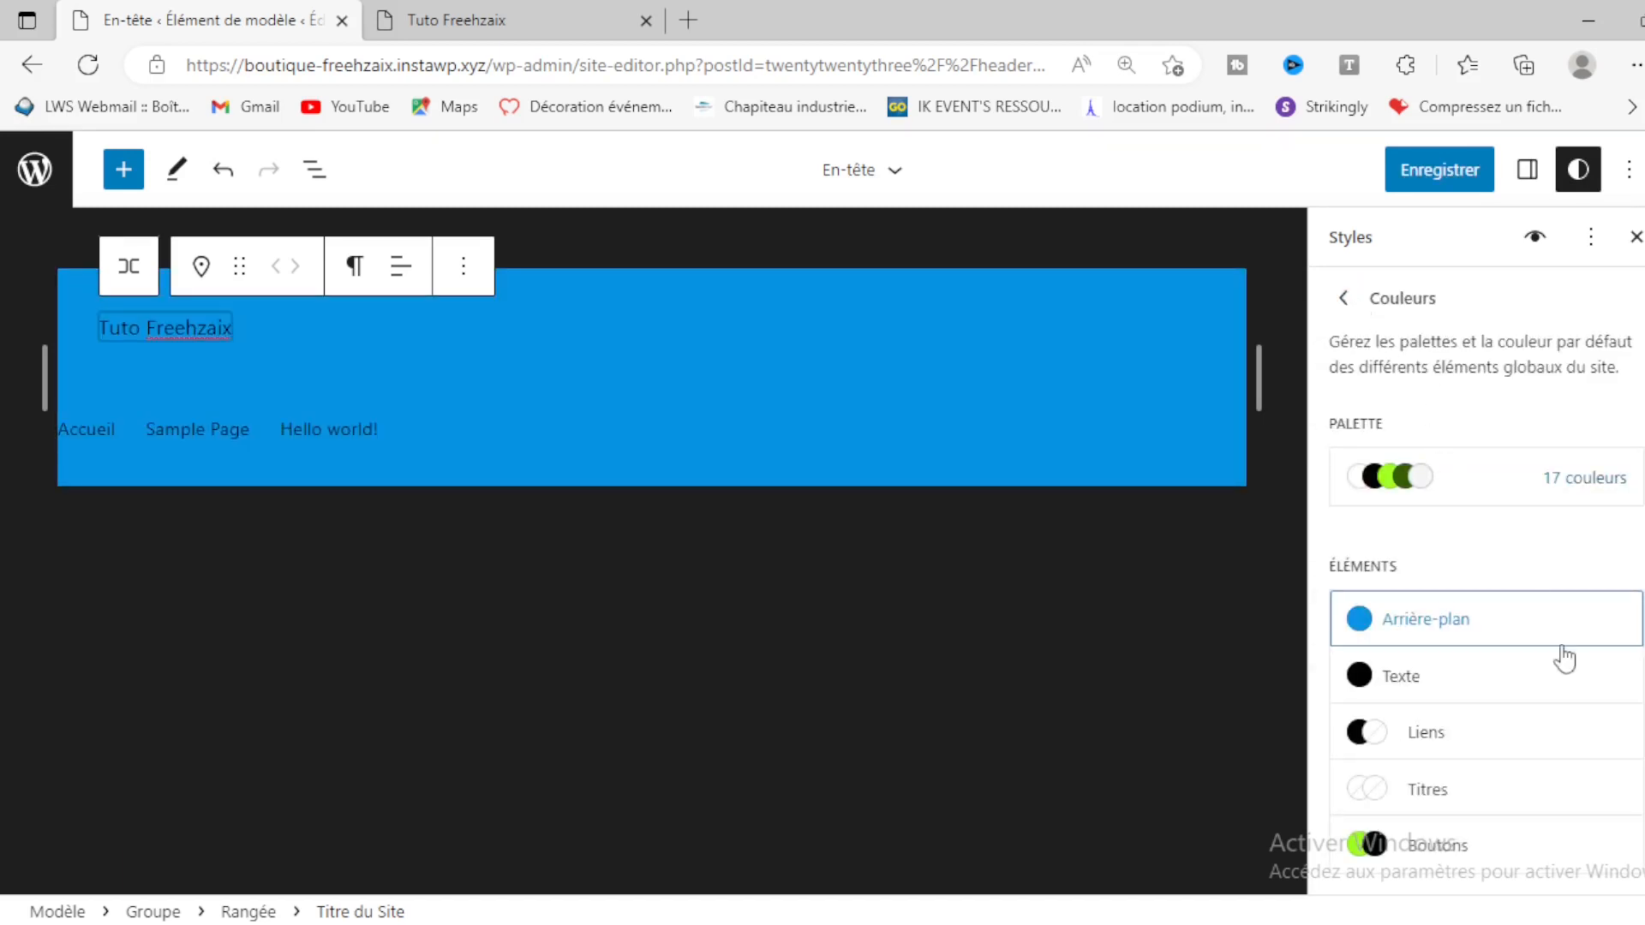
# Step: Set the site's default text colour to white (FFFFFF) in the global styles
pyautogui.click(1427, 686)
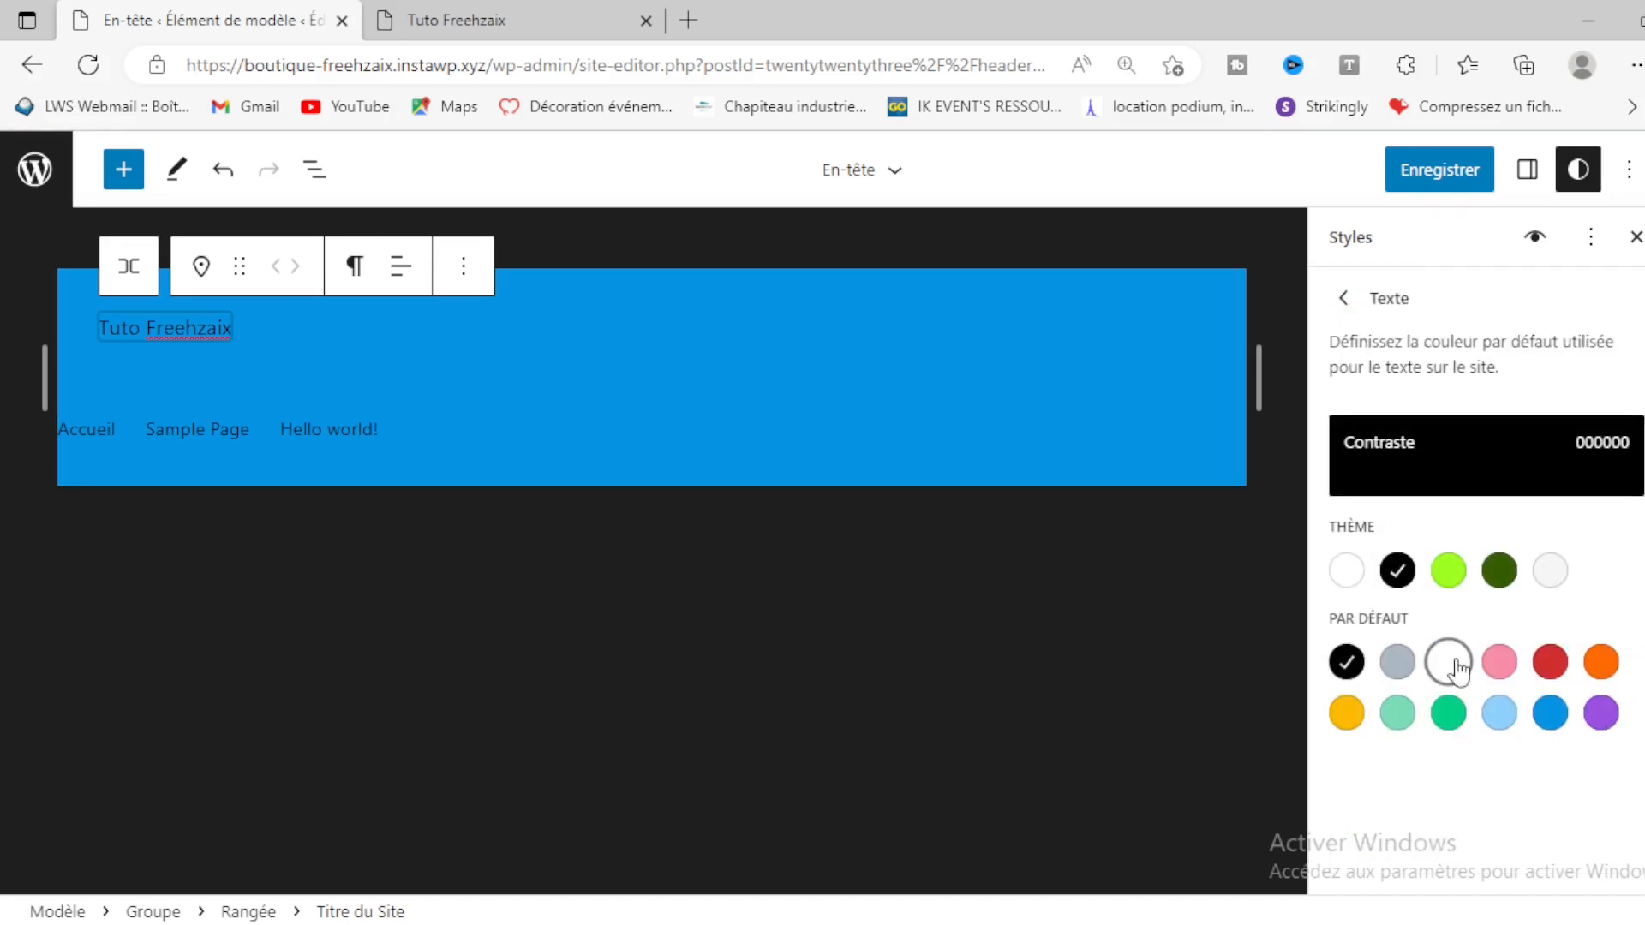
pyautogui.click(1452, 663)
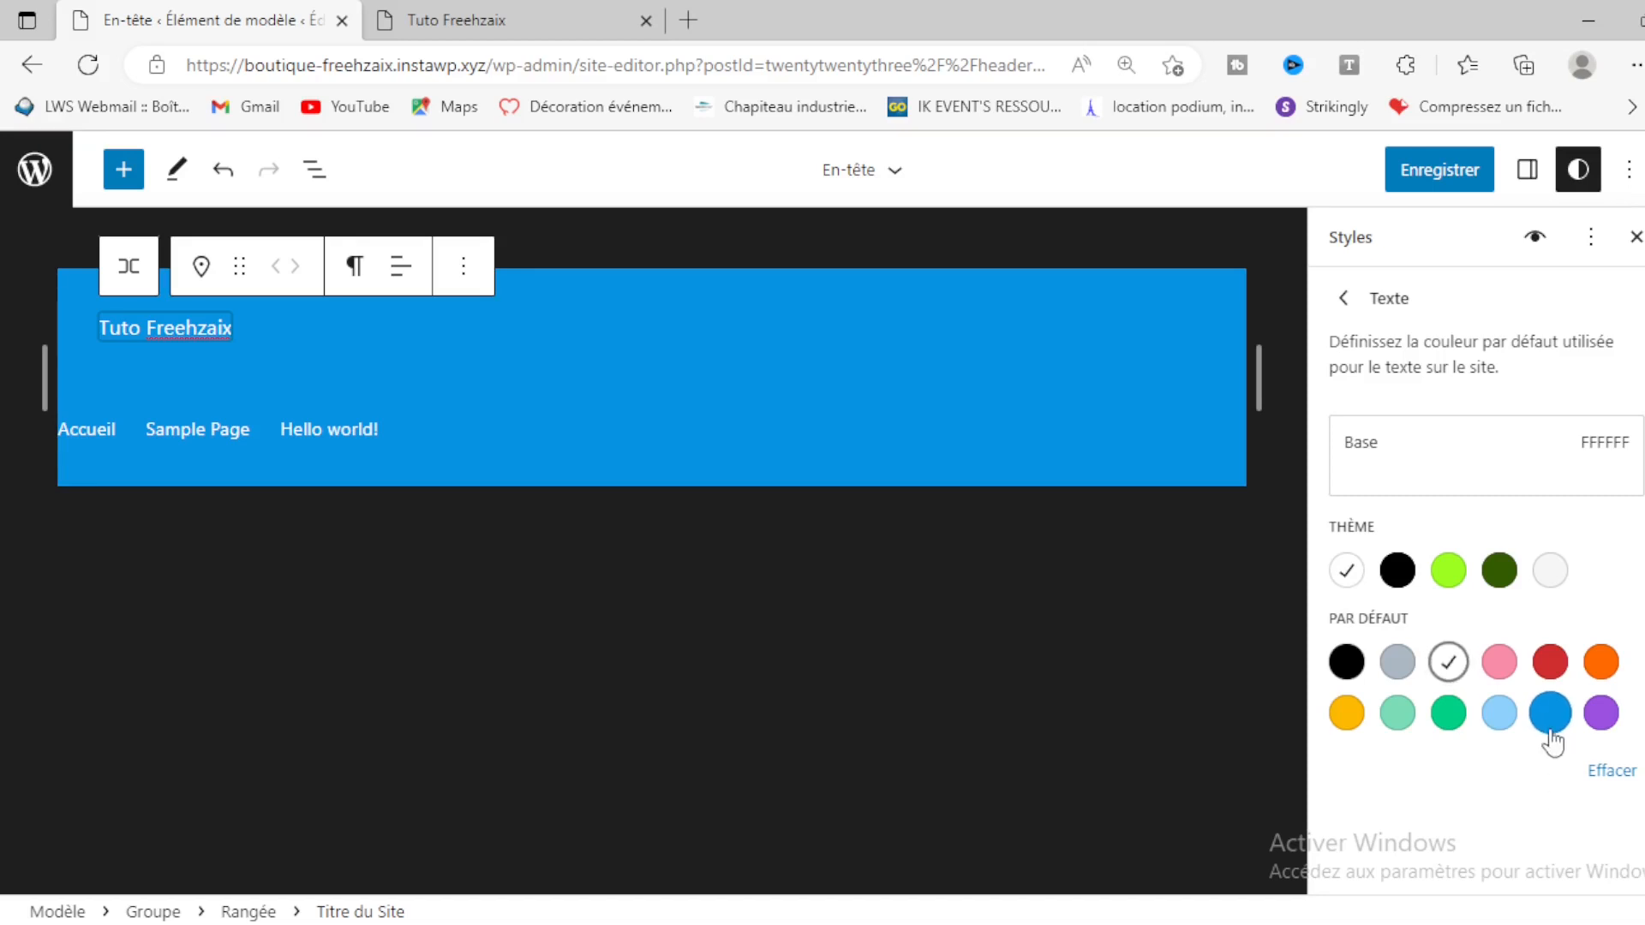
pyautogui.click(1344, 297)
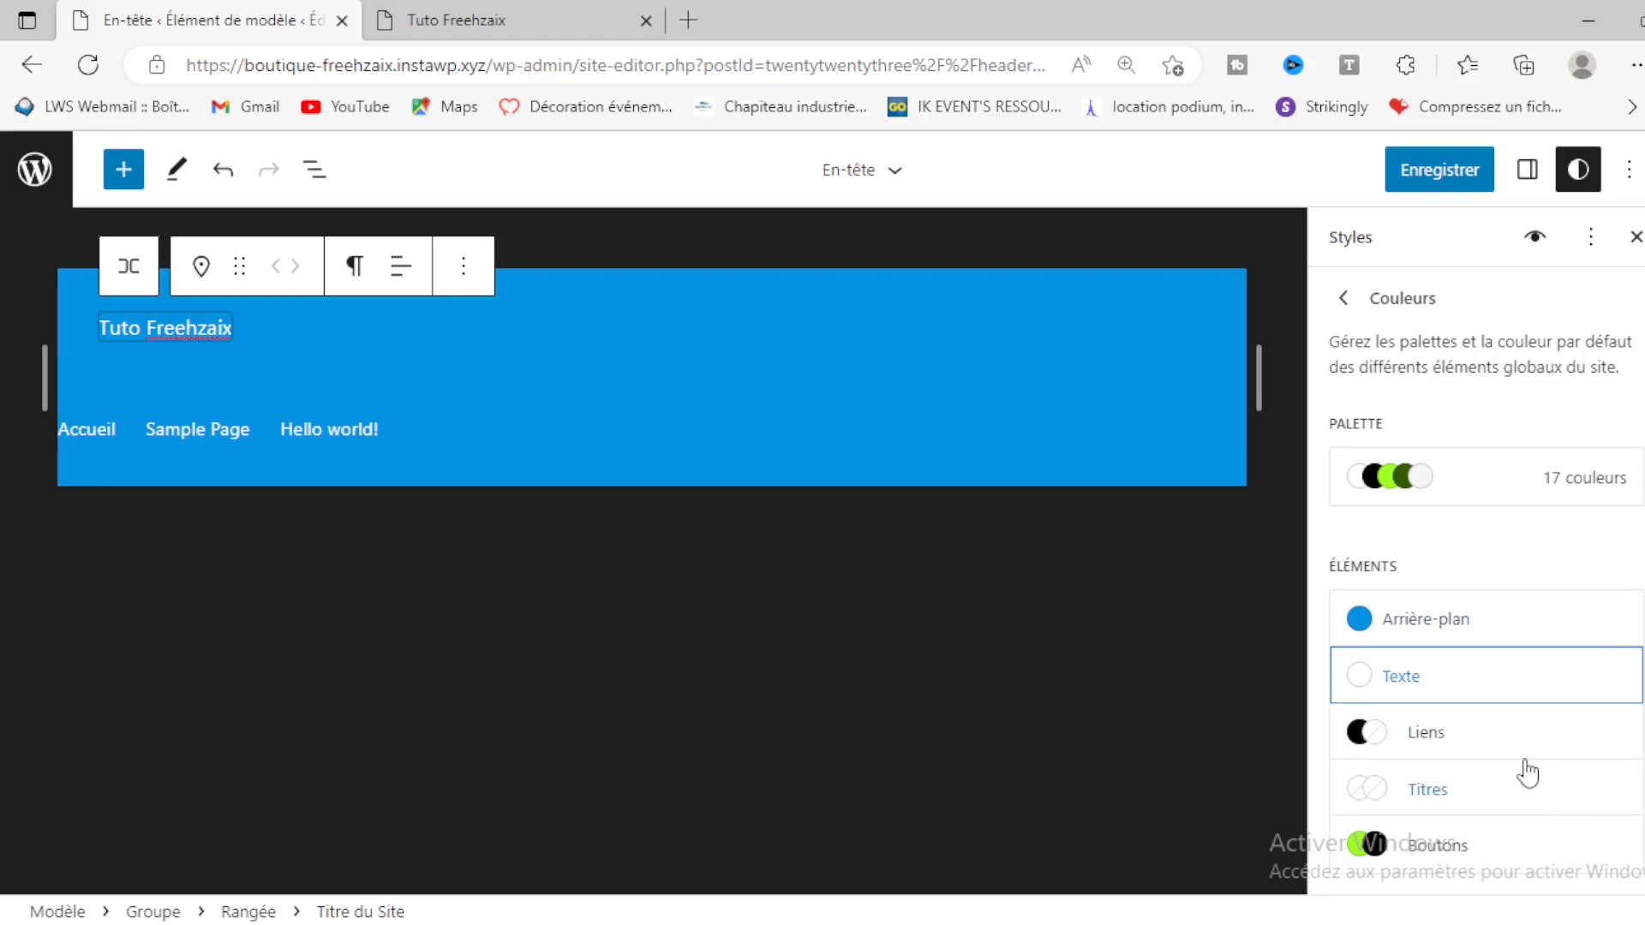
# Step: Set the site's default link colour to the custom light grey E5E5E5 and save the global styles
pyautogui.click(1426, 734)
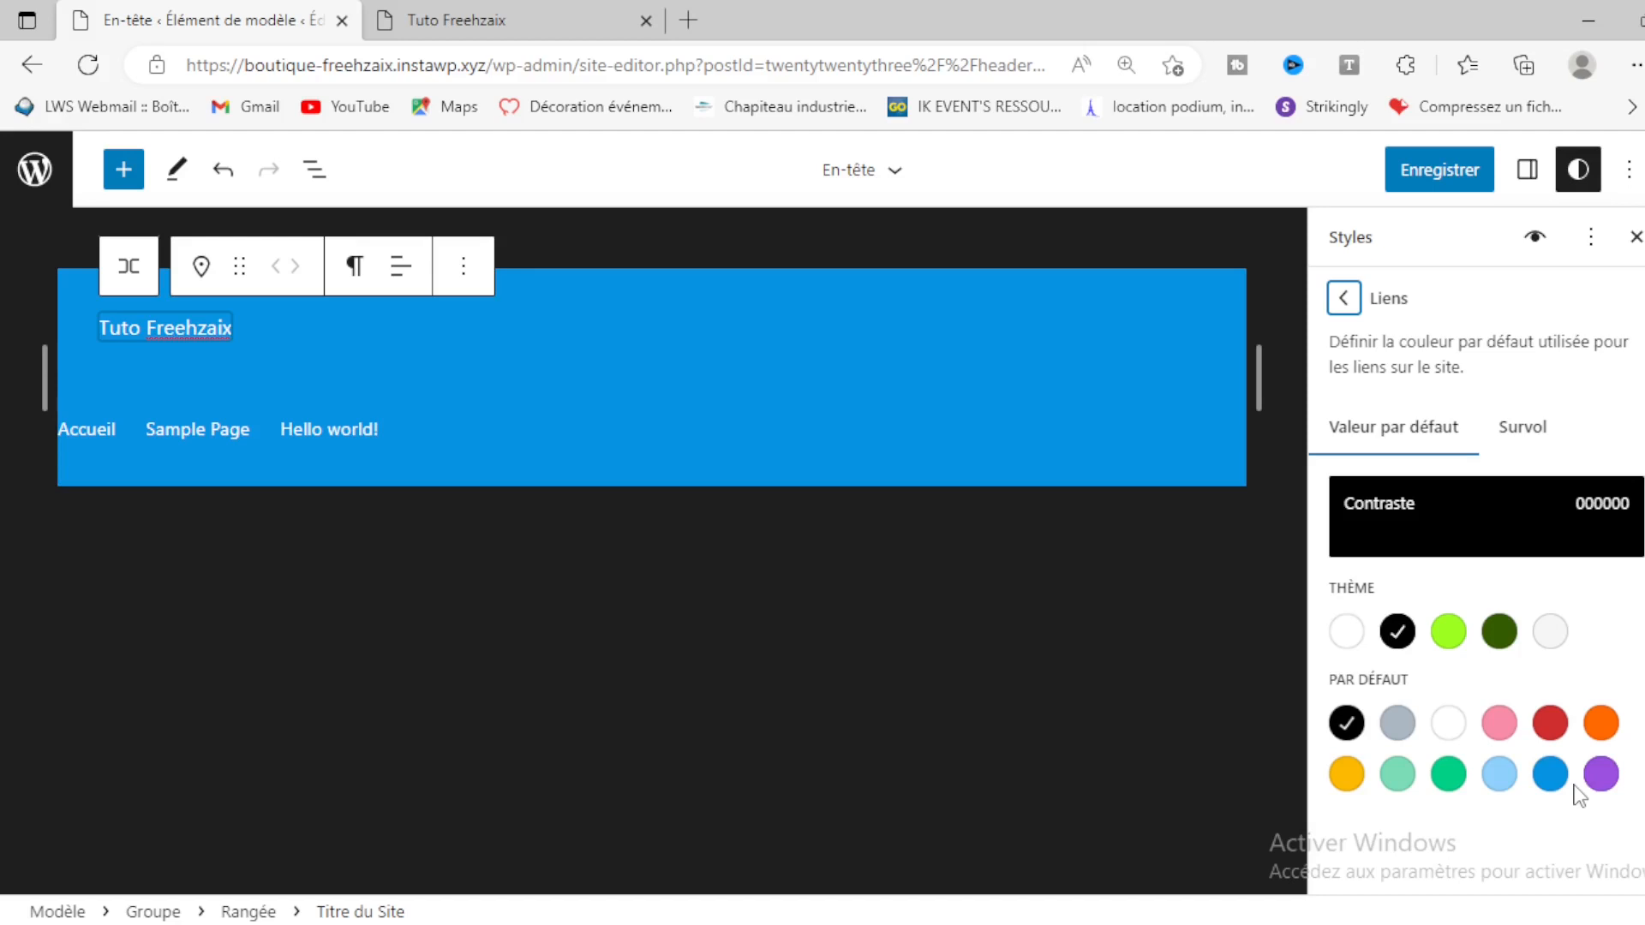
pyautogui.click(1585, 507)
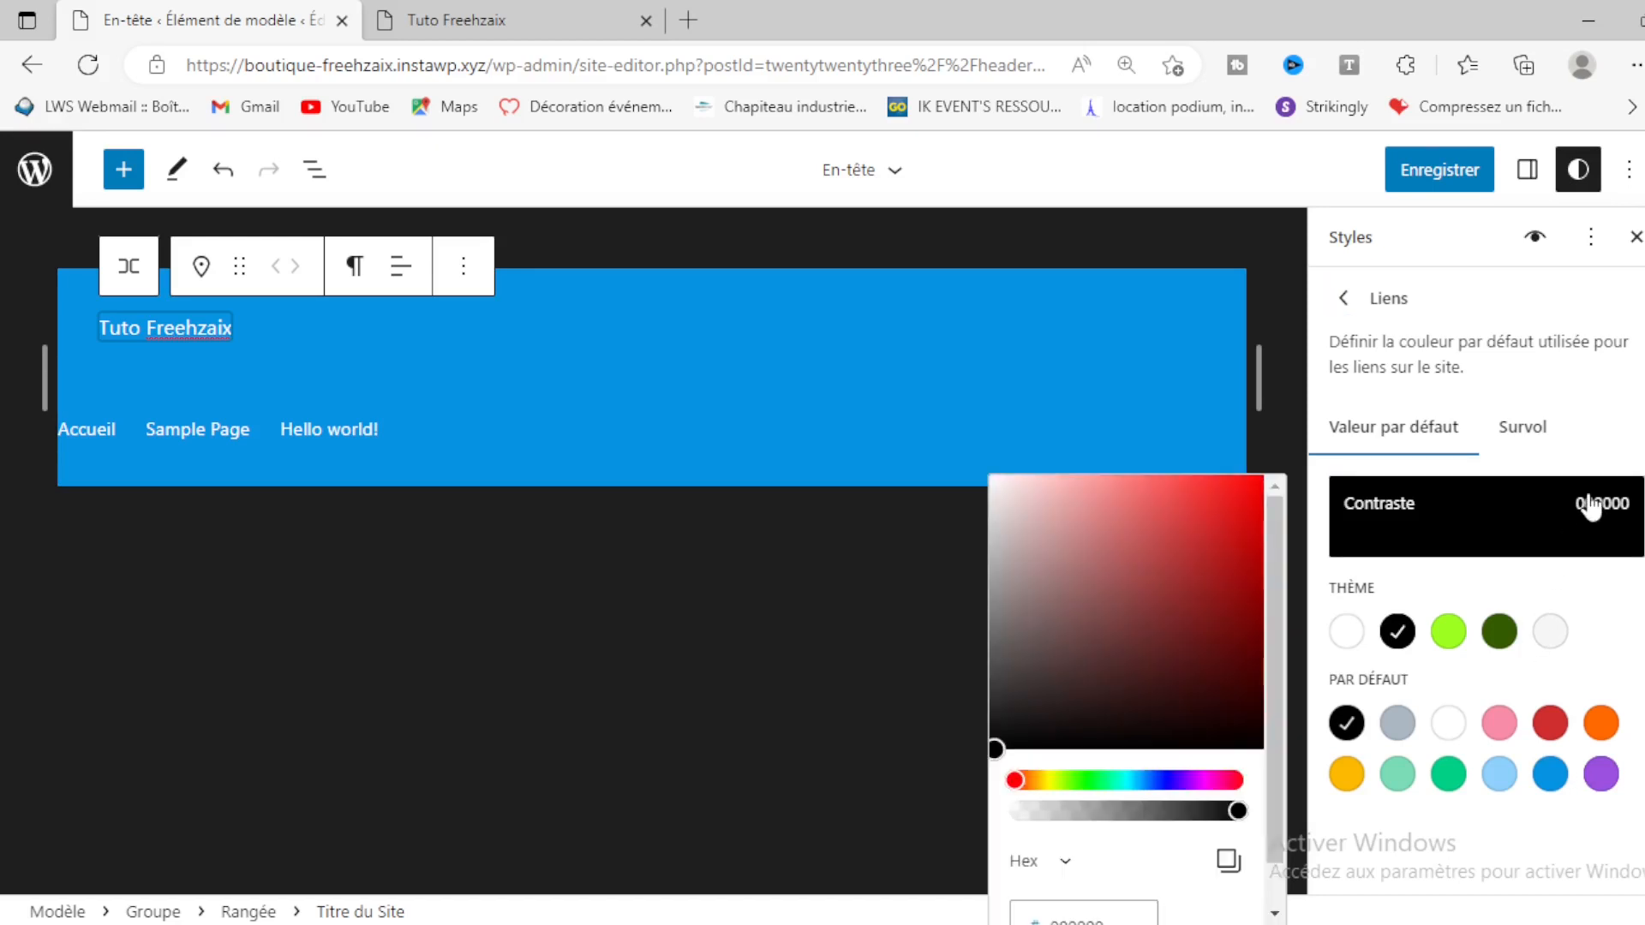
pyautogui.moveTo(1006, 638); pyautogui.dragTo(985, 512)
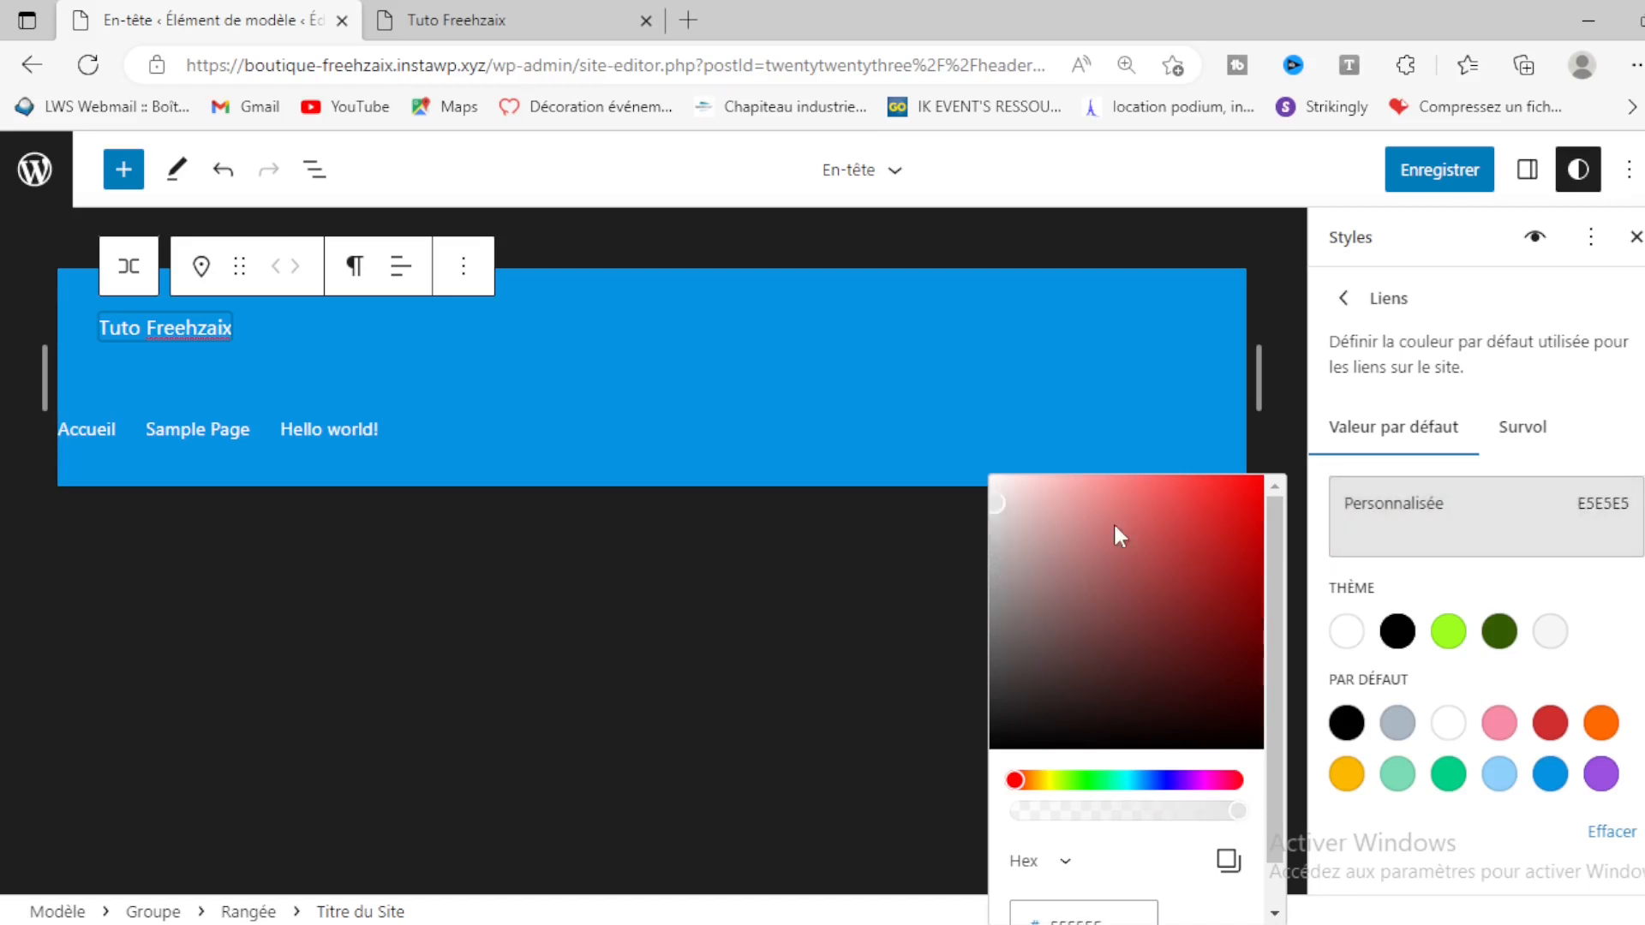
pyautogui.click(1424, 176)
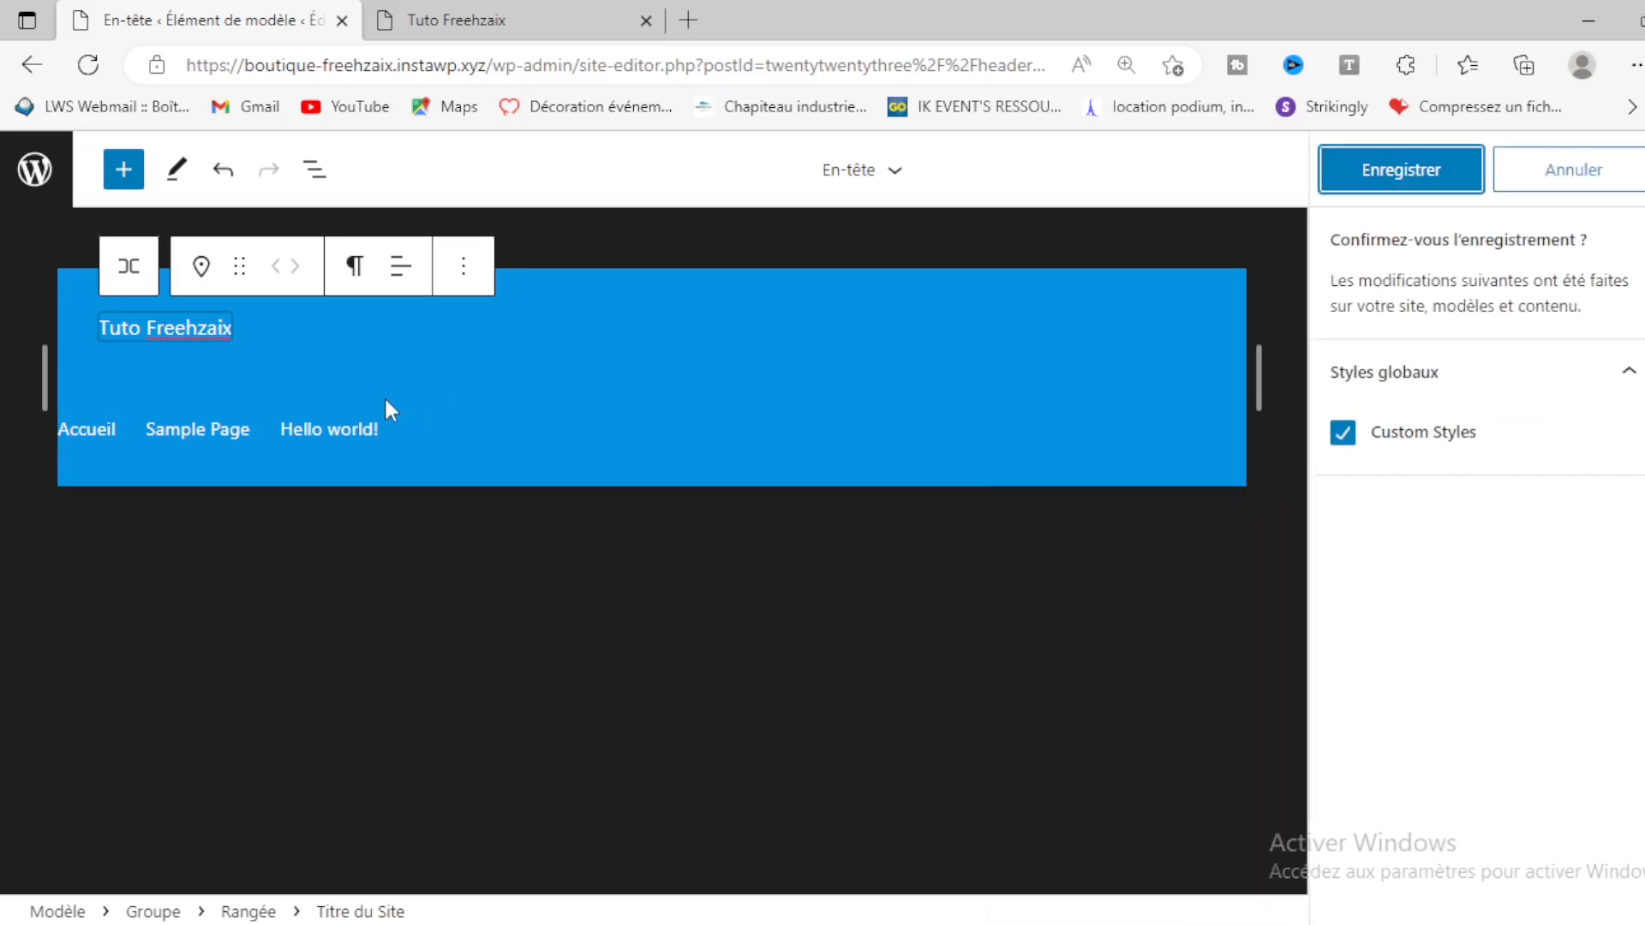
pyautogui.click(543, 3)
pyautogui.click(270, 10)
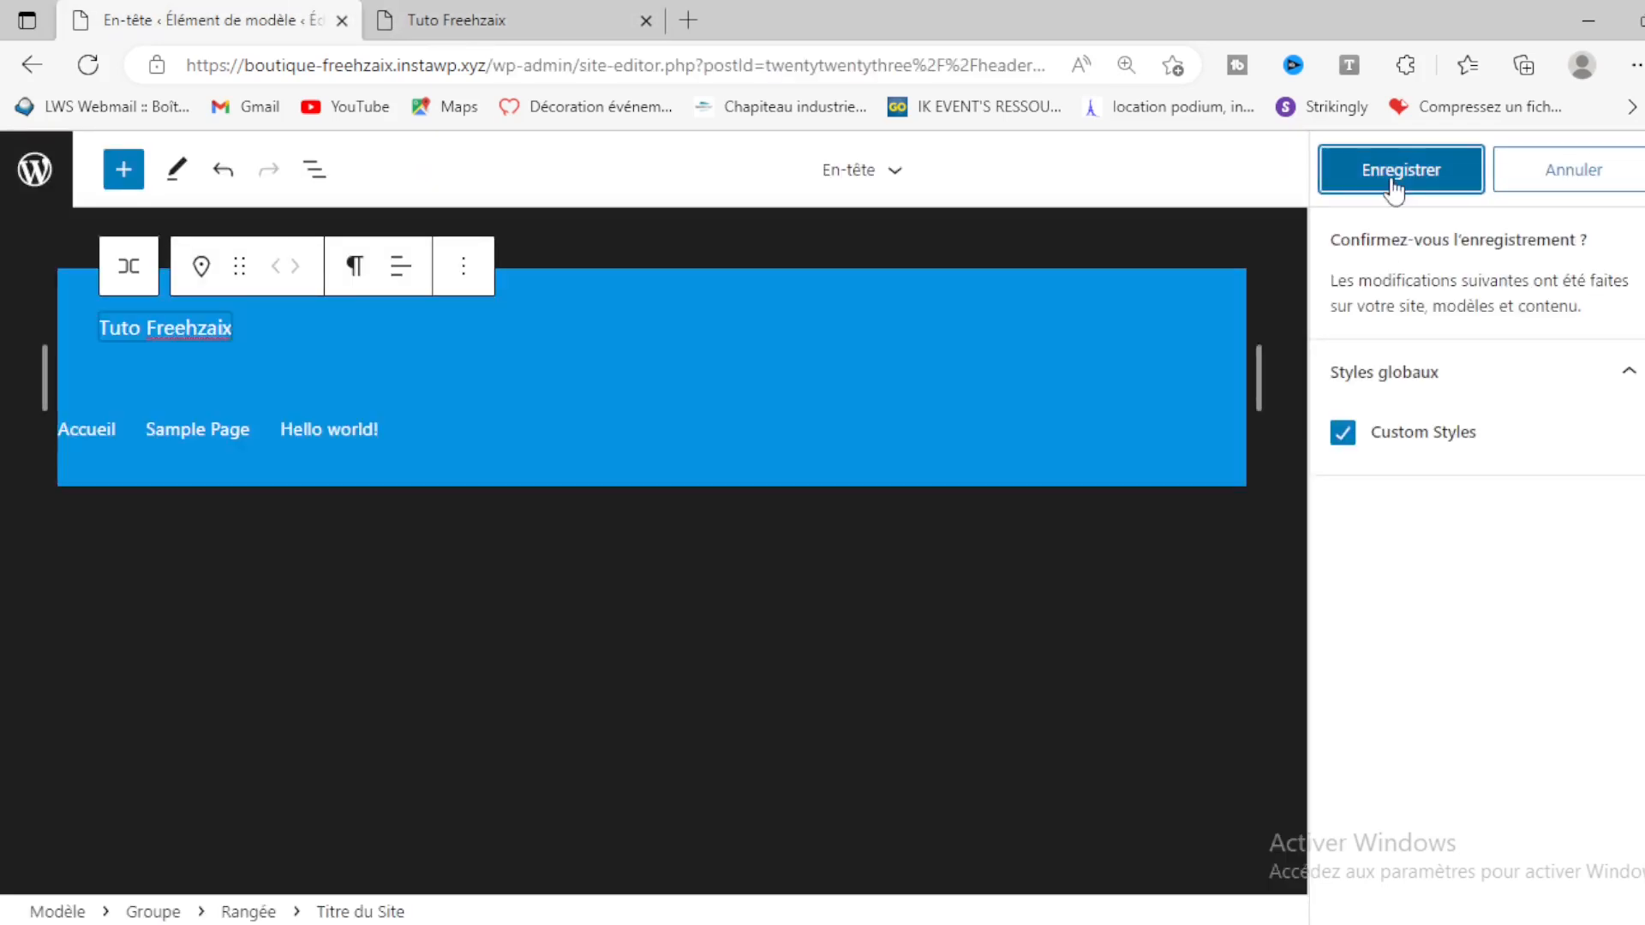
pyautogui.click(1426, 176)
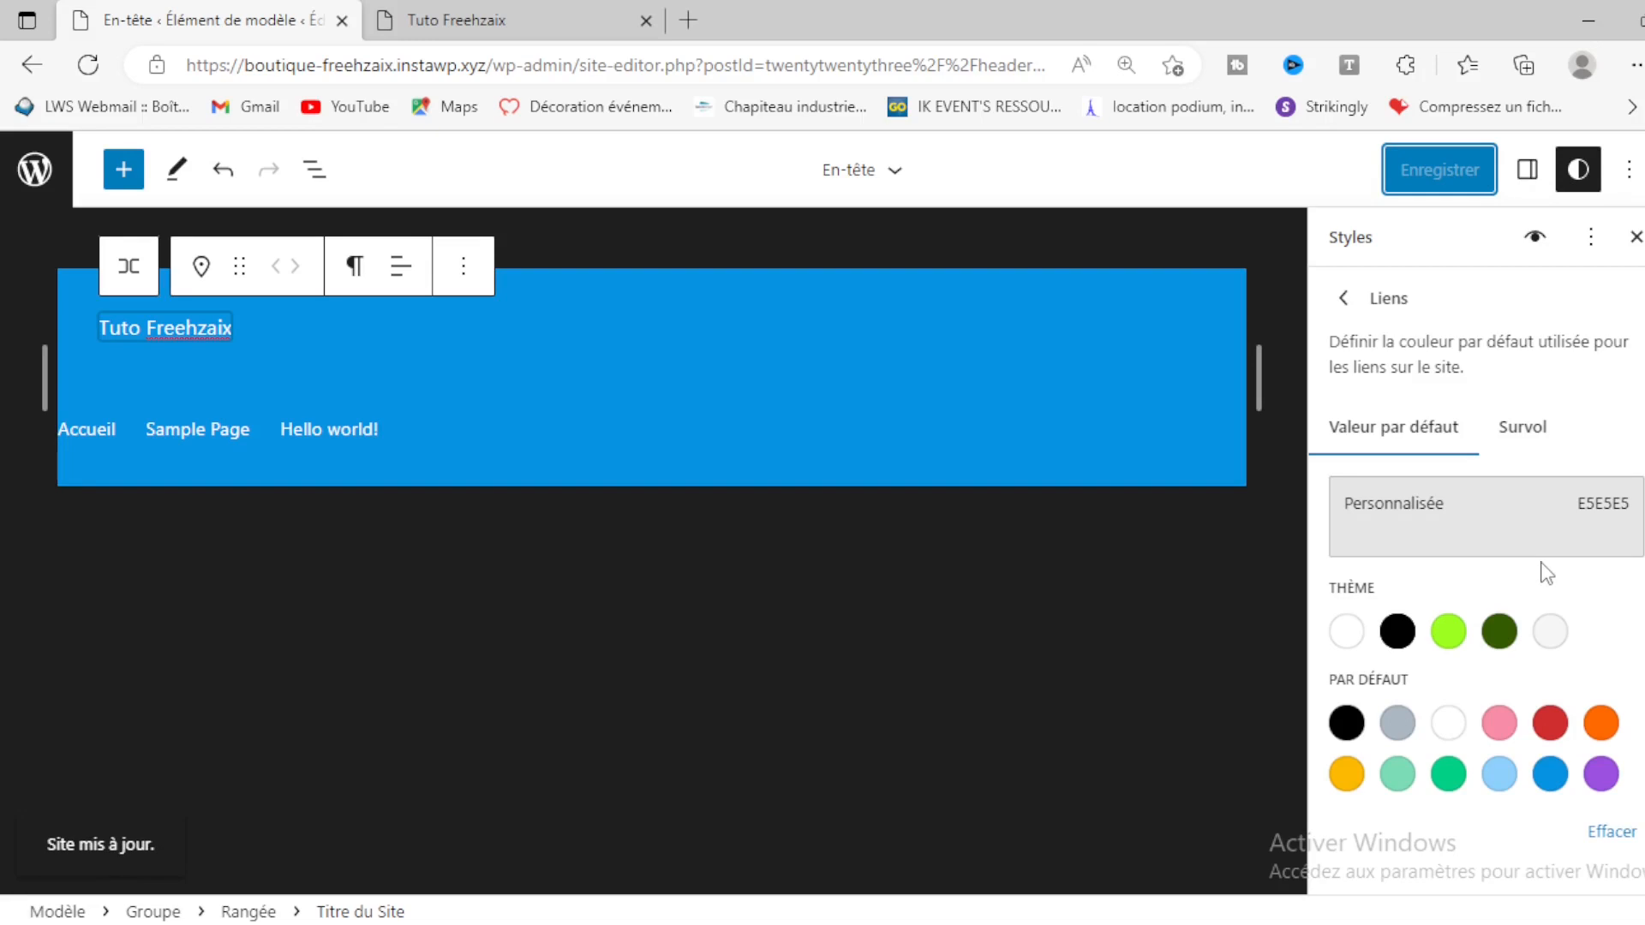
# Step: Reload the site's front page, check the colours down to the footer, and return to the site editor
pyautogui.click(543, 8)
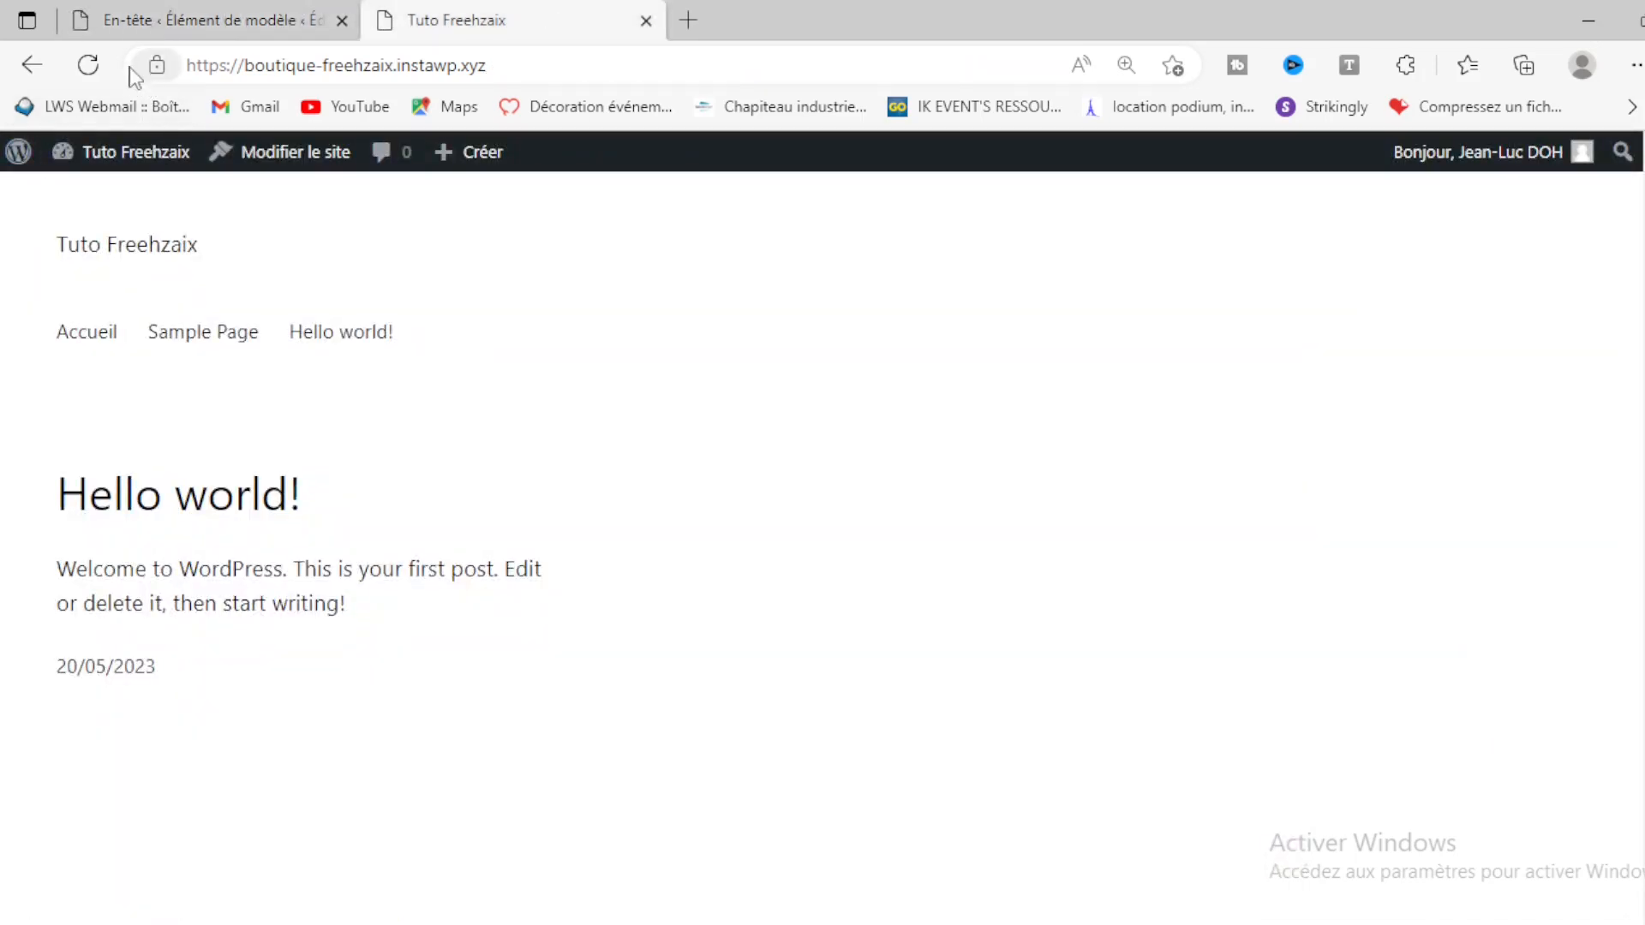
pyautogui.click(103, 74)
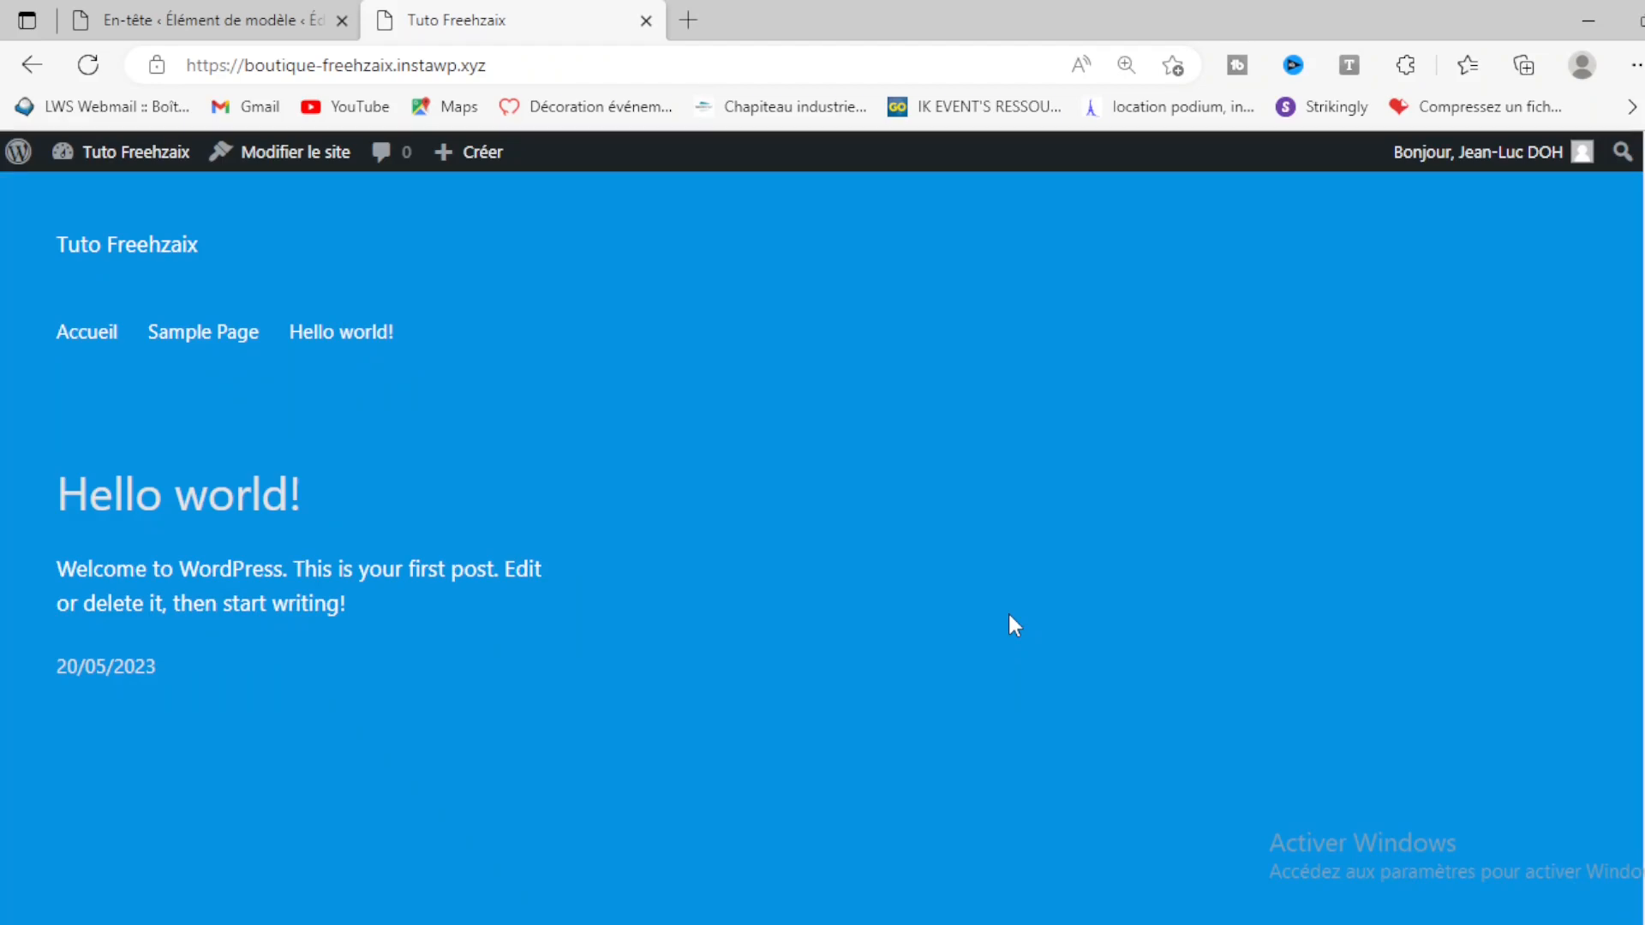
pyautogui.scroll(-8, 1008, 616)
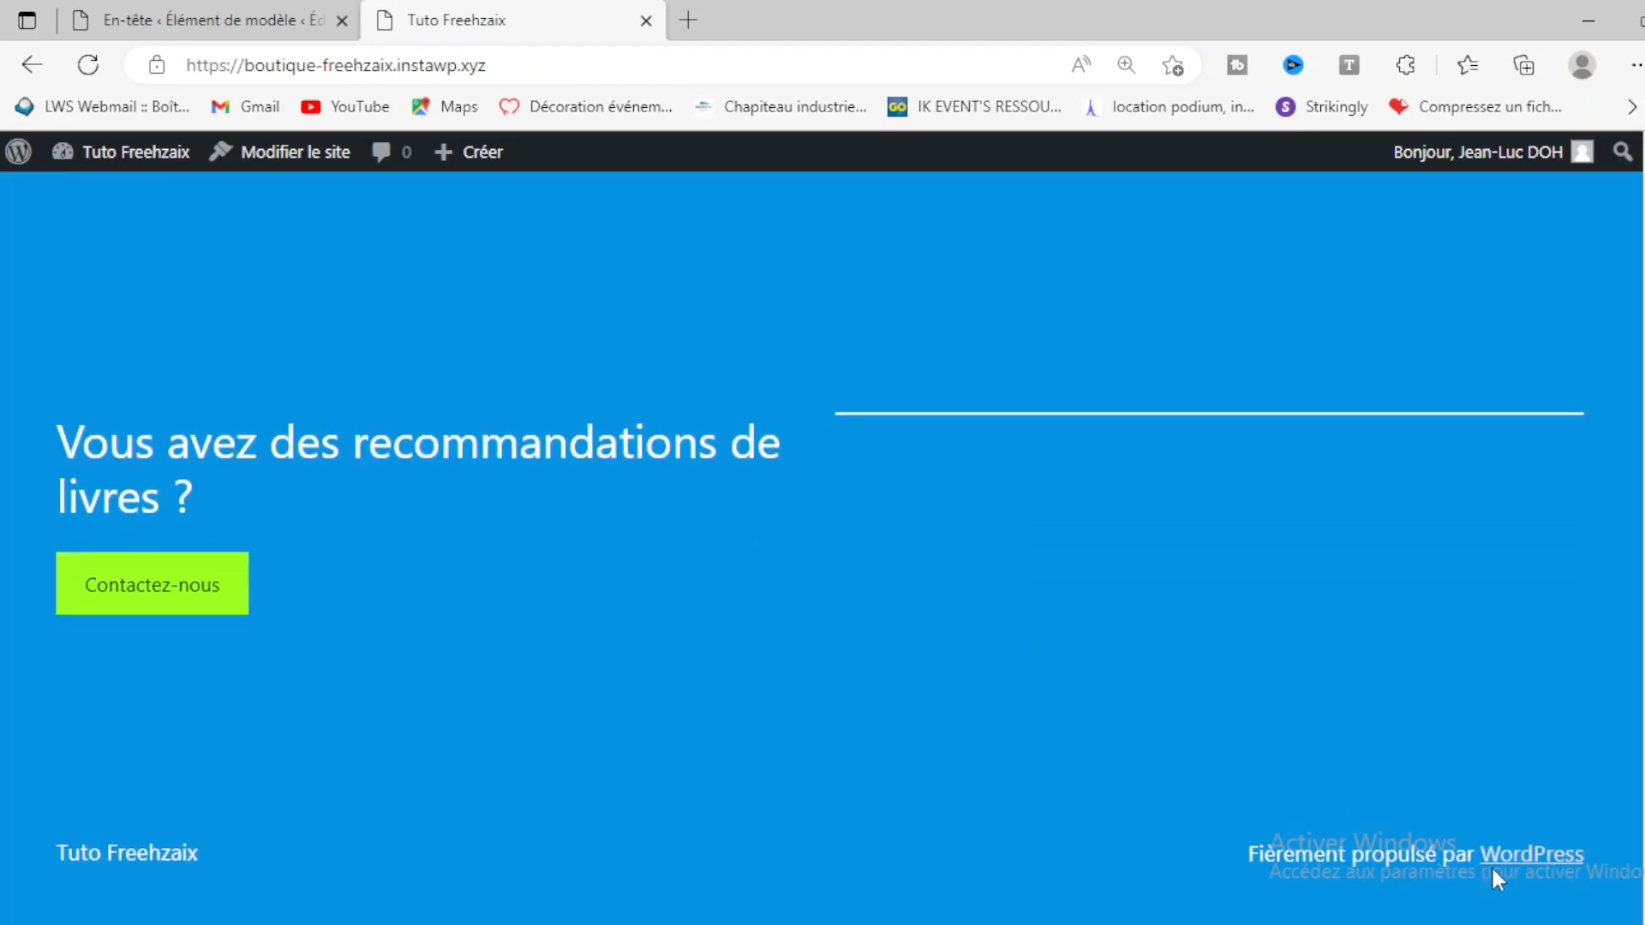
pyautogui.scroll(8, 668, 722)
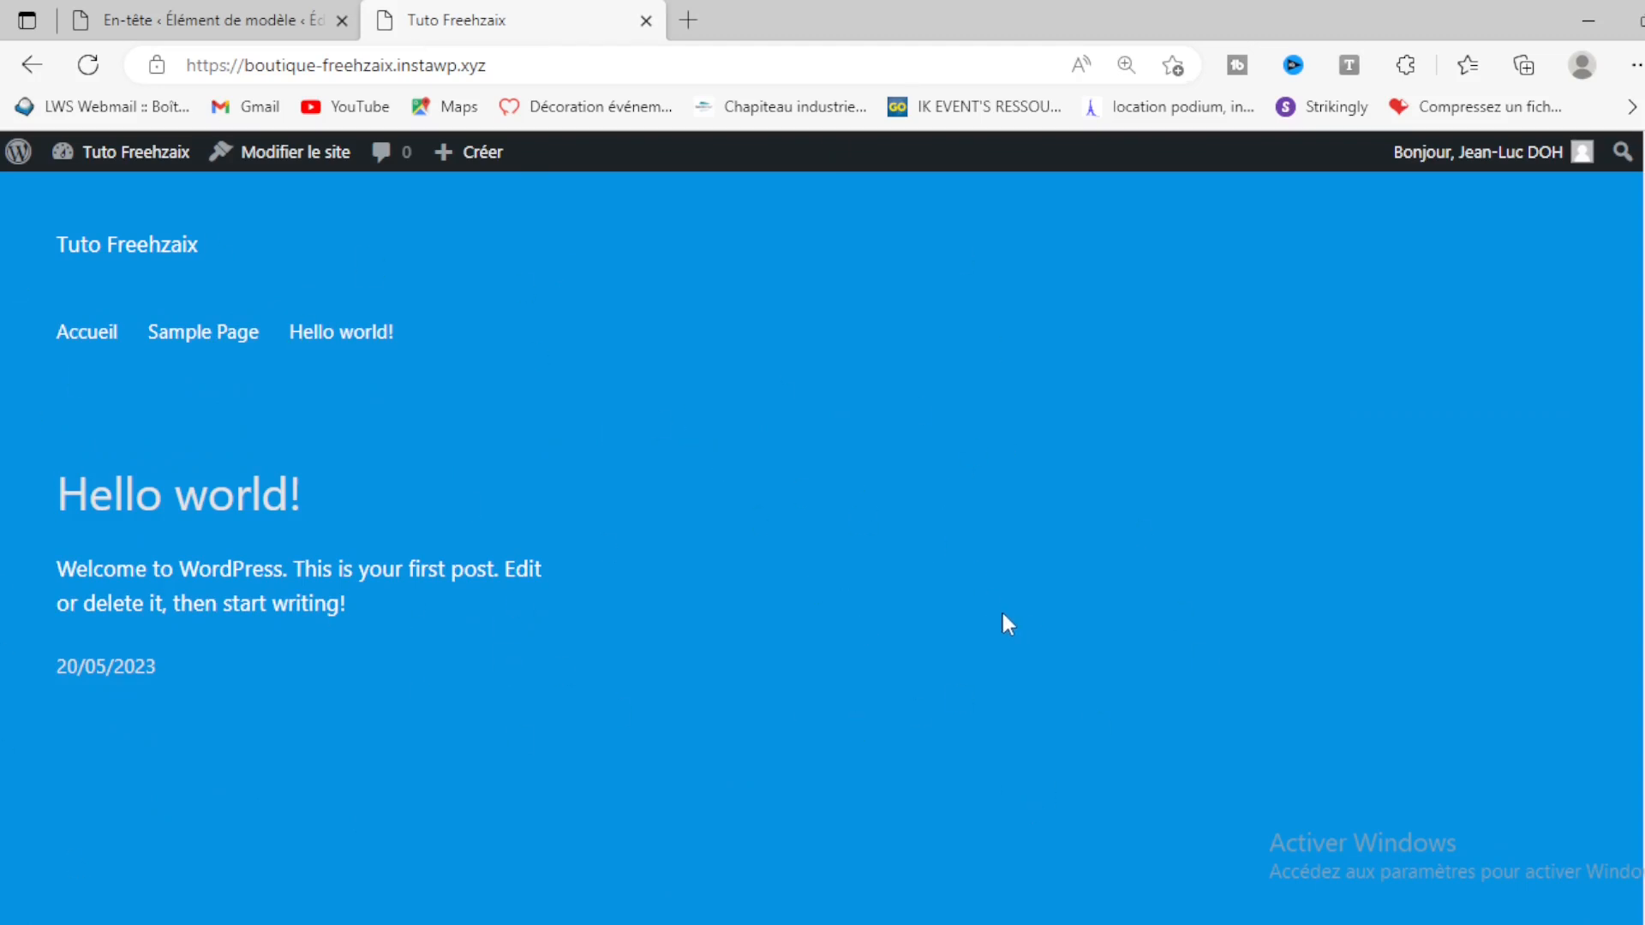
pyautogui.click(171, 20)
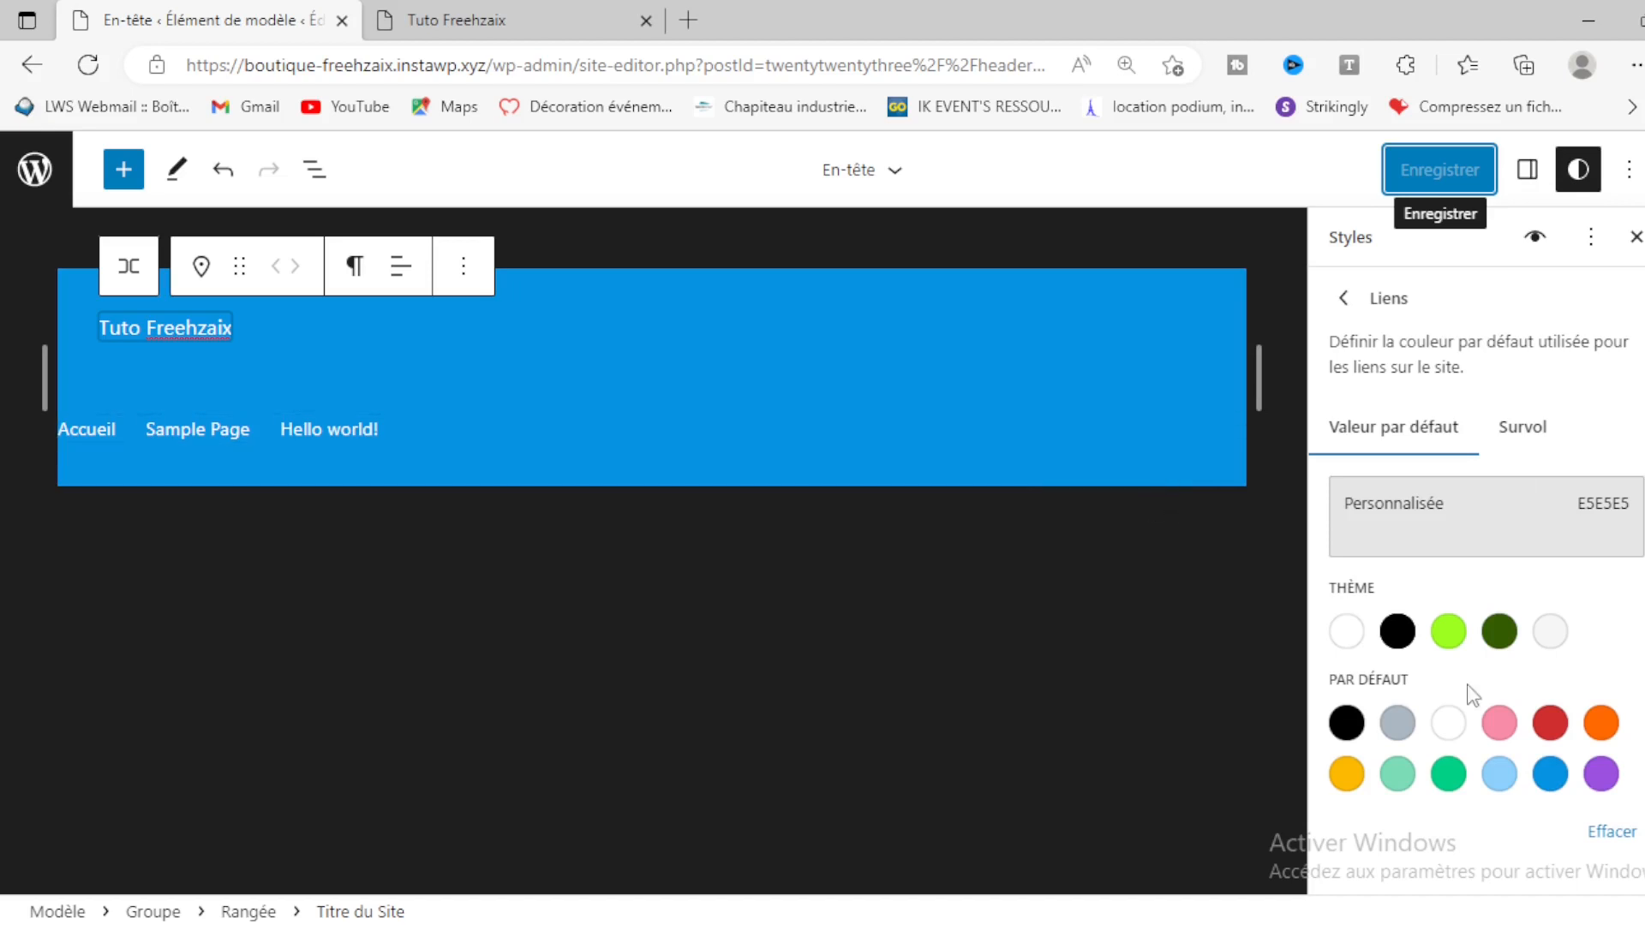
pyautogui.click(1141, 281)
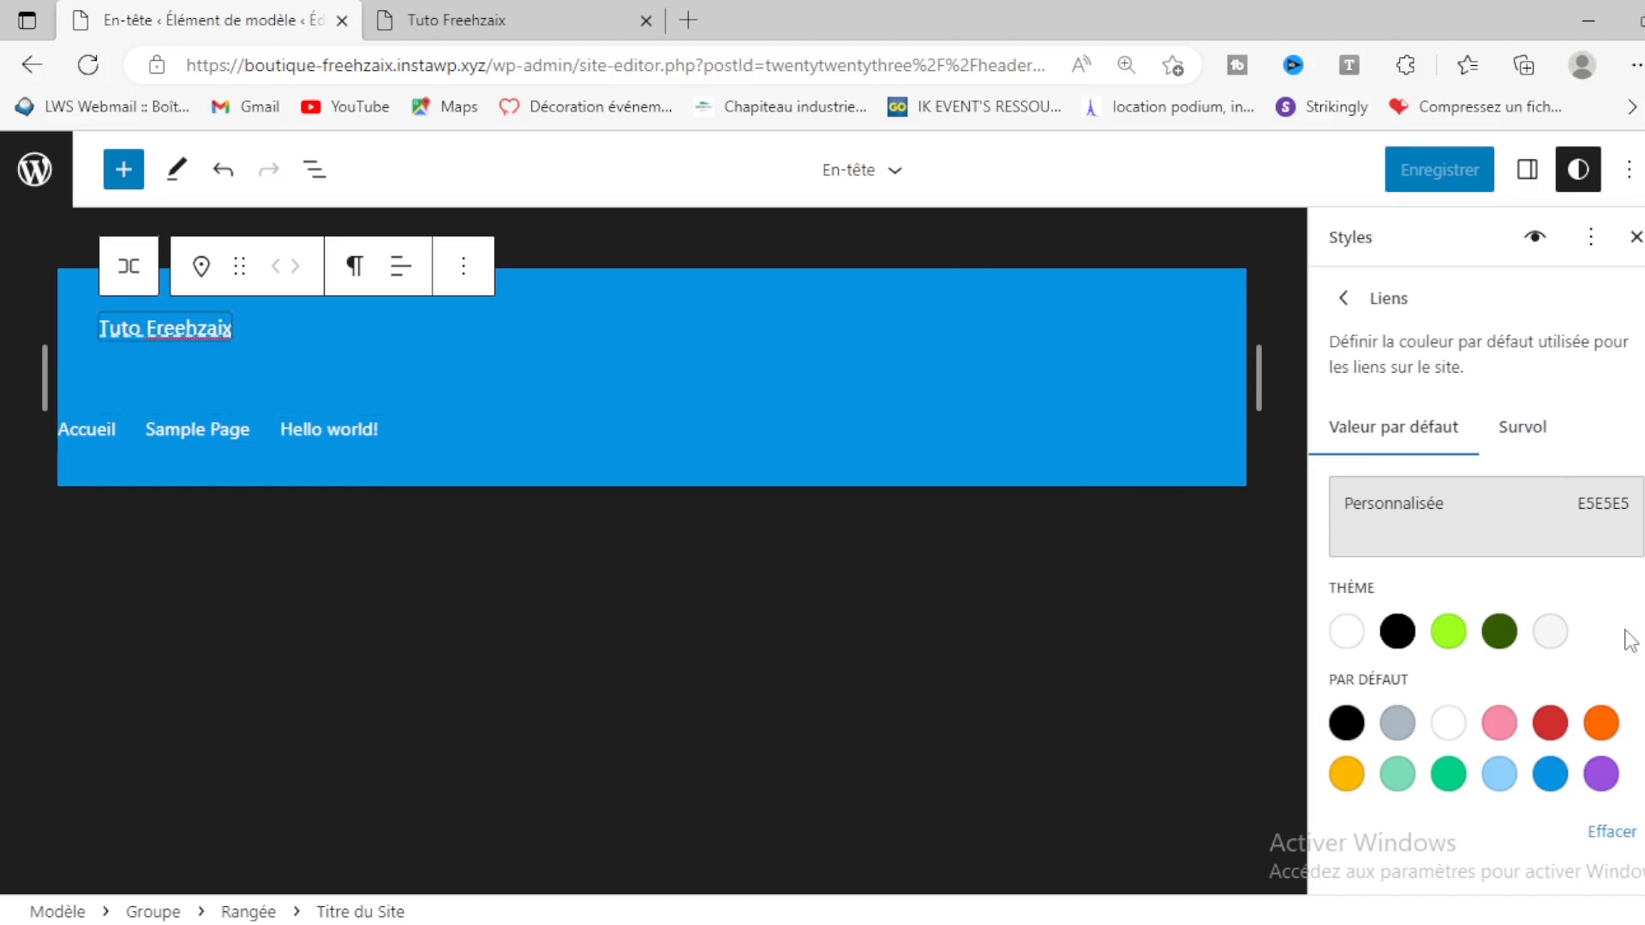
pyautogui.click(1343, 296)
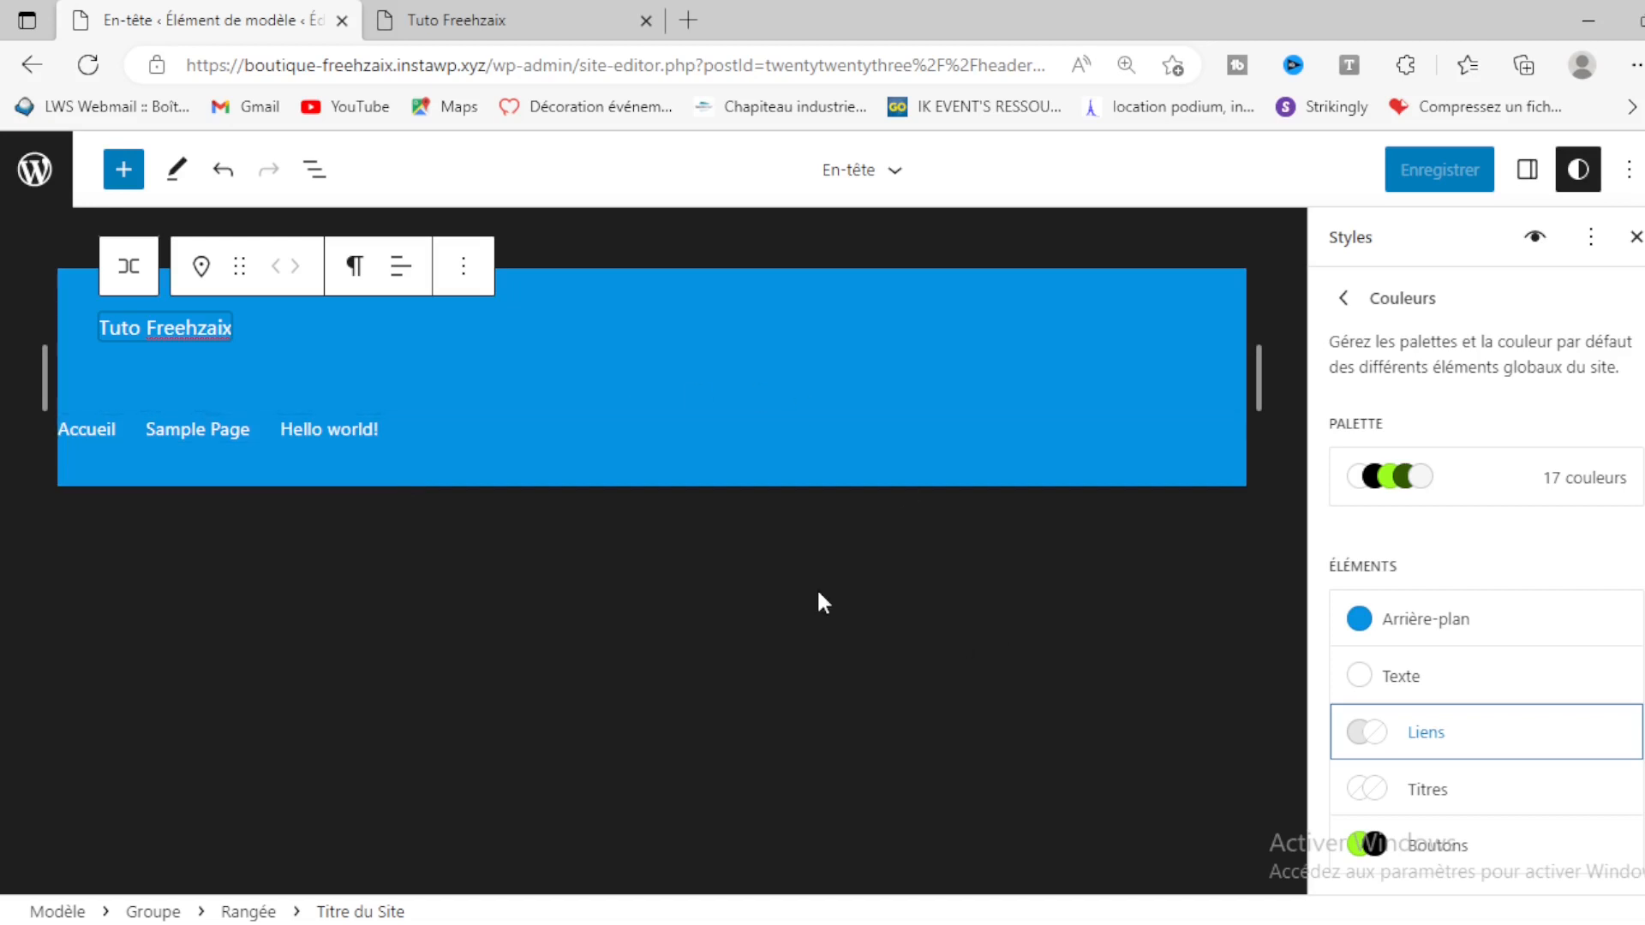
pyautogui.click(841, 403)
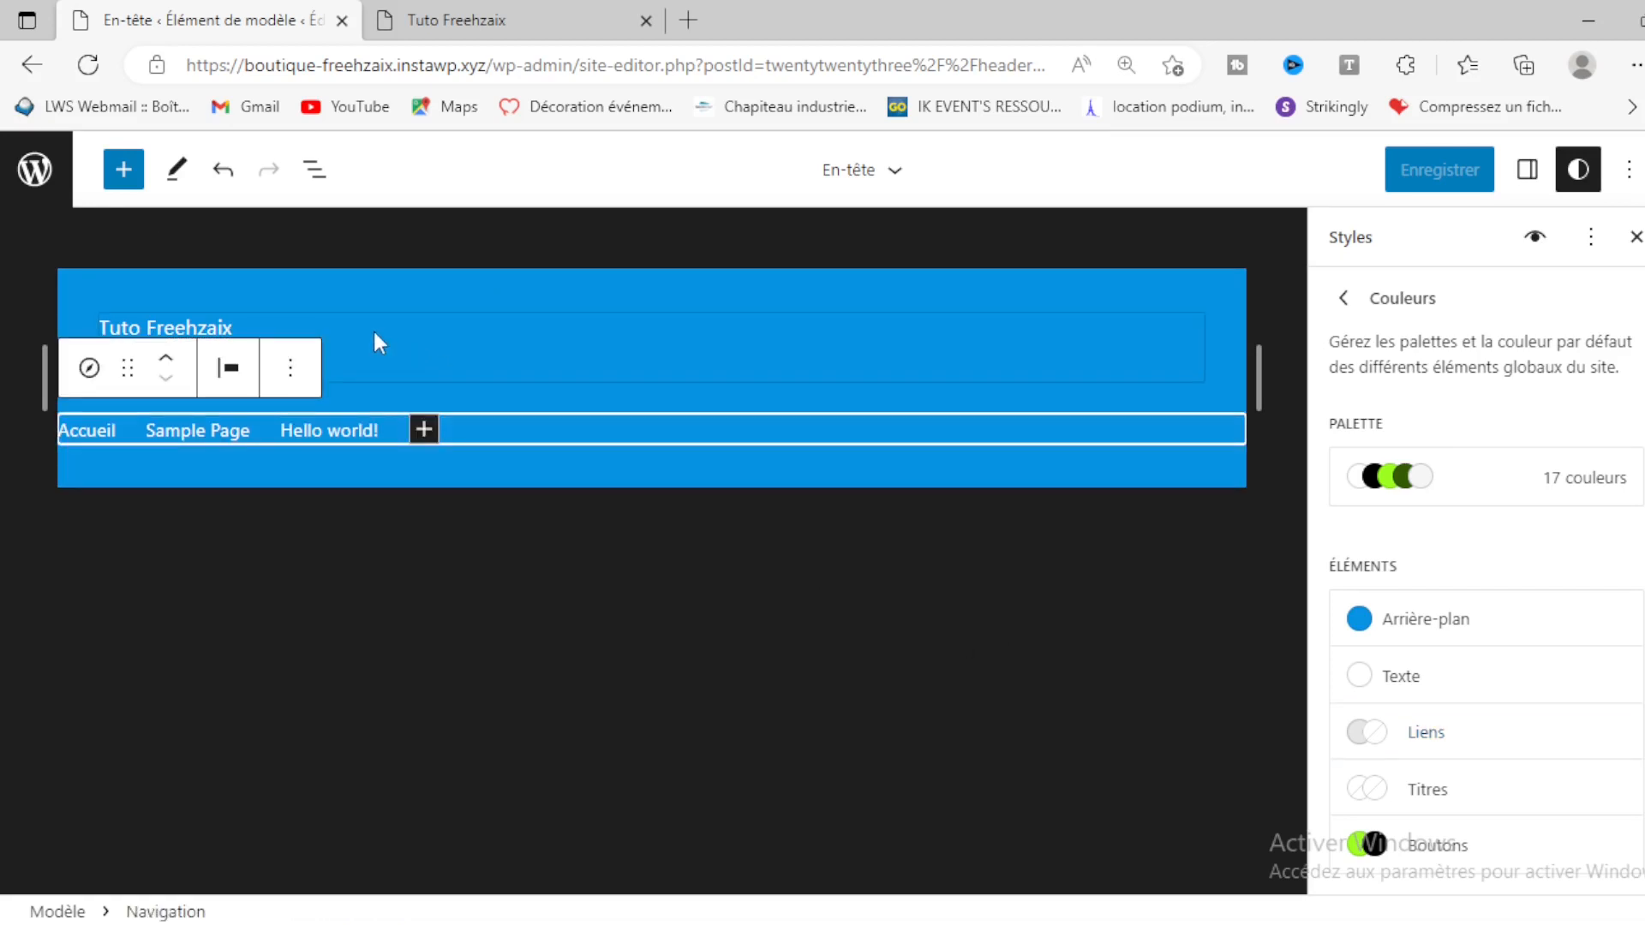
pyautogui.click(374, 341)
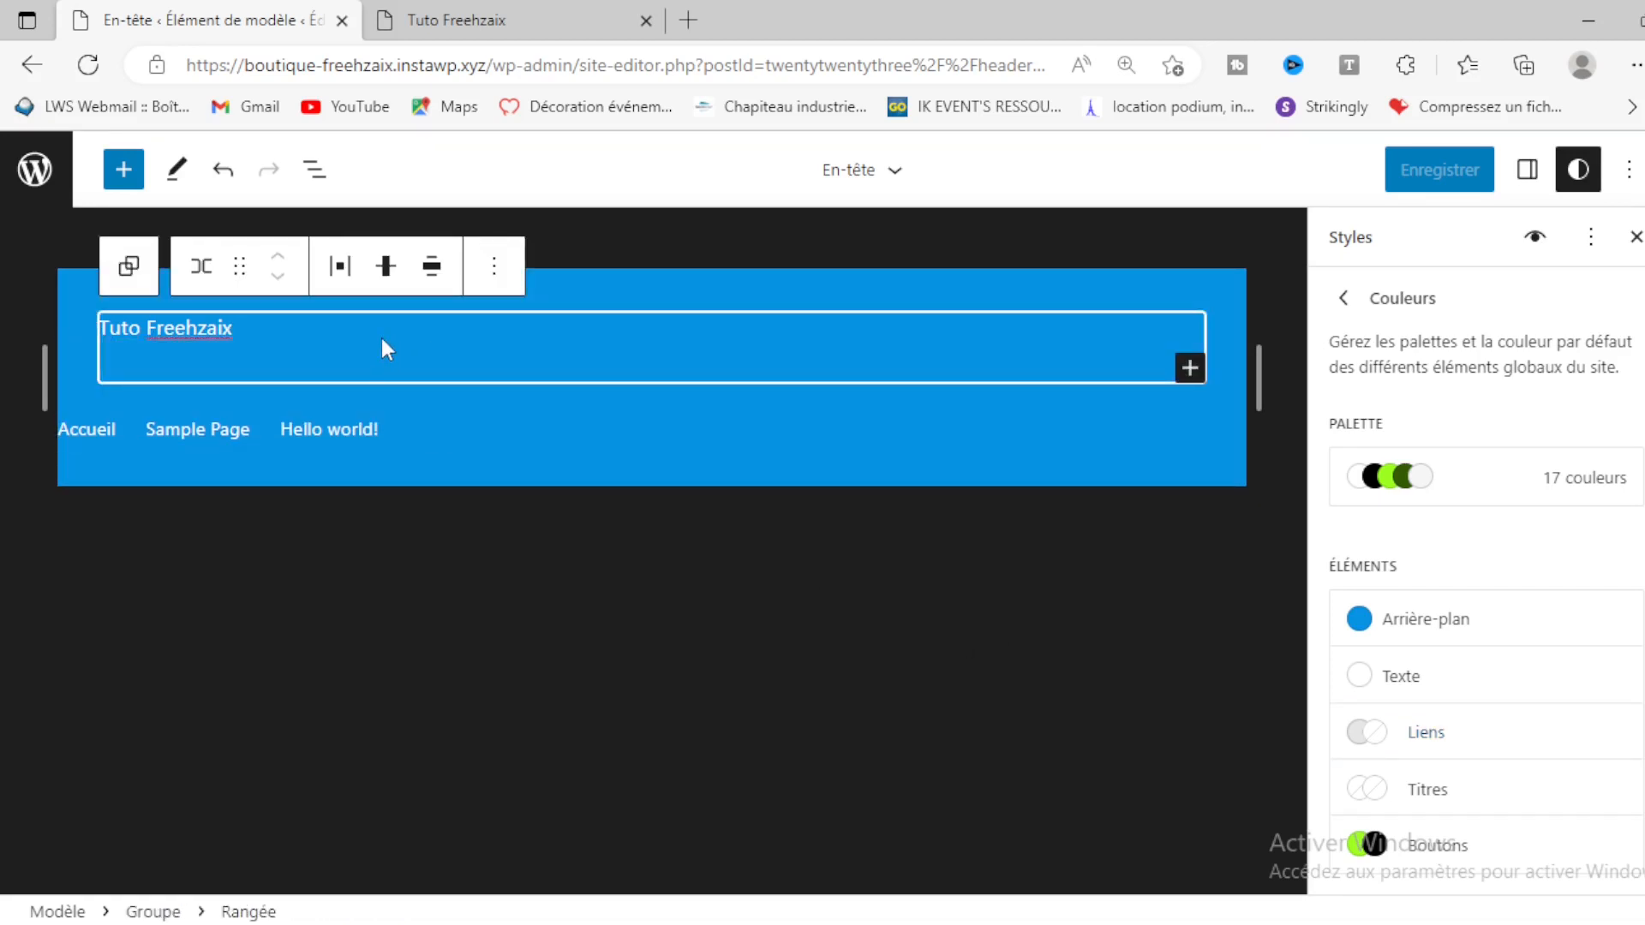
pyautogui.click(1634, 239)
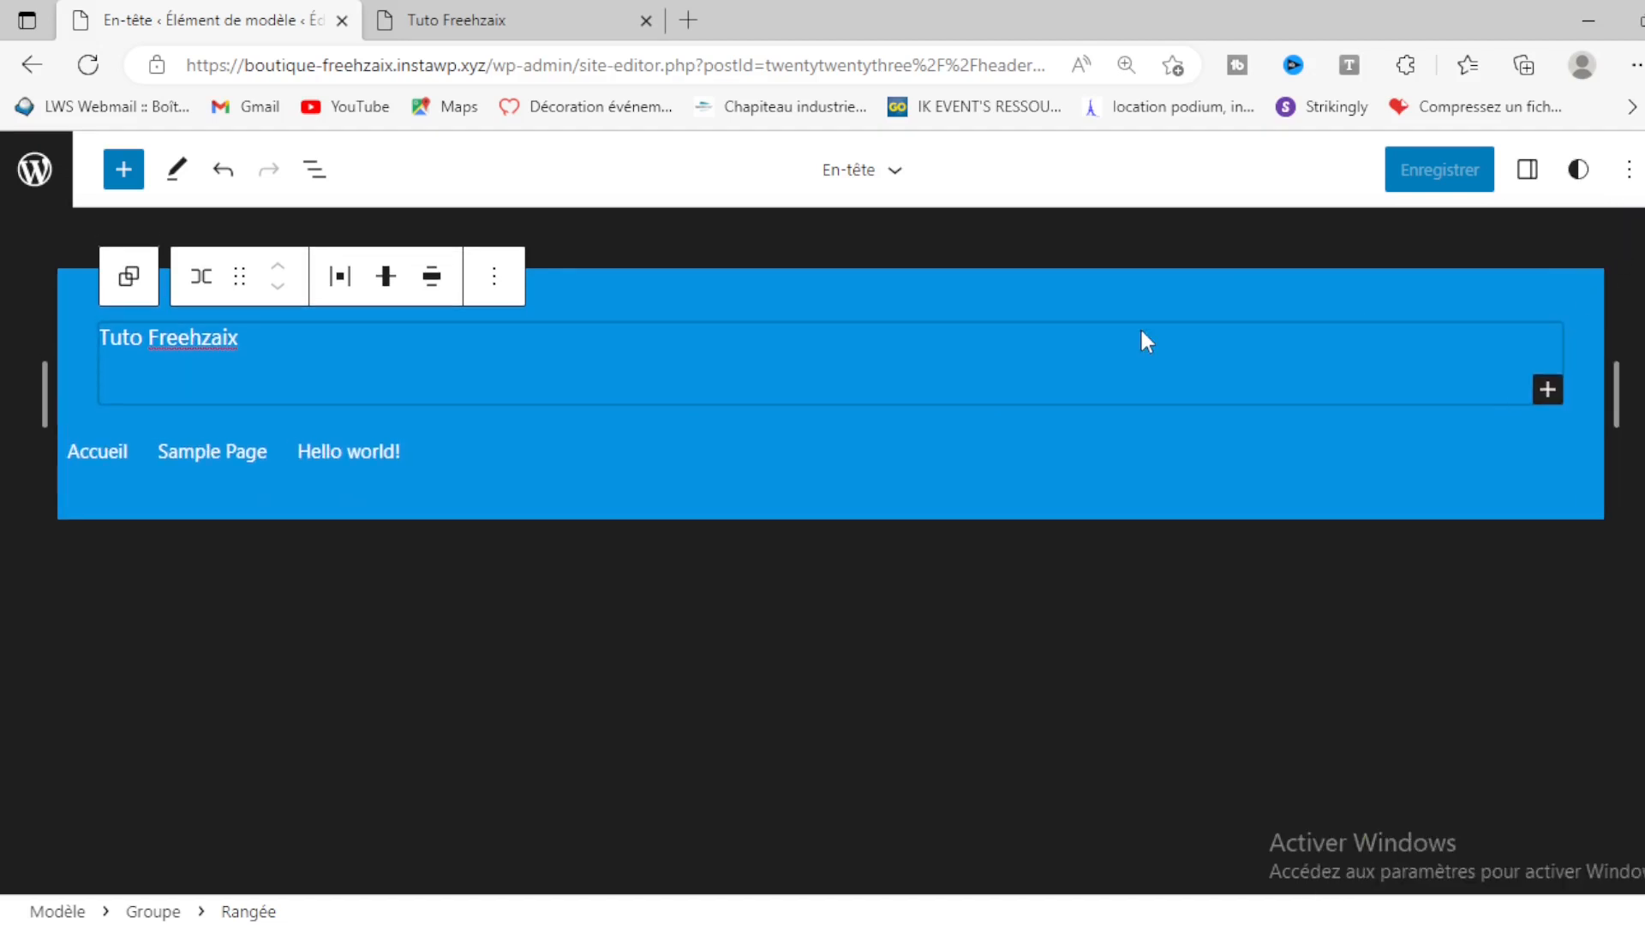
# Step: Set the text colour of H1 headings to Gris bleuâtre cyan (ABB8C3) in the global styles and save them
pyautogui.click(1576, 174)
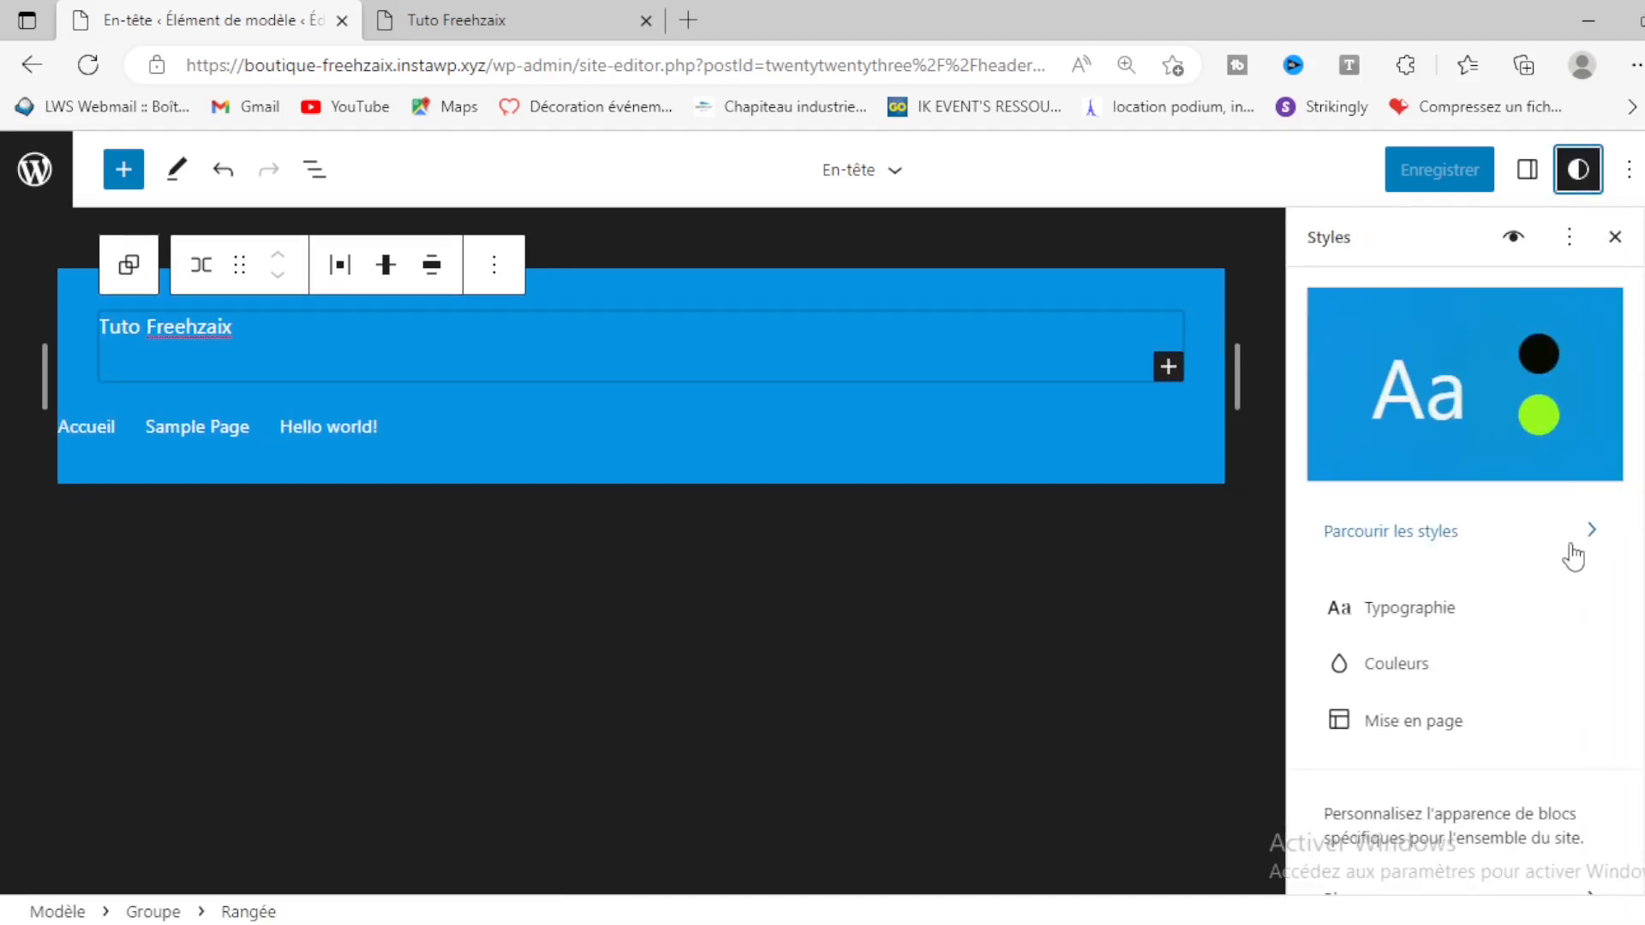
pyautogui.click(1357, 631)
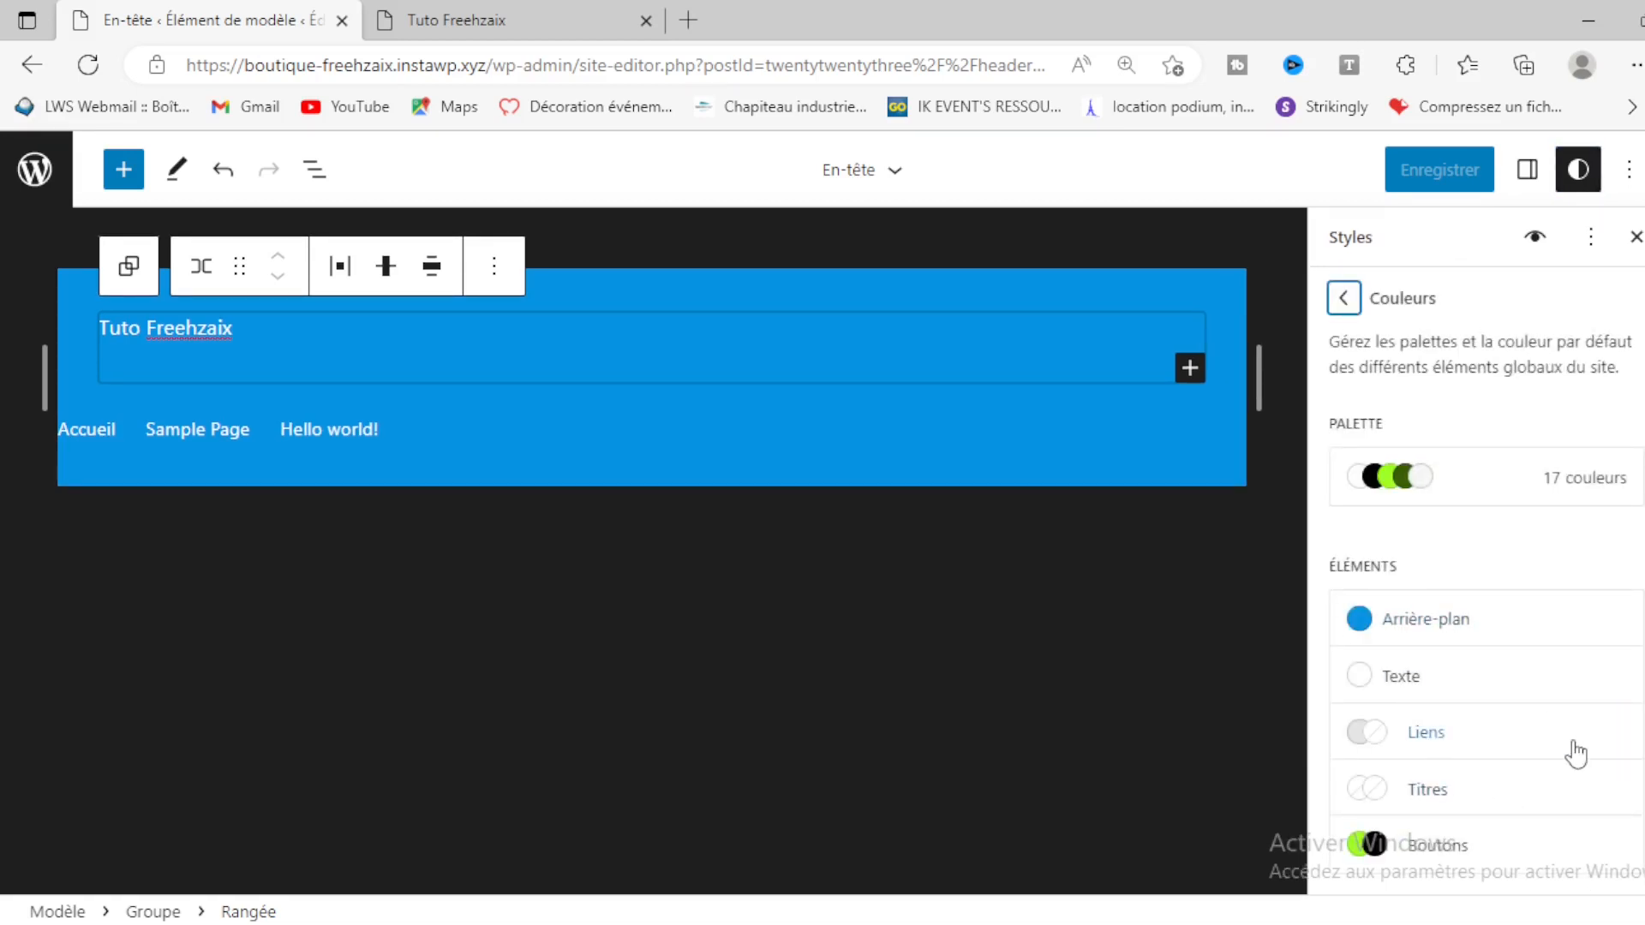
pyautogui.click(1480, 807)
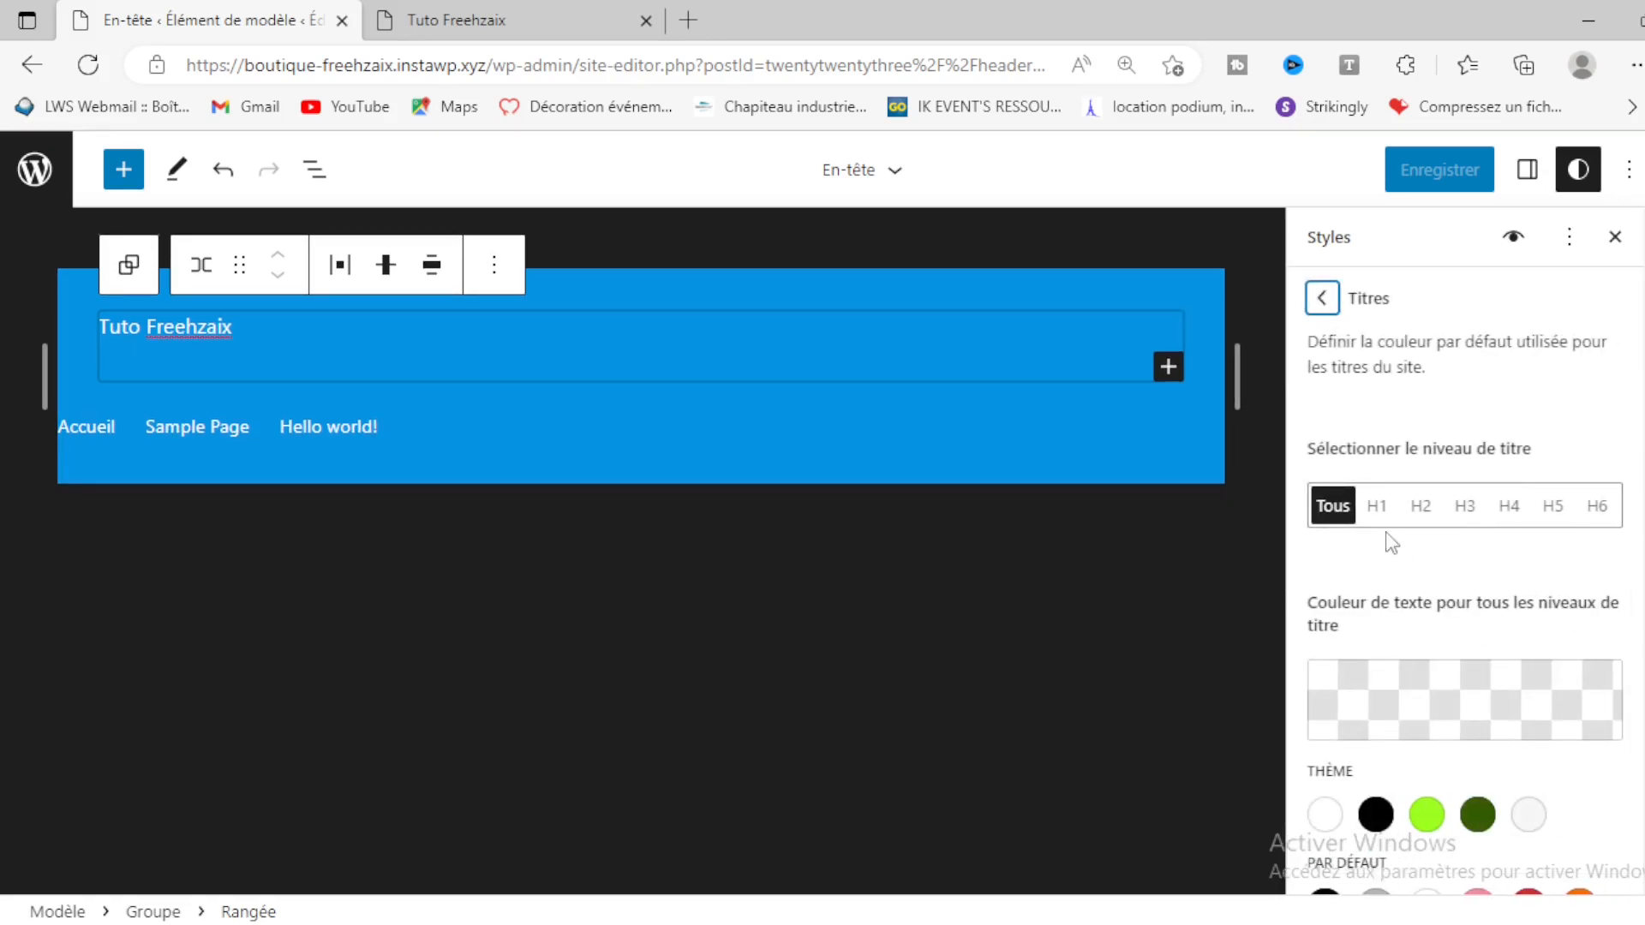
pyautogui.click(1377, 514)
pyautogui.scroll(-1, 1484, 648)
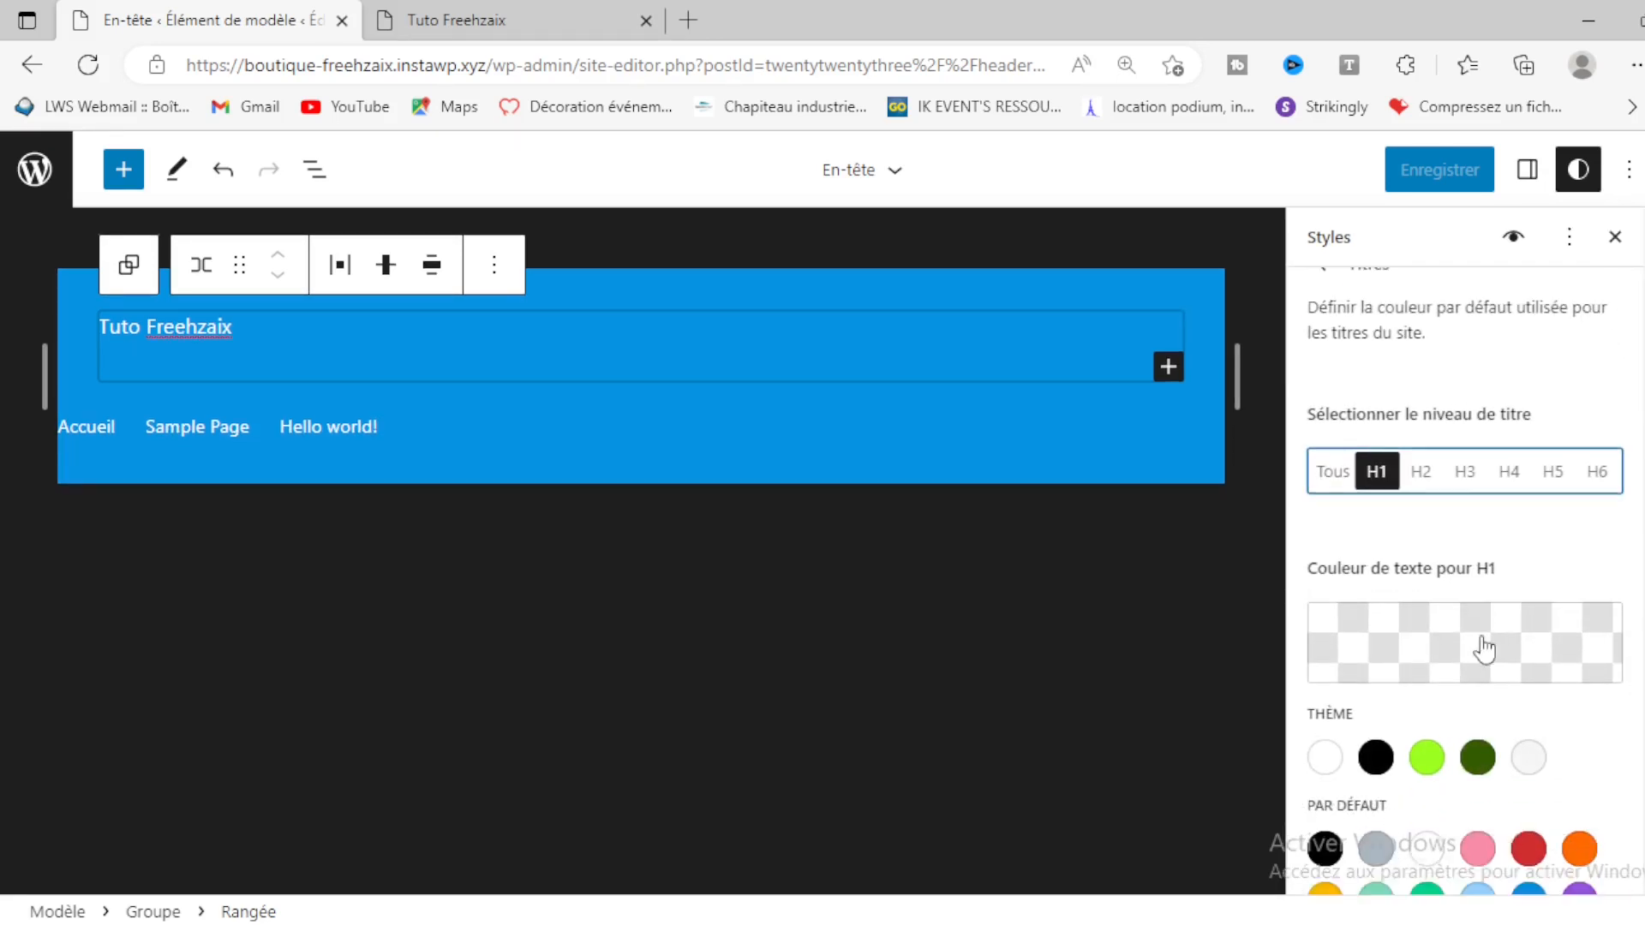
pyautogui.scroll(-2, 1485, 648)
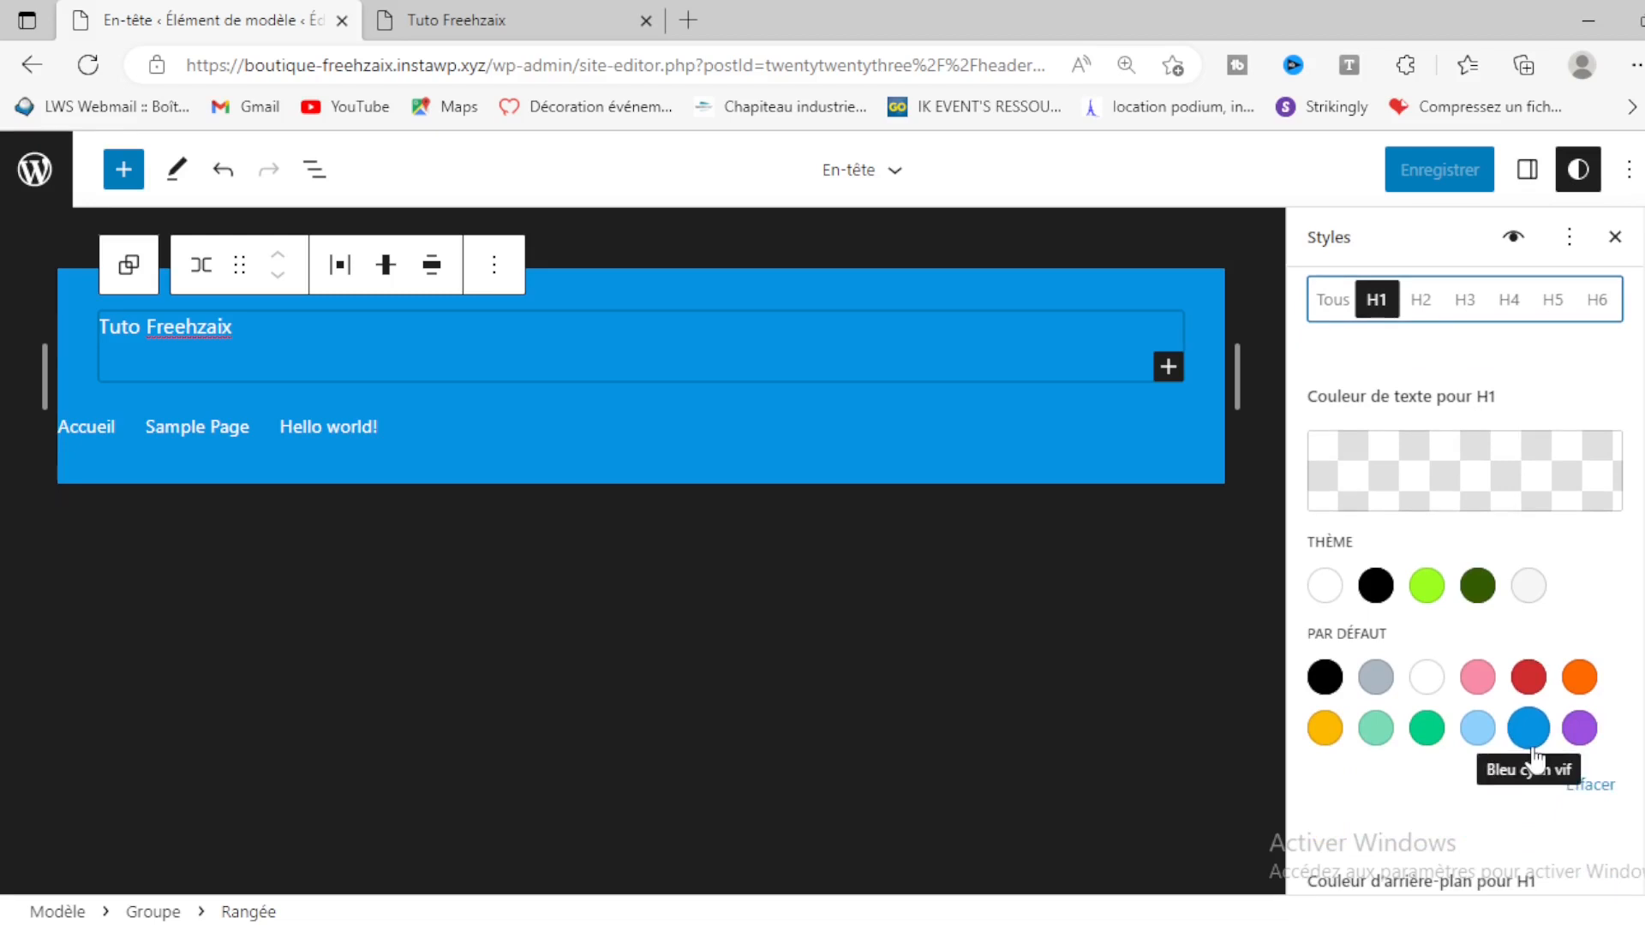
pyautogui.click(1378, 681)
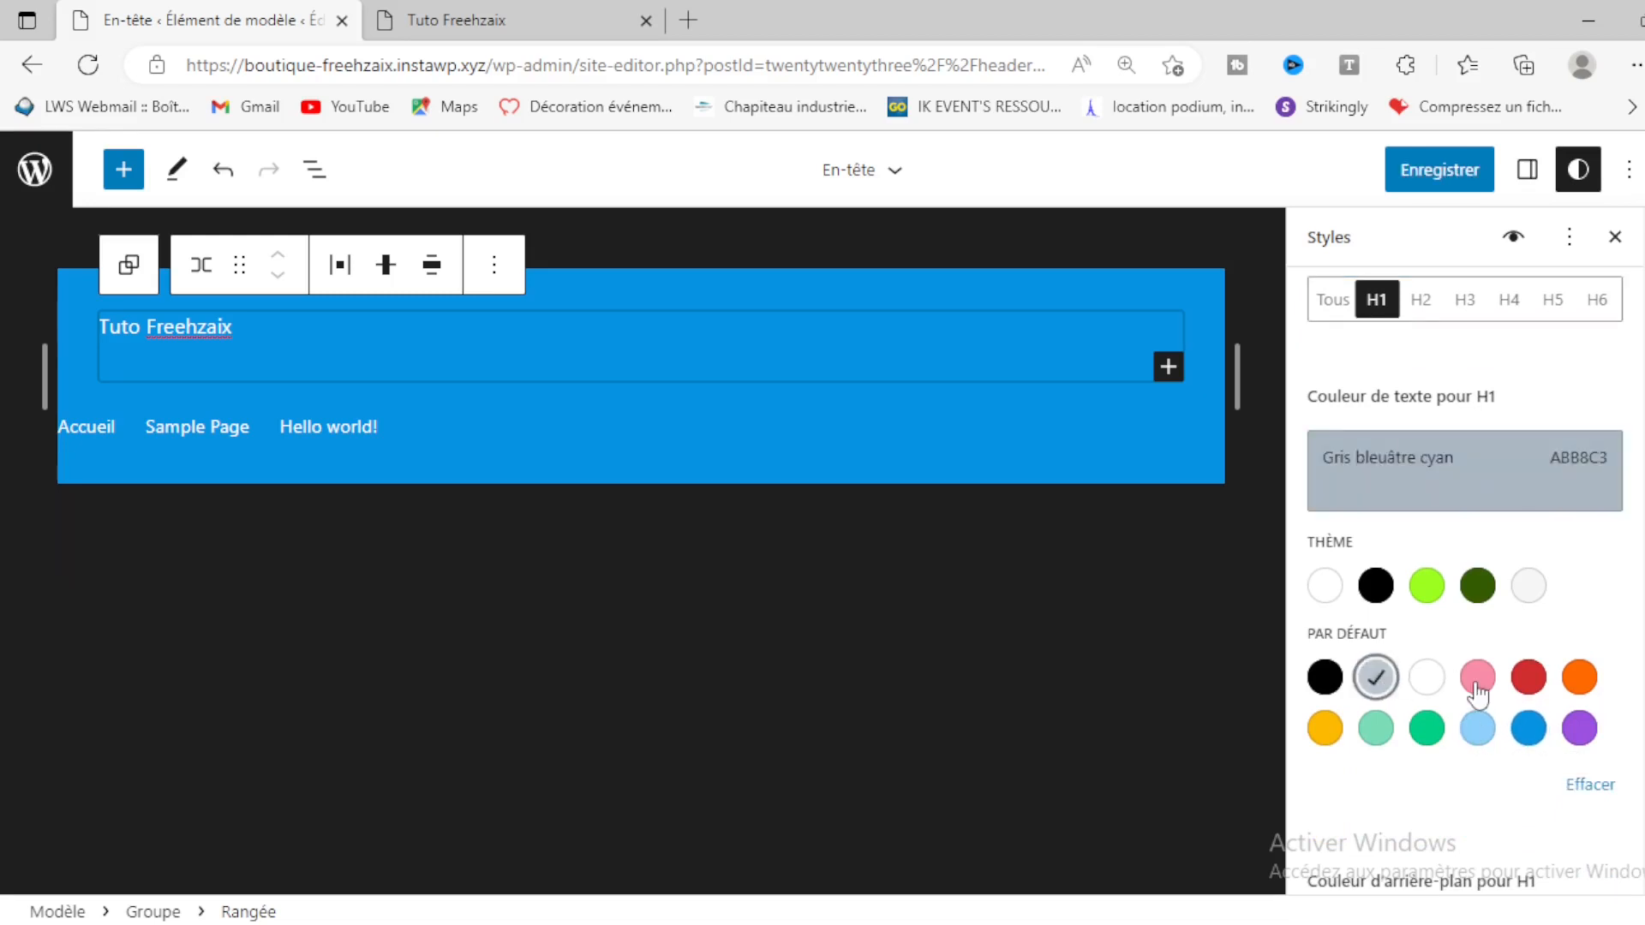
pyautogui.scroll(-3, 1506, 716)
pyautogui.scroll(-3, 1505, 715)
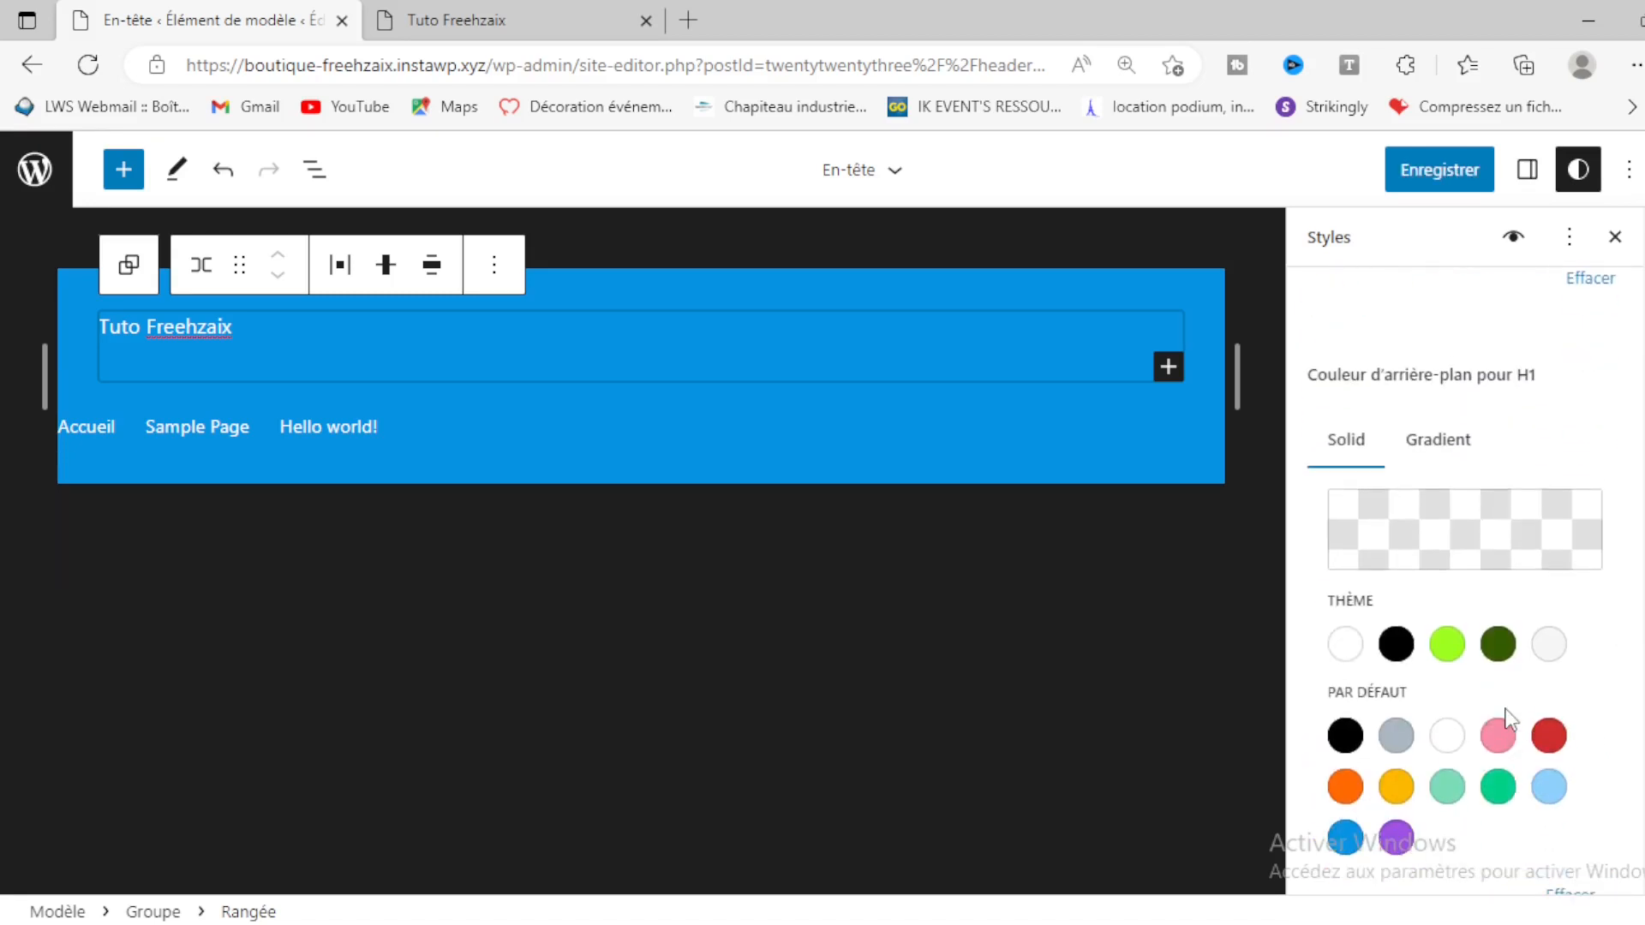
pyautogui.scroll(5, 1505, 715)
pyautogui.click(1386, 172)
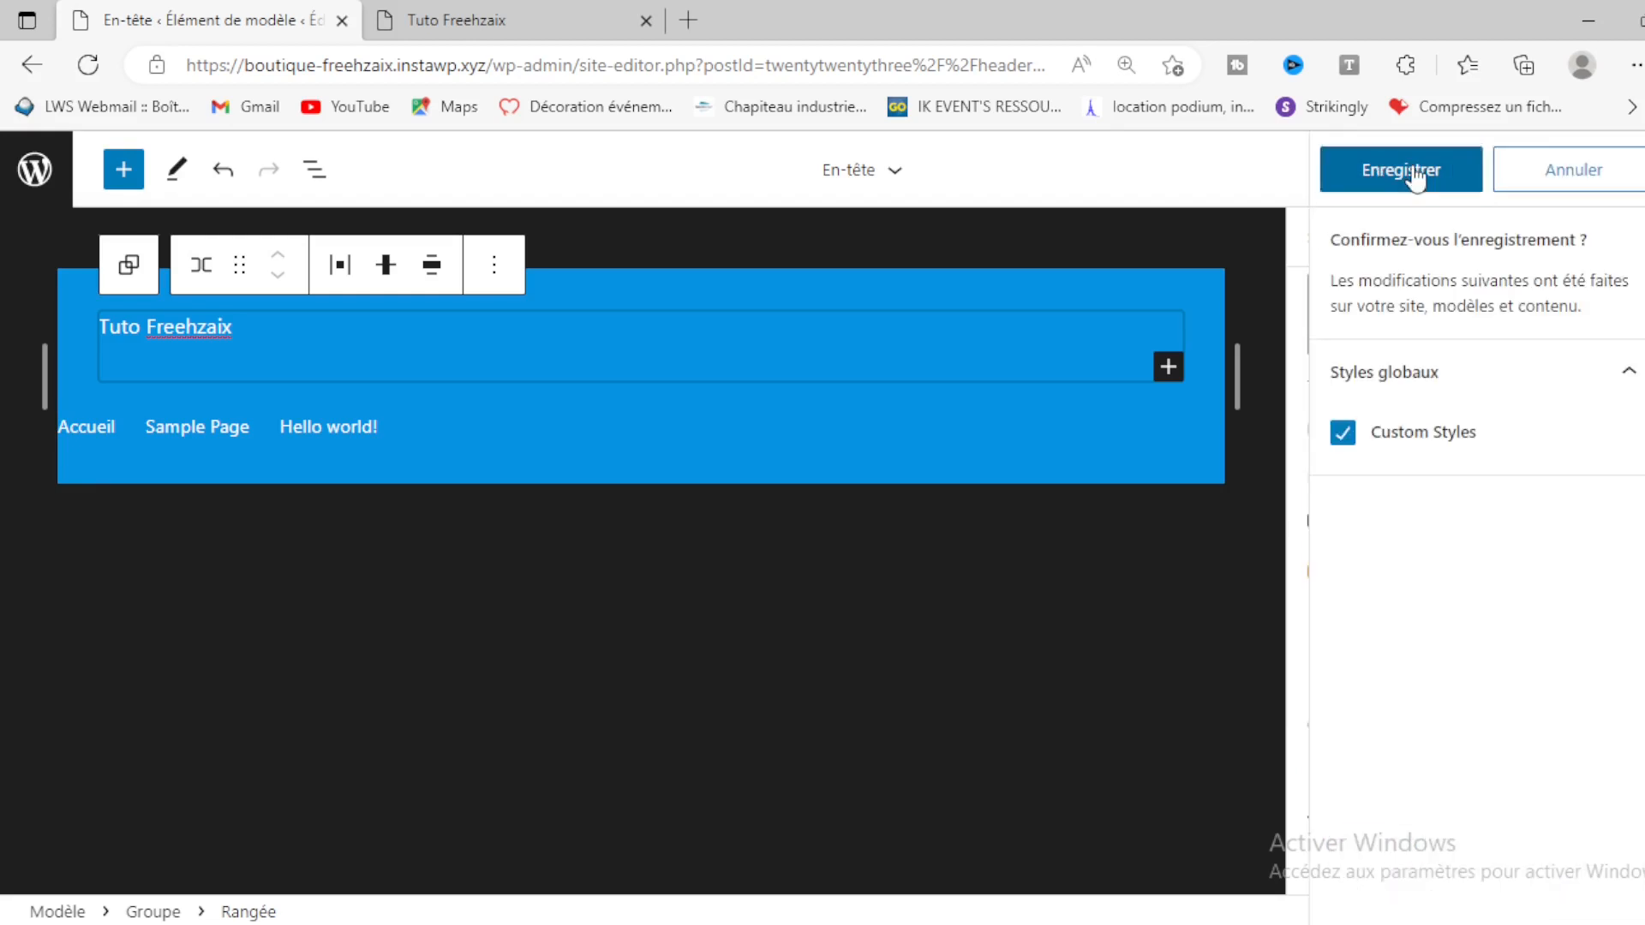
pyautogui.click(1421, 176)
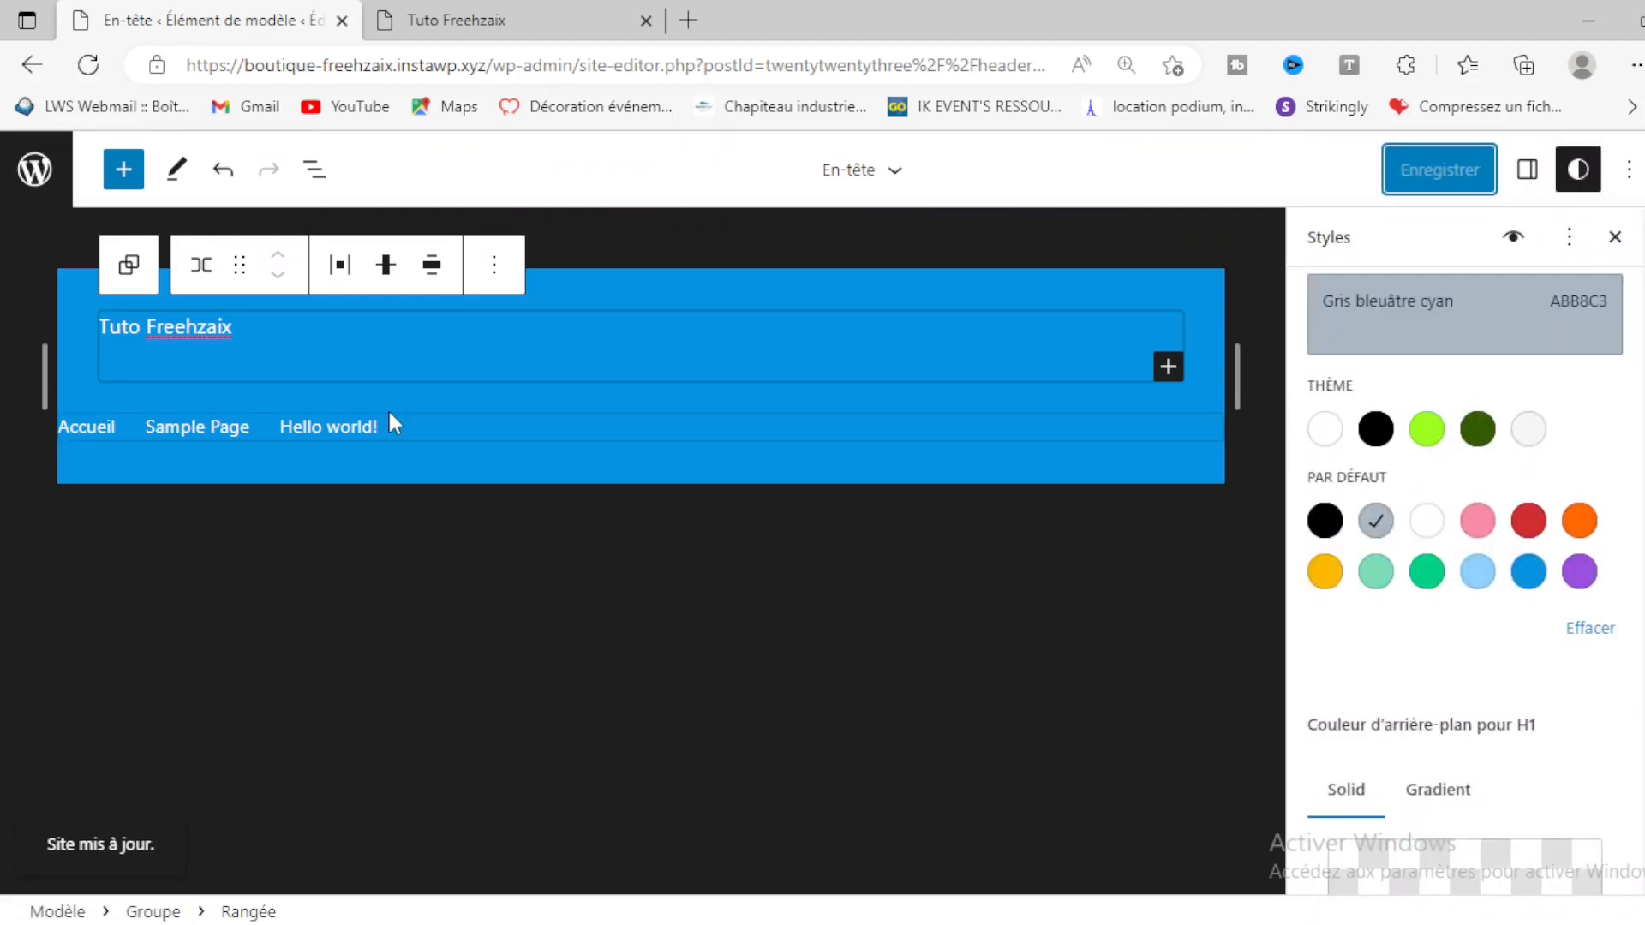
# Step: Reload the site's front page, open the Hello world! post to examine its title colour, and go back to the home page
pyautogui.click(541, 16)
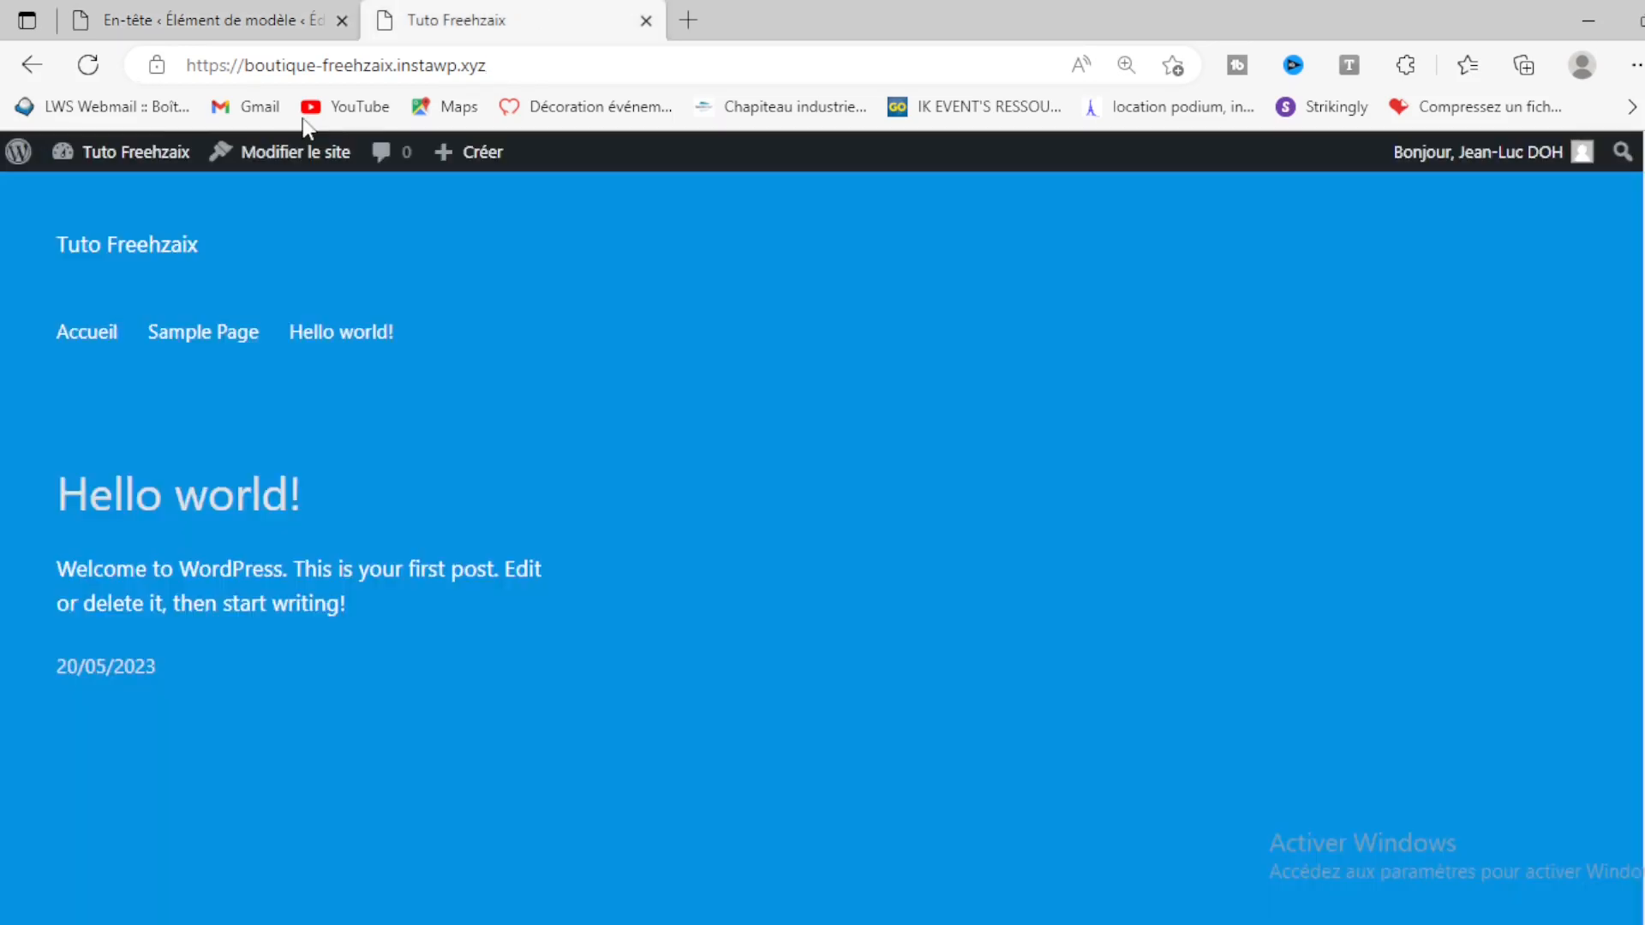
pyautogui.click(88, 66)
pyautogui.click(209, 490)
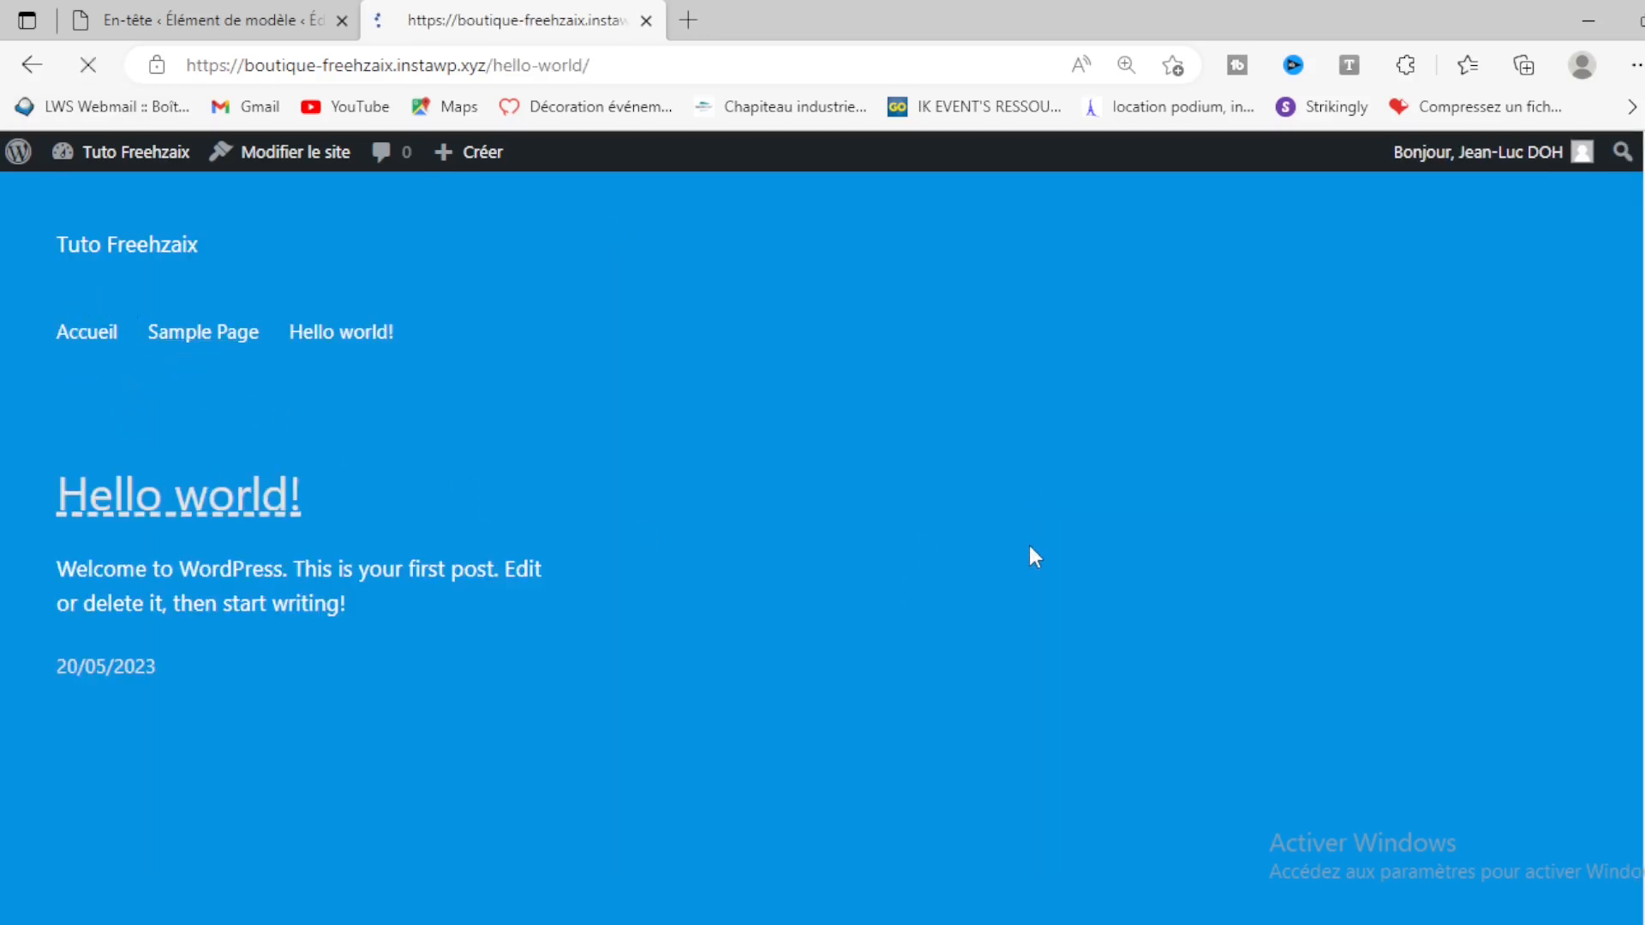
pyautogui.scroll(-5, 1028, 542)
pyautogui.scroll(5, 1032, 544)
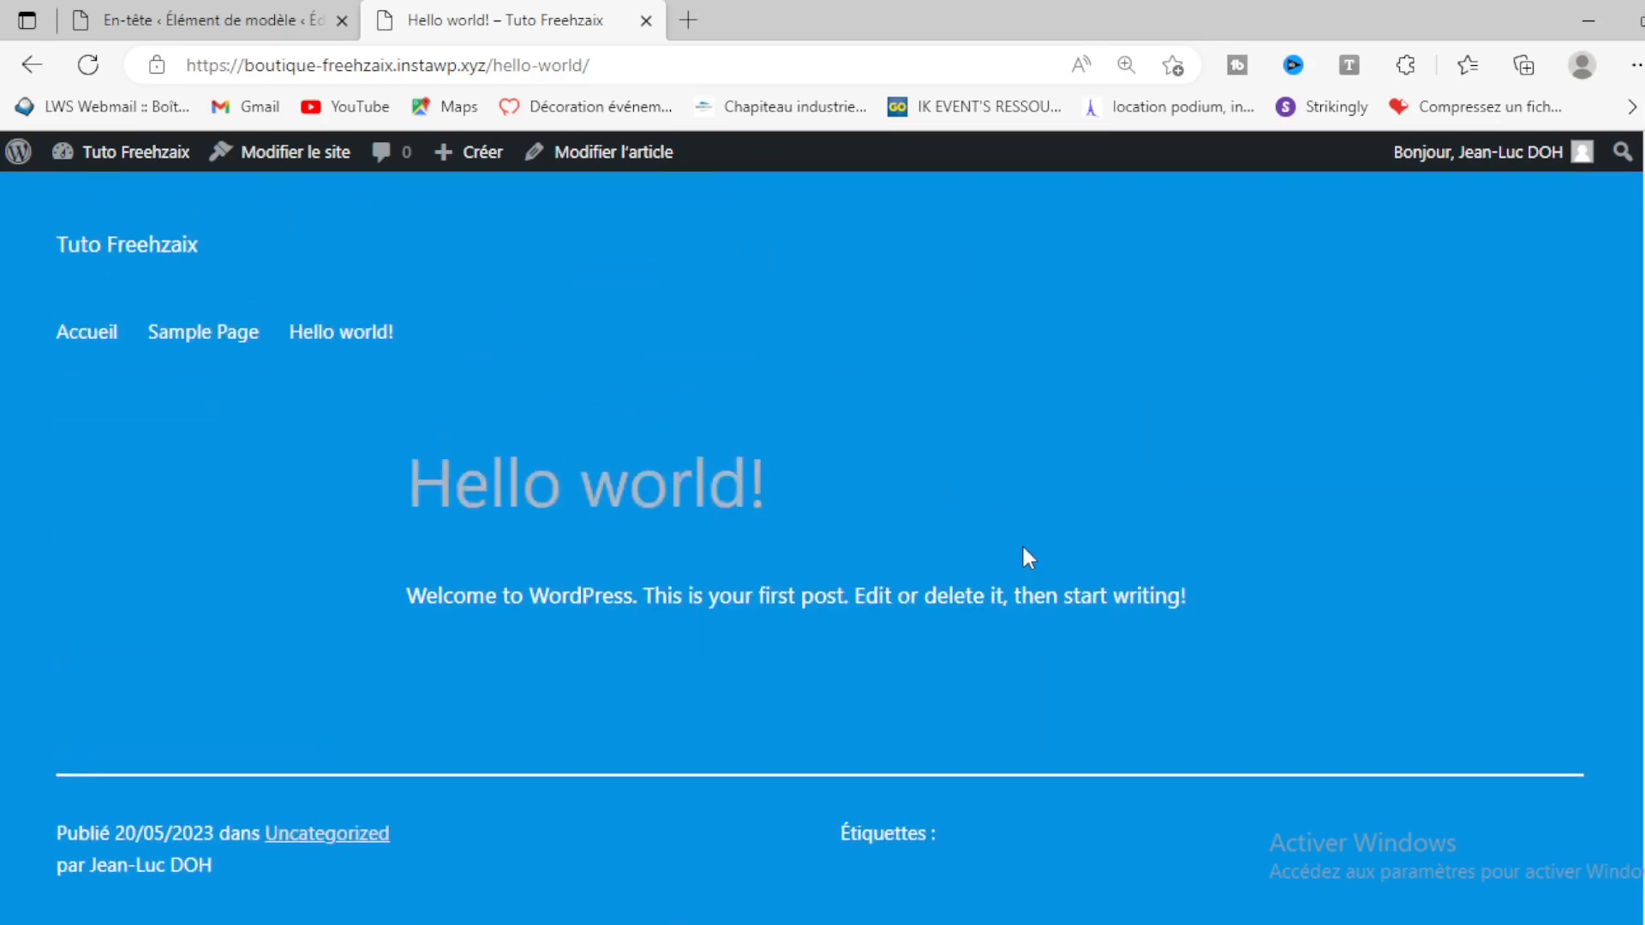
pyautogui.moveTo(412, 484); pyautogui.dragTo(790, 481)
pyautogui.click(795, 482)
pyautogui.scroll(-5, 734, 539)
pyautogui.scroll(5, 735, 538)
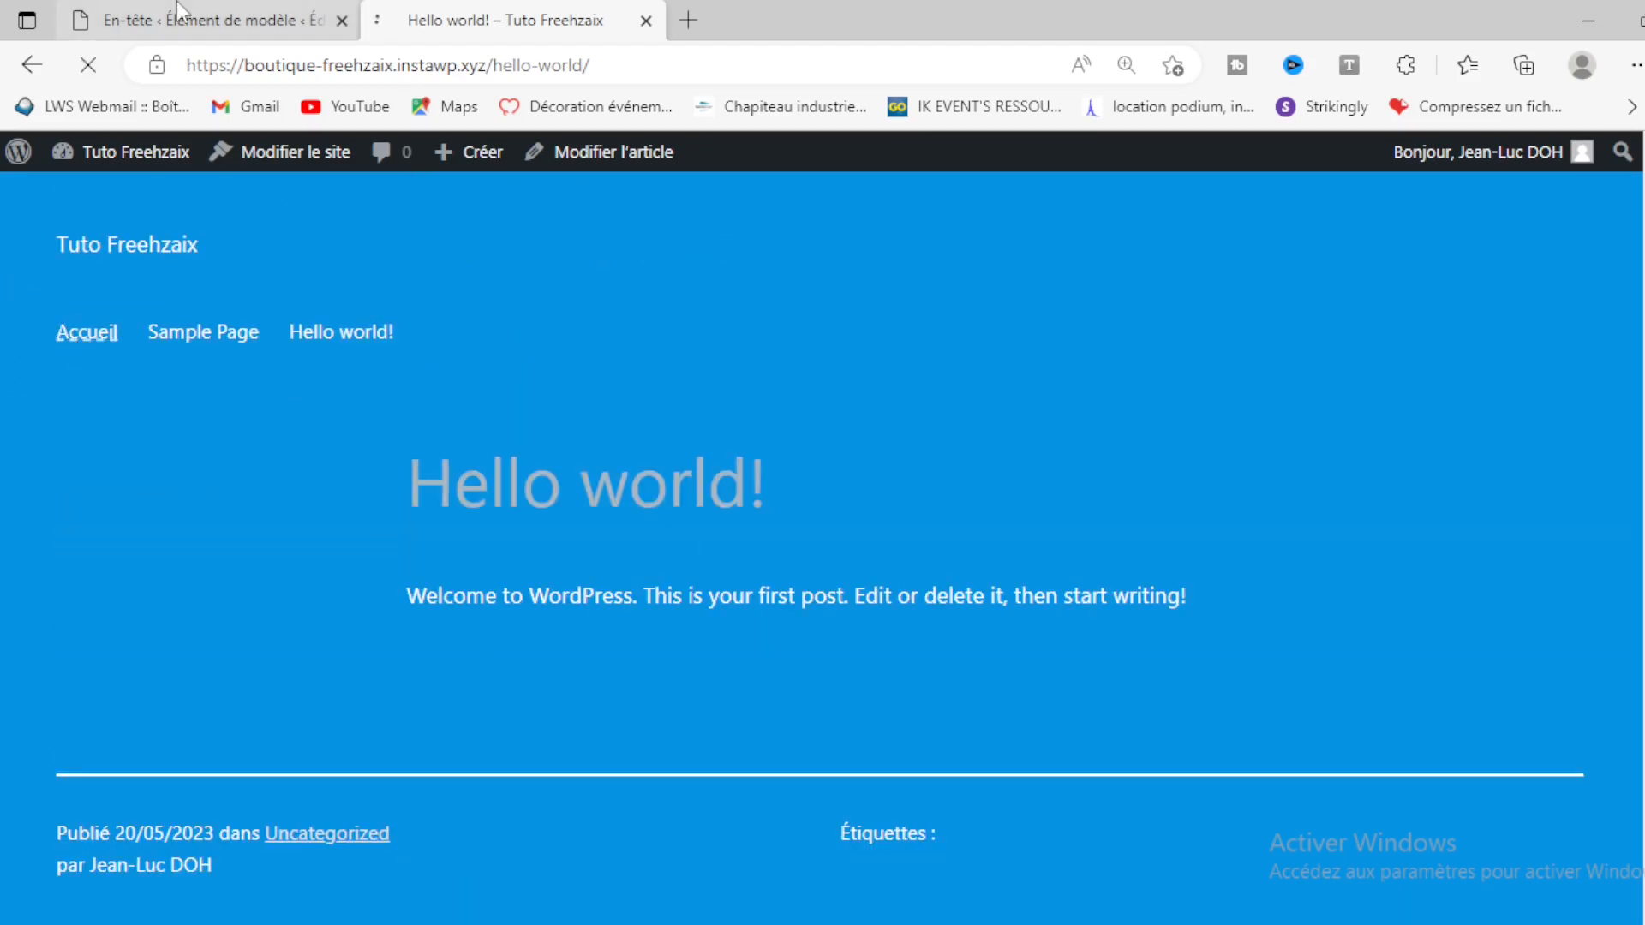
# Step: Back in the site editor, set the H1 text colour to the theme's Base white (FFFFFF) and save the global styles
pyautogui.click(205, 19)
pyautogui.click(1325, 428)
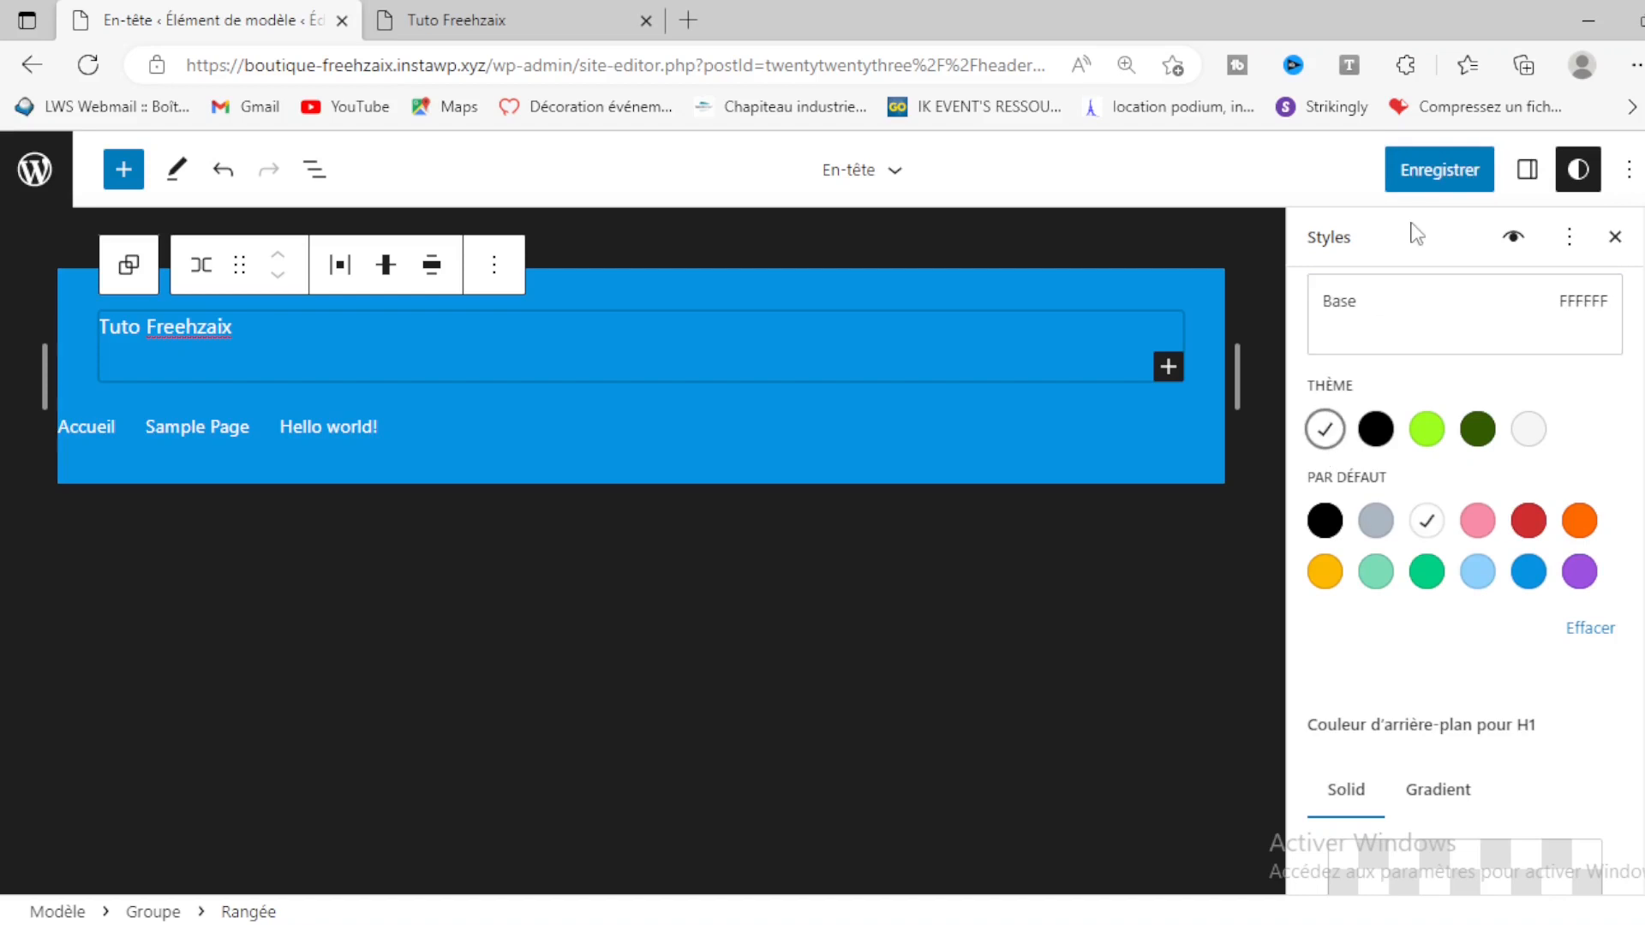
pyautogui.click(1435, 171)
pyautogui.click(429, 17)
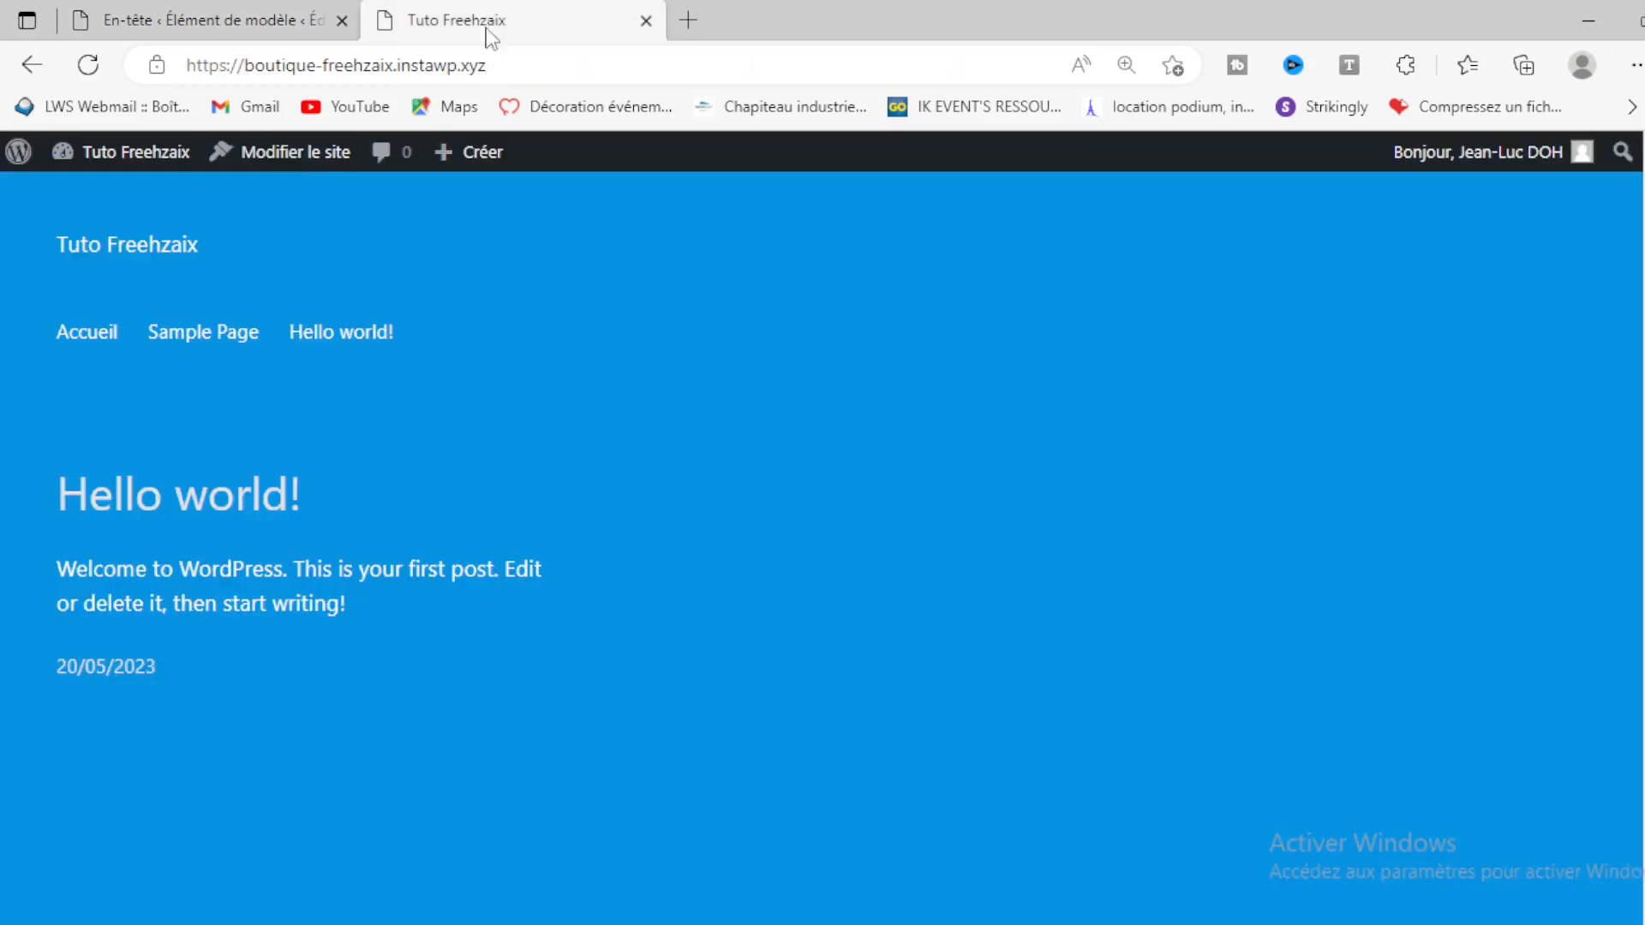
pyautogui.click(205, 19)
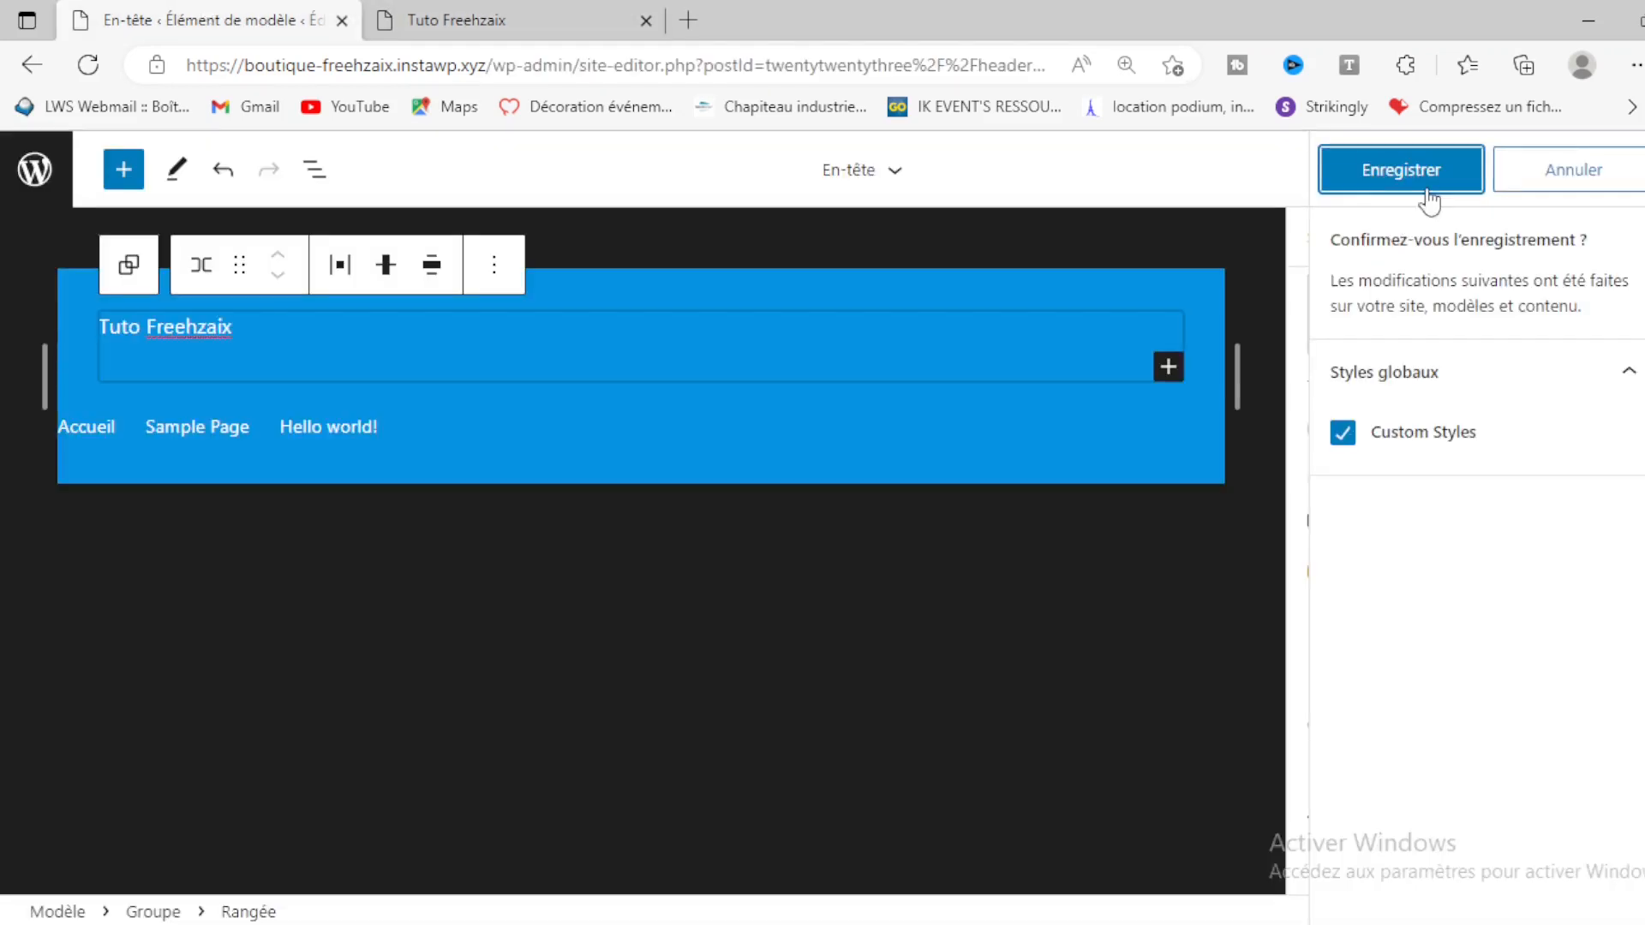
pyautogui.click(1422, 176)
# Step: Open the Hello world! post on the live site again and check the title's new colour
pyautogui.click(463, 17)
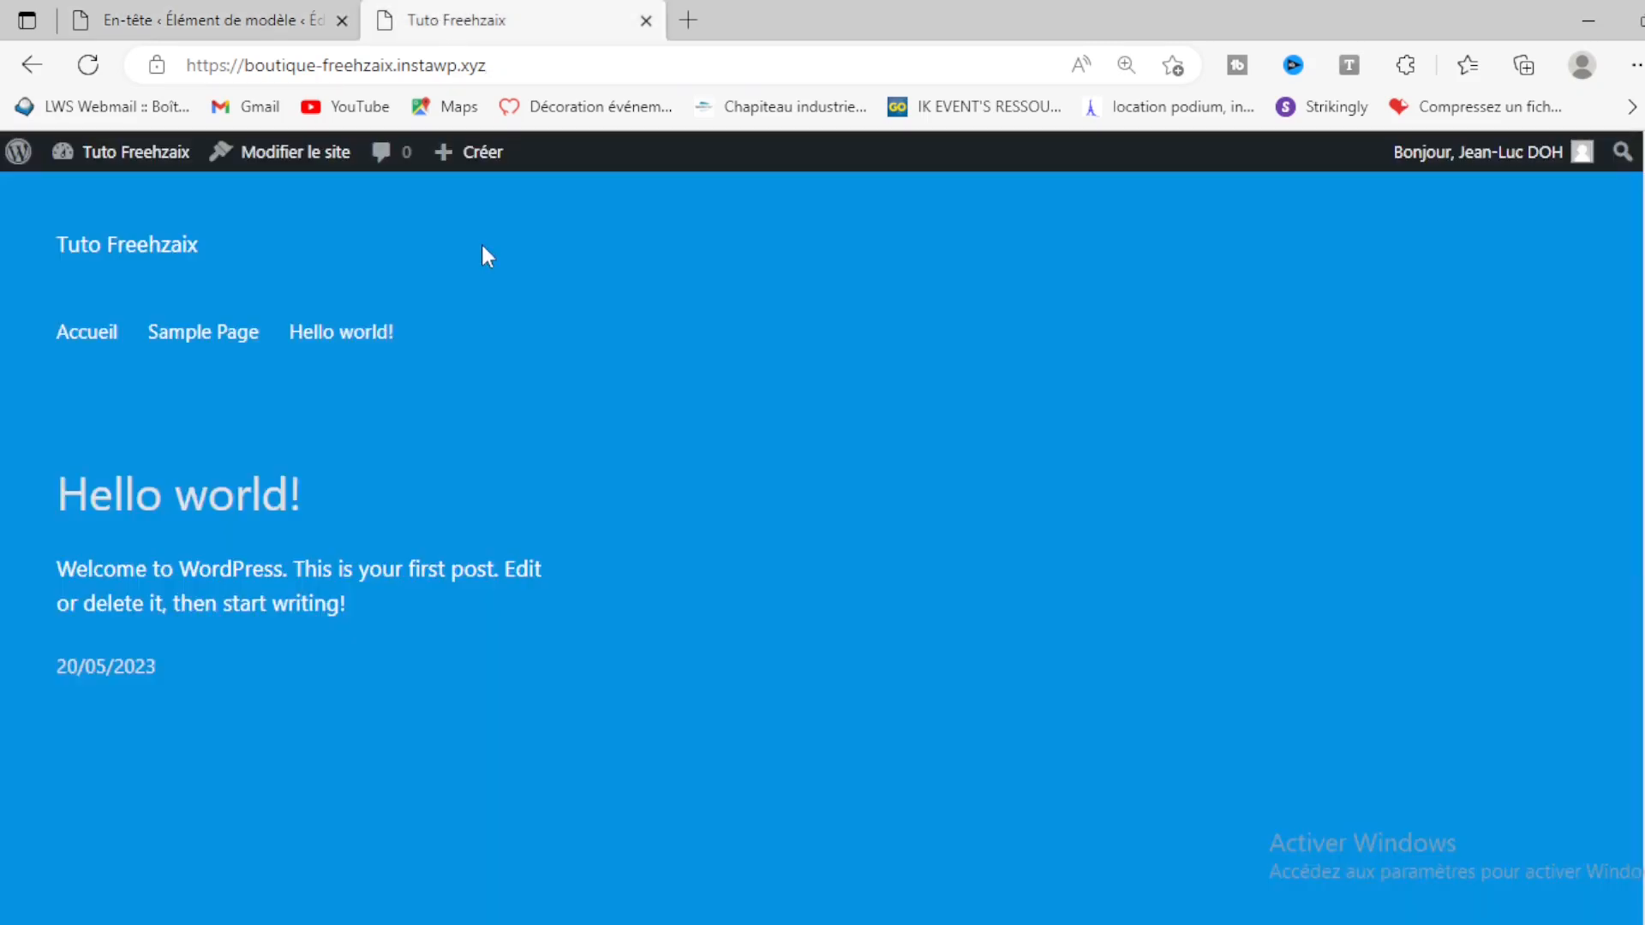
pyautogui.click(214, 506)
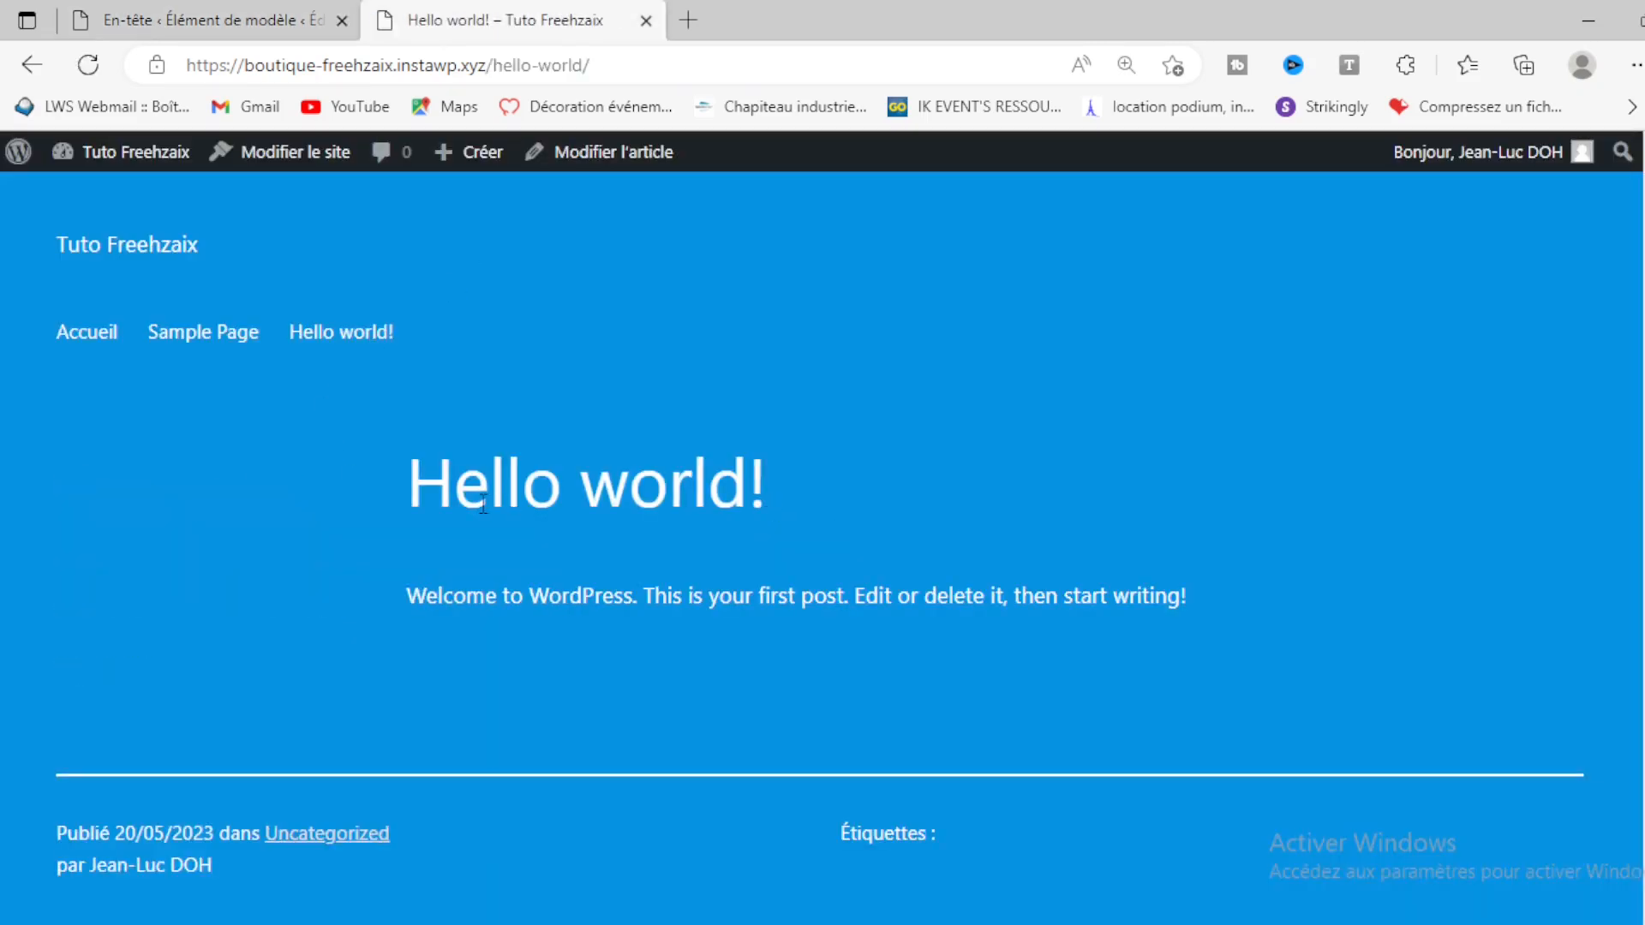
pyautogui.moveTo(408, 493); pyautogui.dragTo(1053, 495)
pyautogui.click(603, 517)
pyautogui.scroll(-5, 603, 517)
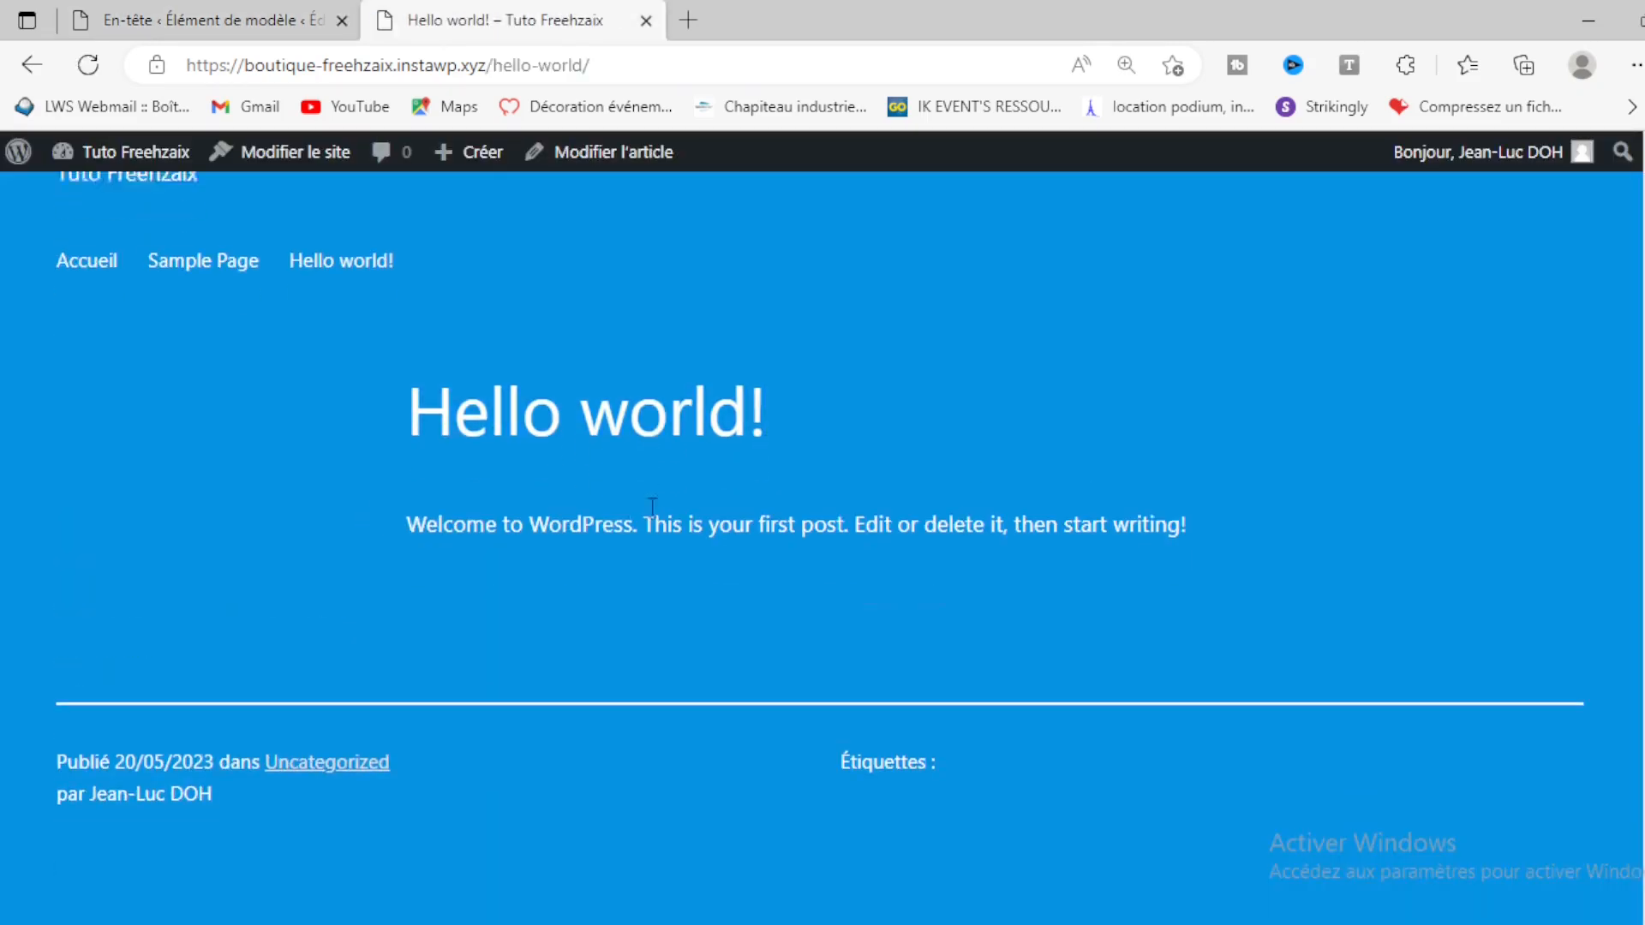
# Step: Return to the site editor and open the Pied de page template part for editing
pyautogui.scroll(5, 603, 517)
pyautogui.click(250, 15)
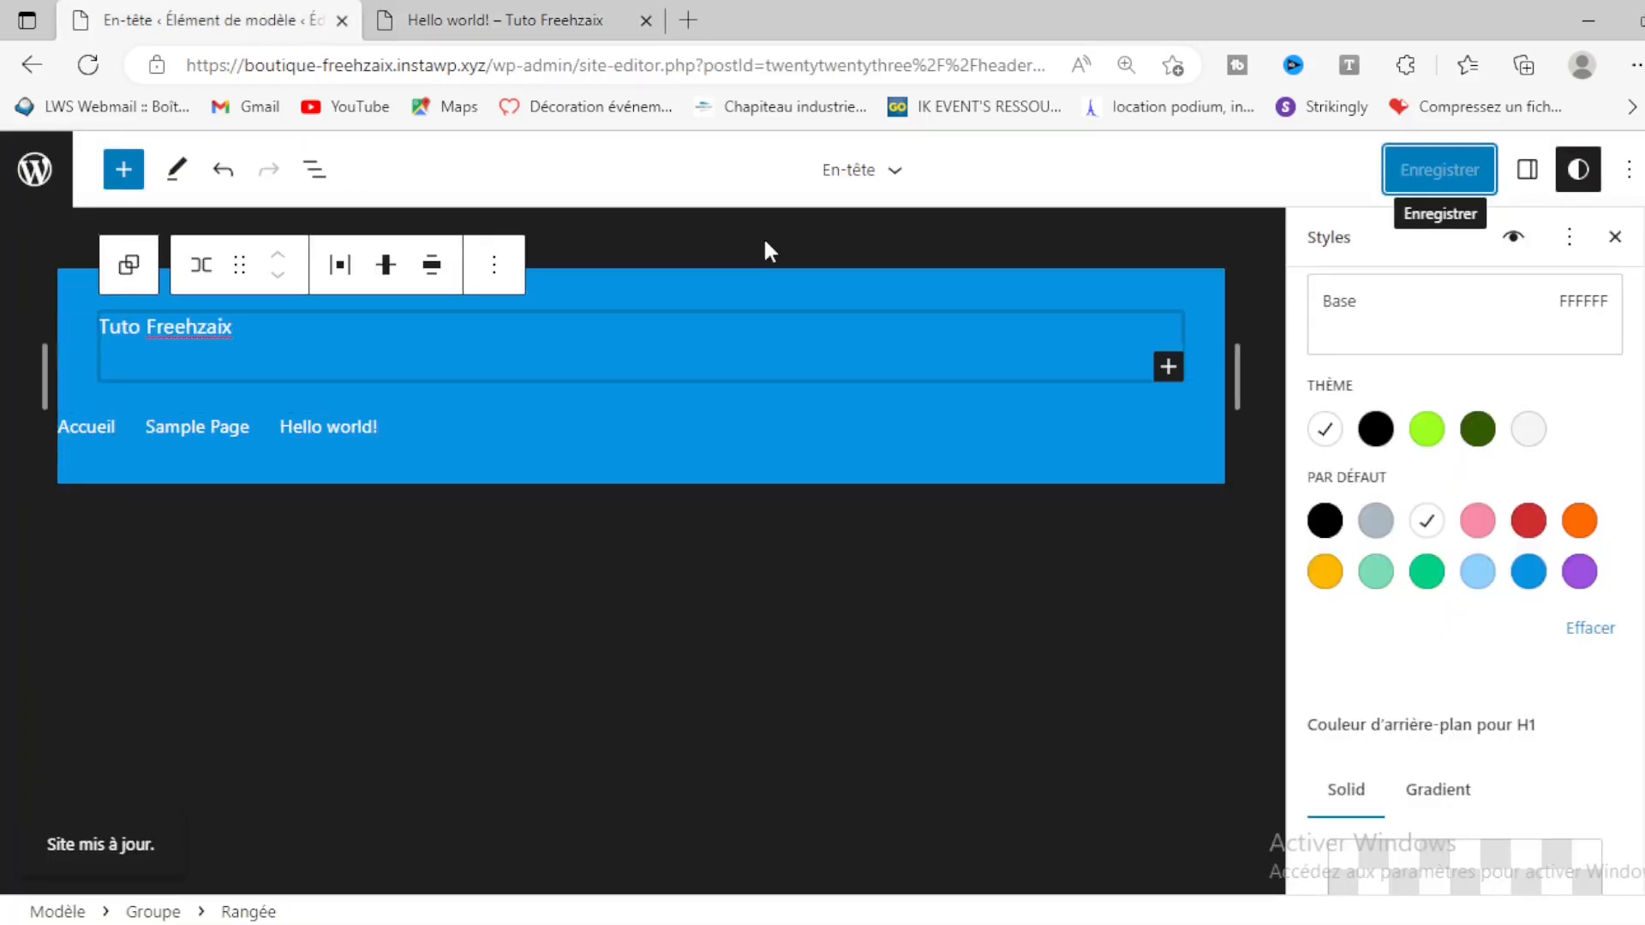
pyautogui.click(894, 171)
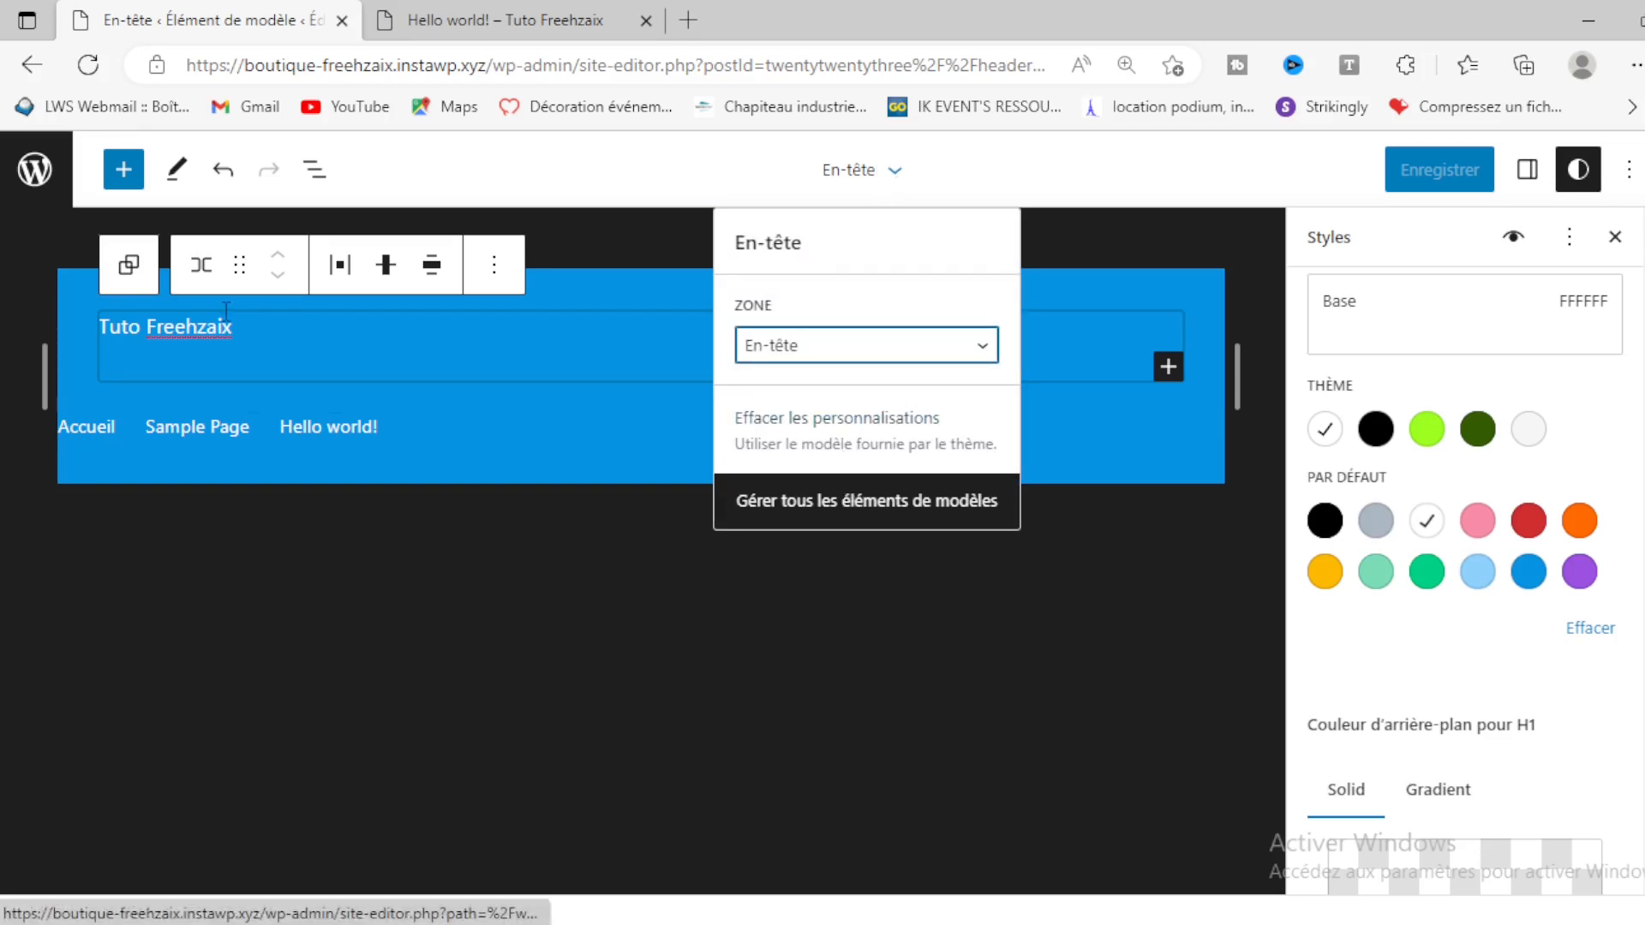
pyautogui.click(24, 175)
pyautogui.click(23, 175)
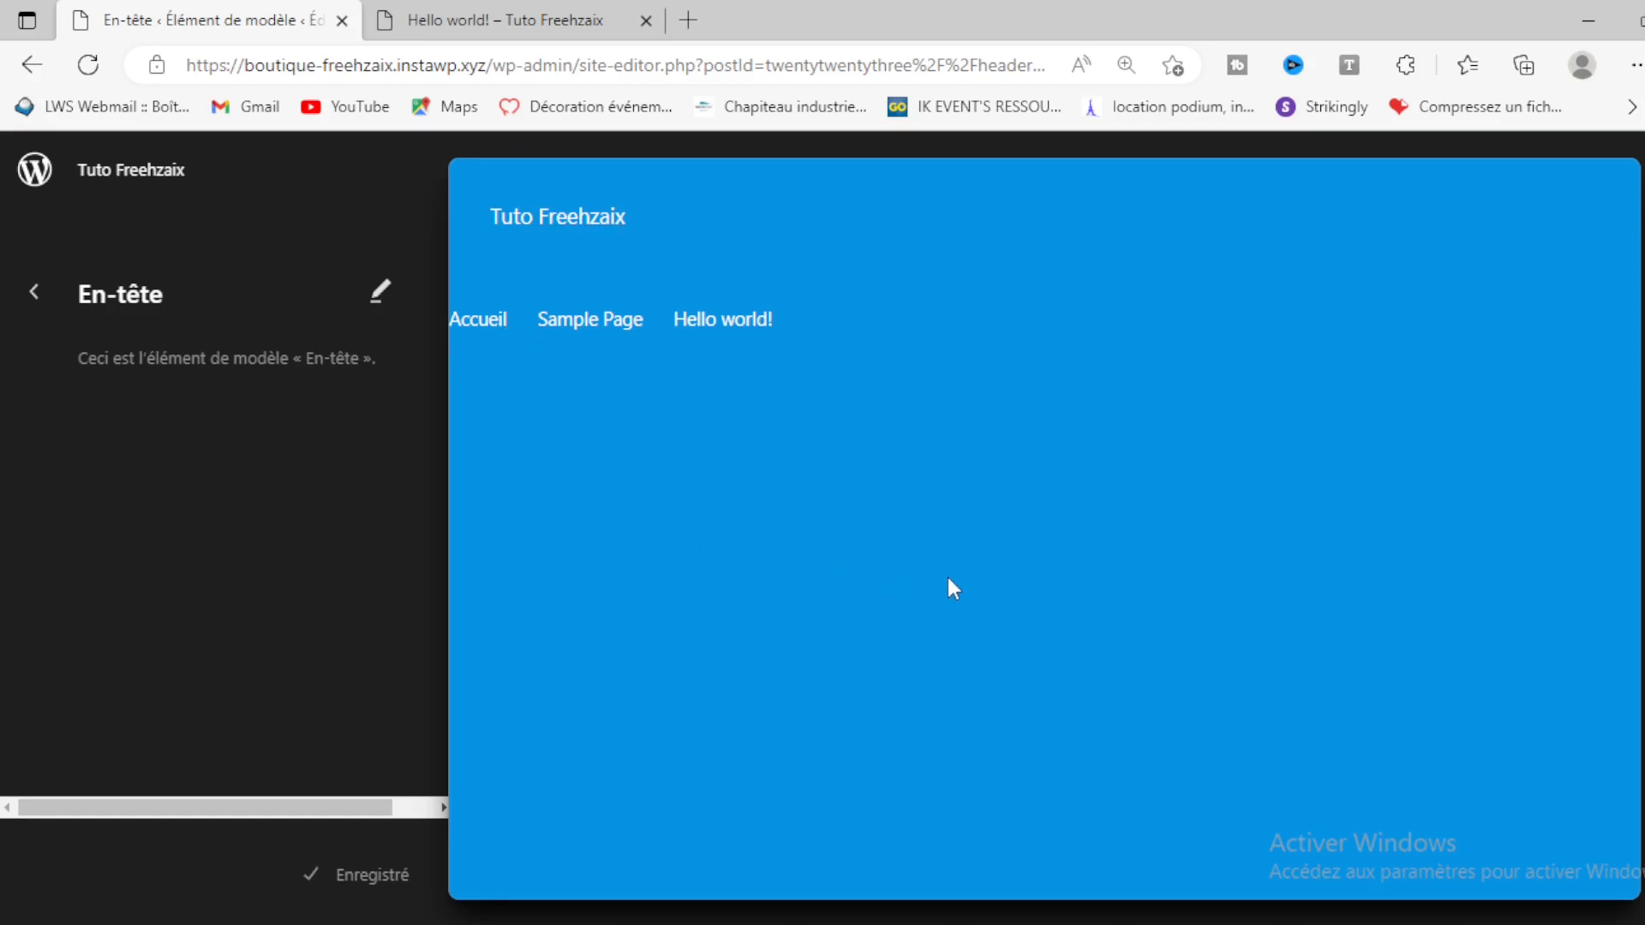
pyautogui.click(477, 360)
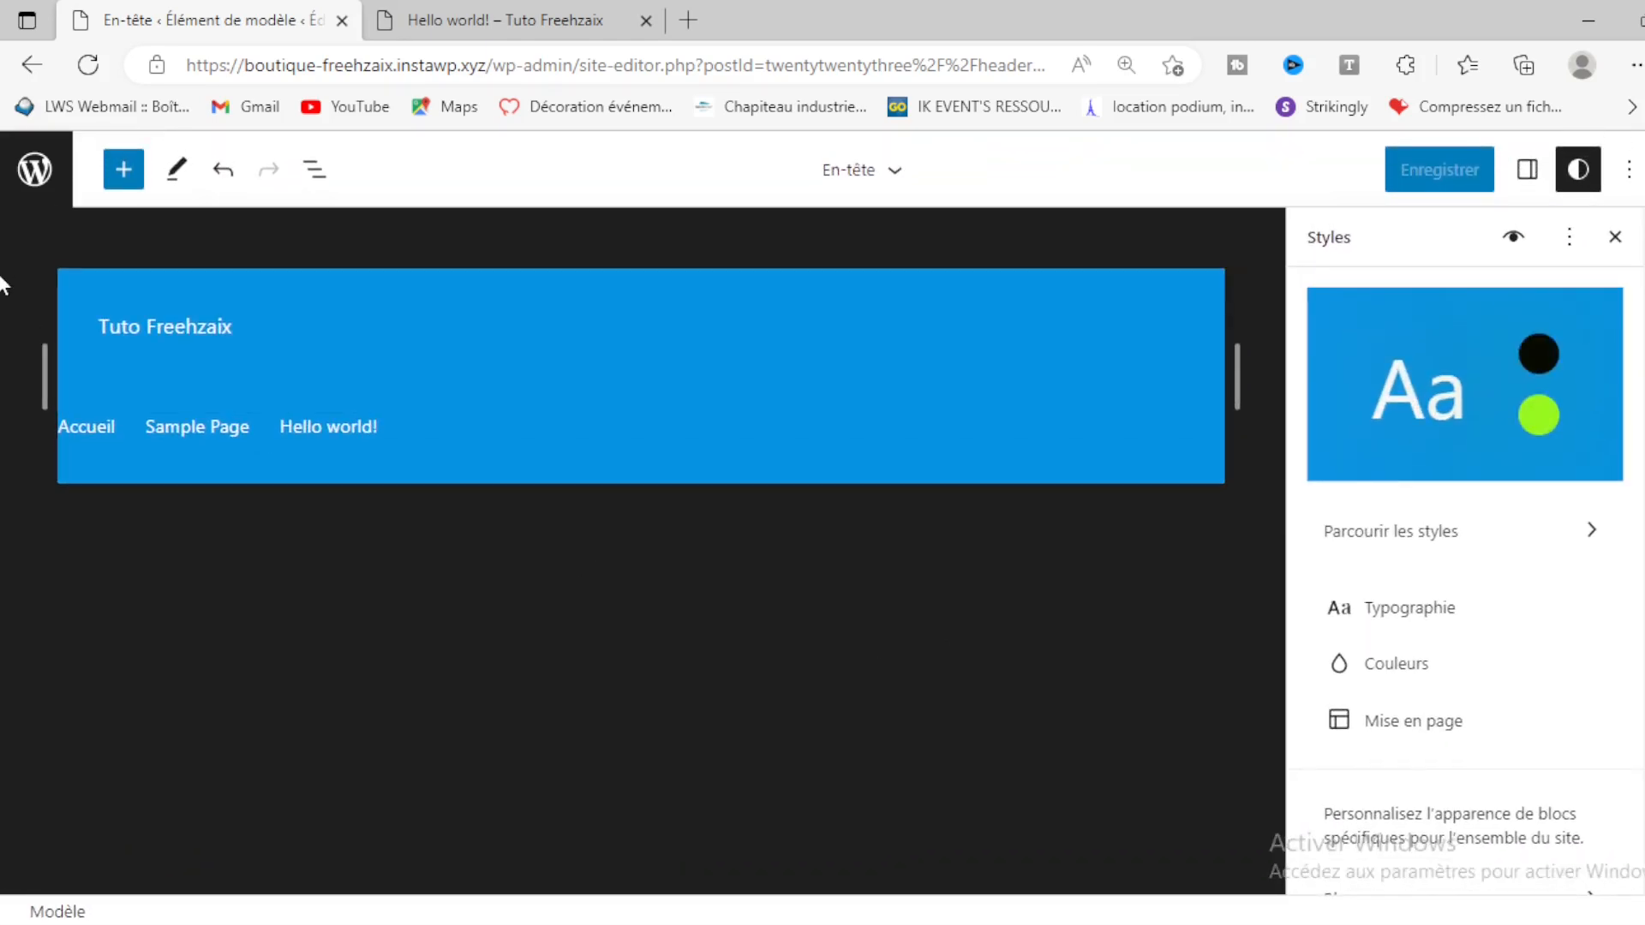
pyautogui.click(26, 176)
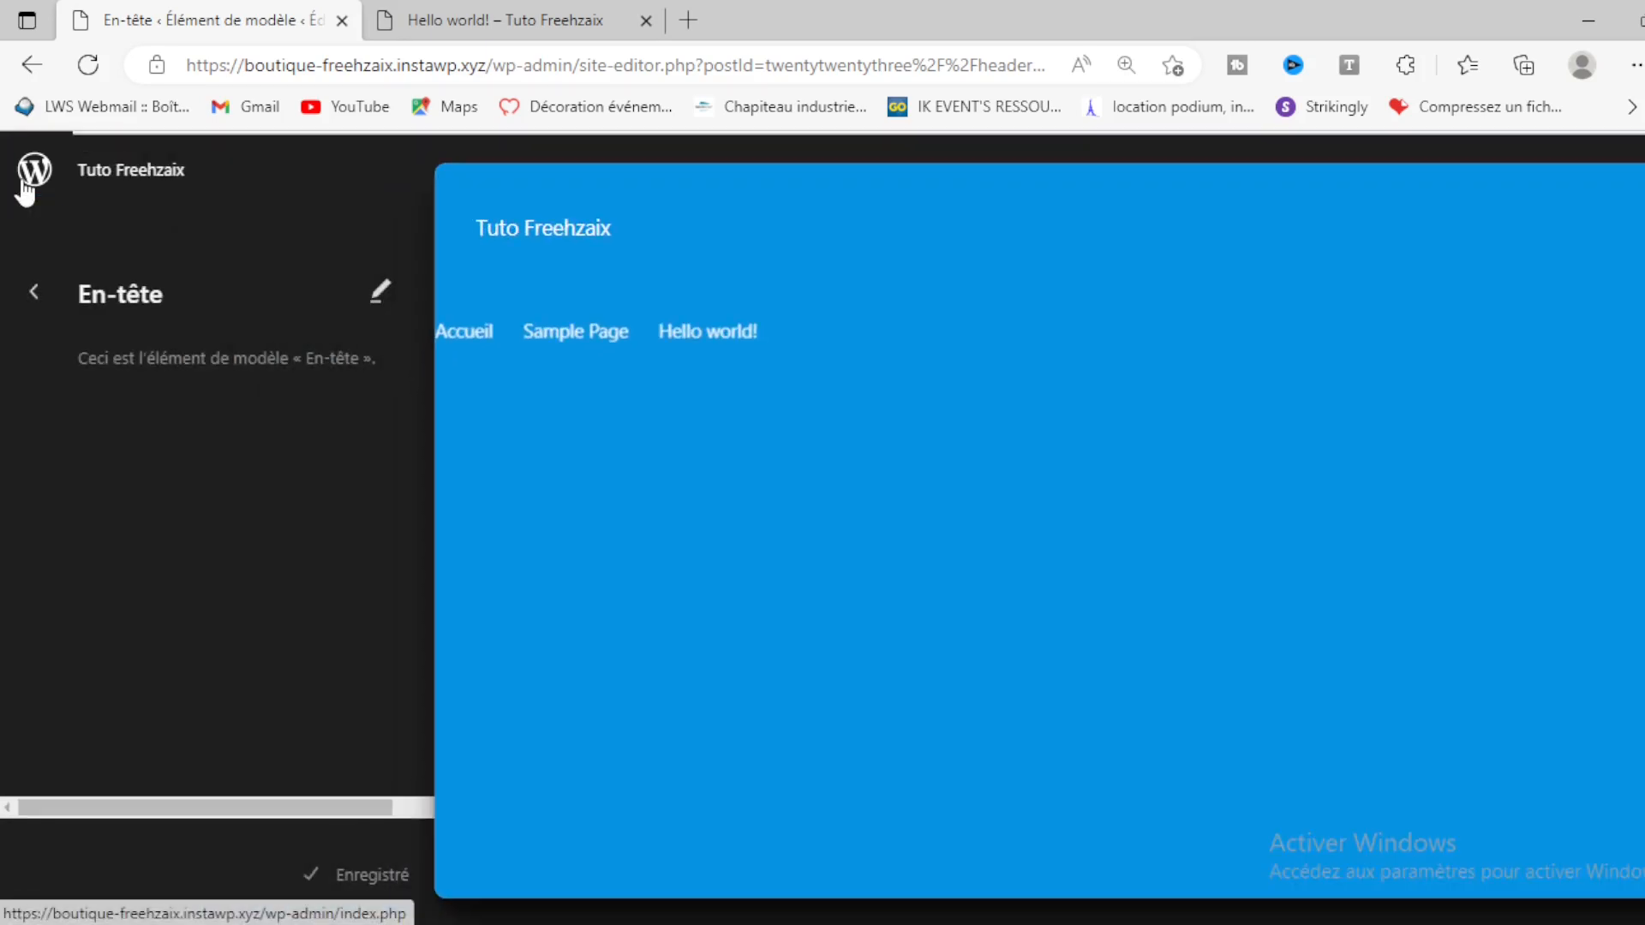
pyautogui.click(30, 298)
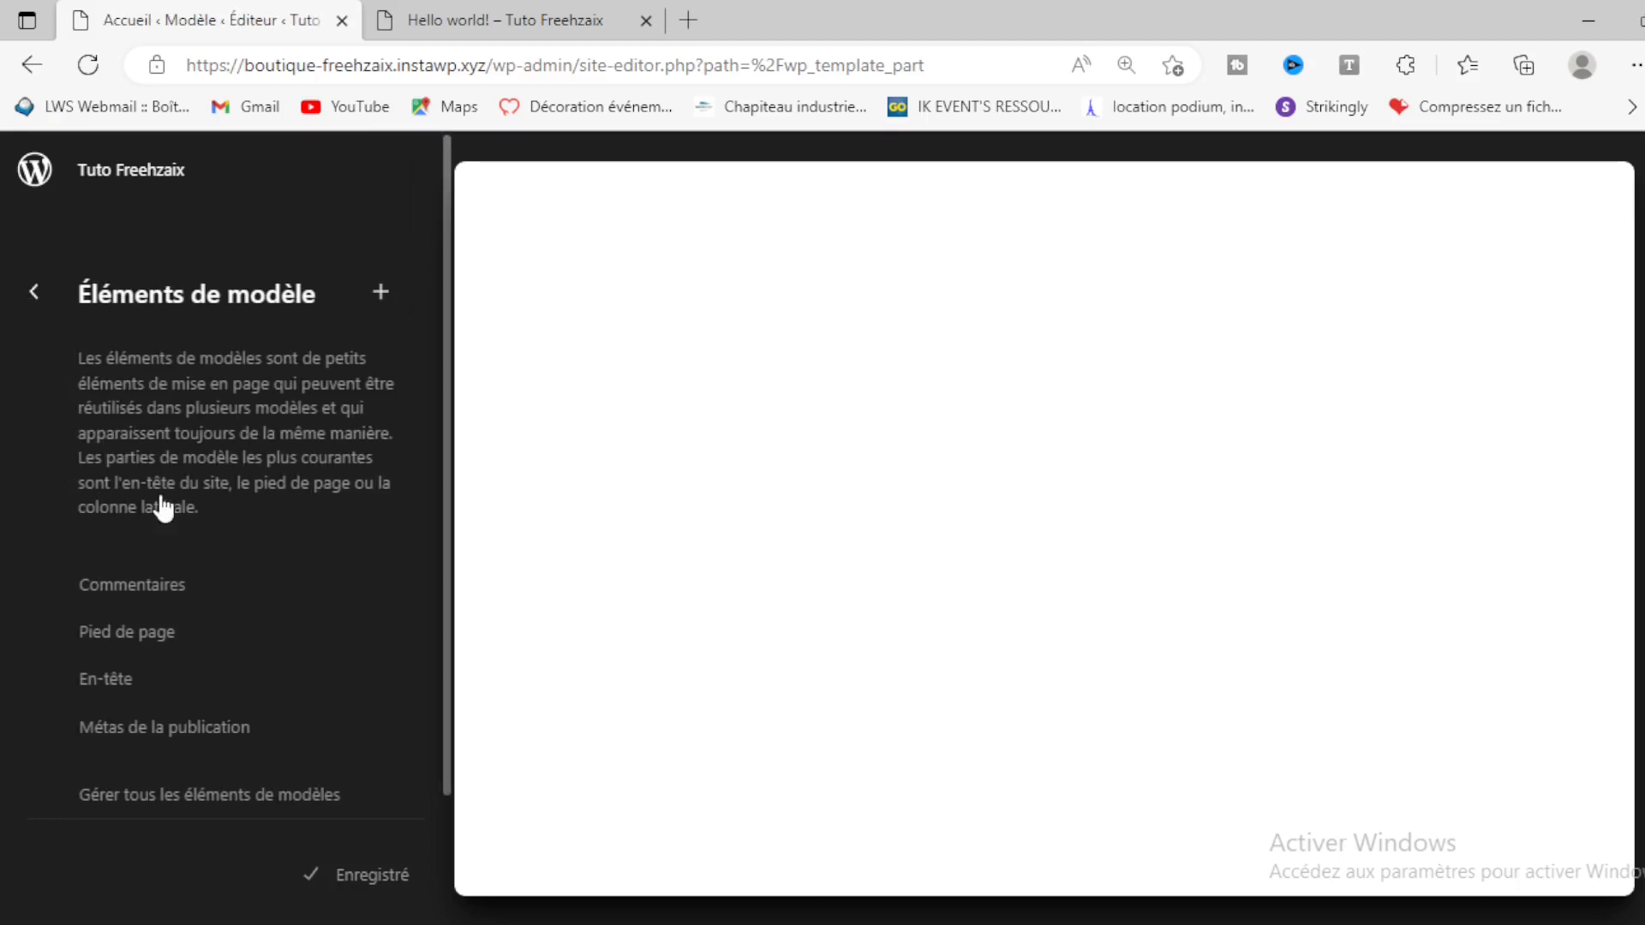
pyautogui.scroll(-1, 234, 608)
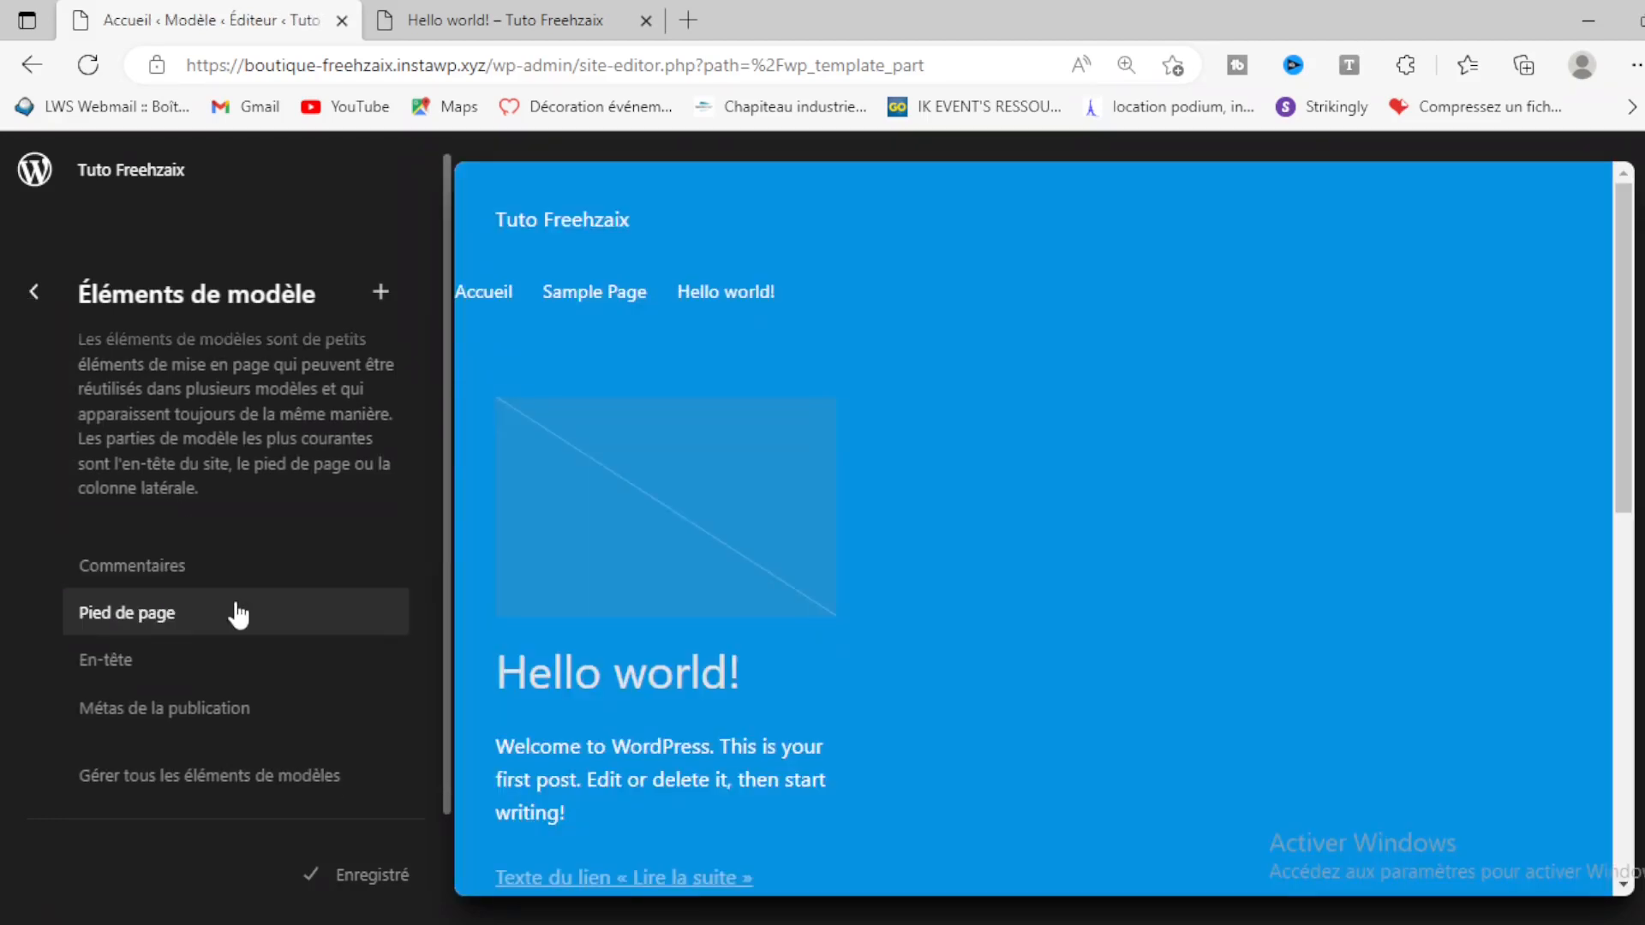
pyautogui.click(154, 619)
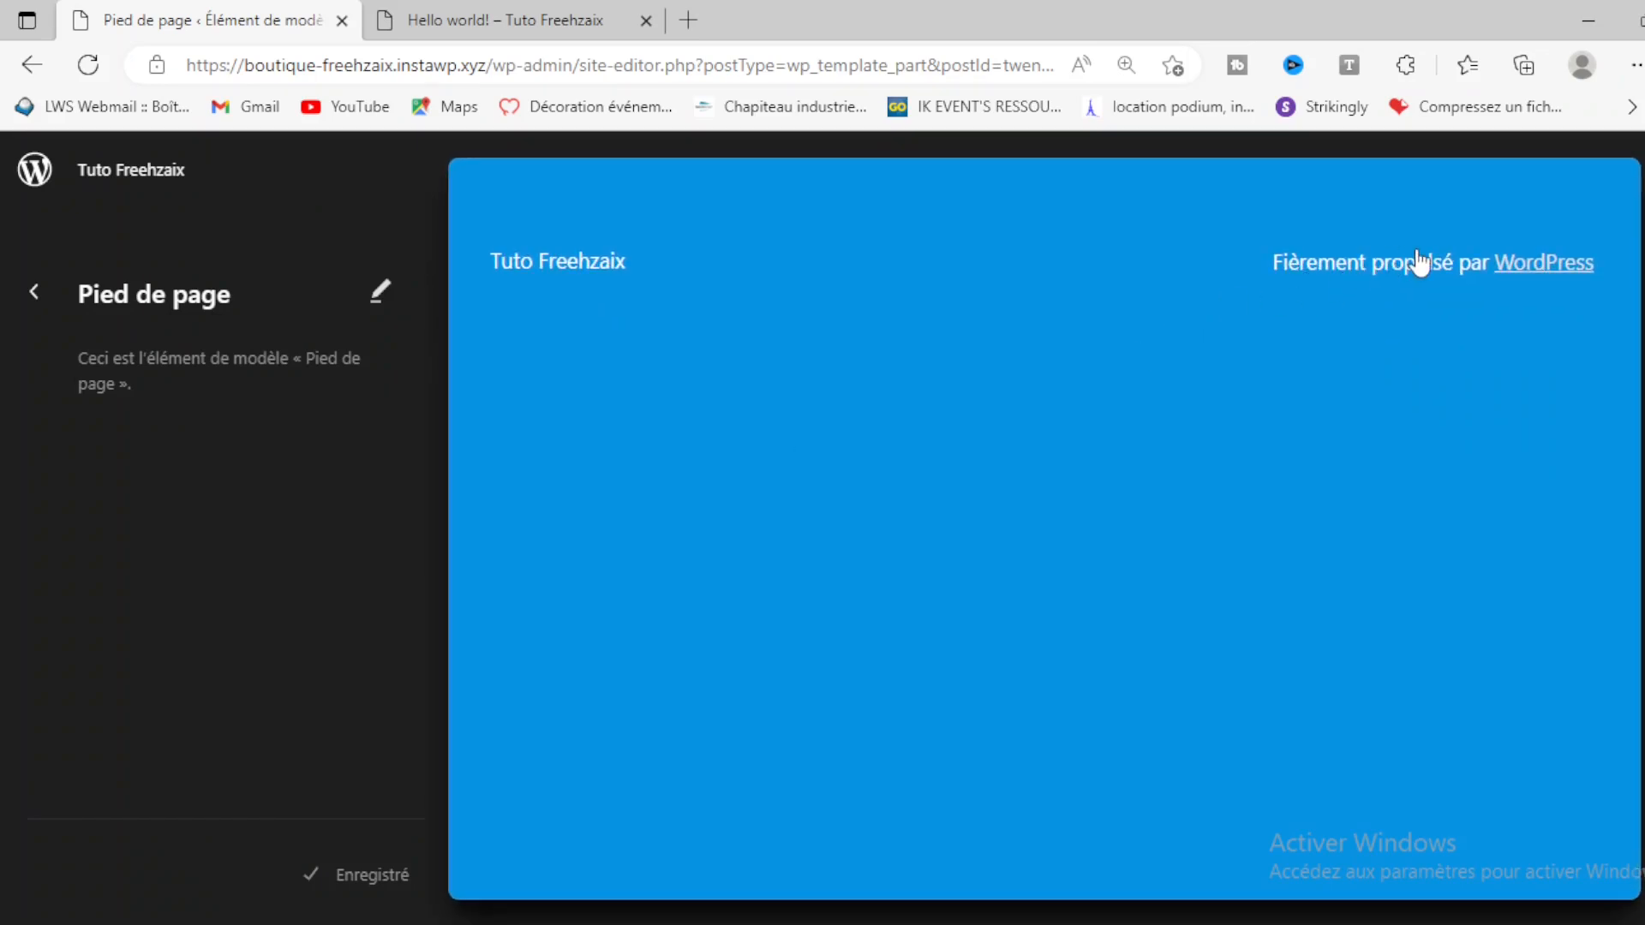
pyautogui.click(1348, 276)
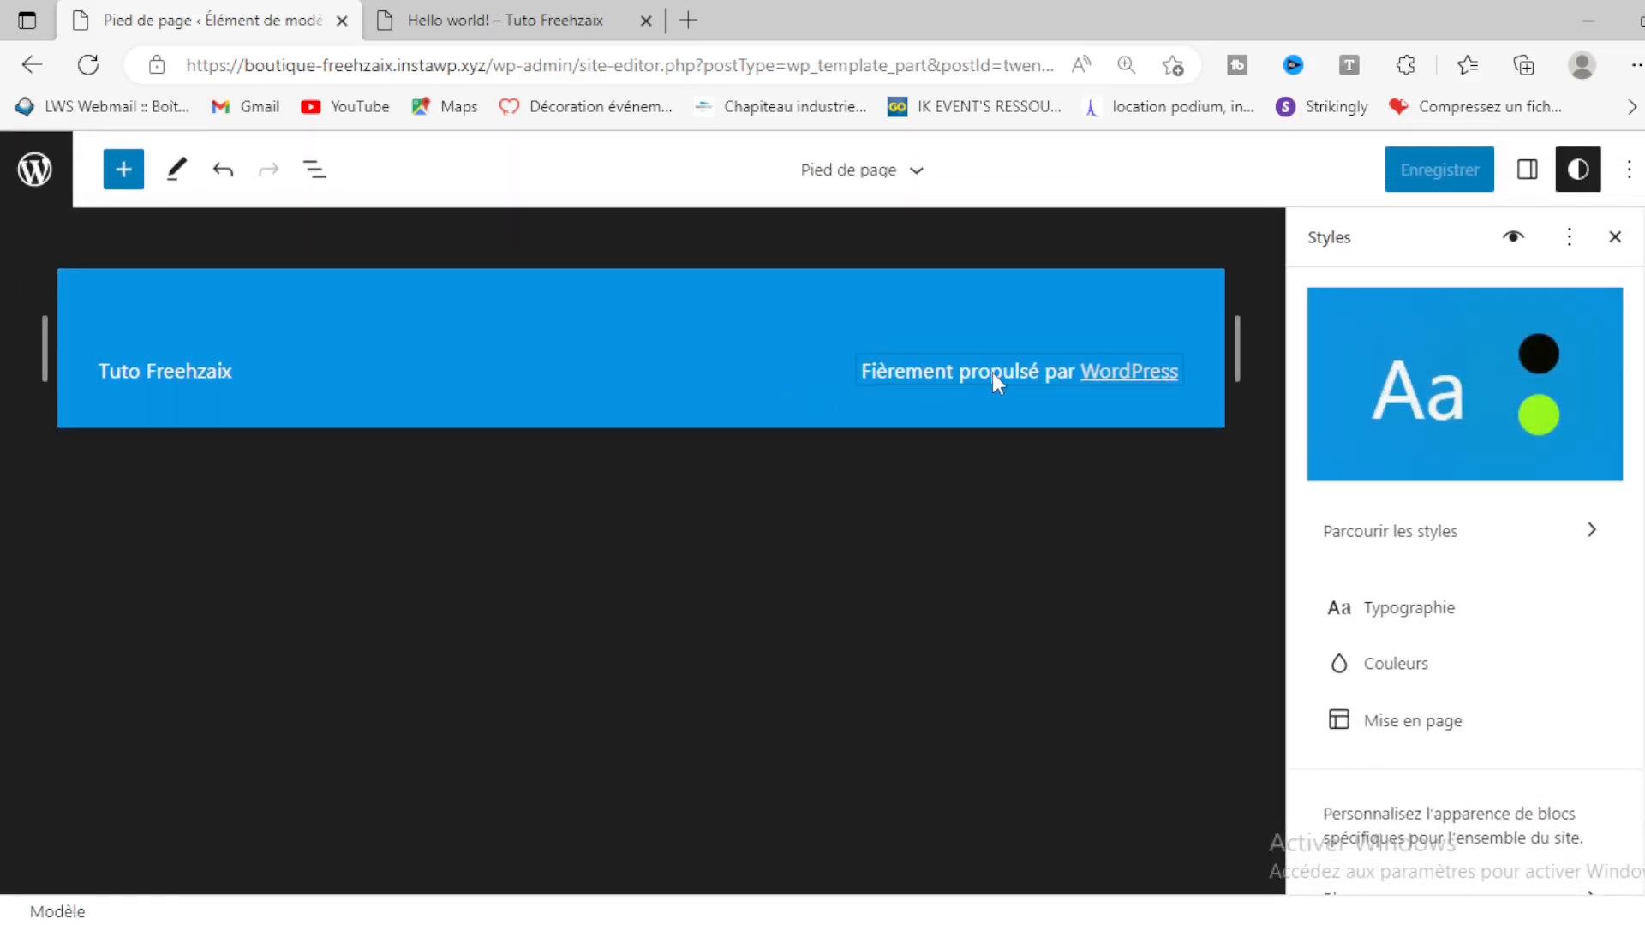
# Step: Delete the credit text "Fièrement propulsé par WordPress" from the footer paragraph
pyautogui.click(1002, 369)
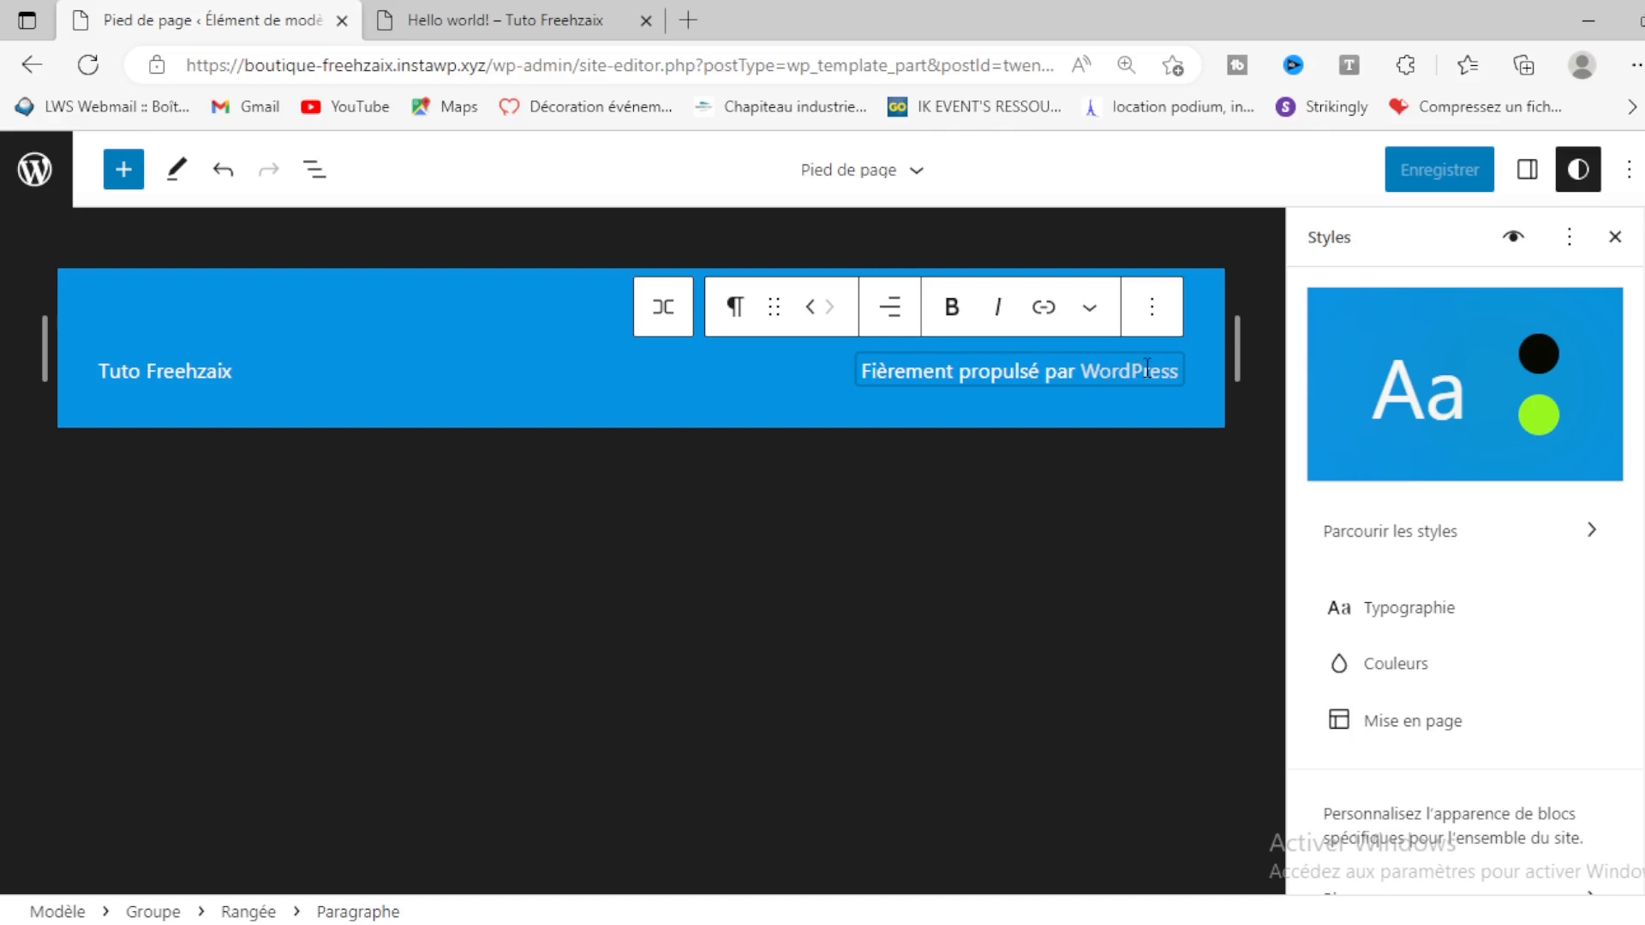
pyautogui.moveTo(1016, 370); pyautogui.dragTo(1063, 467)
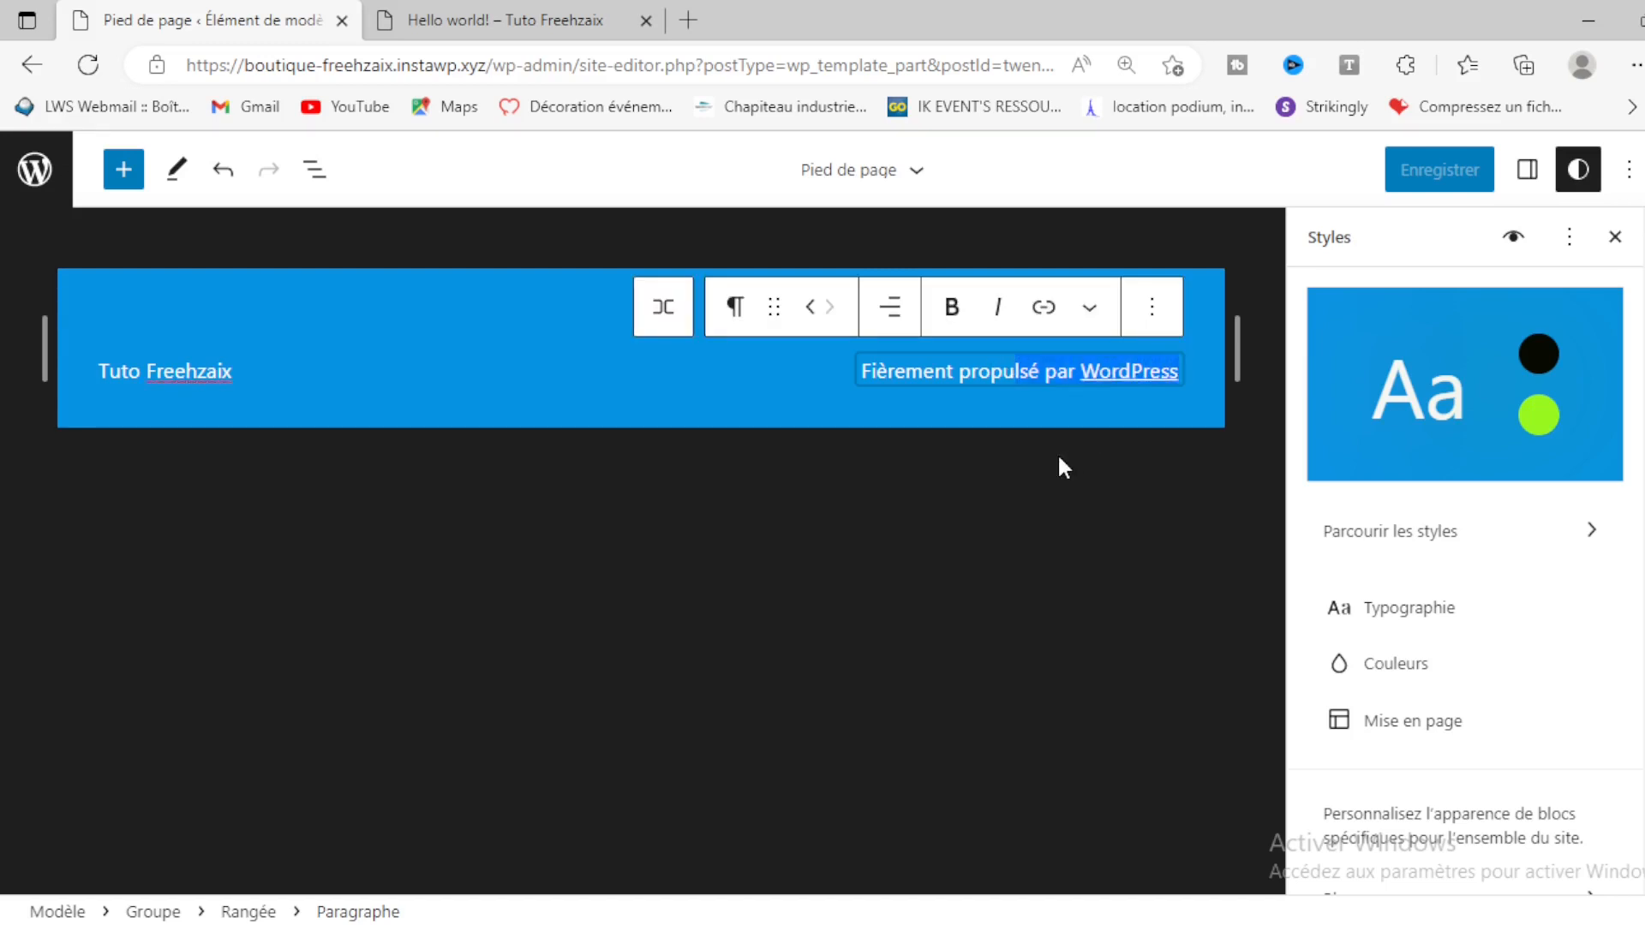
pyautogui.press('BackSpace')
pyautogui.press('BackSpace')
pyautogui.press('BackSpace')
pyautogui.press('BackSpace')
pyautogui.press('BackSpace')
pyautogui.press('BackSpace')
pyautogui.press('BackSpace')
pyautogui.press('BackSpace')
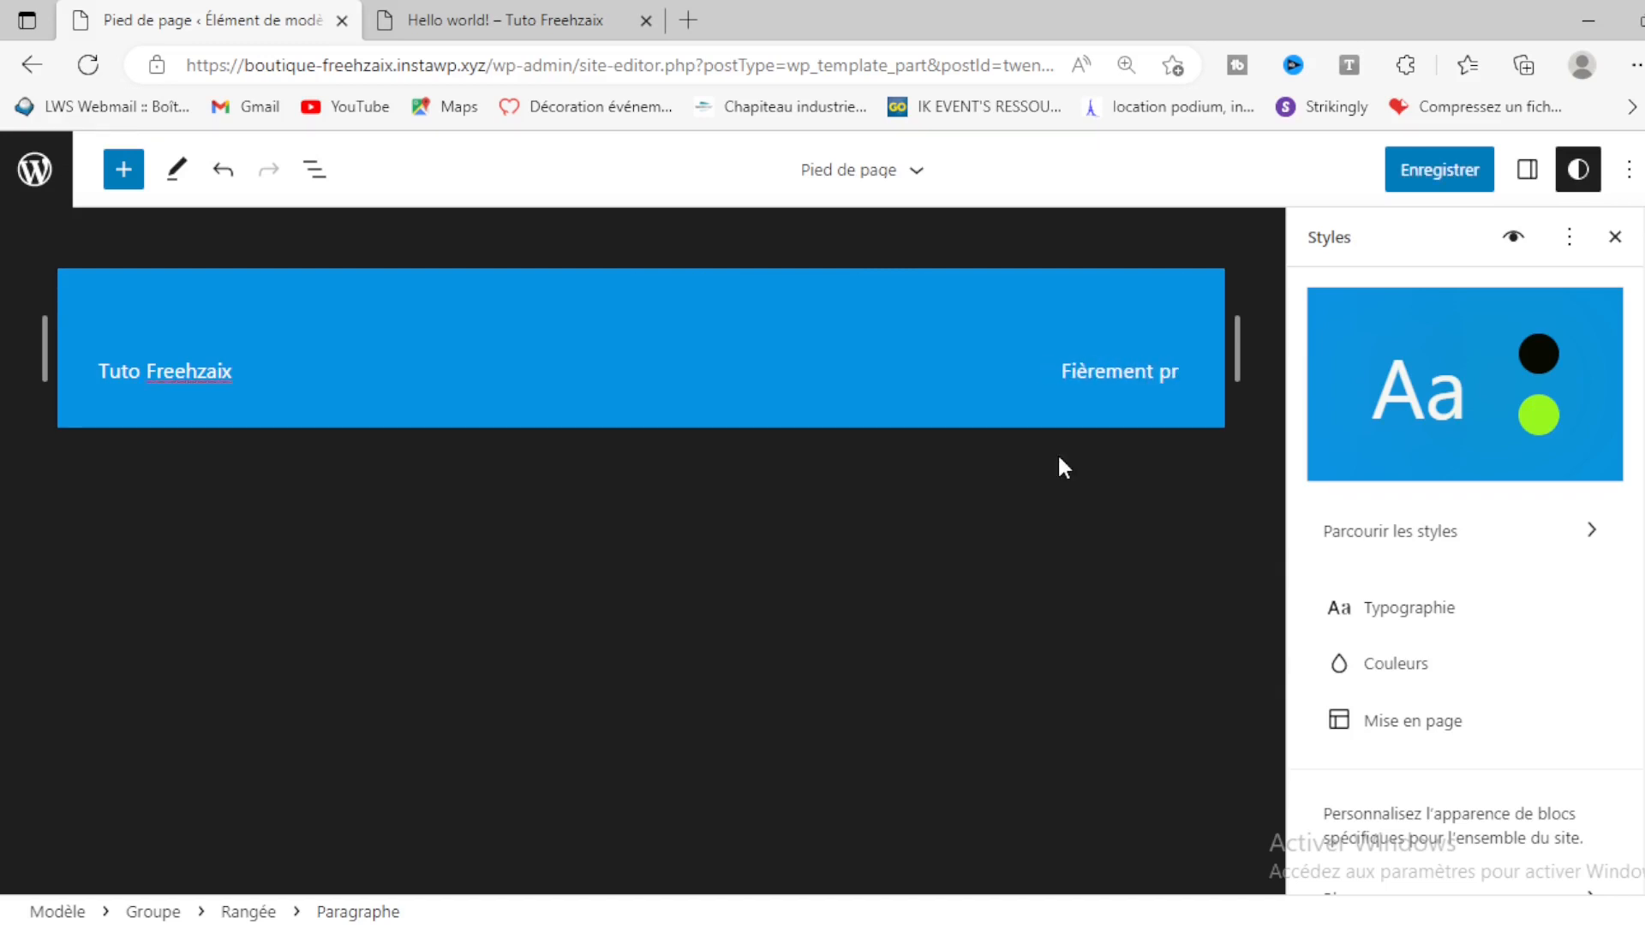
pyautogui.press('BackSpace')
pyautogui.press('BackSpace')
pyautogui.press('BackSpace')
pyautogui.press('BackSpace')
pyautogui.press('BackSpace')
pyautogui.press('BackSpace')
pyautogui.press('BackSpace')
pyautogui.press('BackSpace')
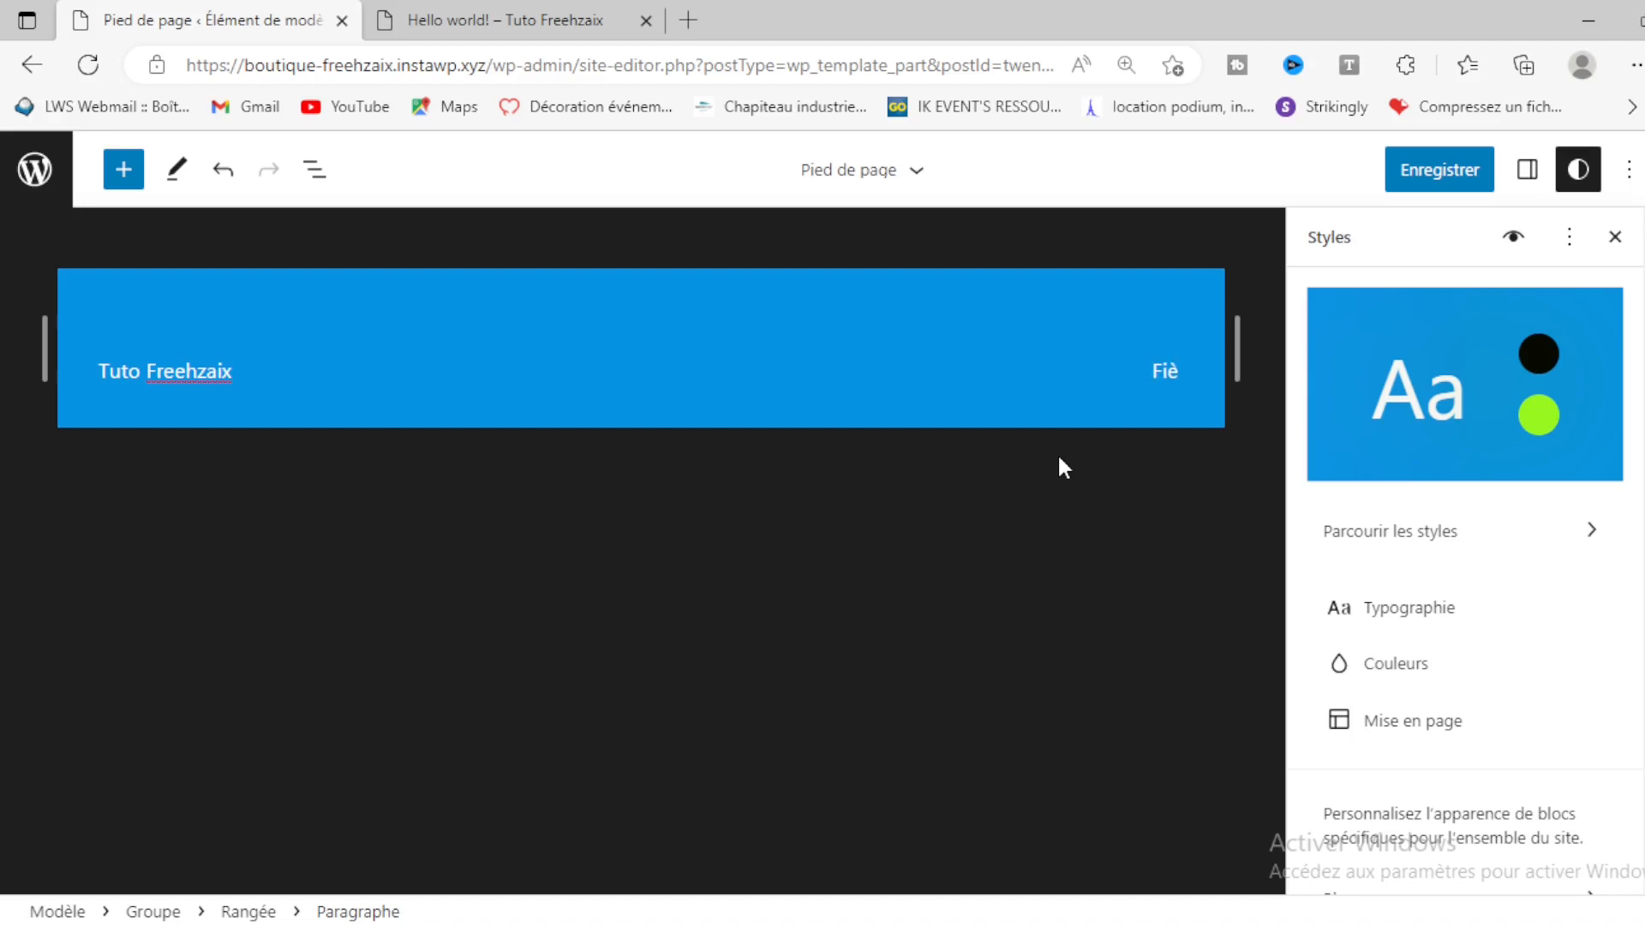
pyautogui.press('BackSpace')
# Step: Write "Développé par" followed by the developer's full name as the new footer credit, correcting the spelling of the first word
pyautogui.write('Déveveloppe')
pyautogui.press('BackSpace')
pyautogui.write('é')
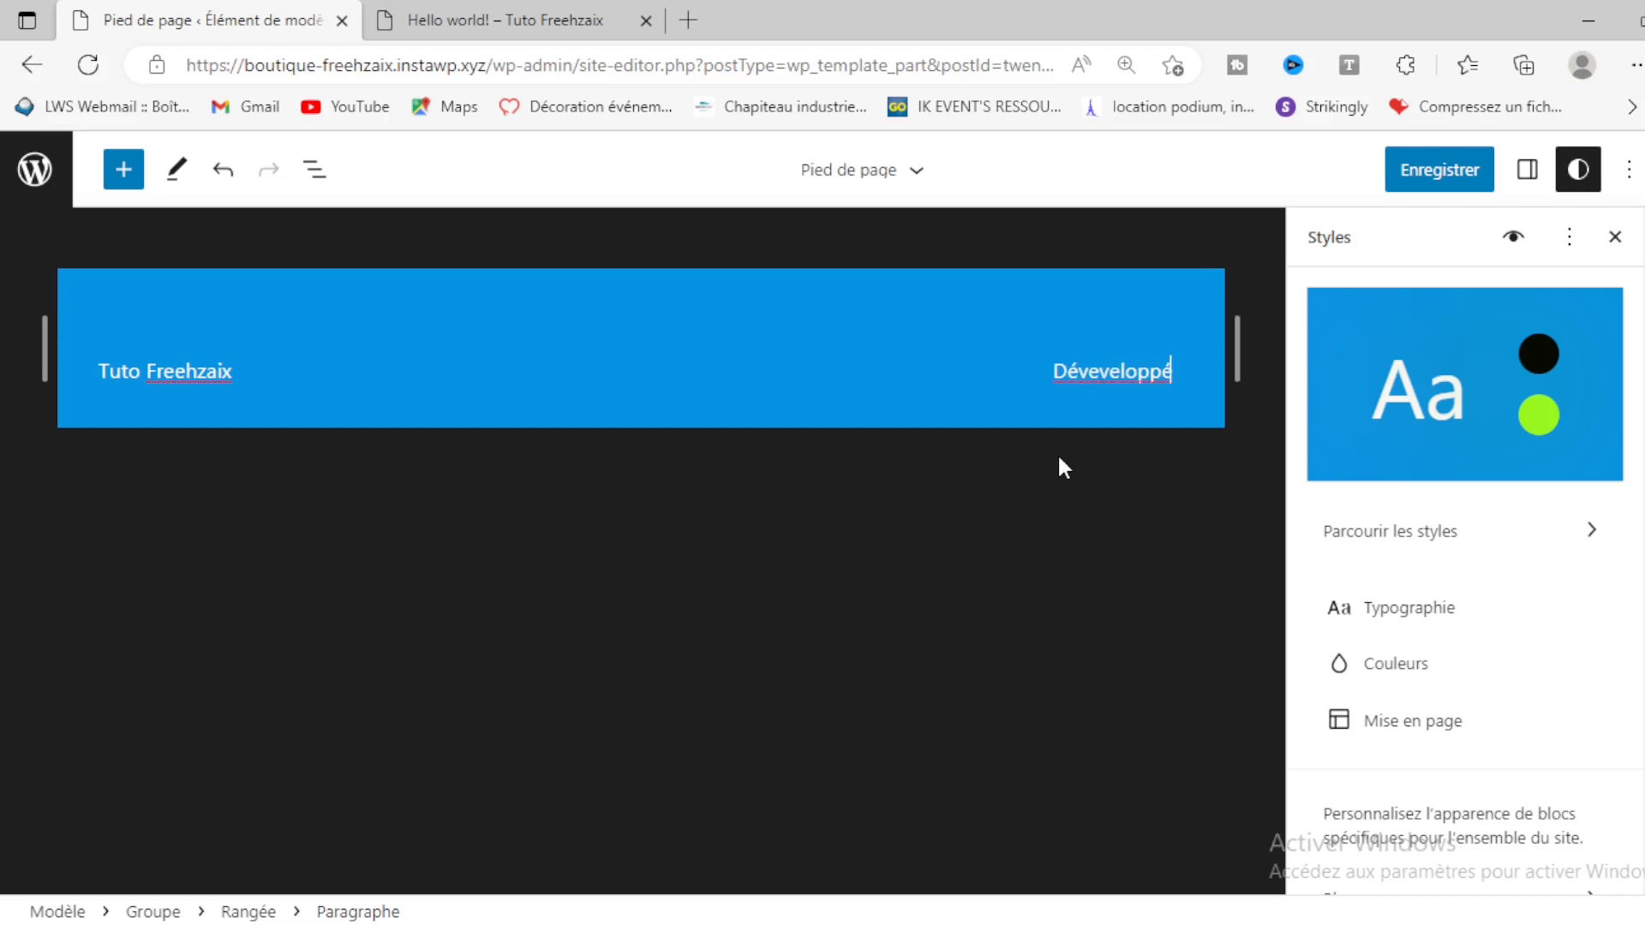
pyautogui.write(' par')
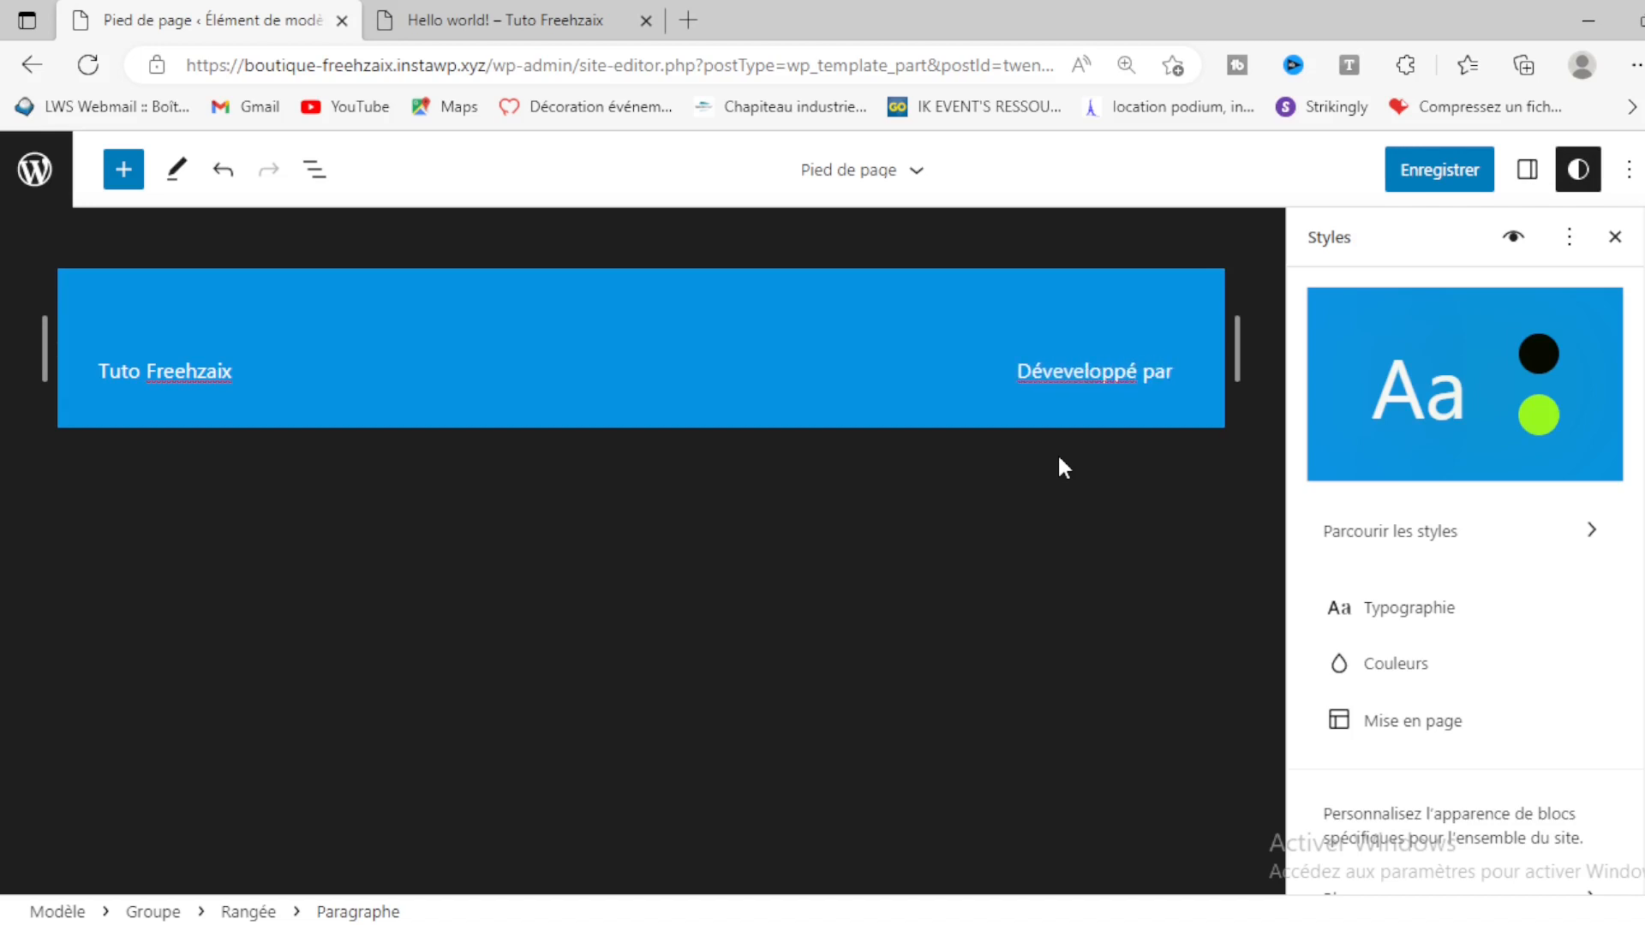
pyautogui.write(' Jean-')
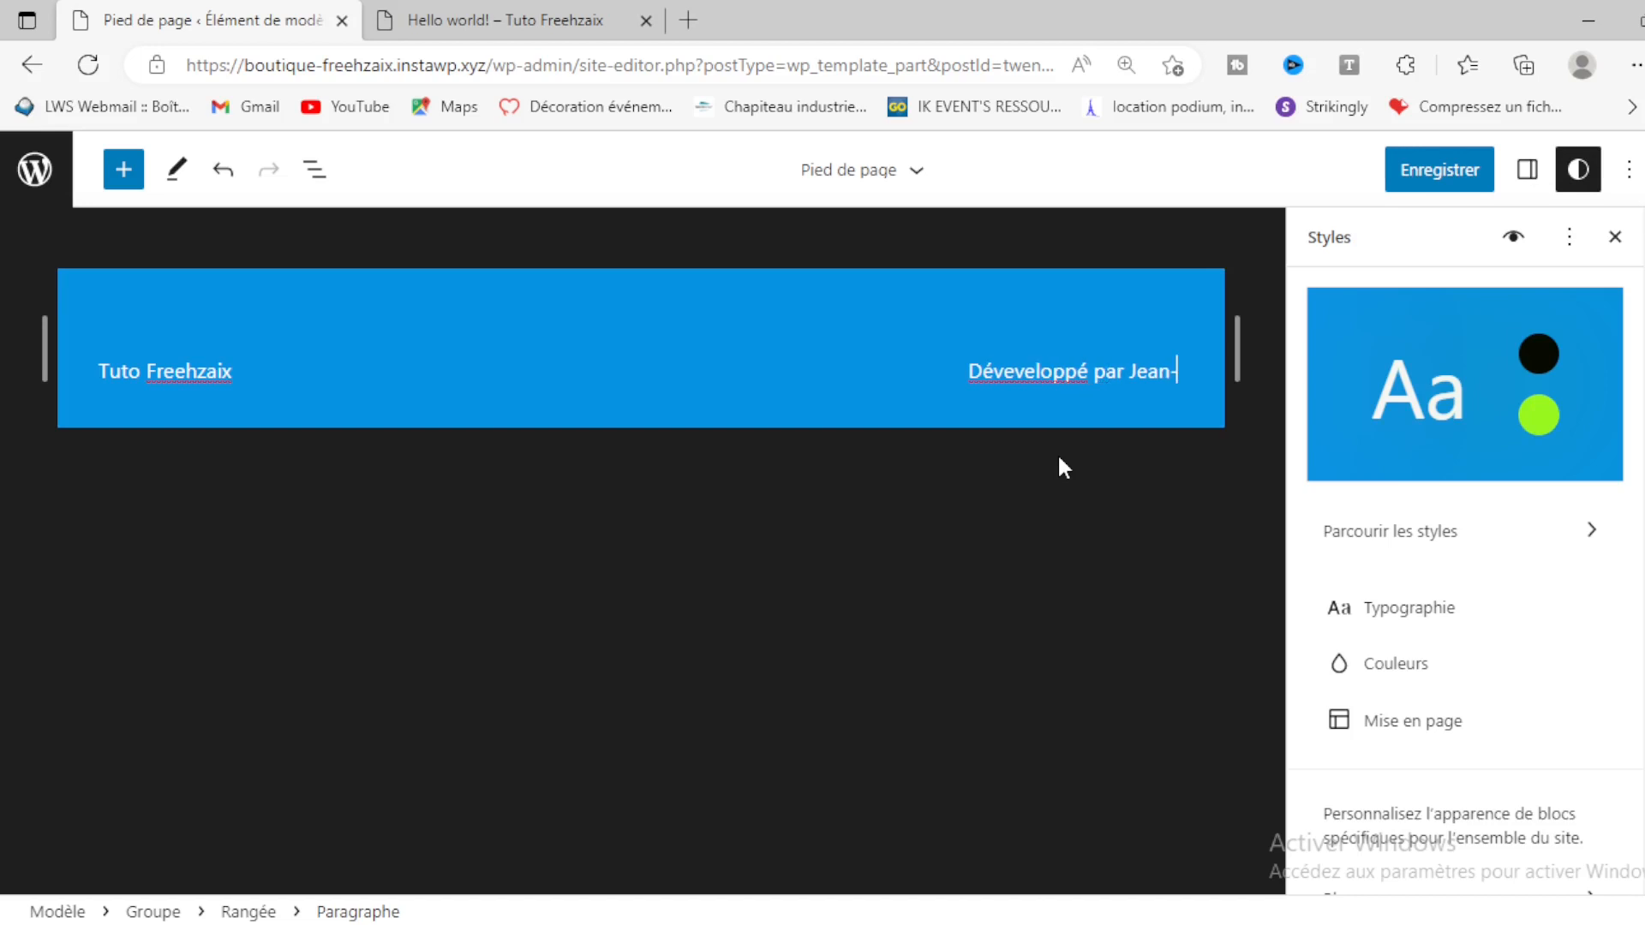
pyautogui.write('Luc DOH')
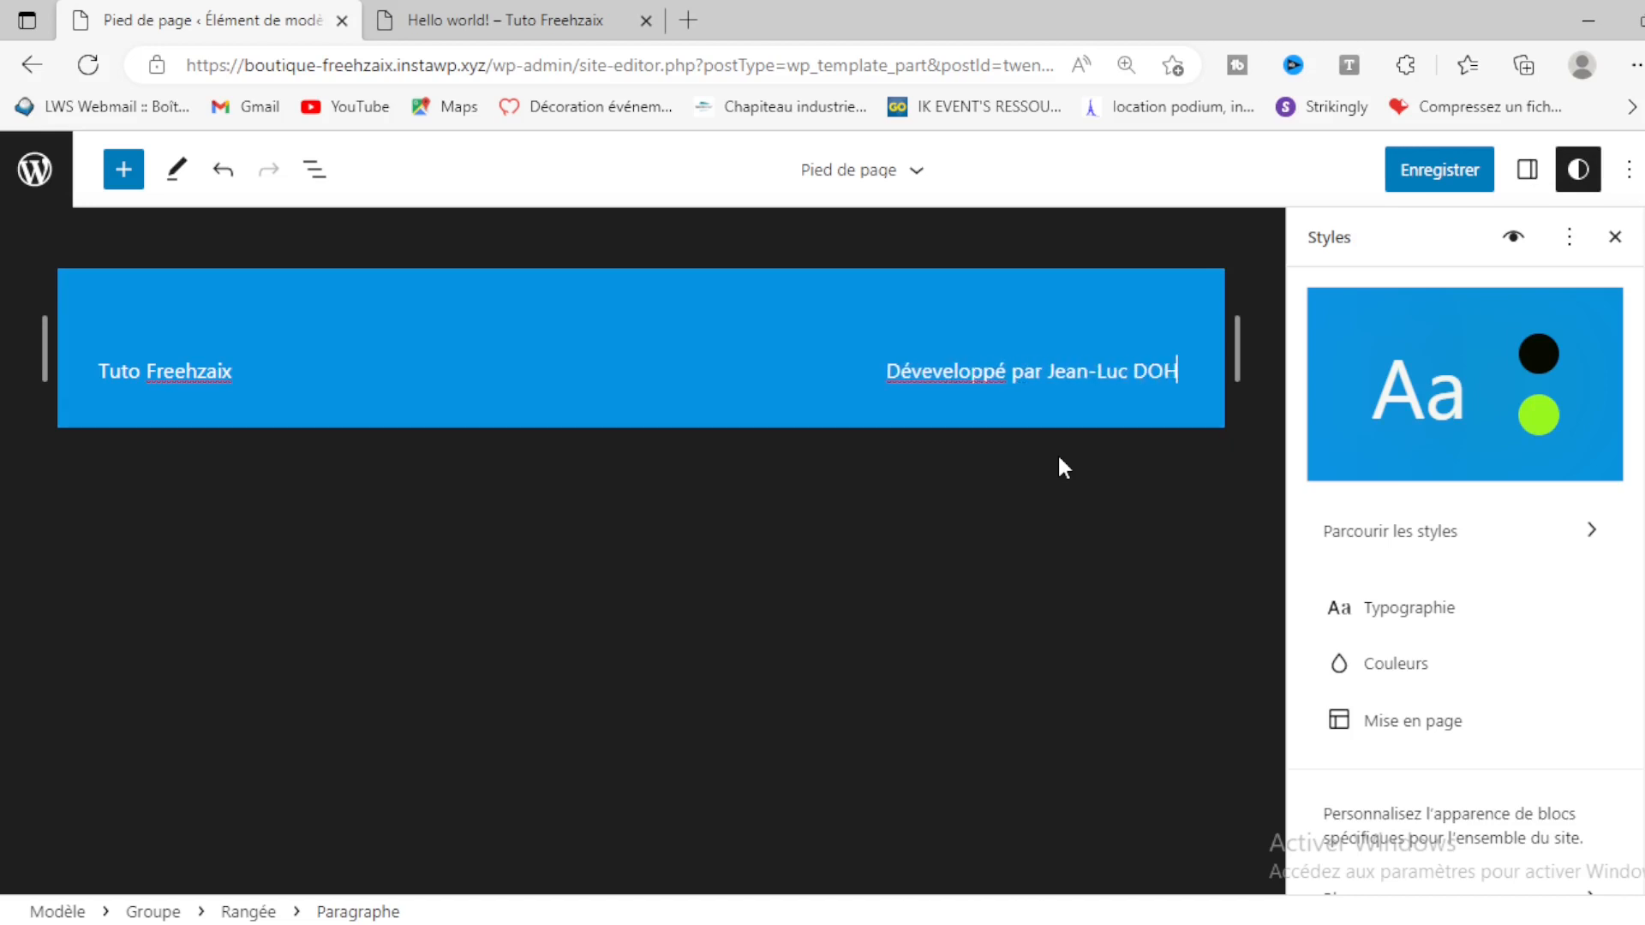
pyautogui.click(953, 385)
pyautogui.click(943, 474)
pyautogui.click(1098, 375)
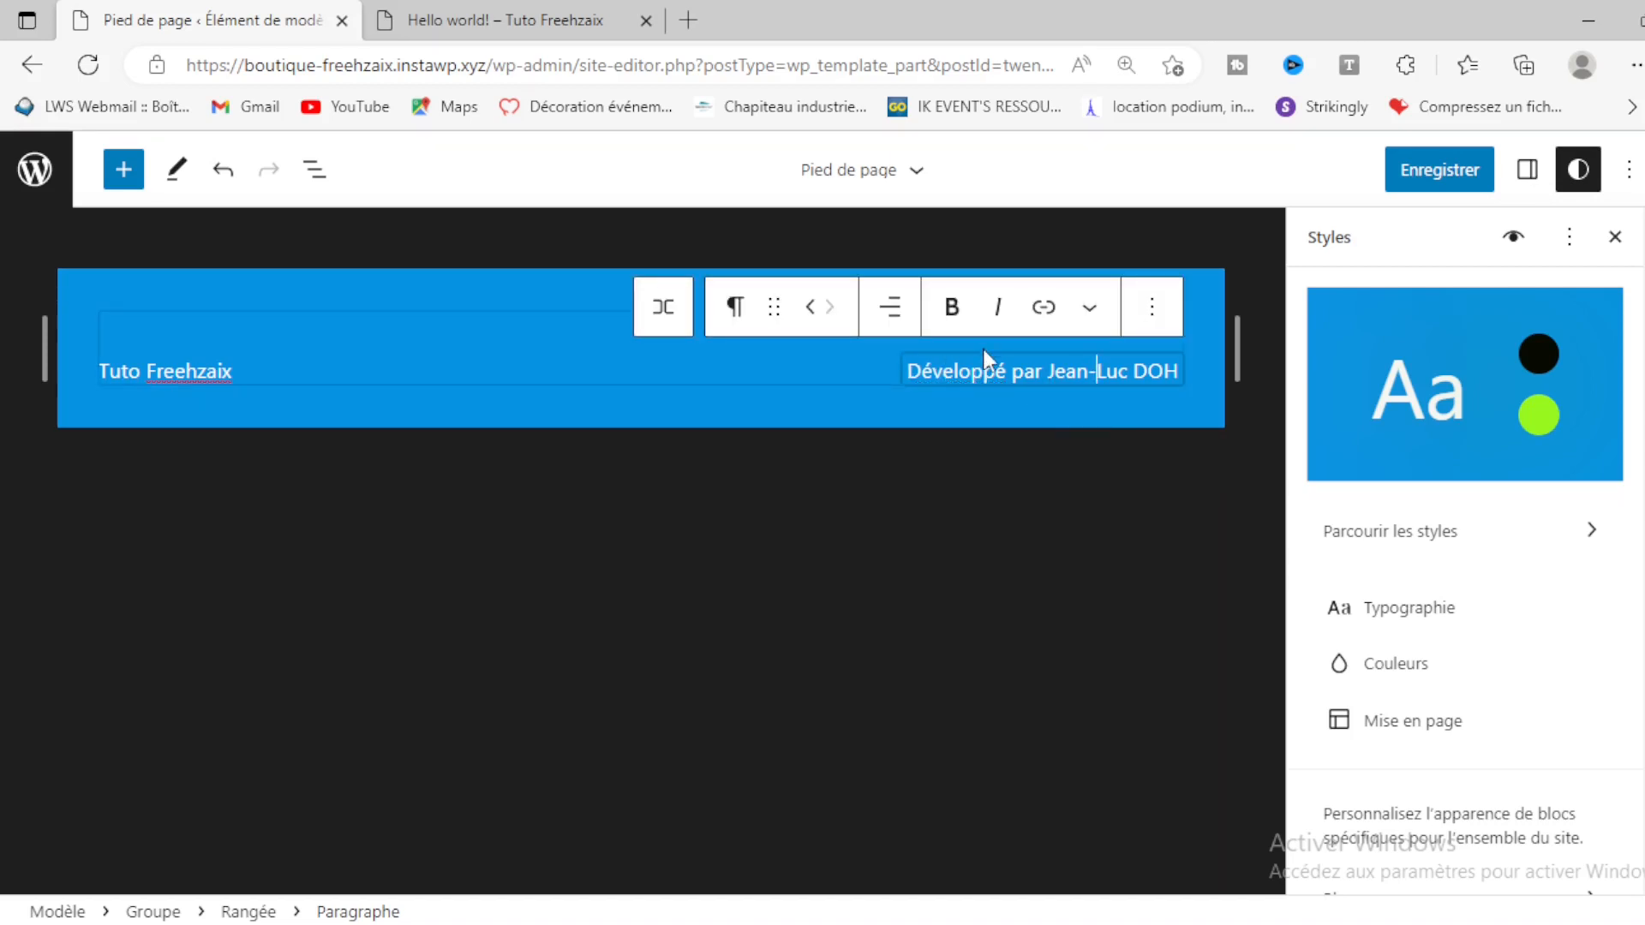
pyautogui.moveTo(1047, 371); pyautogui.dragTo(1181, 372)
pyautogui.click(956, 309)
pyautogui.click(956, 309)
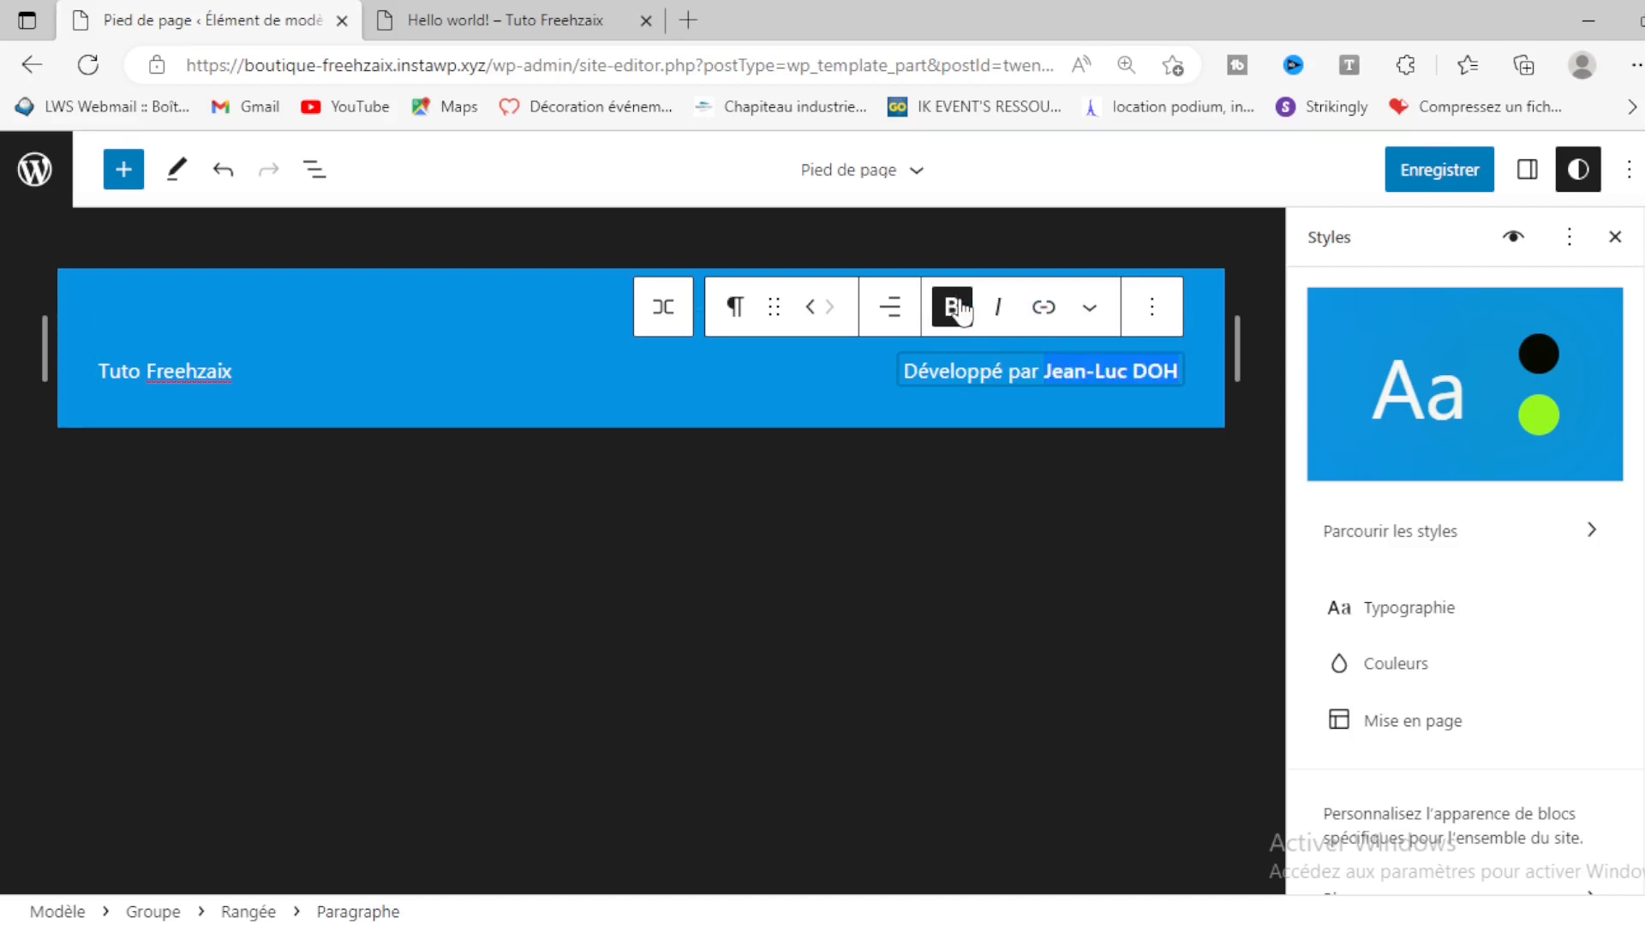
pyautogui.click(1043, 308)
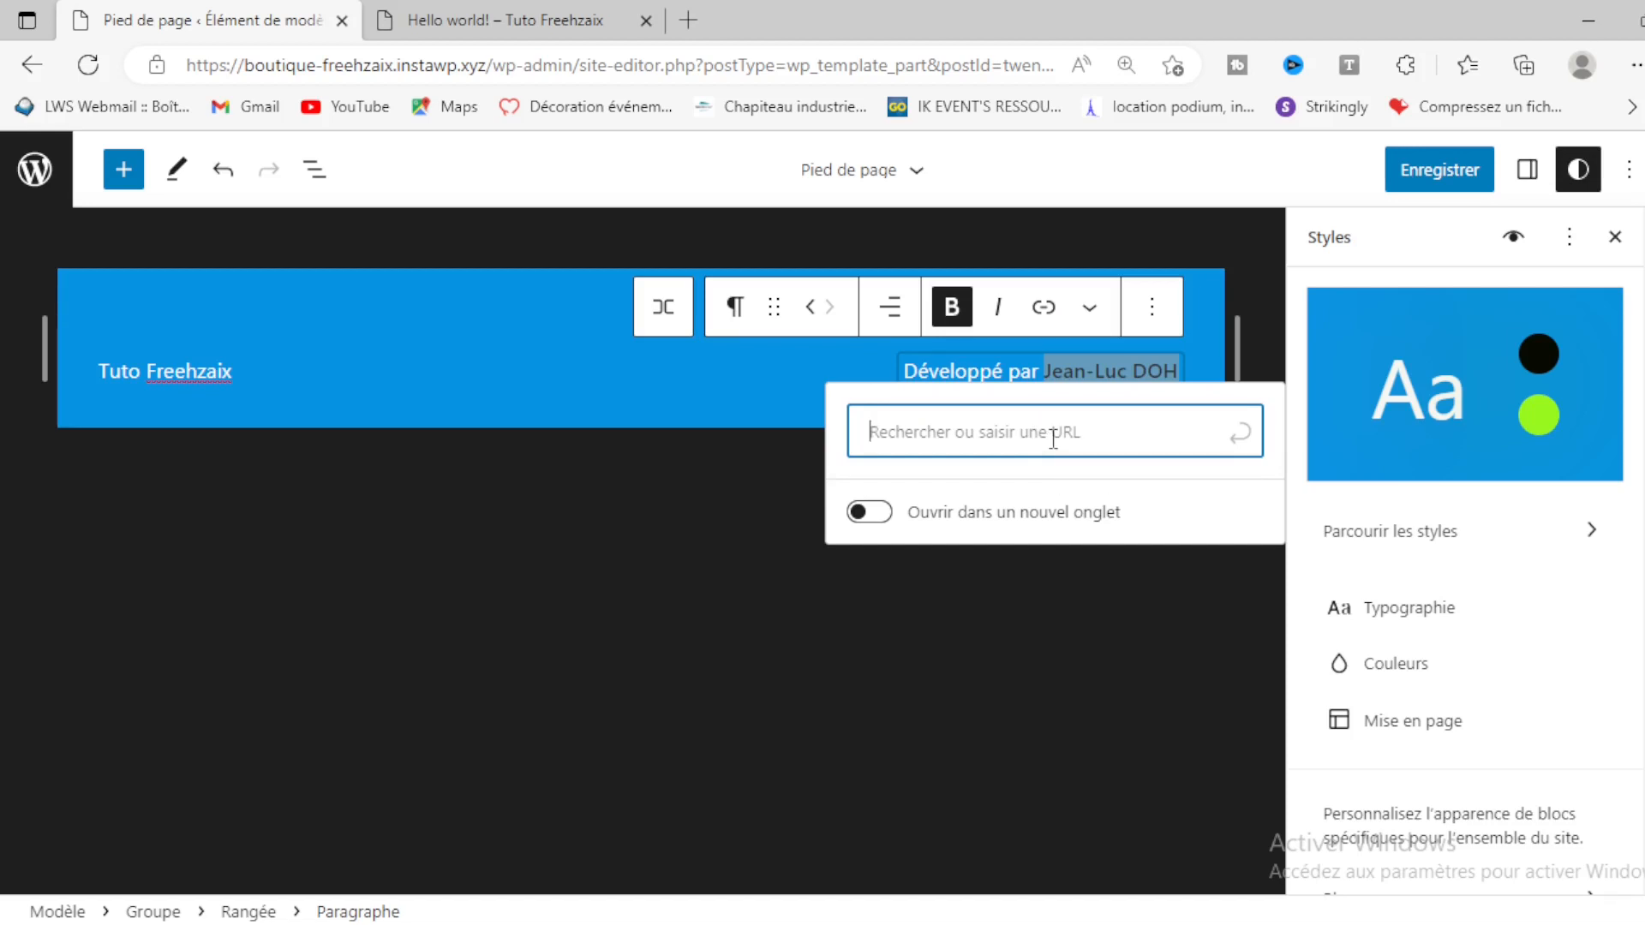
pyautogui.write('http')
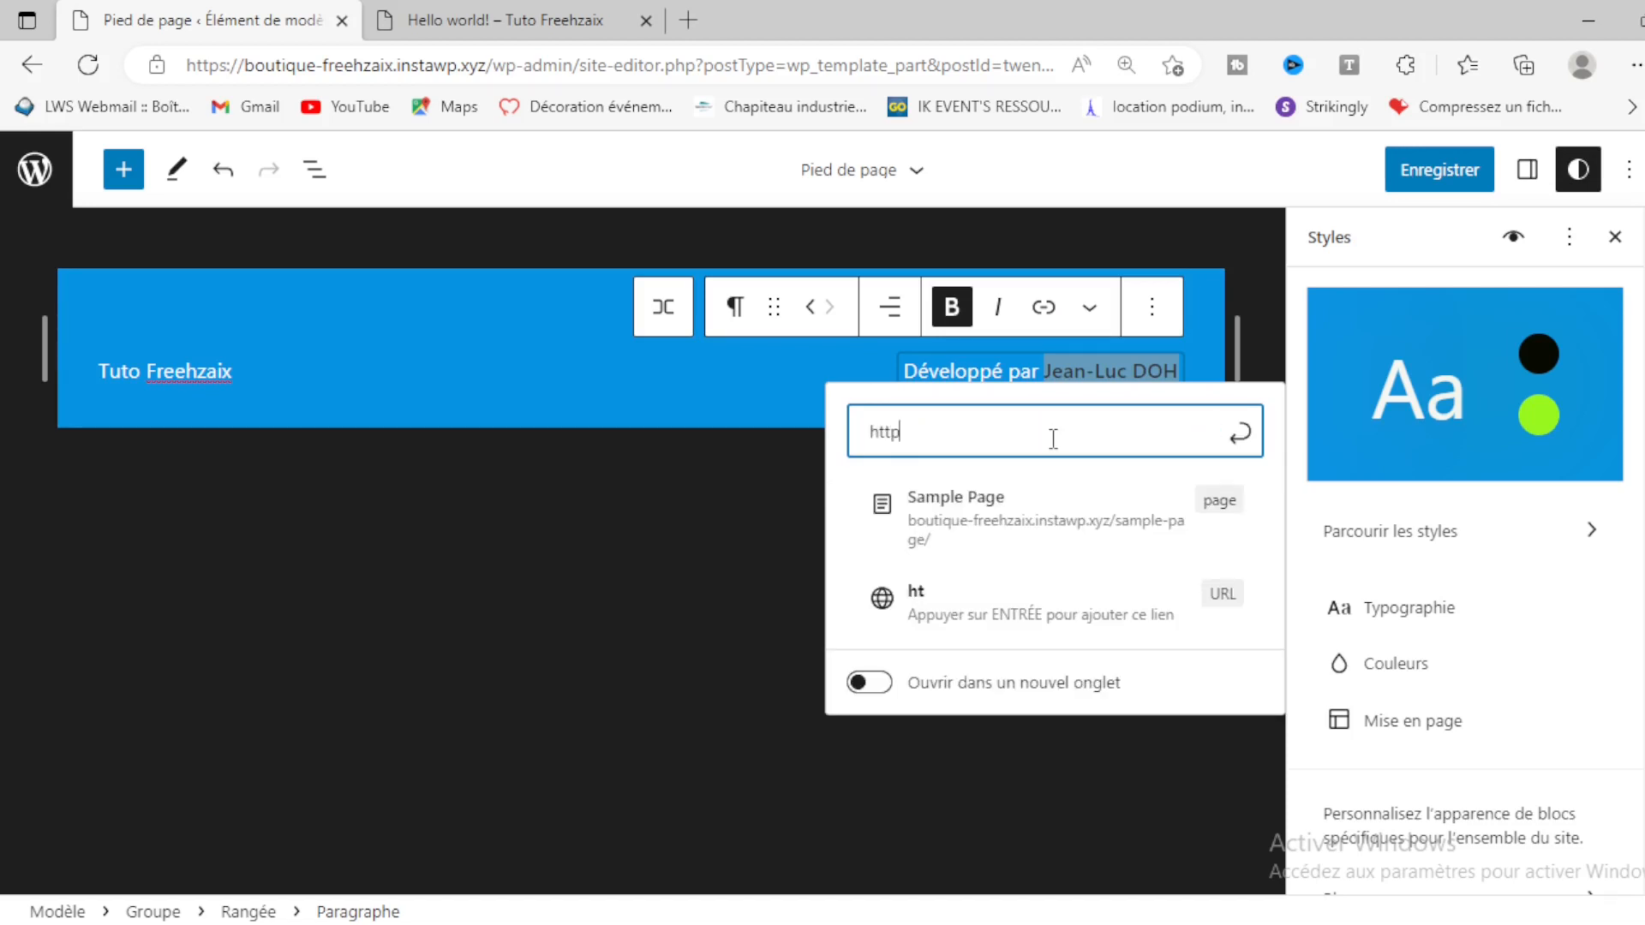
pyautogui.write('s://freehzaix.com')
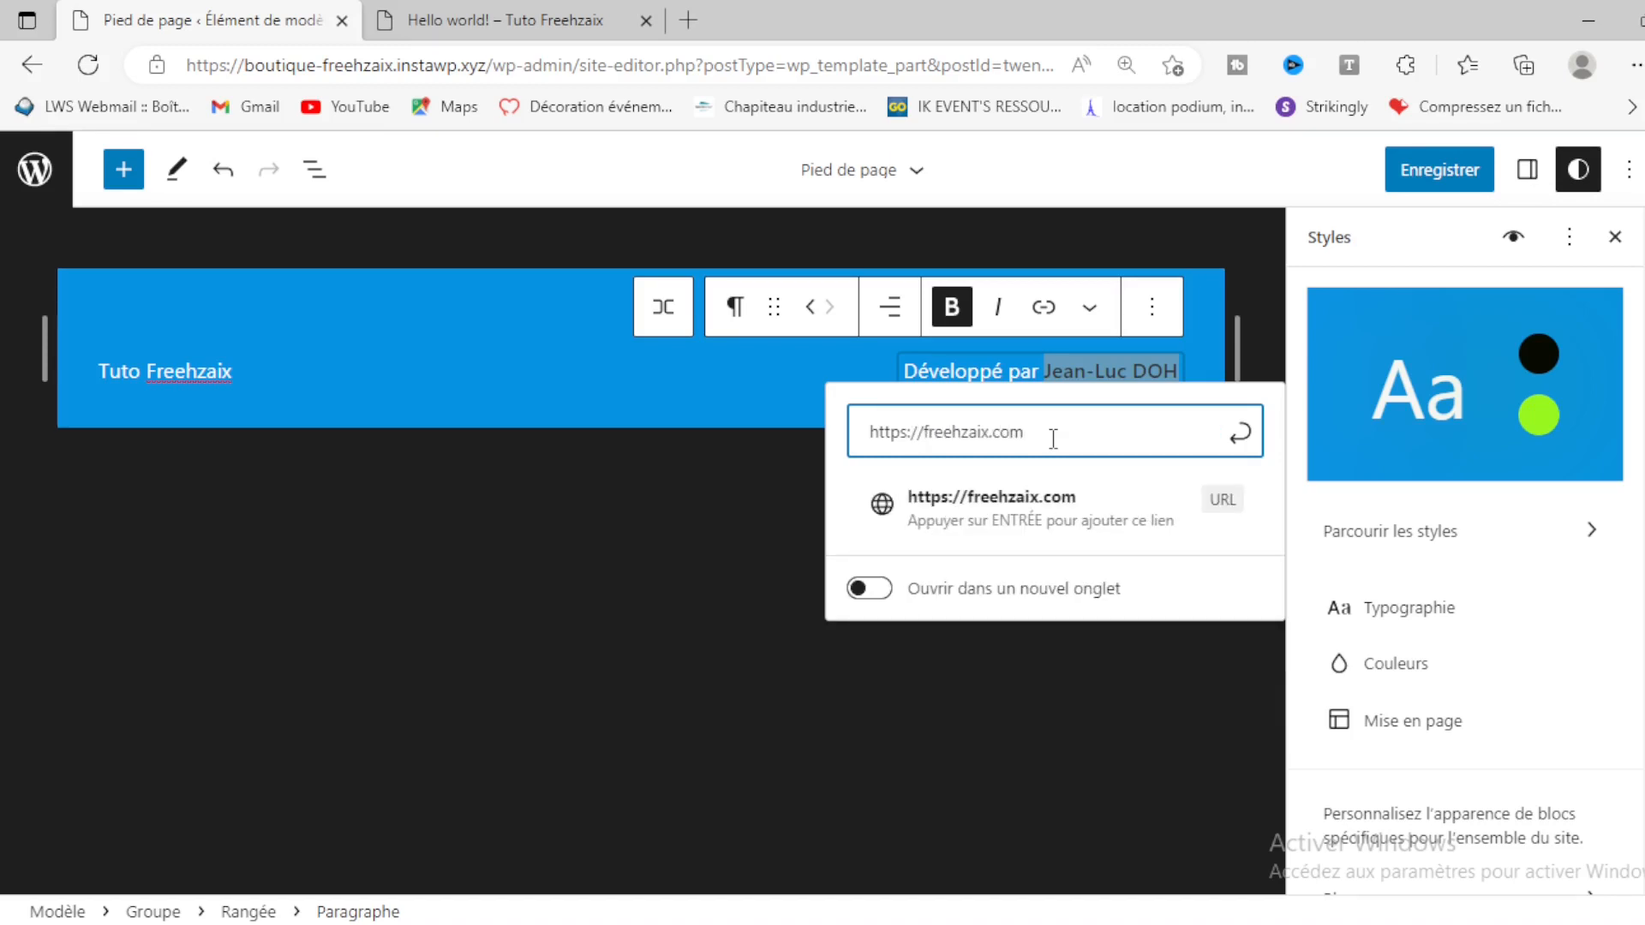
pyautogui.click(1239, 432)
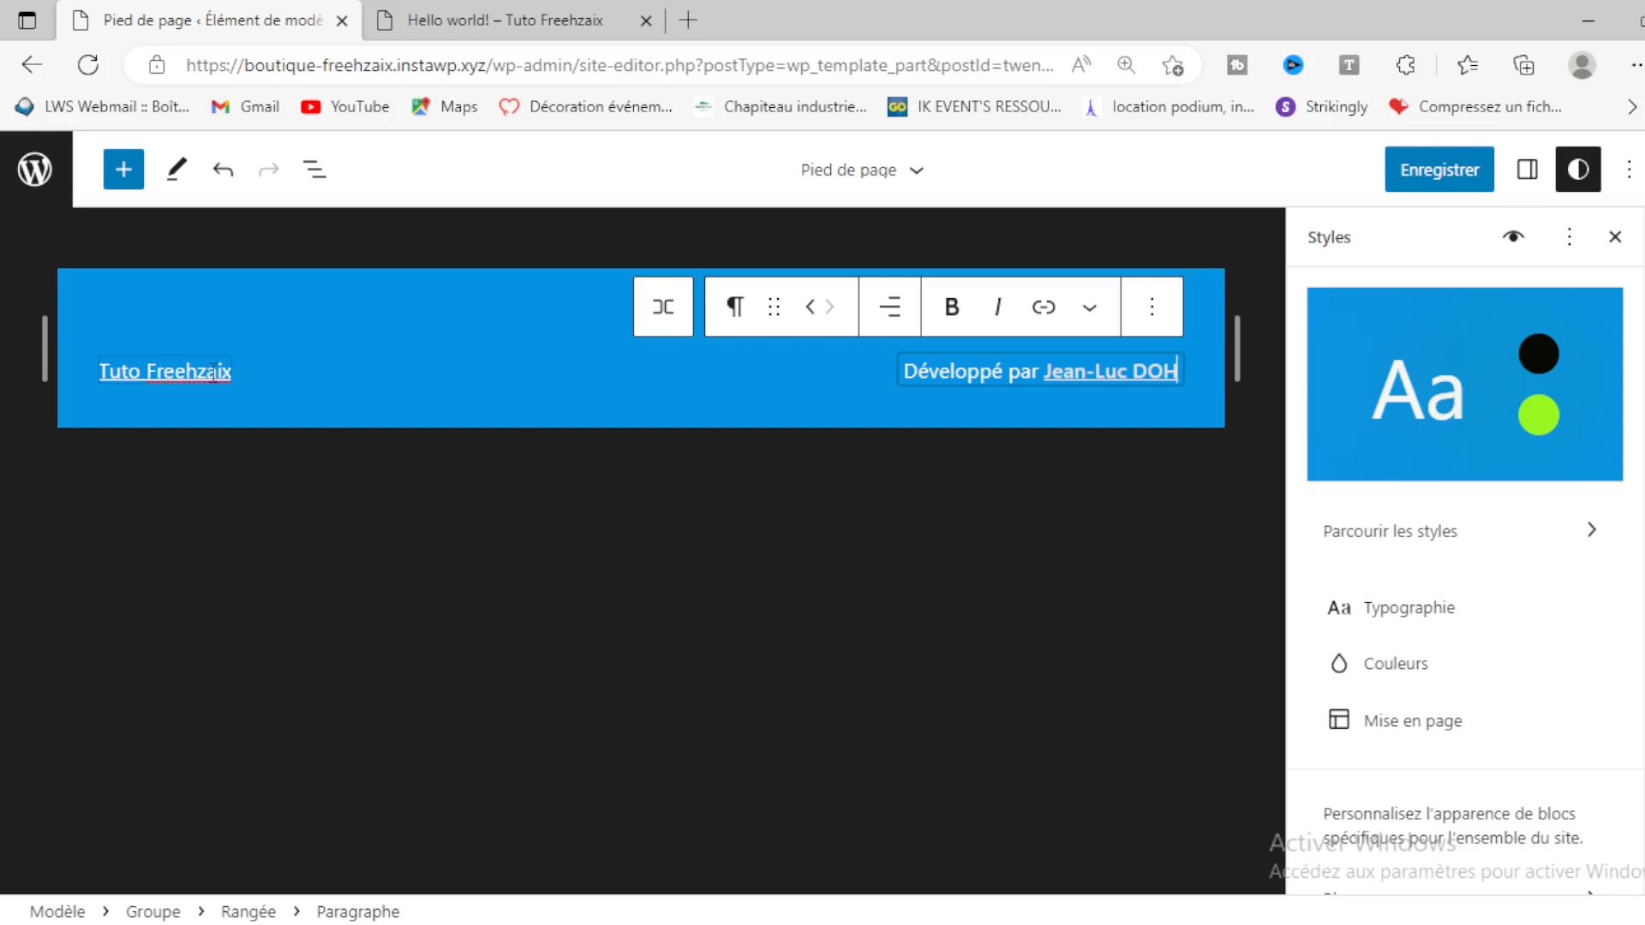
# Step: Change the site title in the footer to "Copyrith 2023 Tuto Freehzaix." and save both the site title and the footer template part
pyautogui.rightClick(150, 372)
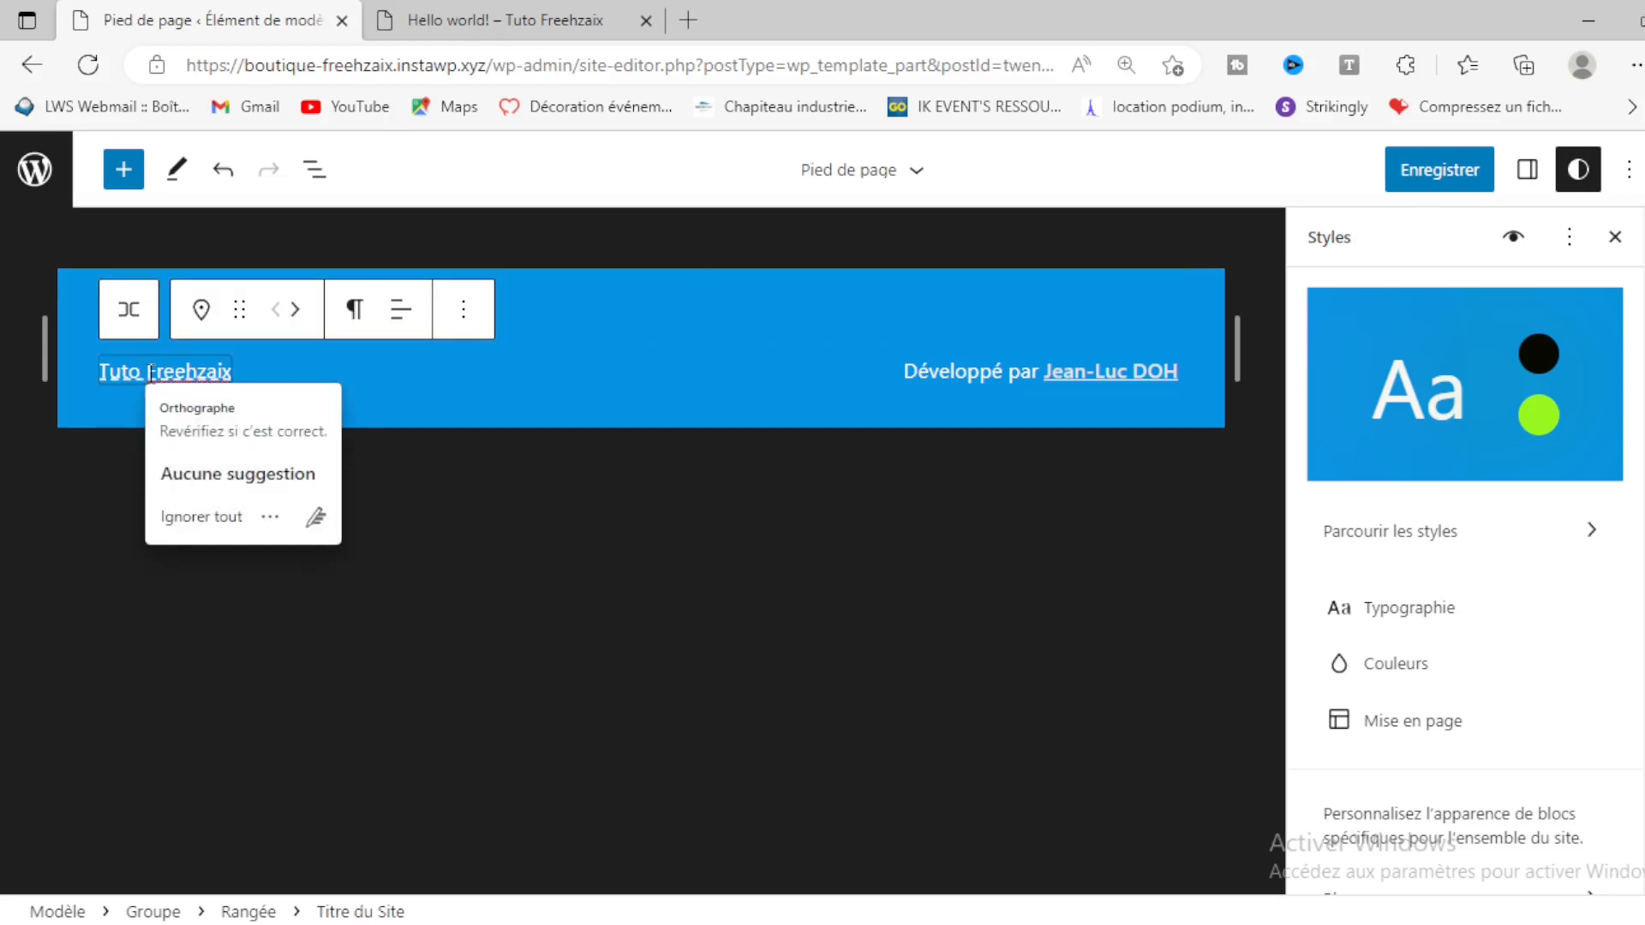
pyautogui.press('Escape')
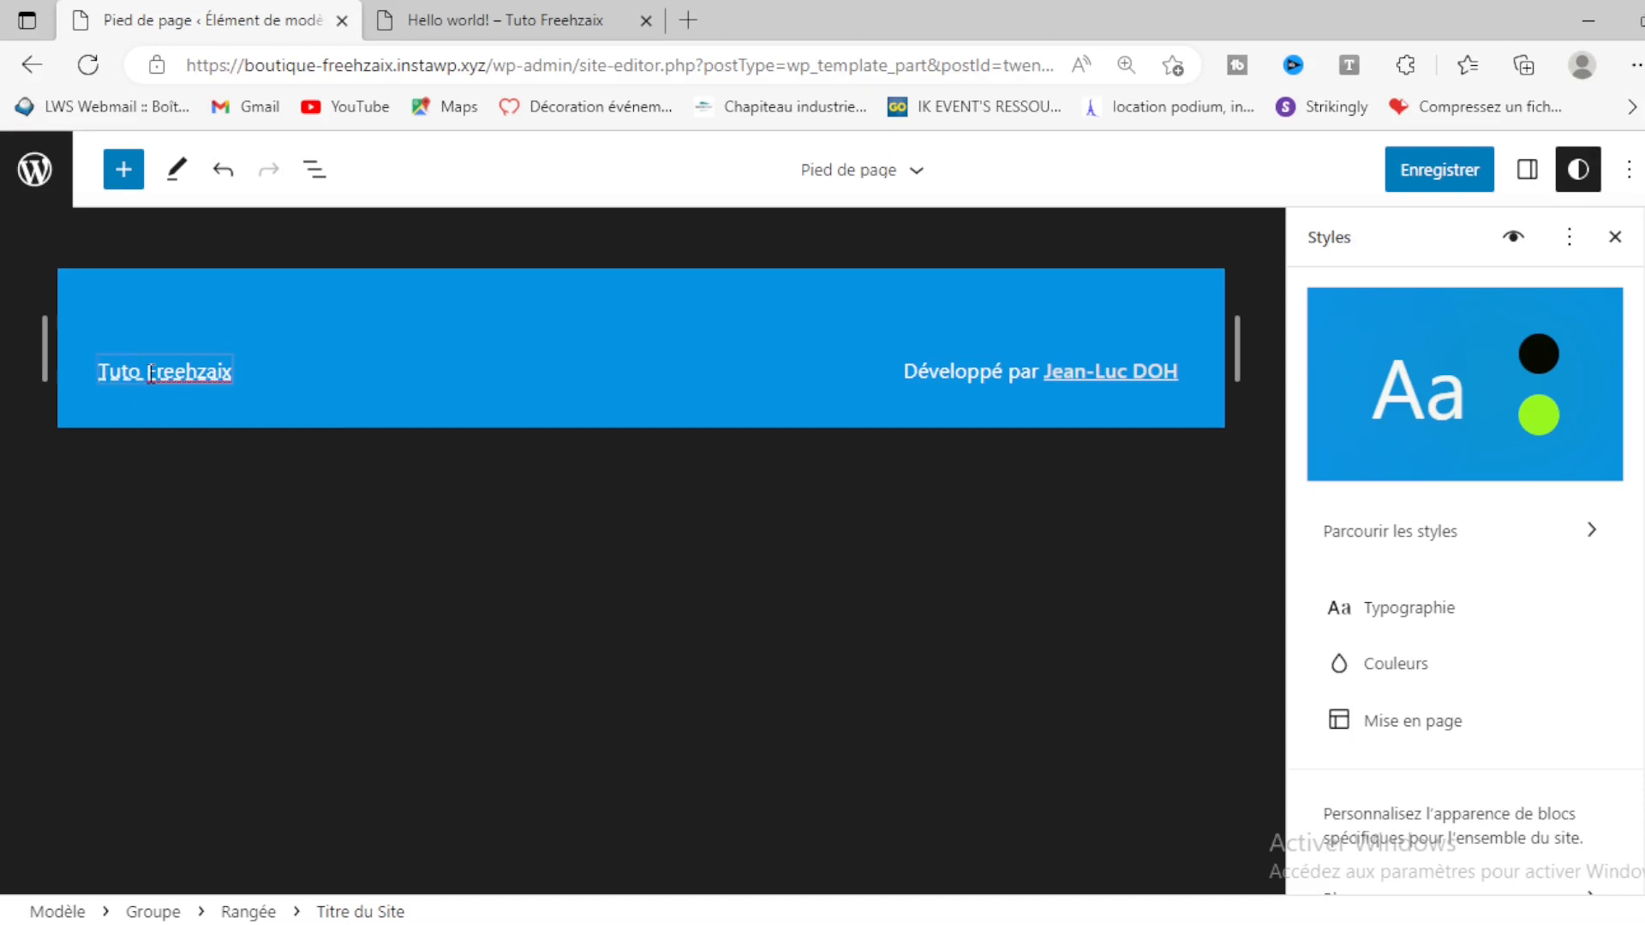
pyautogui.write('Copy')
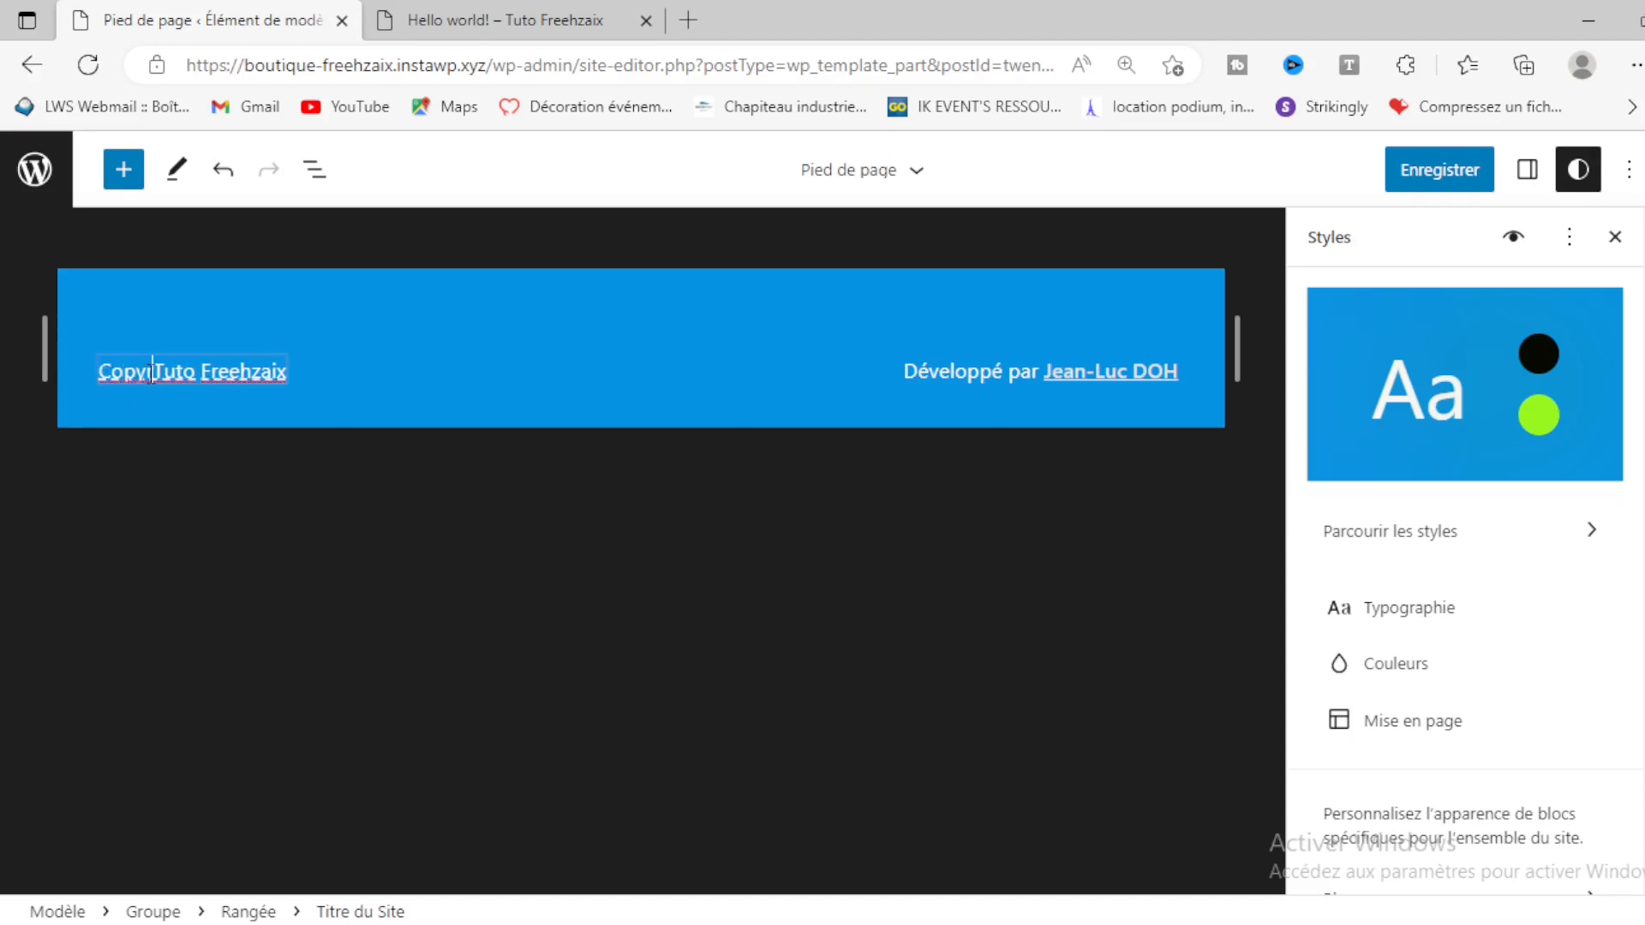
pyautogui.write('rith ')
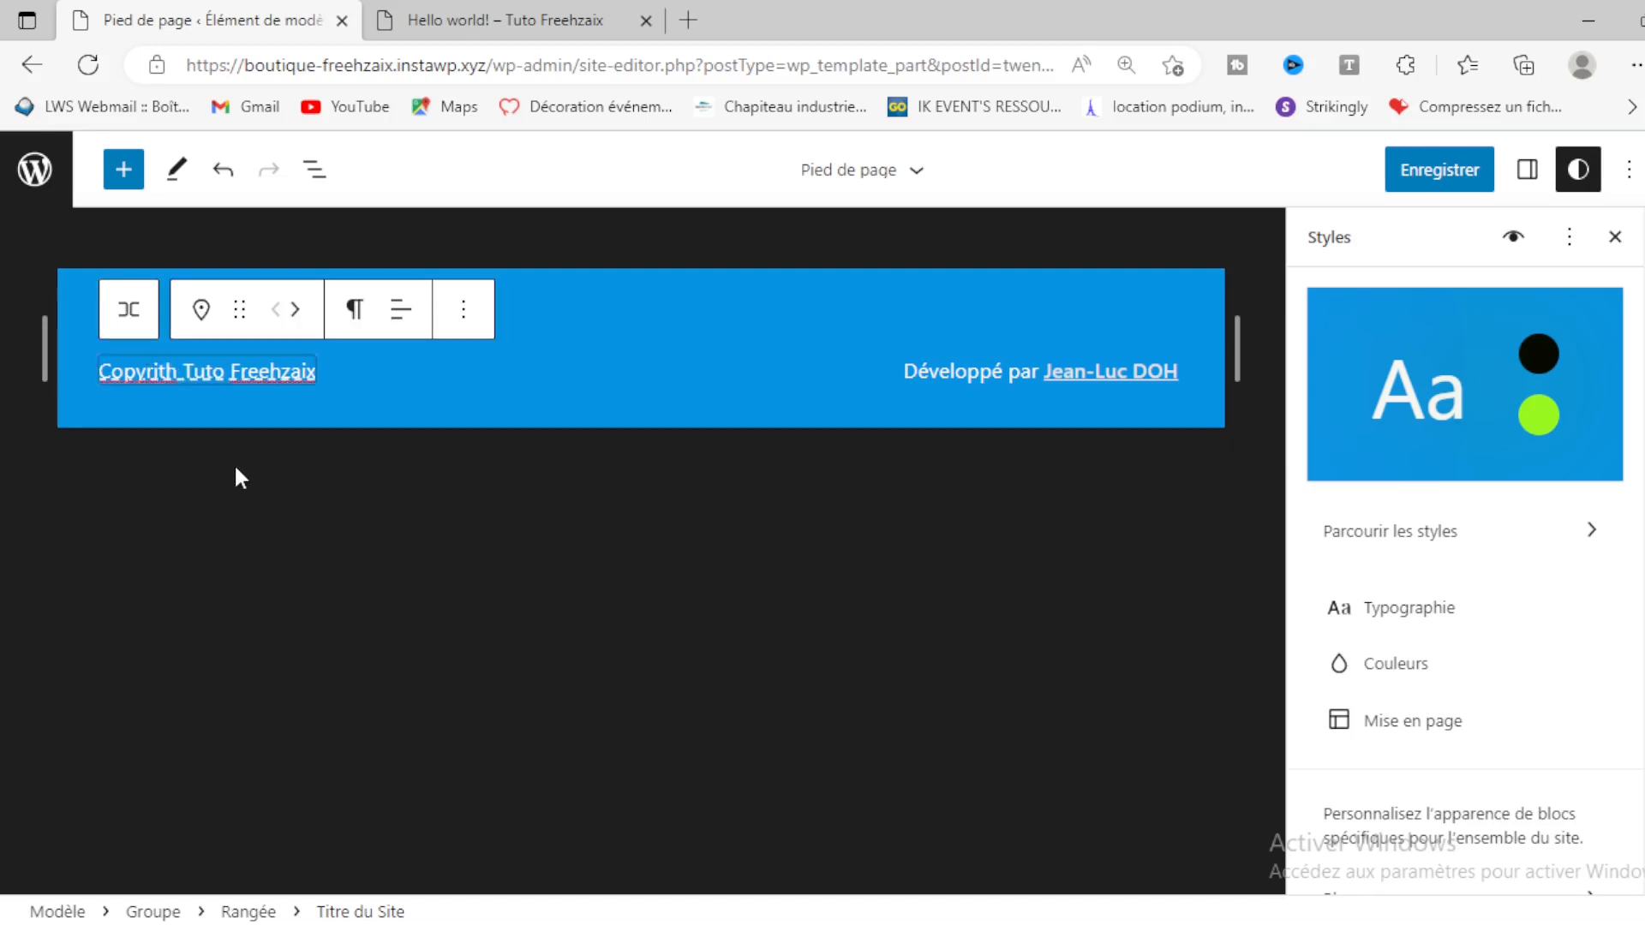
pyautogui.write('2023')
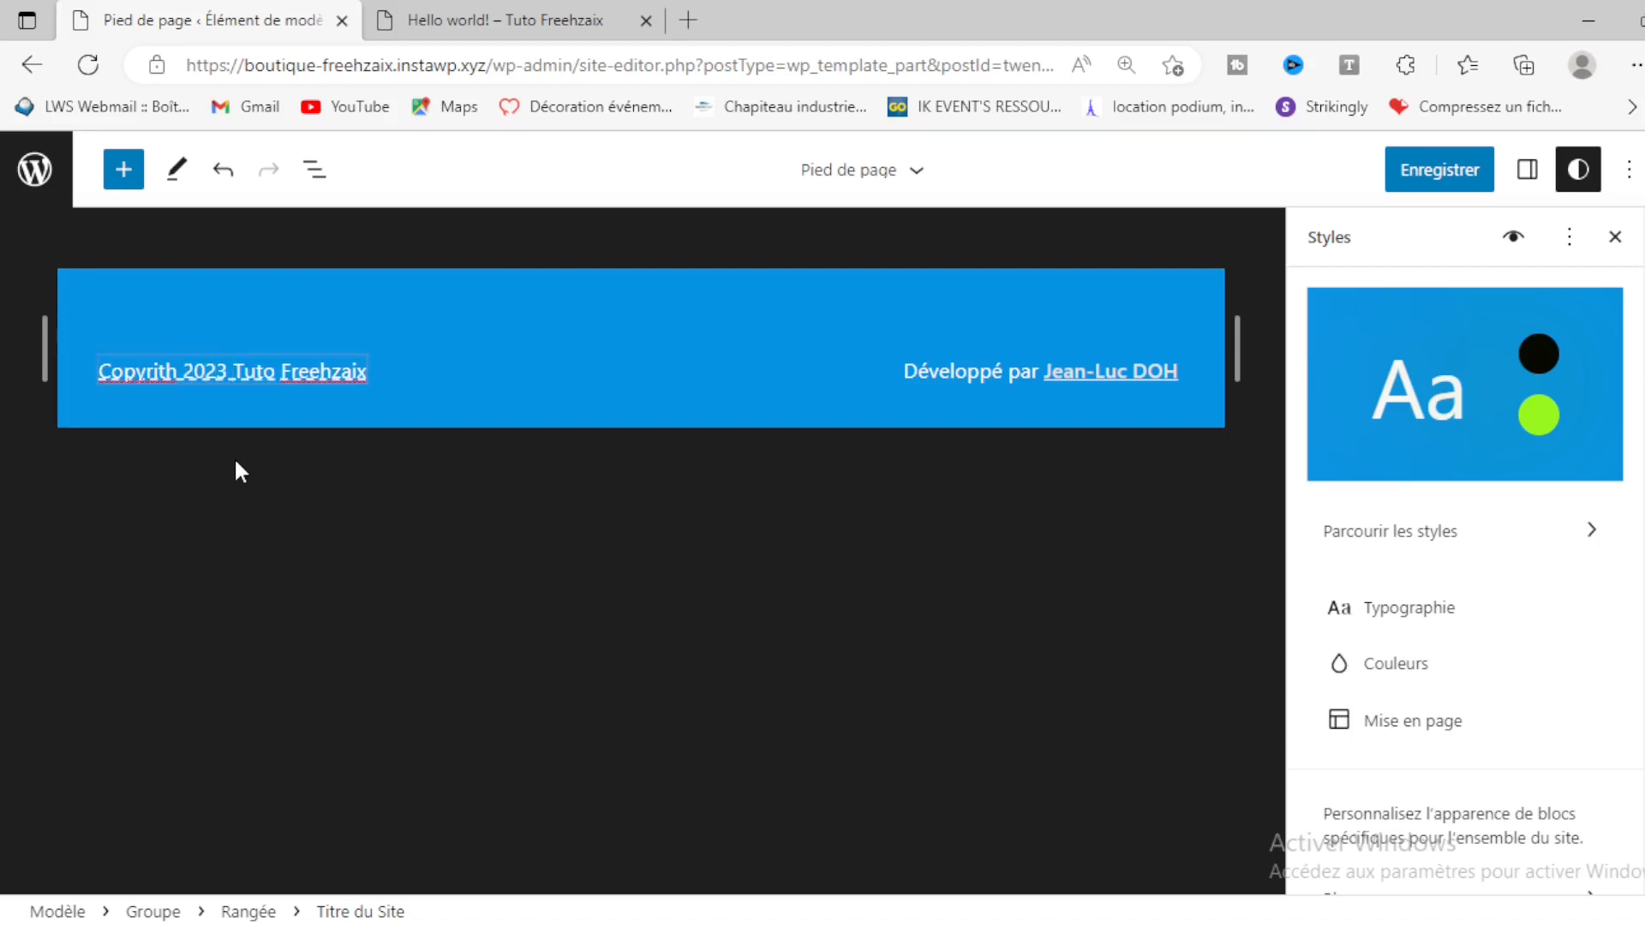
pyautogui.press('Right')
pyautogui.press('Right')
pyautogui.press('Right')
pyautogui.press('Right')
pyautogui.press('Right')
pyautogui.press('Right')
pyautogui.press('Right')
pyautogui.press('Right')
pyautogui.press('Right')
pyautogui.press('Right')
pyautogui.press('Right')
pyautogui.press('Right')
pyautogui.press('Right')
pyautogui.press('Right')
pyautogui.write('.')
pyautogui.click(1452, 171)
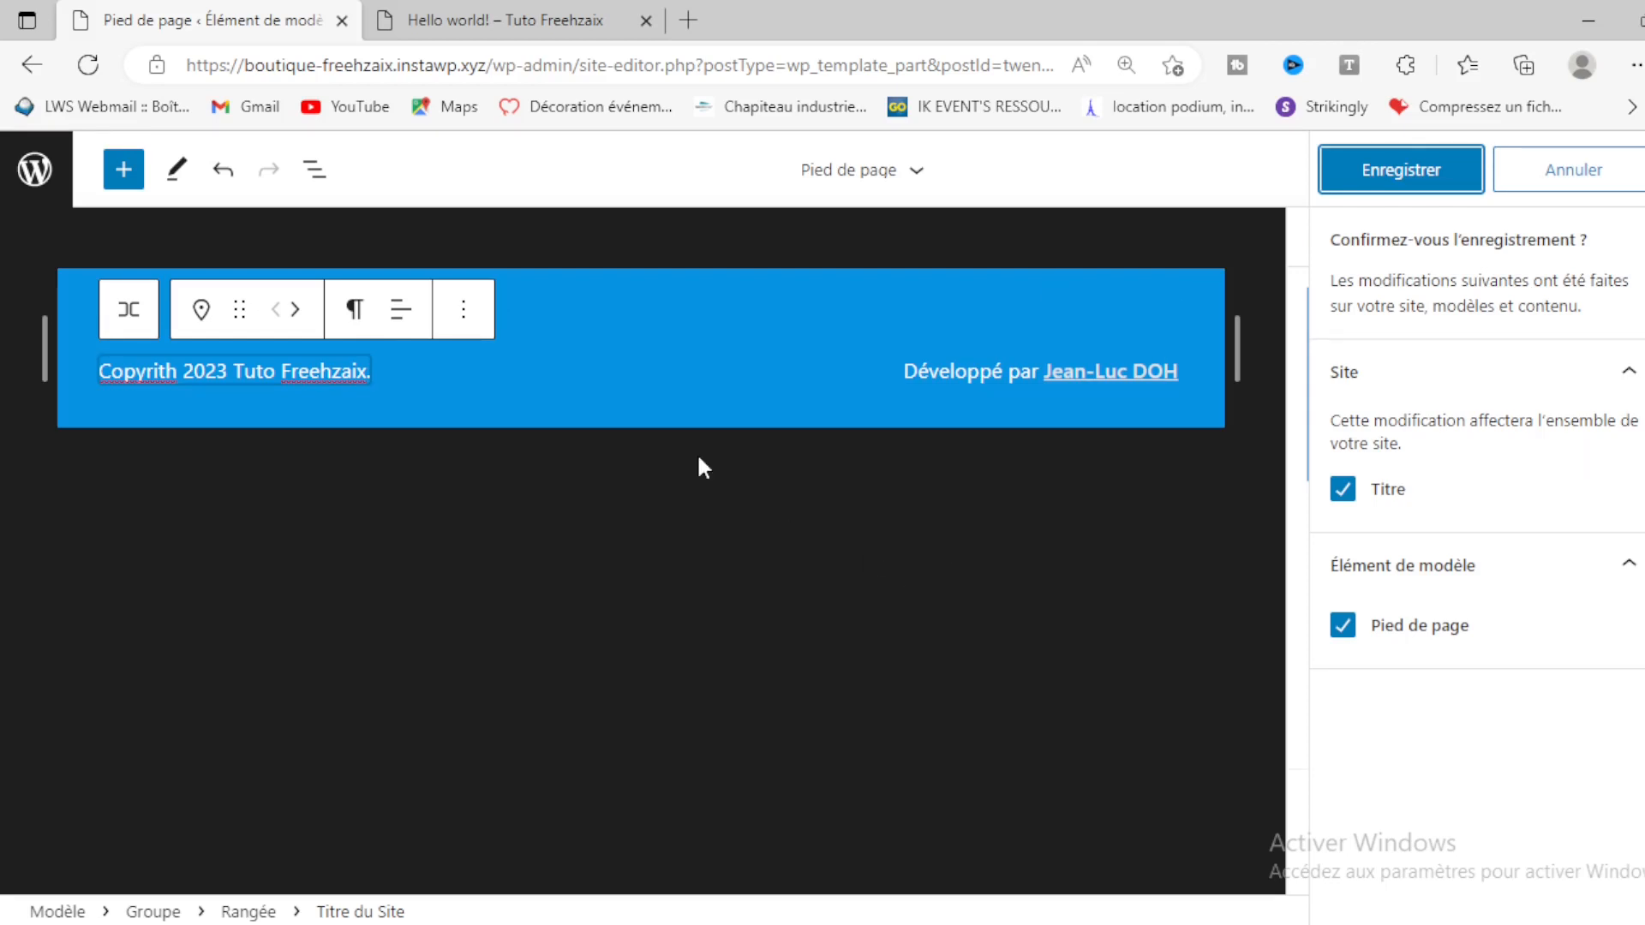
pyautogui.click(1400, 171)
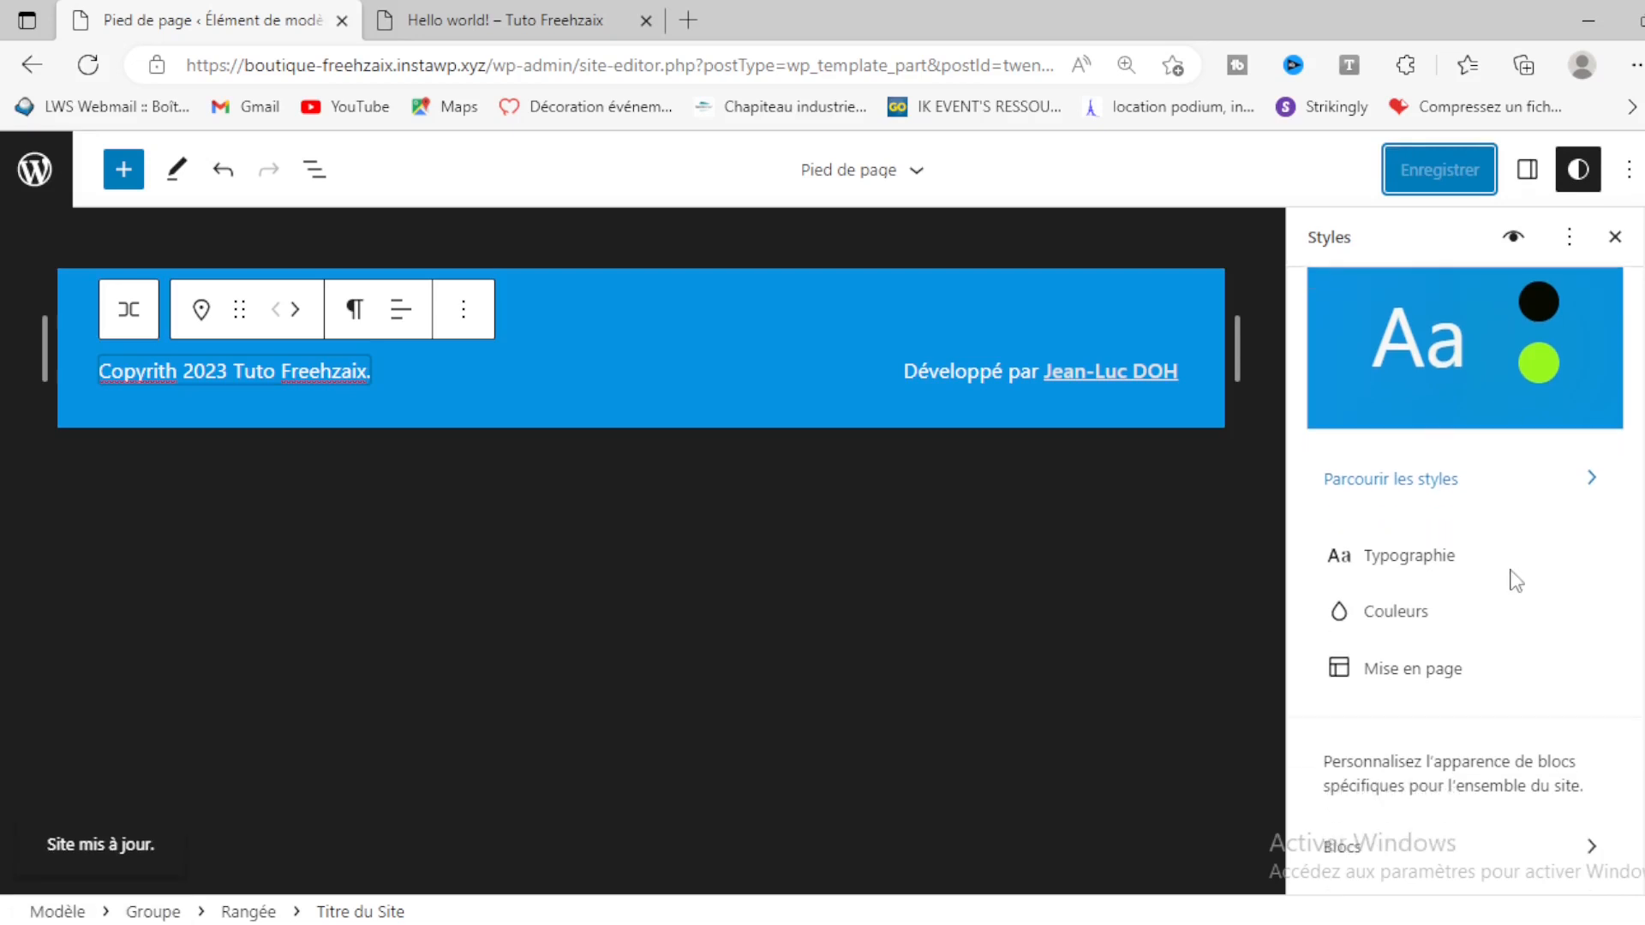
# Step: Look over the Mise en page dimensions in the global styles, and open the Couleurs settings
pyautogui.click(1379, 680)
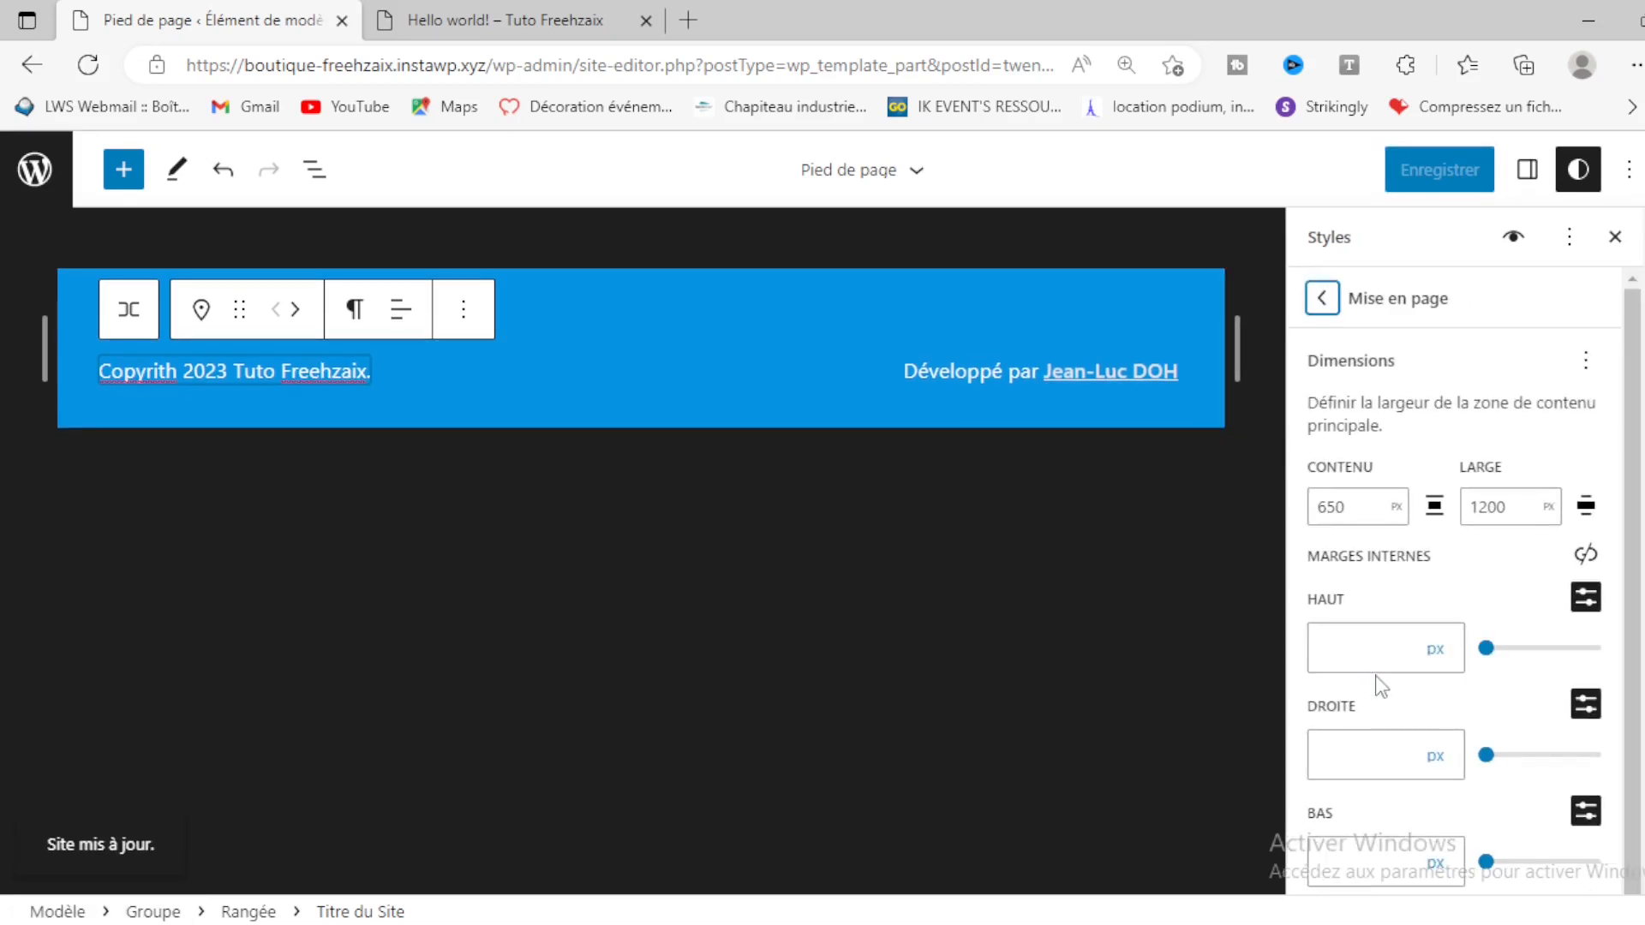
pyautogui.scroll(-1, 1510, 567)
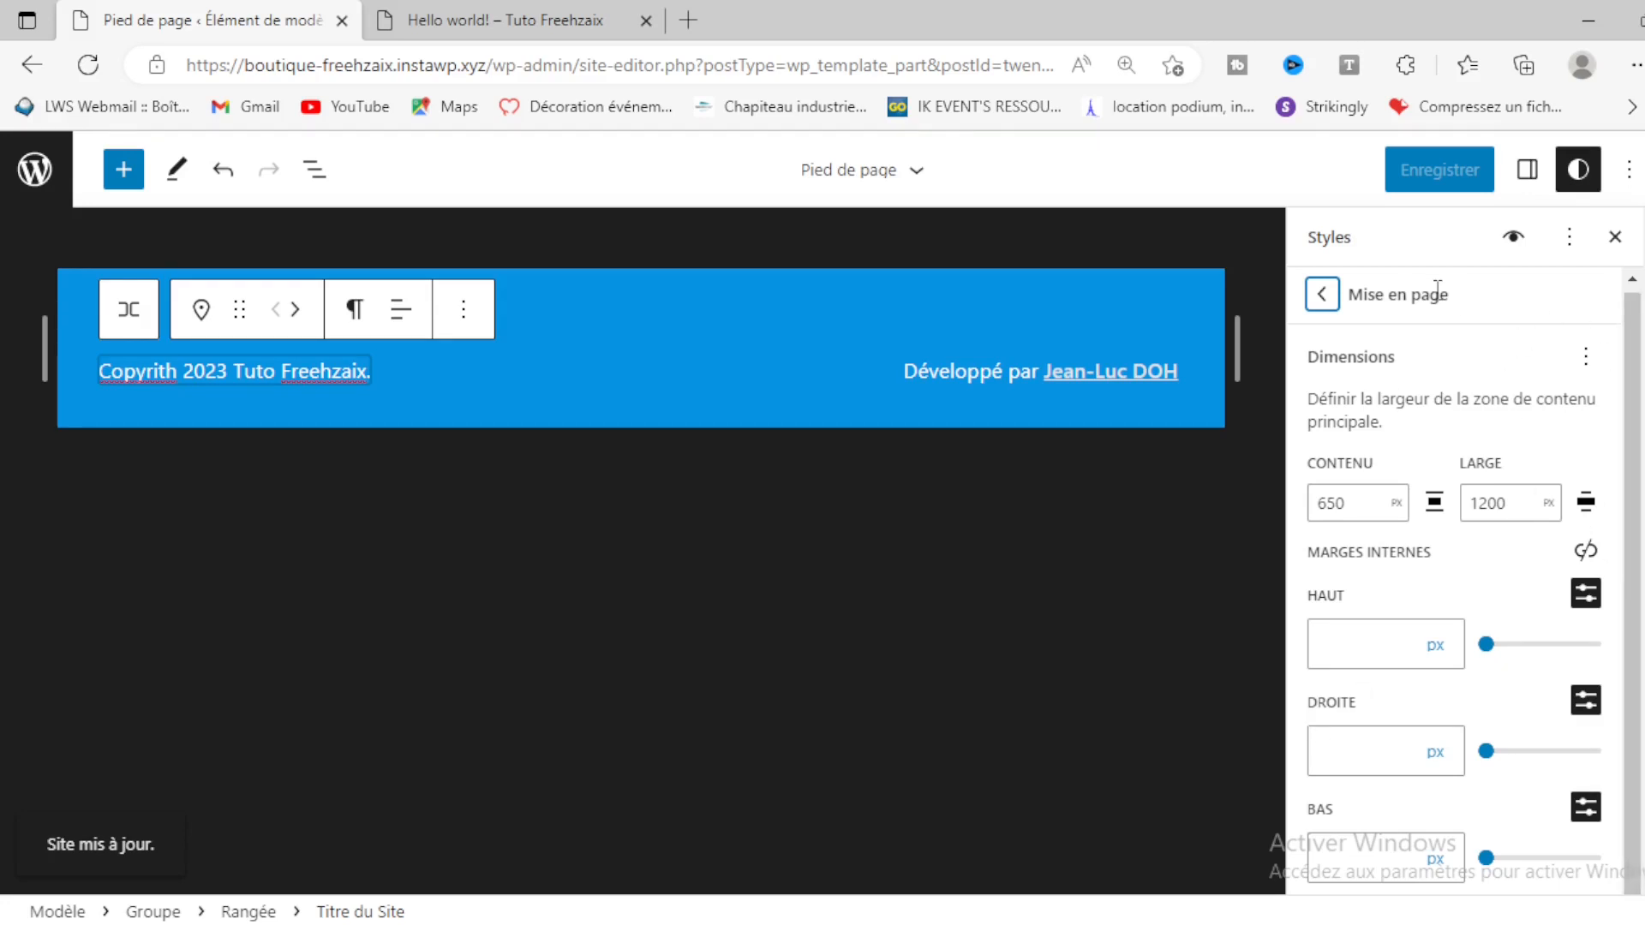
pyautogui.scroll(1, 1497, 370)
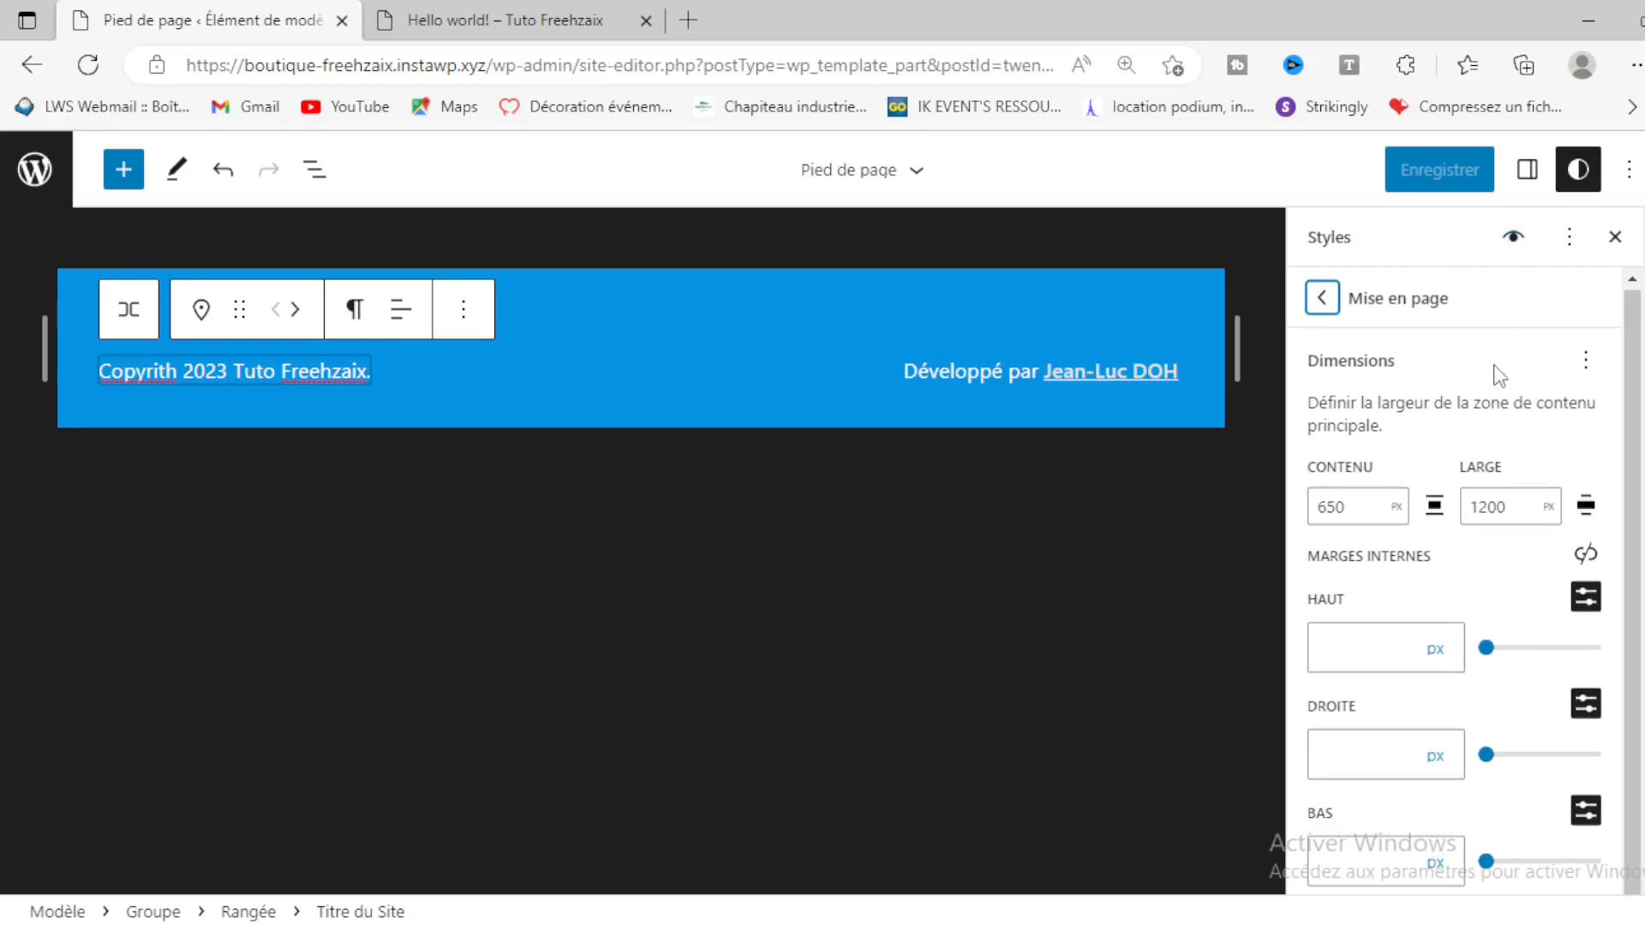
pyautogui.click(1324, 308)
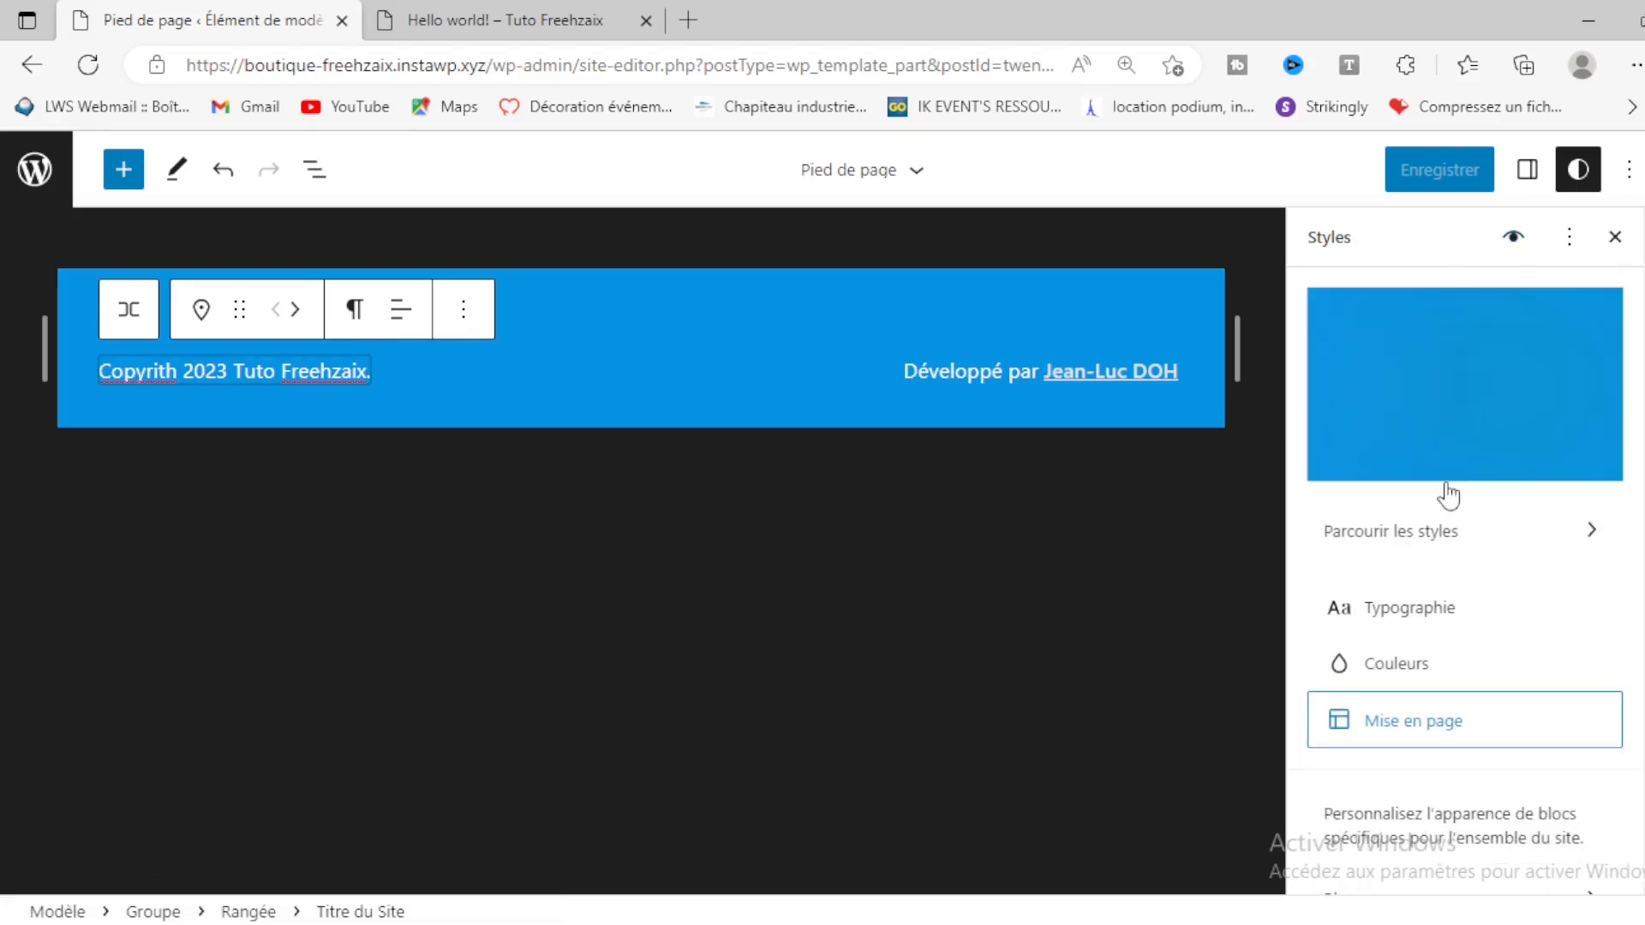
pyautogui.click(1392, 675)
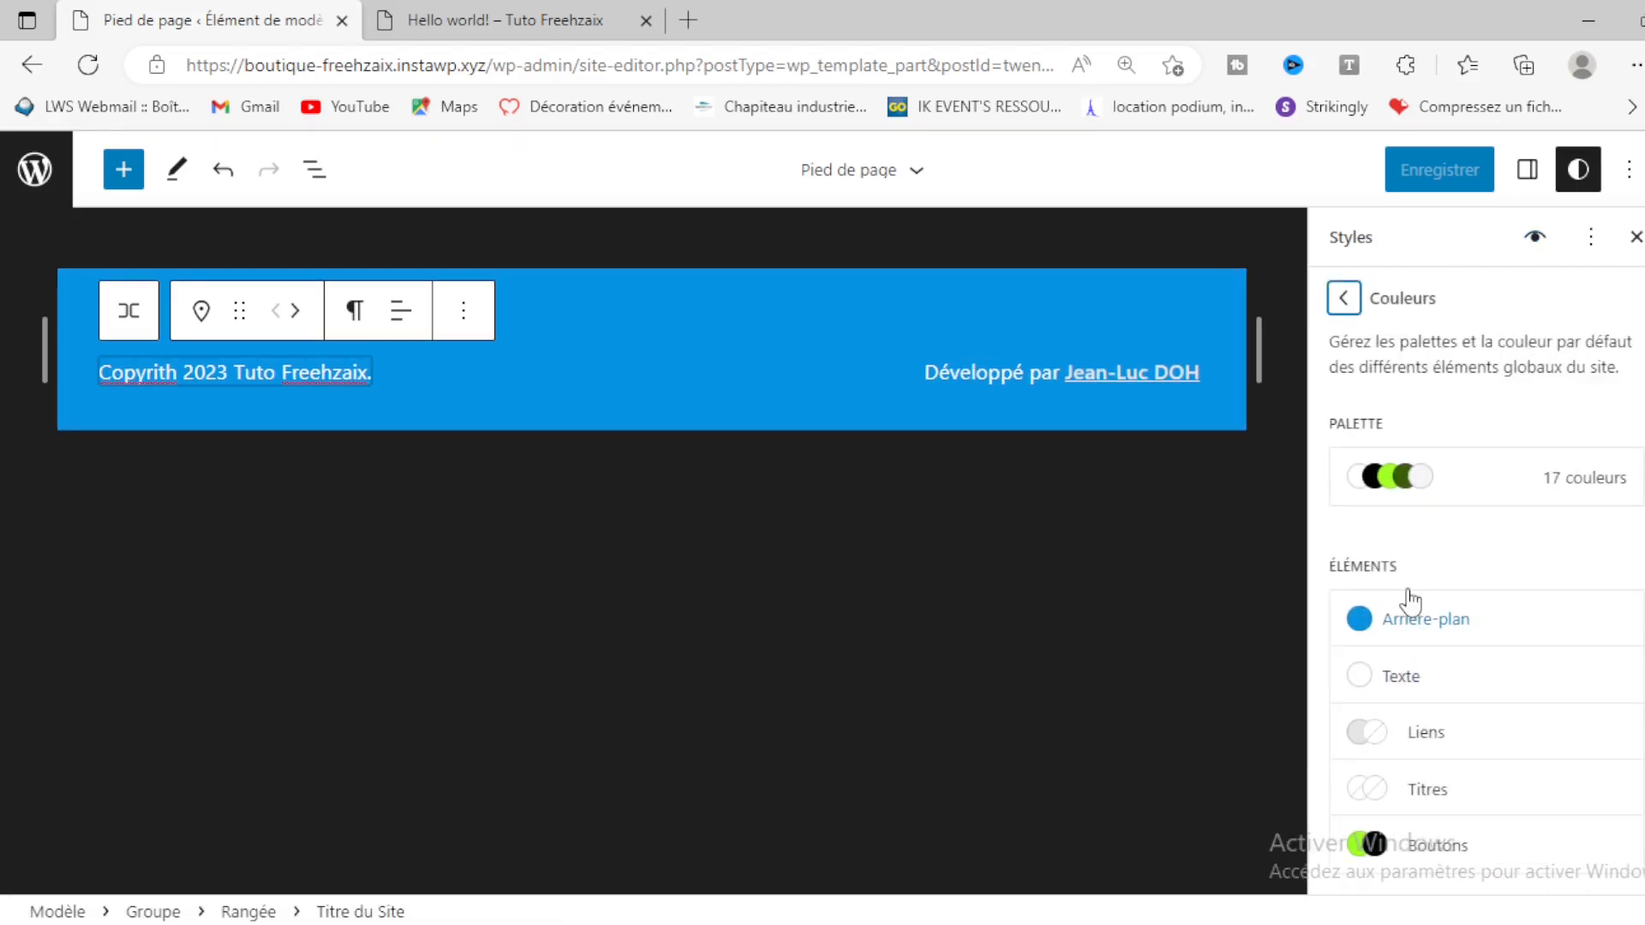
# Step: Set the global text colour of buttons to the custom dark blue 0104C0 and save the site styles
pyautogui.click(1436, 848)
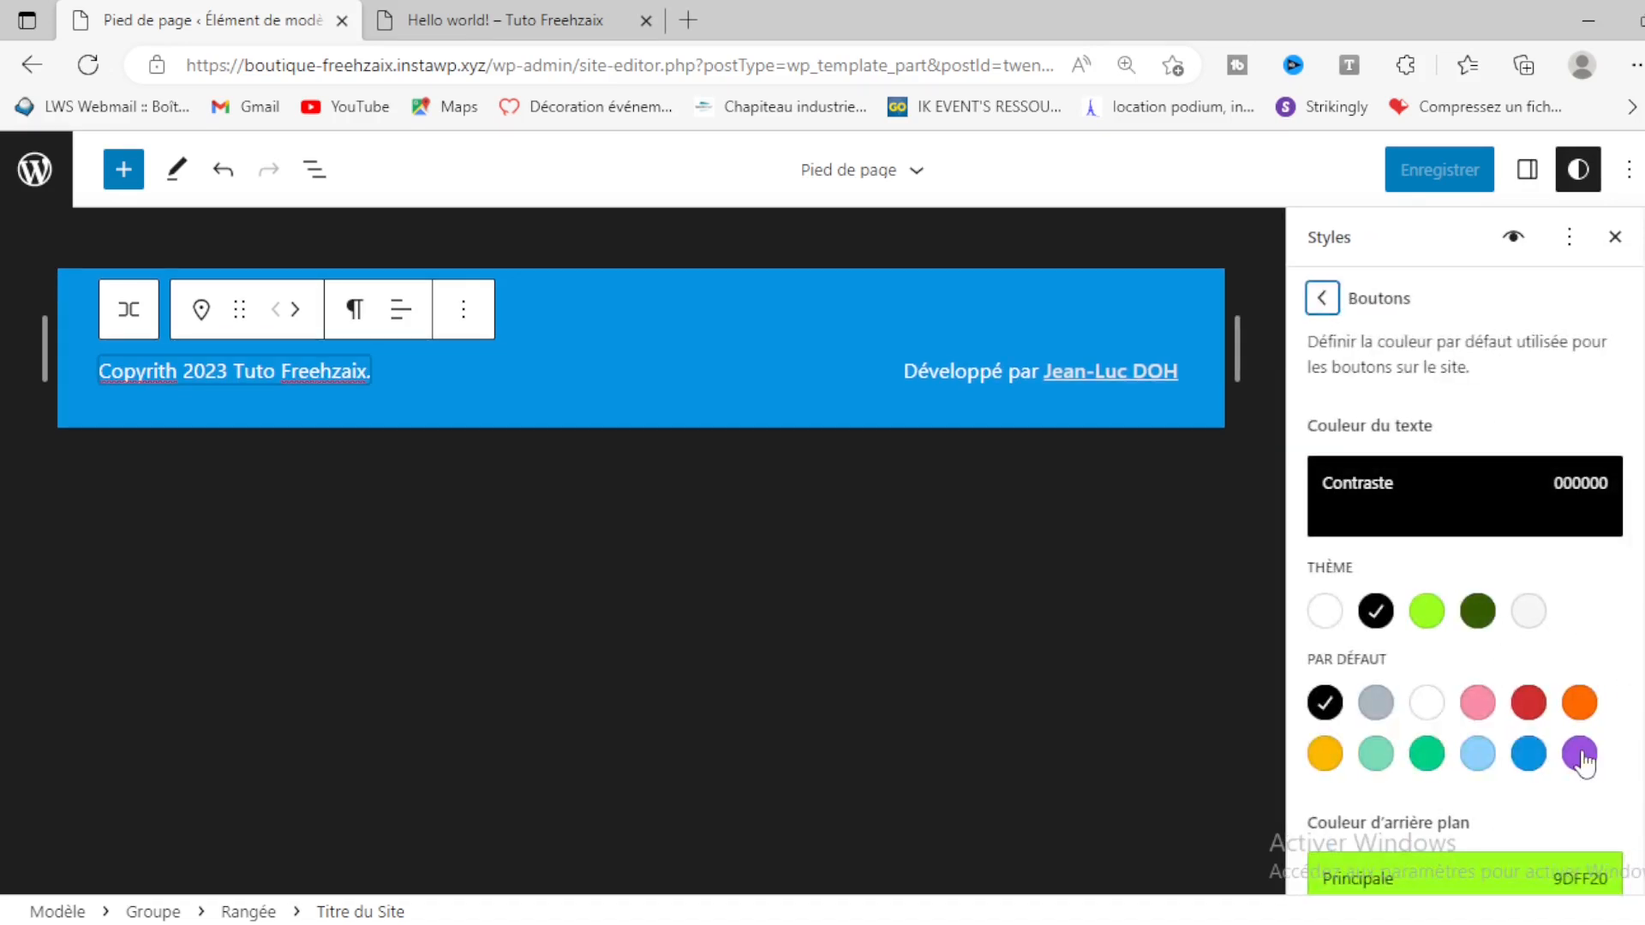
pyautogui.click(1533, 760)
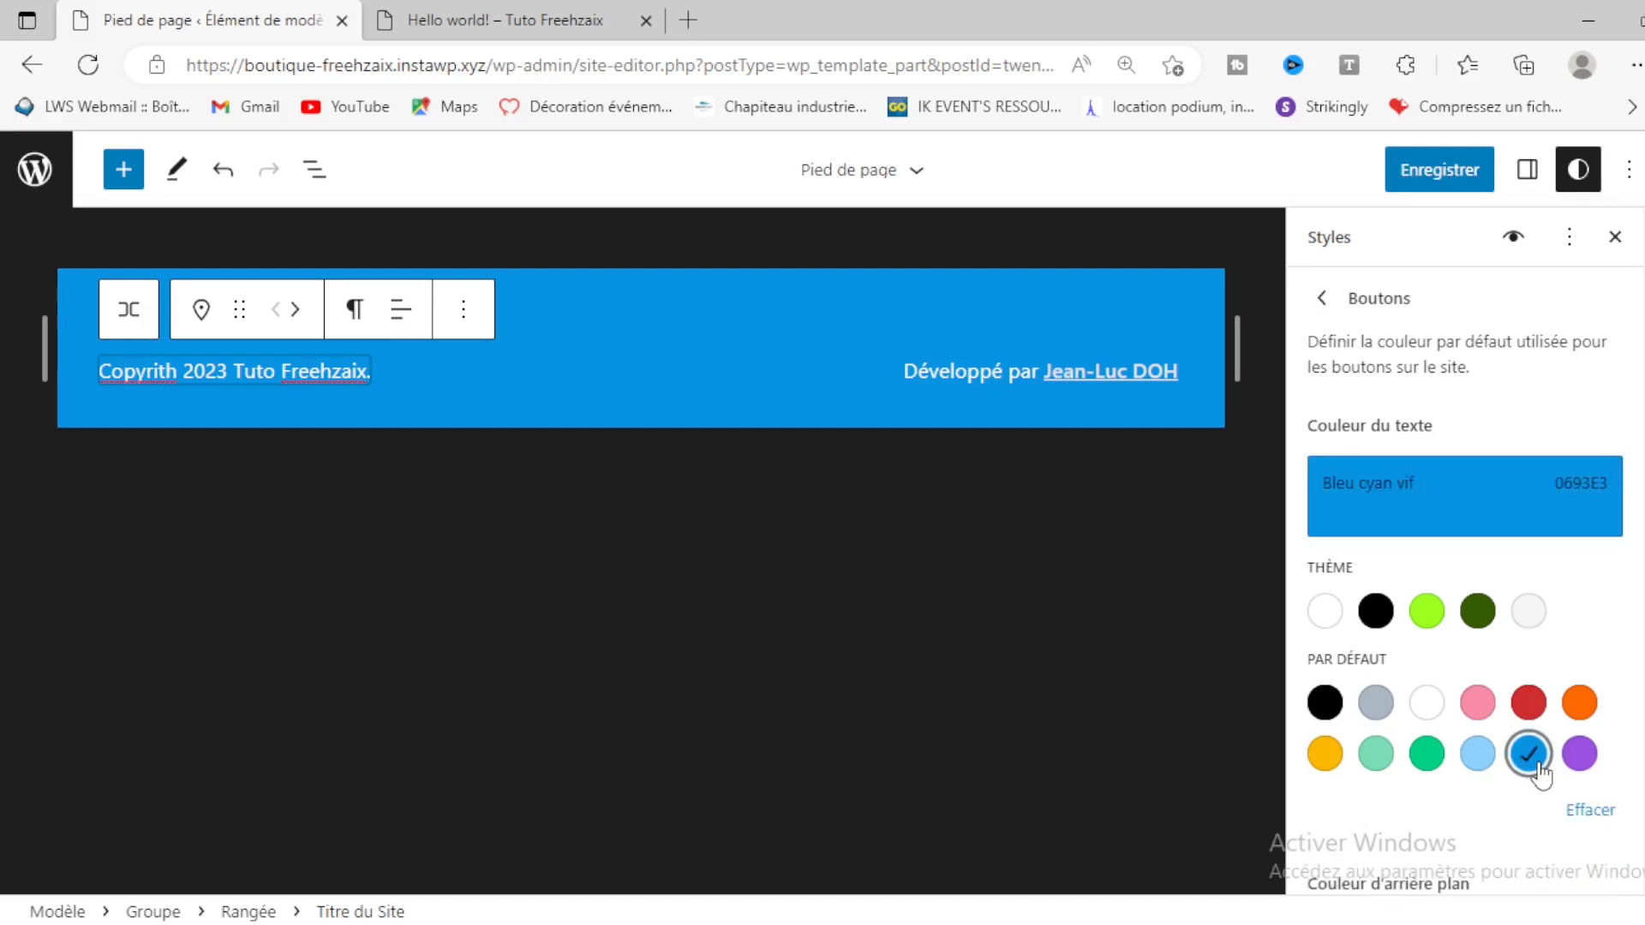
pyautogui.click(1571, 485)
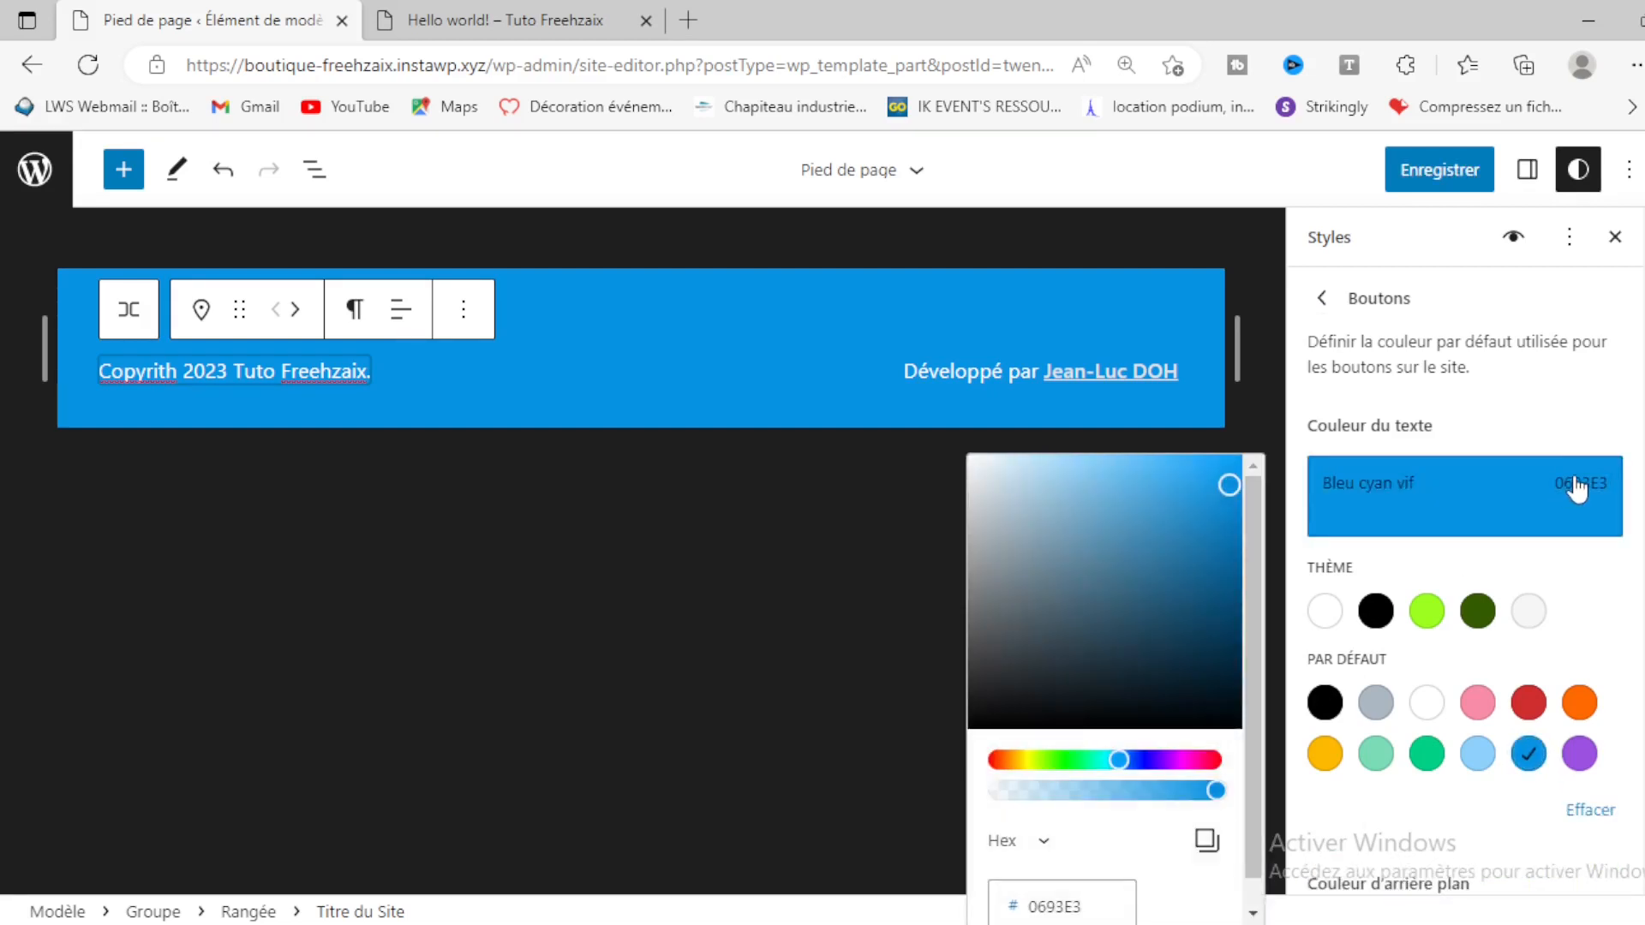
pyautogui.click(1142, 759)
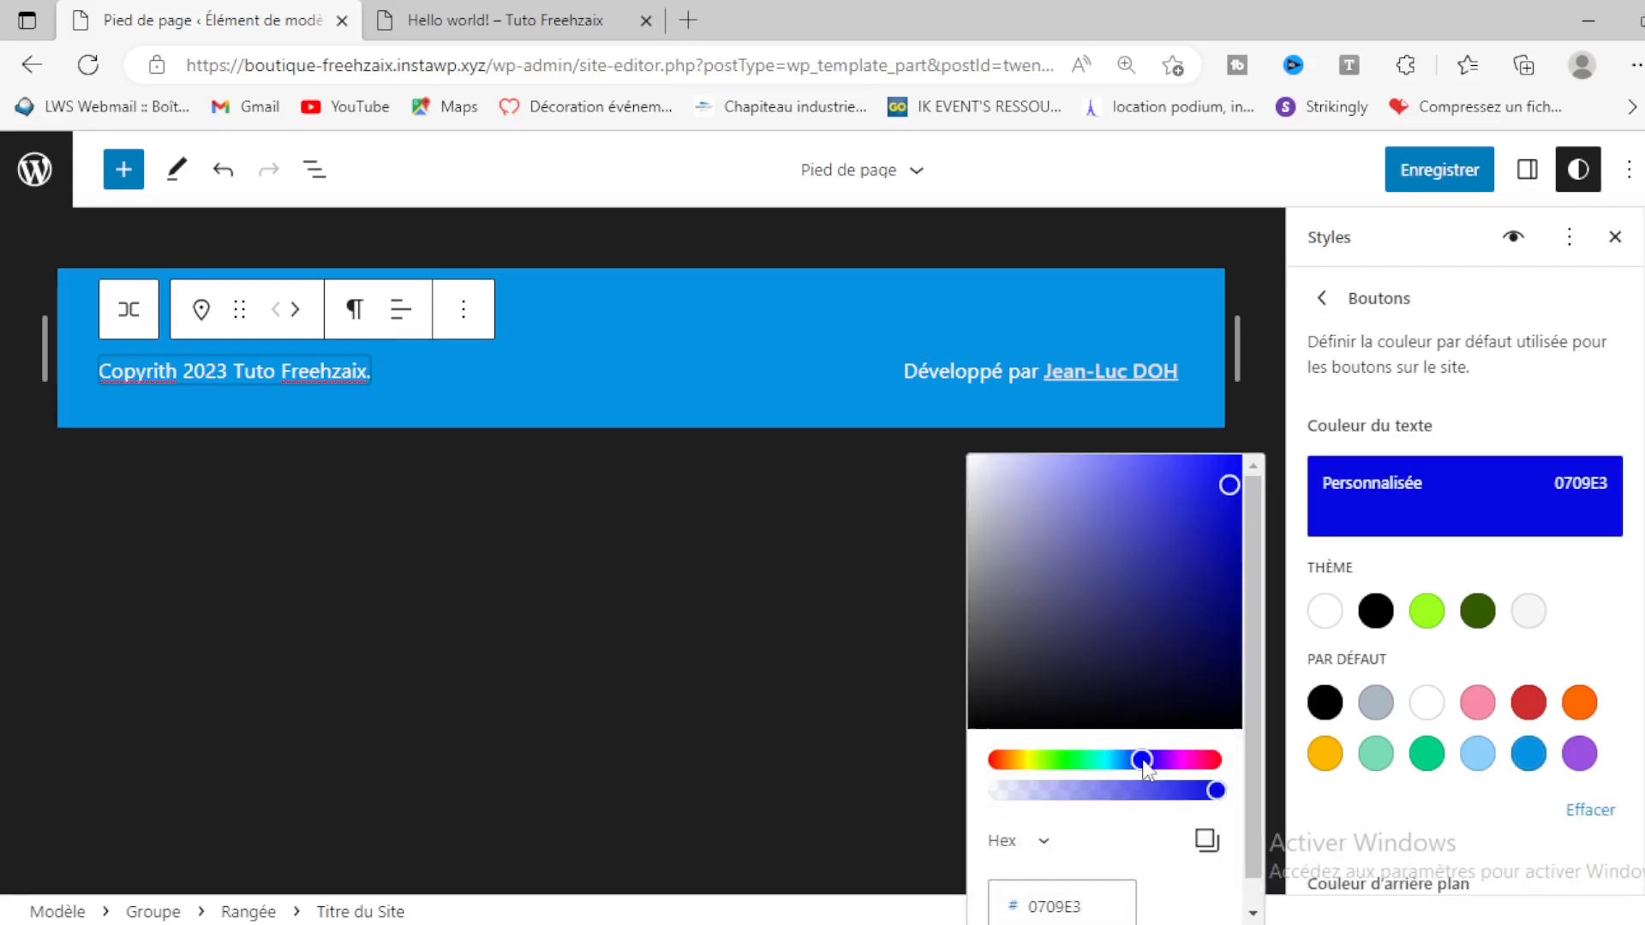
pyautogui.click(1234, 523)
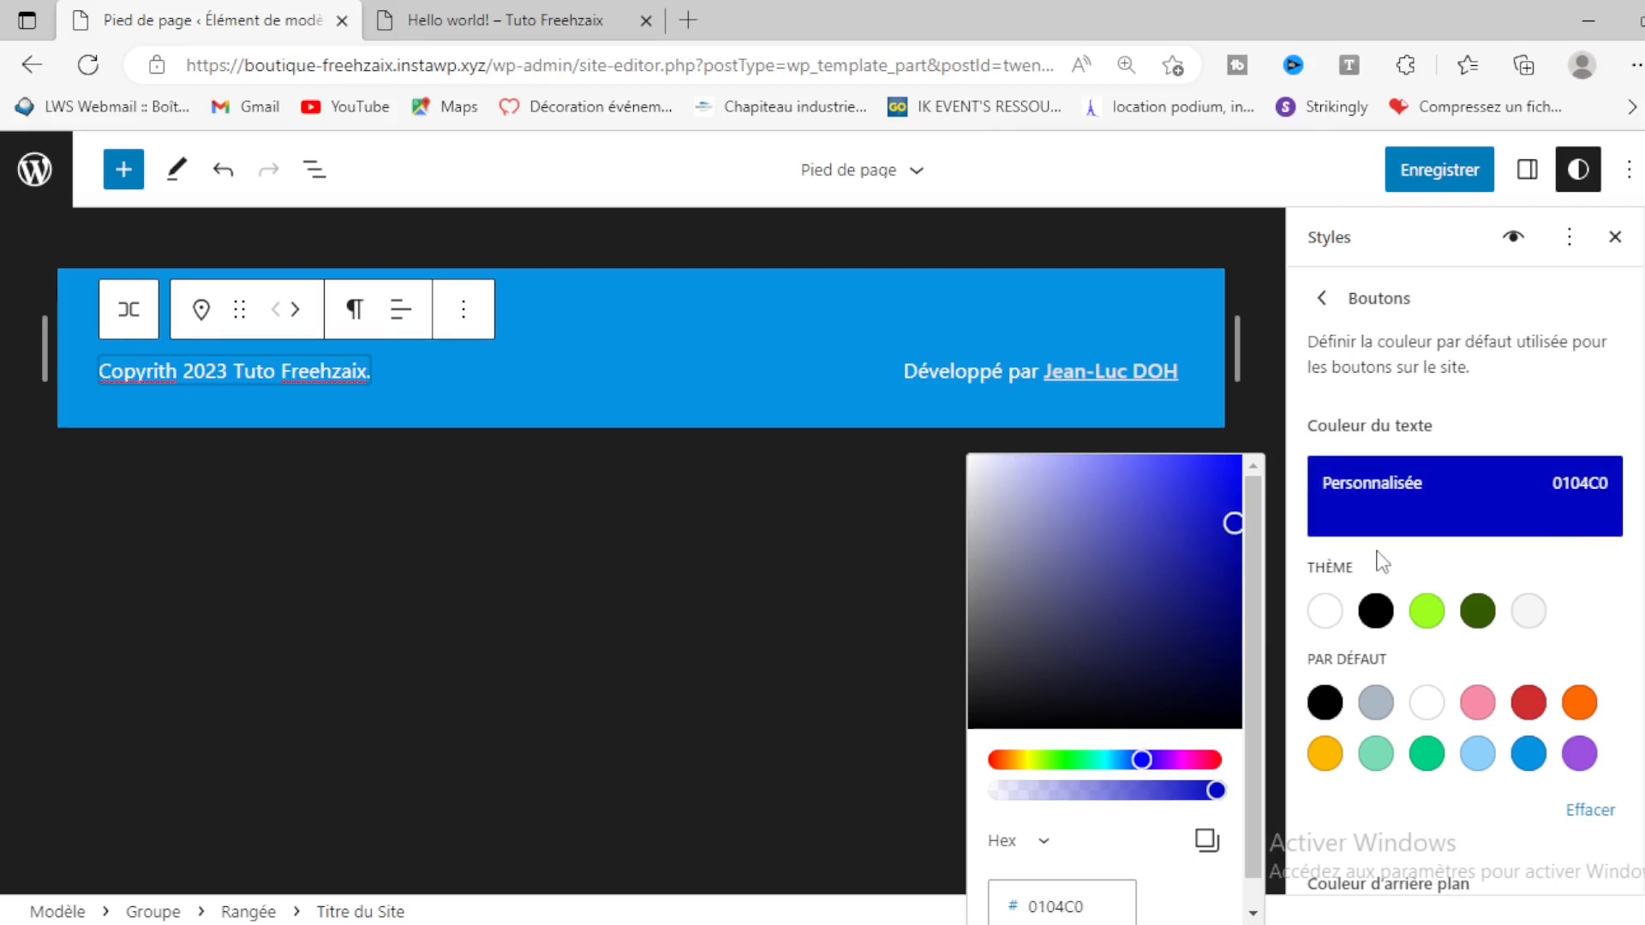
pyautogui.click(1607, 600)
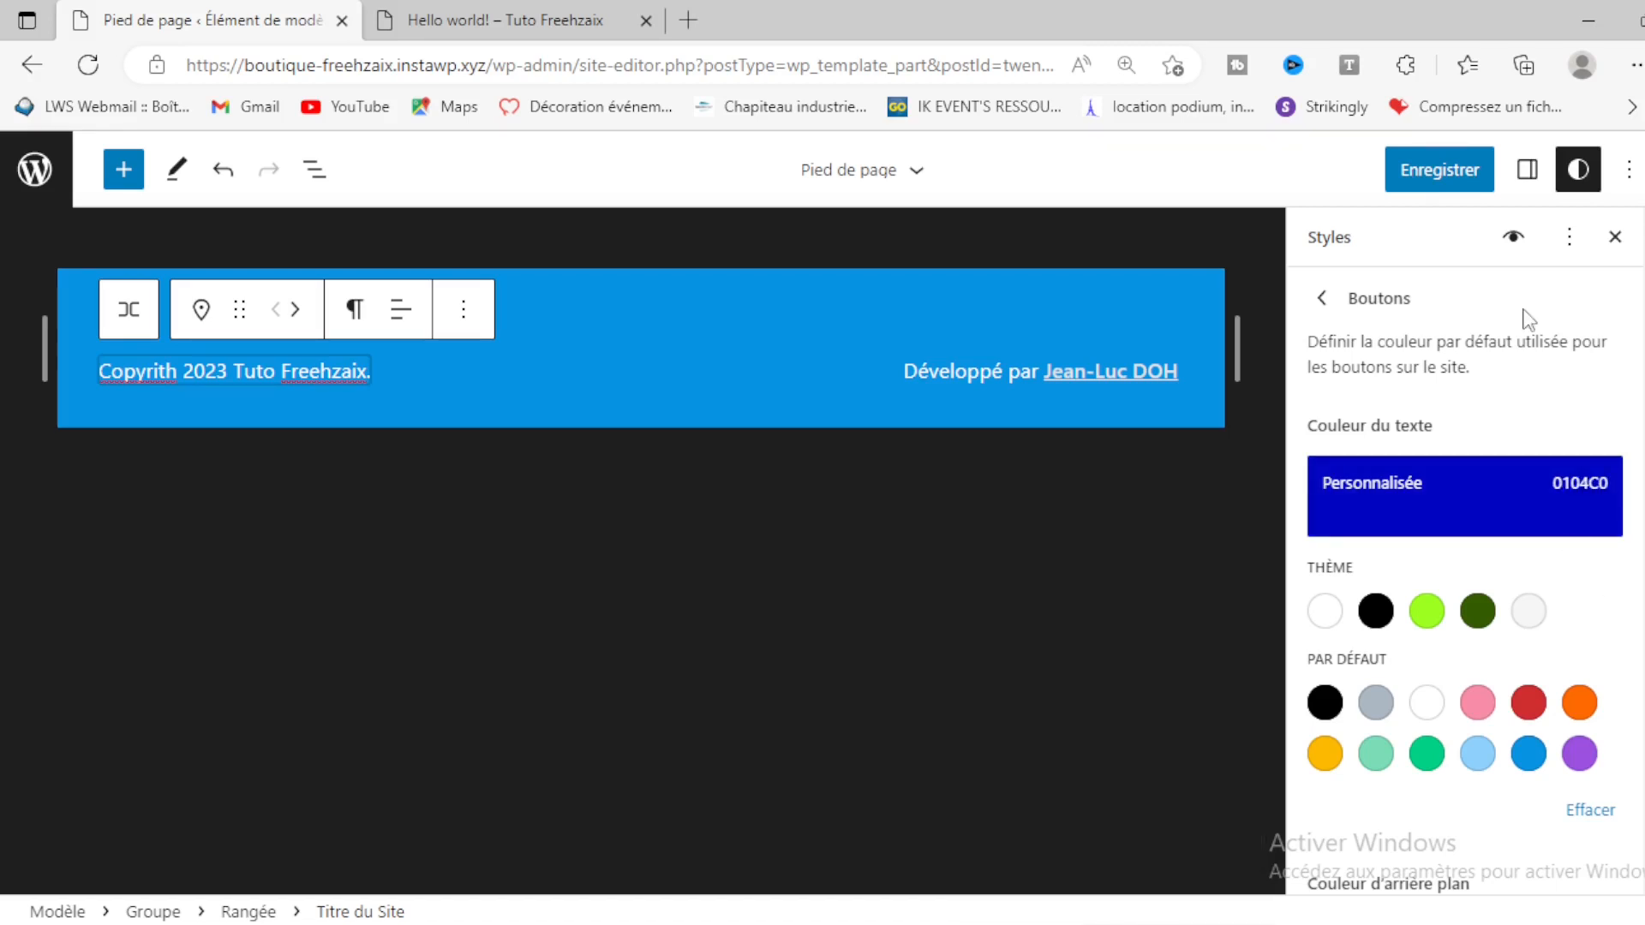
pyautogui.click(1447, 193)
pyautogui.click(1446, 197)
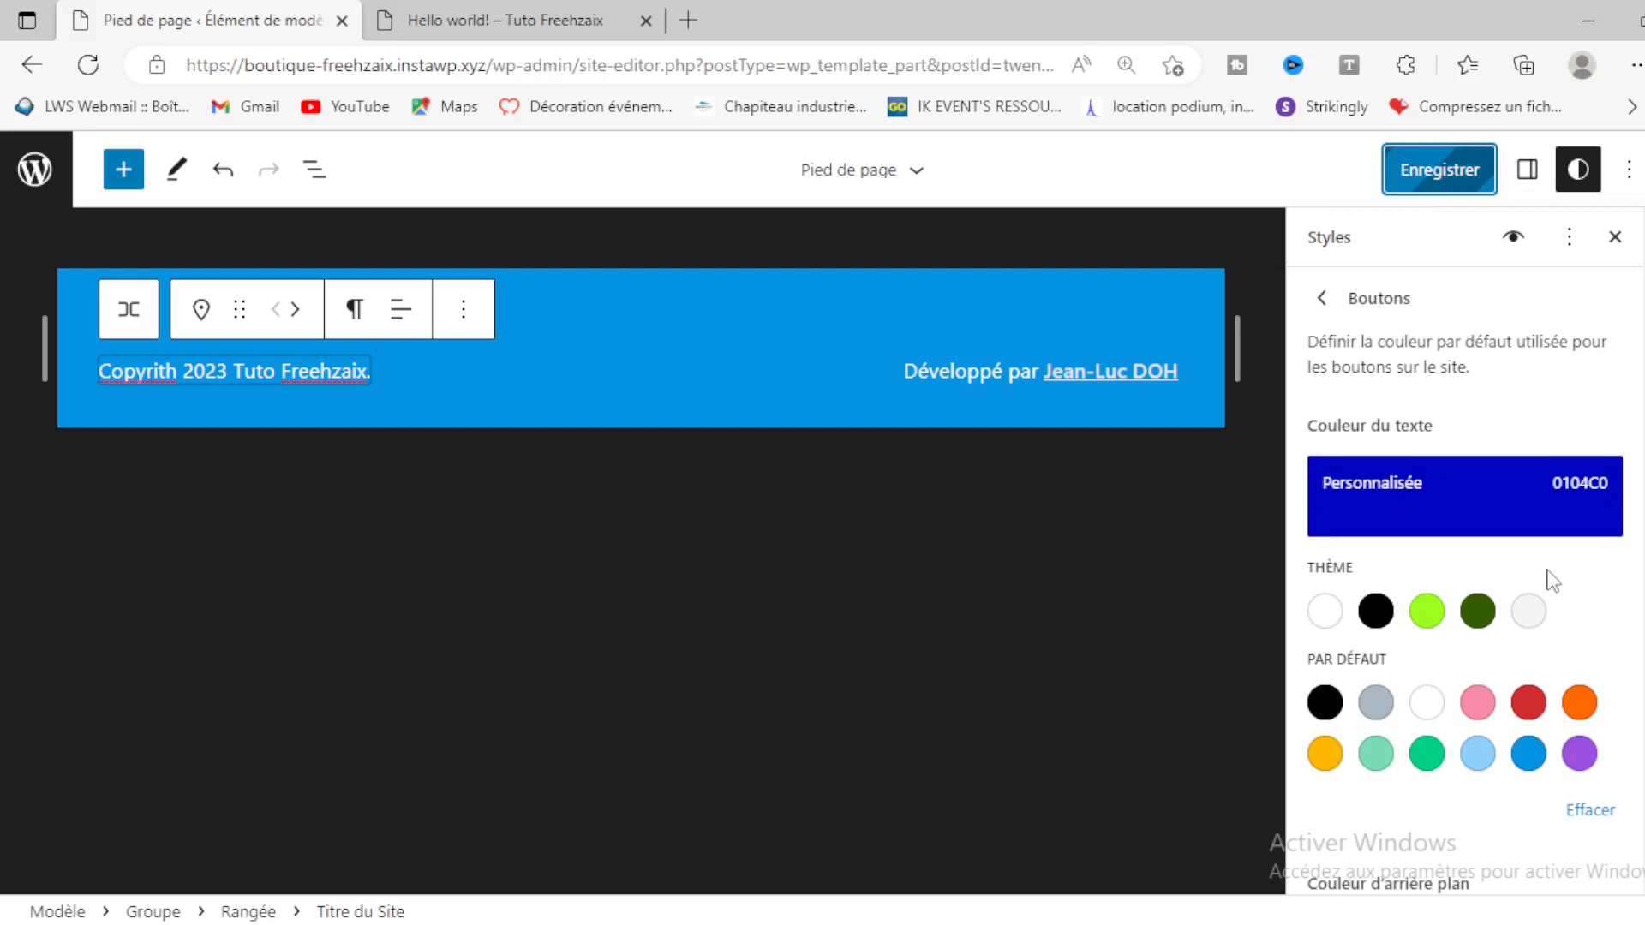
pyautogui.scroll(-3, 1547, 581)
pyautogui.scroll(-2, 1547, 581)
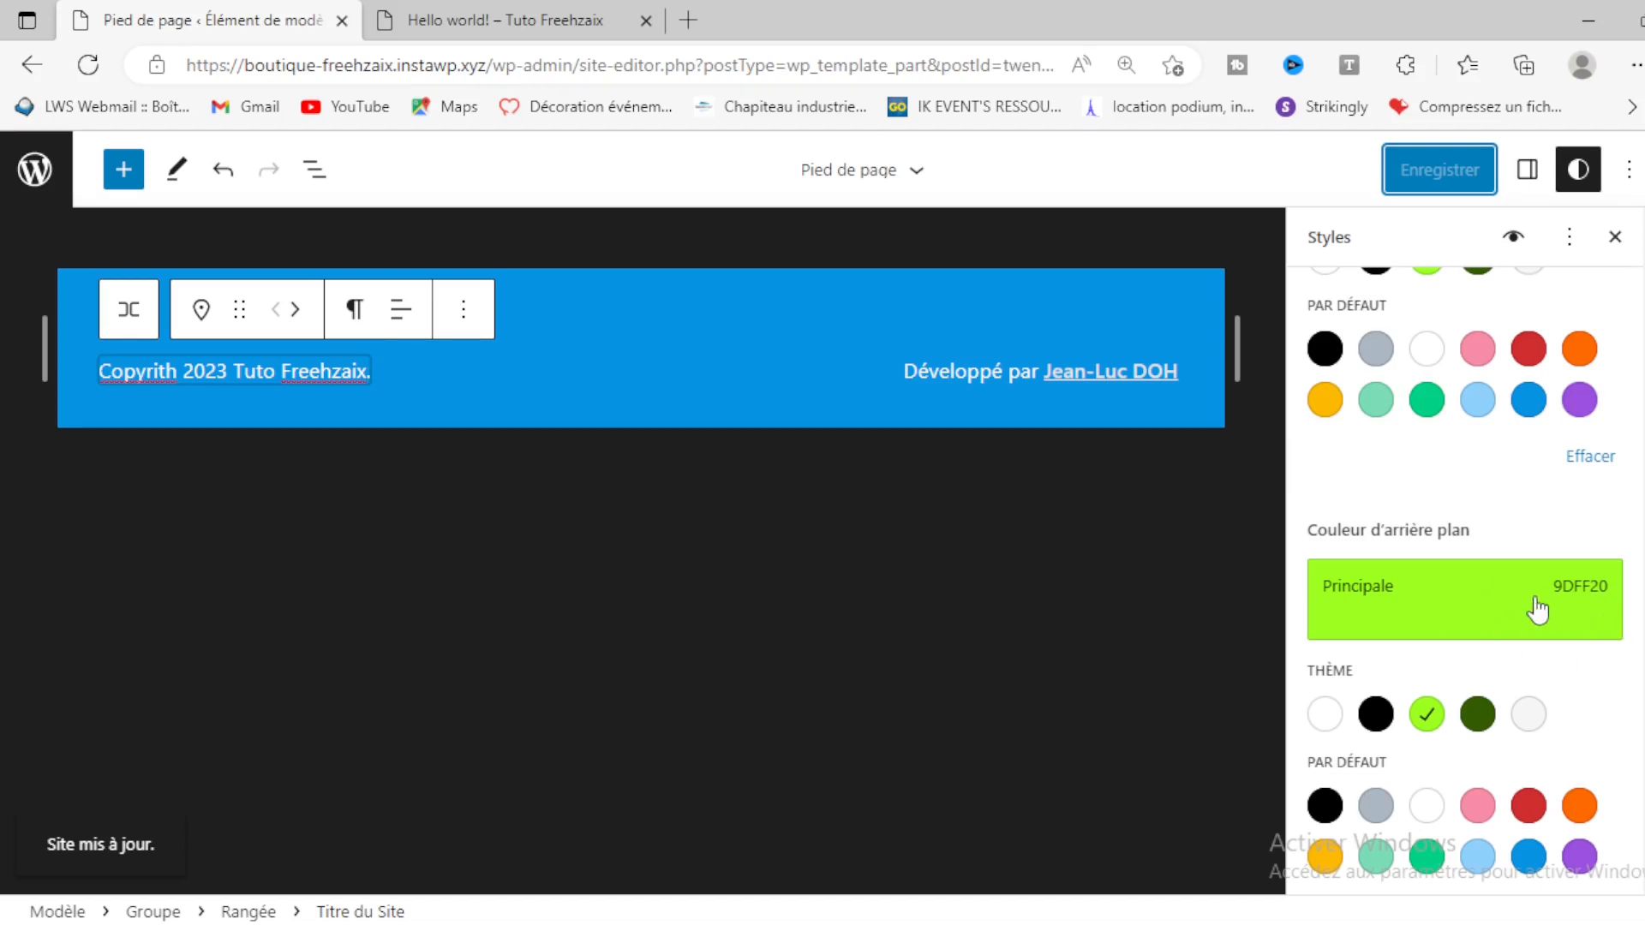
# Step: Leave the footer template part and open the Accueil template for editing
pyautogui.click(34, 171)
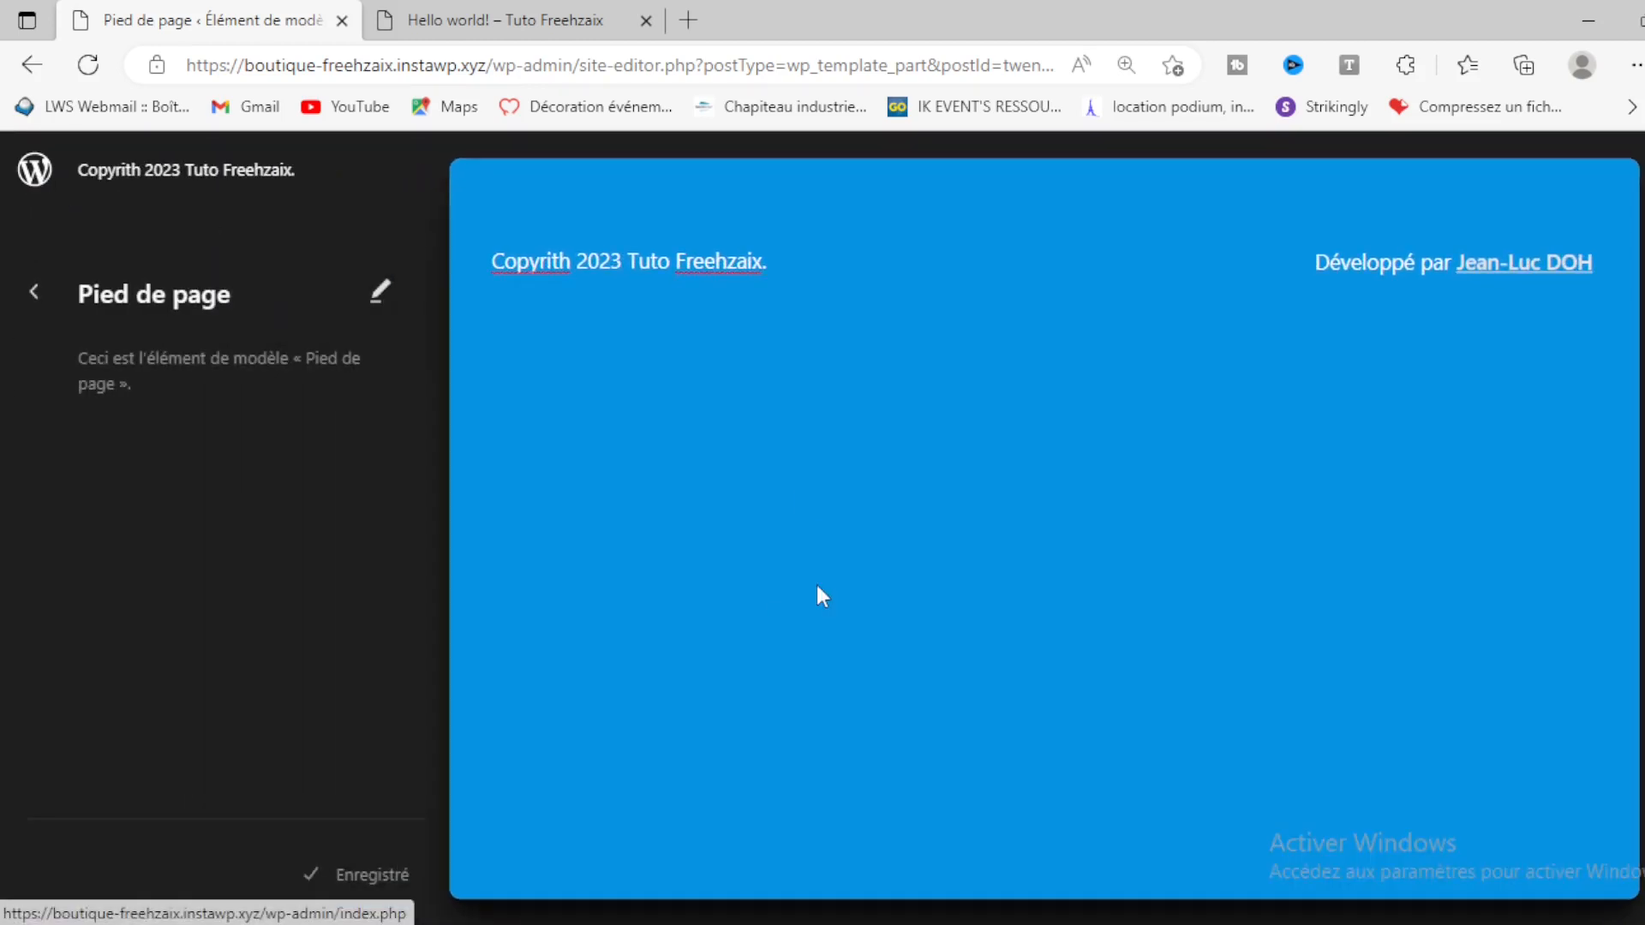
pyautogui.click(34, 292)
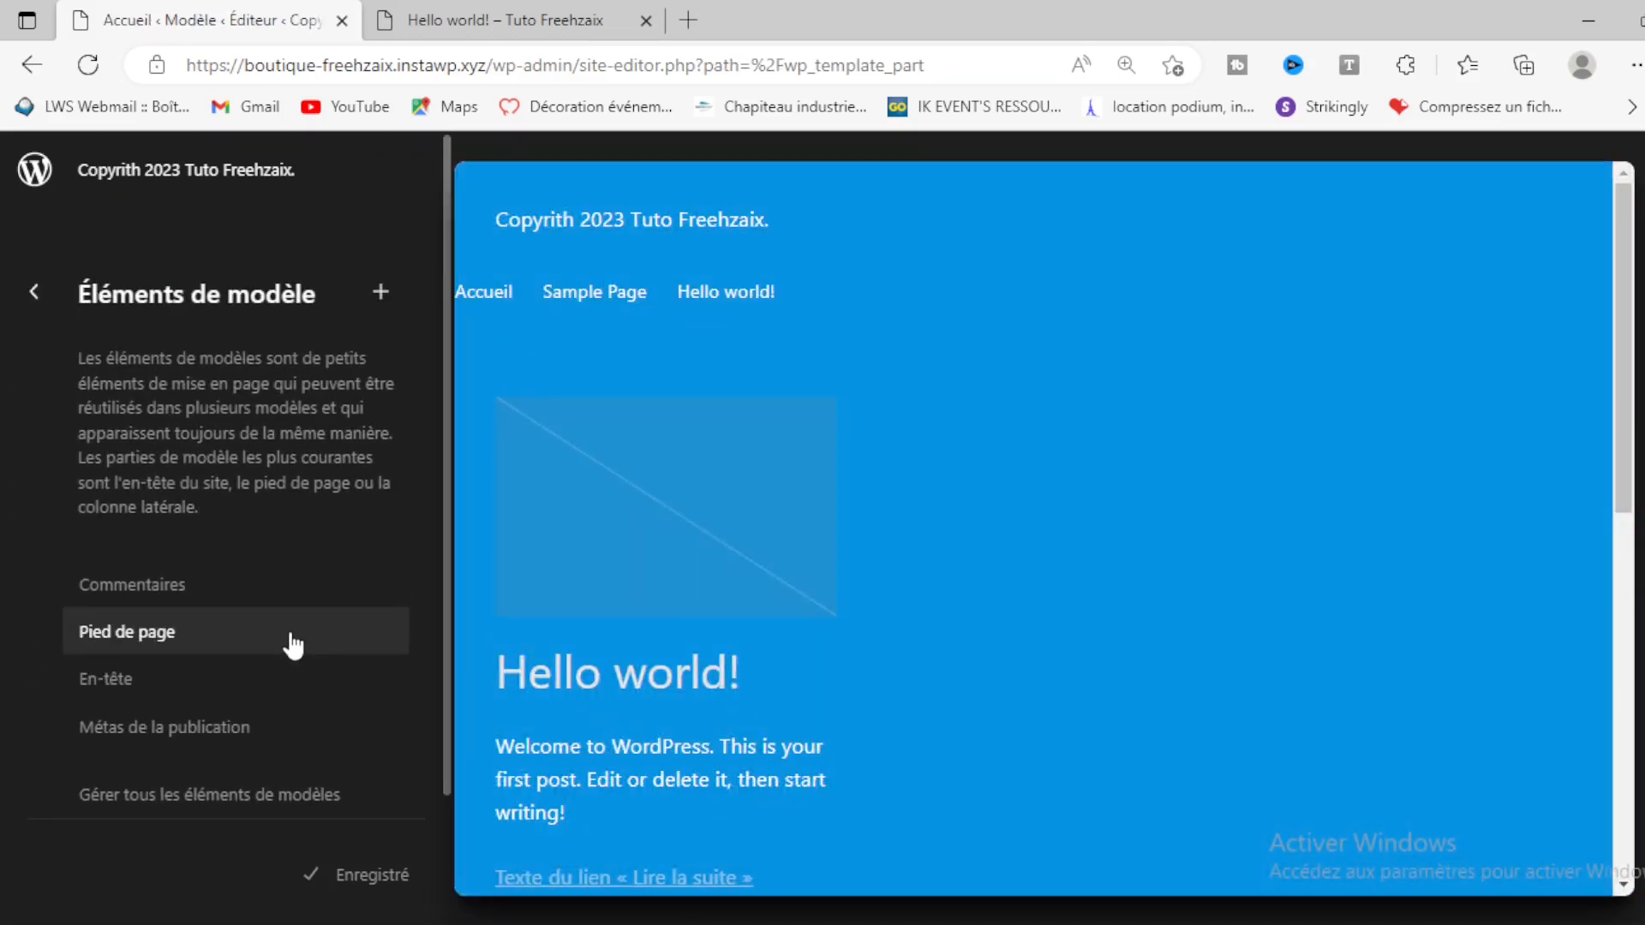
pyautogui.click(42, 296)
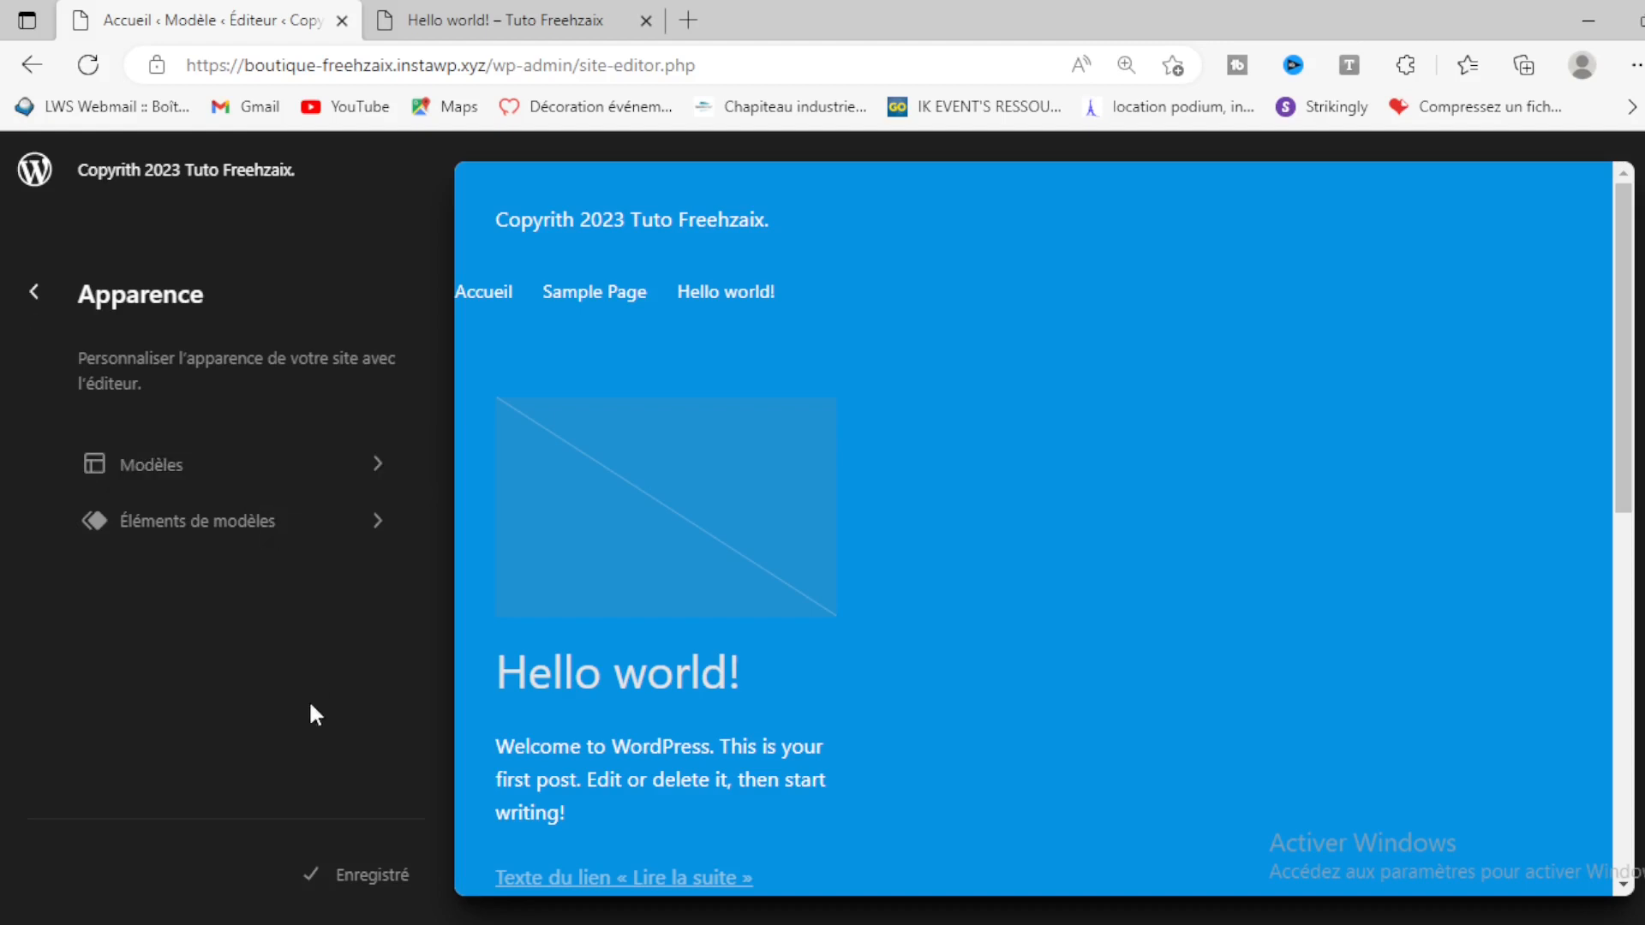
pyautogui.click(178, 470)
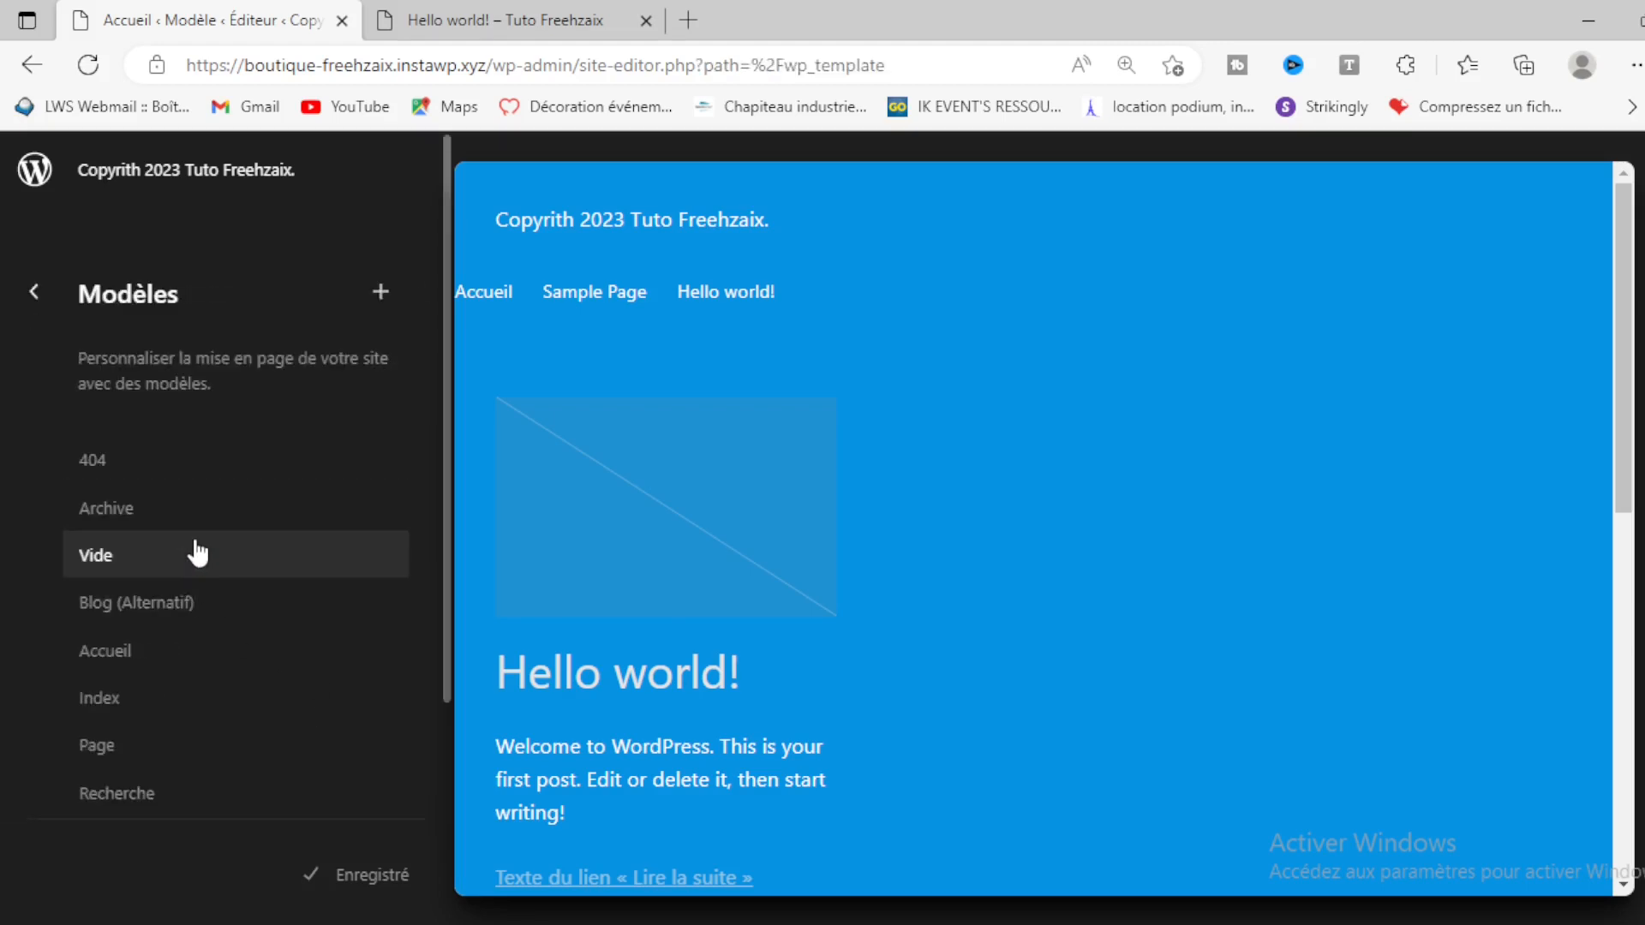
pyautogui.click(108, 659)
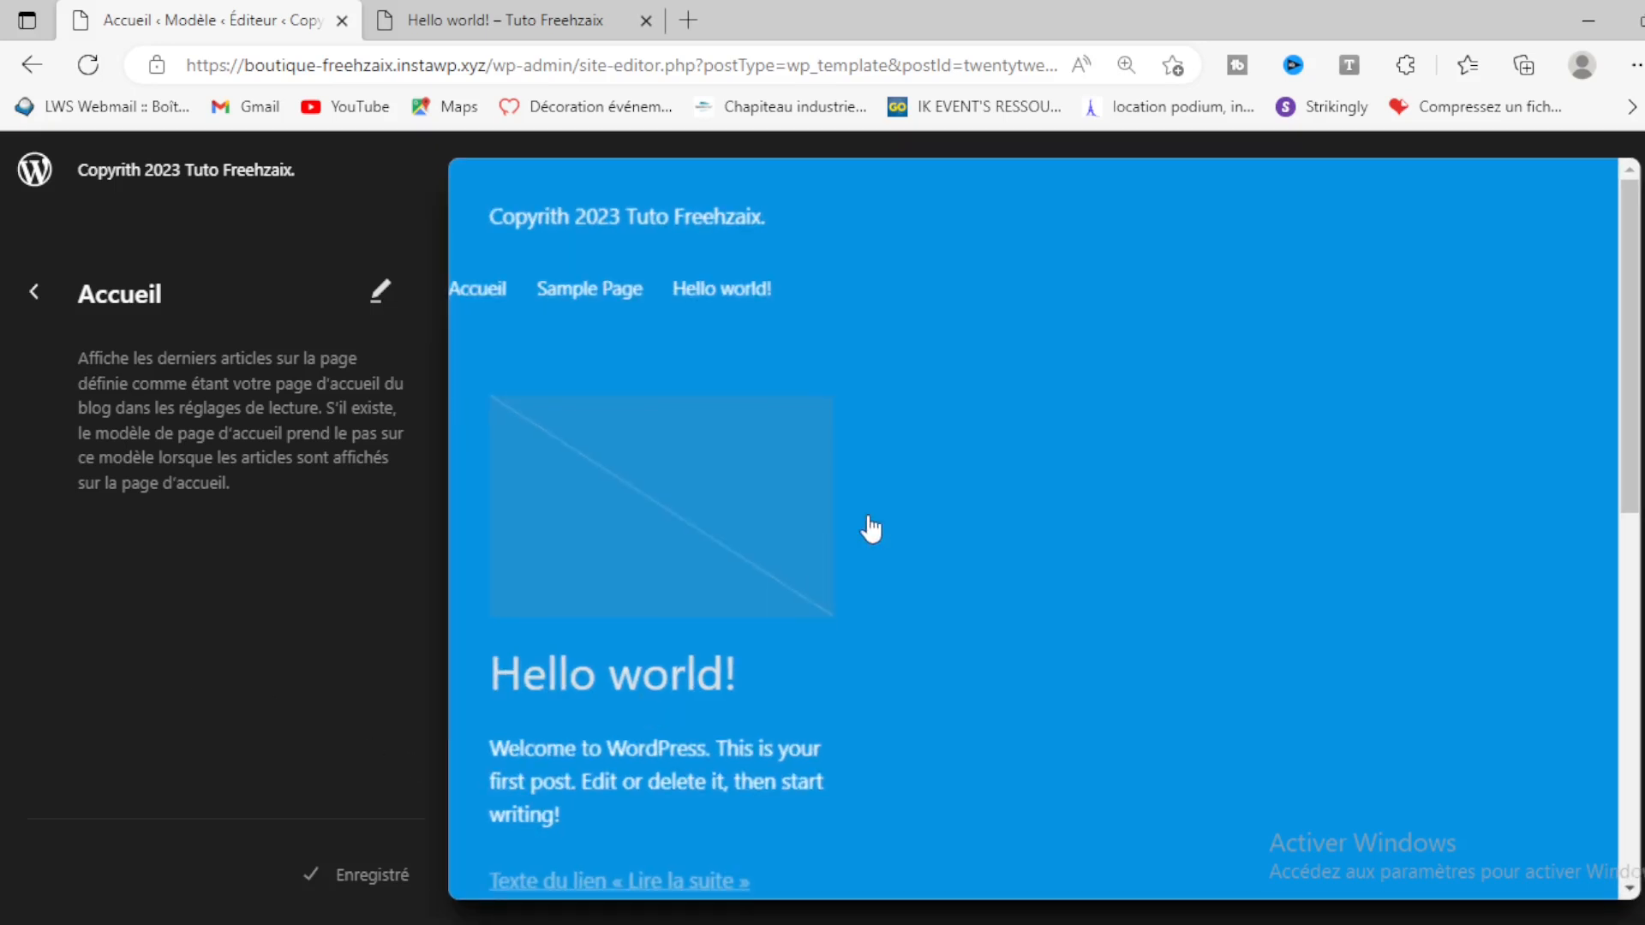
pyautogui.click(1116, 514)
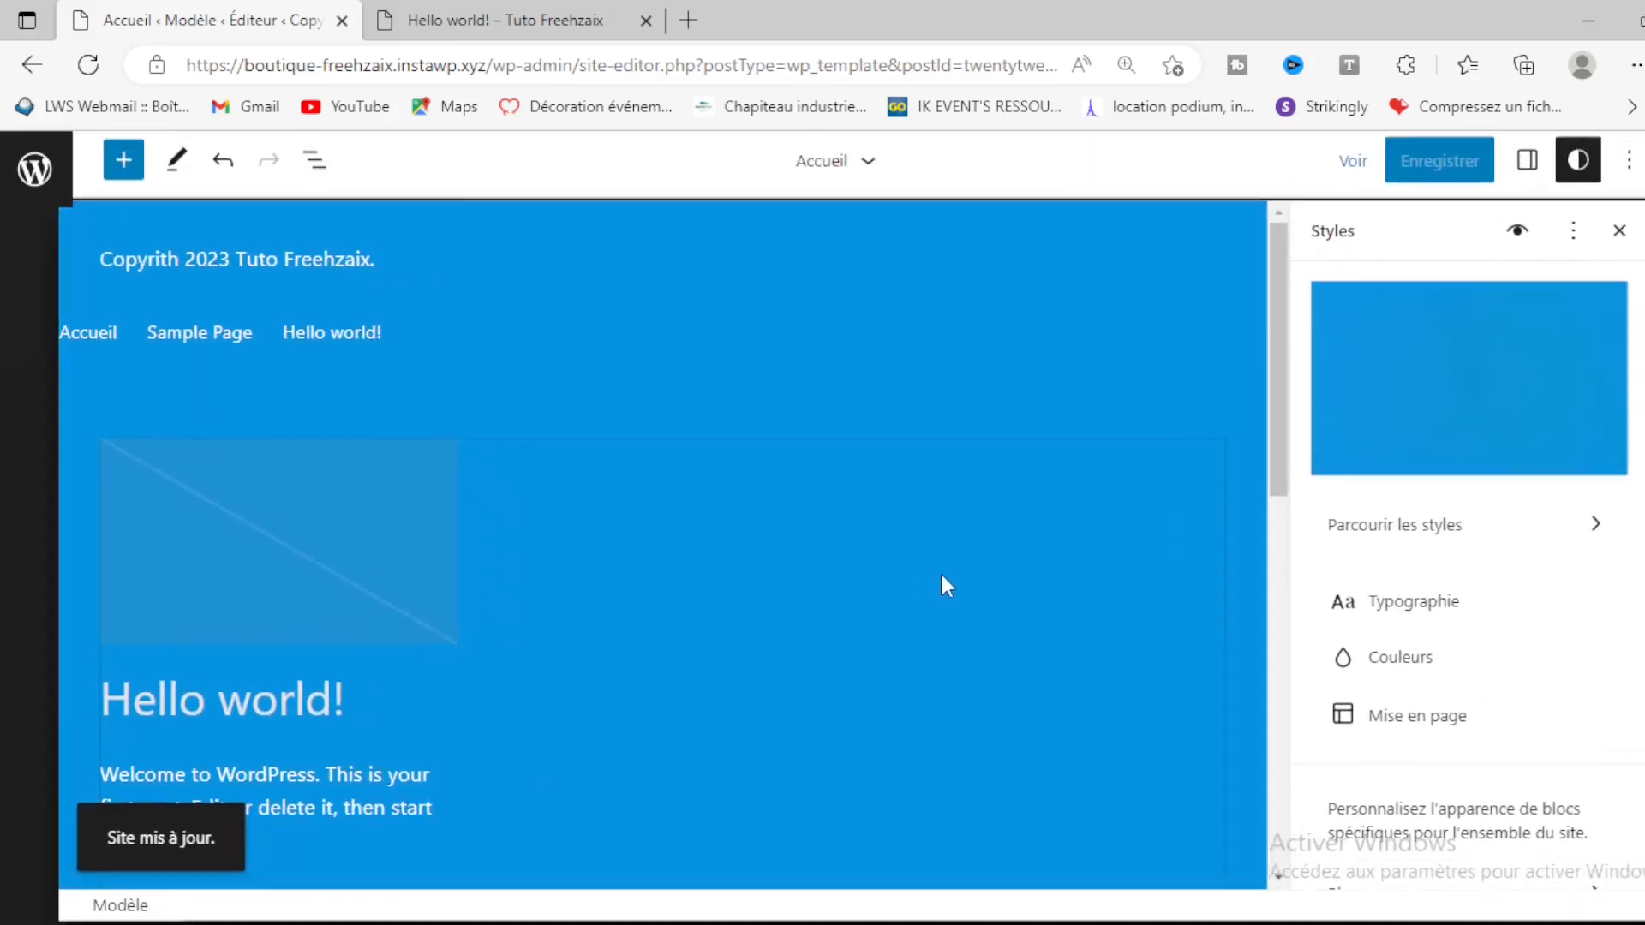
# Step: Reload the published Hello world! post and check its header, comment button and footer texts
pyautogui.click(513, 20)
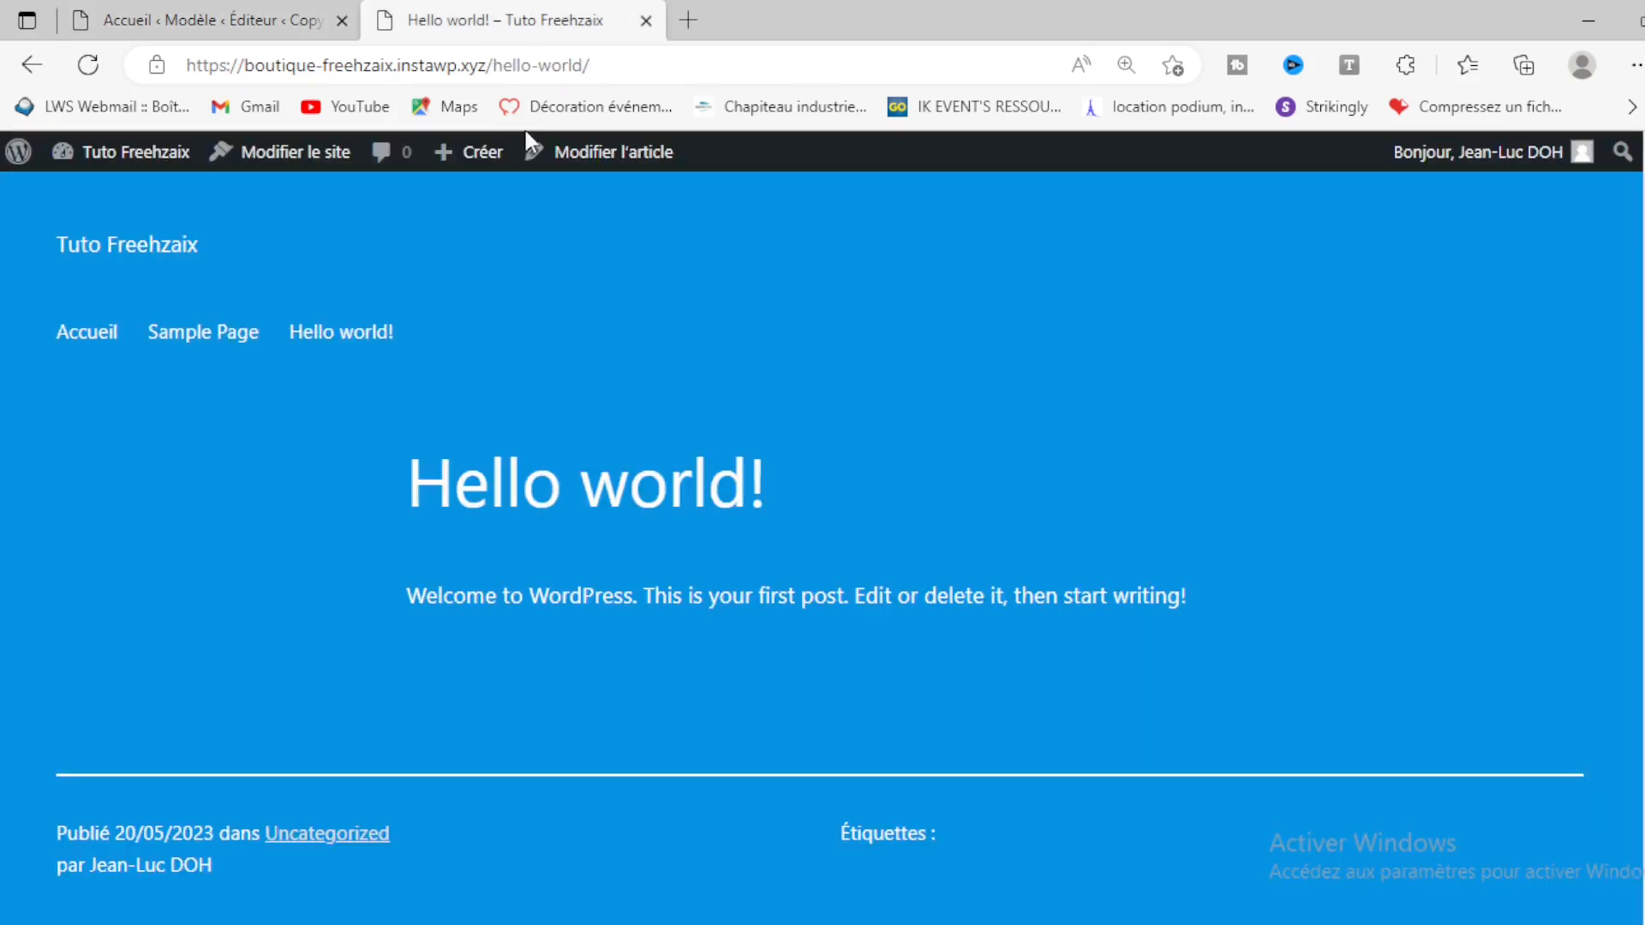
pyautogui.click(88, 66)
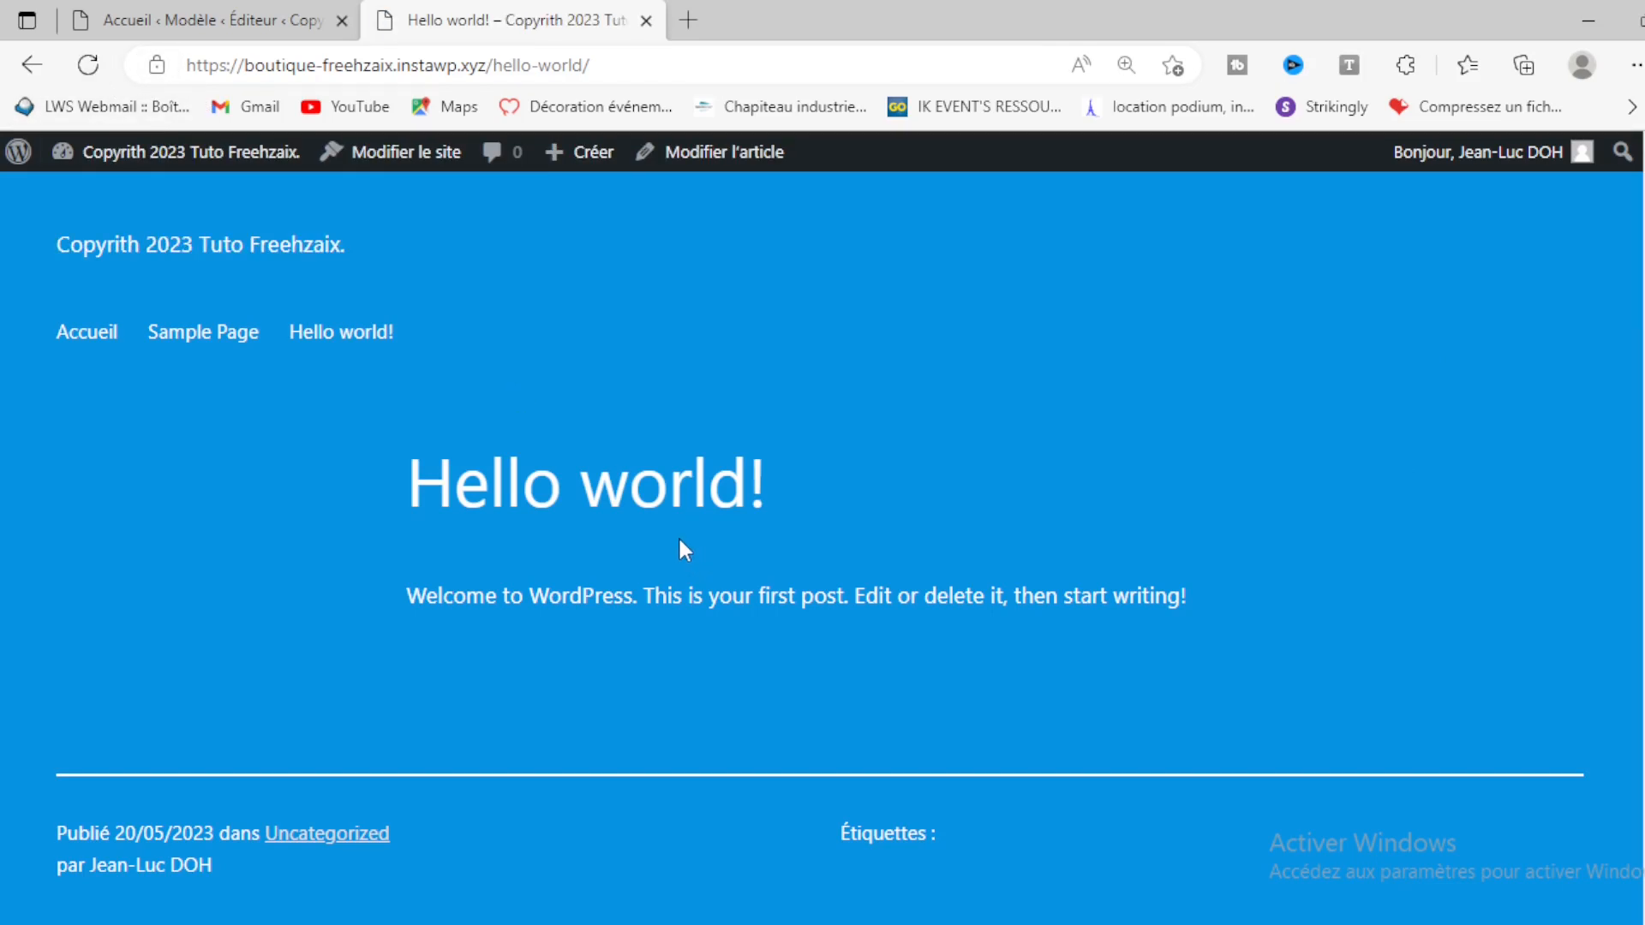
pyautogui.scroll(-5, 682, 549)
pyautogui.scroll(5, 686, 553)
pyautogui.scroll(-10, 857, 324)
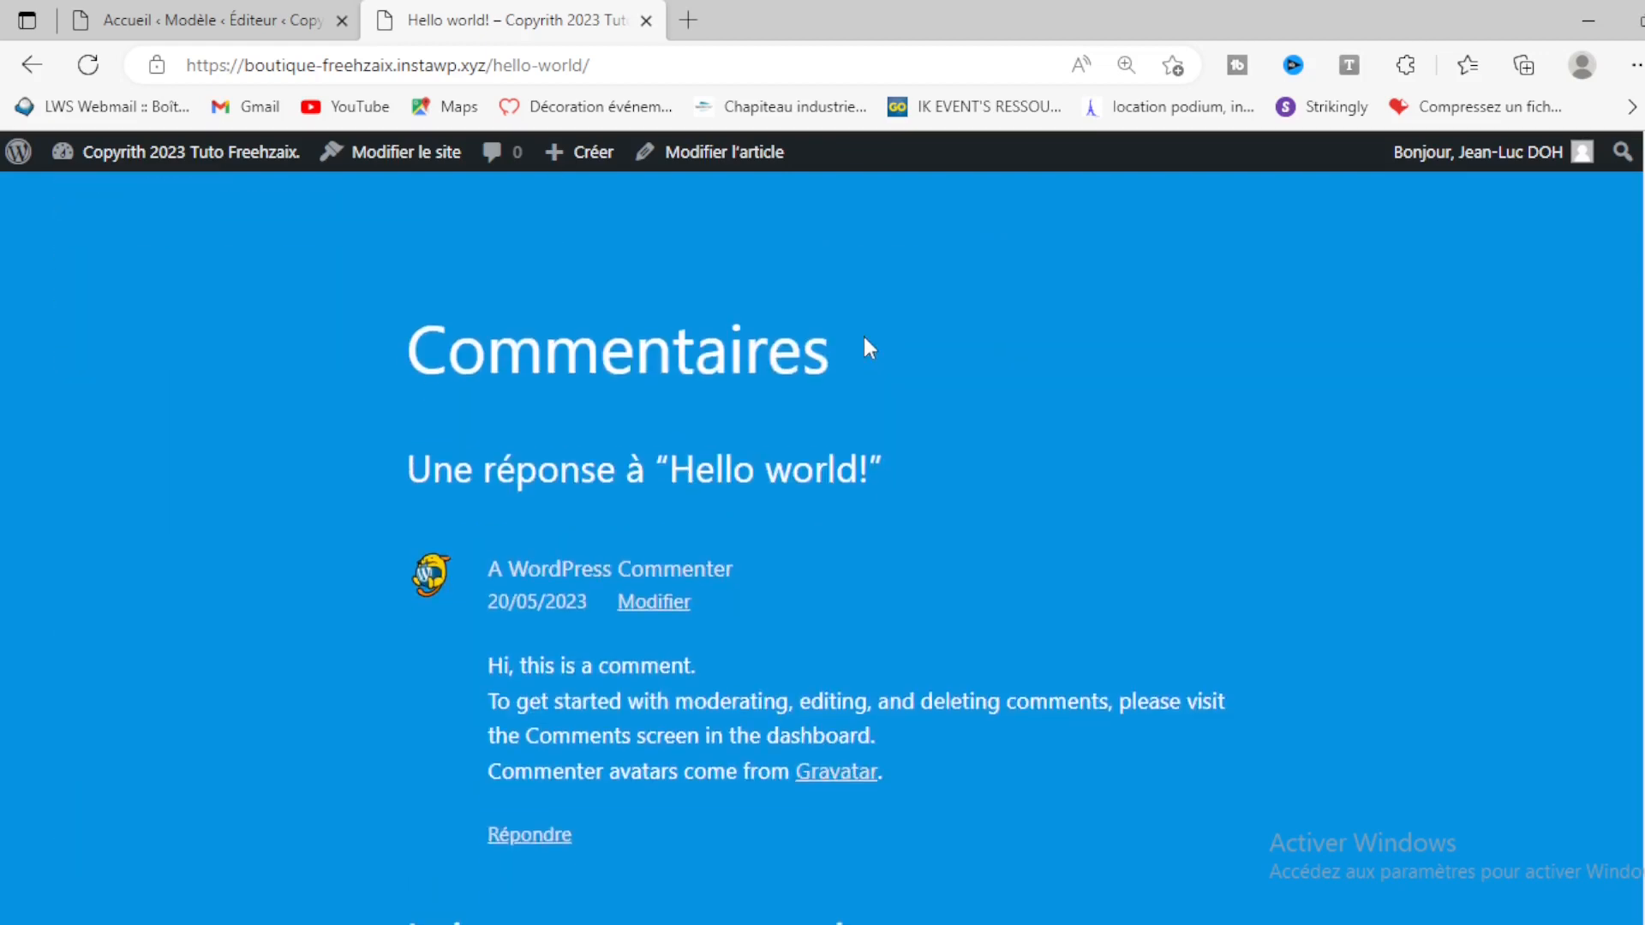
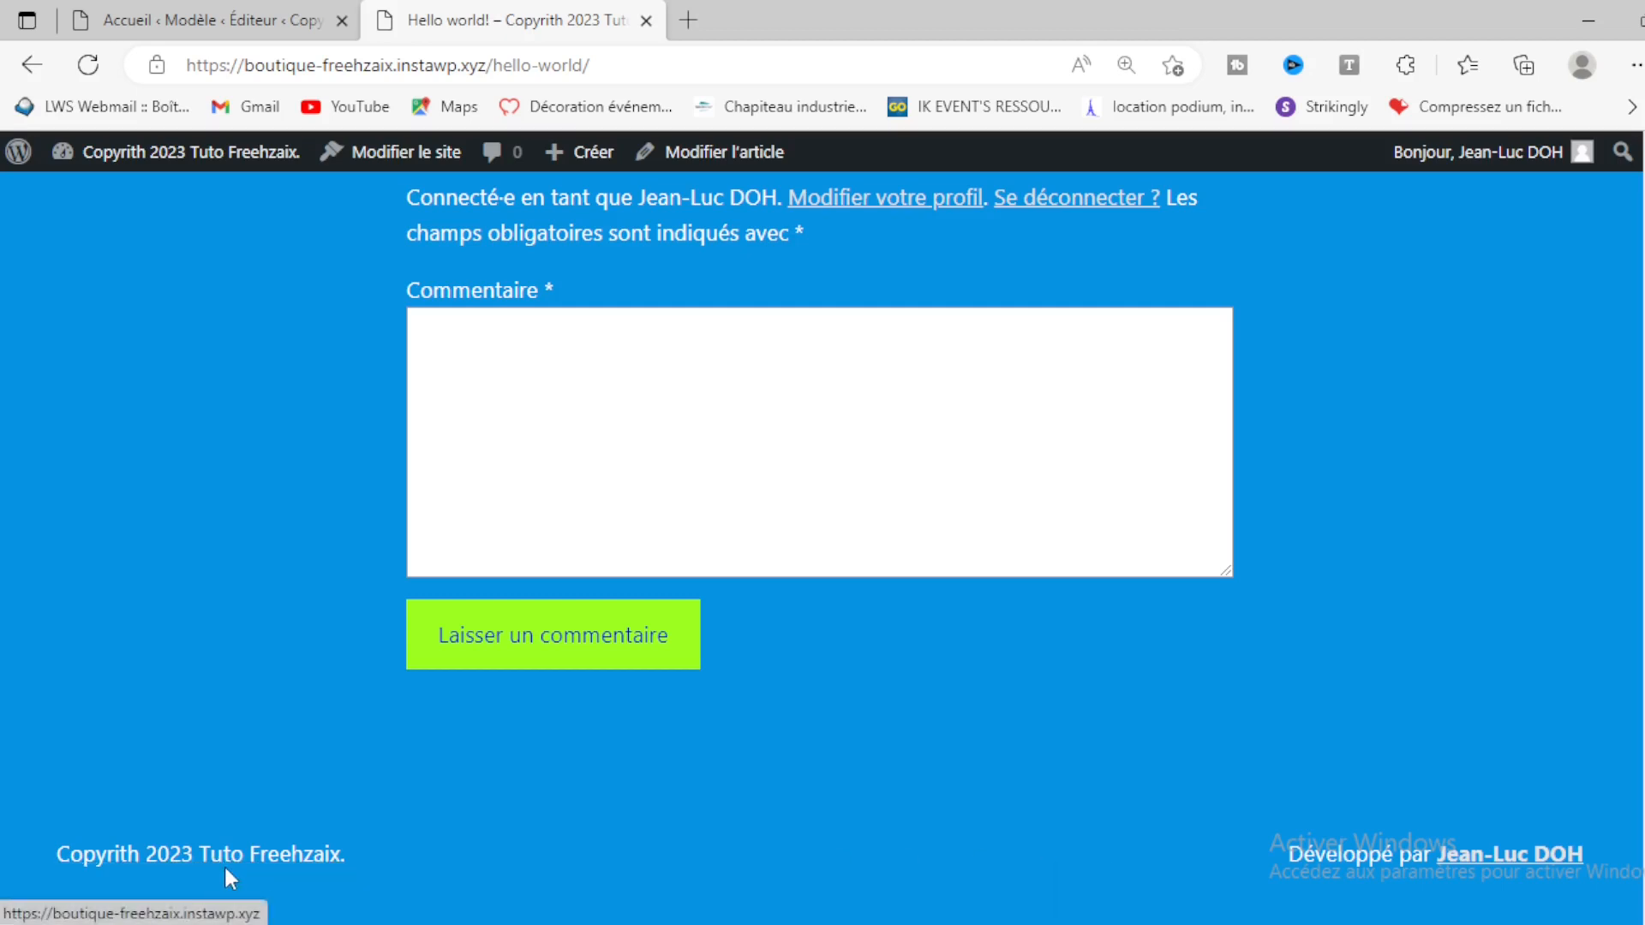
pyautogui.scroll(10, 716, 822)
# Step: Back in the site editor, correct the first word of the footer's site title to "Copyright"
pyautogui.click(222, 12)
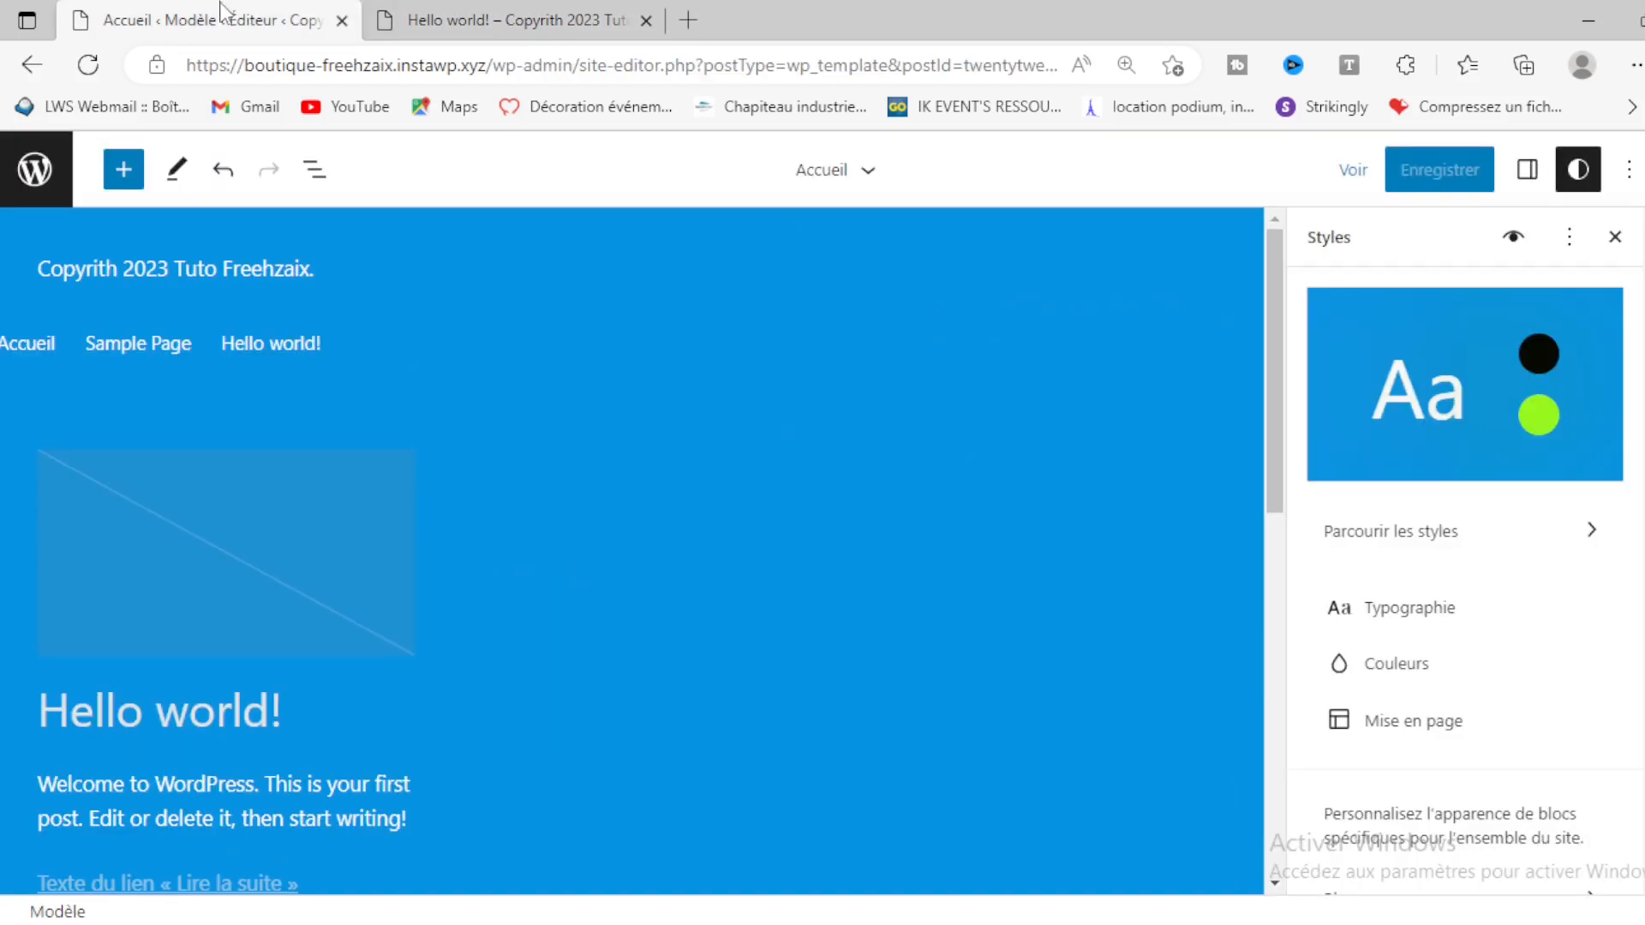
pyautogui.scroll(-10, 349, 729)
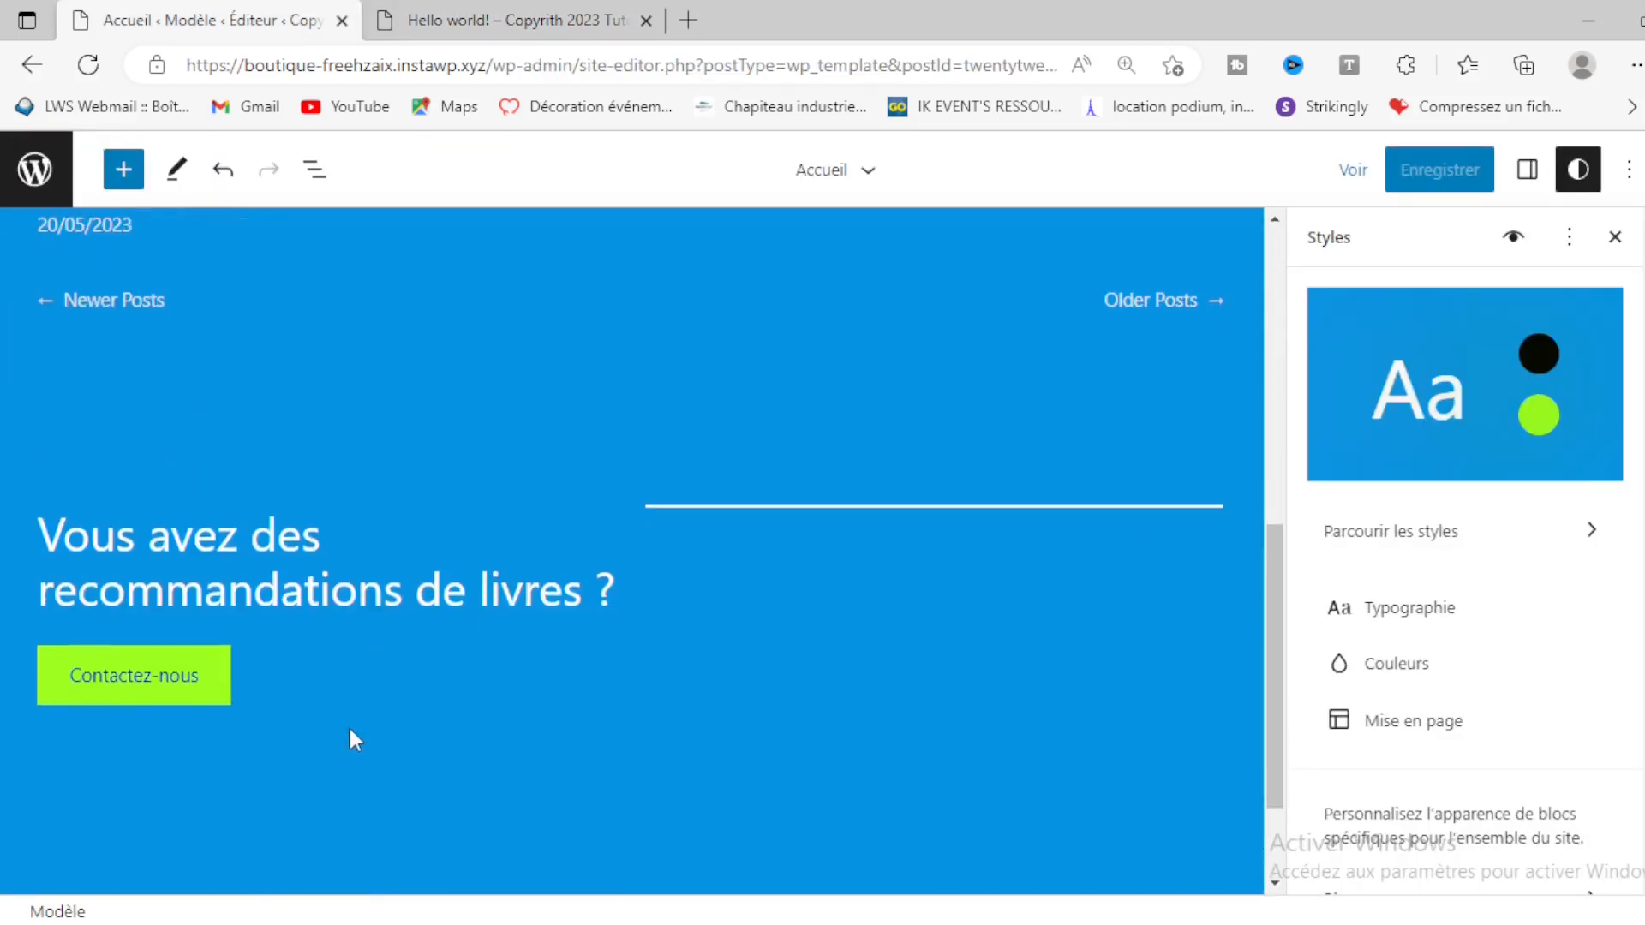
pyautogui.click(130, 743)
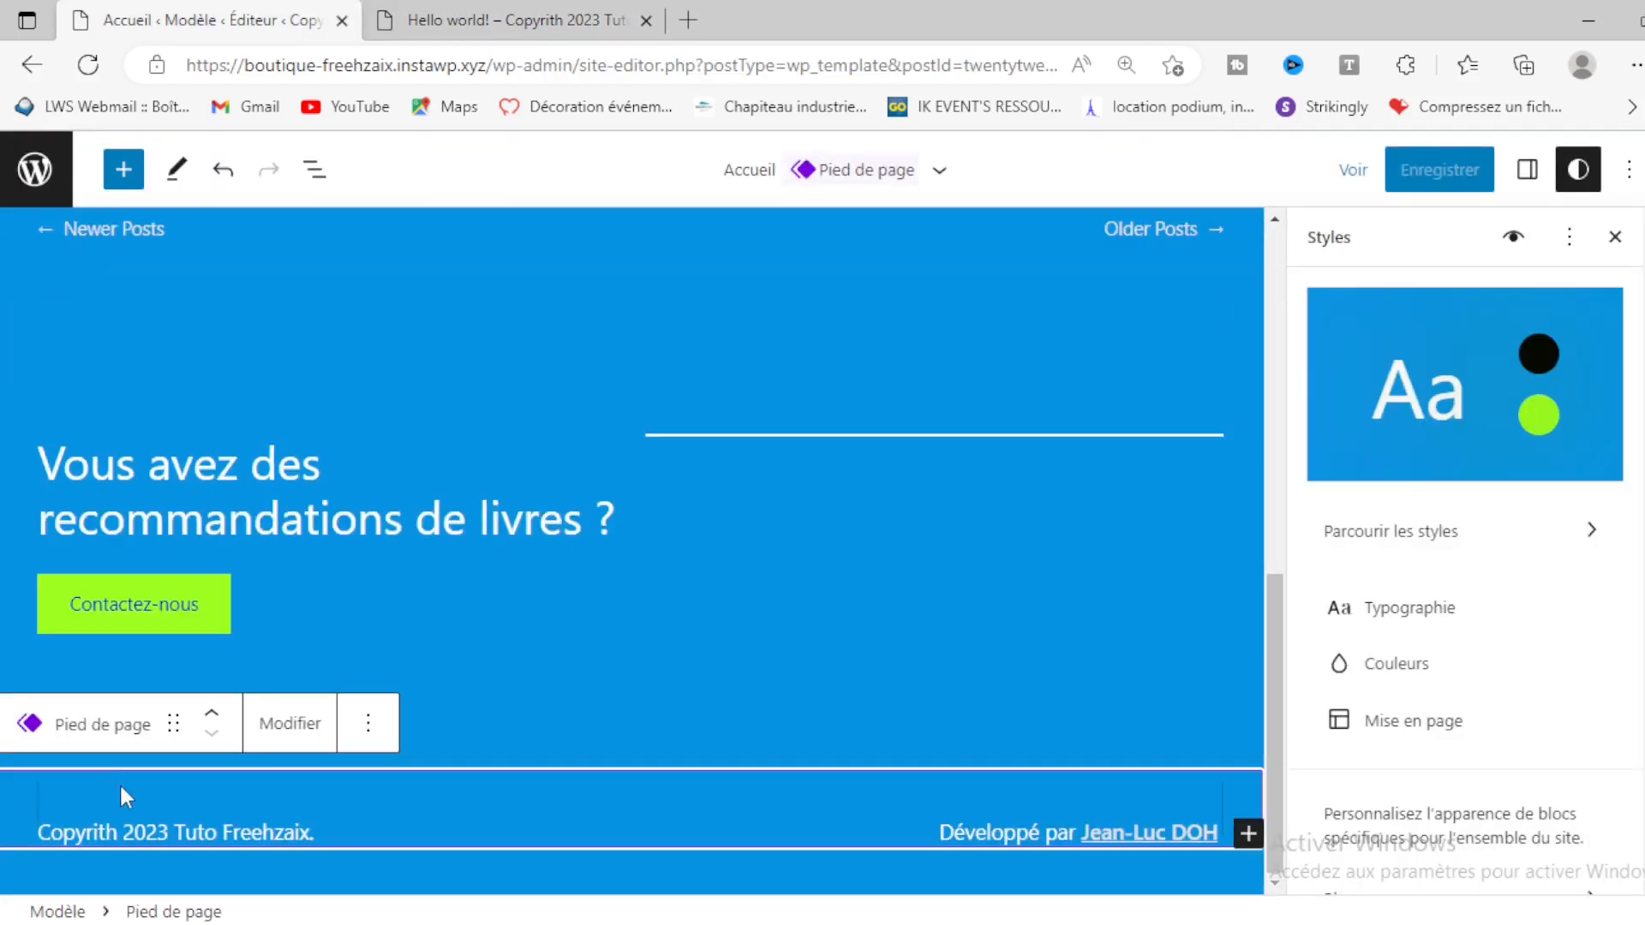
pyautogui.click(117, 831)
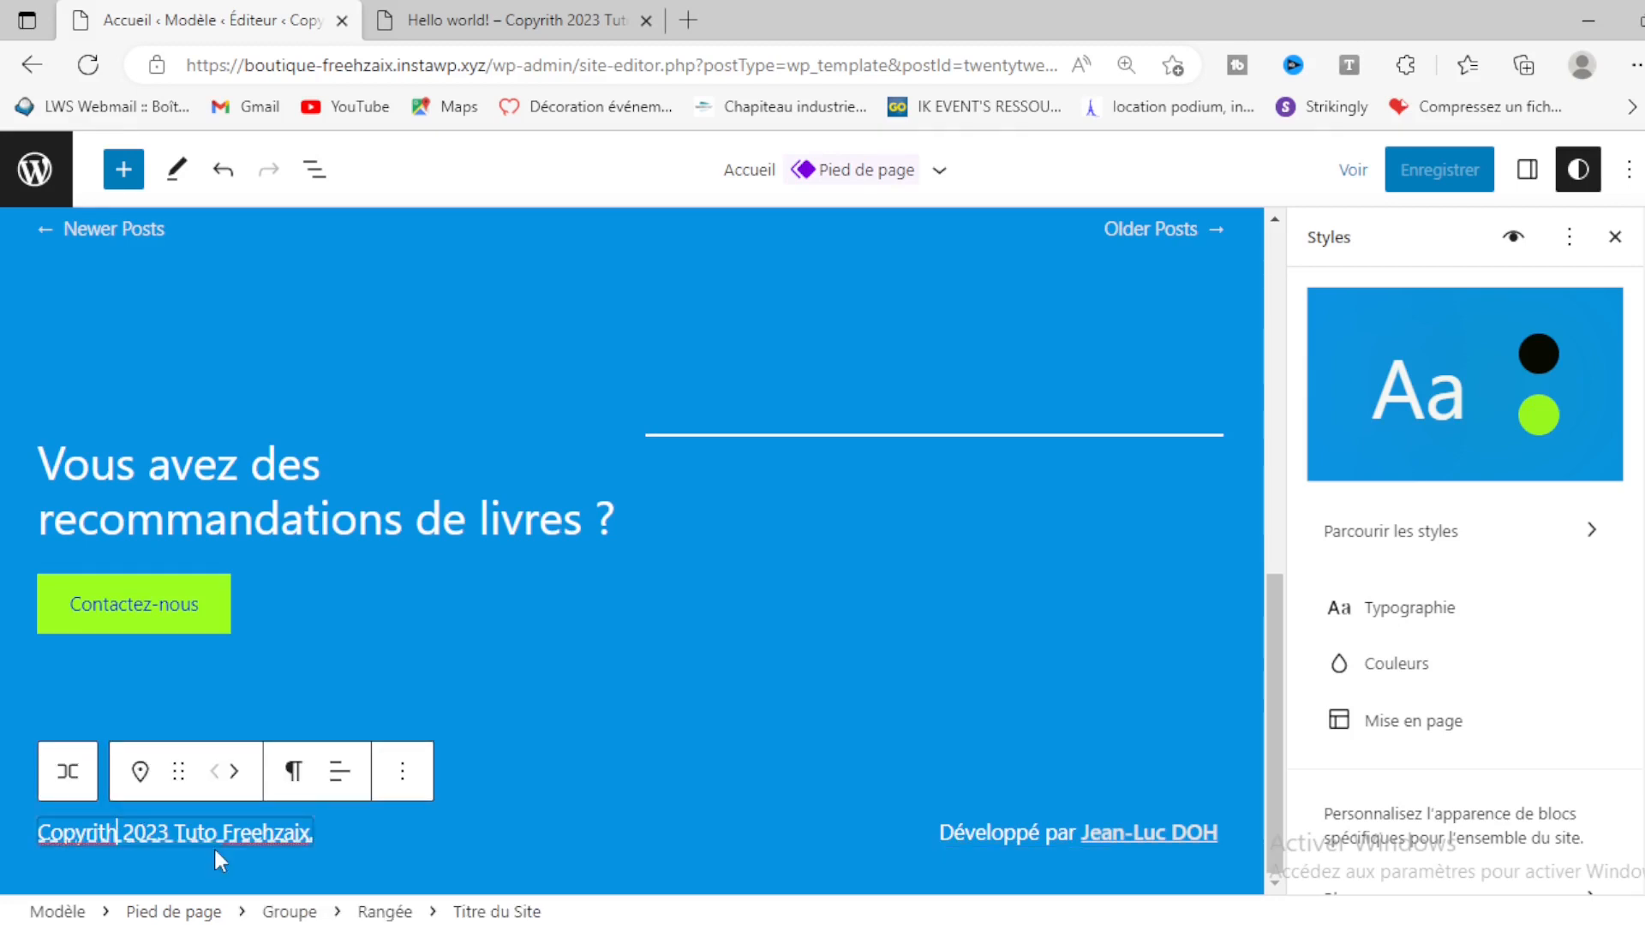
pyautogui.press('BackSpace')
pyautogui.press('BackSpace')
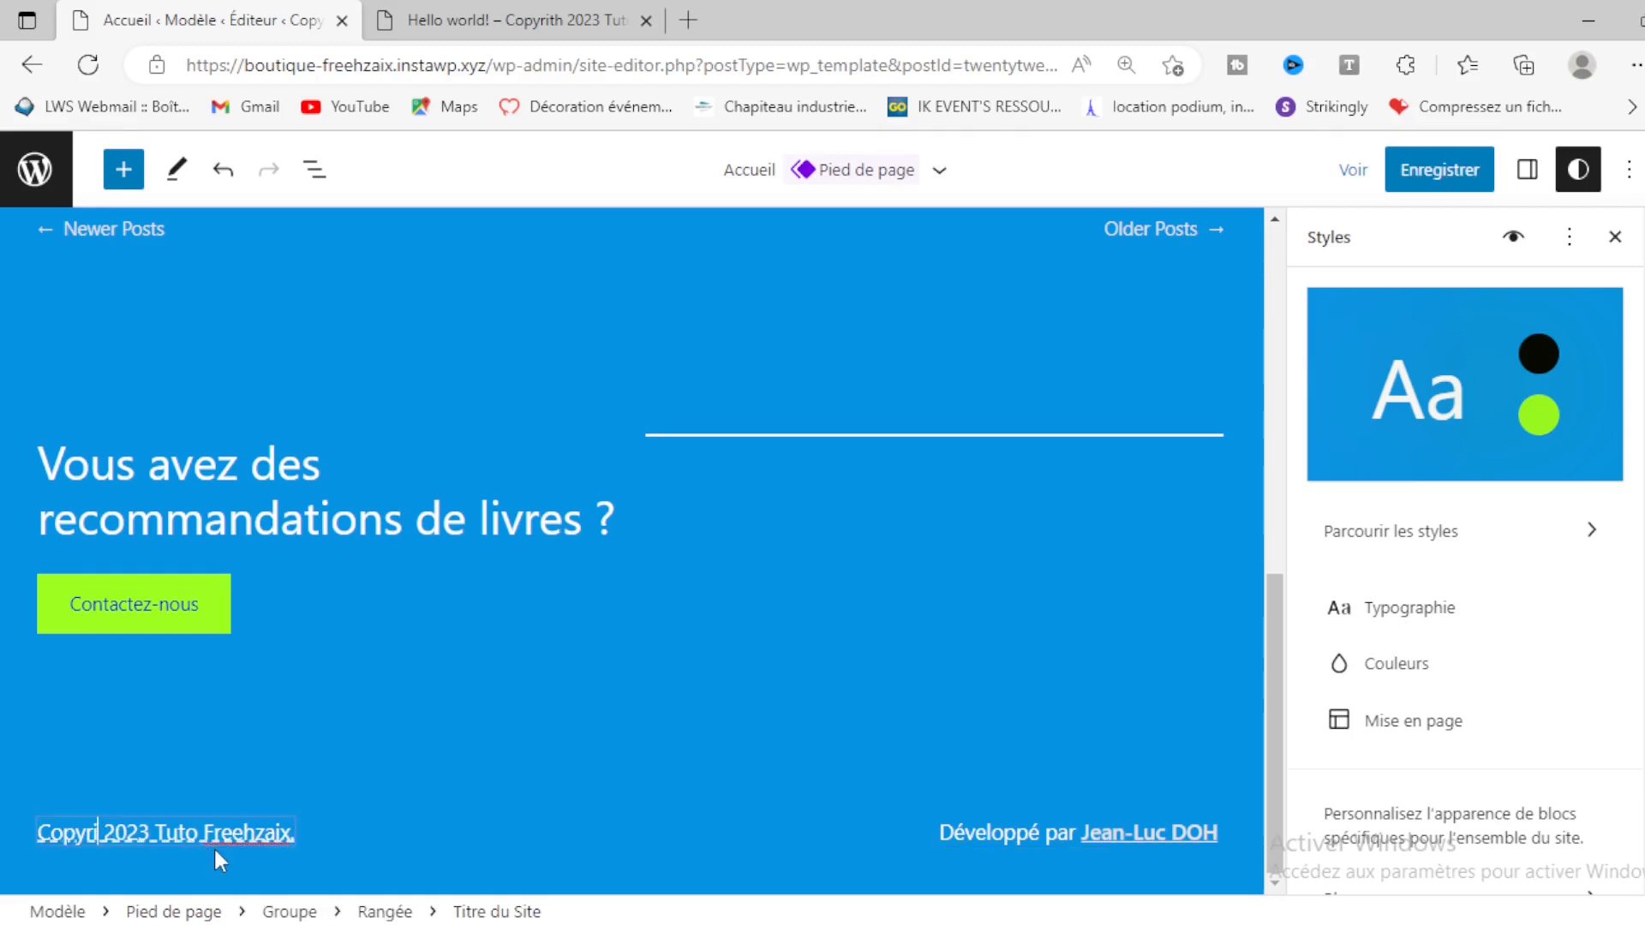
pyautogui.write('gt')
pyautogui.press('BackSpace')
pyautogui.write('ht')
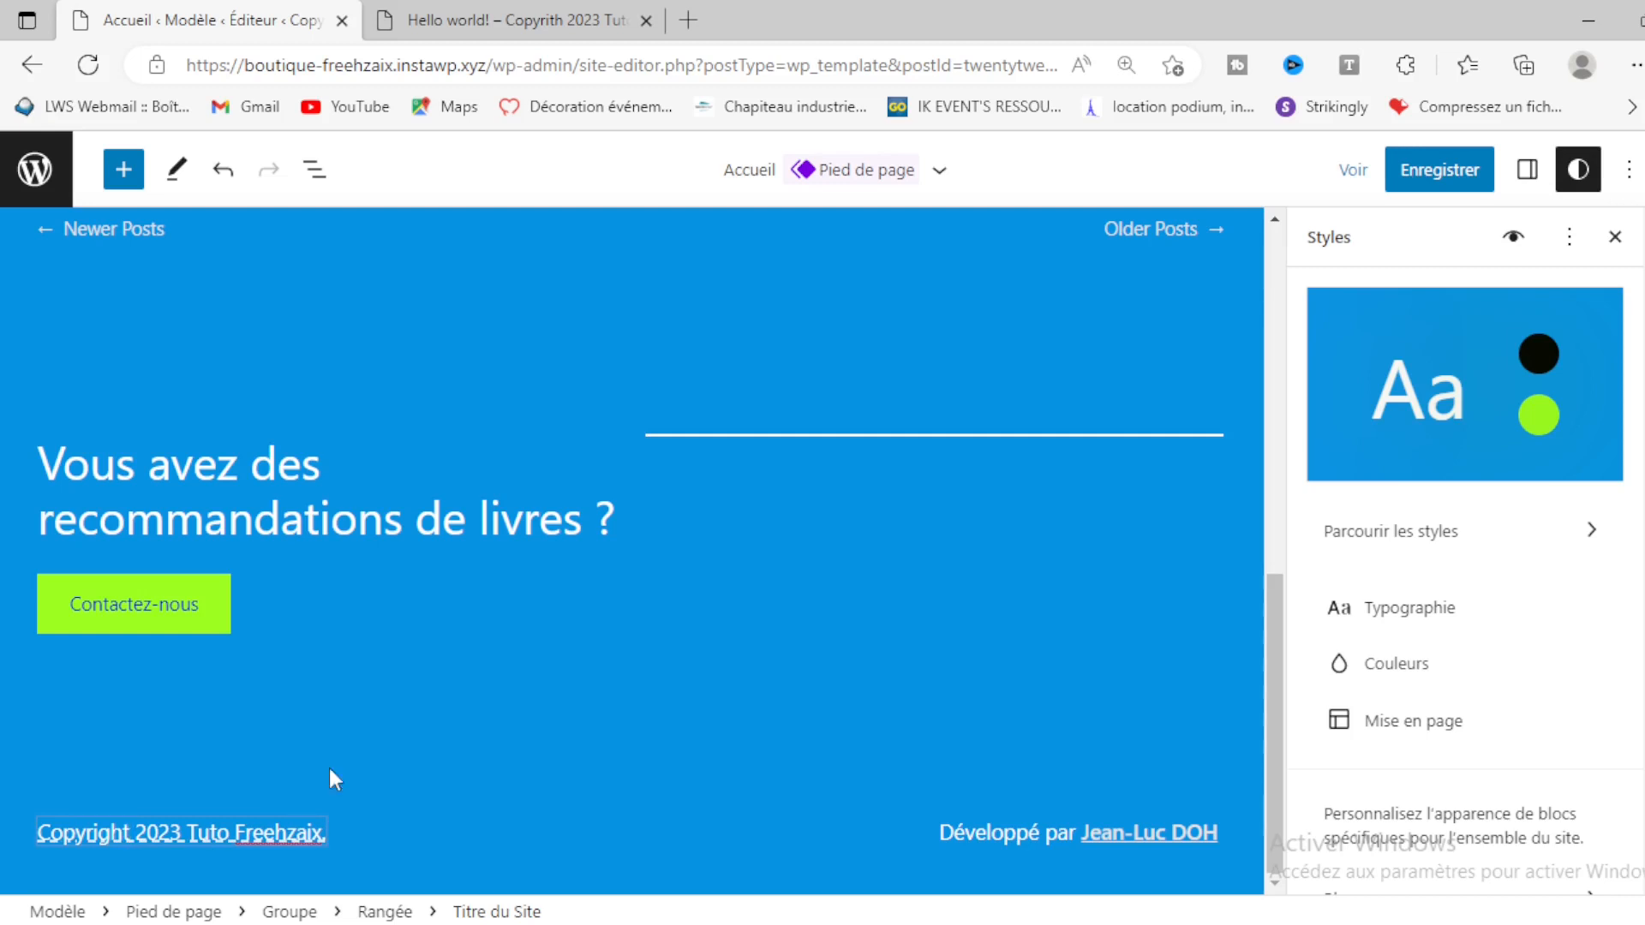
# Step: Remove the site title block from the header of the Accueil template
pyautogui.scroll(10, 592, 583)
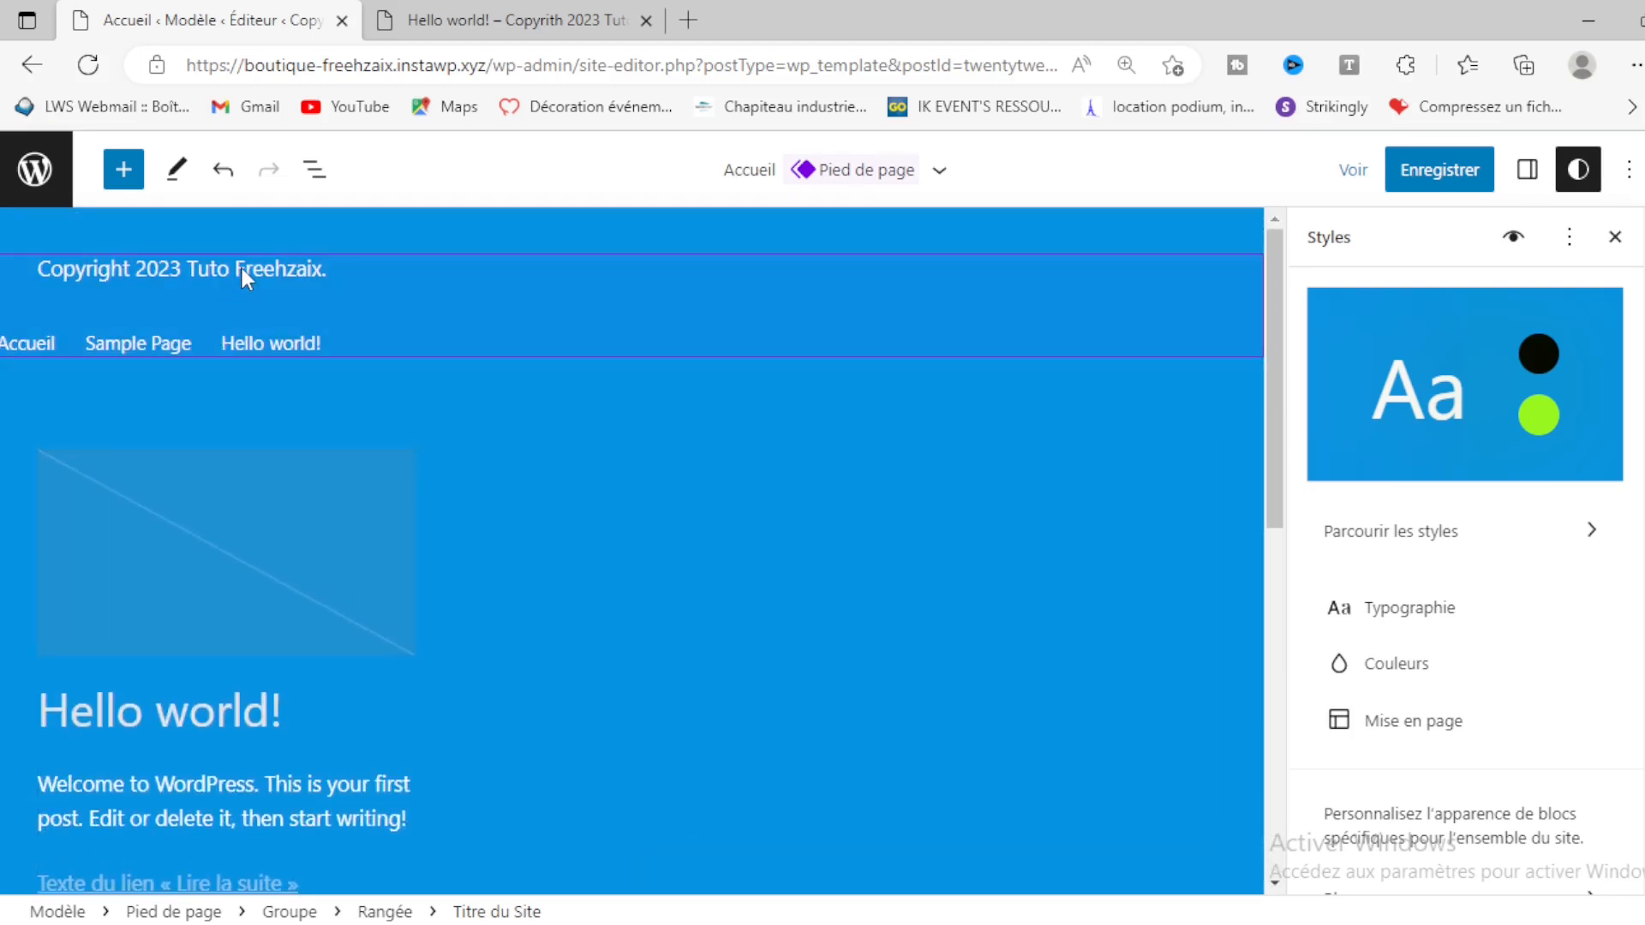
pyautogui.click(243, 272)
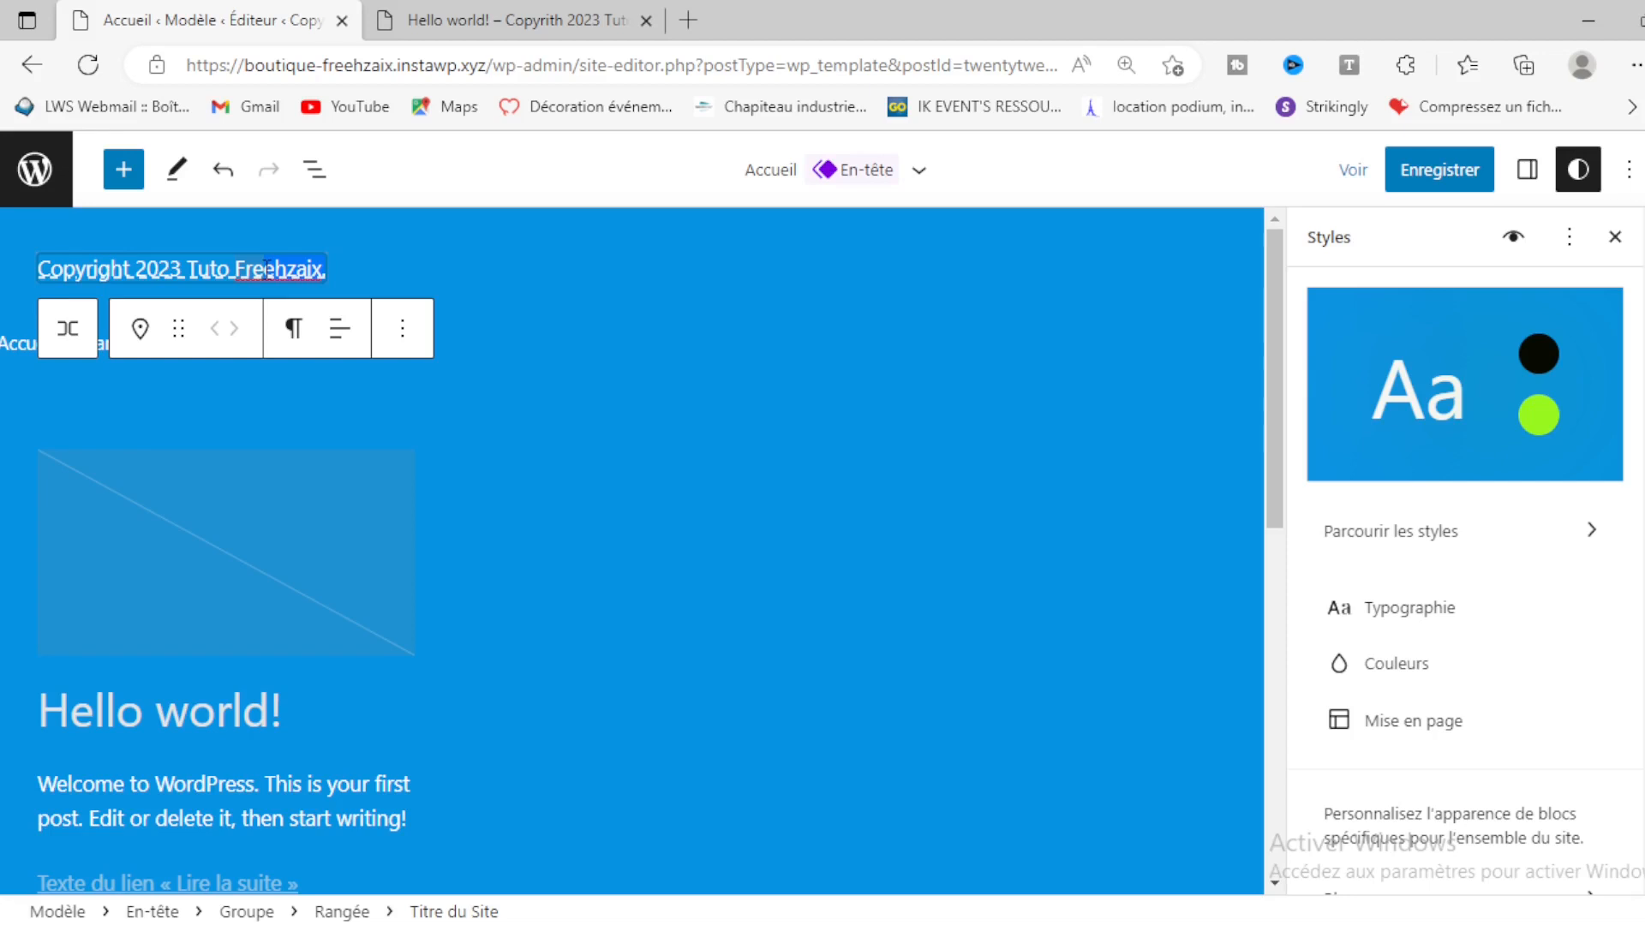
pyautogui.click(419, 338)
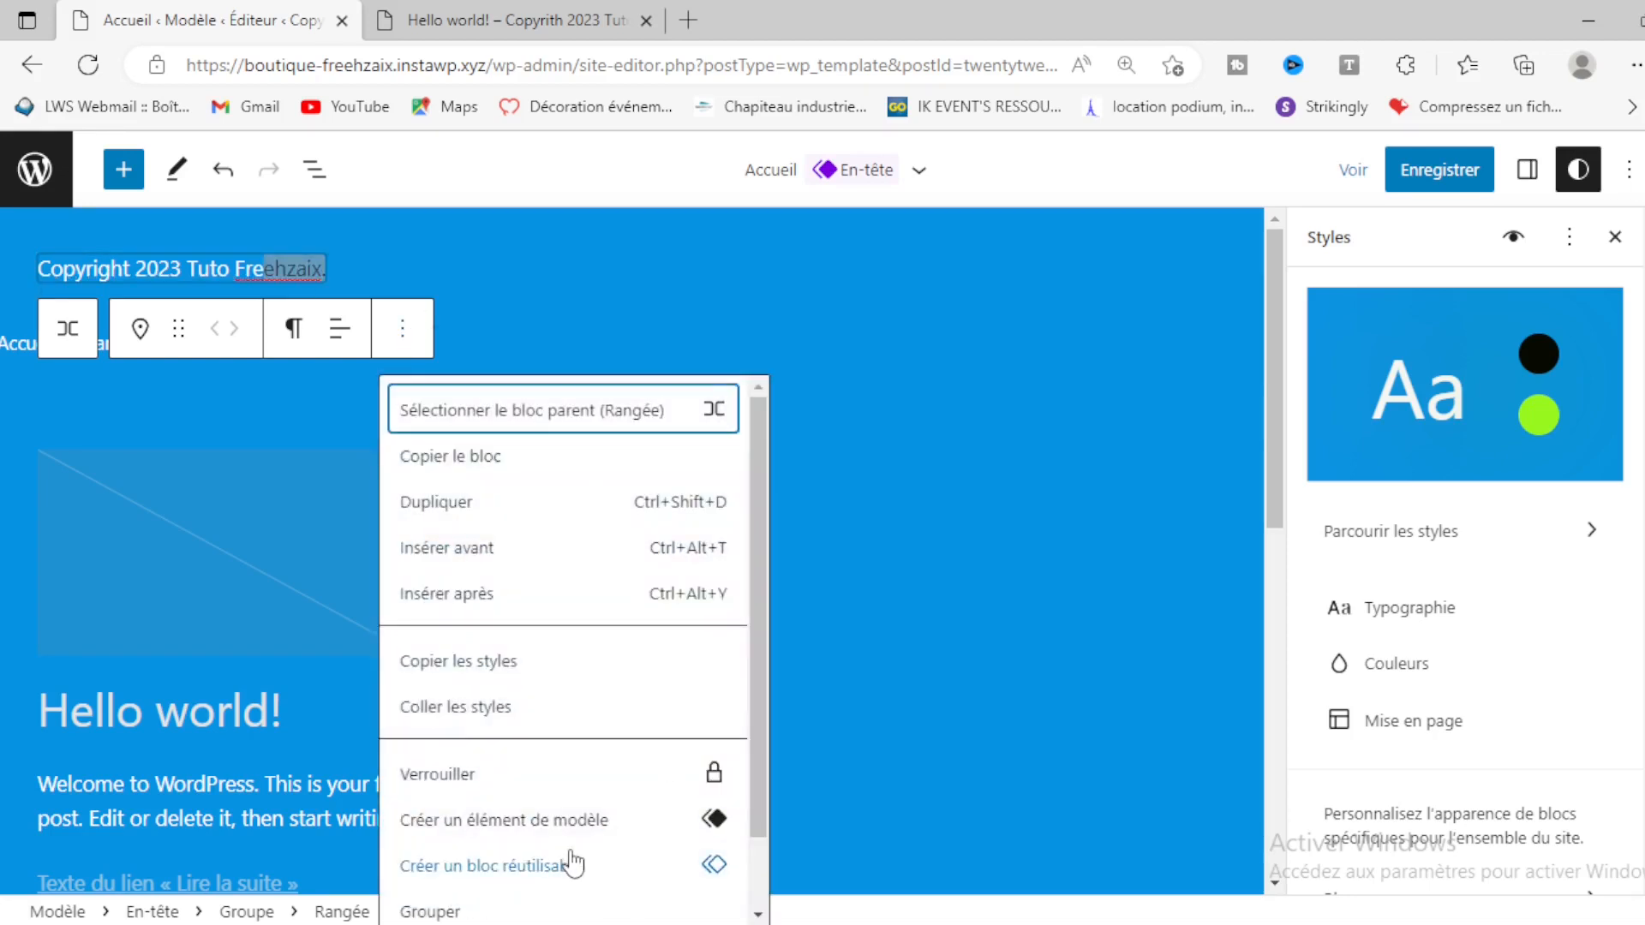
pyautogui.scroll(-1, 513, 882)
pyautogui.click(467, 891)
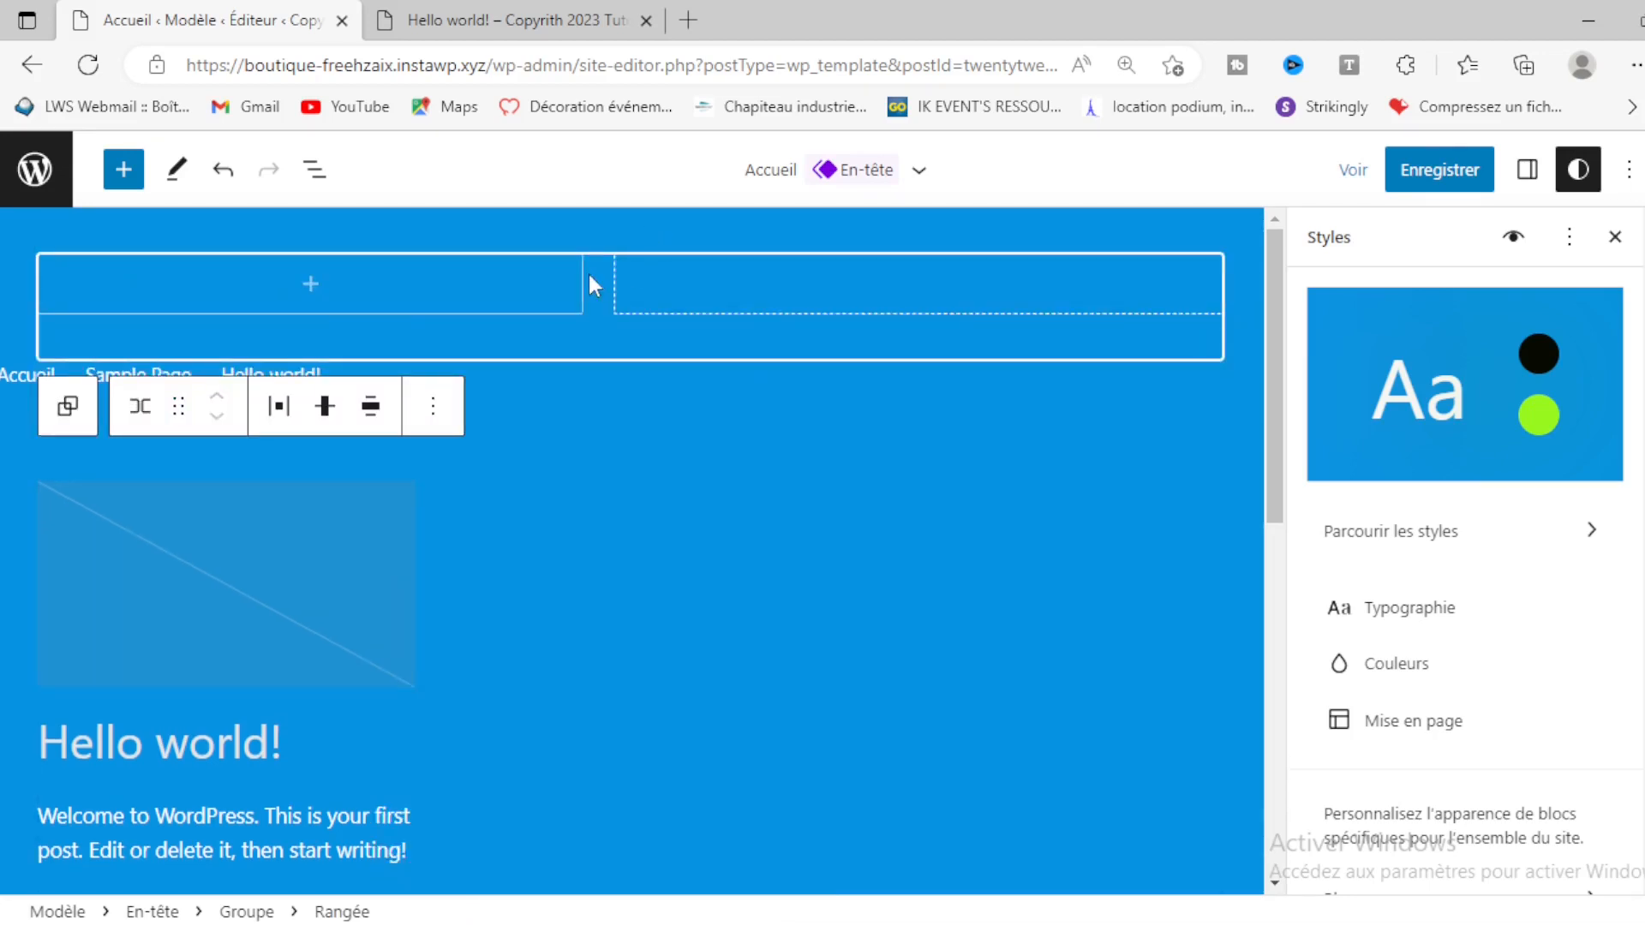
# Step: Remove the row block that held the site title in the header
pyautogui.click(514, 290)
pyautogui.rightClick(495, 305)
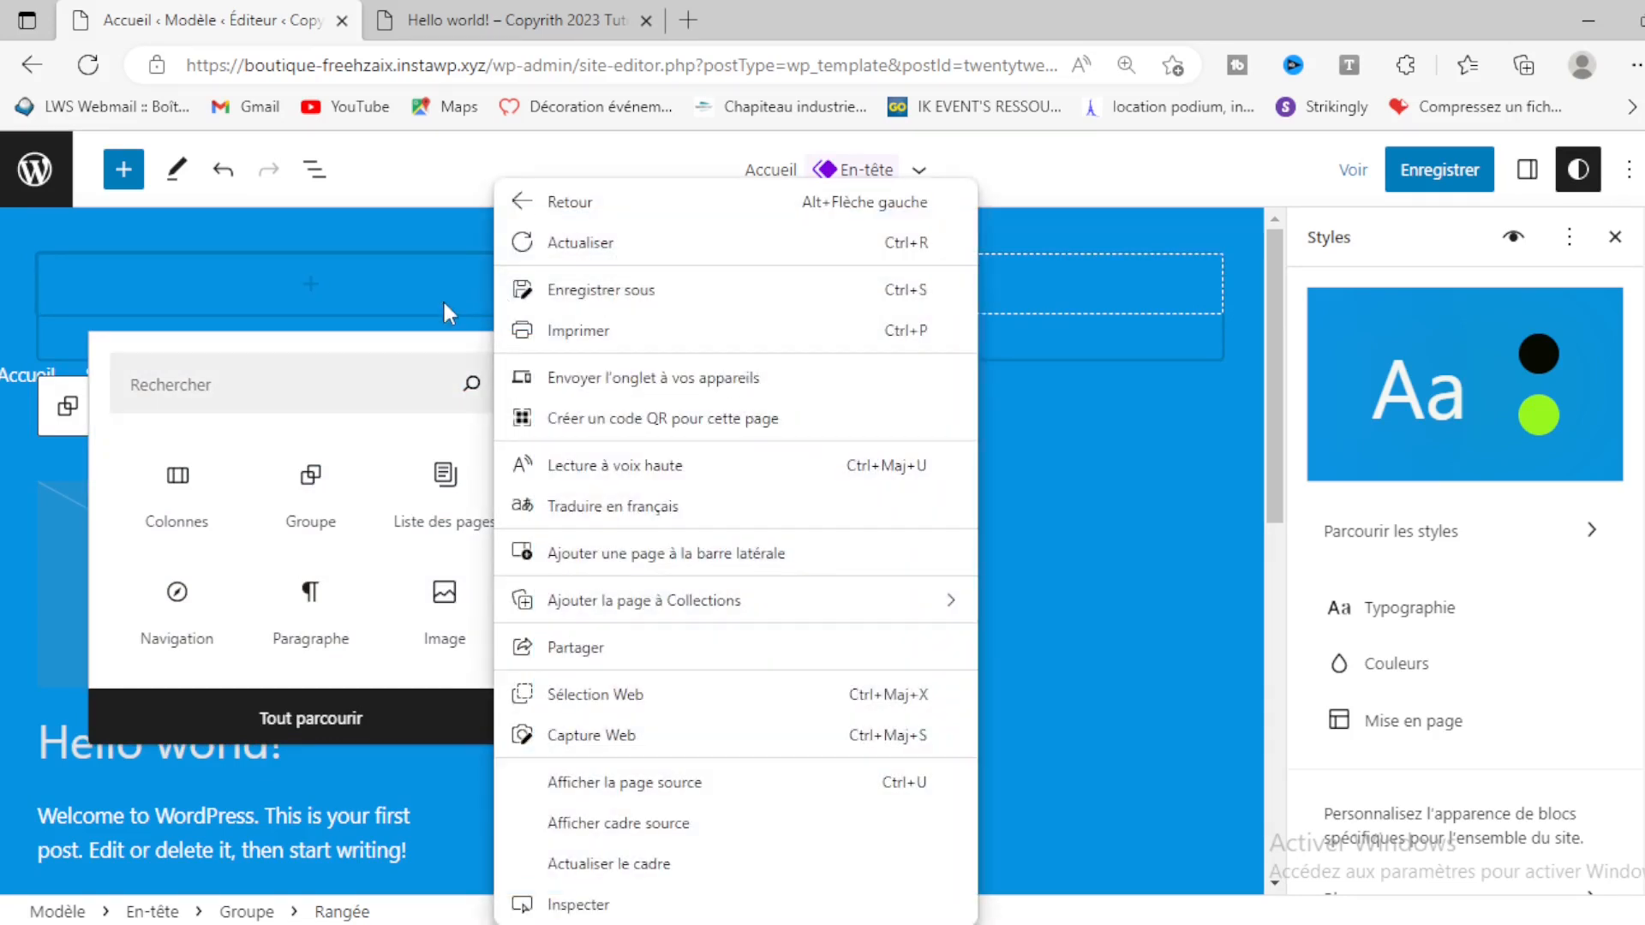
pyautogui.click(442, 298)
pyautogui.click(567, 298)
pyautogui.click(617, 253)
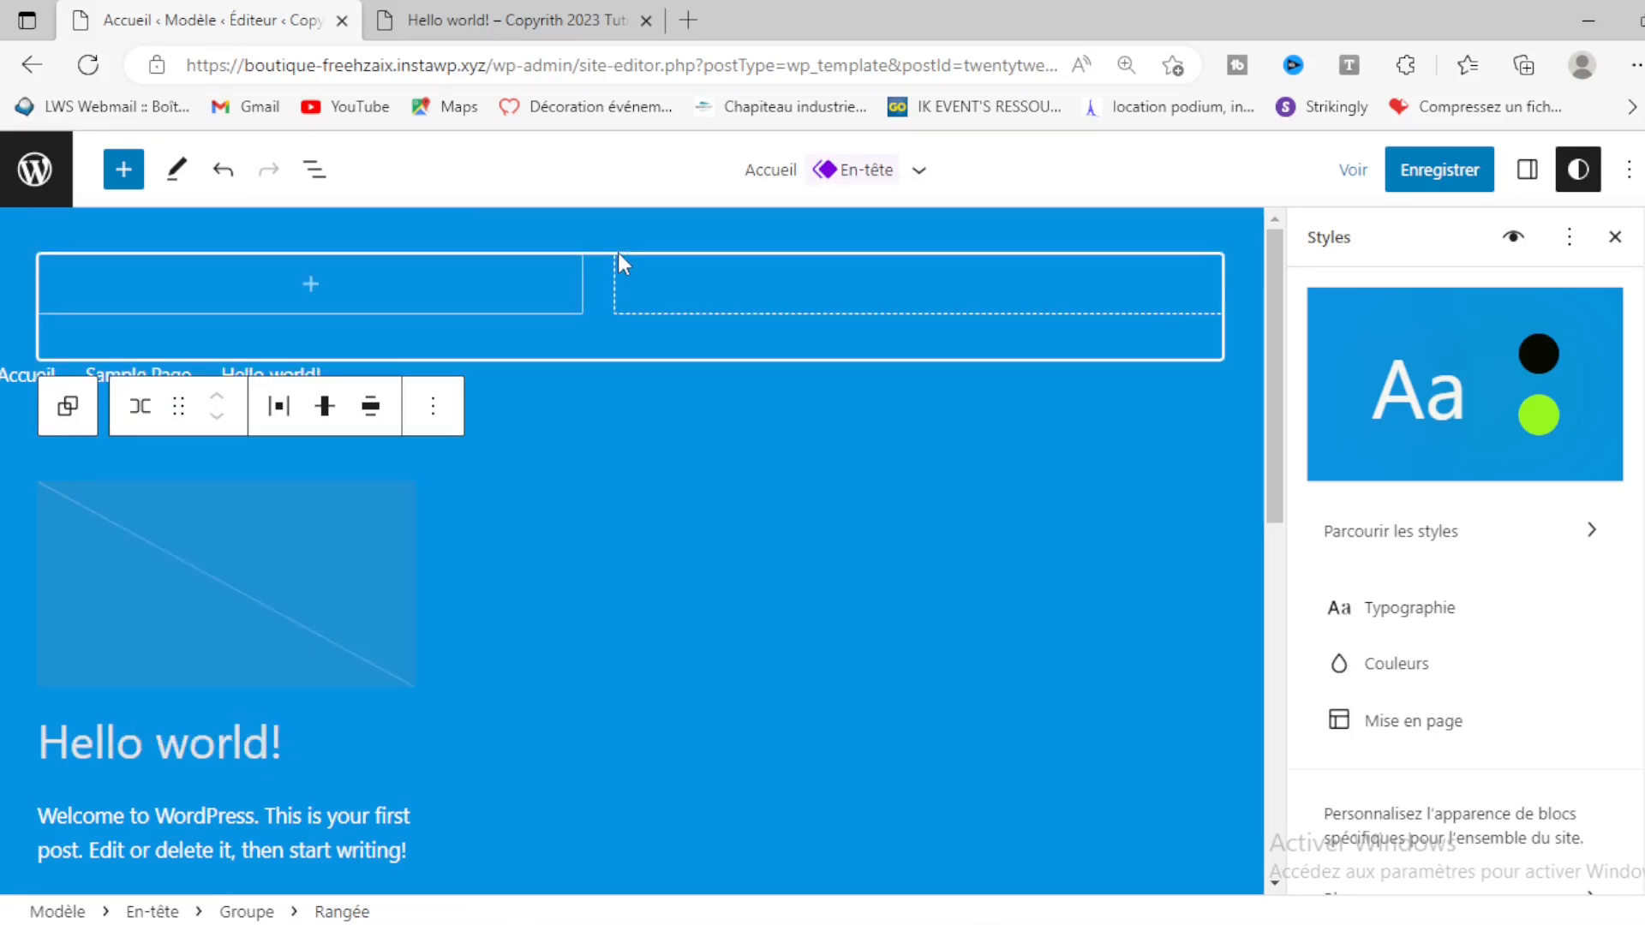
pyautogui.click(434, 406)
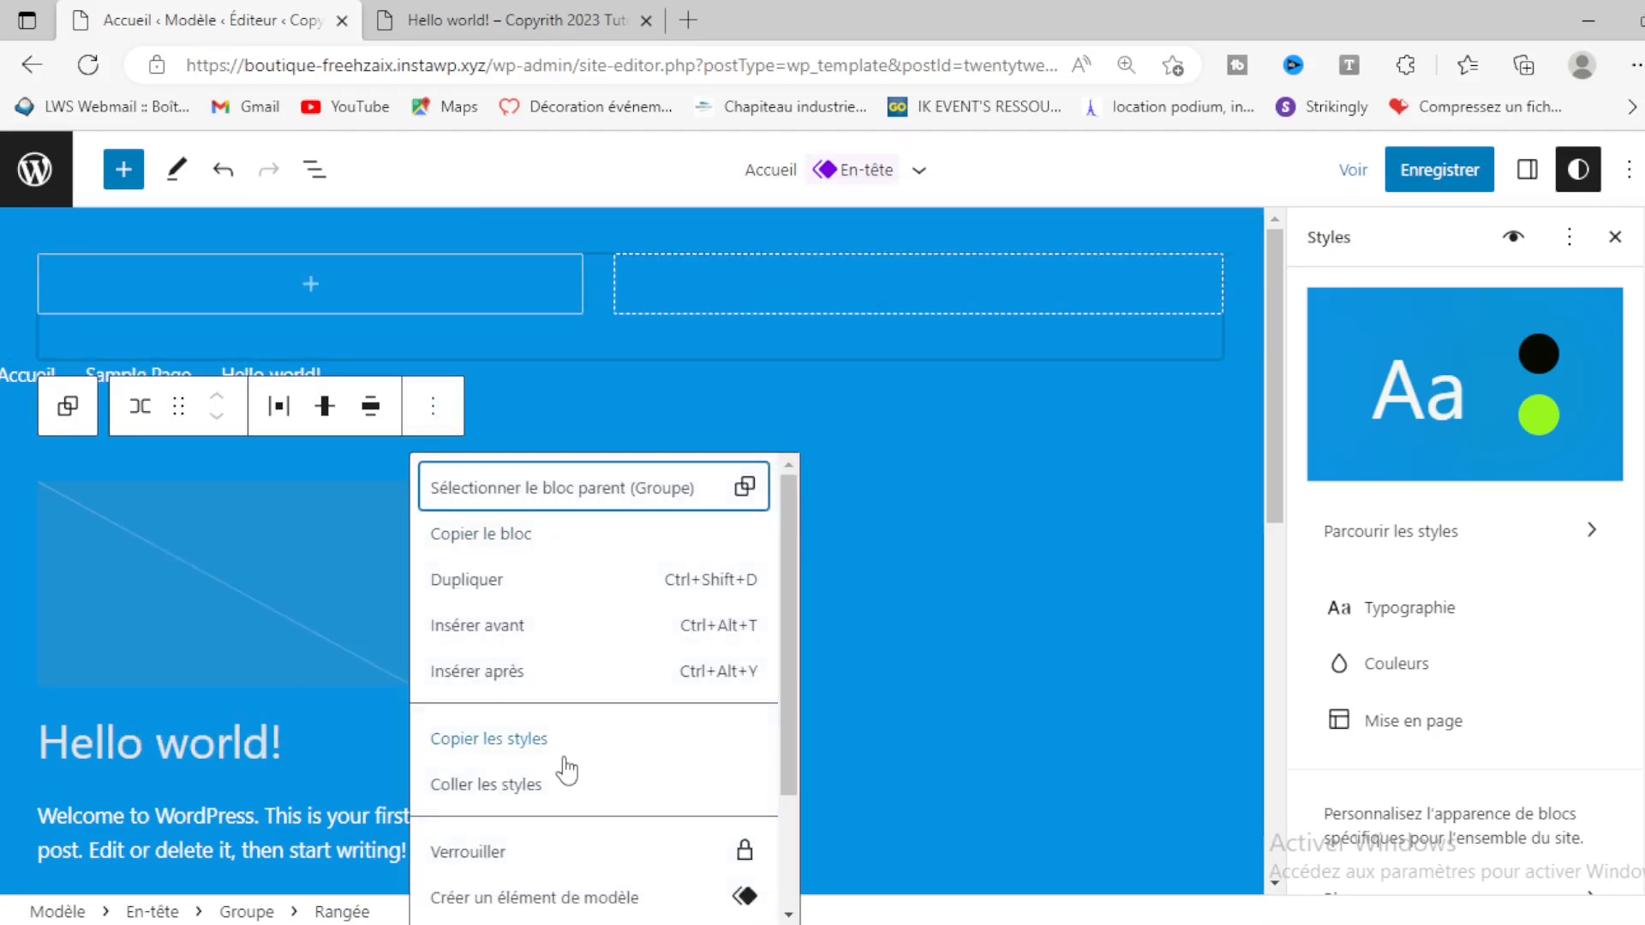
pyautogui.scroll(-2, 565, 769)
pyautogui.click(462, 896)
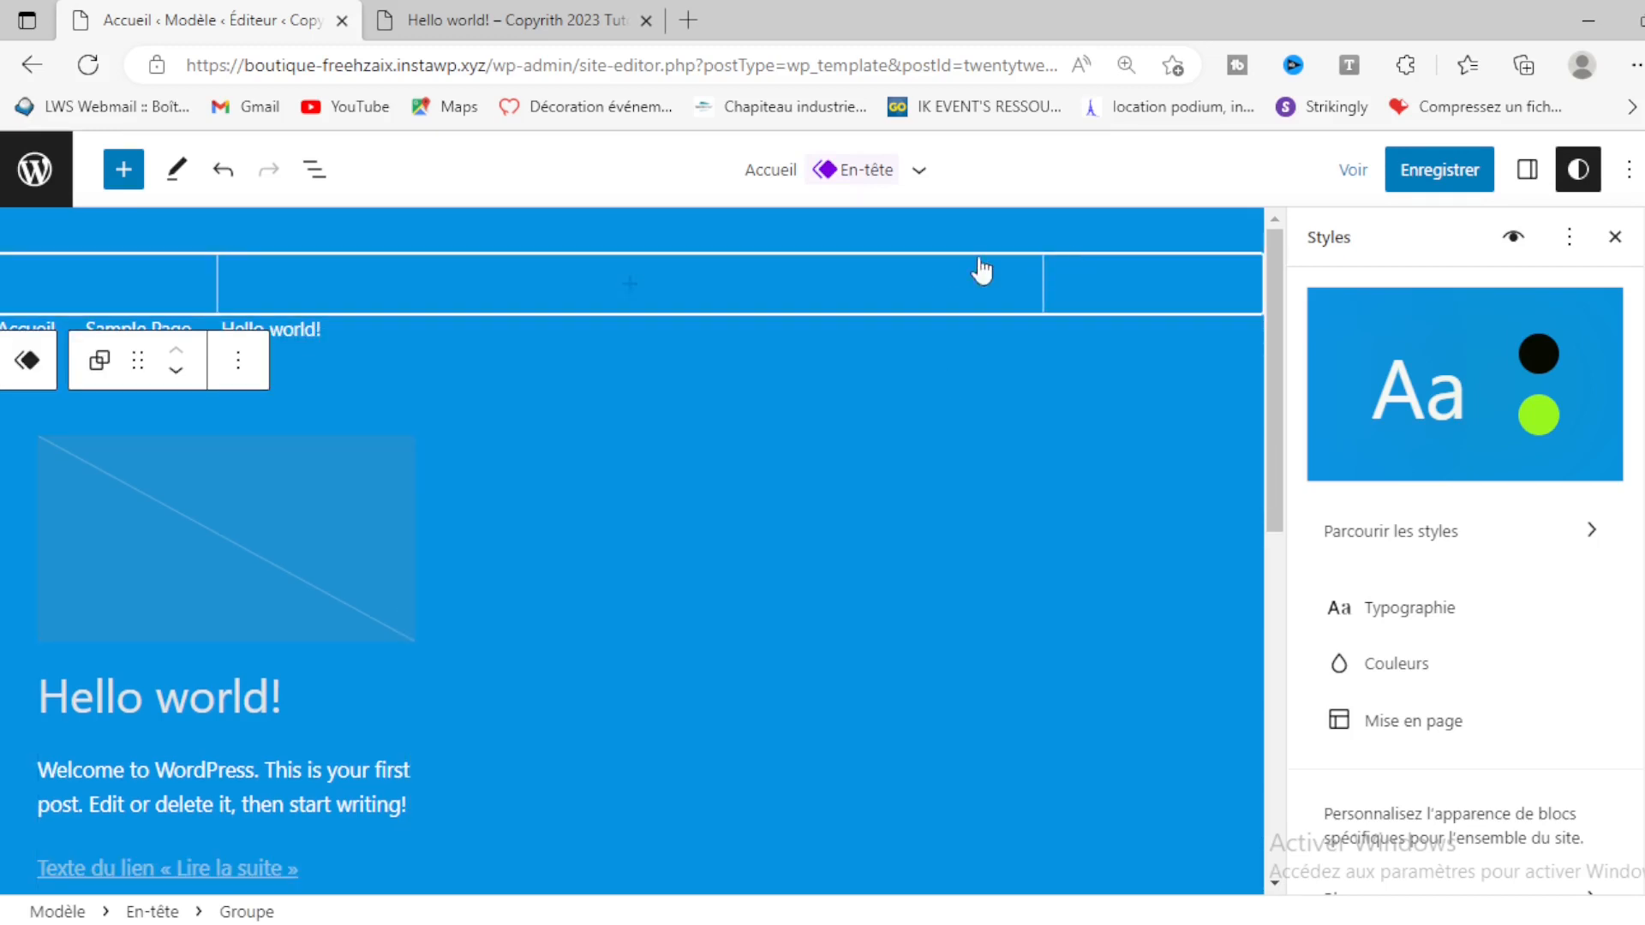
# Step: Remove the empty group block above the navigation menu in the header
pyautogui.click(245, 358)
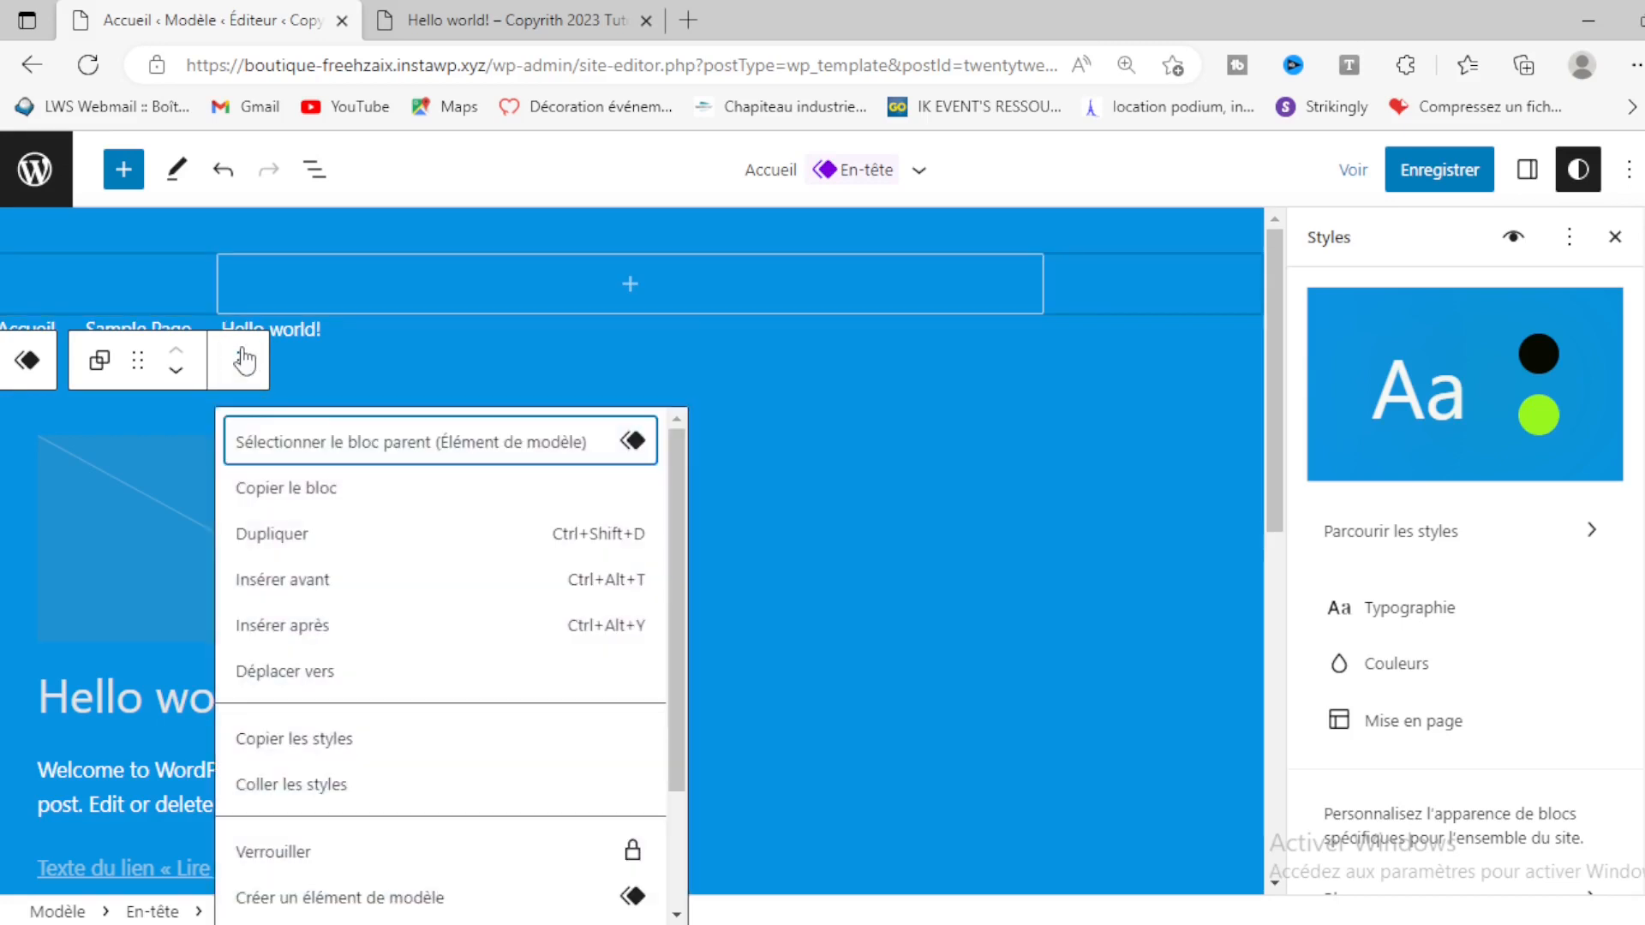
pyautogui.scroll(-2, 397, 666)
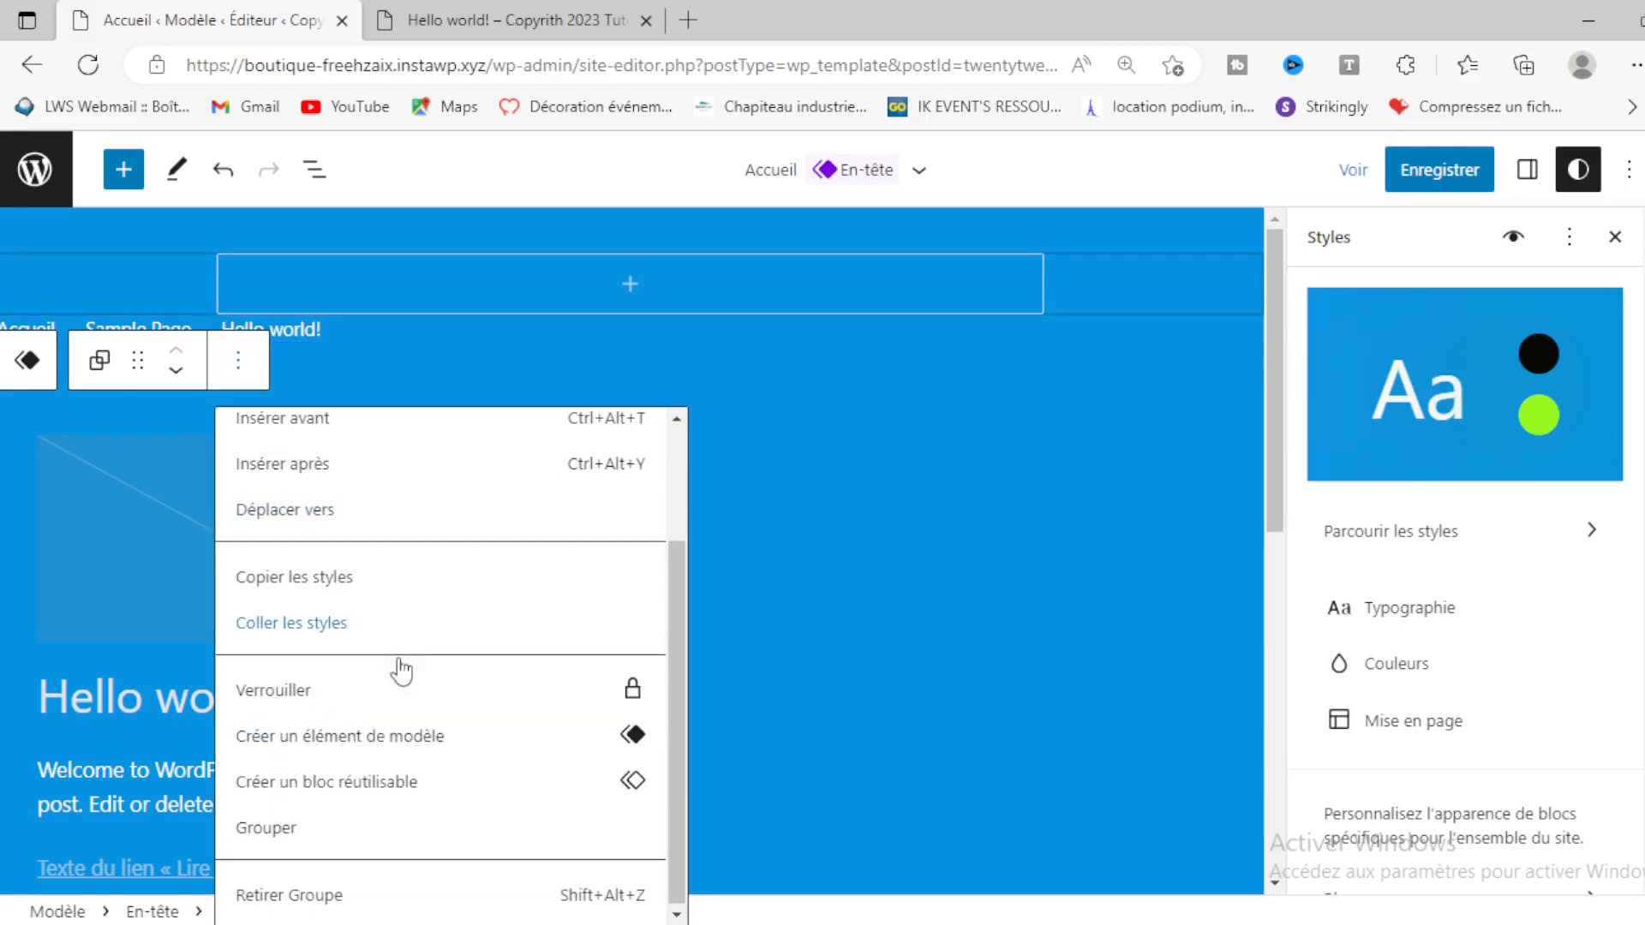
pyautogui.click(326, 896)
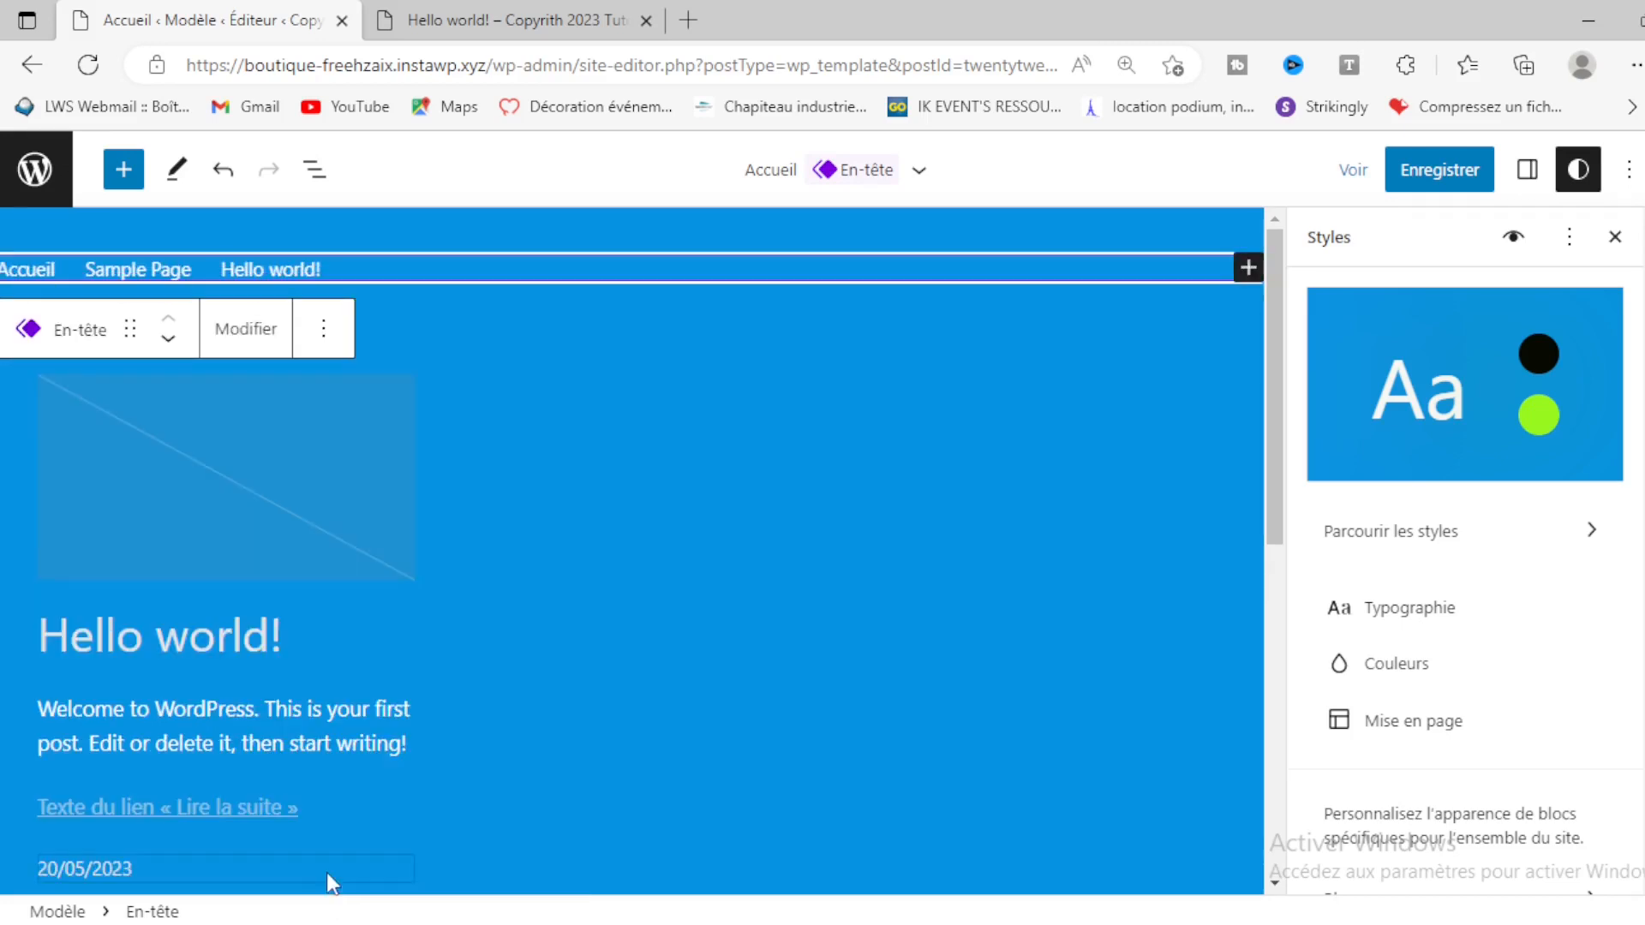
# Step: Save the header changes made to the Accueil template
pyautogui.click(1437, 180)
pyautogui.click(1437, 180)
pyautogui.scroll(-8, 848, 508)
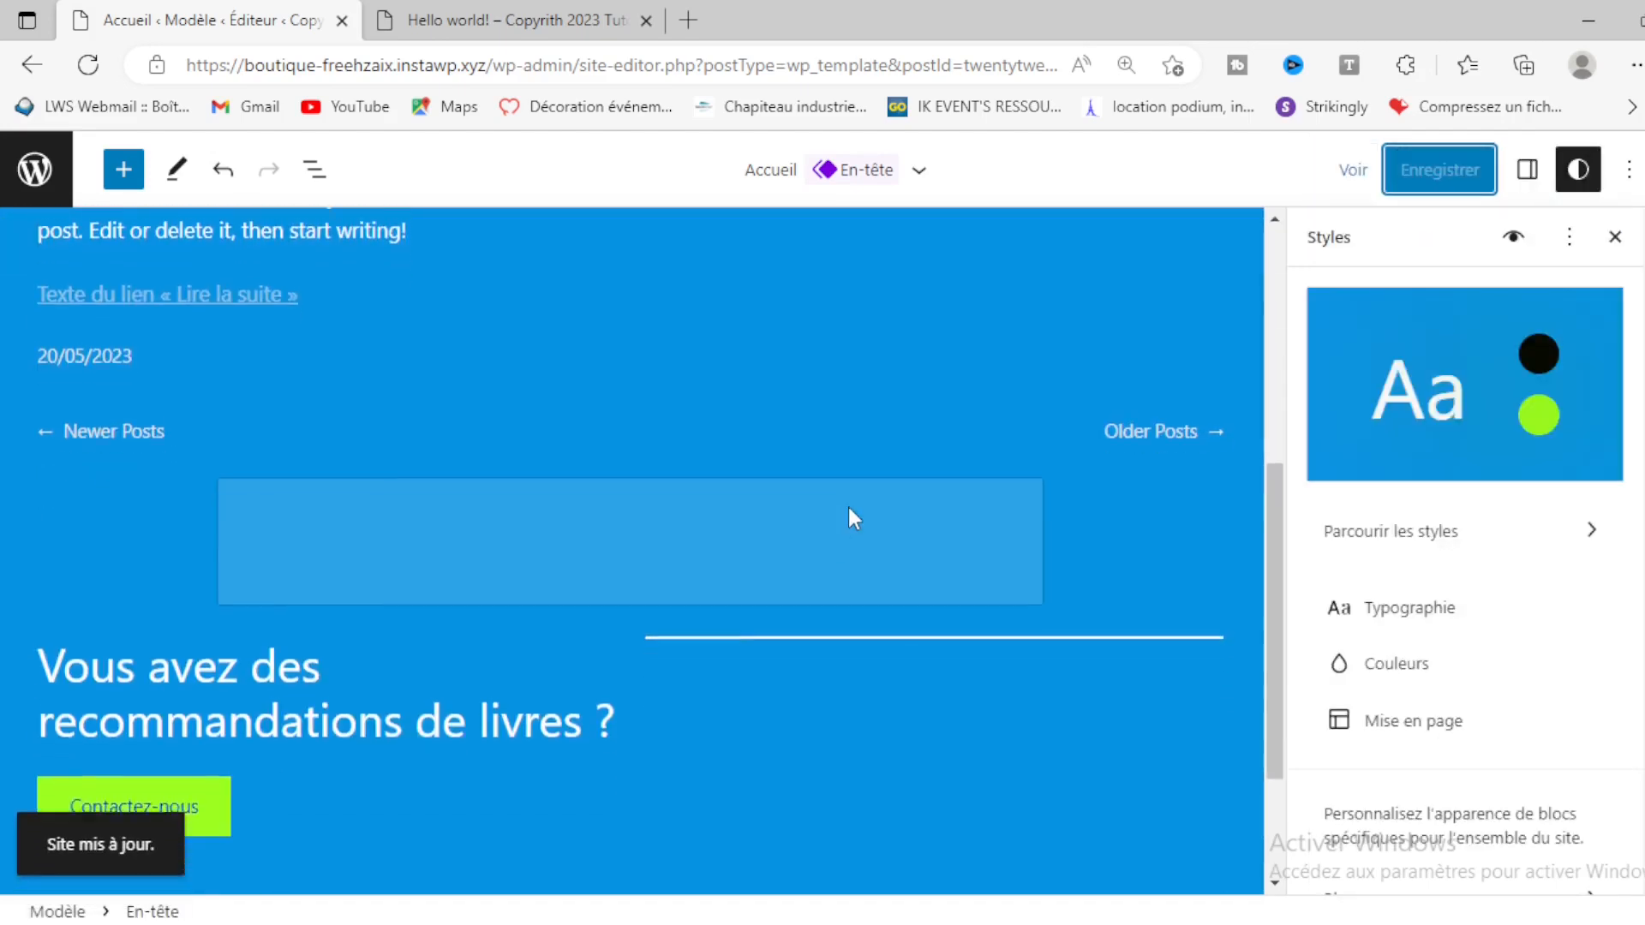
pyautogui.scroll(5, 853, 517)
# Step: On the reloaded live site, check the header menu and footer of the Accueil page and the Hello world! post
pyautogui.click(574, 13)
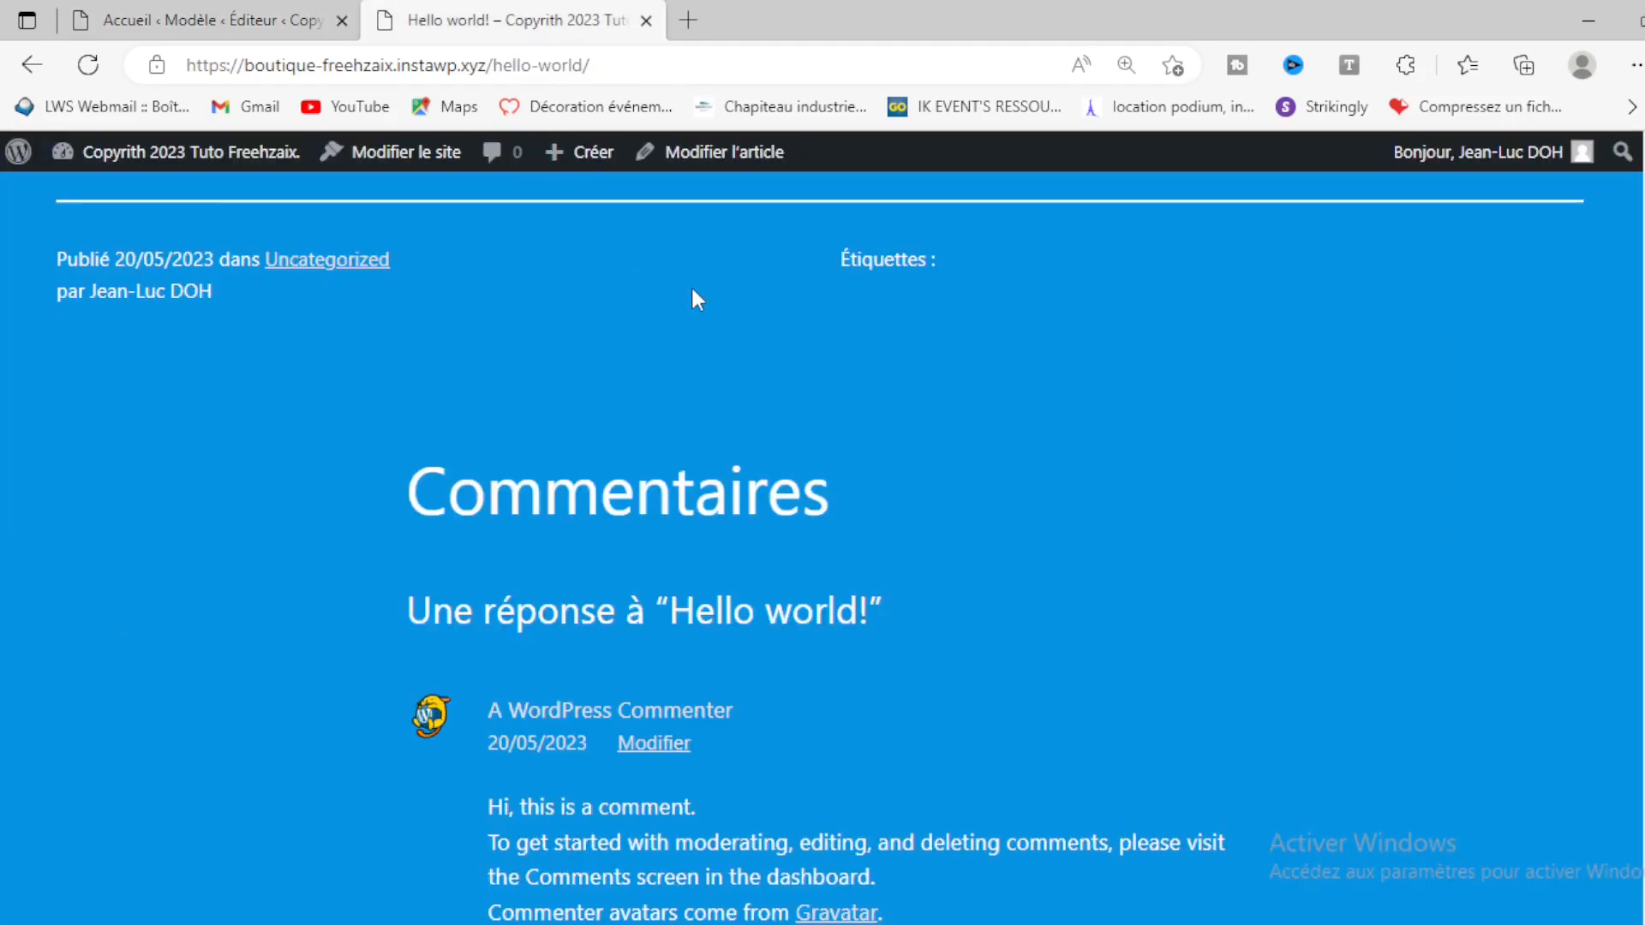
pyautogui.click(88, 65)
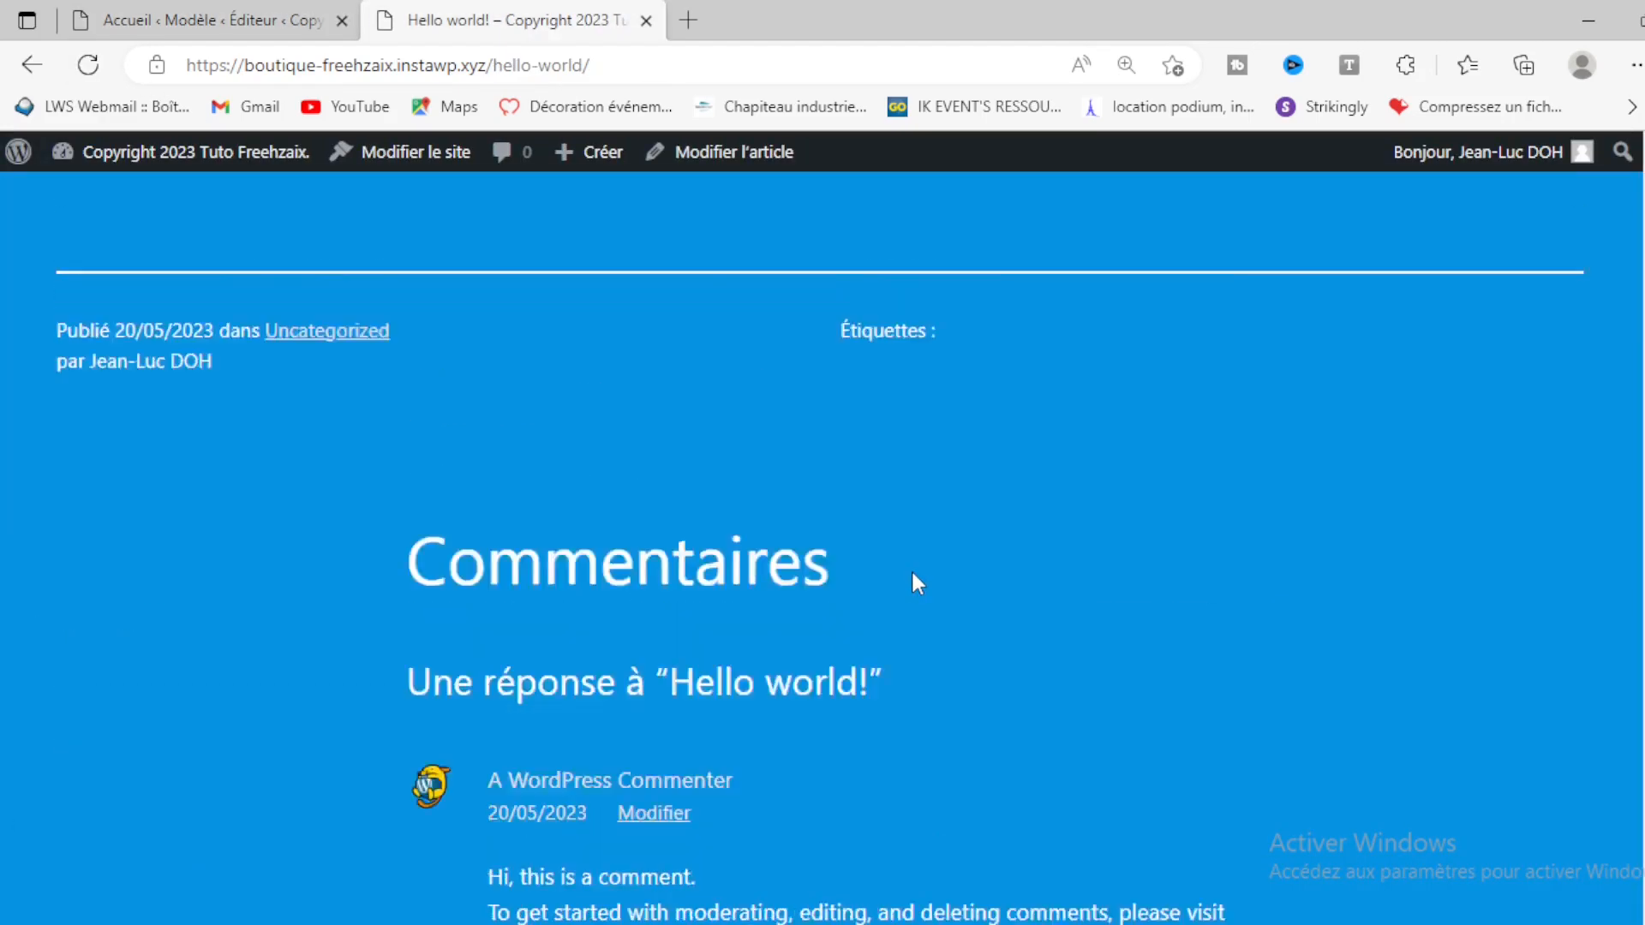
pyautogui.click(86, 245)
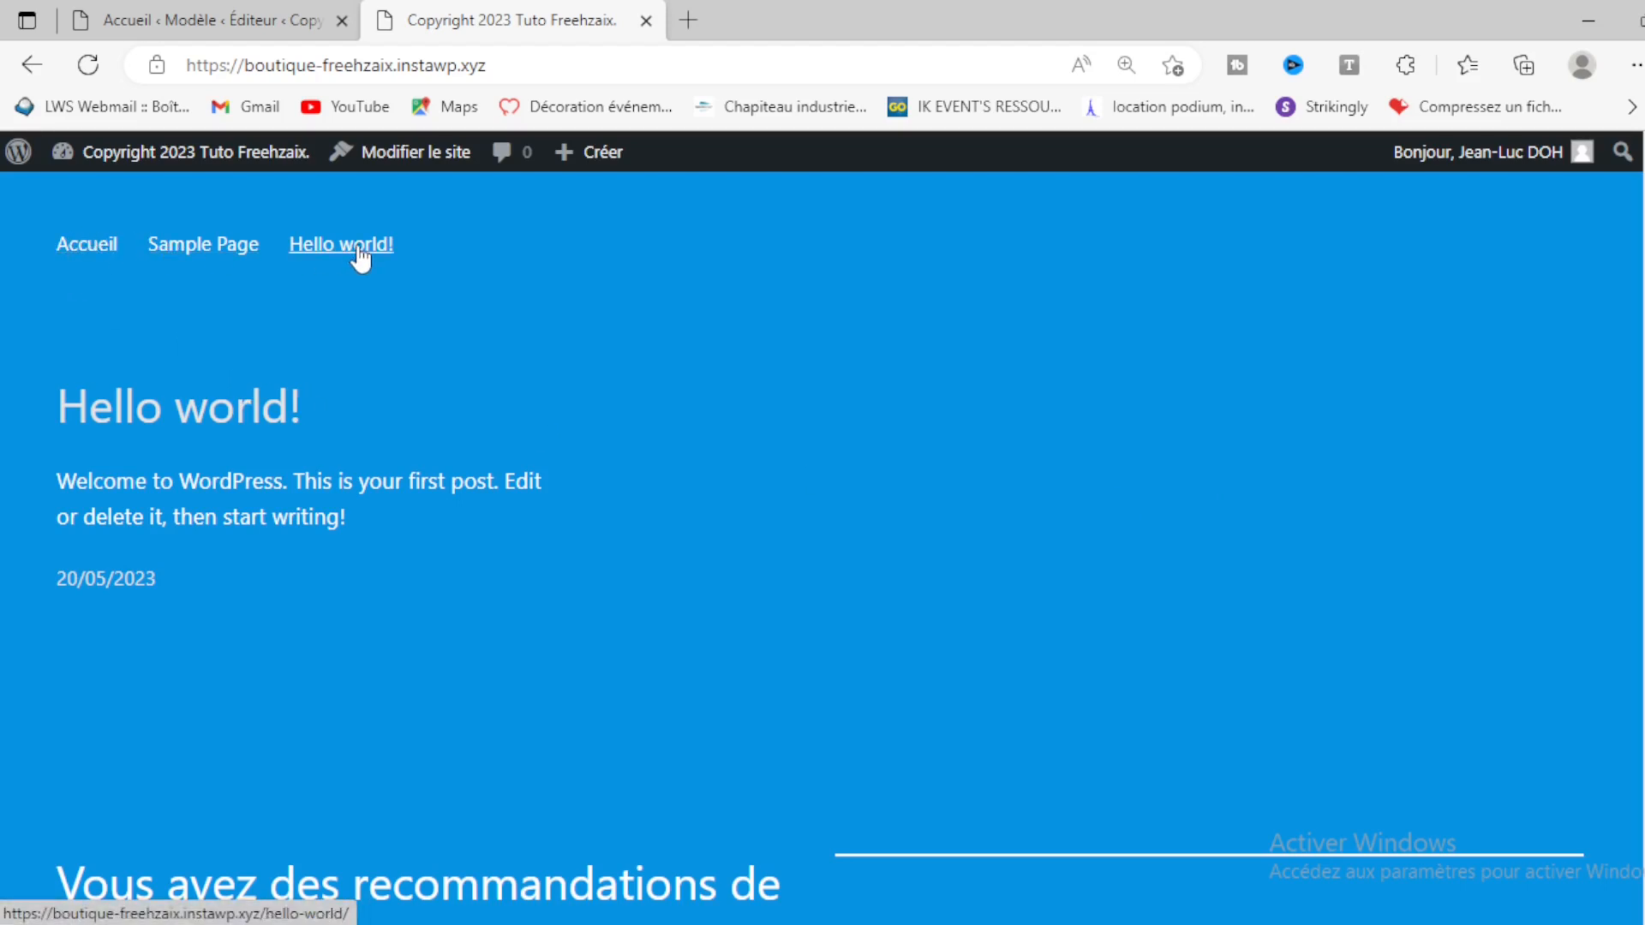
pyautogui.scroll(-5, 1079, 613)
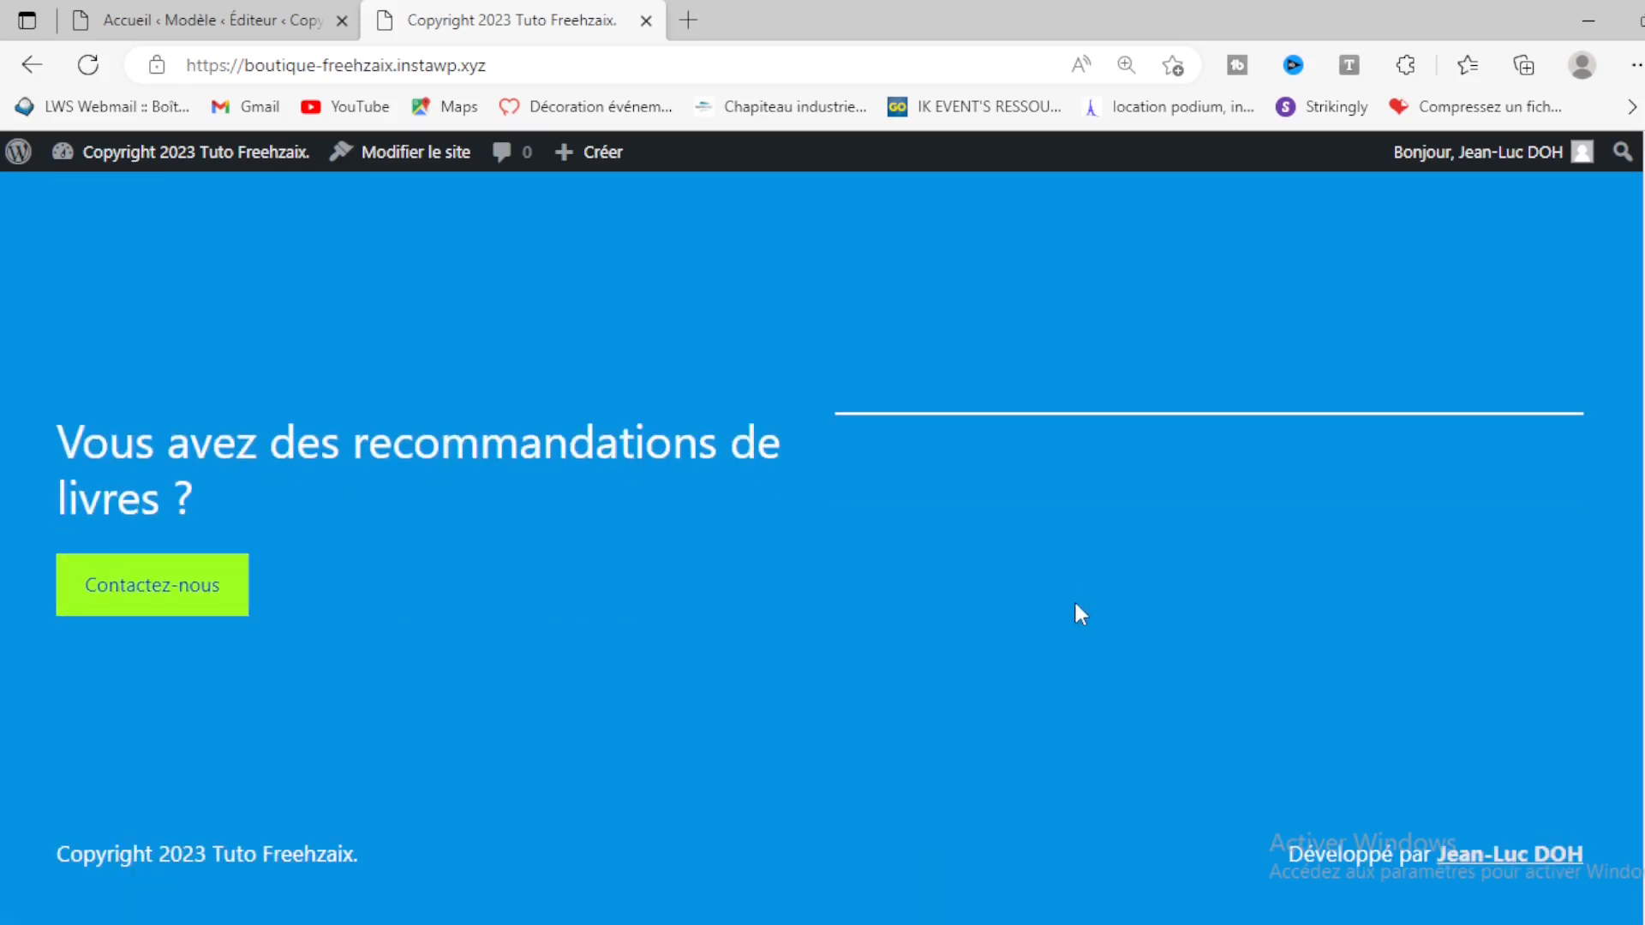
pyautogui.scroll(5, 1081, 609)
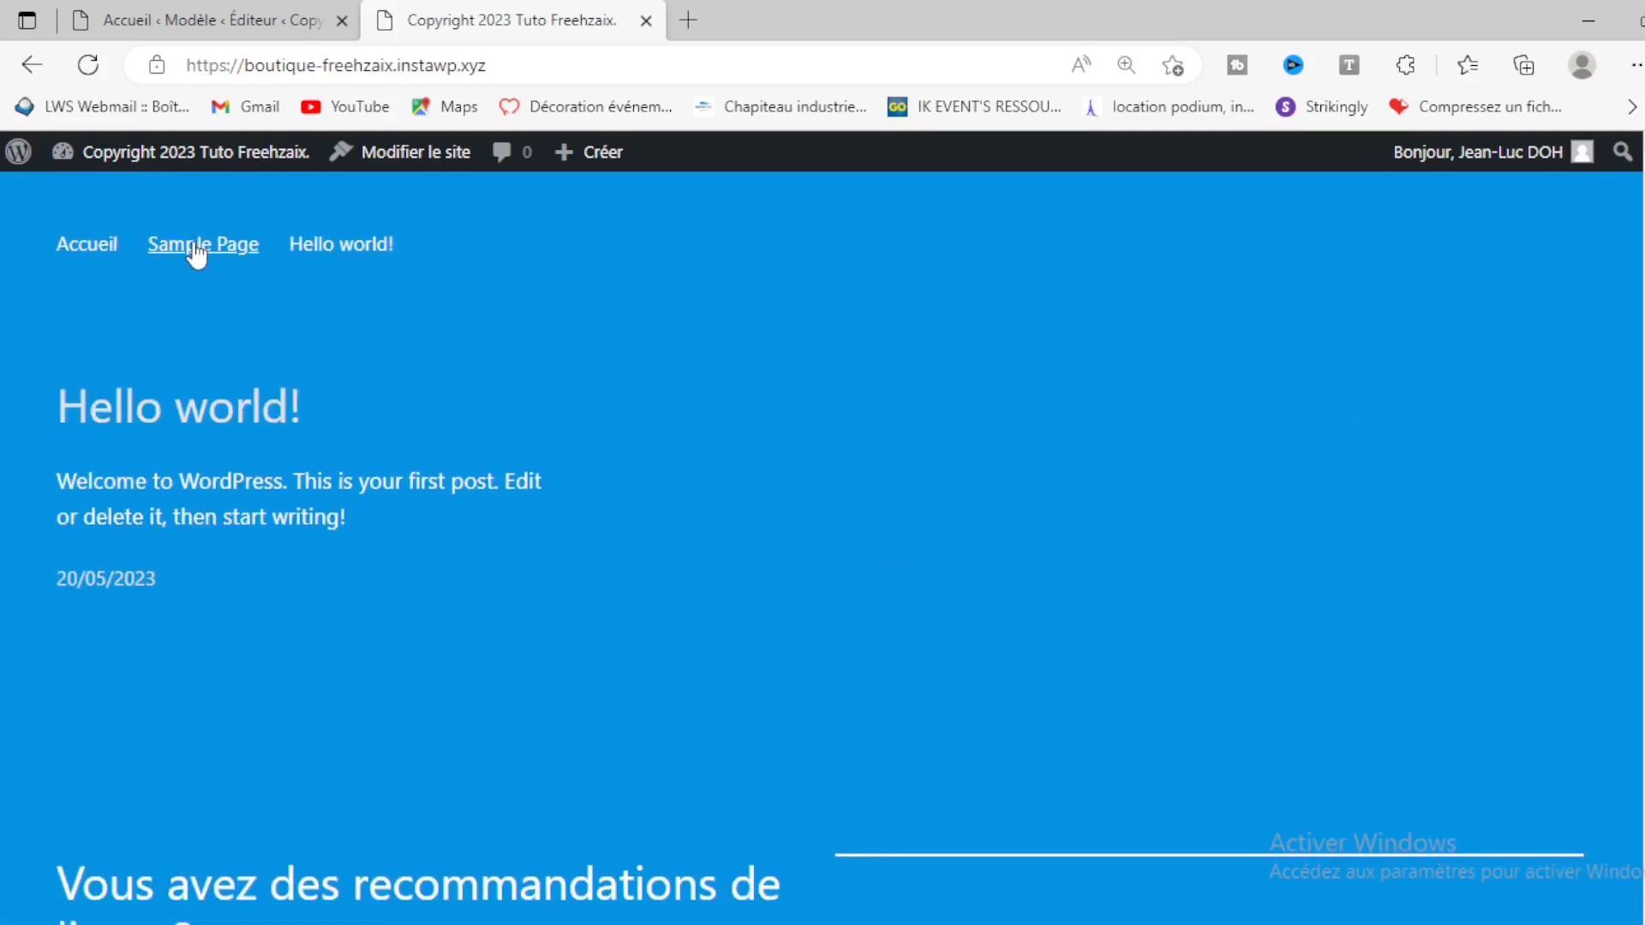
pyautogui.click(372, 255)
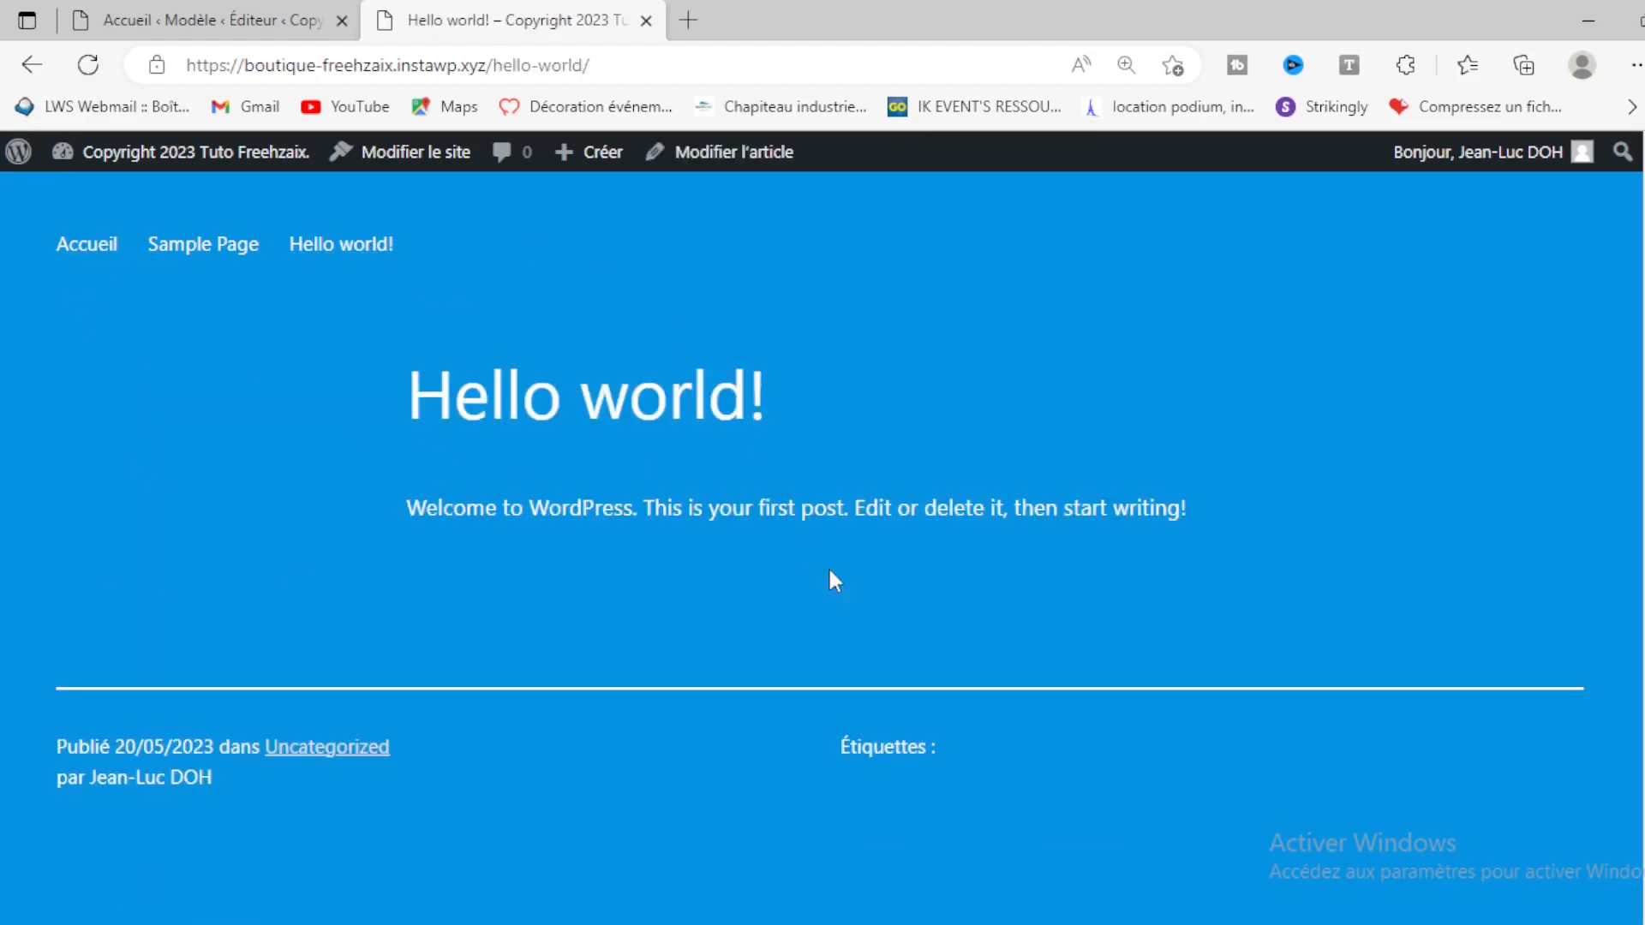
pyautogui.scroll(-15, 836, 582)
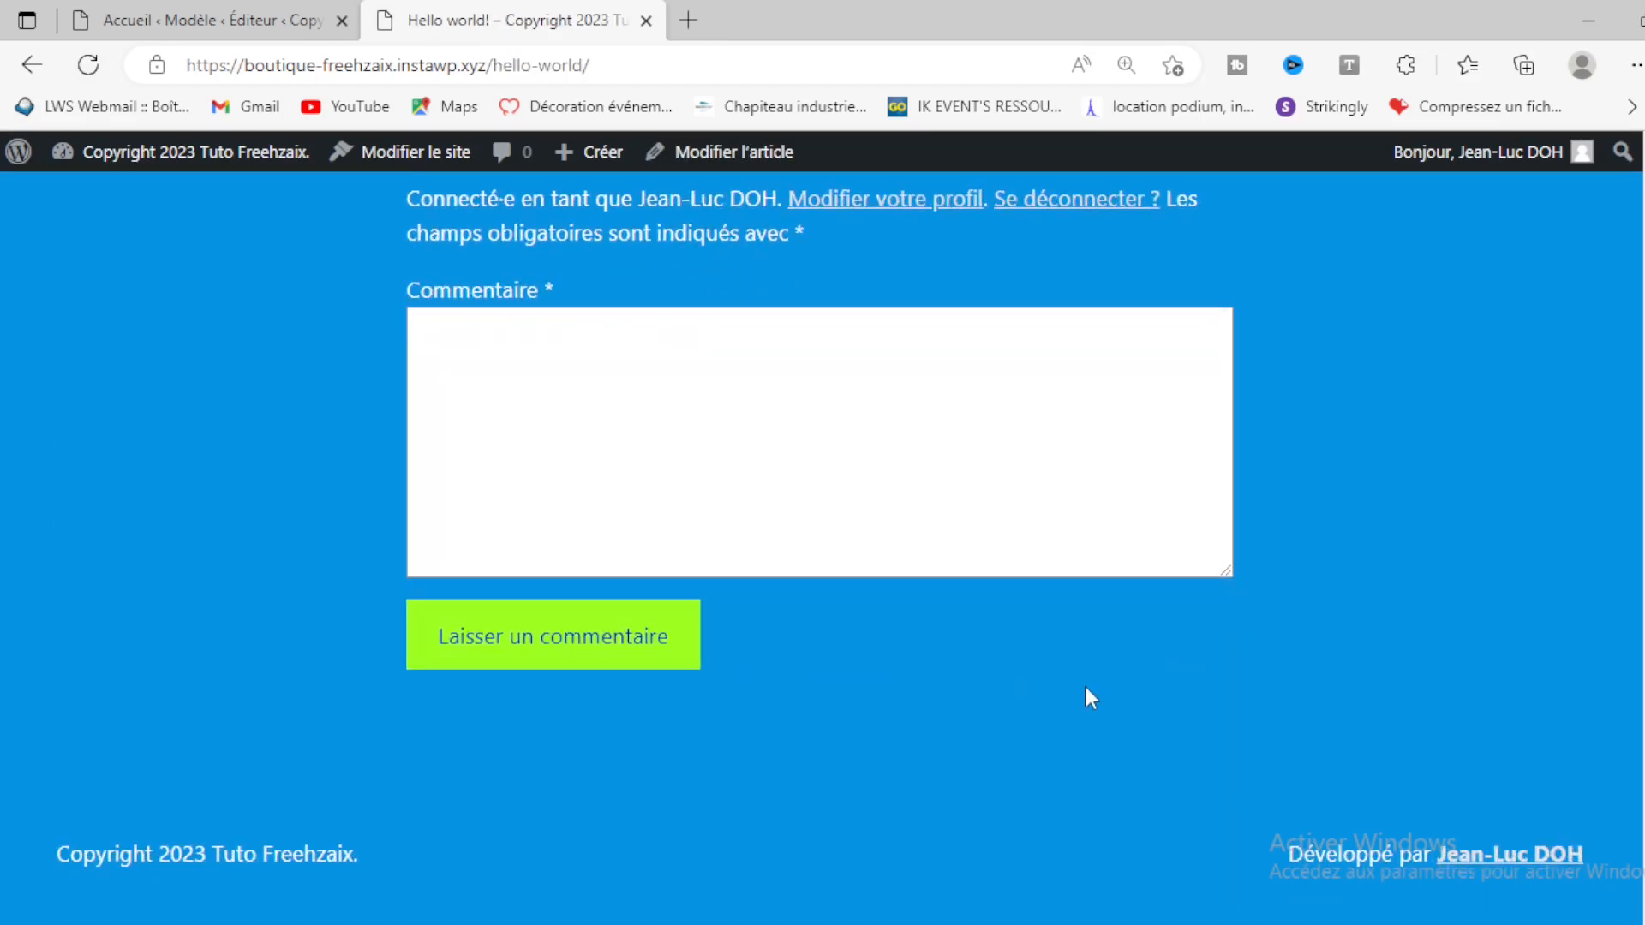
pyautogui.scroll(15, 1086, 691)
pyautogui.scroll(-13, 1087, 690)
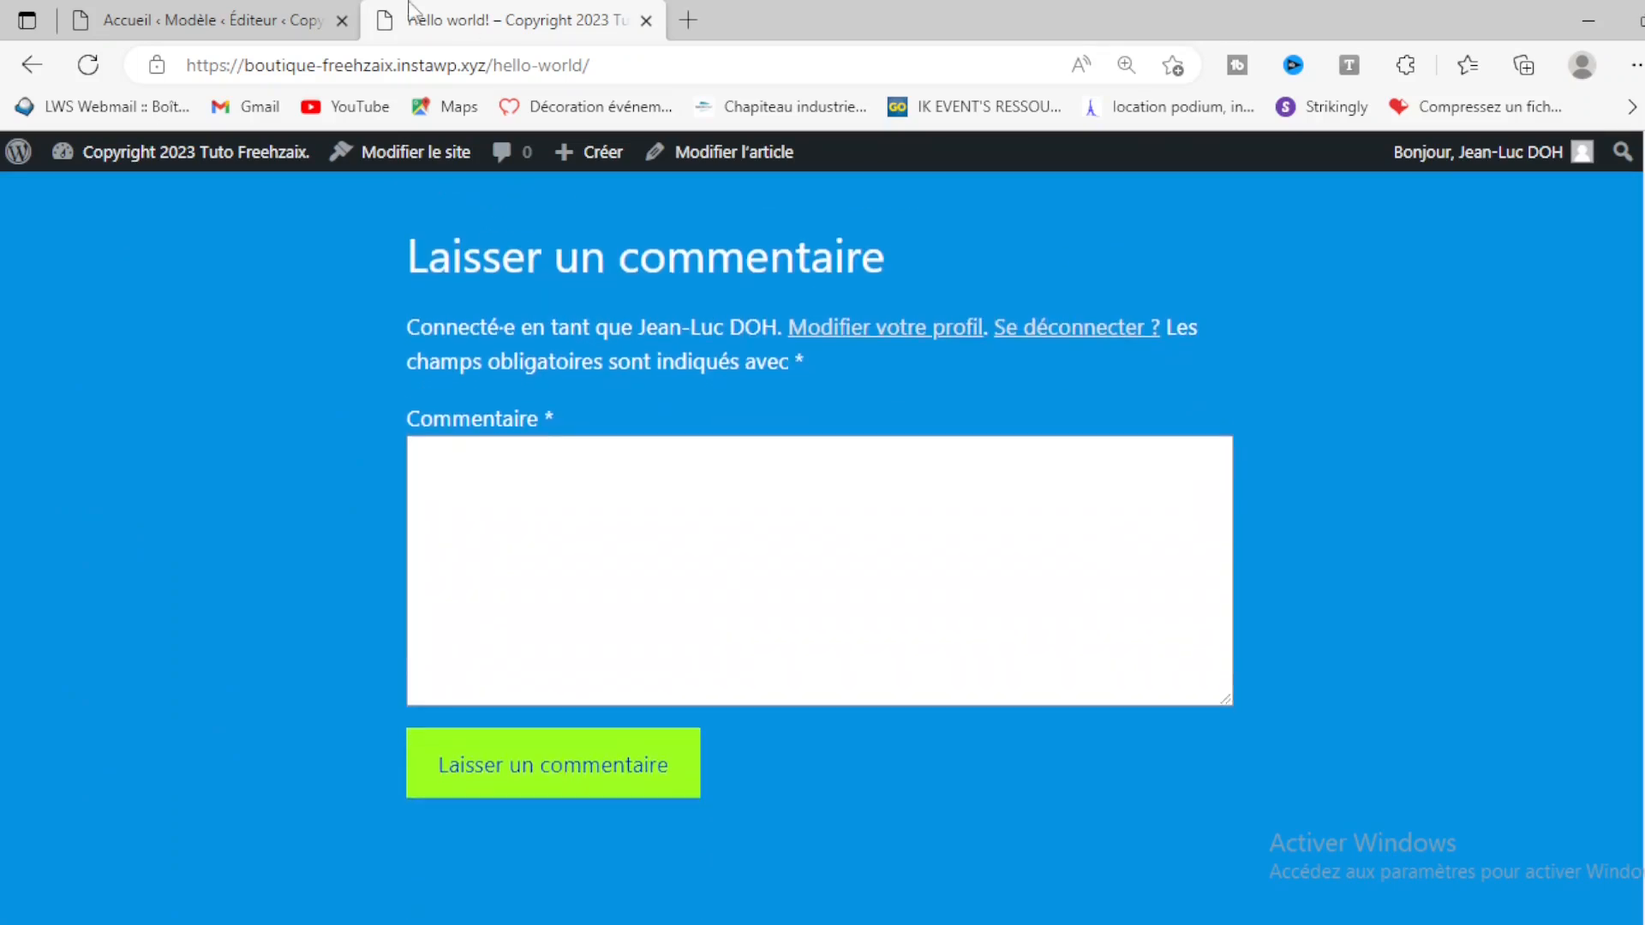
# Step: Back in the site editor, insert the "Détails de l'évènement" pattern from the Appel à action category just below the header menu
pyautogui.click(188, 10)
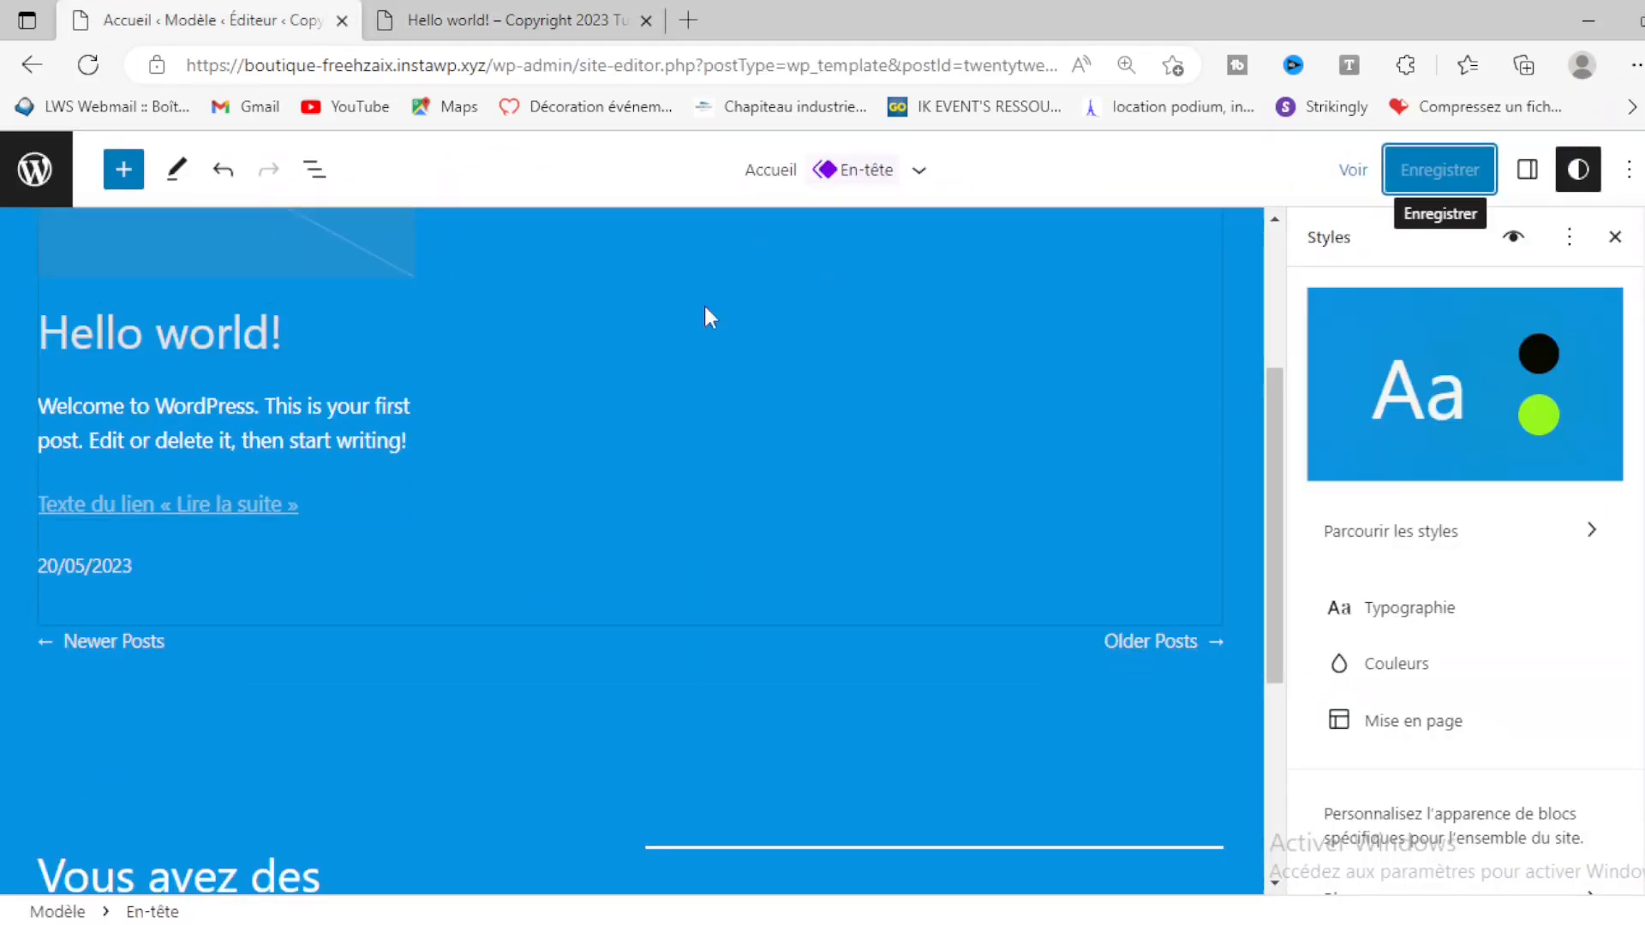
pyautogui.scroll(3, 327, 495)
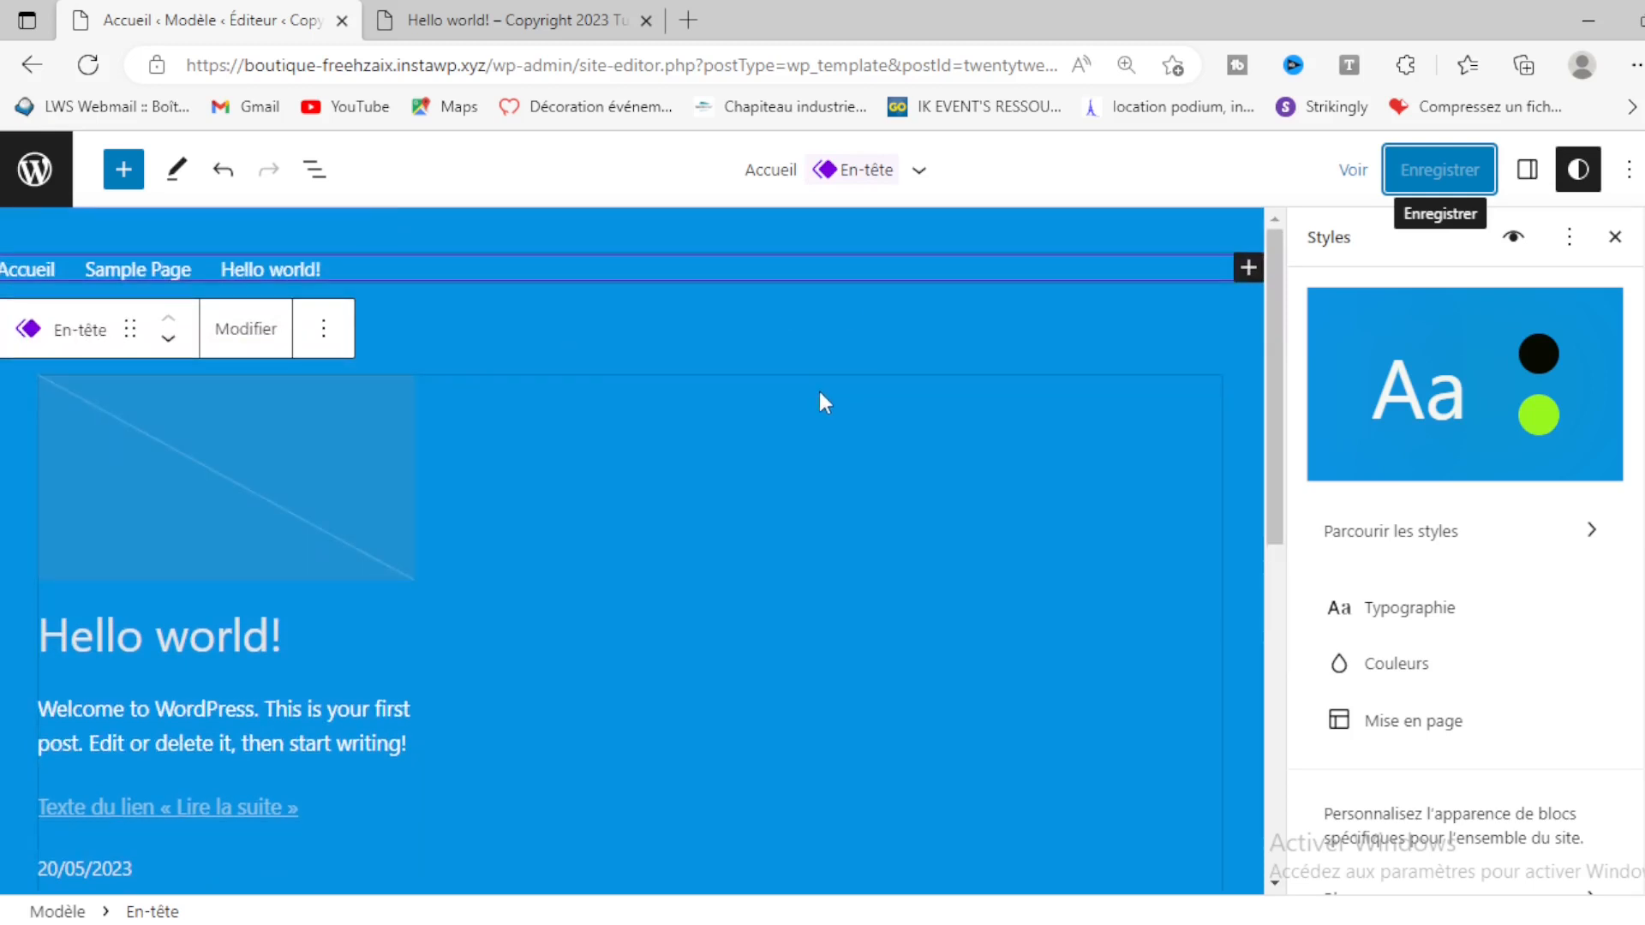
pyautogui.click(125, 174)
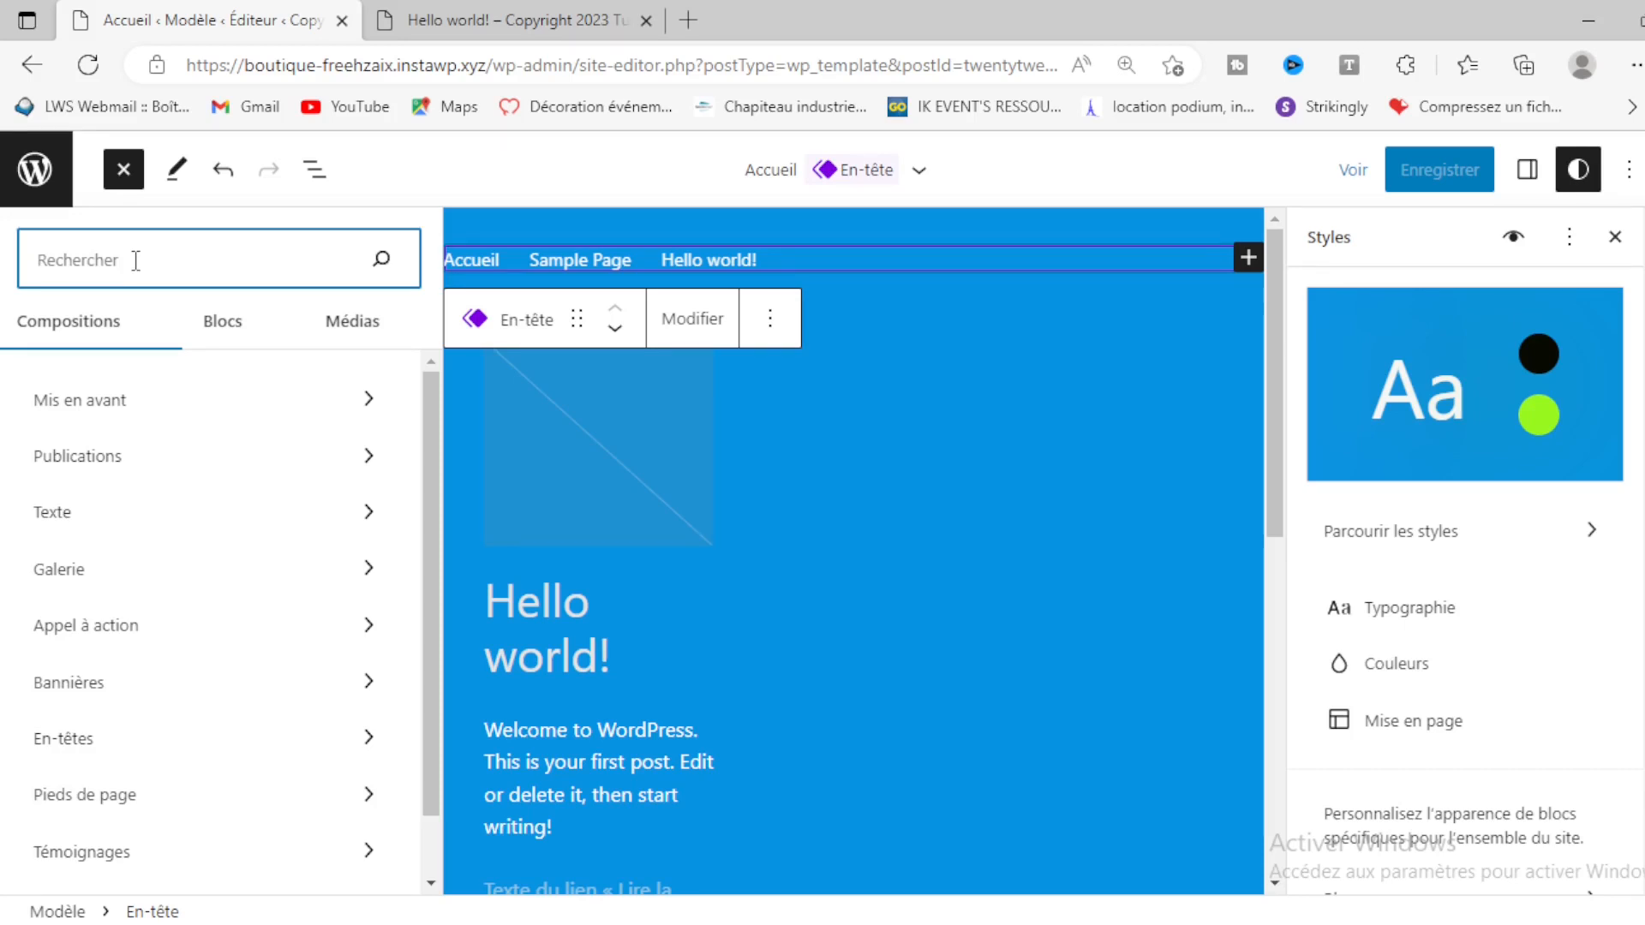
pyautogui.click(193, 641)
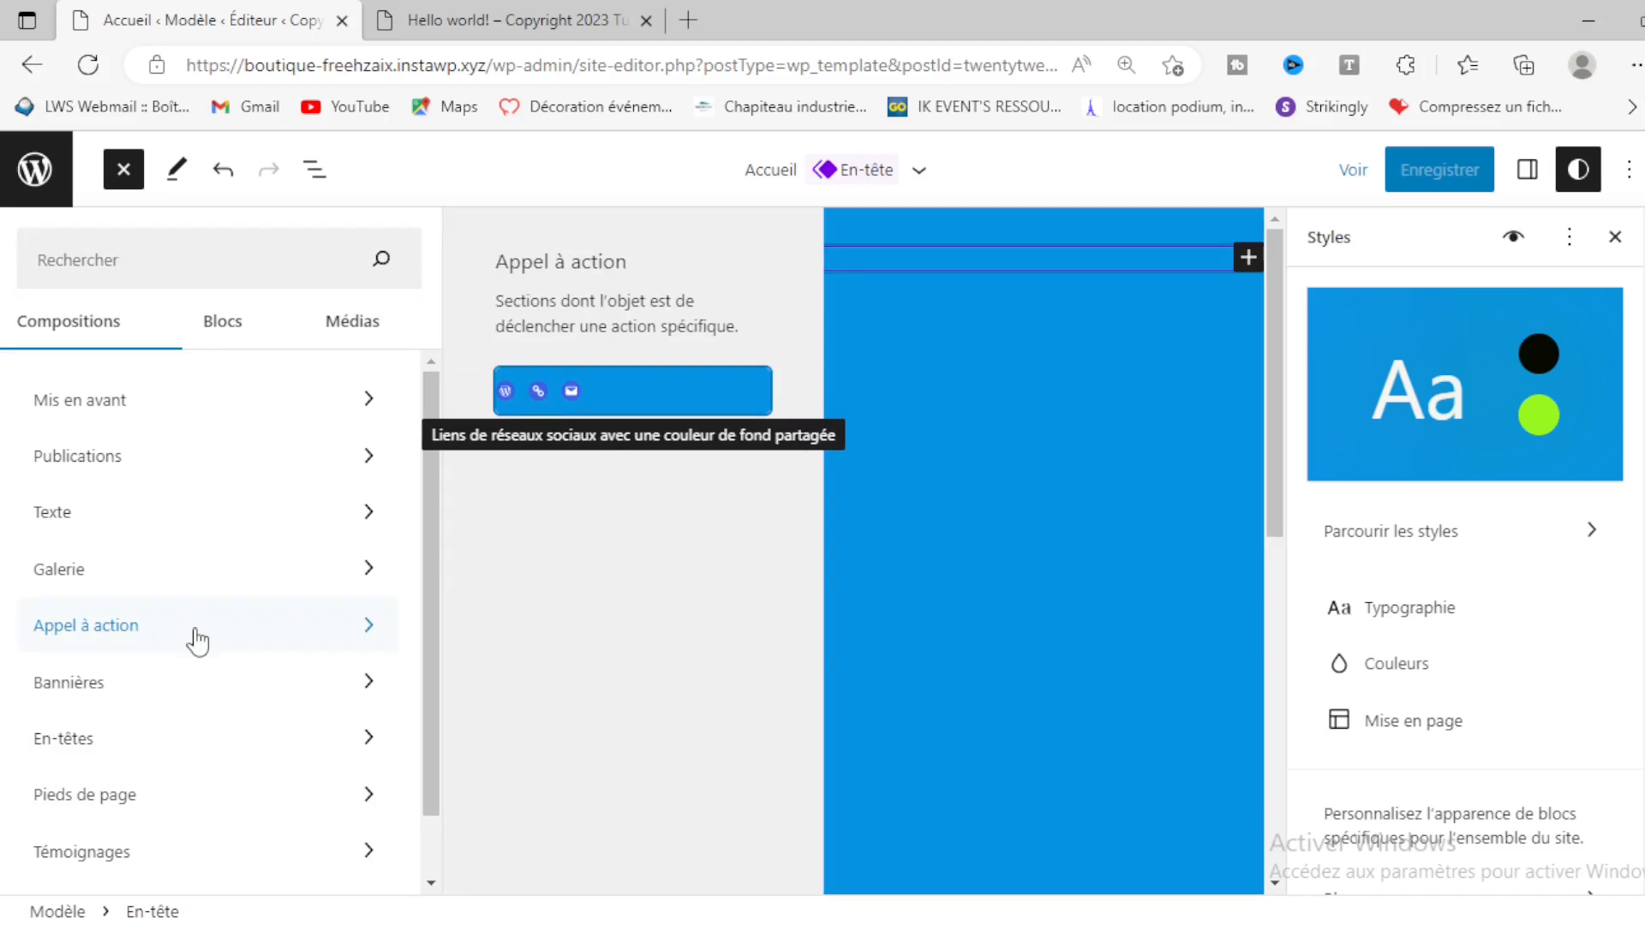
pyautogui.scroll(-5, 684, 677)
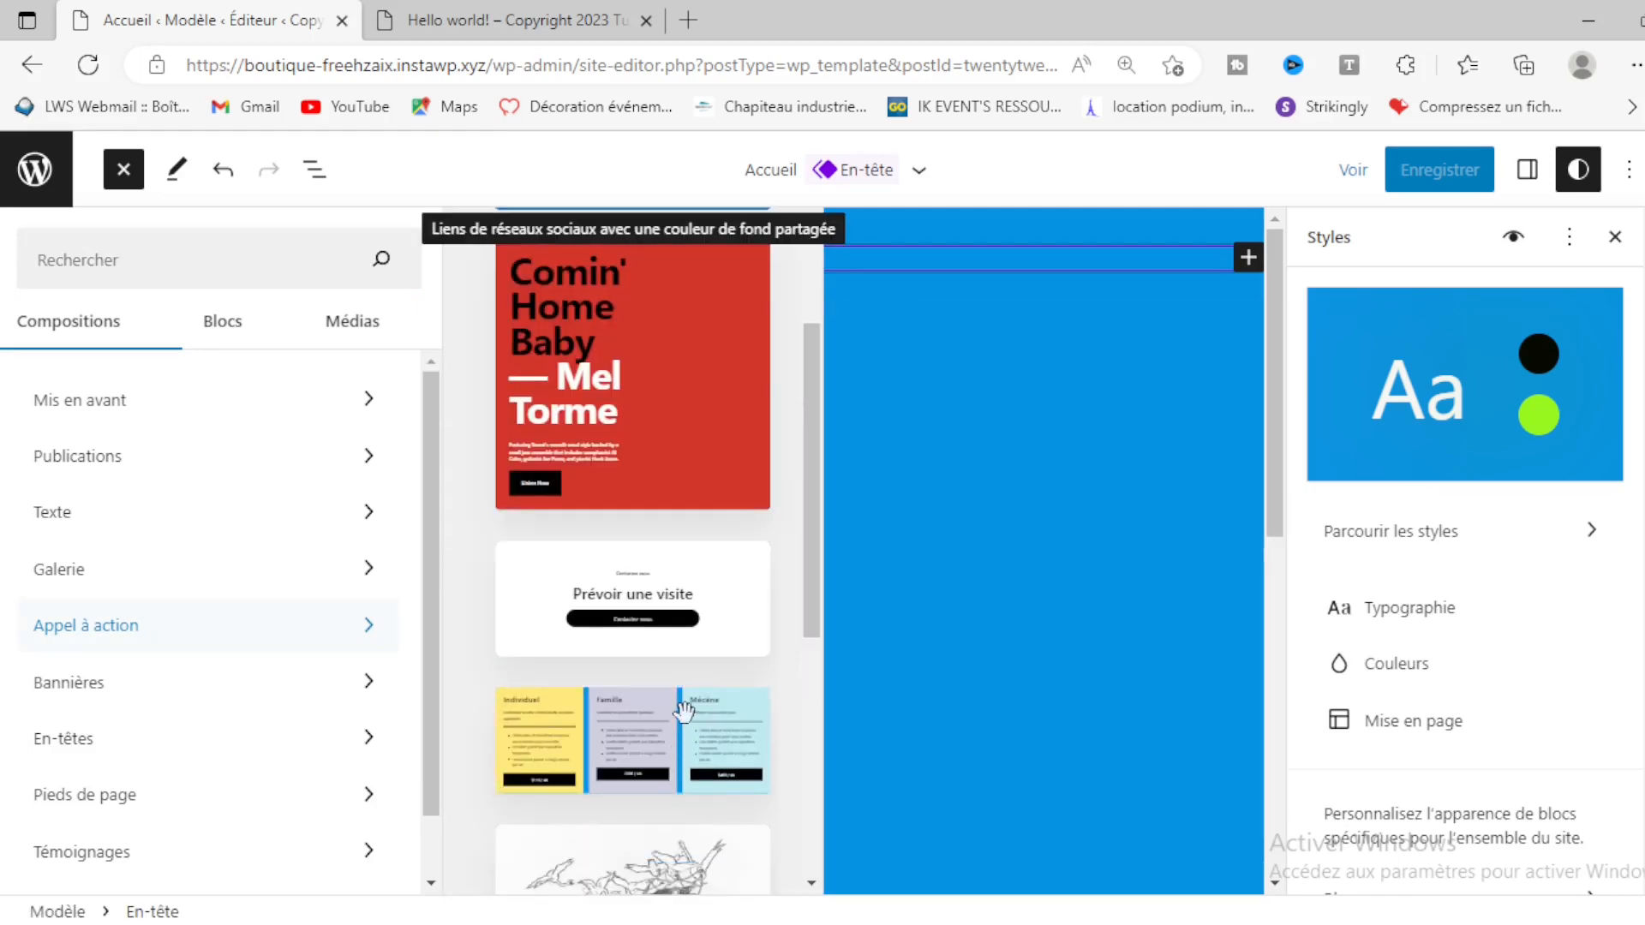
pyautogui.scroll(-3, 683, 651)
pyautogui.scroll(-3, 680, 691)
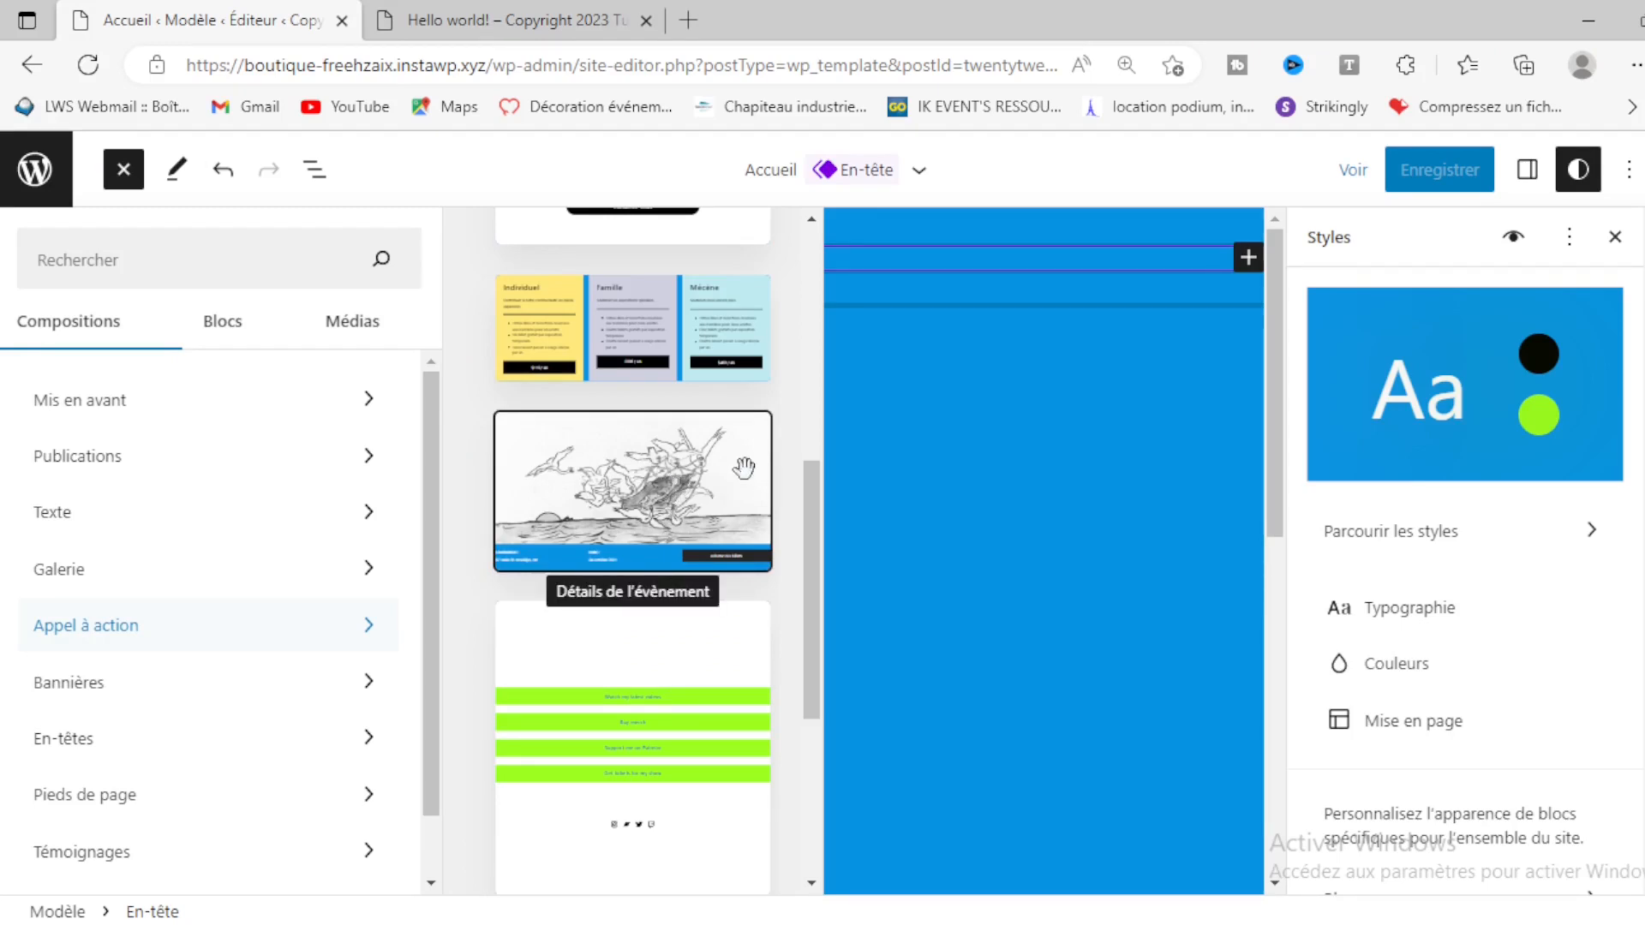
pyautogui.moveTo(744, 467)
pyautogui.mouseDown()
pyautogui.moveTo(985, 356)
pyautogui.moveTo(999, 281)
pyautogui.mouseUp()
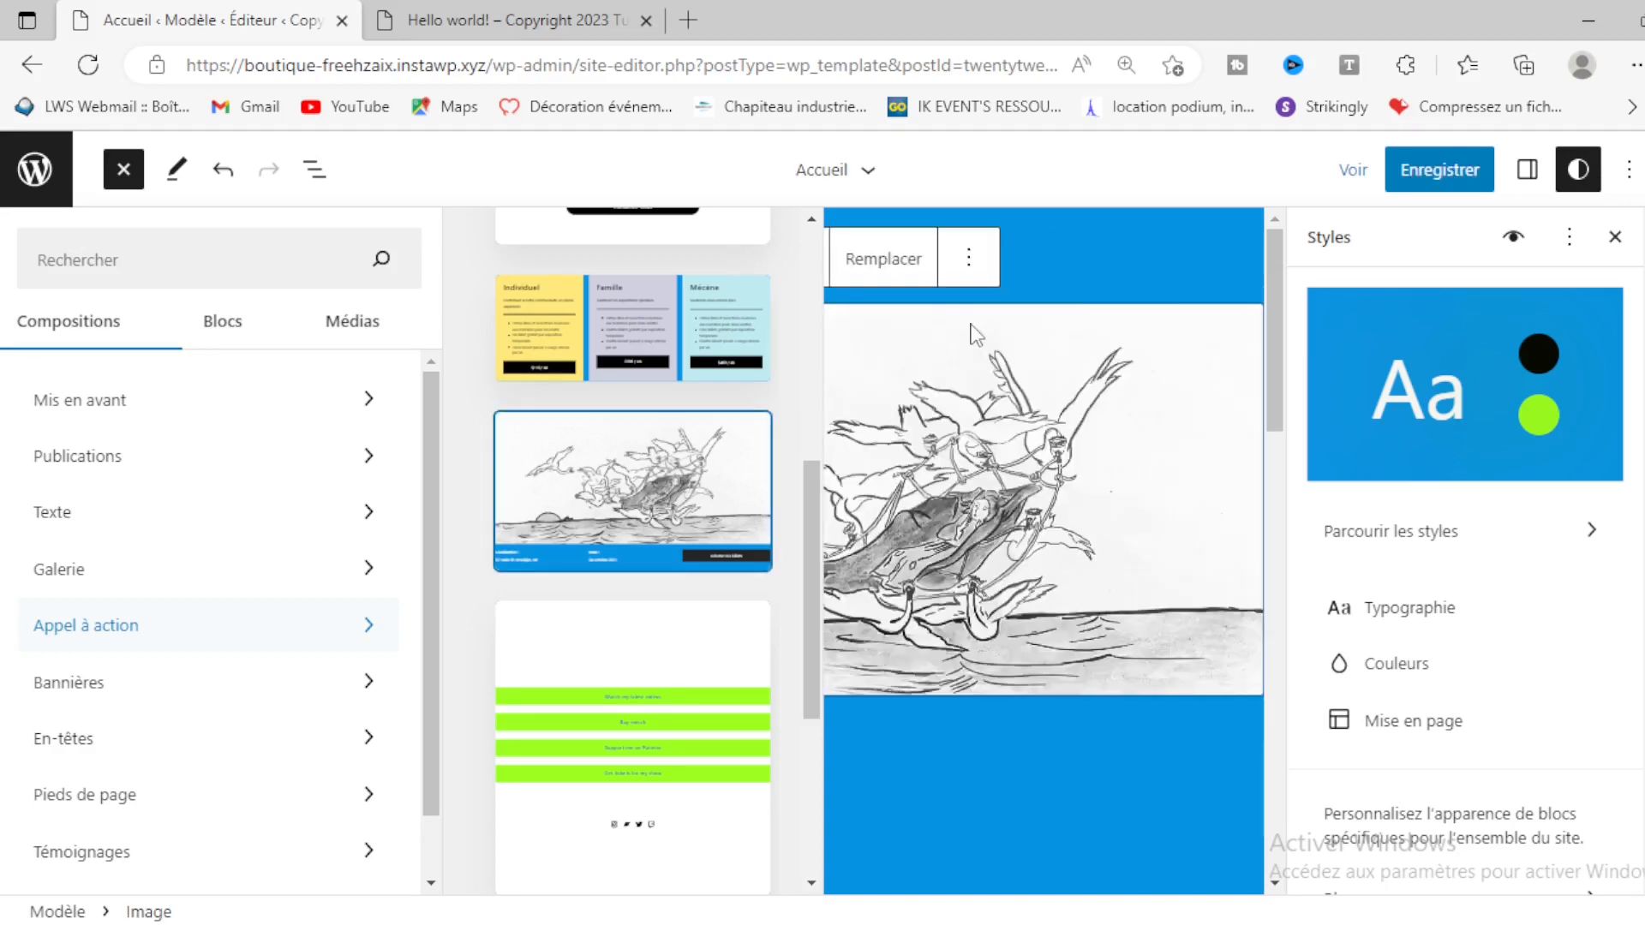
pyautogui.click(945, 506)
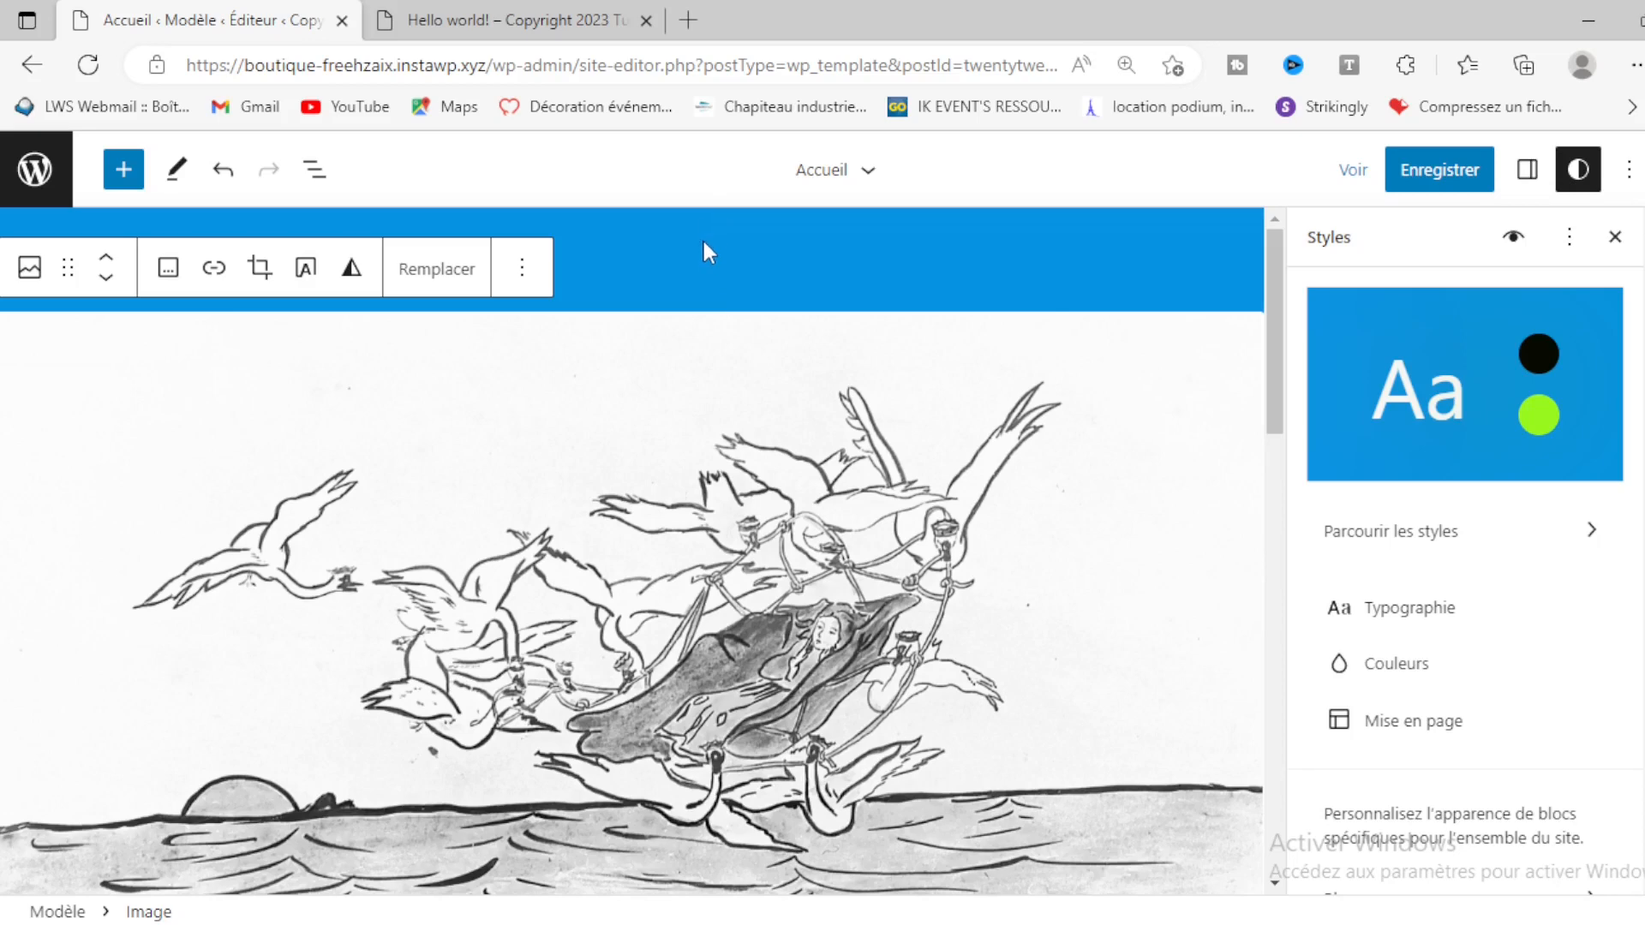
# Step: Replace the event pattern's bird drawing by uploading web-design-3411373_1280.jpg from Local Disk (D:)
pyautogui.scroll(-4, 734, 582)
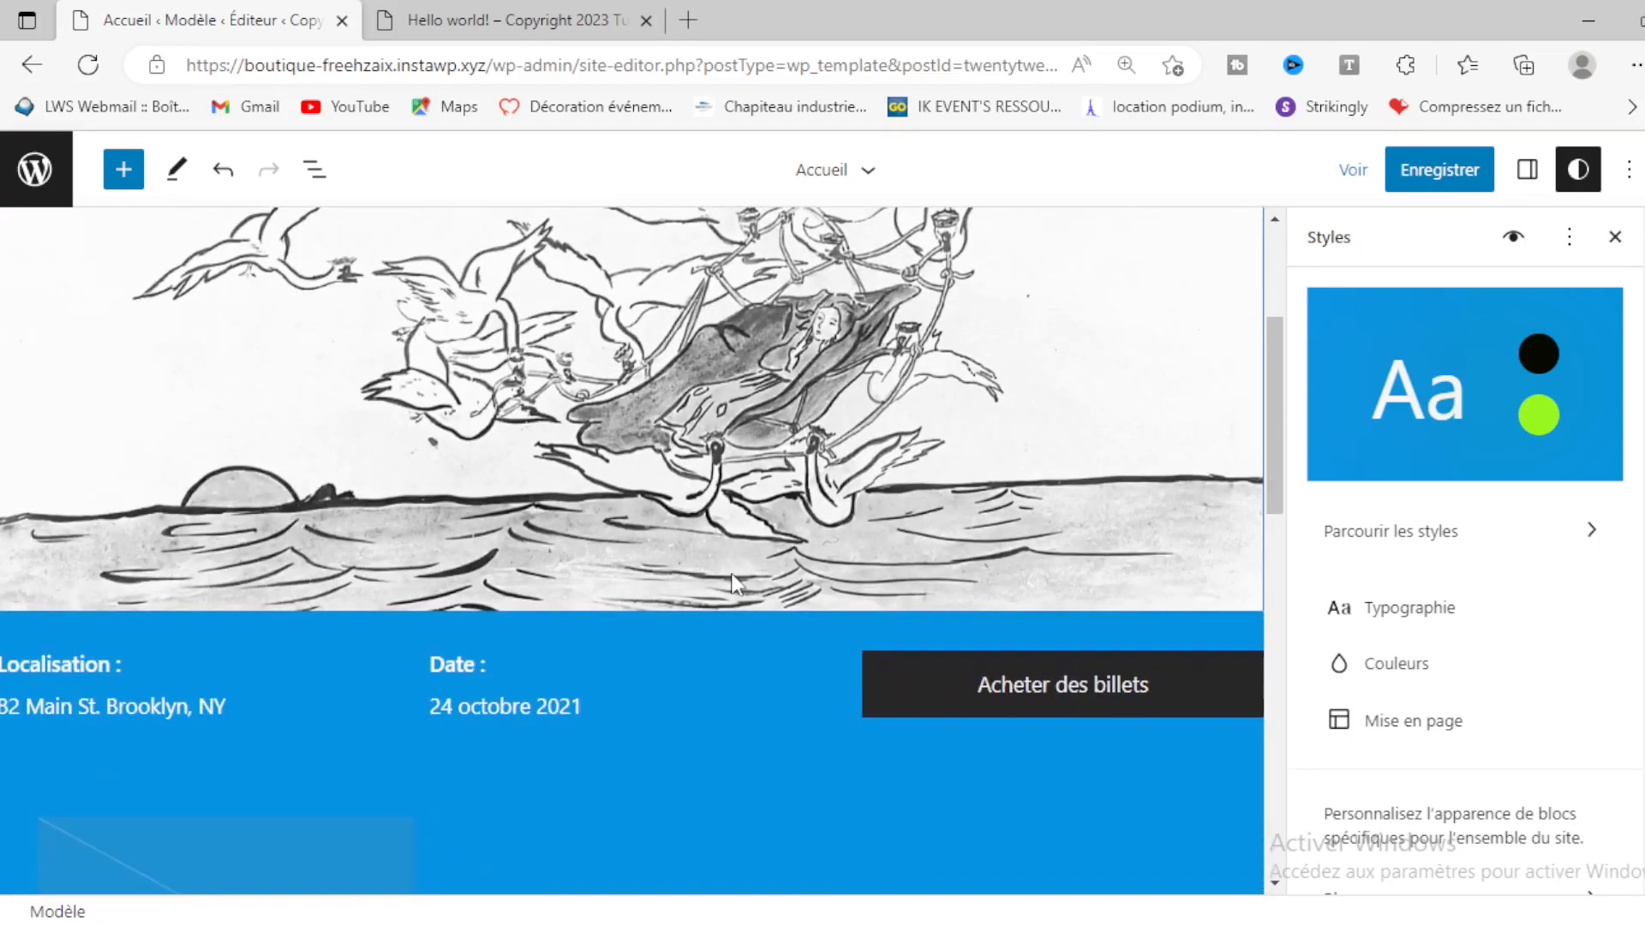
pyautogui.scroll(4, 734, 583)
pyautogui.click(734, 586)
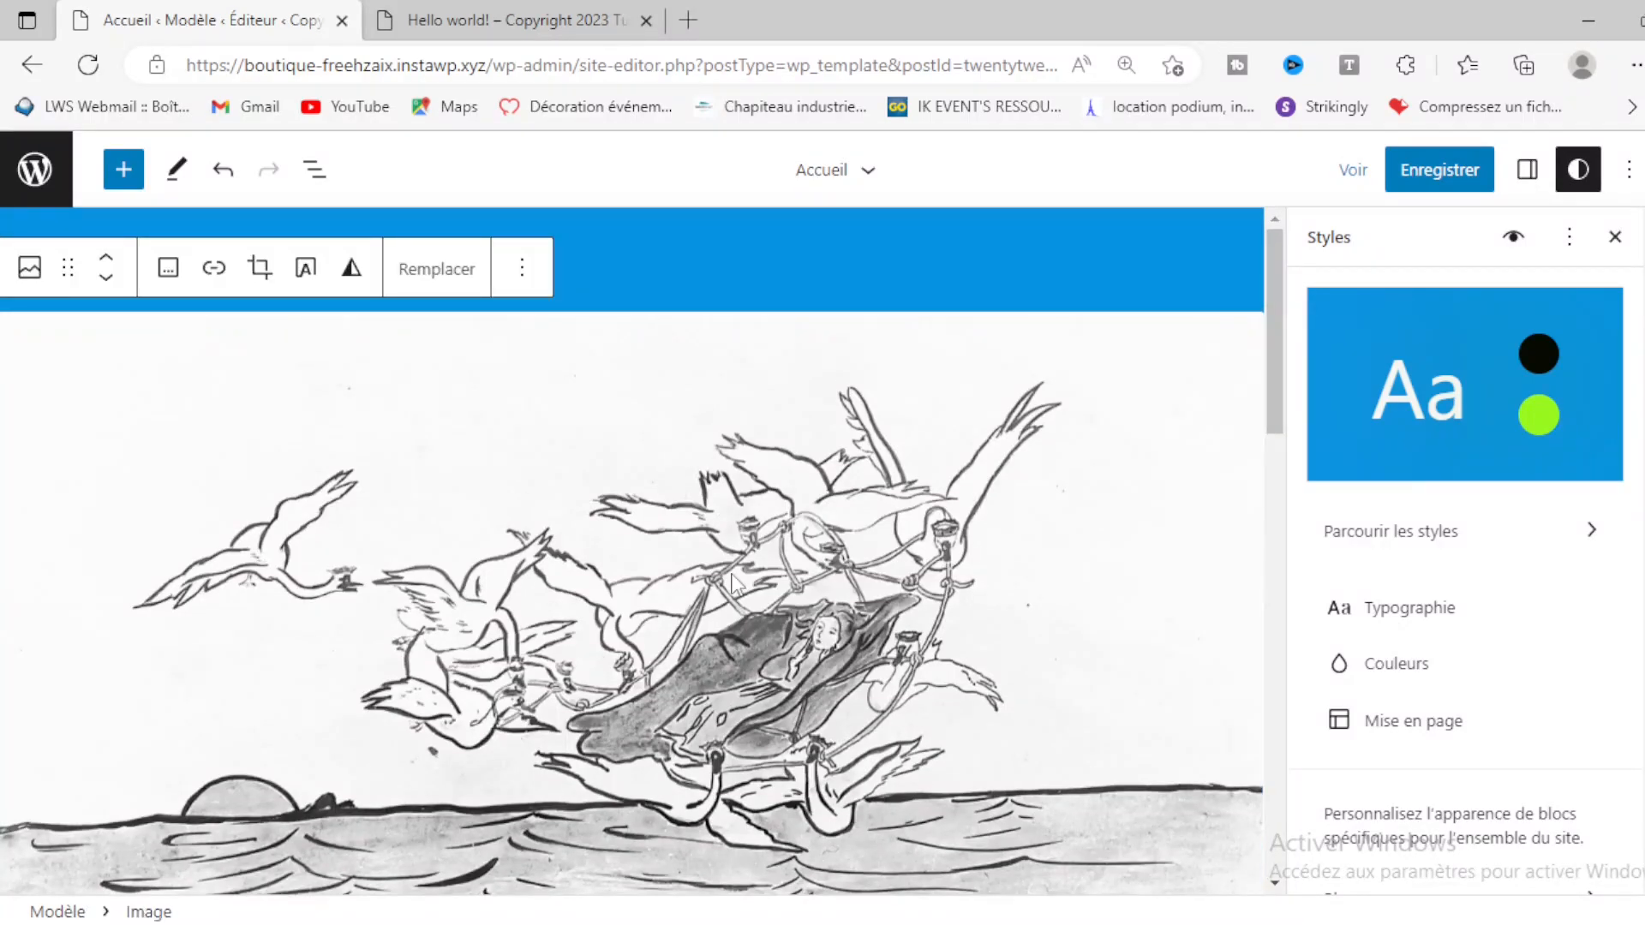
pyautogui.click(442, 276)
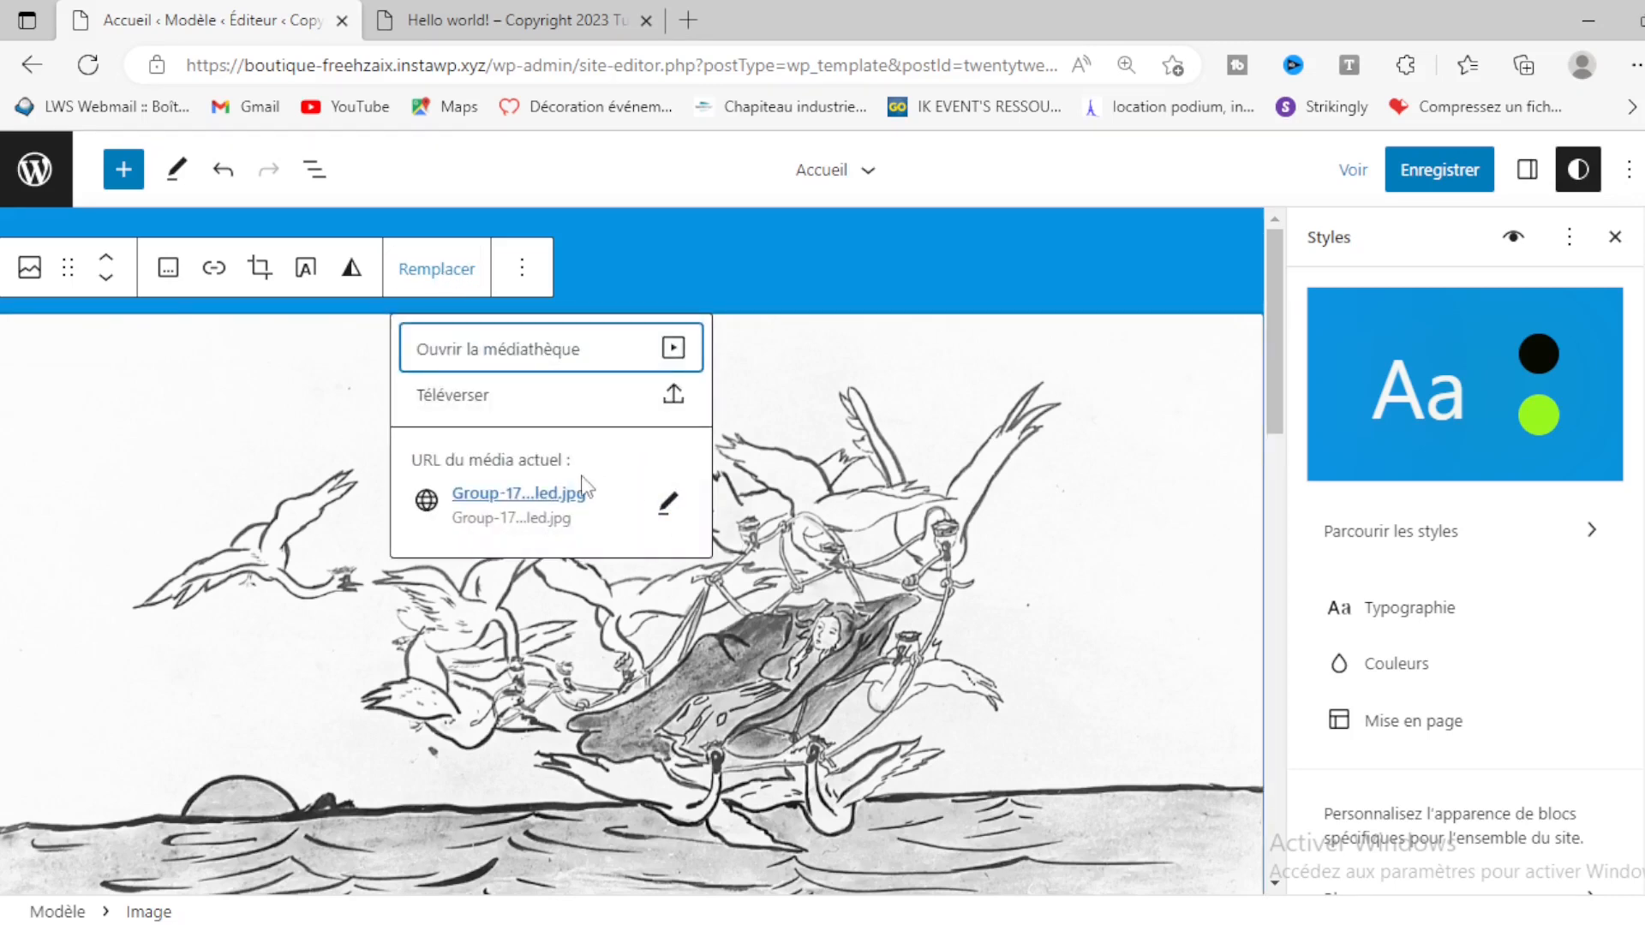
pyautogui.click(480, 396)
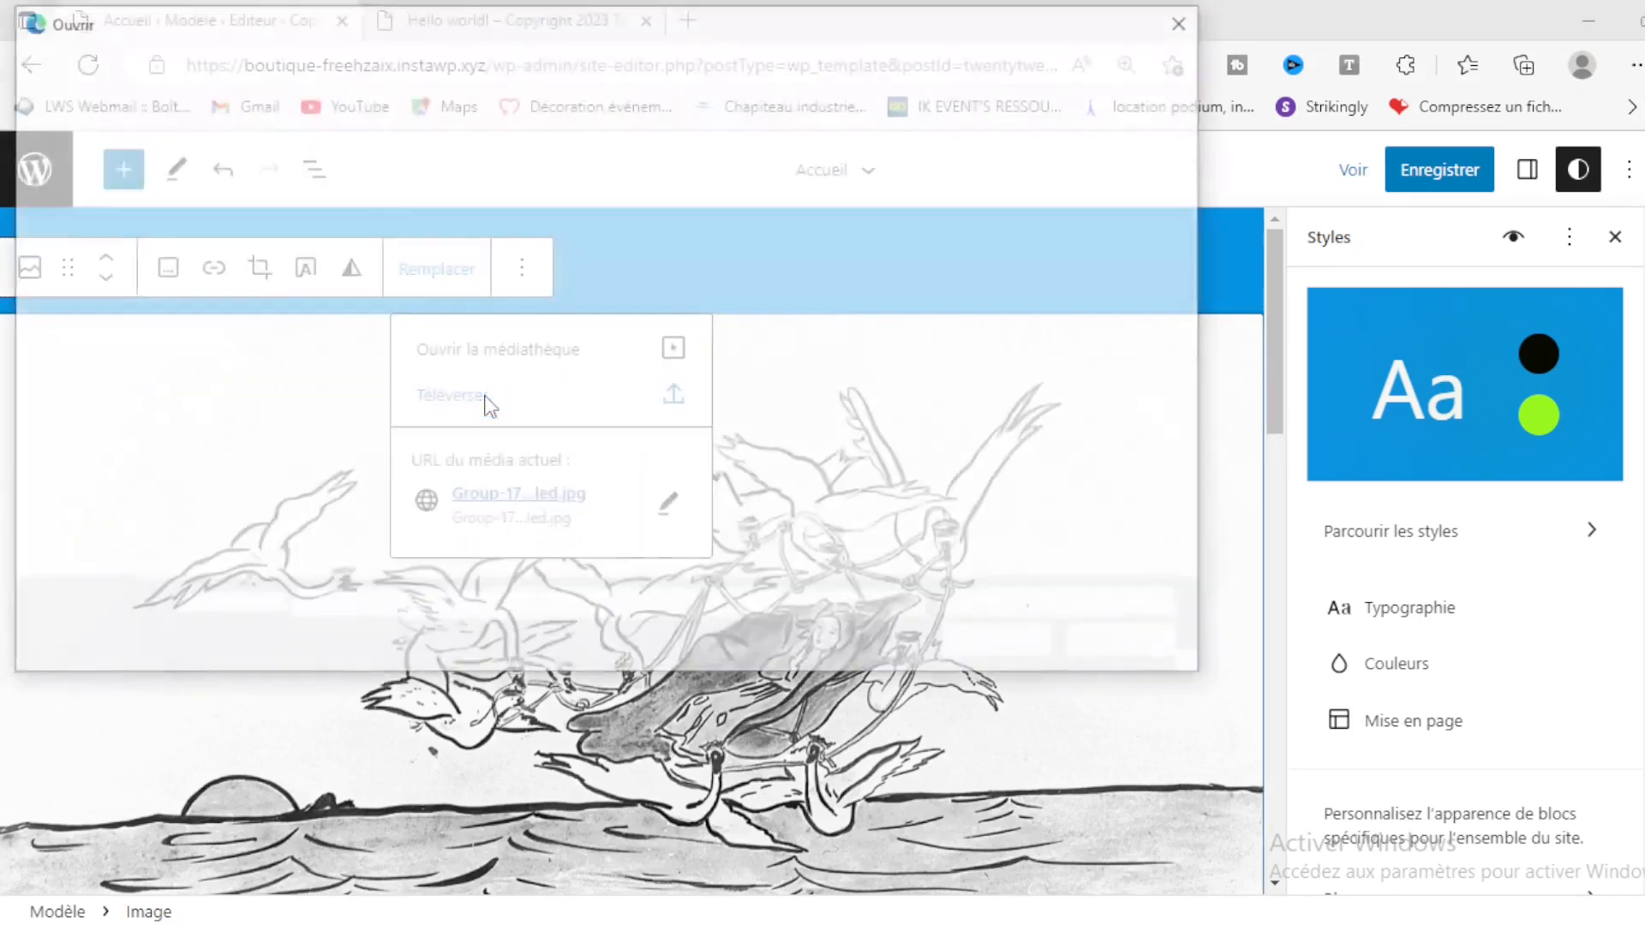
pyautogui.scroll(-2, 543, 403)
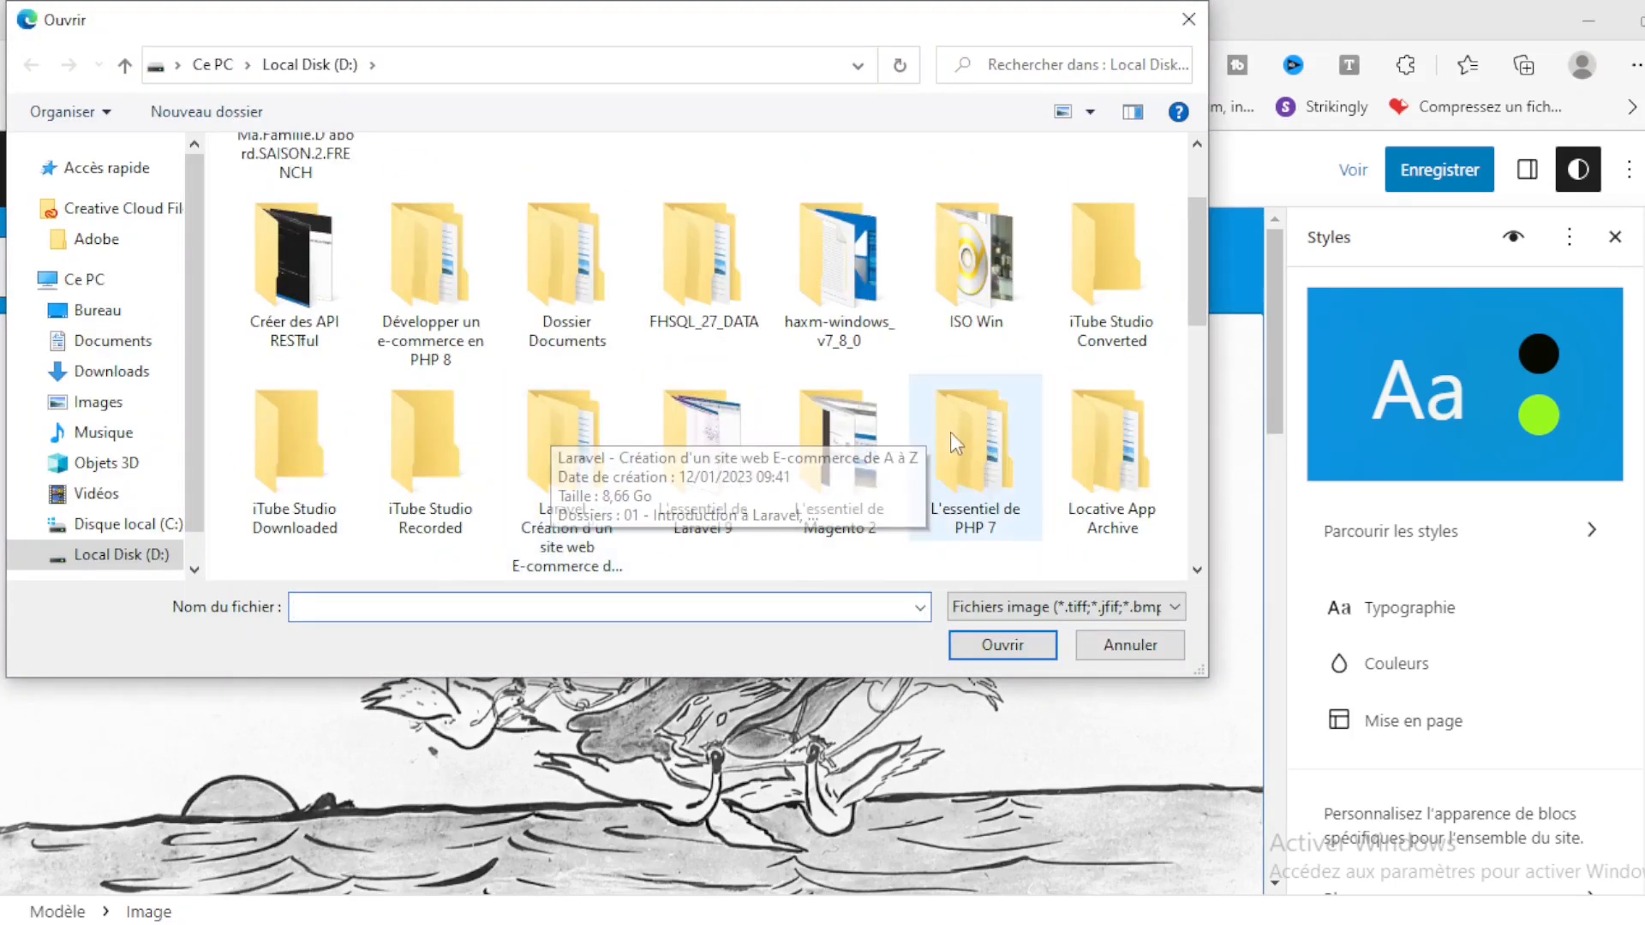
pyautogui.scroll(-5, 778, 428)
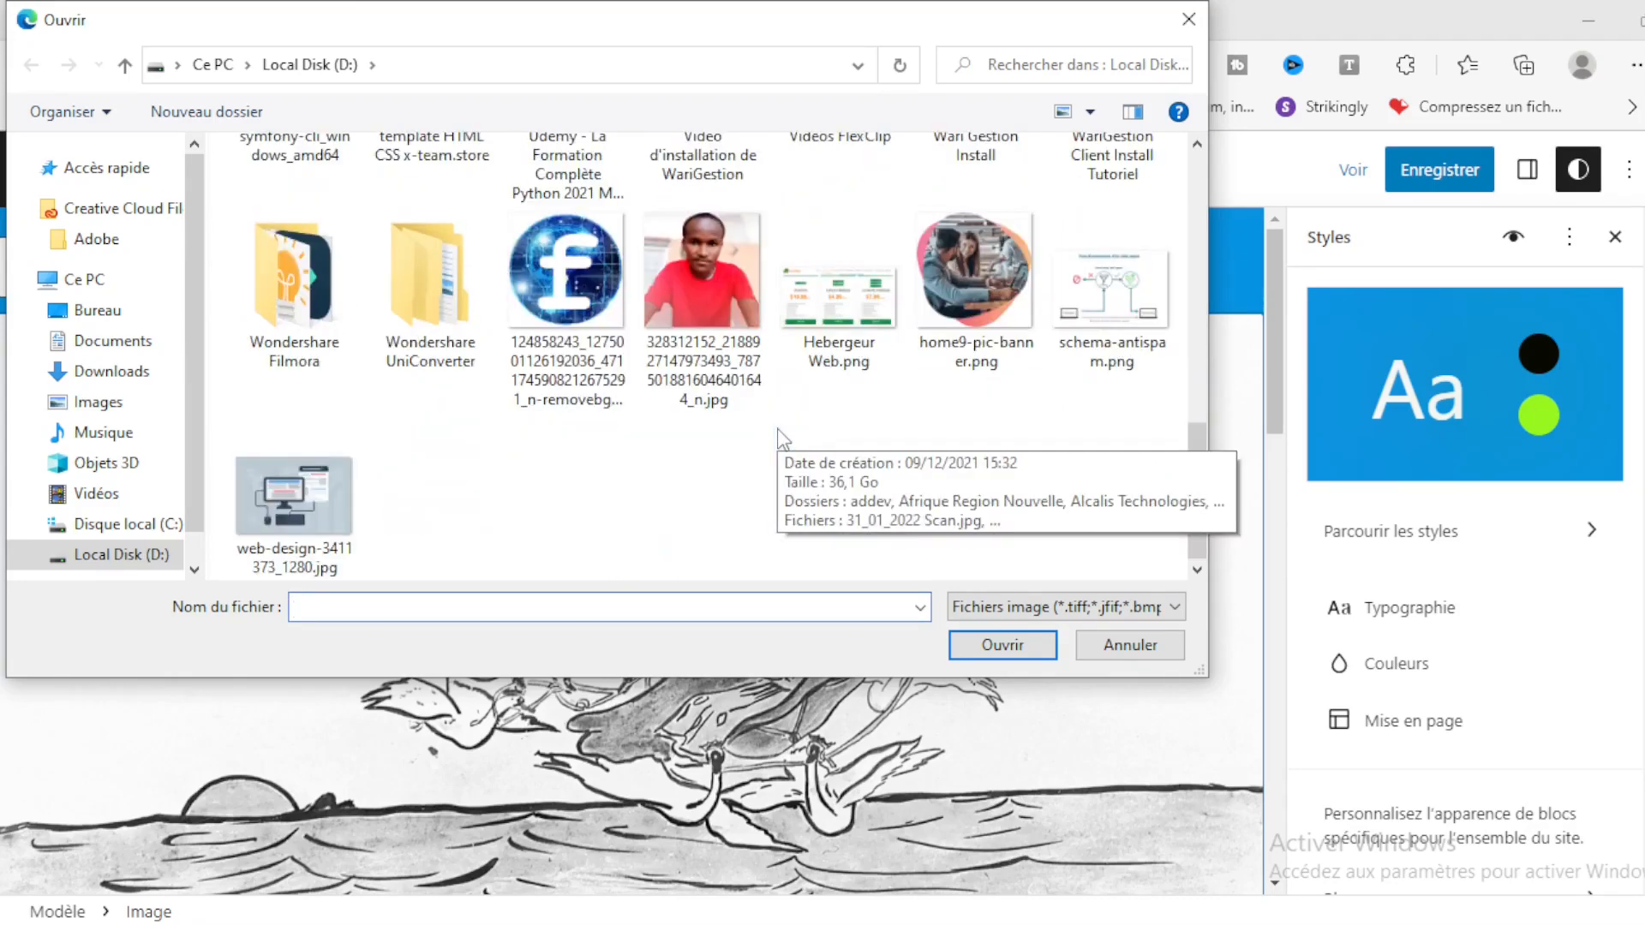
pyautogui.click(287, 497)
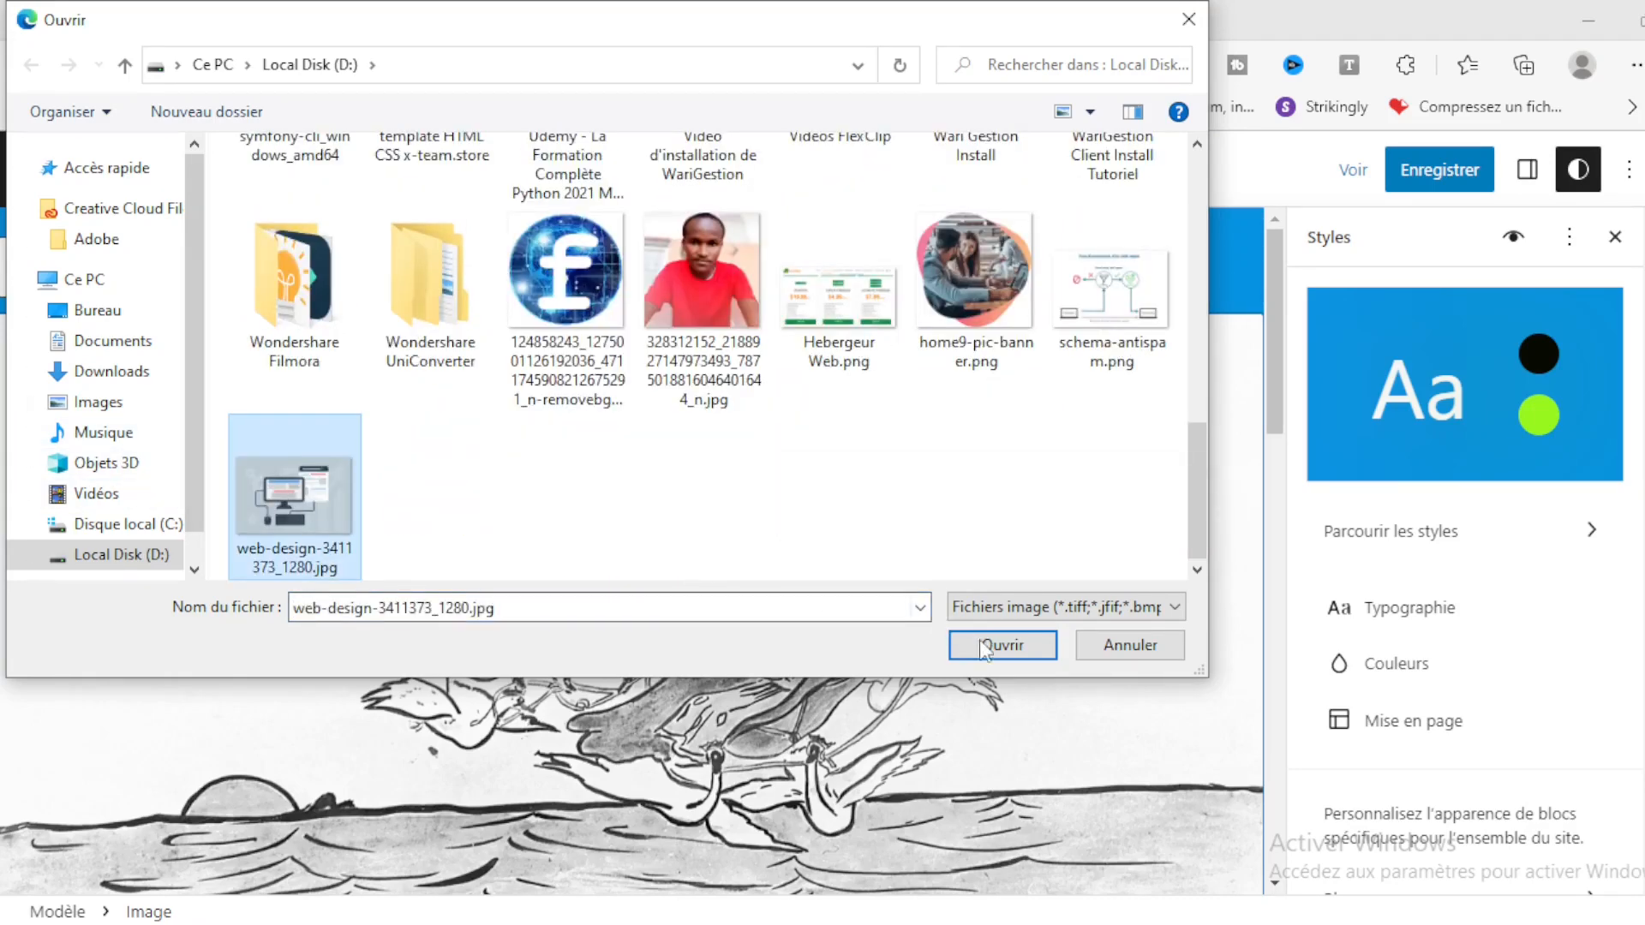
pyautogui.click(985, 647)
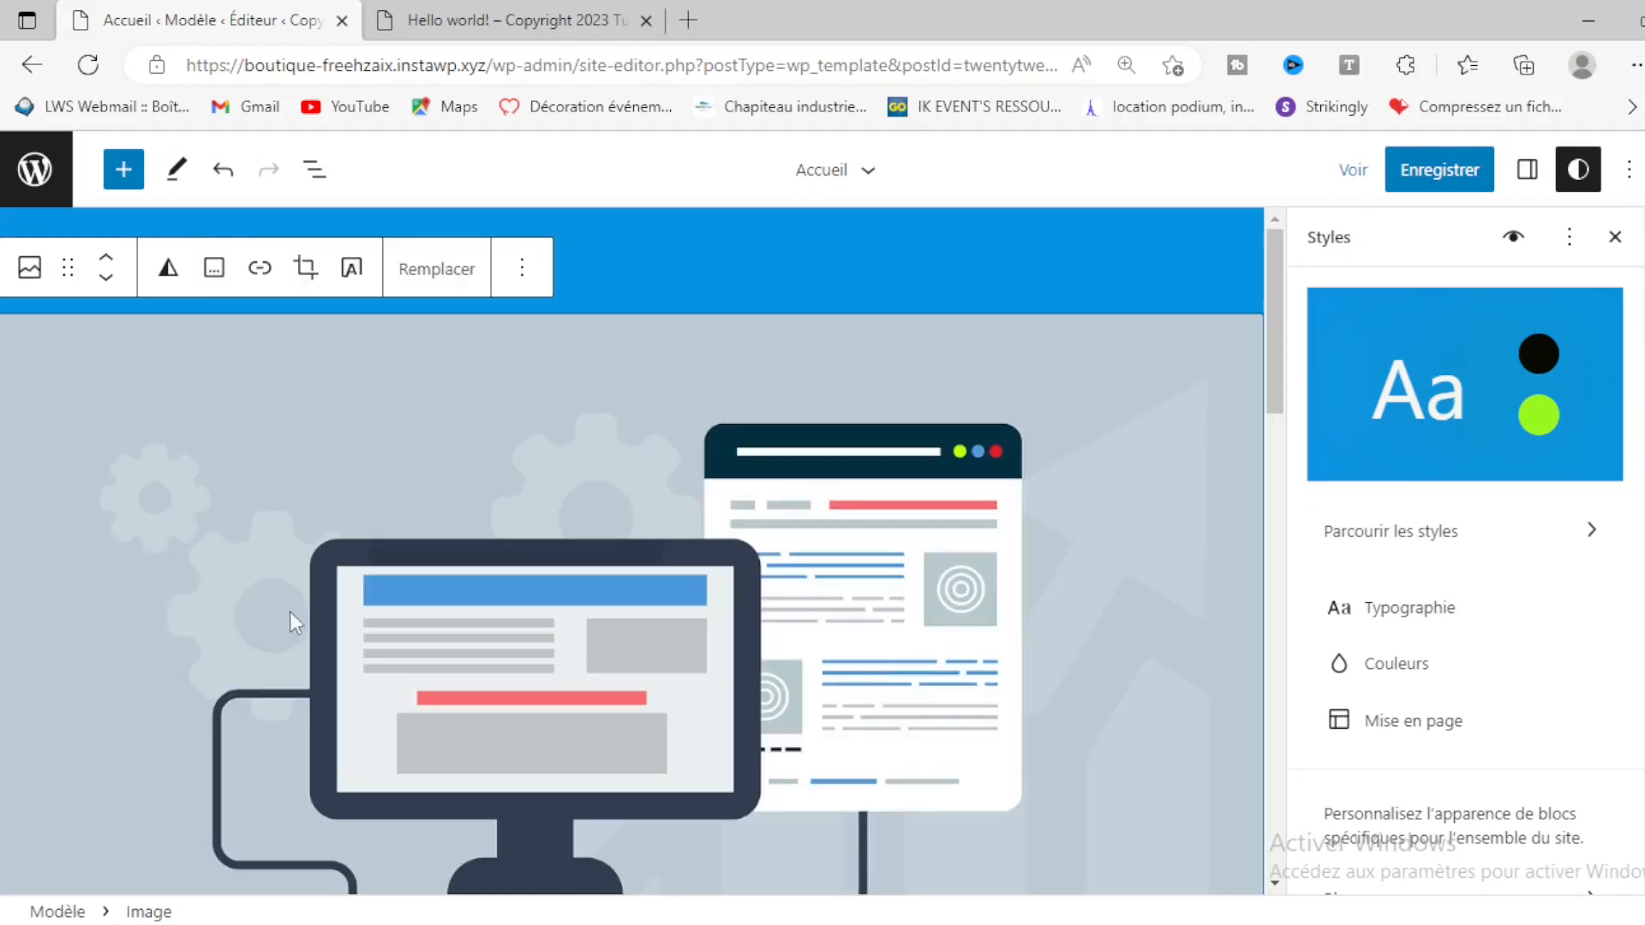
# Step: Review the event section's image, location, date and button, and save the Accueil template
pyautogui.scroll(-5, 846, 737)
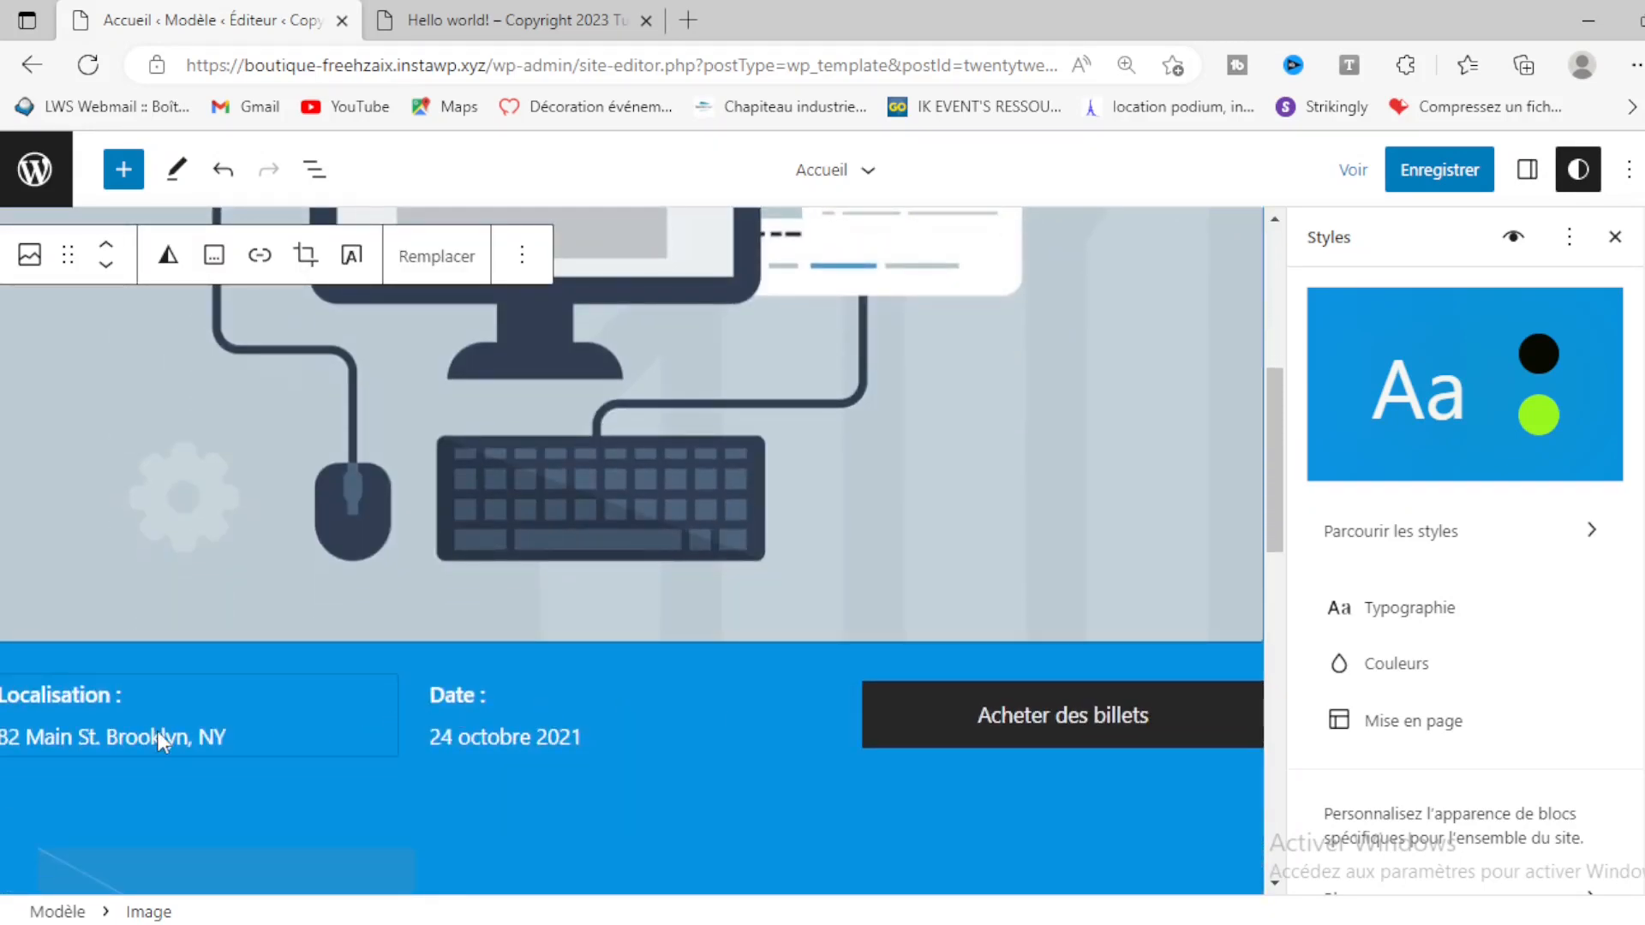
pyautogui.click(323, 725)
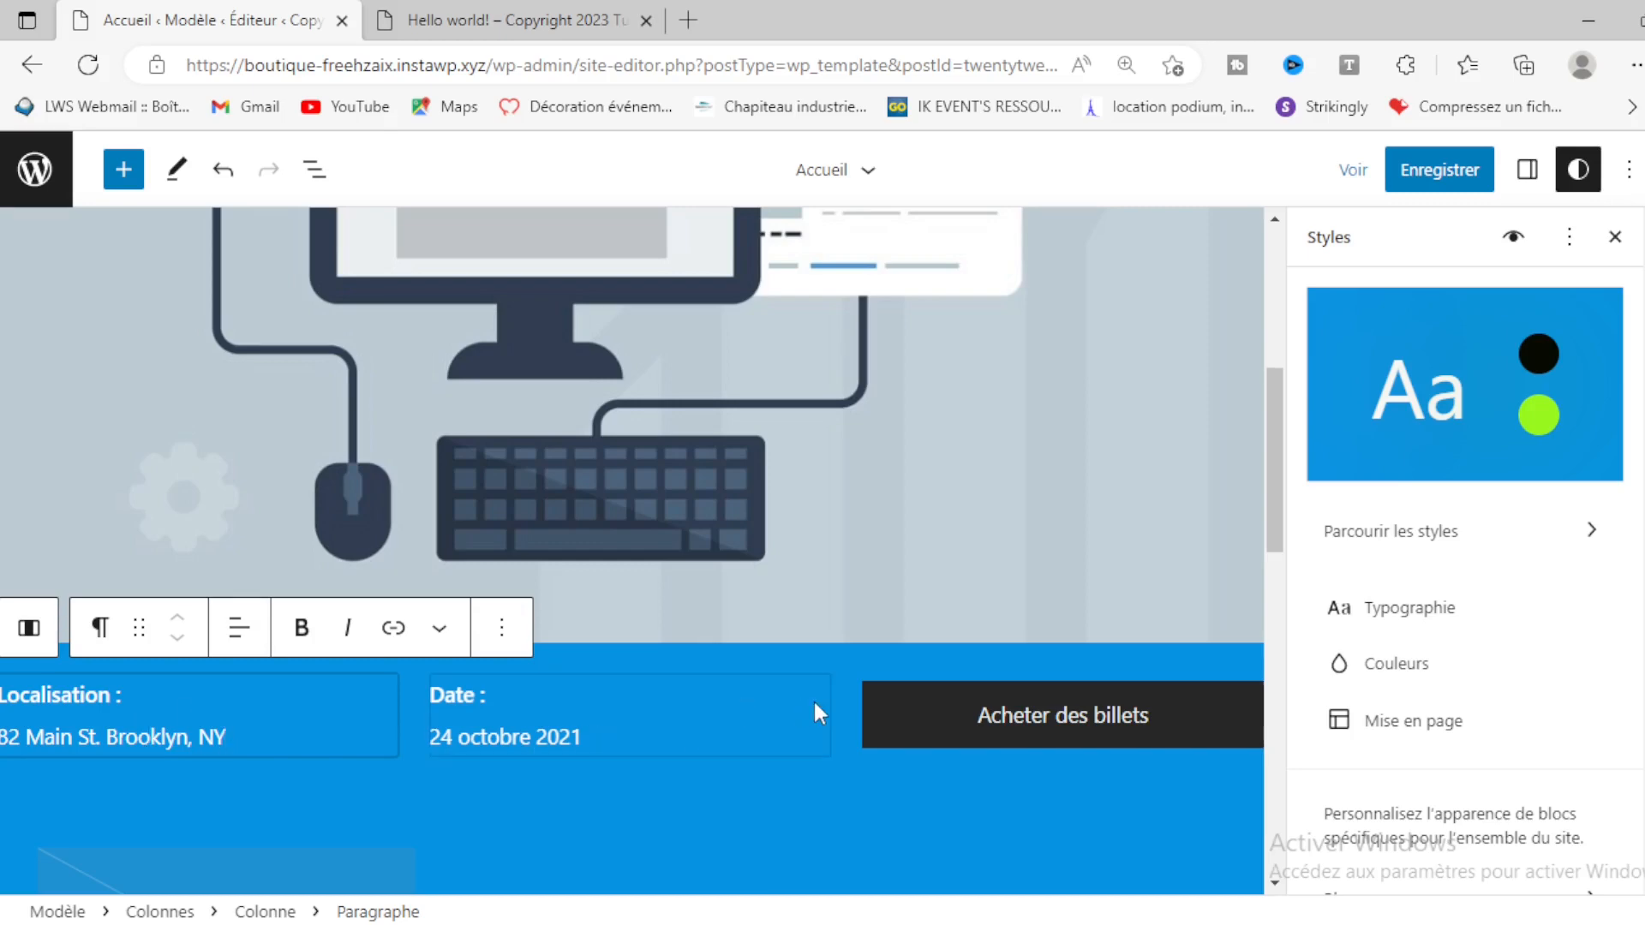
pyautogui.scroll(-5, 814, 697)
pyautogui.scroll(10, 820, 706)
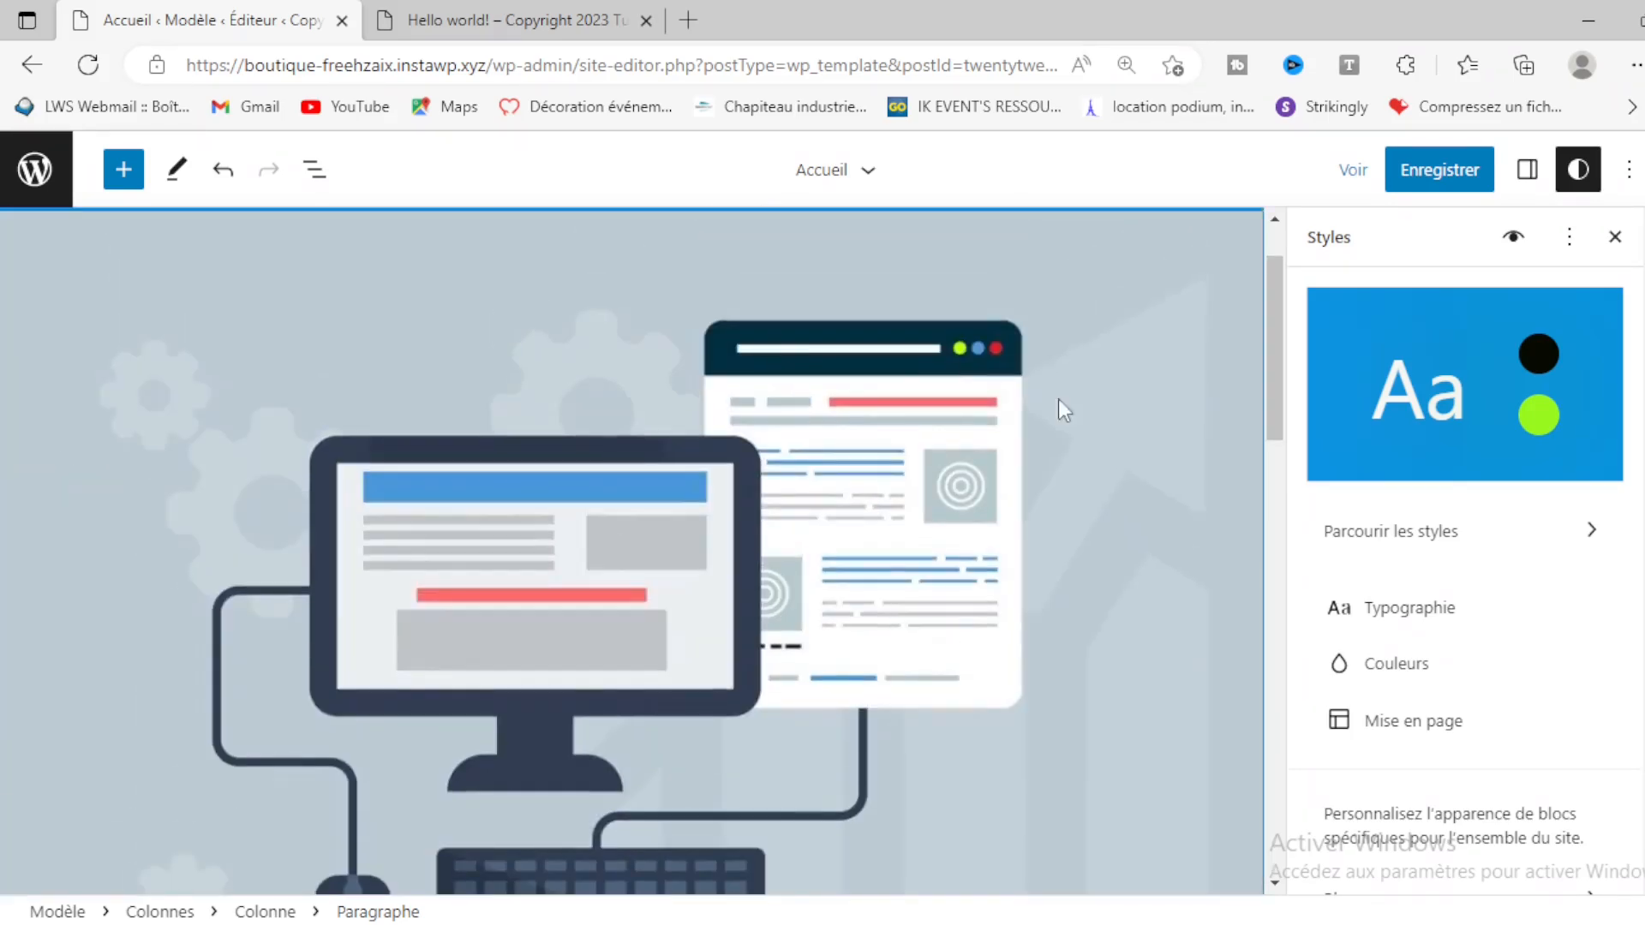
pyautogui.scroll(-5, 1057, 398)
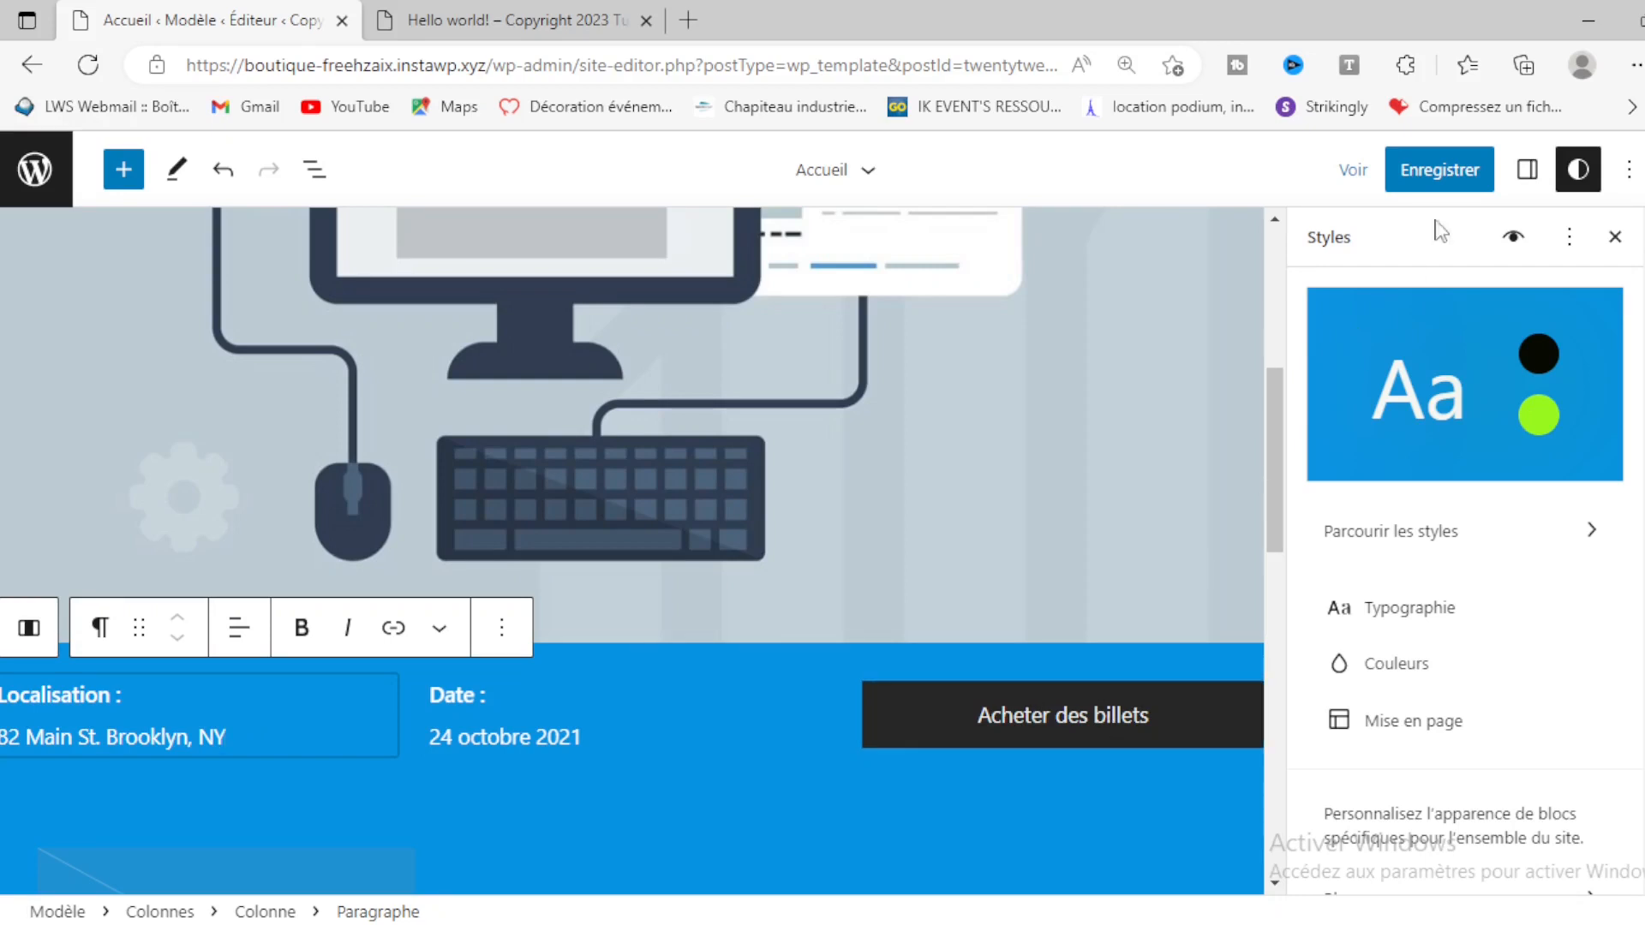
pyautogui.click(1439, 175)
pyautogui.click(1444, 182)
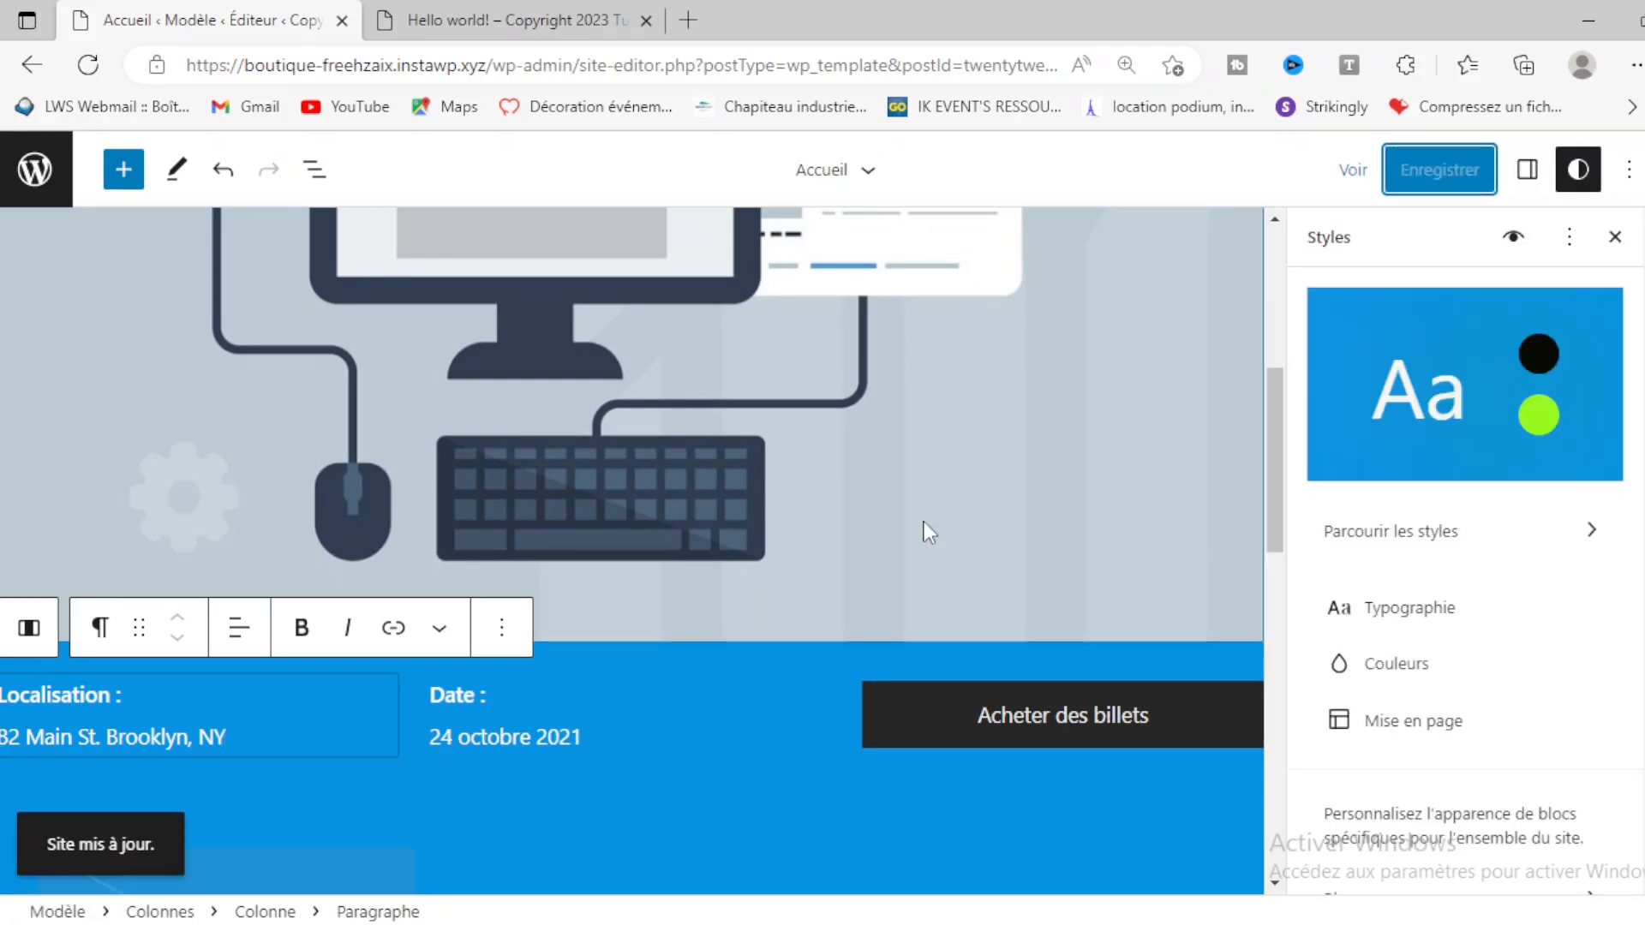
pyautogui.scroll(-5, 735, 712)
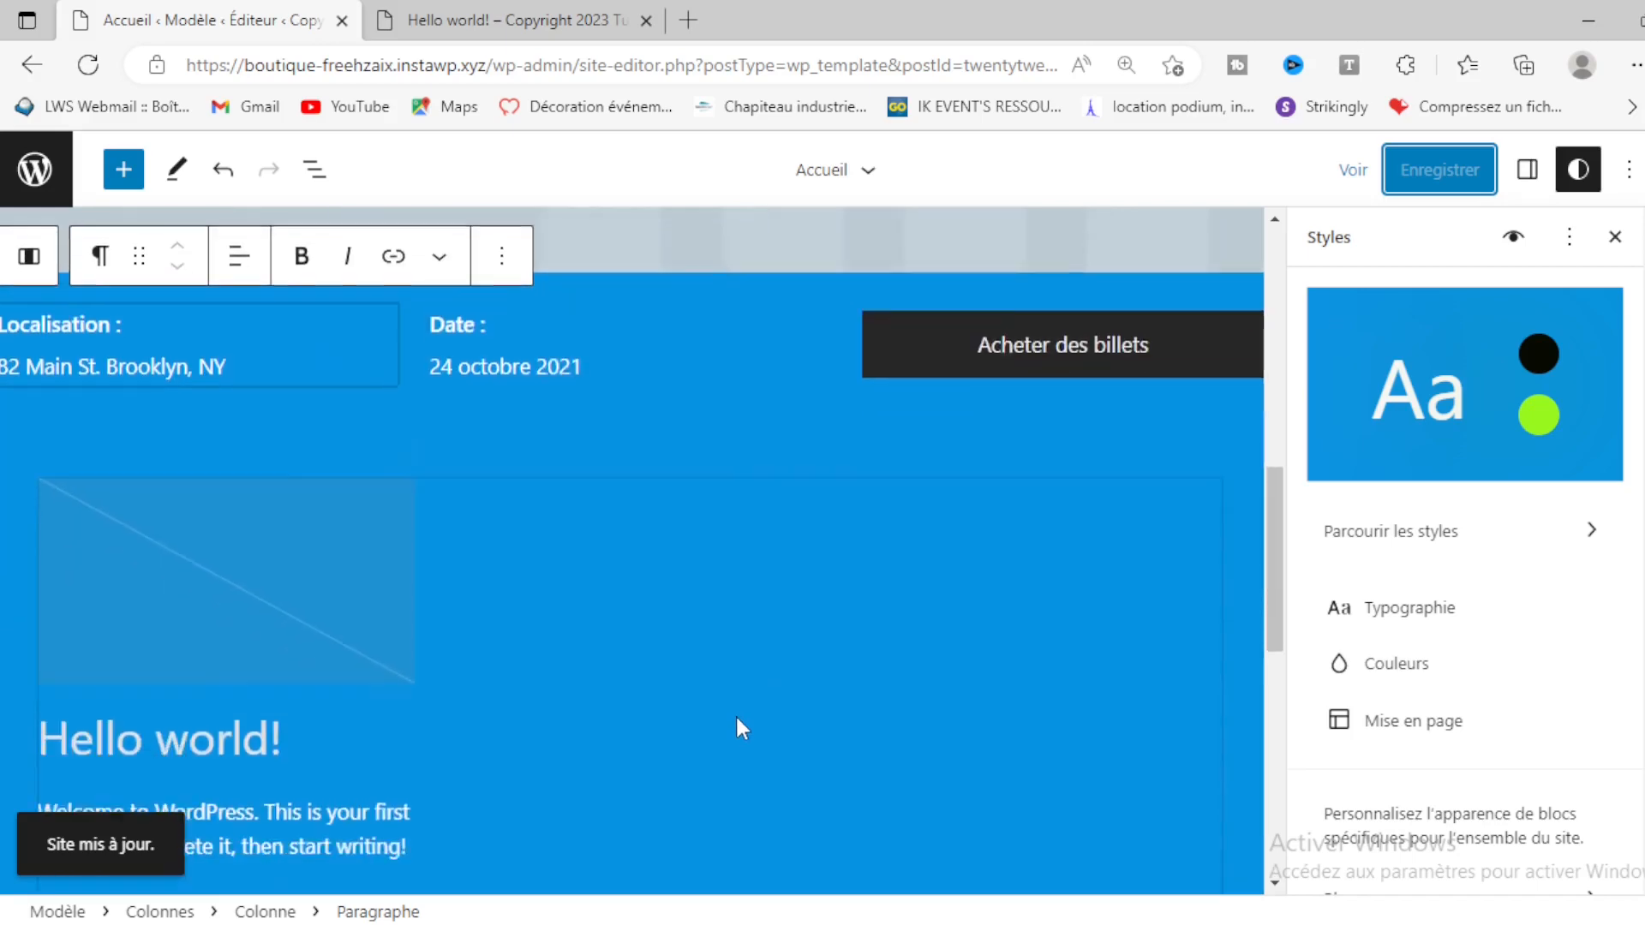
pyautogui.scroll(4, 754, 703)
# Step: On the live site, open the Accueil page and examine the new banner image and event details
pyautogui.click(531, 15)
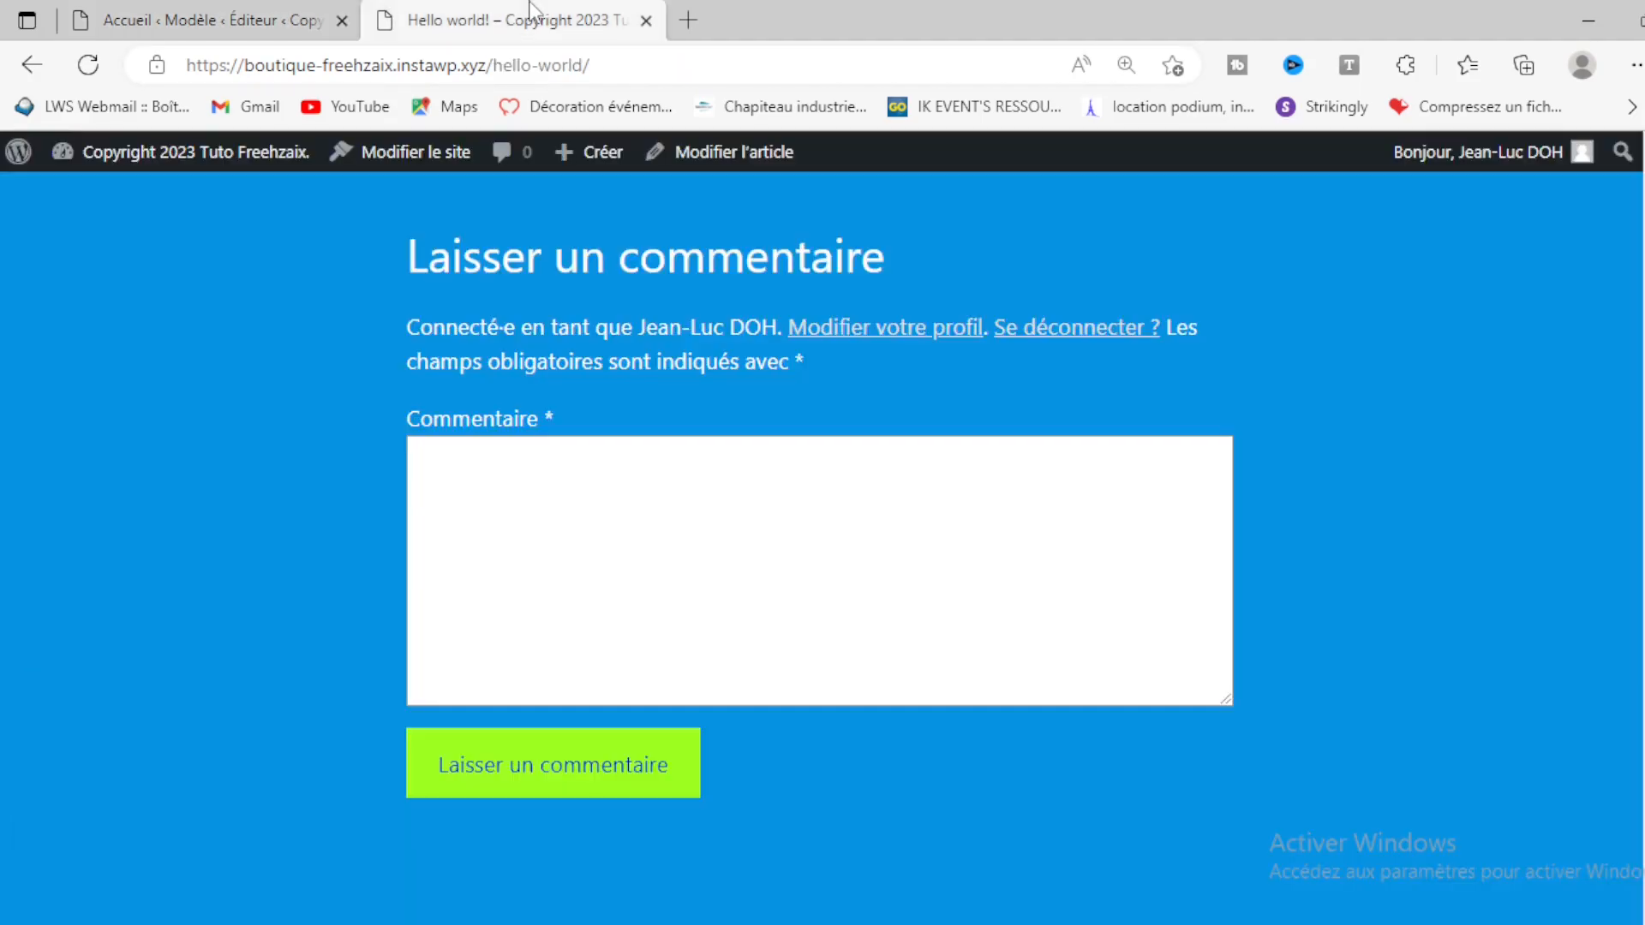
pyautogui.scroll(15, 460, 452)
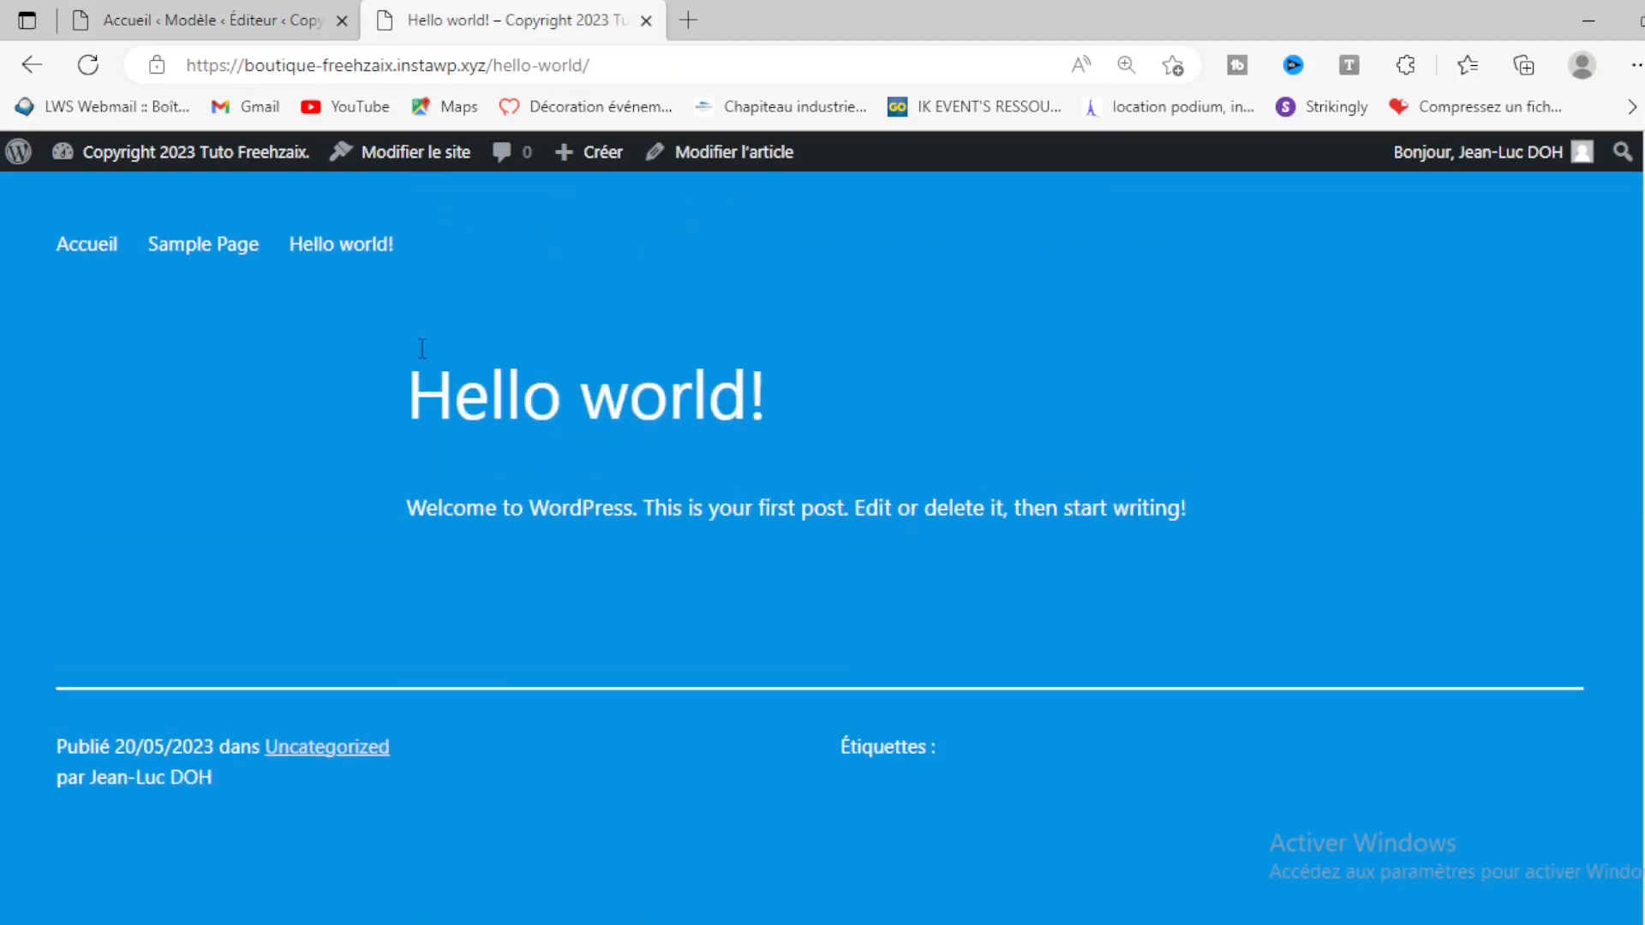
pyautogui.click(89, 253)
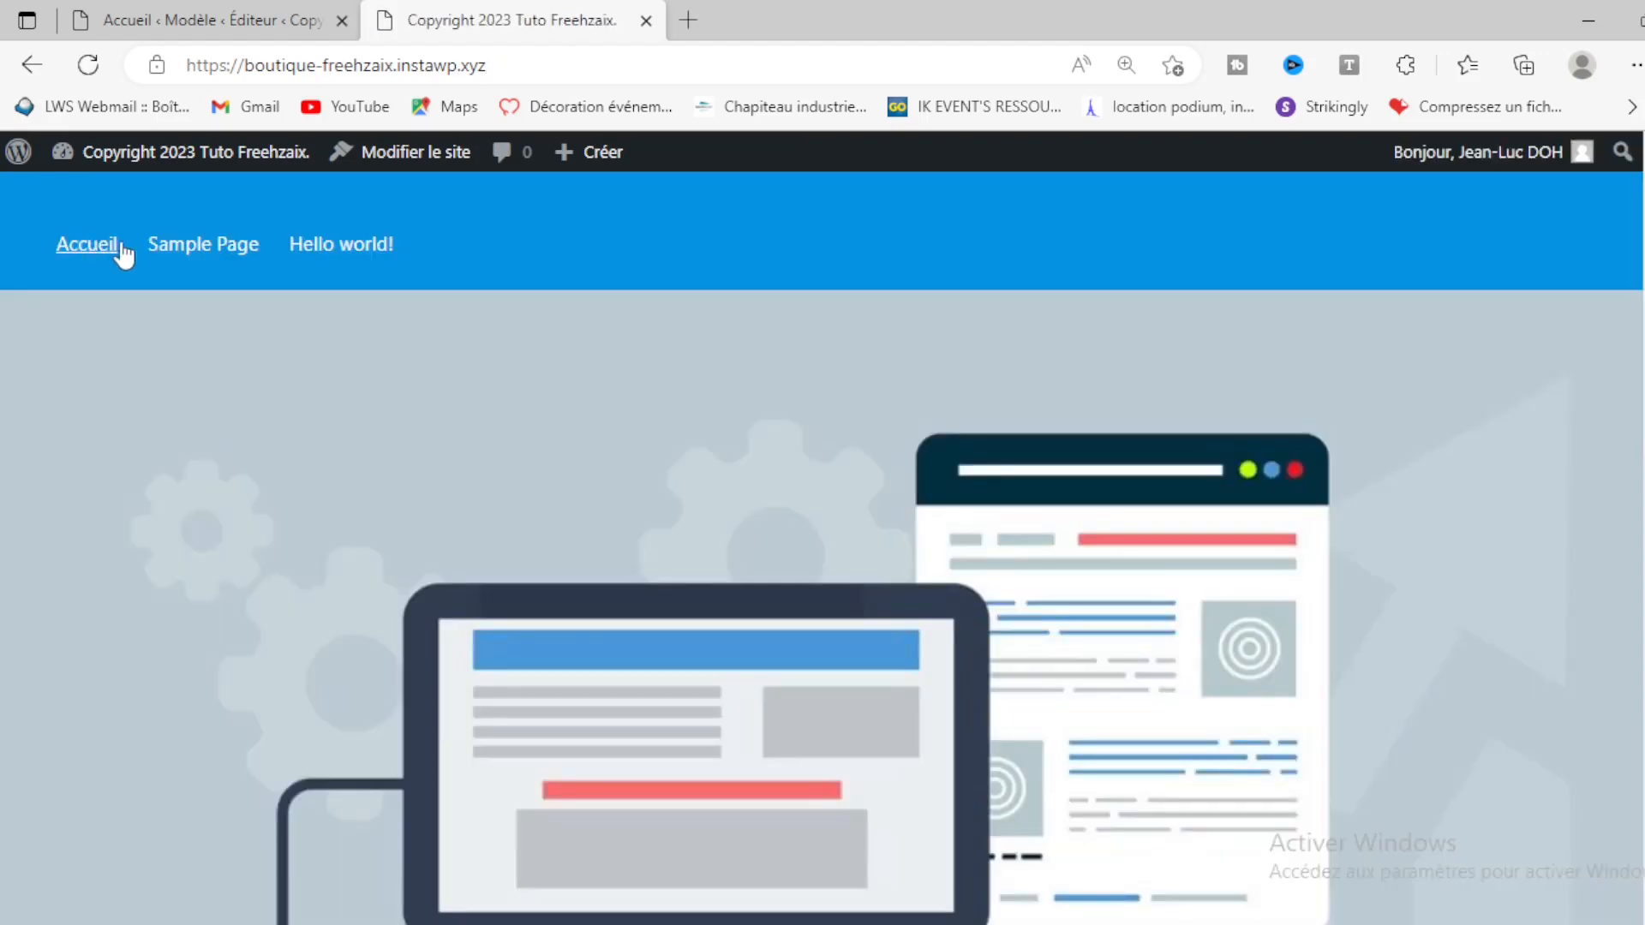
pyautogui.scroll(-2, 1245, 387)
pyautogui.scroll(-8, 1246, 388)
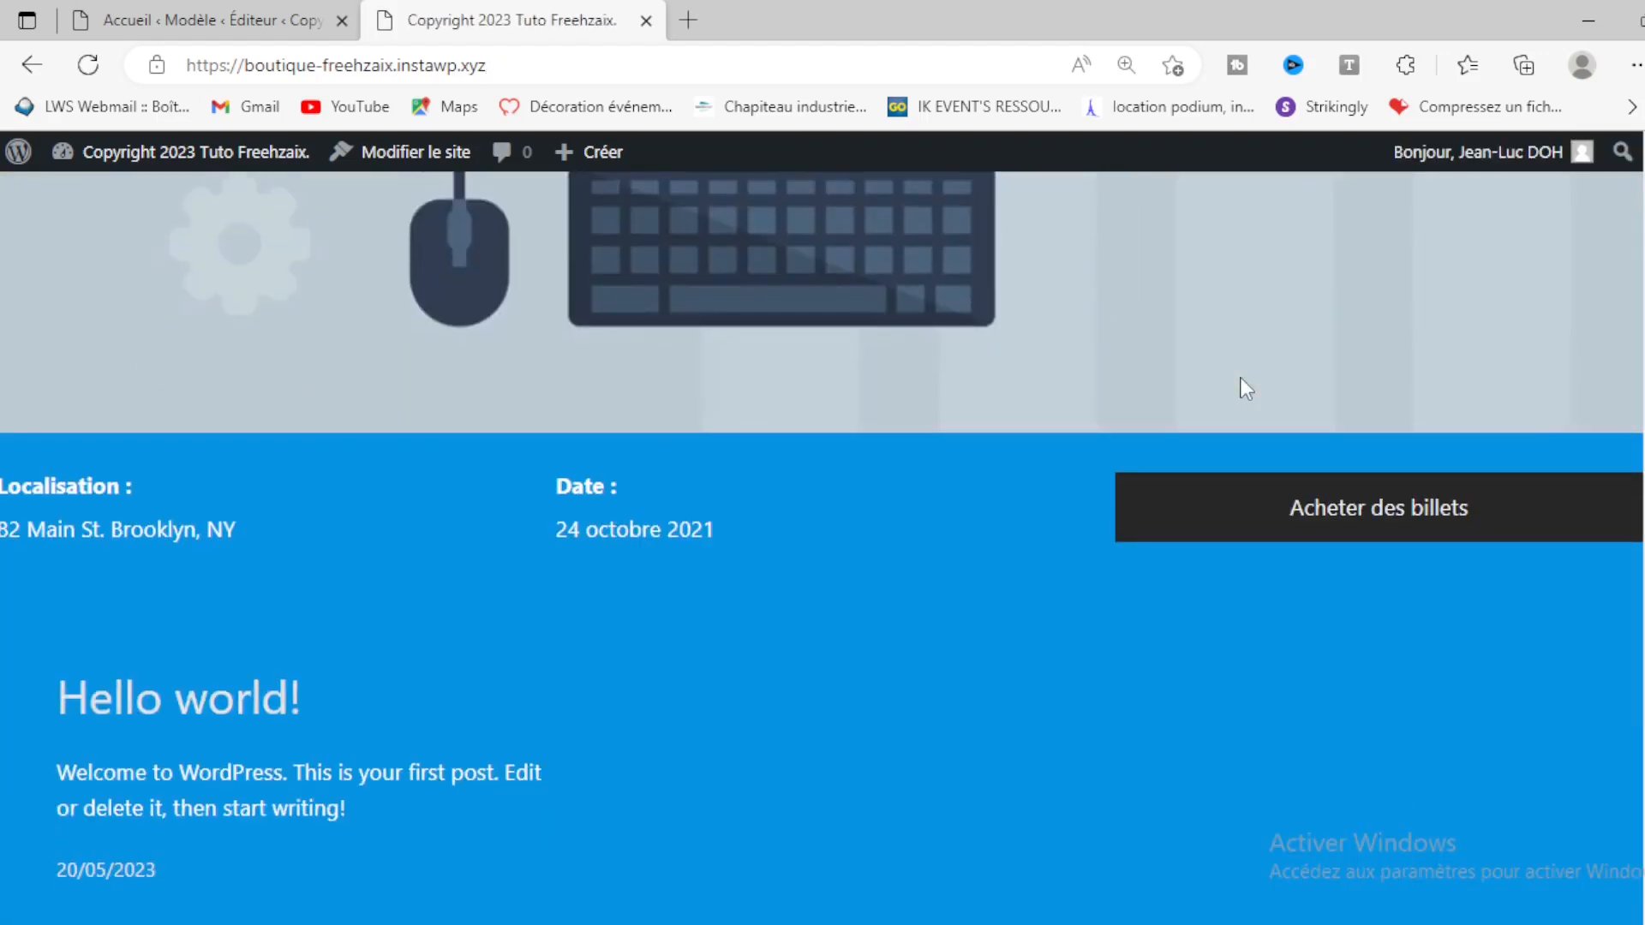
# Step: Examine the live home page from the header menu down to the event location, date and ticket button
pyautogui.scroll(10, 279, 569)
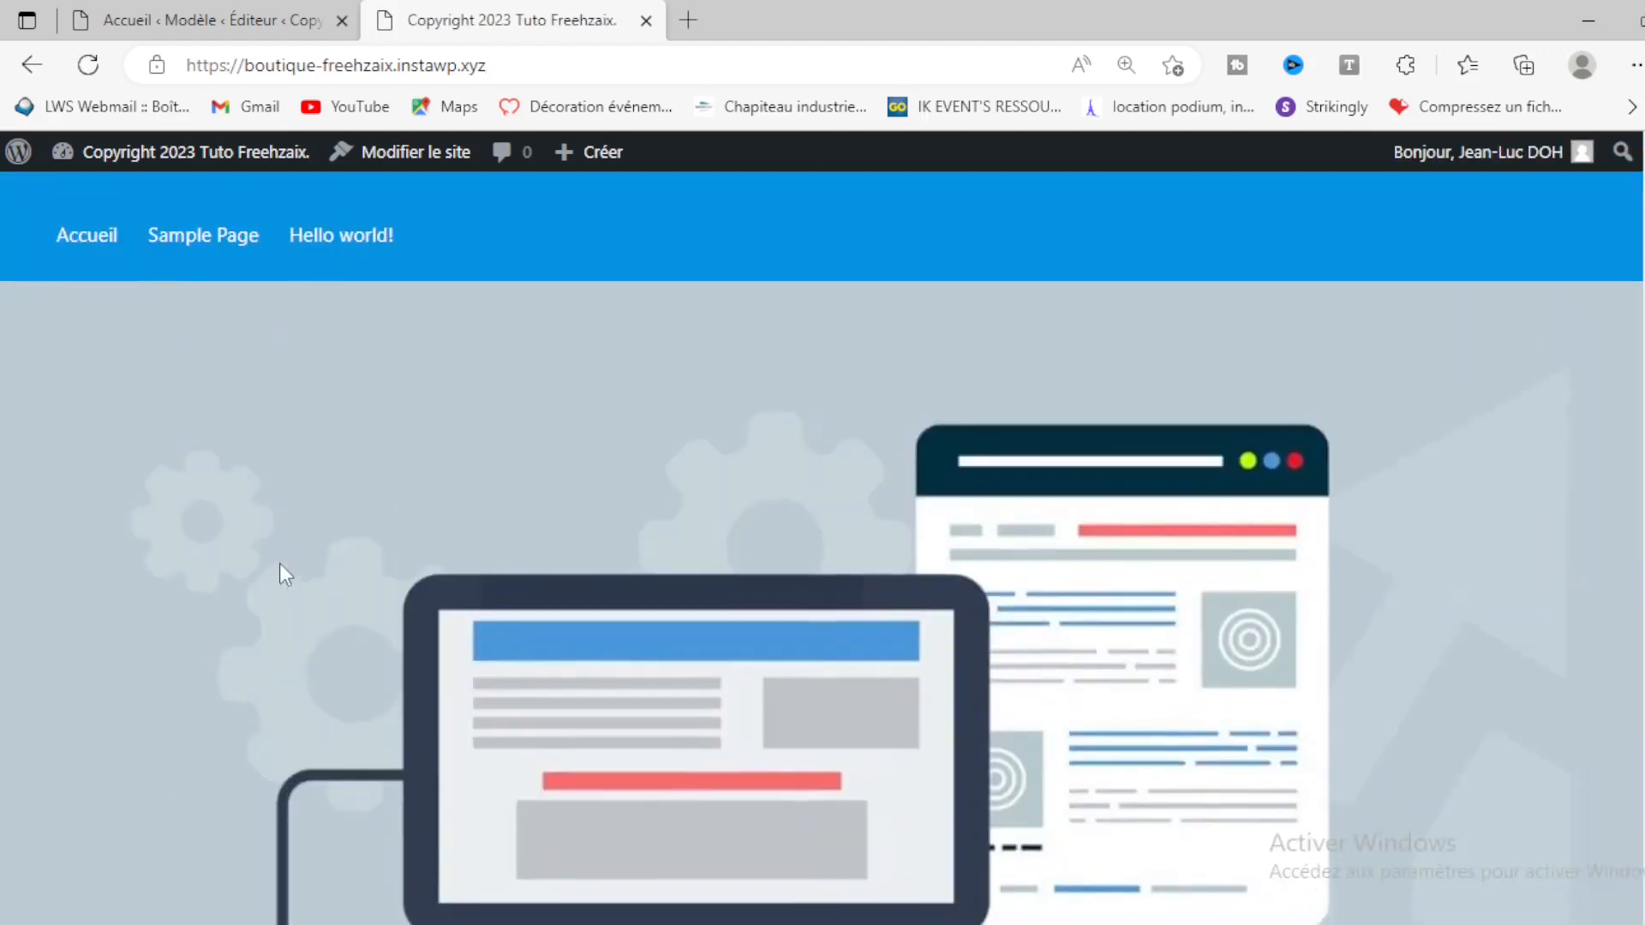
pyautogui.scroll(-3, 279, 574)
pyautogui.scroll(-12, 1061, 495)
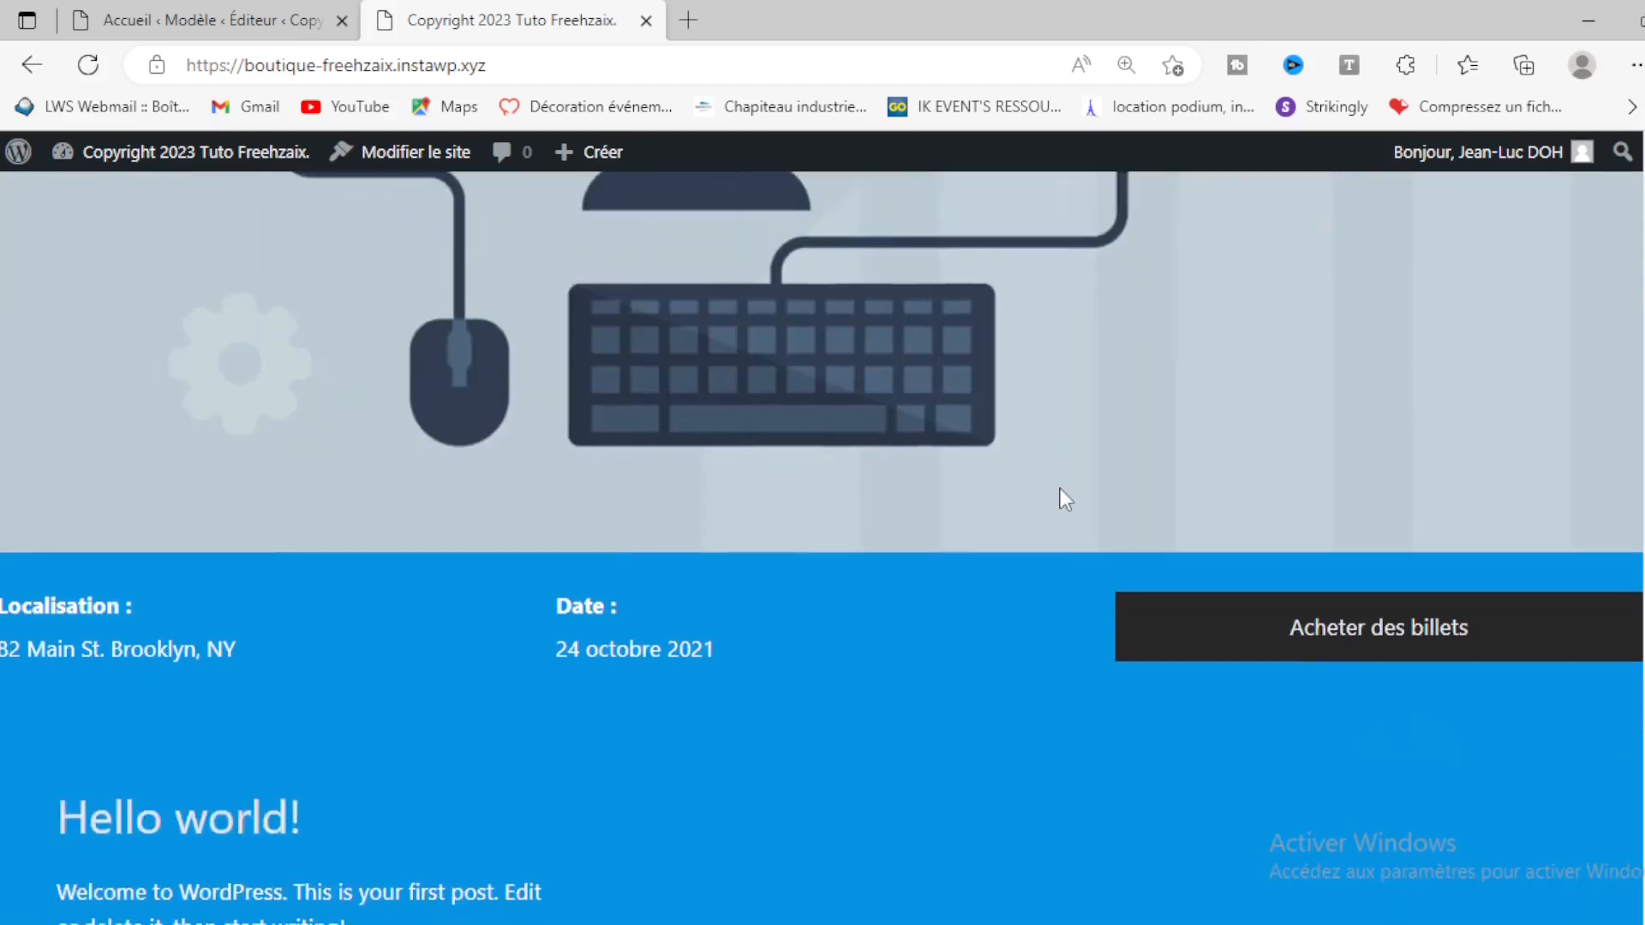
pyautogui.scroll(10, 1057, 485)
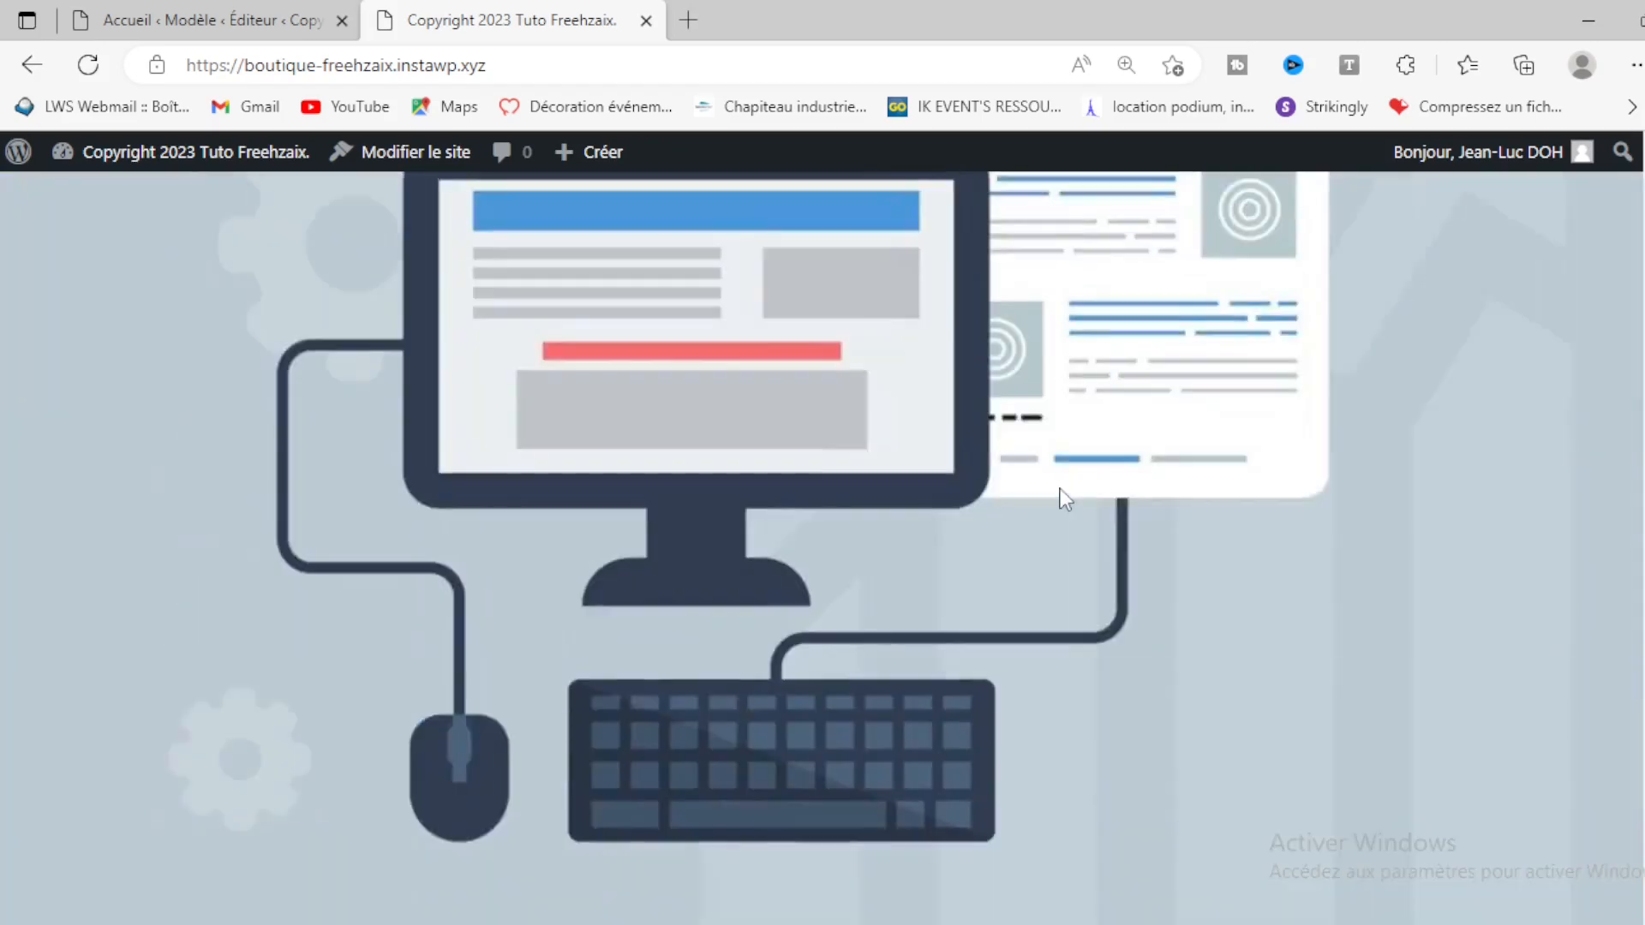
pyautogui.scroll(-4, 1060, 488)
pyautogui.moveTo(4, 272); pyautogui.dragTo(505, 299)
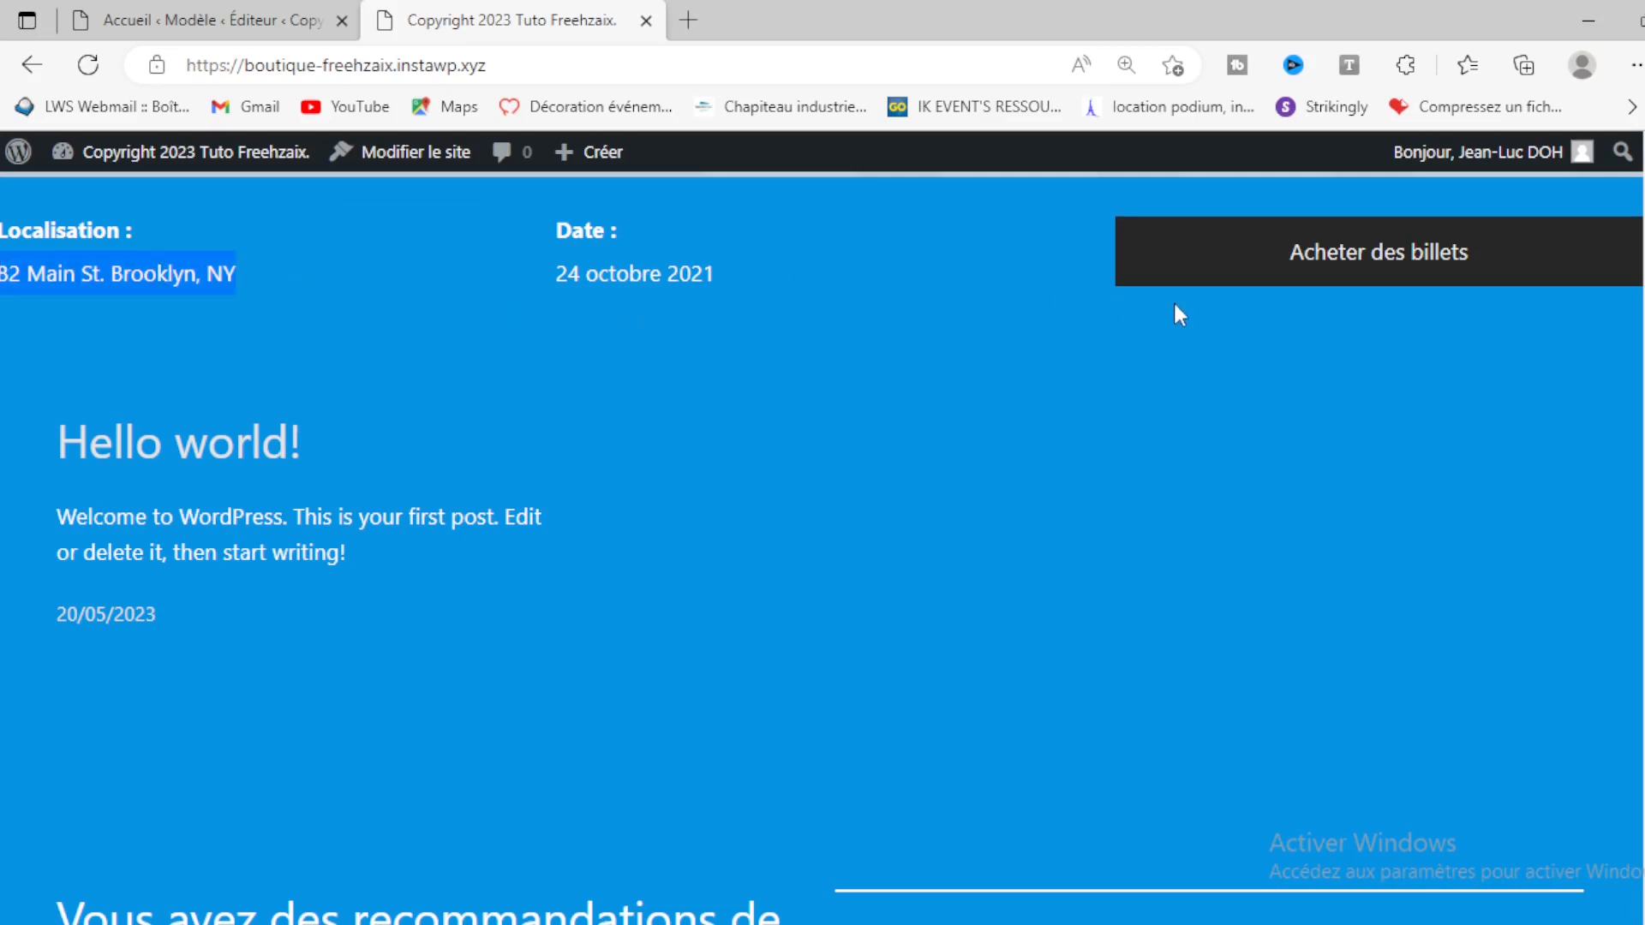
pyautogui.scroll(6, 1241, 185)
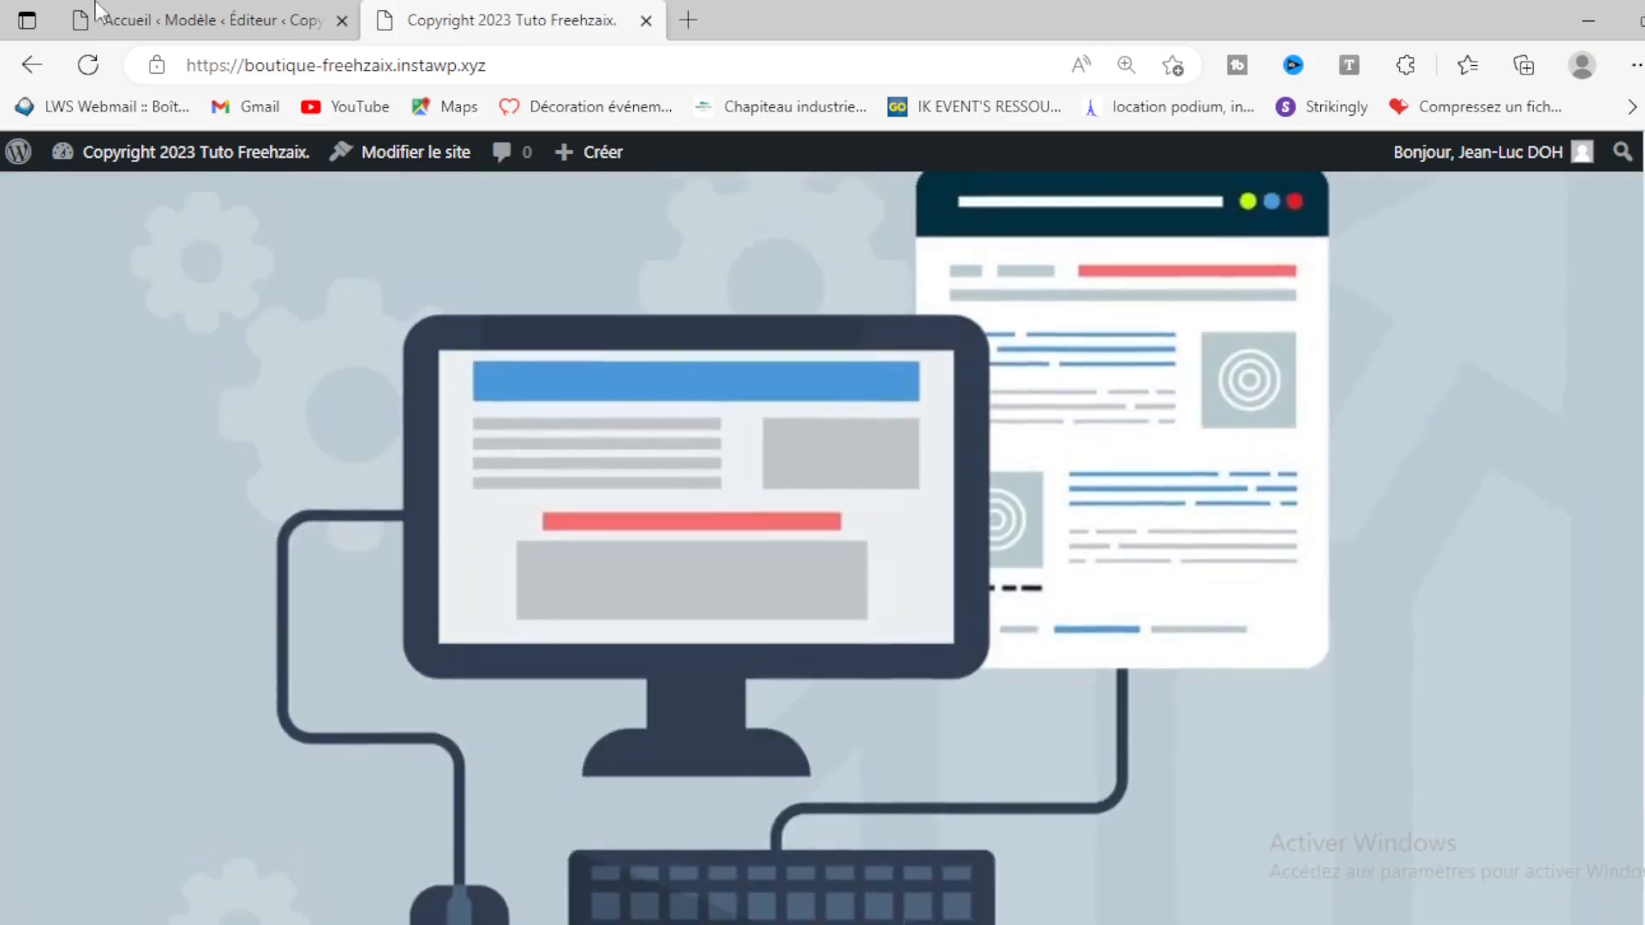
# Step: Back in the site editor, set the right inner margin (Droite) in the global layout styles to 50 px
pyautogui.click(196, 12)
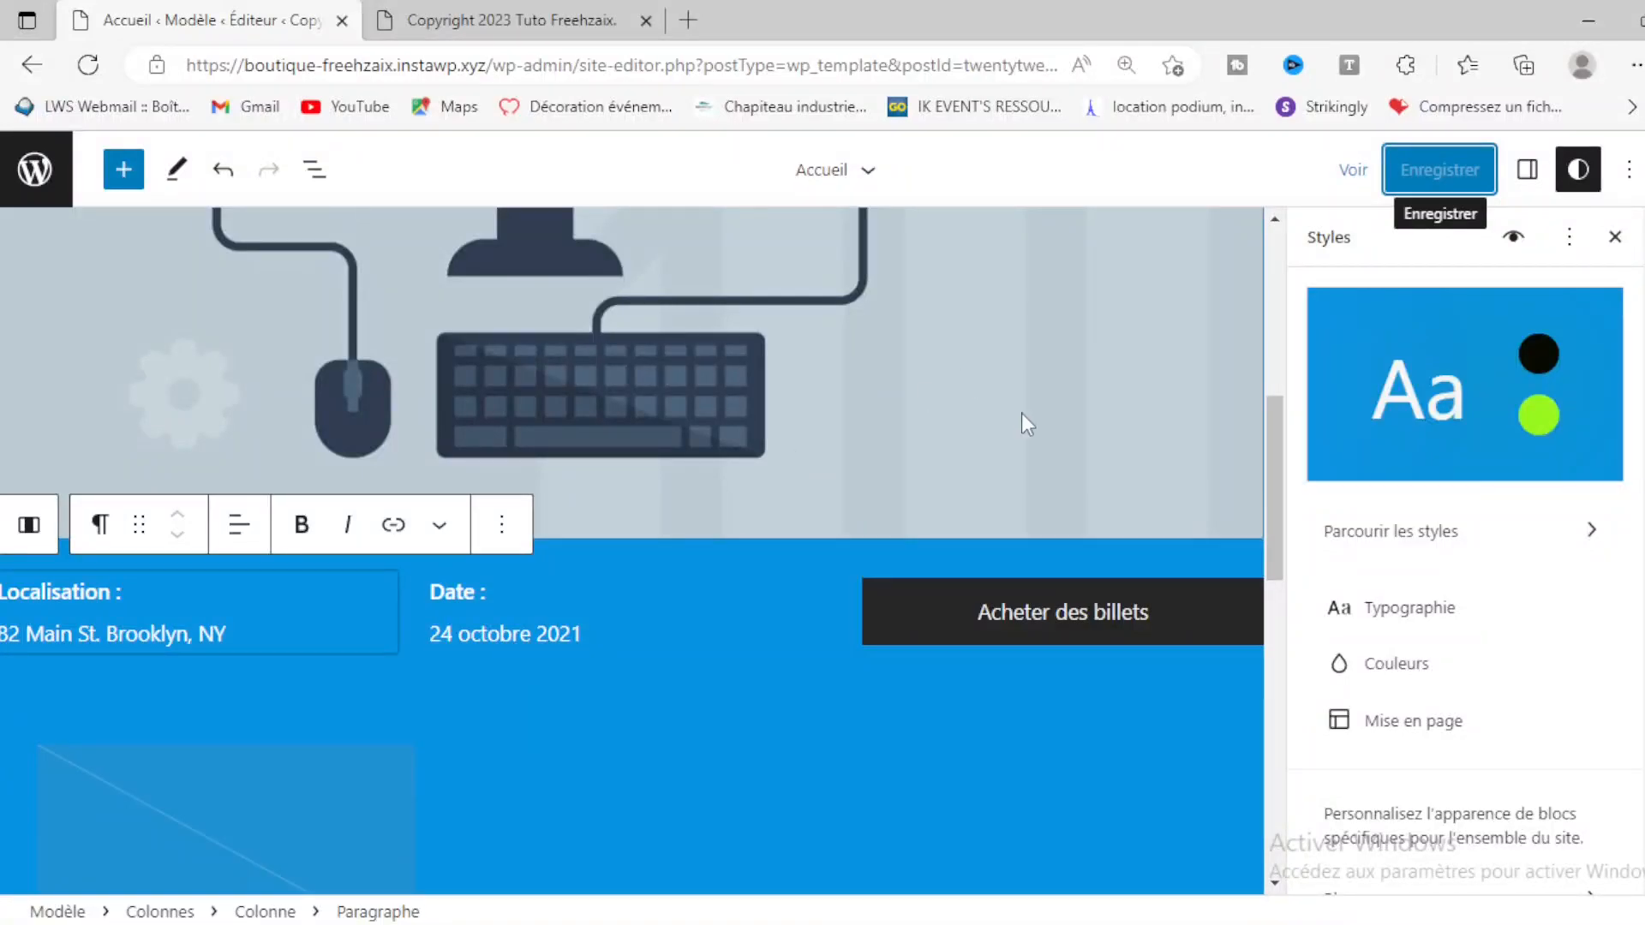
pyautogui.click(1415, 721)
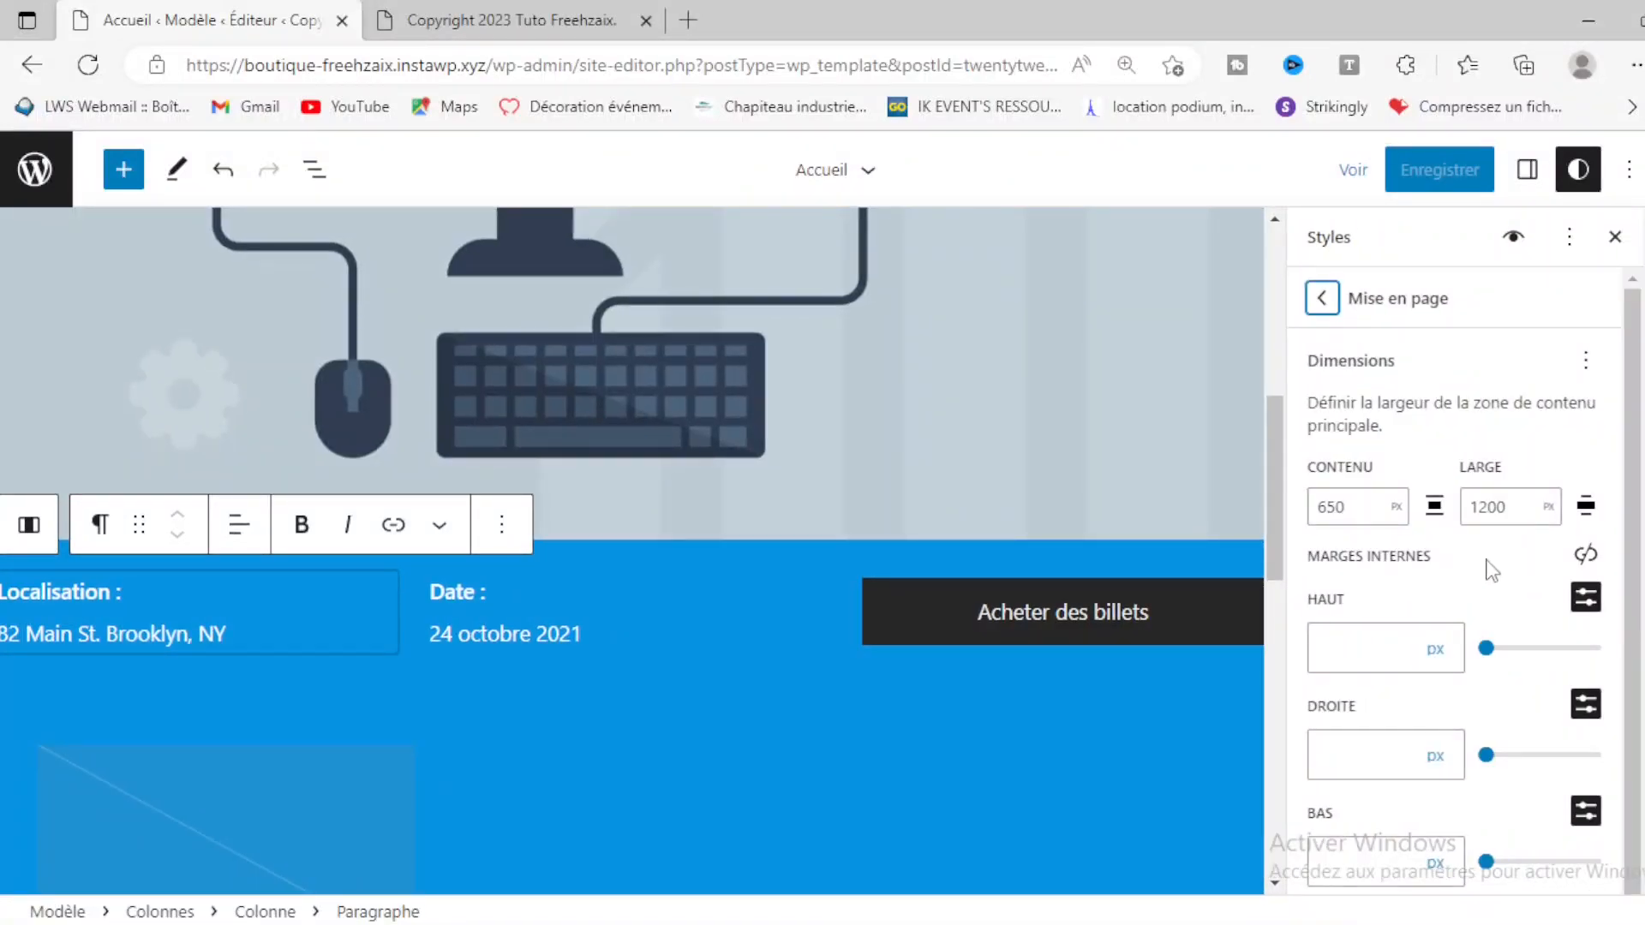
pyautogui.scroll(-1, 1395, 647)
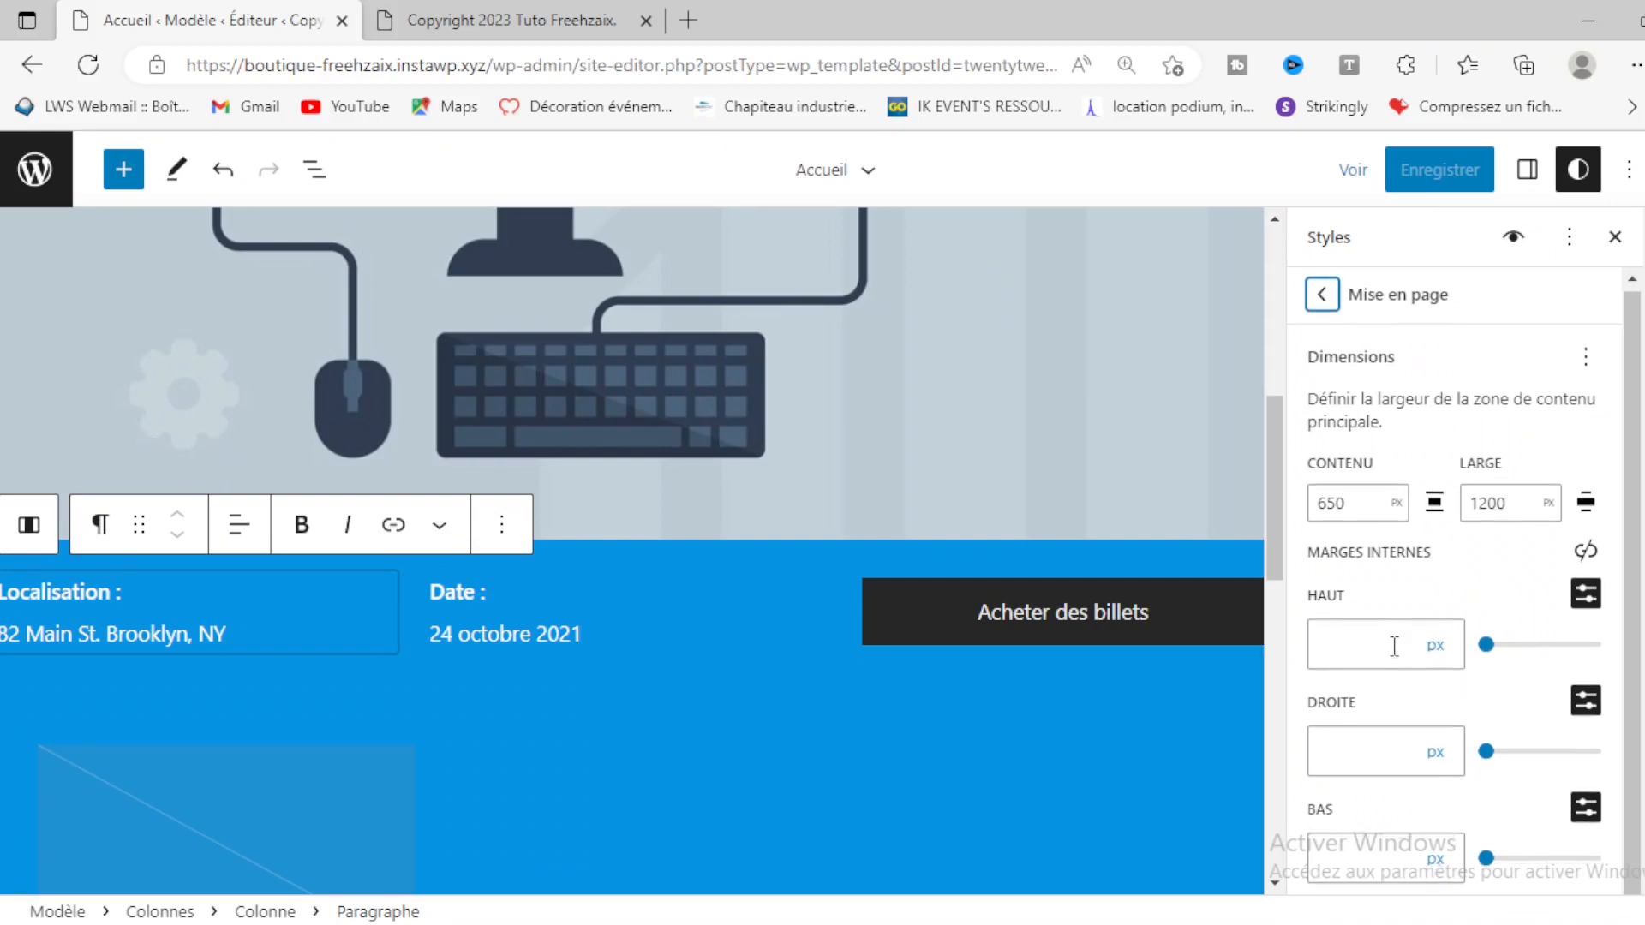
pyautogui.click(1402, 749)
pyautogui.moveTo(1485, 759); pyautogui.dragTo(1525, 754)
pyautogui.click(1349, 747)
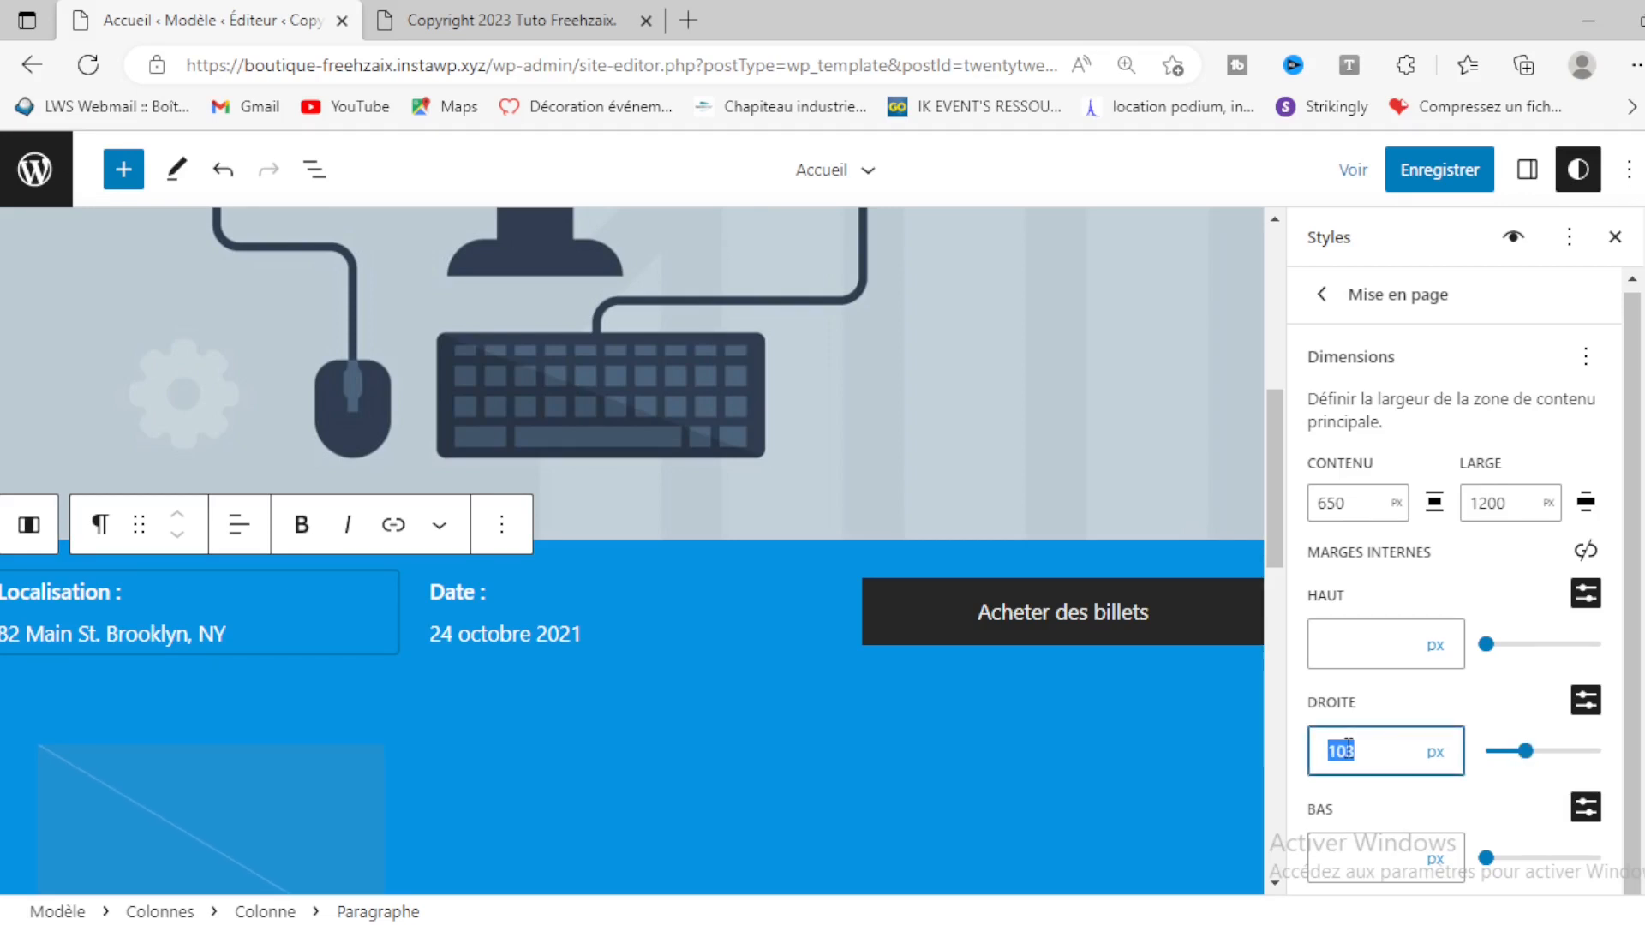
pyautogui.write('50')
# Step: Set the left inner margin (Gauche) to 50 px in the layout styles and save the site
pyautogui.scroll(-2, 1378, 765)
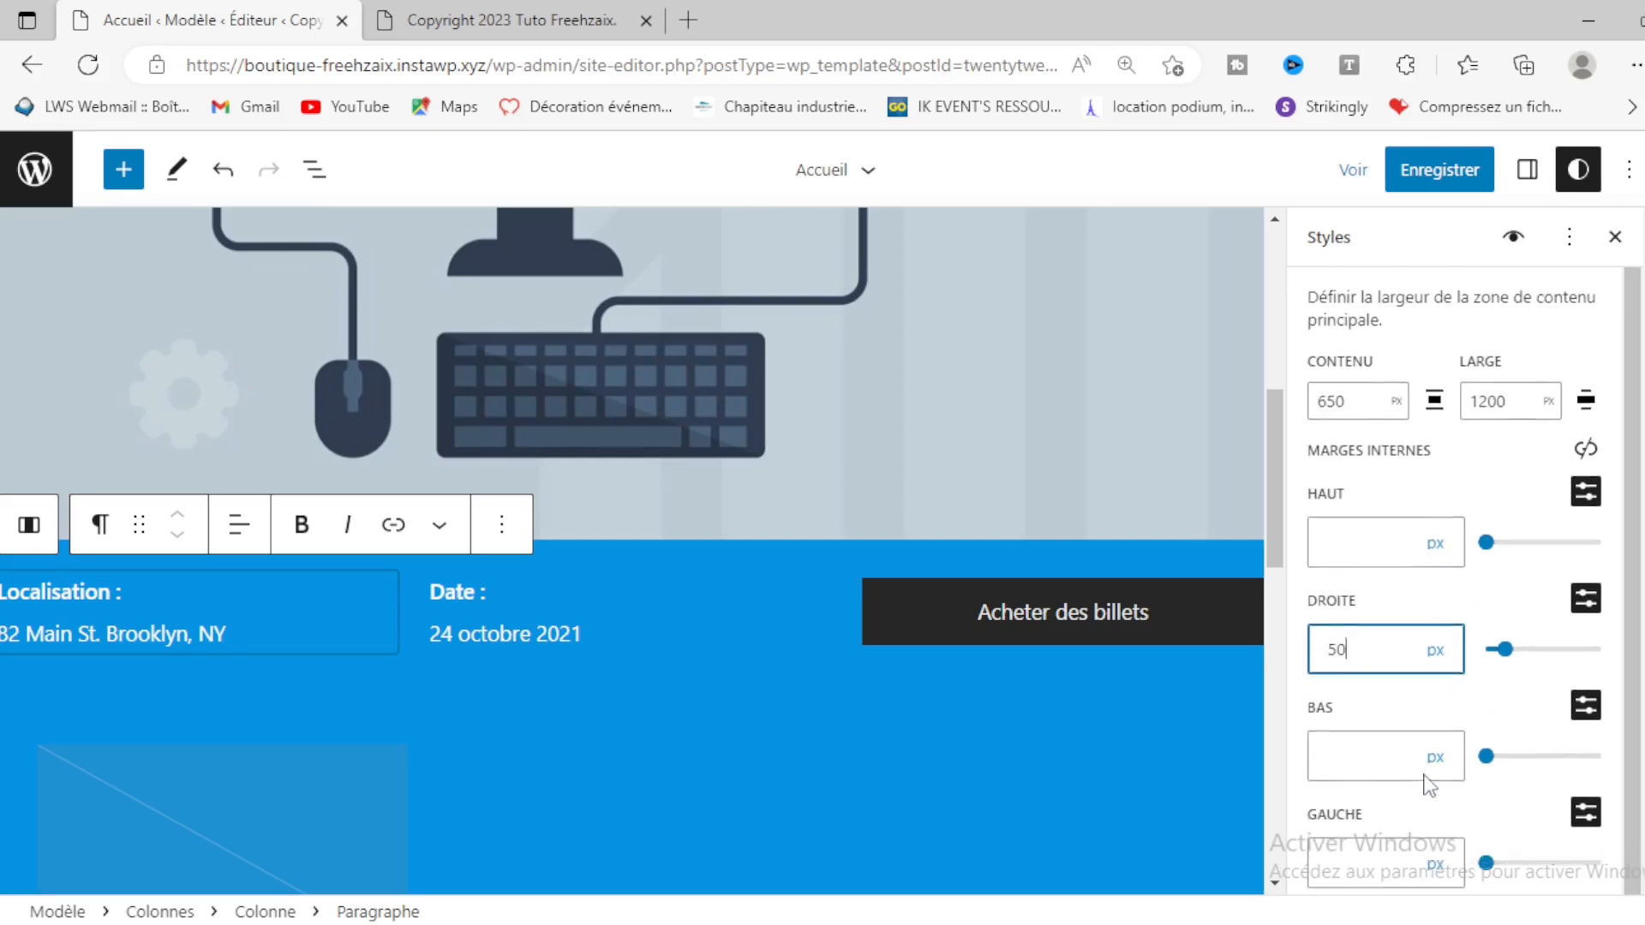
pyautogui.click(1393, 762)
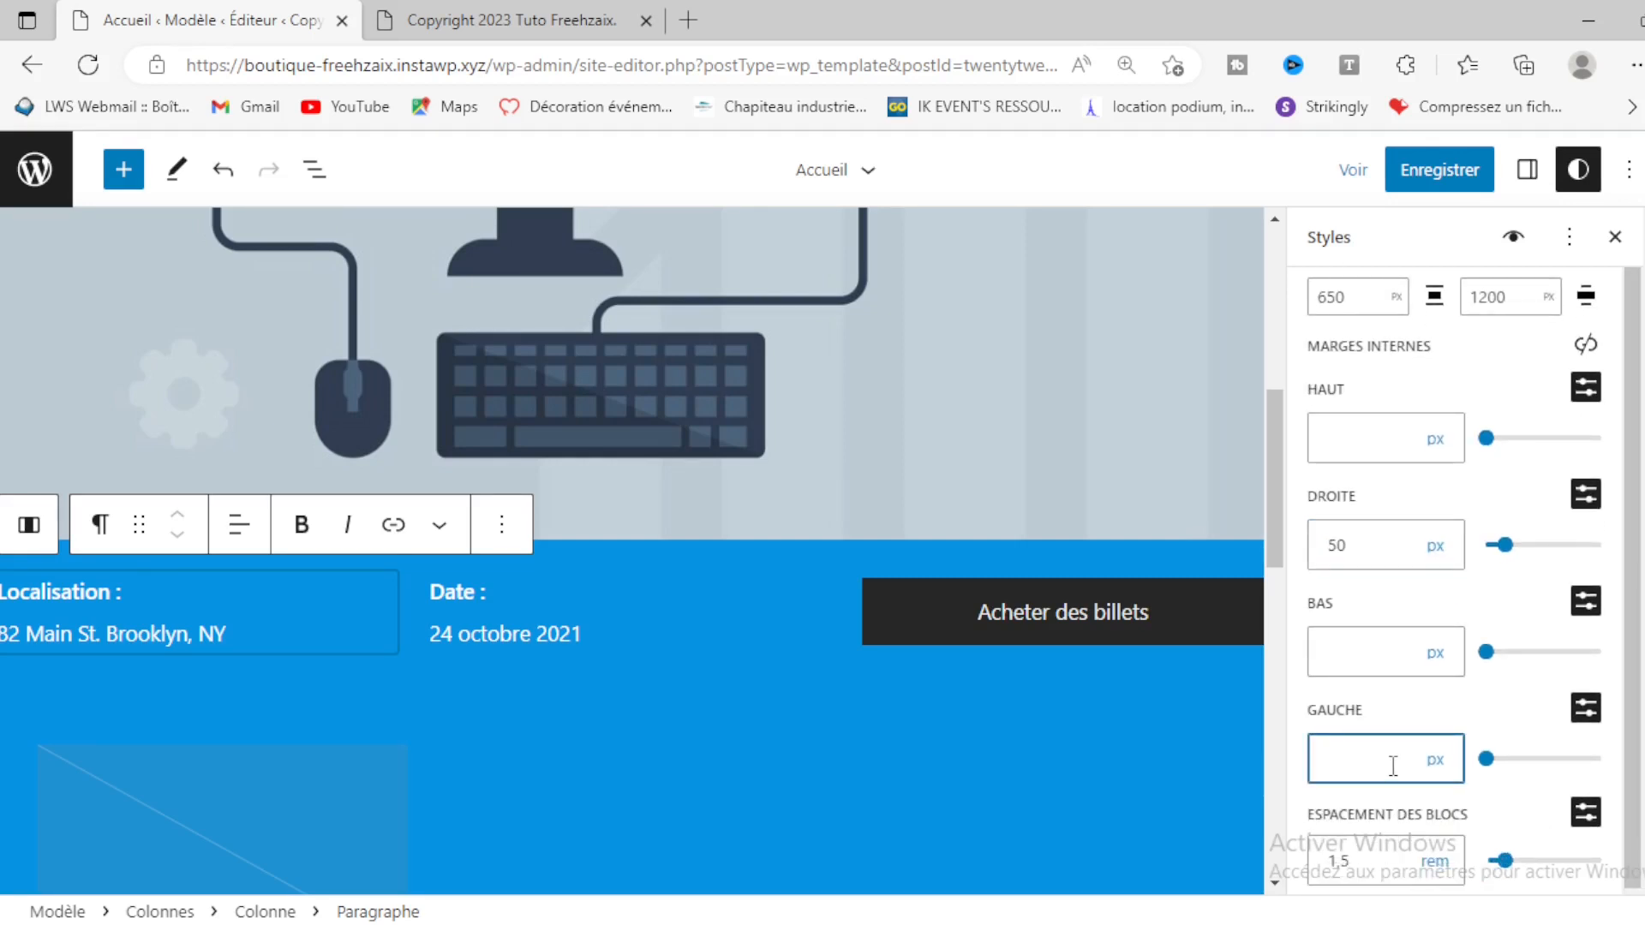
pyautogui.write('50')
pyautogui.click(1403, 170)
pyautogui.click(1406, 172)
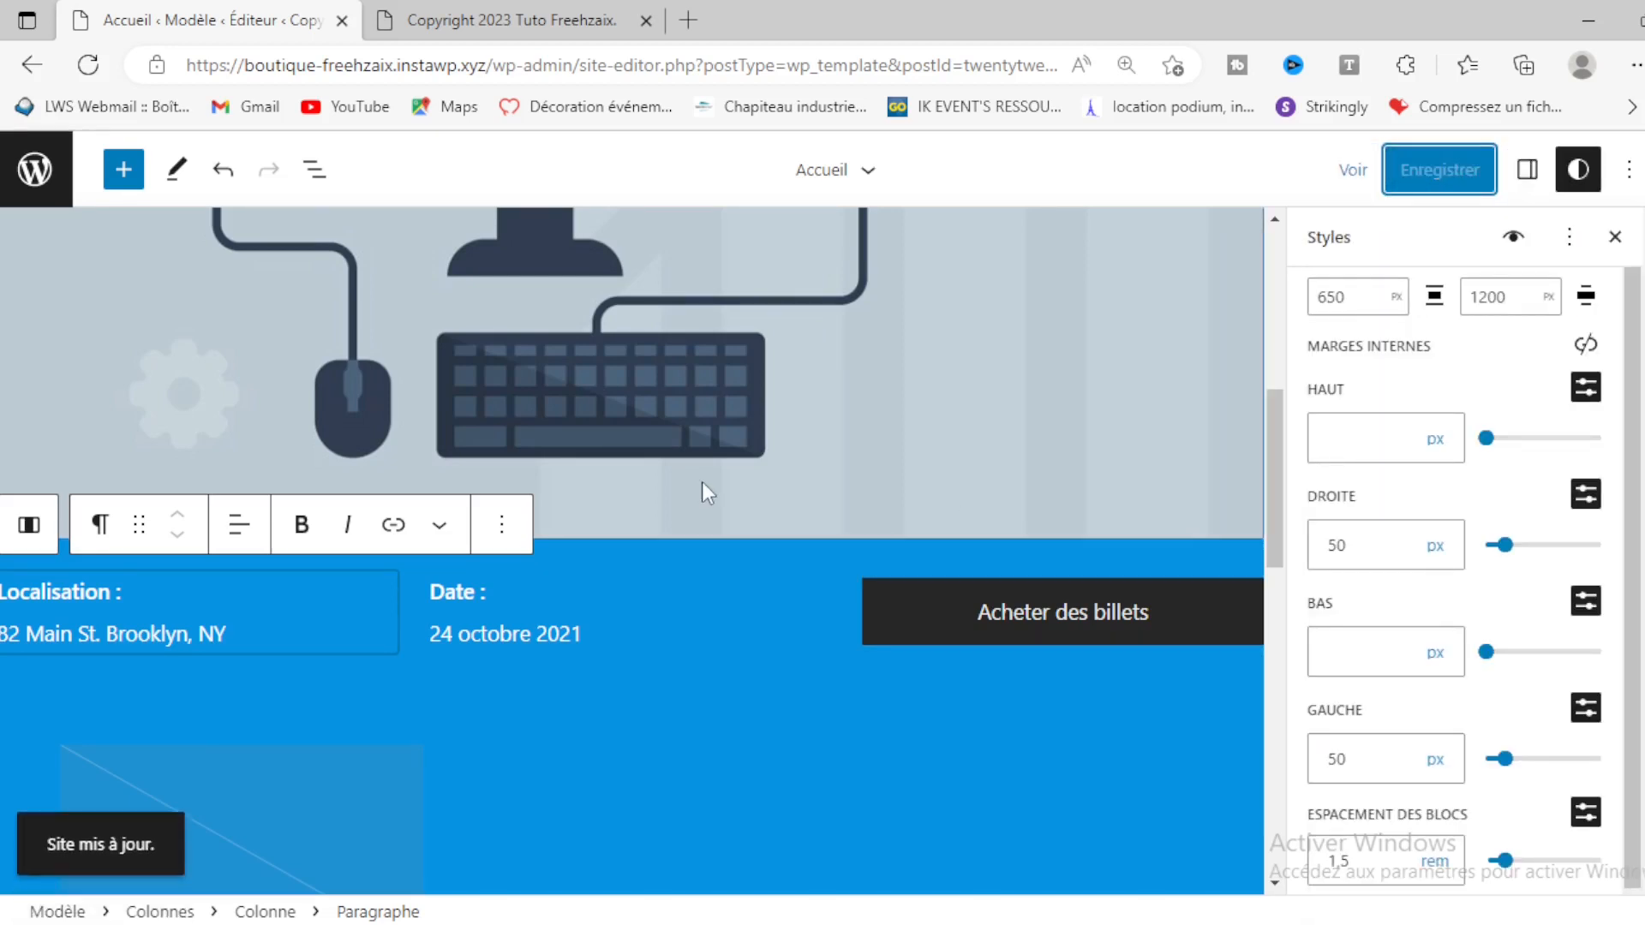
# Step: Reload the live site and check how the event section and post list sit relative to the page edges
pyautogui.click(479, 9)
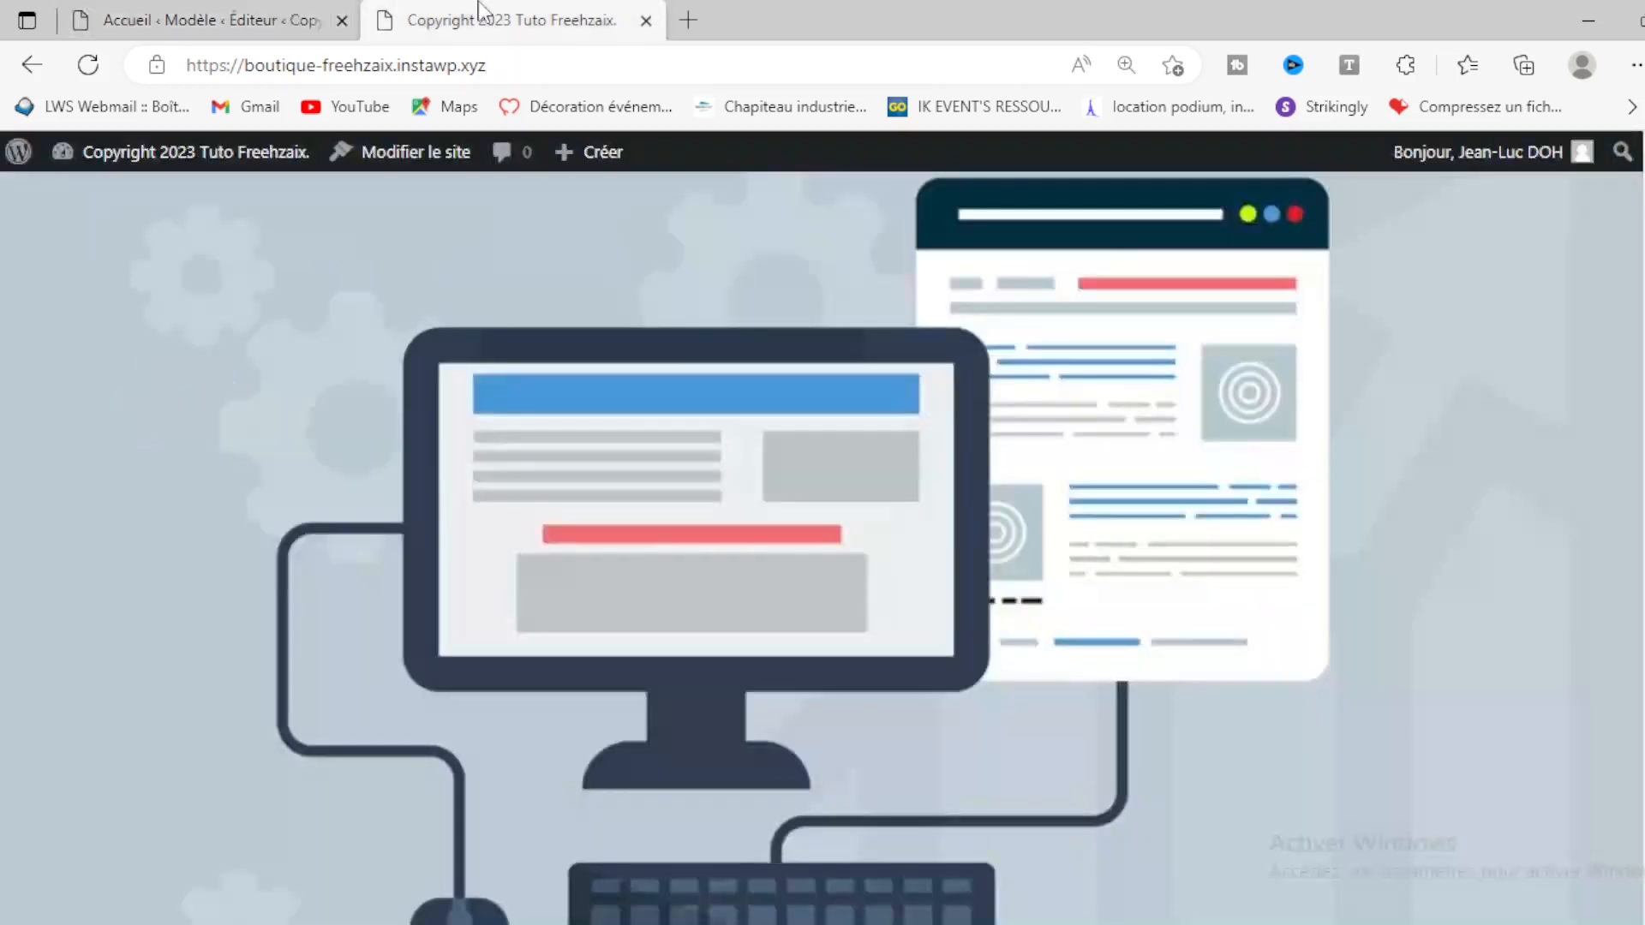
pyautogui.click(88, 64)
pyautogui.scroll(-10, 1118, 746)
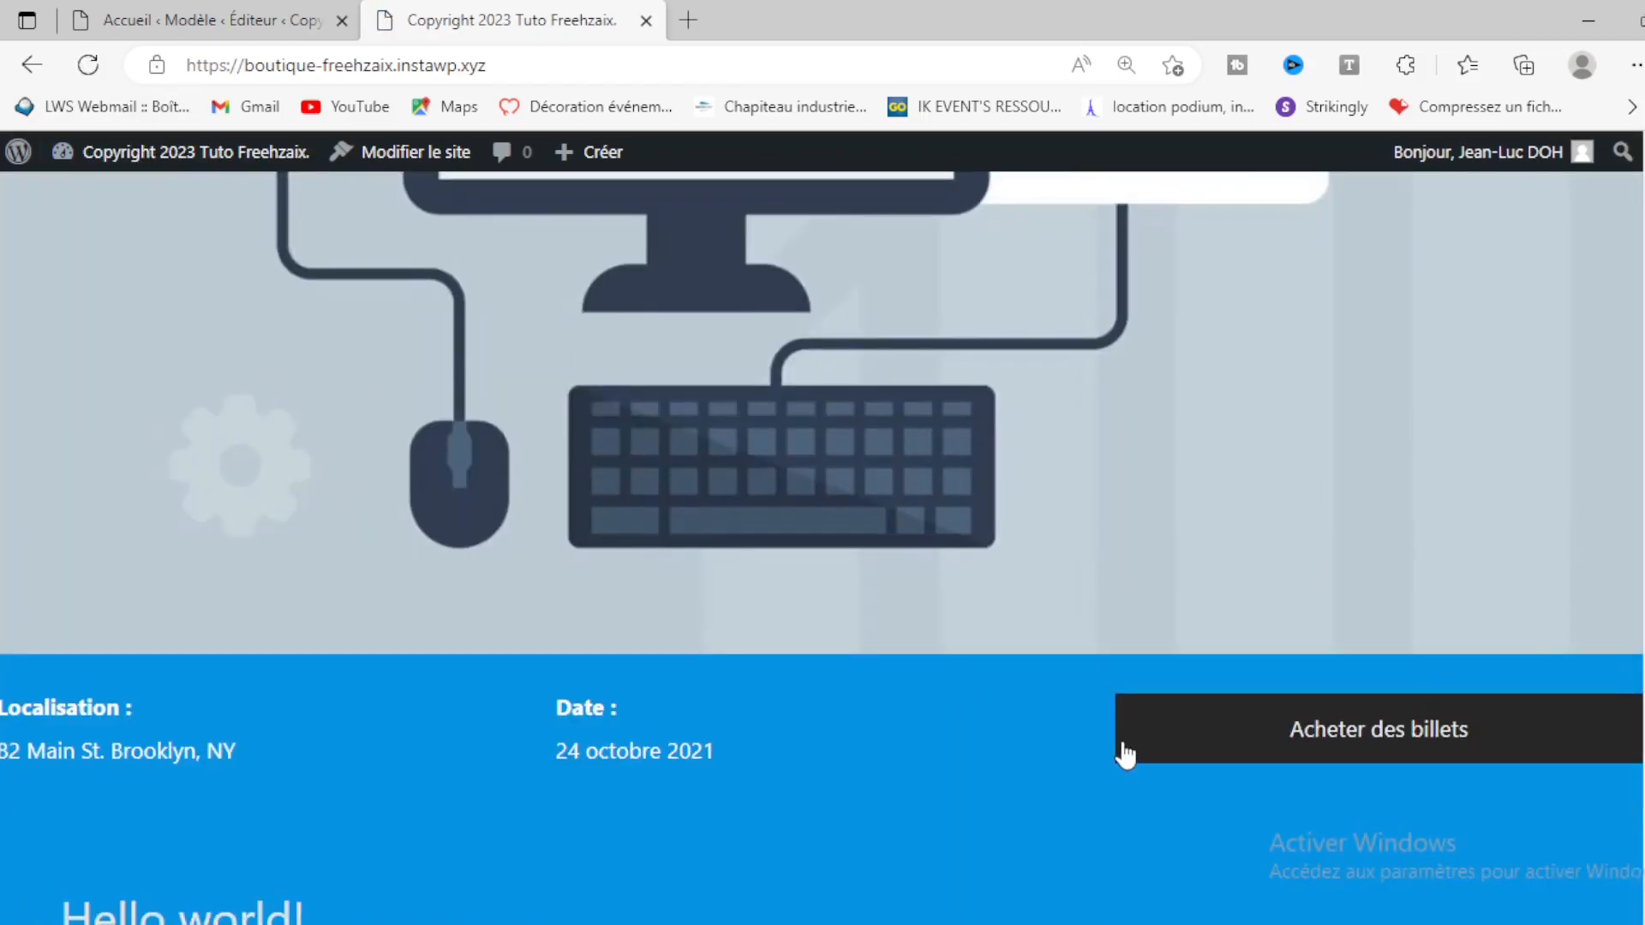
pyautogui.scroll(-2, 1123, 756)
pyautogui.scroll(13, 1123, 756)
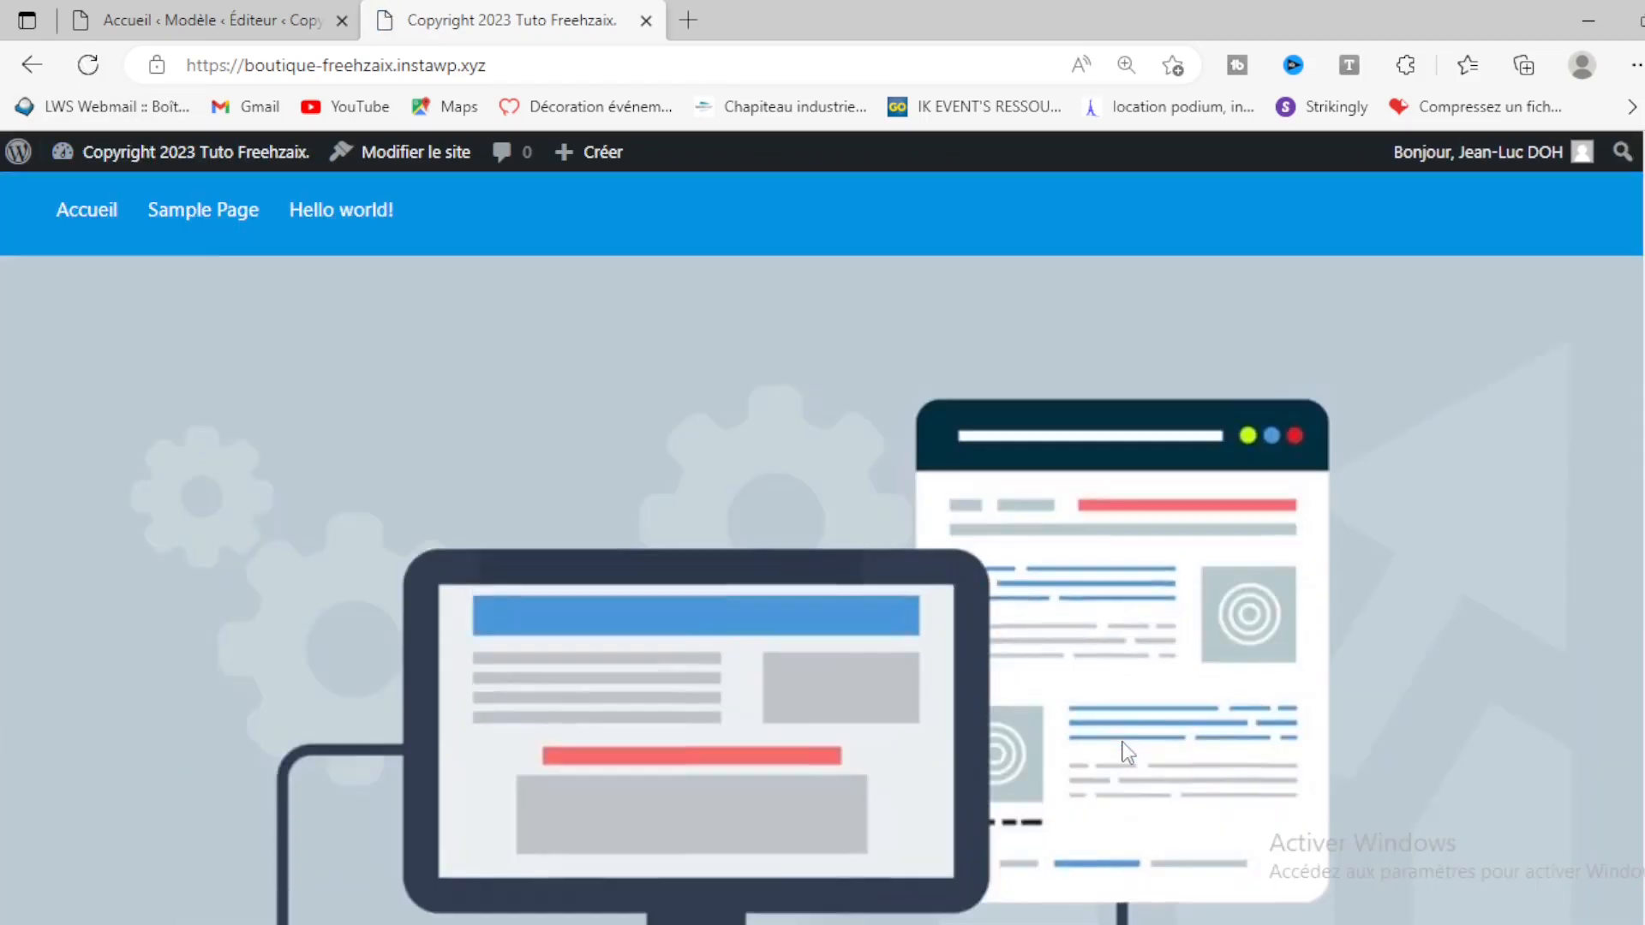
pyautogui.scroll(-6, 1127, 752)
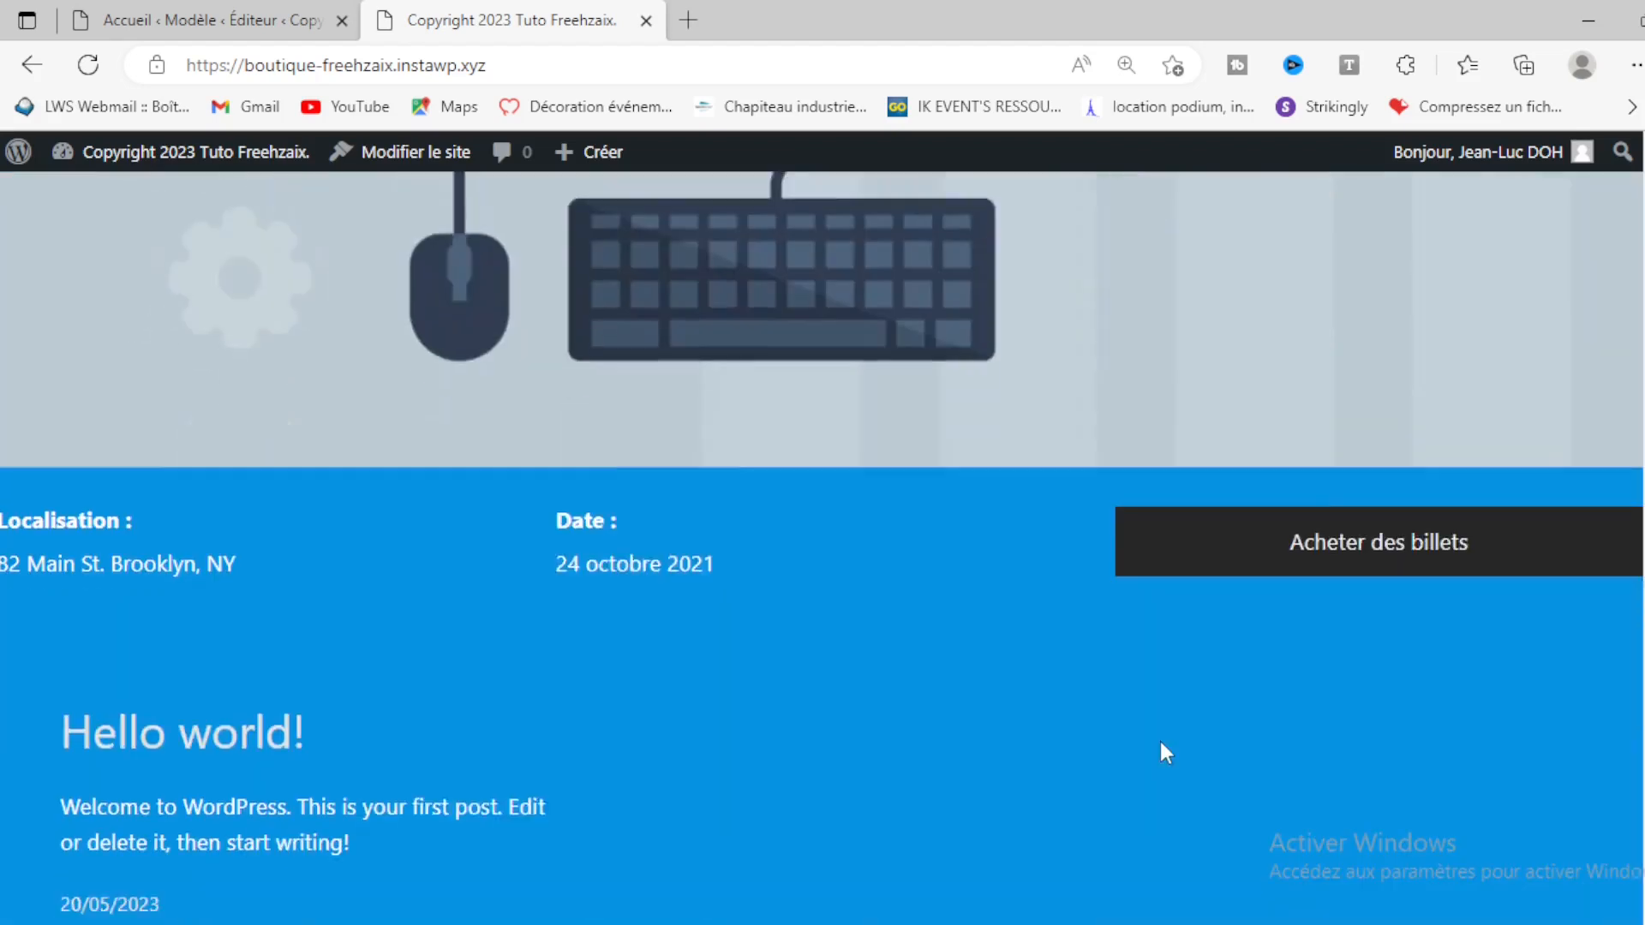
# Step: Return to the site editor and transform the banner image block into a Colonnes block
pyautogui.click(327, 18)
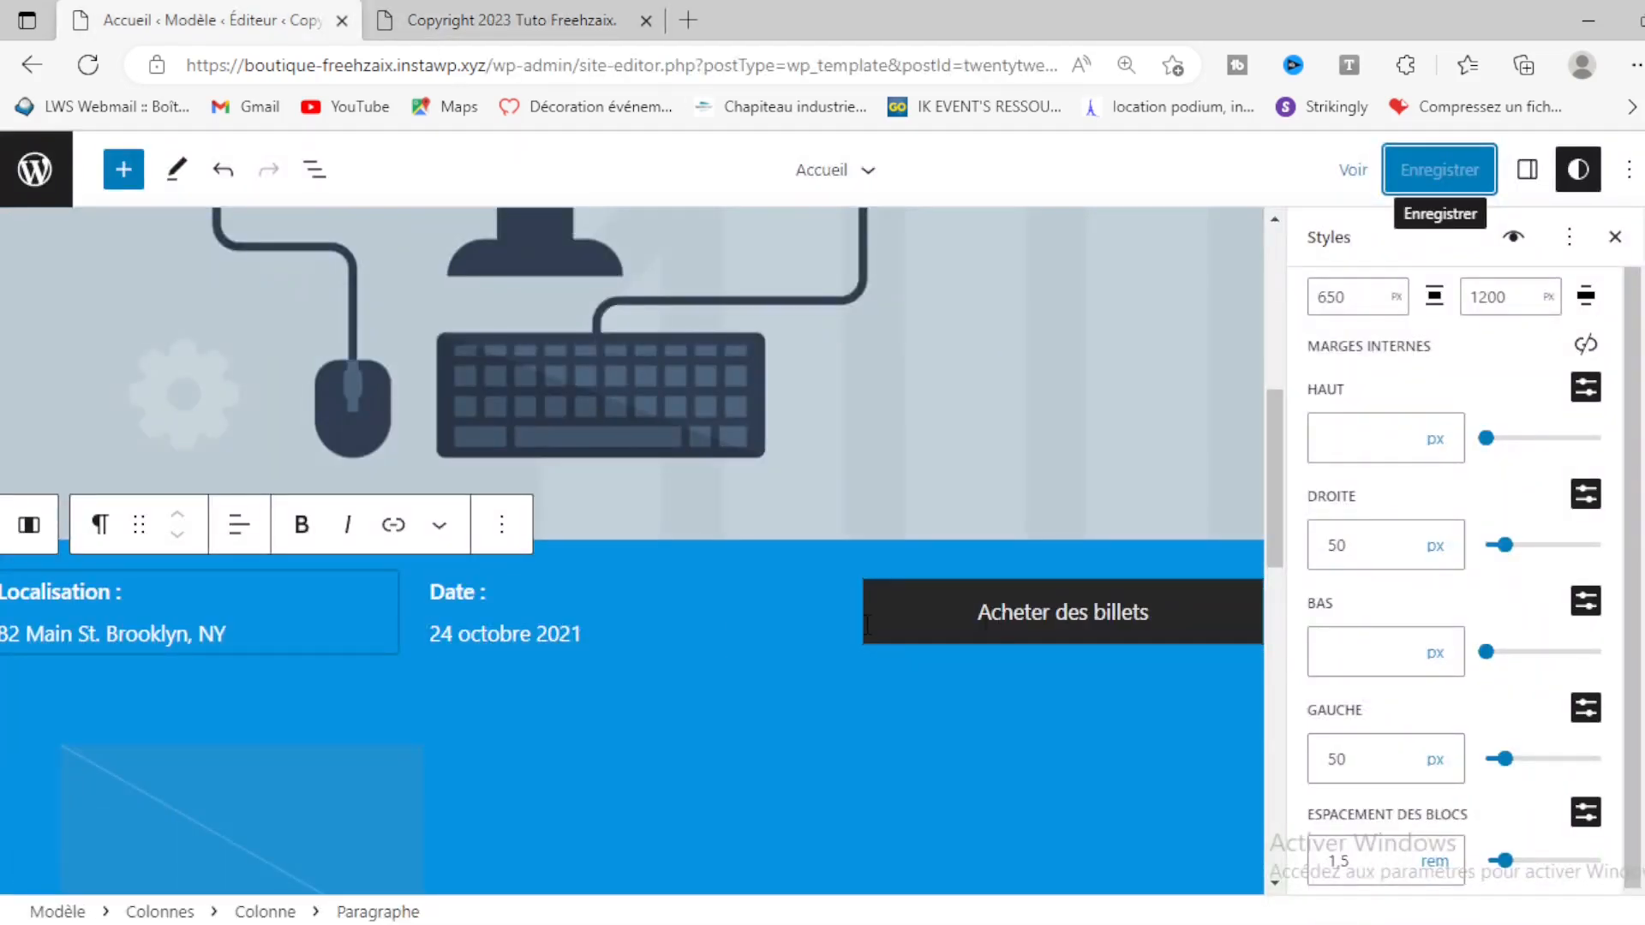
pyautogui.scroll(3, 425, 579)
pyautogui.scroll(3, 38, 526)
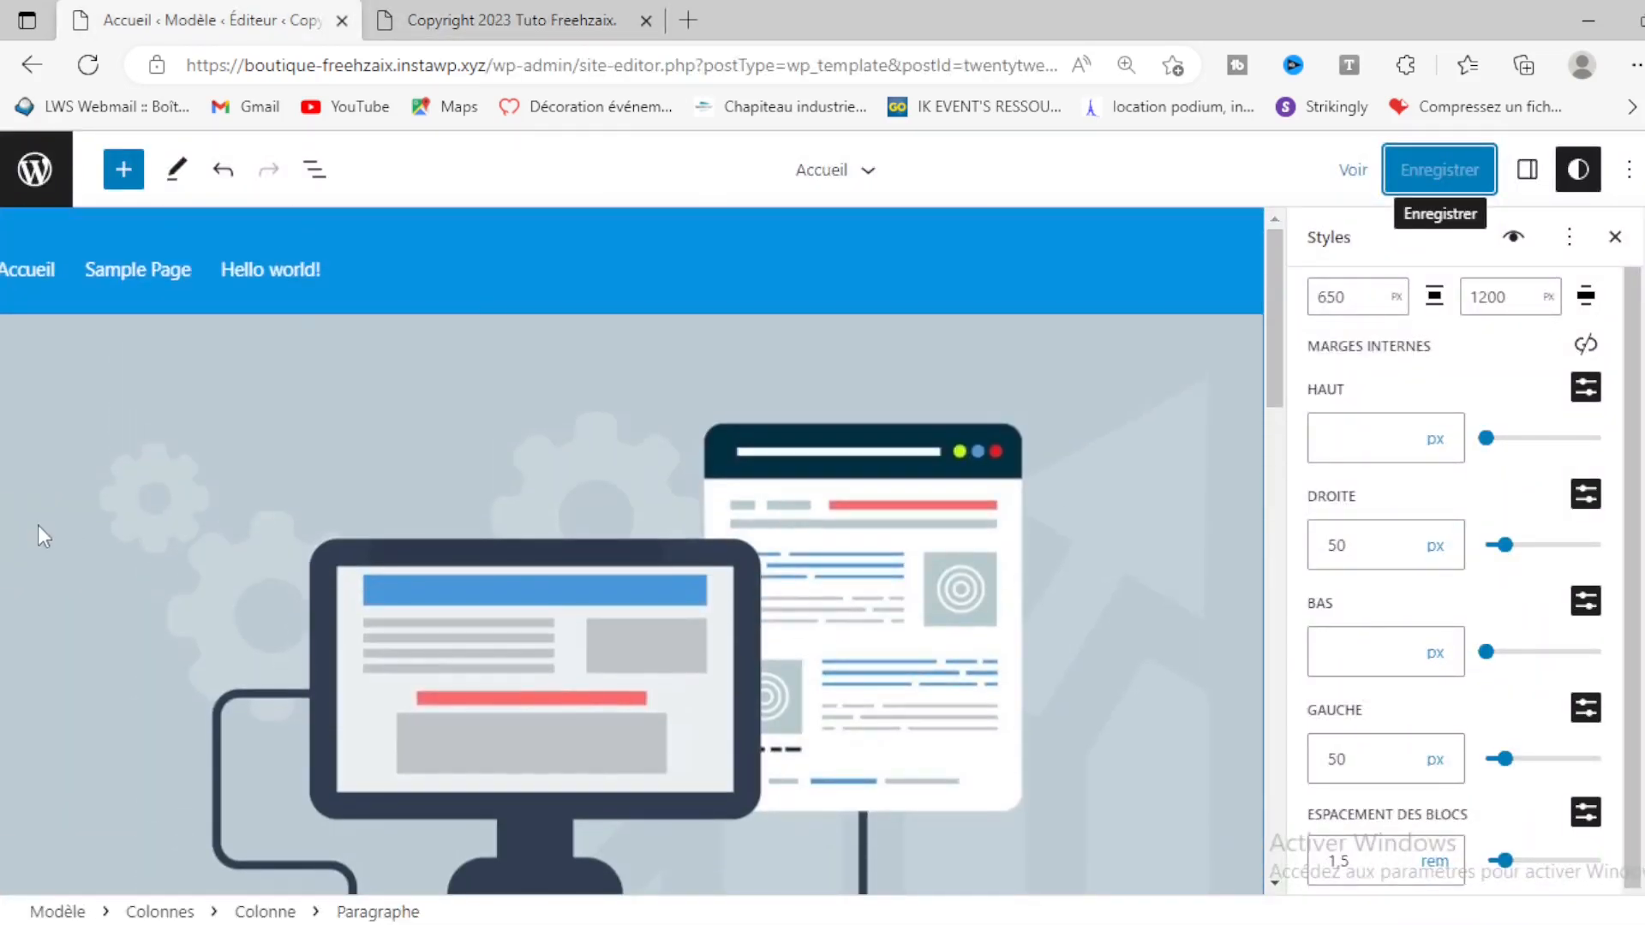
pyautogui.click(39, 521)
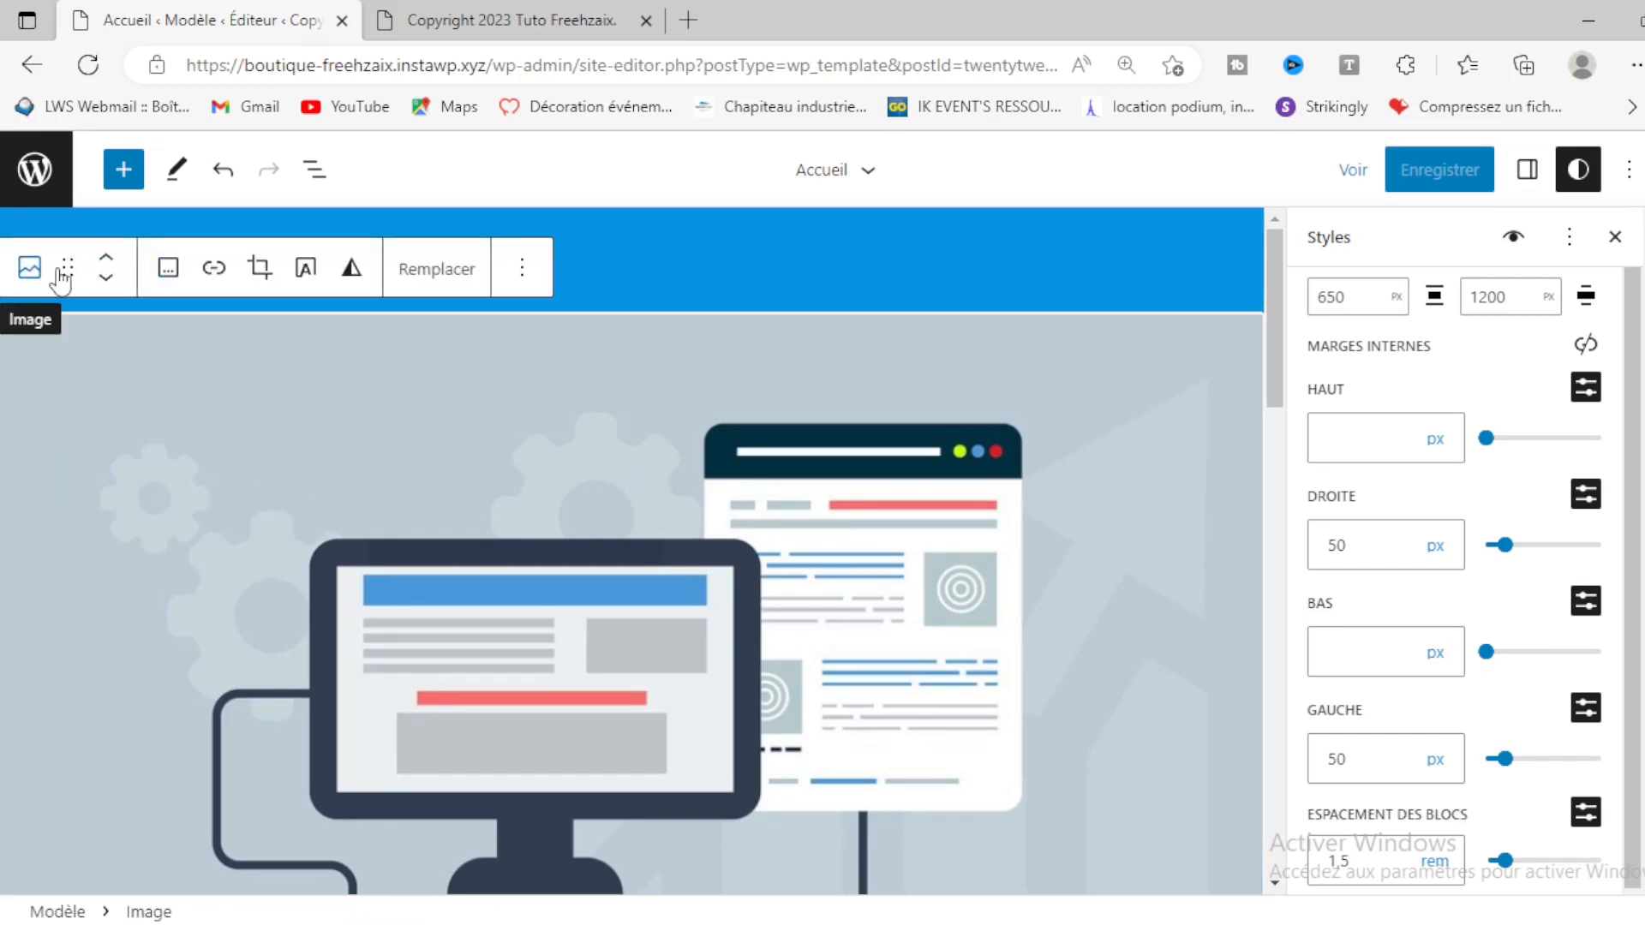
pyautogui.click(31, 270)
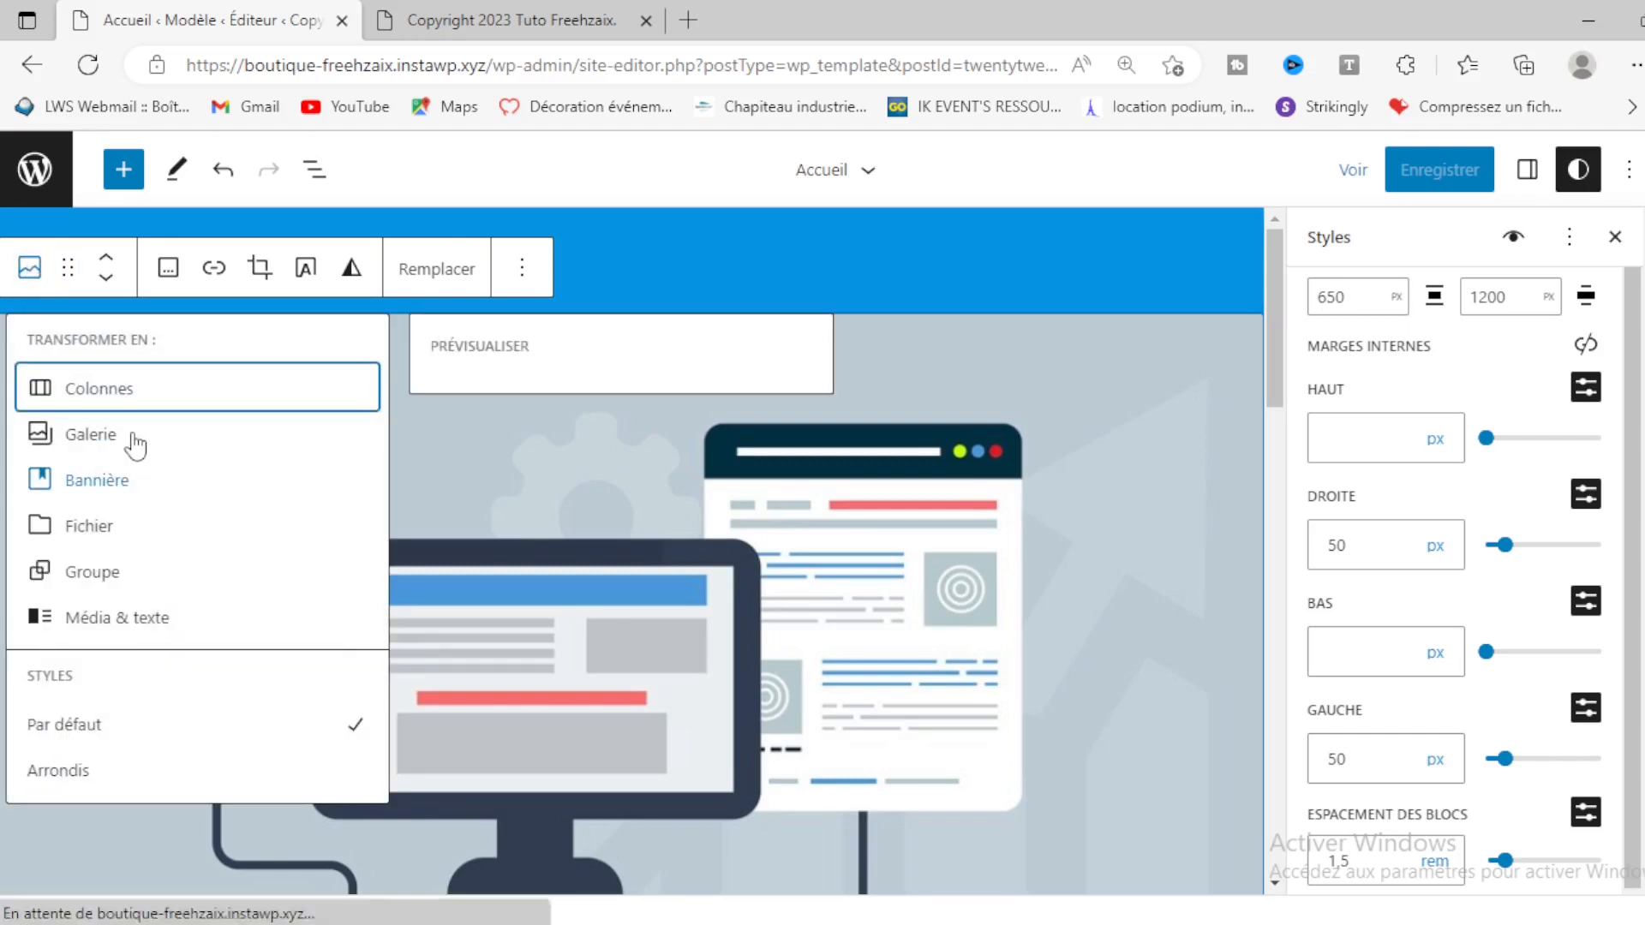
pyautogui.click(123, 387)
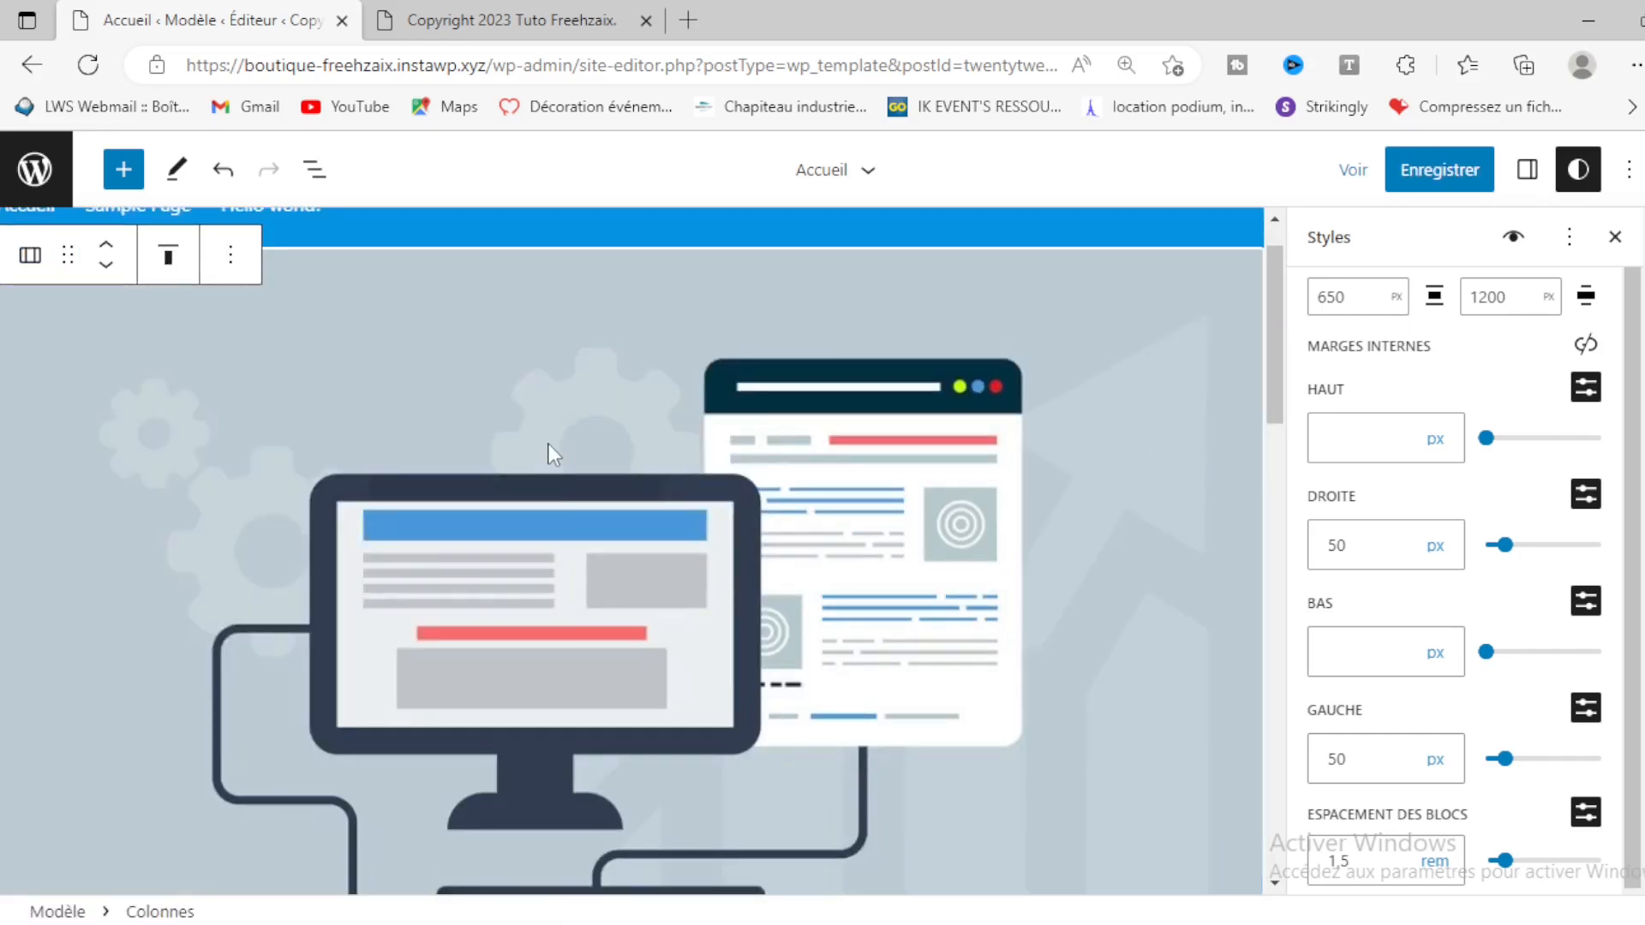
# Step: Select the Localisation text below the banner and open the additional options of its paragraph block
pyautogui.scroll(-3, 557, 463)
pyautogui.scroll(-4, 558, 457)
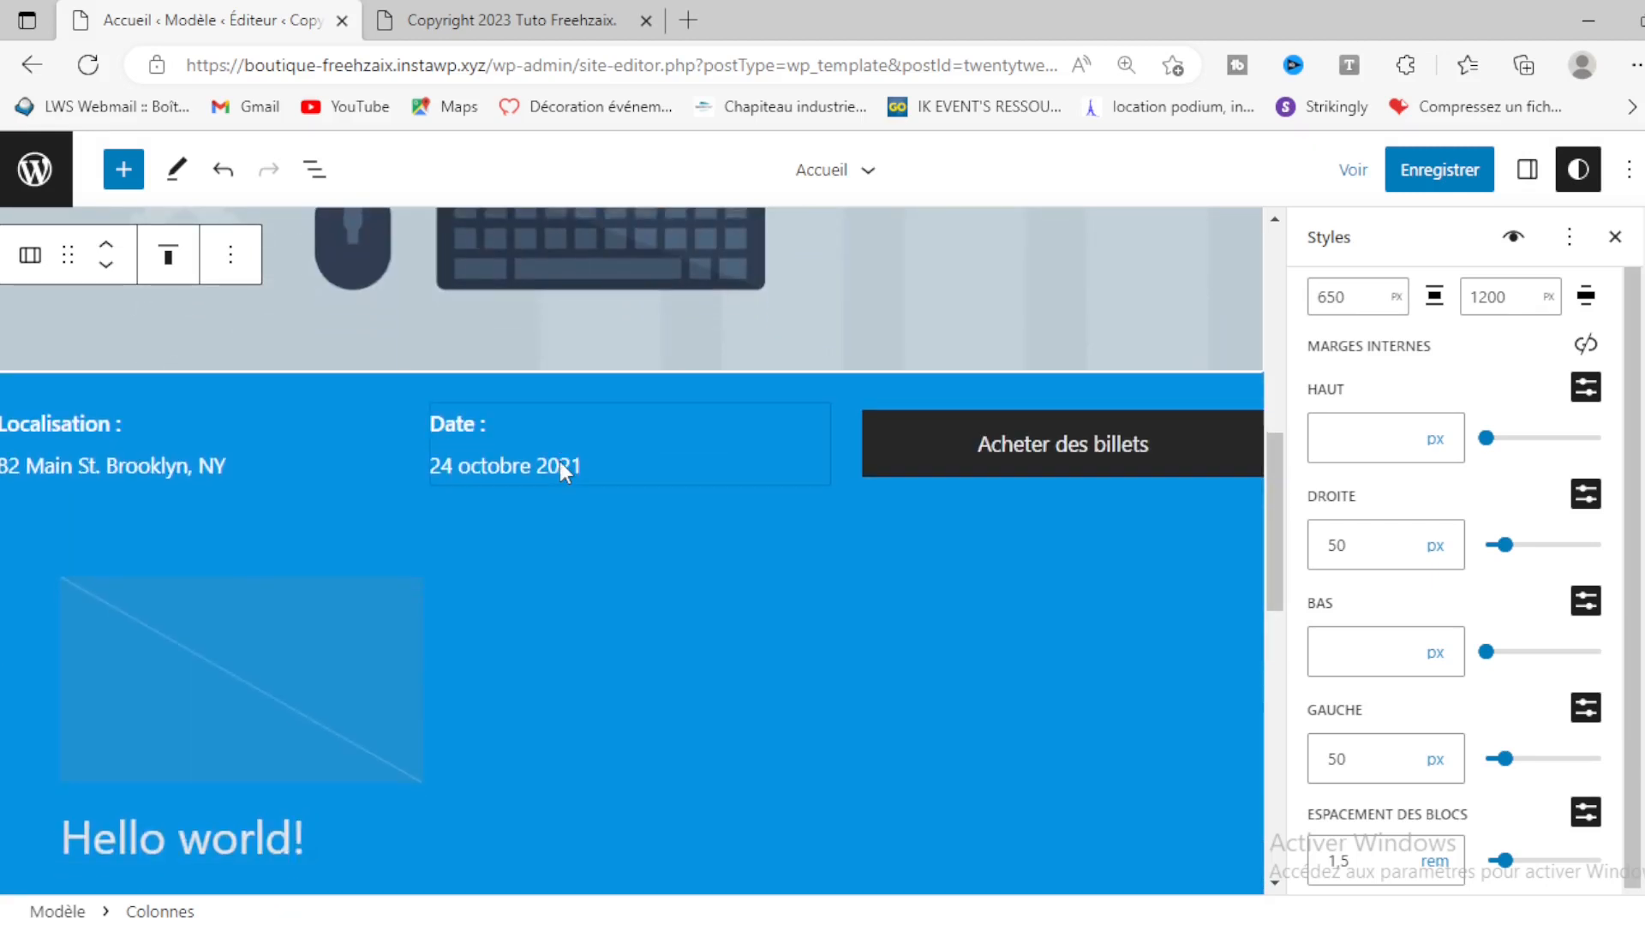
pyautogui.scroll(5, 558, 463)
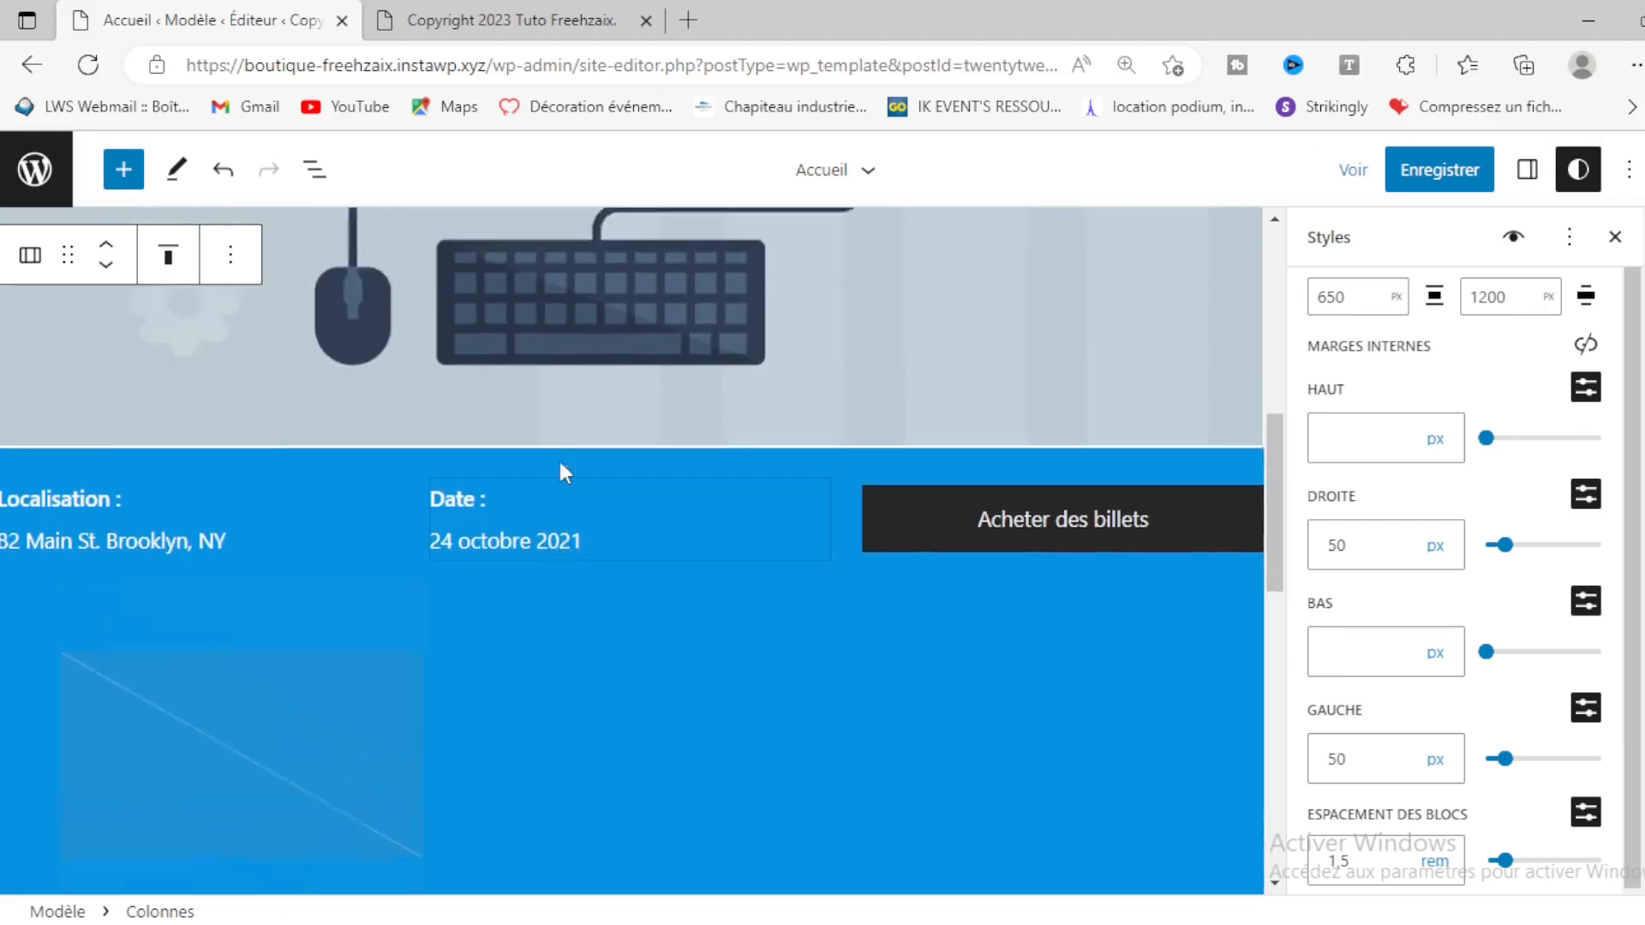
pyautogui.scroll(-3, 559, 463)
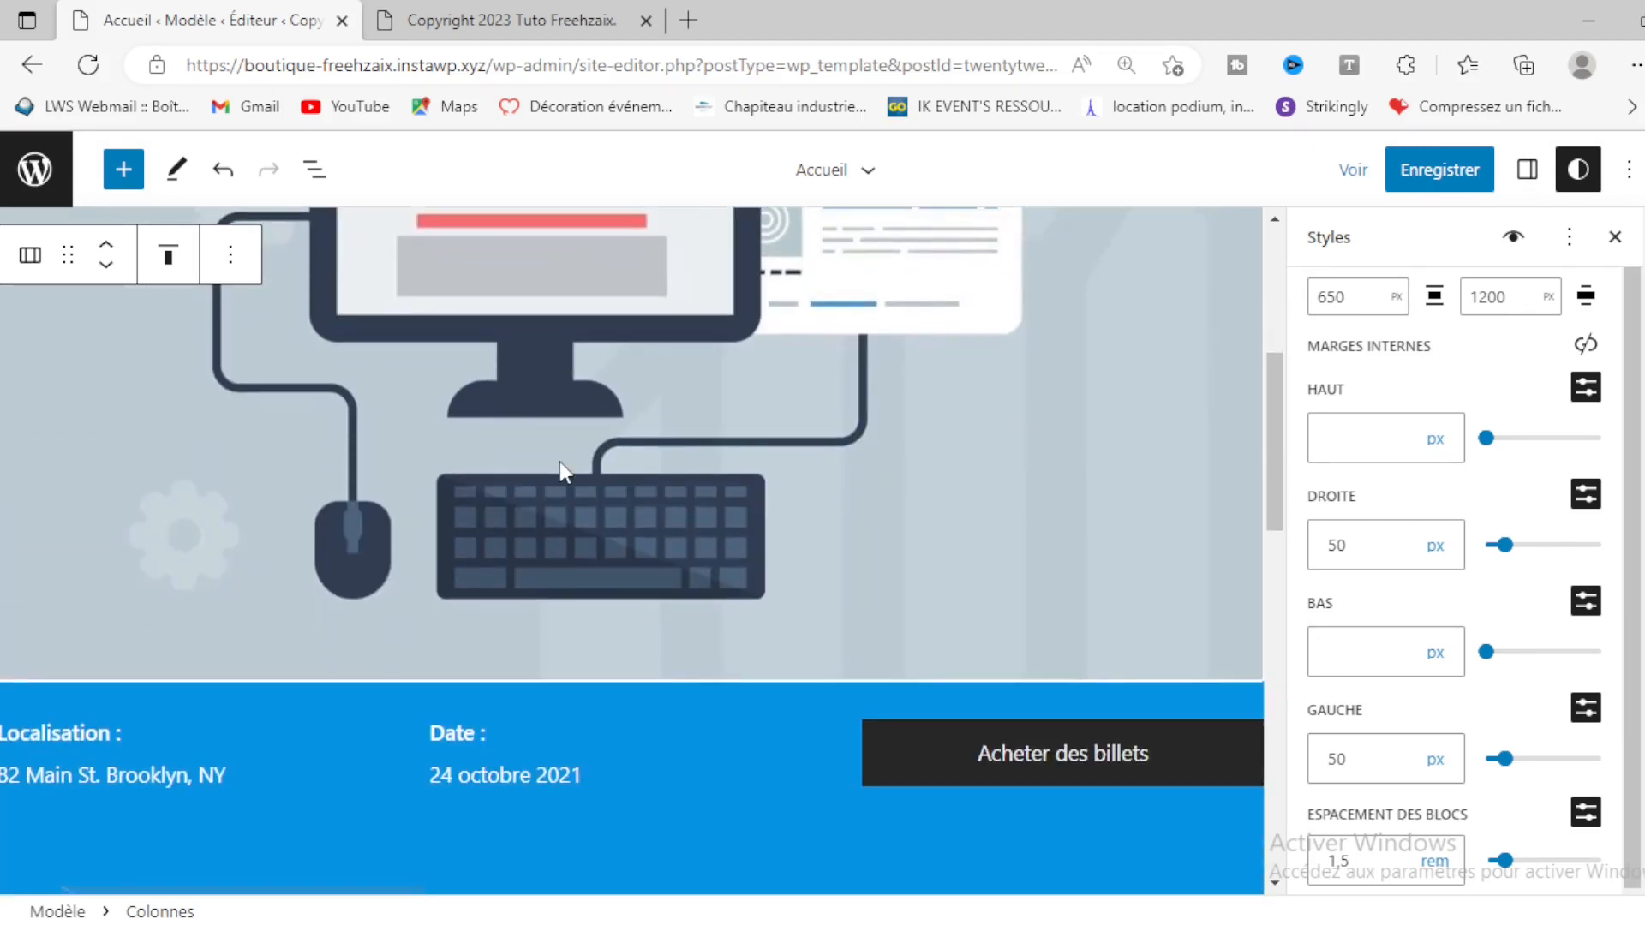
pyautogui.tripleClick(68, 628)
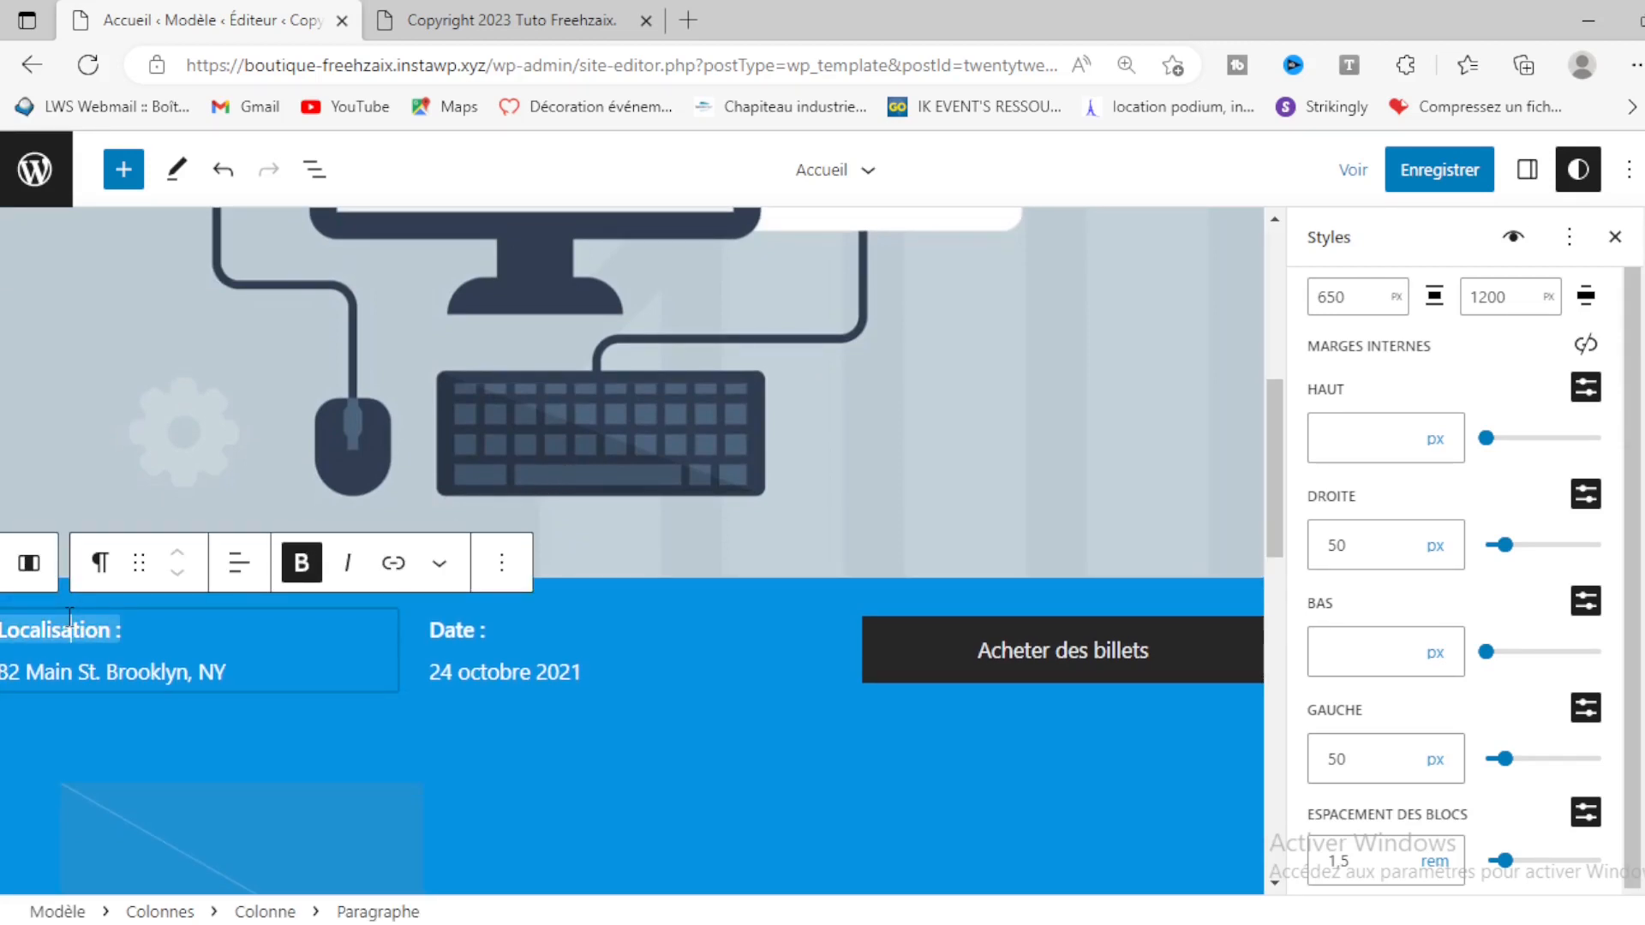
pyautogui.click(500, 565)
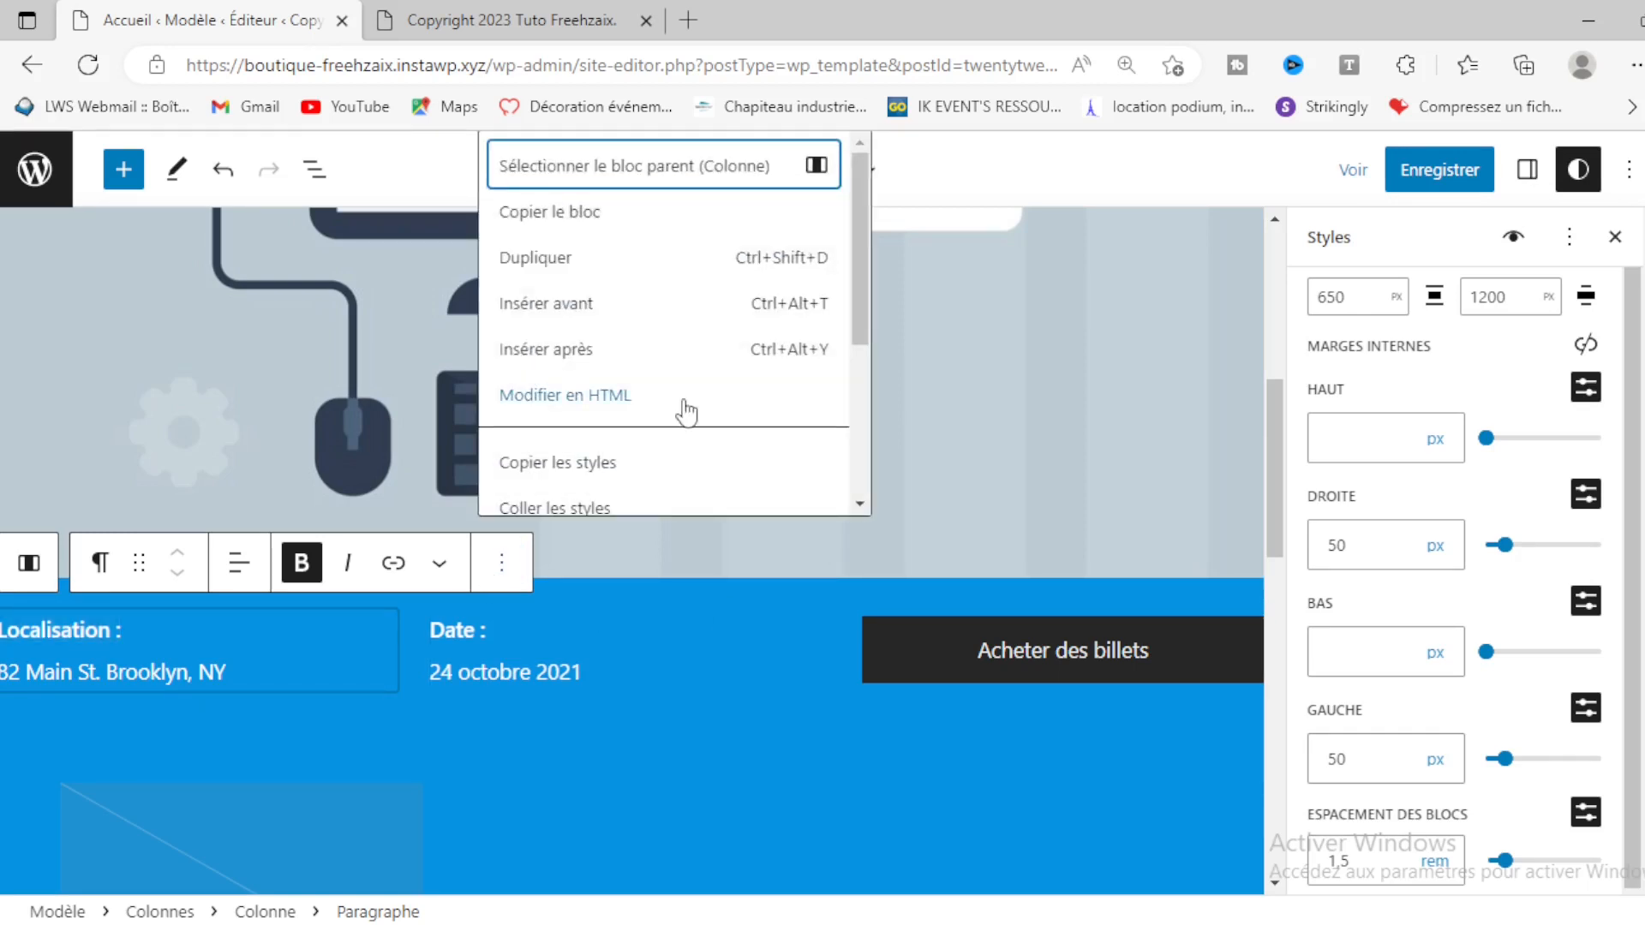
pyautogui.scroll(-1, 686, 411)
pyautogui.scroll(-1, 691, 431)
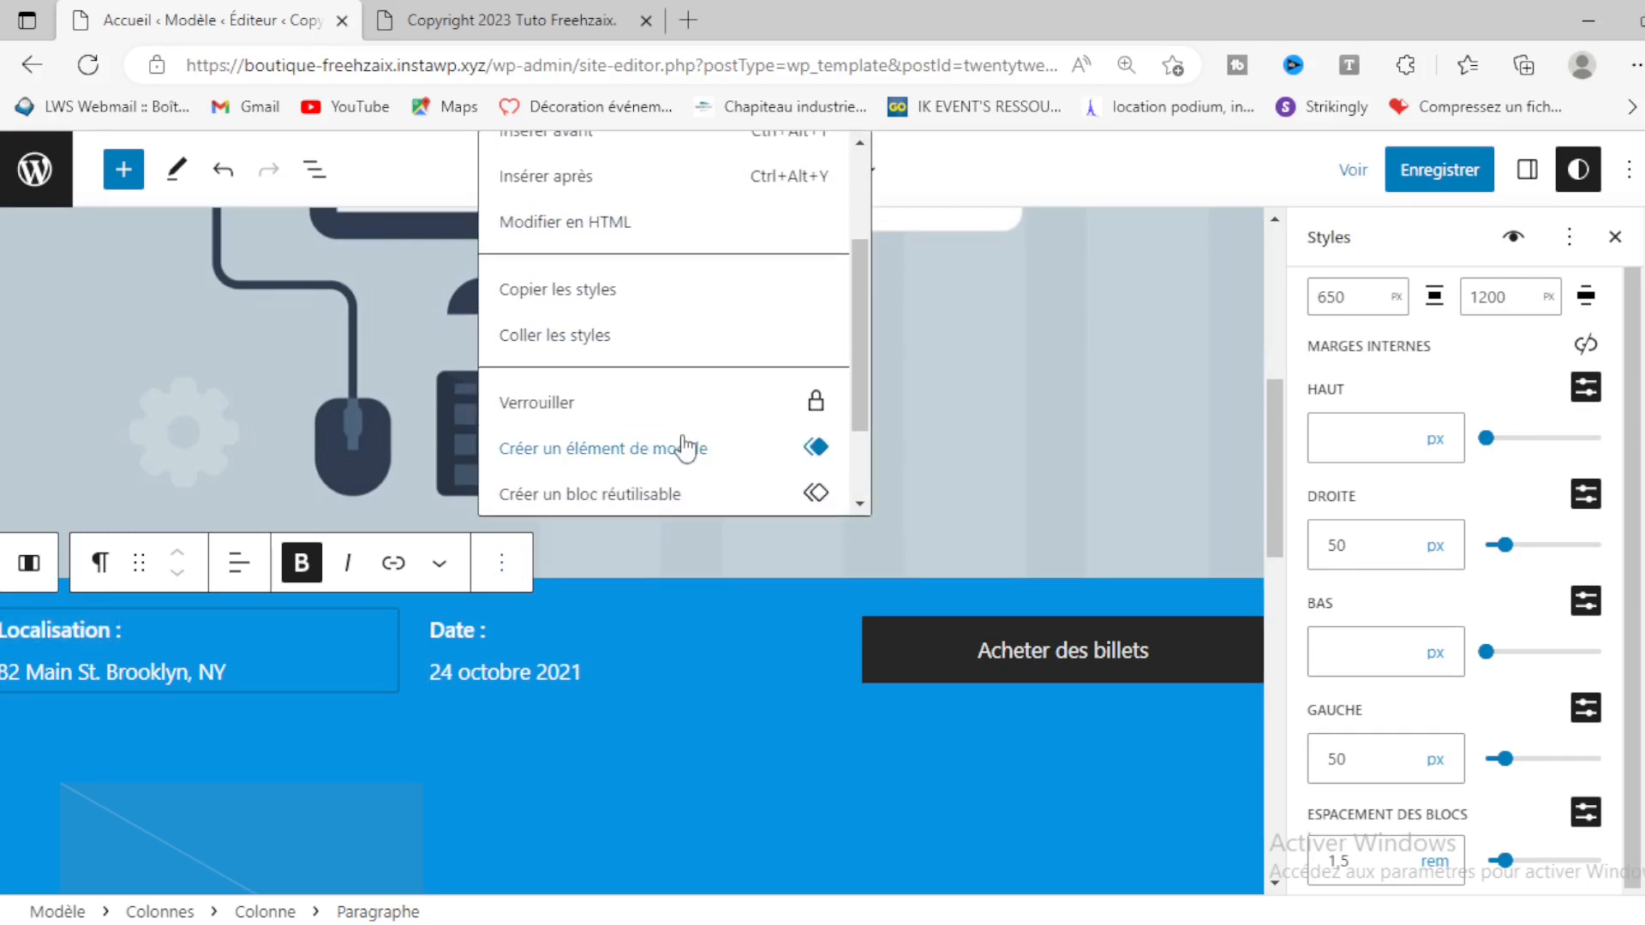
pyautogui.scroll(1, 635, 311)
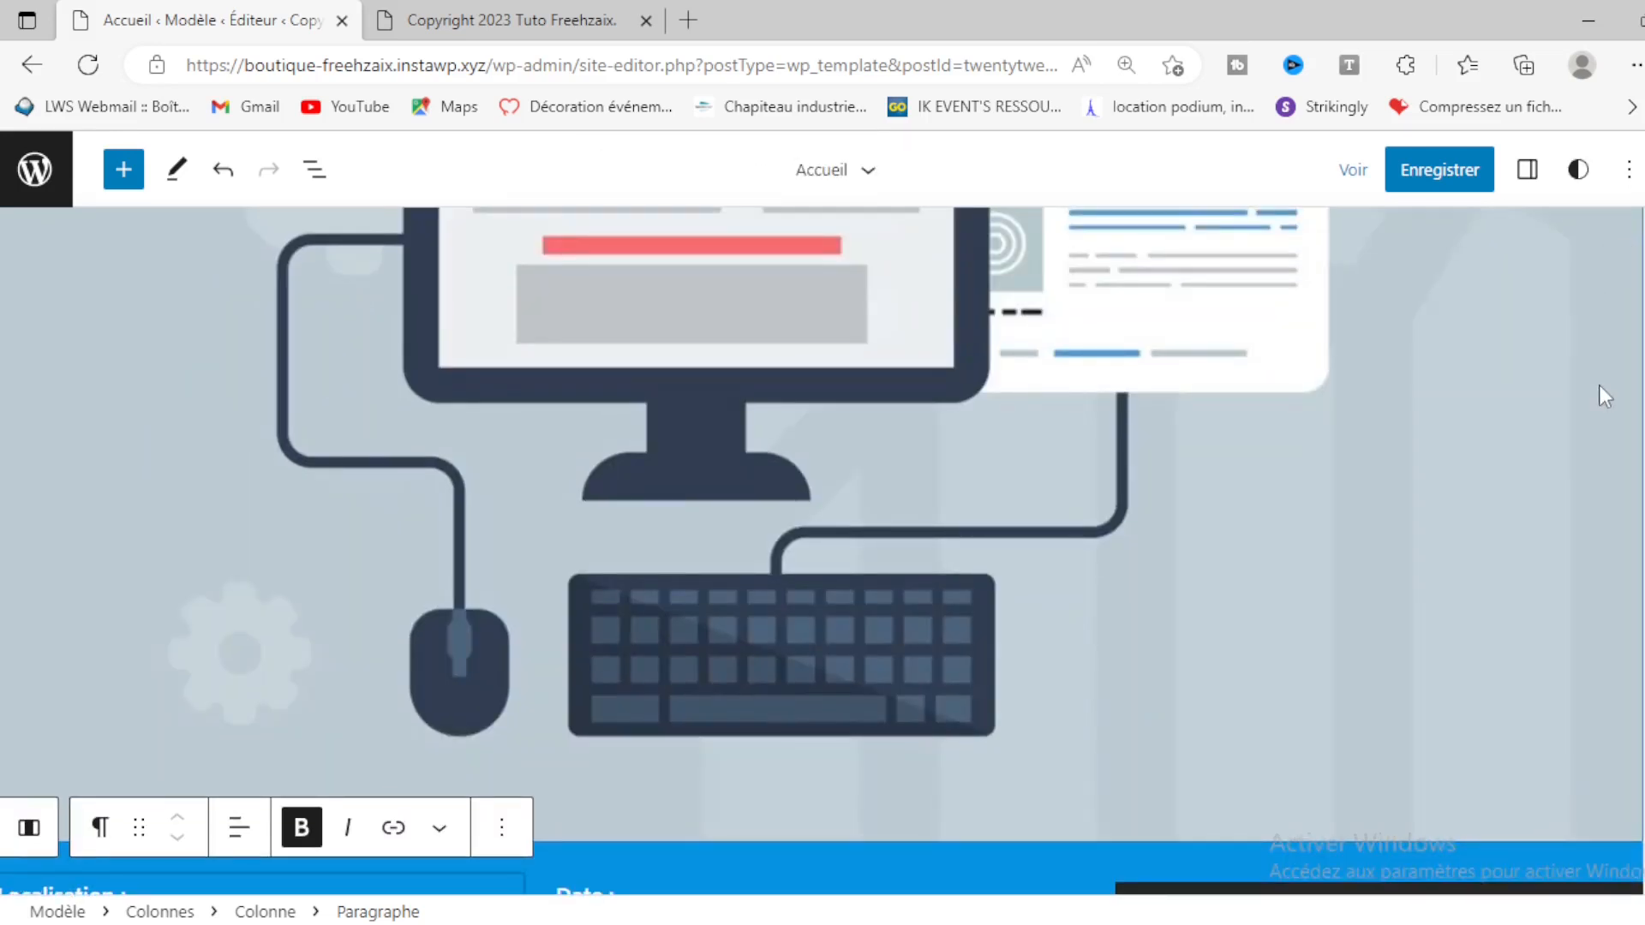
pyautogui.scroll(-5, 1508, 463)
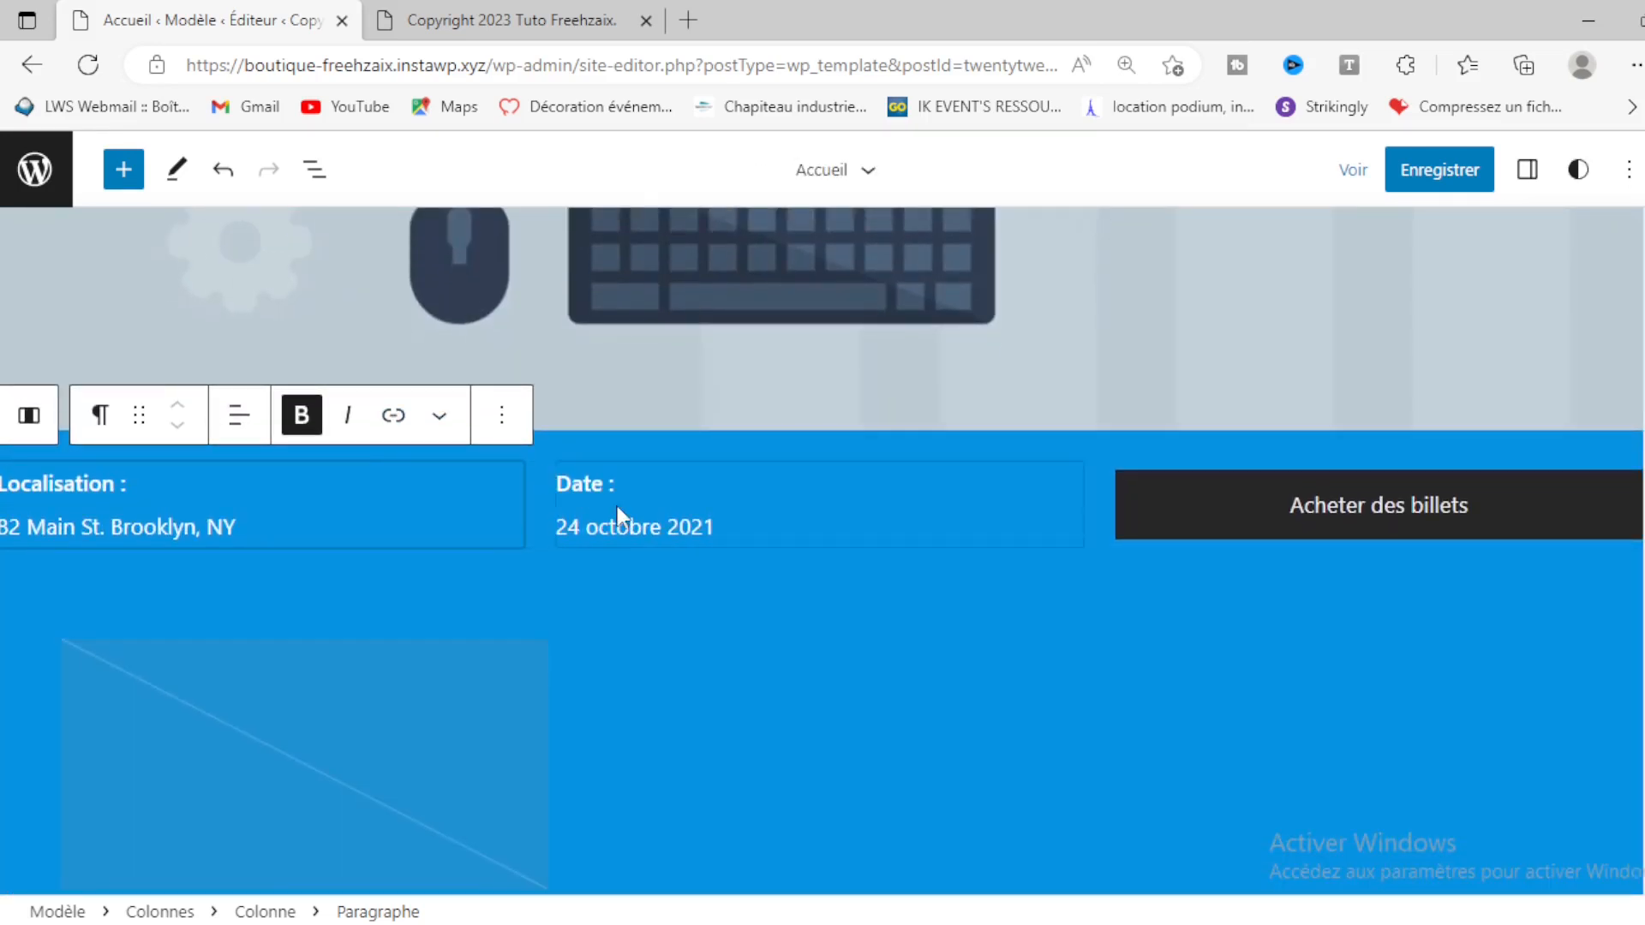
pyautogui.scroll(4, 617, 520)
pyautogui.click(59, 377)
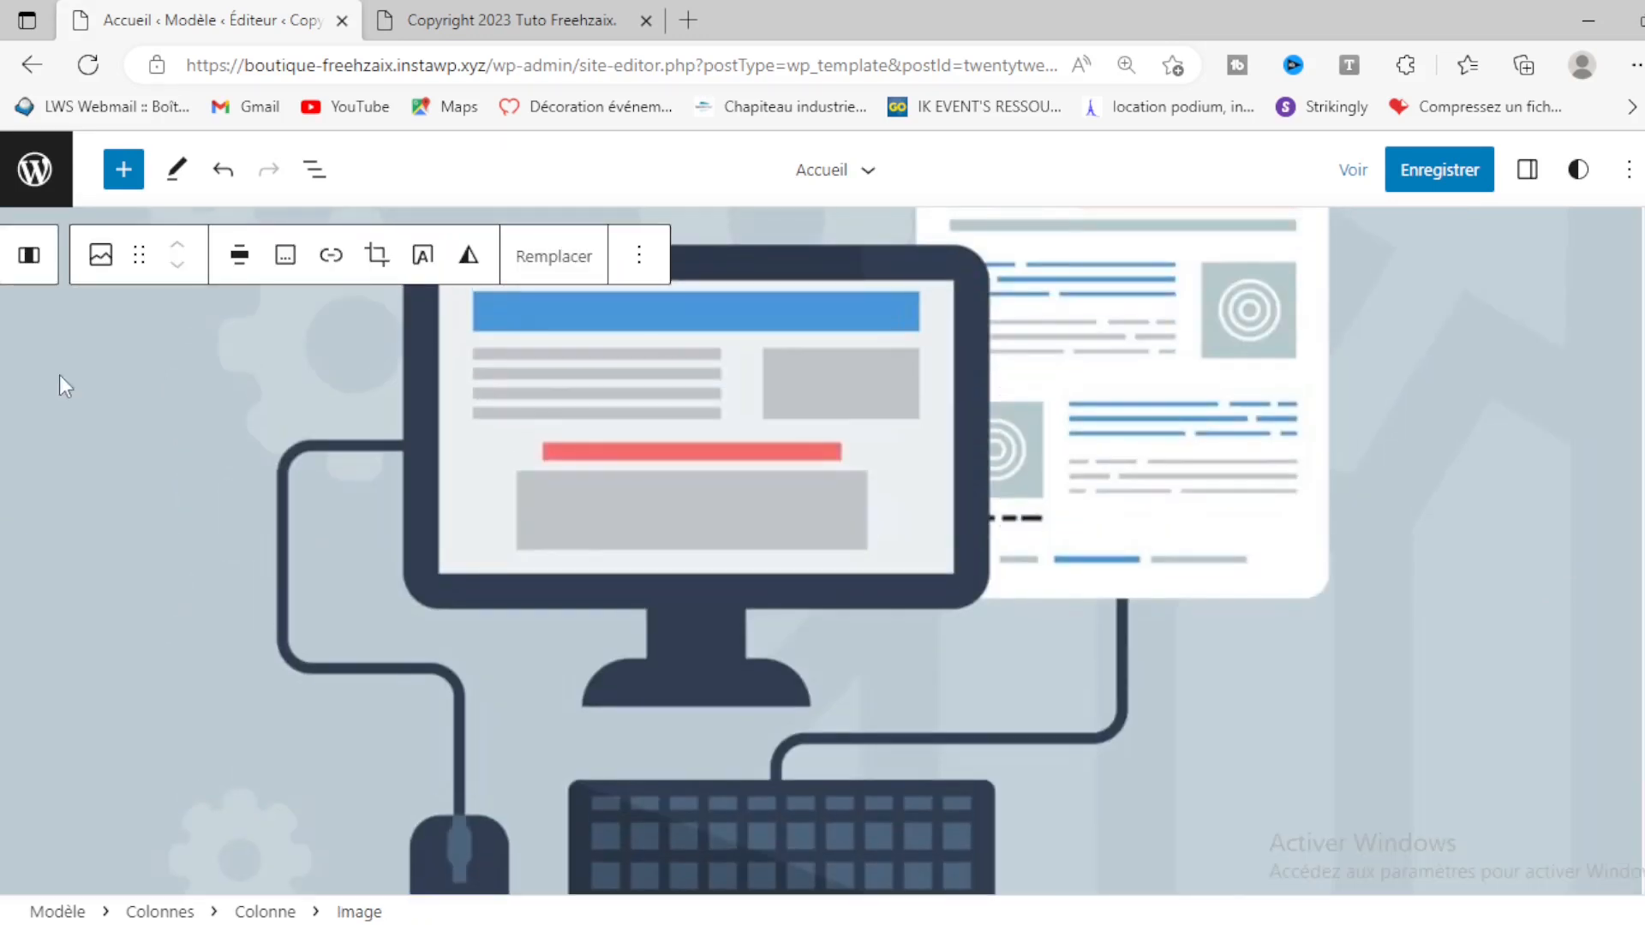
pyautogui.click(31, 256)
pyautogui.scroll(-4, 63, 375)
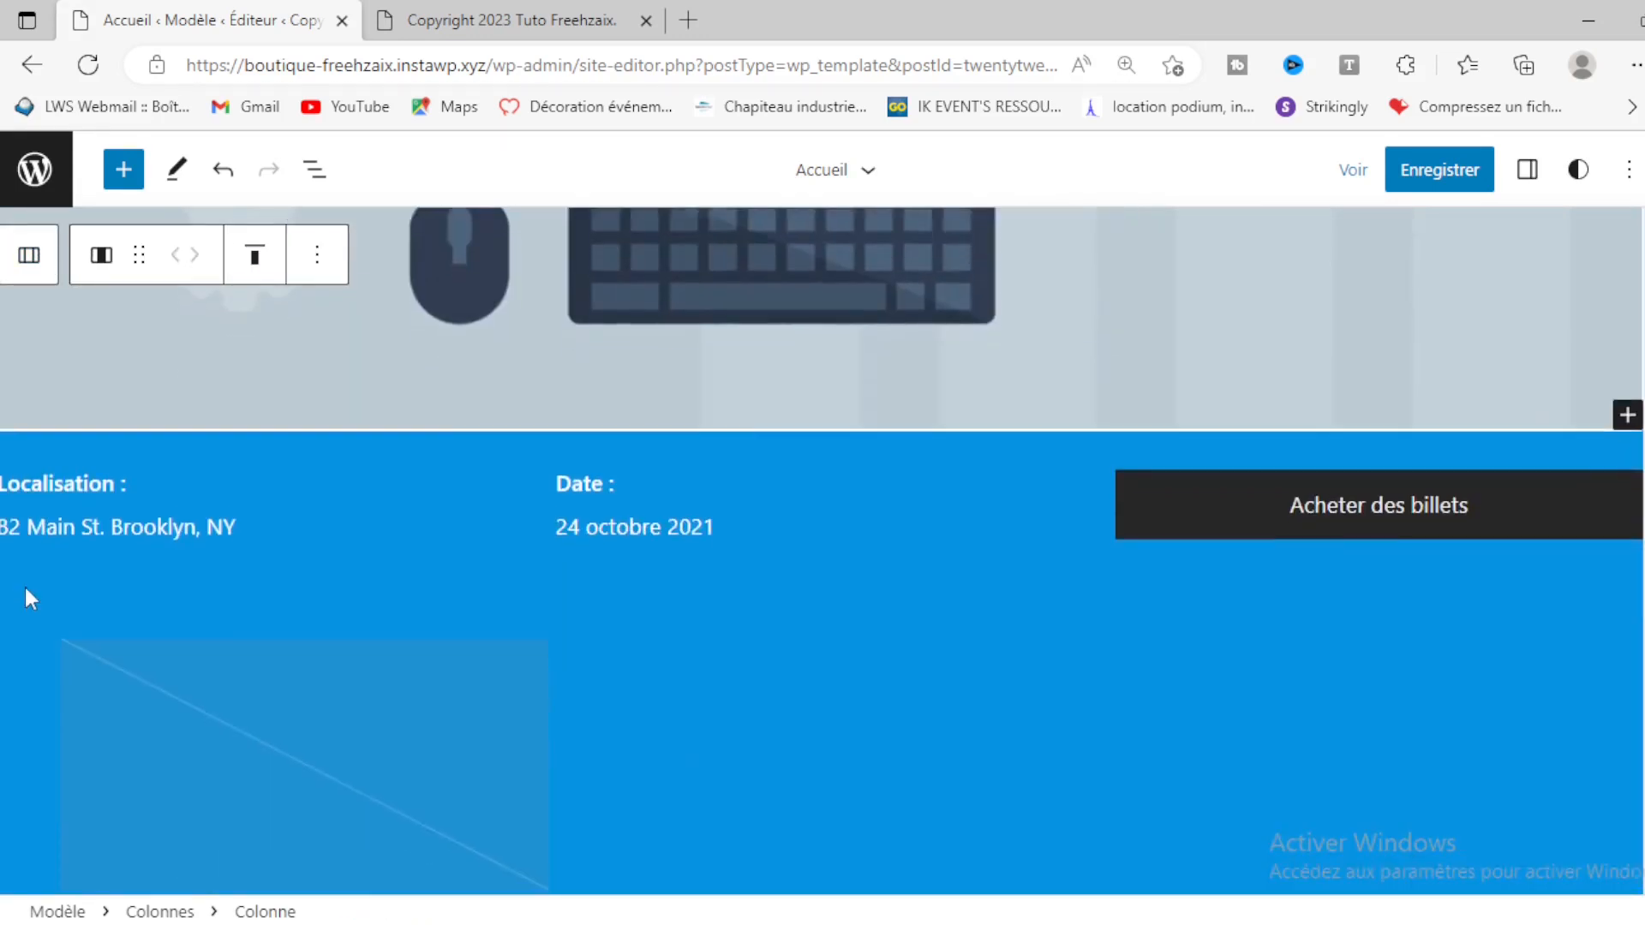
# Step: Remove the column containing the "Localisation :" text from the row beneath the hero image
pyautogui.tripleClick(33, 481)
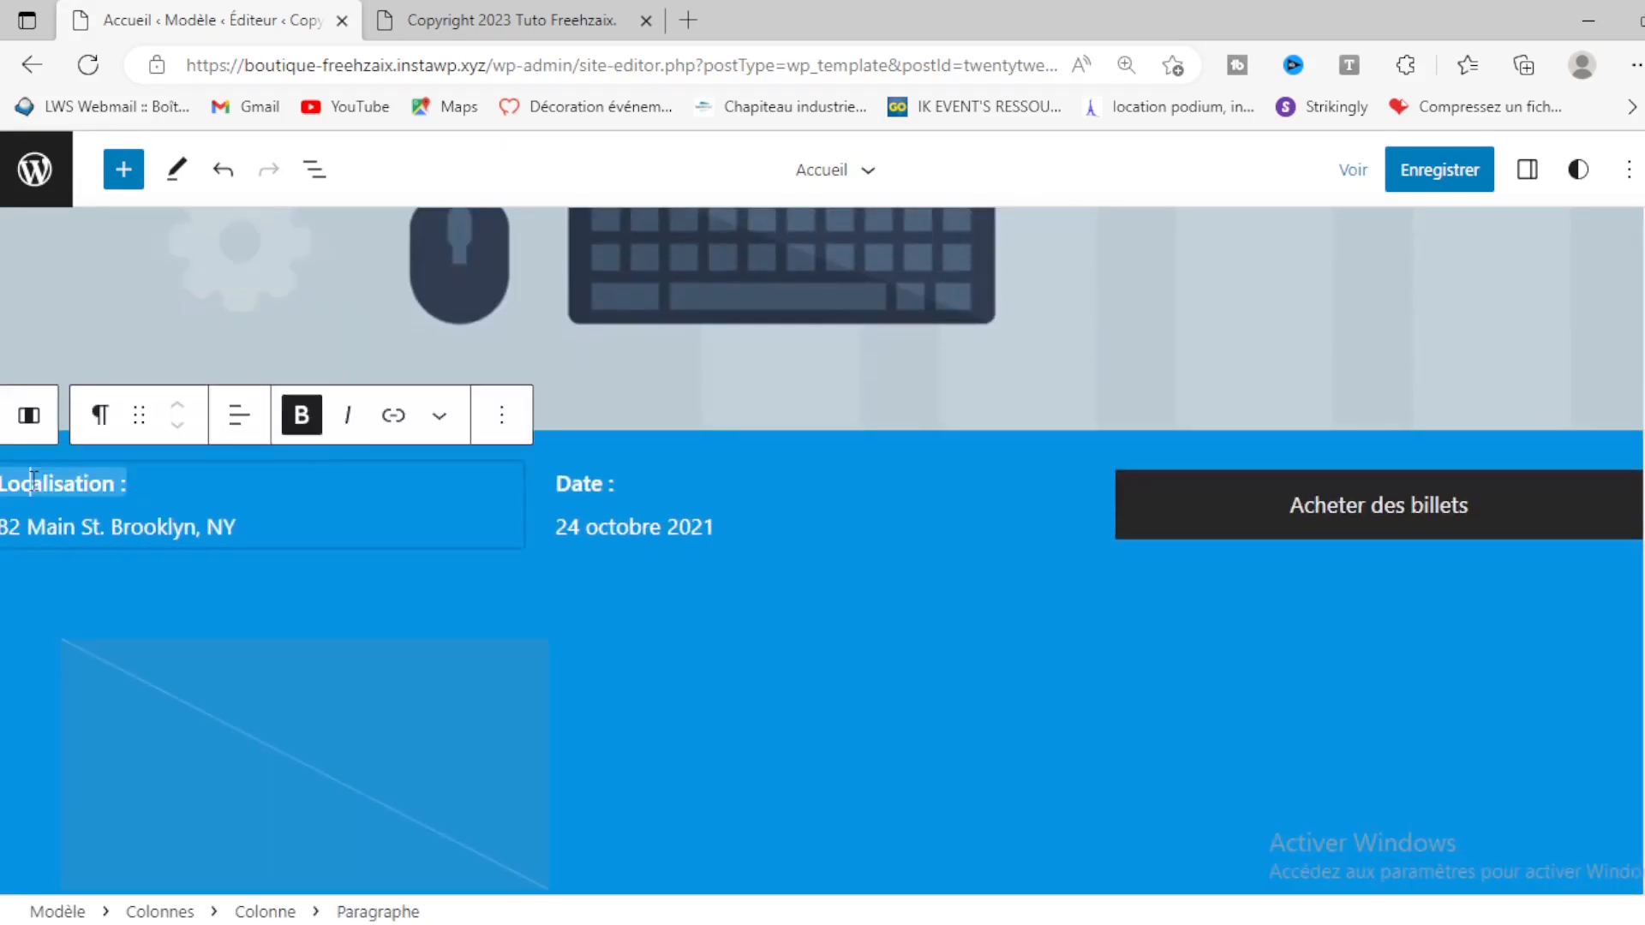
pyautogui.click(502, 414)
pyautogui.scroll(-3, 708, 716)
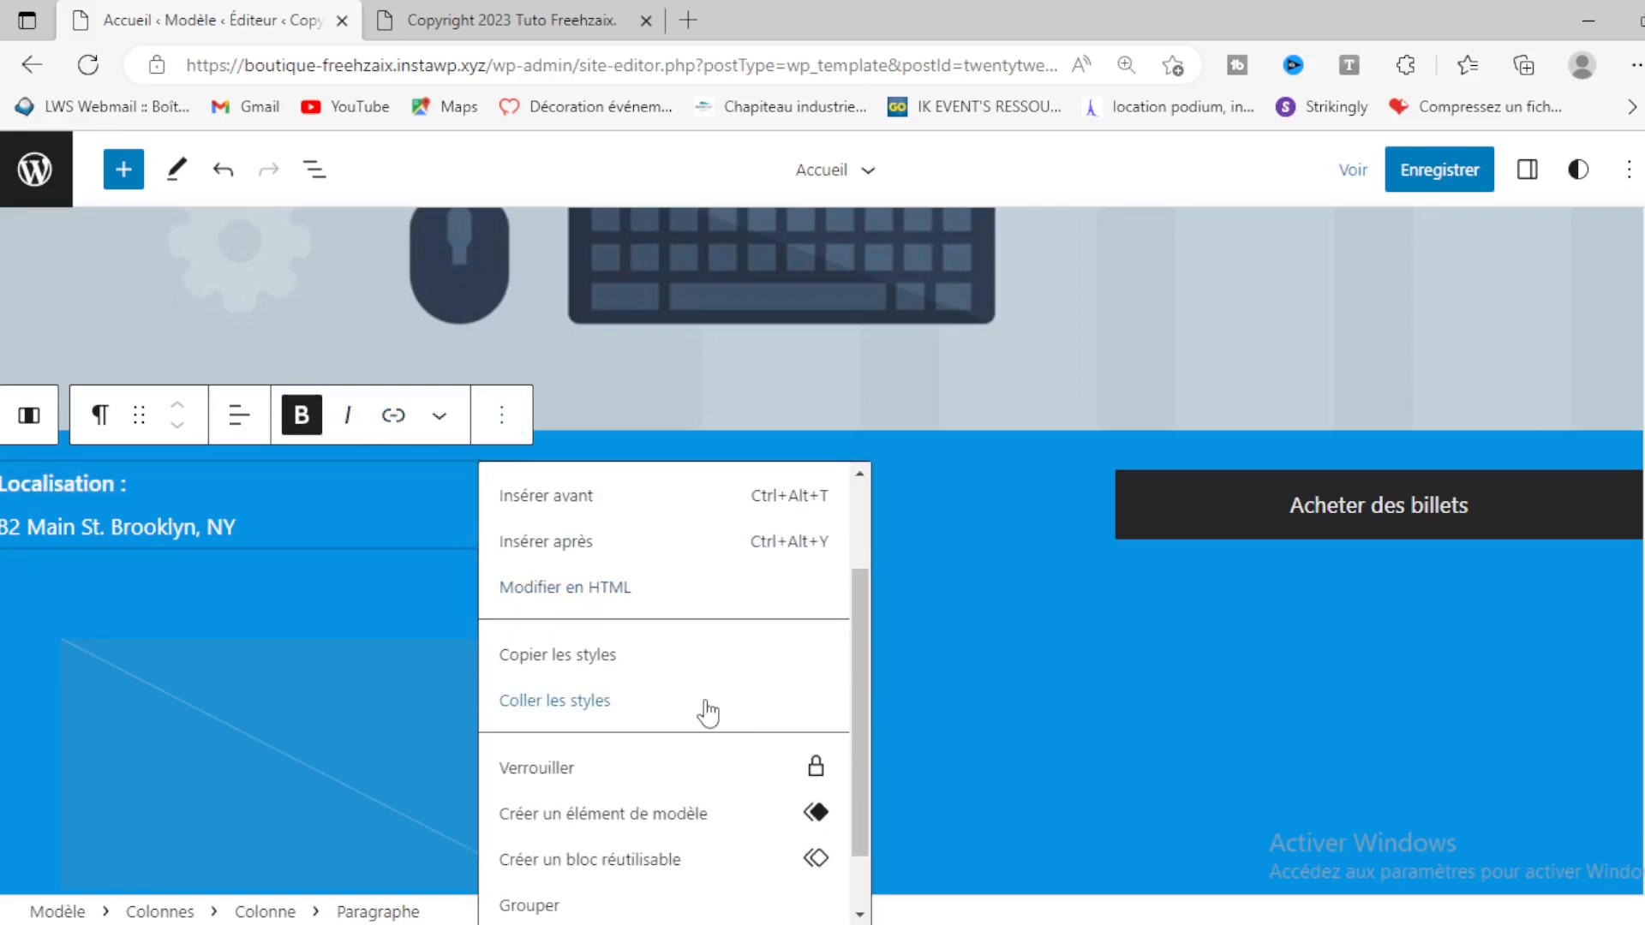
pyautogui.scroll(2, 696, 695)
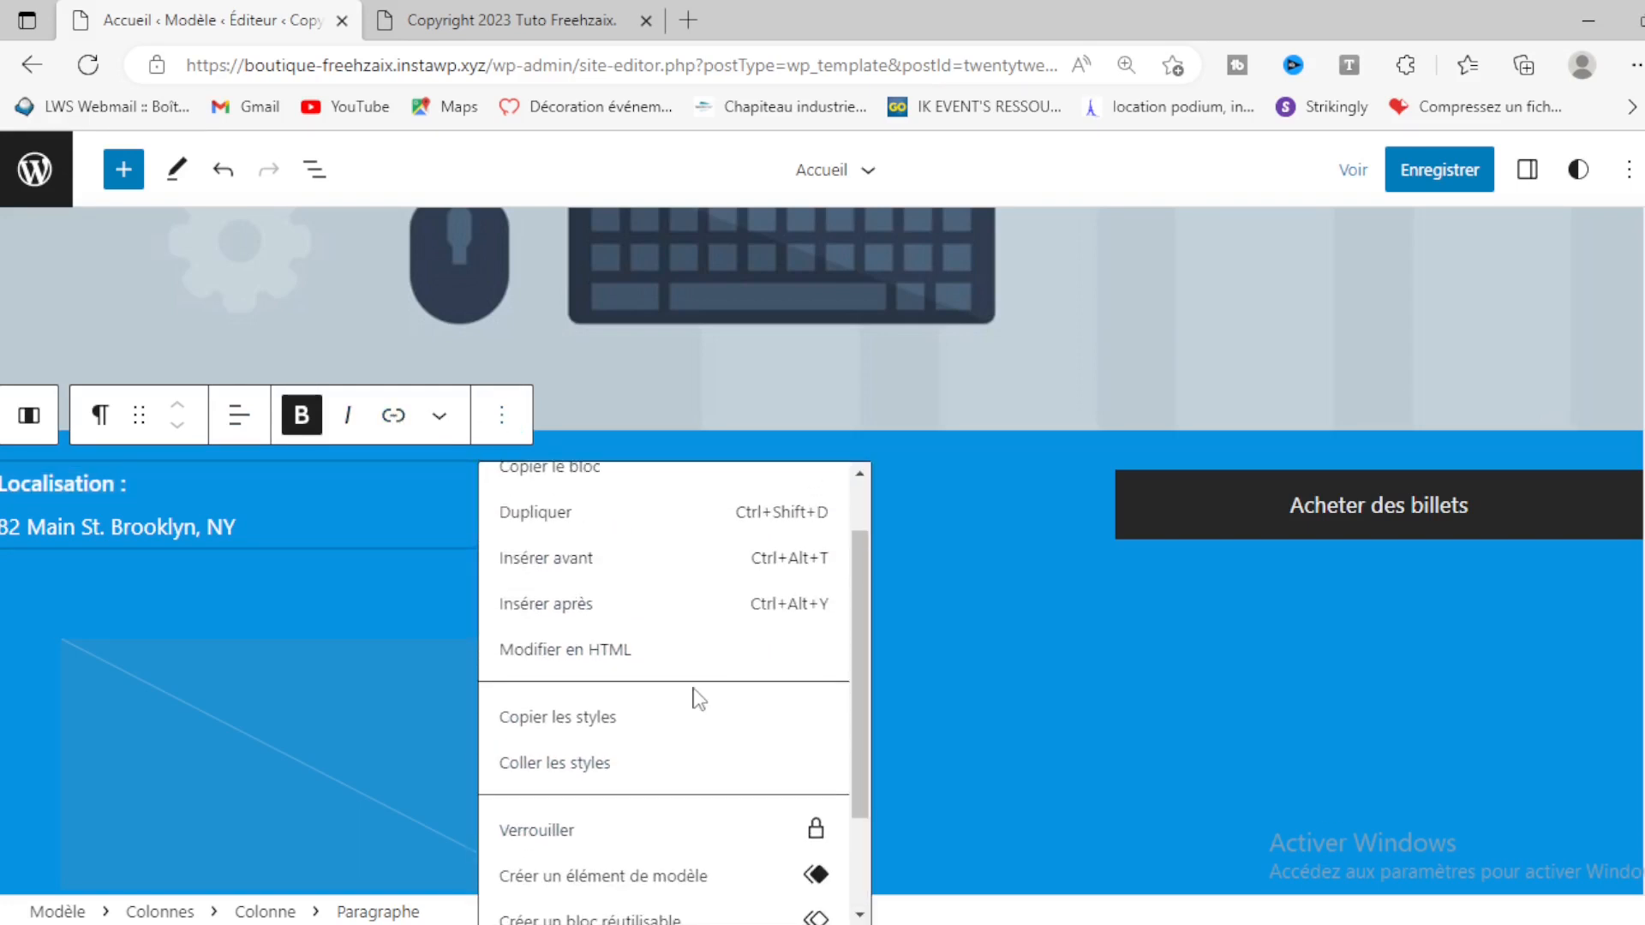
pyautogui.scroll(1, 696, 696)
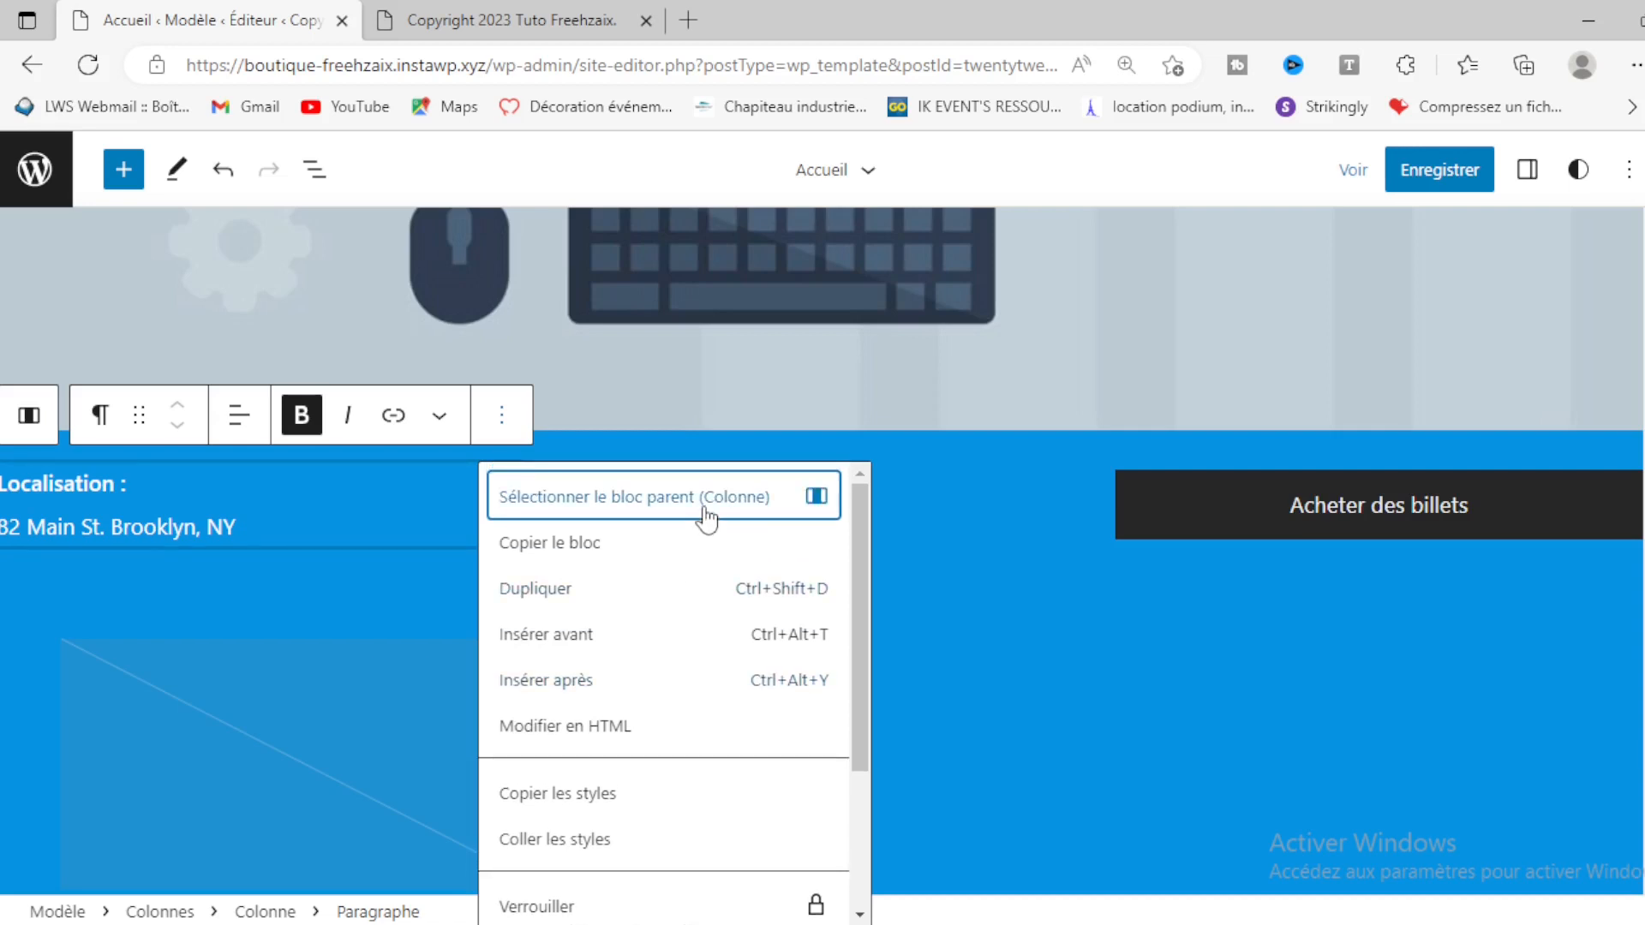
pyautogui.click(673, 506)
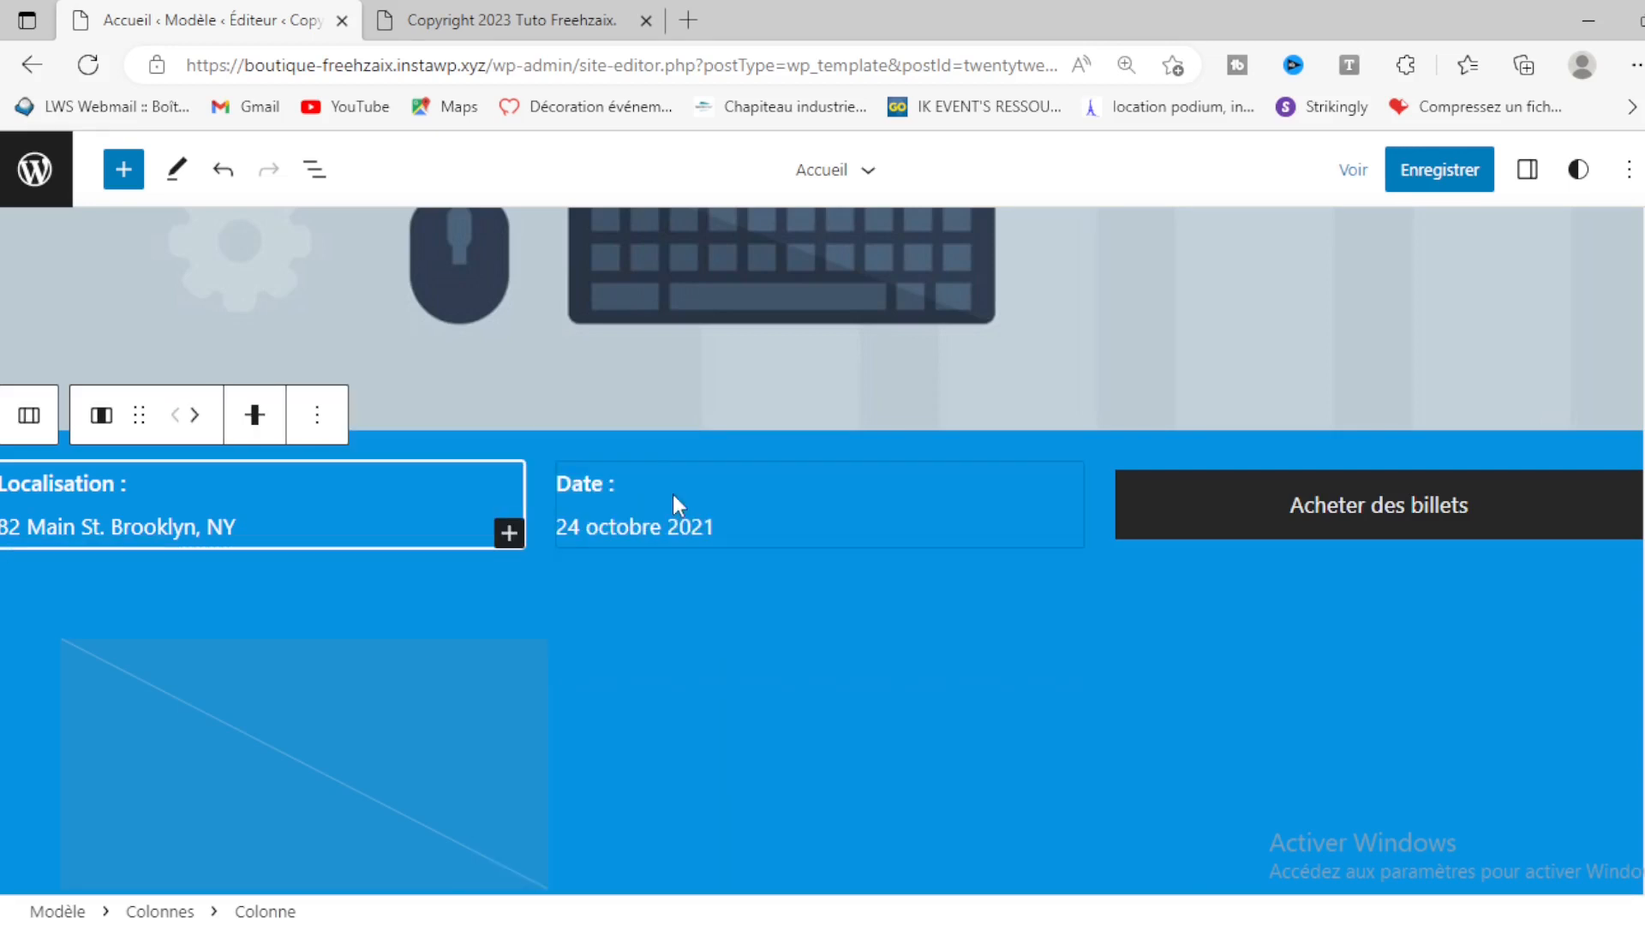
pyautogui.click(317, 415)
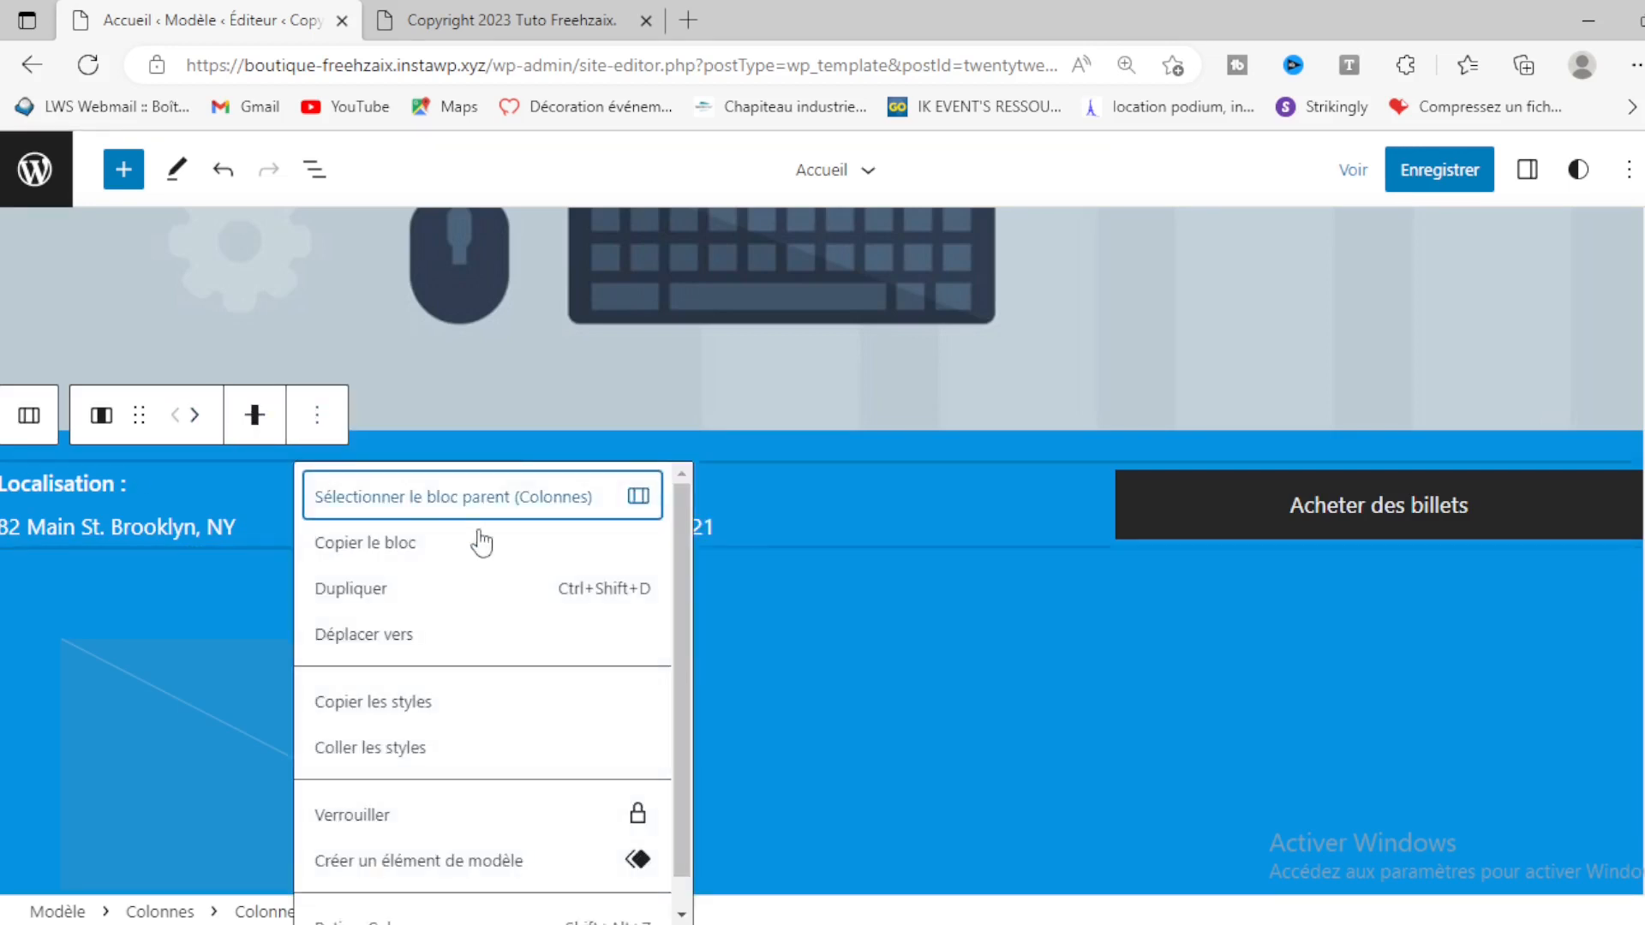
pyautogui.scroll(-1, 490, 549)
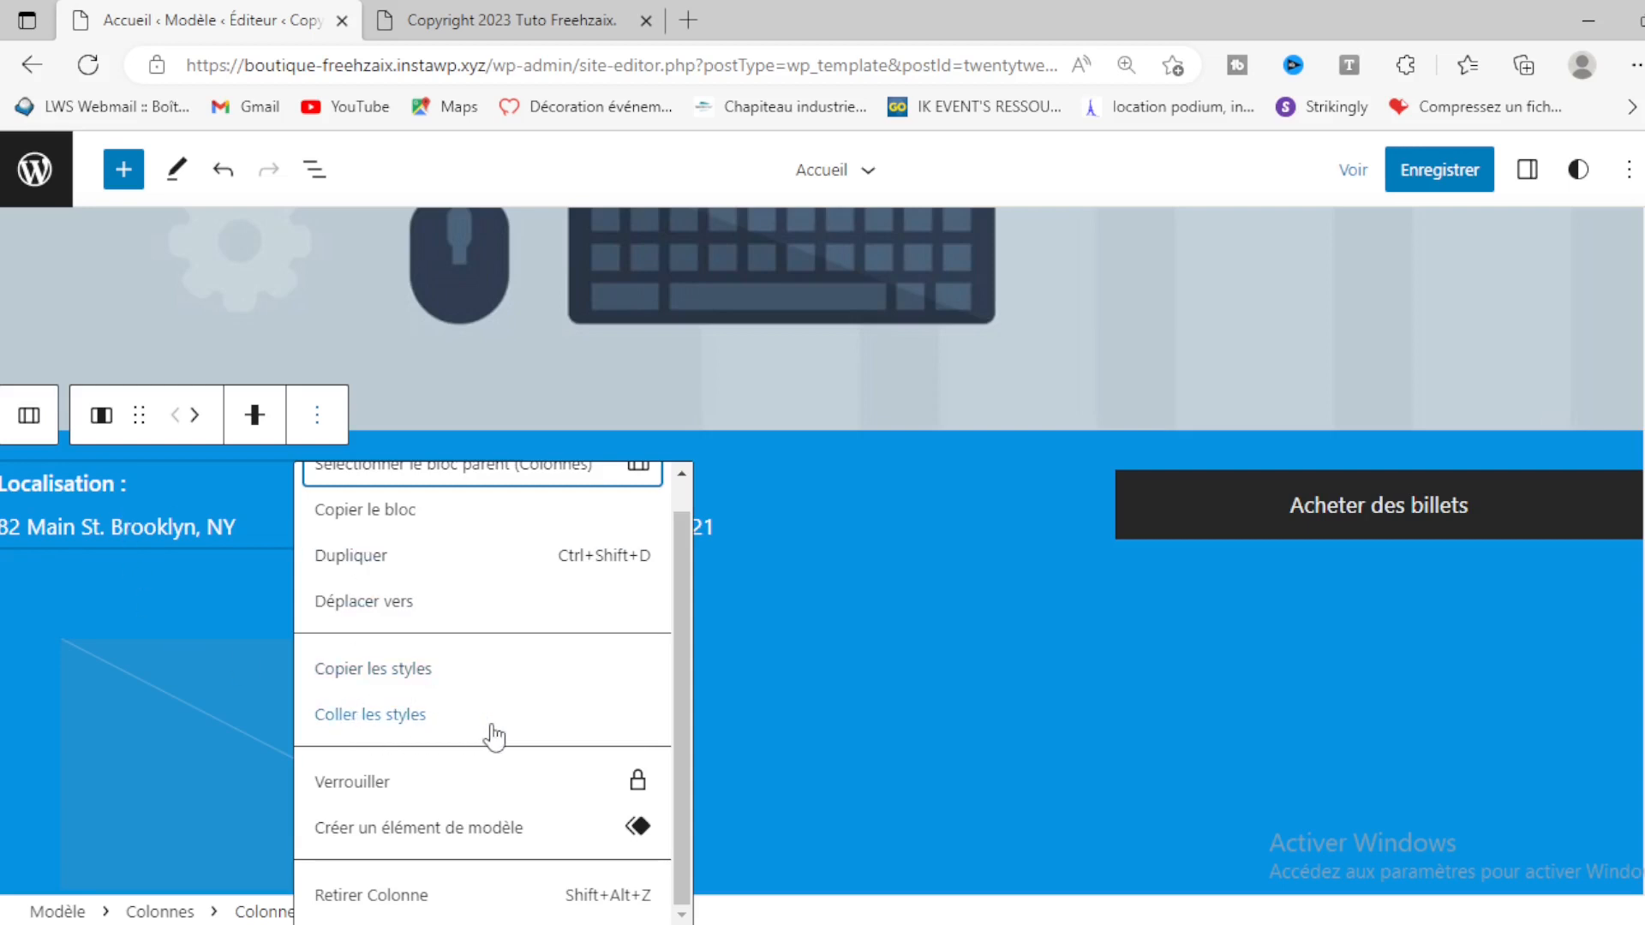
pyautogui.scroll(1, 495, 735)
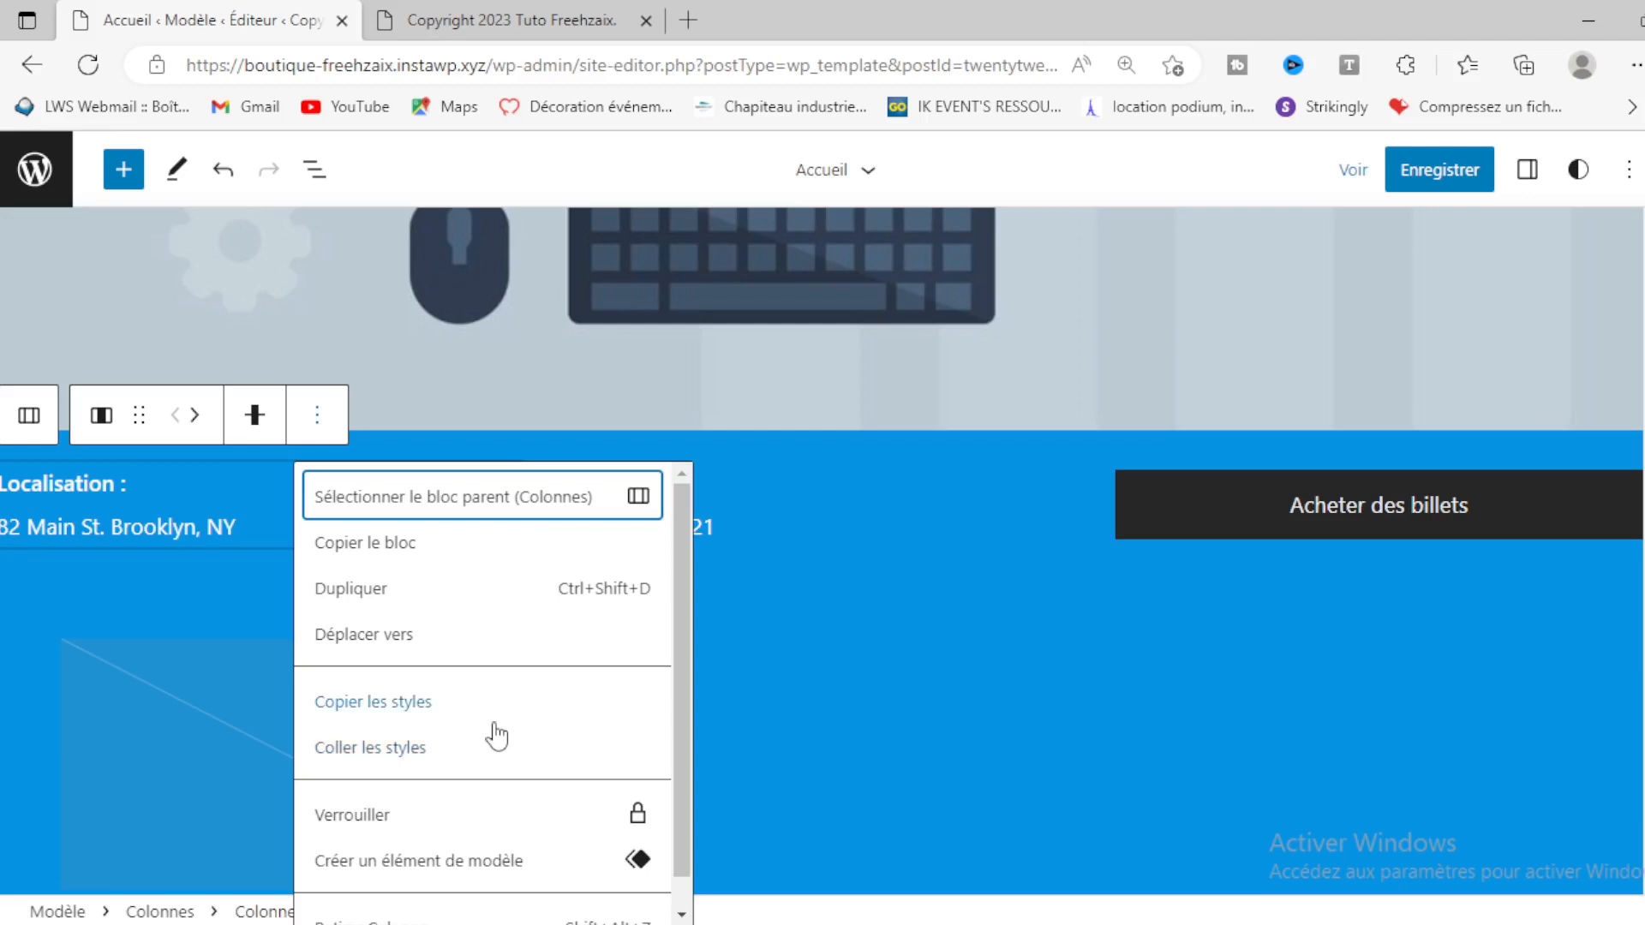
pyautogui.scroll(-1, 511, 754)
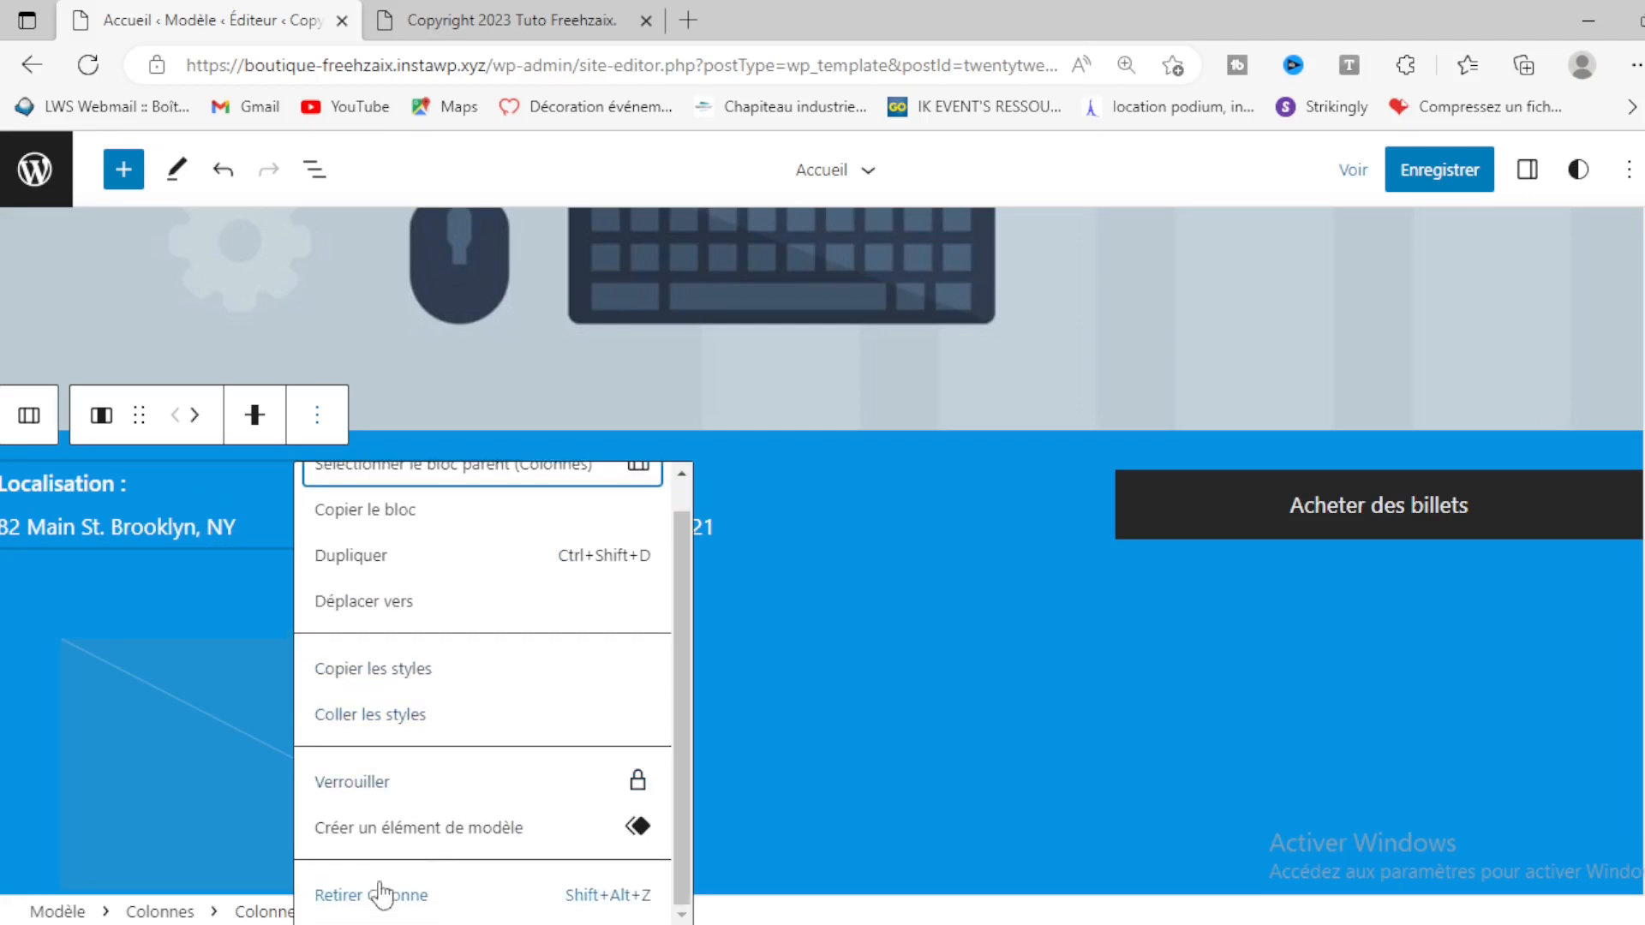
pyautogui.click(378, 892)
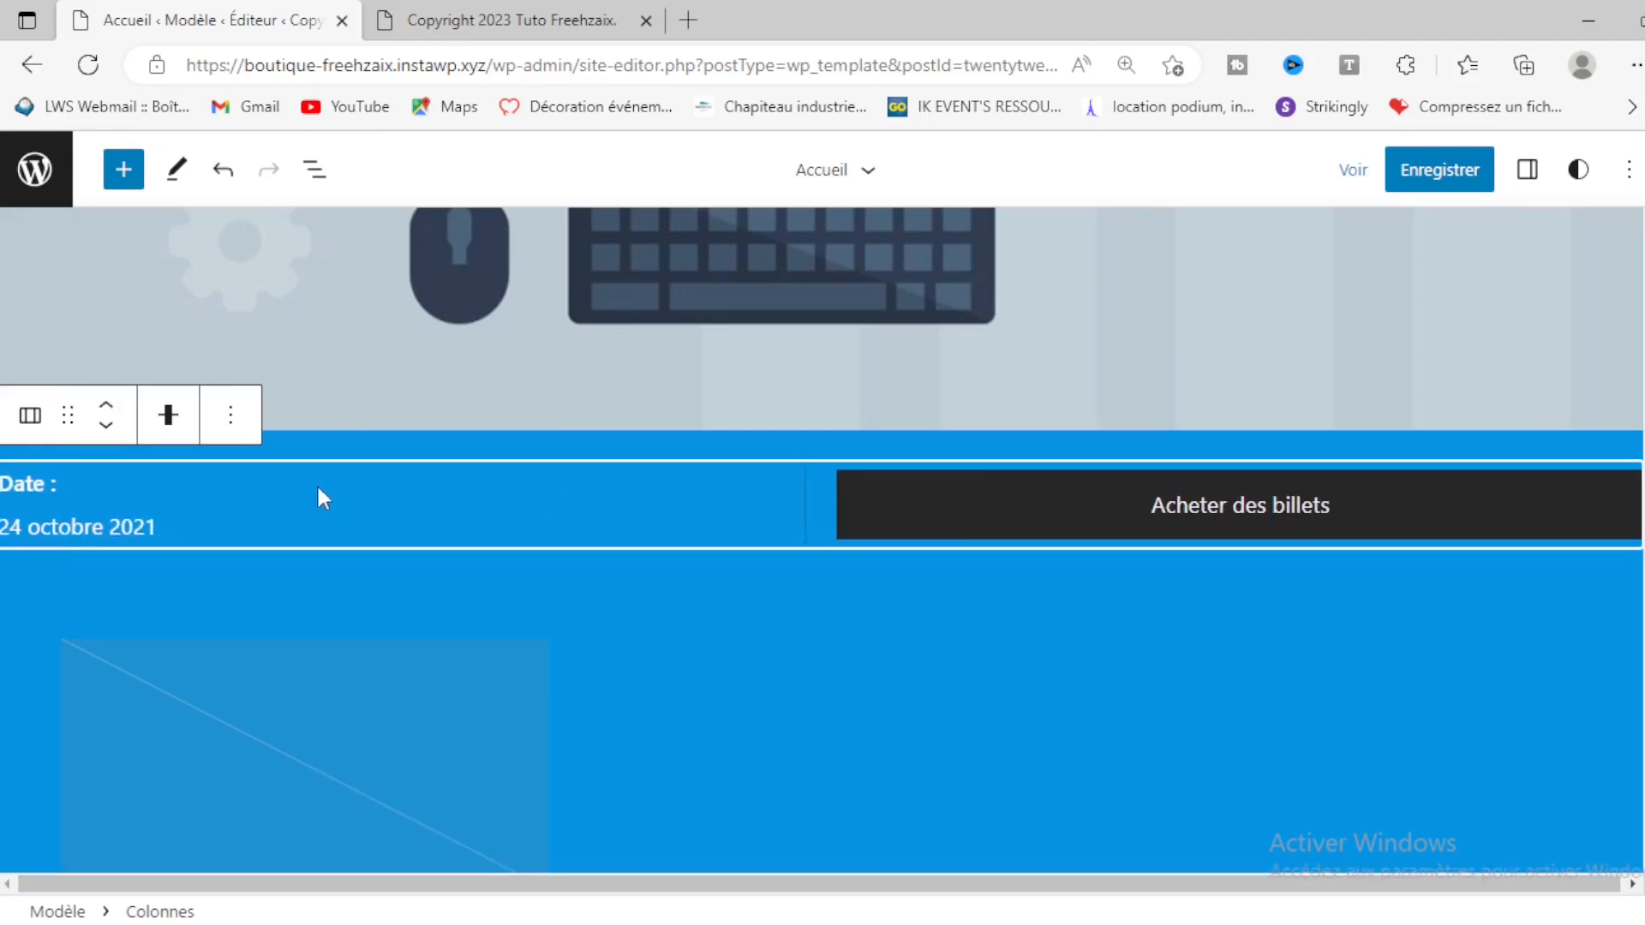
# Step: Remove the whole Columns block that holds the date and the "Acheter des billets" button
pyautogui.click(229, 416)
pyautogui.scroll(-2, 455, 782)
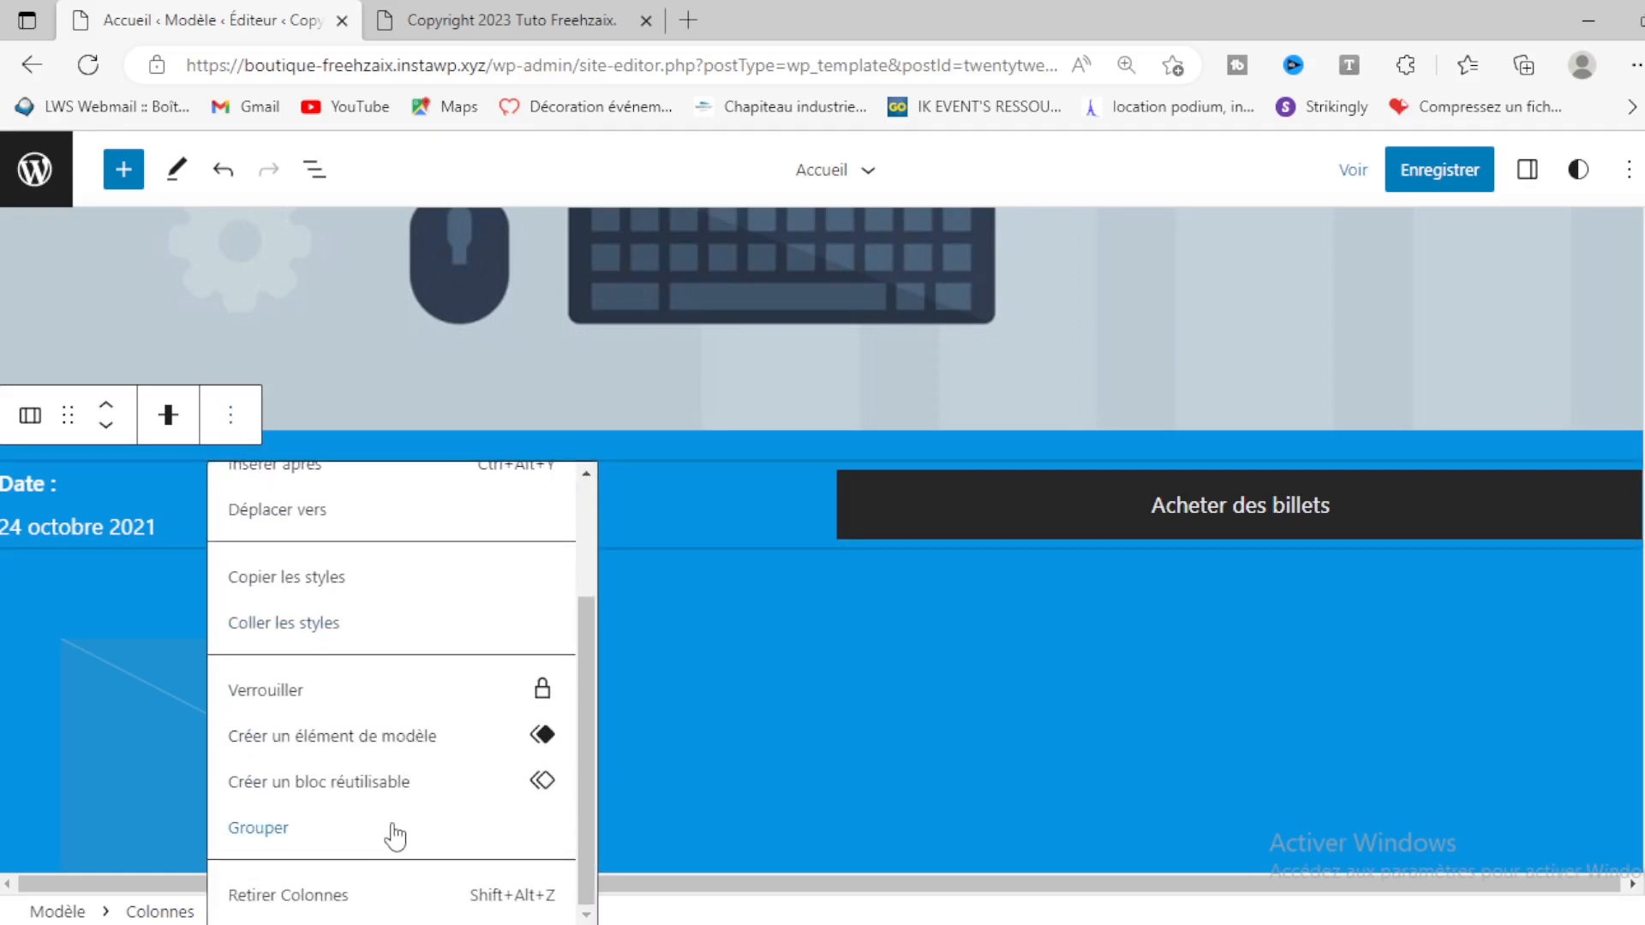
pyautogui.click(325, 900)
# Step: Search the block library for "section"
pyautogui.scroll(-6, 491, 788)
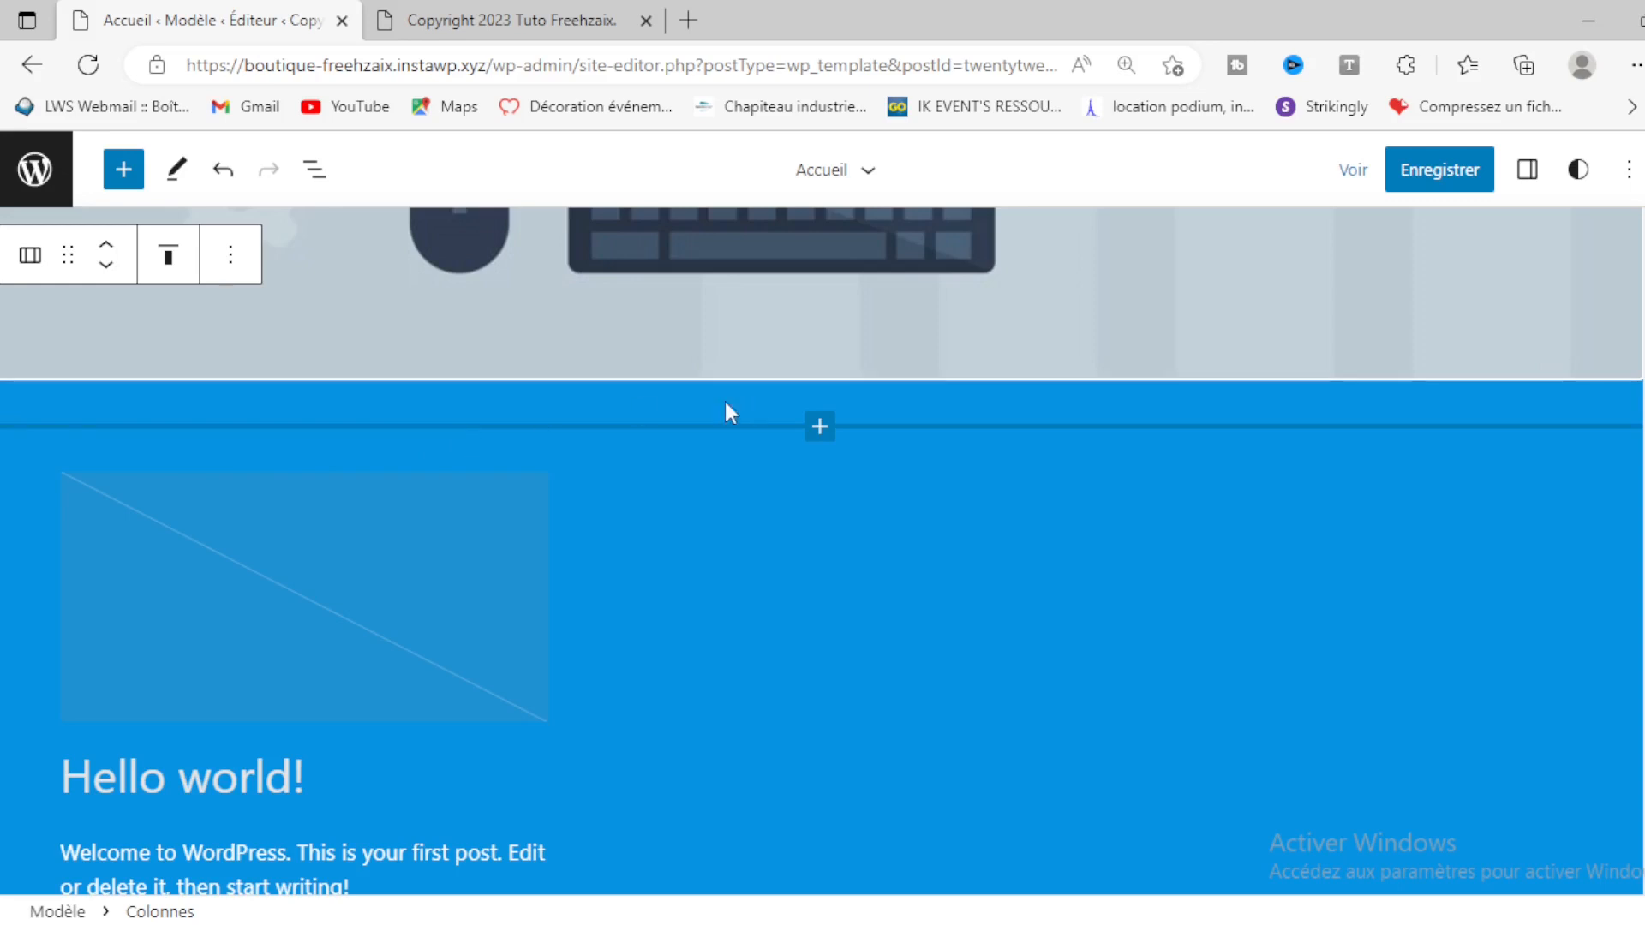
pyautogui.click(124, 170)
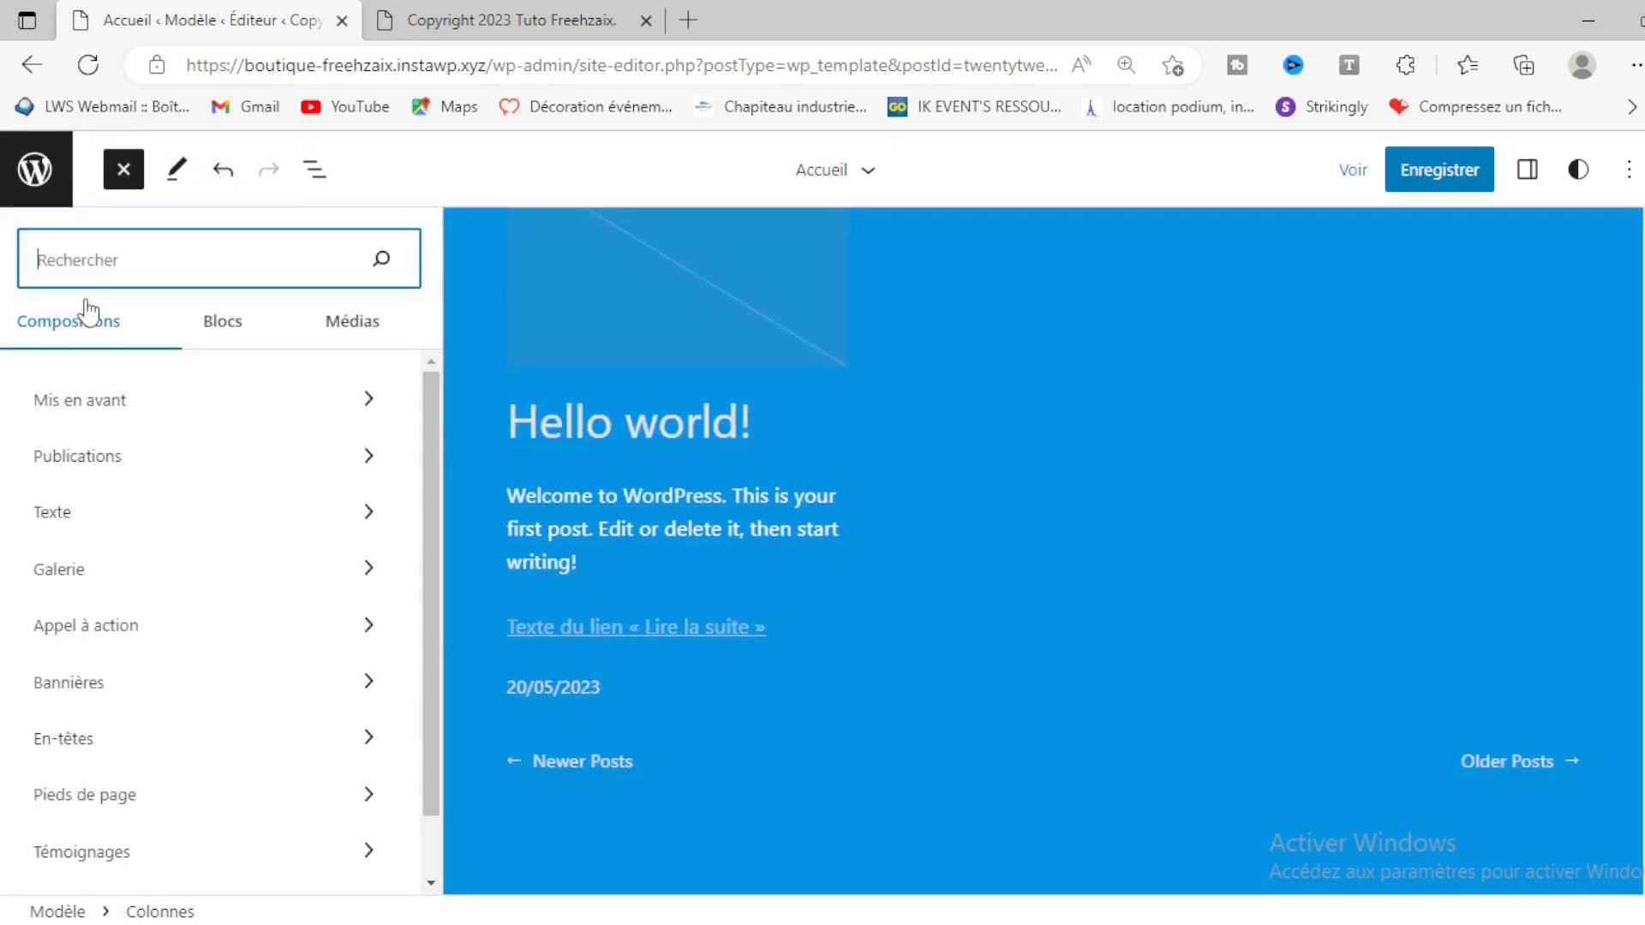
pyautogui.write('secg')
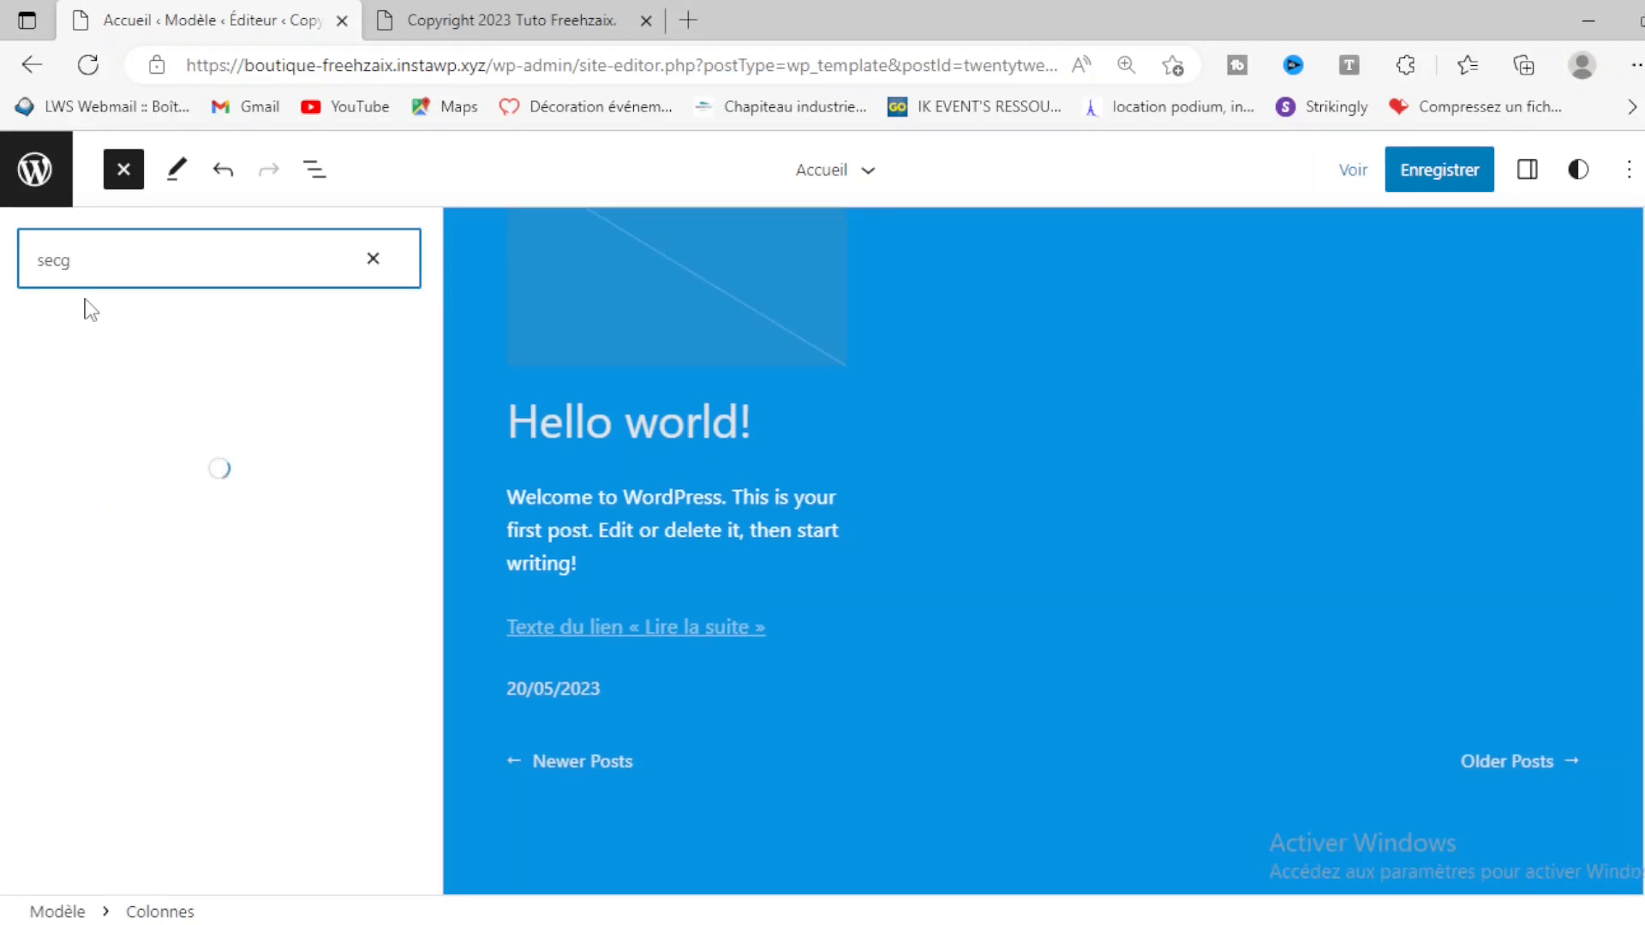
pyautogui.press('BackSpace')
pyautogui.write('tion')
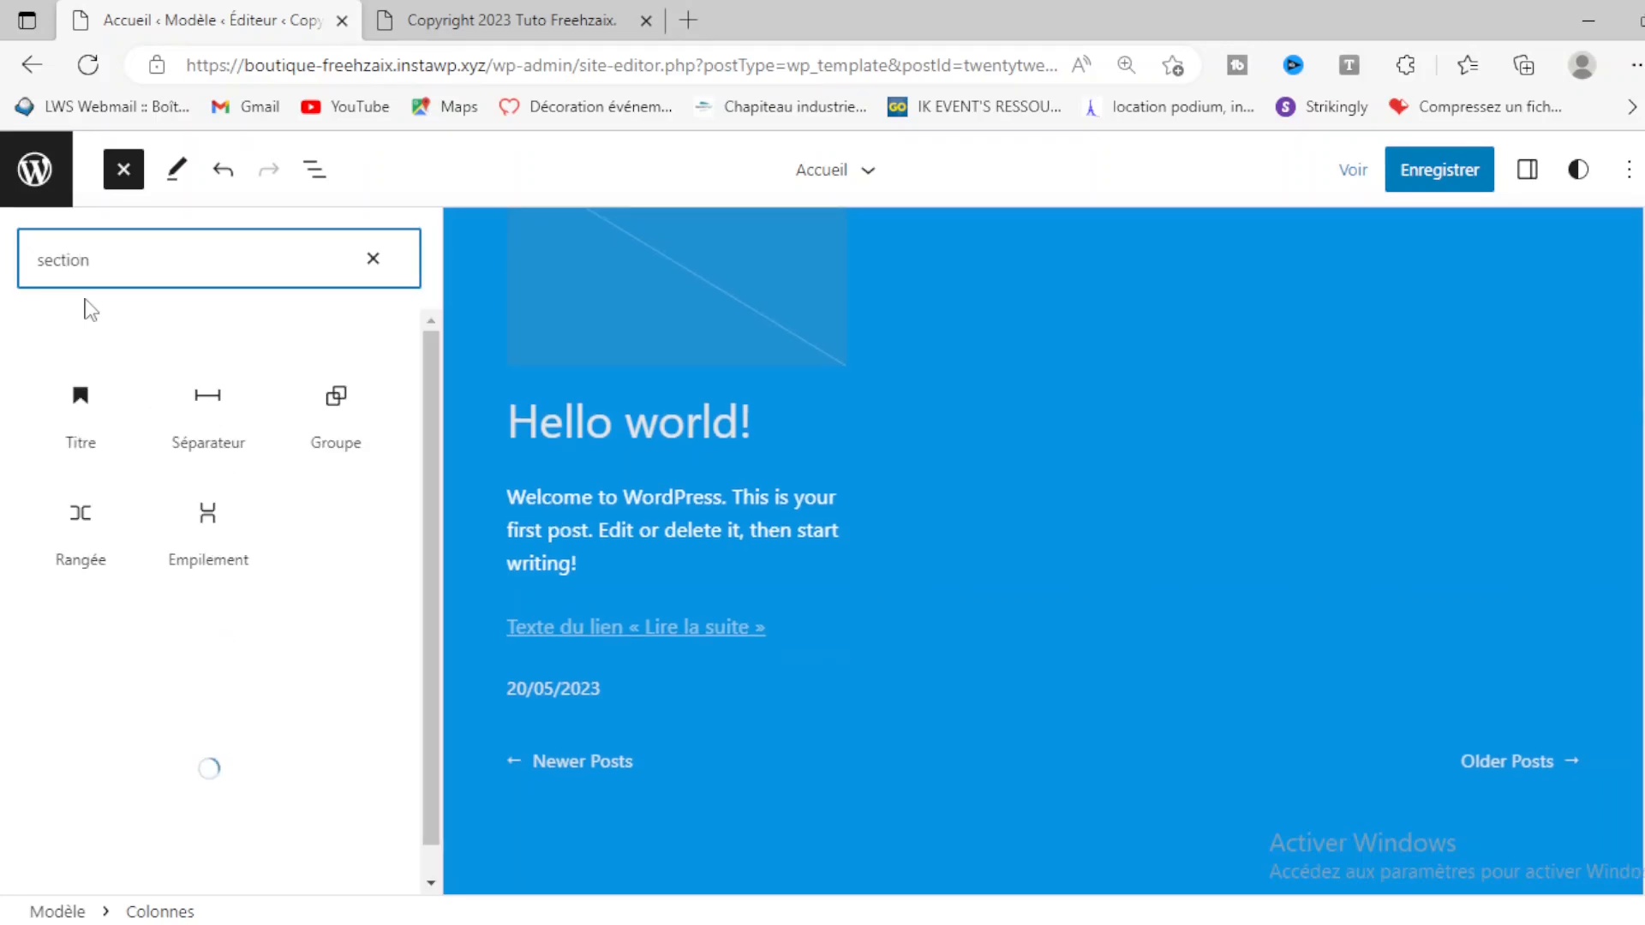
pyautogui.doubleClick(67, 260)
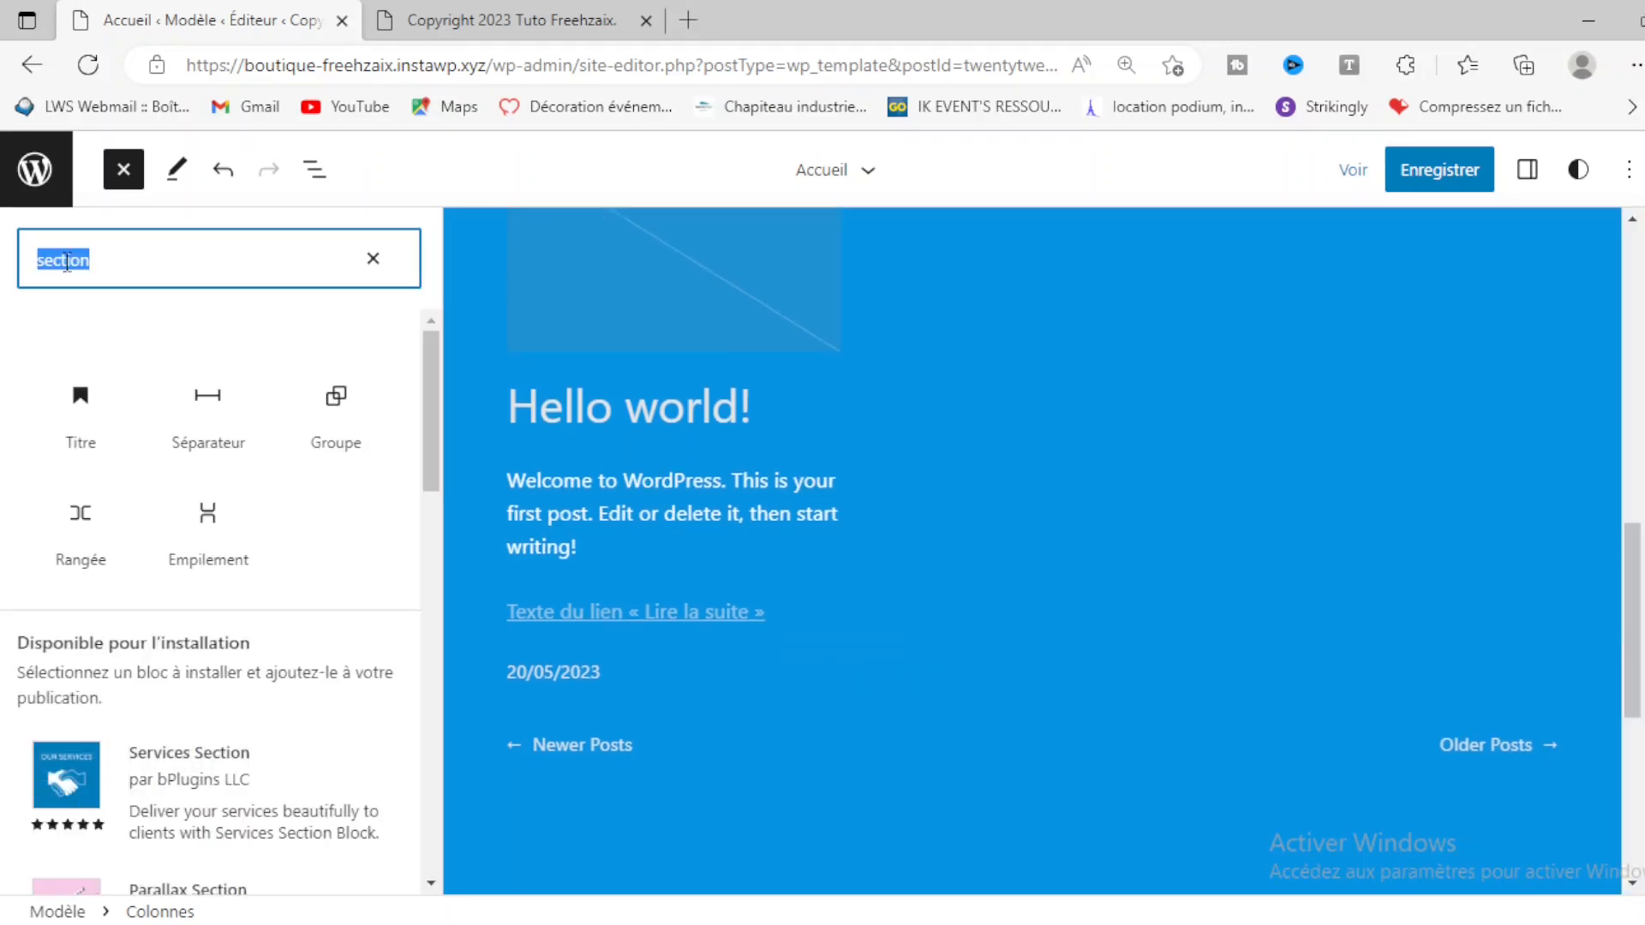
# Step: Find the Colonnes block by searching "col" and insert it between the image and the posts with the 33 / 66 layout
pyautogui.write('col')
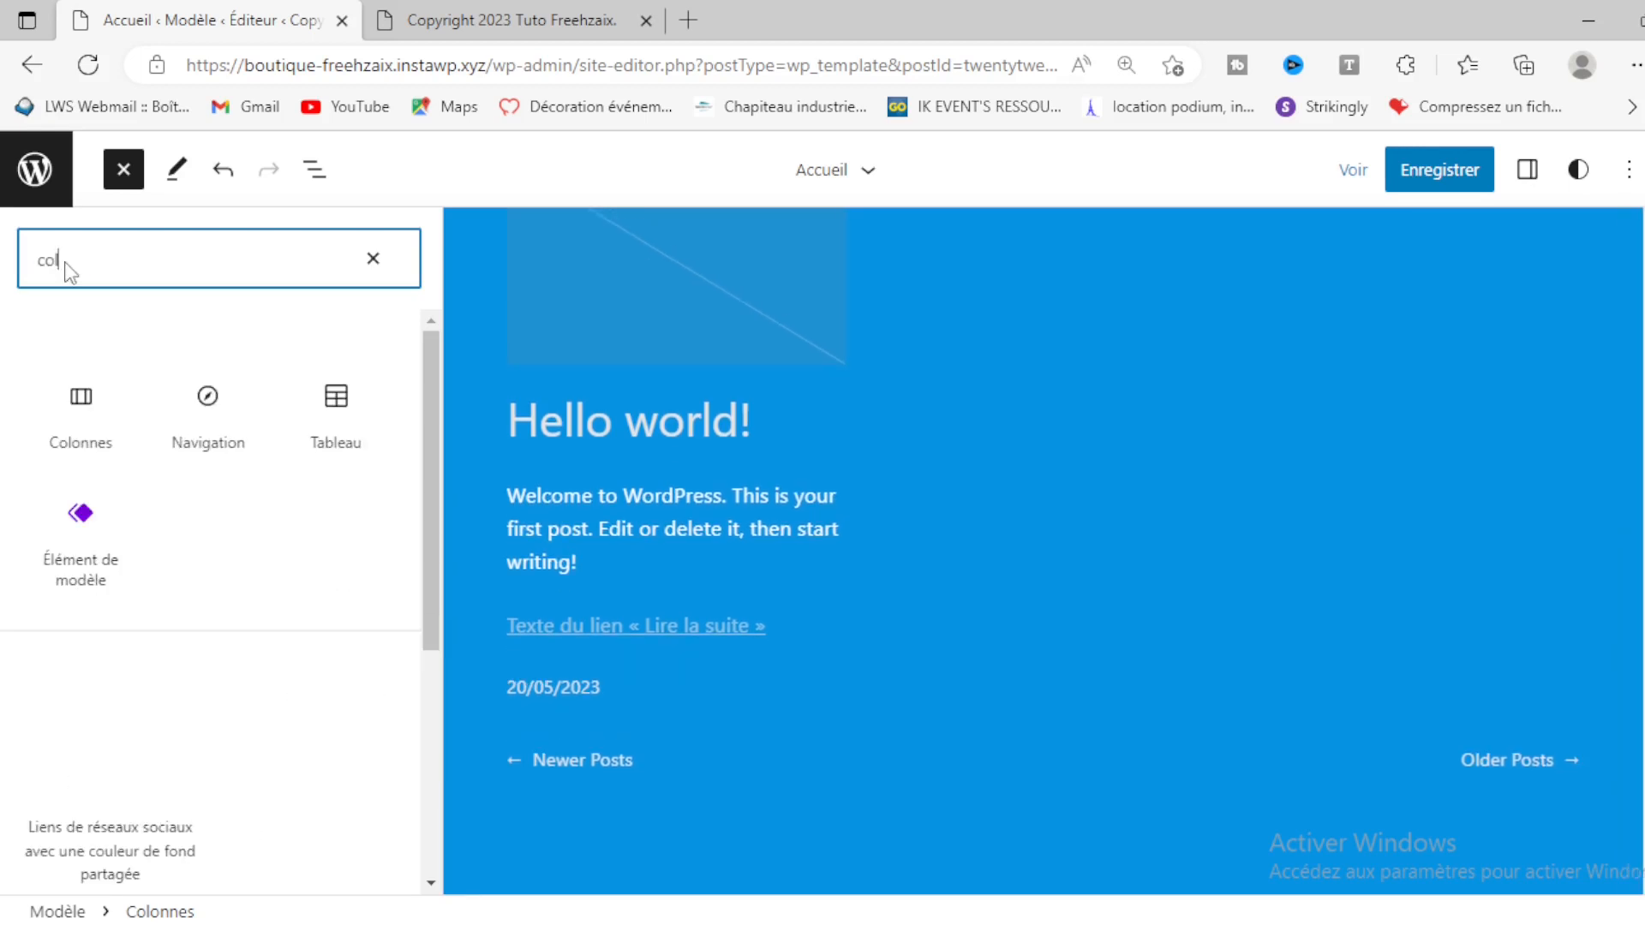
pyautogui.scroll(5, 591, 385)
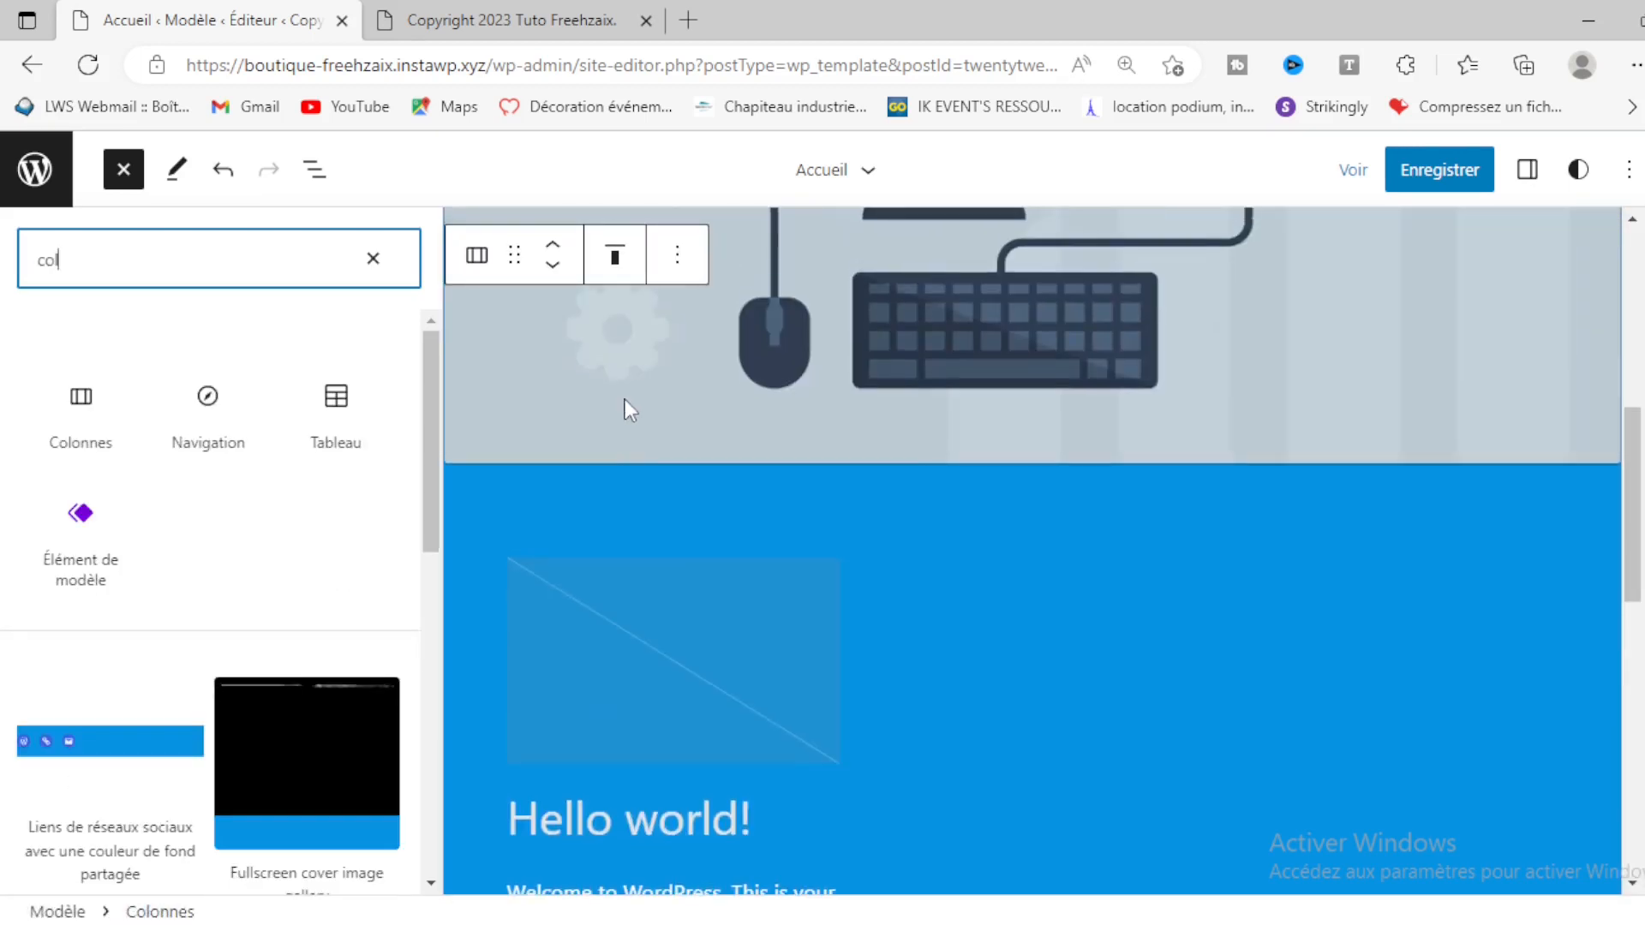
pyautogui.moveTo(80, 407); pyautogui.dragTo(991, 486)
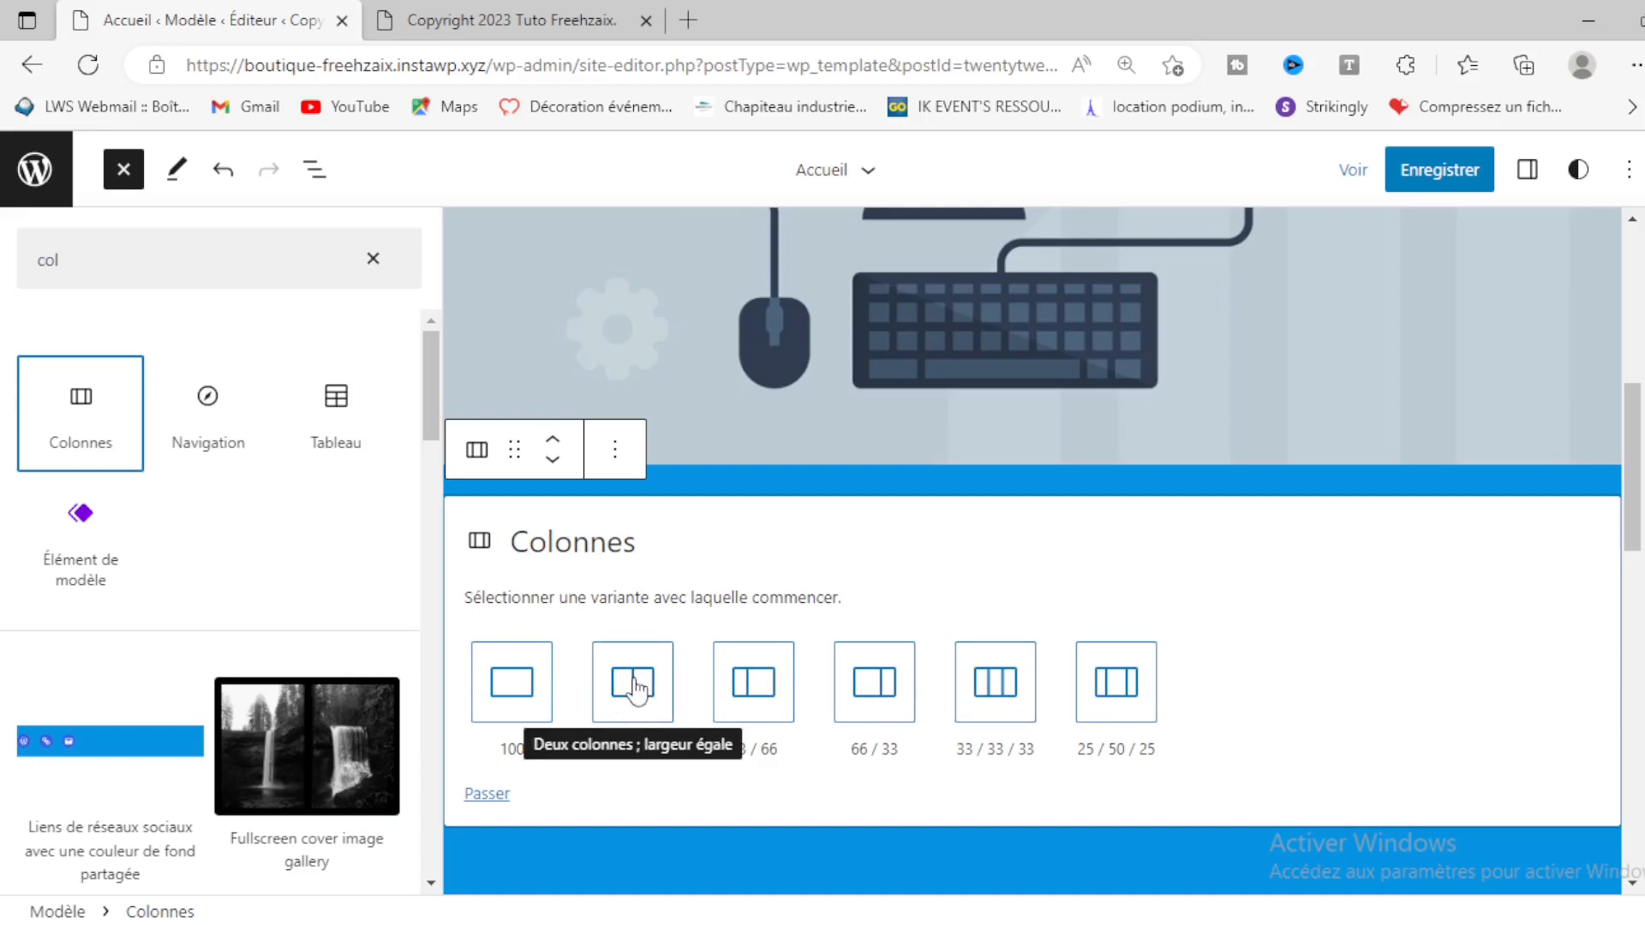
pyautogui.click(758, 679)
pyautogui.scroll(-3, 758, 678)
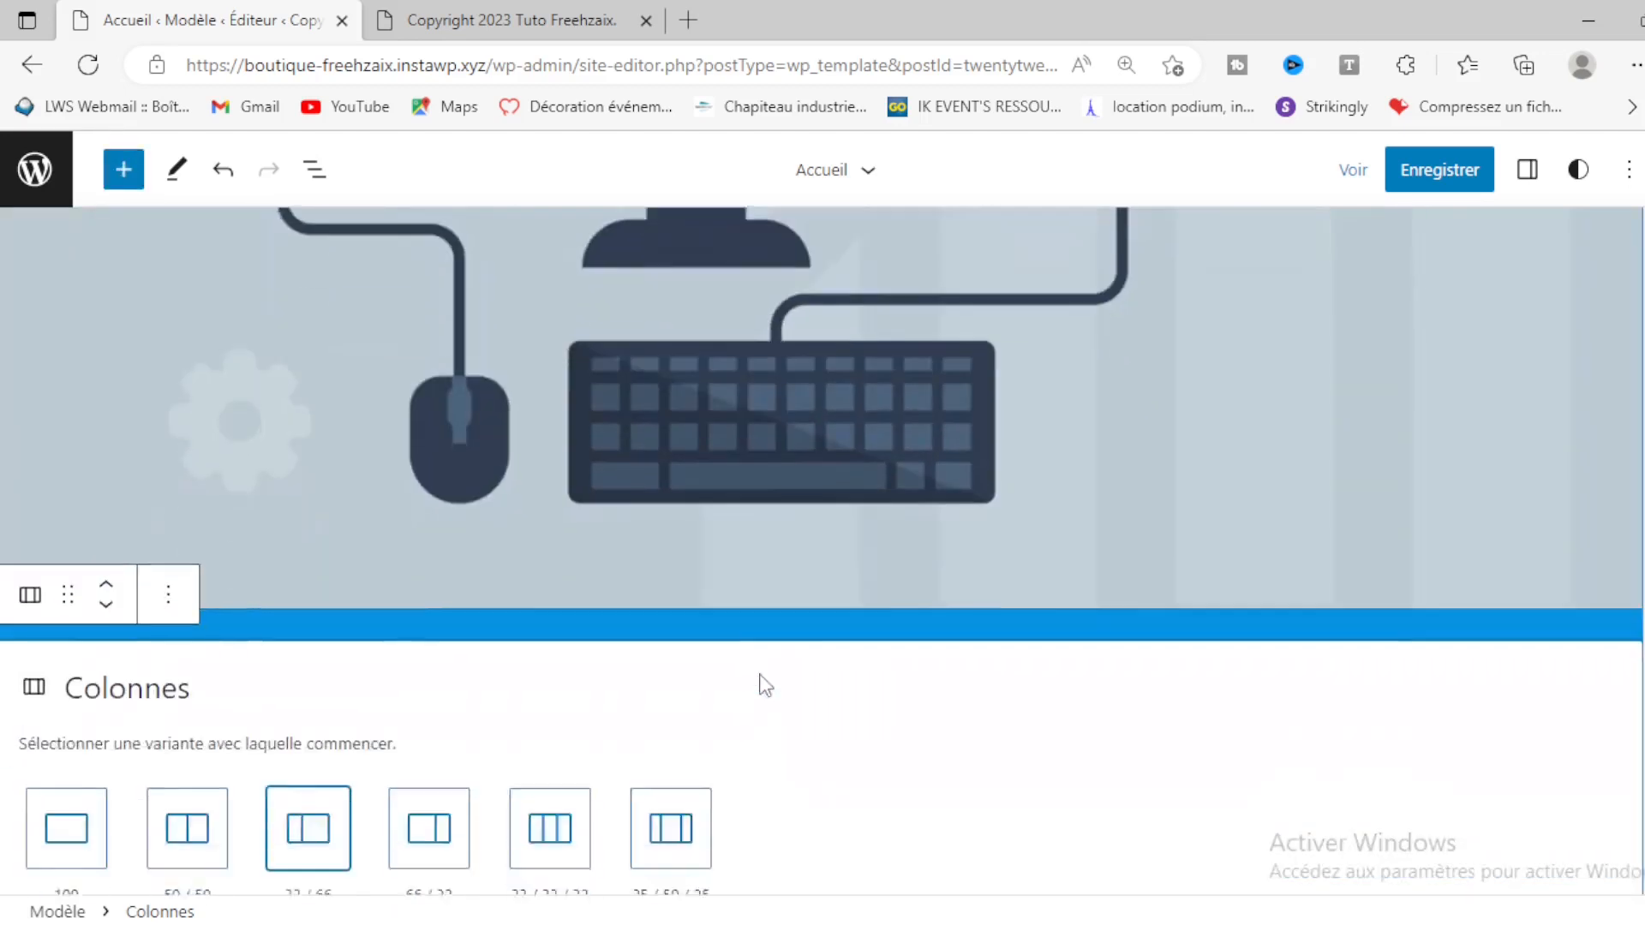
pyautogui.scroll(-1, 279, 651)
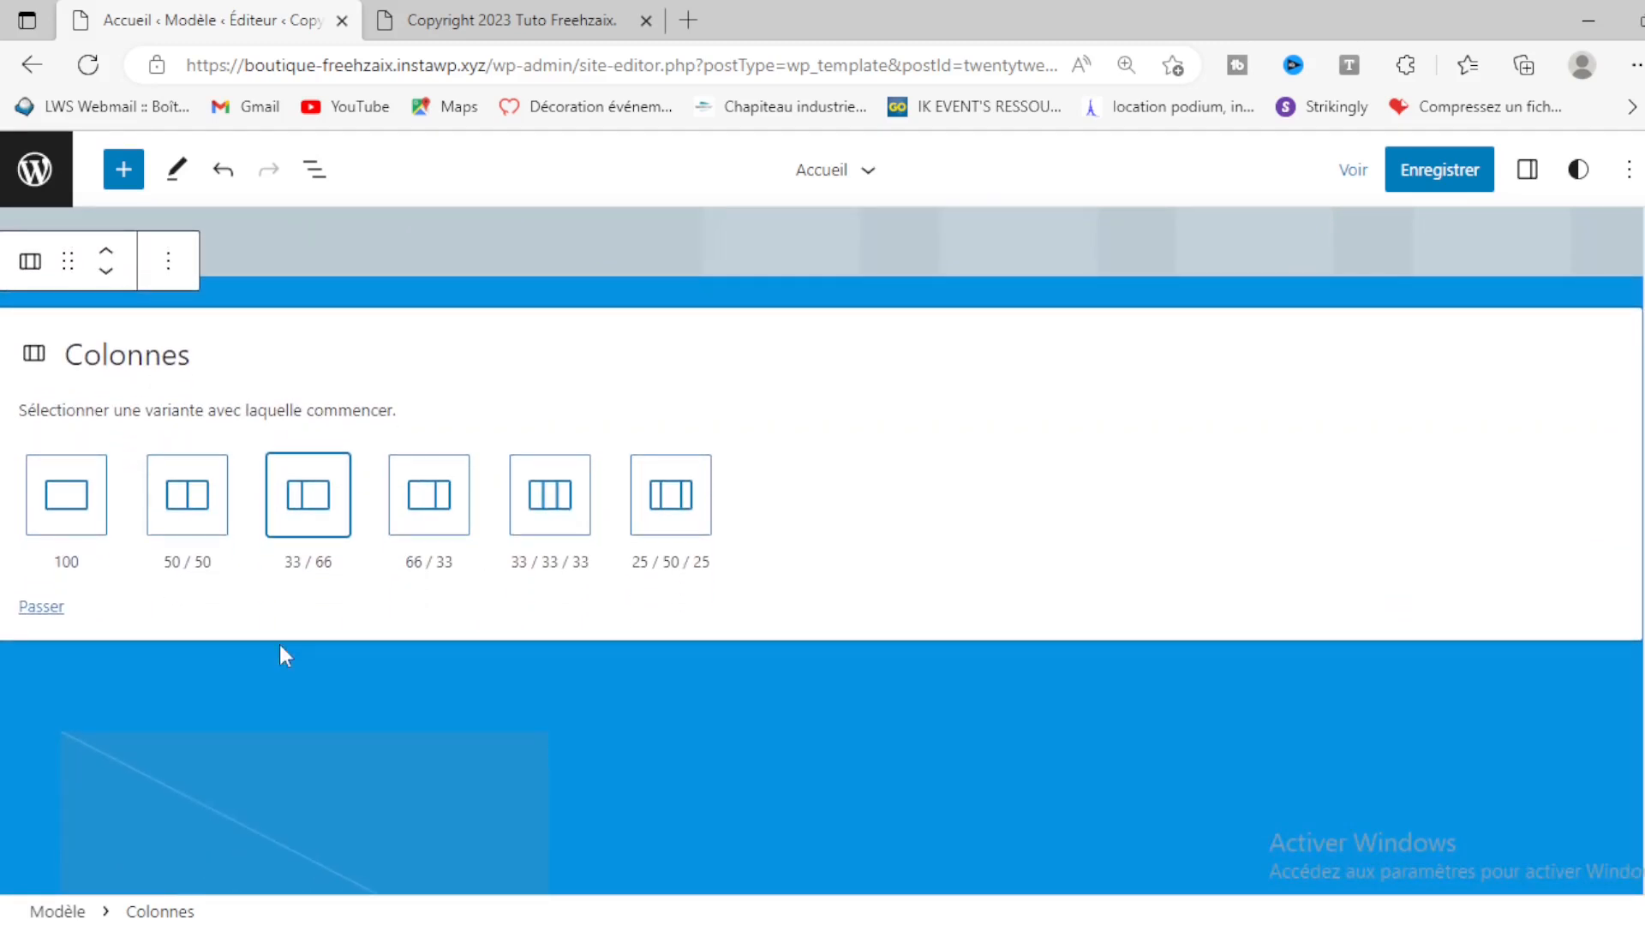
pyautogui.click(314, 506)
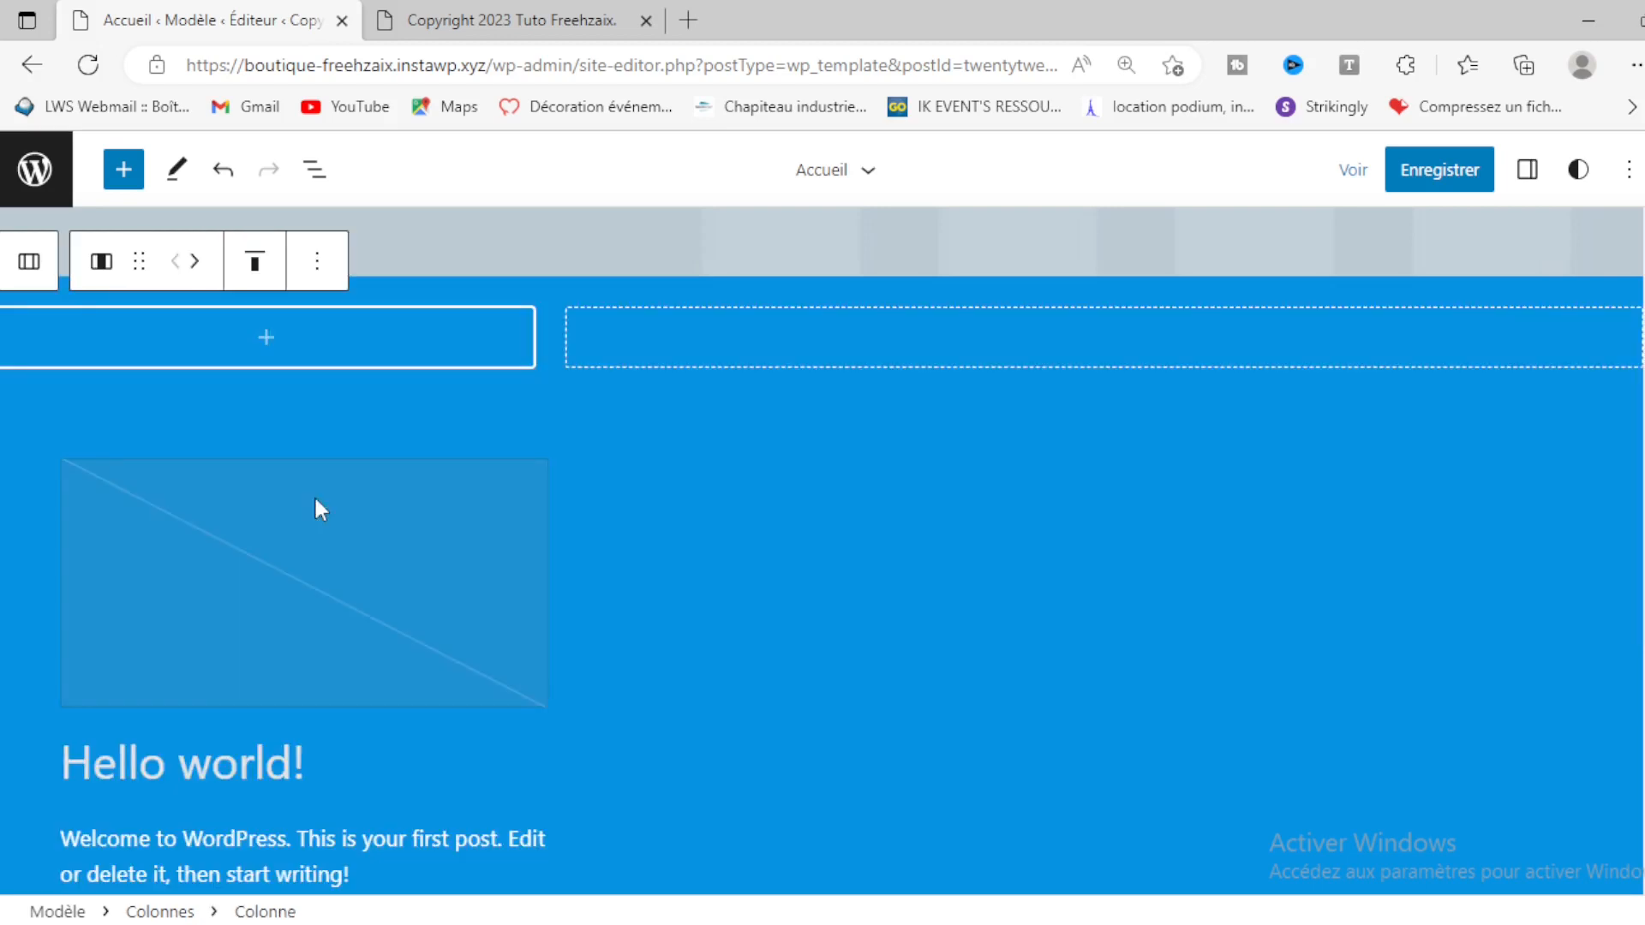
pyautogui.scroll(1, 833, 591)
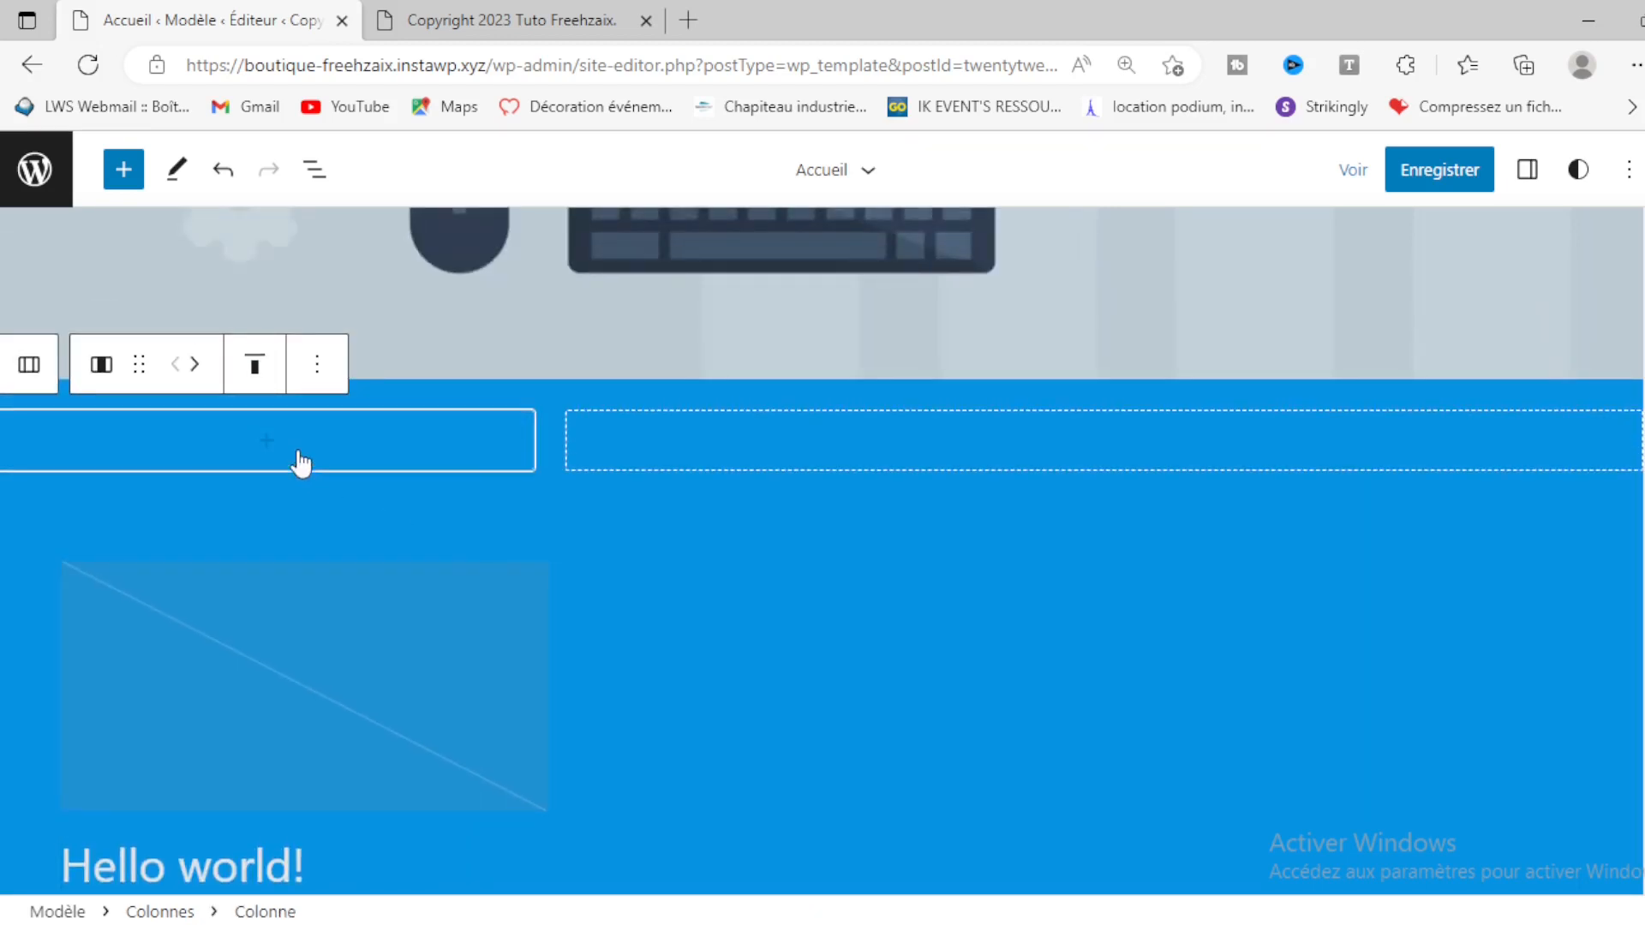
pyautogui.click(317, 367)
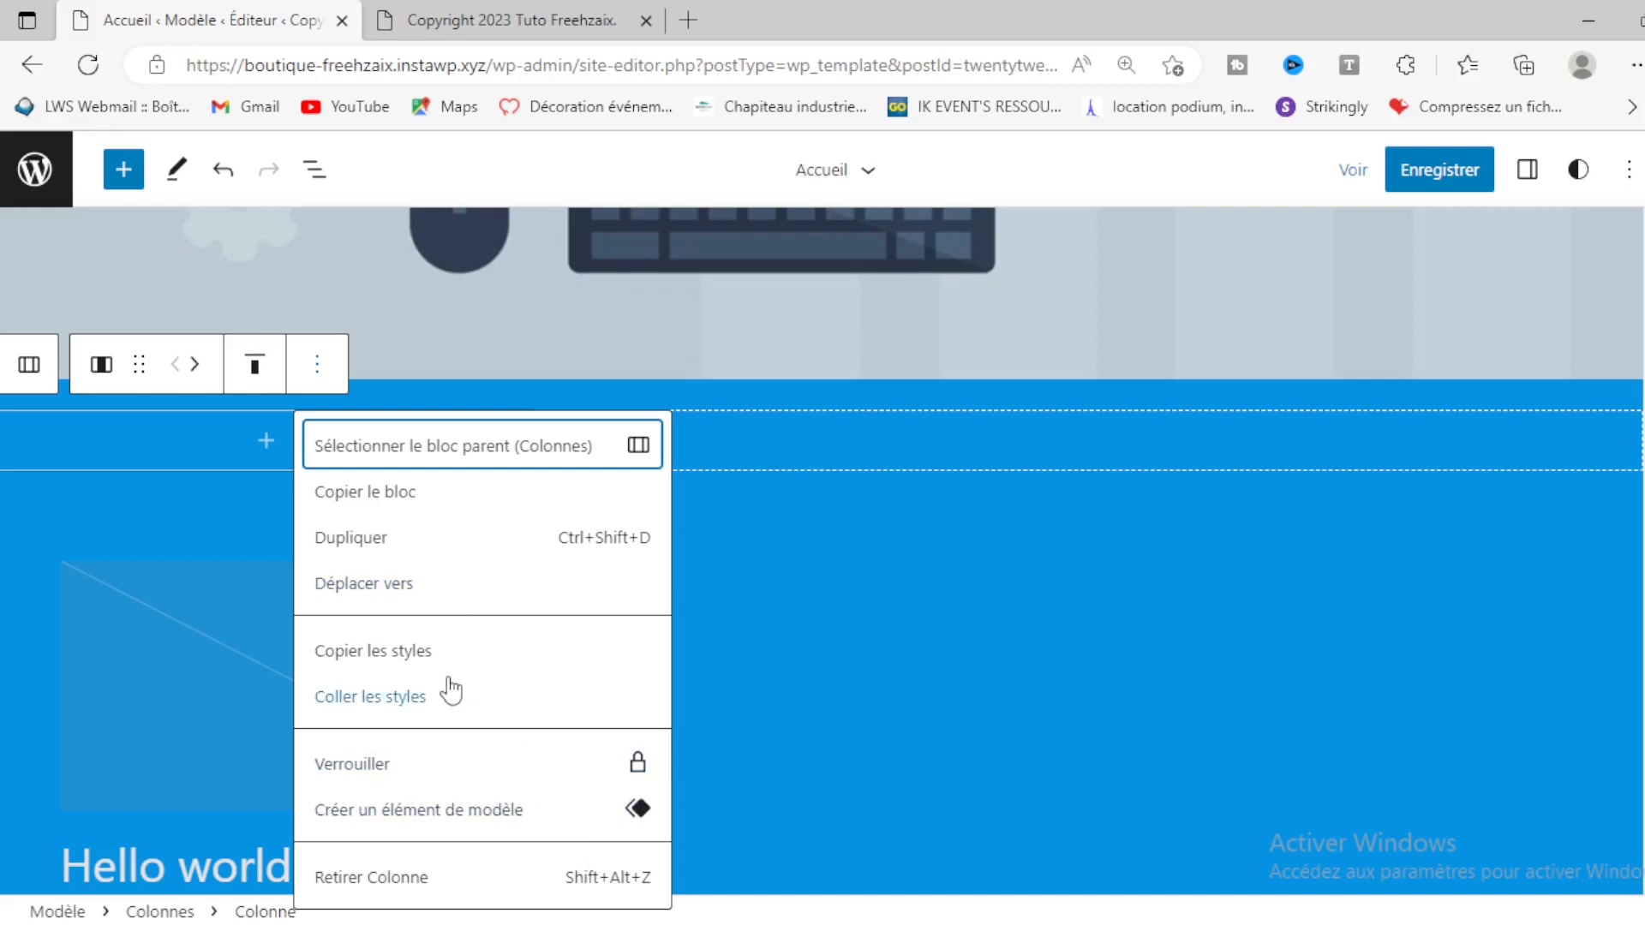
pyautogui.click(774, 439)
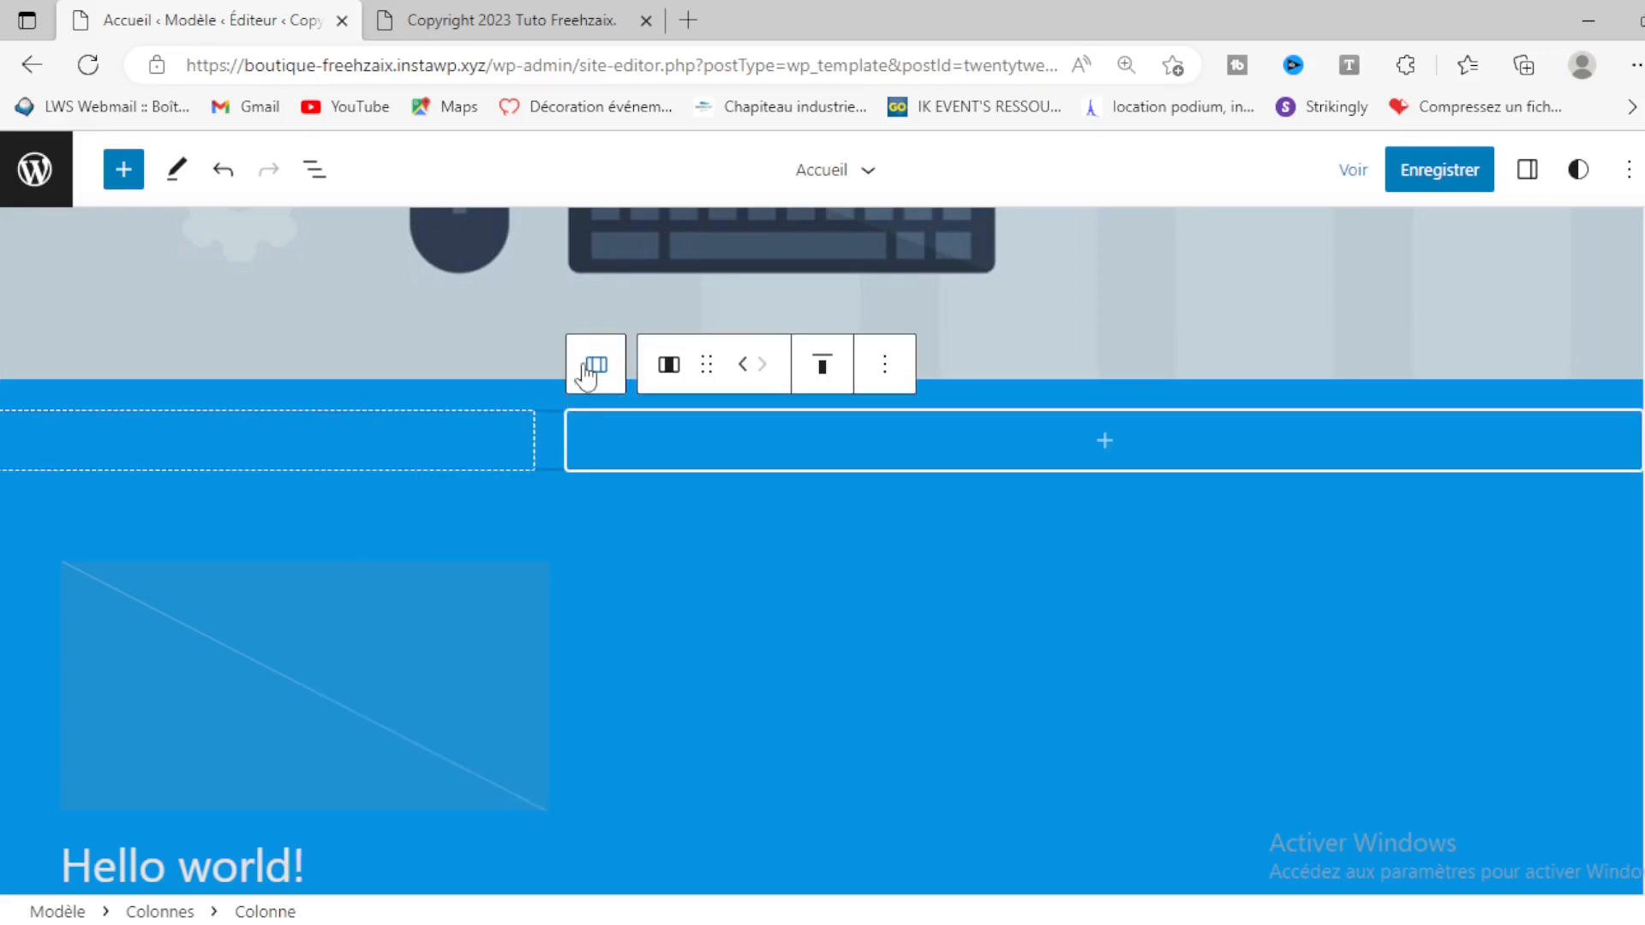
pyautogui.click(587, 367)
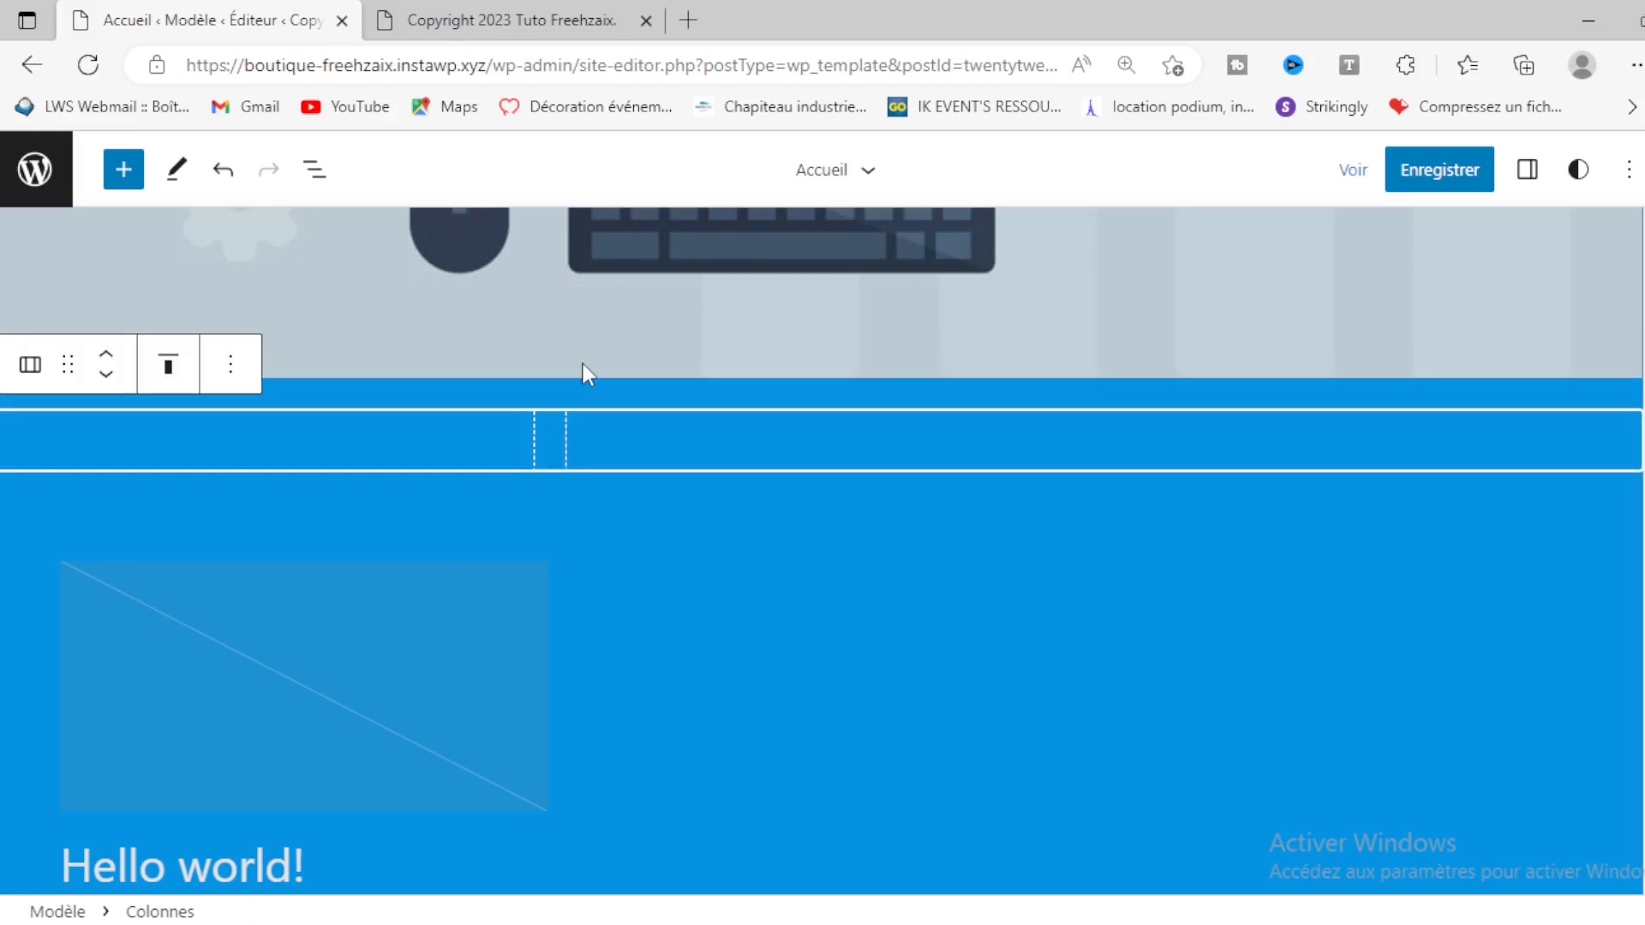
# Step: Add a Paragraphe block with the text "Texte ici" to the wider column of the 33 / 66 row
pyautogui.click(617, 437)
pyautogui.click(1057, 452)
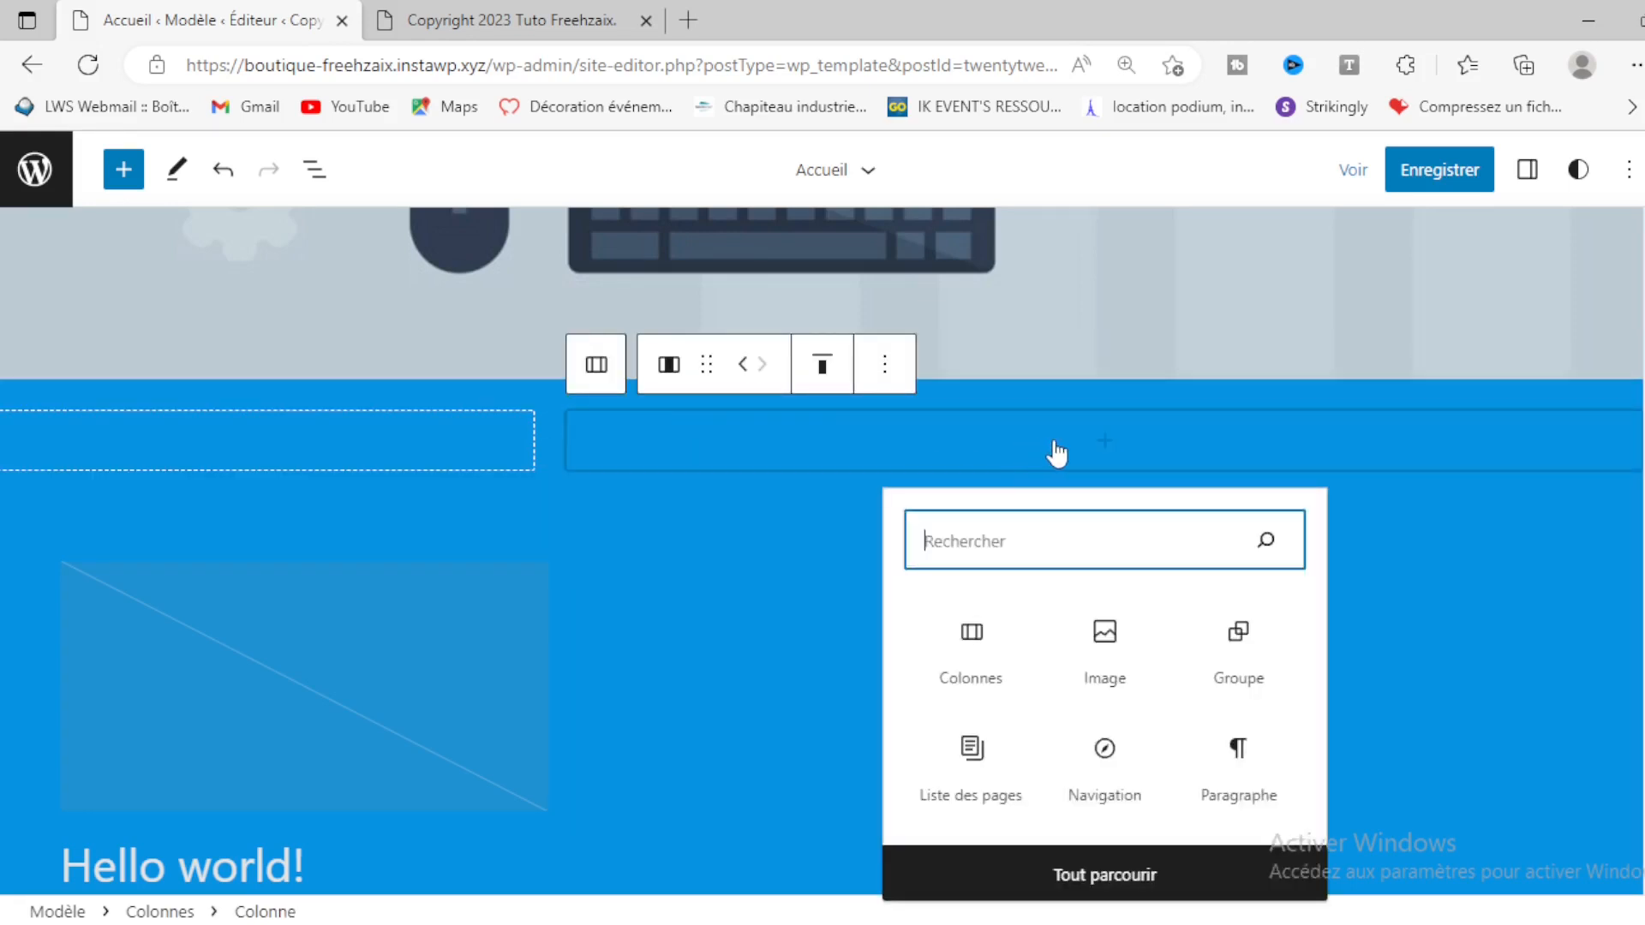
pyautogui.click(1237, 750)
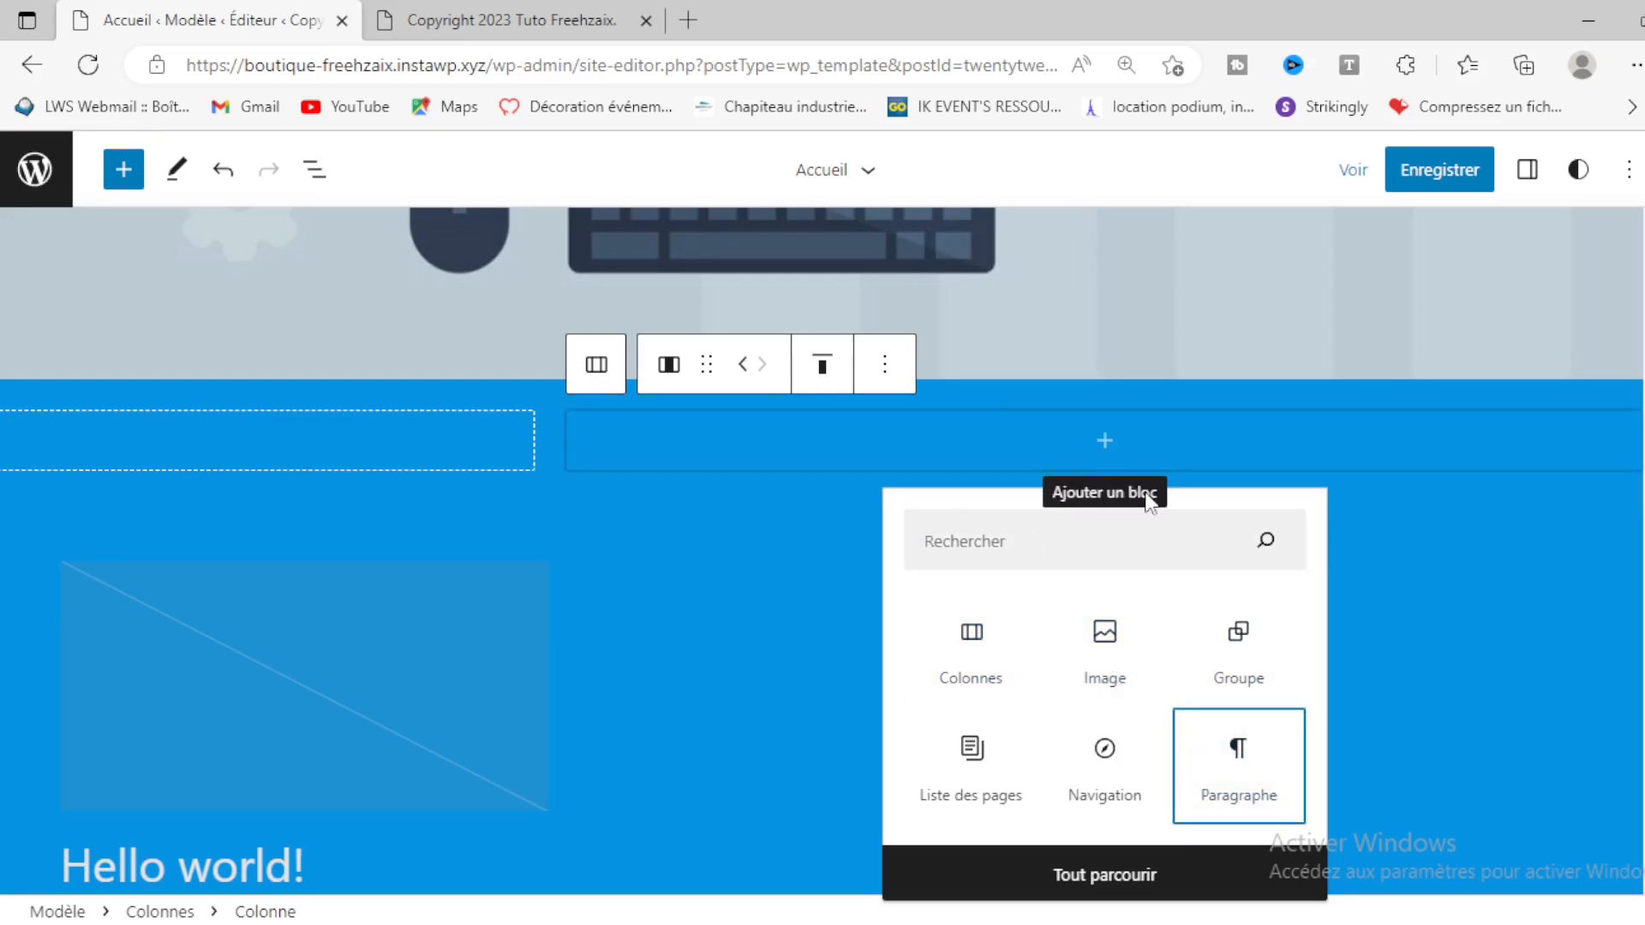
pyautogui.click(1233, 744)
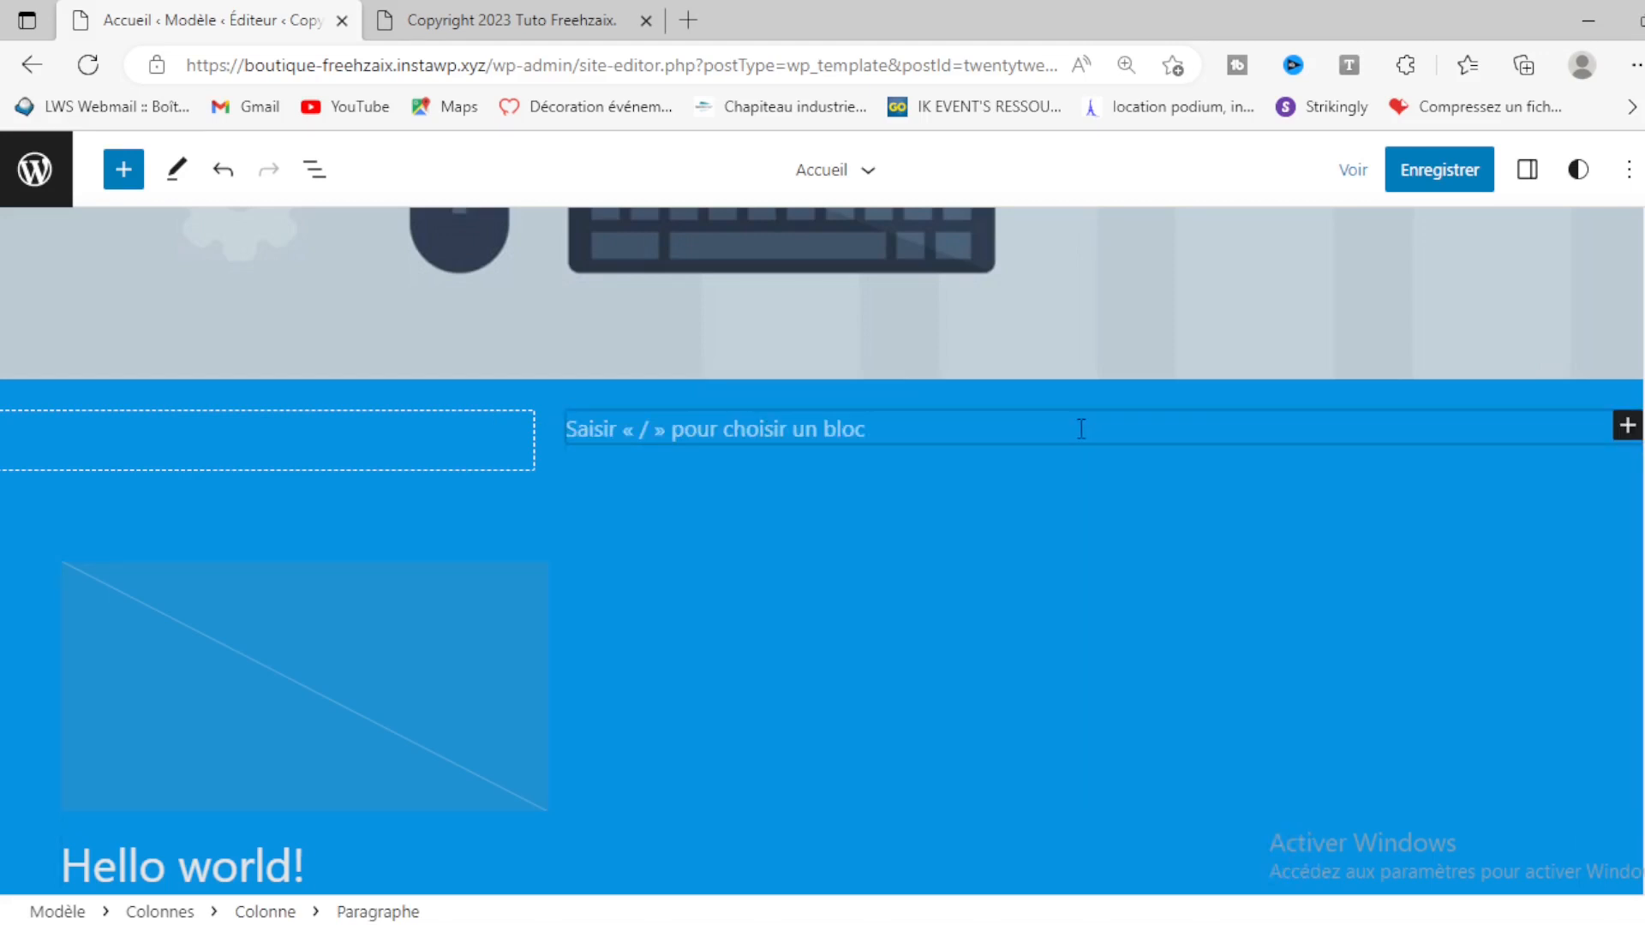
pyautogui.write('Texte ici')
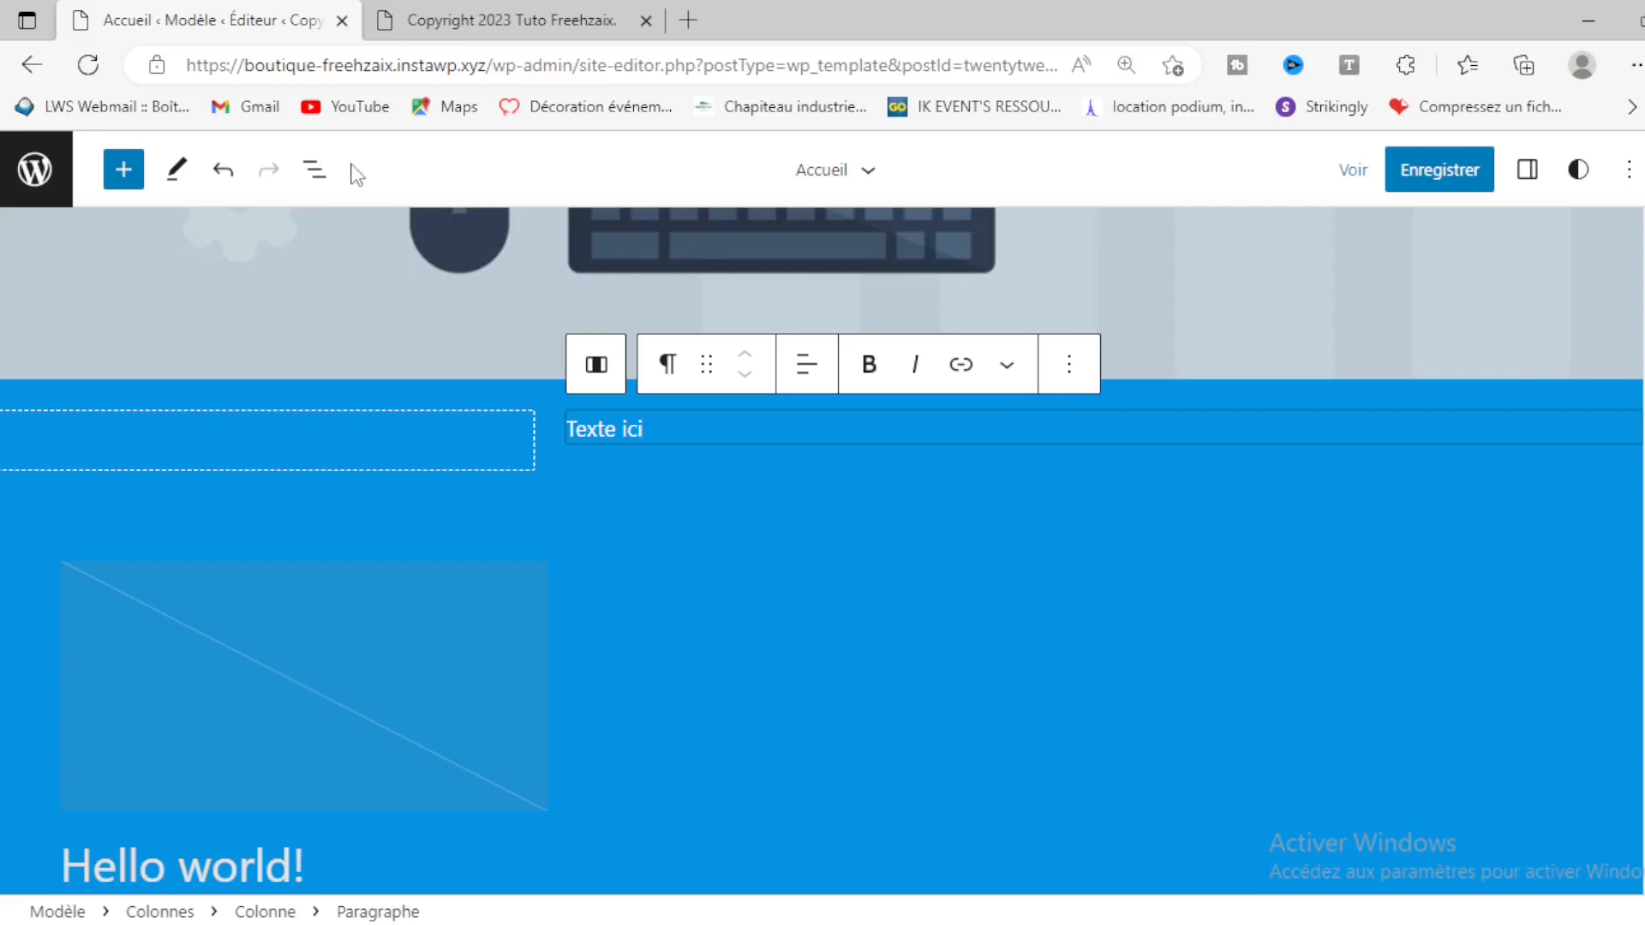
# Step: Insert the "Fullscreen cover image gallery" pattern from Galerie above "Texte ici" in the wider column and save the Accueil template
pyautogui.click(123, 170)
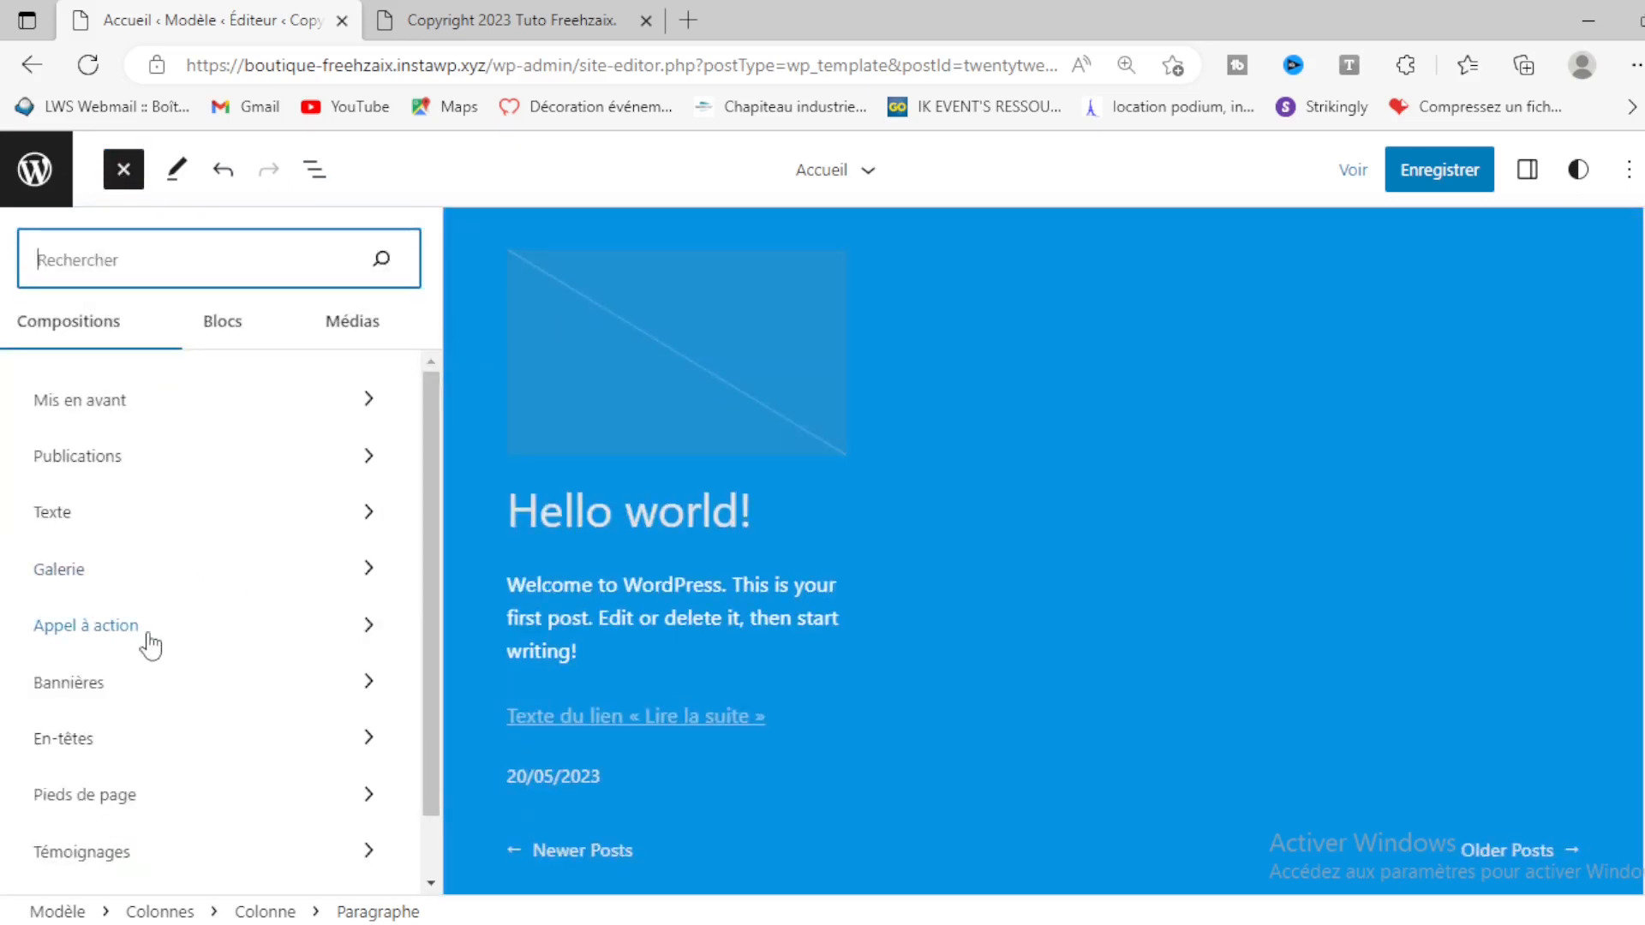
pyautogui.click(109, 572)
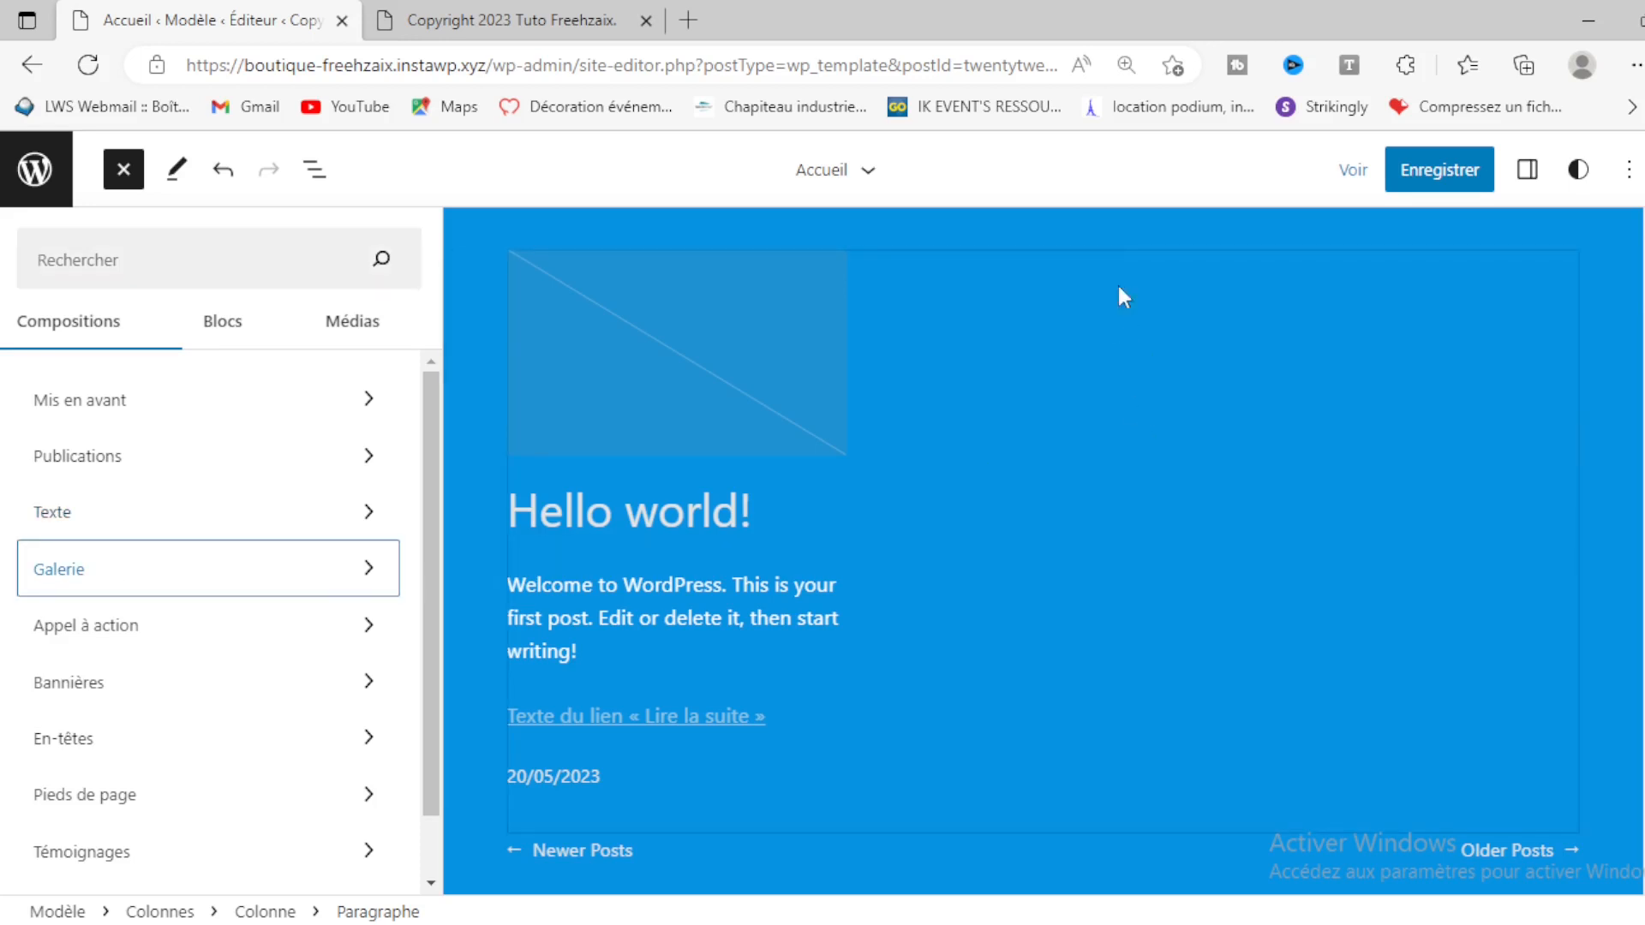
pyautogui.scroll(3, 1087, 576)
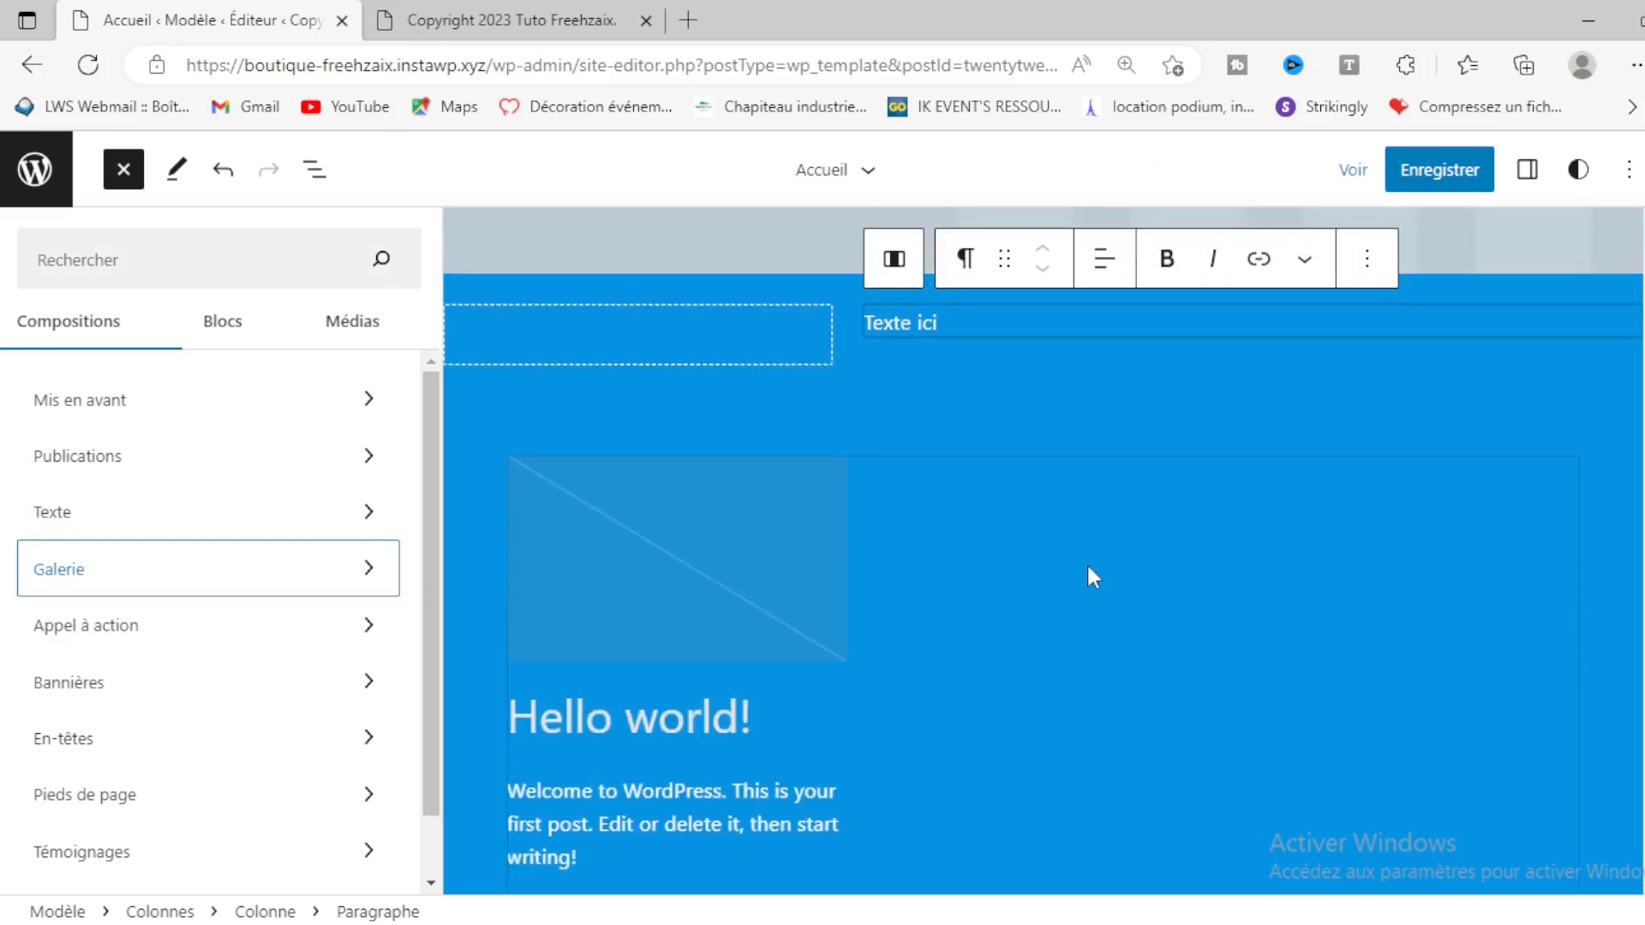
pyautogui.click(157, 567)
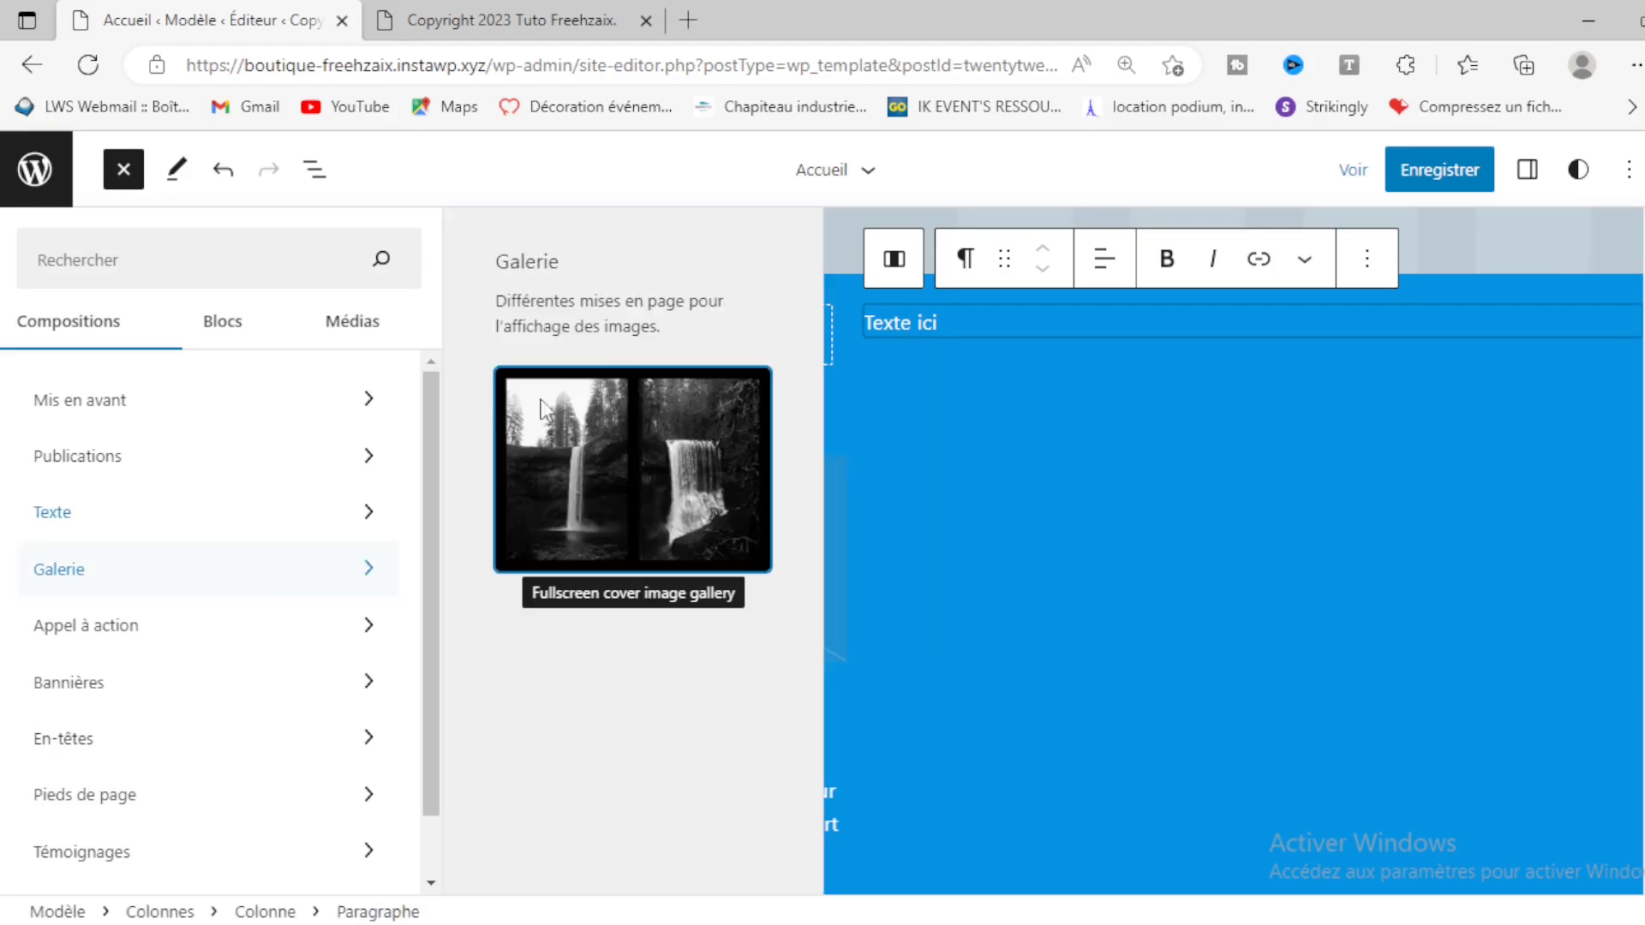
pyautogui.scroll(-3, 598, 744)
pyautogui.scroll(3, 598, 740)
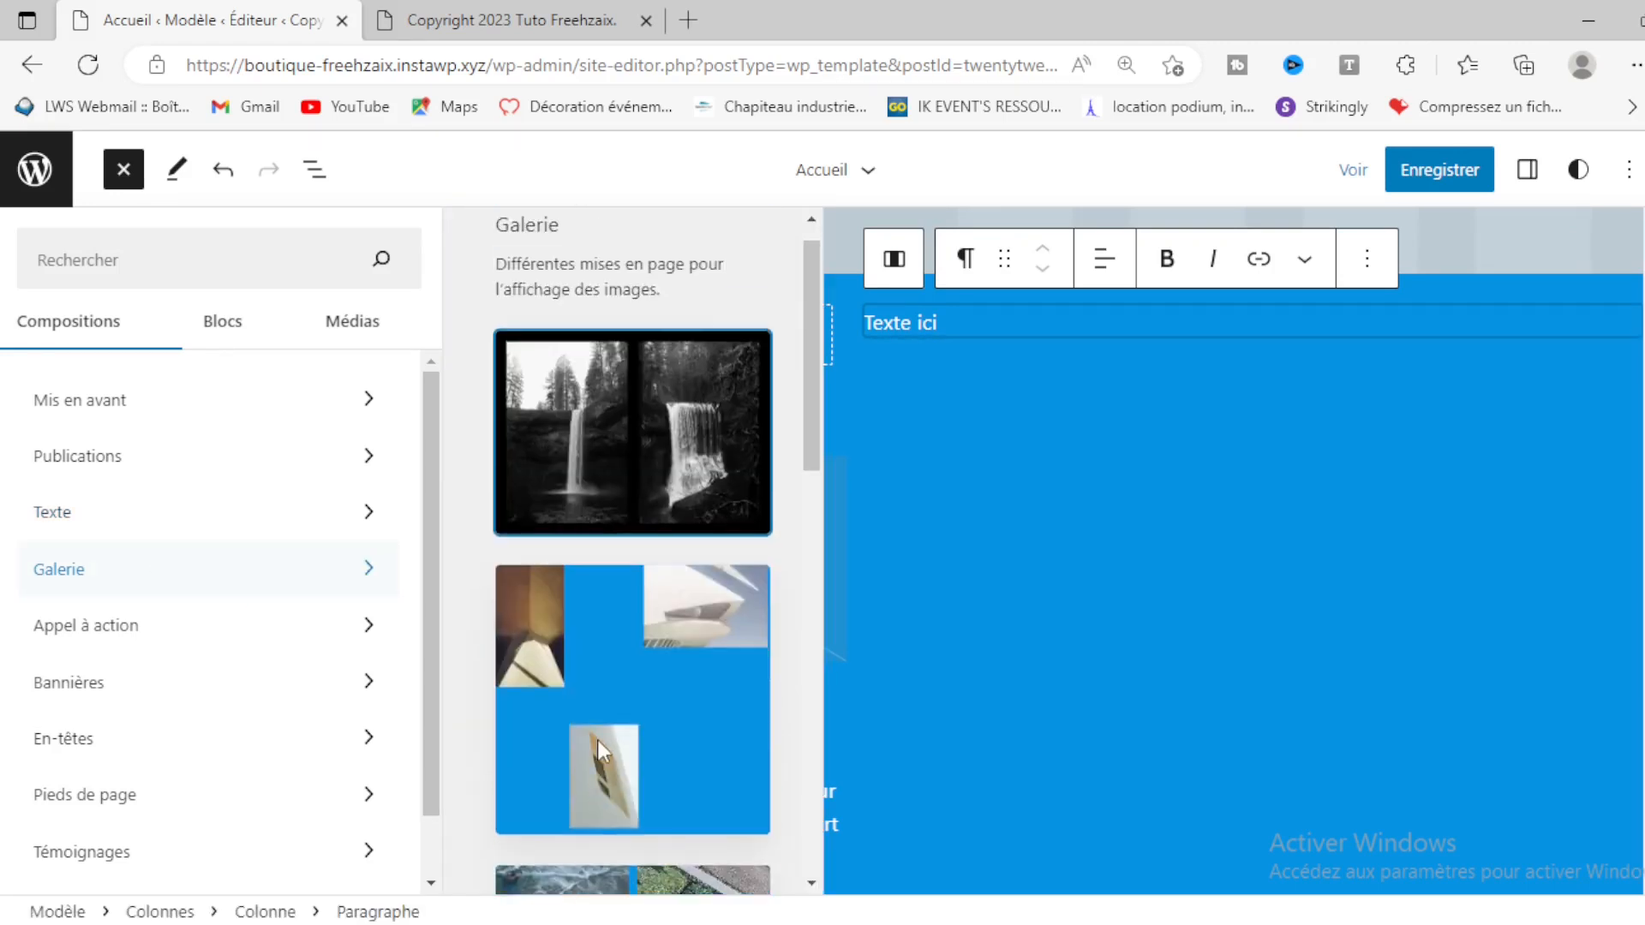
pyautogui.moveTo(582, 467); pyautogui.dragTo(951, 326)
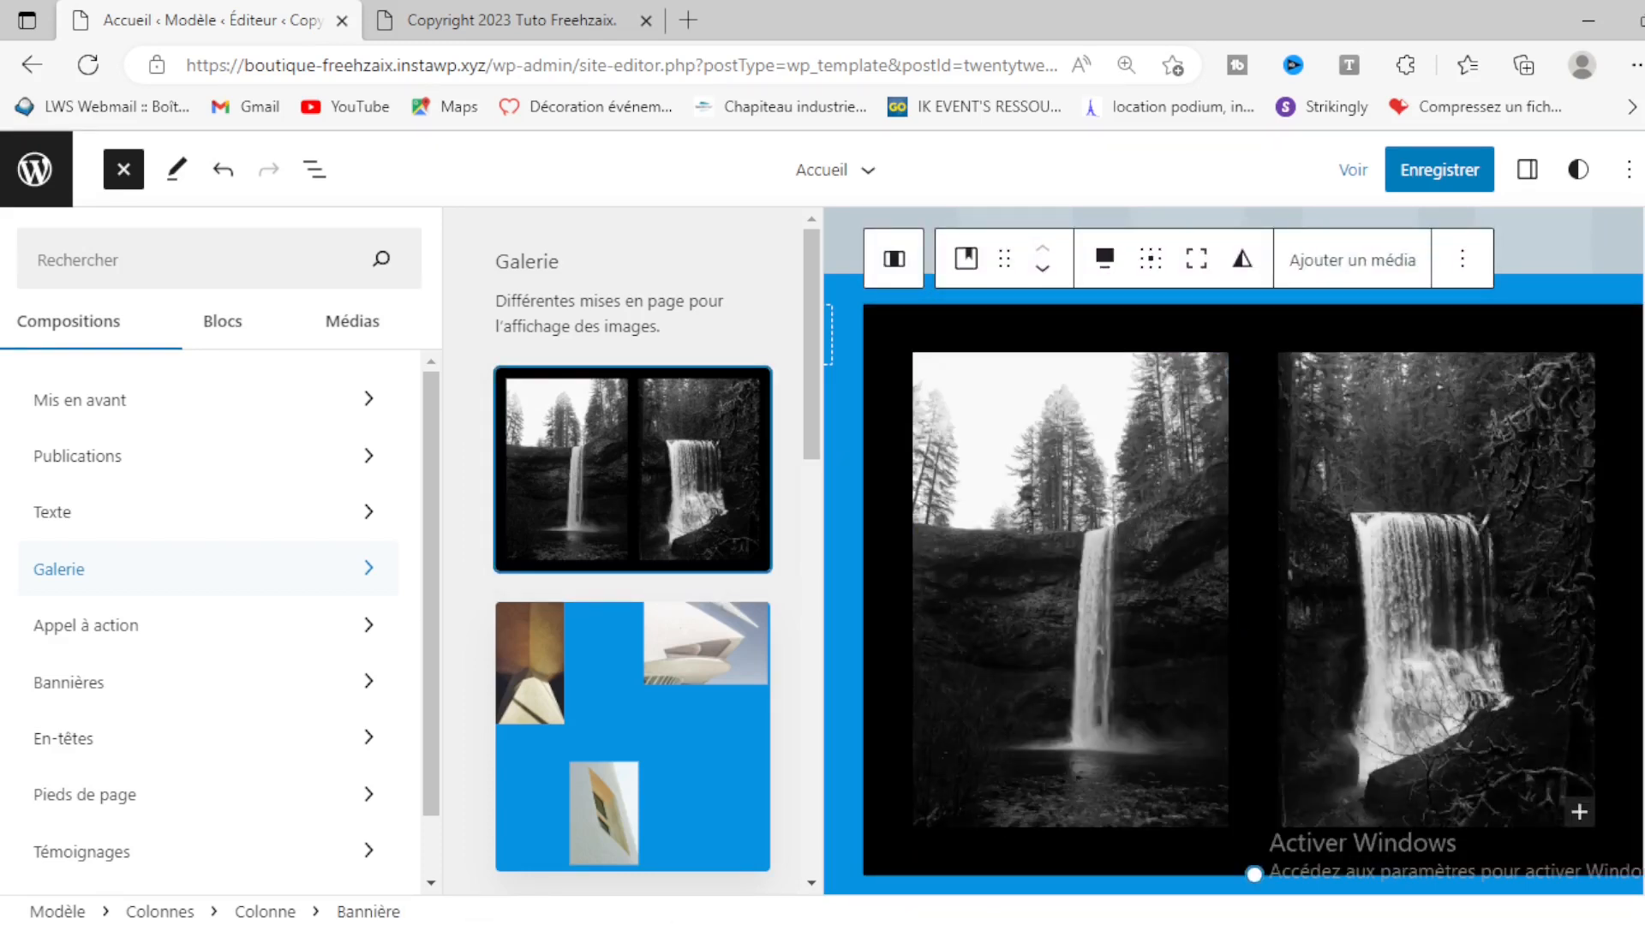
pyautogui.click(1432, 170)
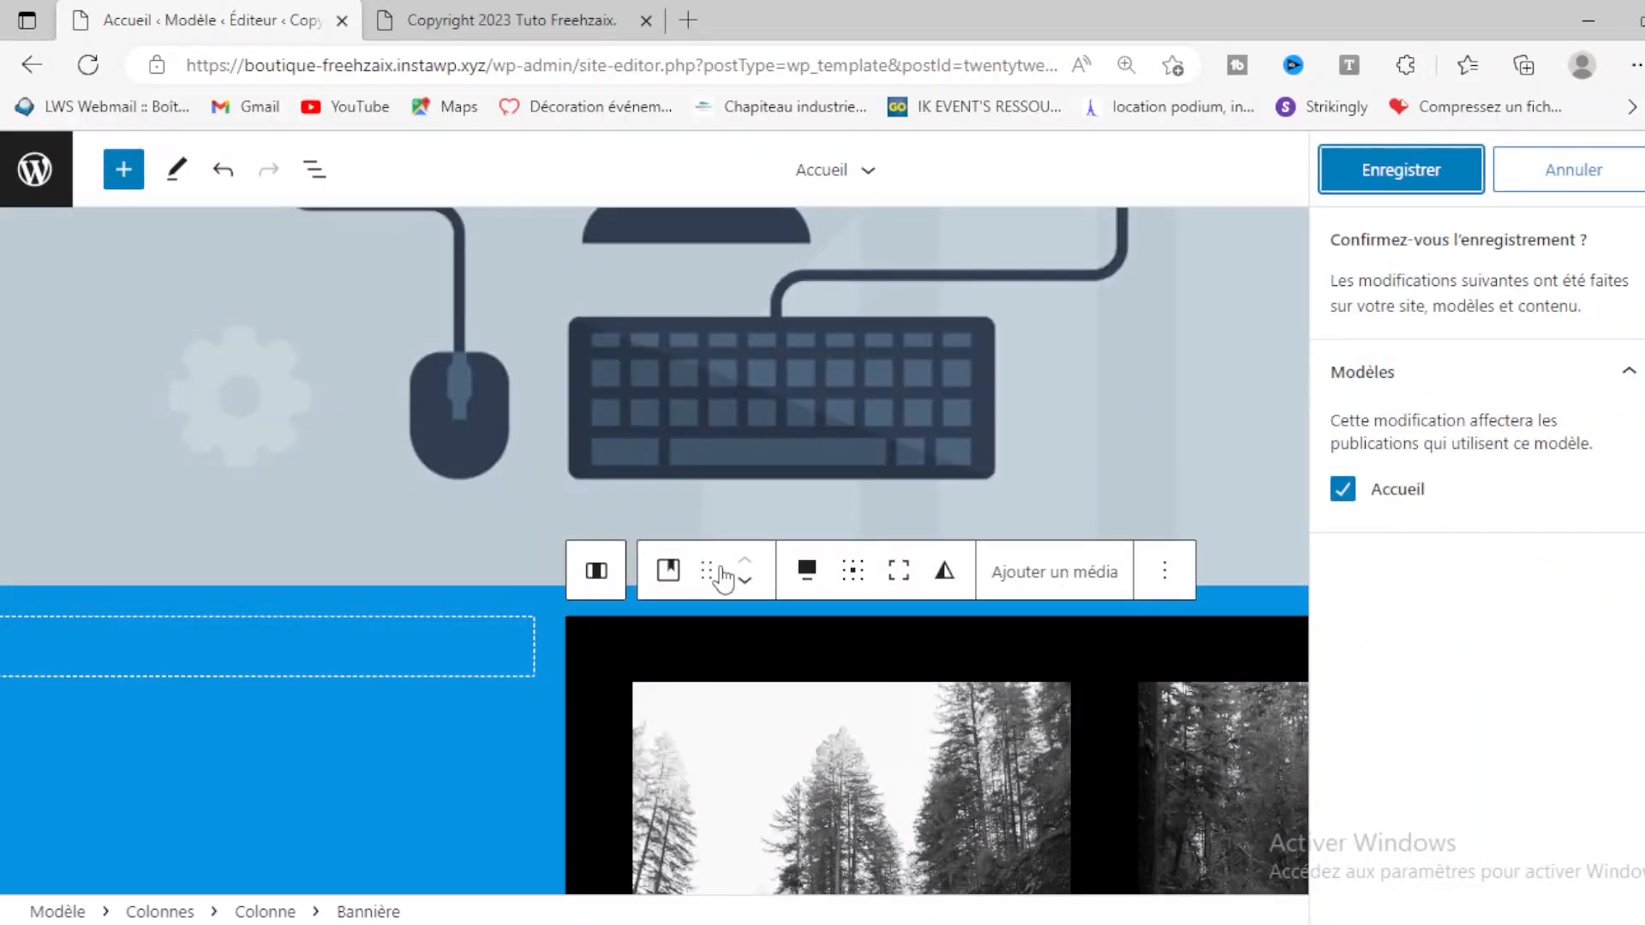
pyautogui.click(1398, 171)
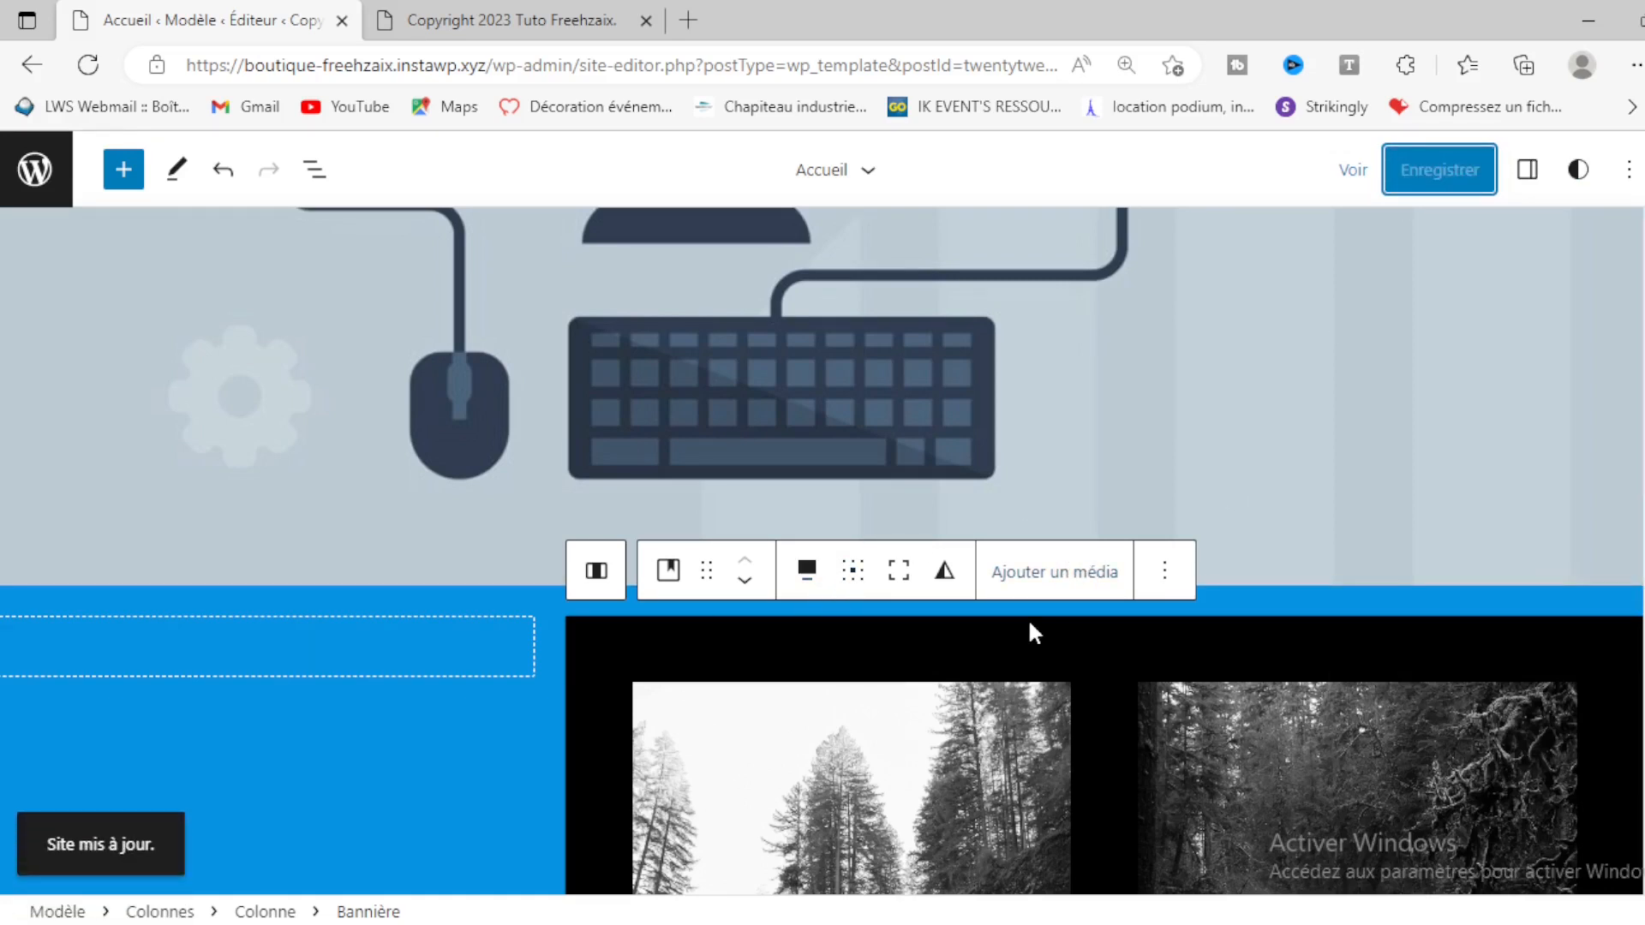
# Step: Reload the live site's Accueil page and examine the waterfall gallery and "Texte ici" section below the illustration
pyautogui.click(511, 19)
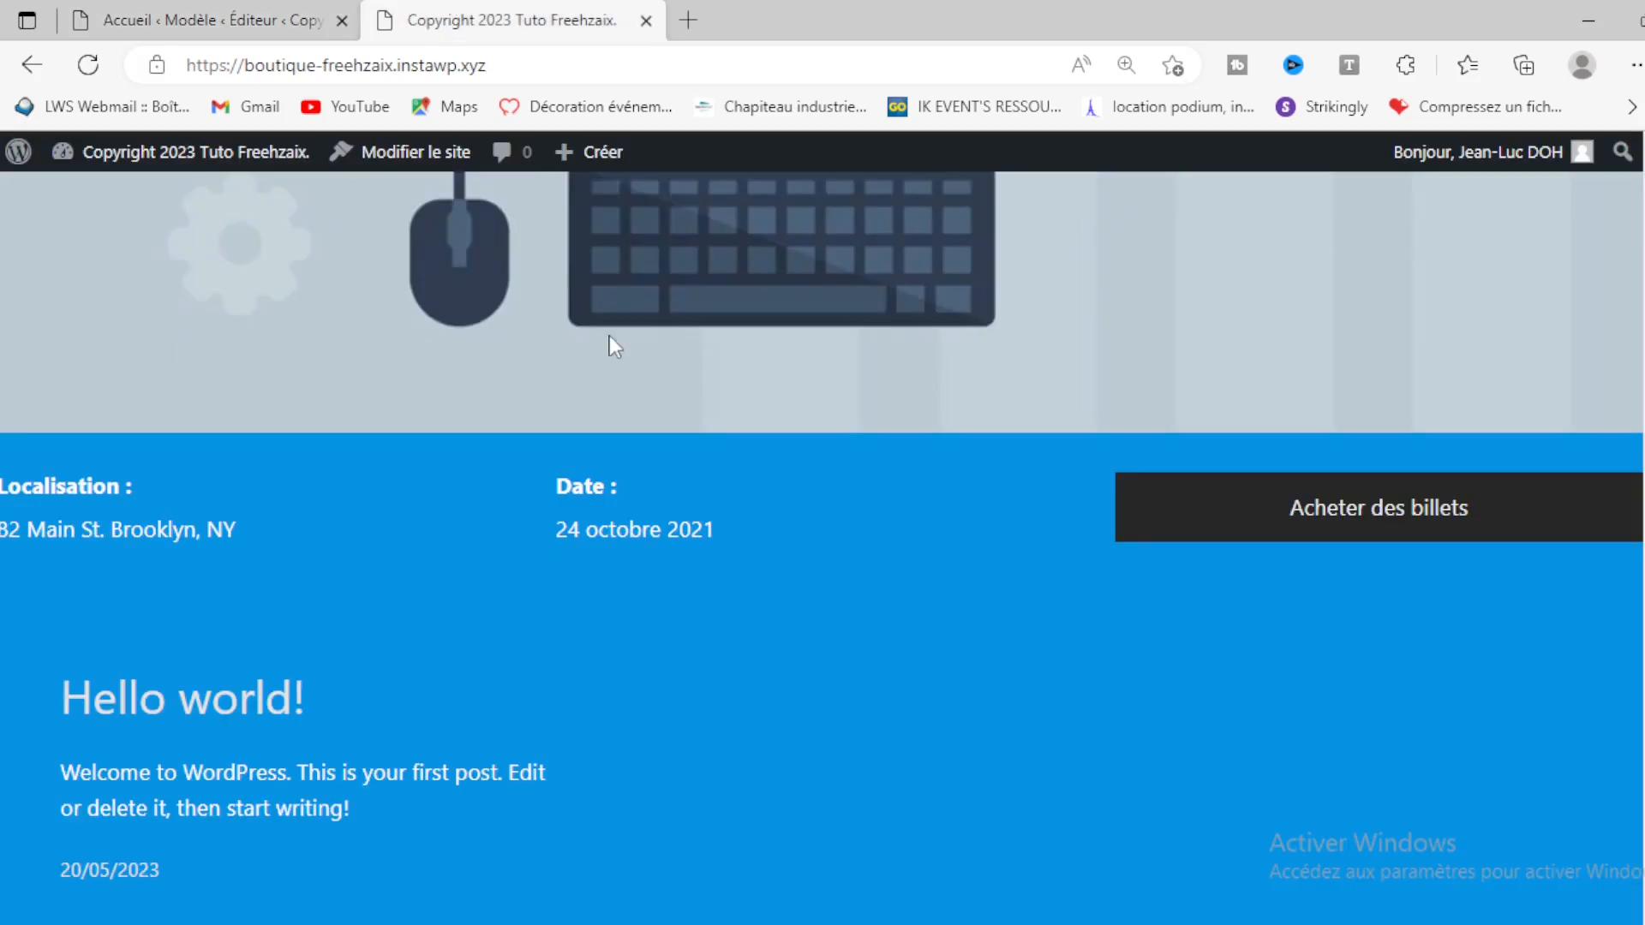
pyautogui.scroll(5, 610, 336)
pyautogui.scroll(4, 1062, 695)
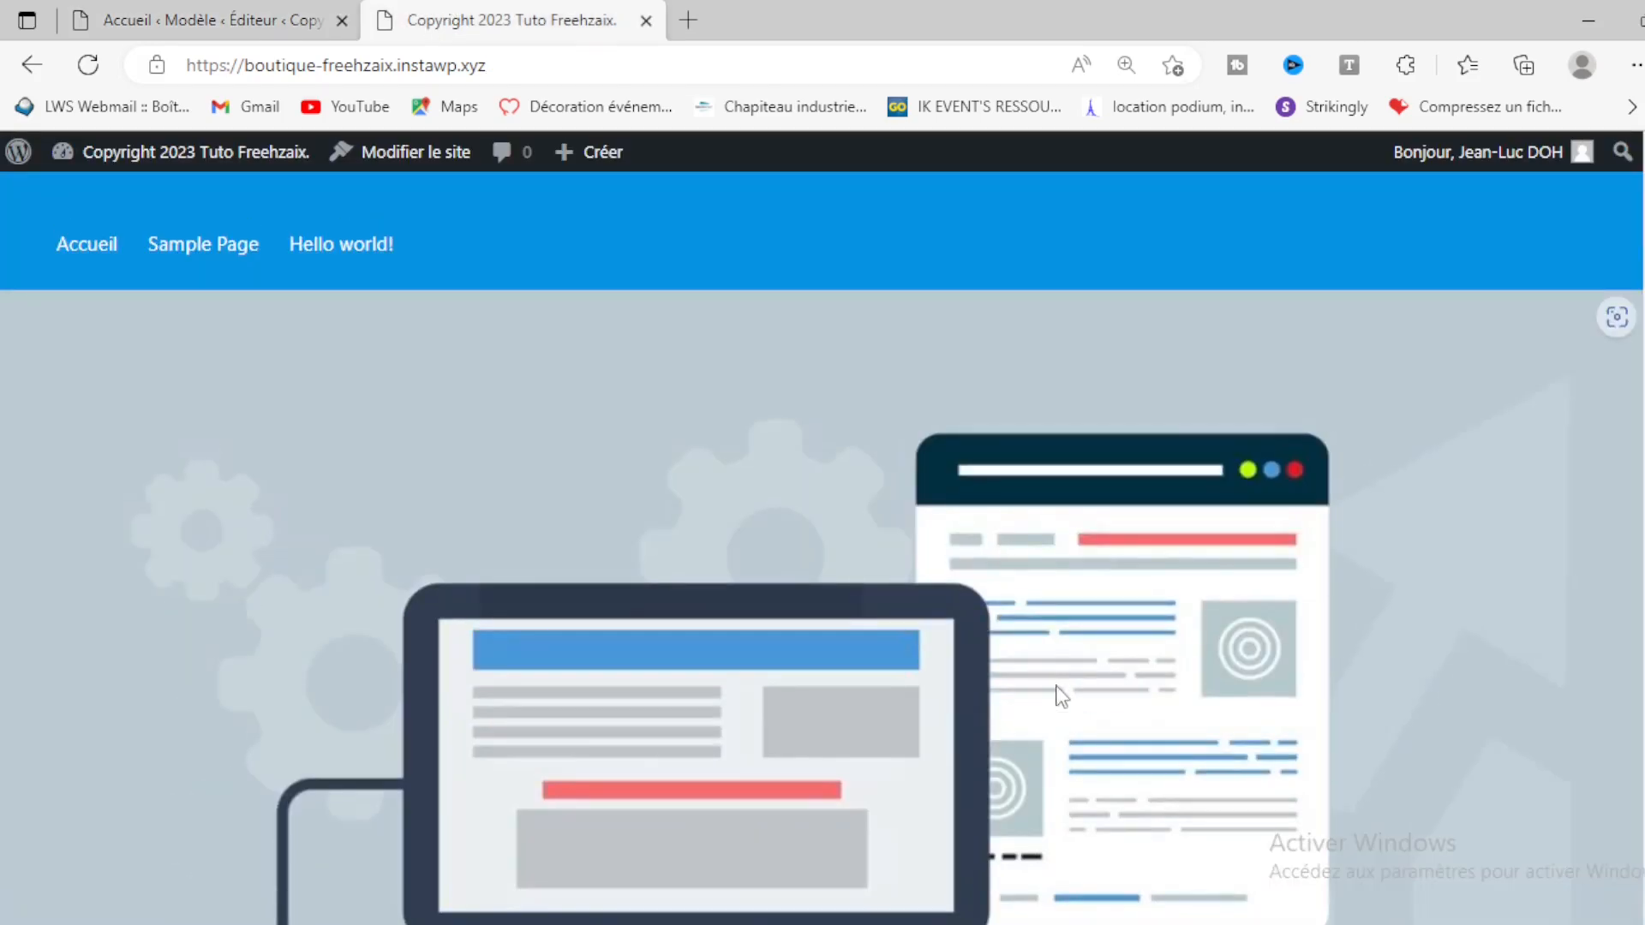
pyautogui.click(89, 250)
pyautogui.scroll(-15, 944, 572)
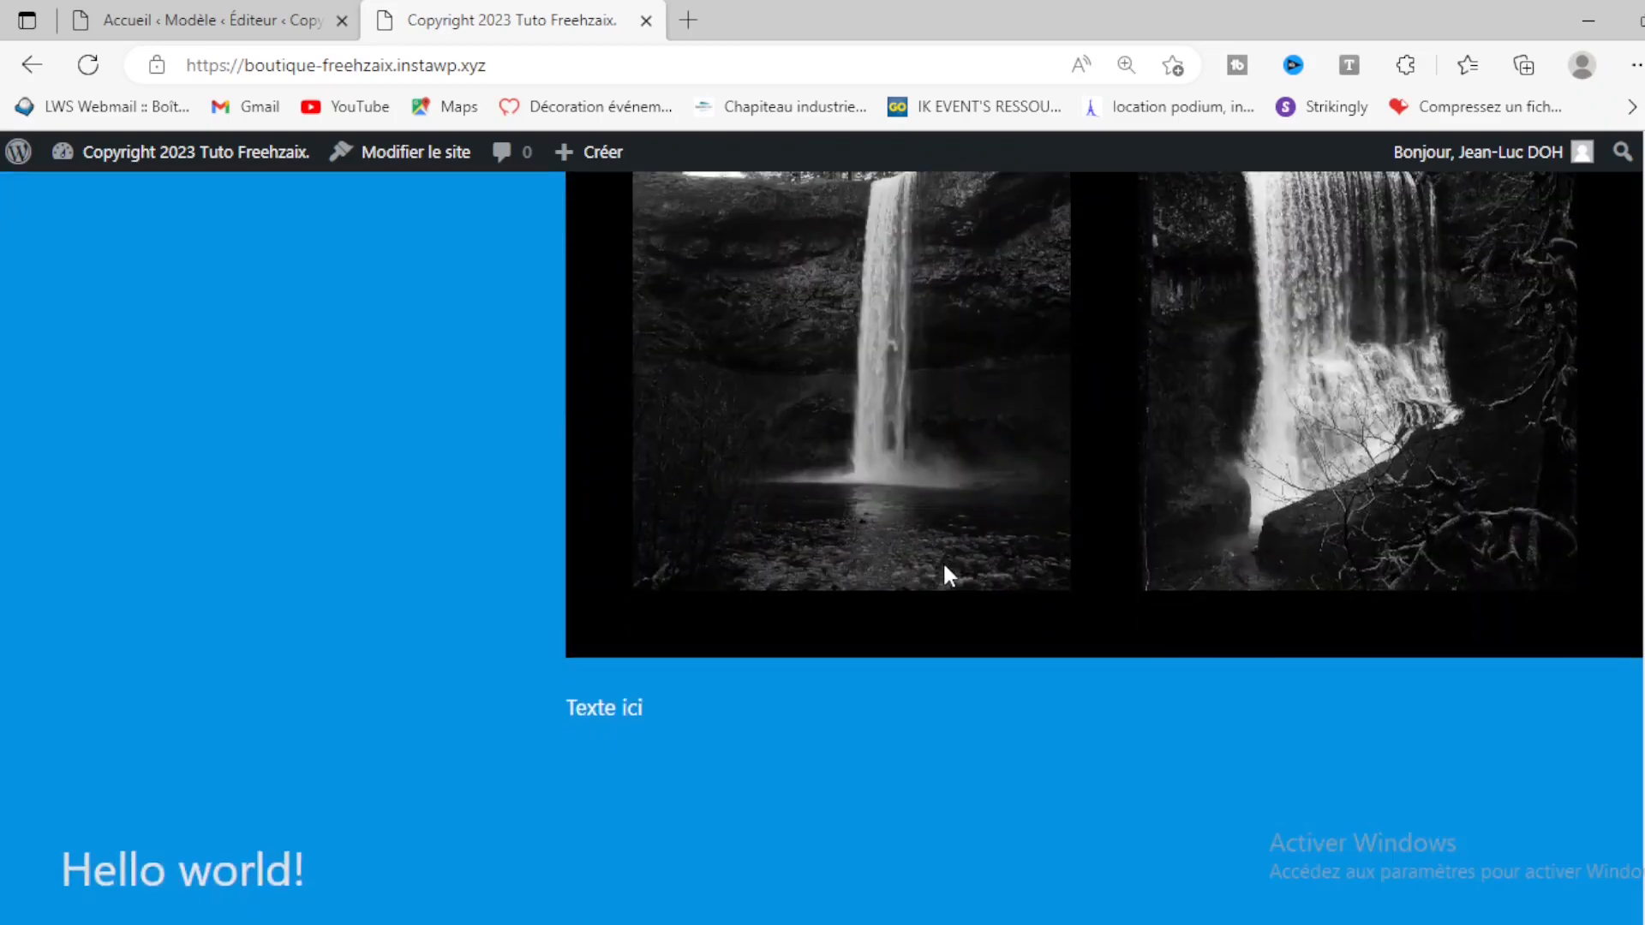
pyautogui.scroll(-3, 944, 567)
pyautogui.scroll(7, 943, 573)
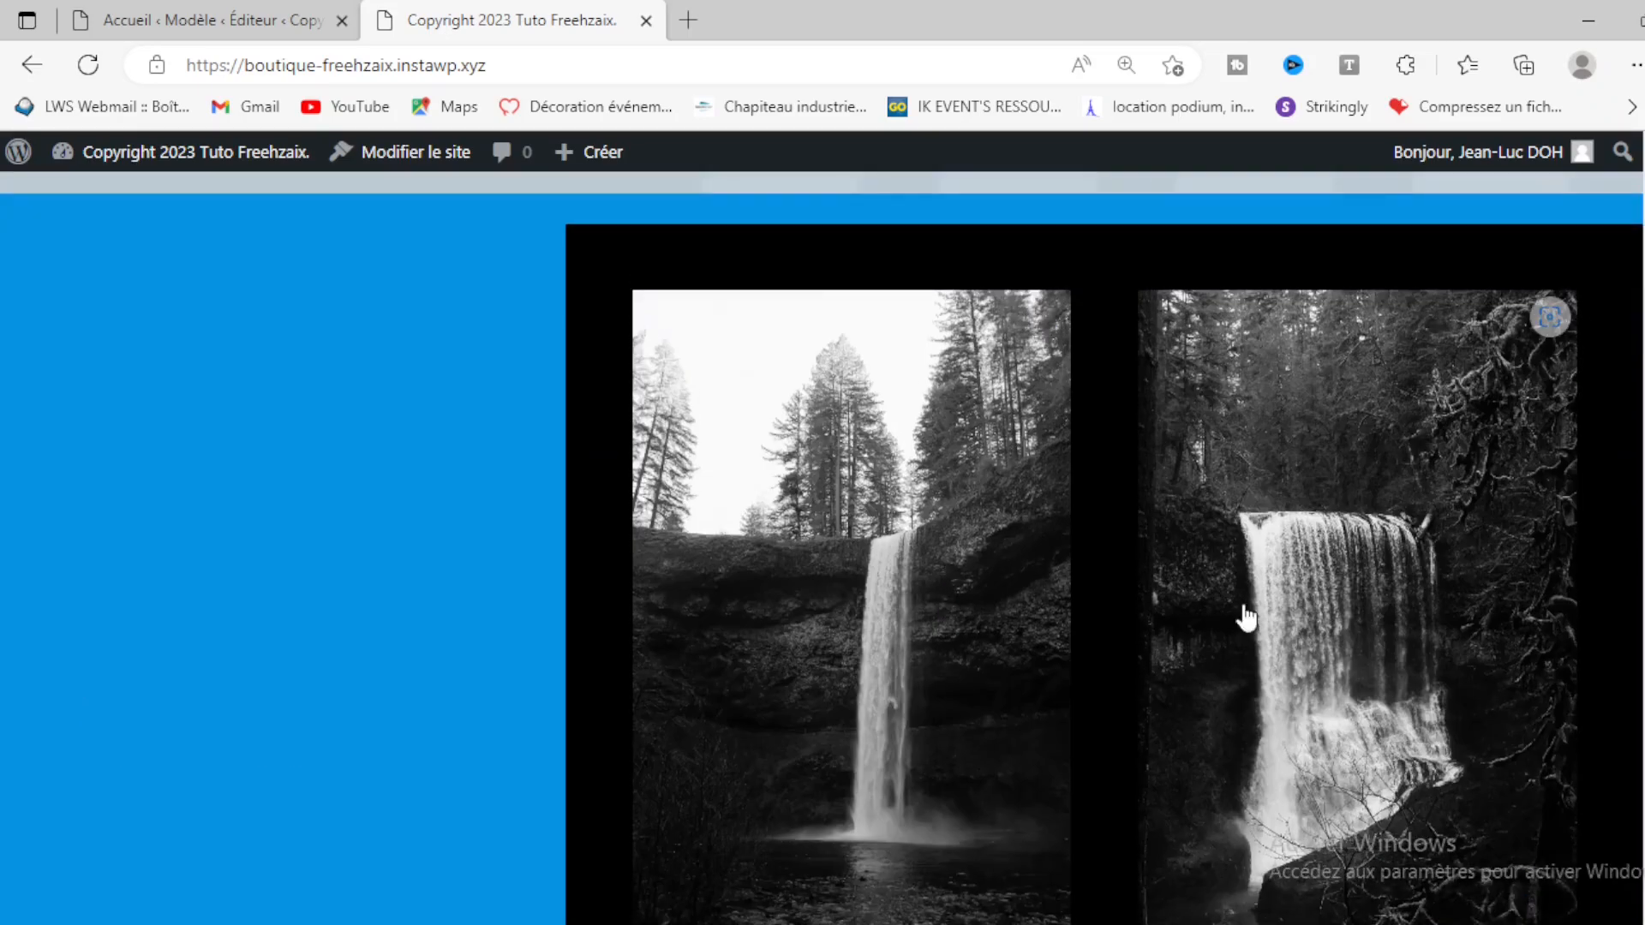
pyautogui.scroll(-7, 1246, 617)
pyautogui.scroll(3, 908, 326)
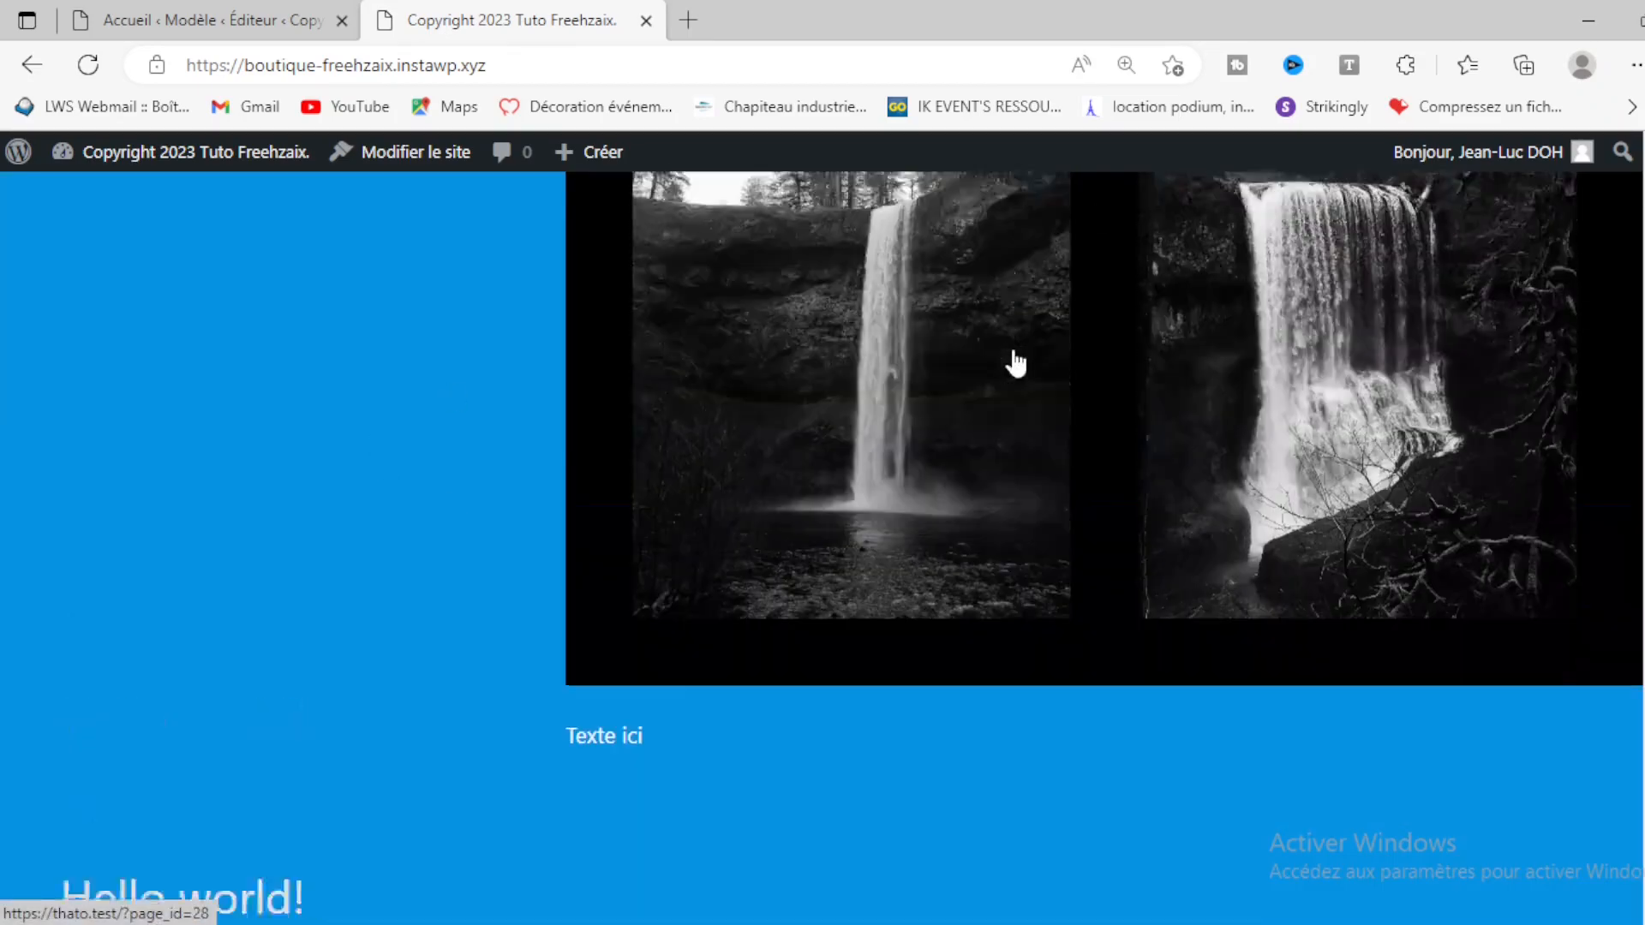
pyautogui.scroll(7, 1015, 364)
# Step: Back in the site editor, add an Image block to the empty narrow column and upload Pont-bouygues.jpg from Downloads
pyautogui.click(148, 12)
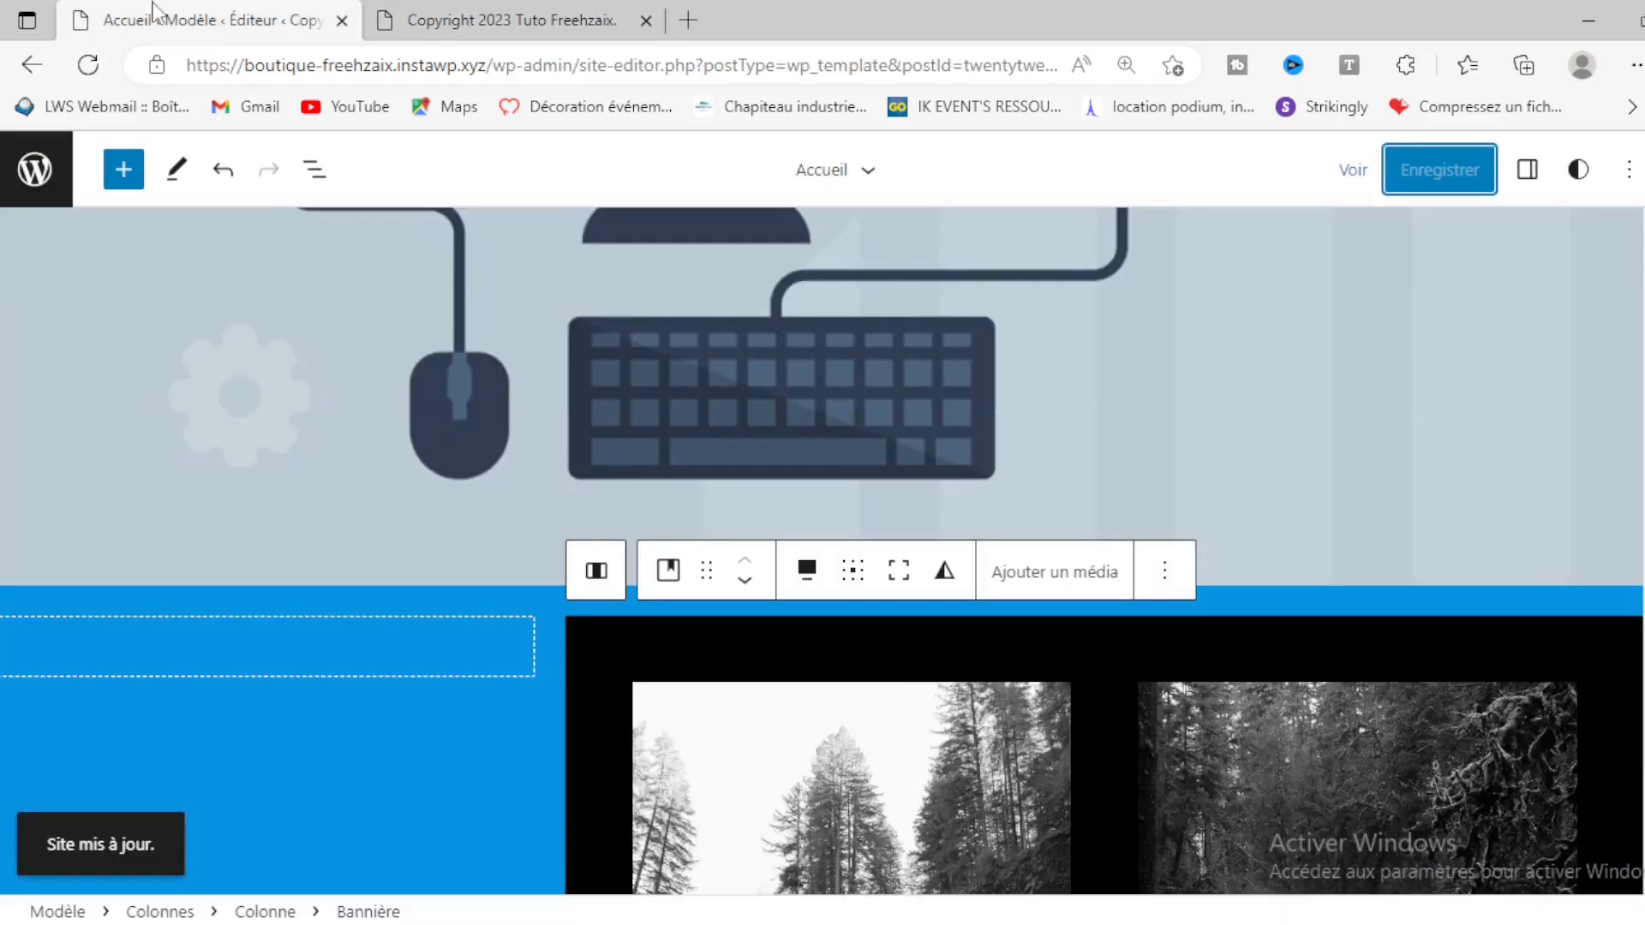
pyautogui.scroll(-3, 189, 497)
pyautogui.click(143, 351)
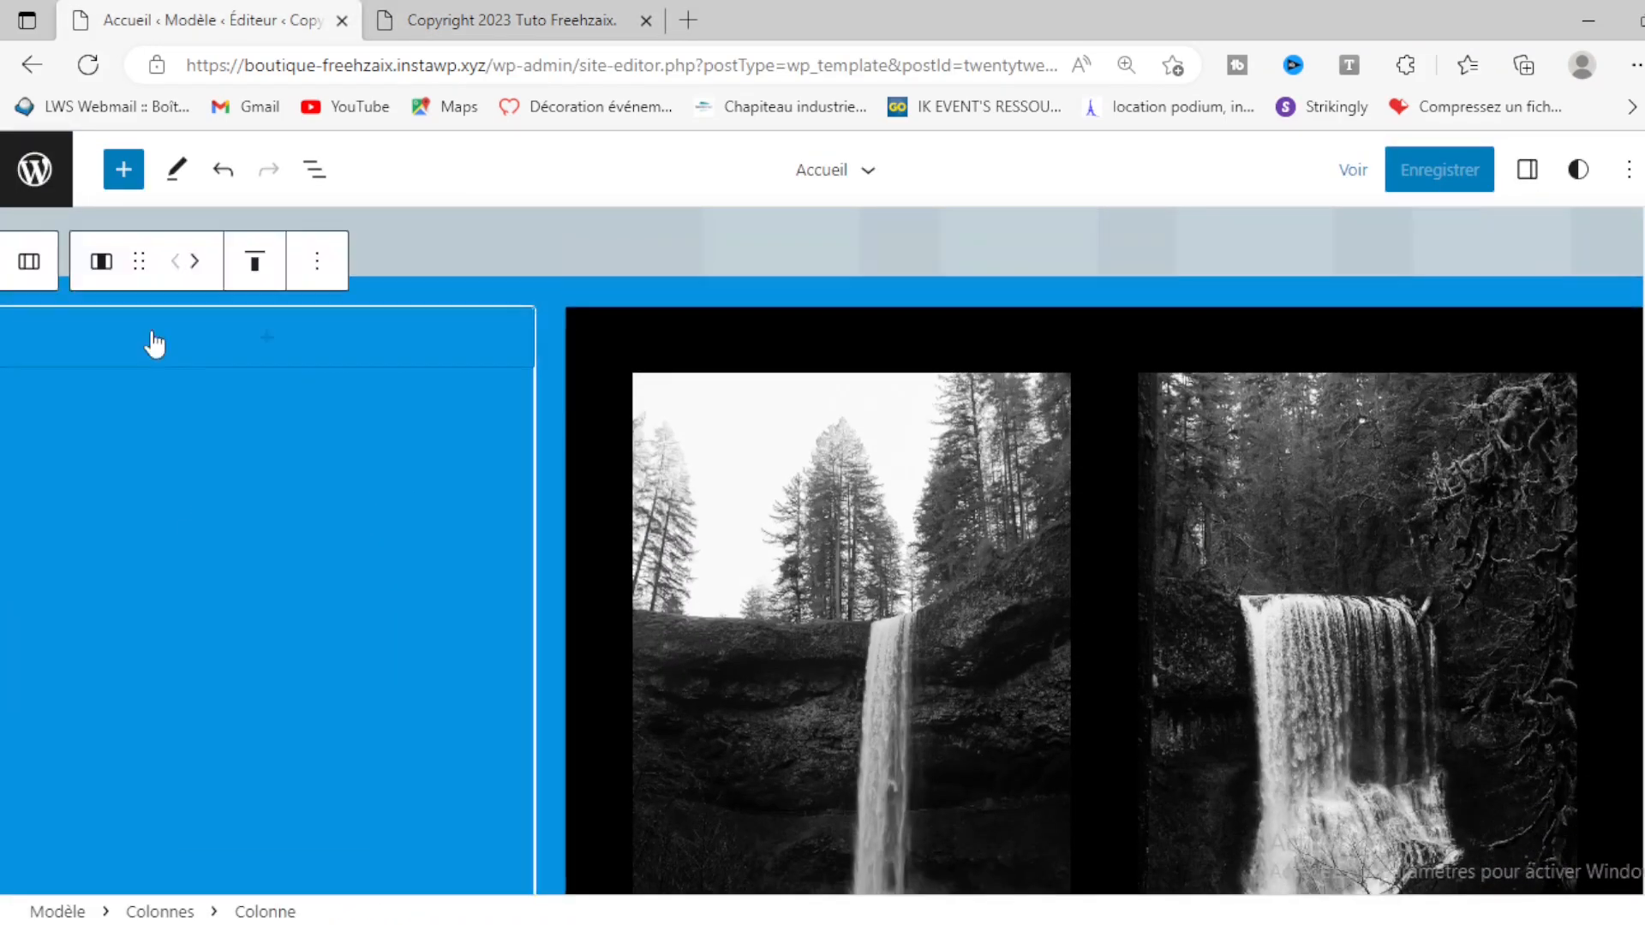
pyautogui.click(260, 335)
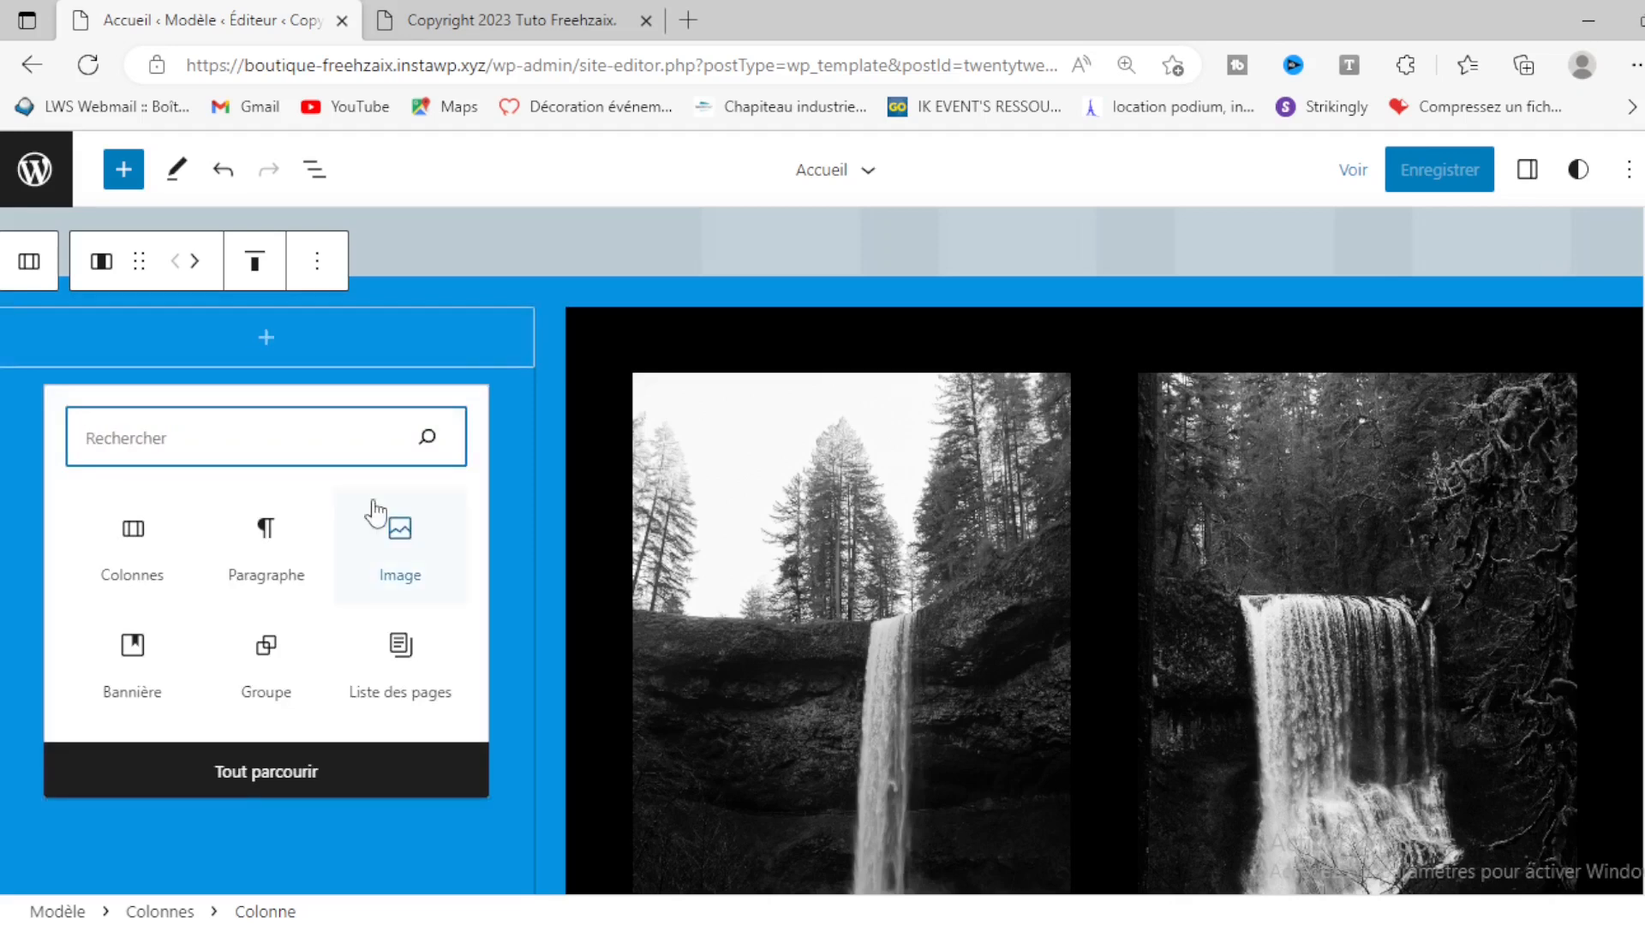
pyautogui.click(402, 546)
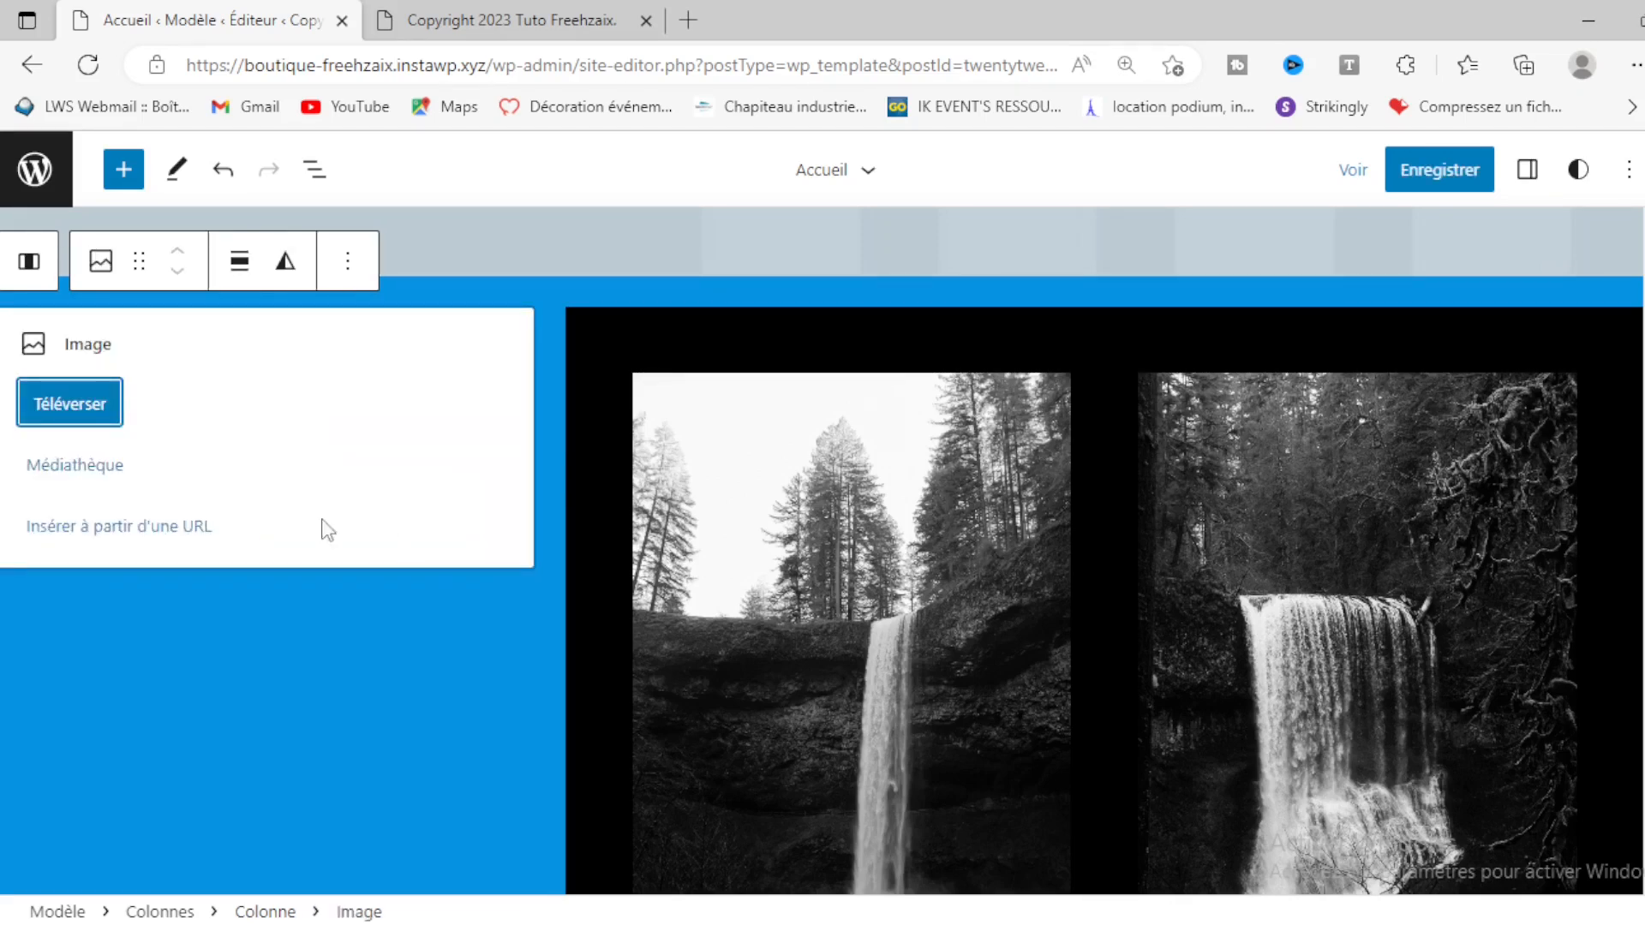
pyautogui.click(101, 416)
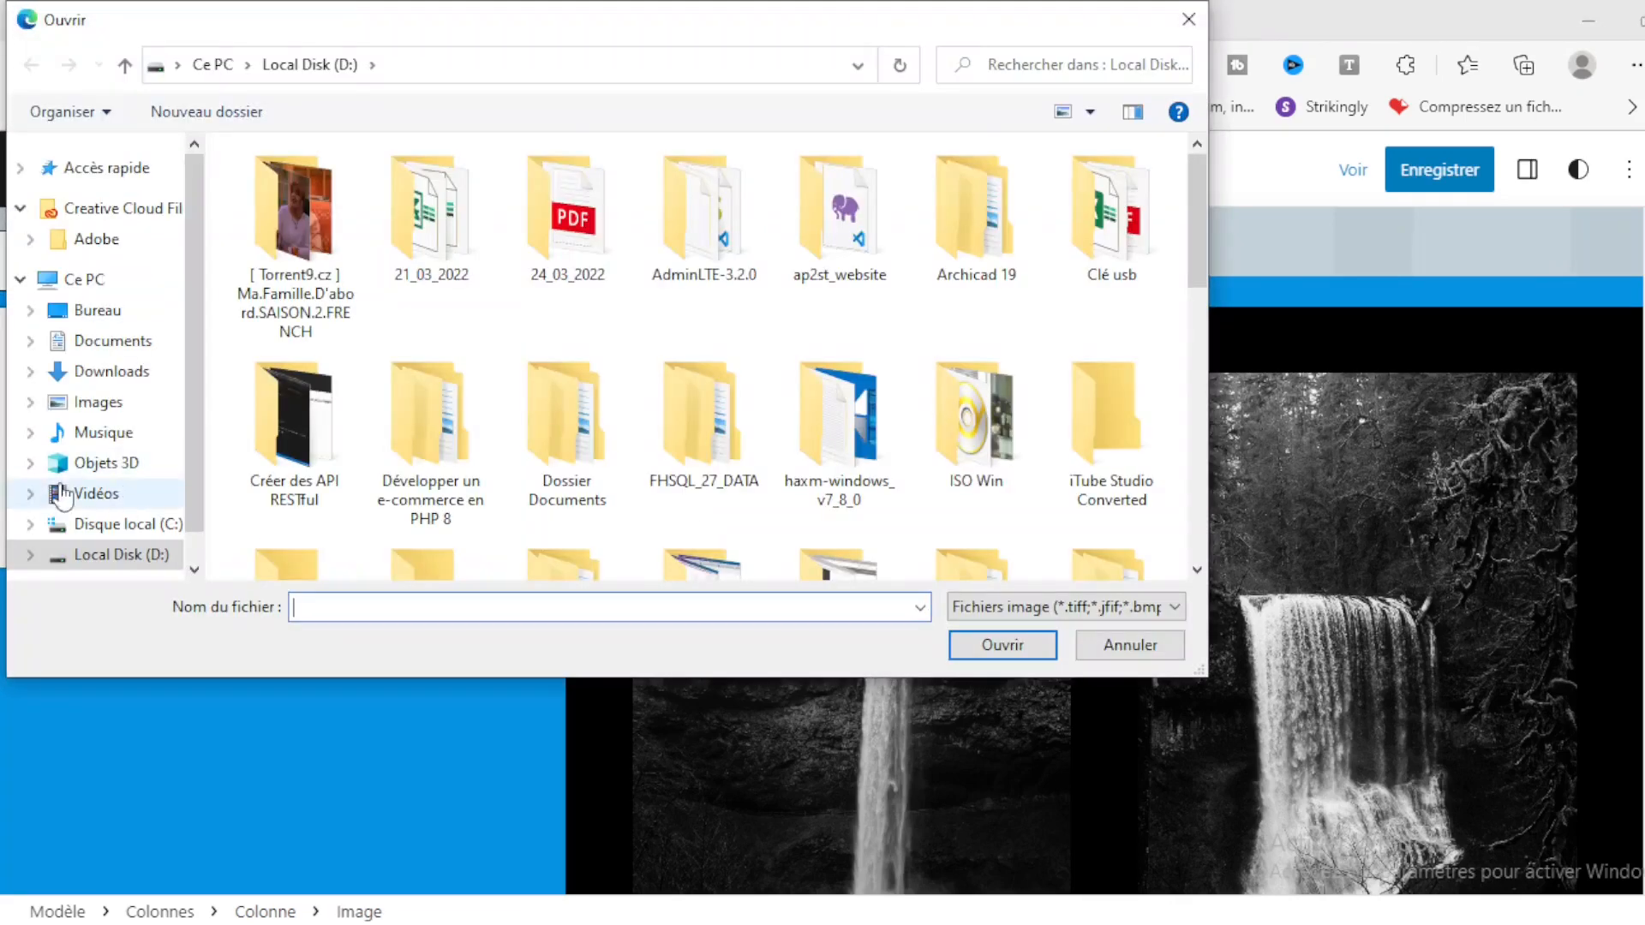
pyautogui.click(103, 371)
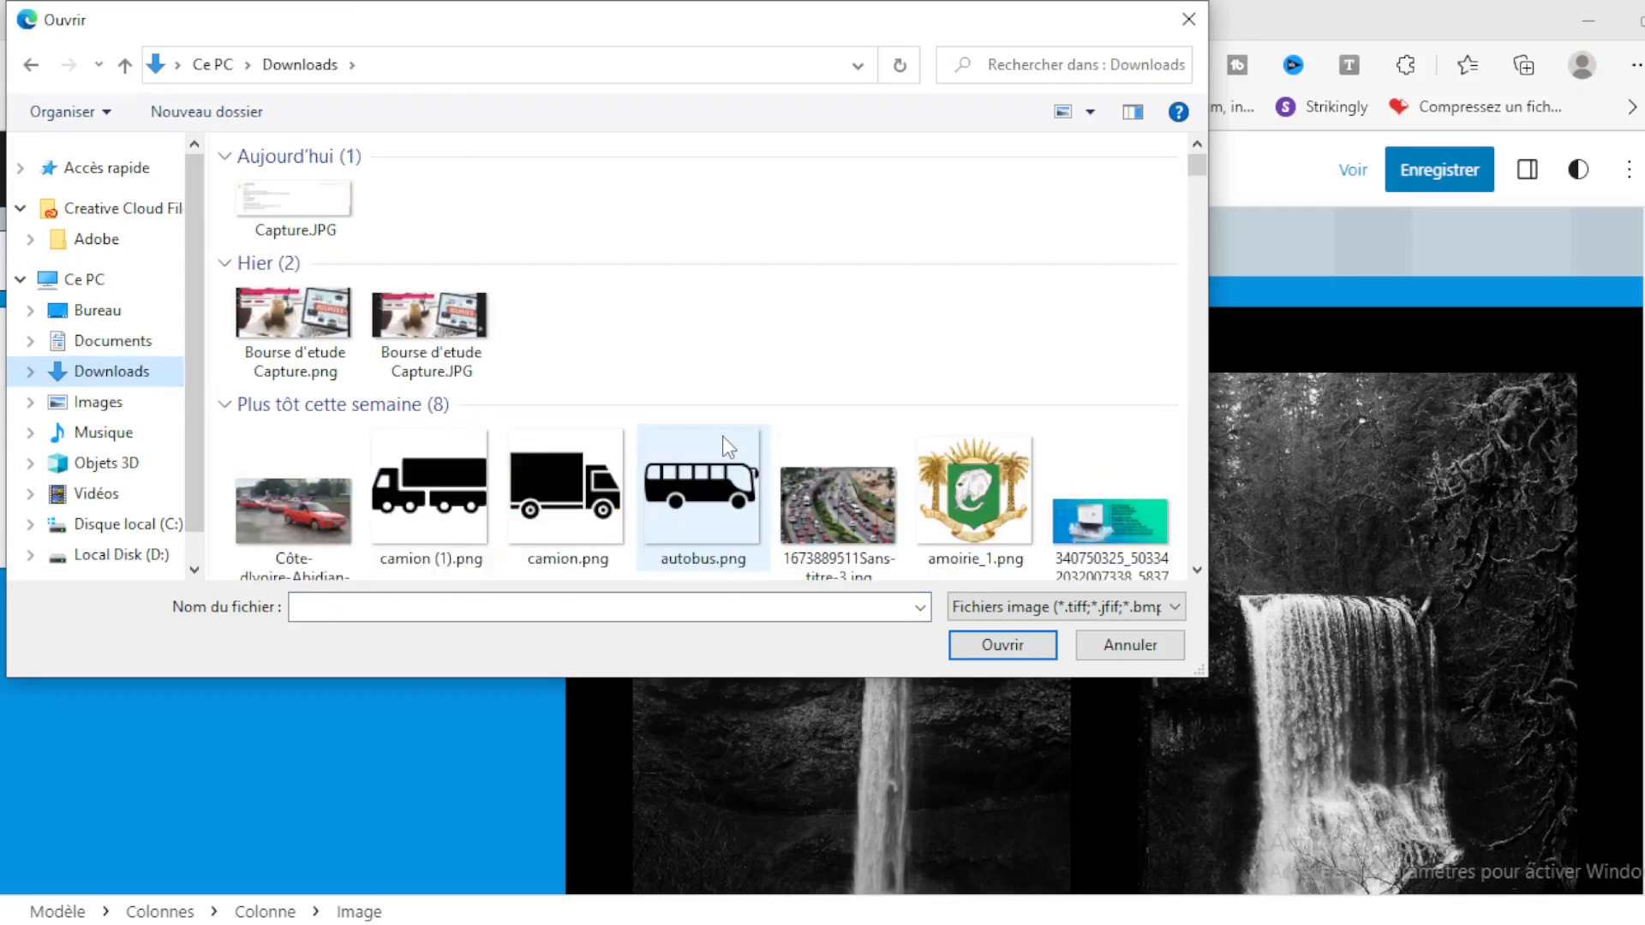
pyautogui.click(607, 508)
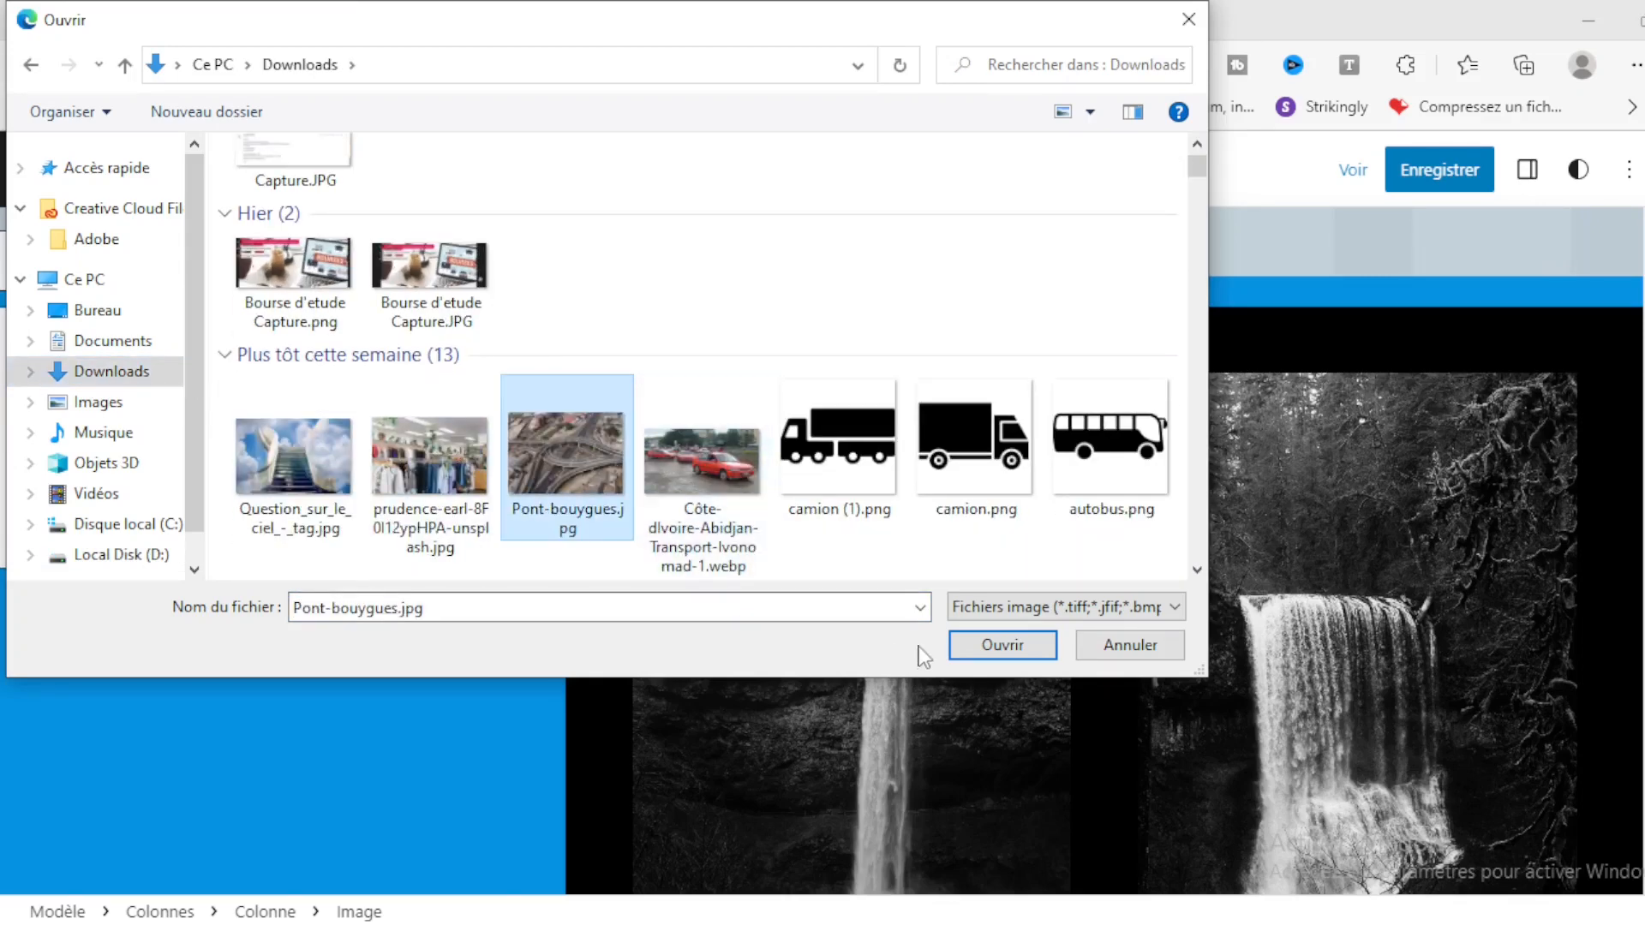
pyautogui.click(979, 645)
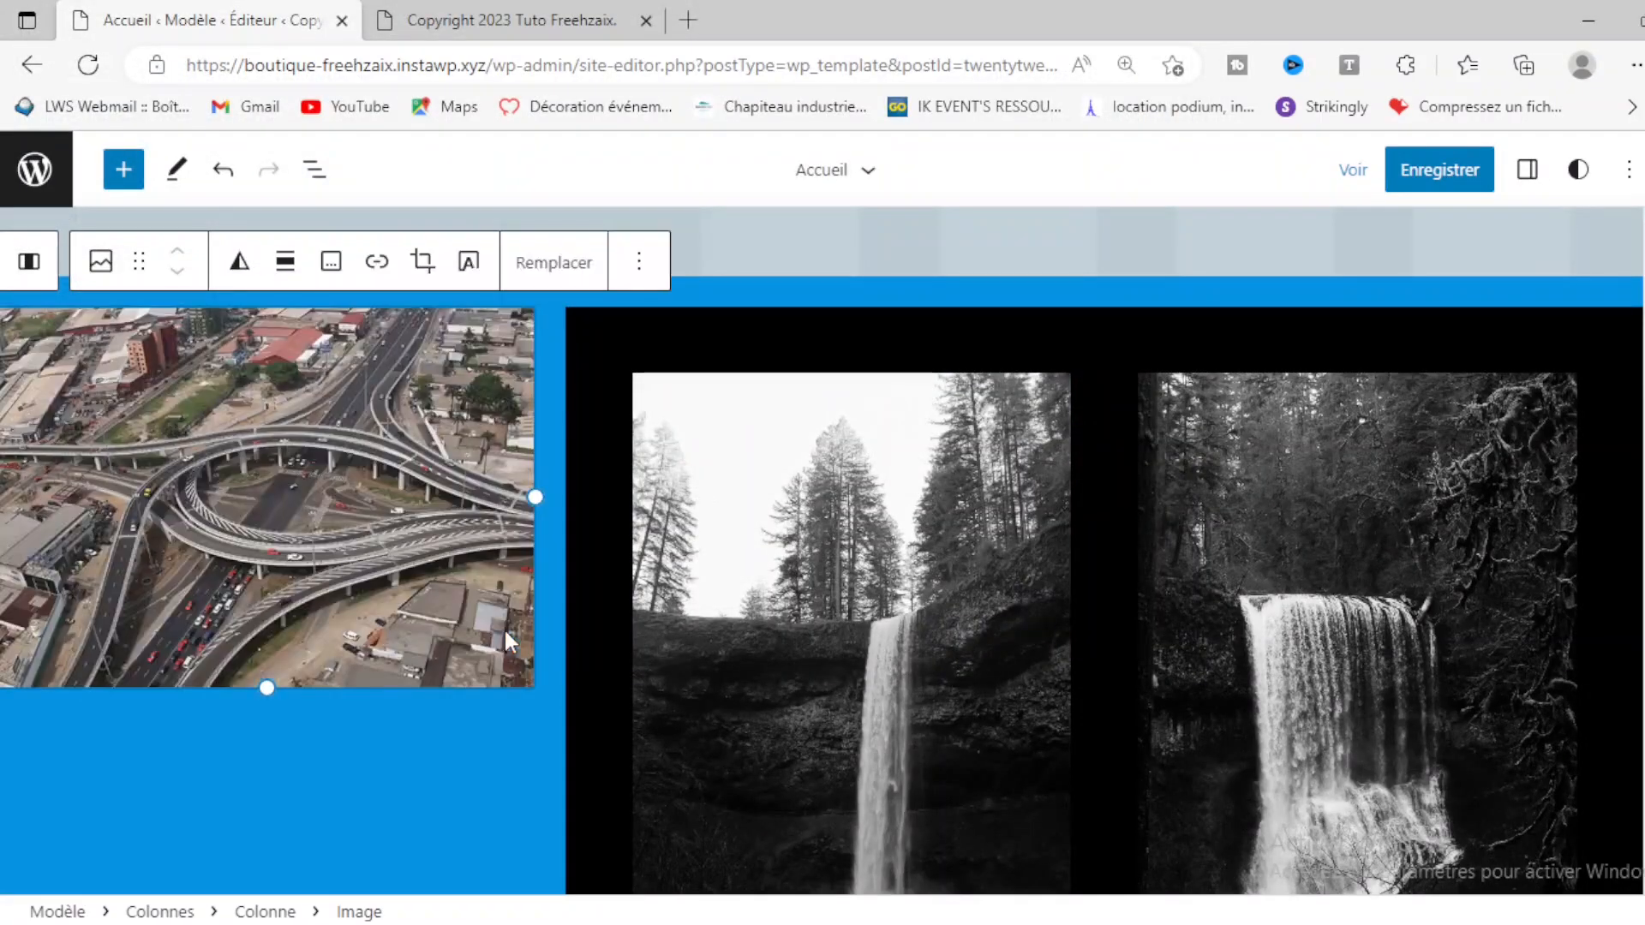
# Step: Save the changes to the Accueil template
pyautogui.scroll(-10, 745, 664)
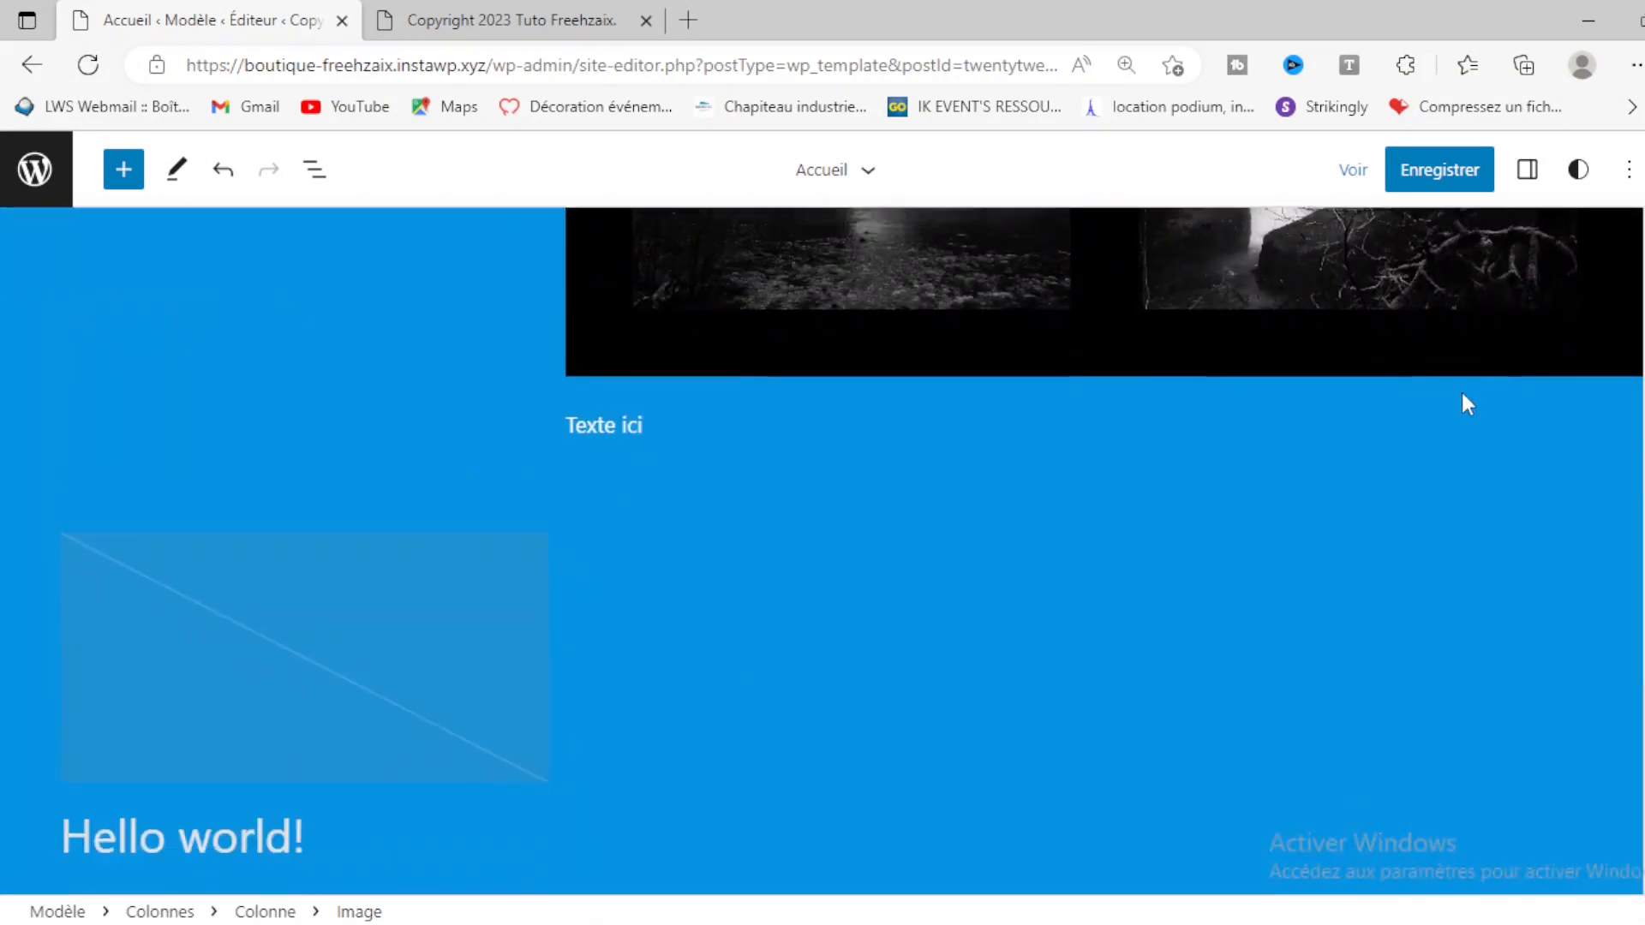
pyautogui.click(1447, 175)
pyautogui.click(1413, 170)
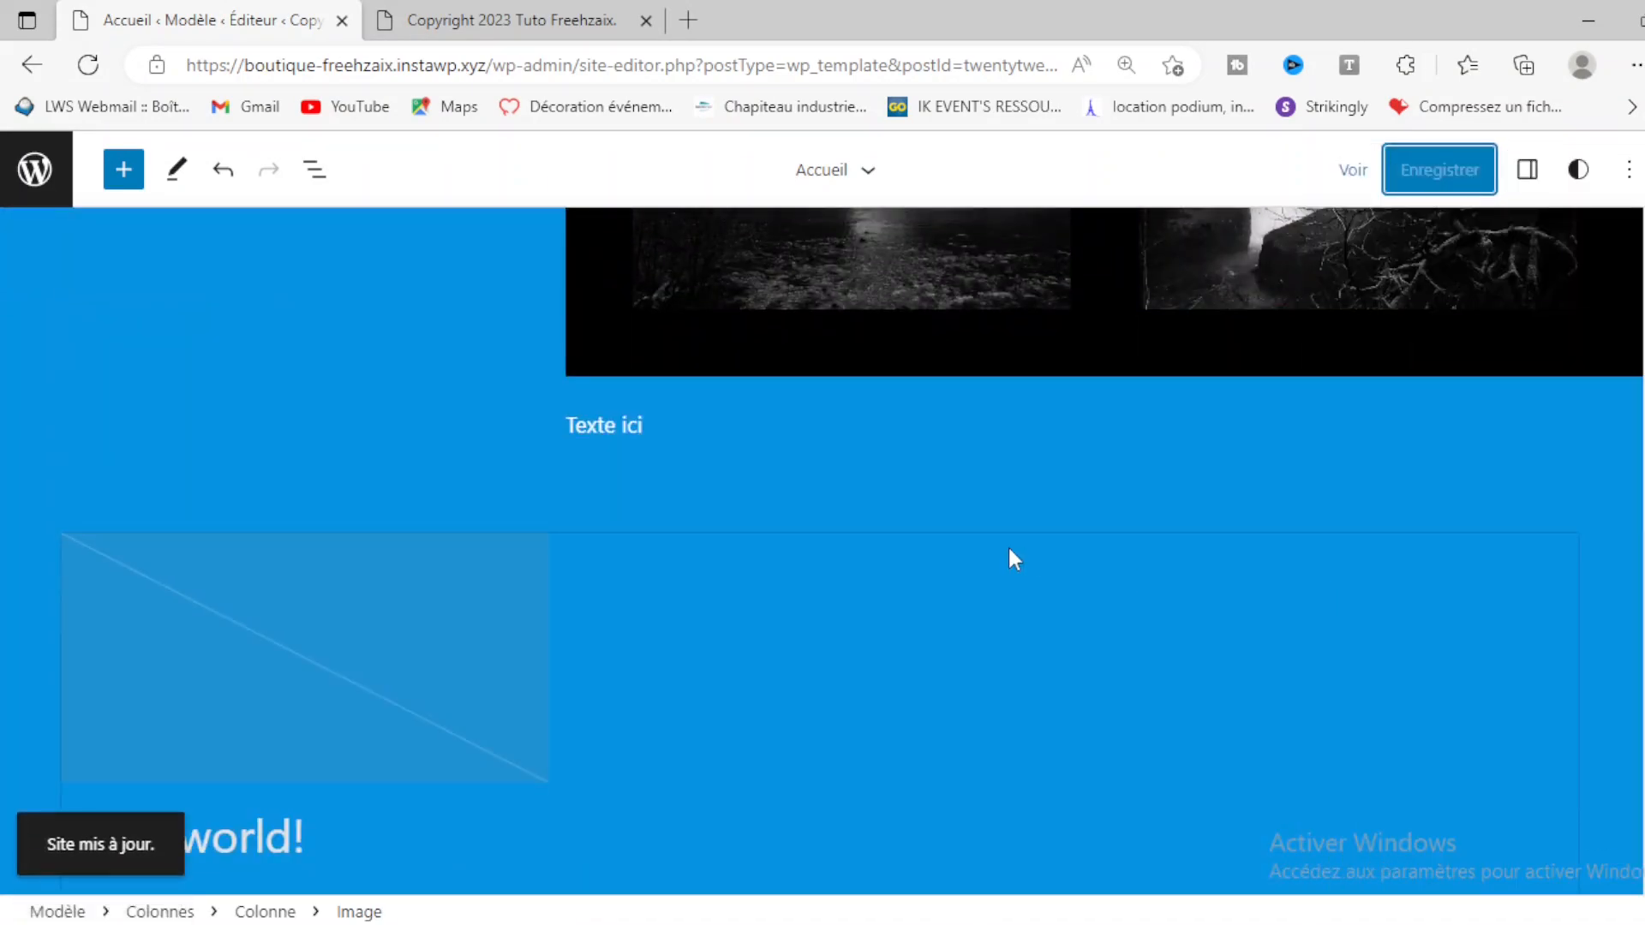
# Step: Look over the saved template, reload the live home page and examine its full layout from header to contact section
pyautogui.scroll(-5, 1114, 553)
pyautogui.scroll(-5, 1213, 550)
pyautogui.scroll(15, 1214, 548)
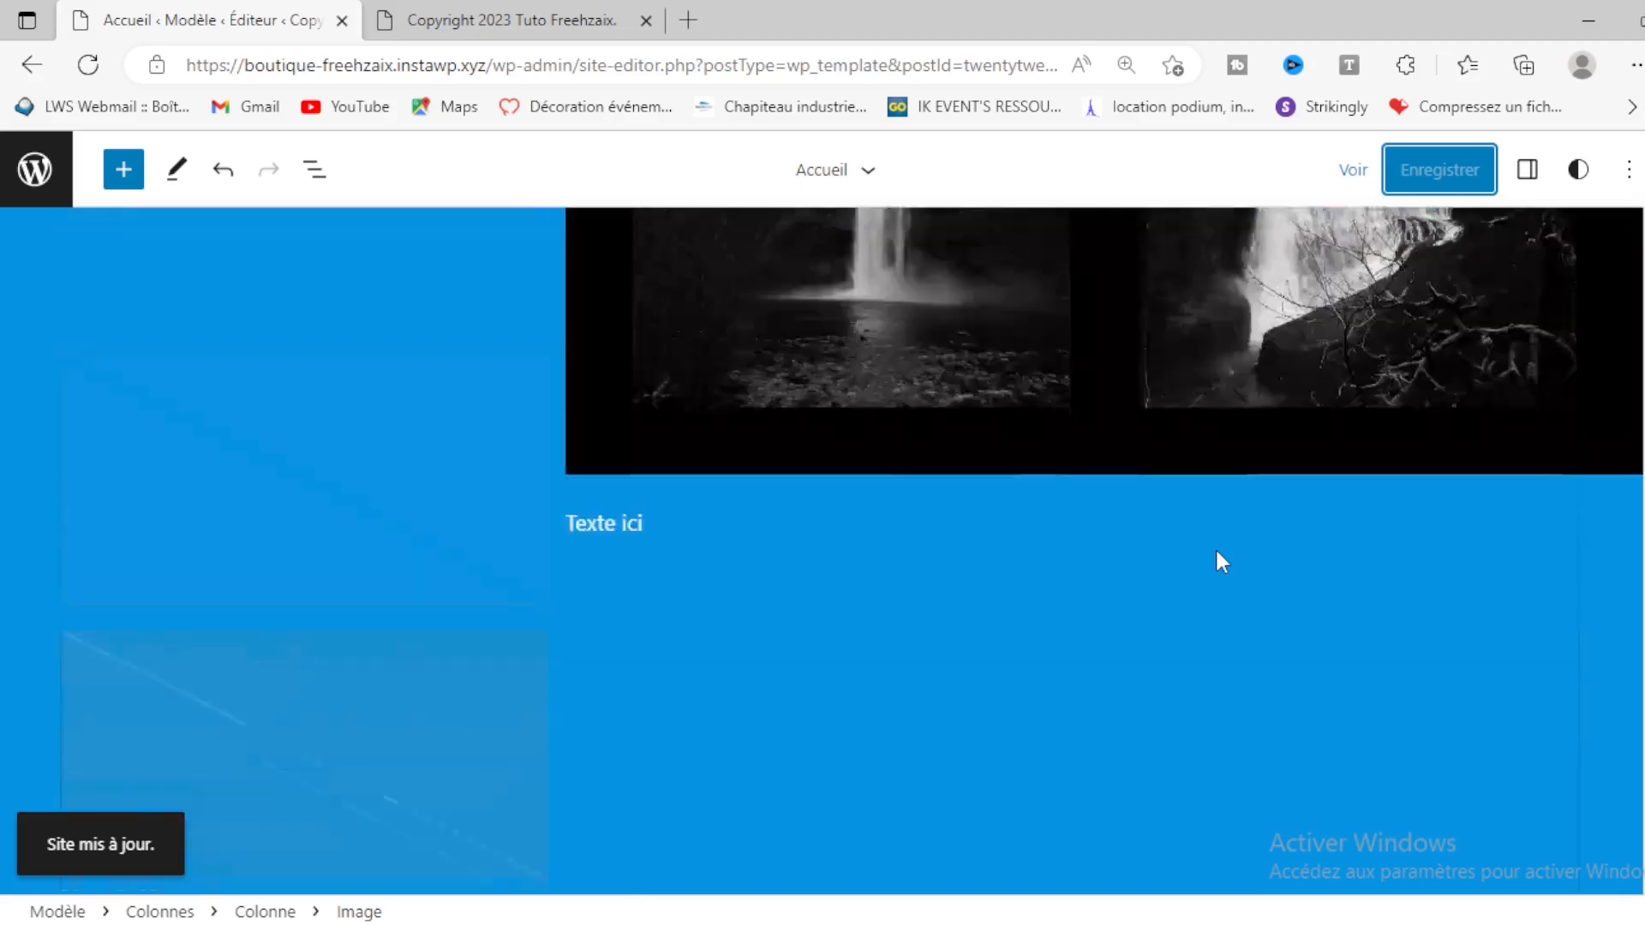
pyautogui.scroll(10, 1144, 522)
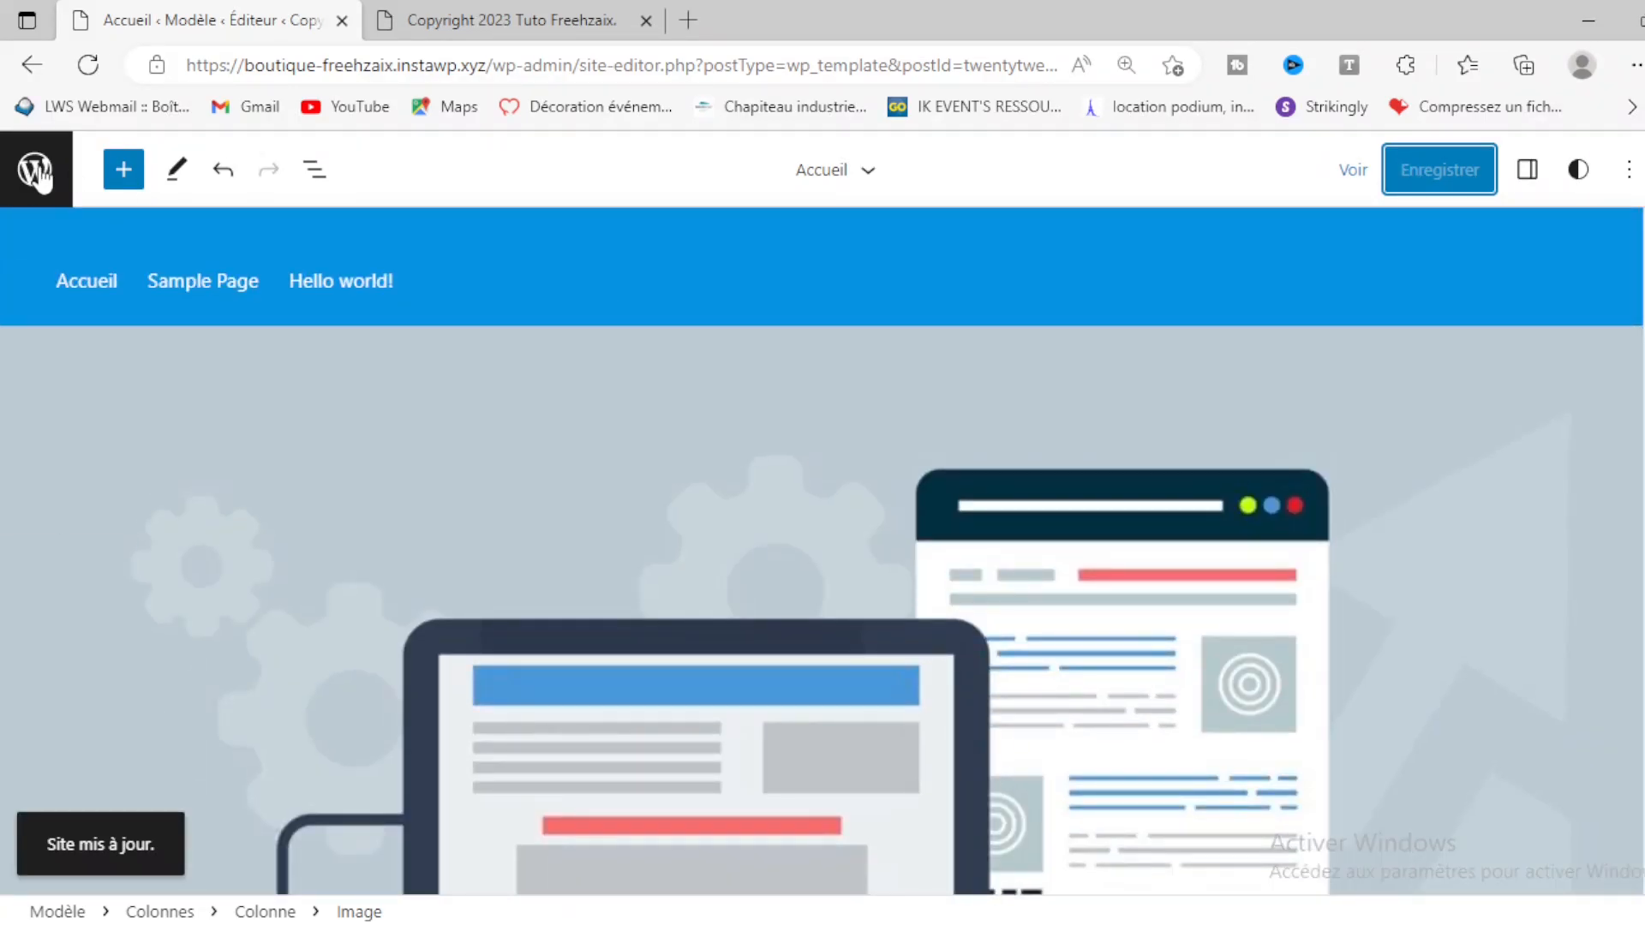
pyautogui.click(480, 22)
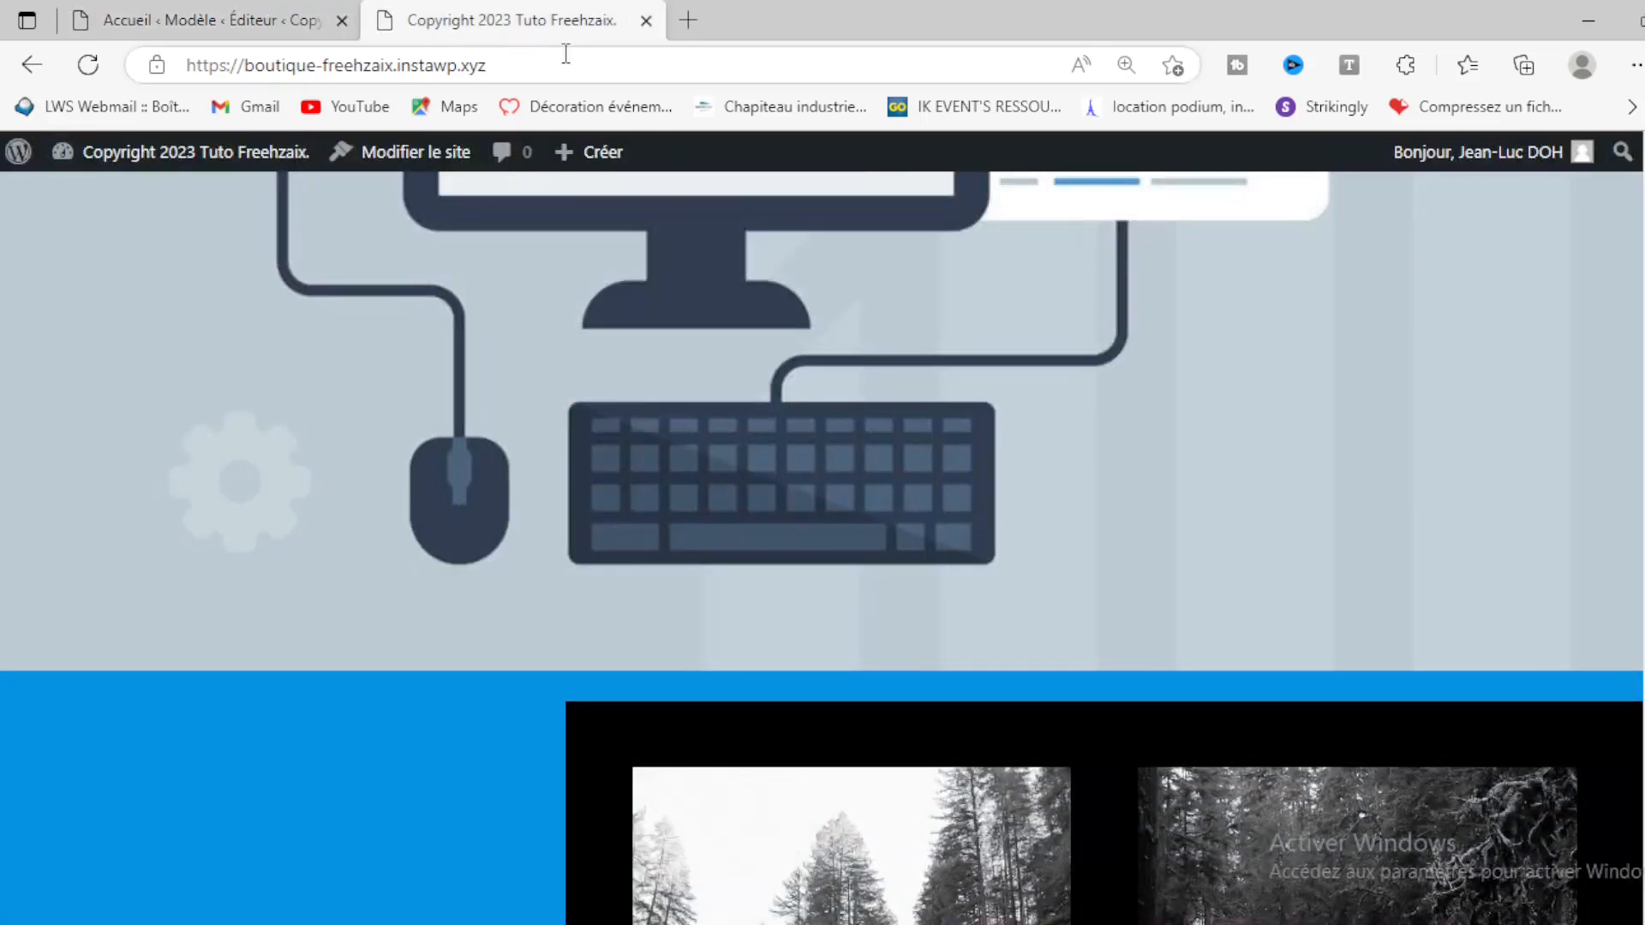
pyautogui.moveTo(110, 168)
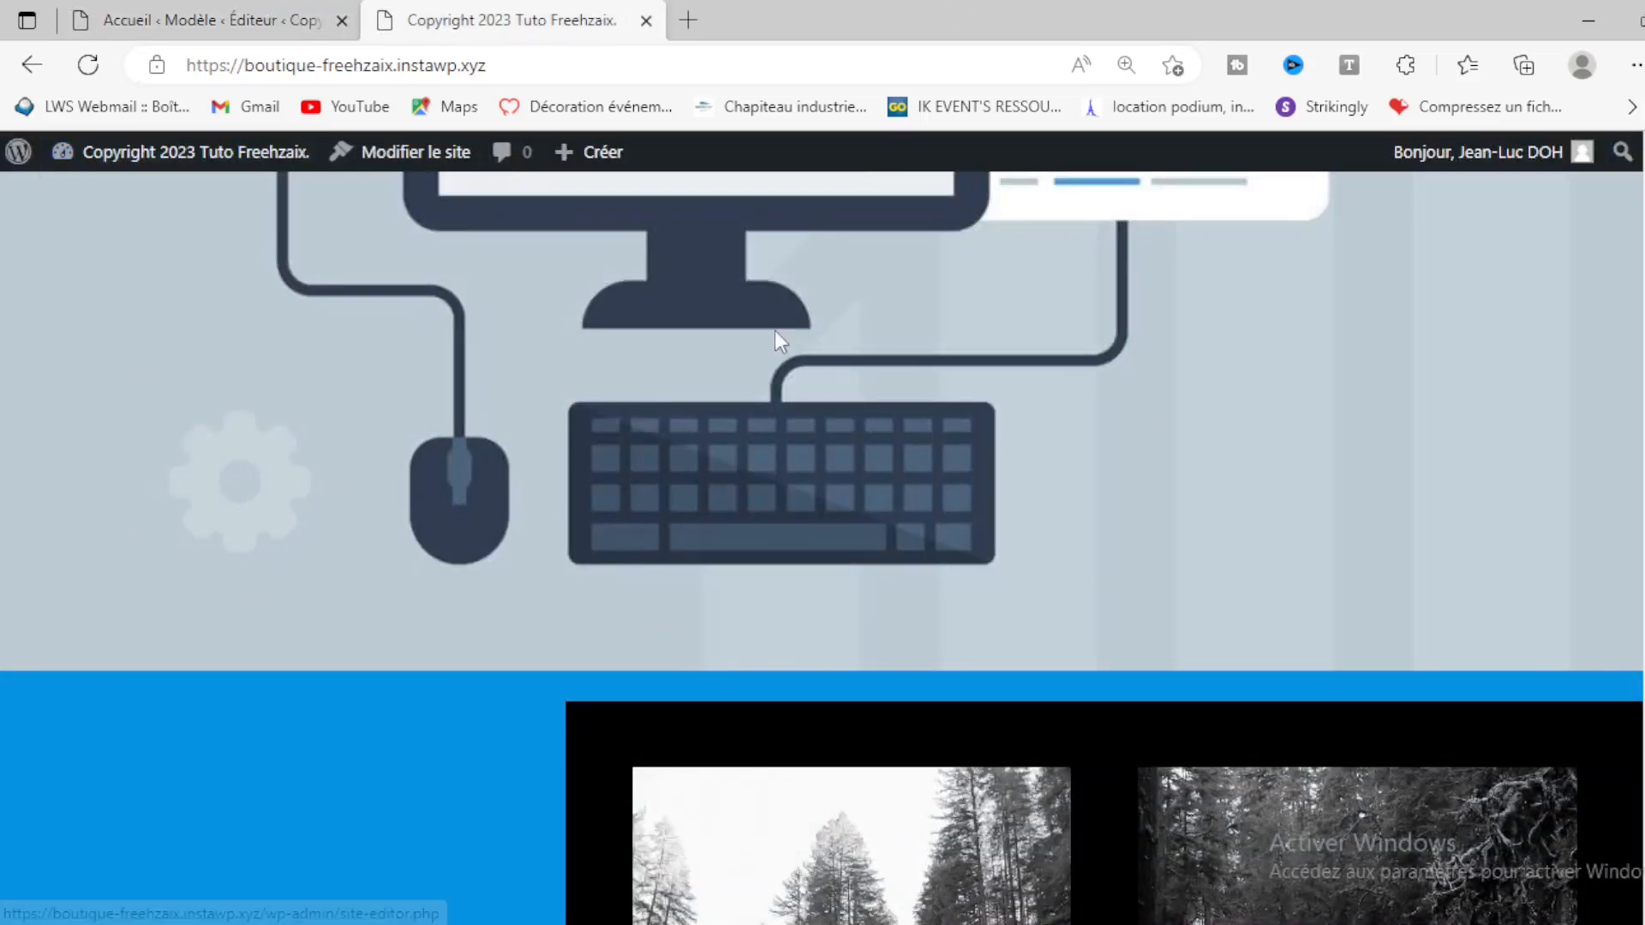
pyautogui.click(89, 65)
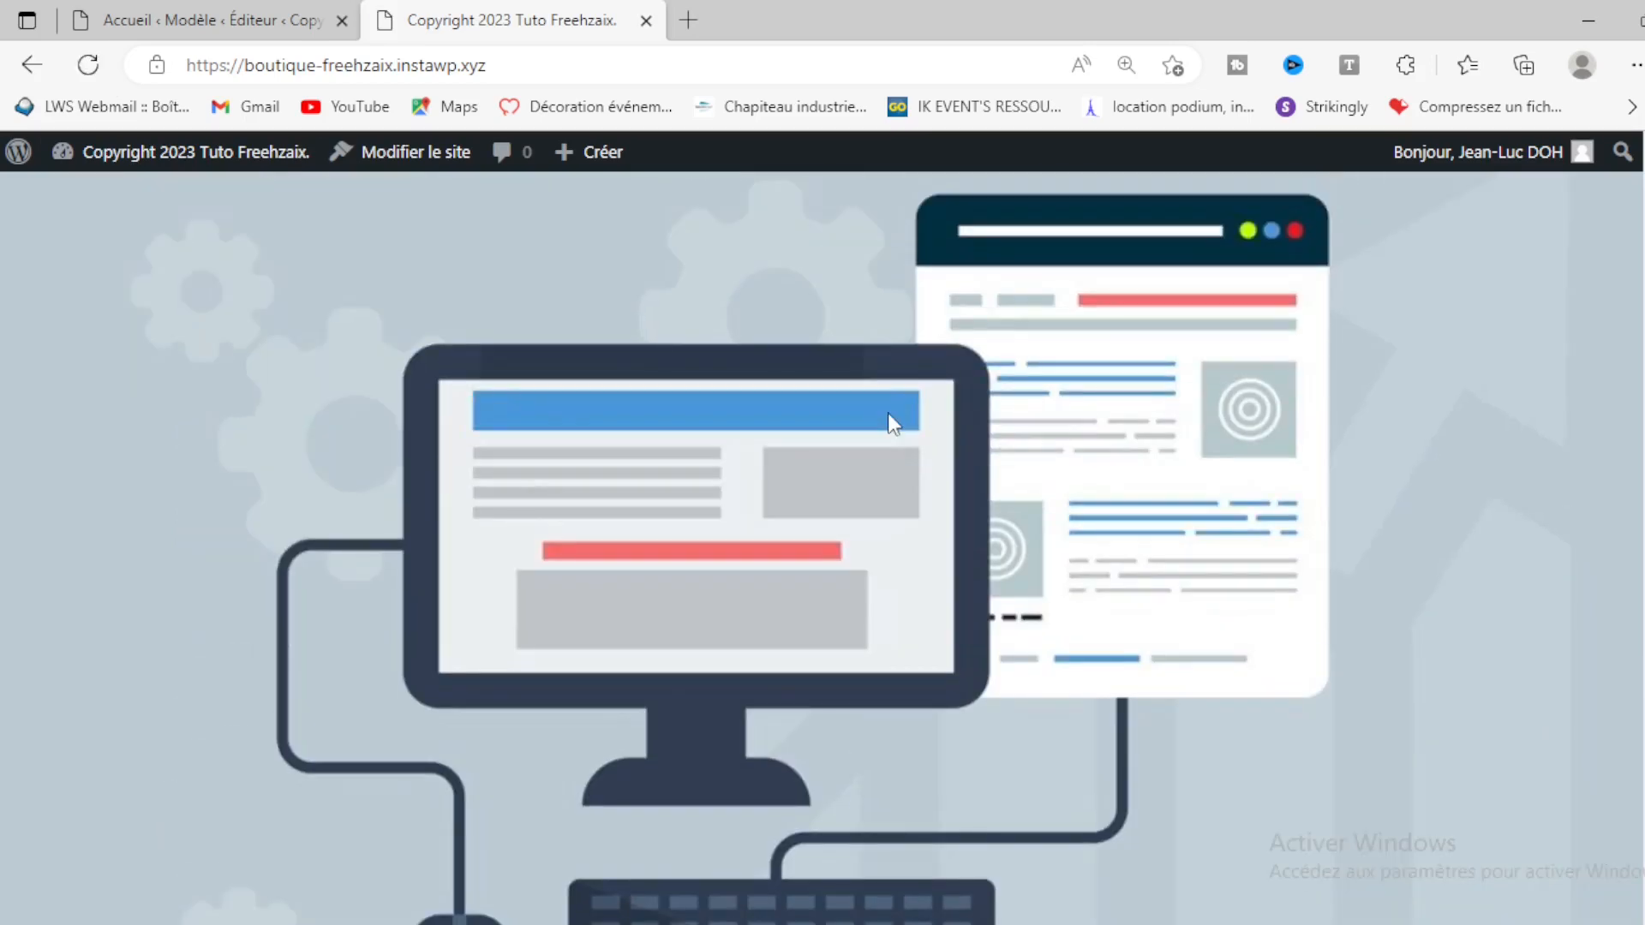
pyautogui.scroll(-15, 887, 413)
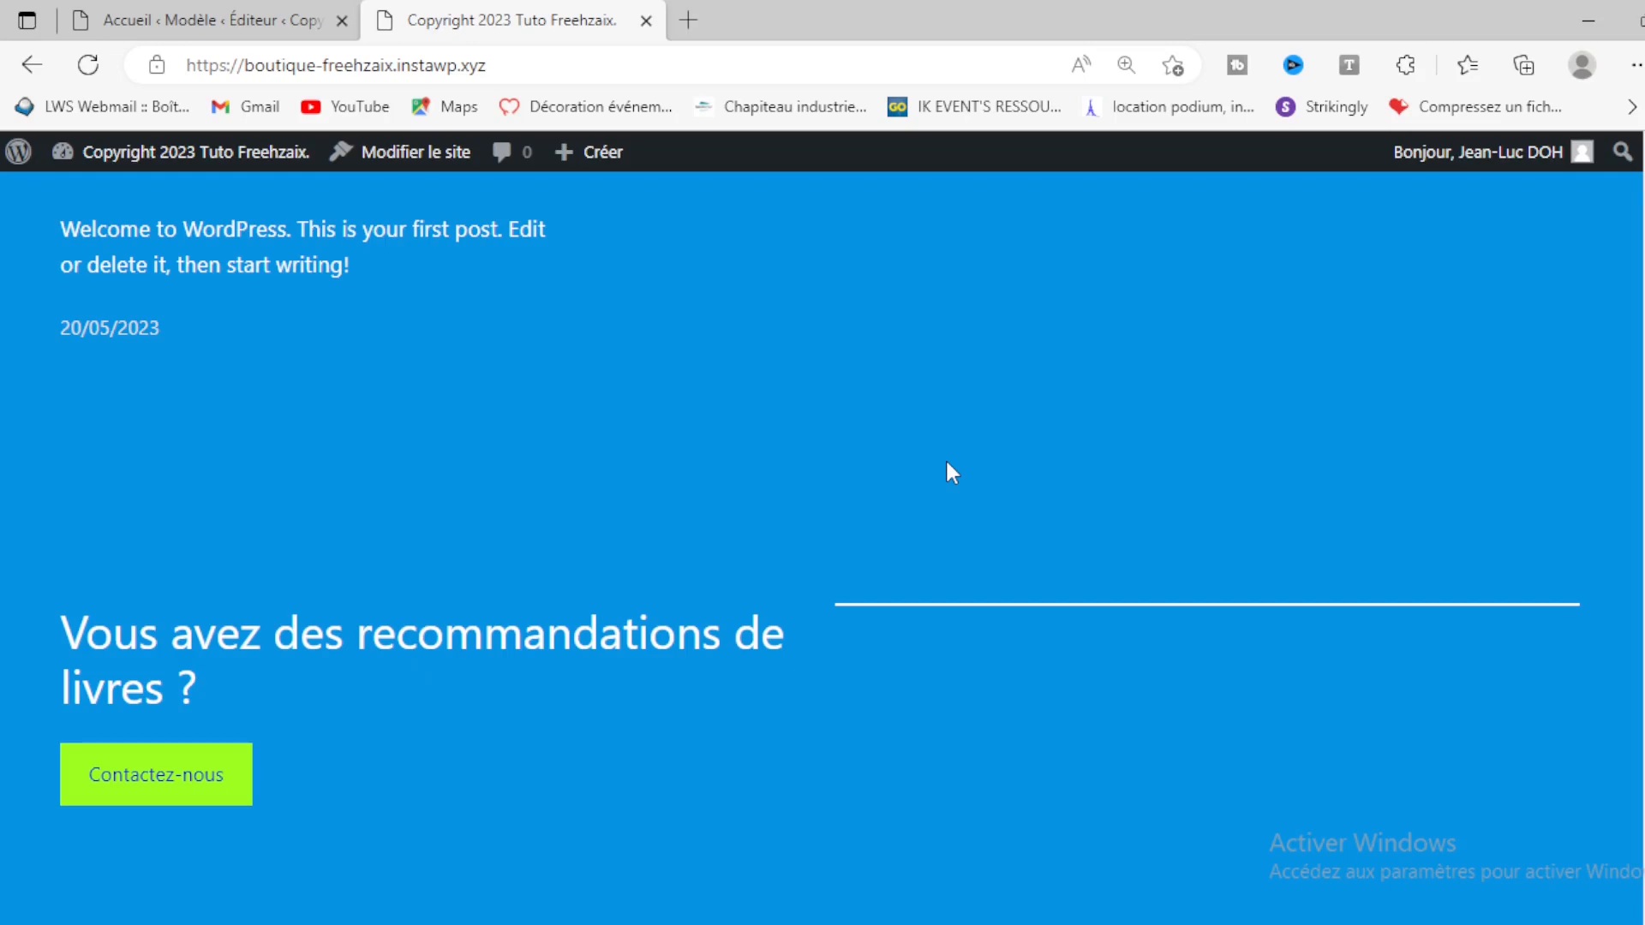
pyautogui.scroll(15, 951, 471)
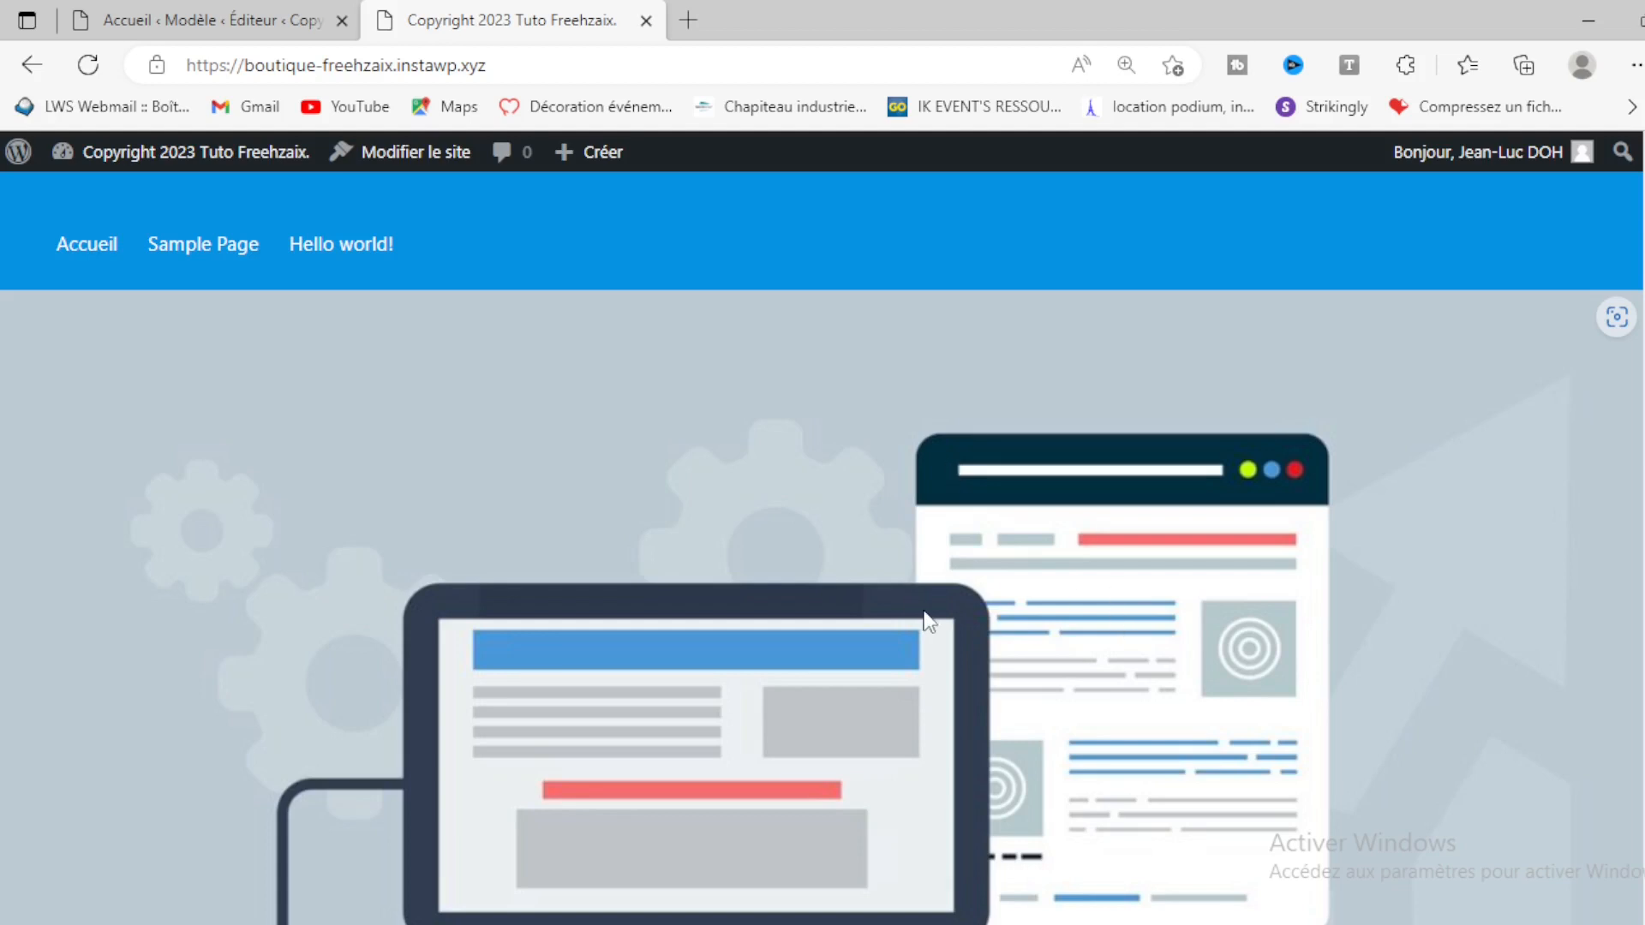
pyautogui.scroll(-4, 1013, 538)
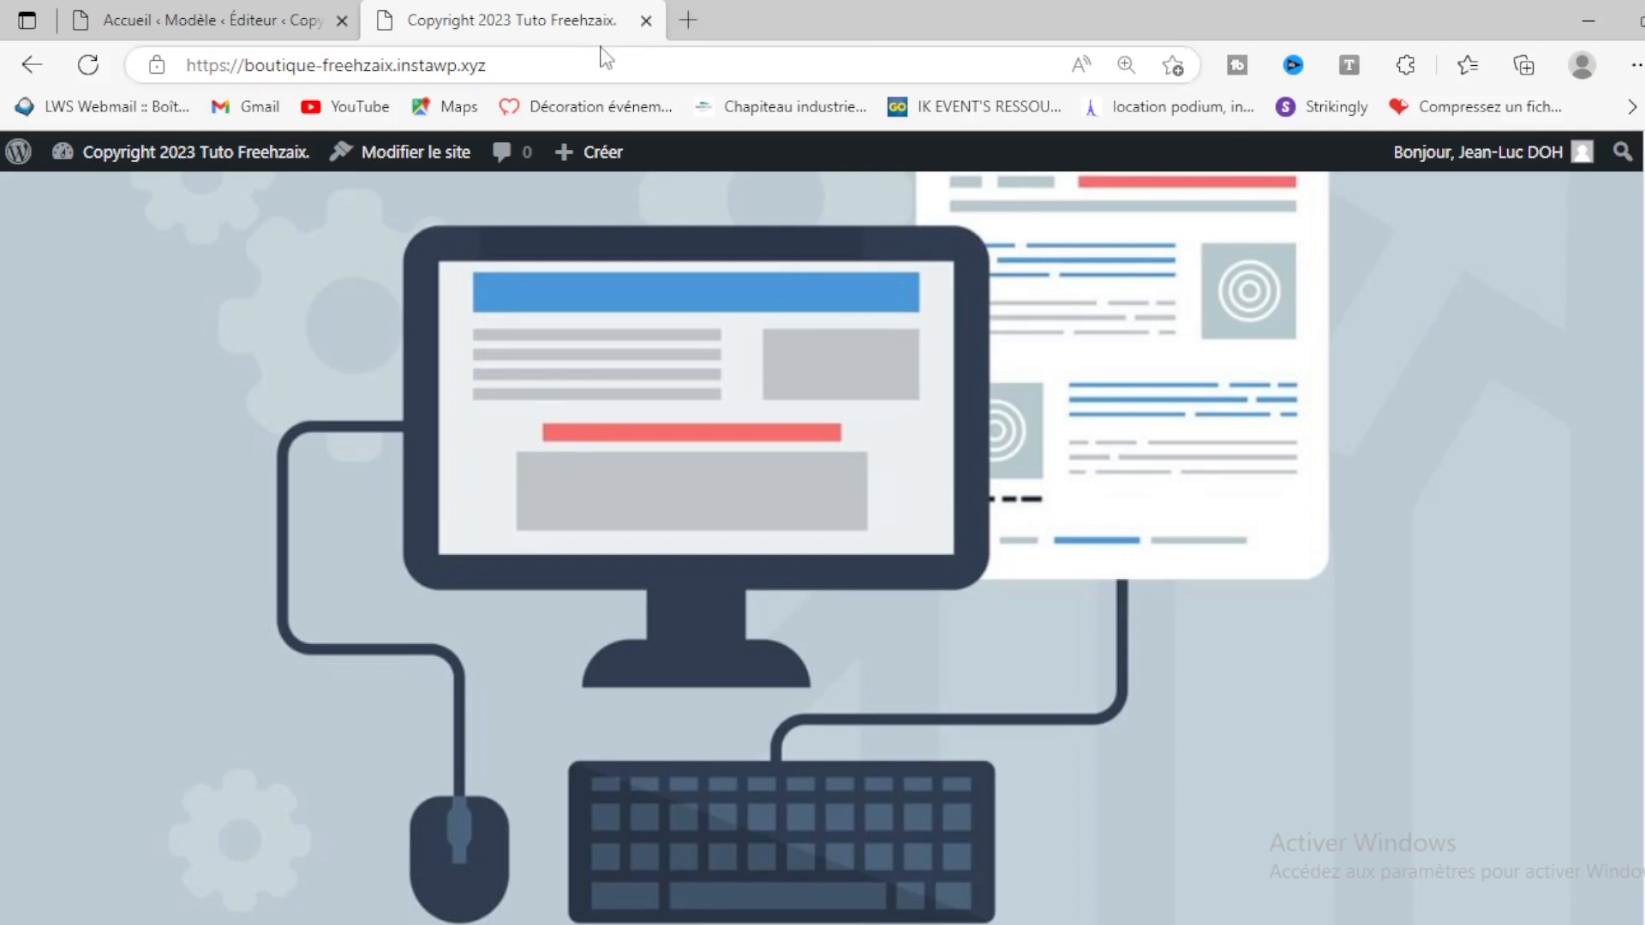
# Step: Close the live site tab and leave the site editor for the WordPress dashboard, showing the Apparence options
pyautogui.click(645, 19)
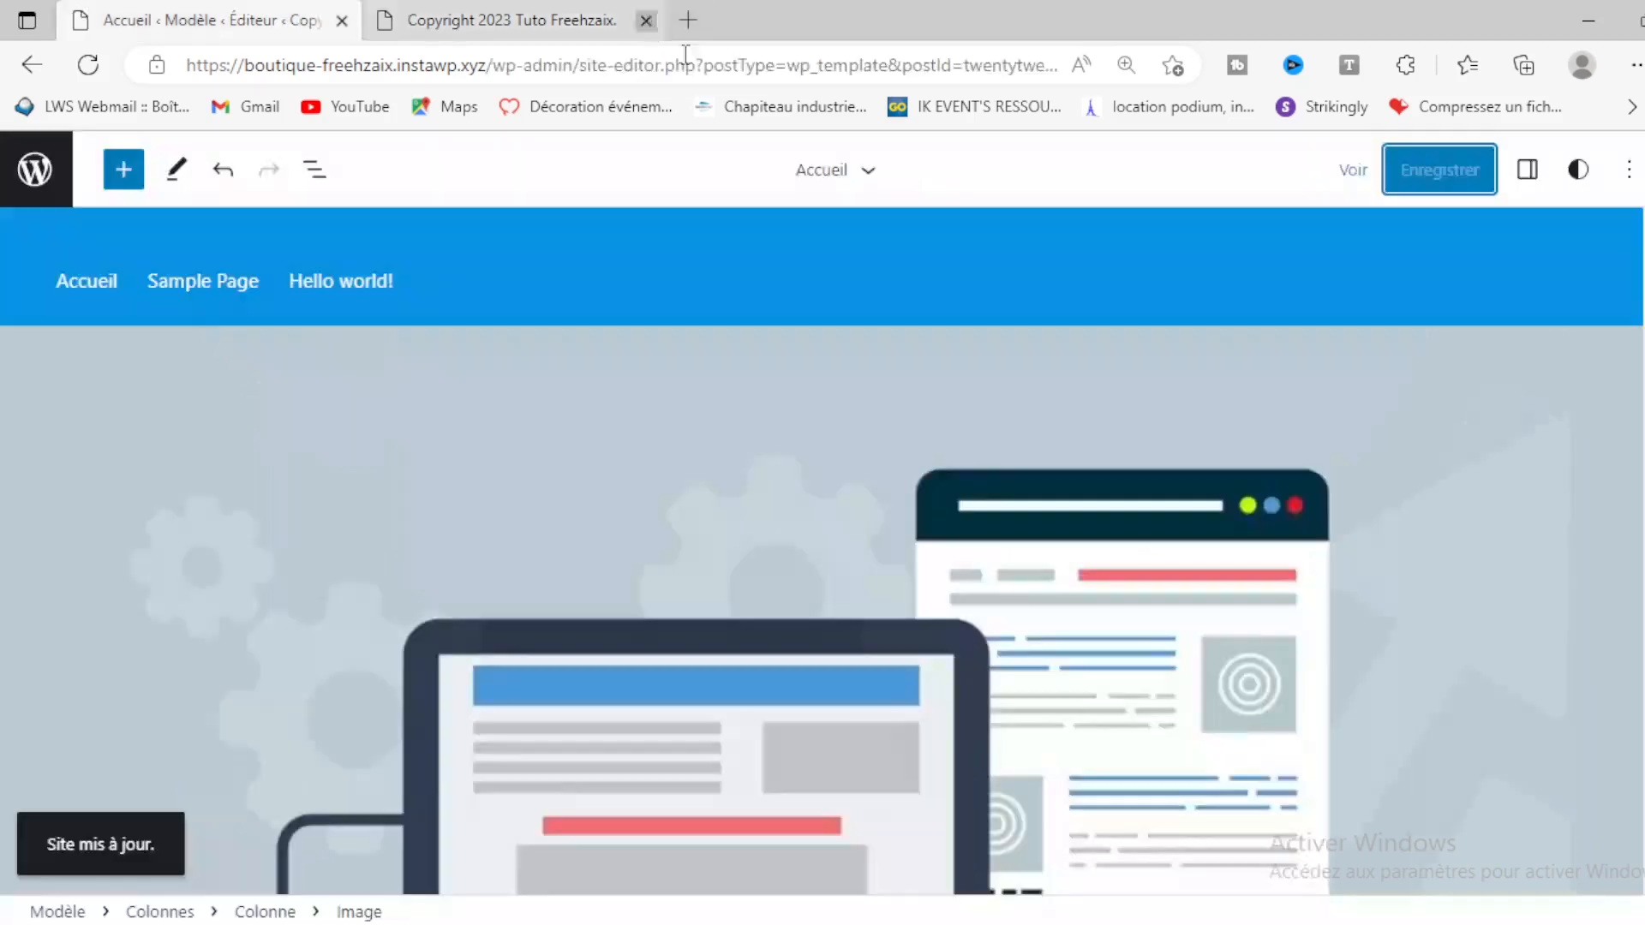
pyautogui.click(44, 171)
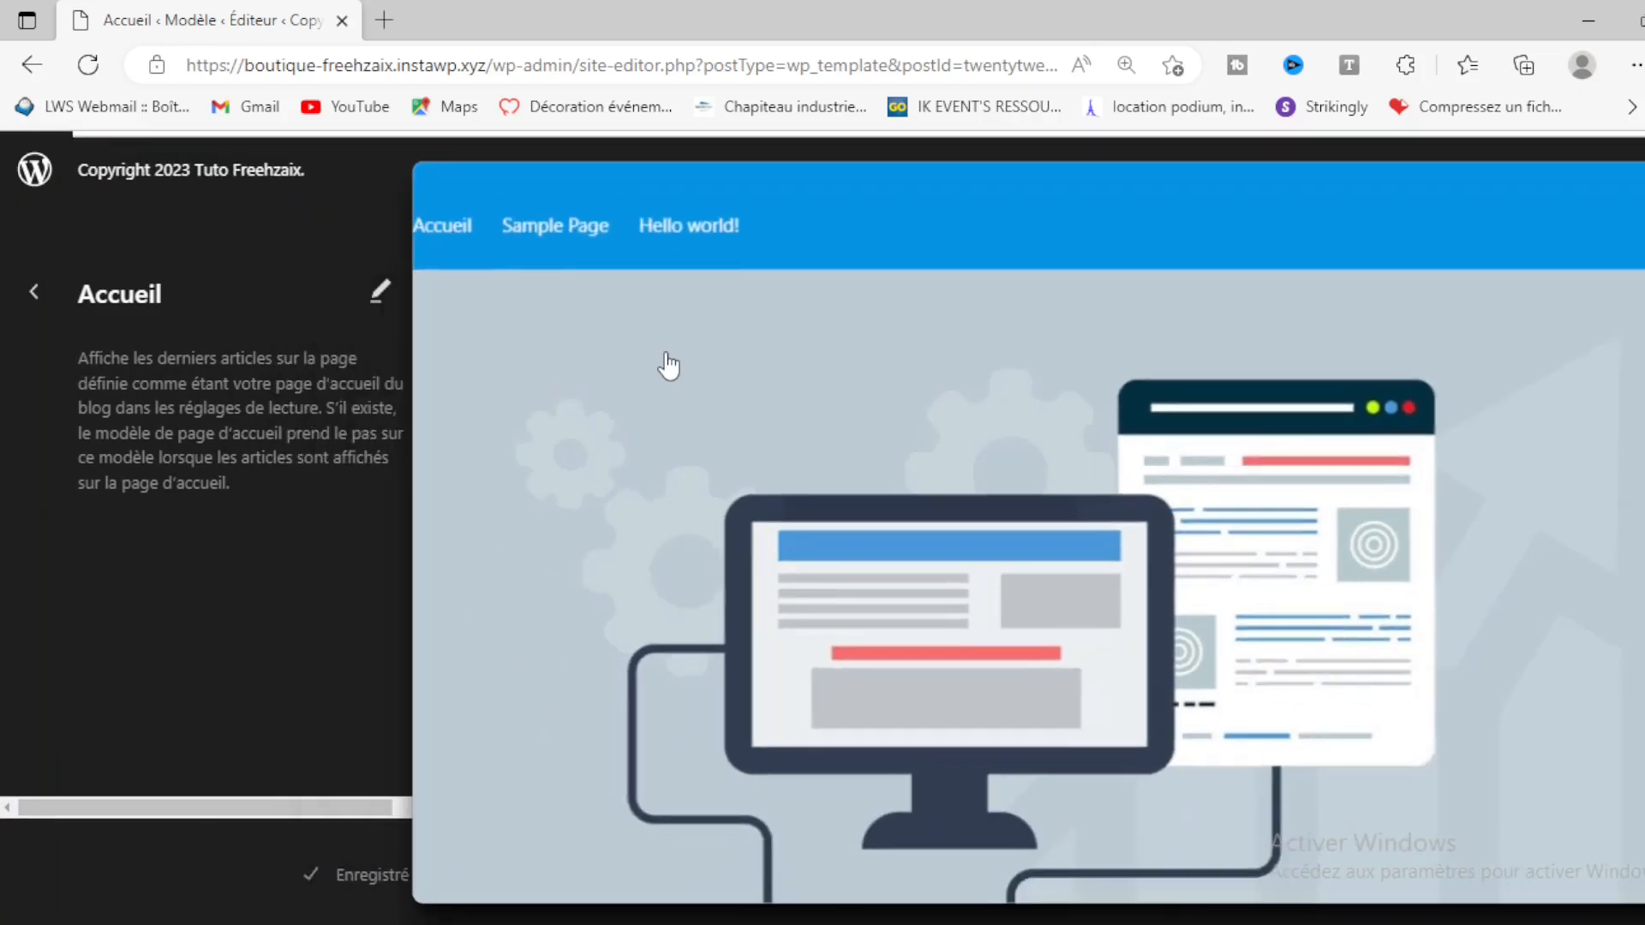
pyautogui.click(24, 176)
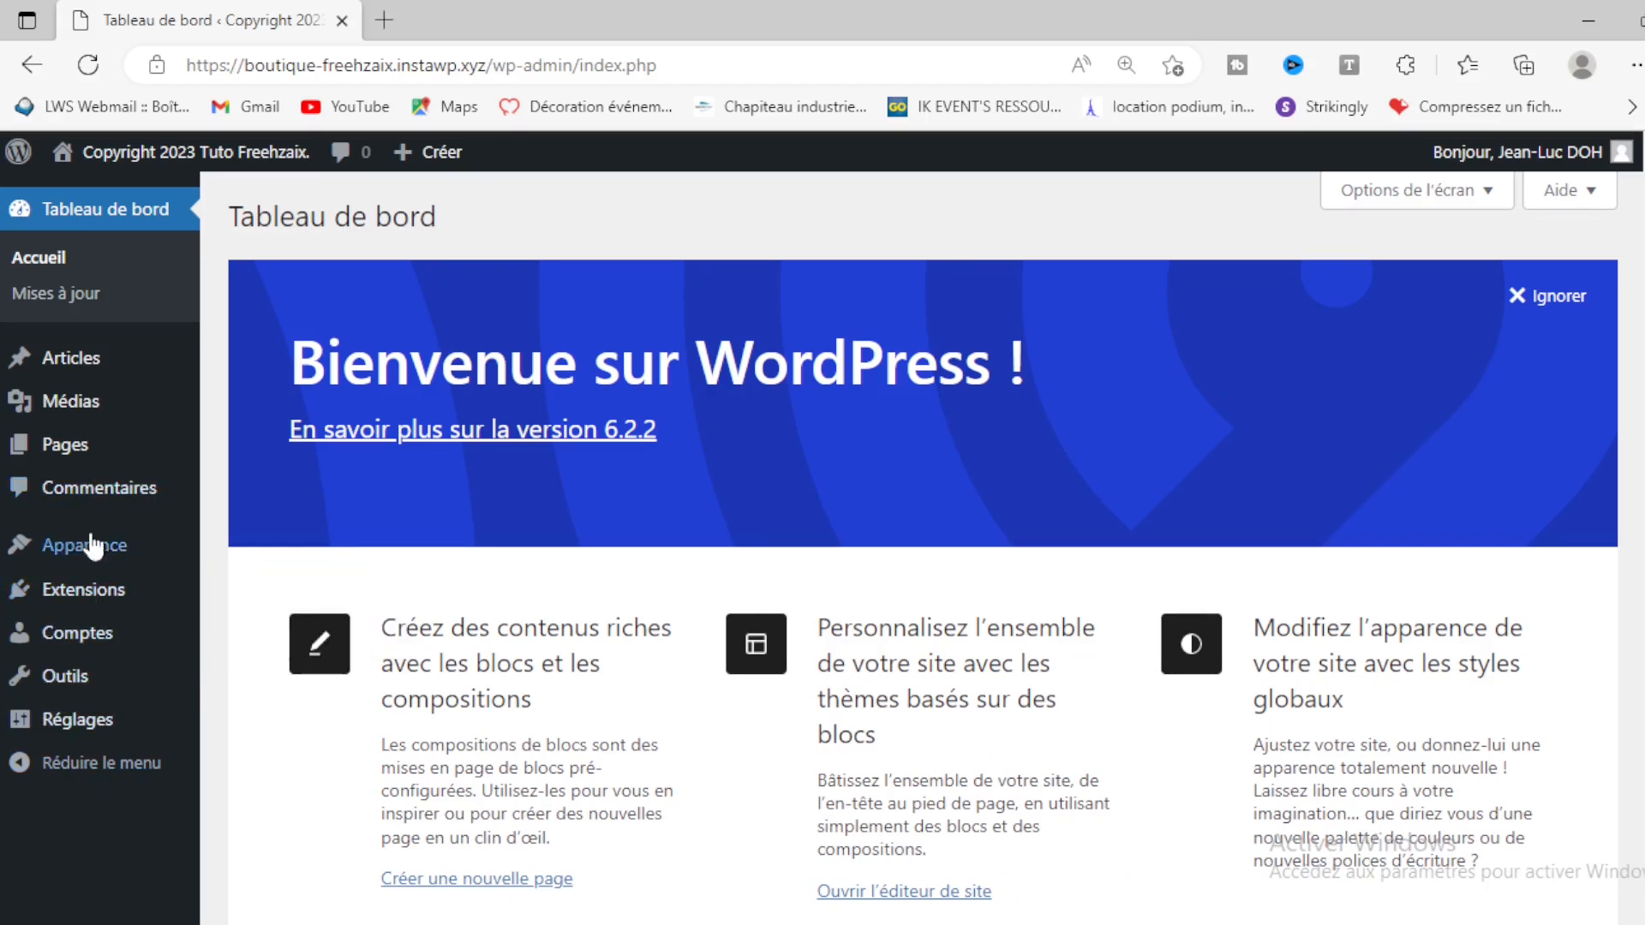
pyautogui.moveTo(111, 548)
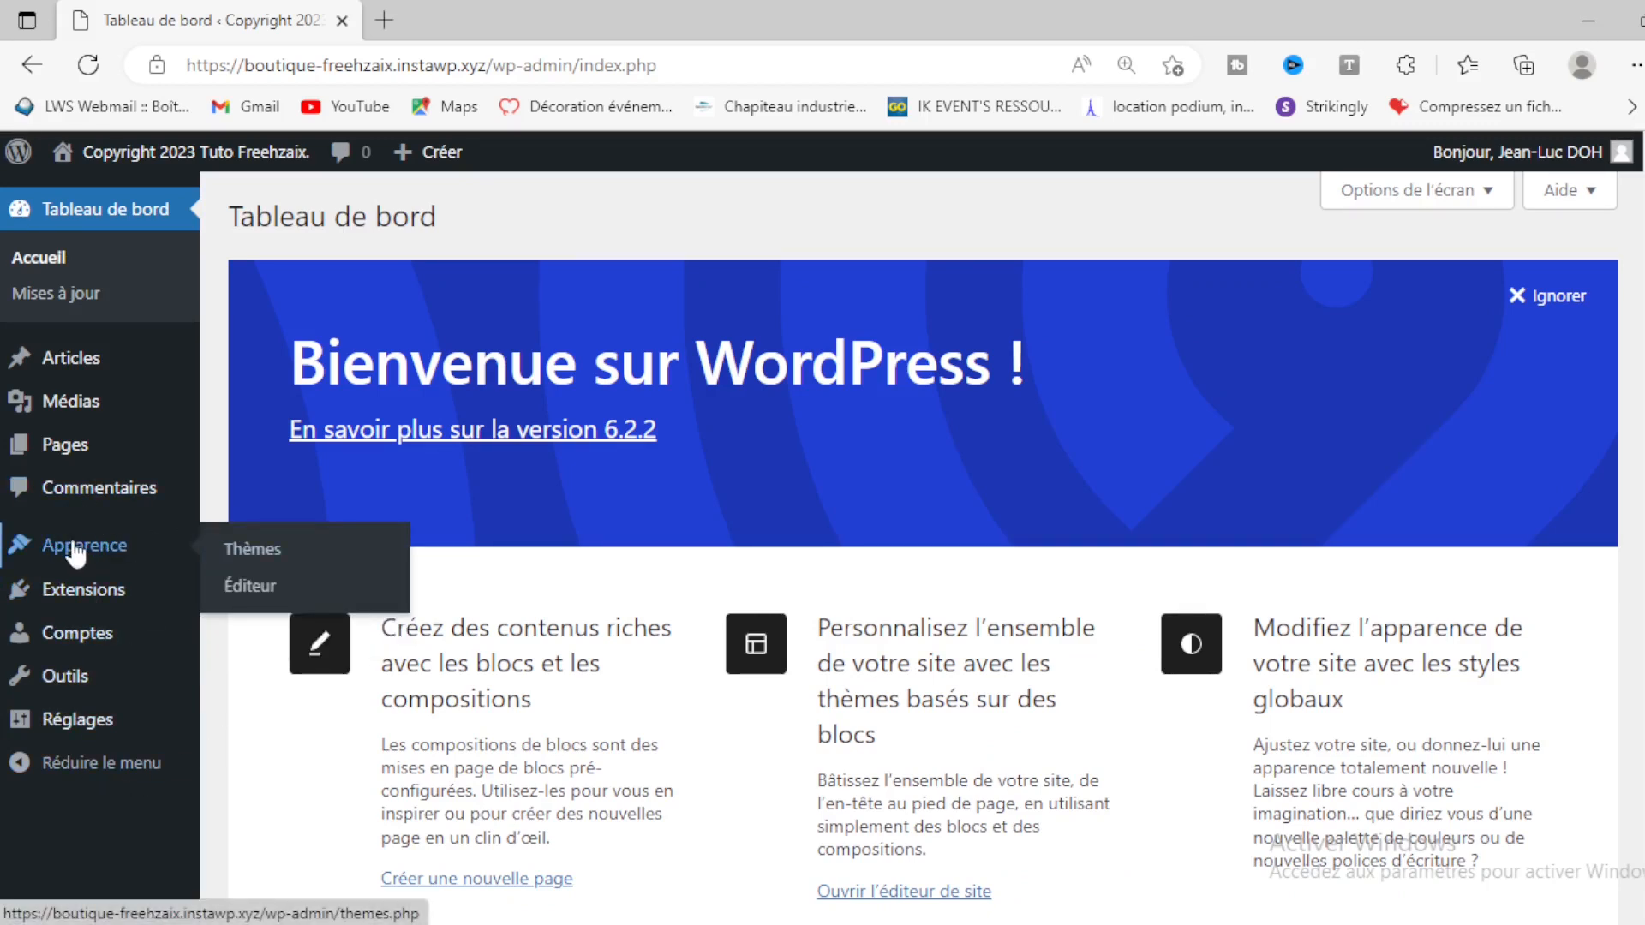
# Step: Open the installed themes page and go to the catalogue for adding new themes
pyautogui.click(255, 550)
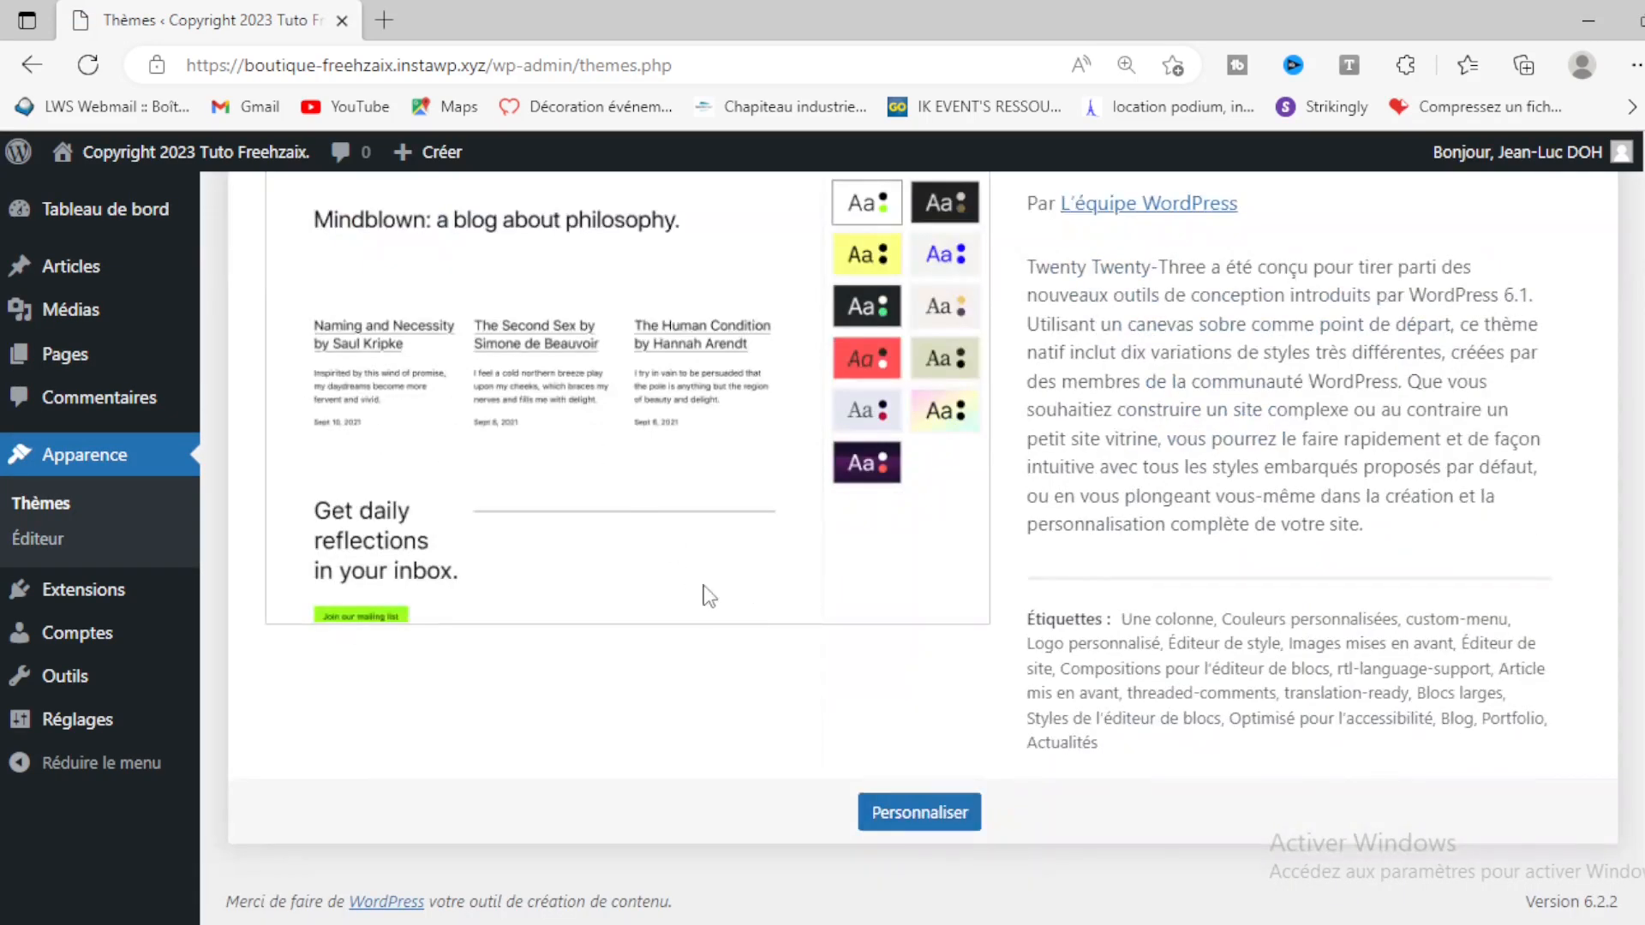
pyautogui.scroll(3, 710, 597)
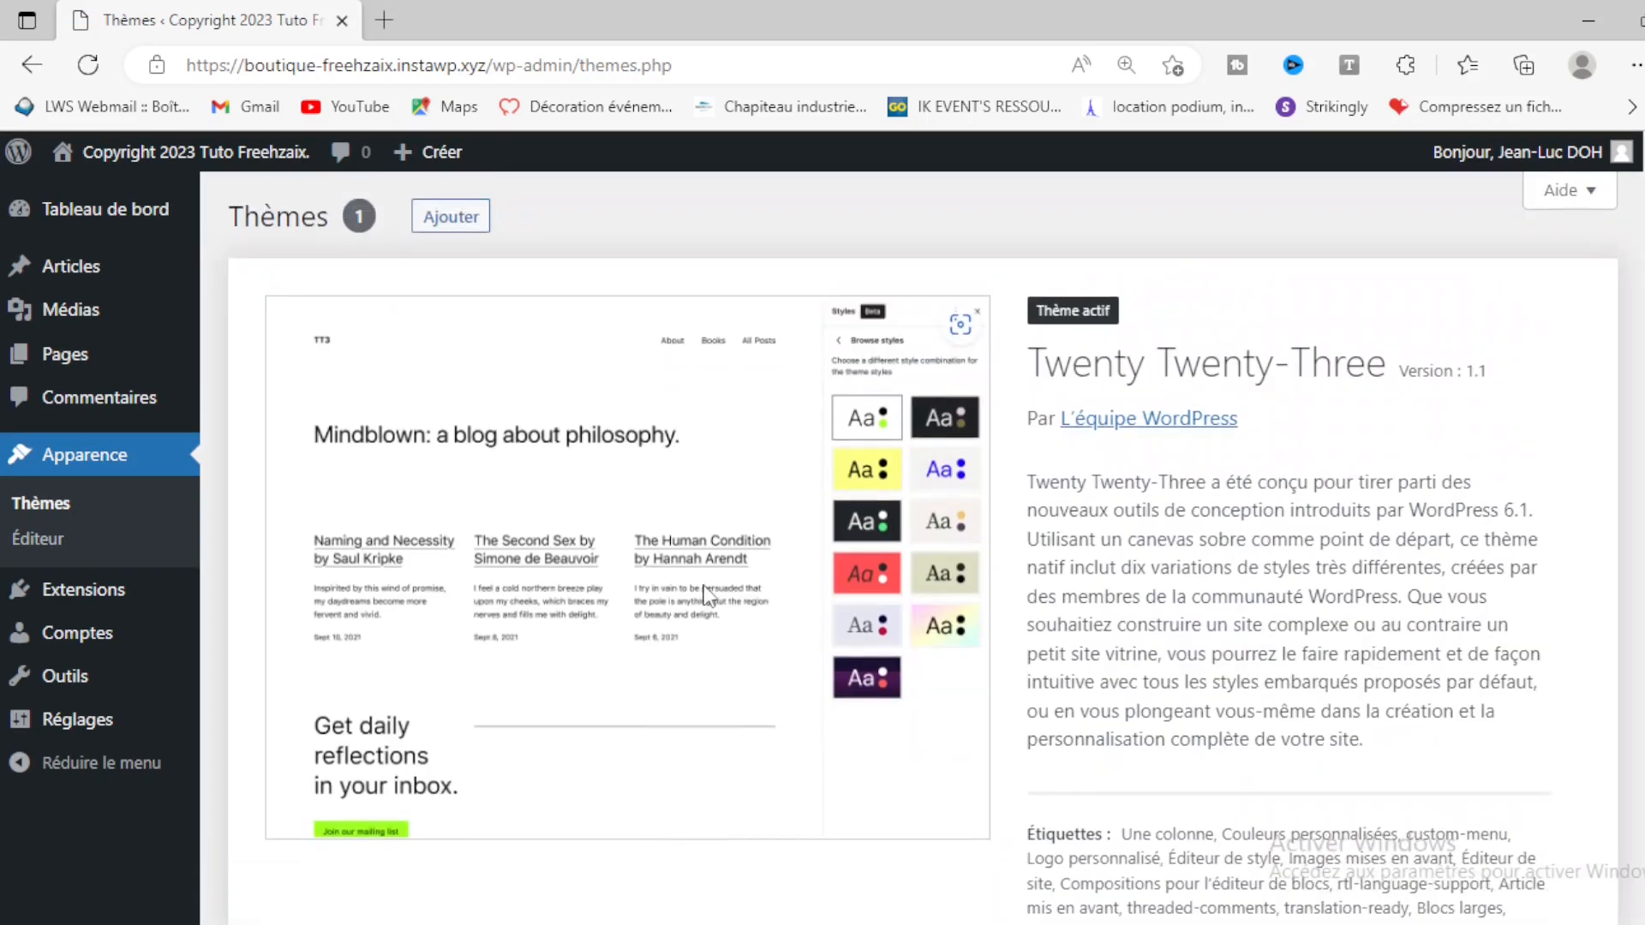
pyautogui.click(448, 221)
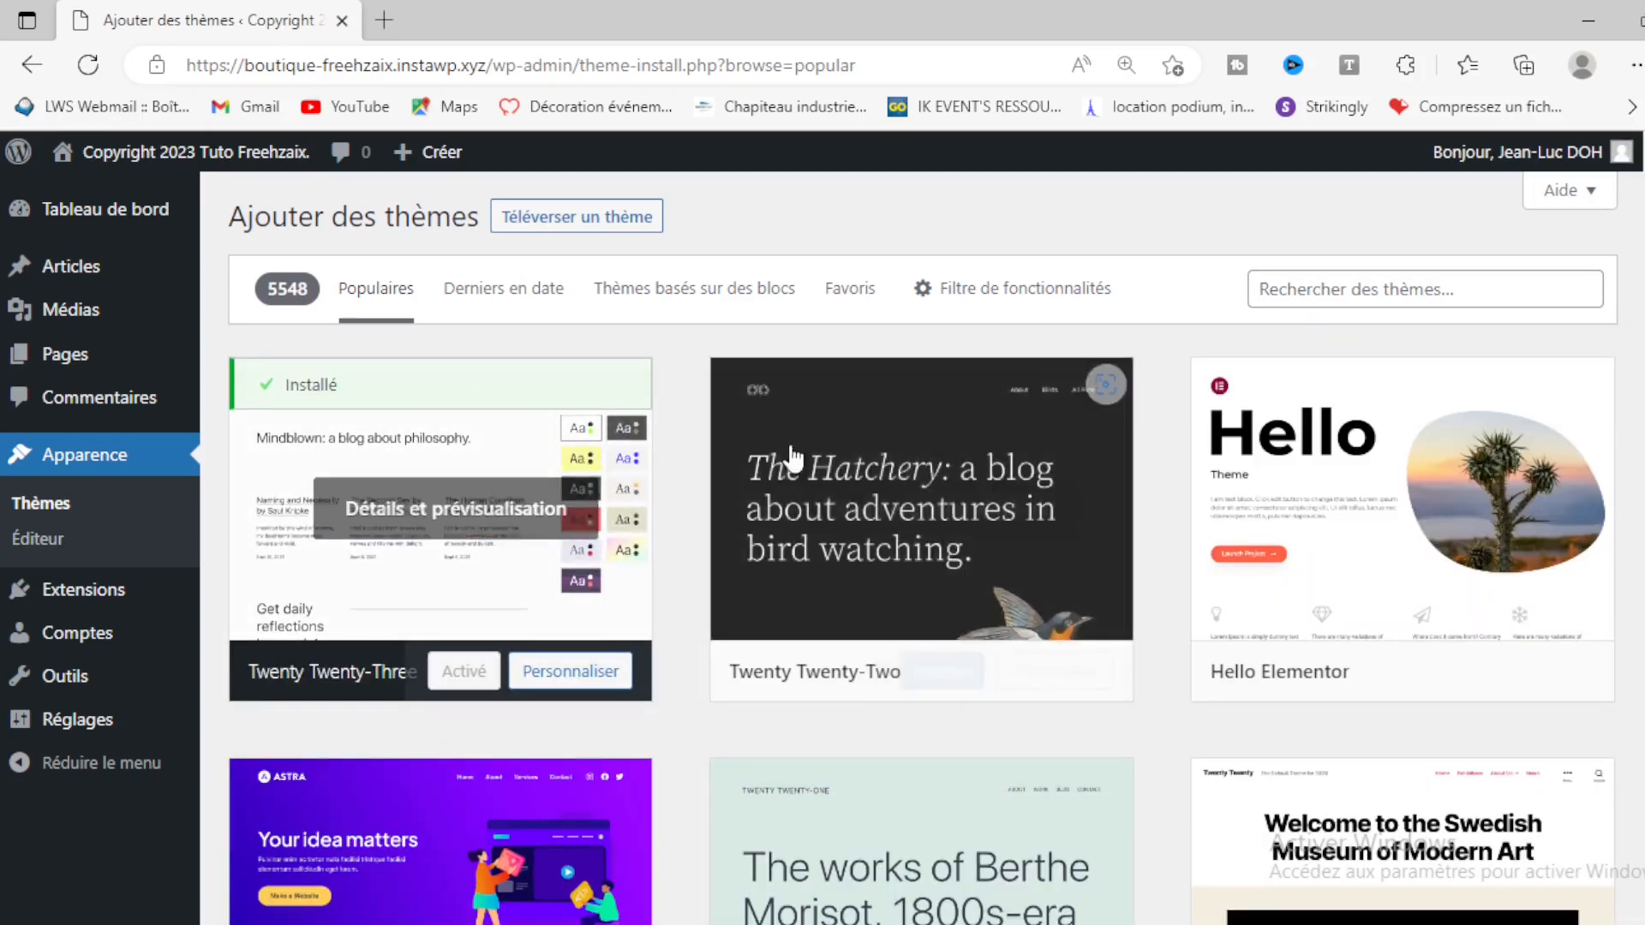
# Step: Browse the popular themes in the catalogue and return to the start of the list
pyautogui.scroll(-1, 792, 654)
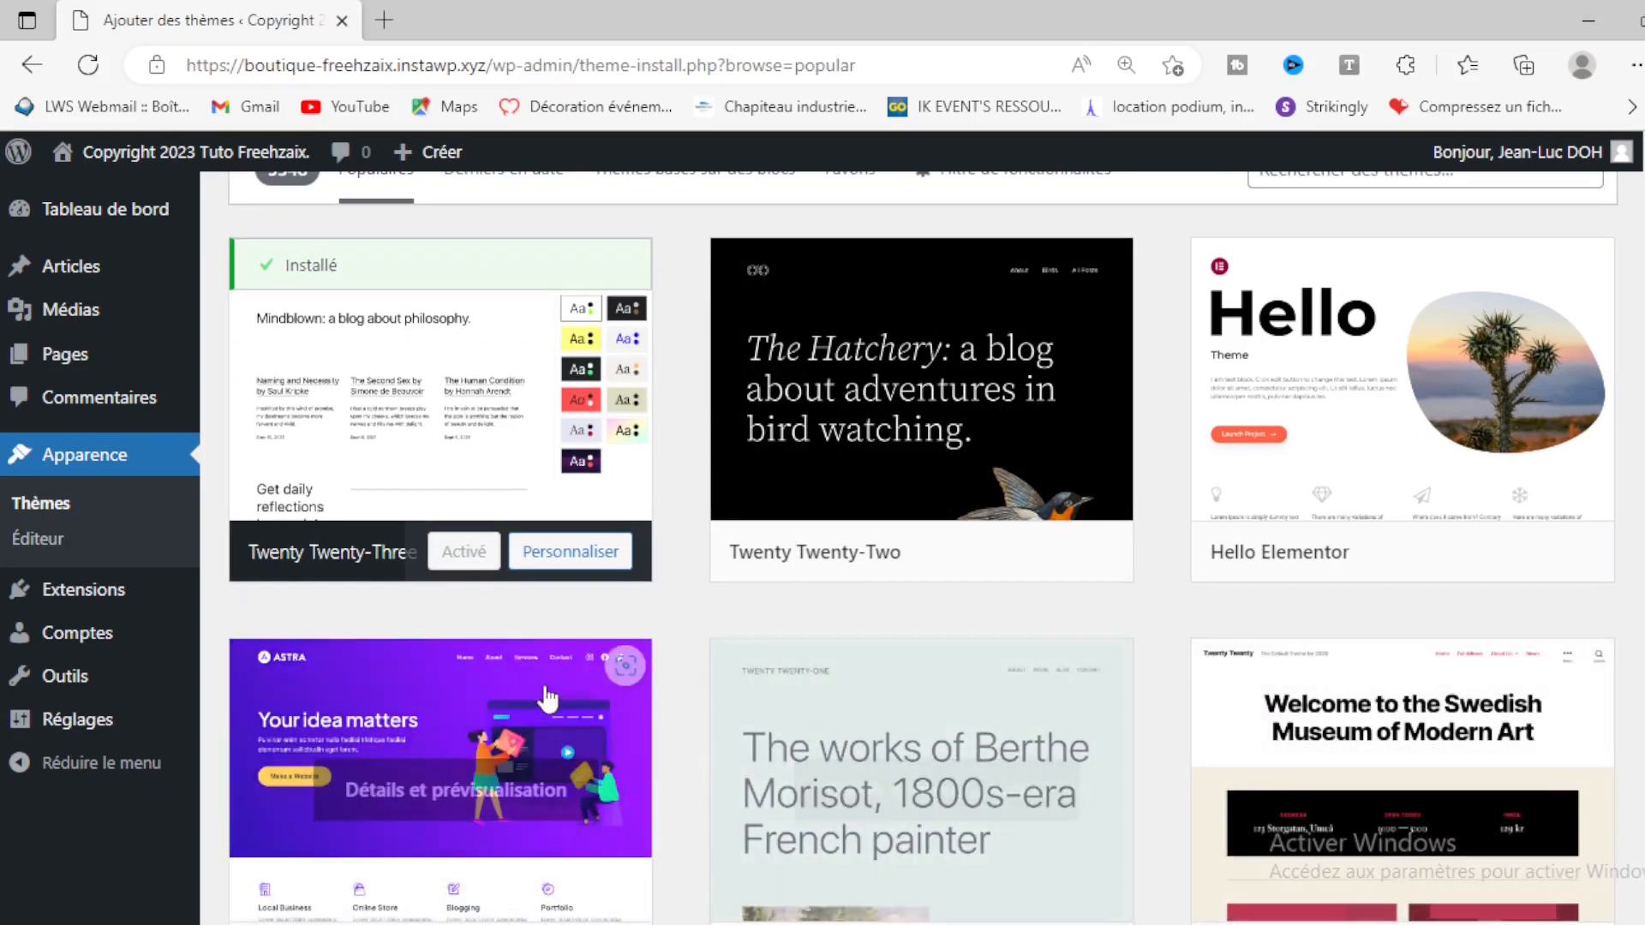
pyautogui.scroll(-2, 856, 514)
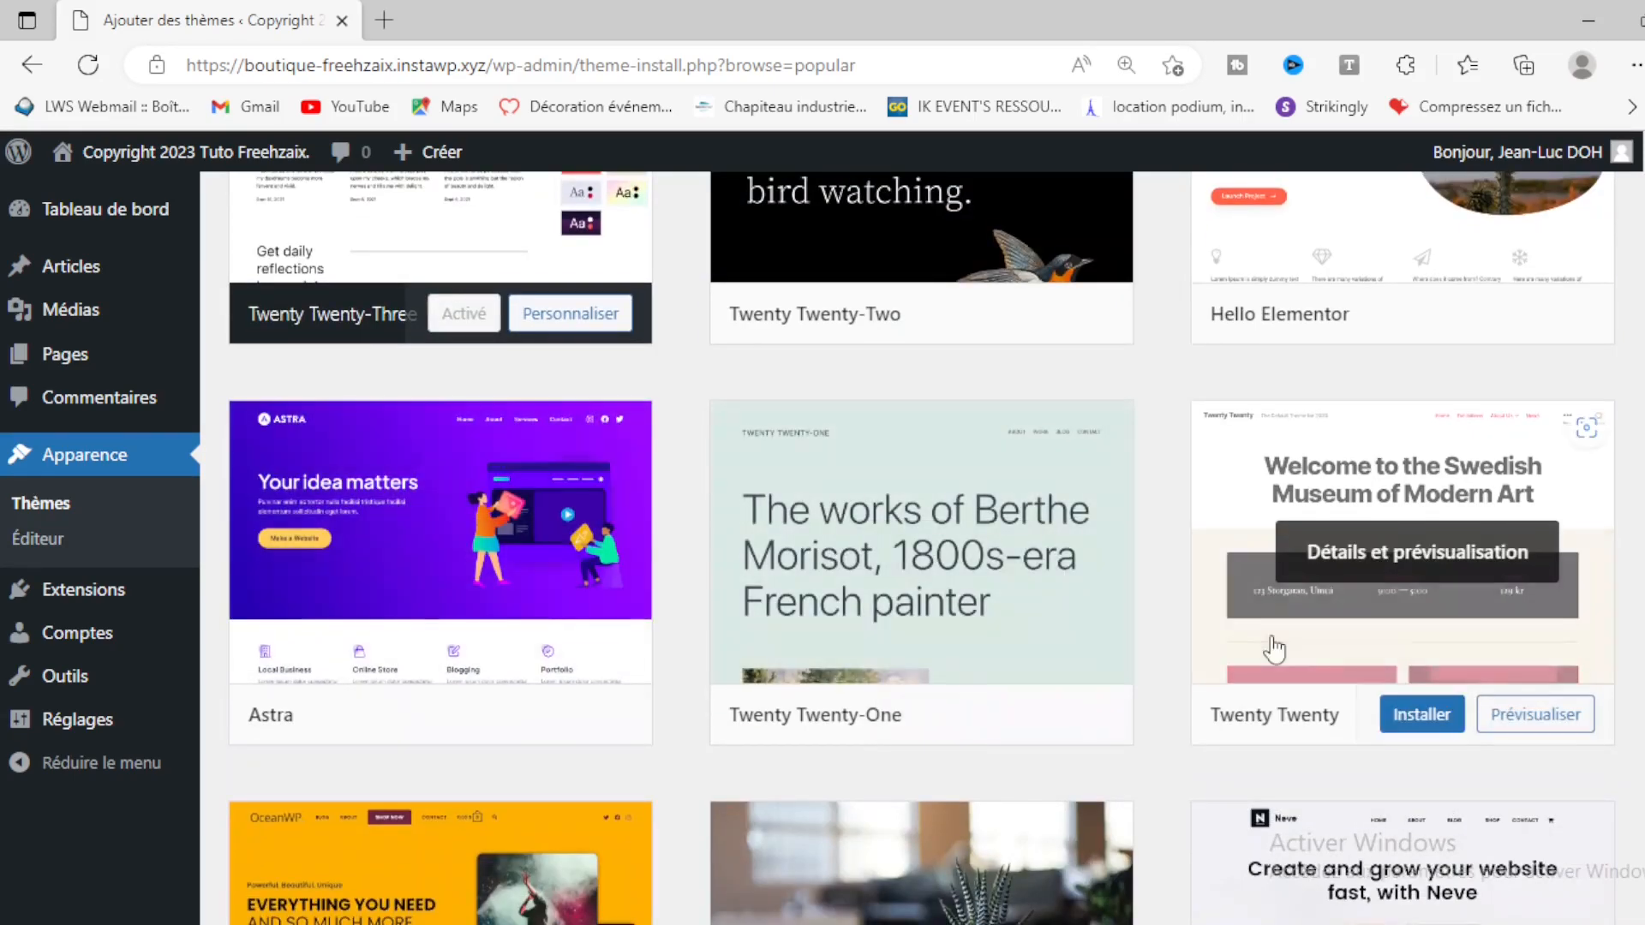
pyautogui.scroll(-3, 870, 631)
pyautogui.scroll(-2, 874, 633)
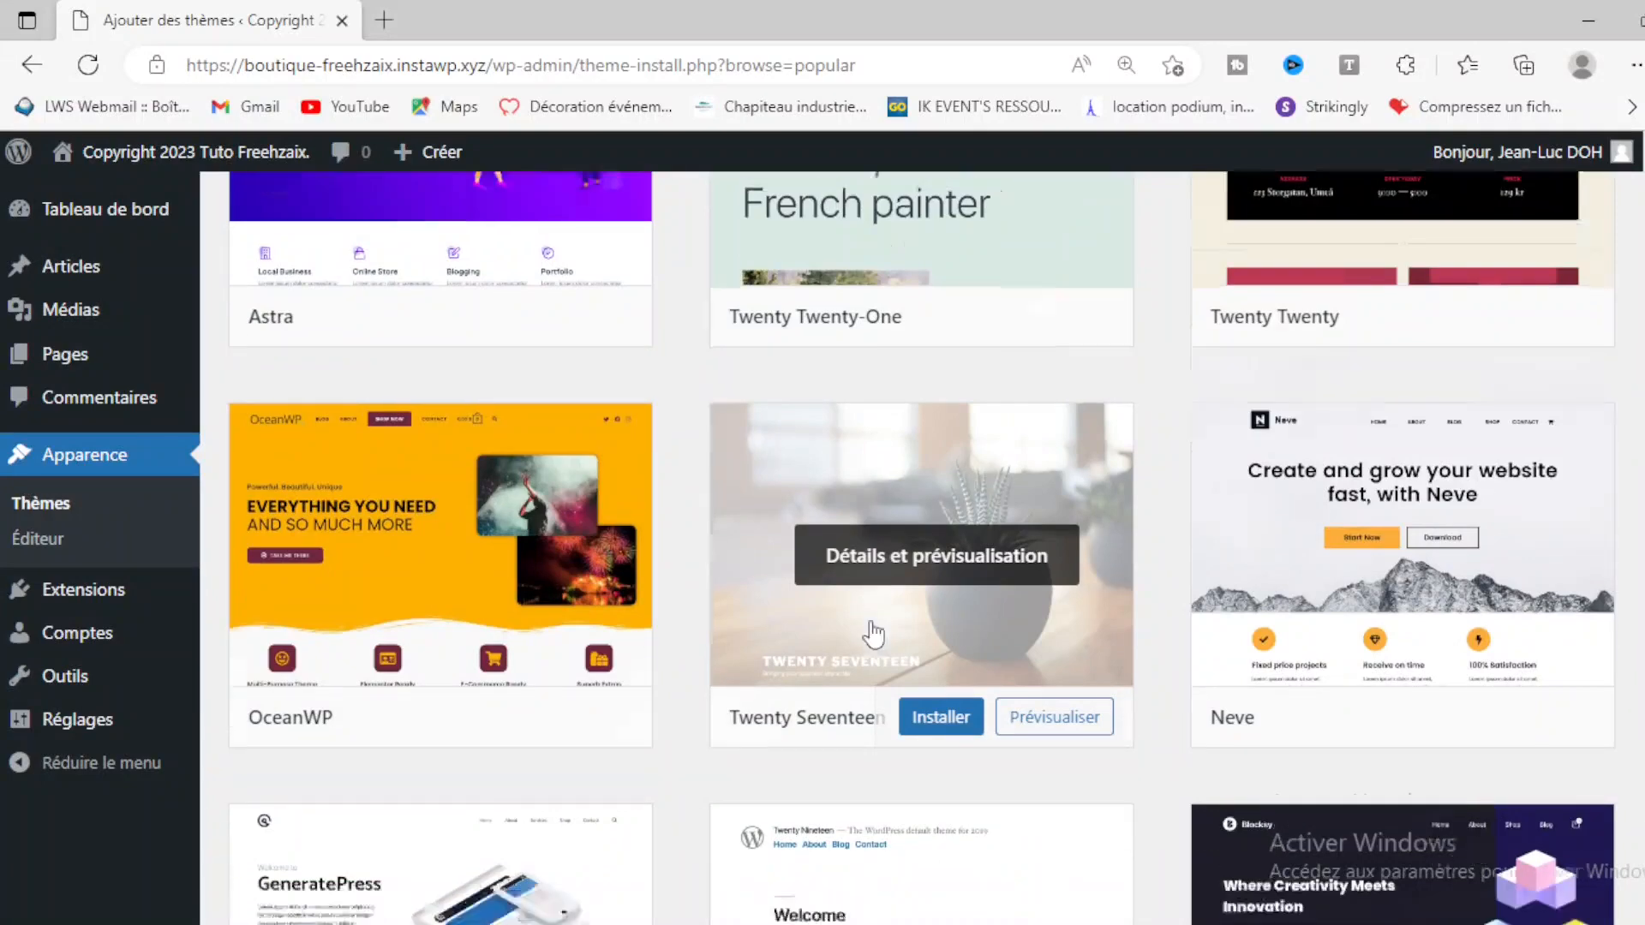
pyautogui.scroll(-1, 900, 621)
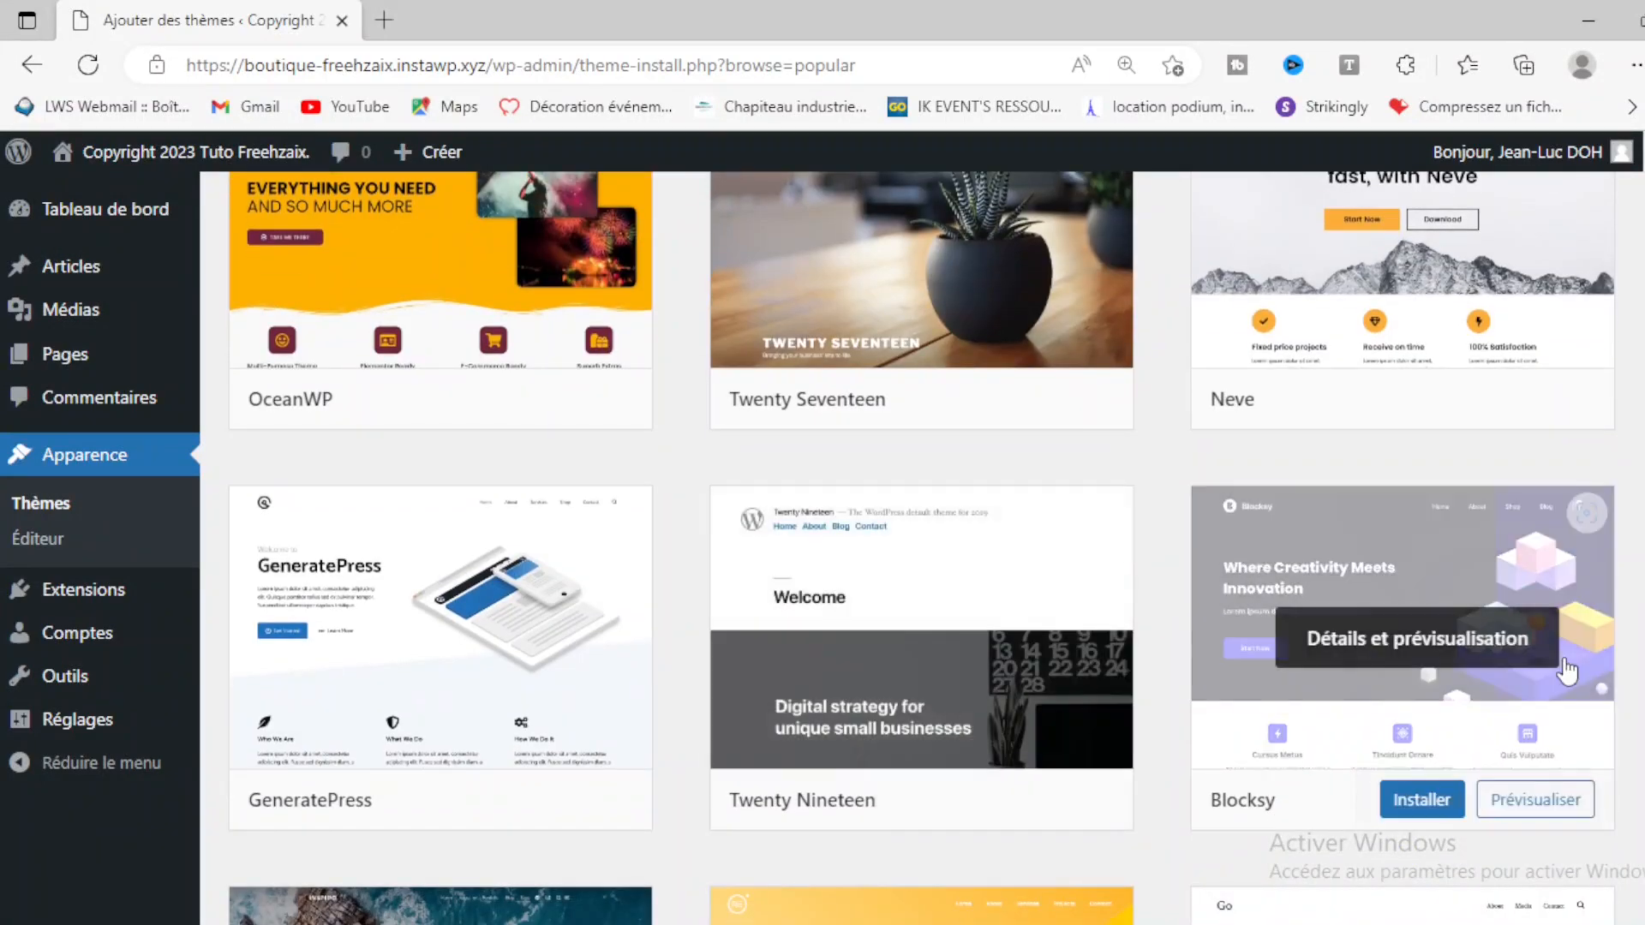
pyautogui.scroll(-3, 1456, 651)
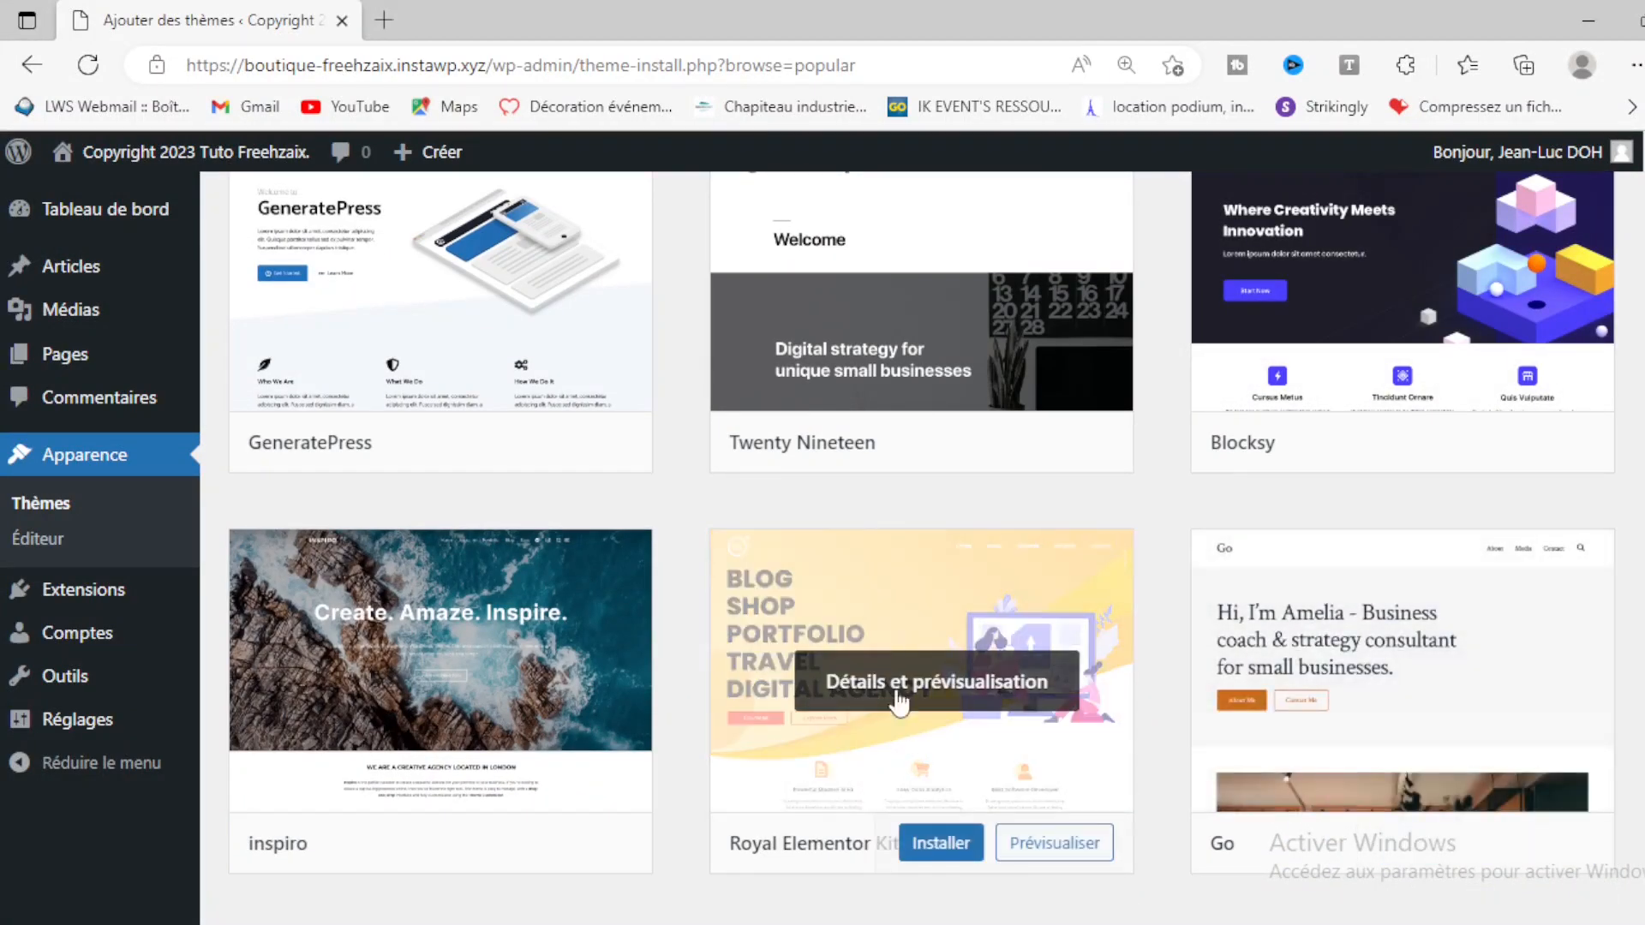
pyautogui.scroll(-3, 724, 719)
pyautogui.scroll(-4, 722, 722)
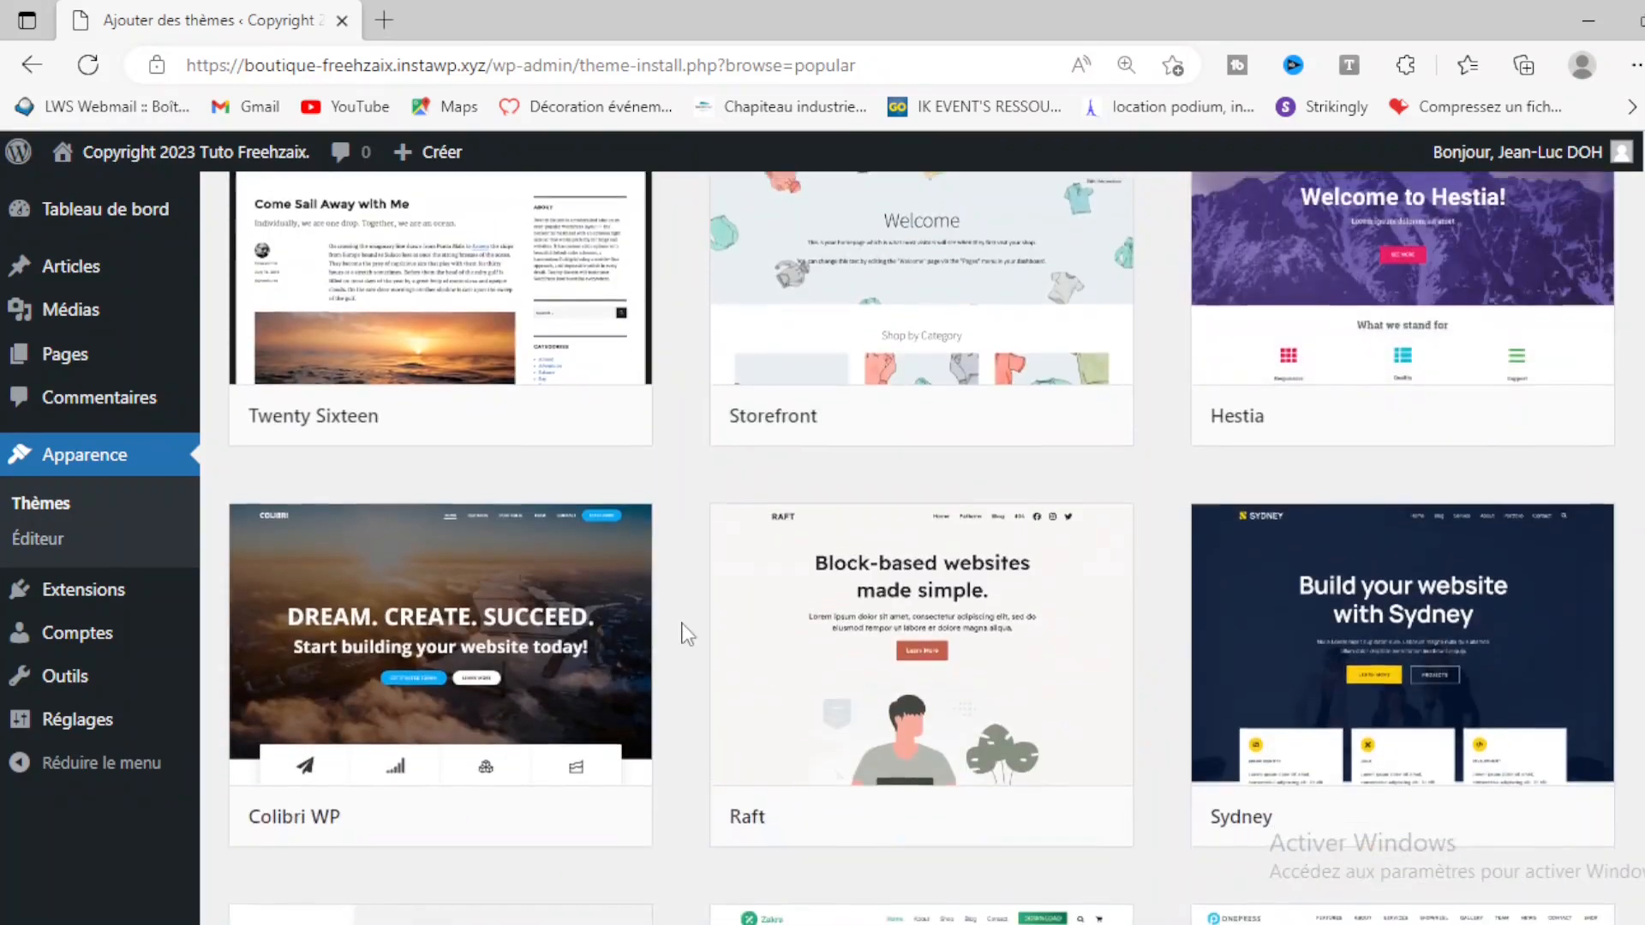
pyautogui.scroll(10, 683, 631)
pyautogui.scroll(10, 683, 631)
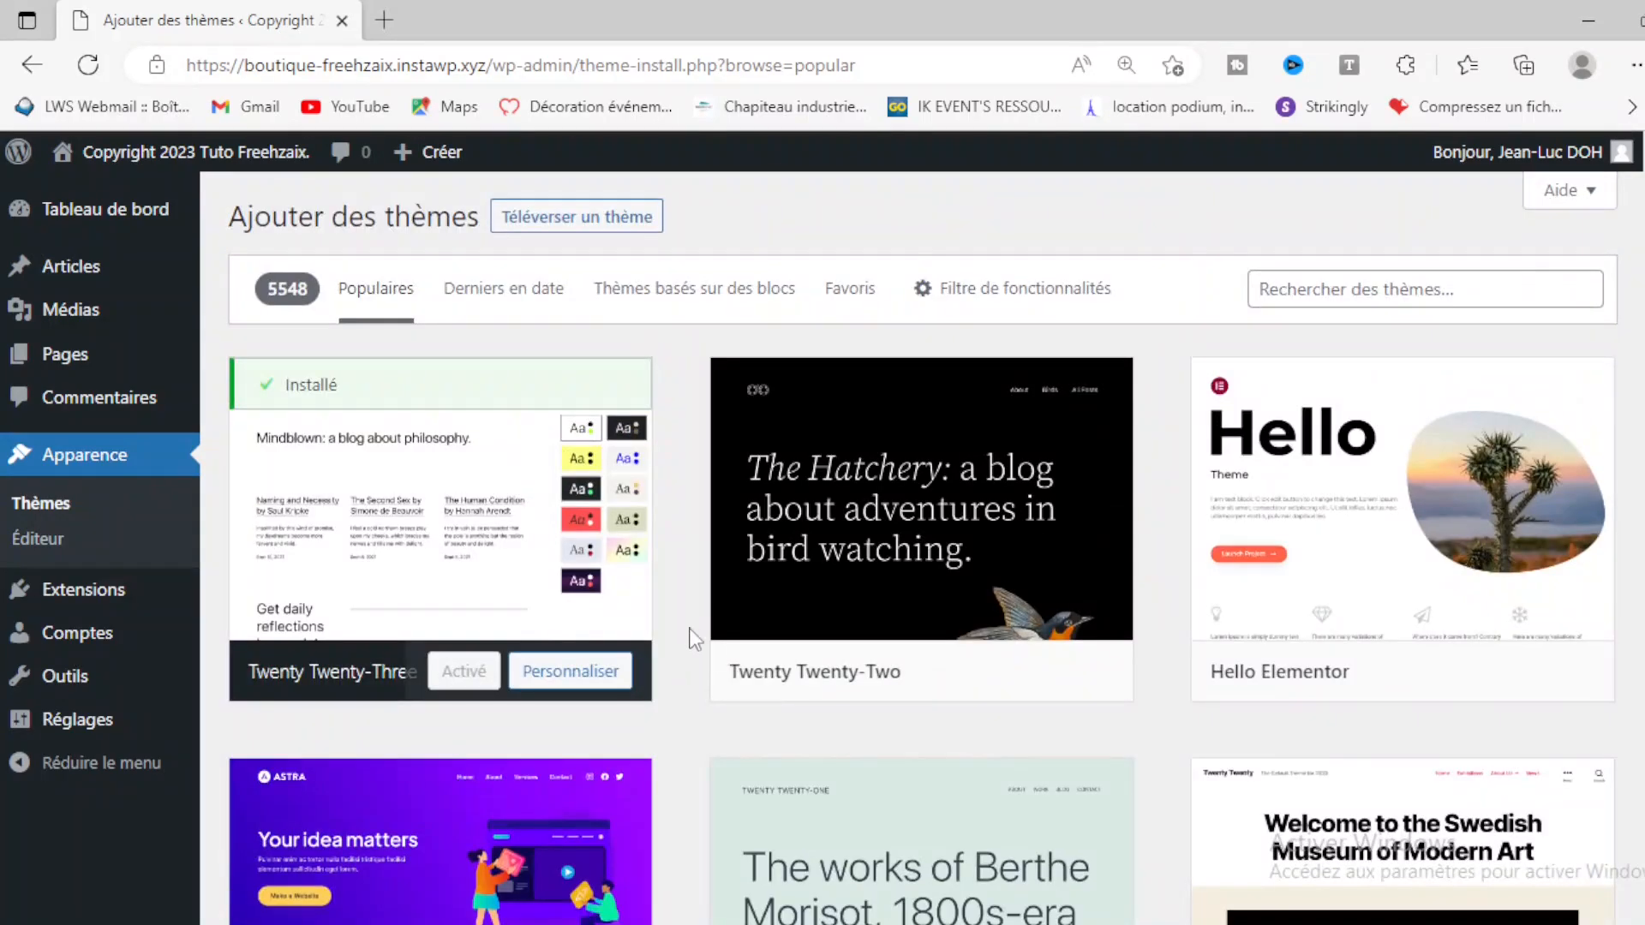
# Step: List the catalogue's most recent themes (Derniers en date) and examine the available designs
pyautogui.click(508, 295)
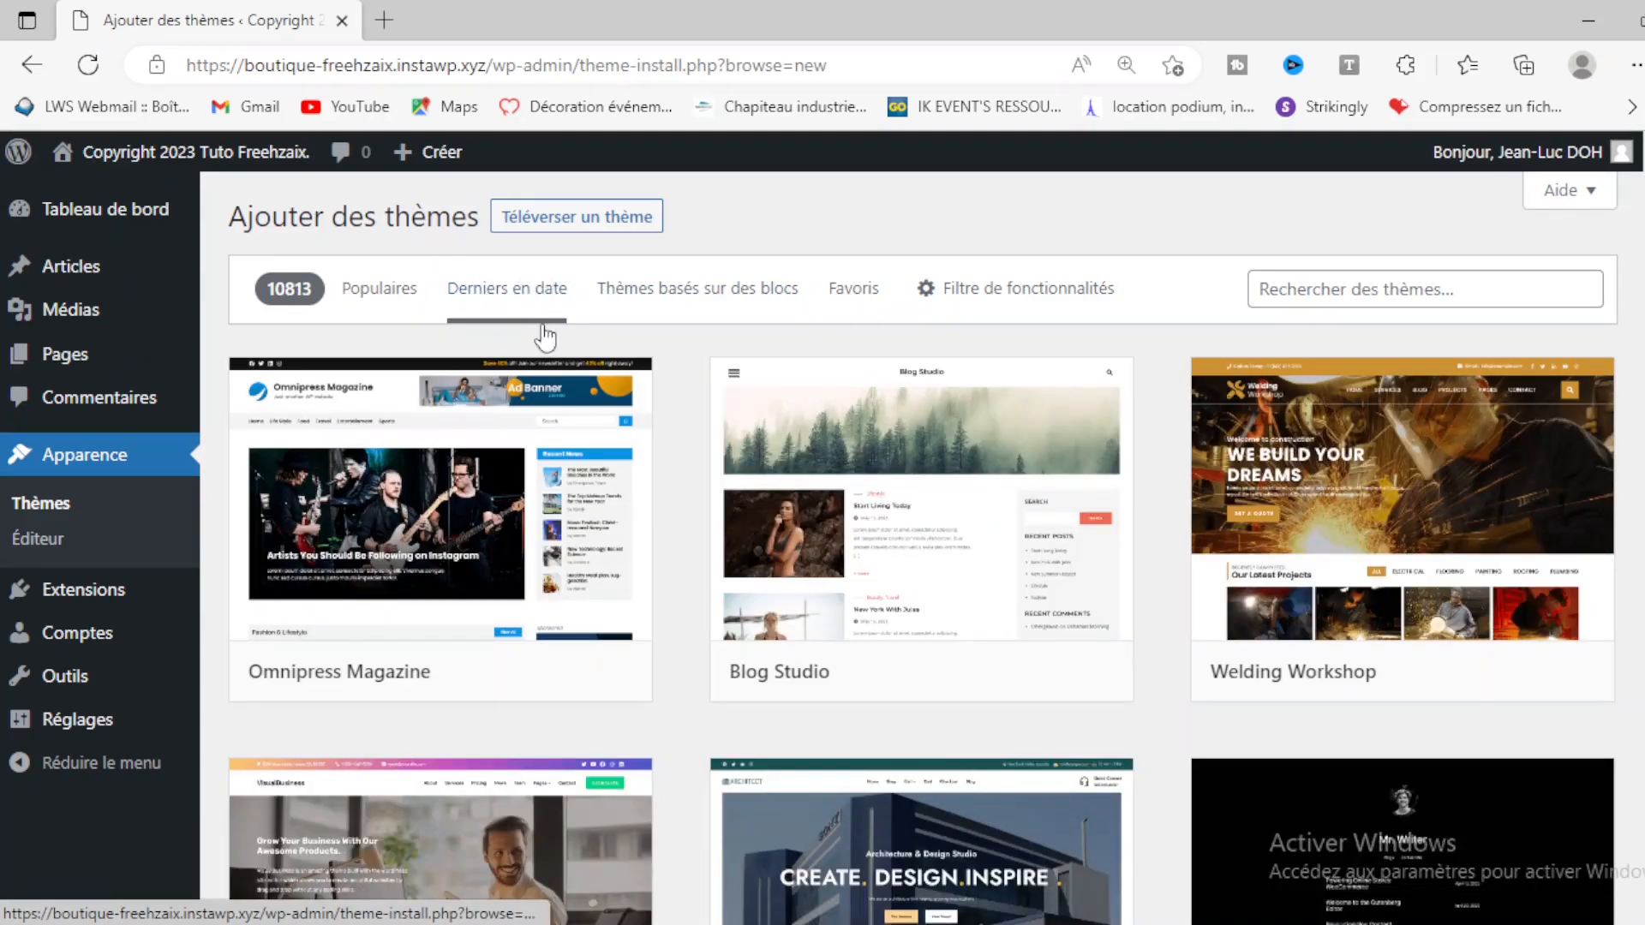
pyautogui.moveTo(1600, 530)
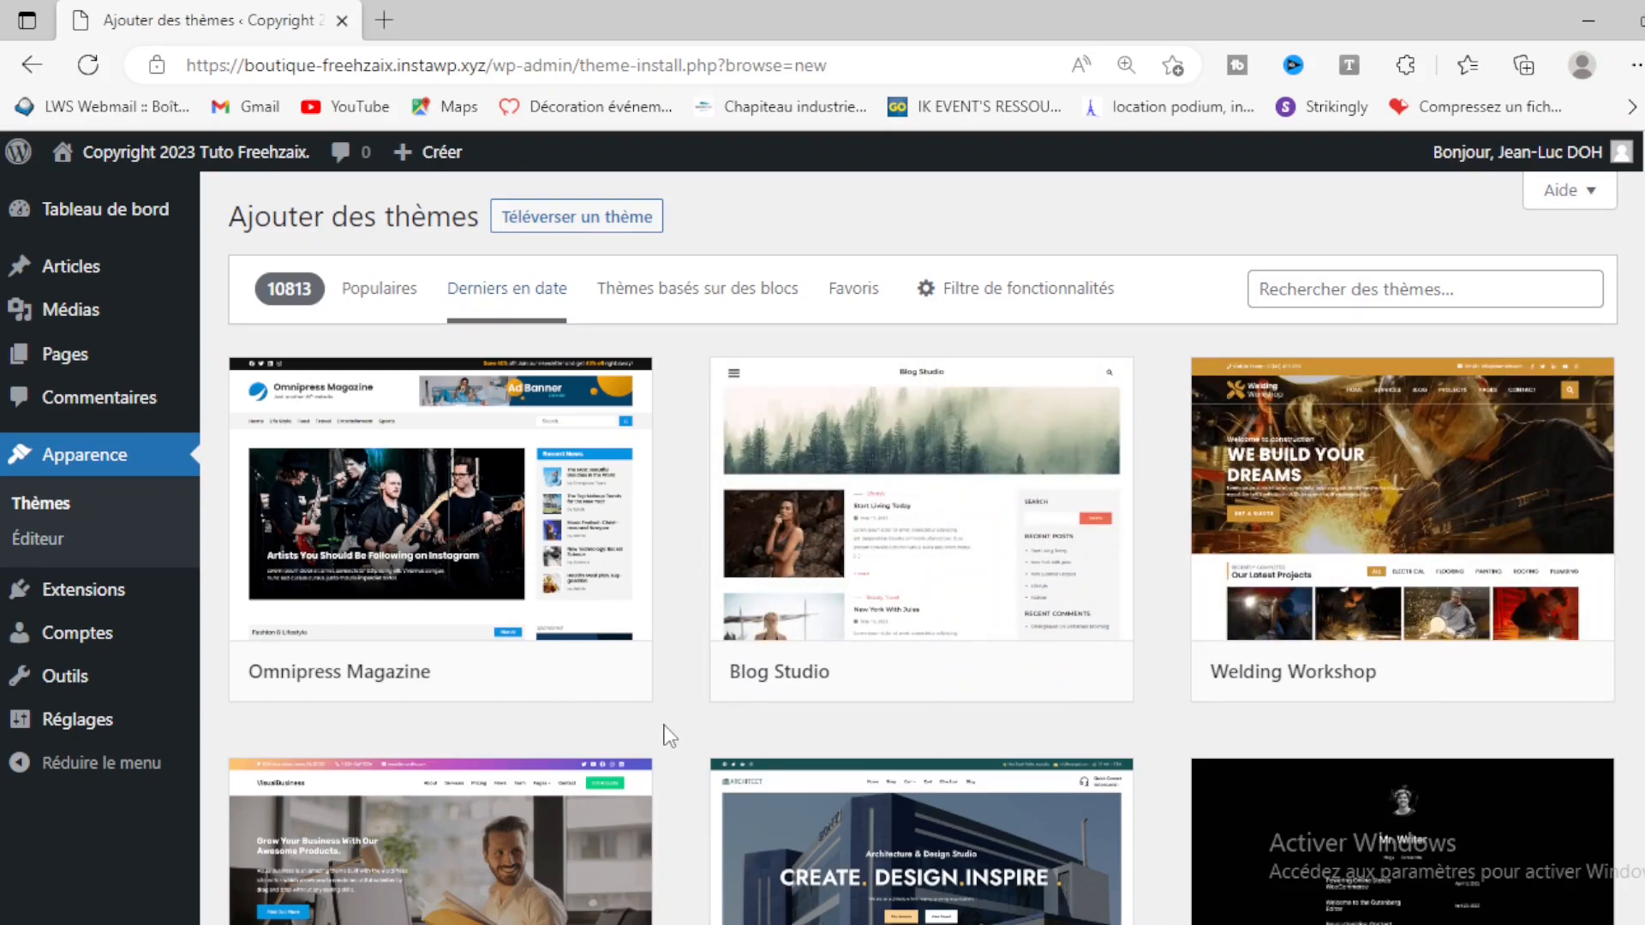
pyautogui.moveTo(793, 694)
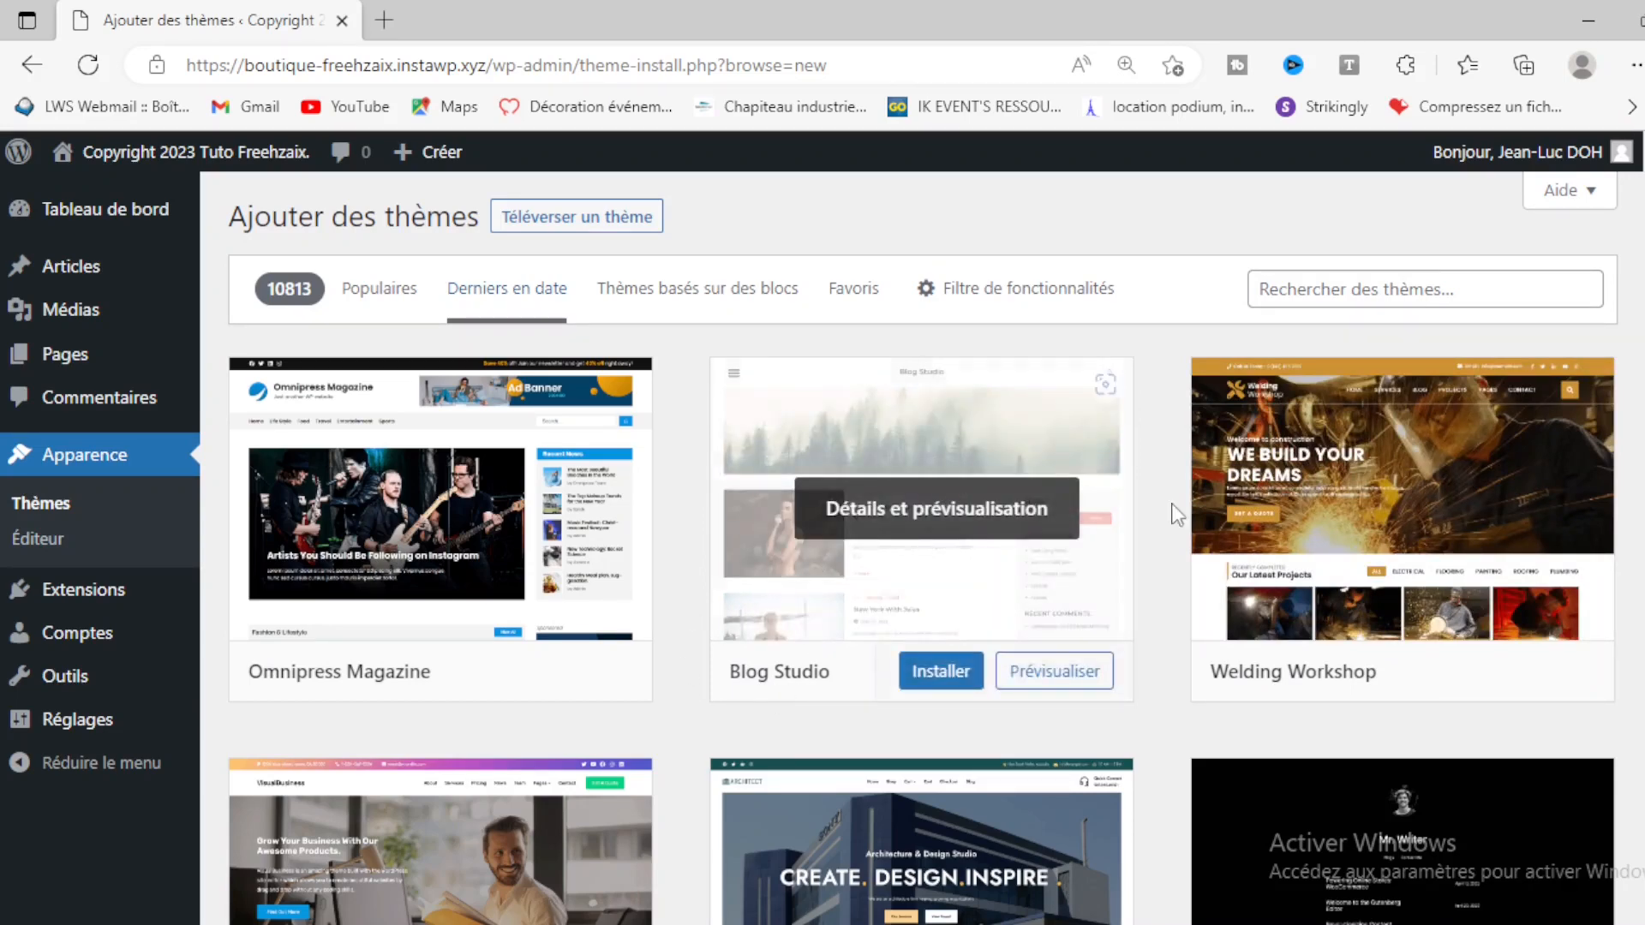
pyautogui.moveTo(477, 518)
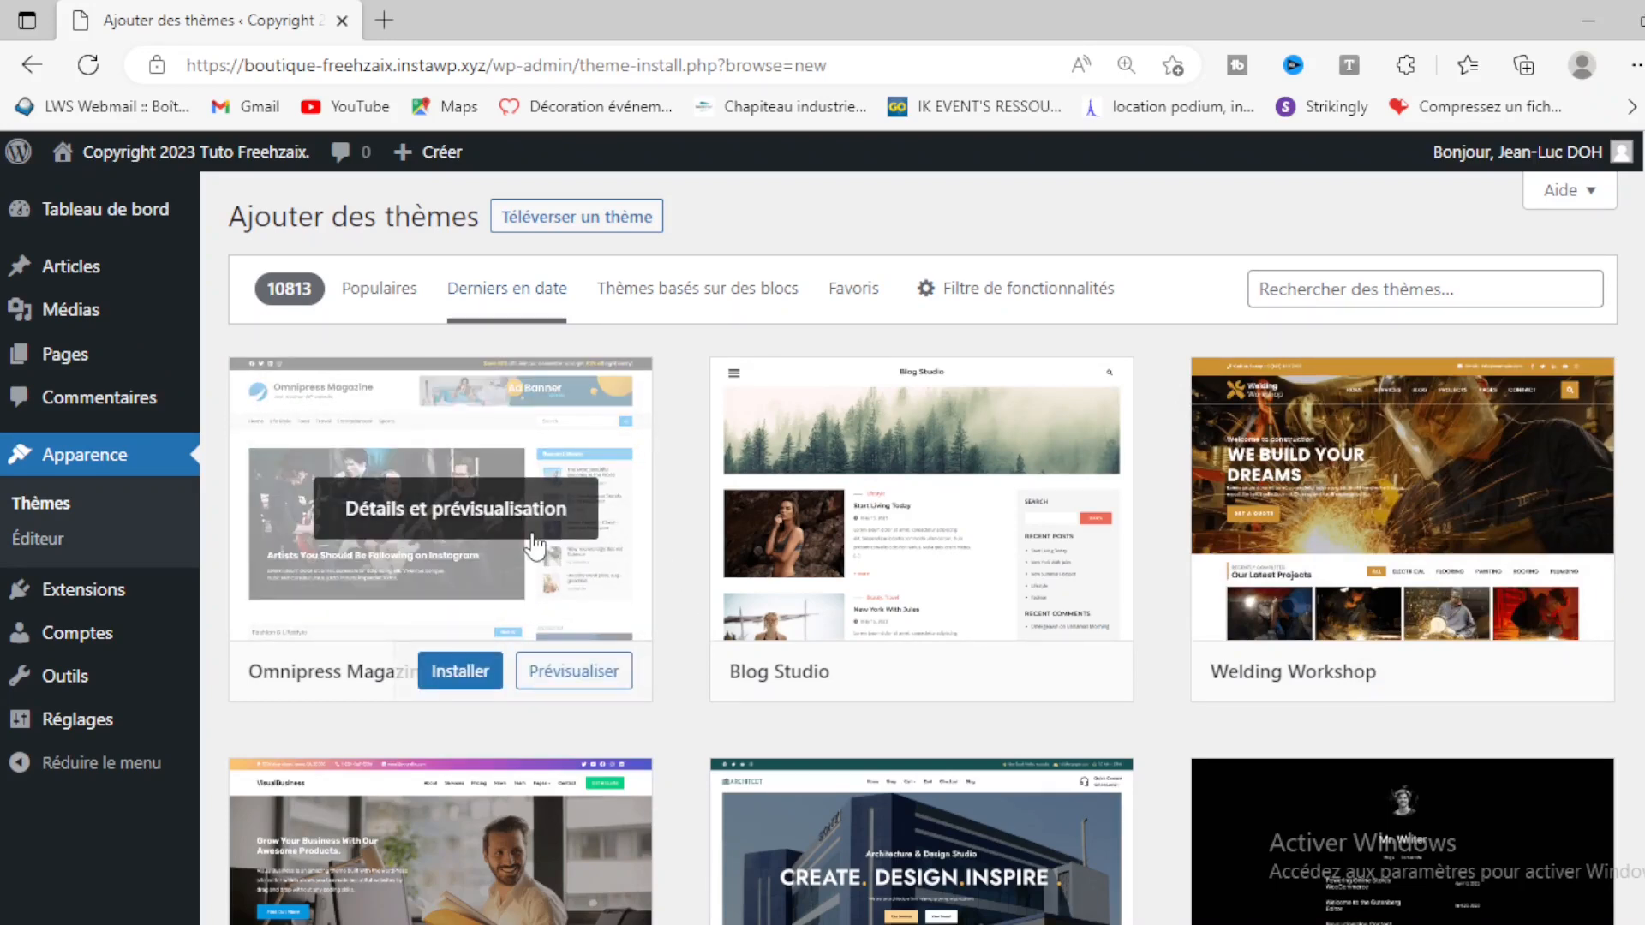
pyautogui.scroll(-6, 1175, 488)
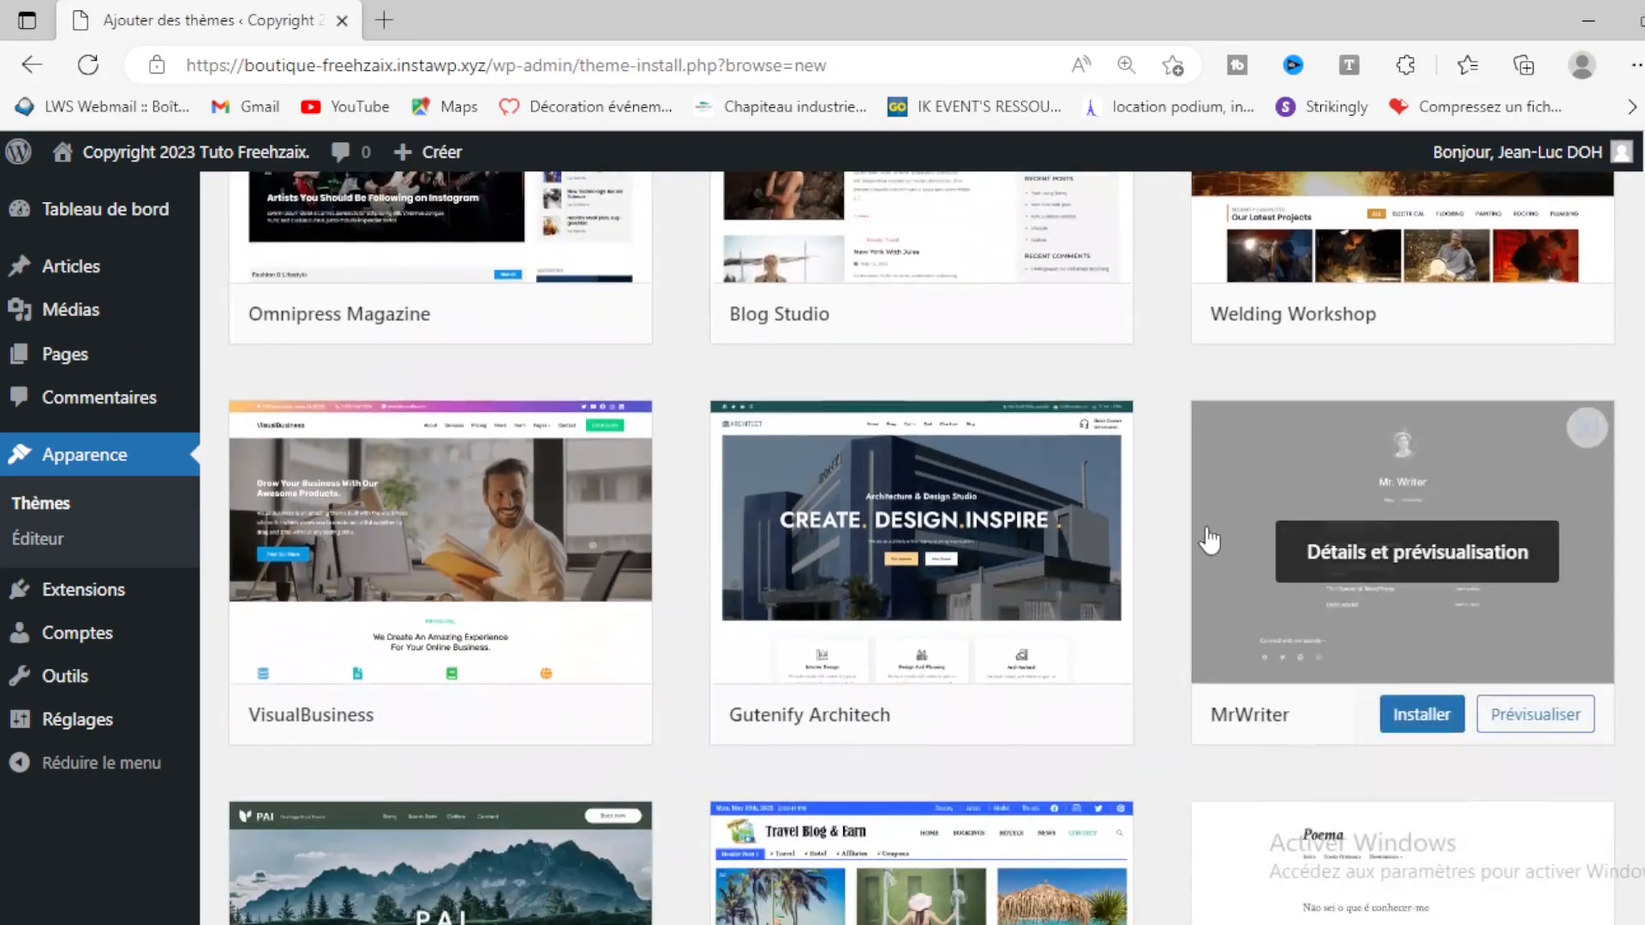
pyautogui.scroll(-2, 848, 703)
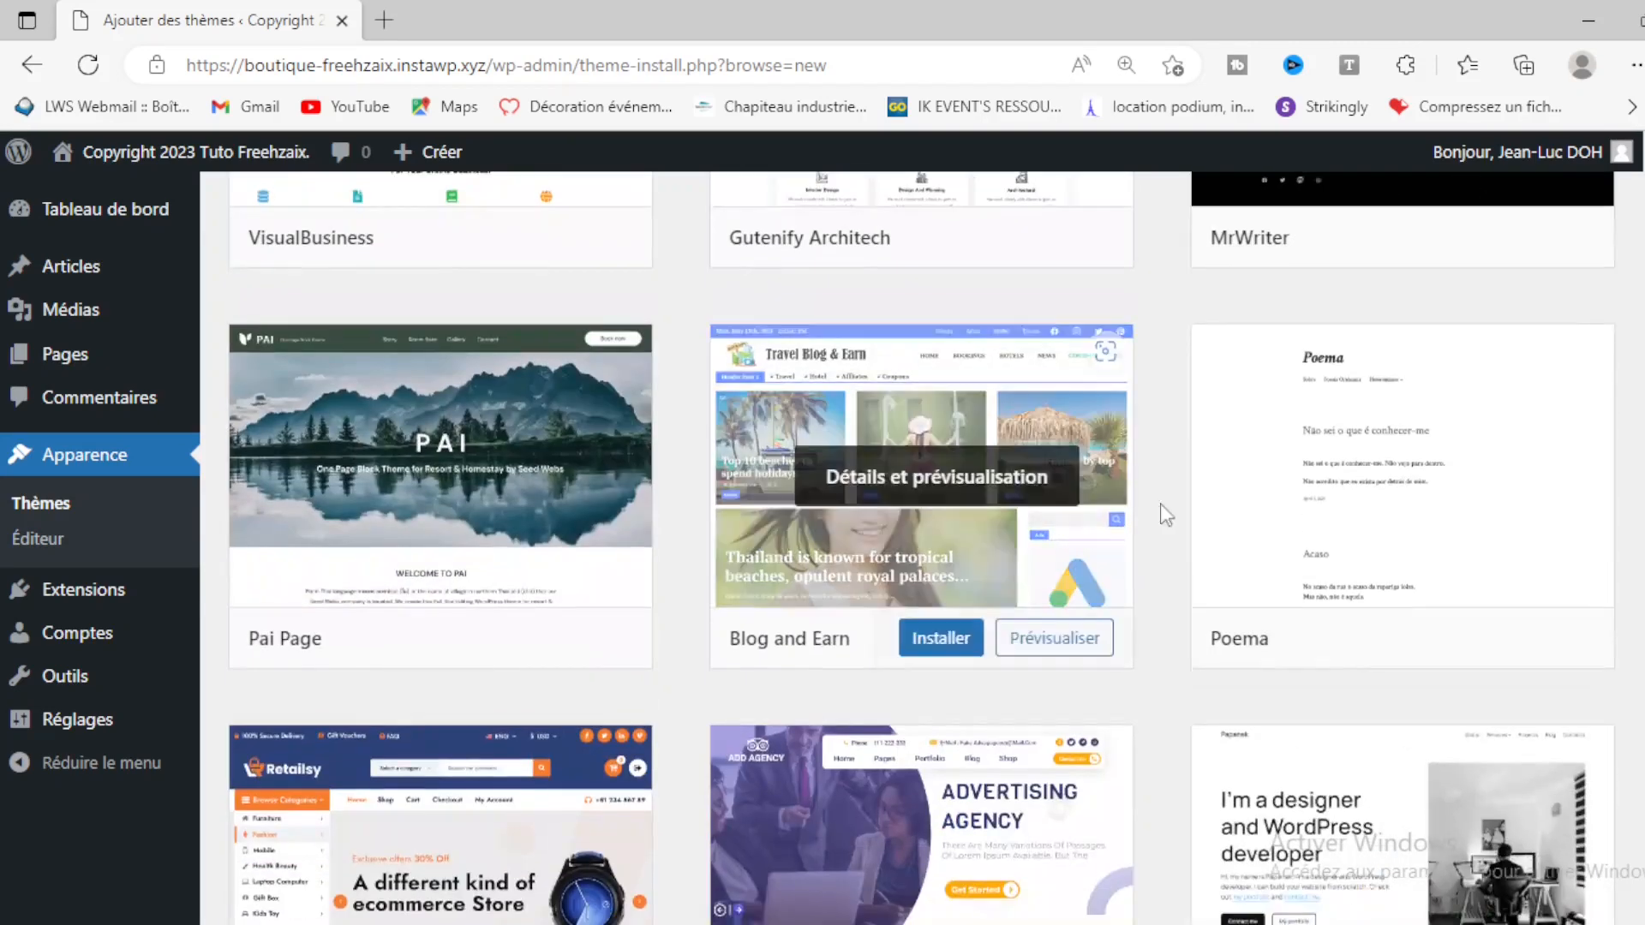
pyautogui.scroll(-3, 1536, 591)
pyautogui.scroll(-3, 1182, 459)
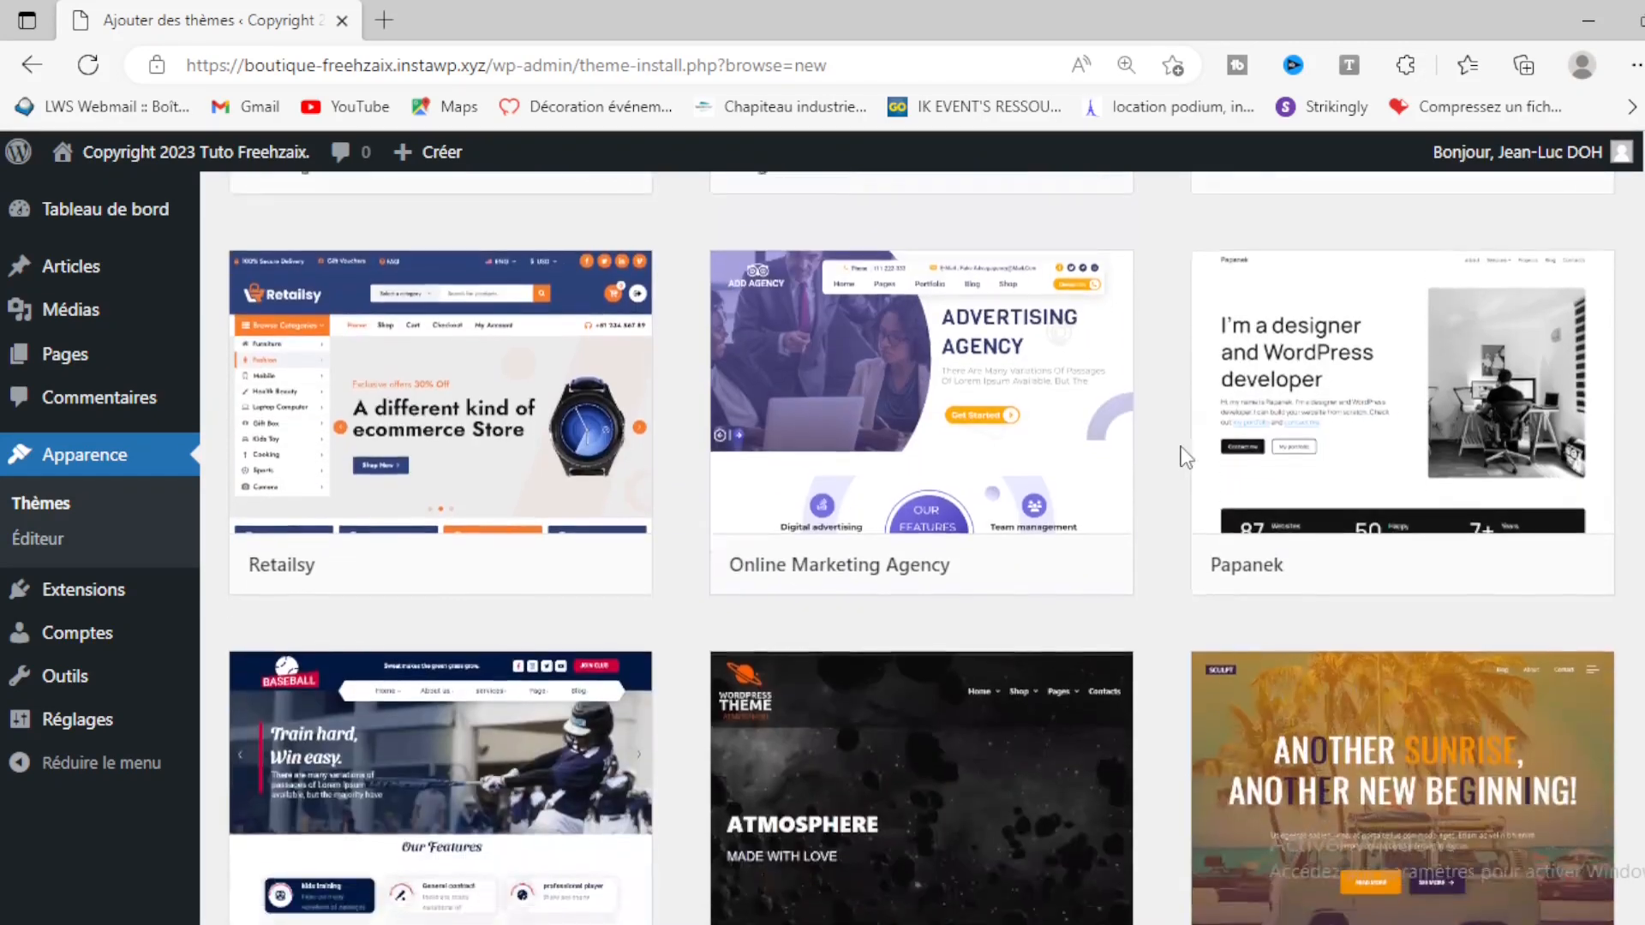
pyautogui.scroll(-3, 1185, 457)
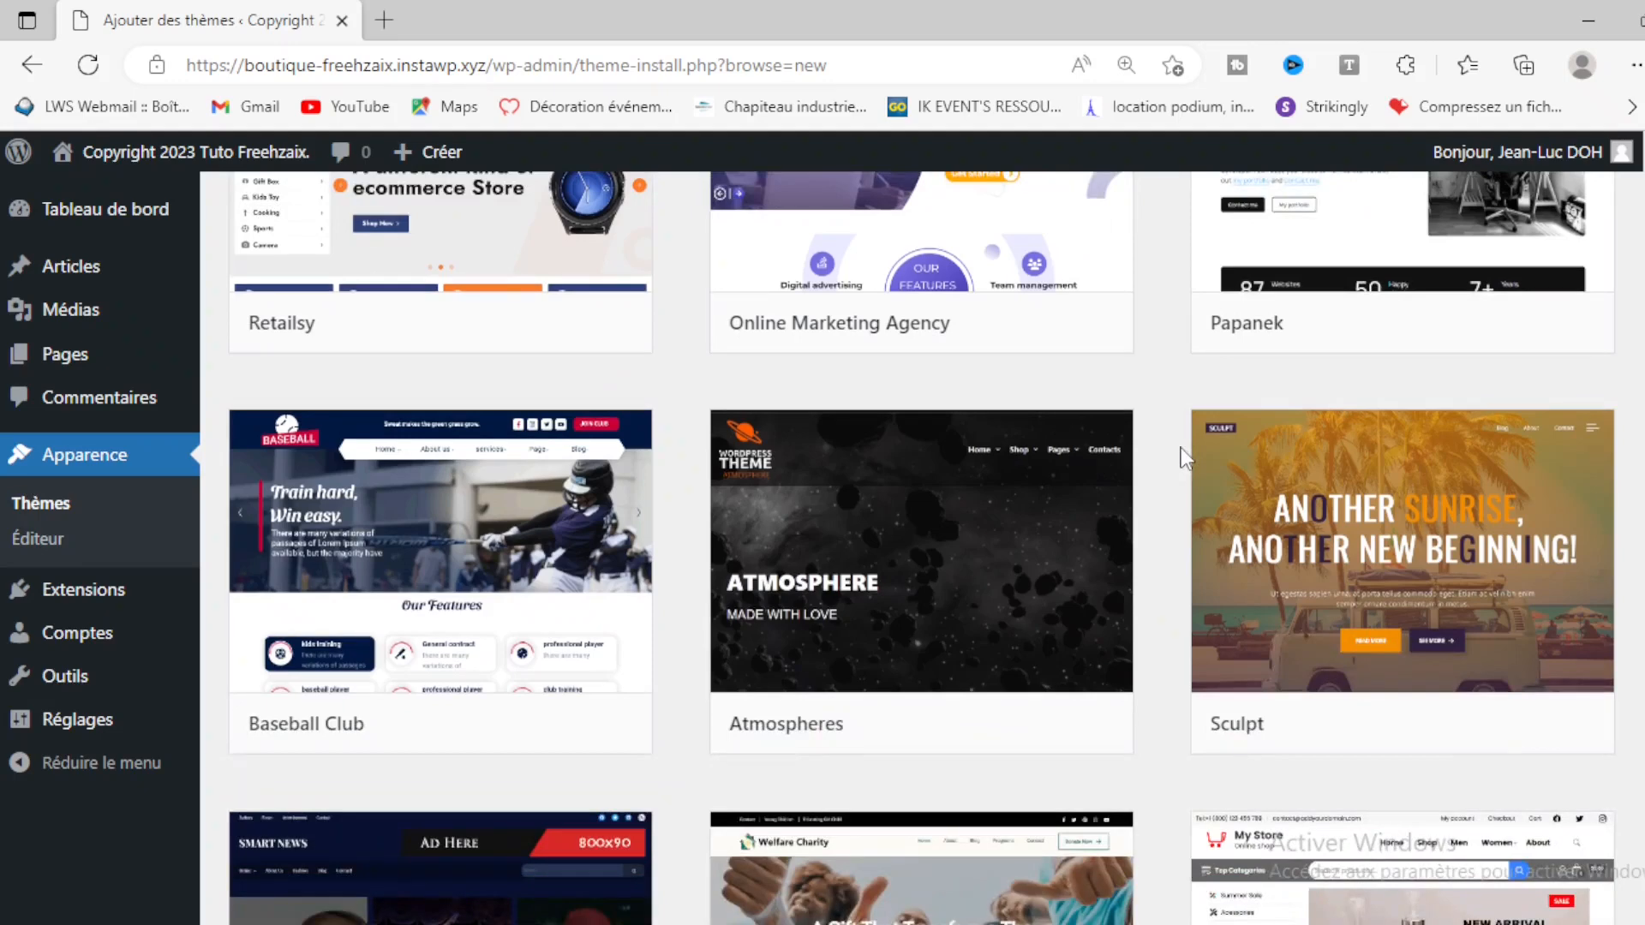
pyautogui.scroll(3, 1182, 456)
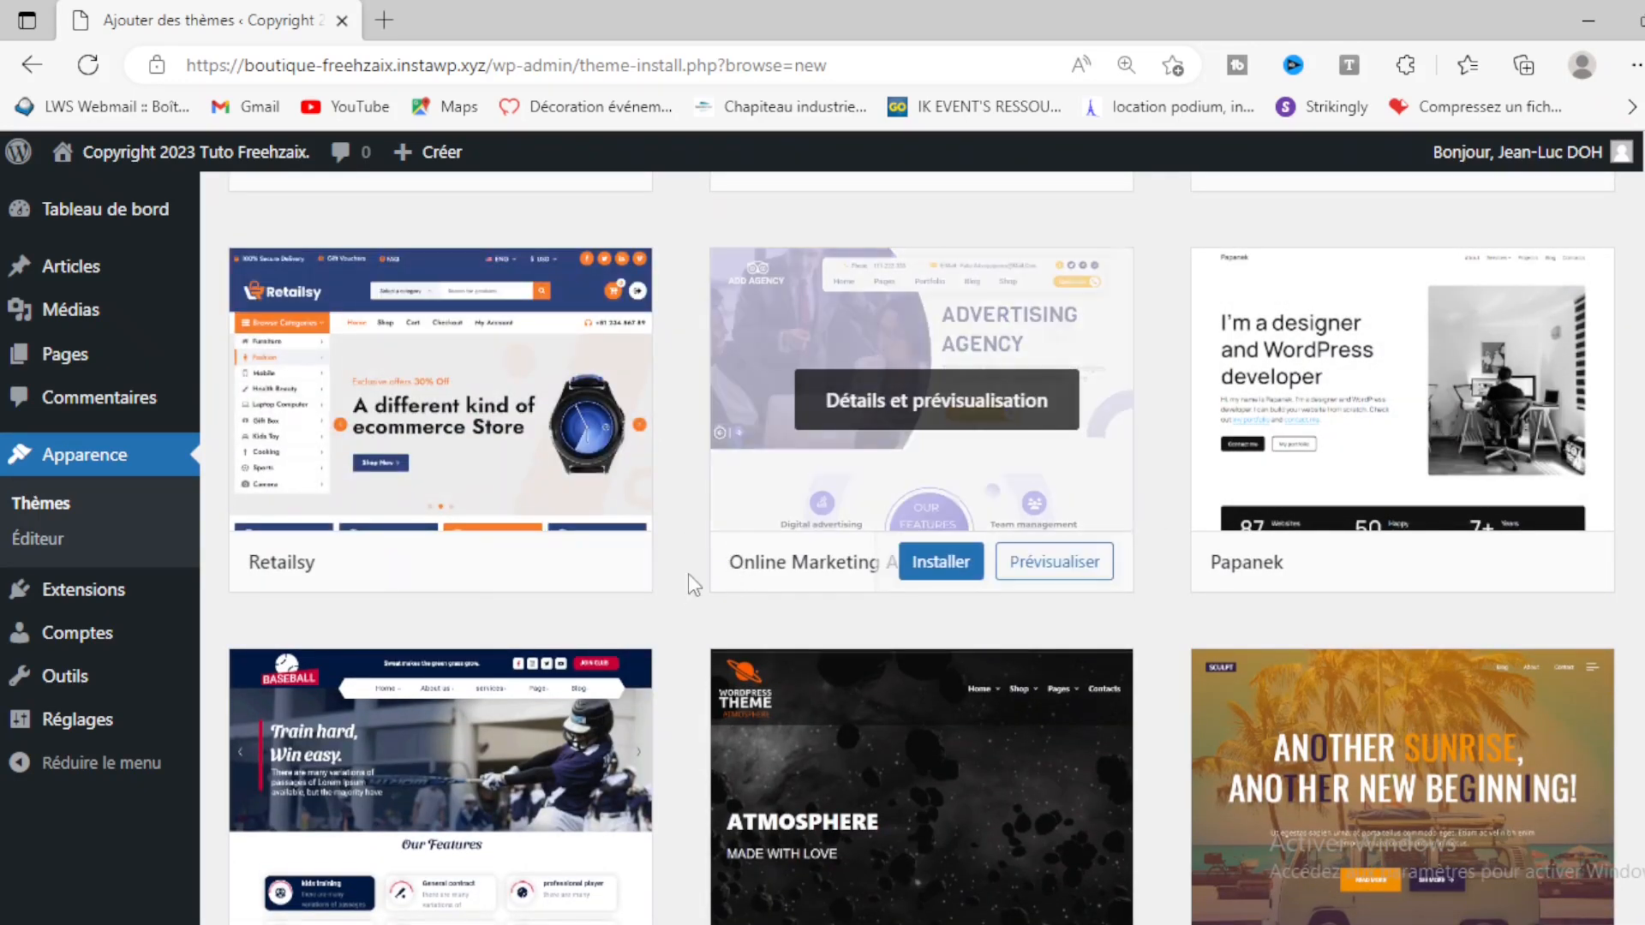
pyautogui.scroll(-1, 687, 573)
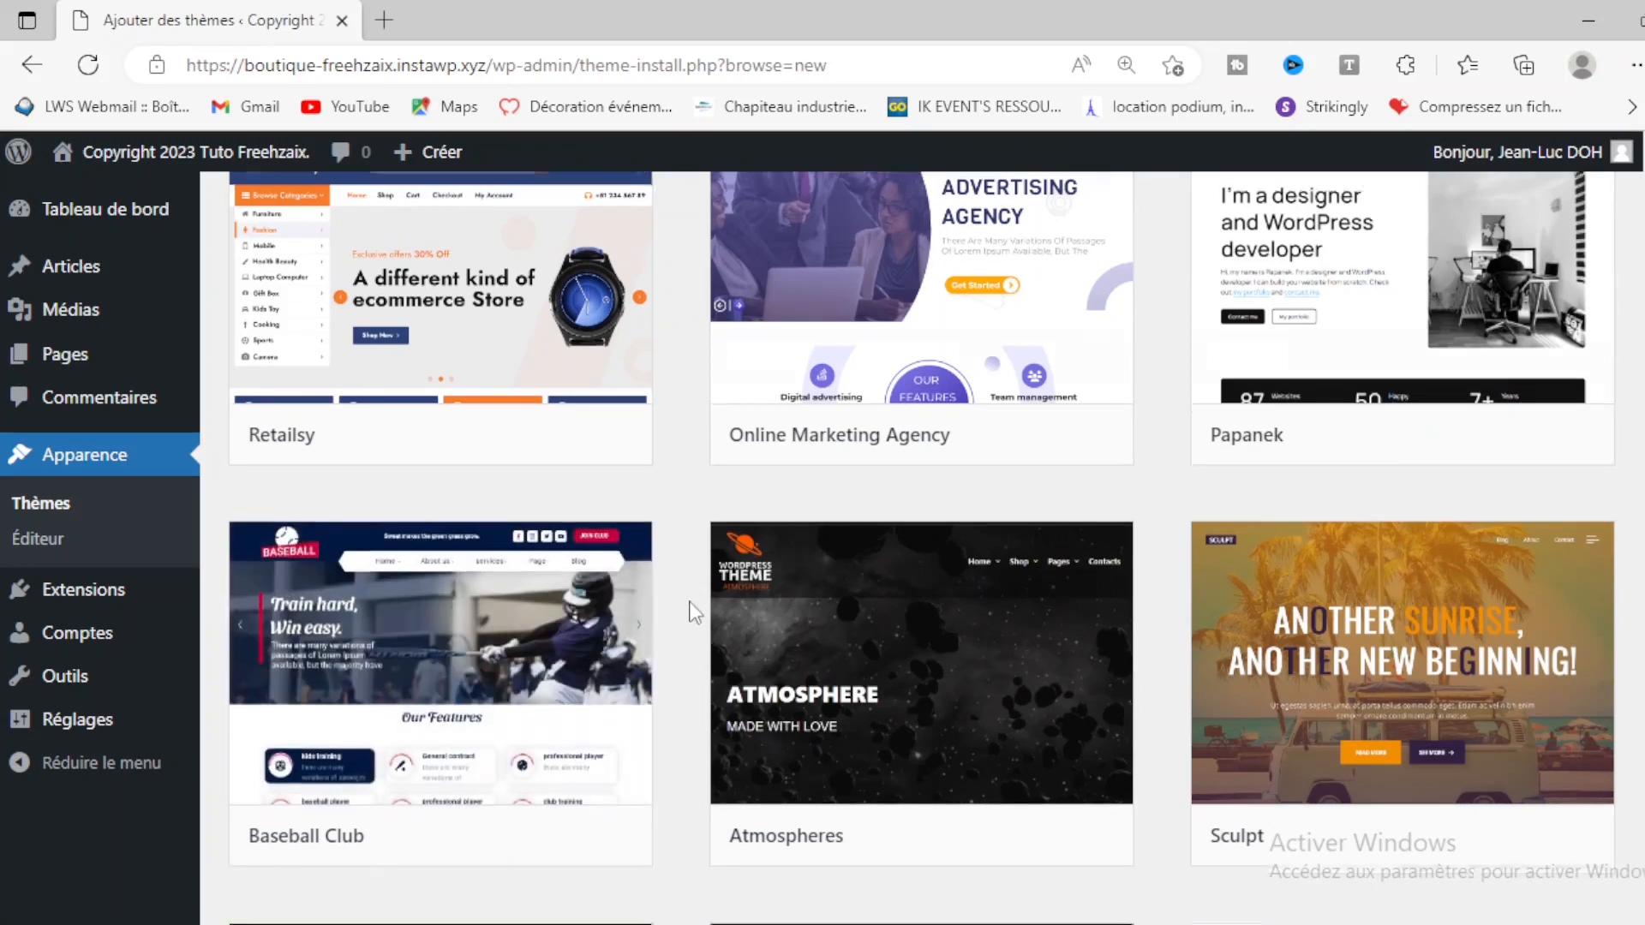
pyautogui.scroll(-4, 690, 609)
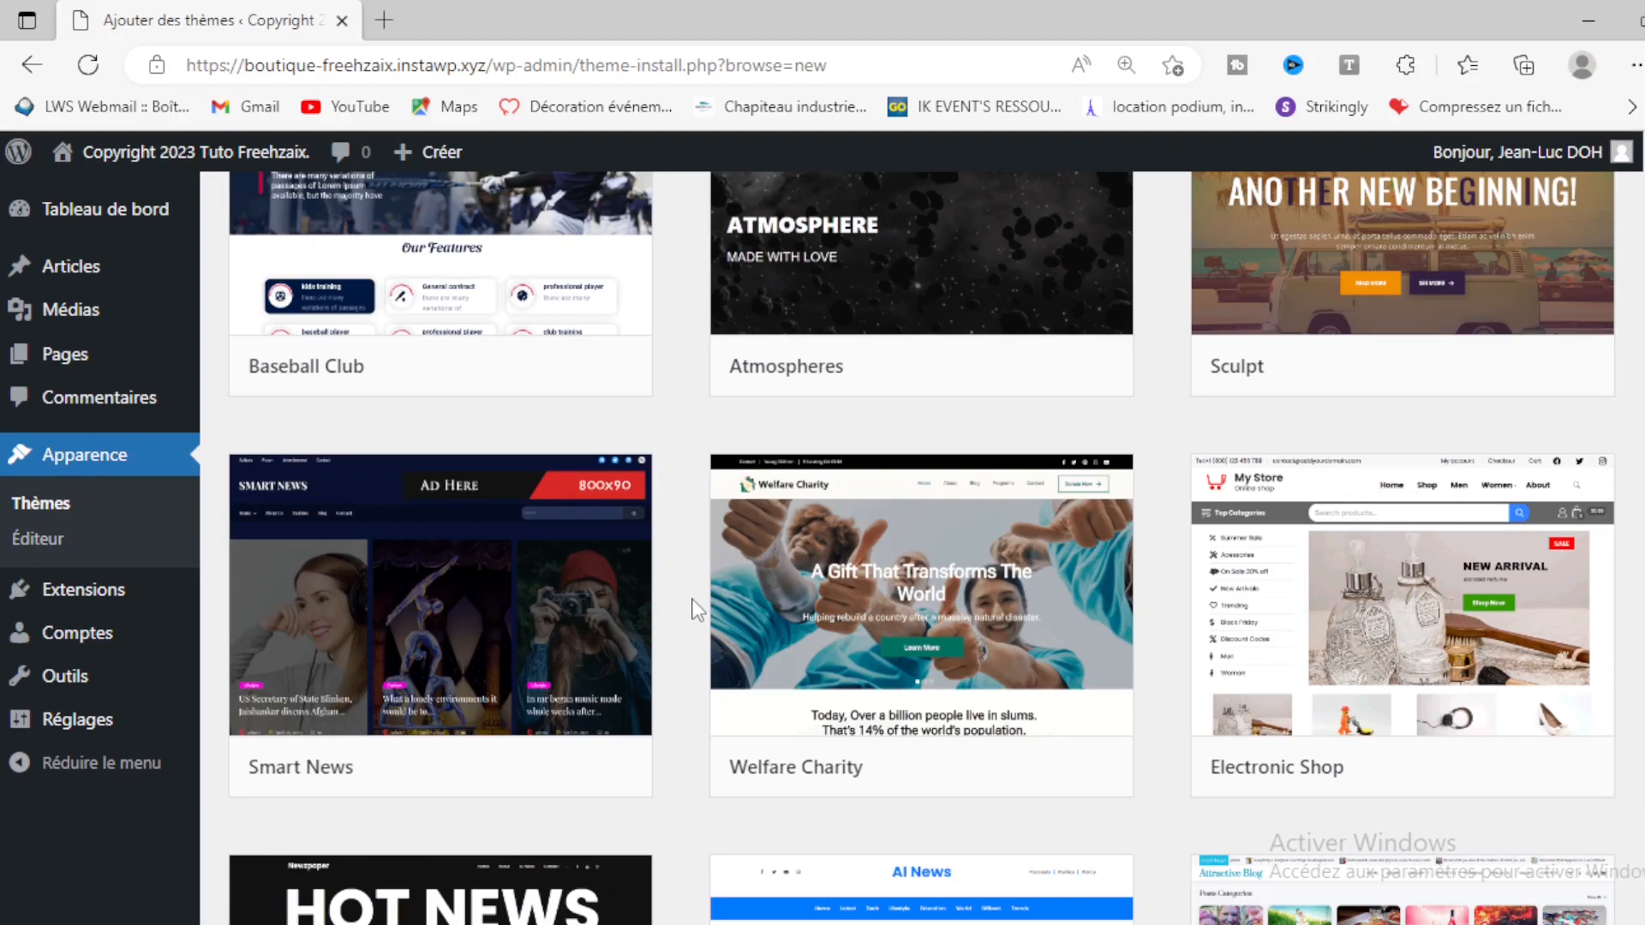
pyautogui.scroll(-1, 698, 610)
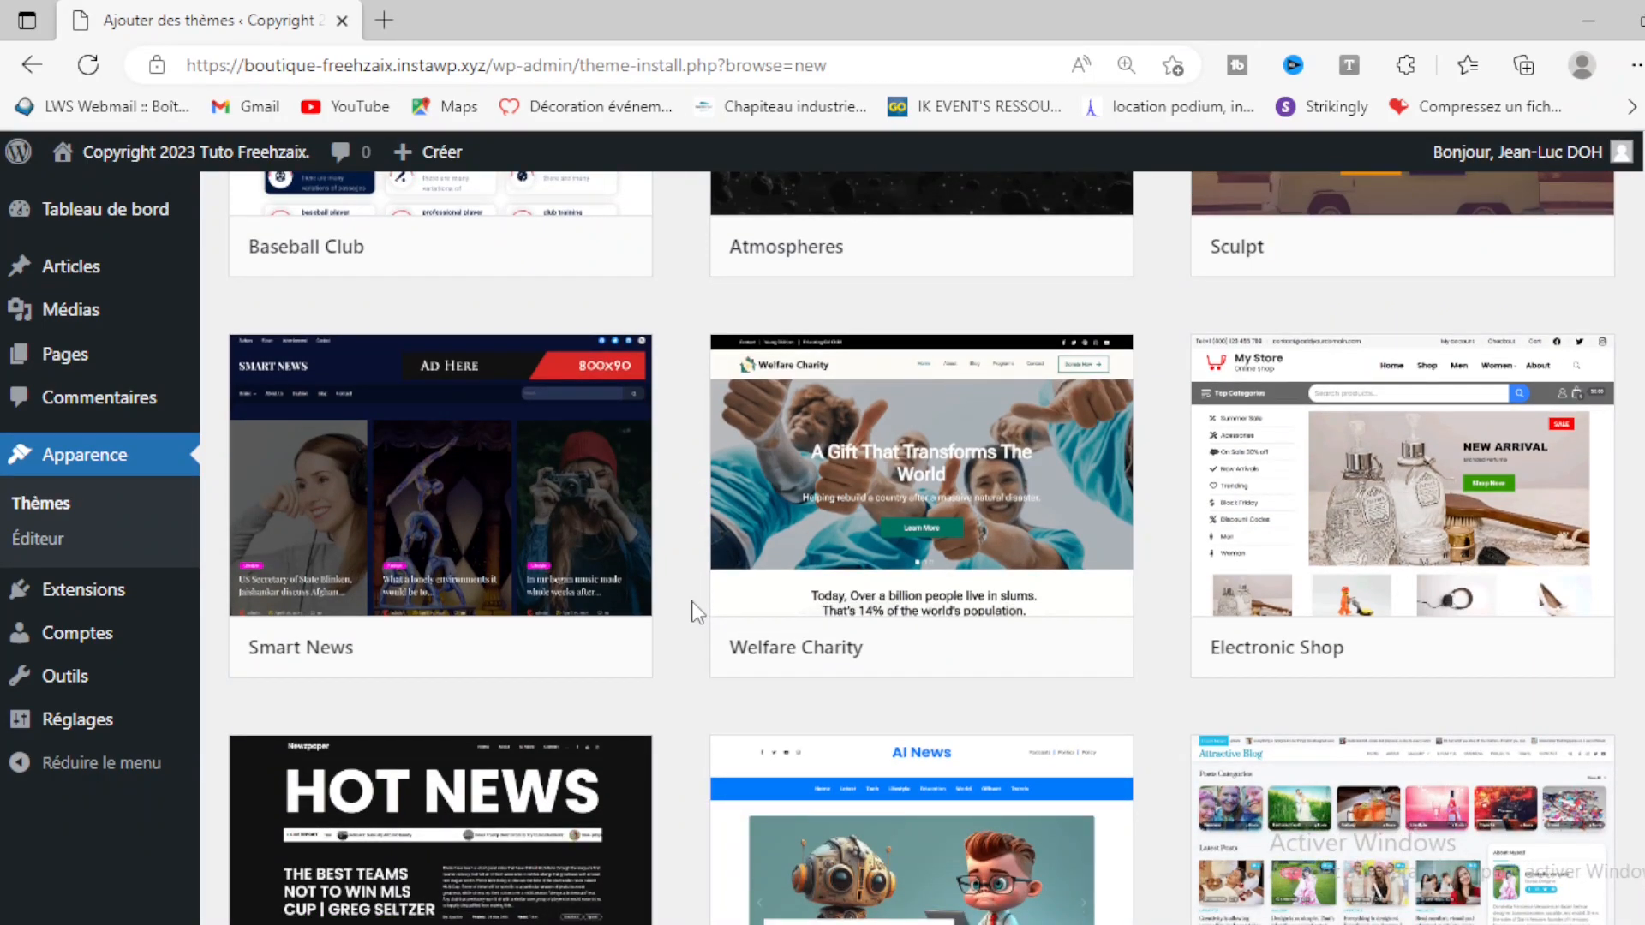
pyautogui.scroll(-4, 698, 610)
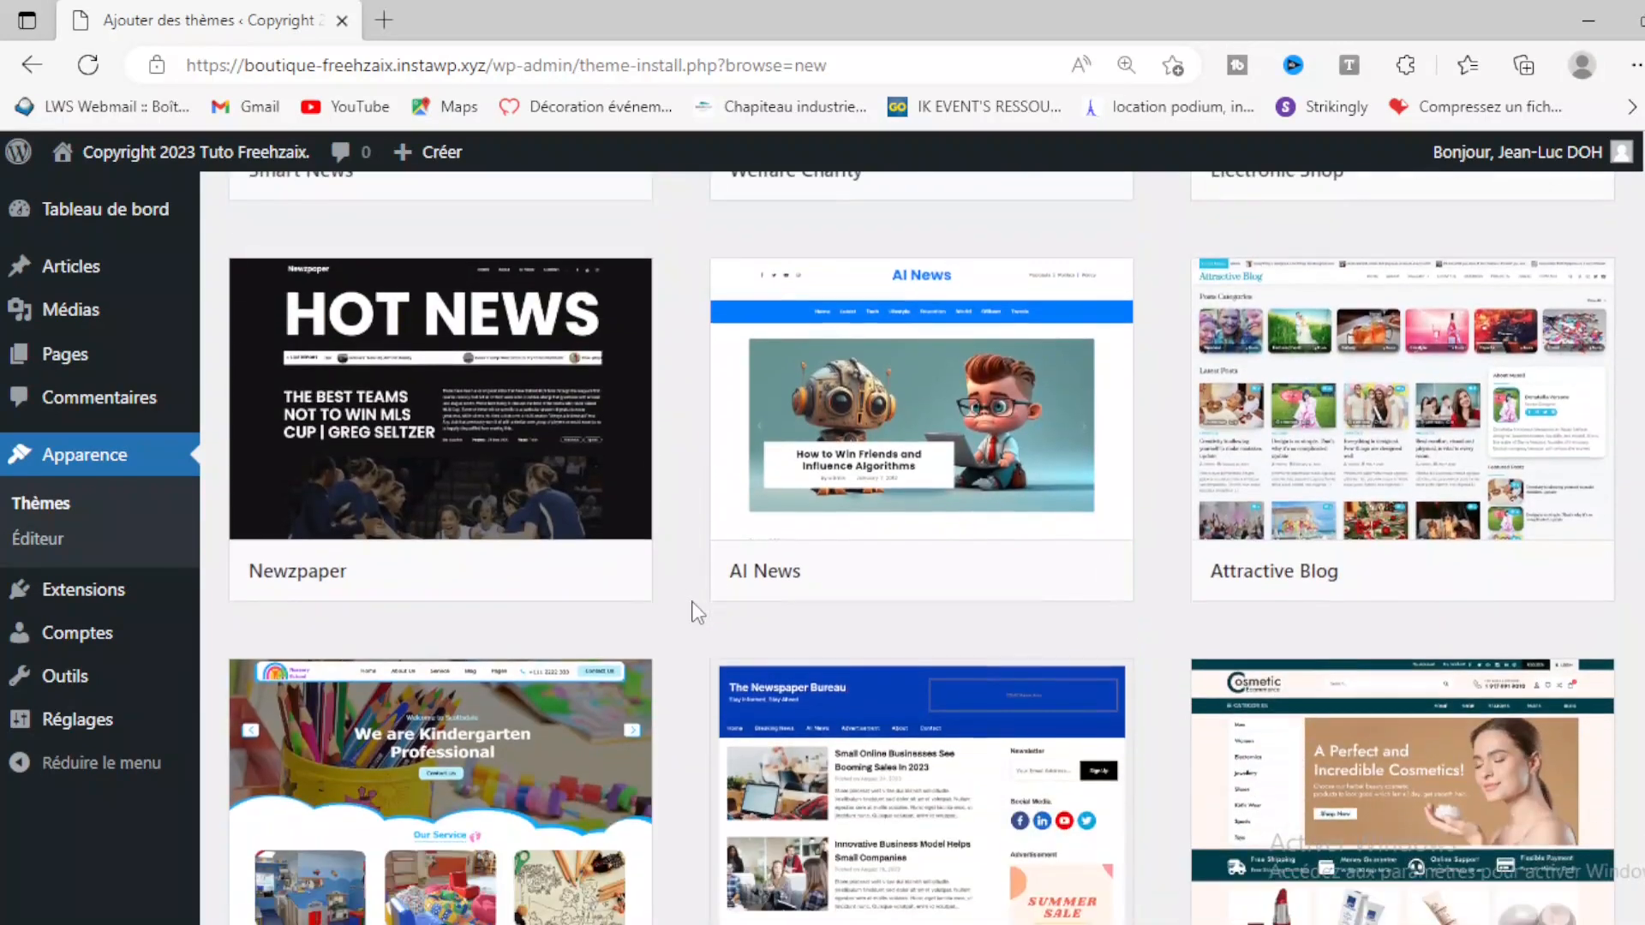
pyautogui.scroll(-5, 1205, 719)
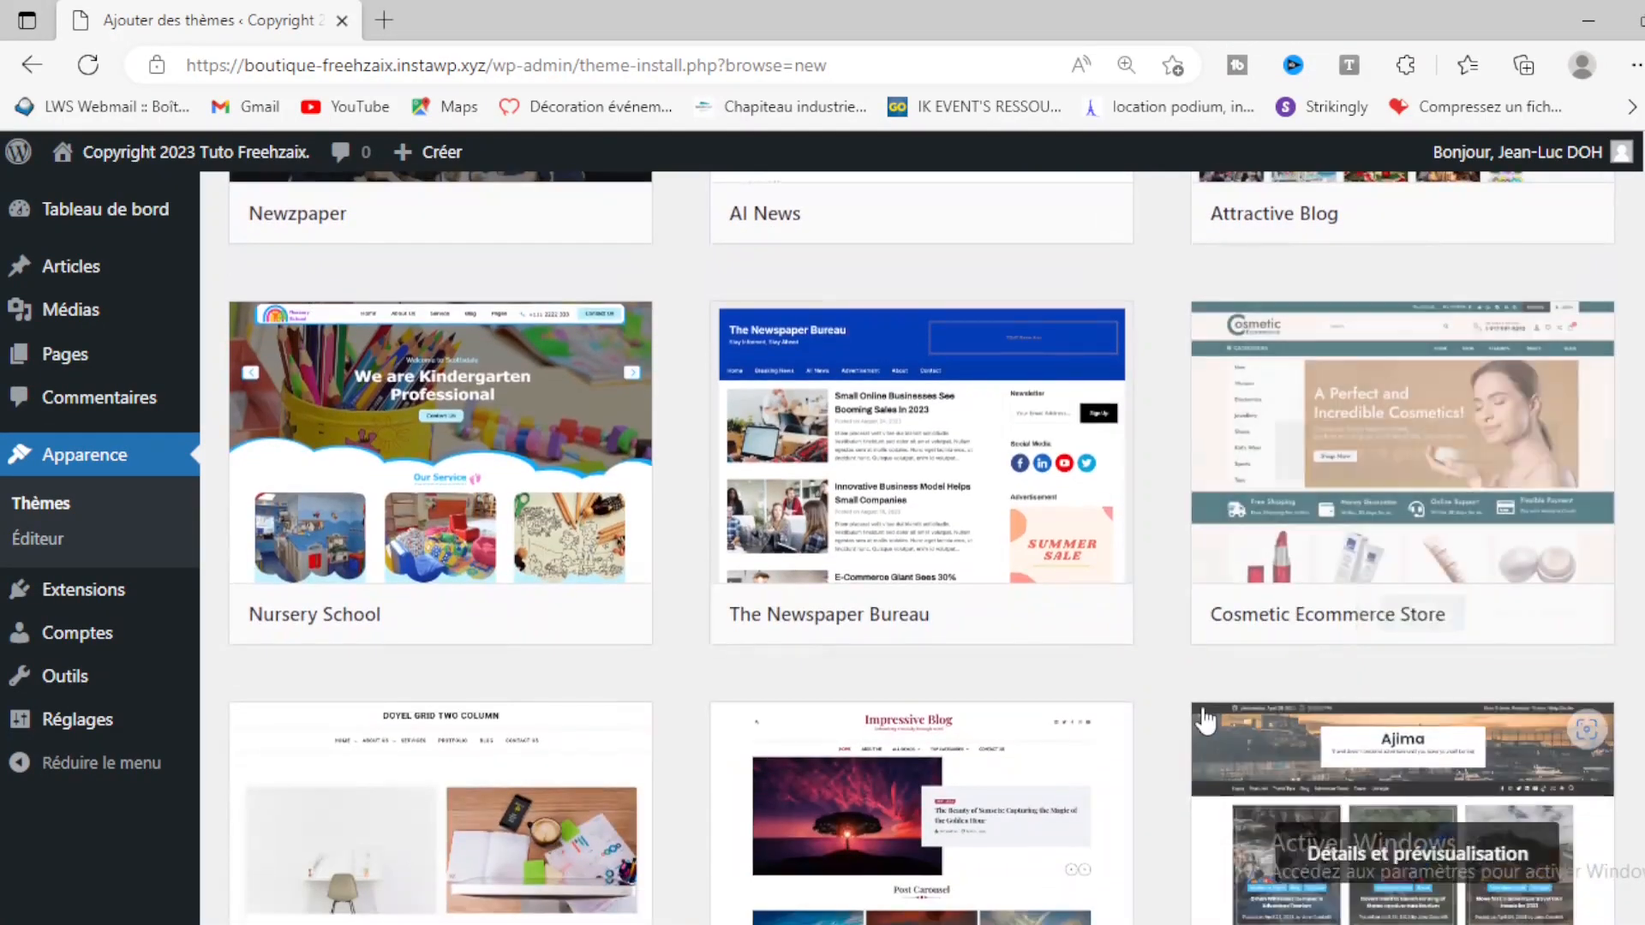
pyautogui.scroll(-4, 1347, 624)
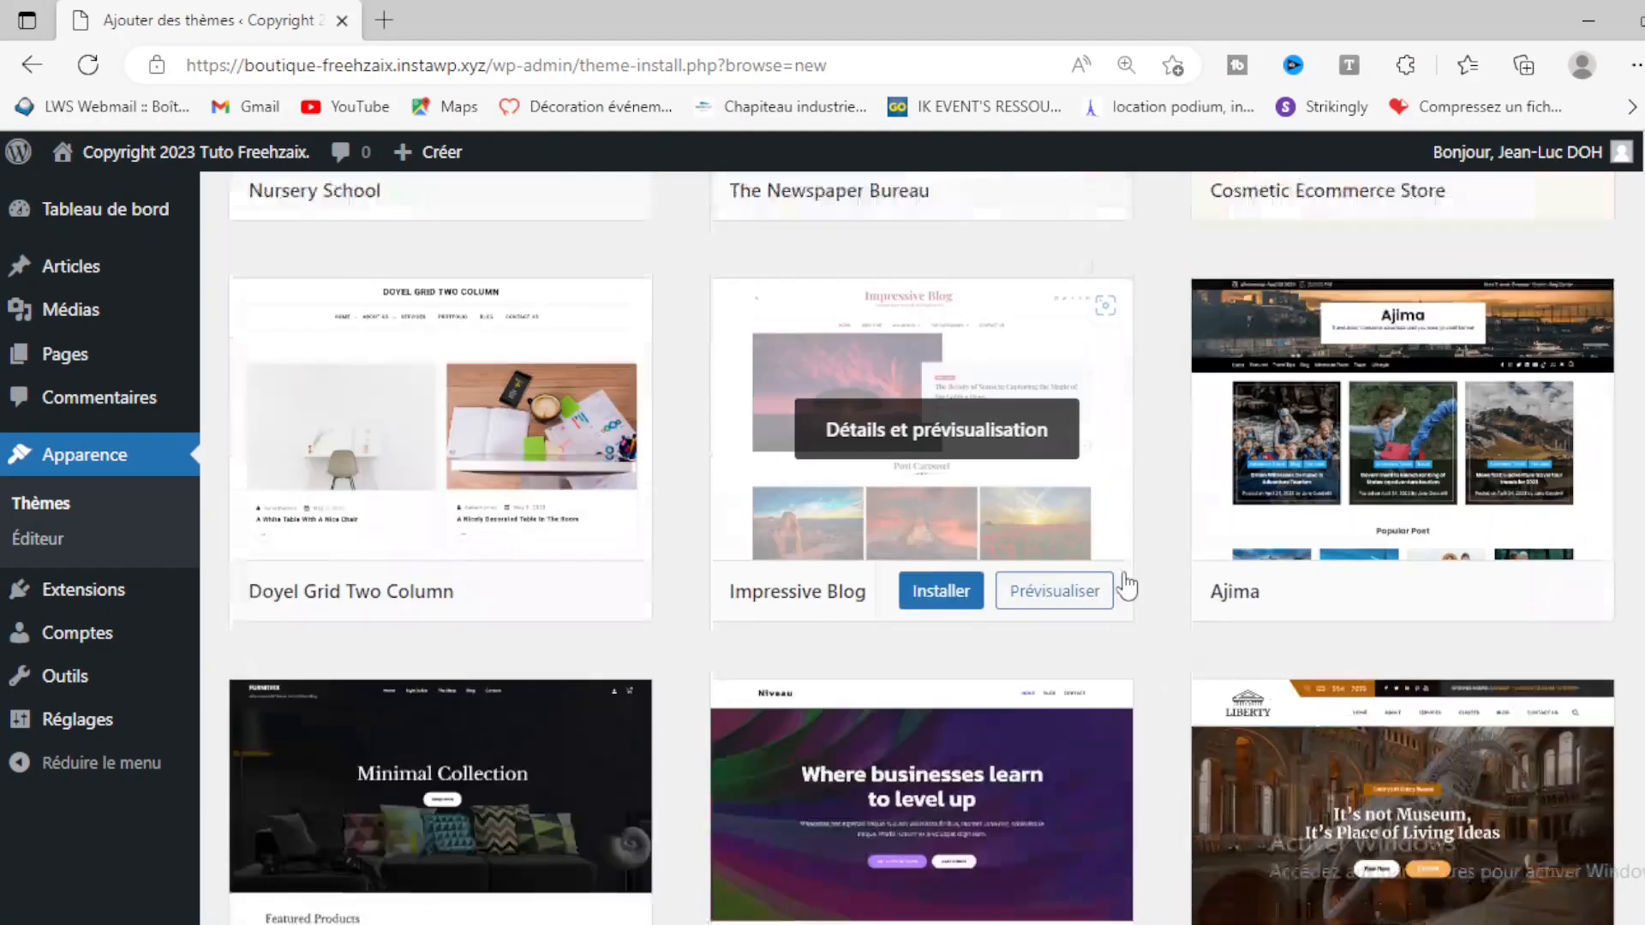
pyautogui.scroll(-7, 1259, 587)
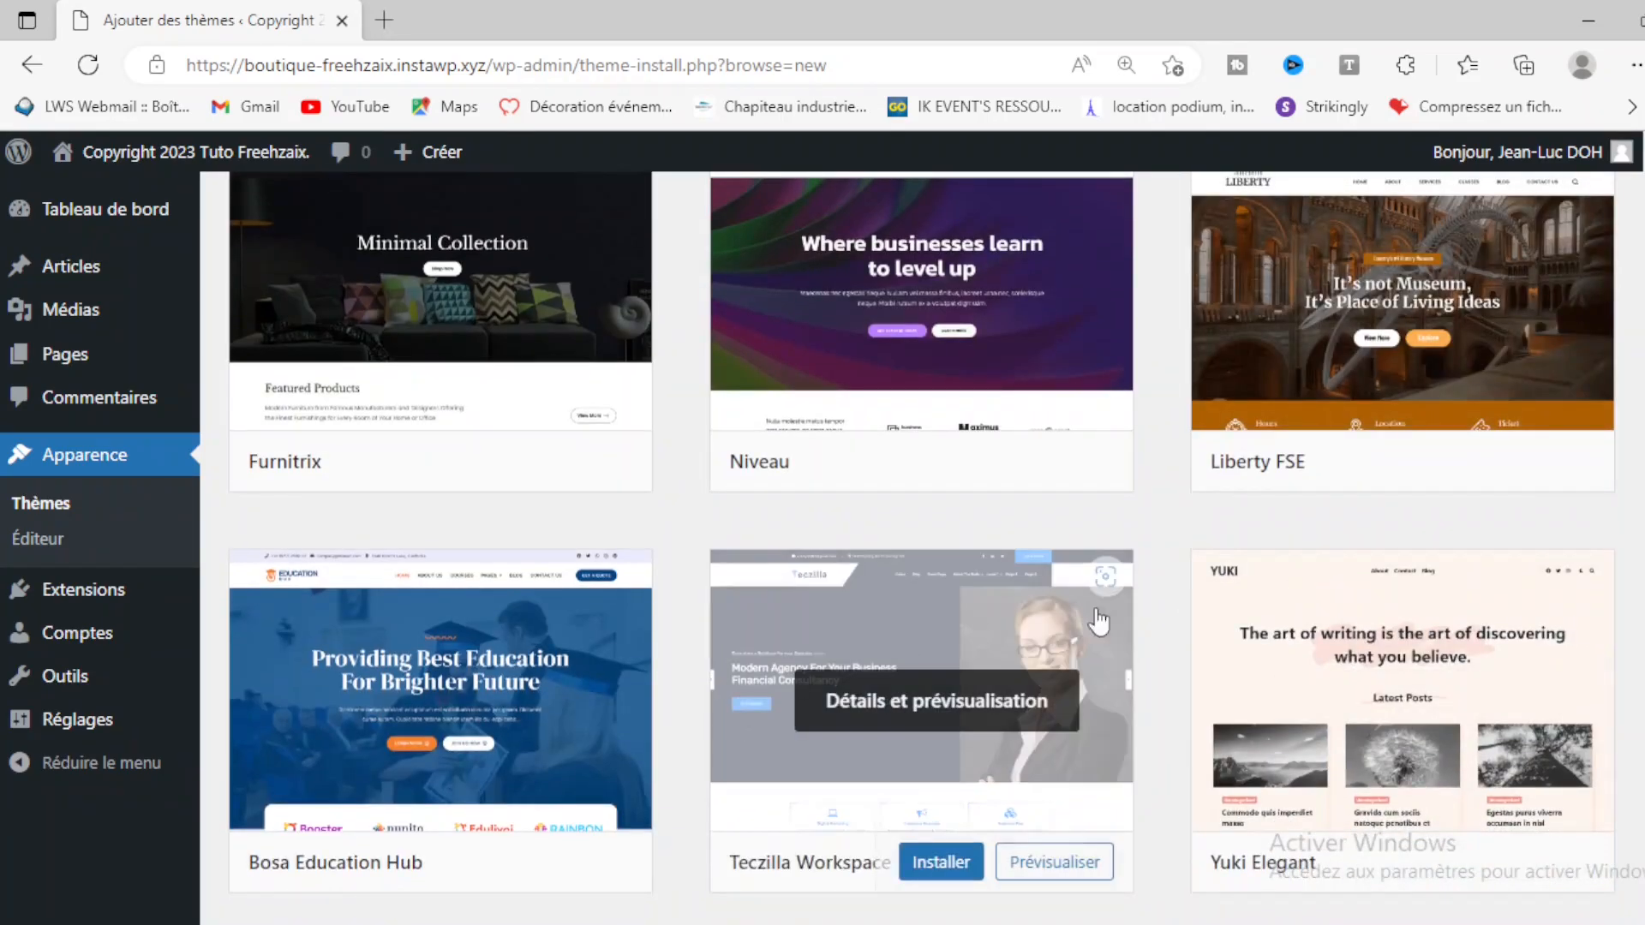
pyautogui.scroll(-1, 1182, 625)
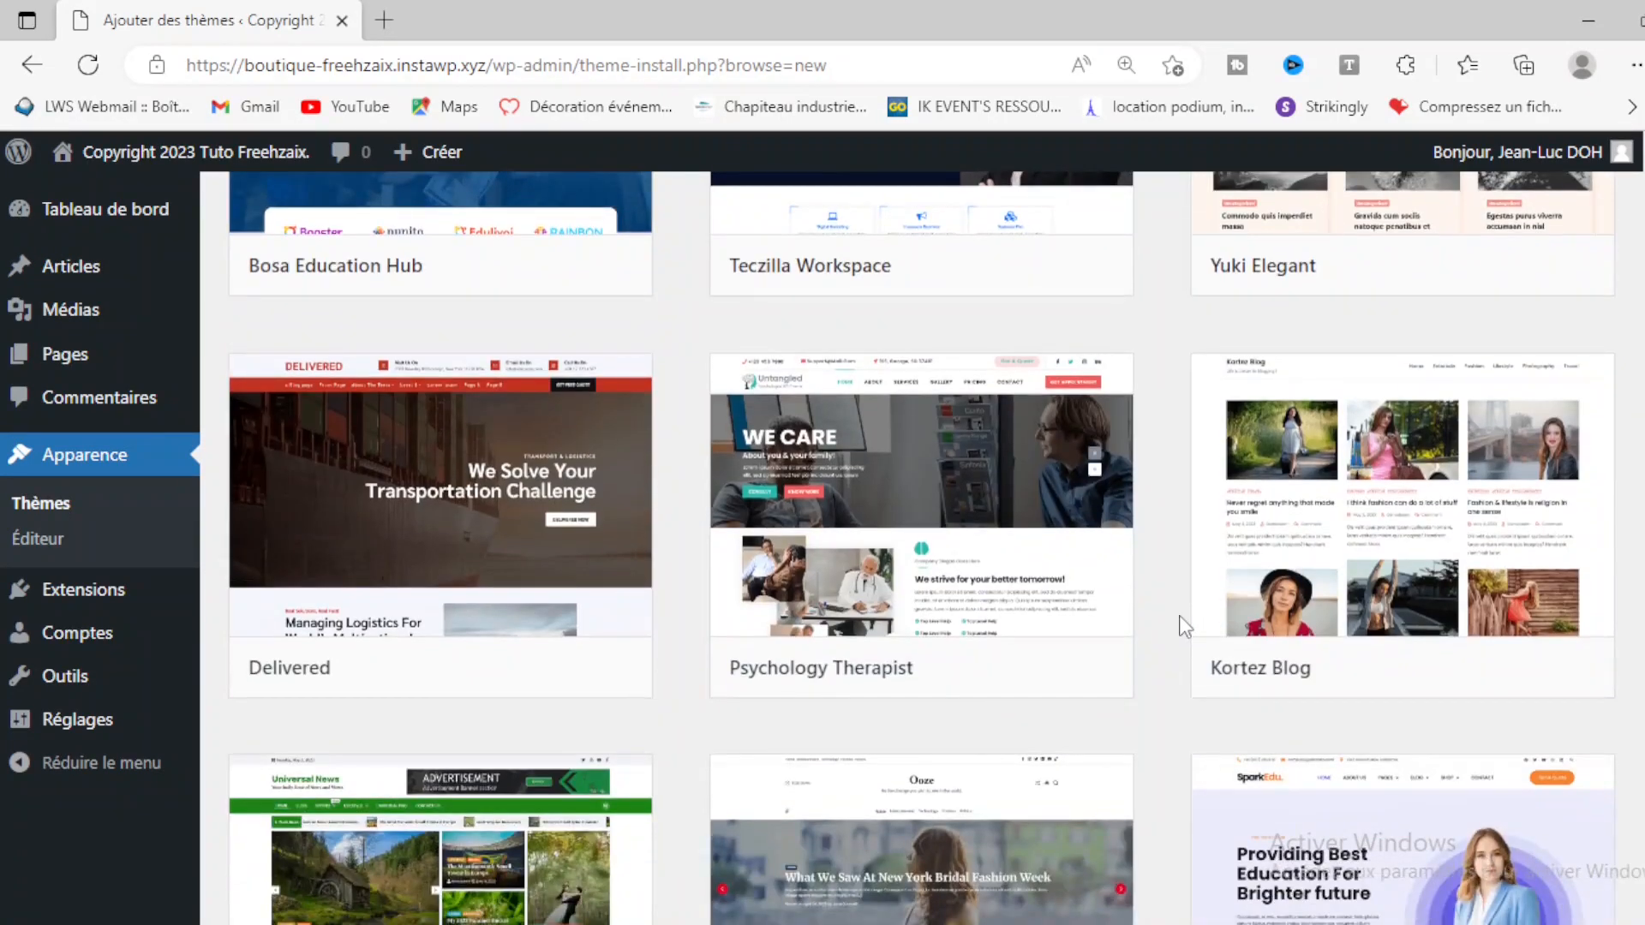
pyautogui.scroll(-3, 1187, 735)
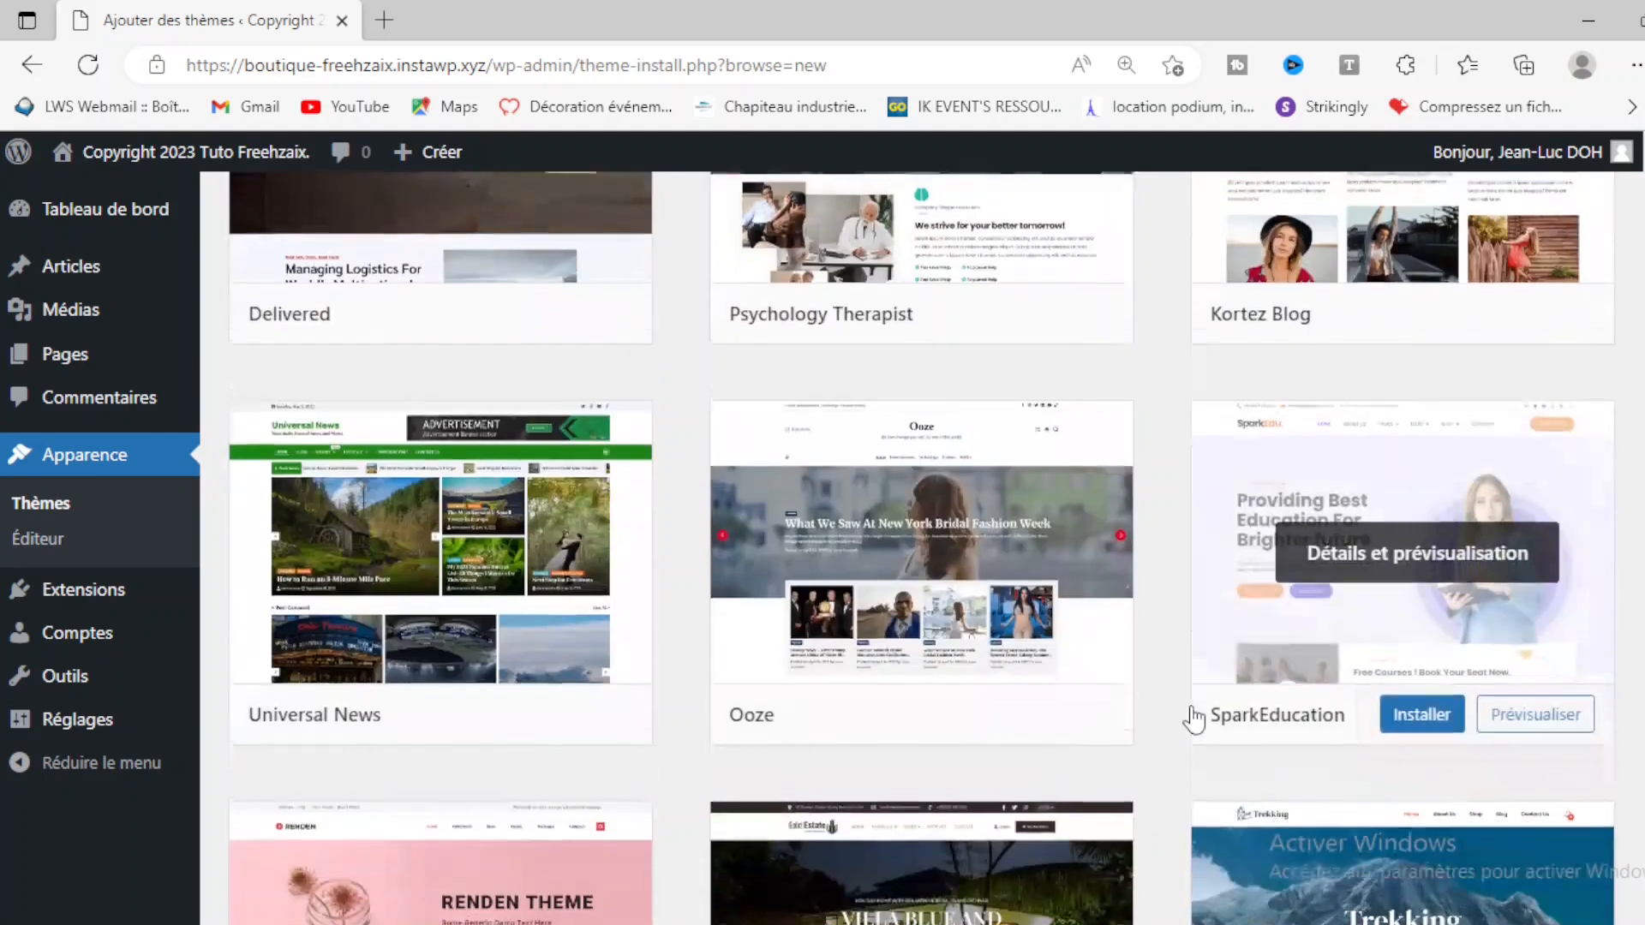
# Step: Install the Omnipress Magazine theme from the most recent themes and activate it
pyautogui.scroll(10, 922, 548)
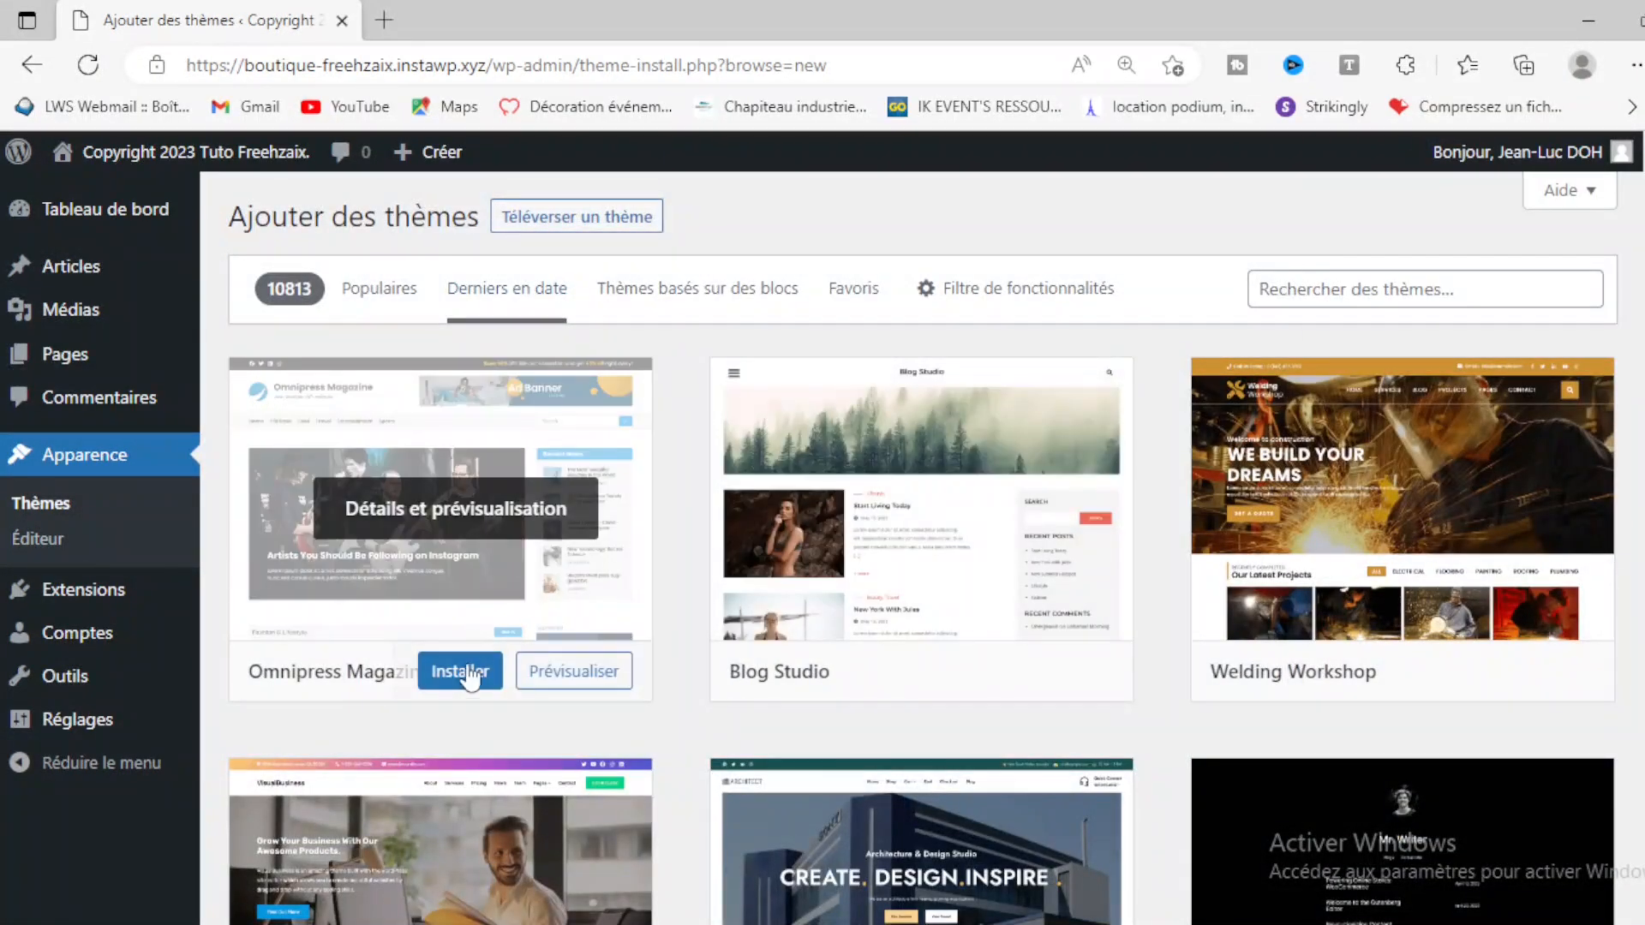
pyautogui.click(459, 677)
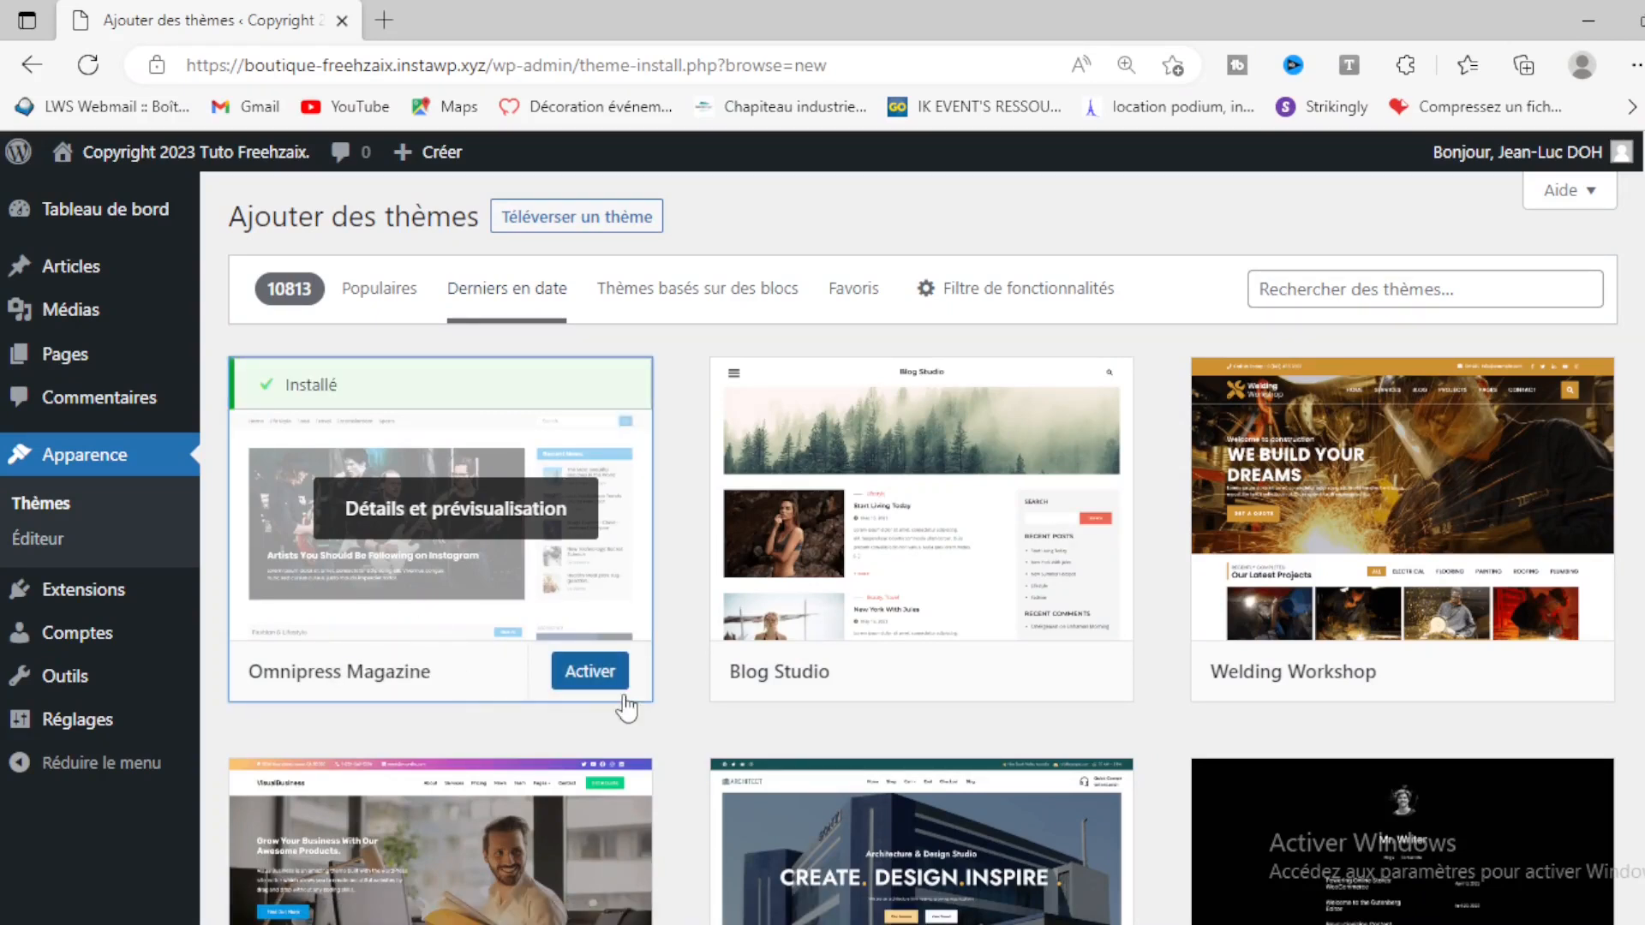
pyautogui.click(608, 674)
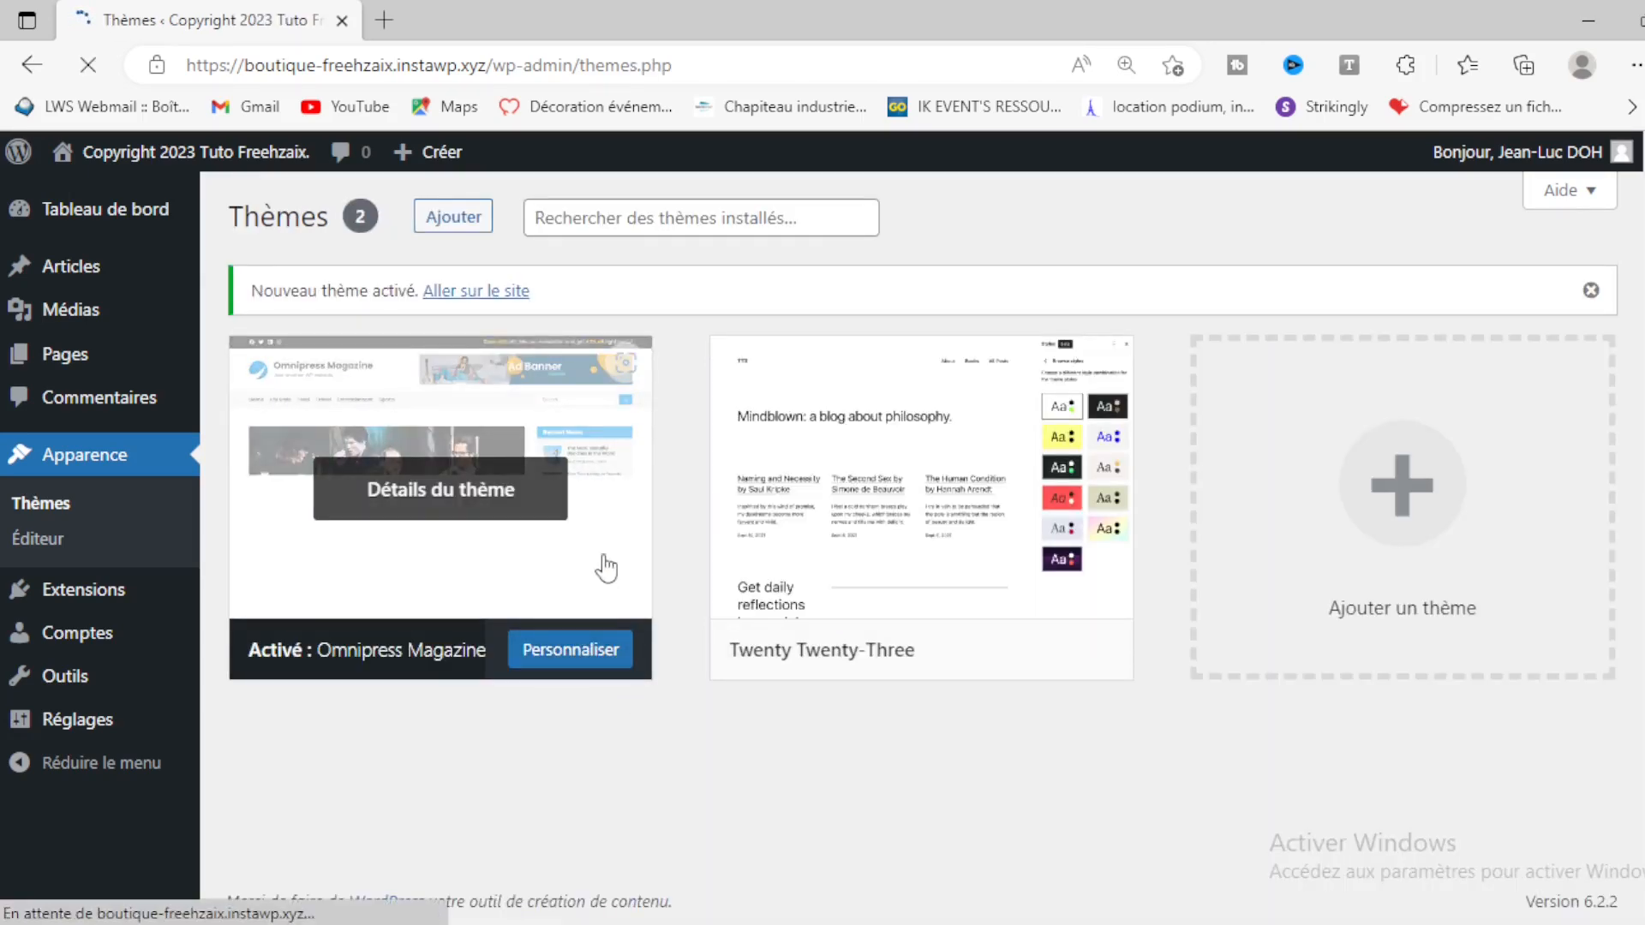
# Step: Open the live site in a new tab and view the home page with the Omnipress Magazine theme
pyautogui.moveTo(185, 154)
pyautogui.rightClick(111, 199)
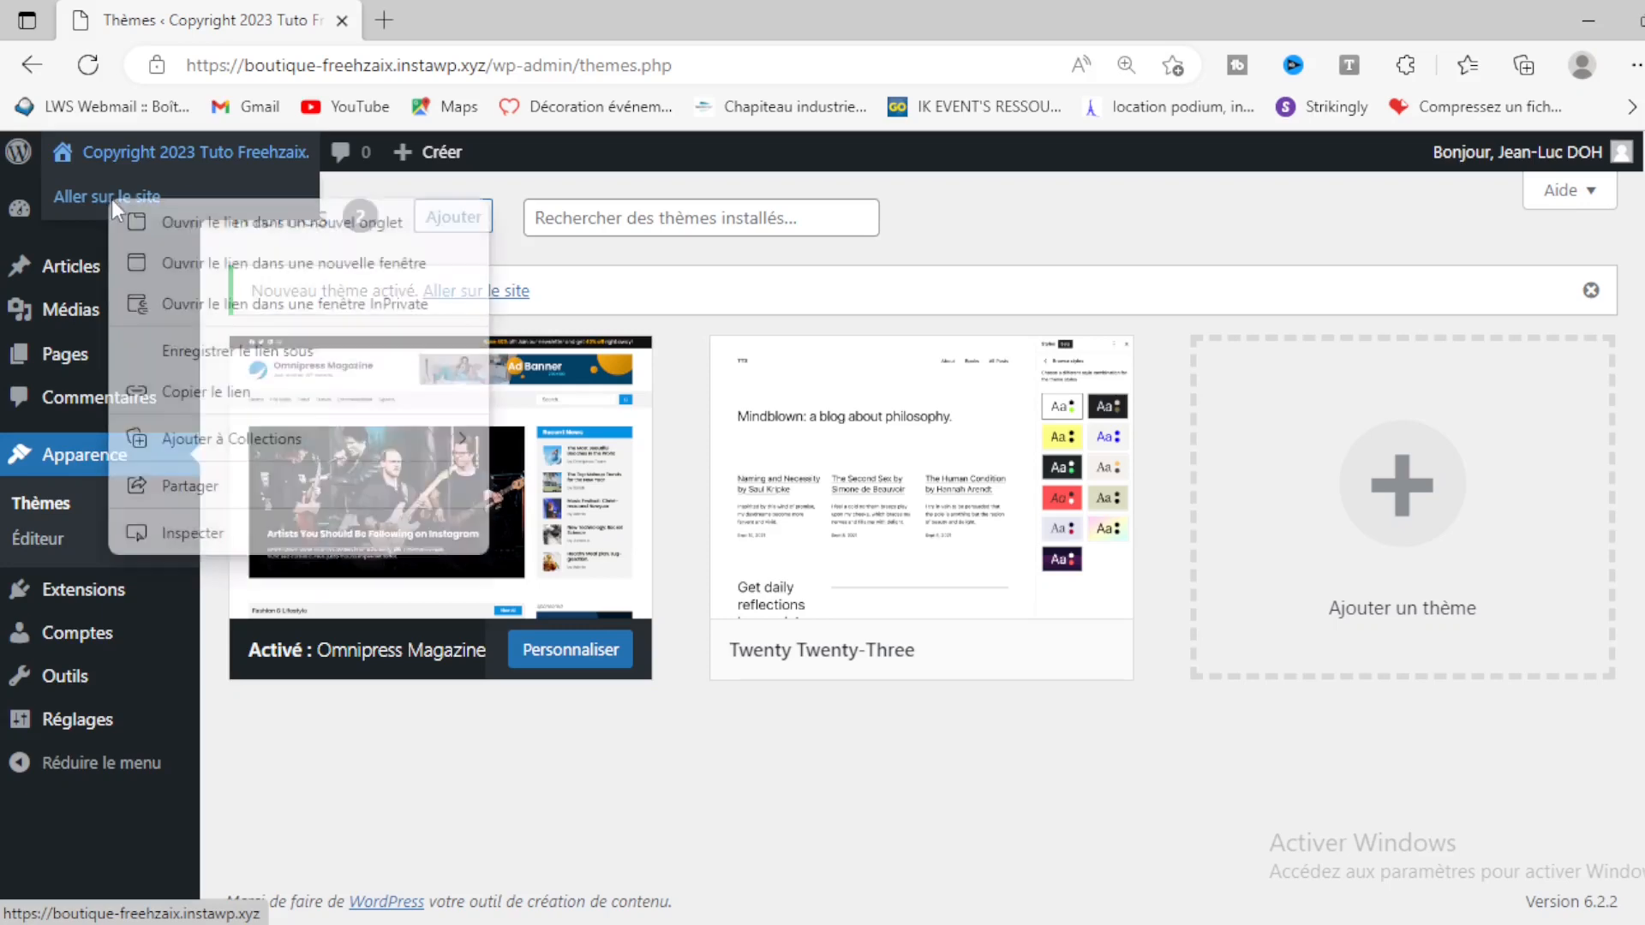
pyautogui.click(221, 227)
pyautogui.click(440, 17)
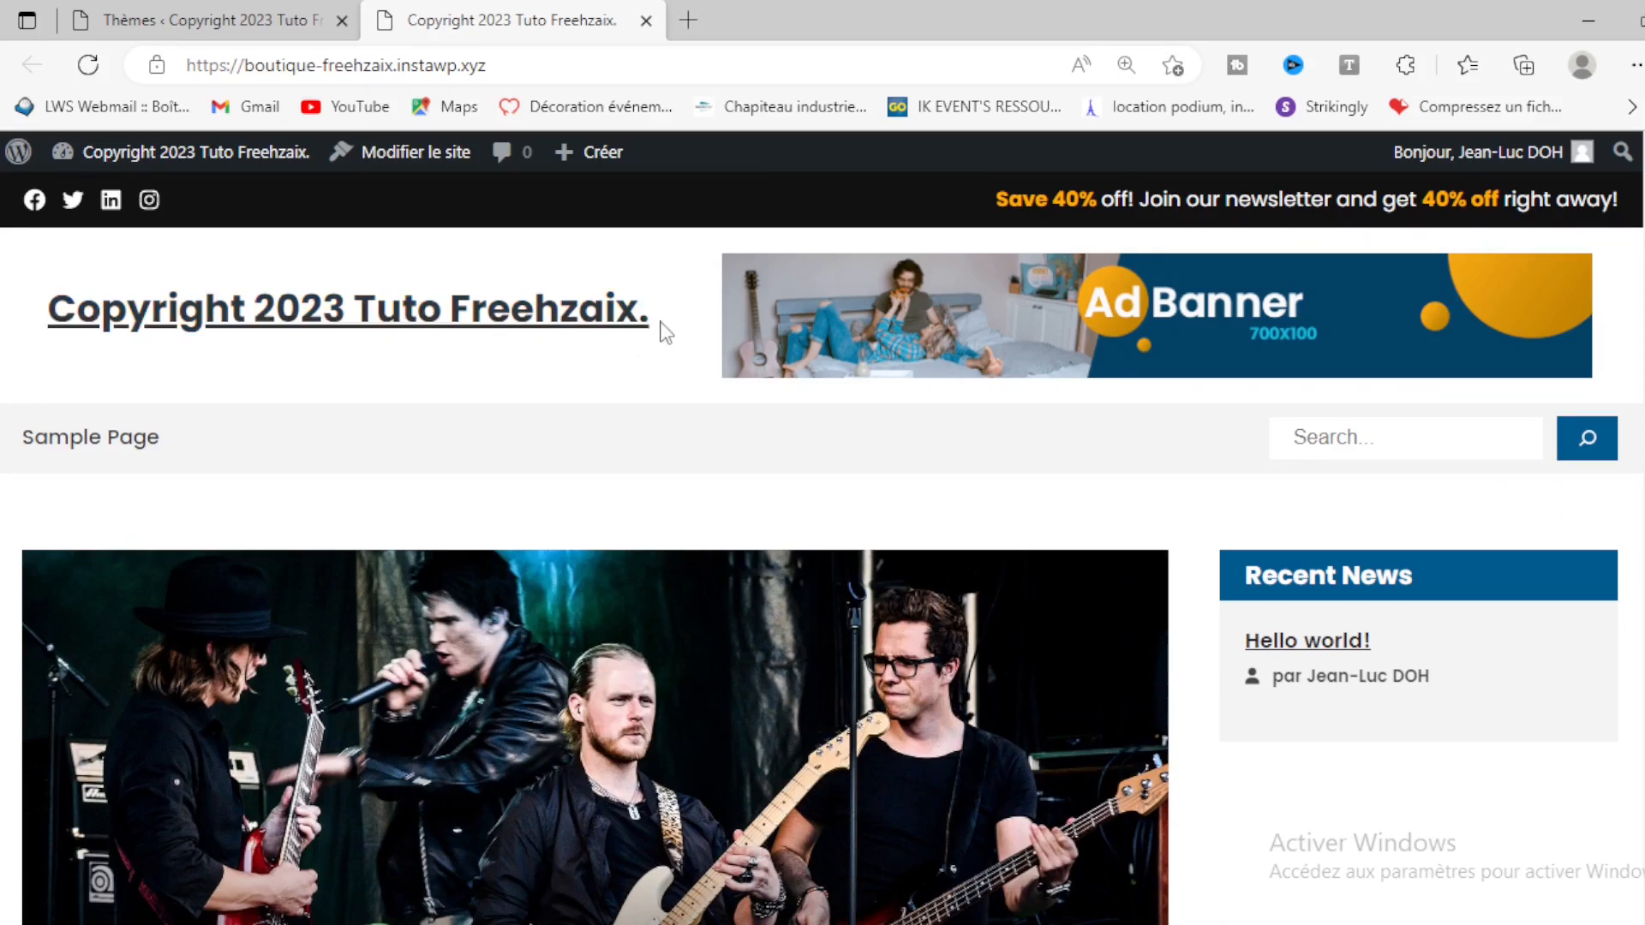
# Step: Shorten the site title to "Tuto Freehzaix." in the general settings and save the changes
pyautogui.click(280, 7)
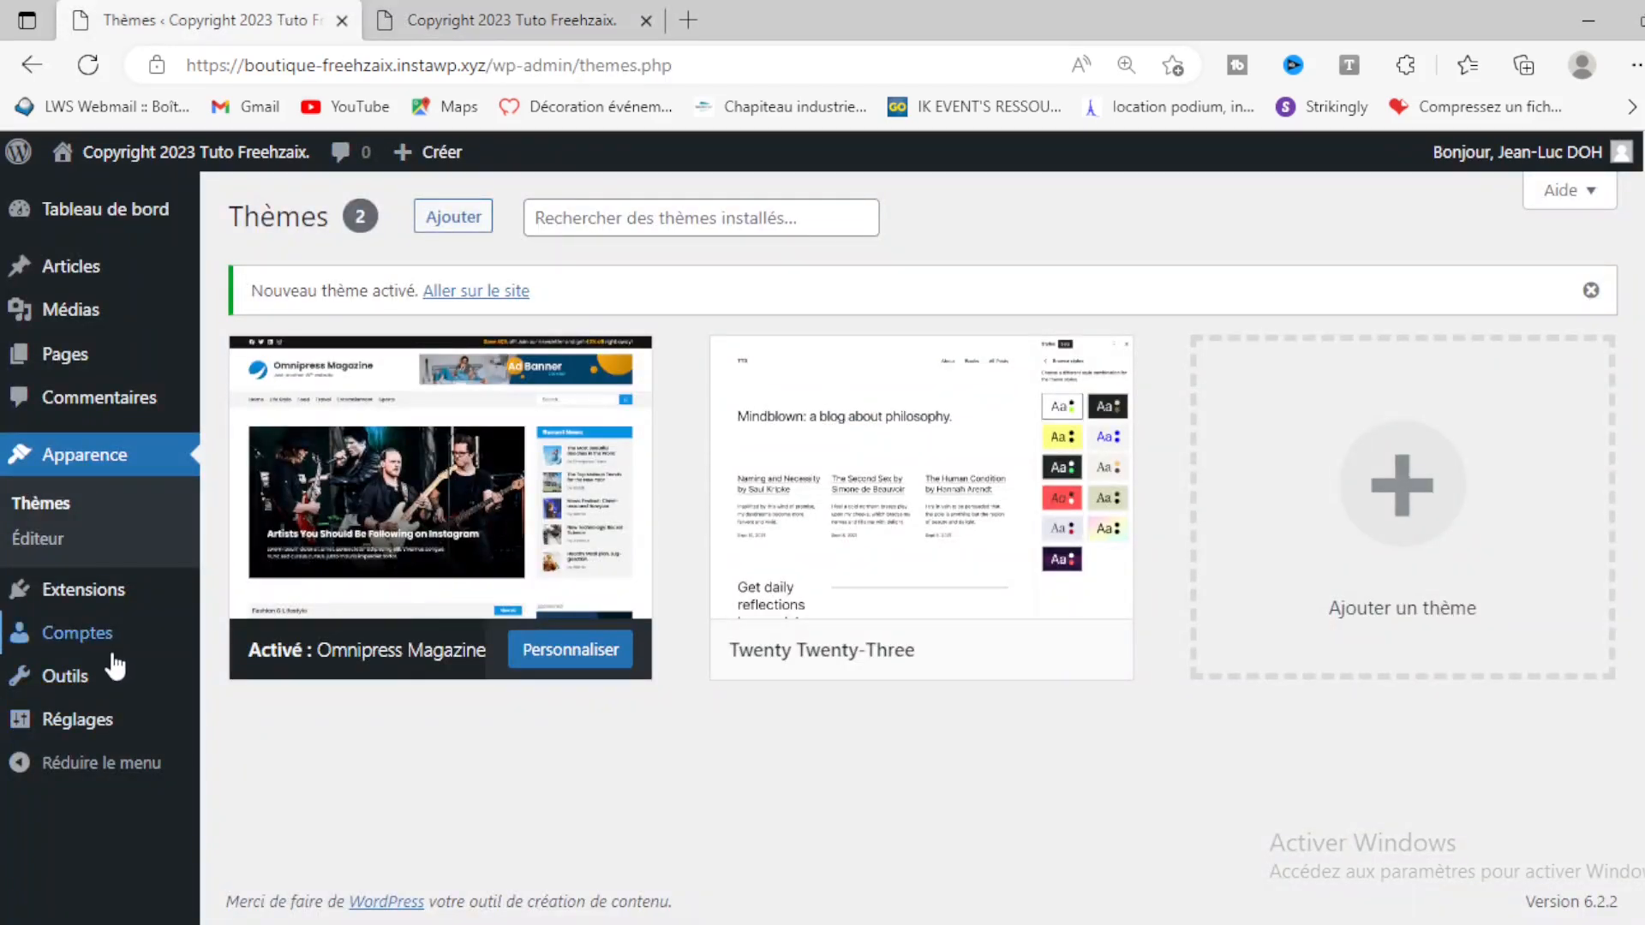
pyautogui.moveTo(68, 635)
pyautogui.moveTo(86, 720)
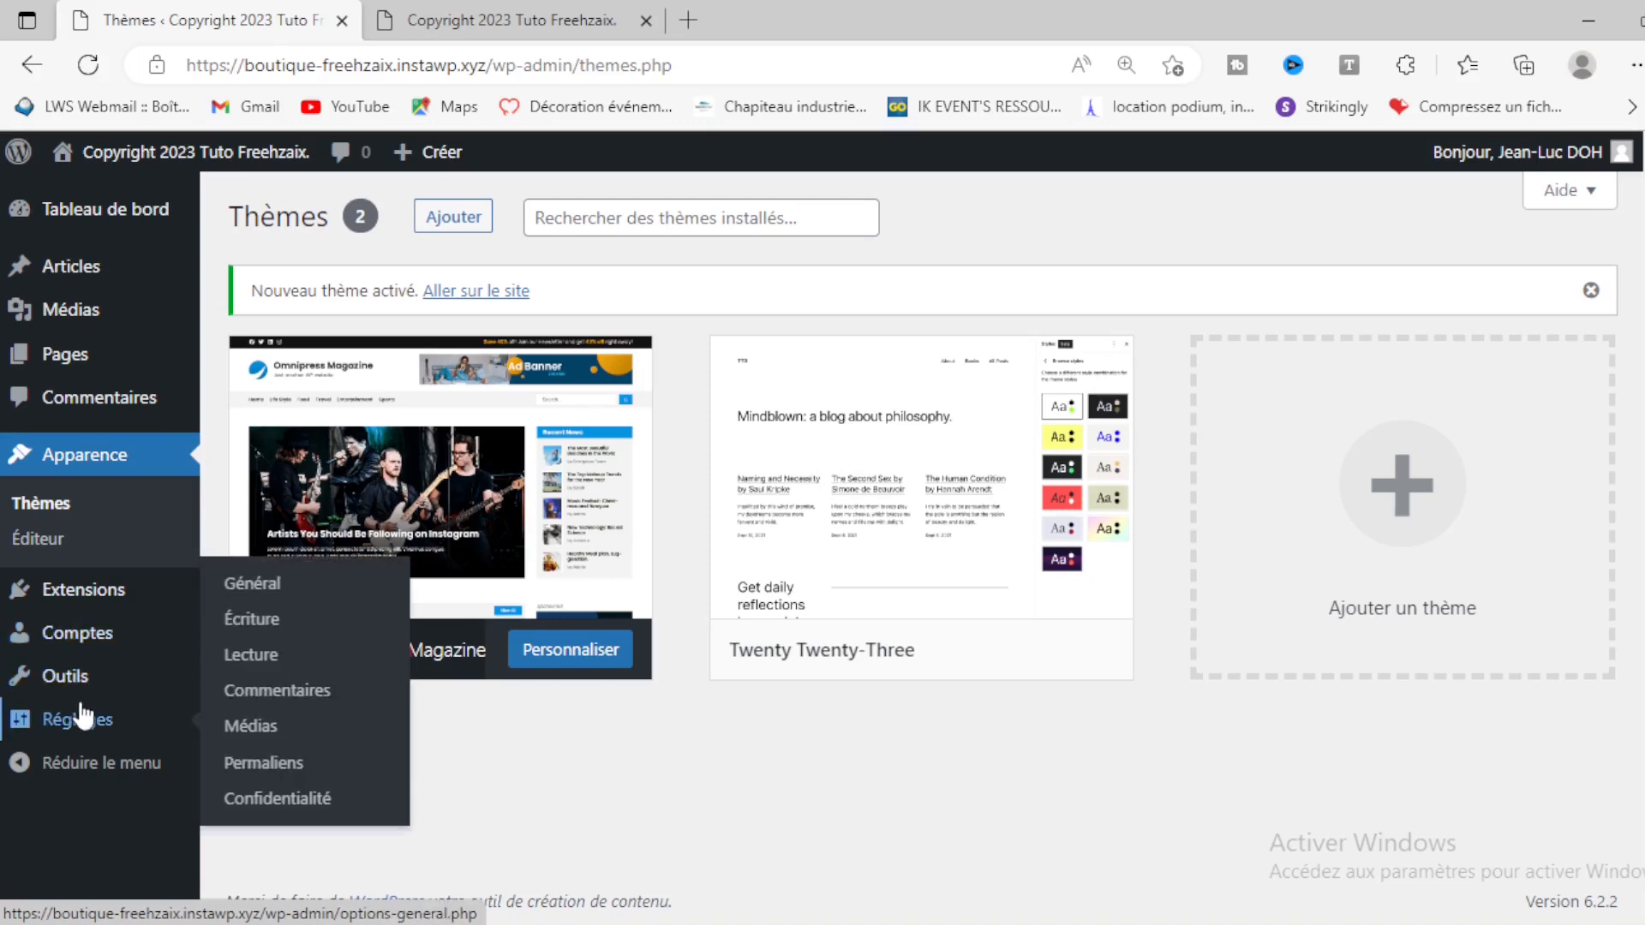
pyautogui.click(249, 585)
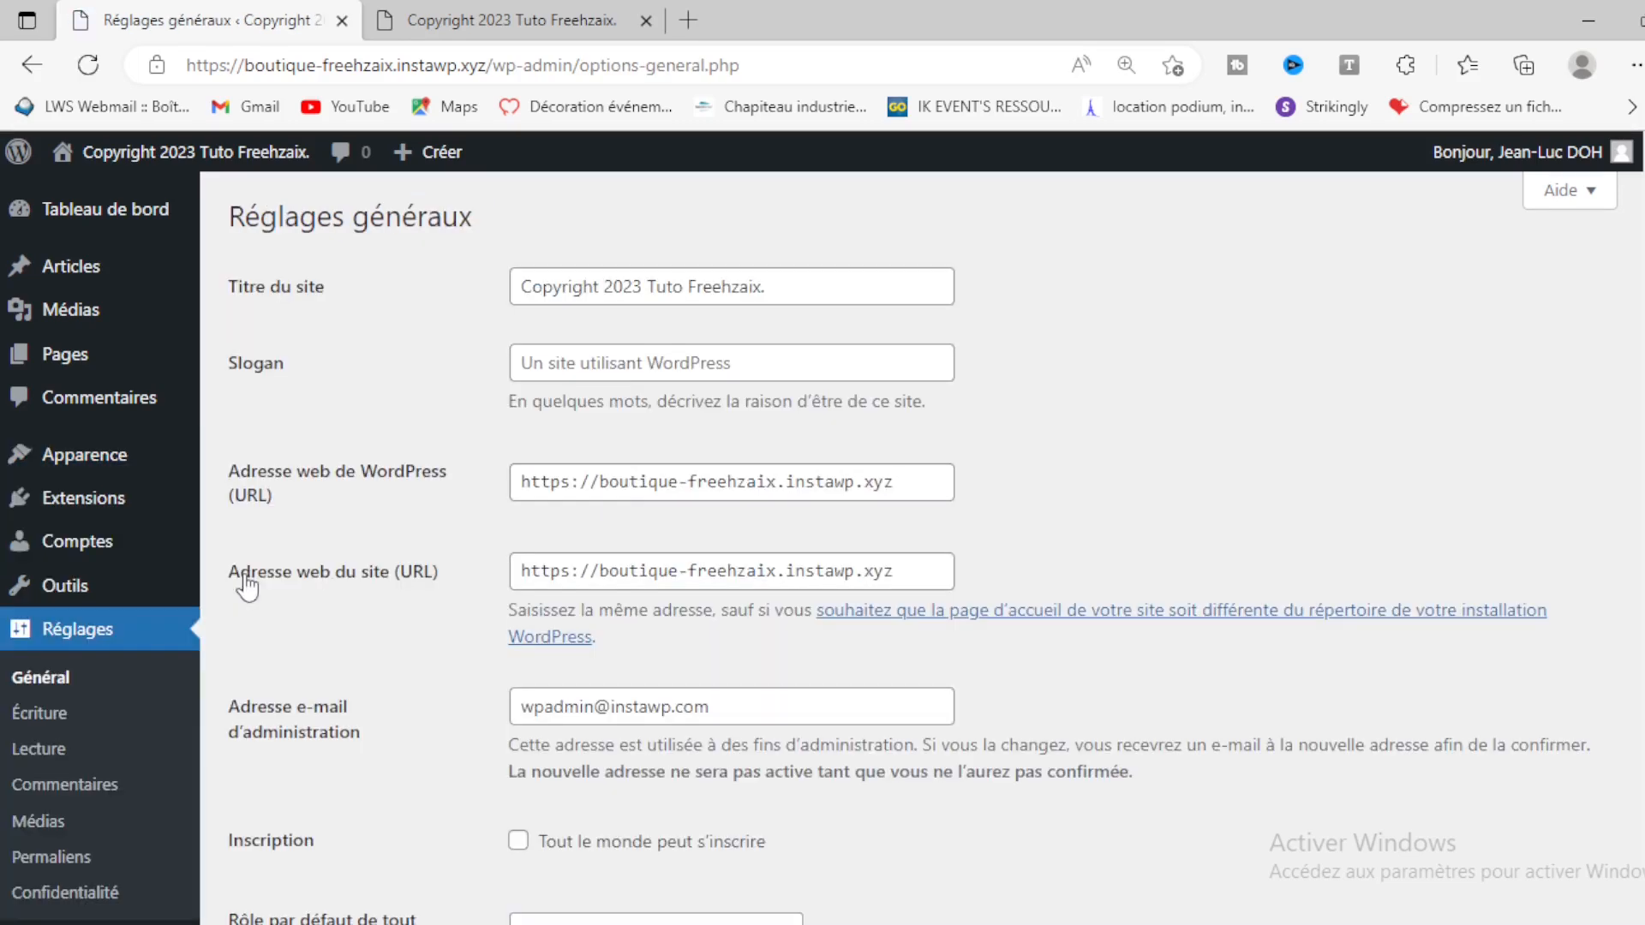
pyautogui.moveTo(644, 286); pyautogui.dragTo(407, 296)
pyautogui.press('BackSpace')
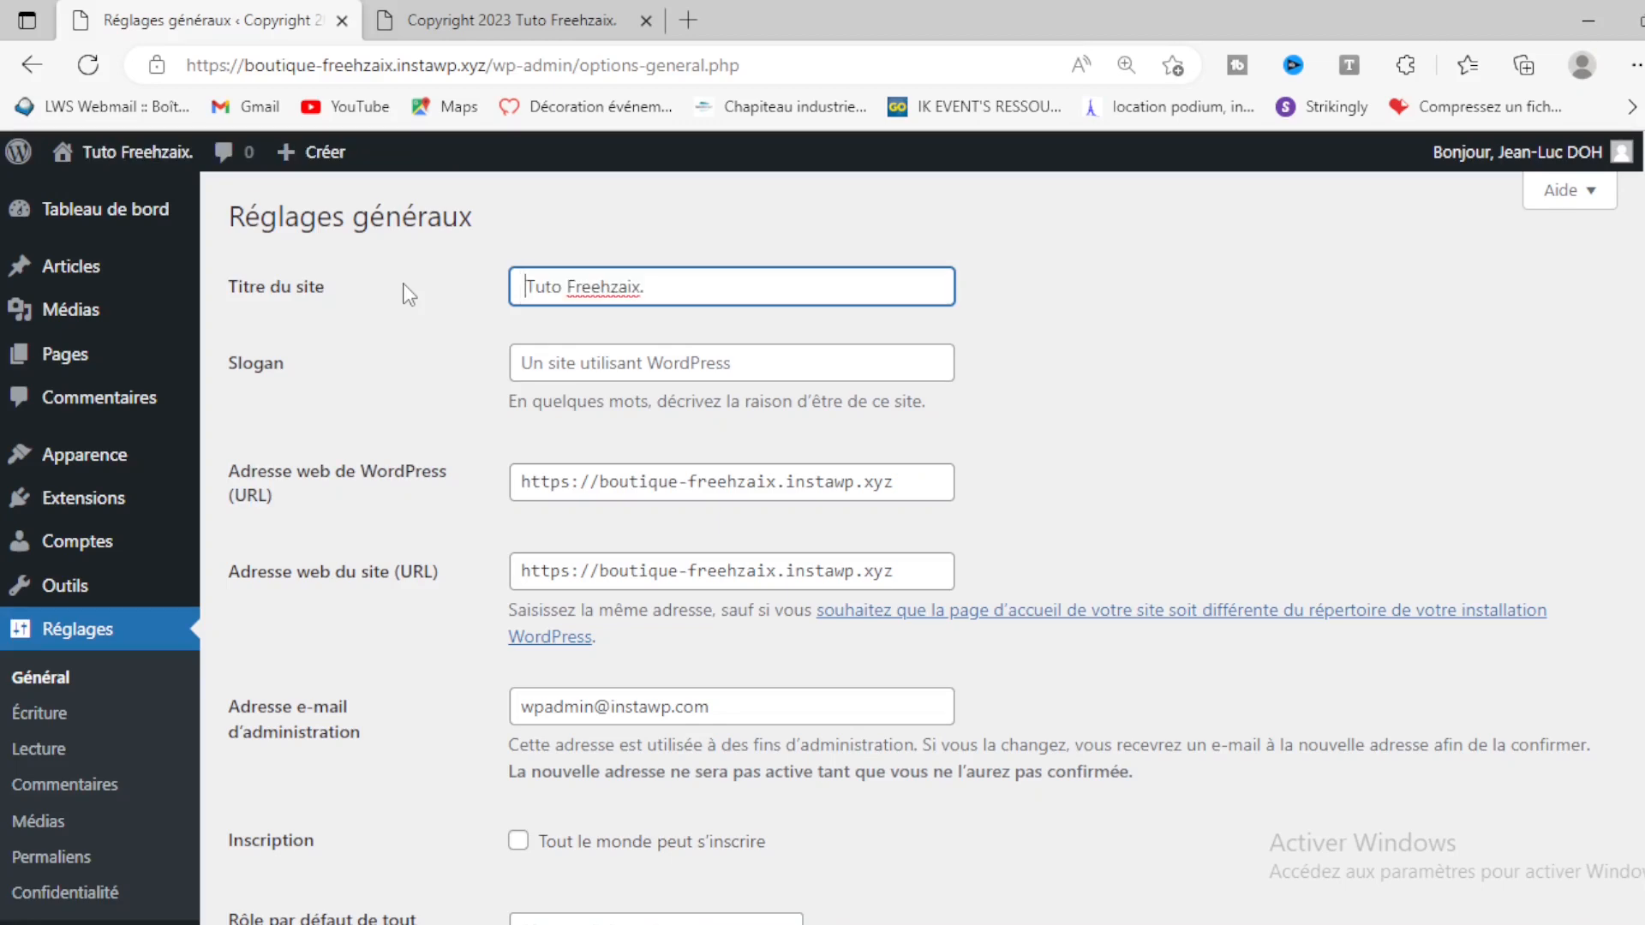
pyautogui.press('BackSpace')
pyautogui.scroll(-15, 408, 325)
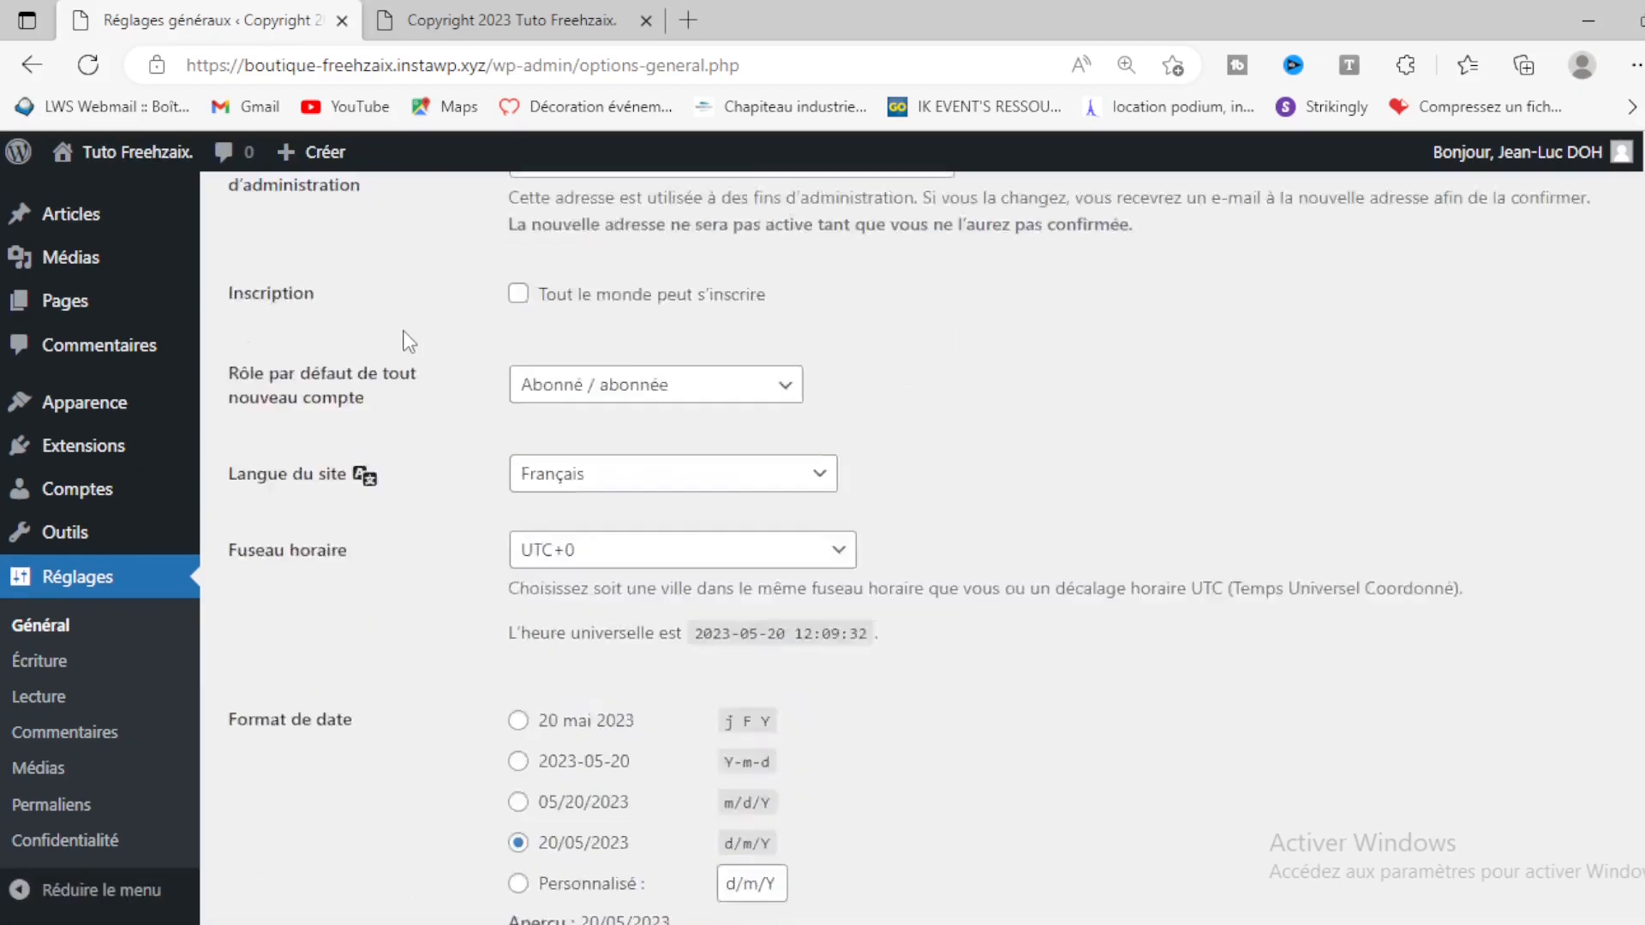
pyautogui.click(343, 805)
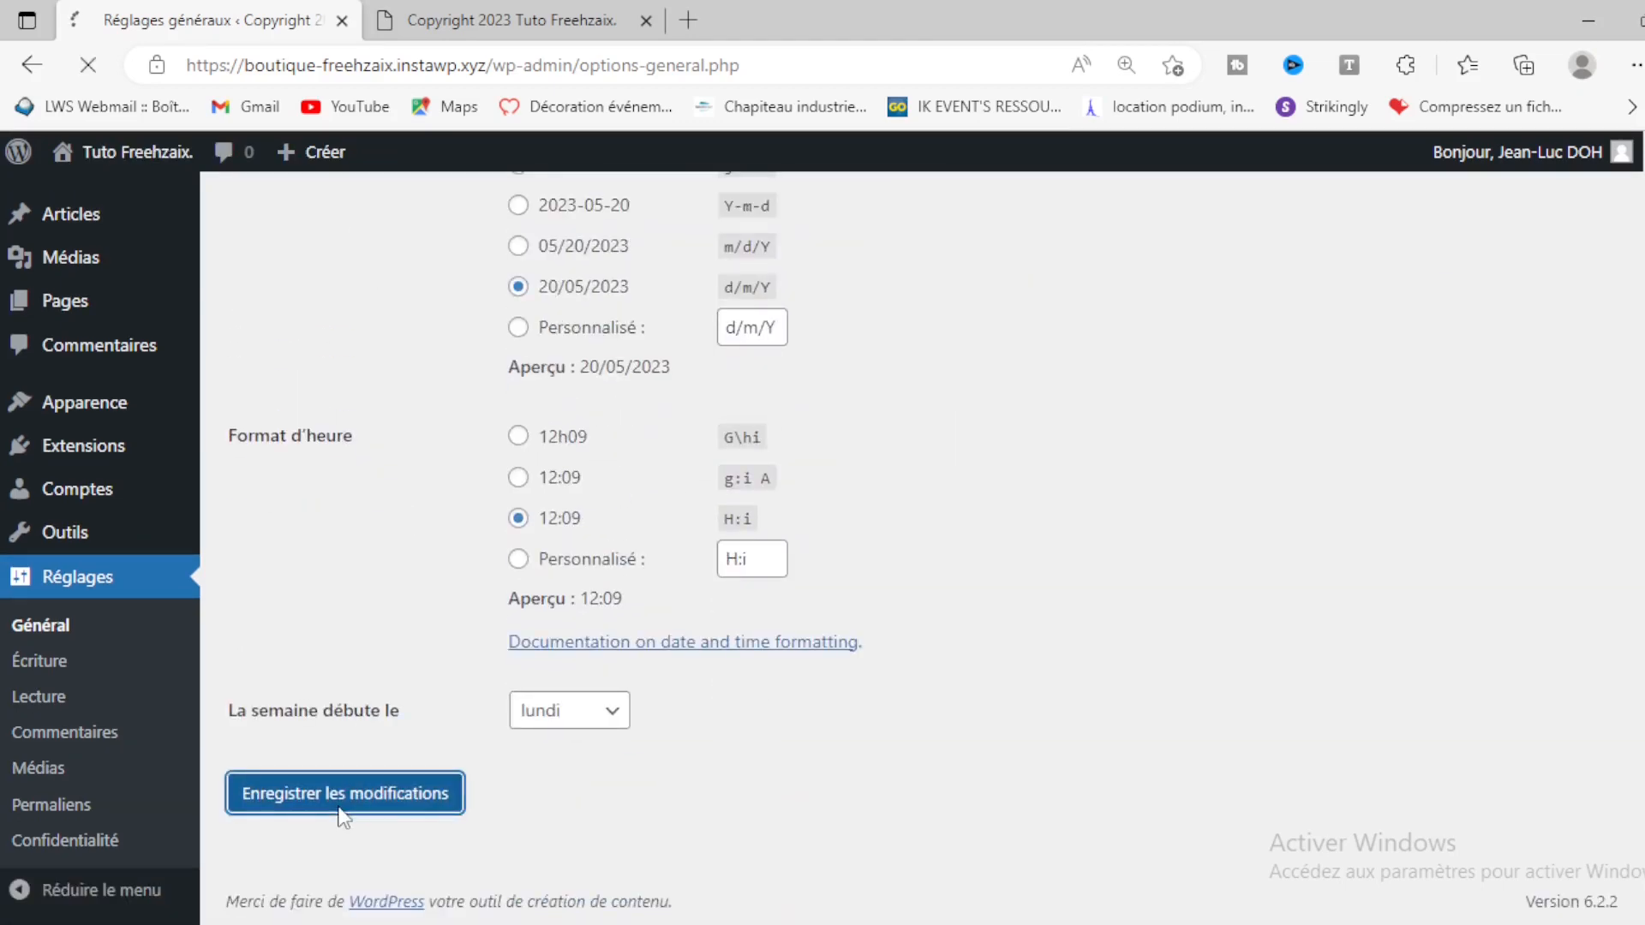
# Step: Reload the live home page, review its title and sections down to the footer, and close the live site
pyautogui.click(449, 10)
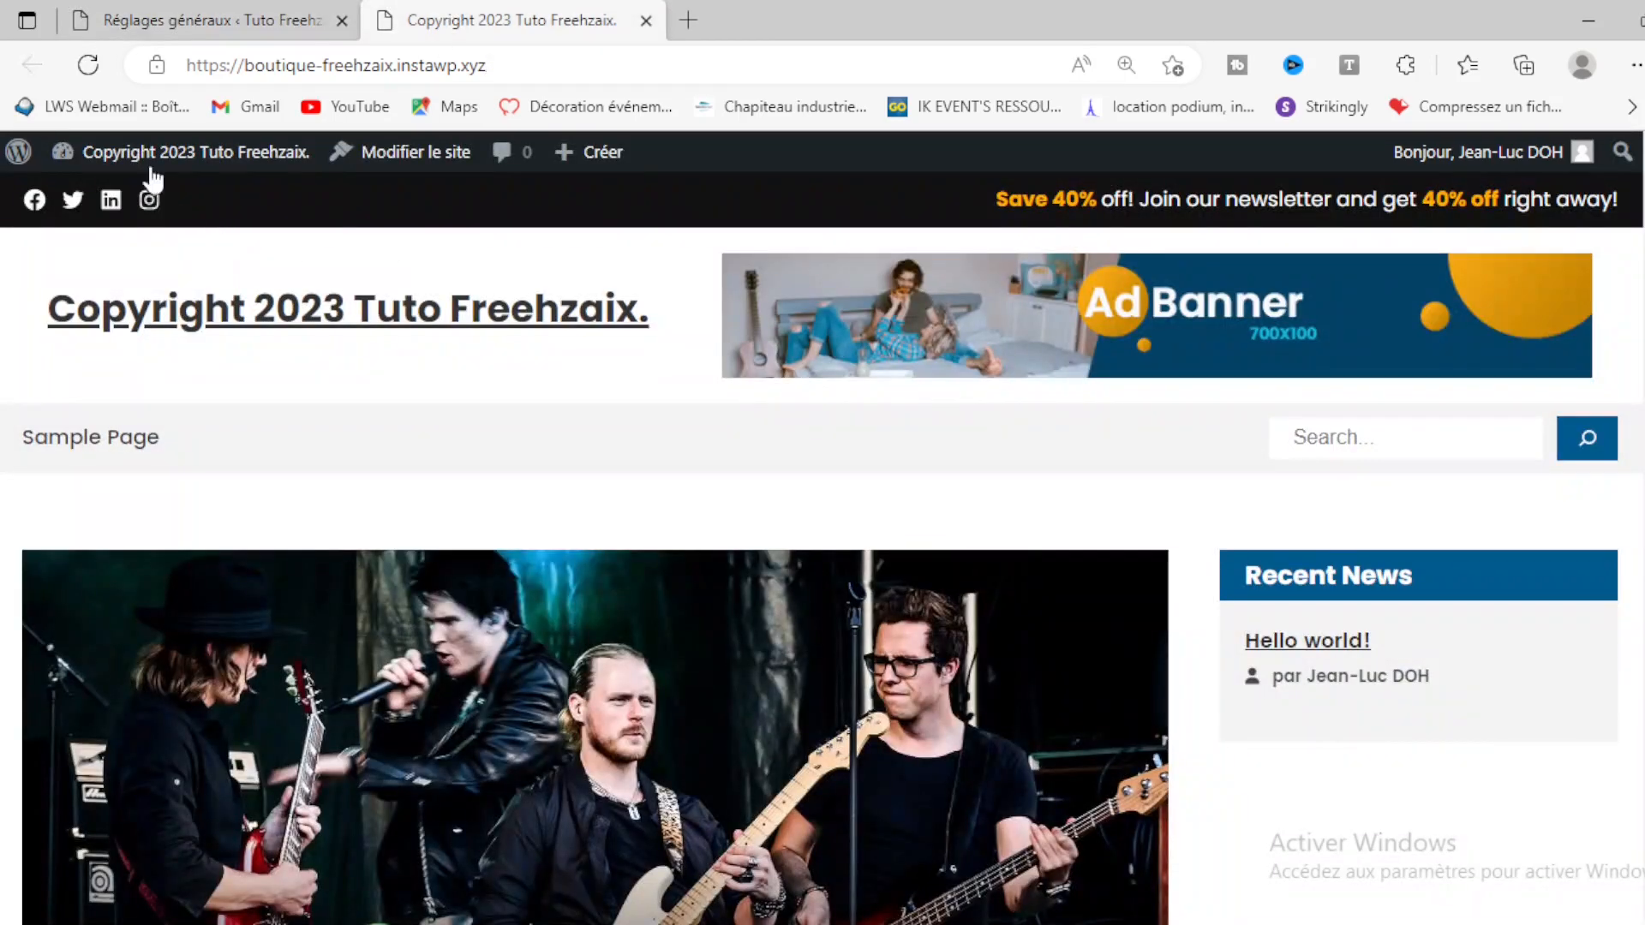
pyautogui.click(84, 66)
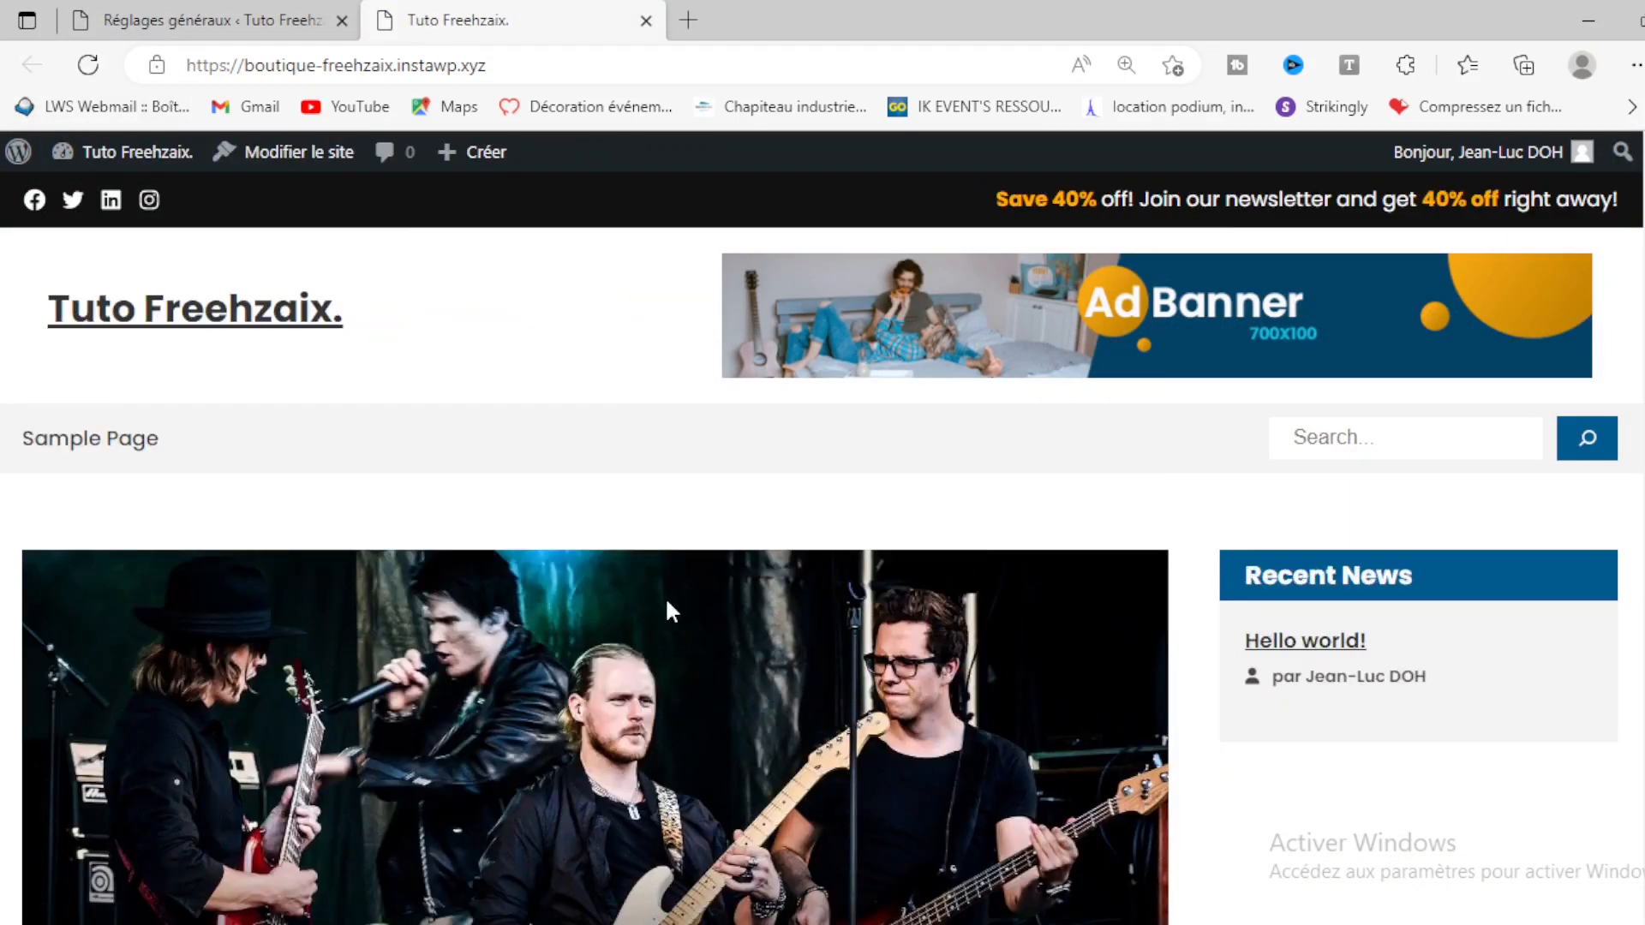
pyautogui.scroll(-9, 1142, 600)
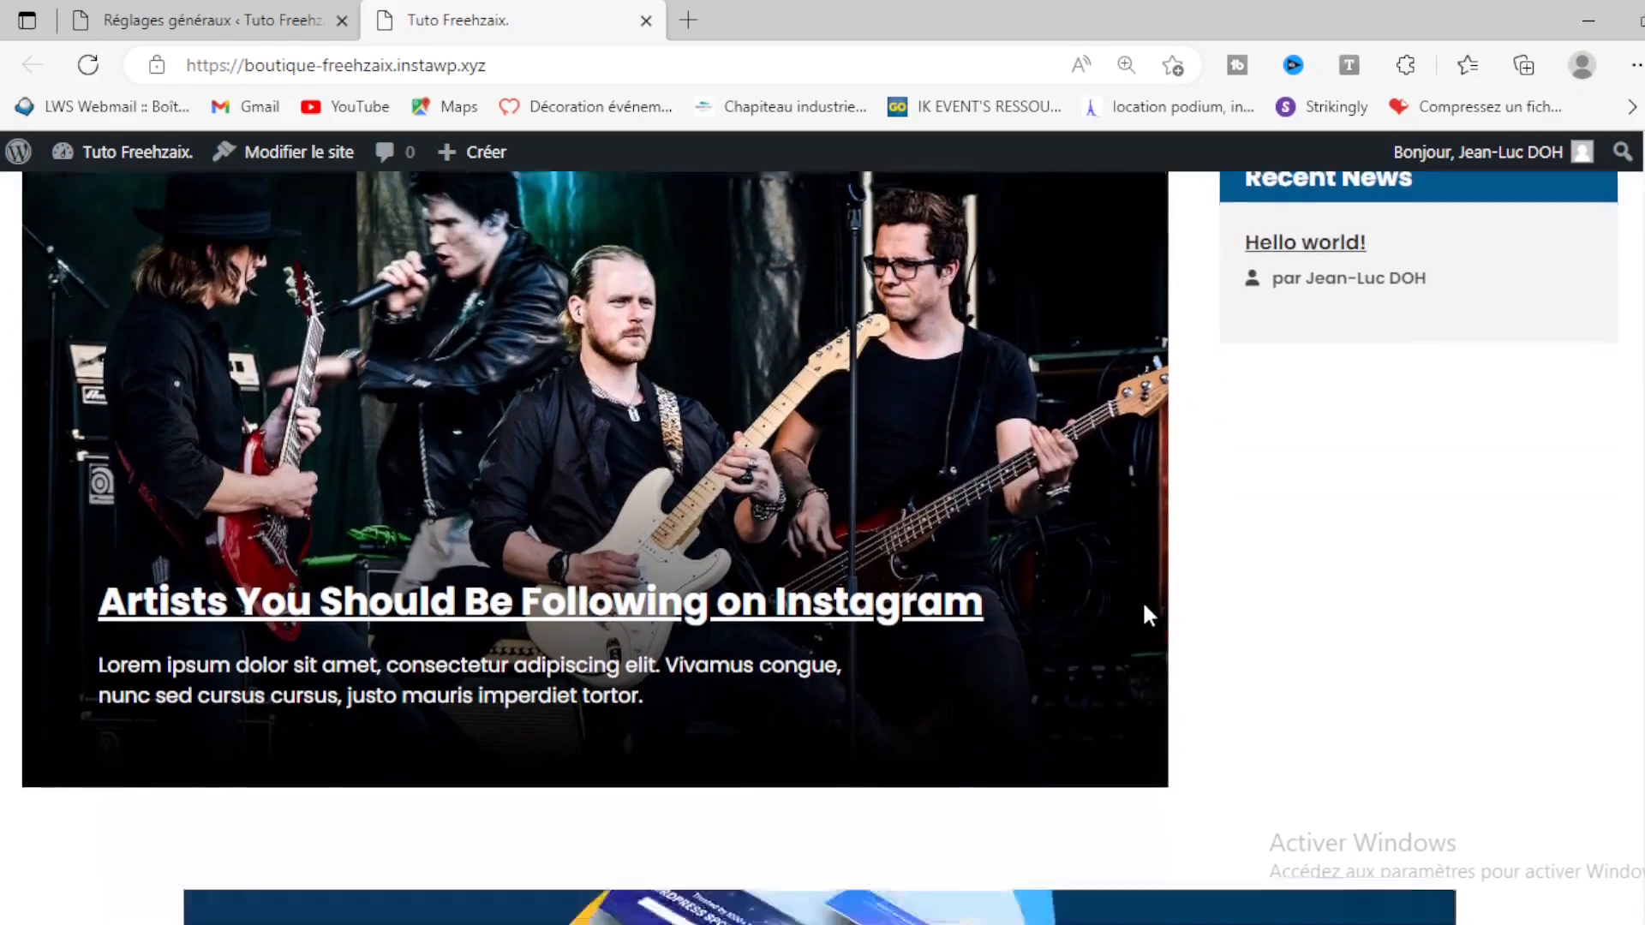
pyautogui.scroll(6, 1144, 612)
pyautogui.scroll(-5, 1147, 623)
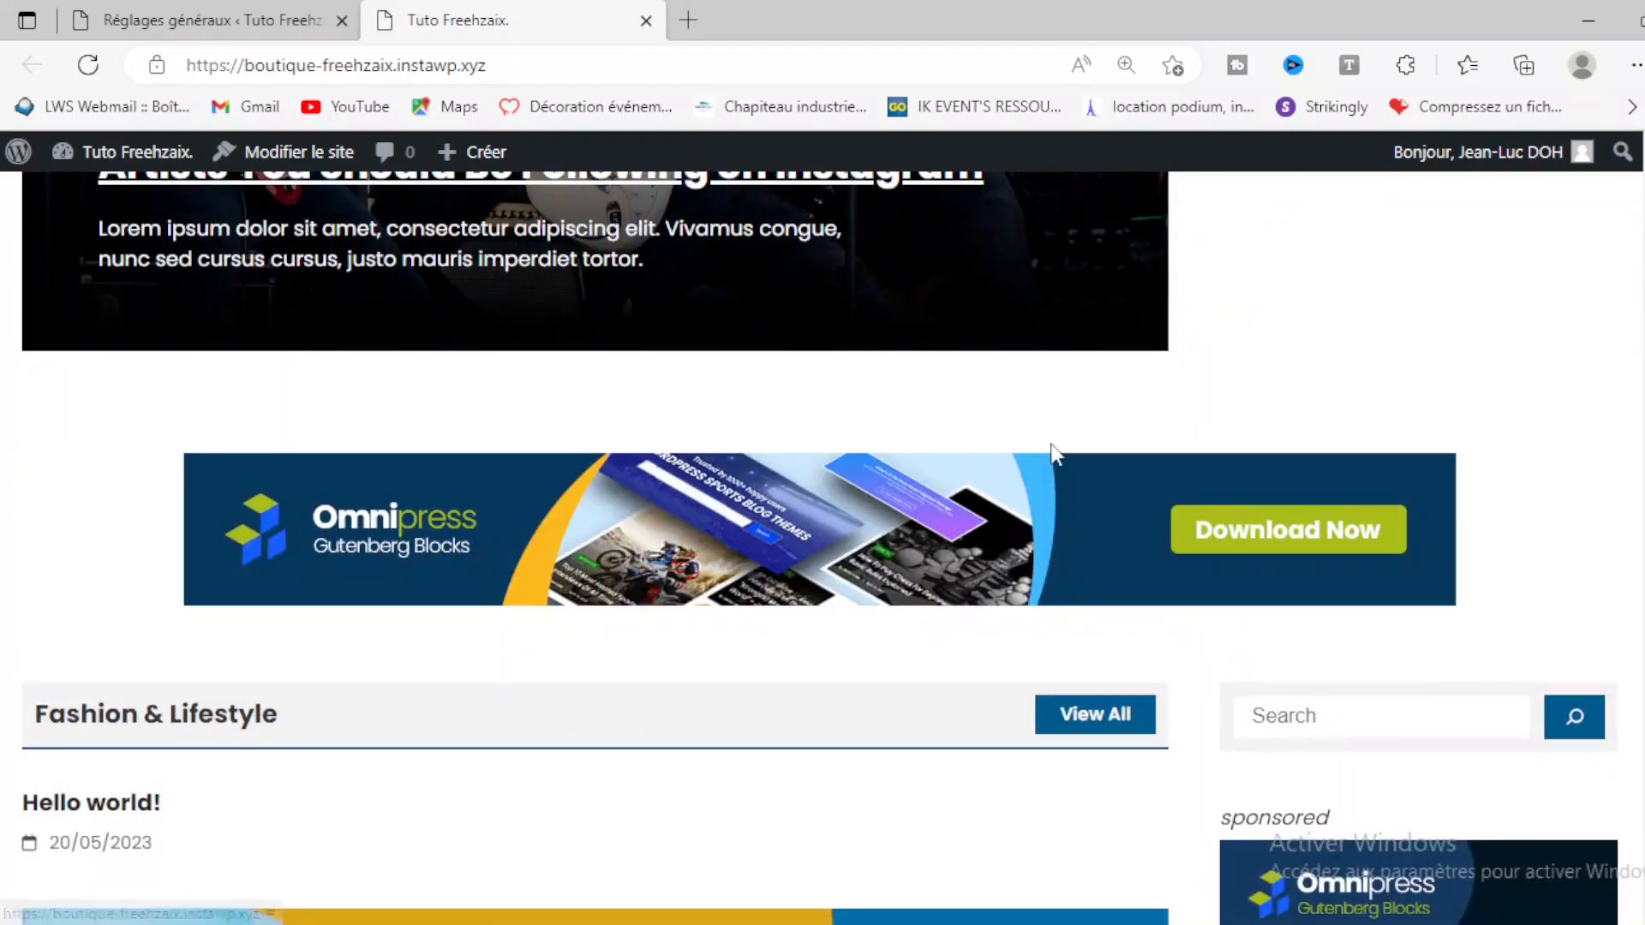
pyautogui.scroll(-6, 1081, 516)
pyautogui.scroll(-5, 1223, 478)
pyautogui.scroll(-10, 1225, 477)
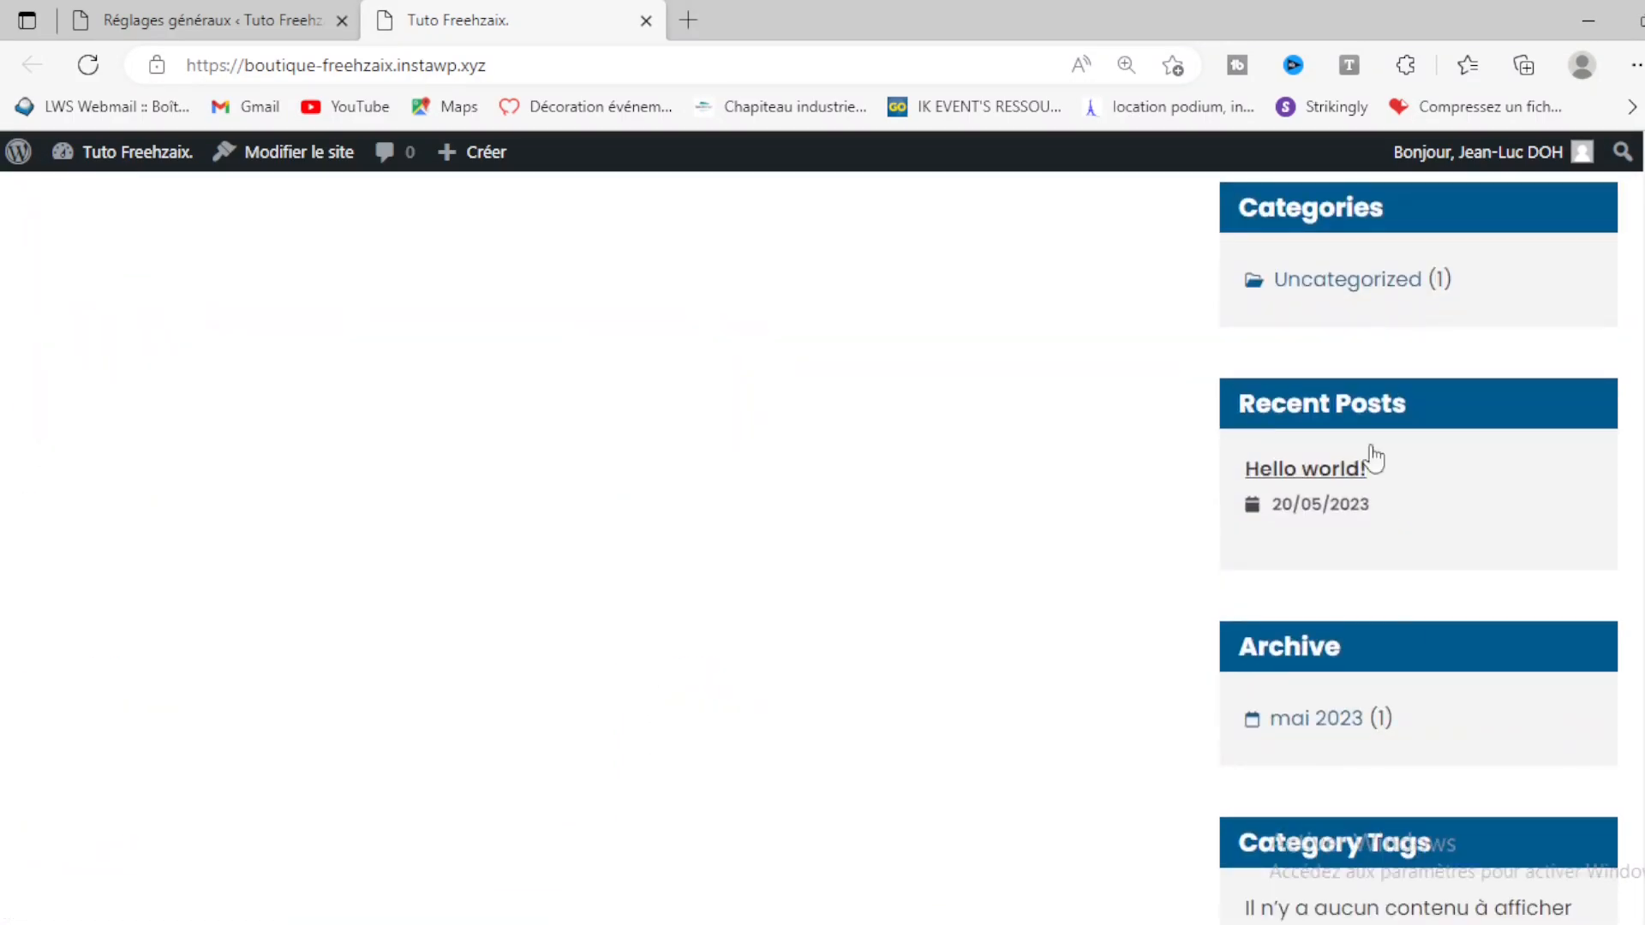
pyautogui.scroll(-8, 1124, 460)
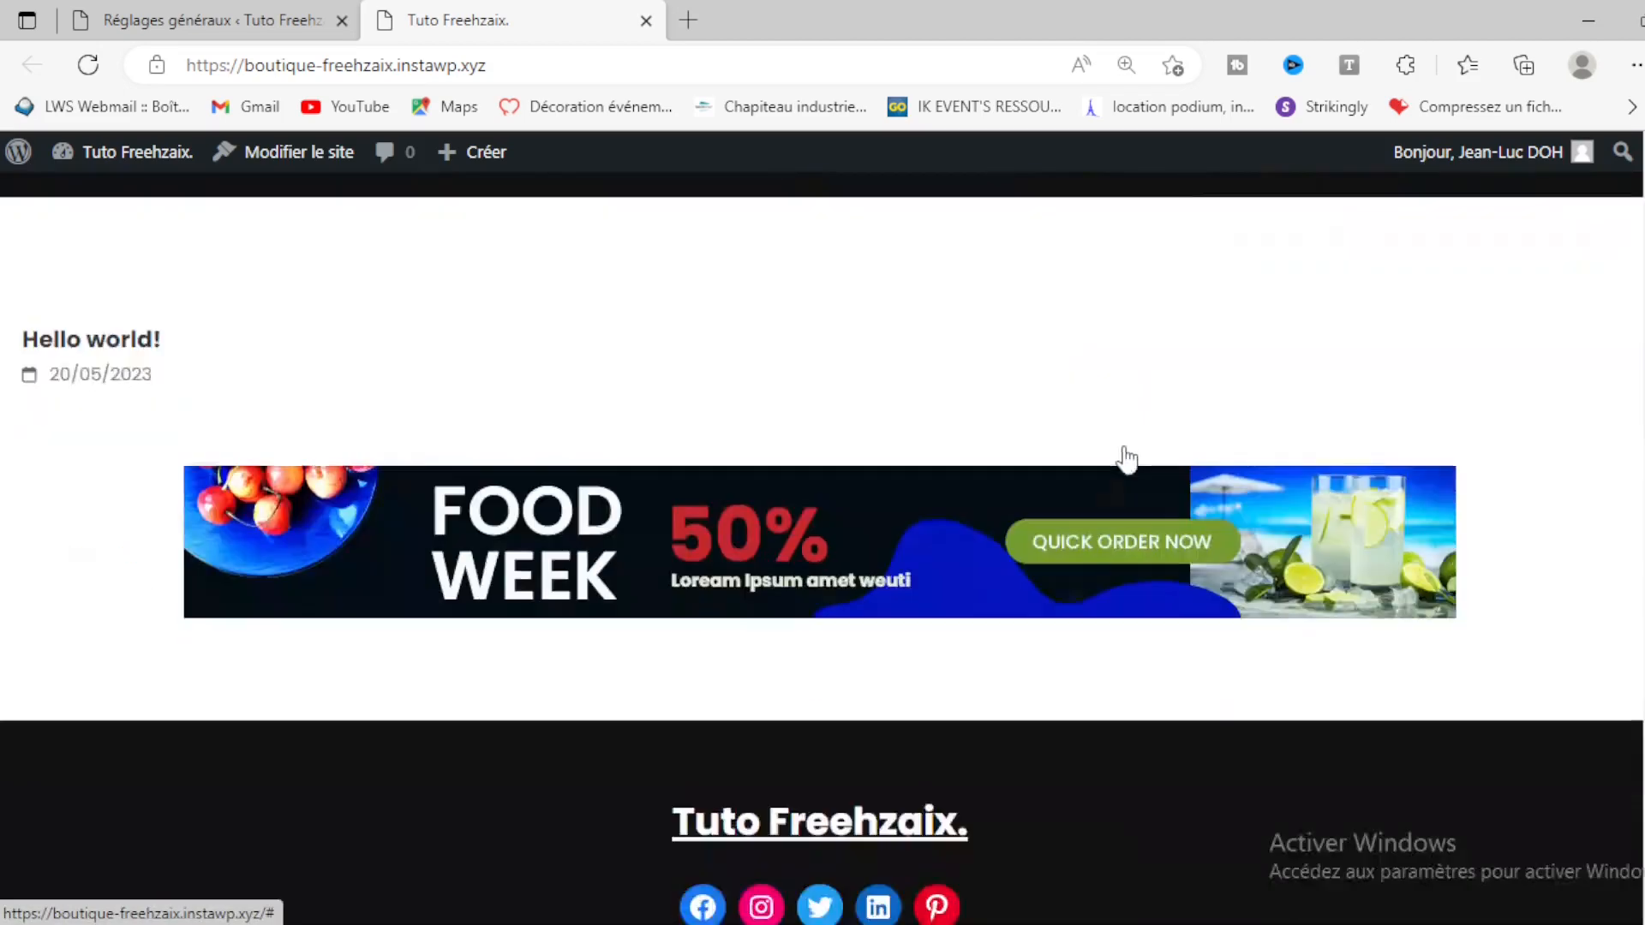
pyautogui.scroll(14, 1131, 463)
pyautogui.scroll(15, 1134, 463)
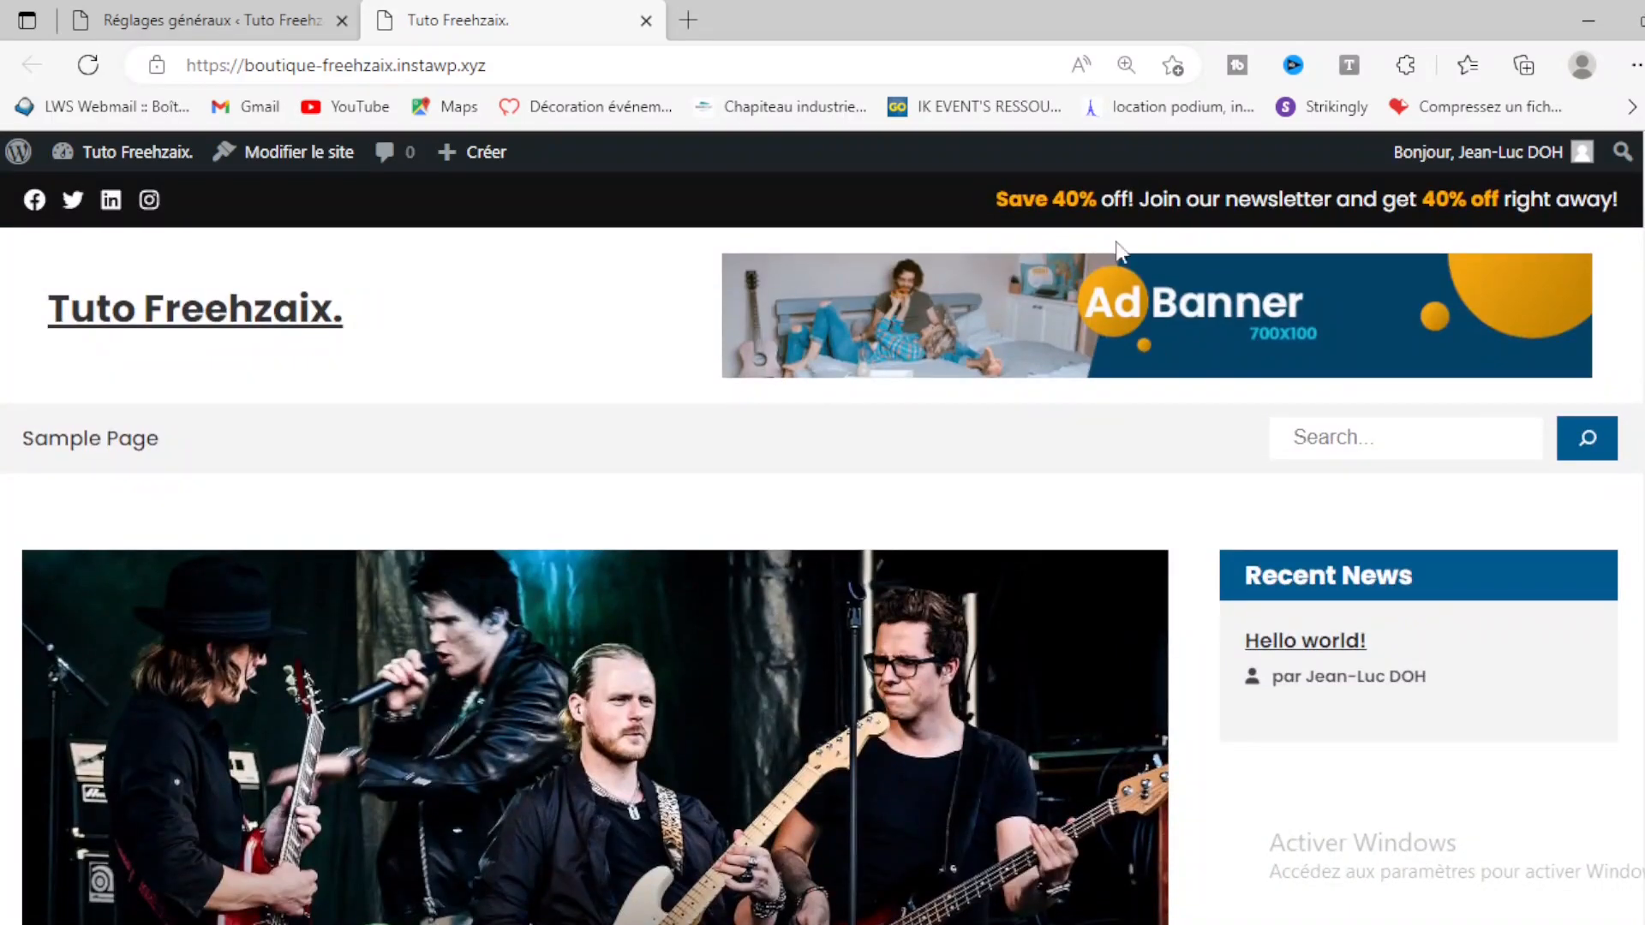
pyautogui.scroll(-10, 985, 570)
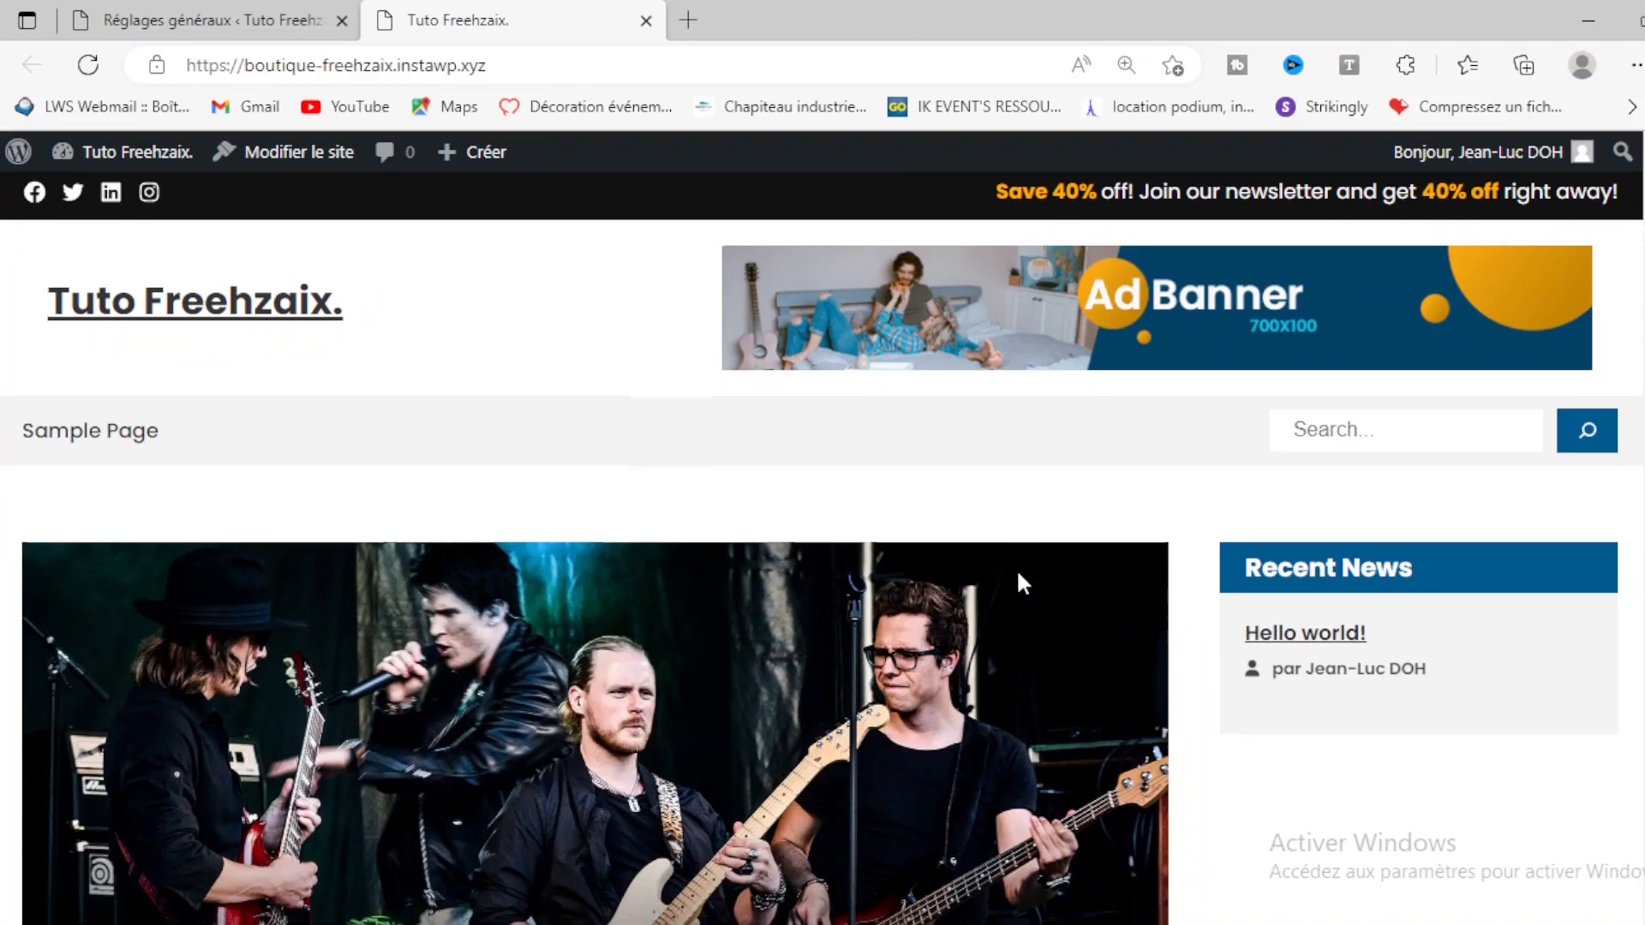
pyautogui.scroll(10, 1114, 542)
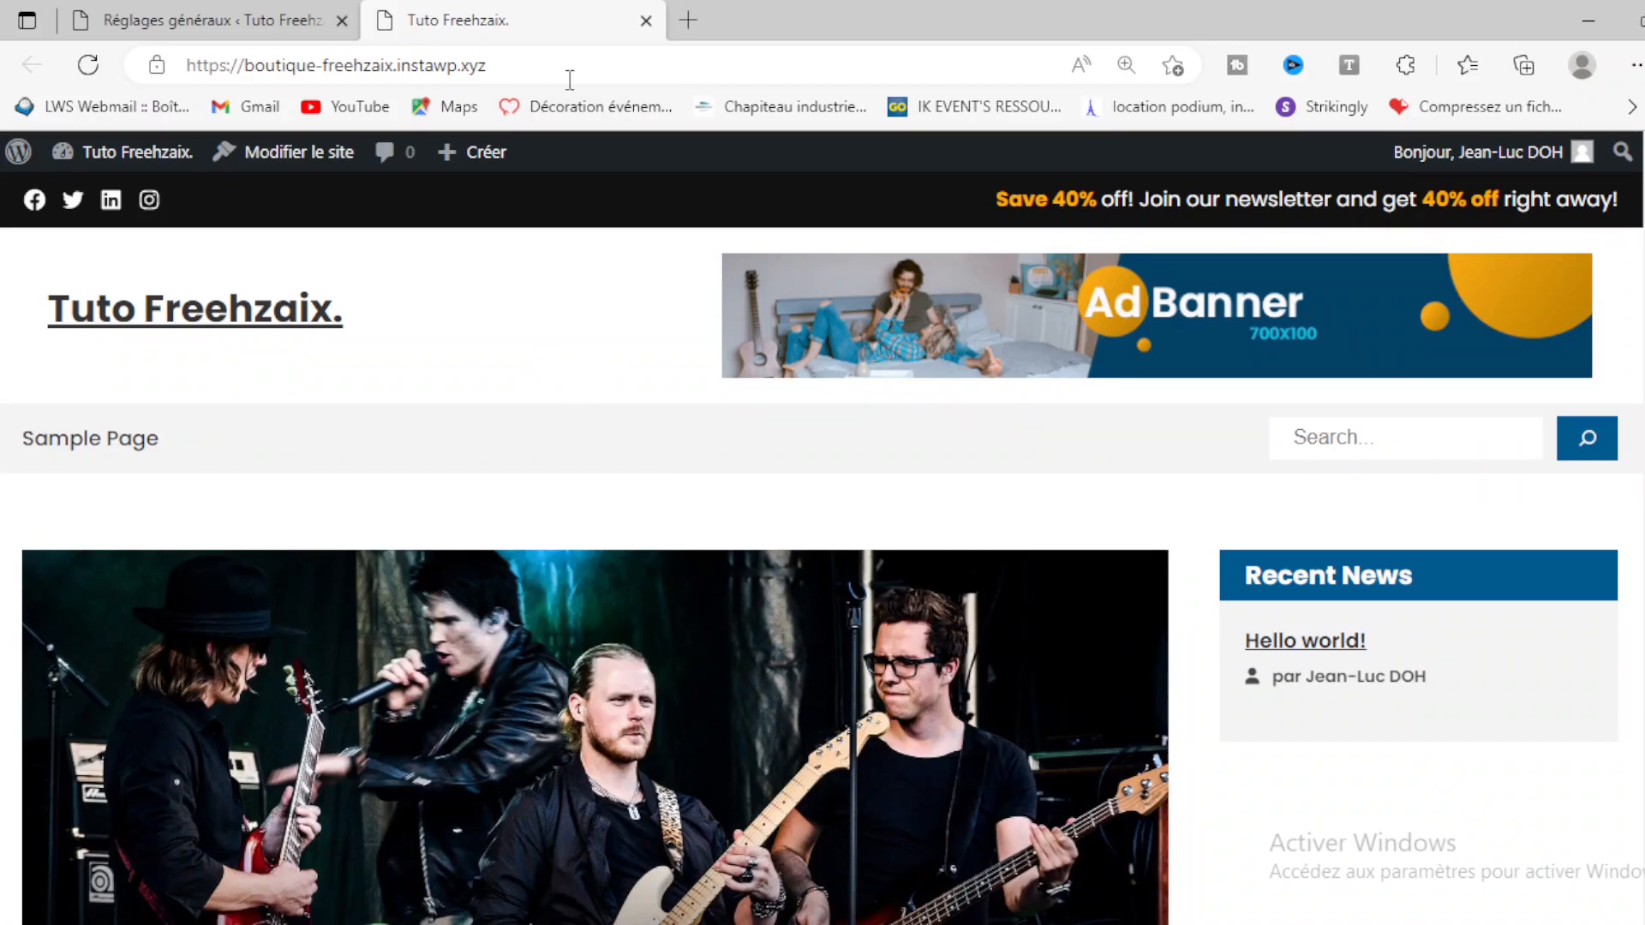
pyautogui.click(646, 20)
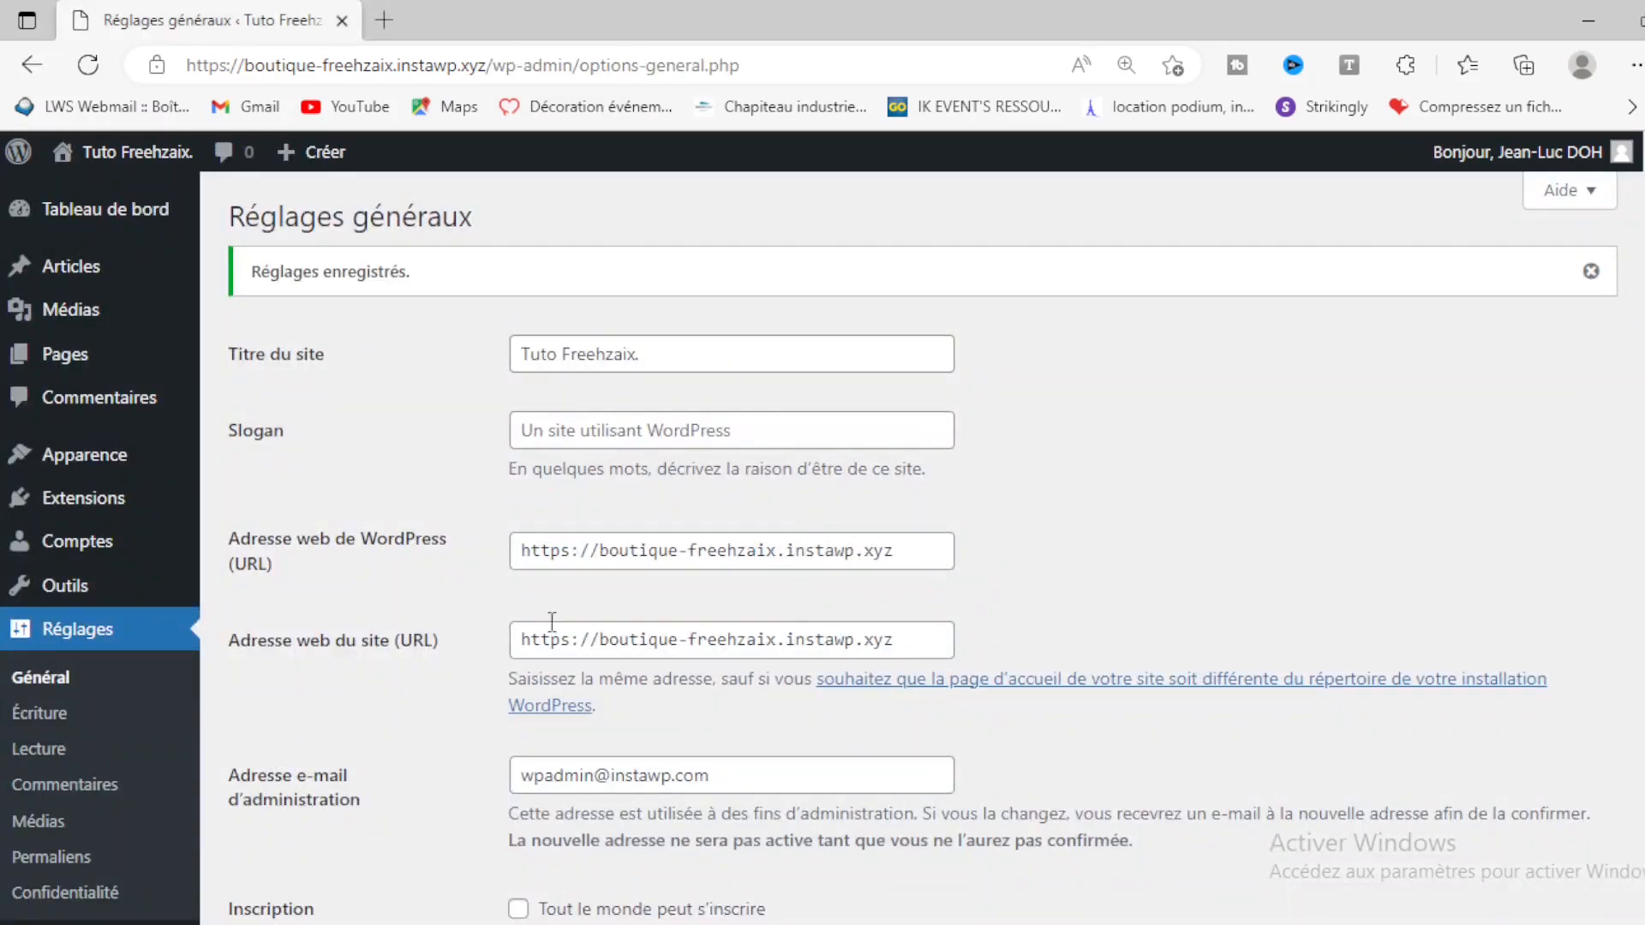
# Step: Create a new page, dismiss the block editor welcome guide, and title the page "Accueil"
pyautogui.moveTo(40, 358)
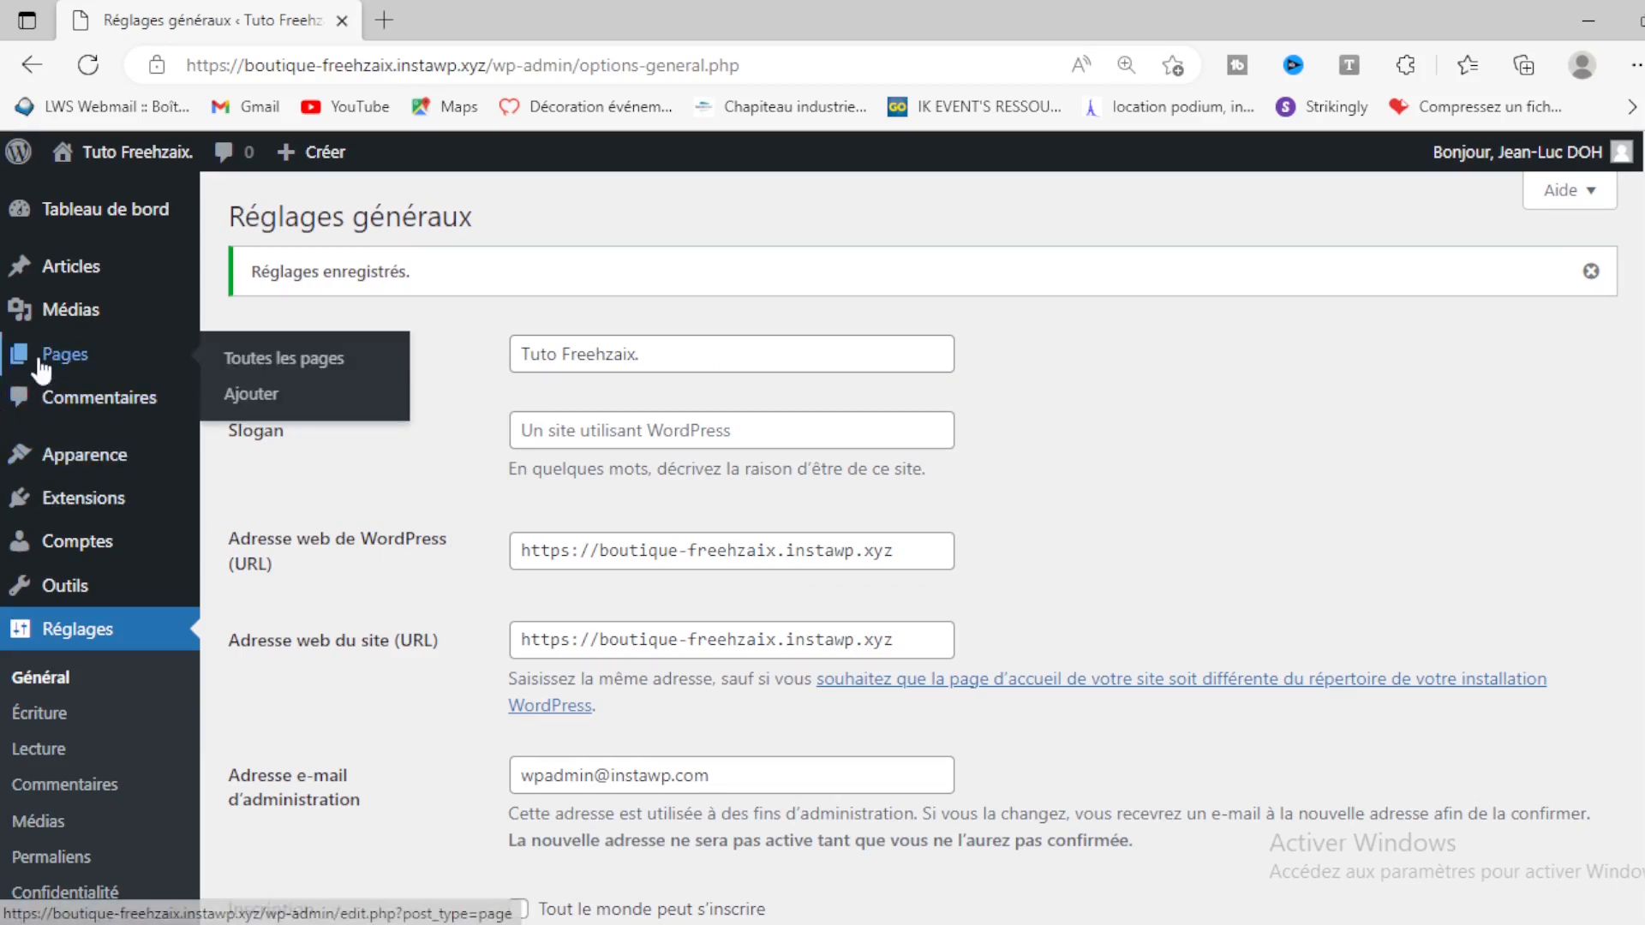
pyautogui.click(250, 396)
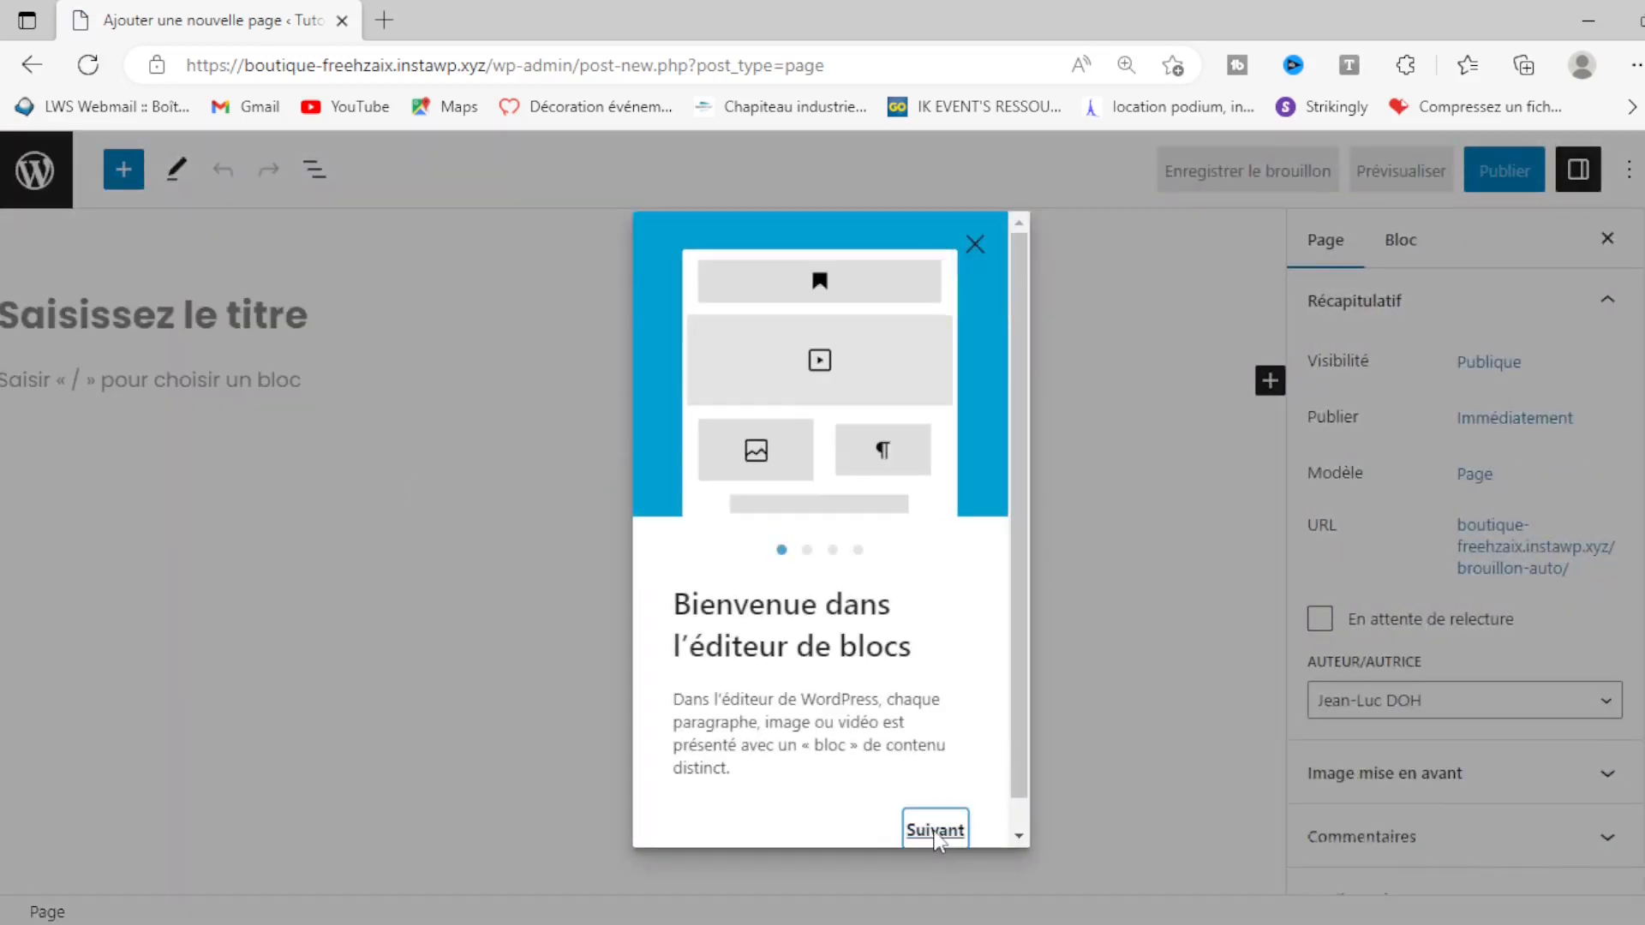
pyautogui.click(935, 831)
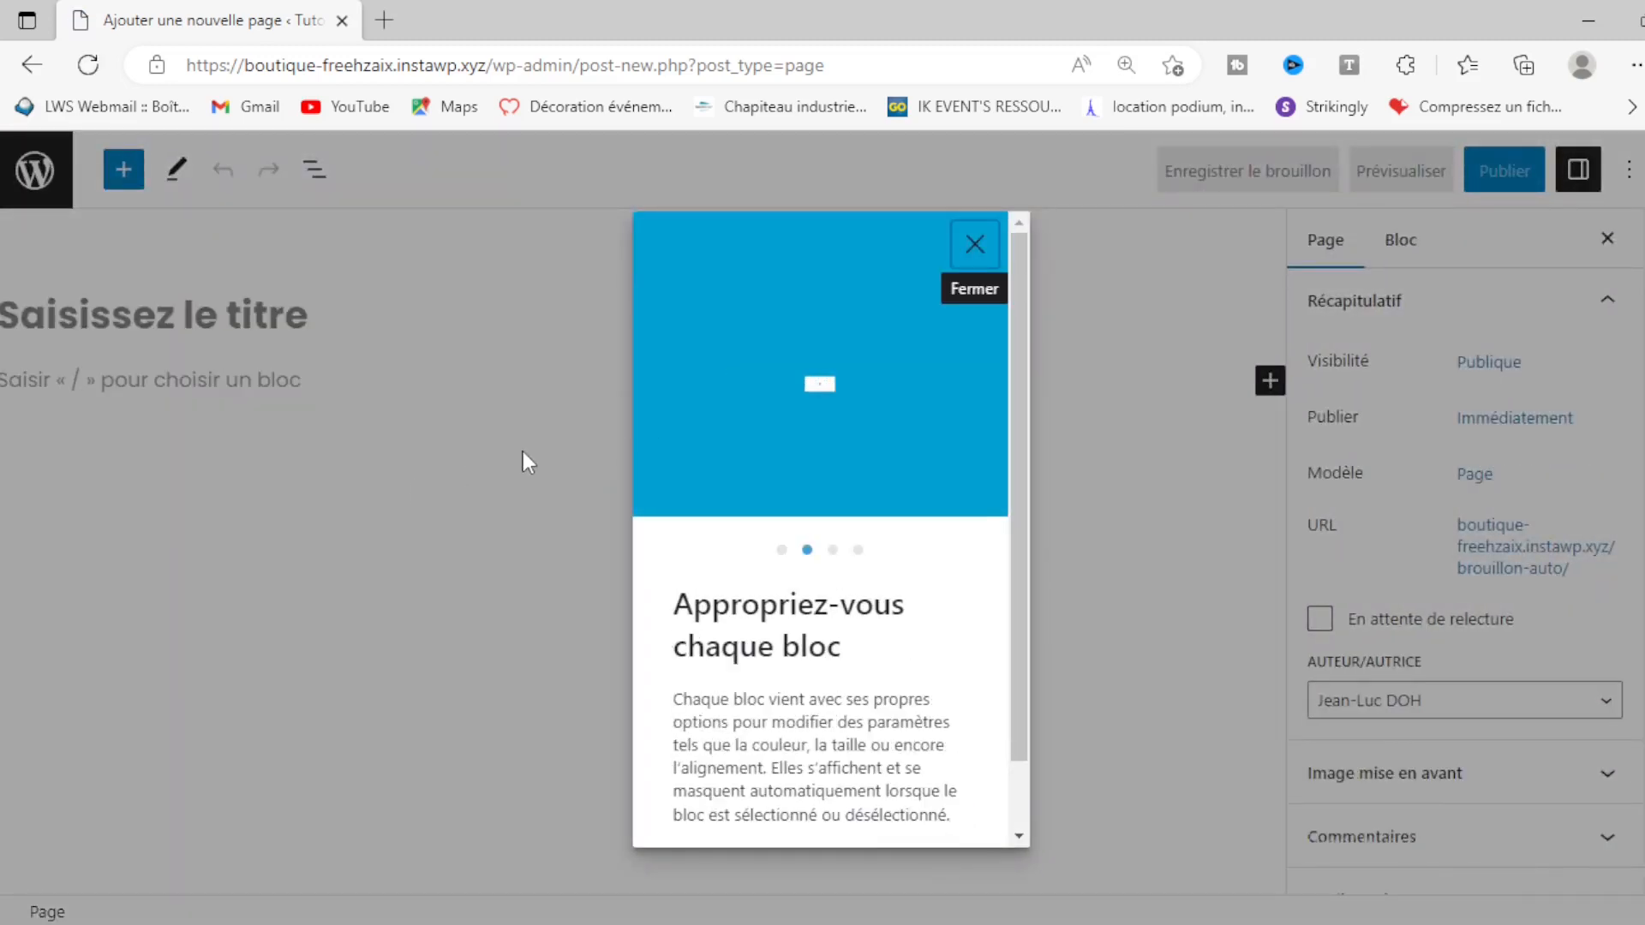
pyautogui.click(974, 246)
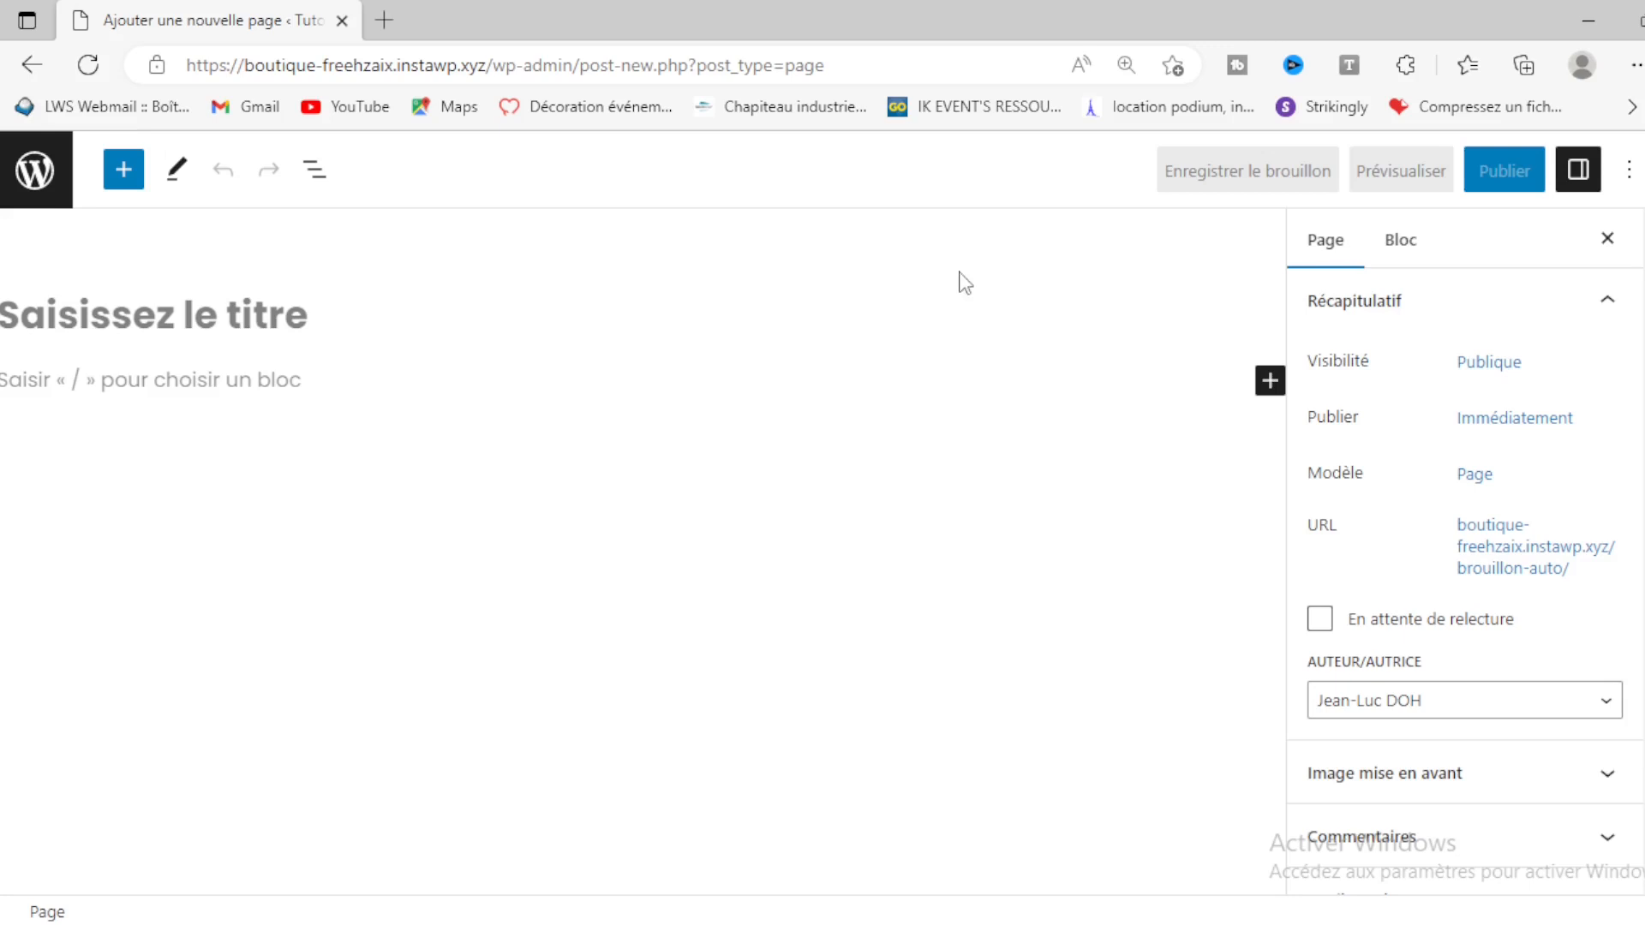
pyautogui.click(295, 318)
pyautogui.write('Accueil')
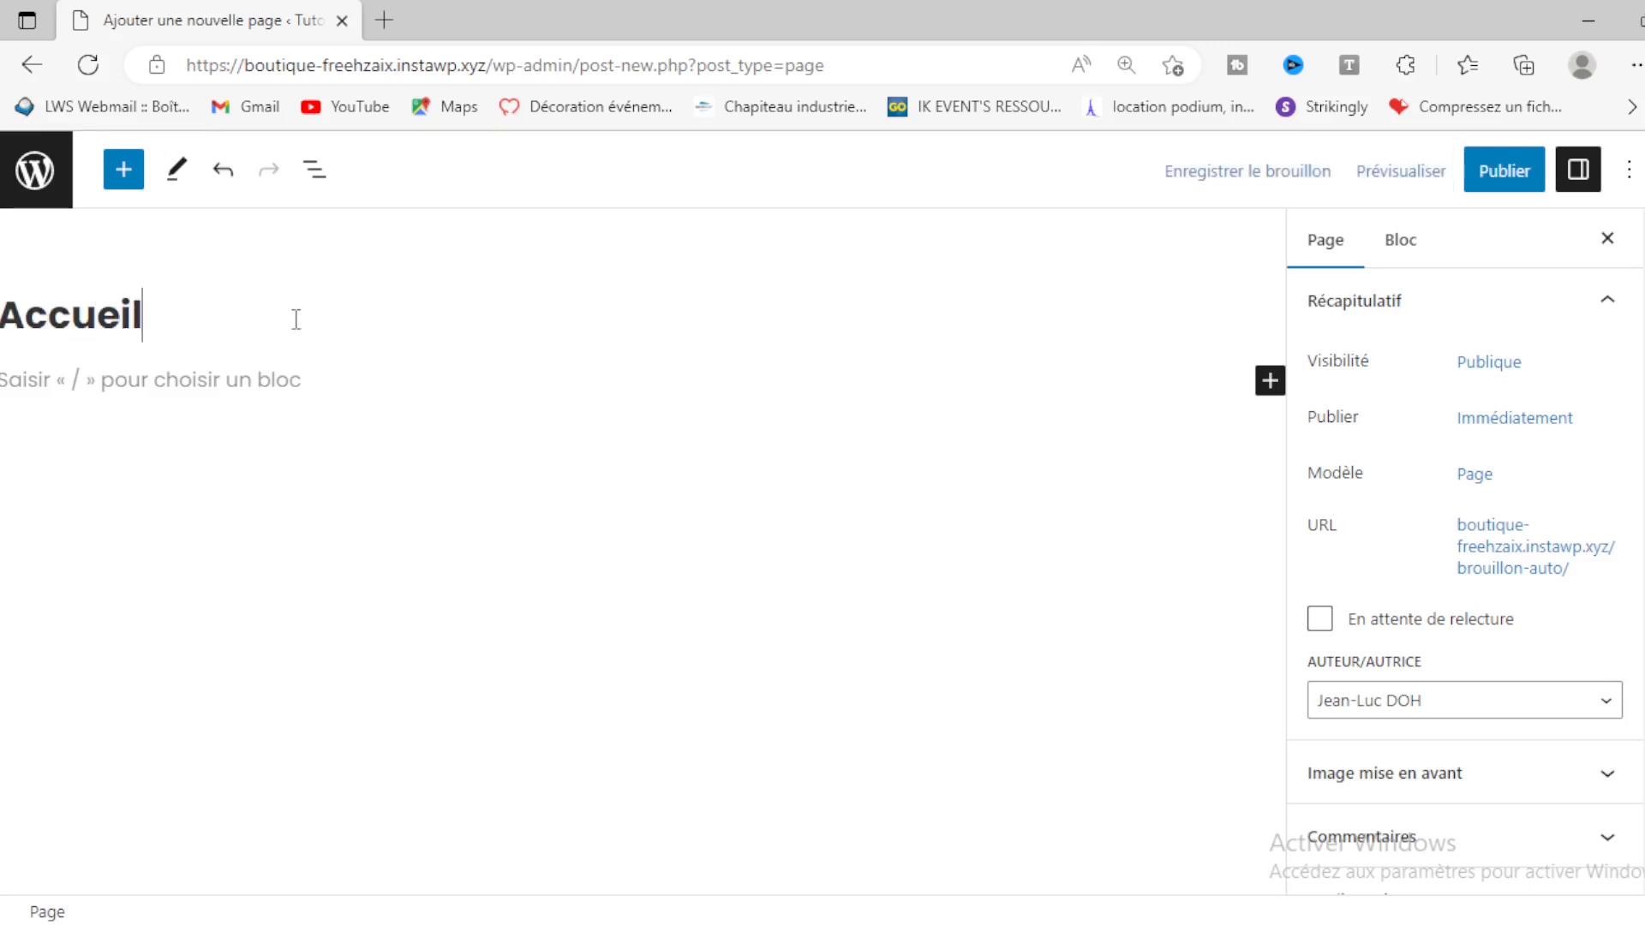
# Step: Add a Bannière block under the page title, using web-design-3411373_1280.jpg from the media library as its image
pyautogui.click(280, 371)
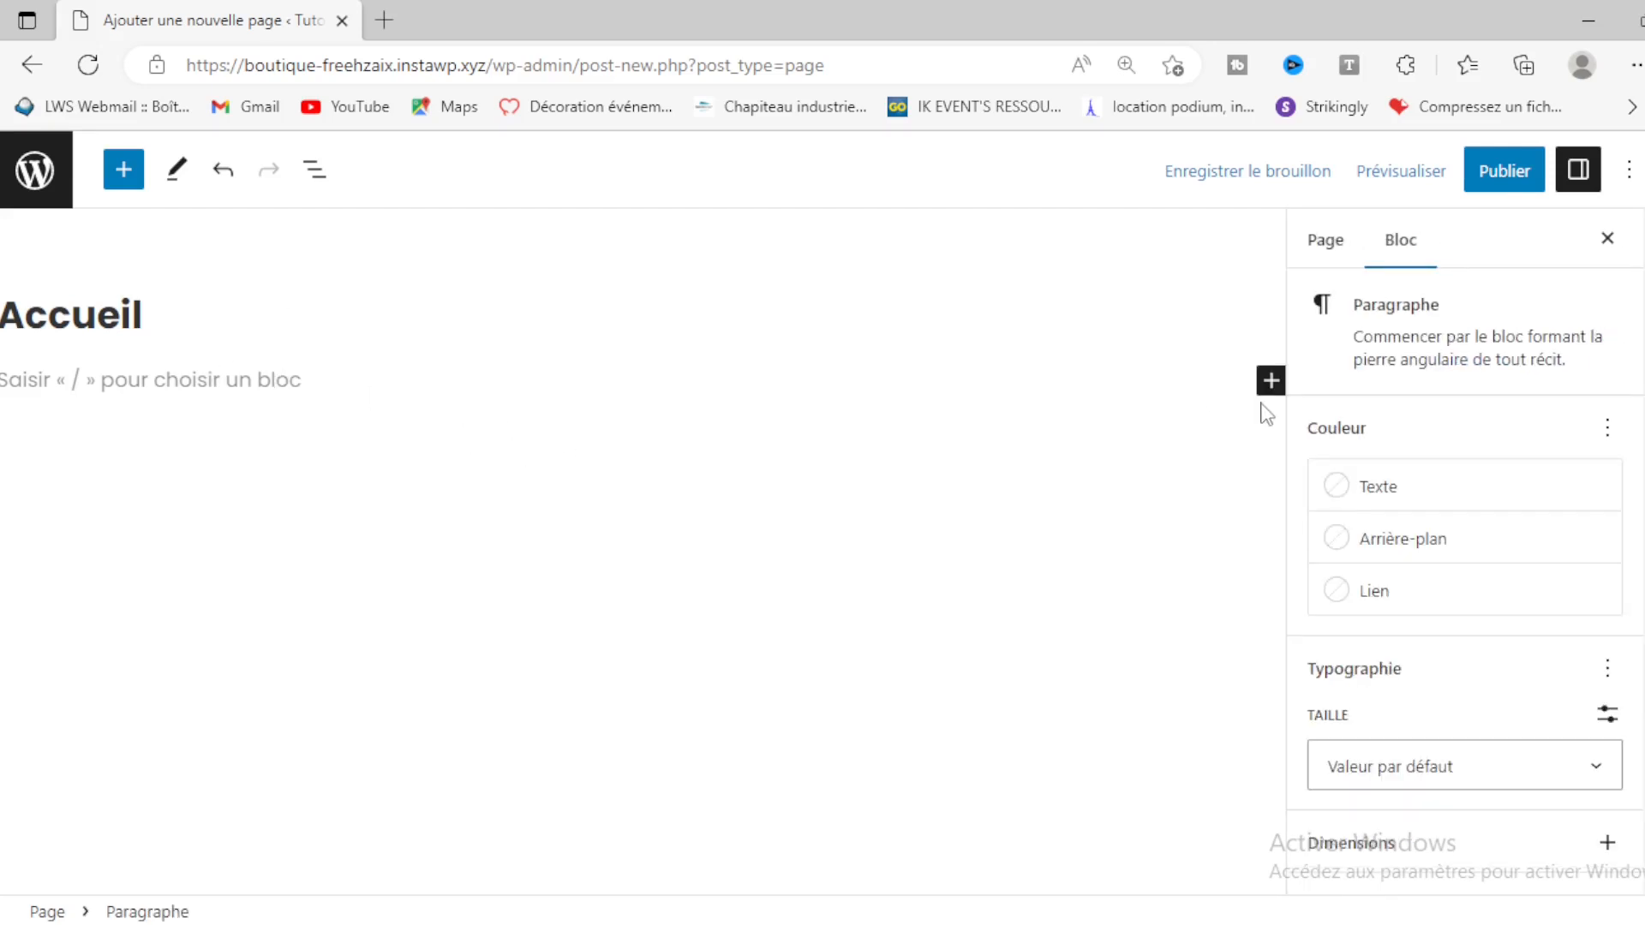
pyautogui.click(1269, 382)
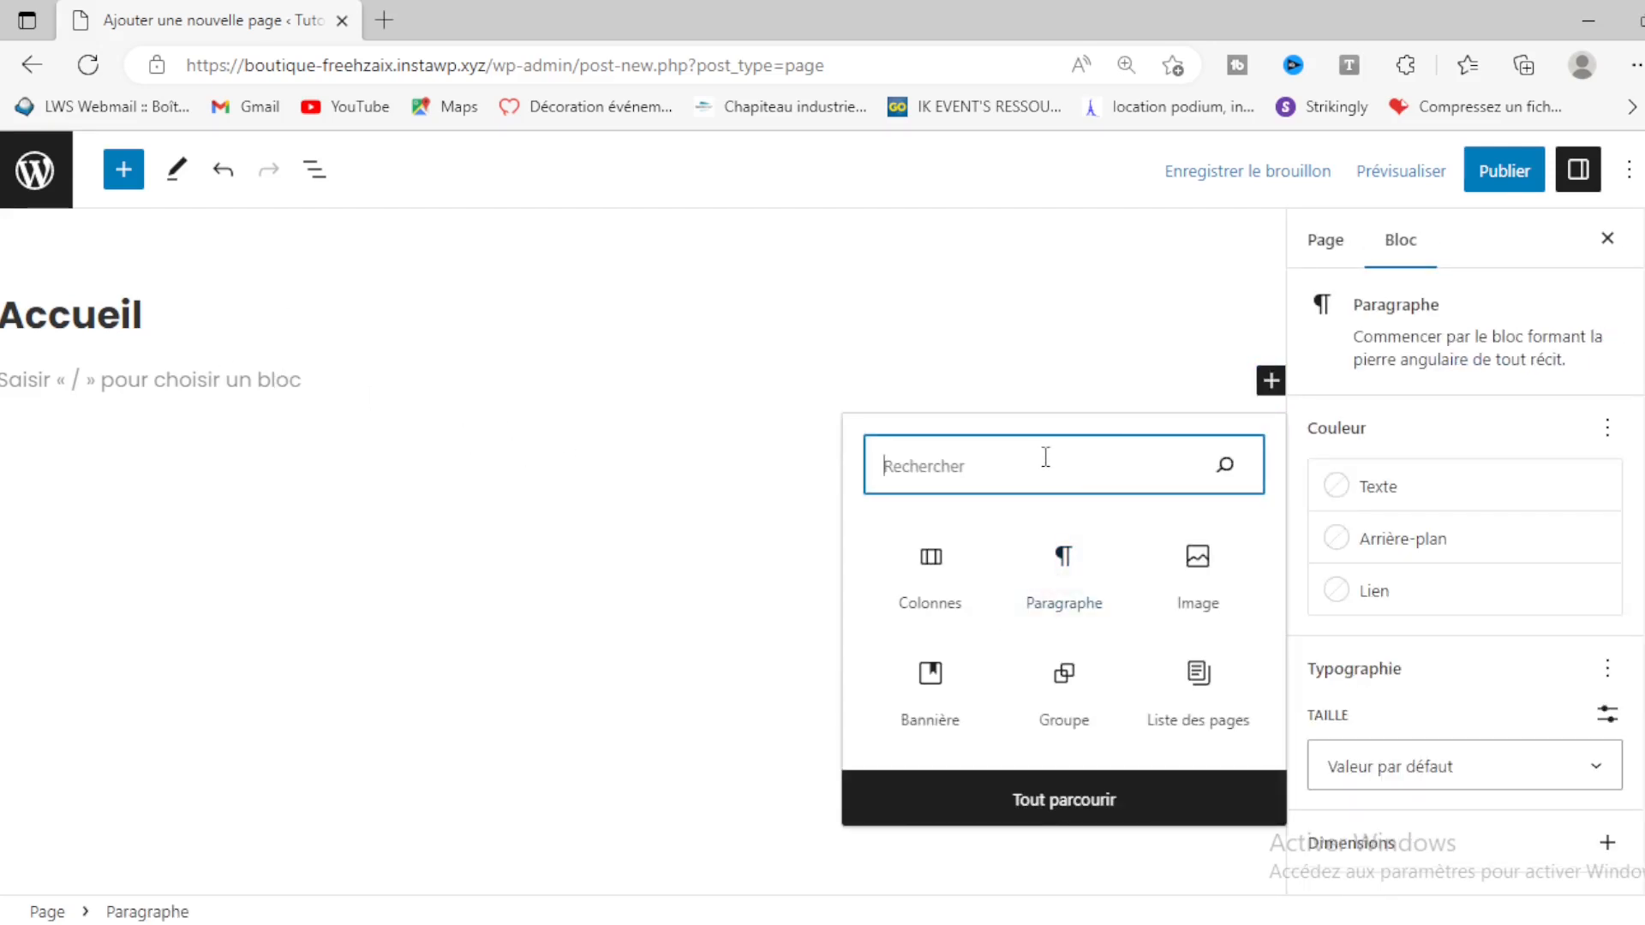
pyautogui.write('ba')
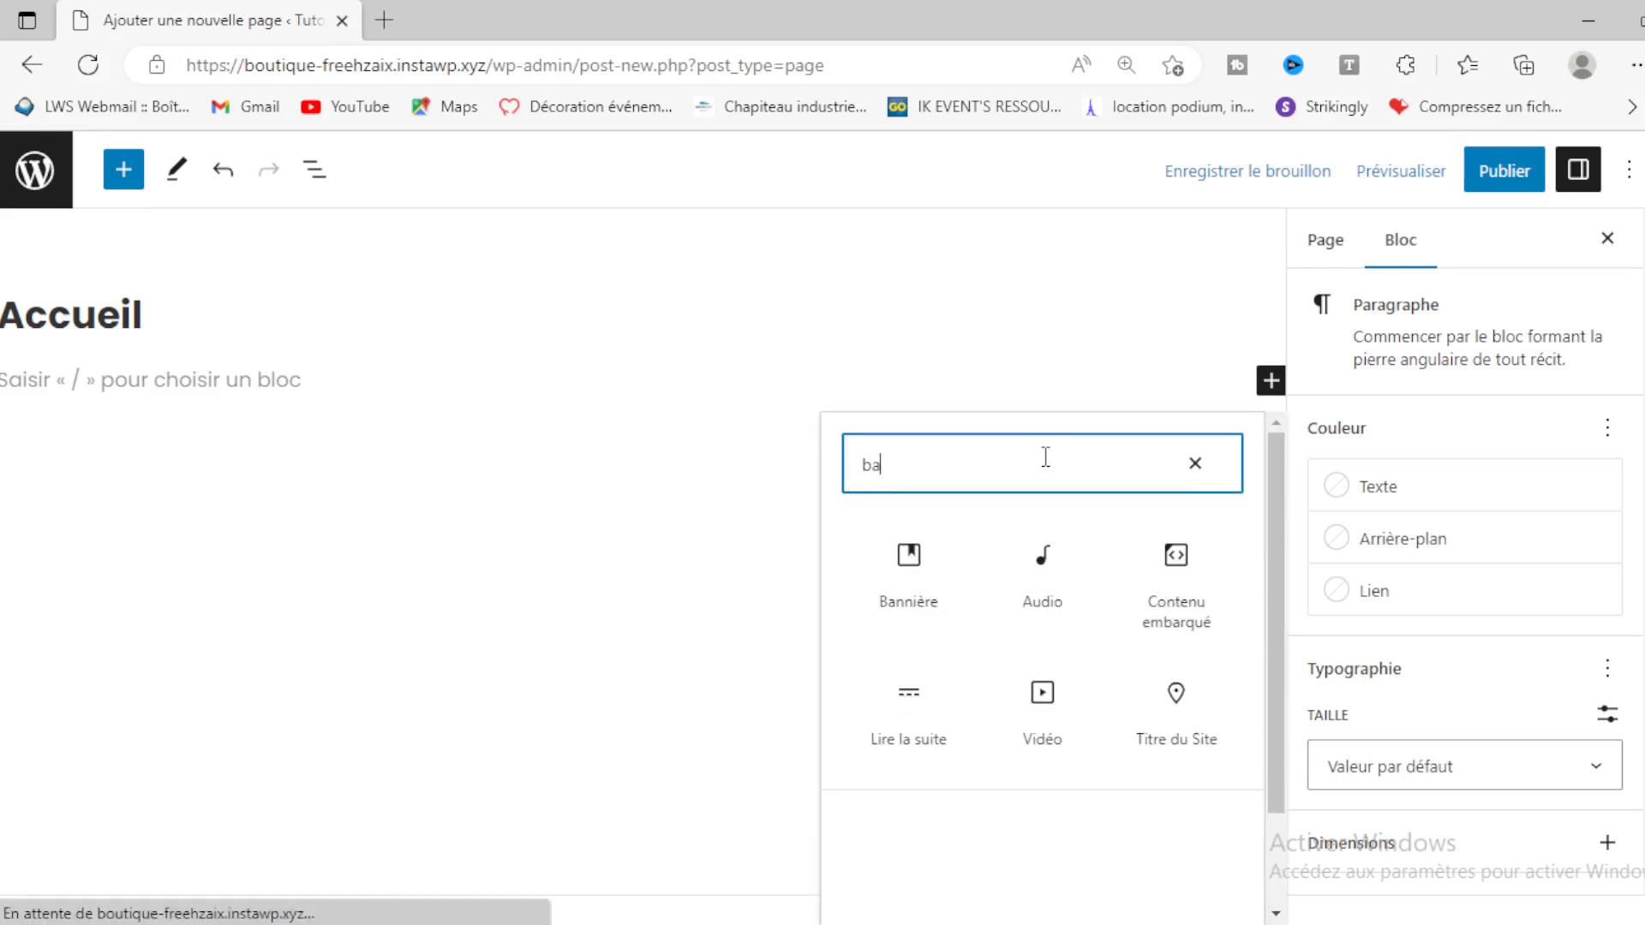
pyautogui.click(902, 557)
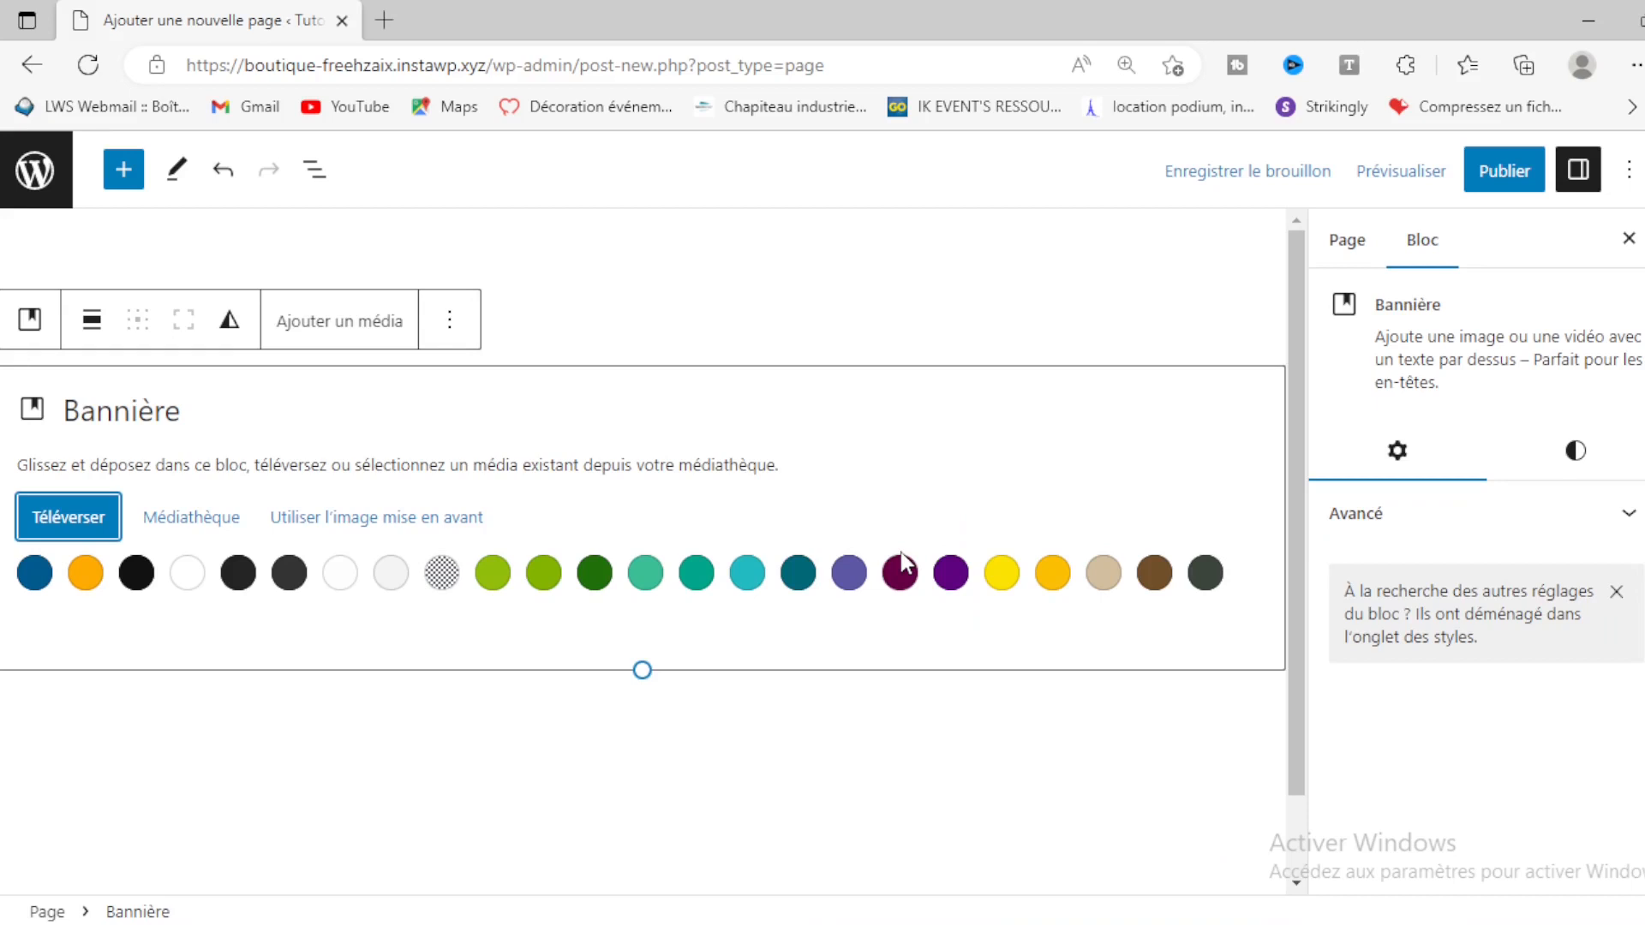
pyautogui.click(199, 525)
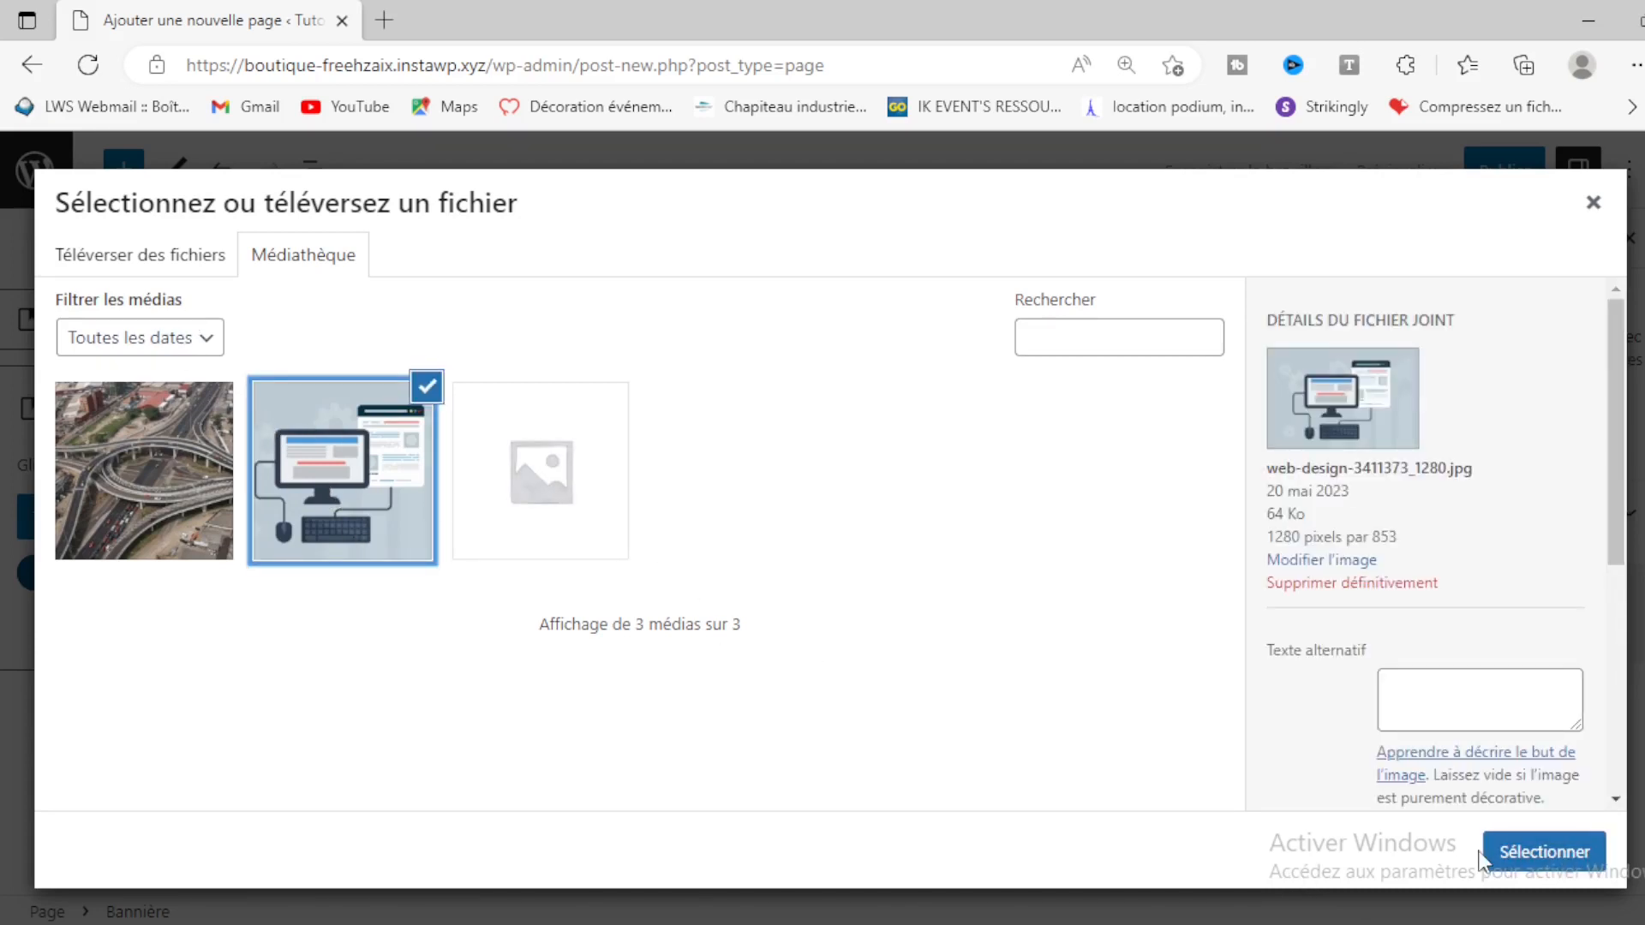
pyautogui.click(1533, 853)
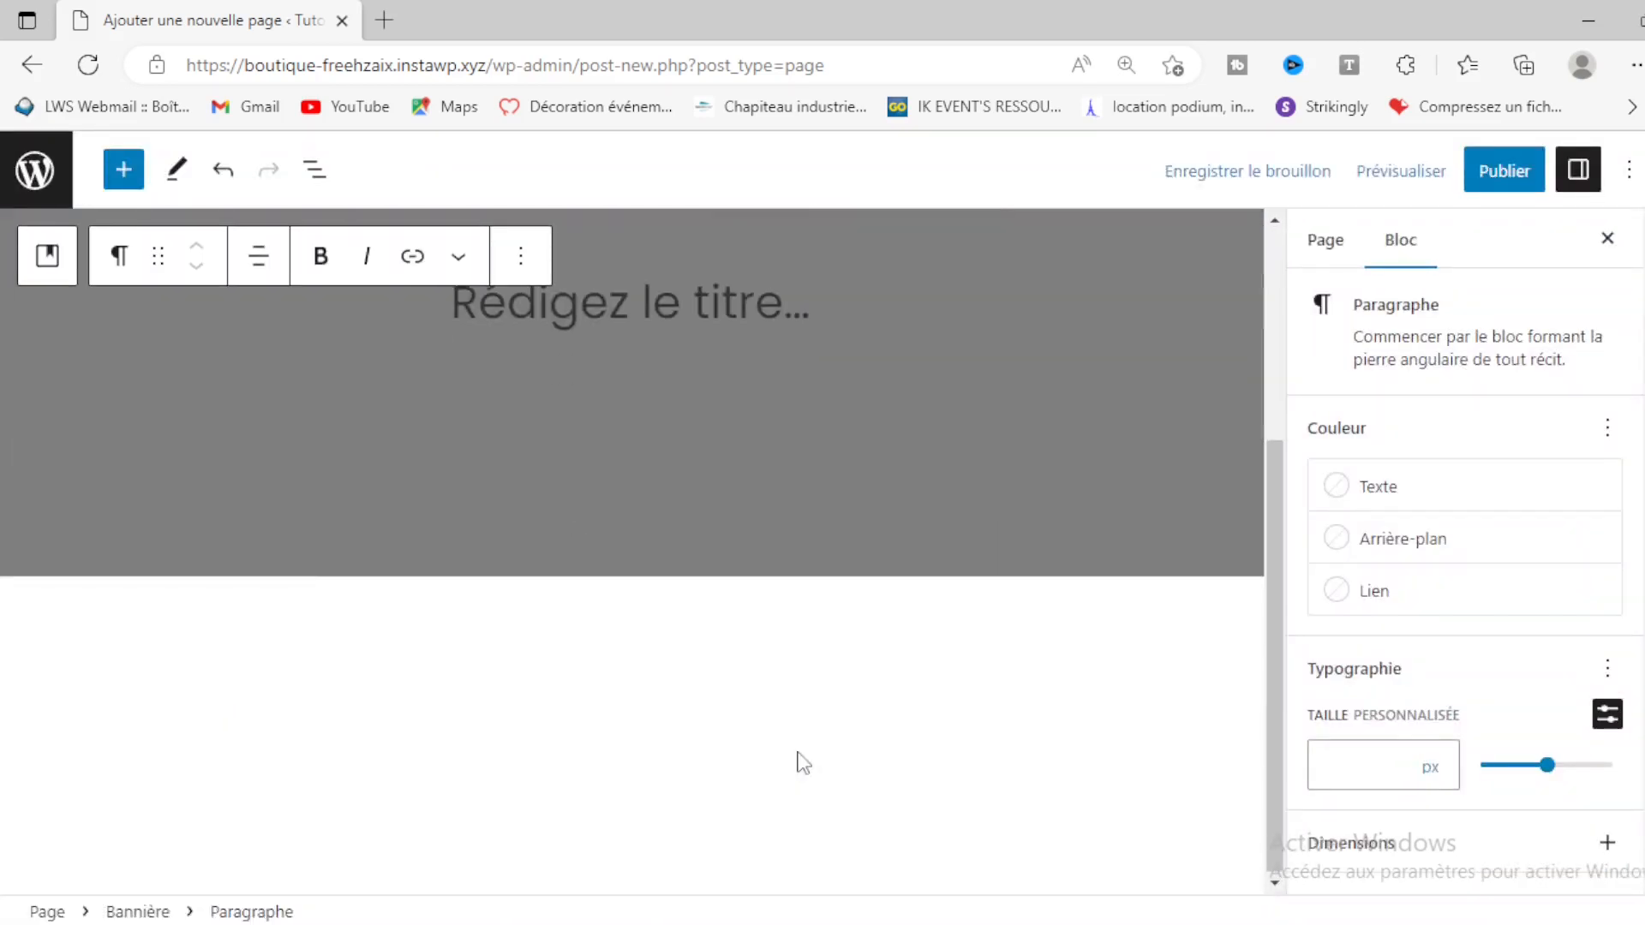
# Step: Add a Colonnes block below the banner with the 33 / 33 / 33 layout
pyautogui.scroll(-3, 795, 747)
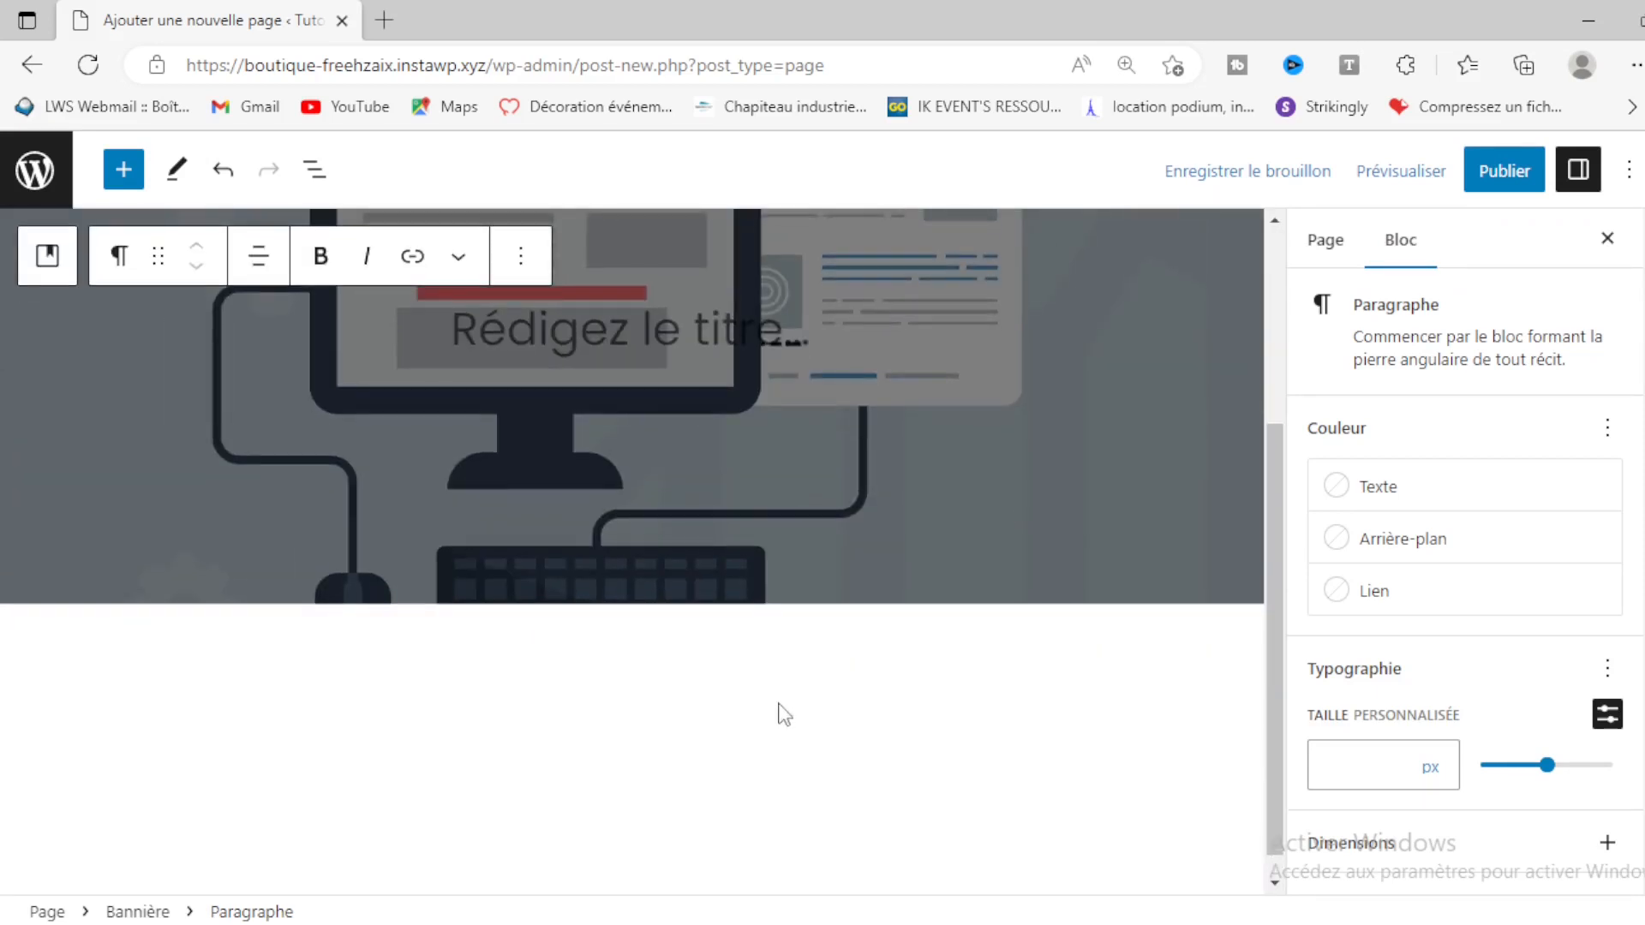
pyautogui.click(776, 707)
pyautogui.click(1247, 646)
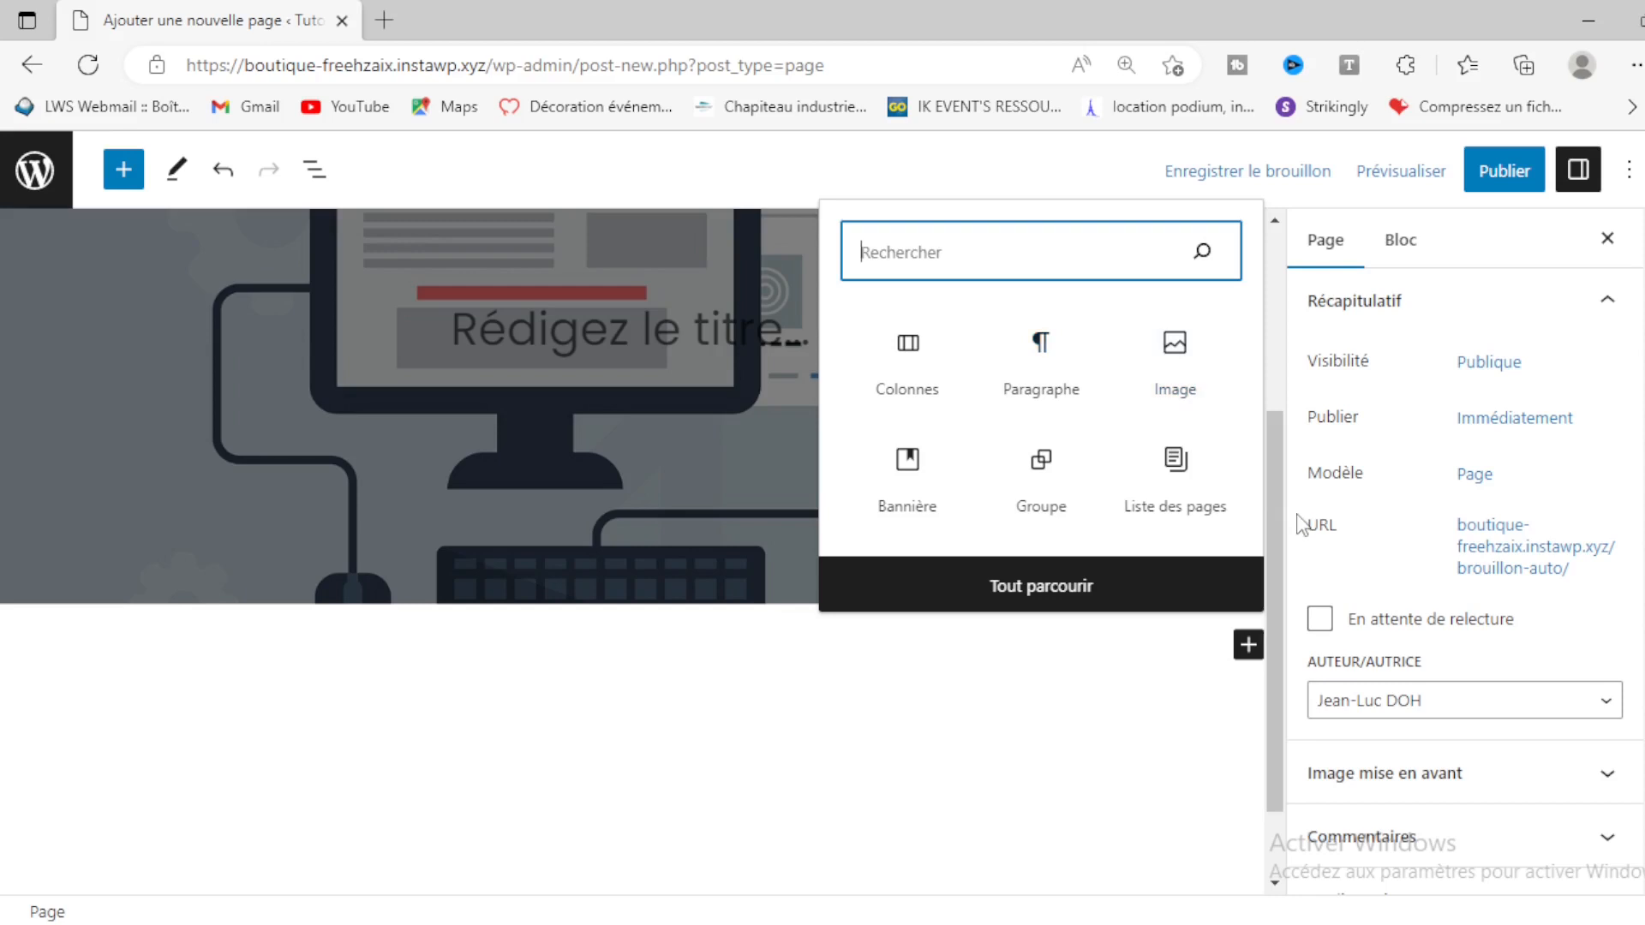
pyautogui.click(909, 347)
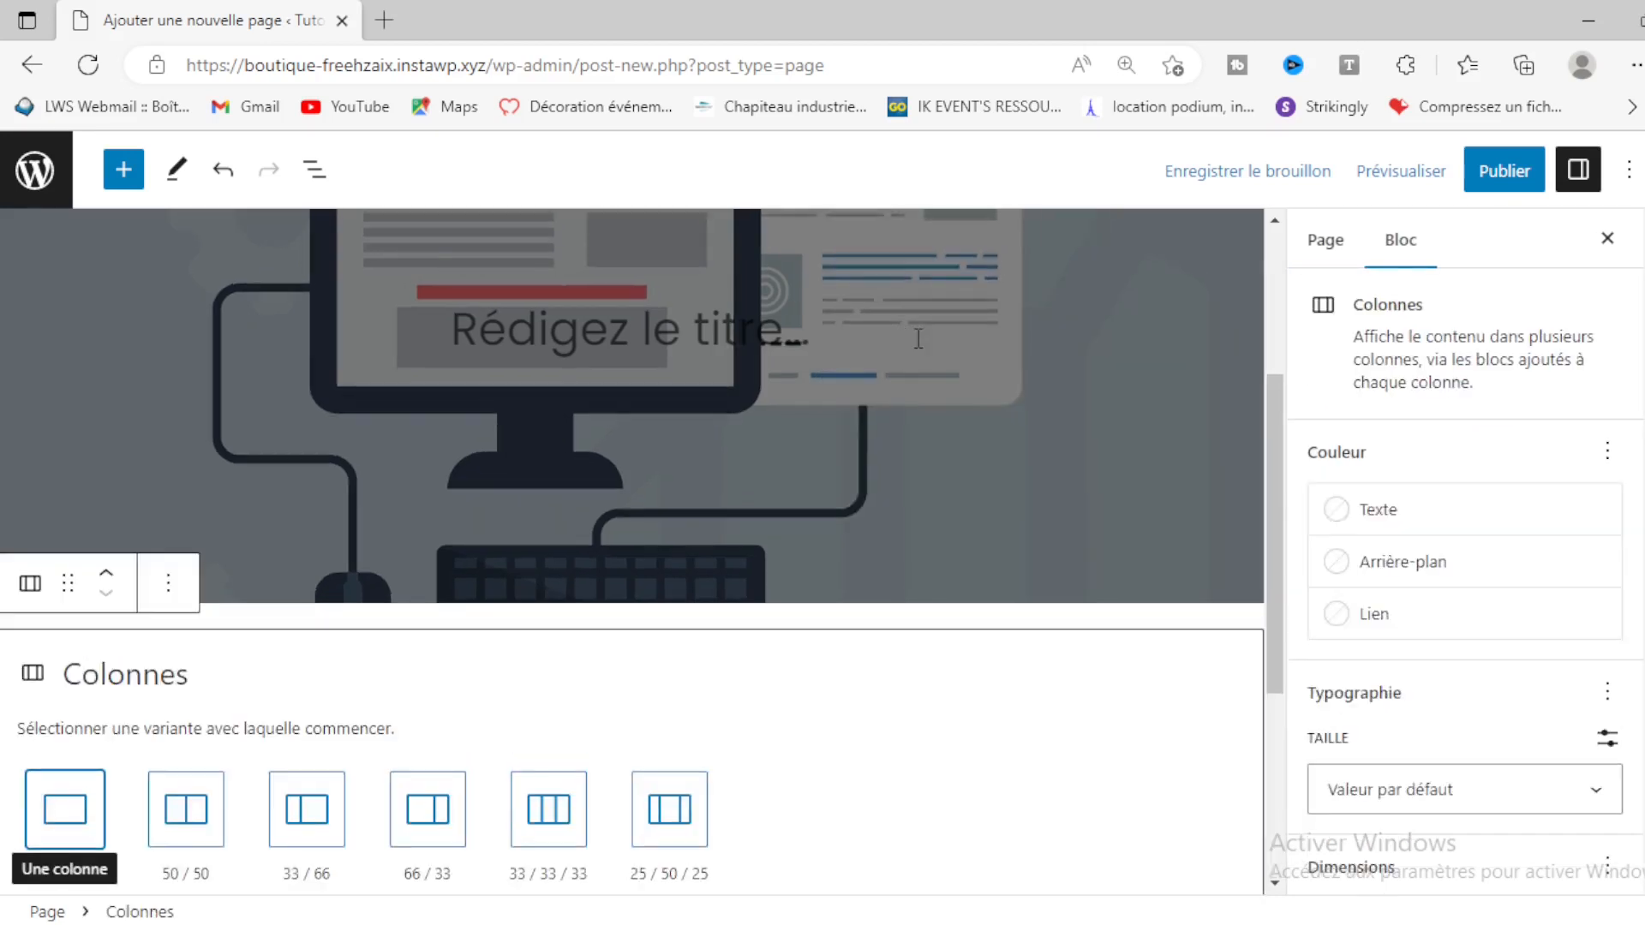
pyautogui.scroll(-2, 493, 758)
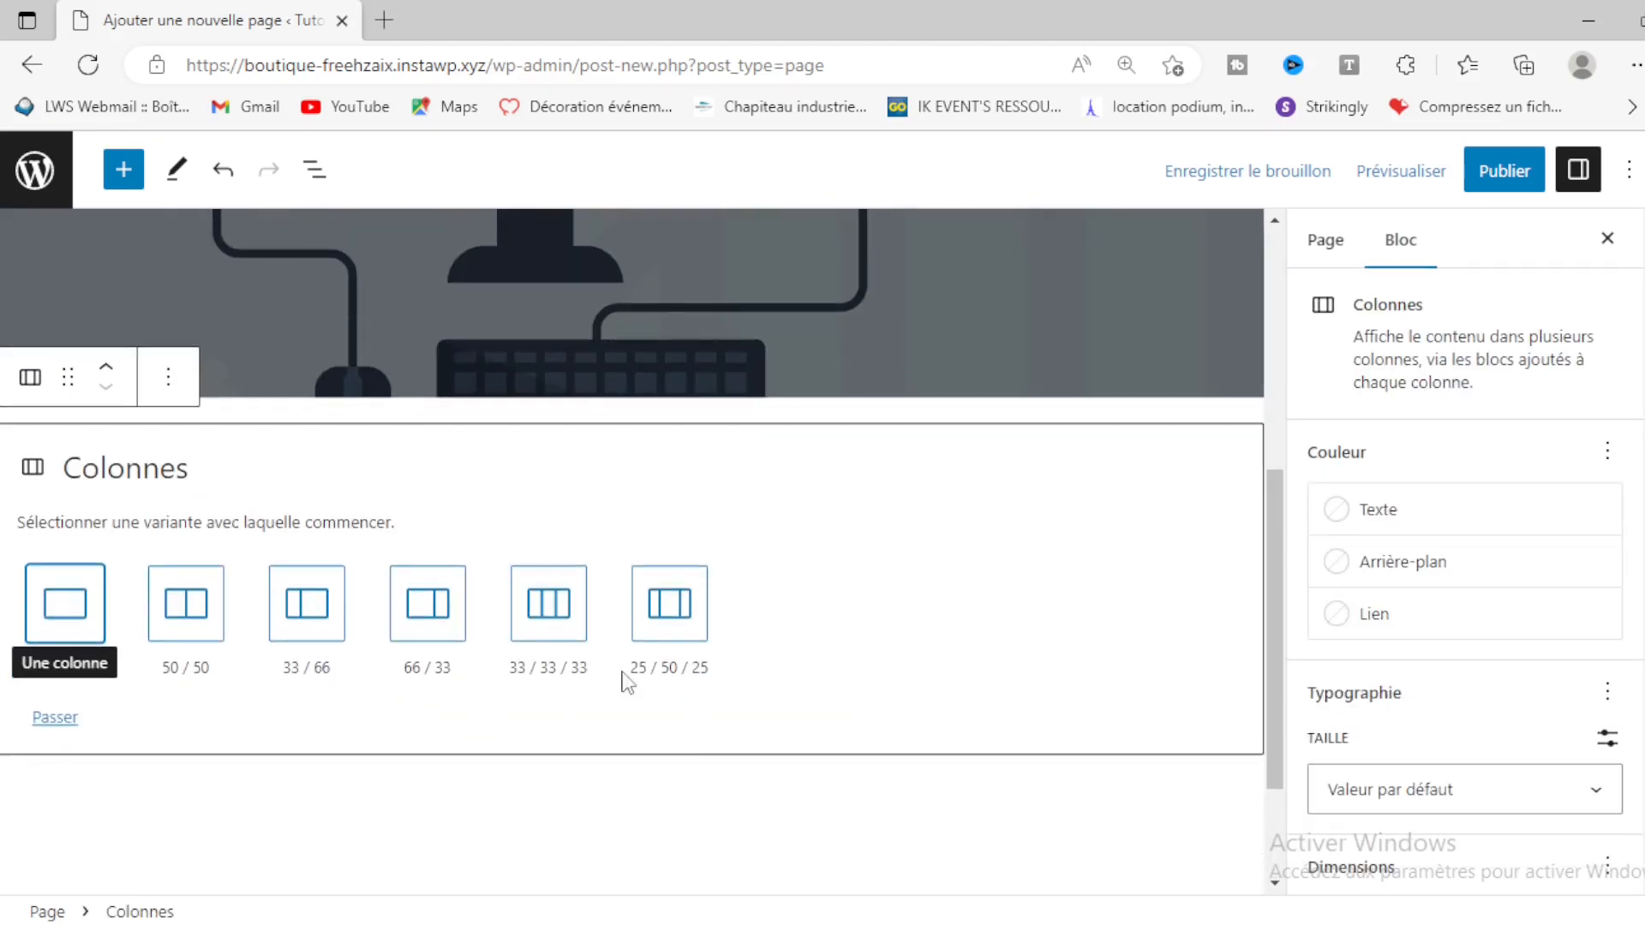
pyautogui.click(540, 610)
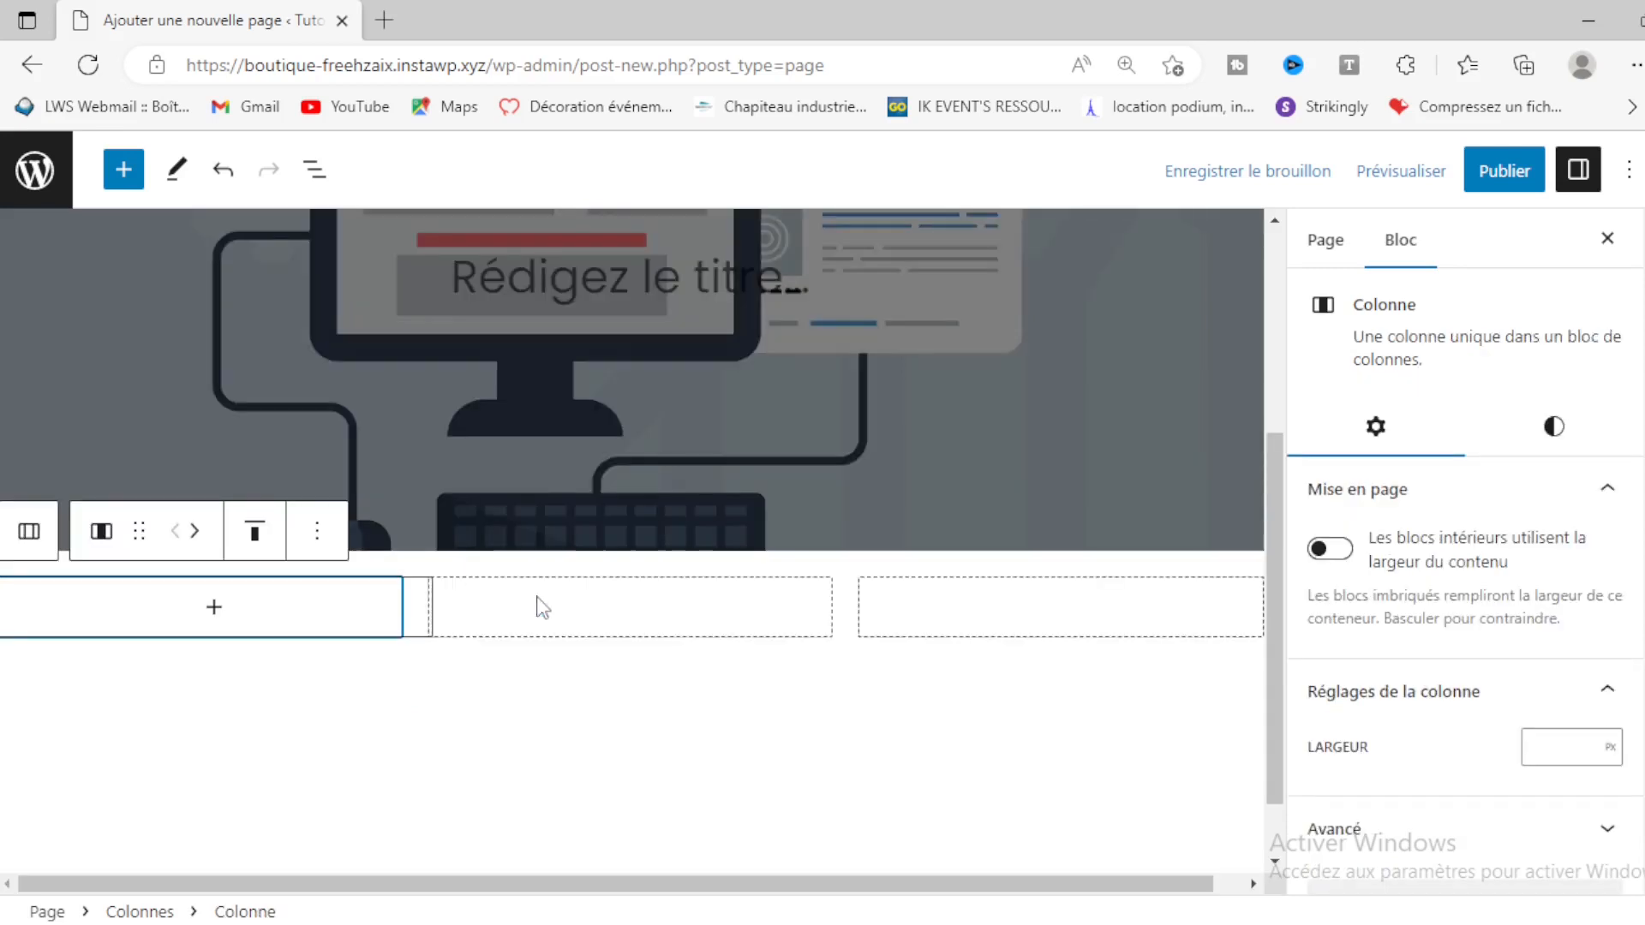
# Step: Add an Image block to the first column and upload the clothing store photo from the Downloads folder
pyautogui.click(211, 612)
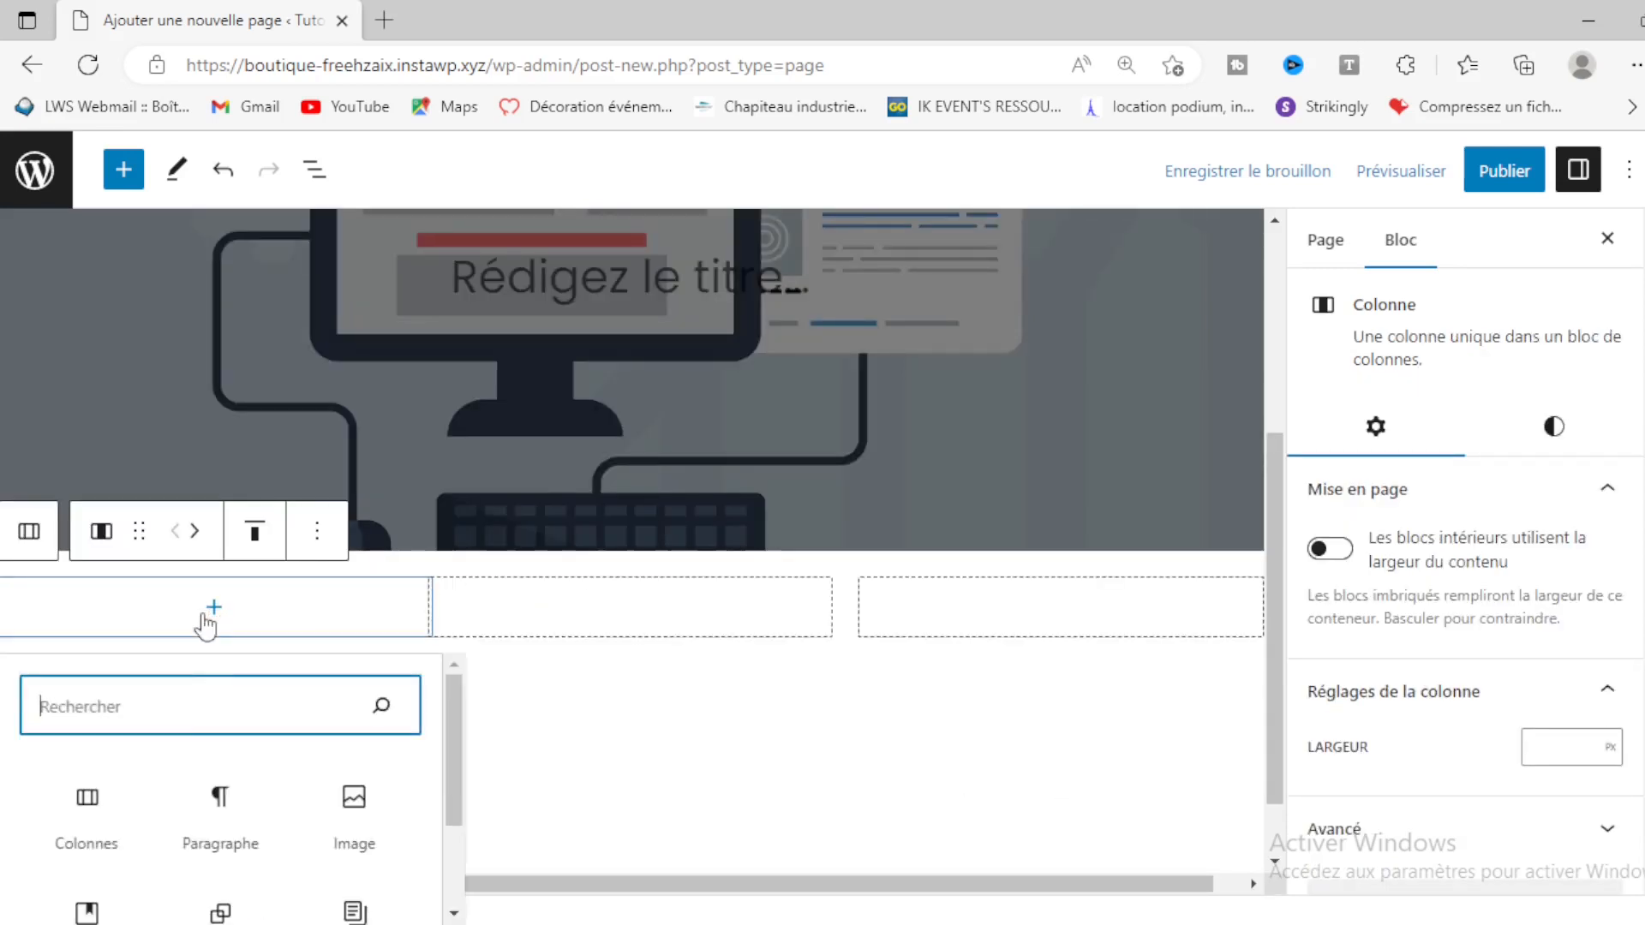
pyautogui.scroll(-1, 172, 754)
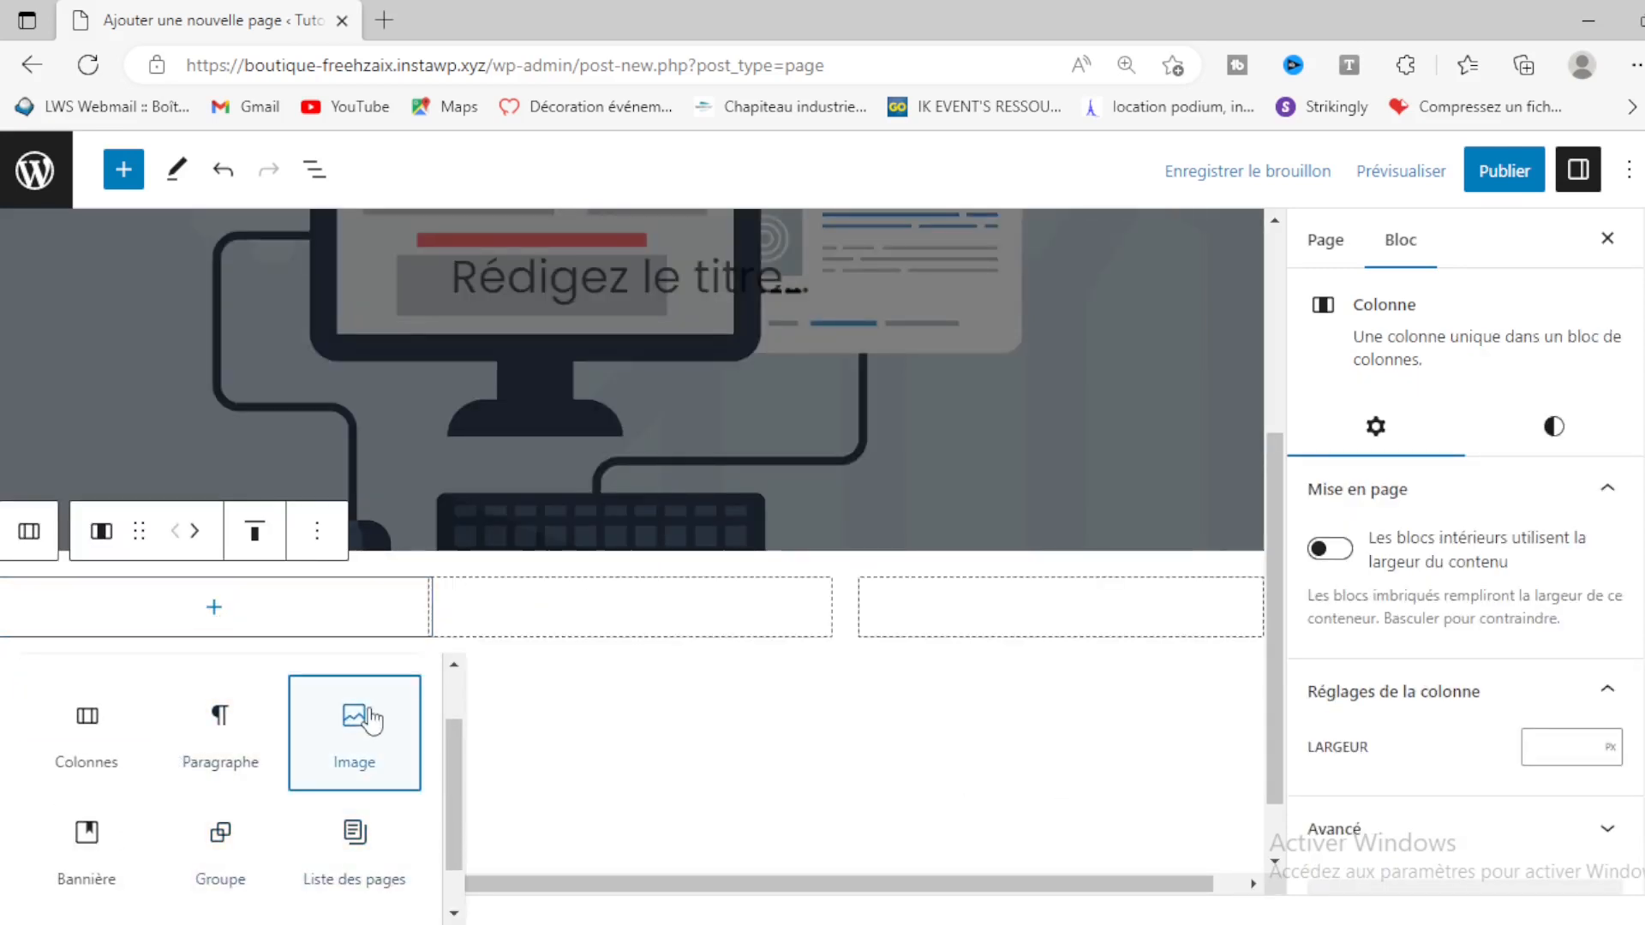
pyautogui.click(364, 724)
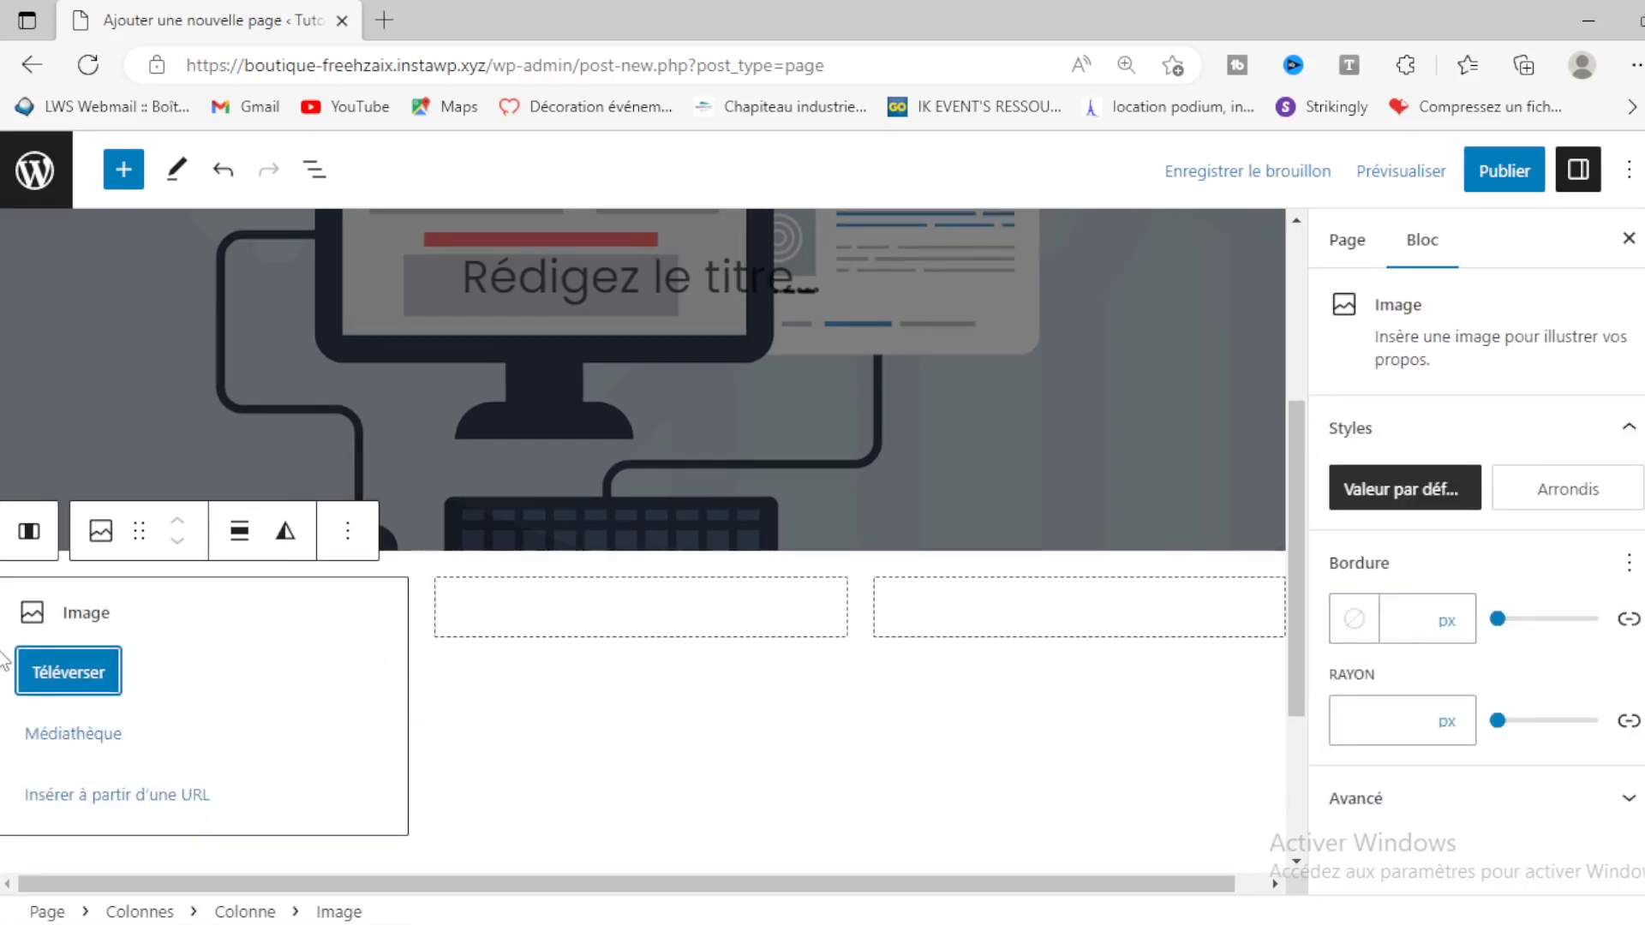
pyautogui.click(96, 677)
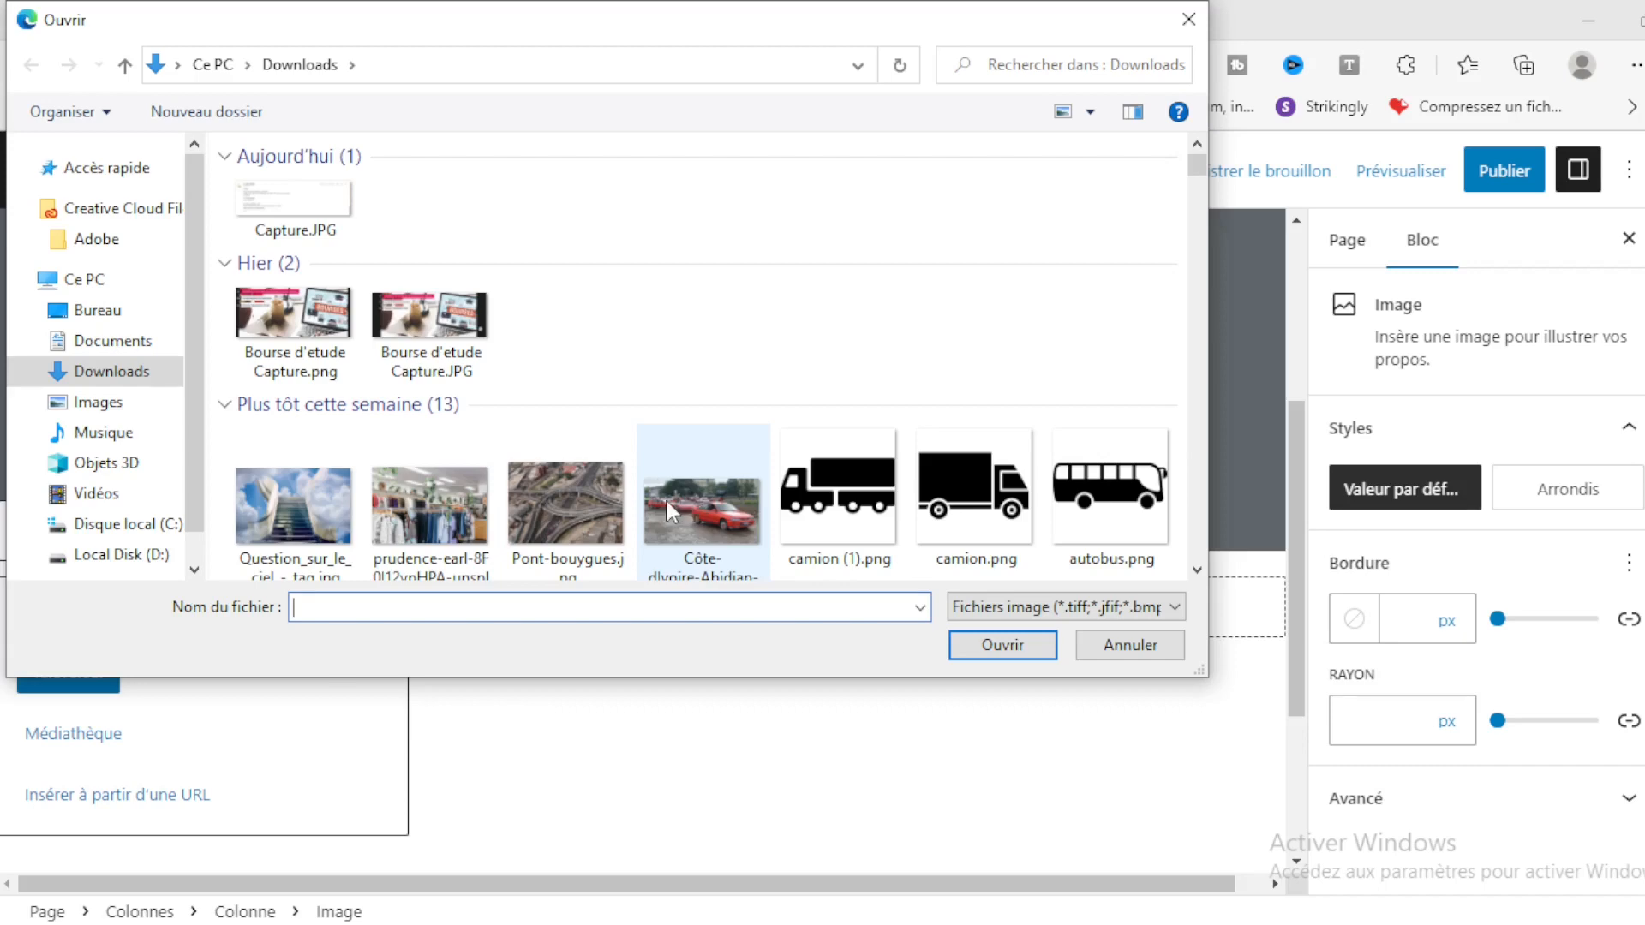
pyautogui.click(404, 502)
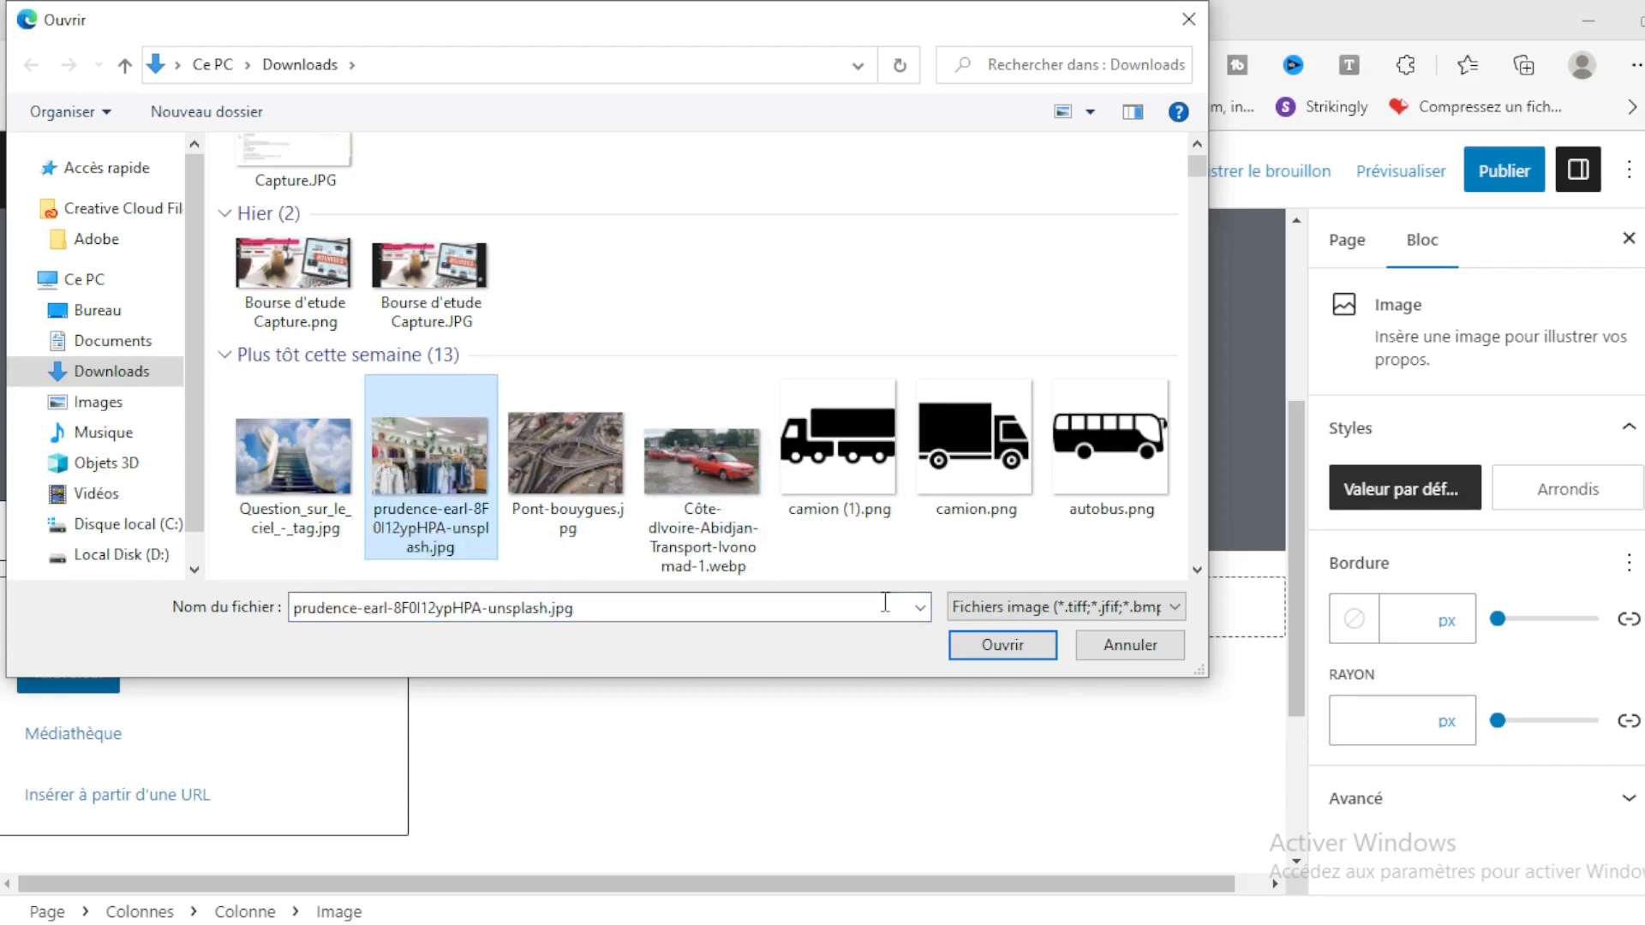
pyautogui.click(1002, 651)
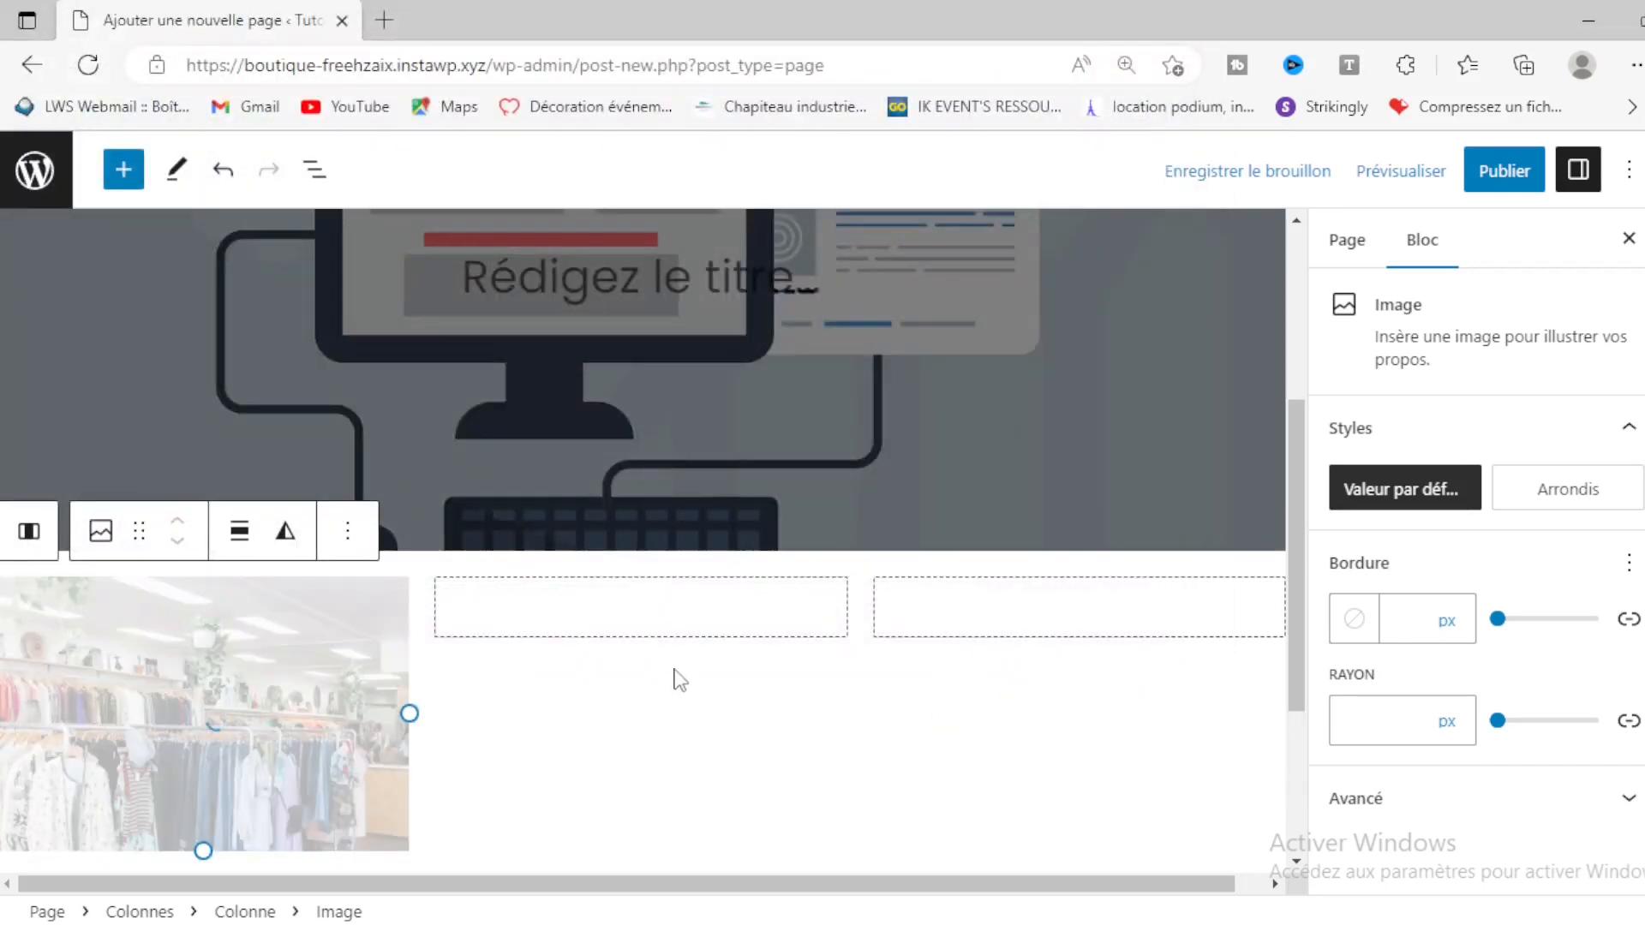
pyautogui.scroll(-2, 671, 679)
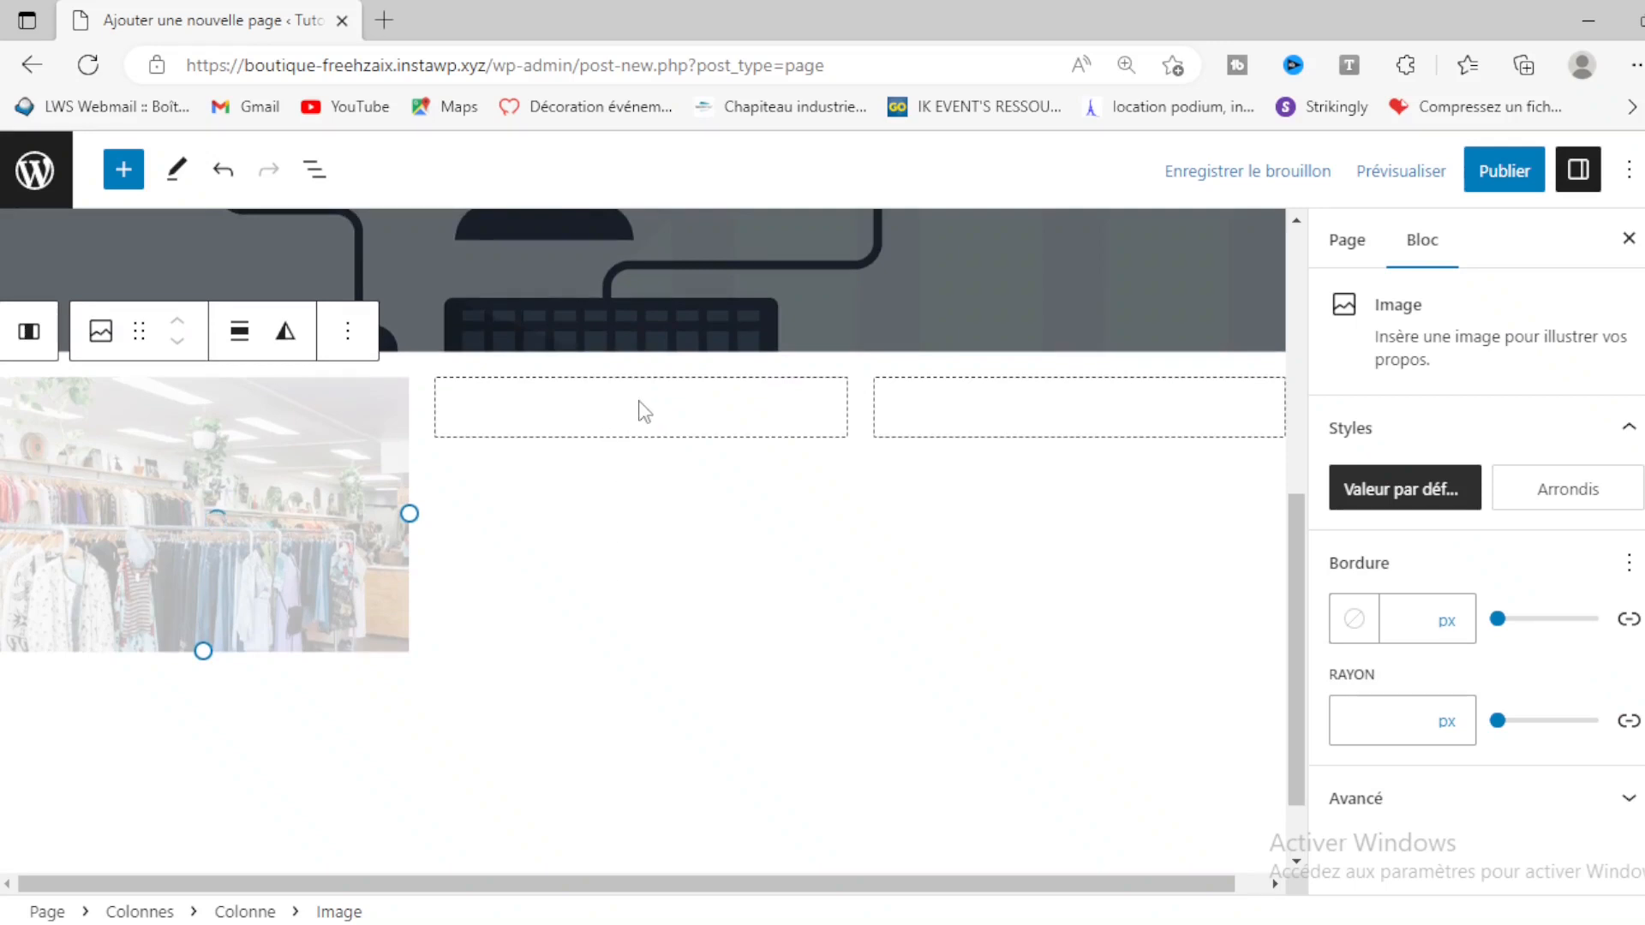
pyautogui.click(645, 413)
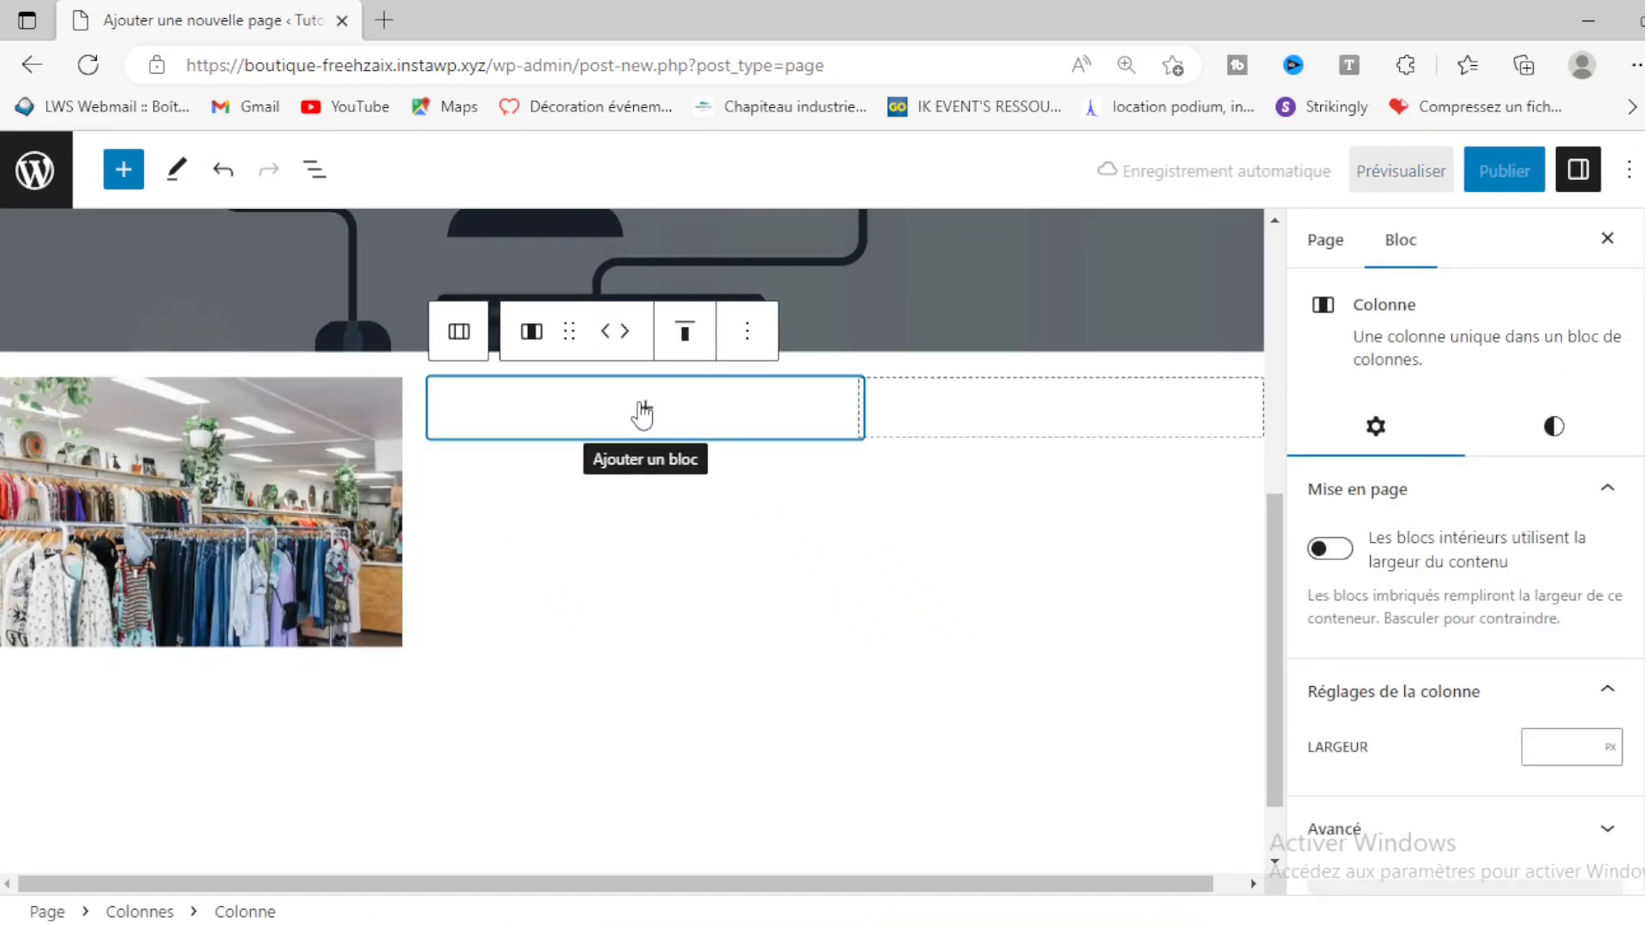
pyautogui.click(644, 410)
pyautogui.click(630, 615)
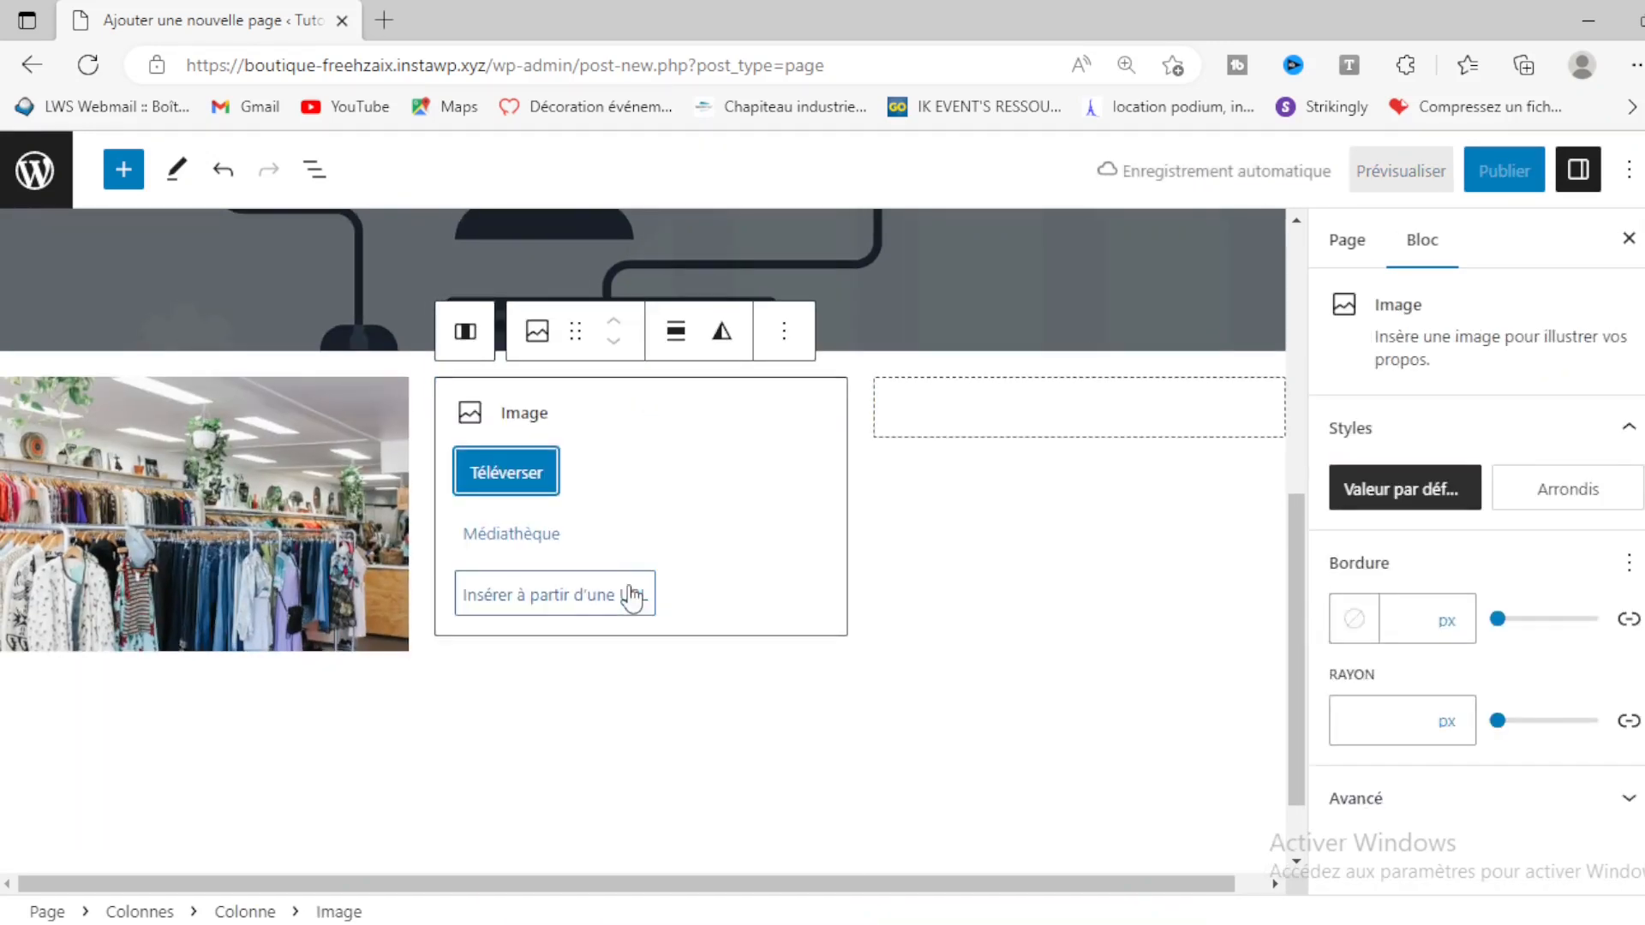
pyautogui.click(535, 482)
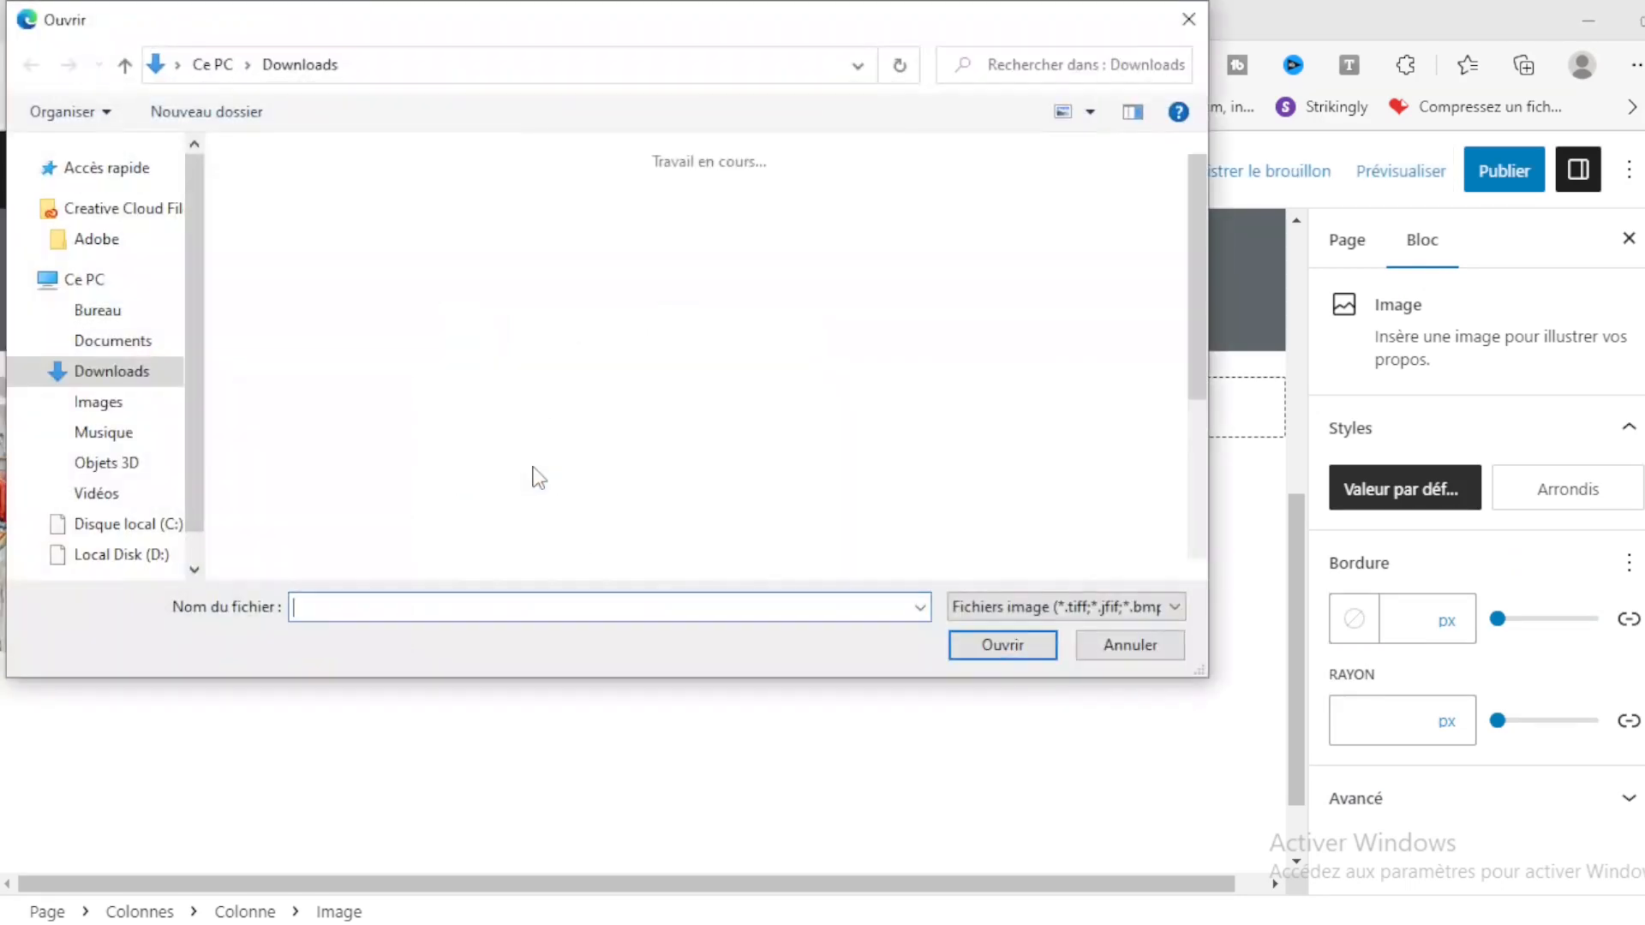
pyautogui.scroll(-3, 717, 411)
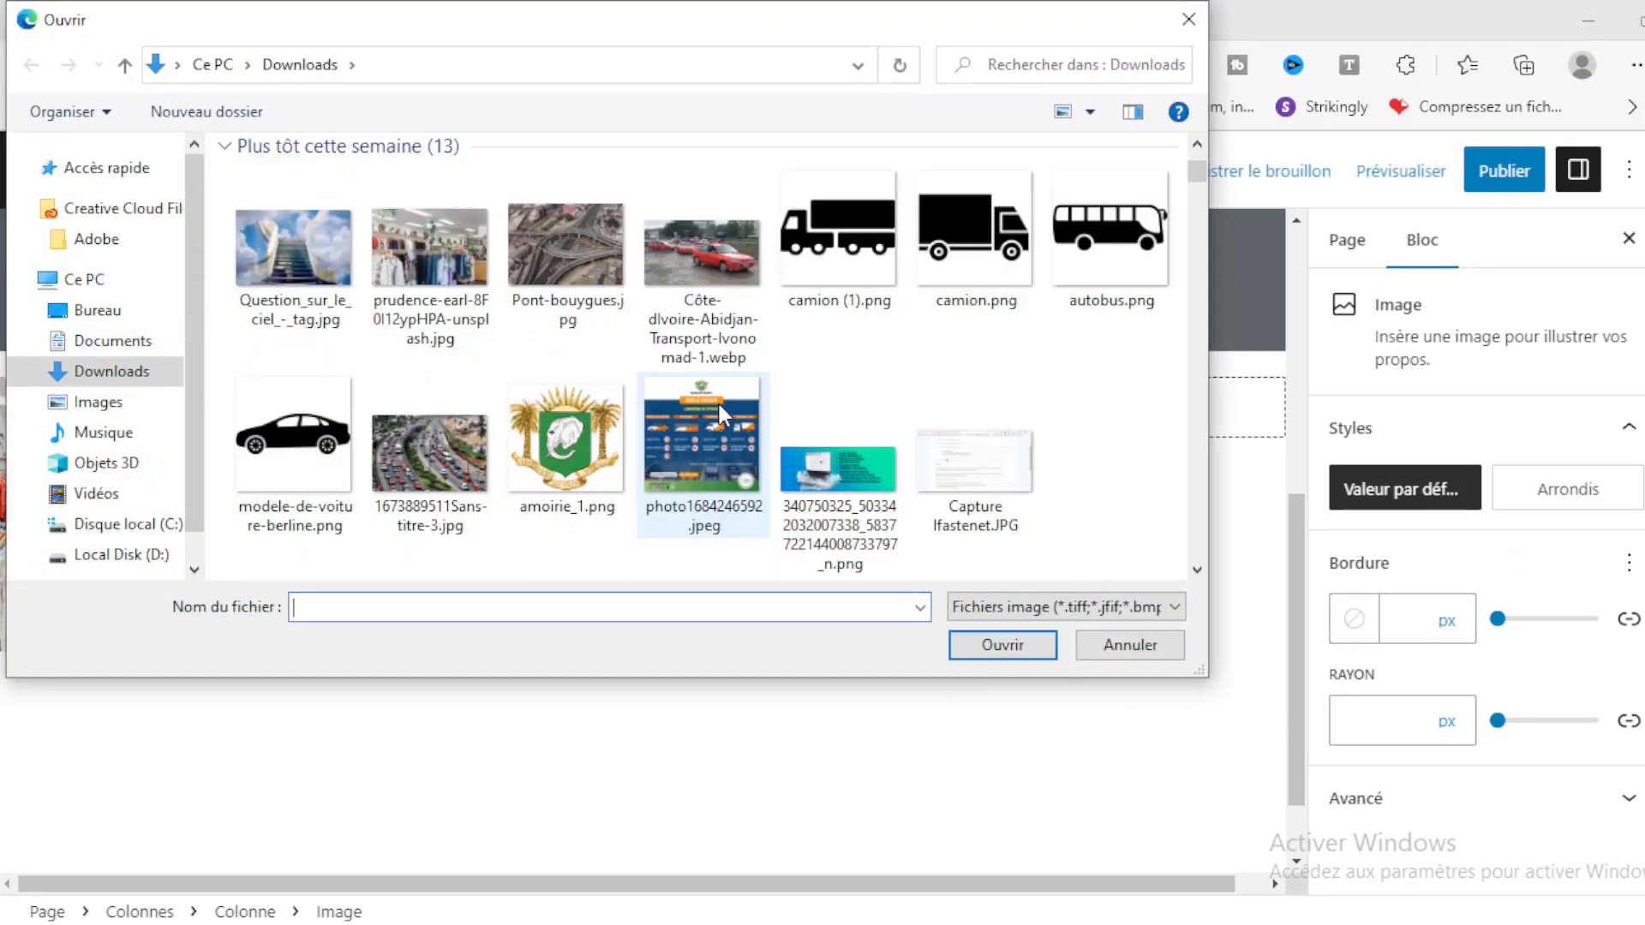
pyautogui.click(420, 447)
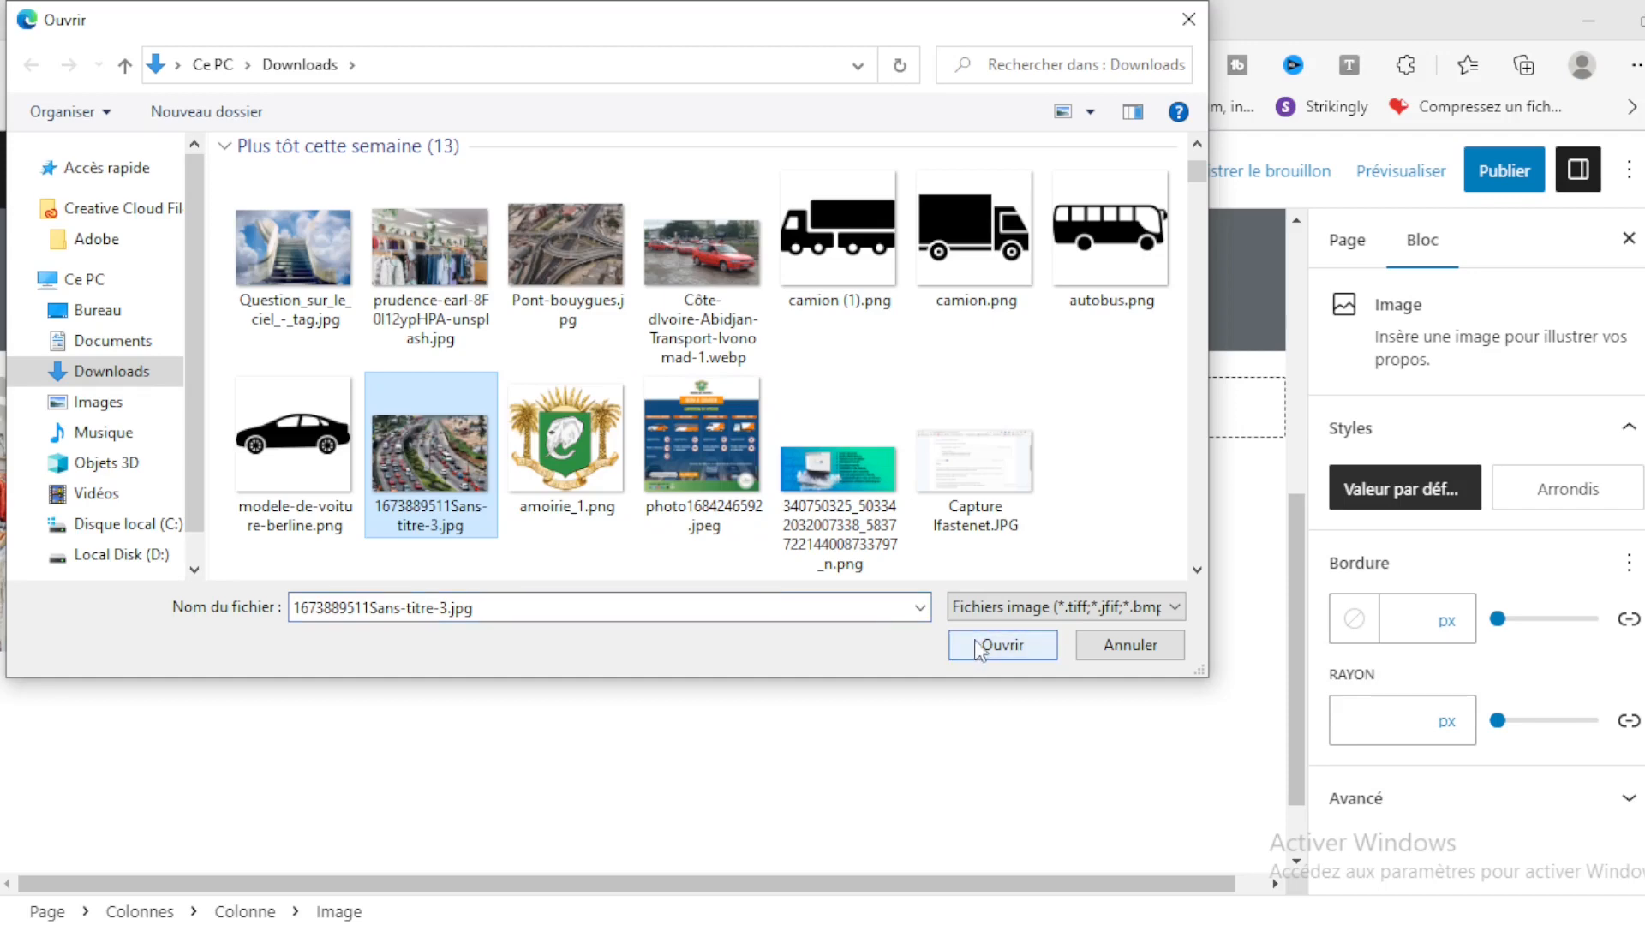
pyautogui.click(985, 647)
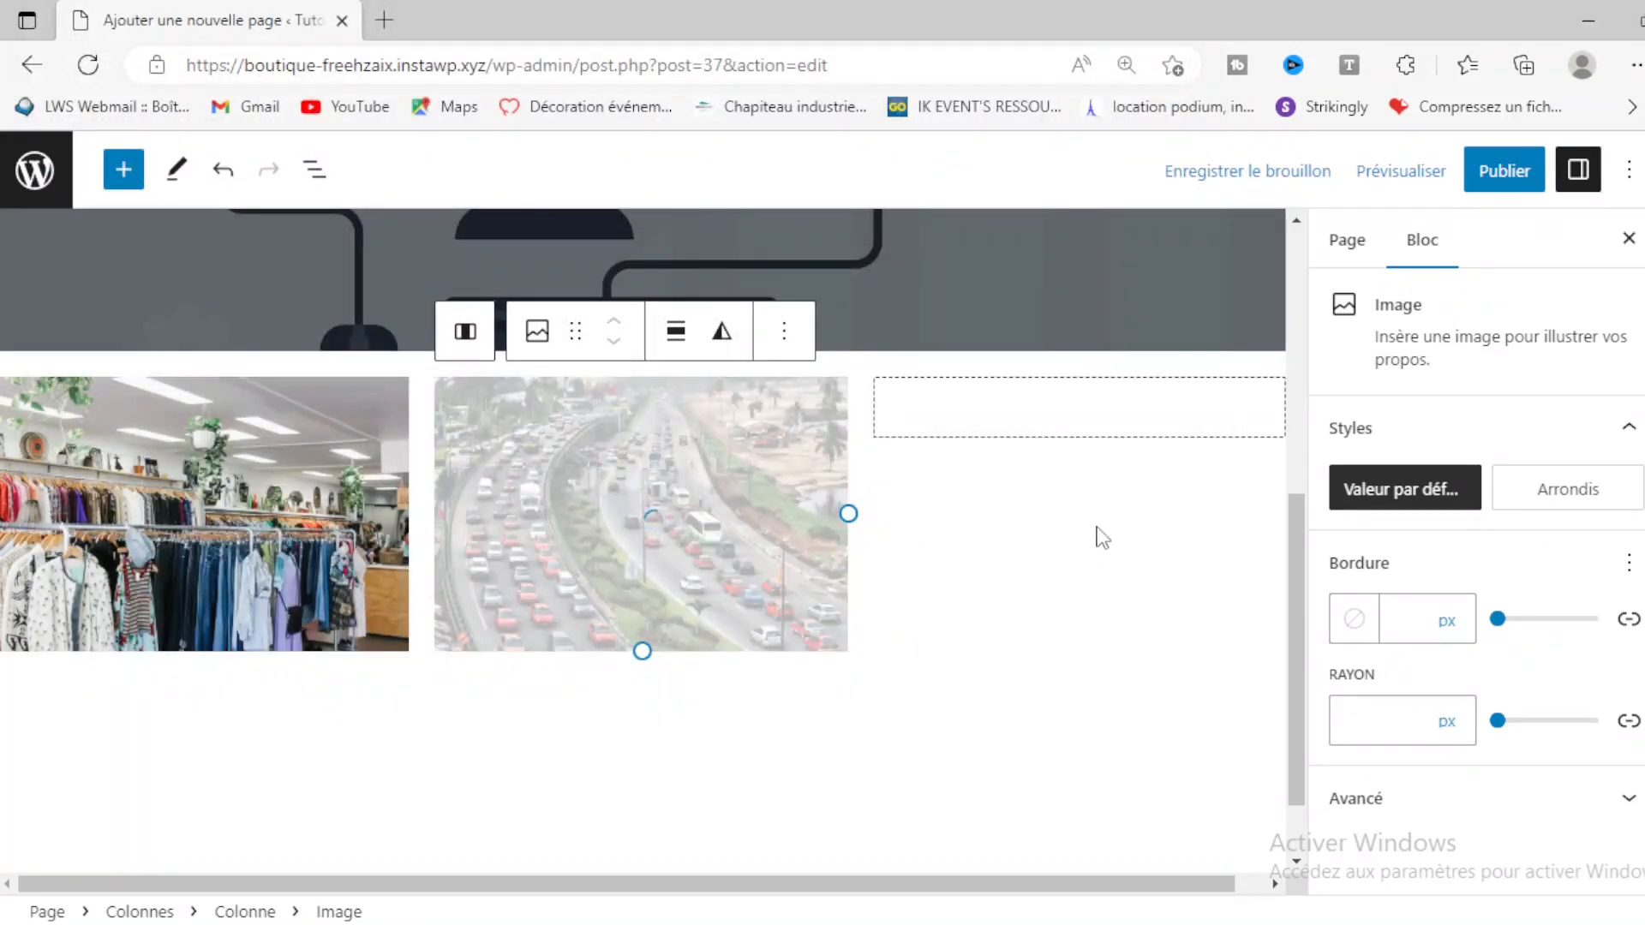
# Step: Add an Image block to the third column and upload broom-1837434_1920.jpg from the Downloads folder
pyautogui.click(1082, 422)
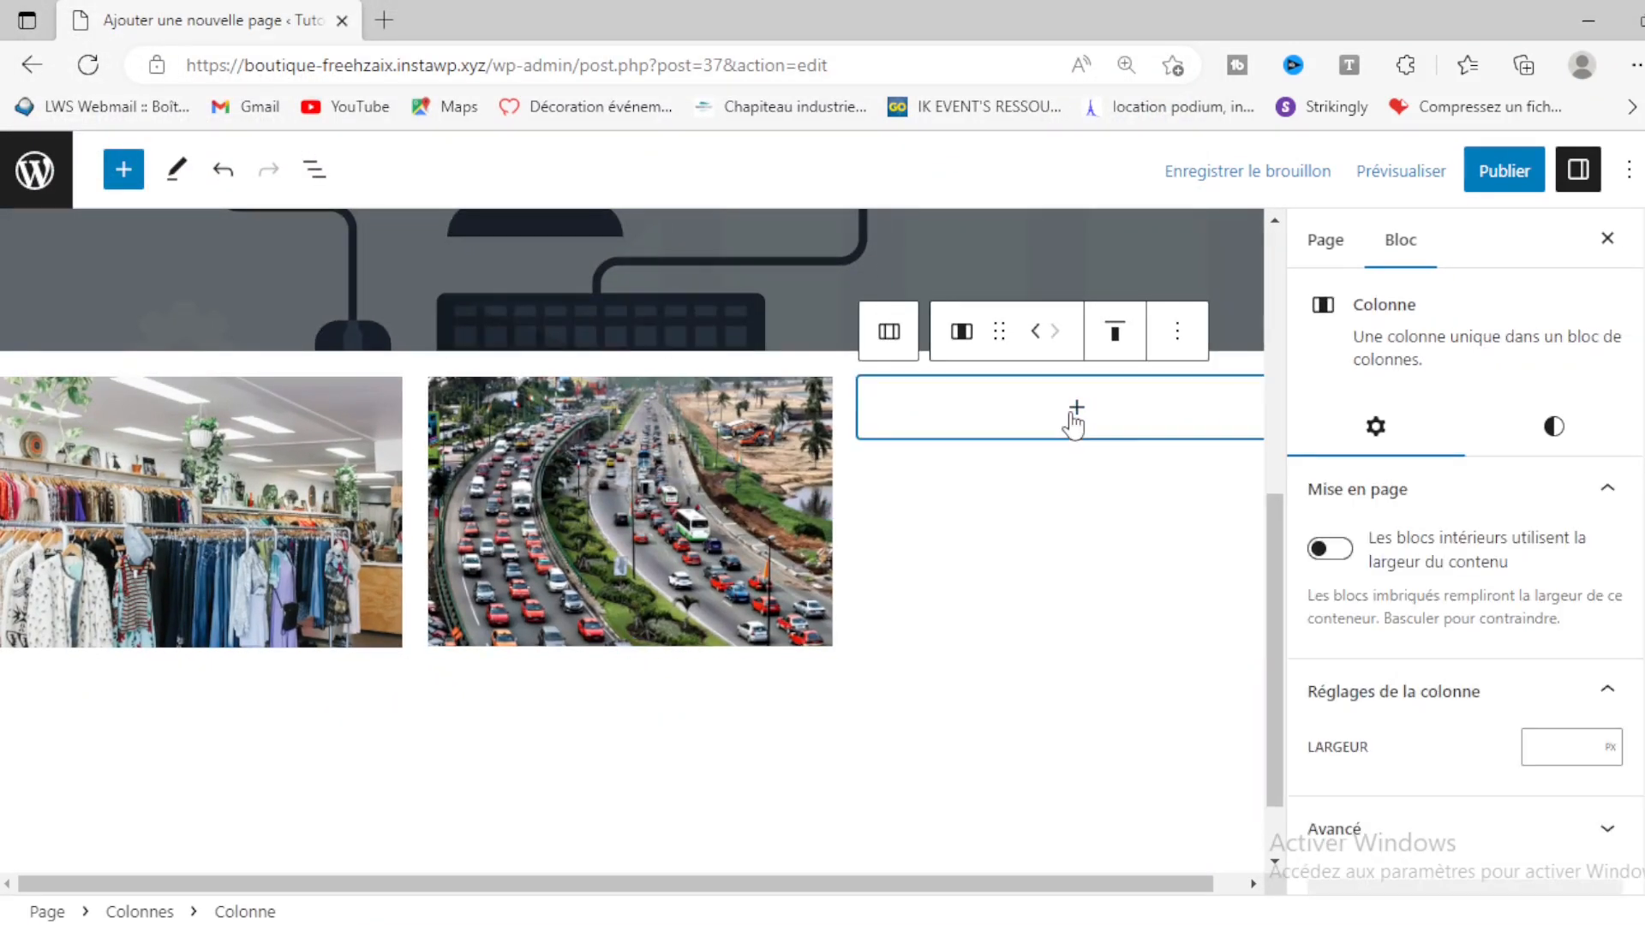
pyautogui.click(1076, 416)
pyautogui.click(1068, 634)
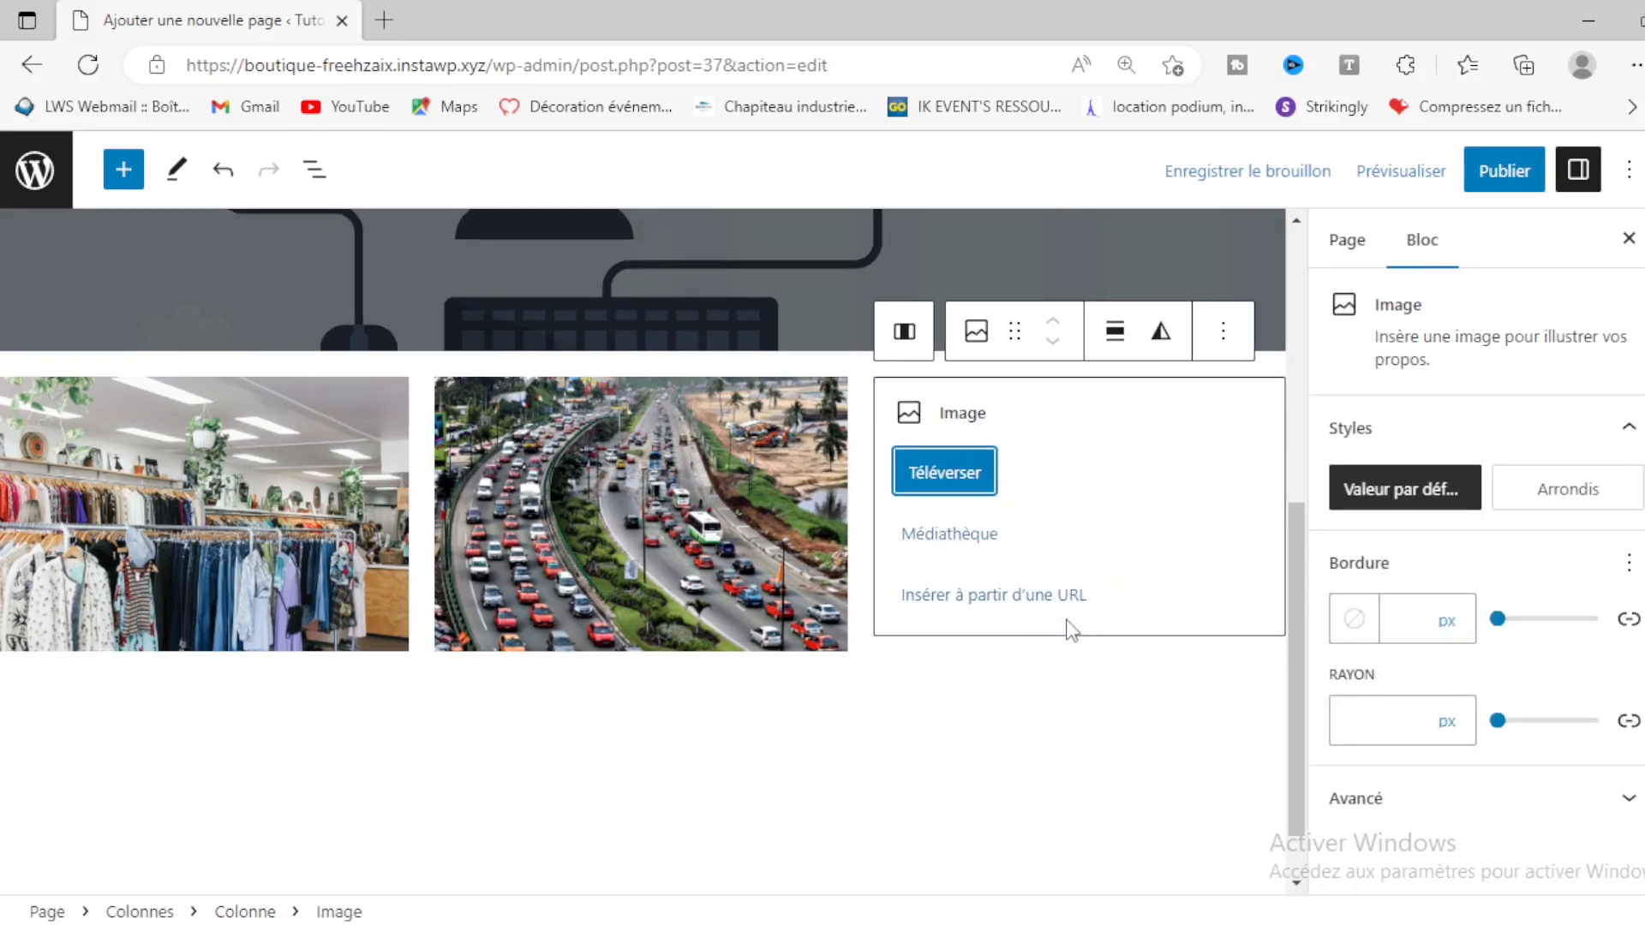
pyautogui.click(966, 469)
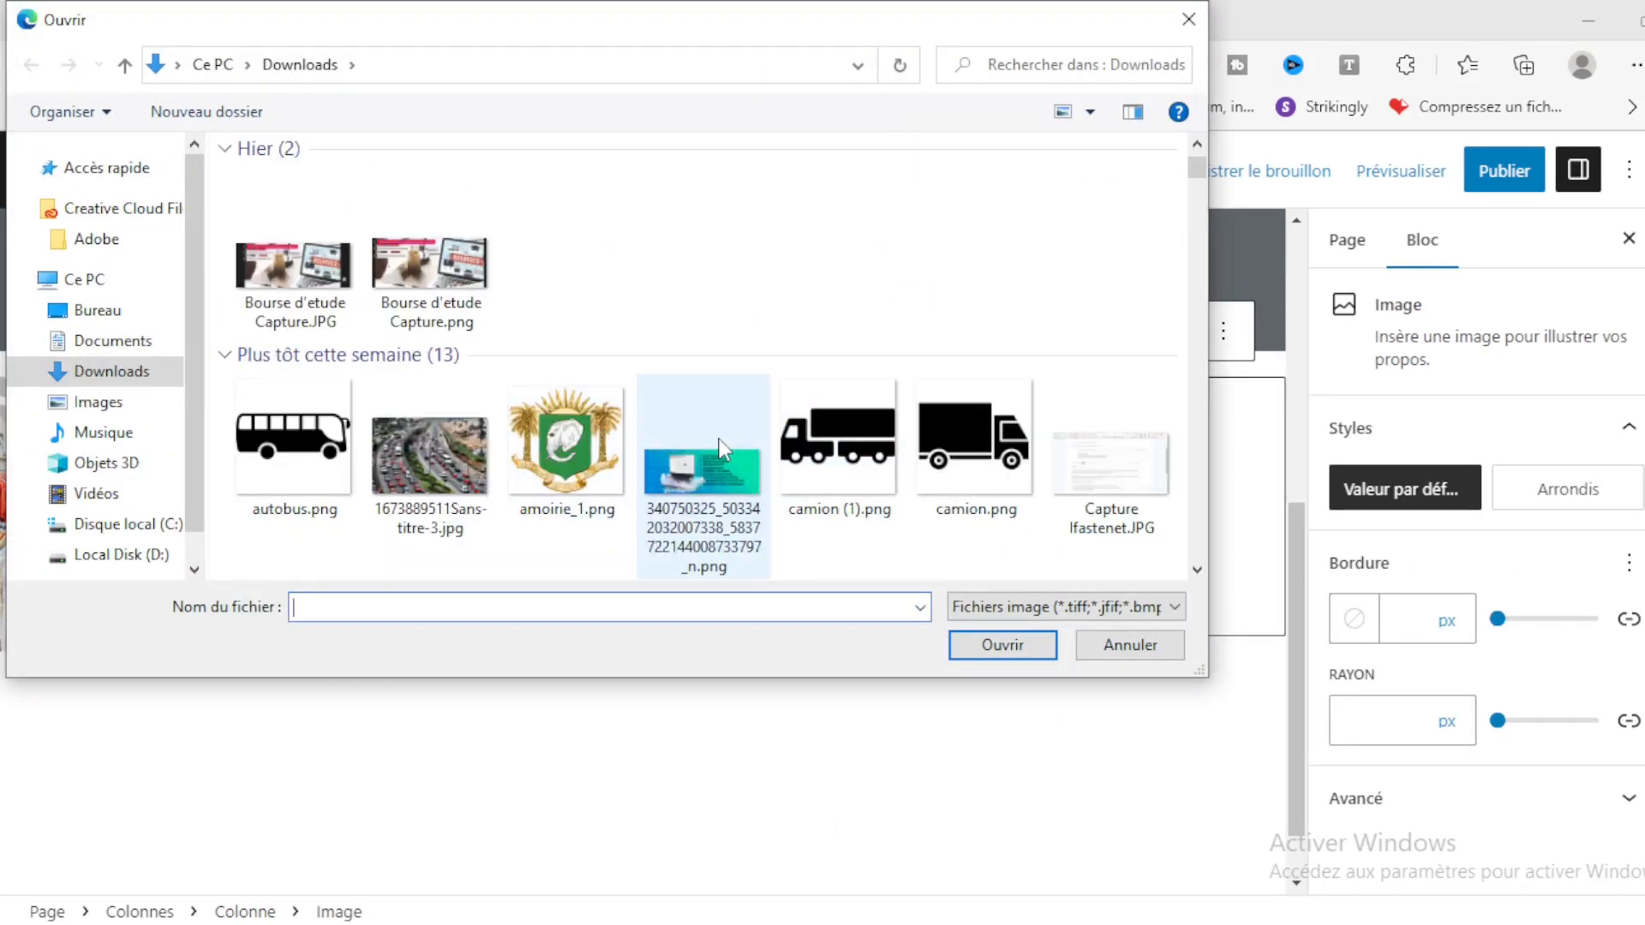
pyautogui.scroll(-2, 717, 438)
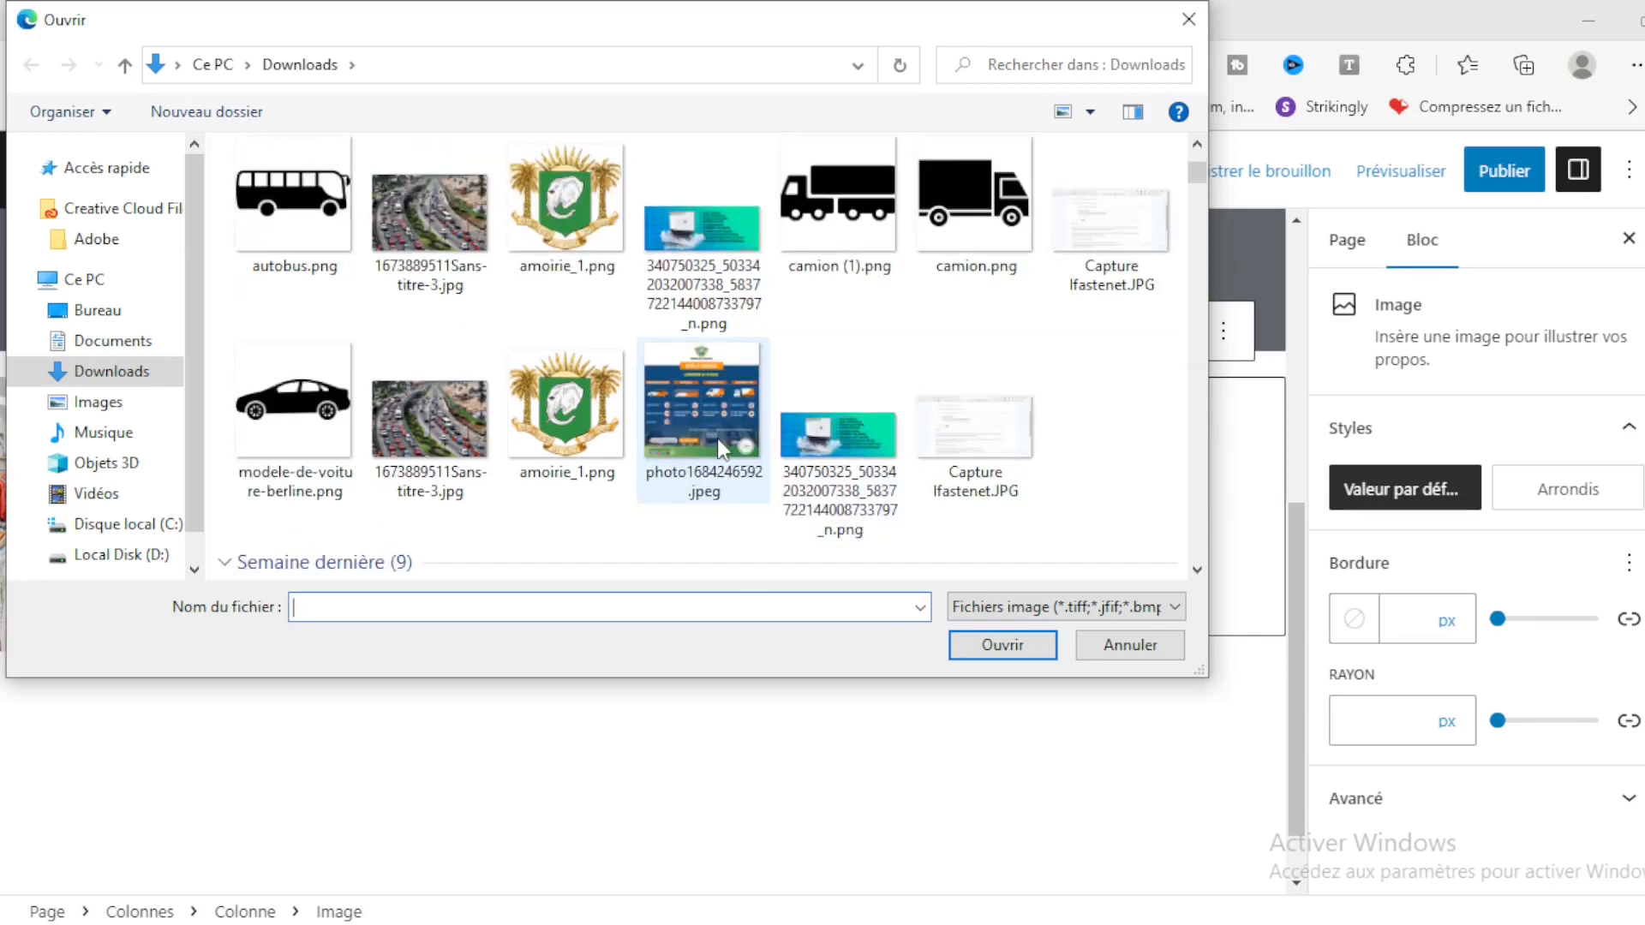
pyautogui.scroll(-5, 717, 439)
pyautogui.scroll(-2, 717, 439)
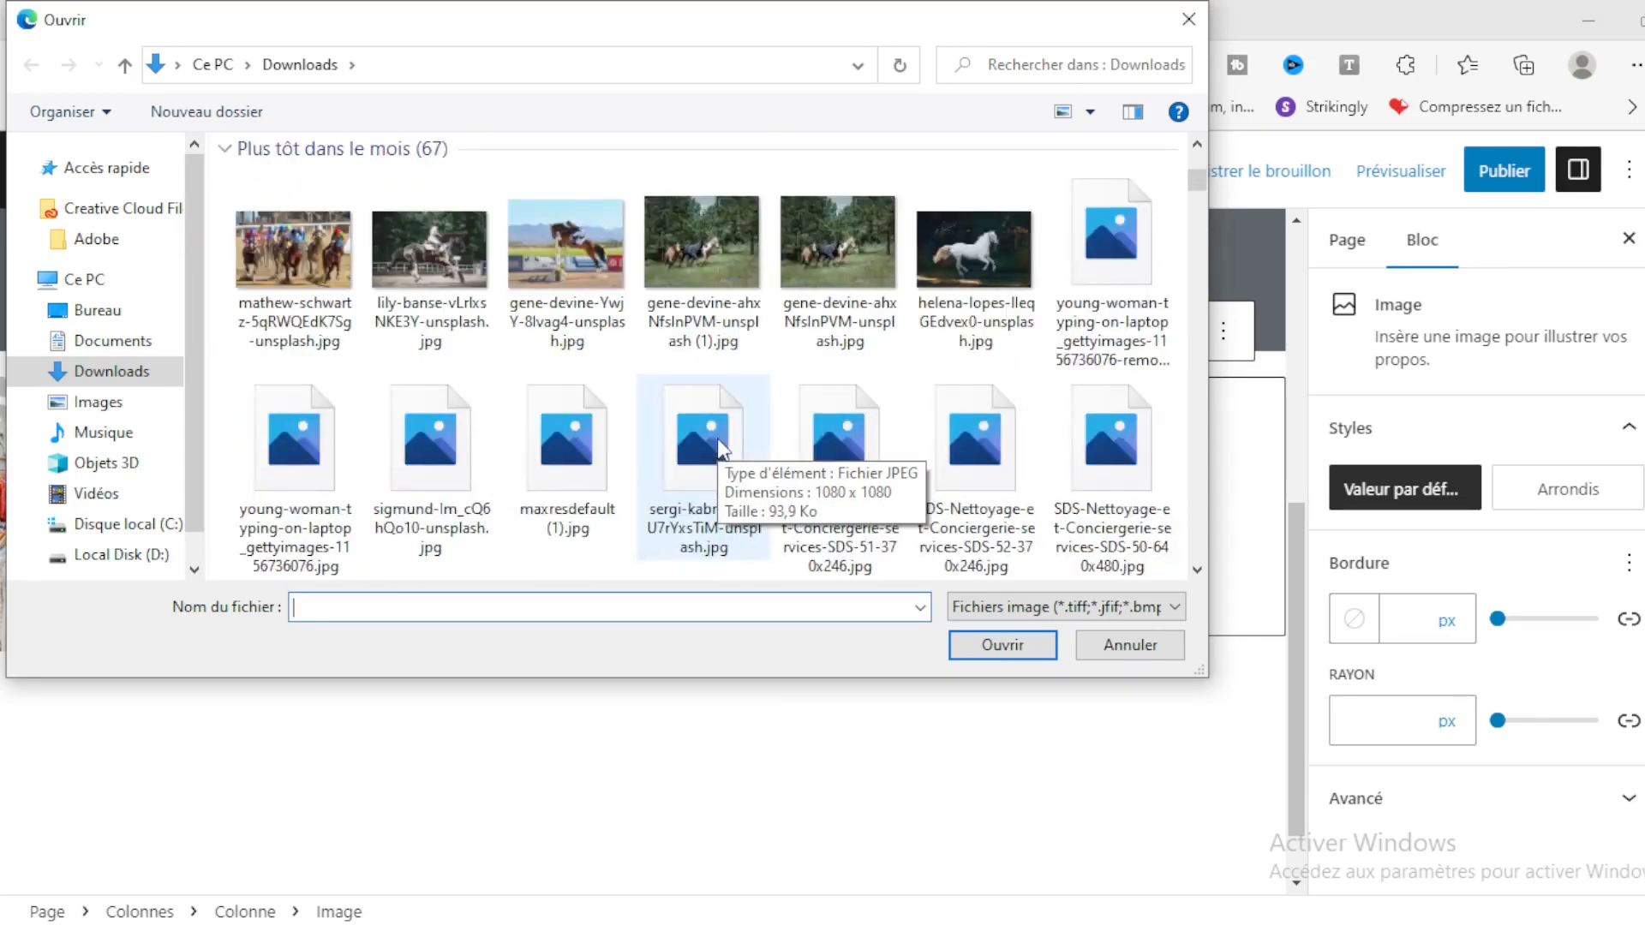
pyautogui.scroll(6, 717, 438)
pyautogui.click(285, 451)
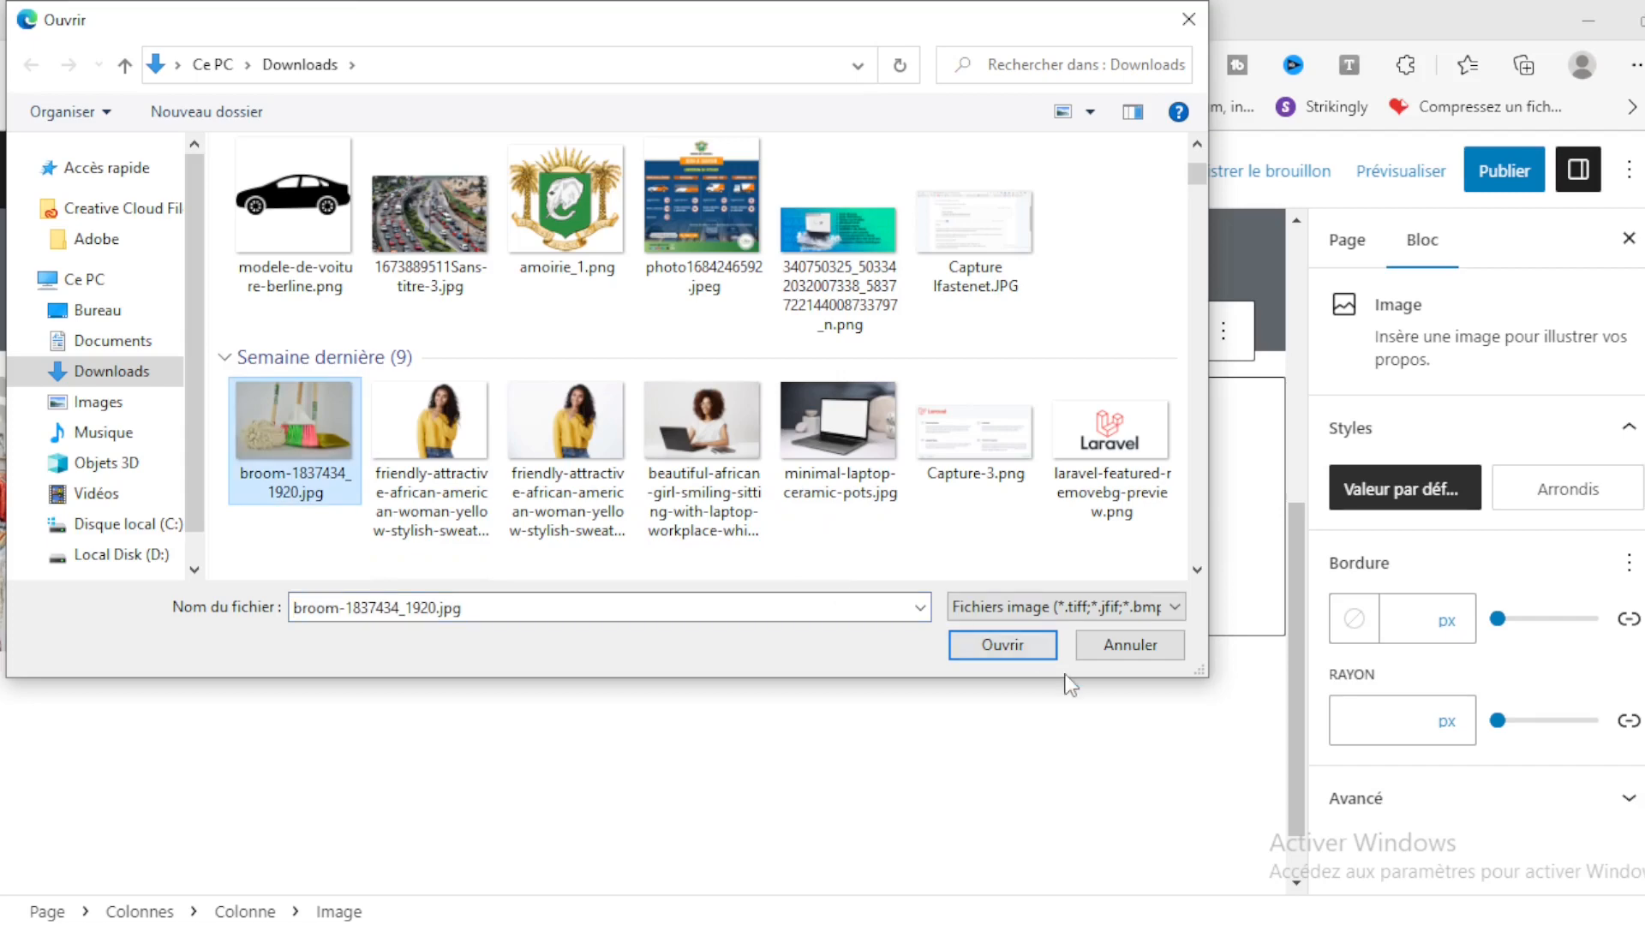
pyautogui.click(1032, 649)
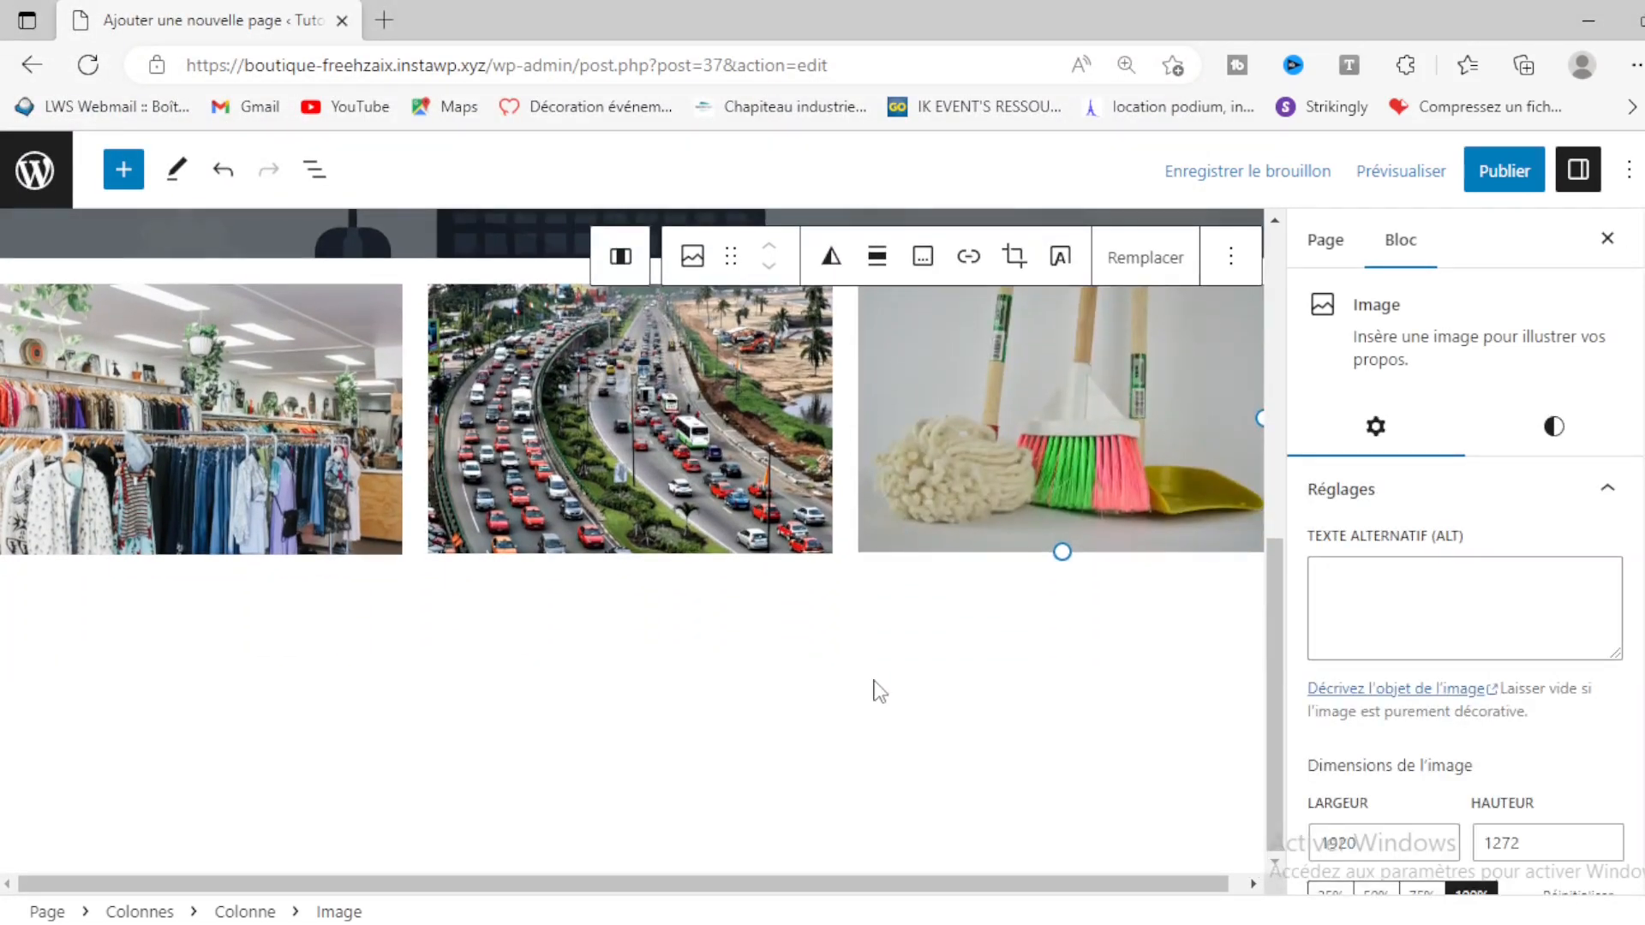
# Step: Publish the Accueil page and confirm the publication
pyautogui.scroll(10, 880, 691)
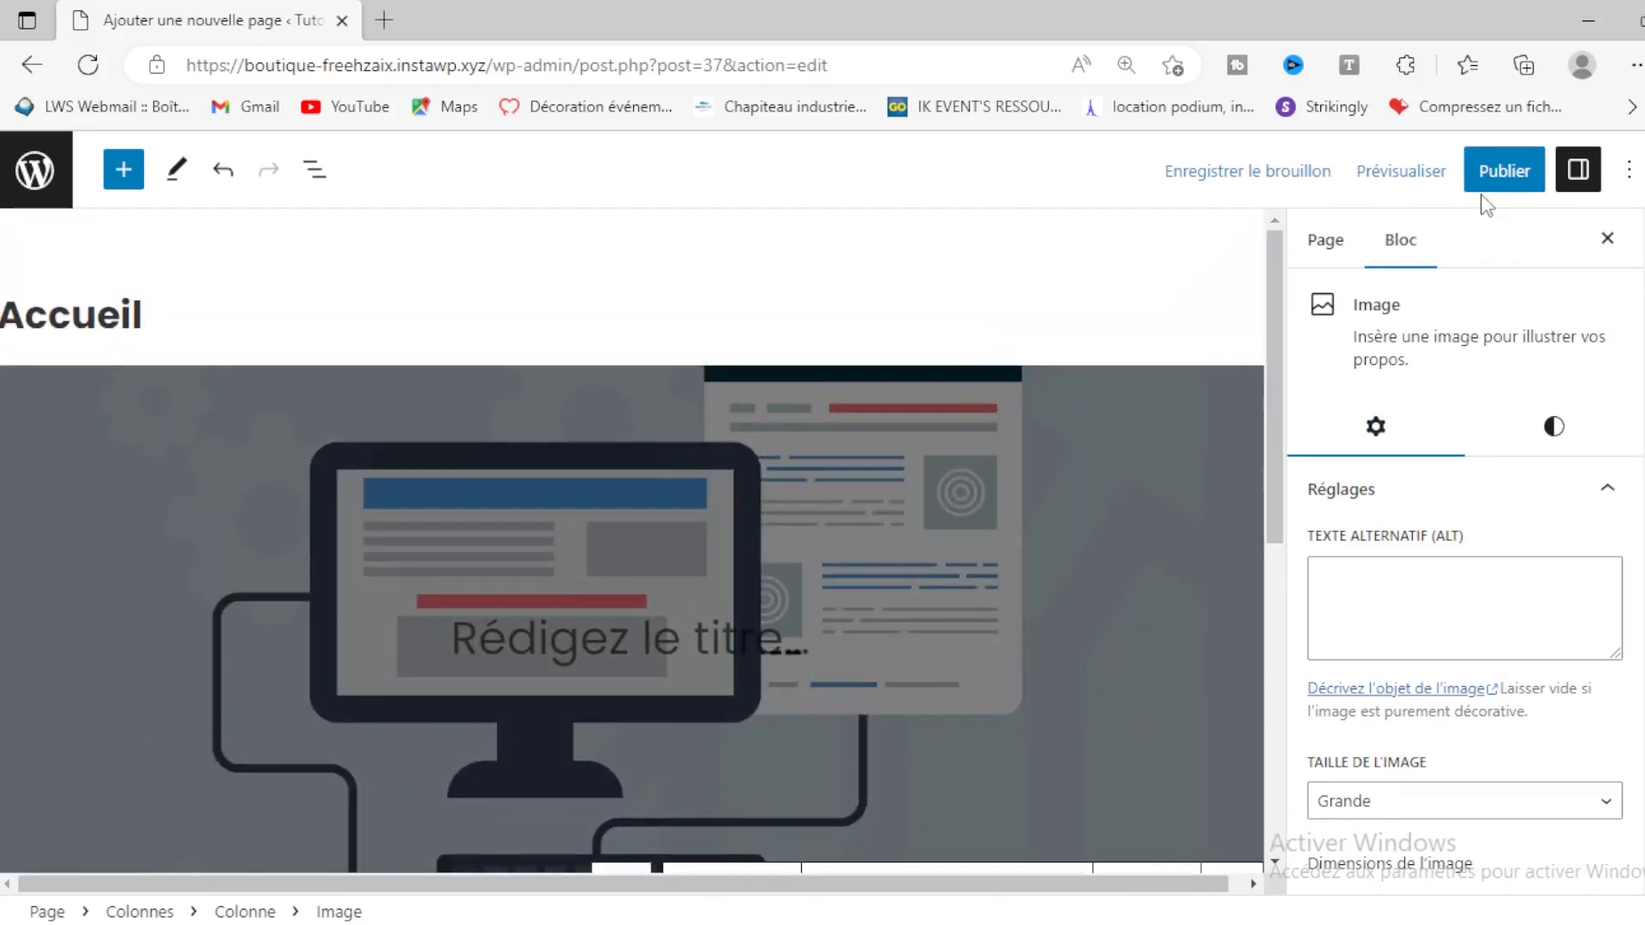
pyautogui.click(1517, 175)
pyautogui.click(1443, 177)
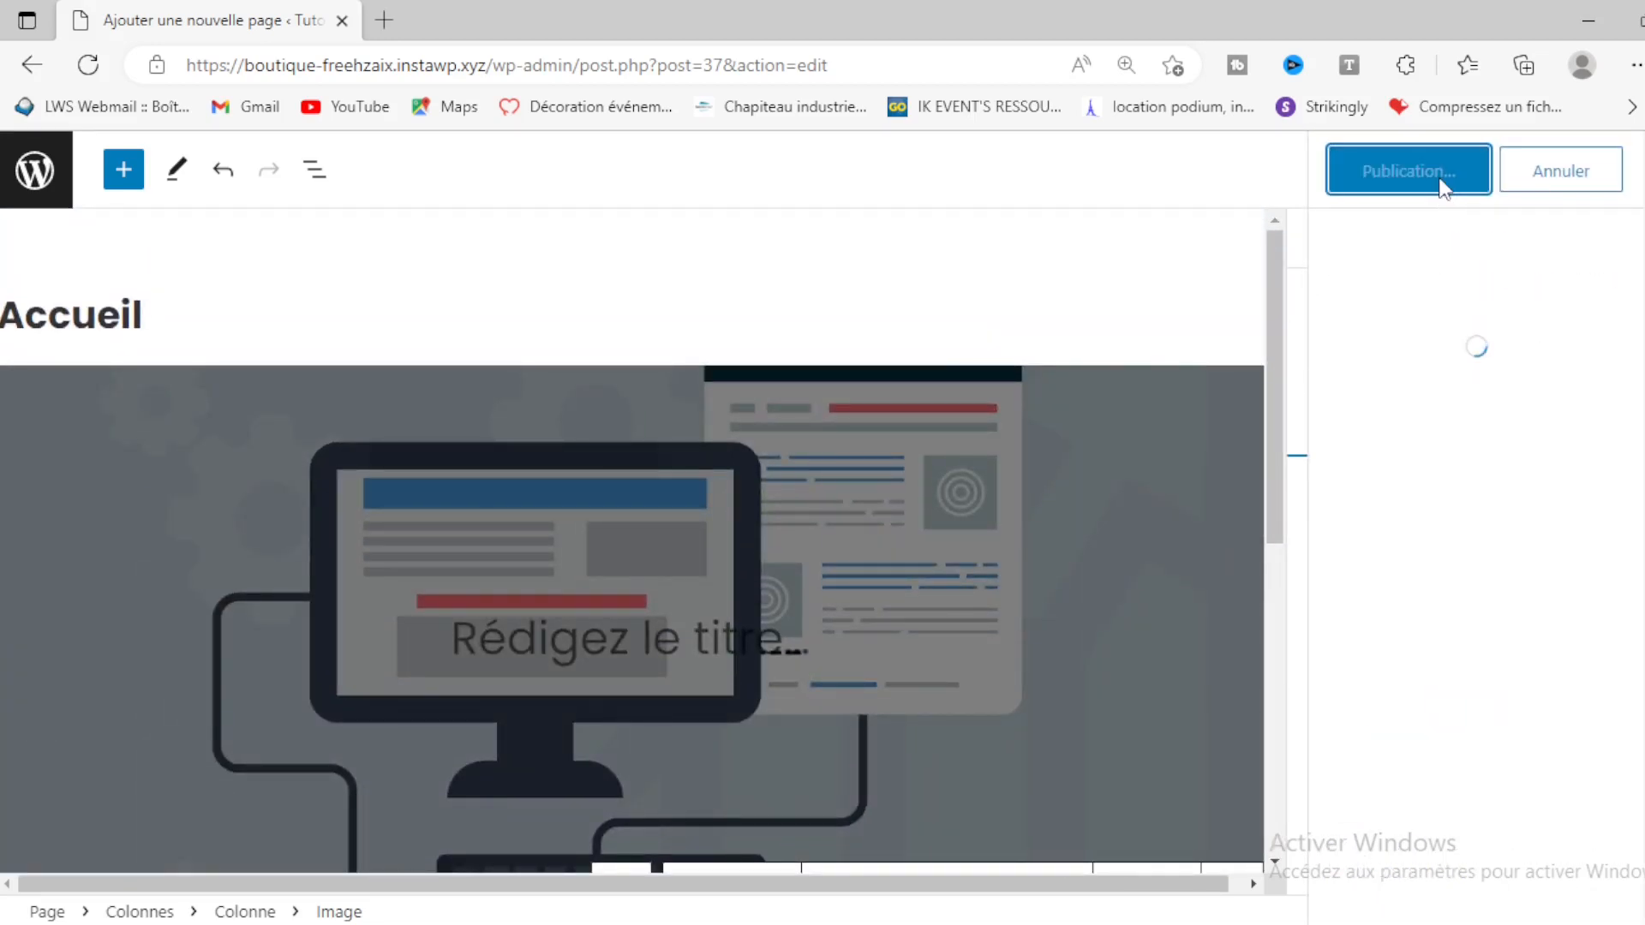
pyautogui.scroll(5, 628, 758)
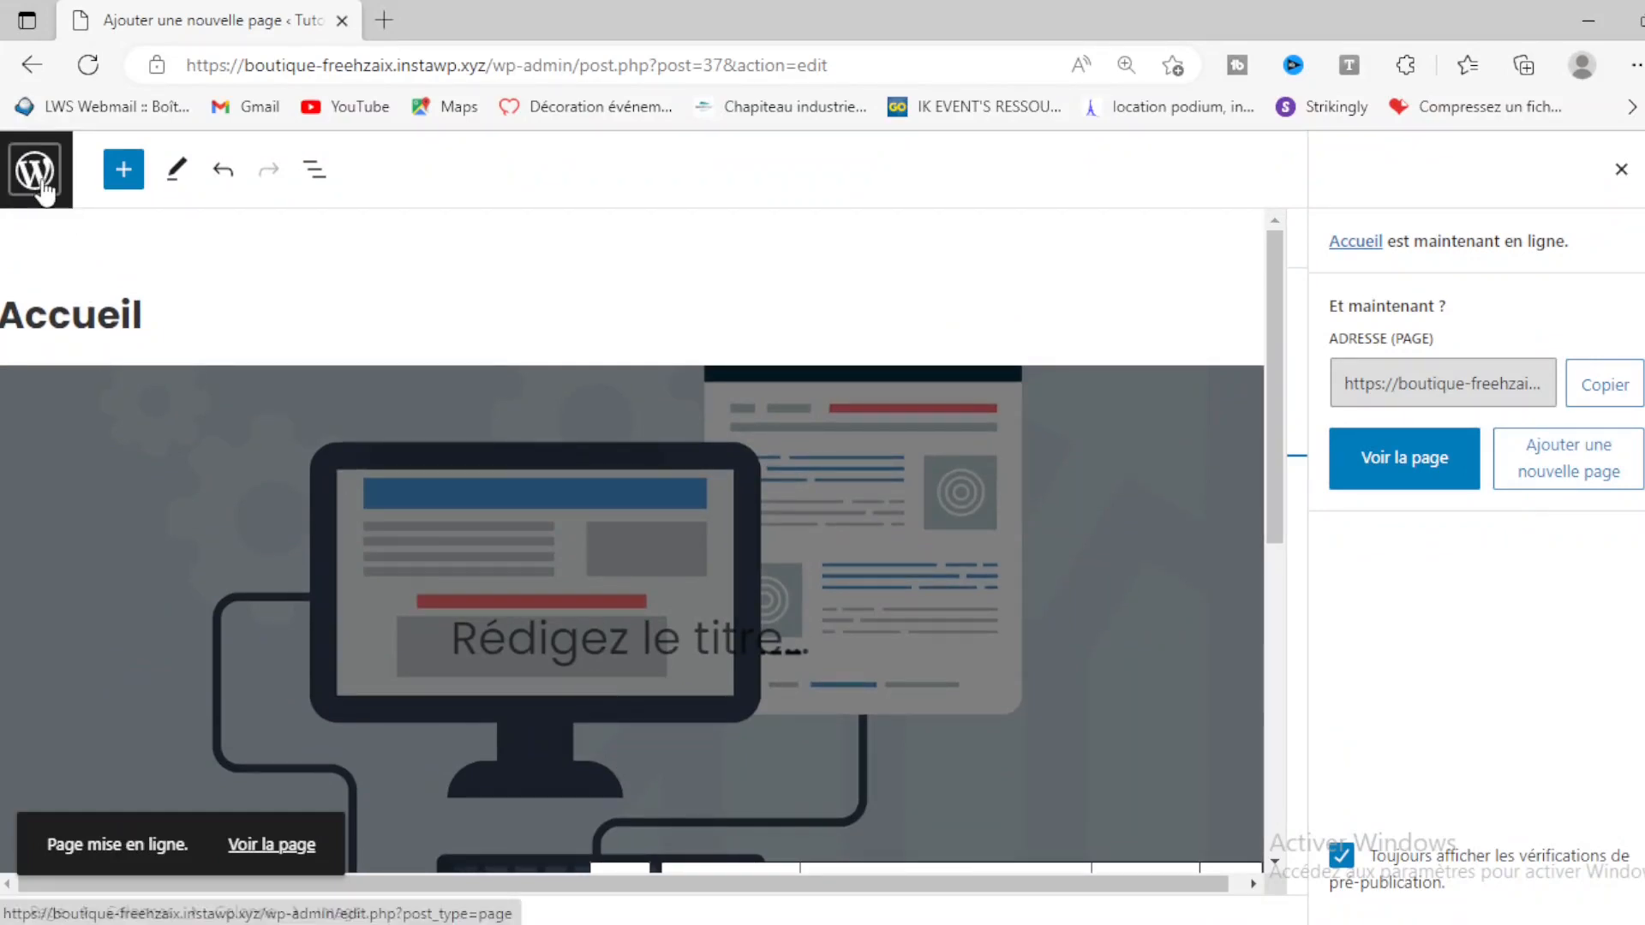
# Step: View the published Accueil page, review its banner and three image columns, and return to editing the page
pyautogui.click(288, 852)
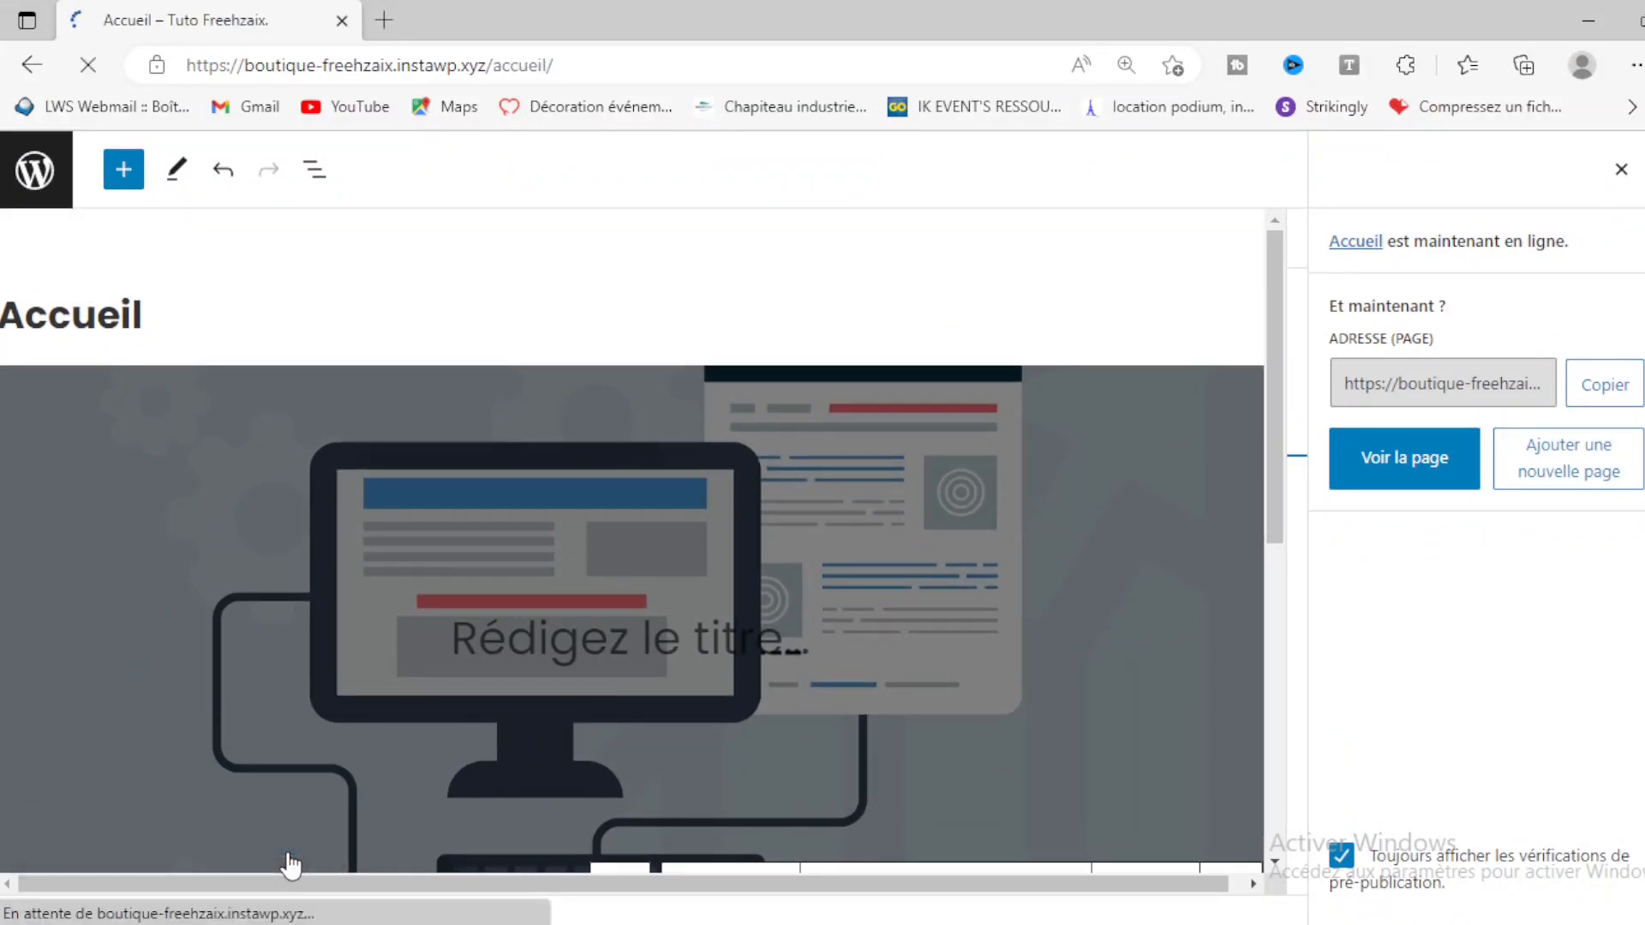
pyautogui.scroll(-3, 1149, 669)
pyautogui.scroll(-10, 1149, 670)
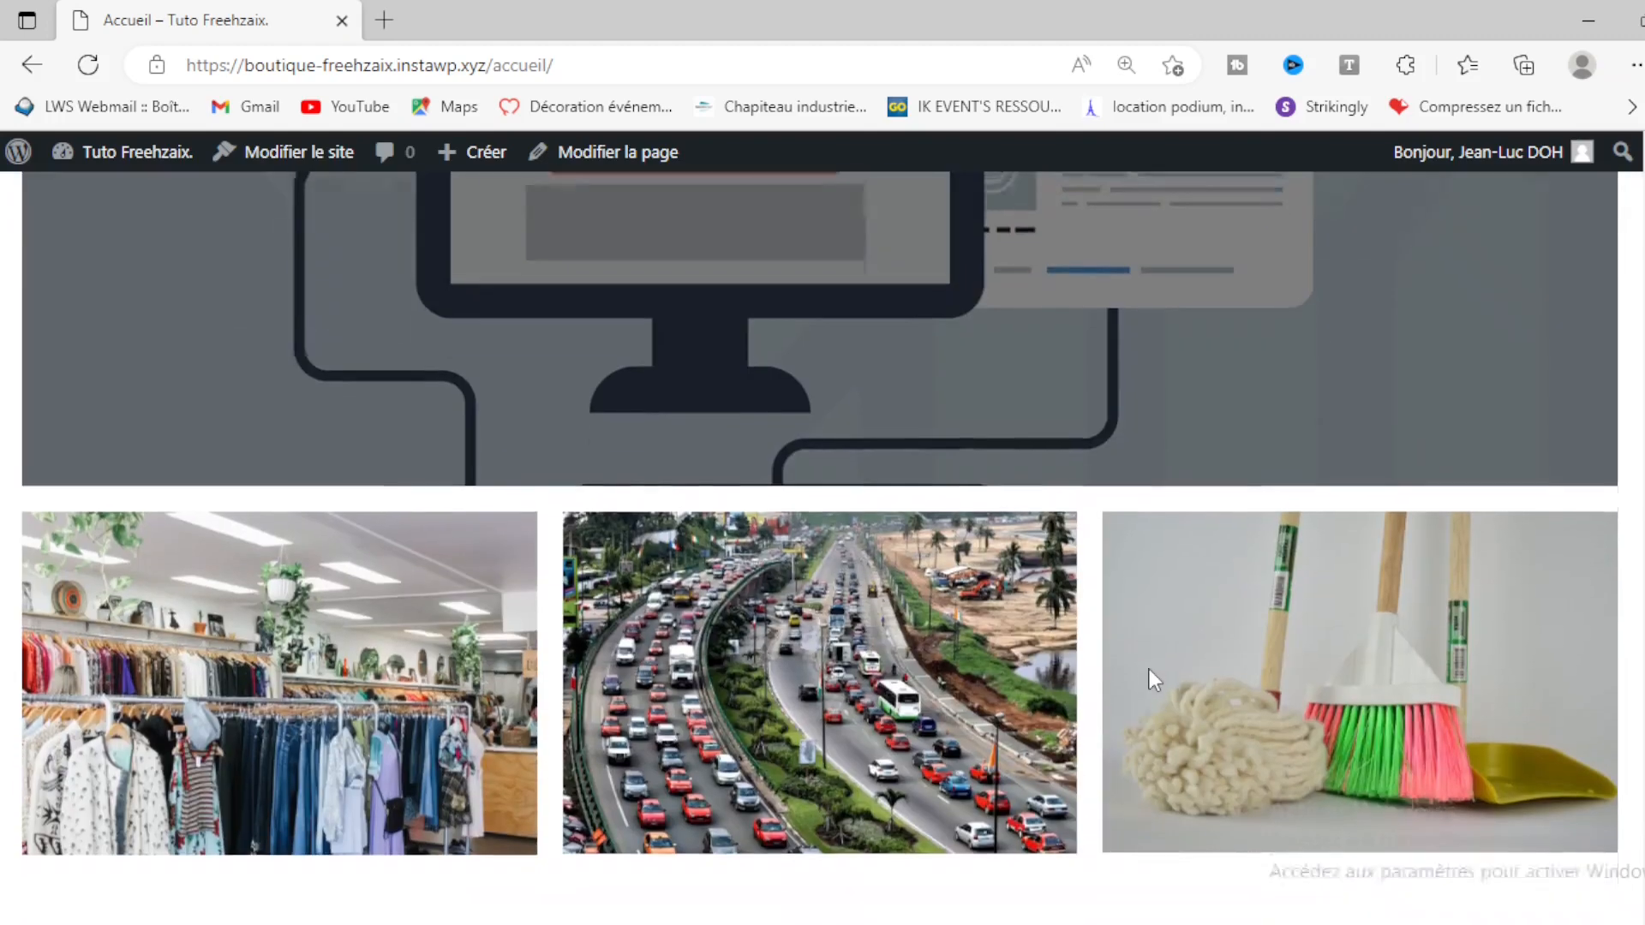
pyautogui.scroll(8, 1149, 670)
pyautogui.scroll(5, 1149, 670)
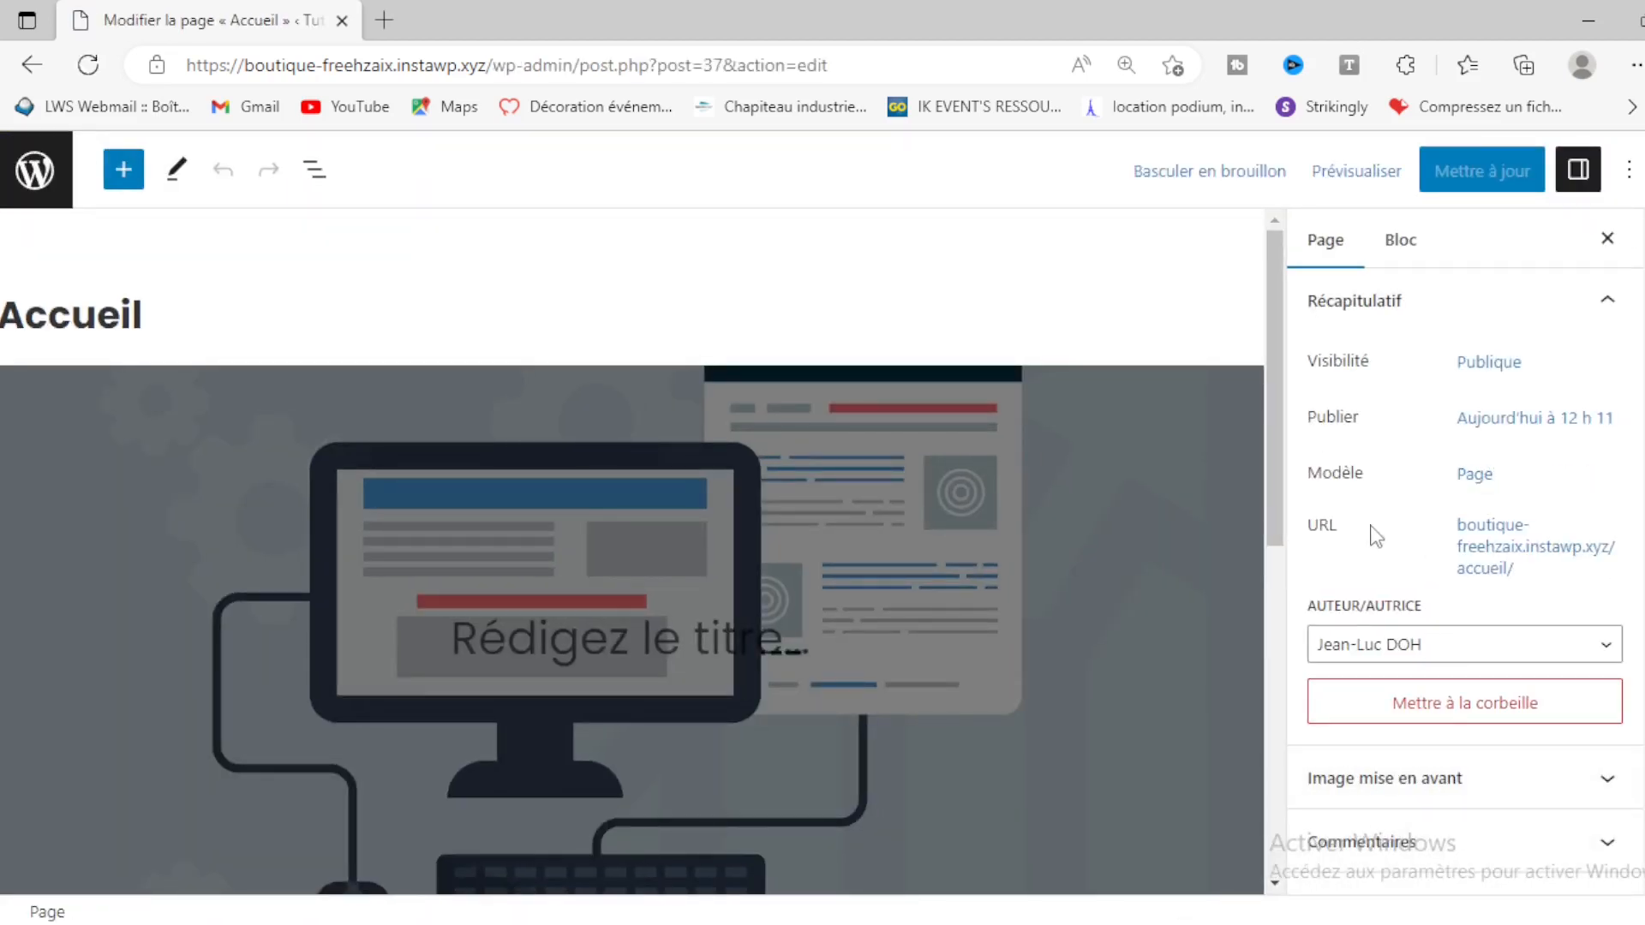
# Step: Try the blank template for the Accueil page, and set the template to page-no-title instead
pyautogui.click(1468, 485)
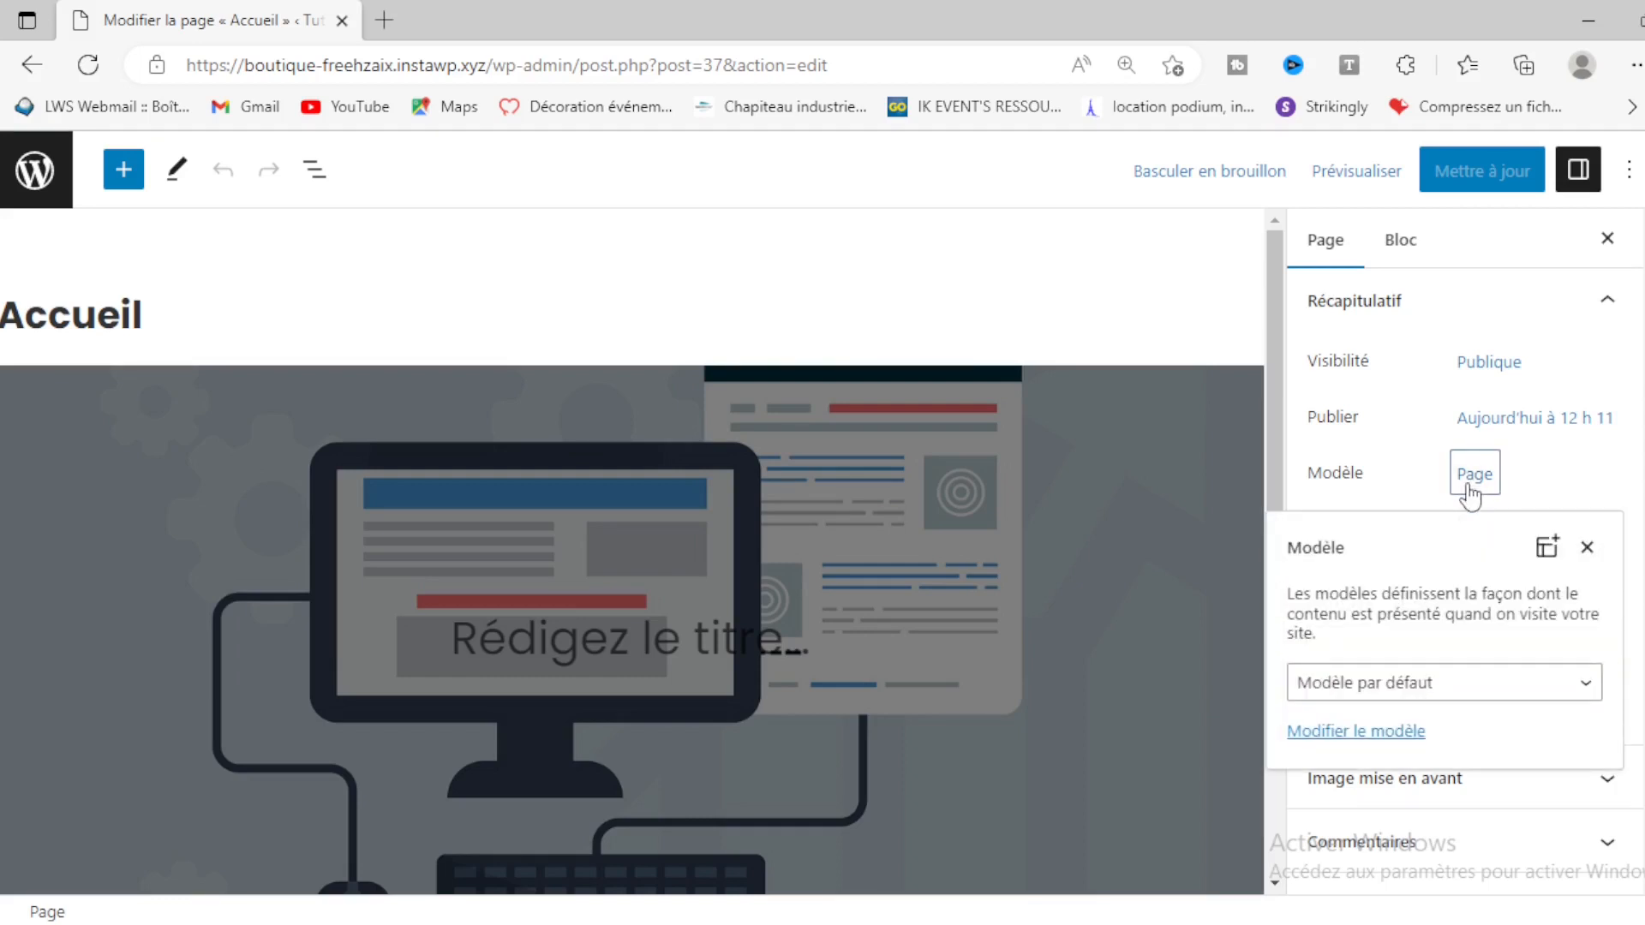
pyautogui.click(1439, 683)
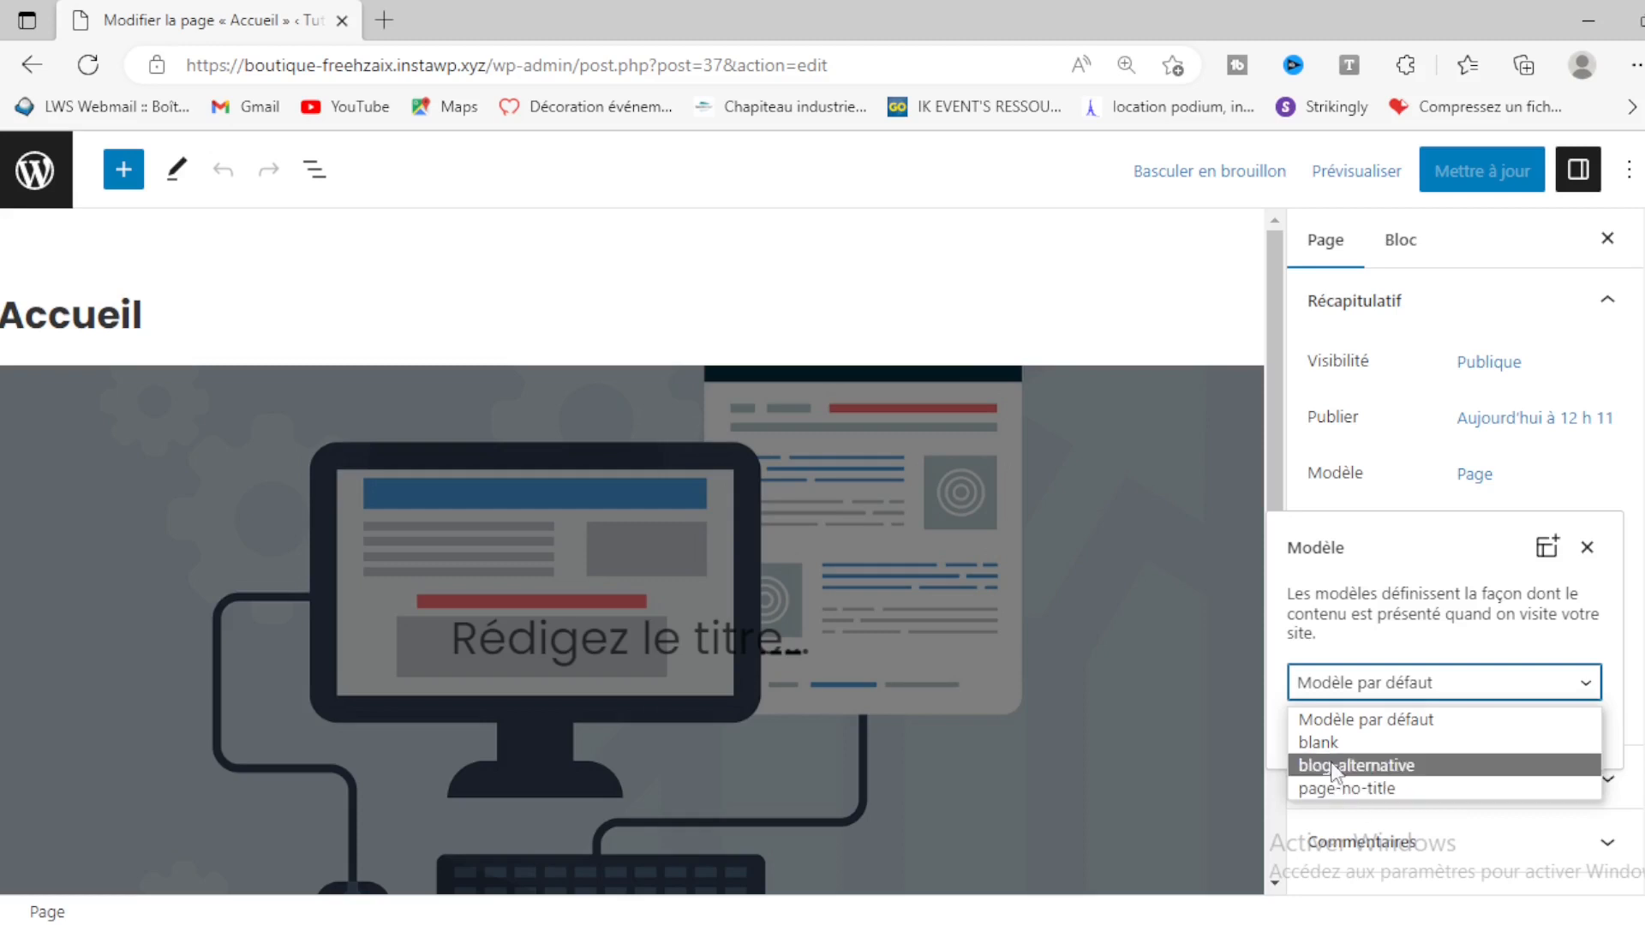
pyautogui.click(1363, 735)
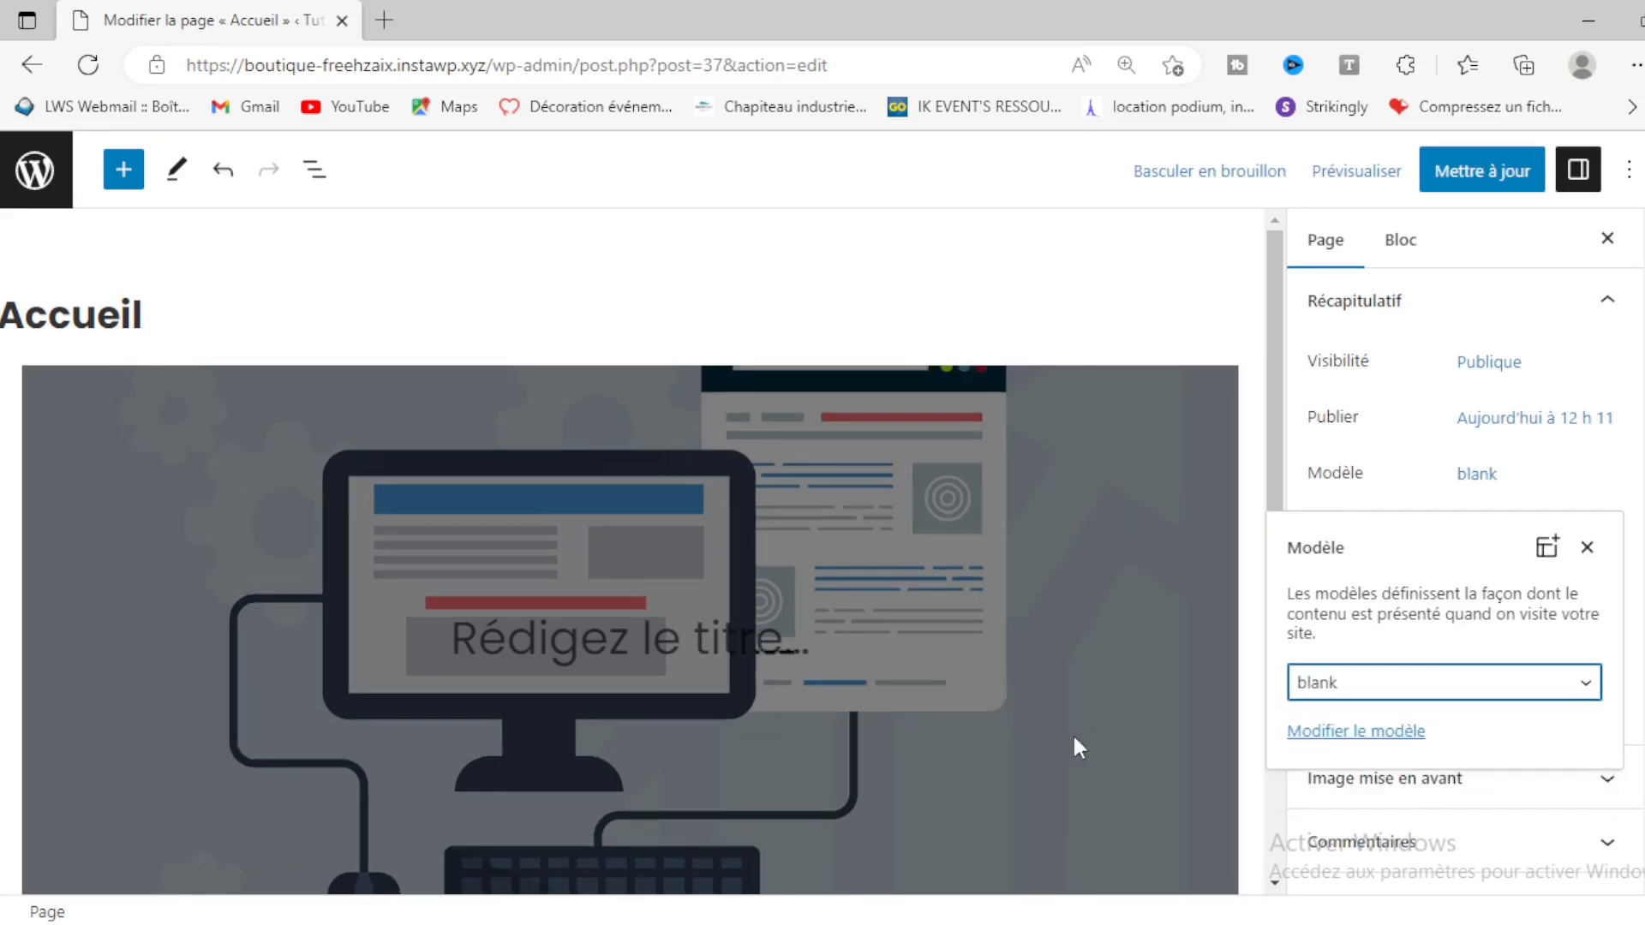
pyautogui.click(1472, 685)
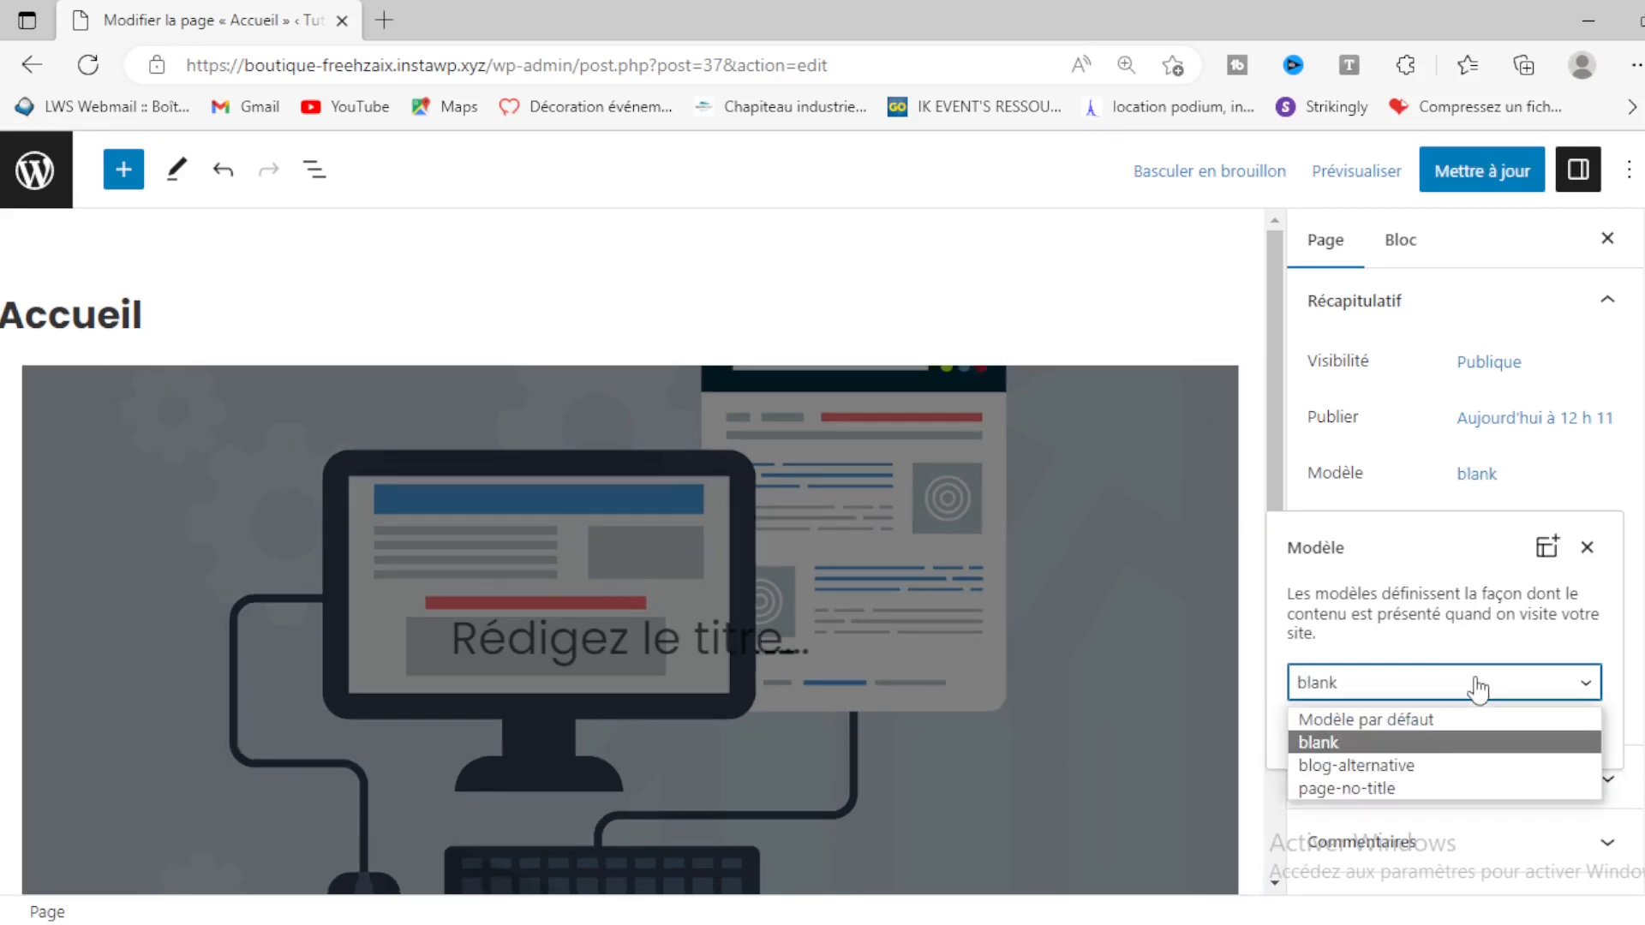
pyautogui.click(1383, 789)
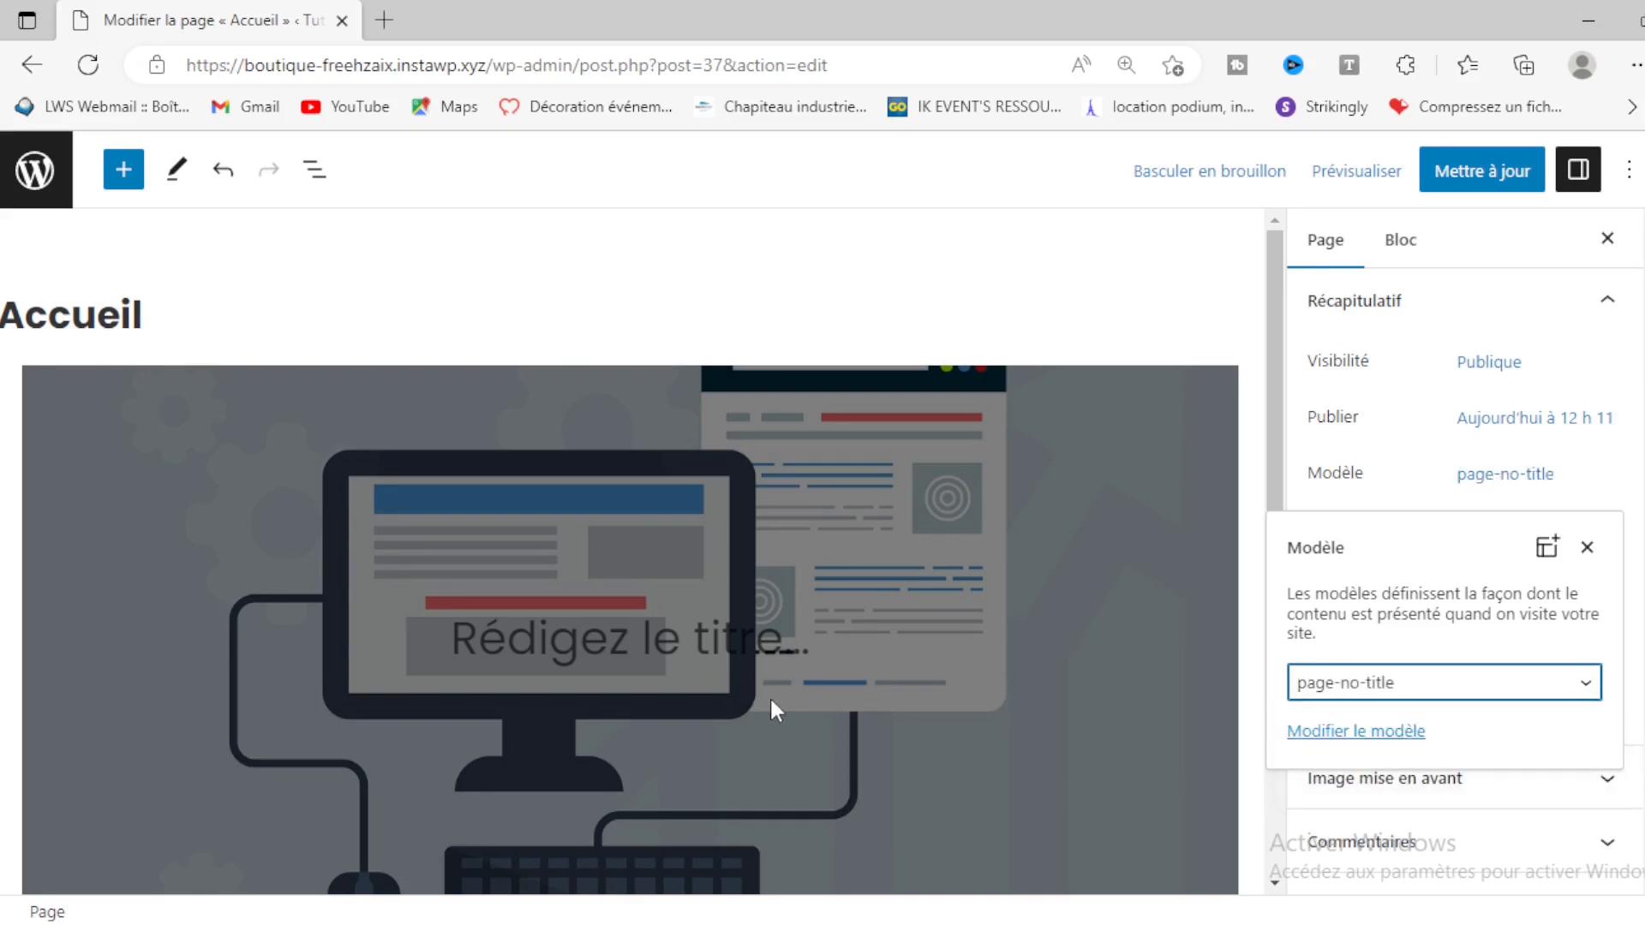
# Step: Fill in the banner's title paragraph with "Bienvenue sur notre site internet"
pyautogui.click(593, 640)
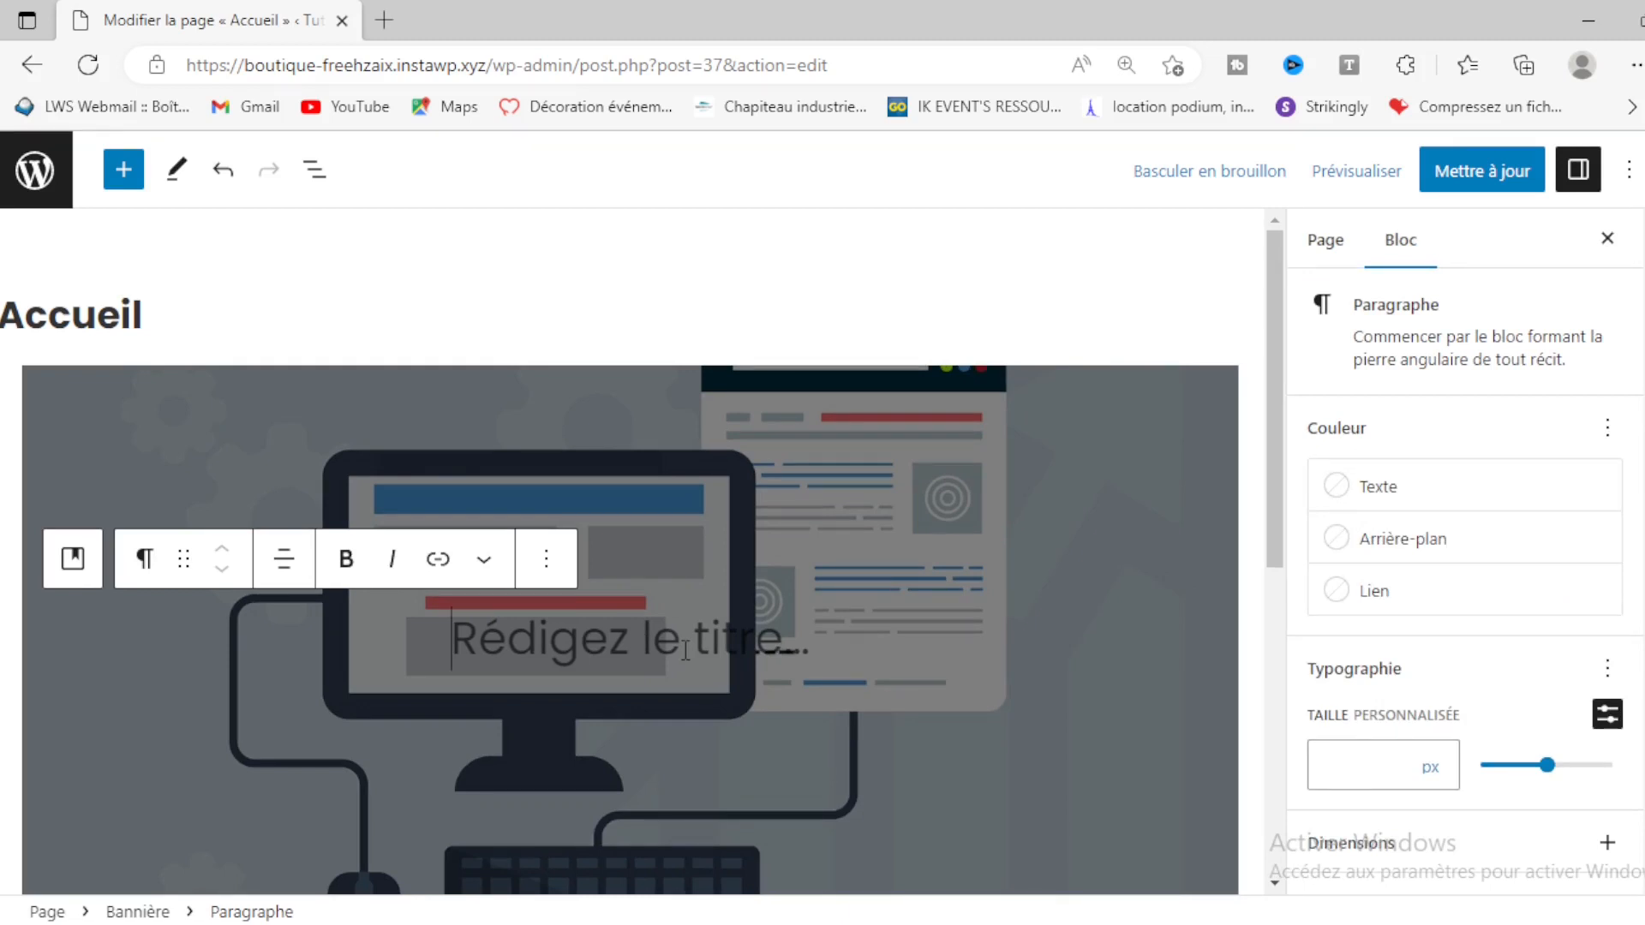
pyautogui.write('B')
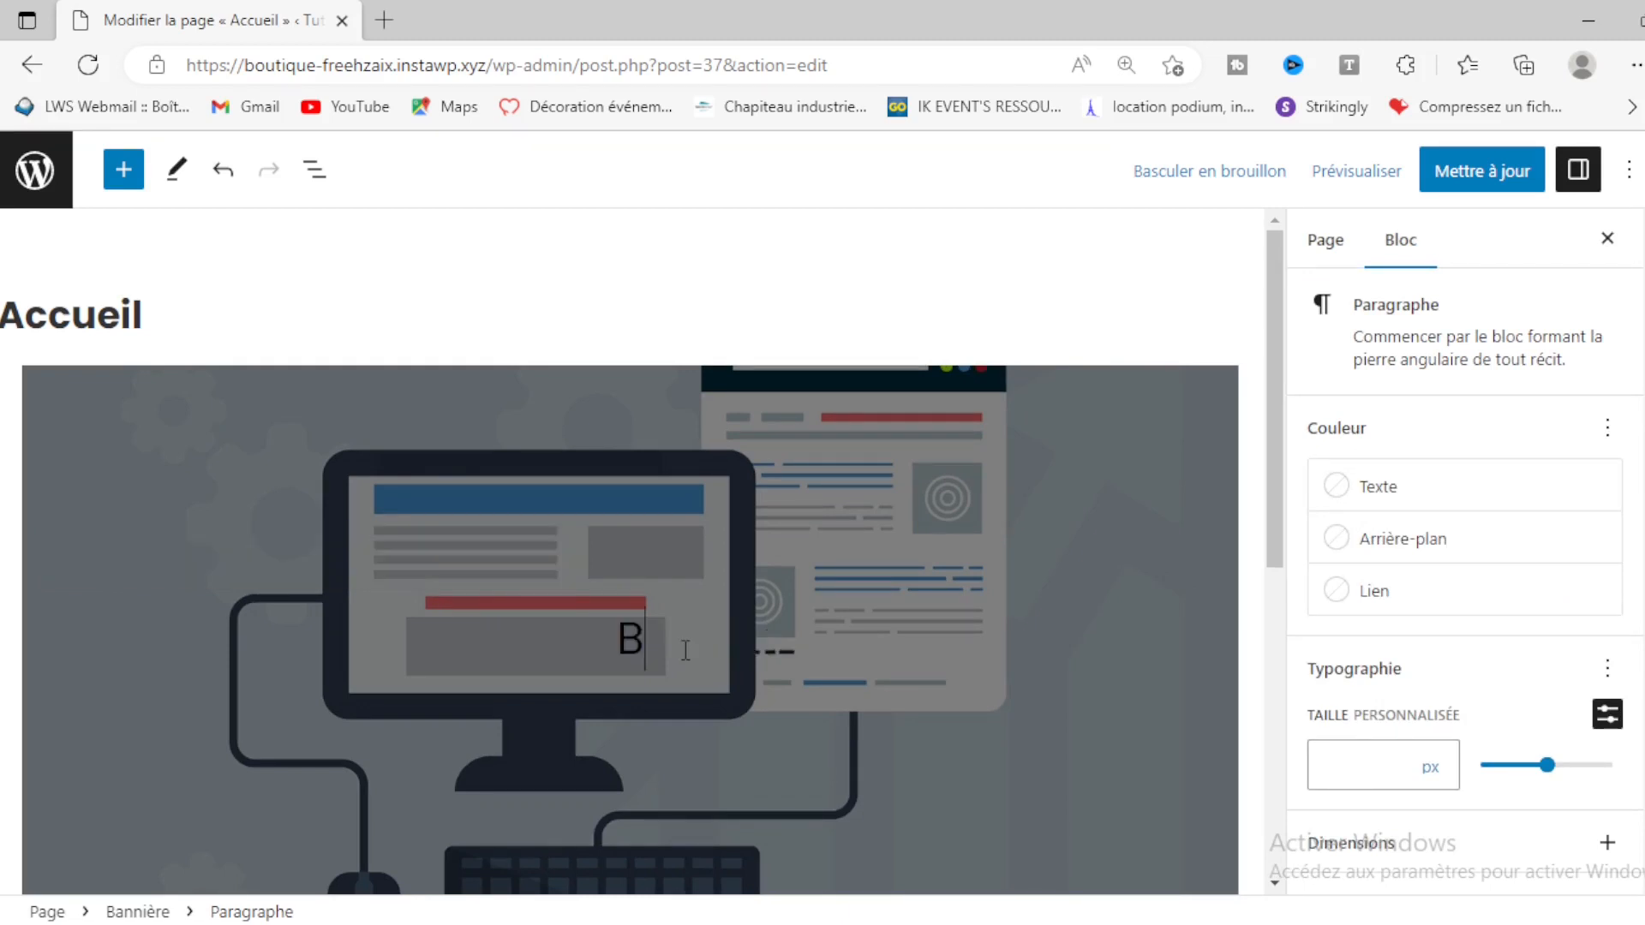
pyautogui.write('ienven')
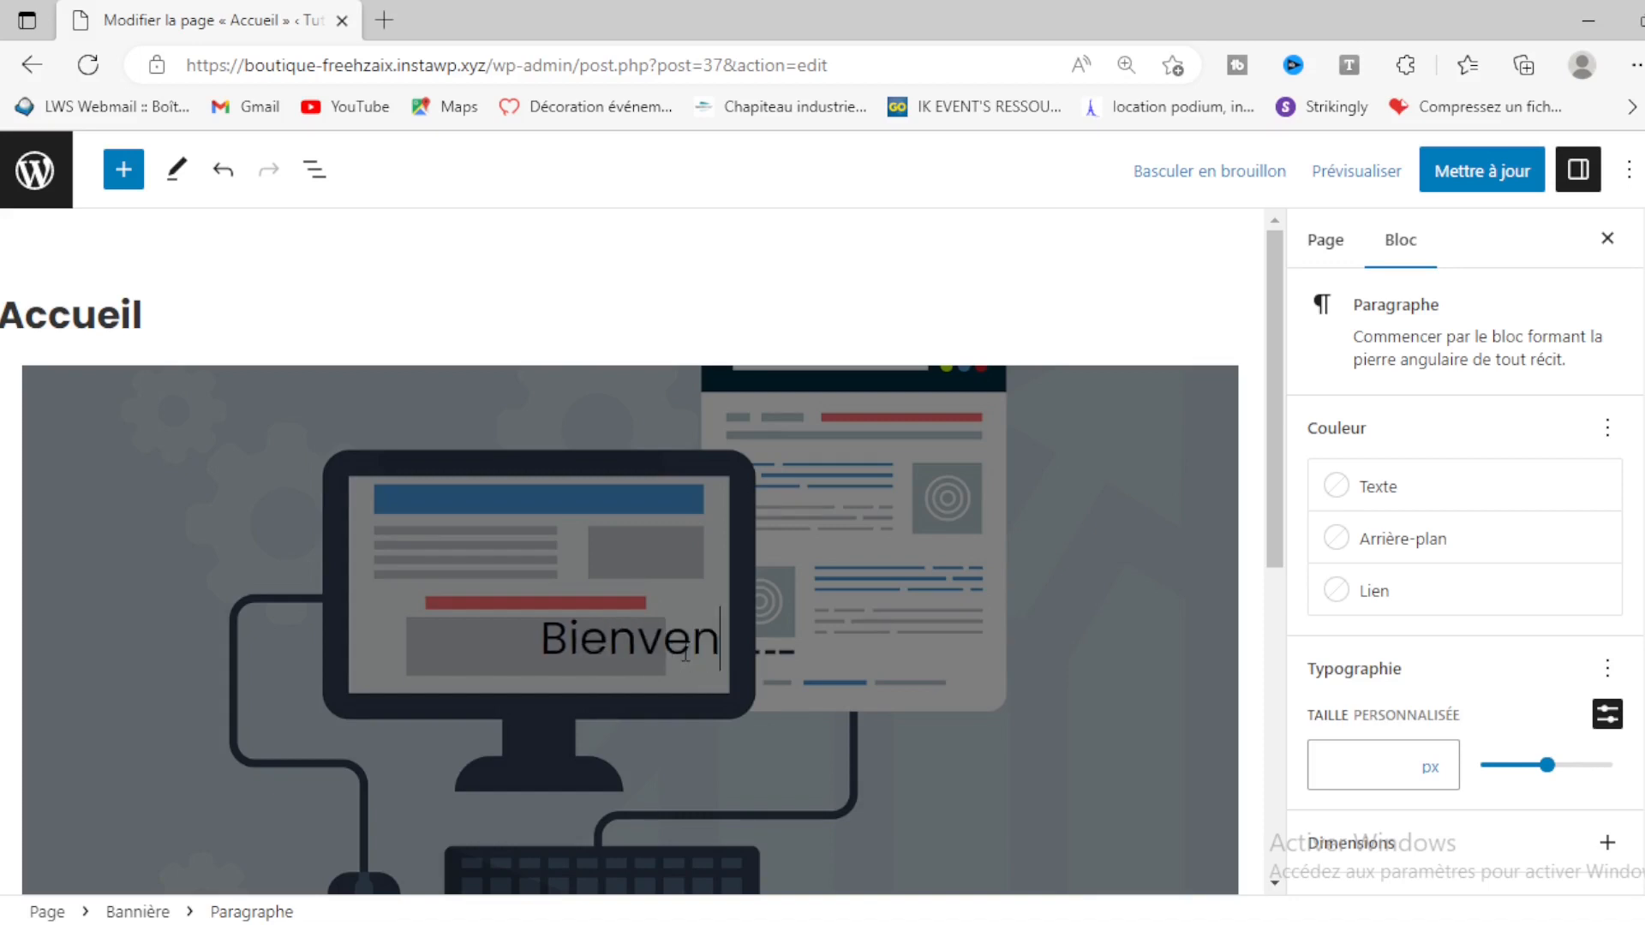
pyautogui.write('ue sur no')
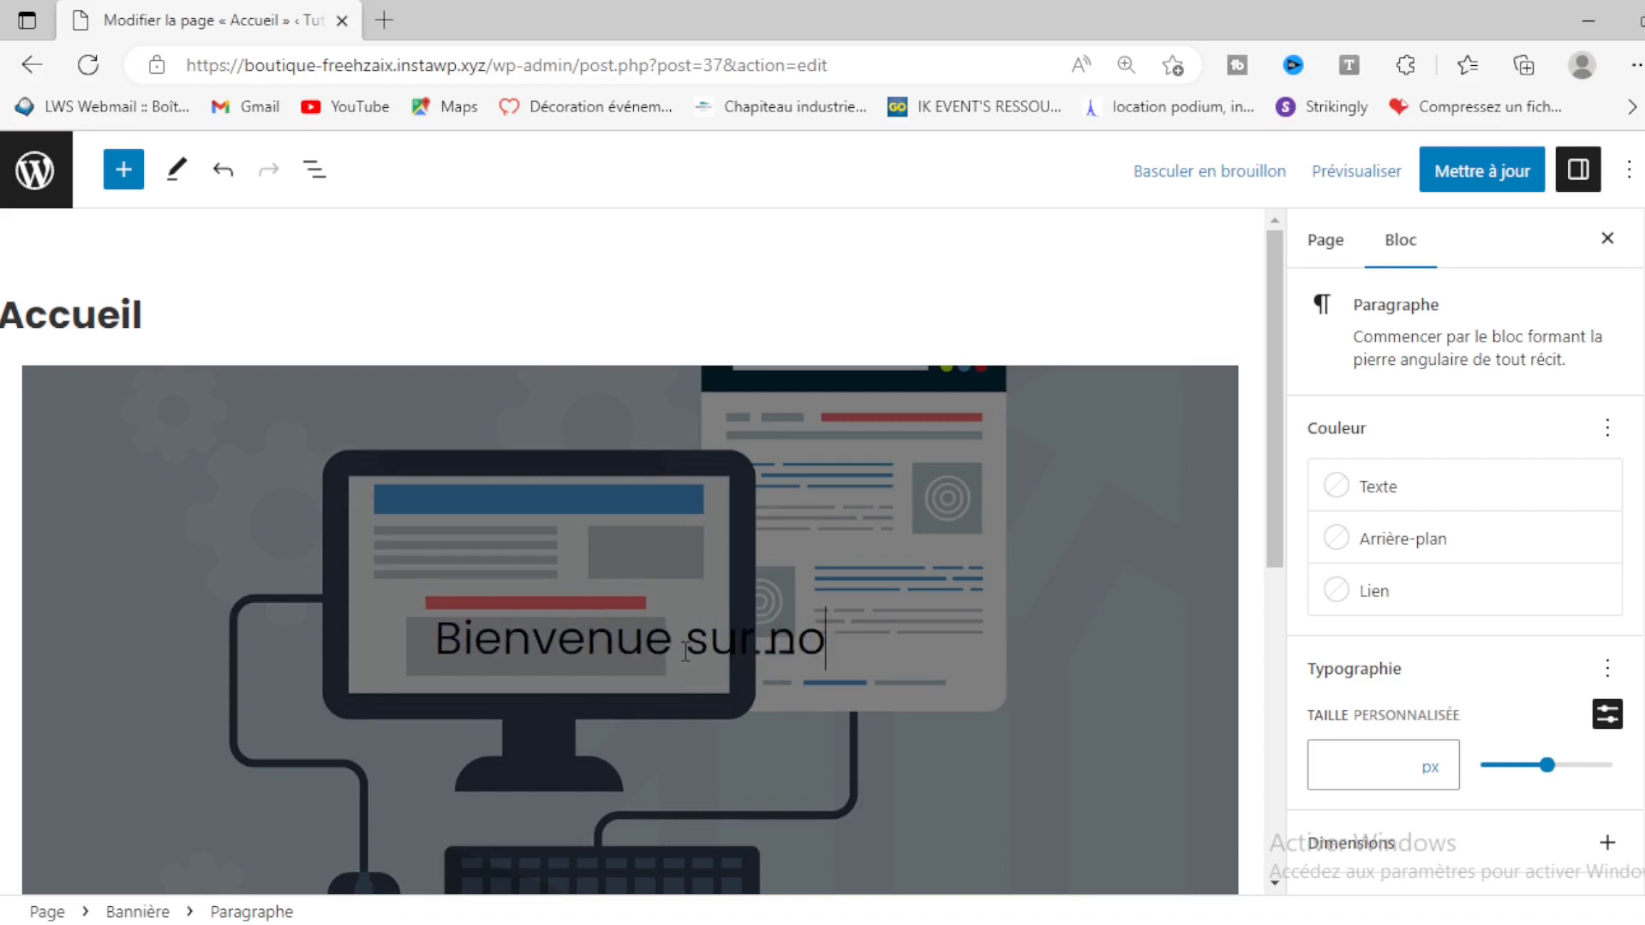
pyautogui.write('tre sit')
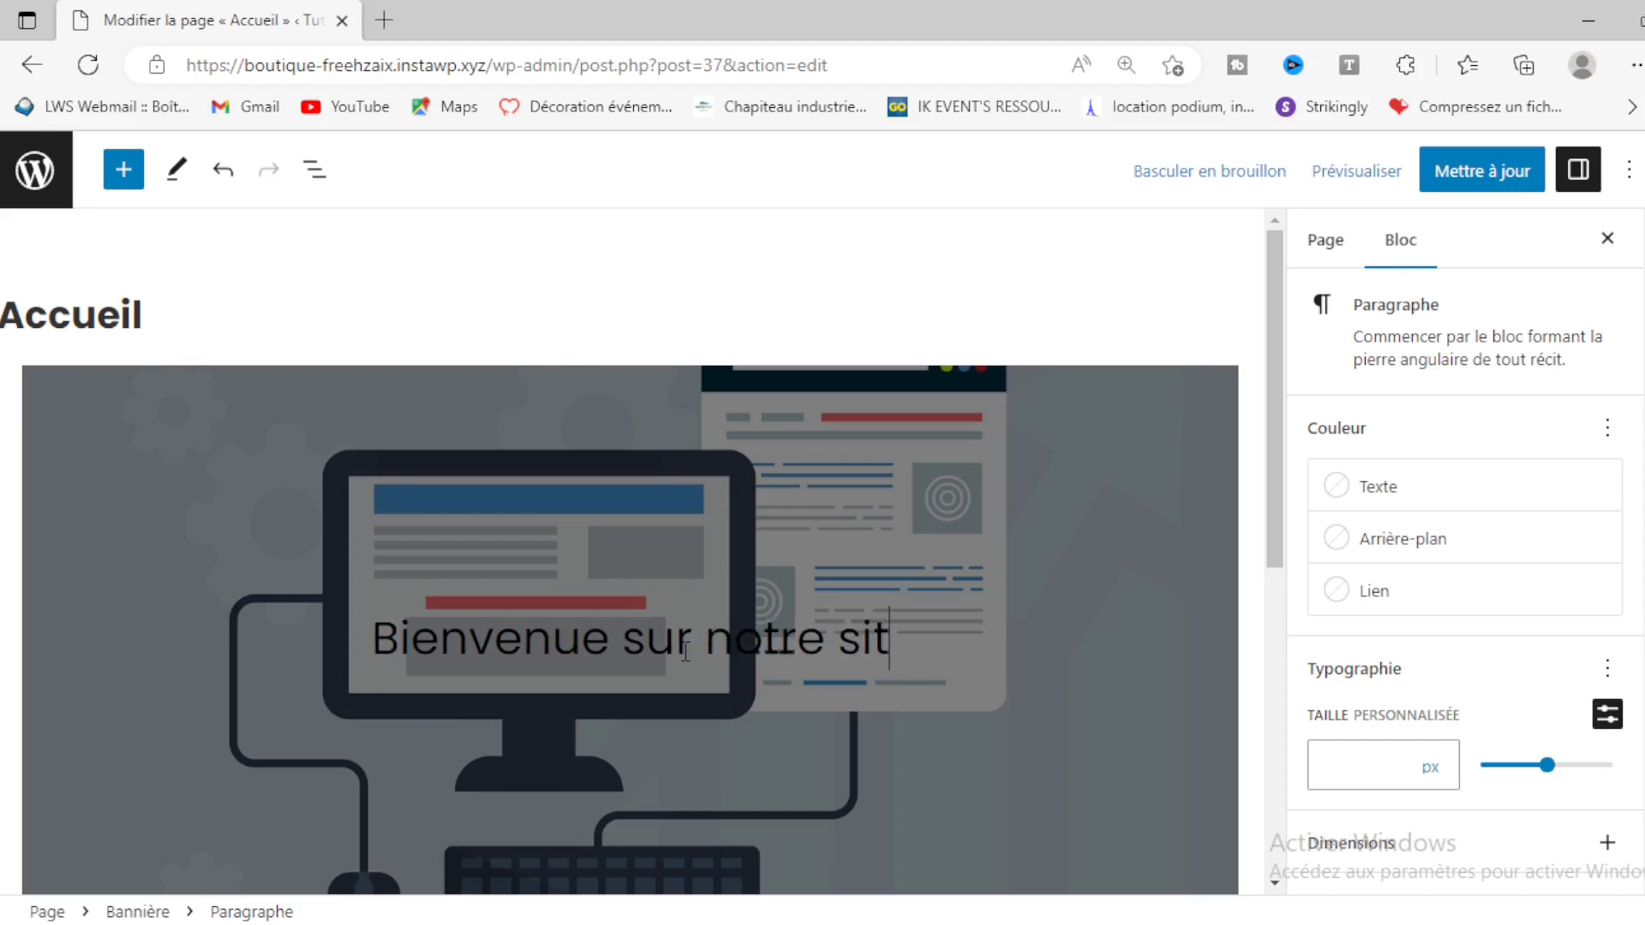
pyautogui.write('e internet')
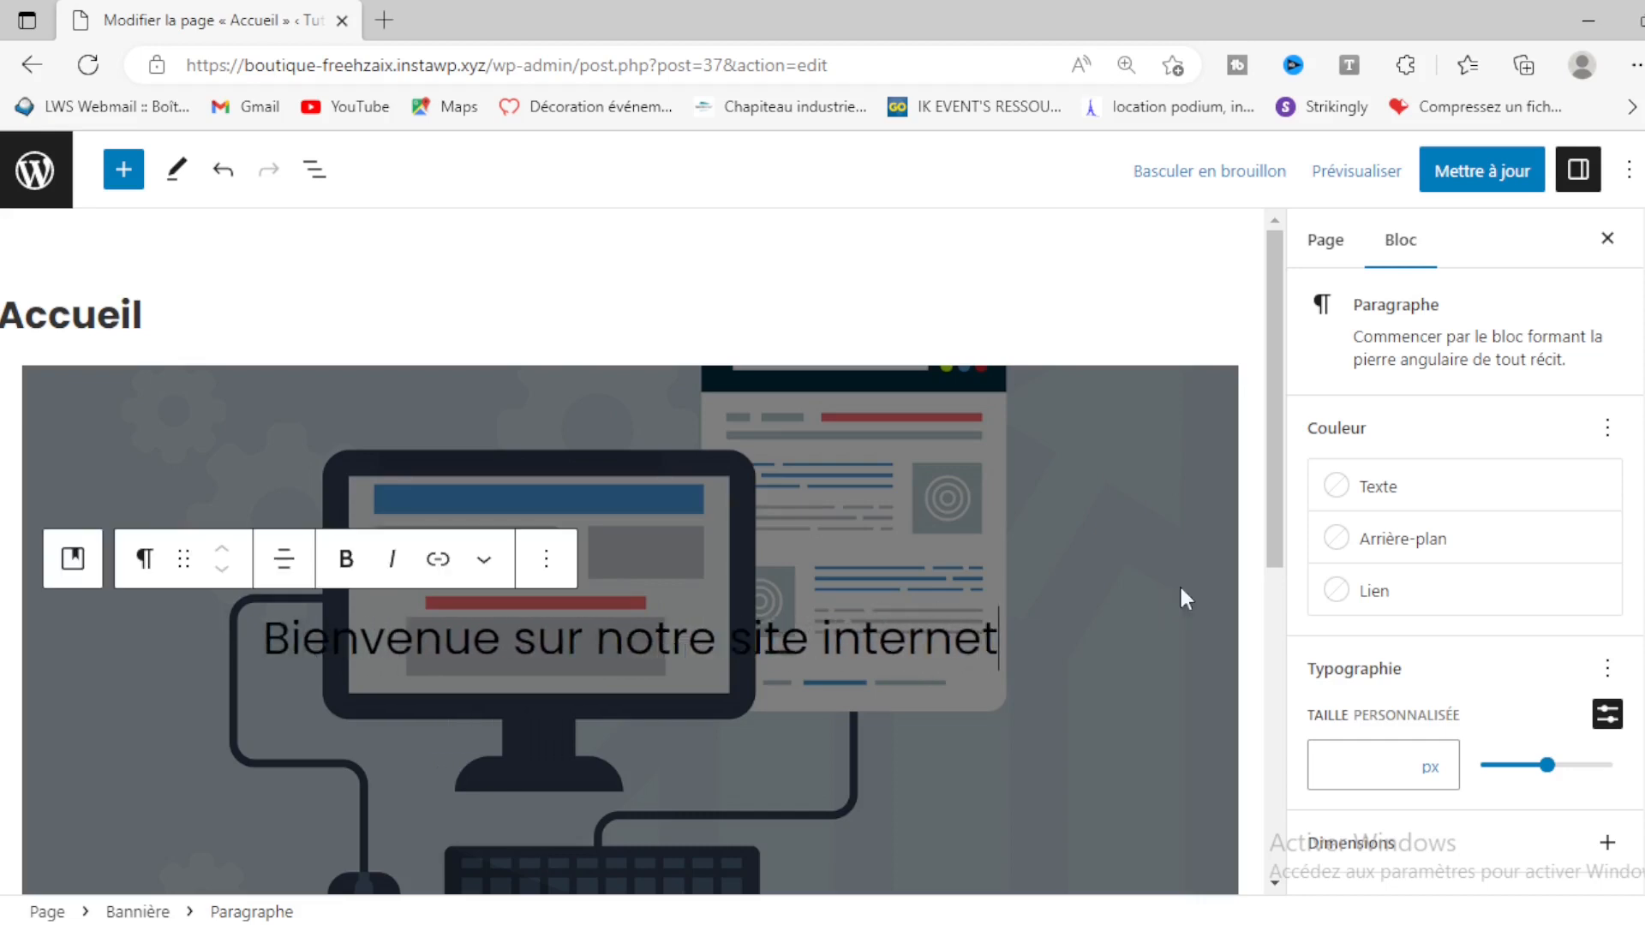
# Step: Set the banner title's text colour to the theme's Light Color (FEFEFE) and update the Accueil page
pyautogui.click(1398, 502)
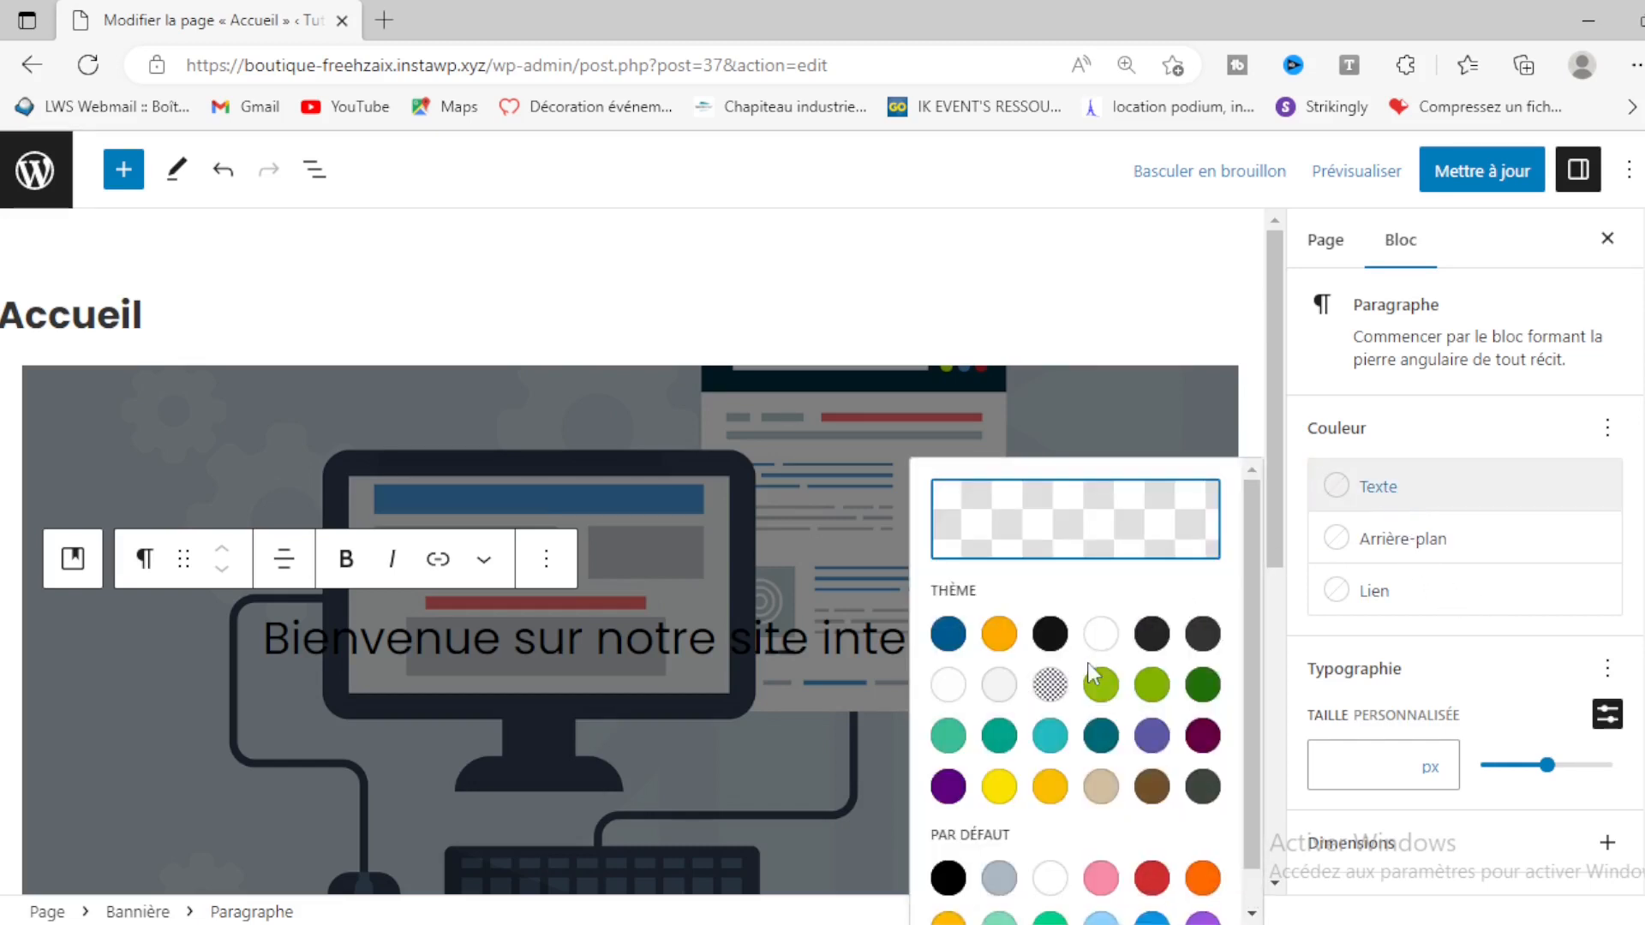
pyautogui.click(949, 685)
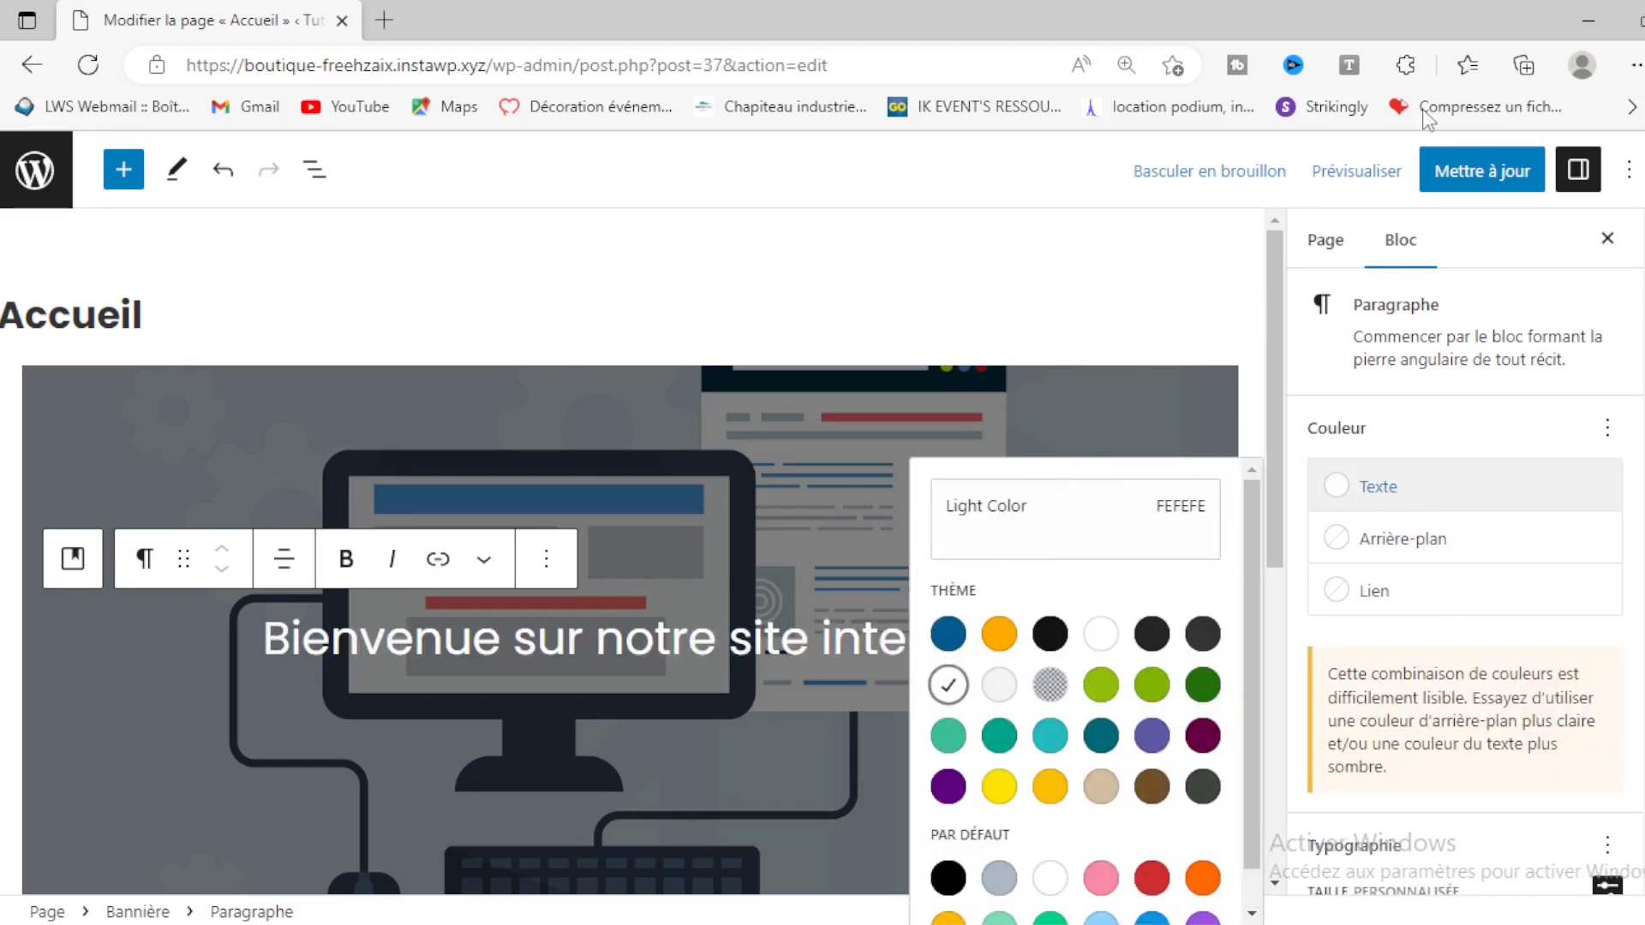
pyautogui.click(1492, 164)
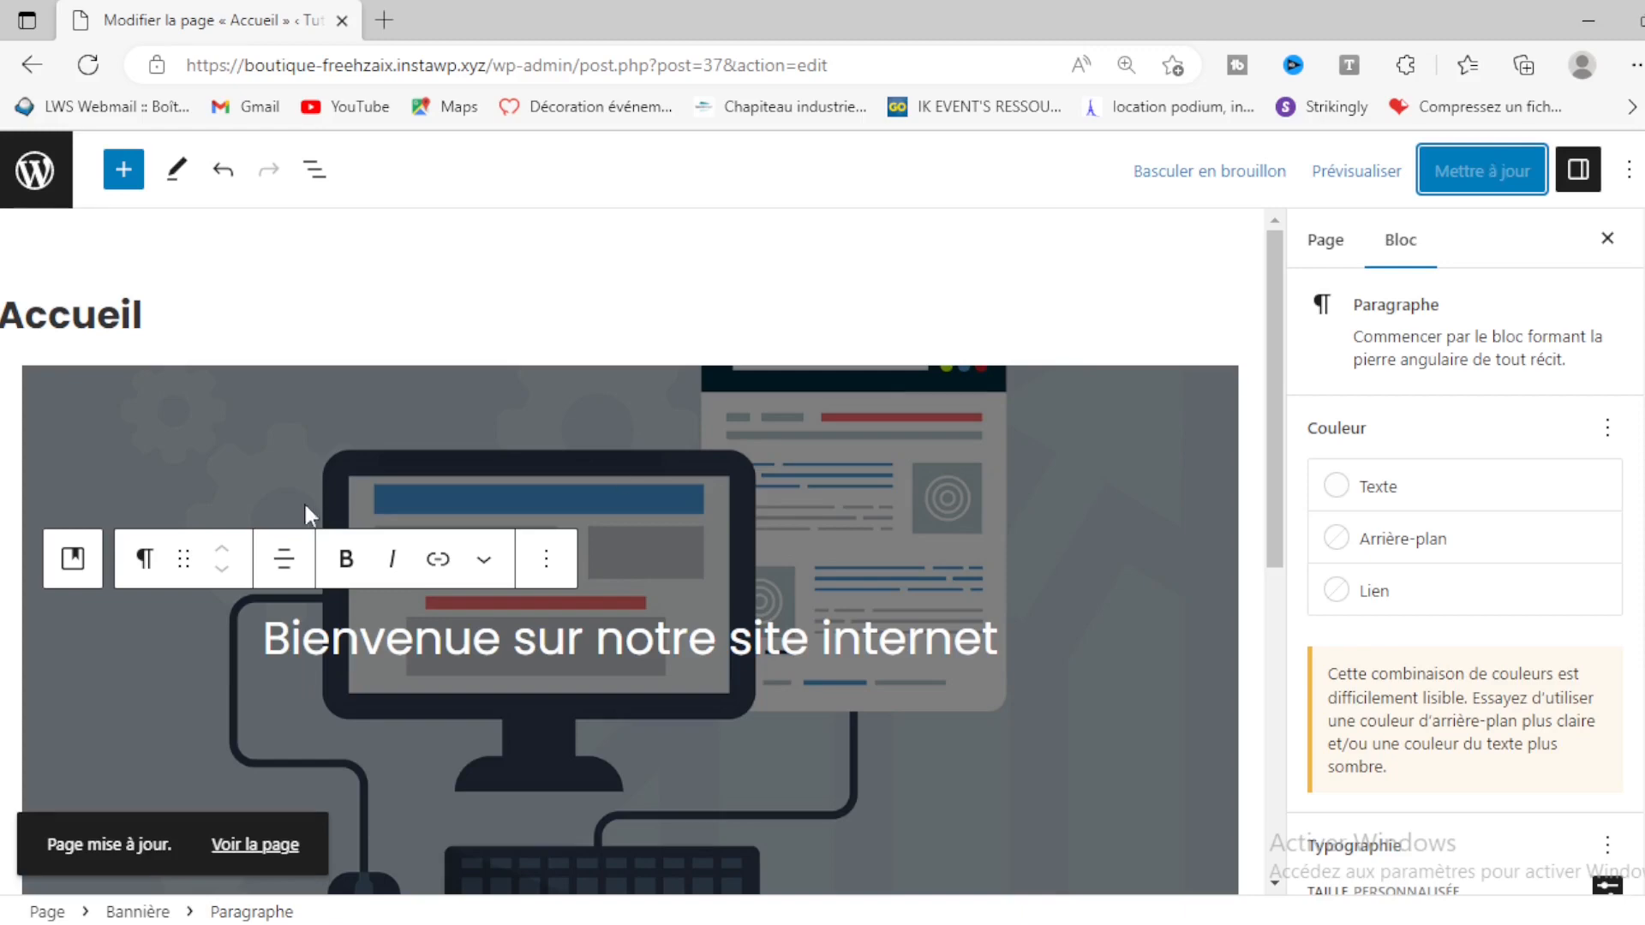
# Step: View the updated Accueil page and review its titled banner, three image columns and footer
pyautogui.click(255, 847)
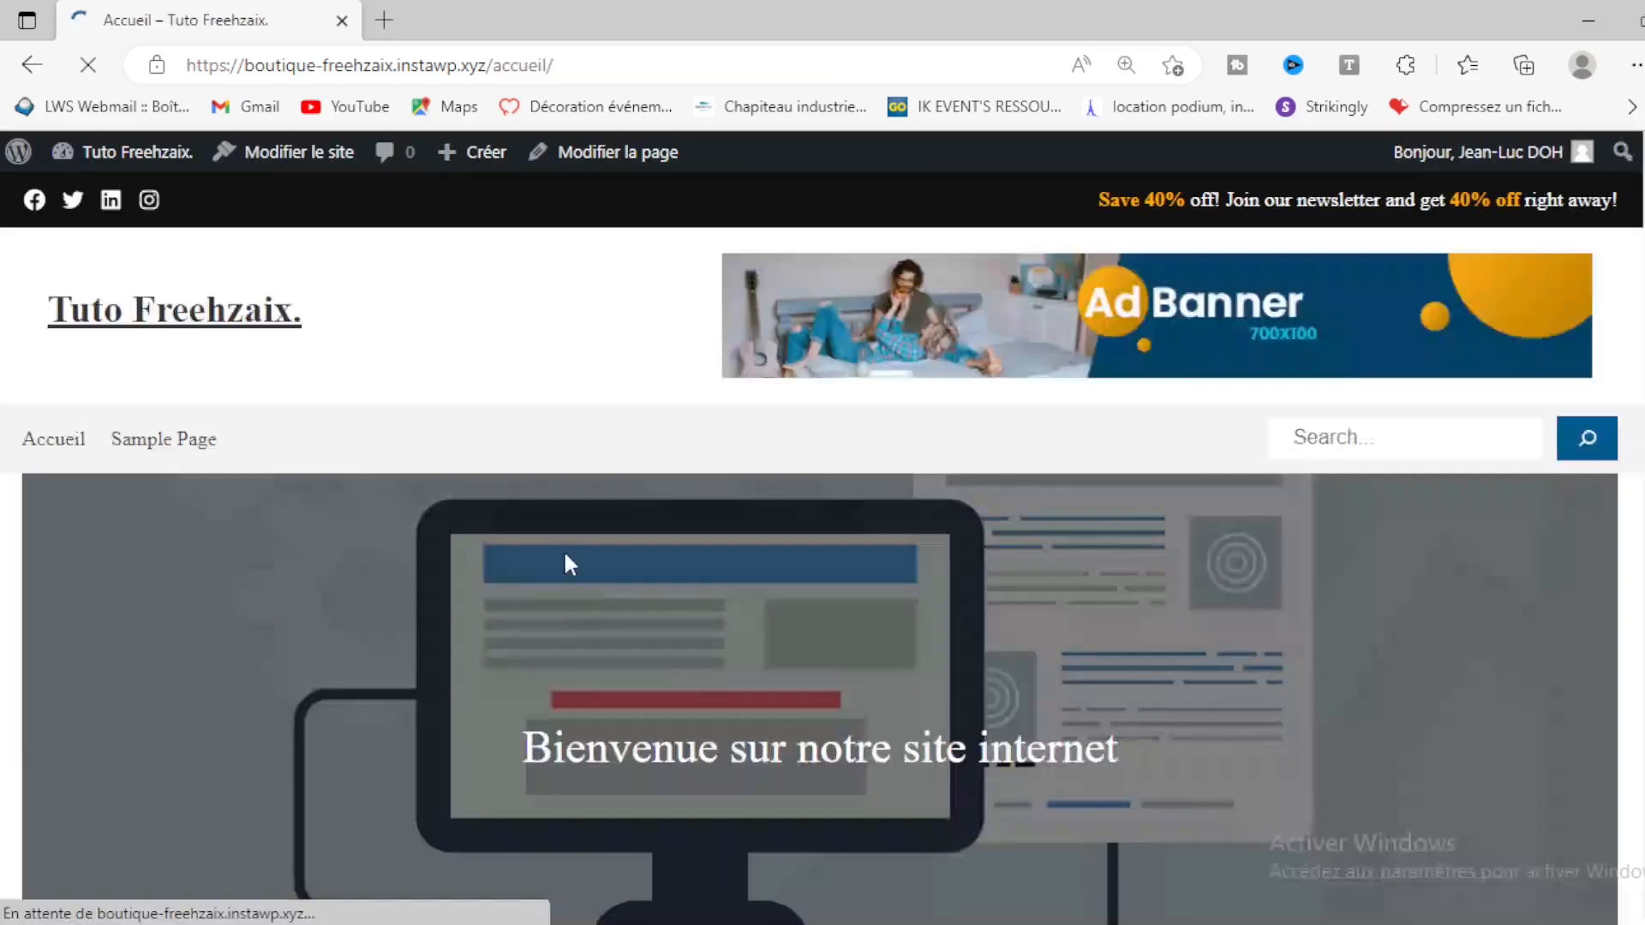
pyautogui.scroll(-3, 767, 635)
pyautogui.scroll(3, 768, 634)
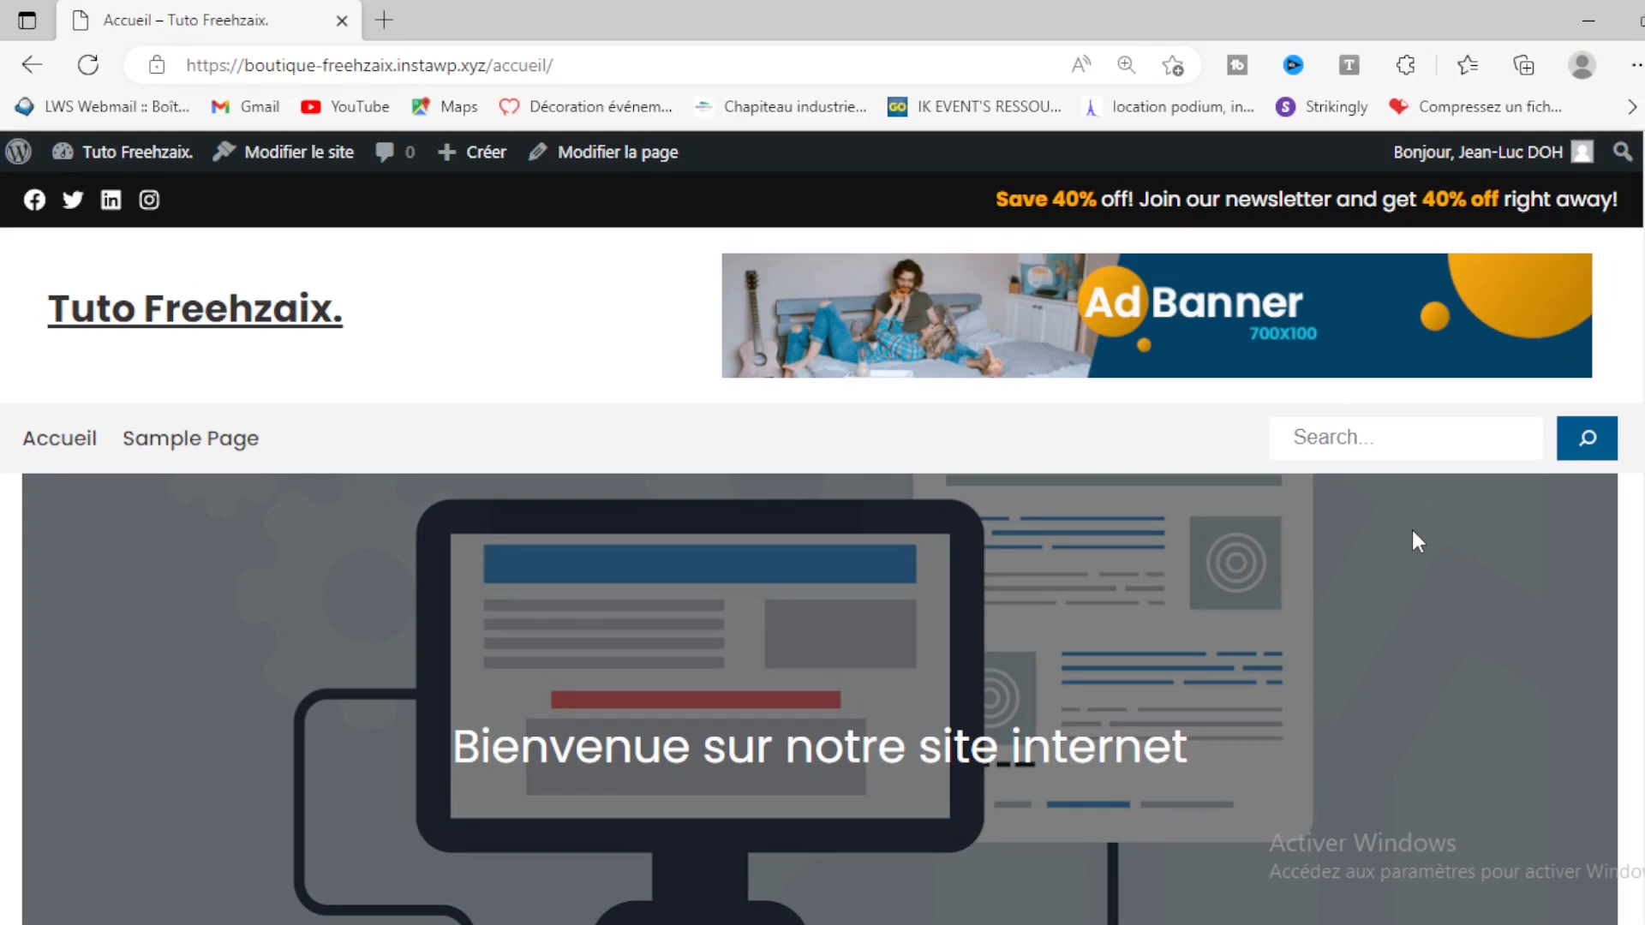
pyautogui.scroll(-7, 1413, 532)
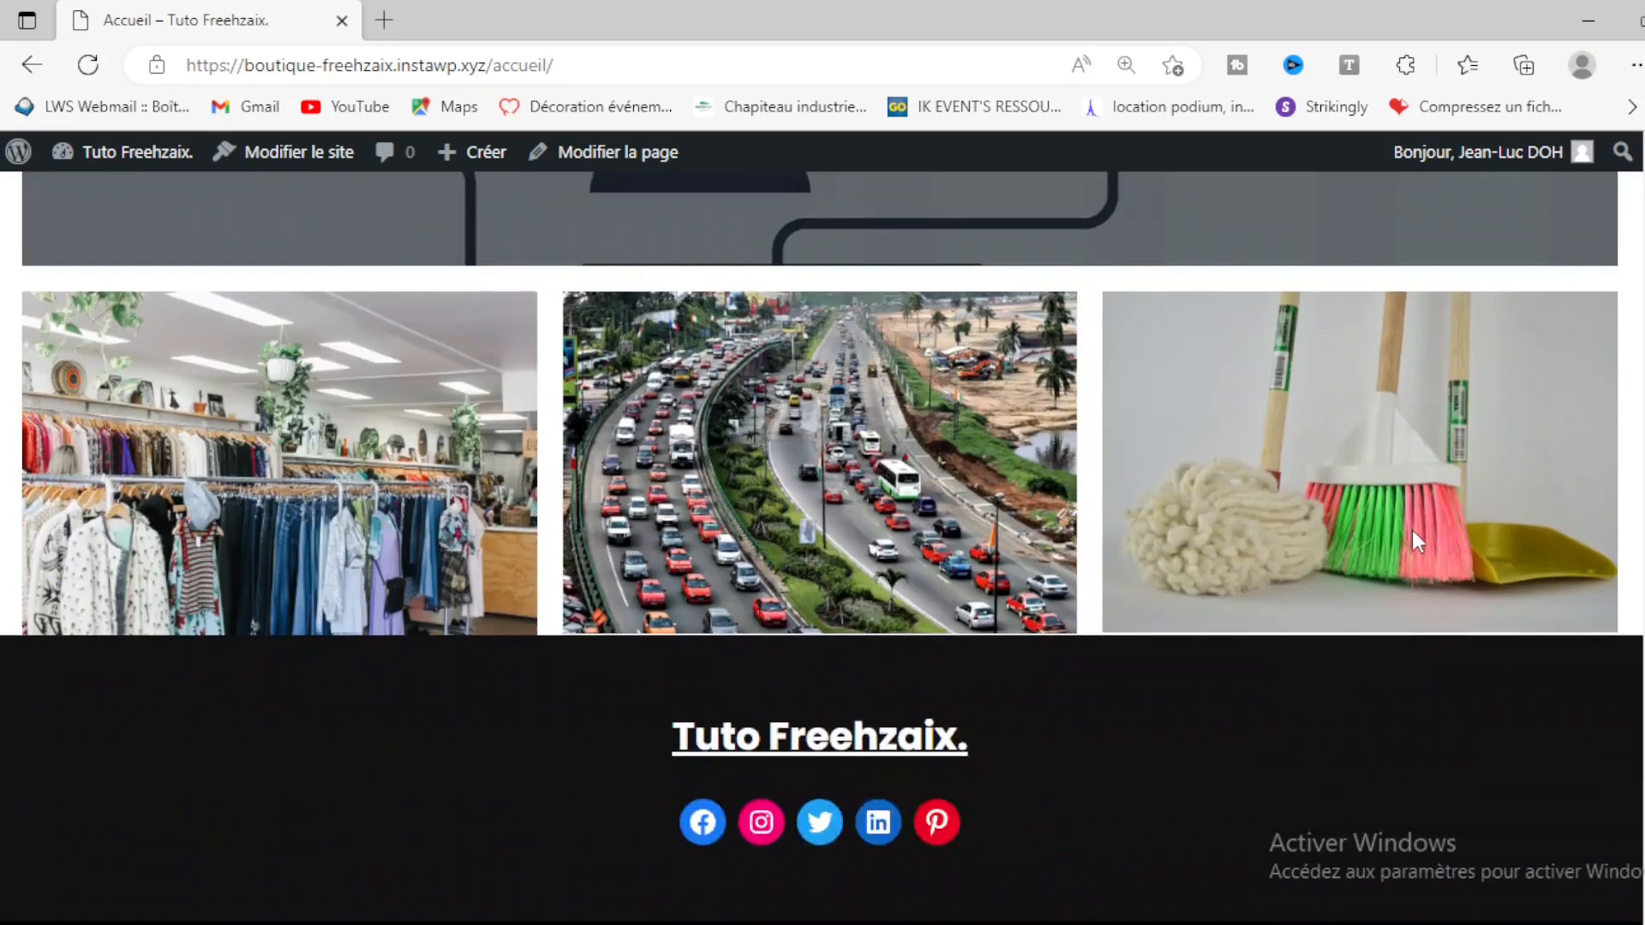
pyautogui.scroll(7, 1413, 532)
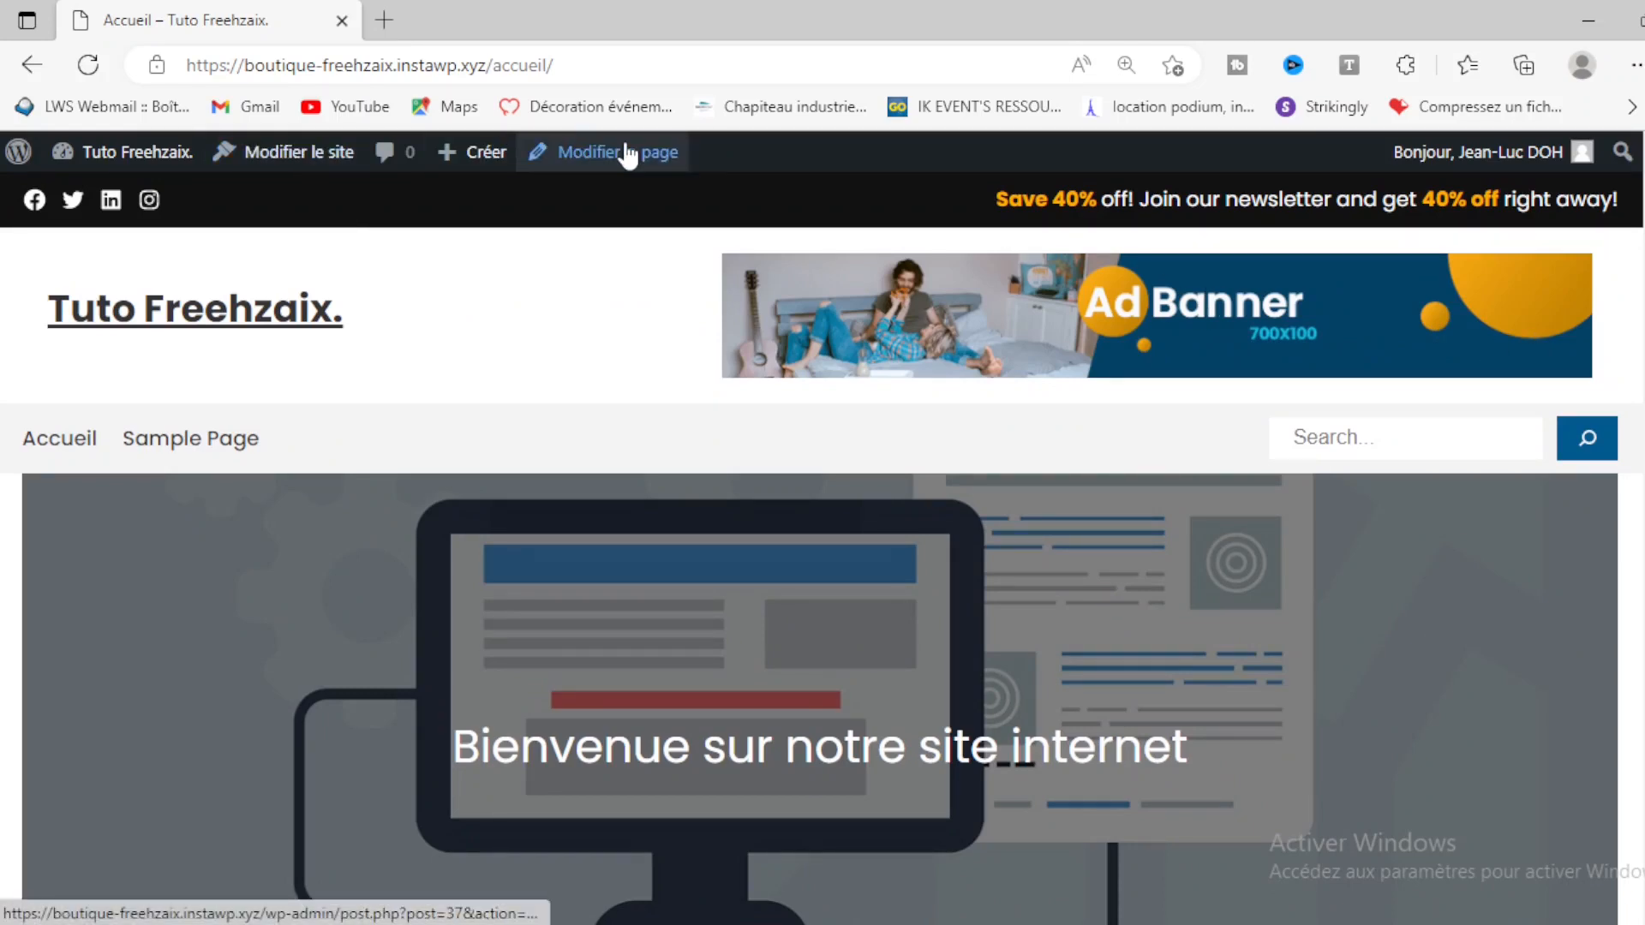
# Step: Open the Page template in the site editor and open its Header template part for editing
pyautogui.moveTo(120, 167)
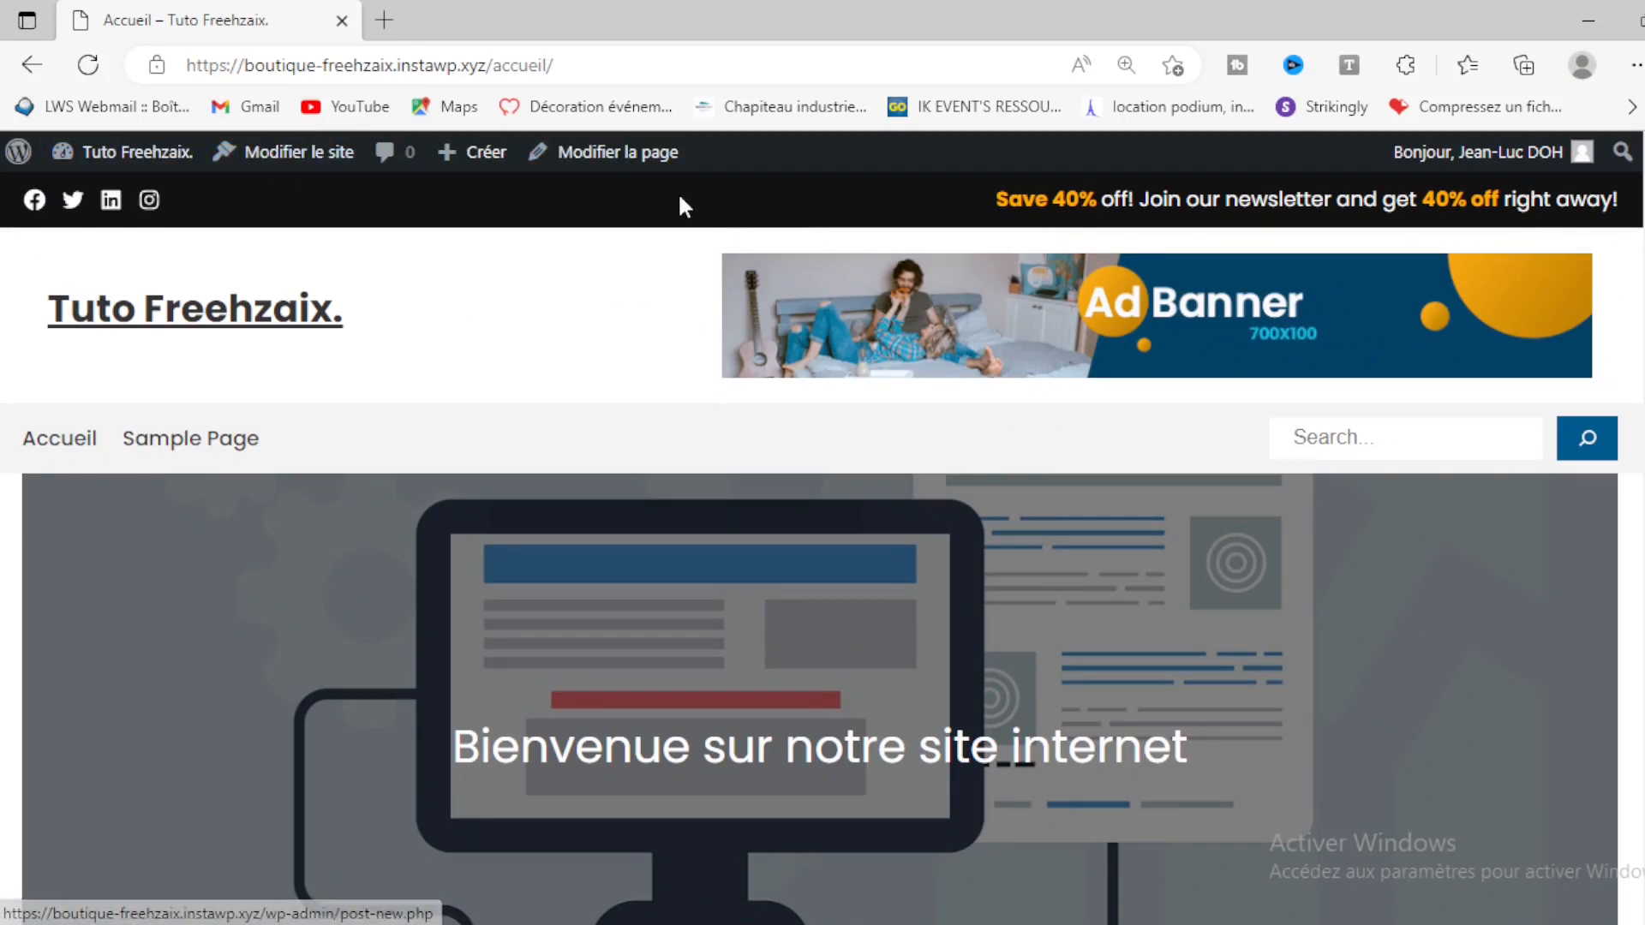
pyautogui.click(306, 154)
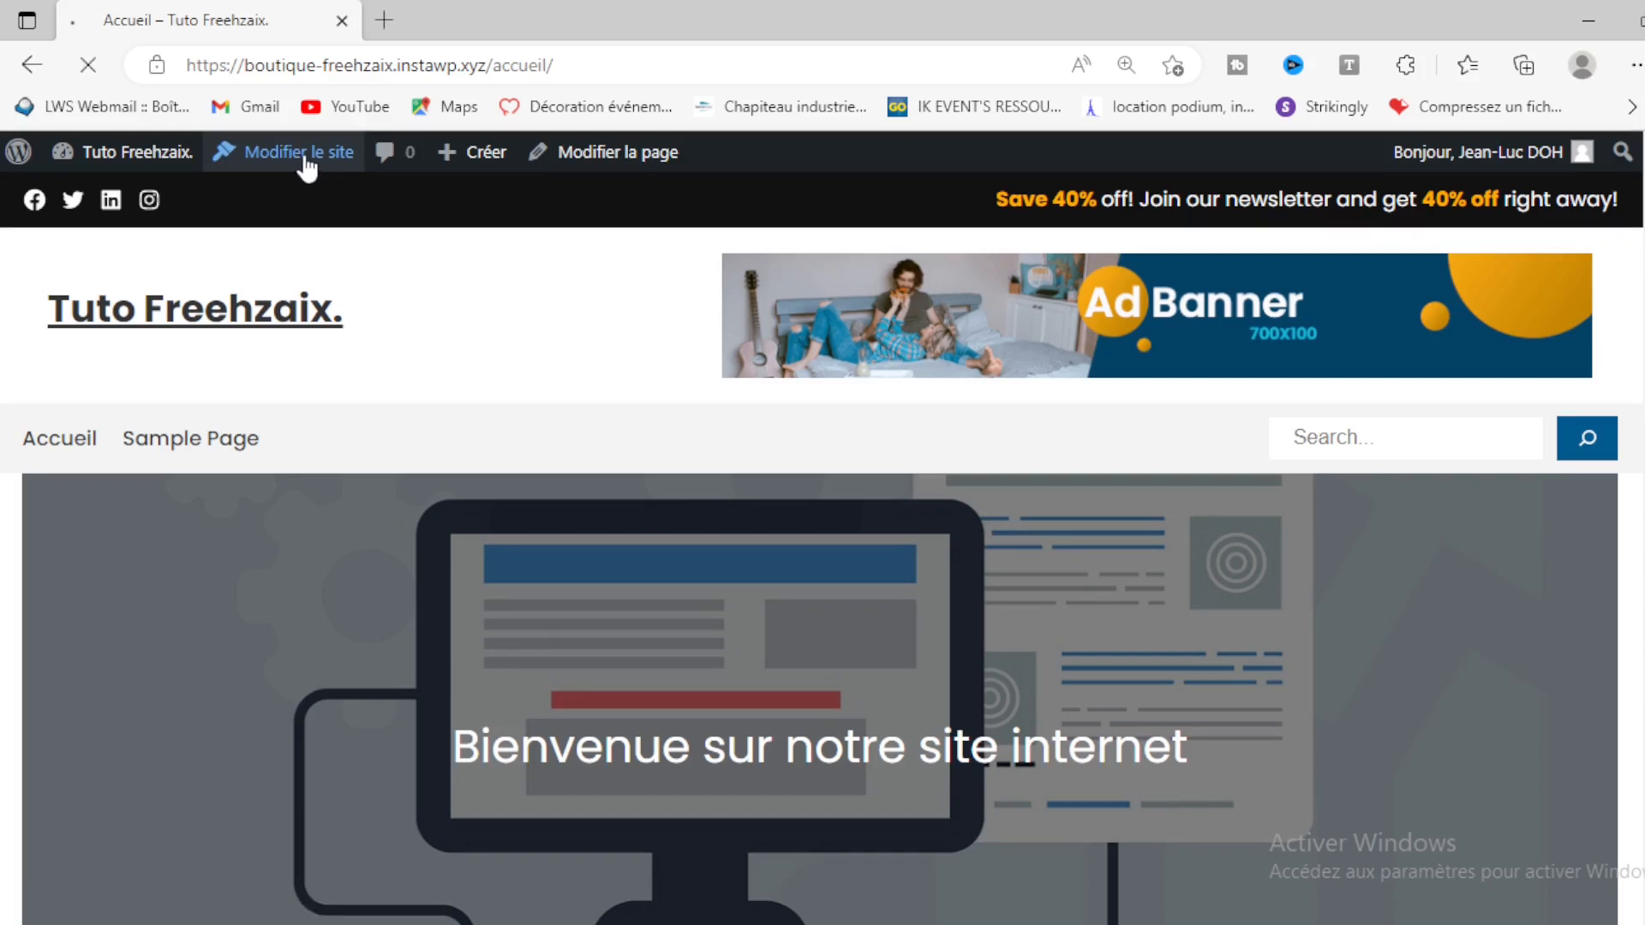
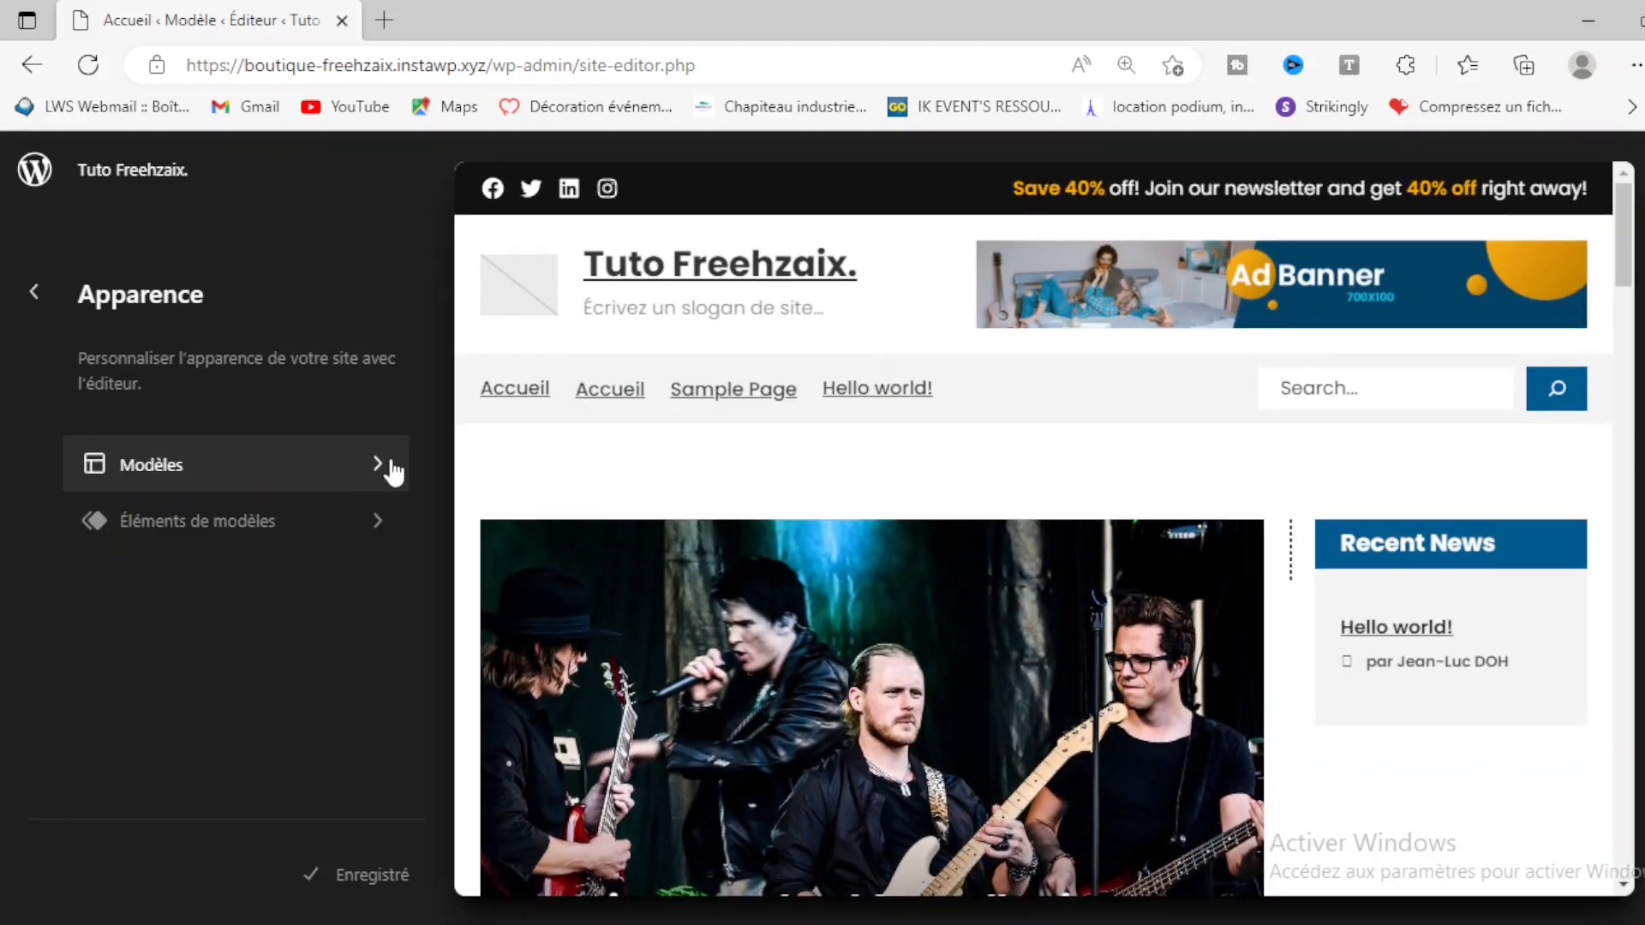
pyautogui.click(386, 467)
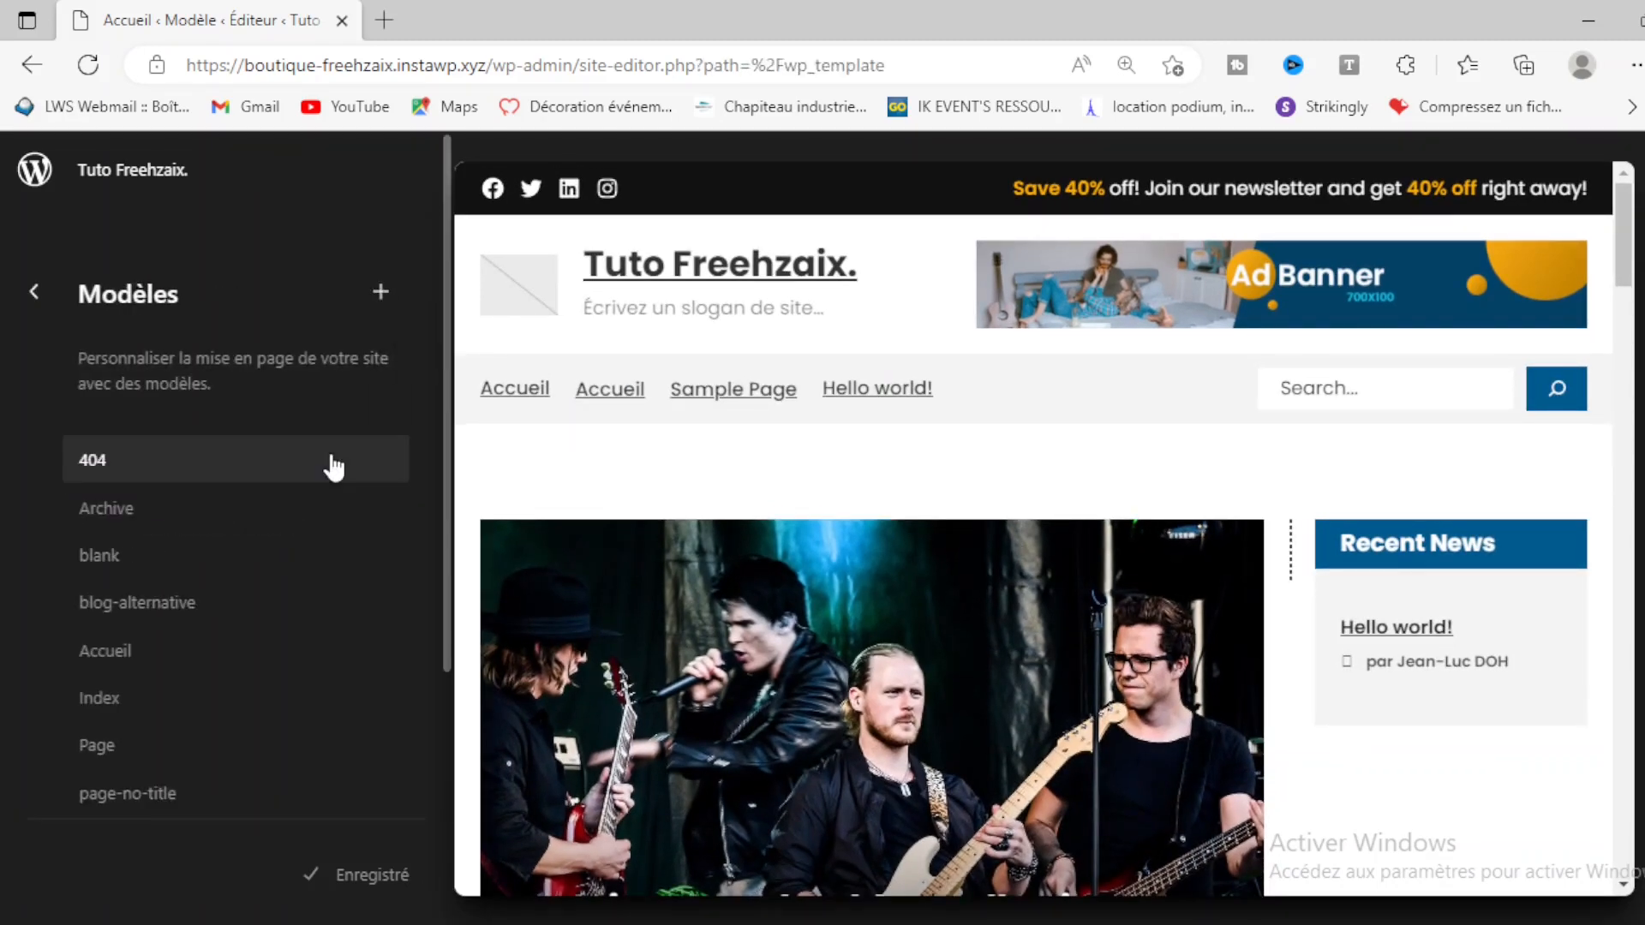
pyautogui.click(101, 749)
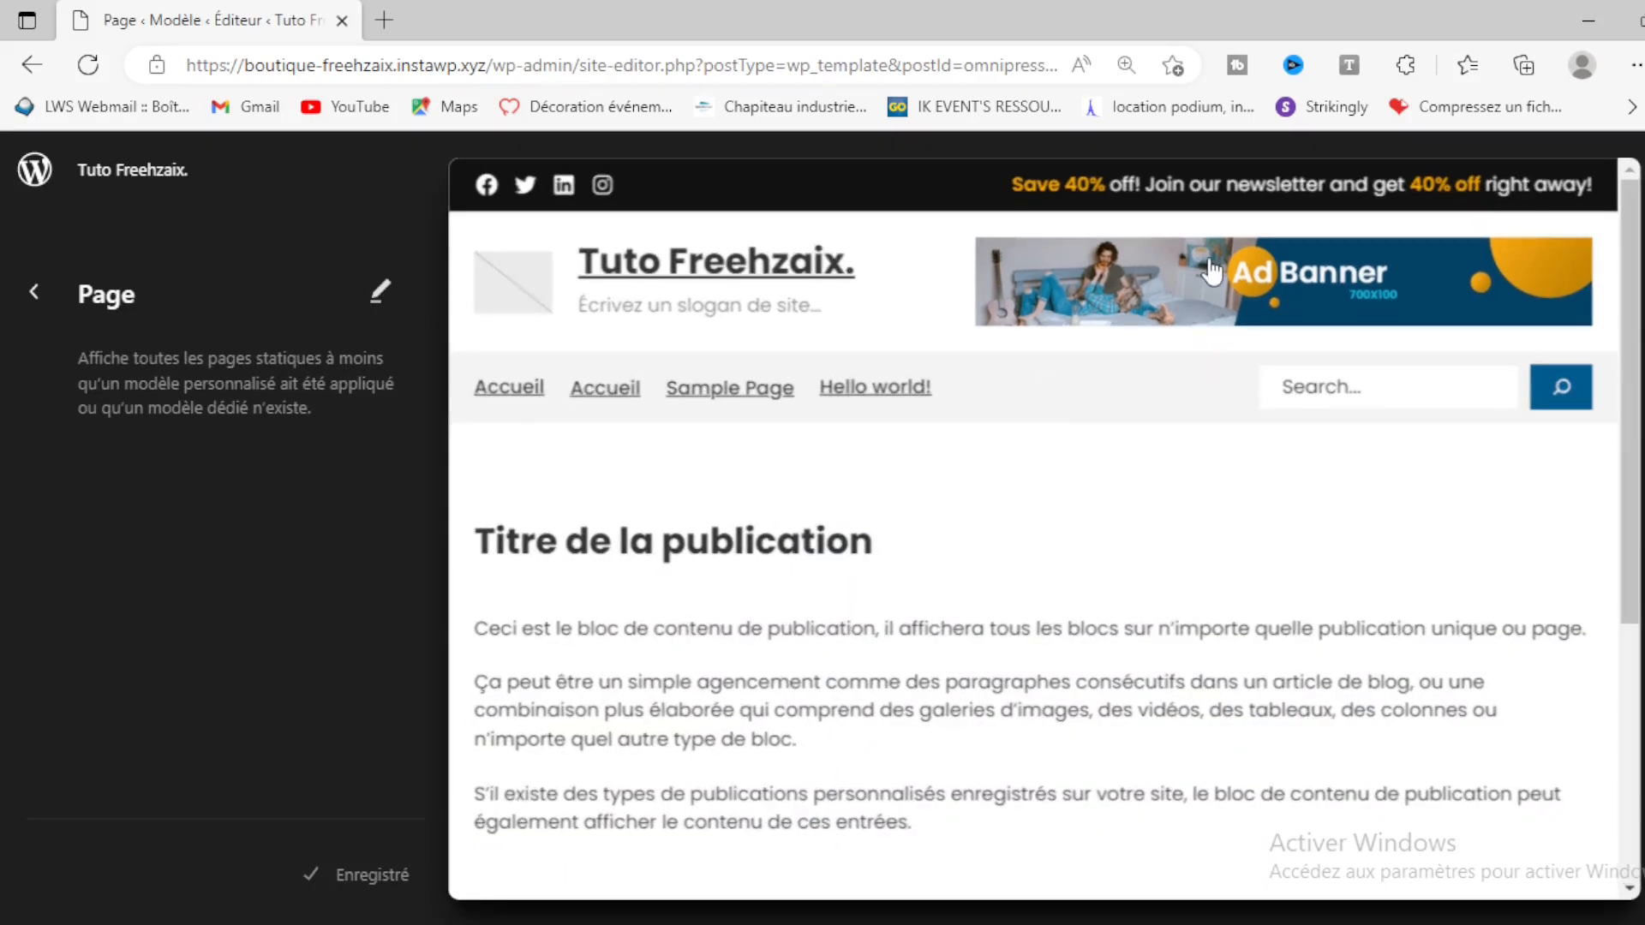
pyautogui.click(1291, 273)
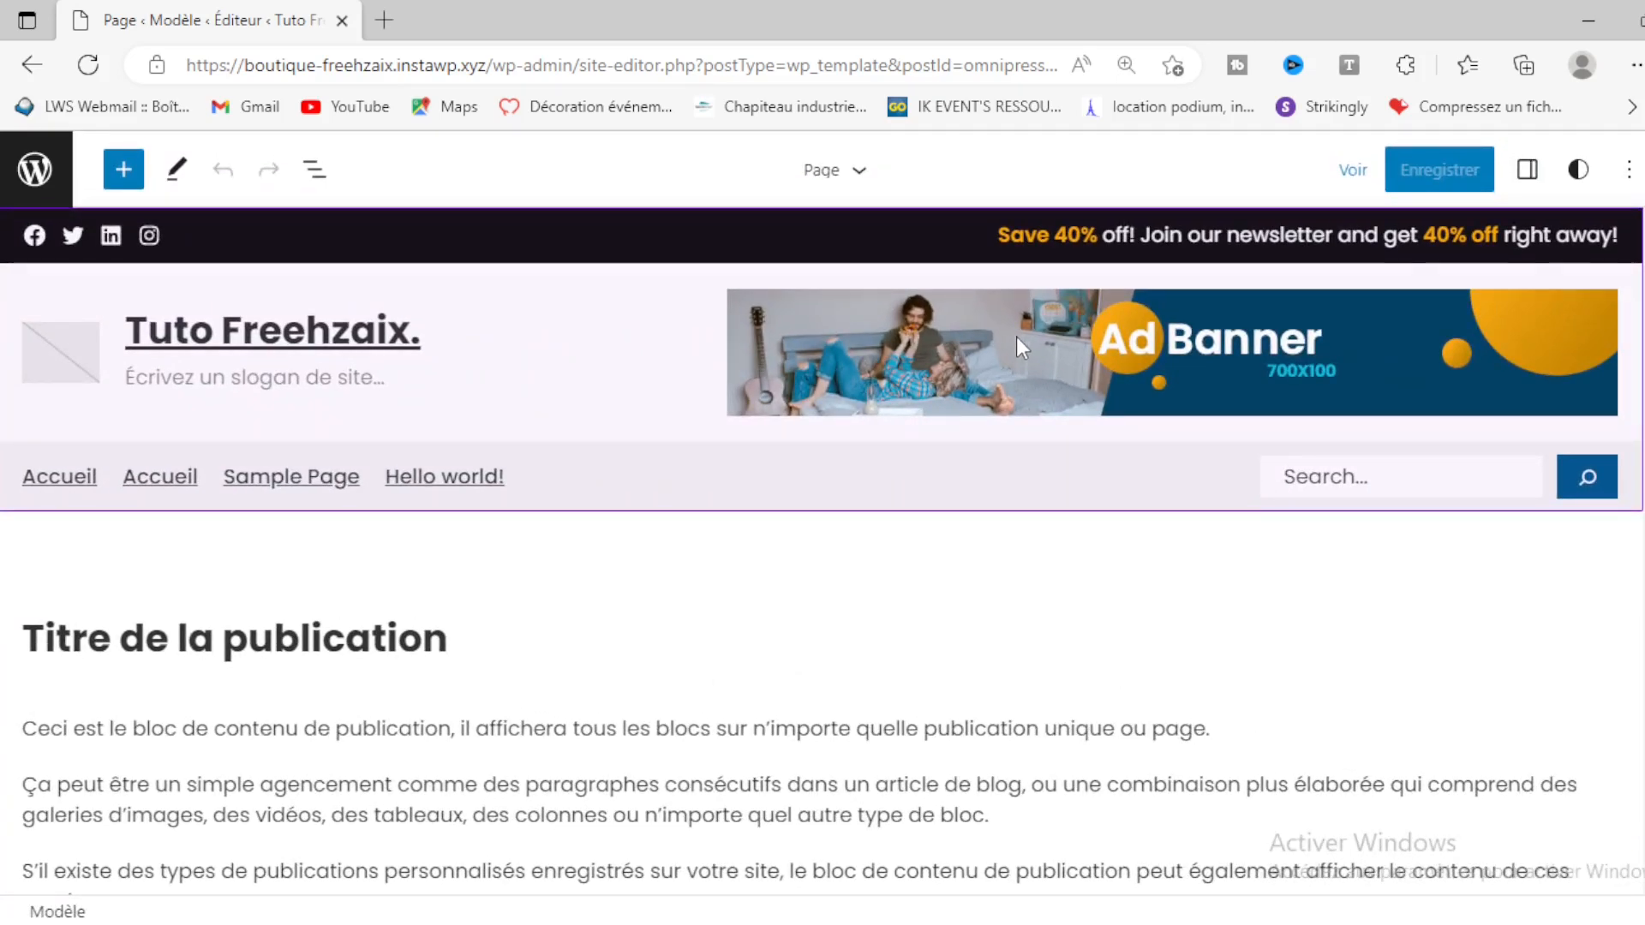
pyautogui.click(1016, 337)
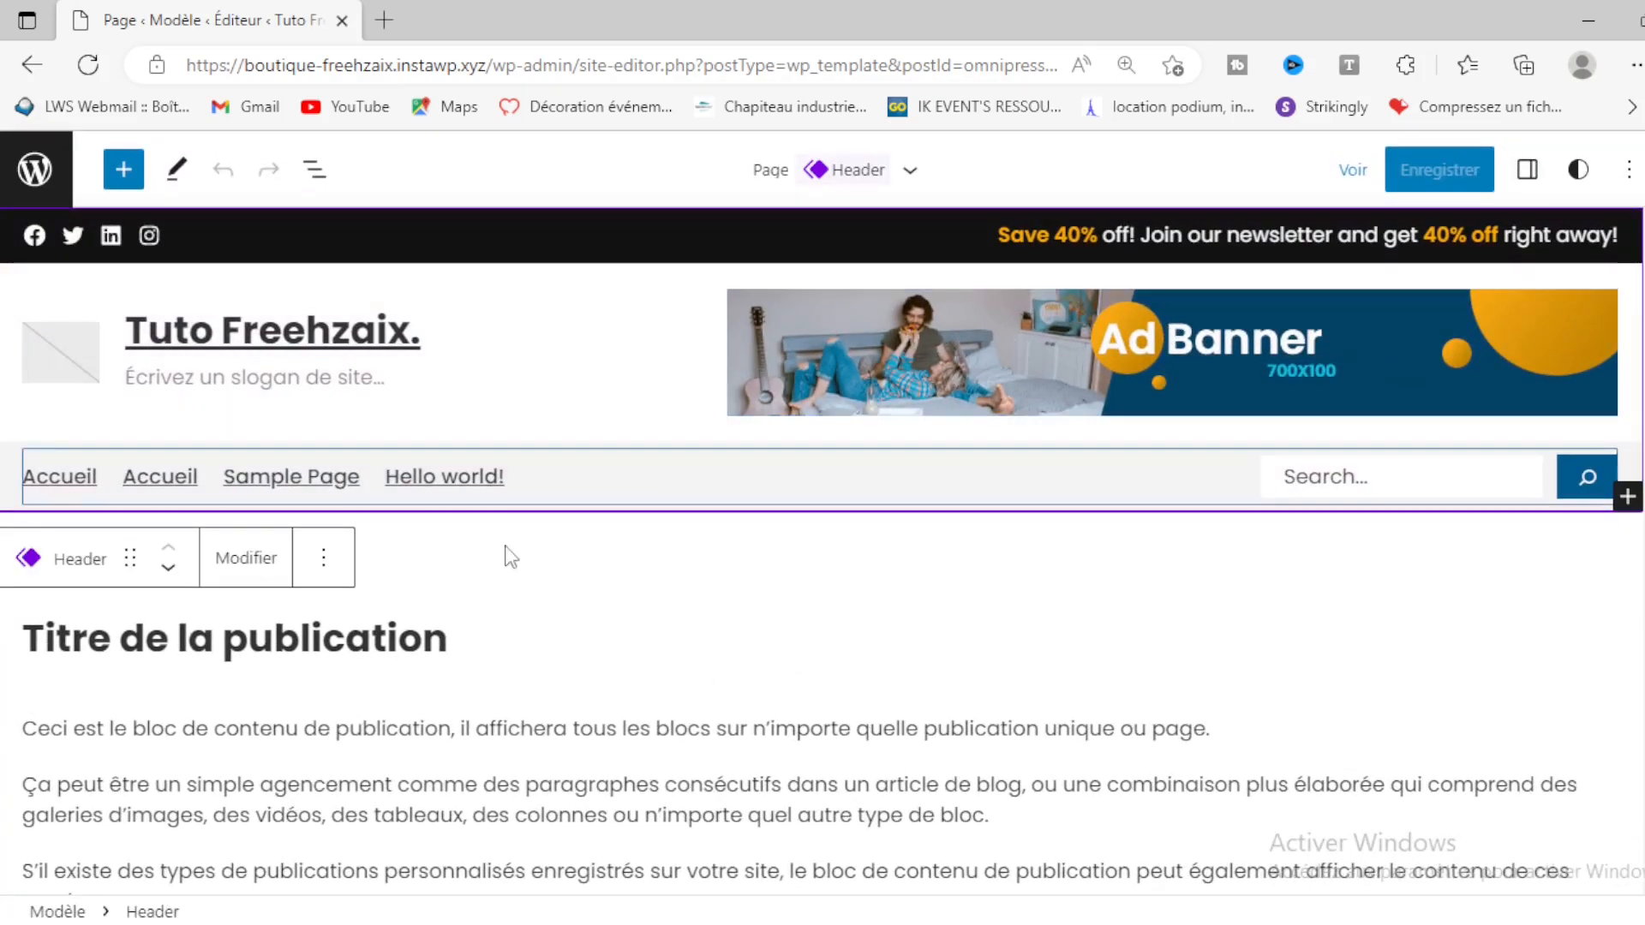
pyautogui.click(243, 559)
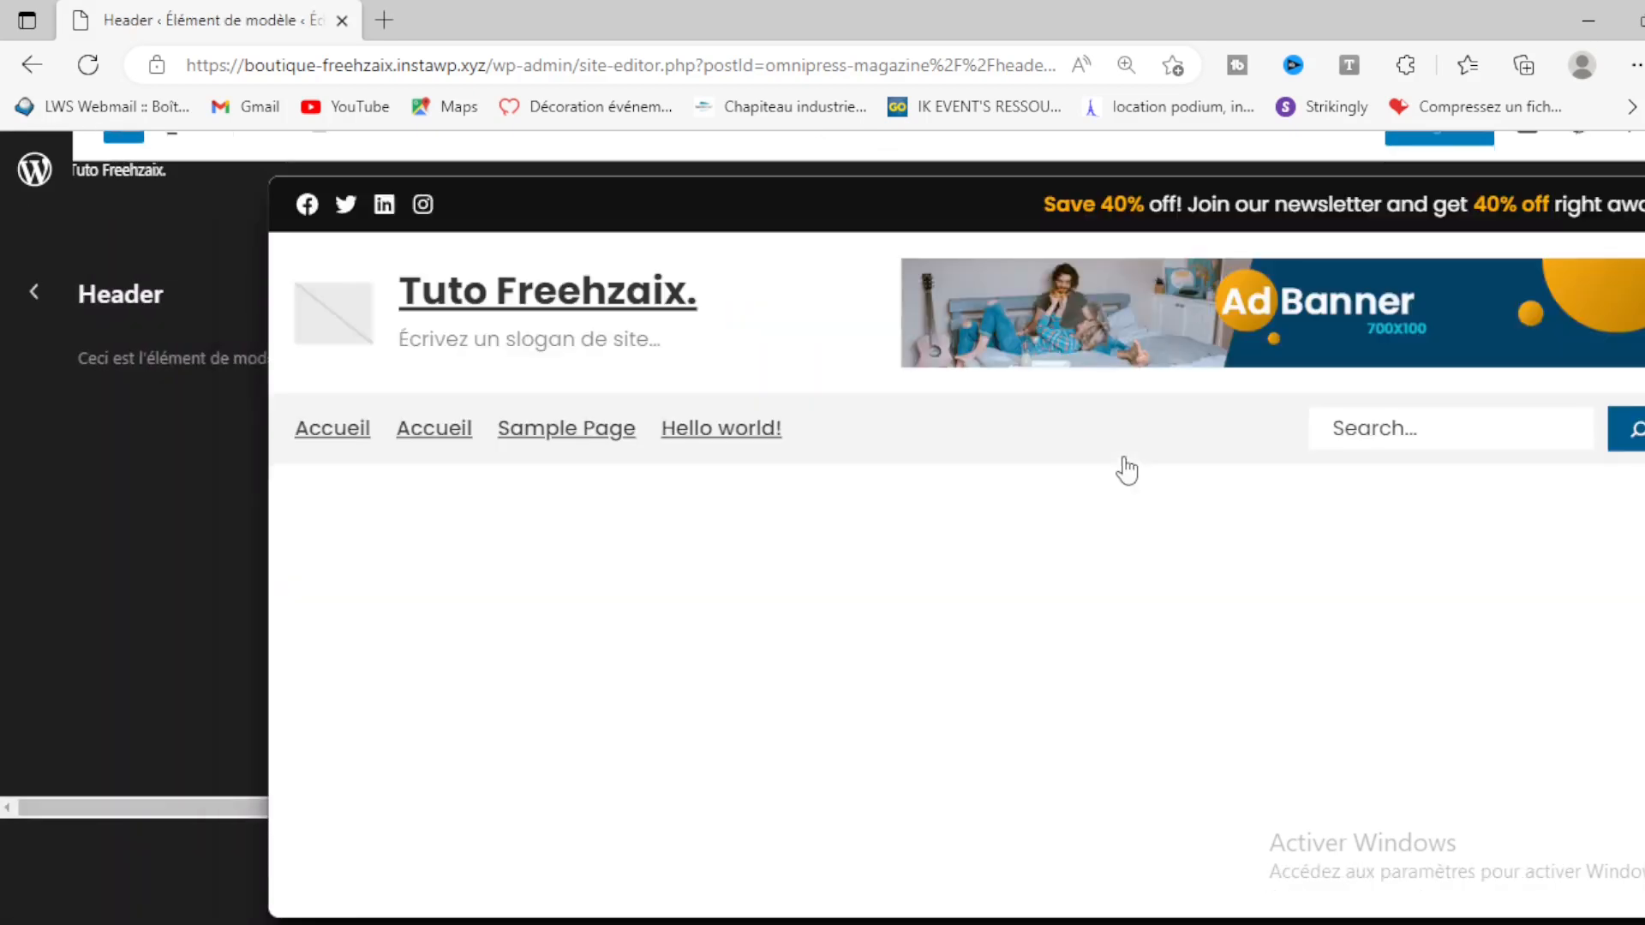
pyautogui.click(1281, 278)
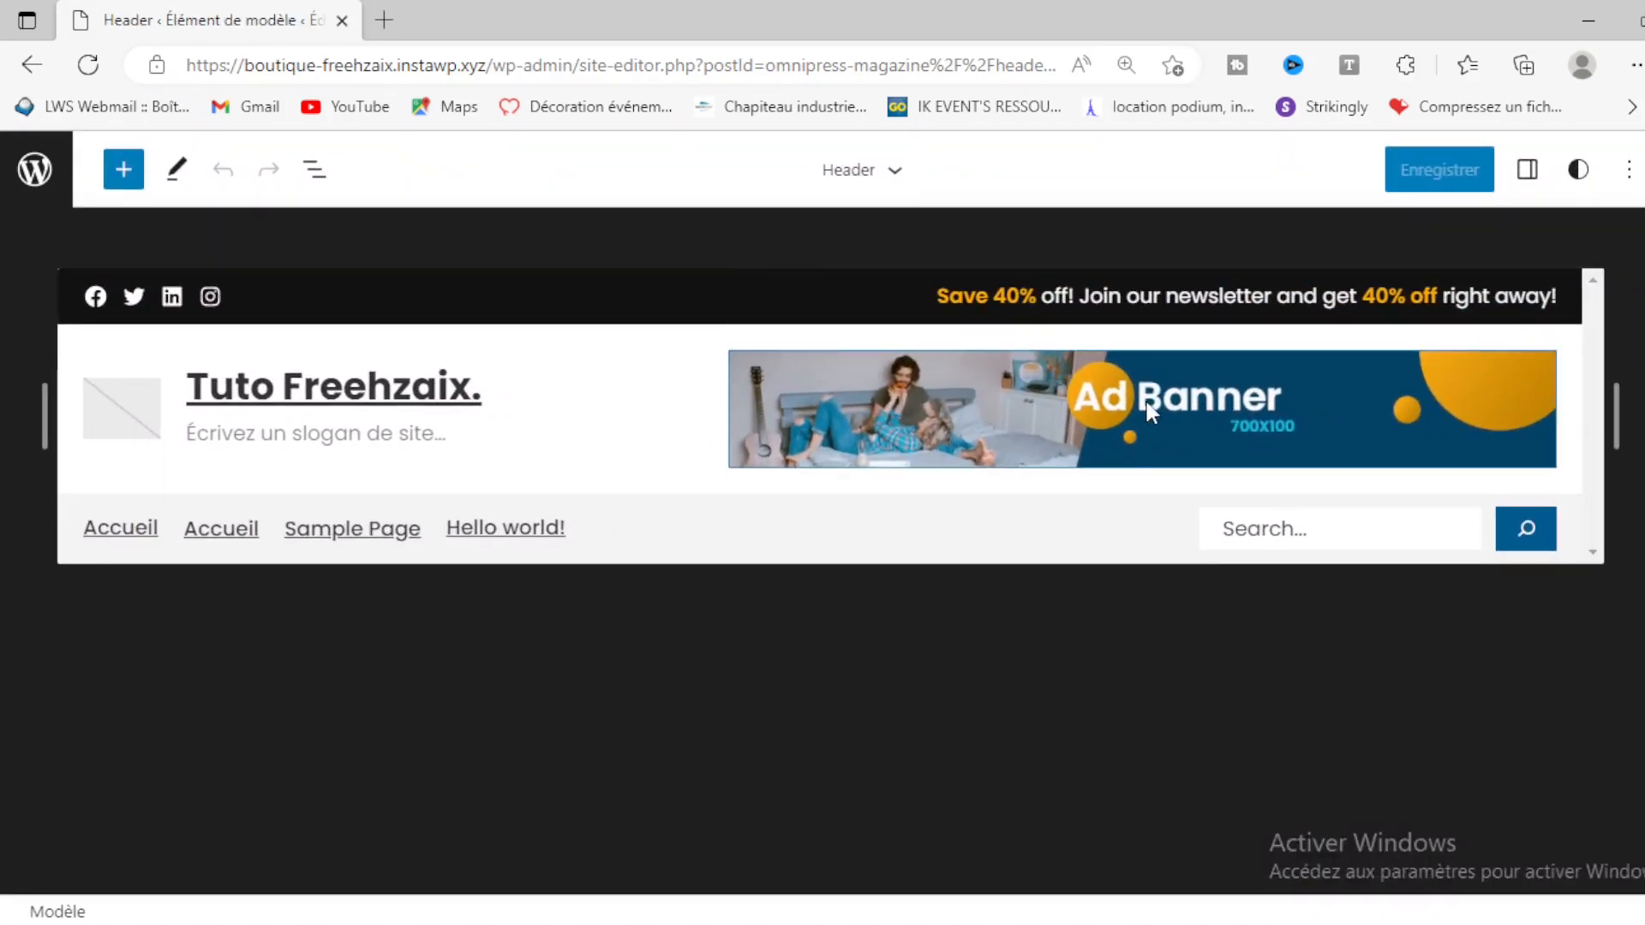
# Step: Remove the Ad Banner image and its emptied column from the header, and save the Header template part
pyautogui.click(1147, 404)
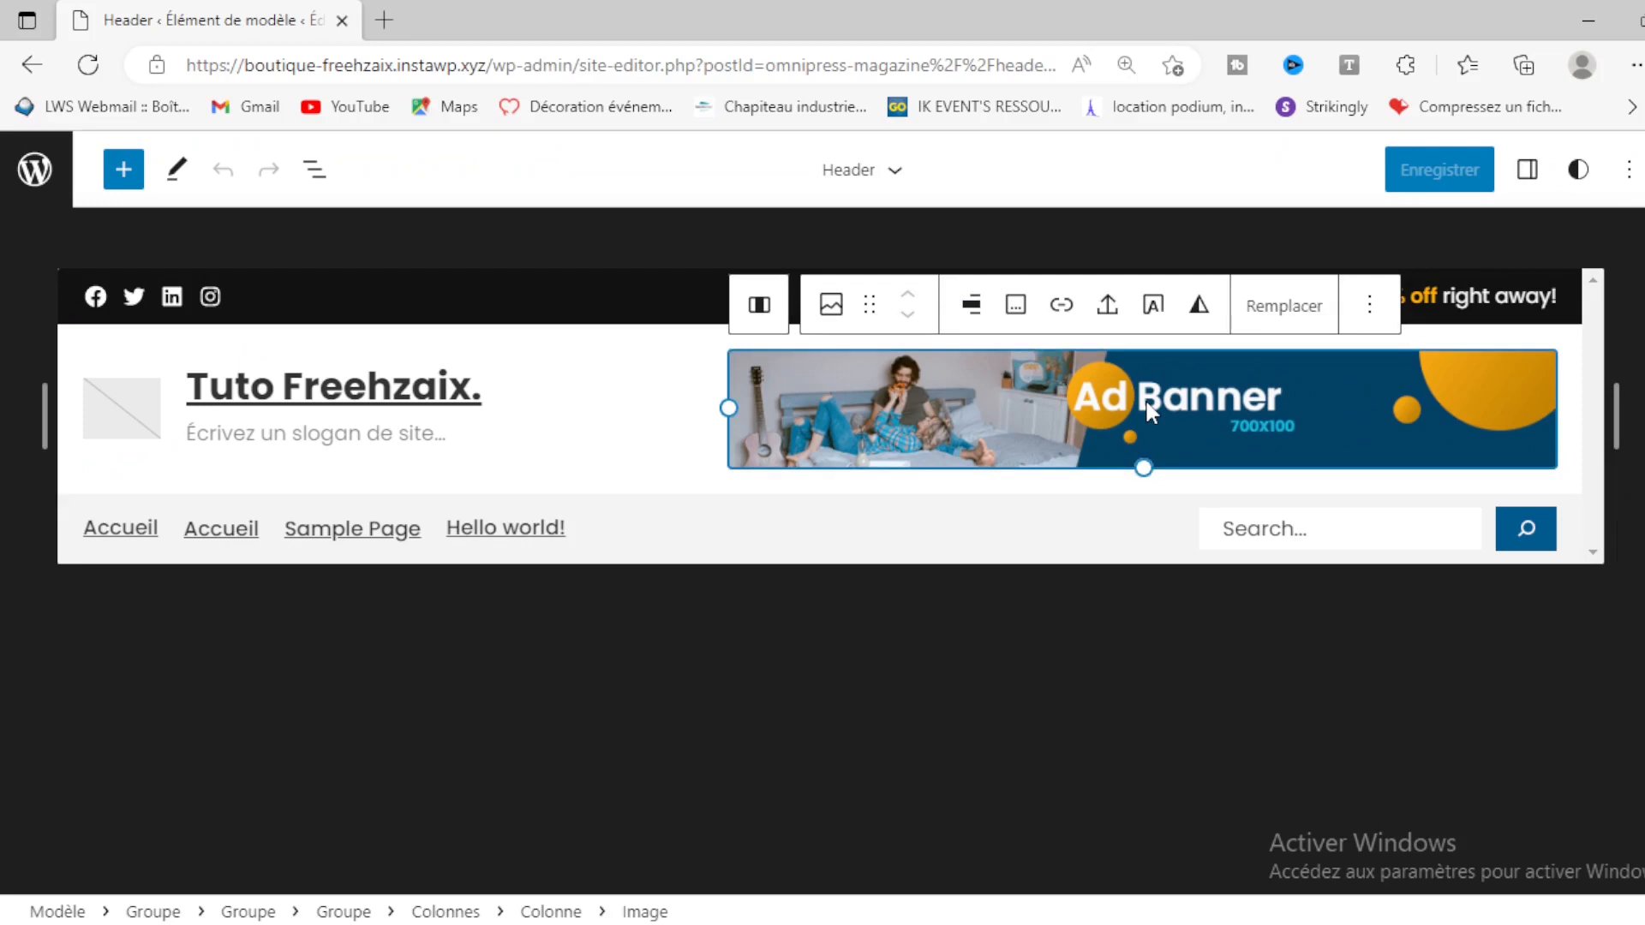
pyautogui.click(1369, 319)
pyautogui.scroll(-2, 1293, 796)
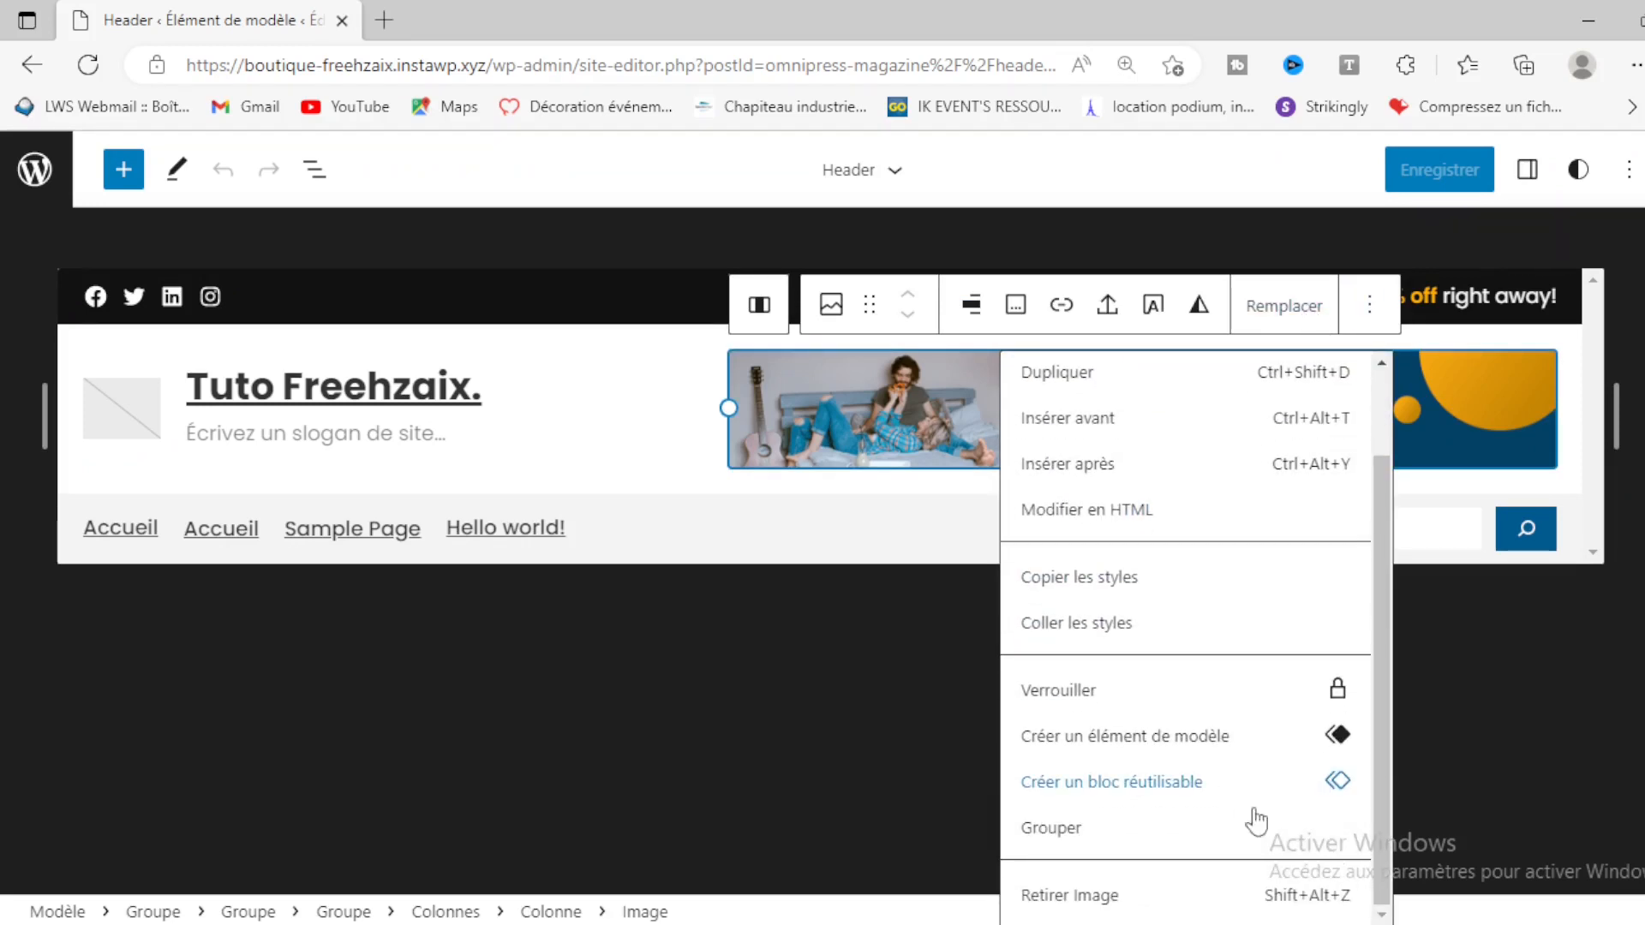
pyautogui.click(1103, 899)
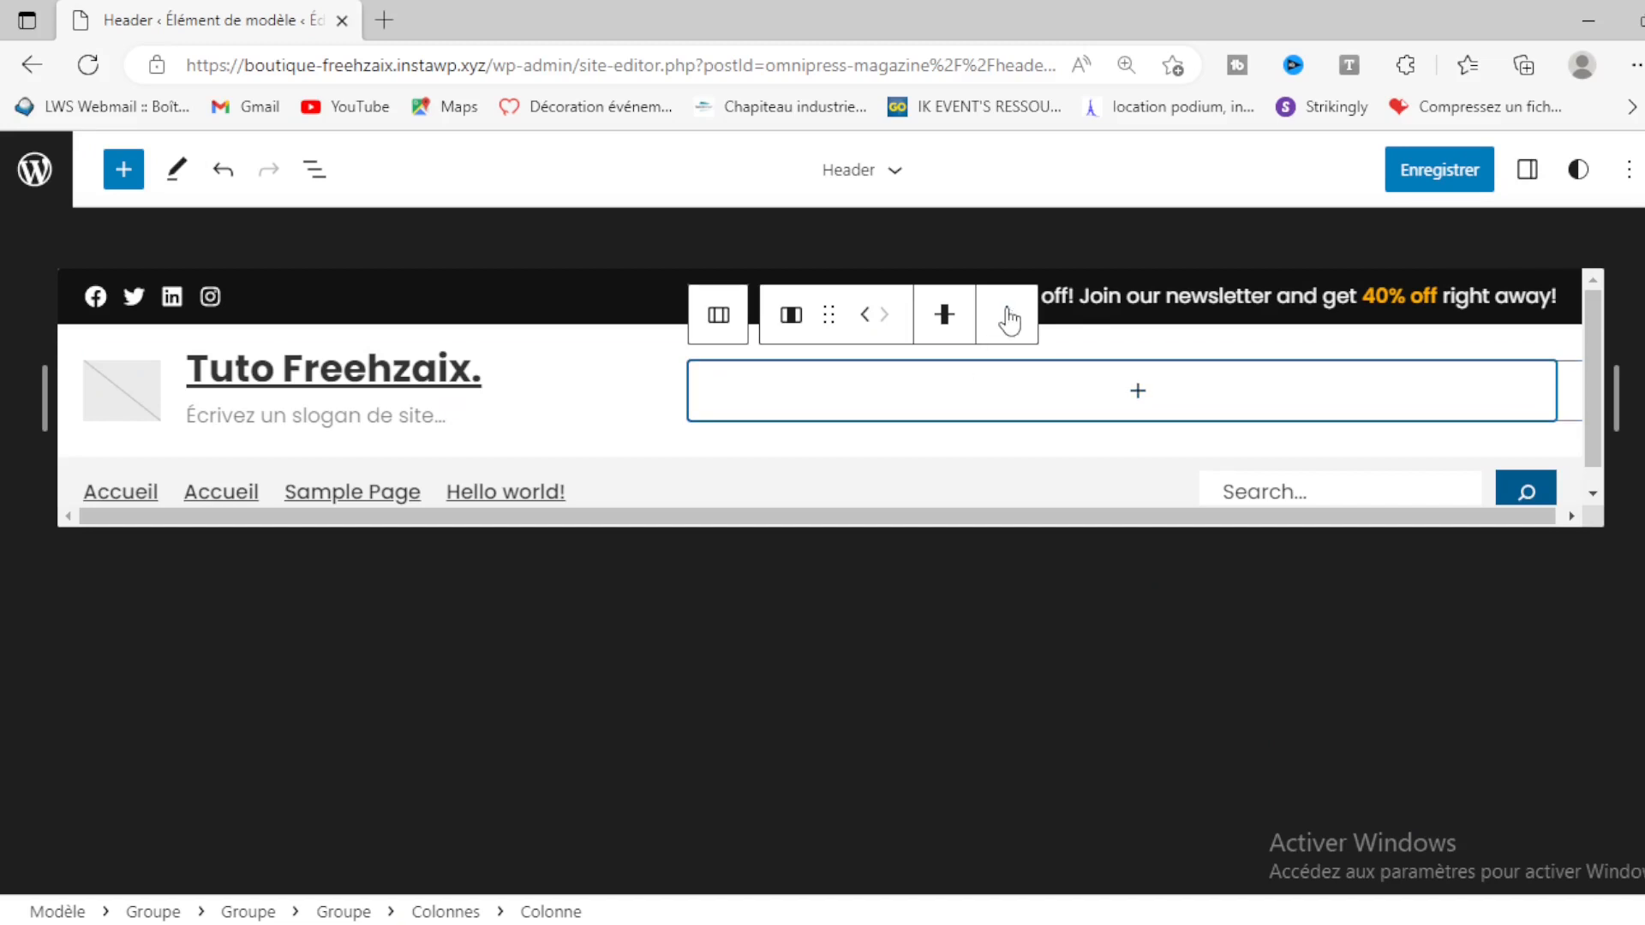
pyautogui.click(1008, 319)
pyautogui.click(1047, 830)
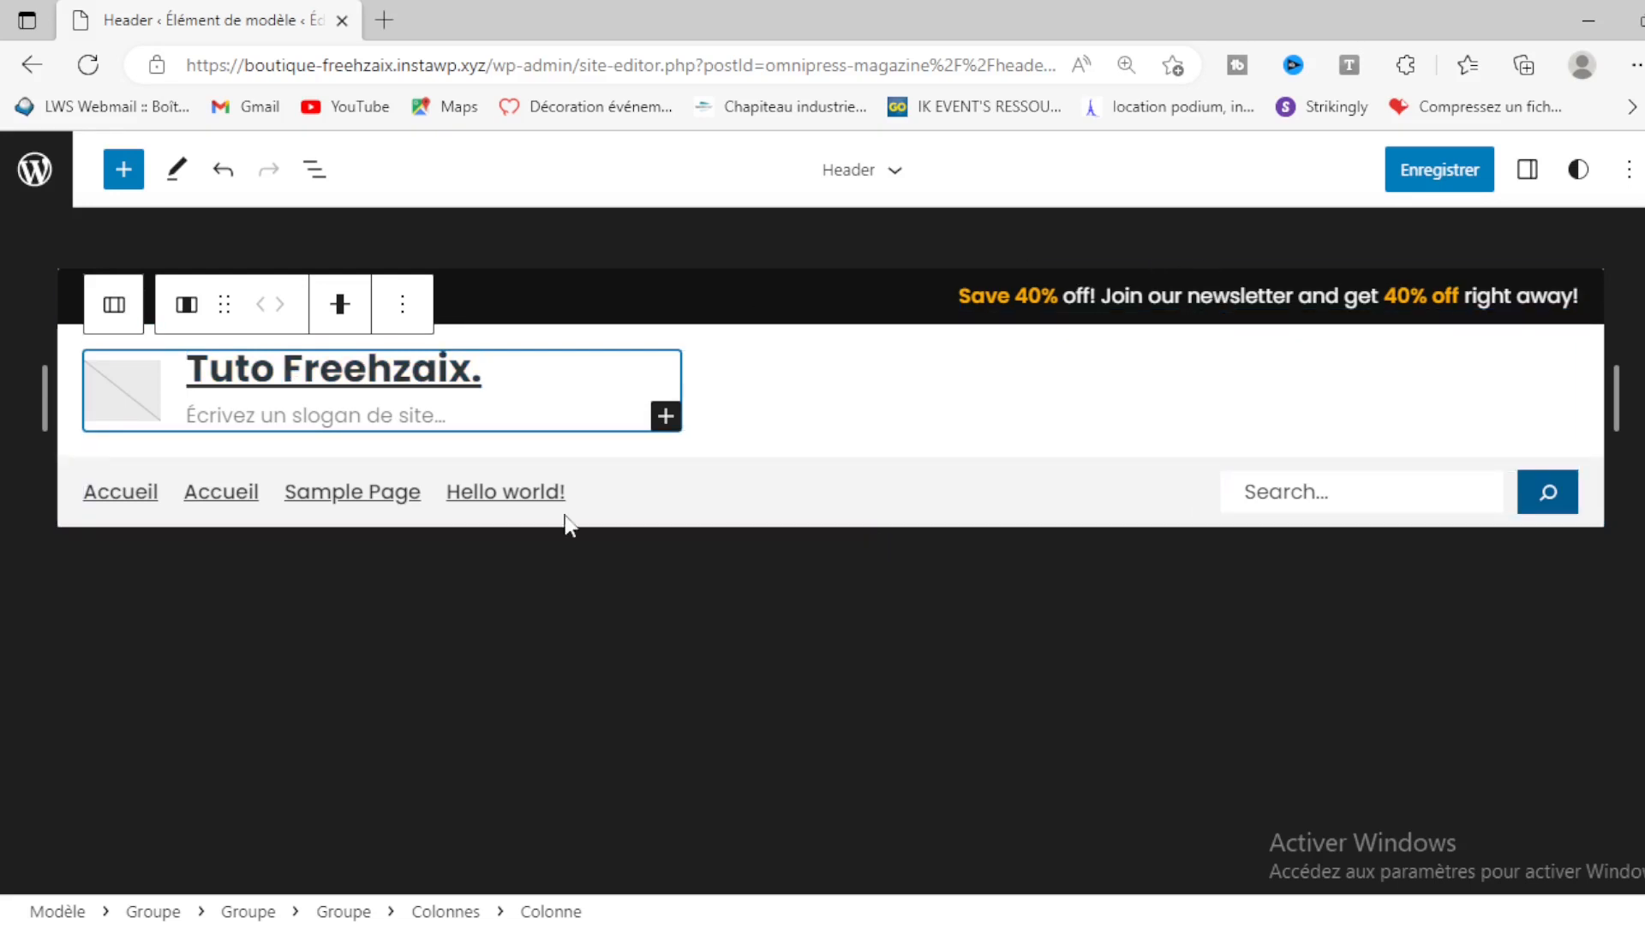
pyautogui.click(1427, 175)
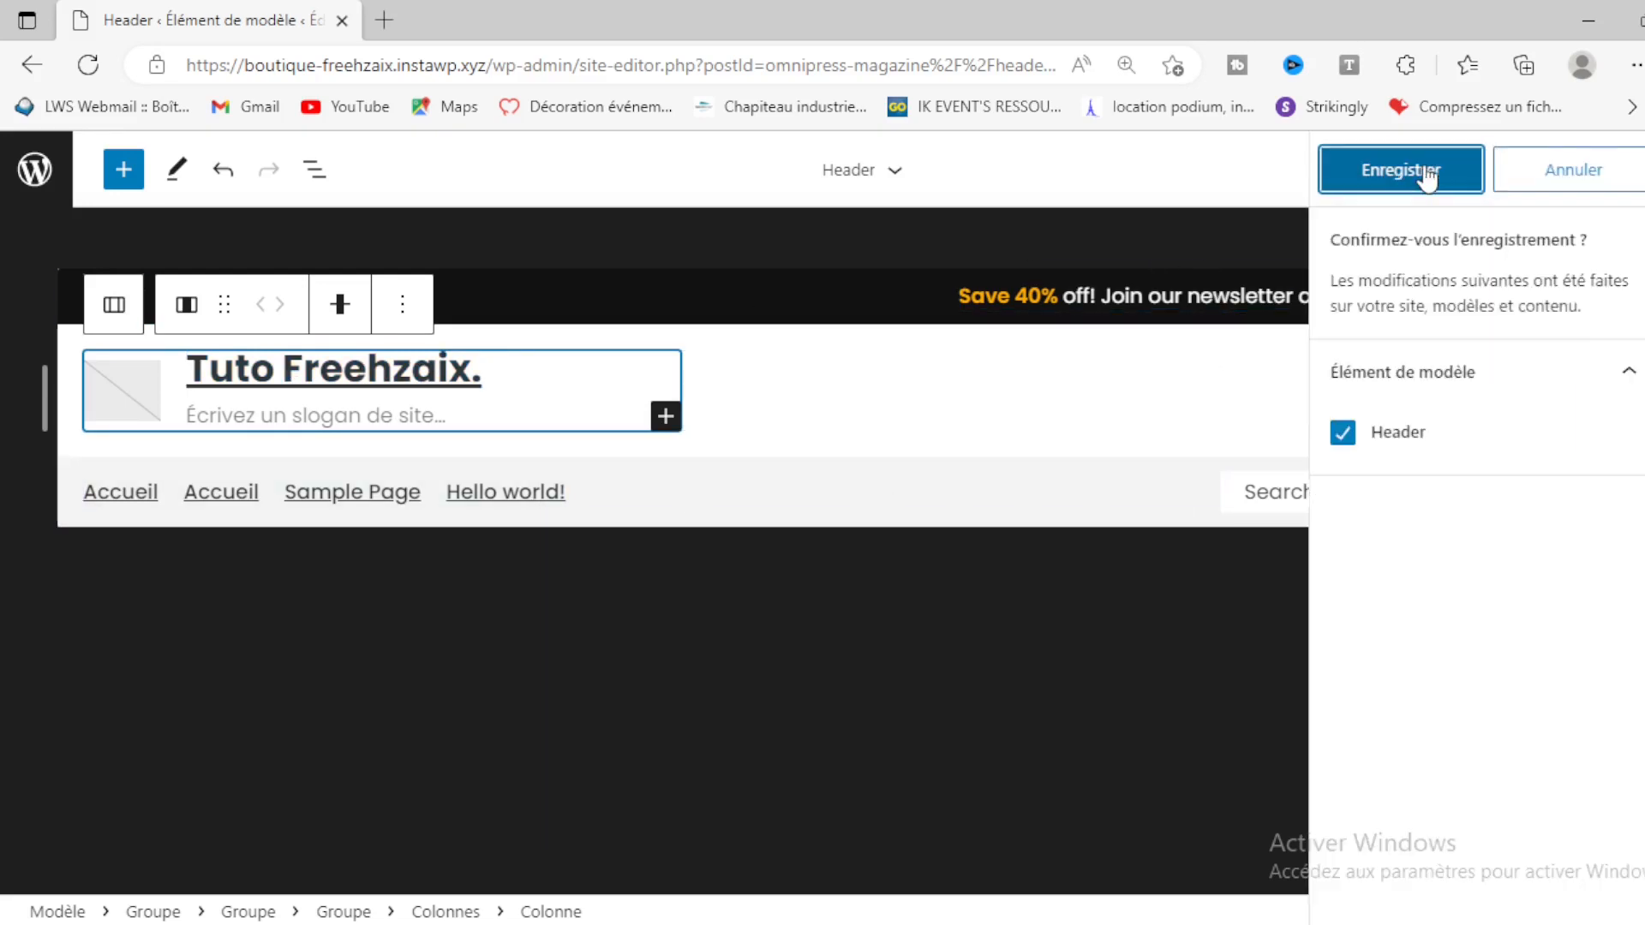
pyautogui.click(1427, 175)
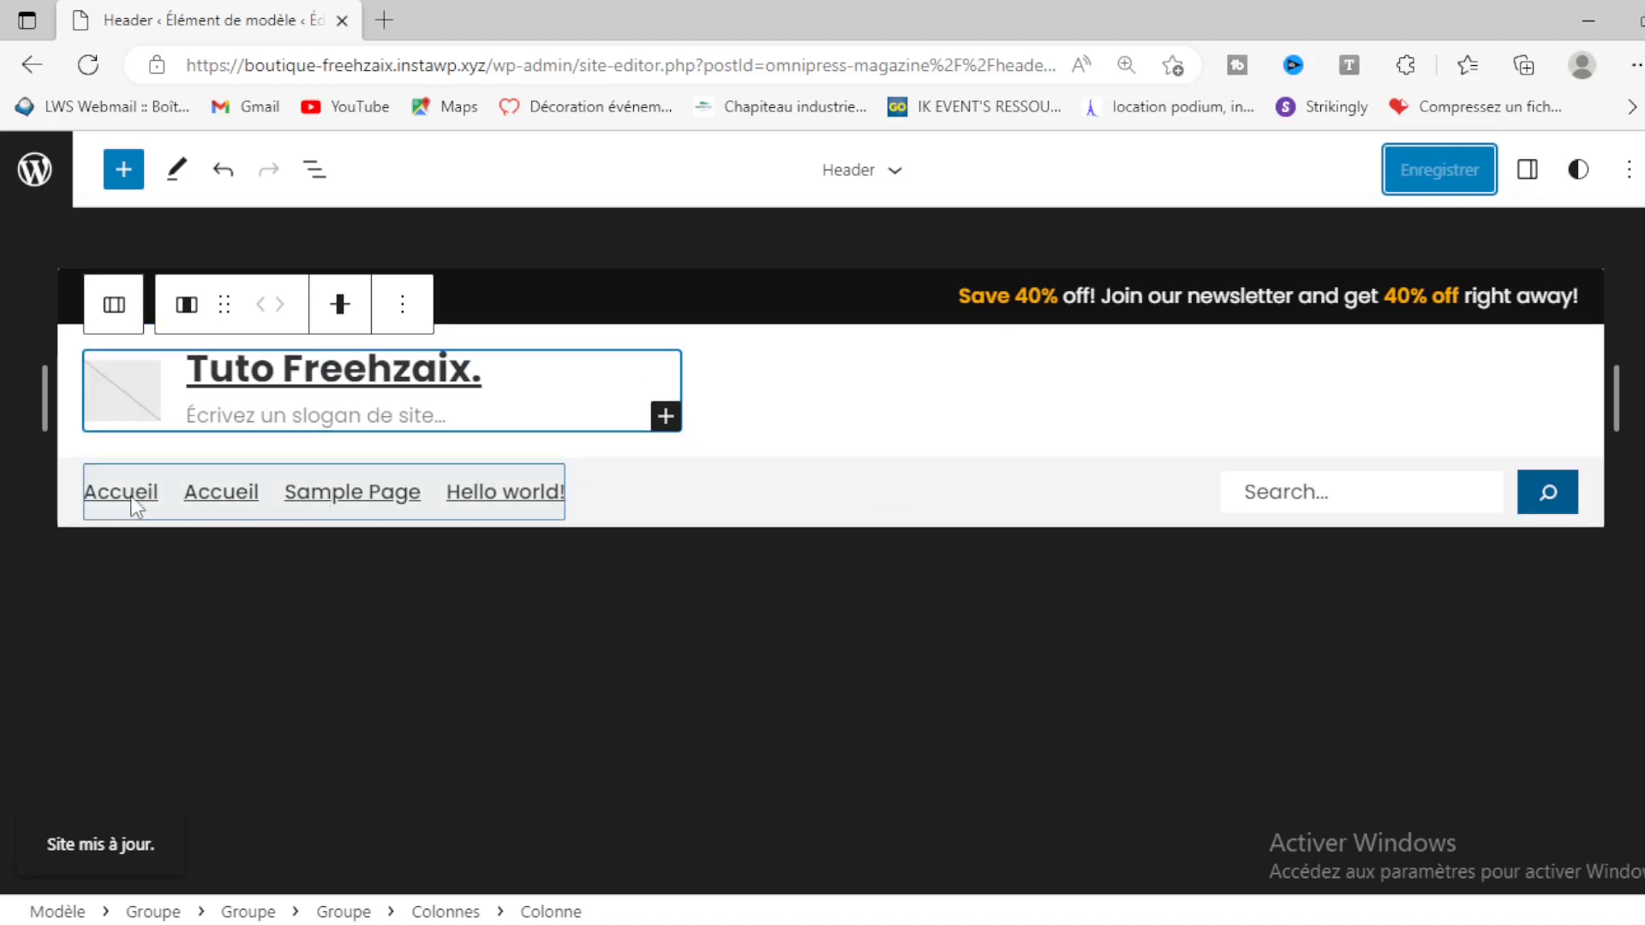
# Step: Leave the site editor for the WordPress dashboard and open the reading settings (Lecture)
pyautogui.click(24, 169)
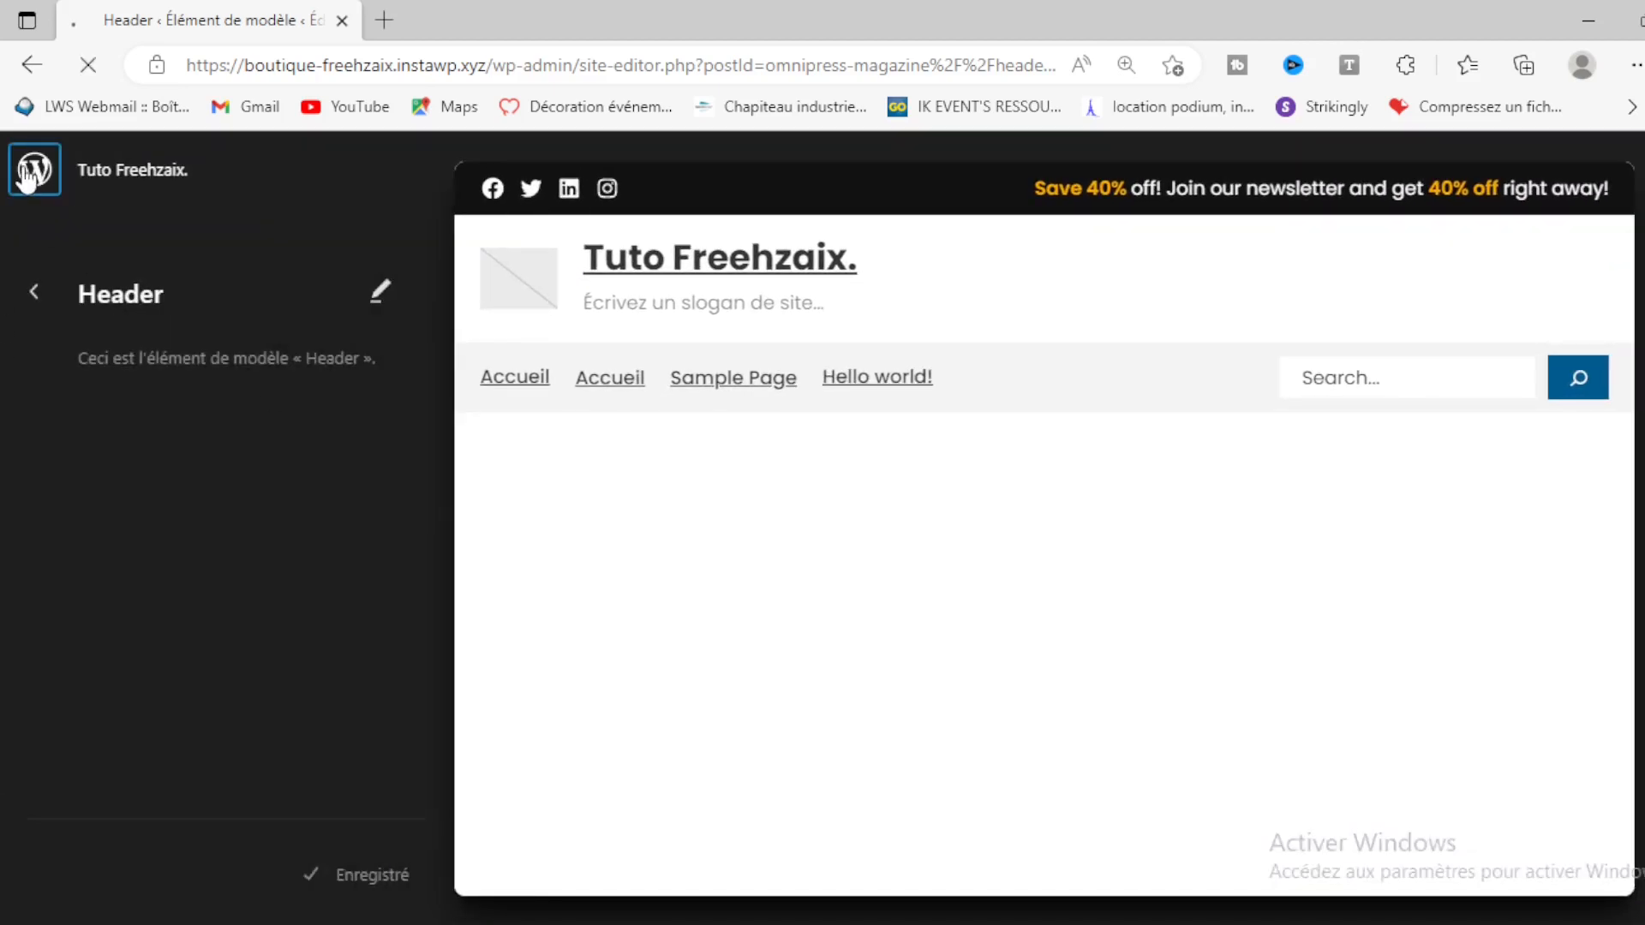
pyautogui.click(29, 176)
pyautogui.moveTo(76, 673)
pyautogui.moveTo(58, 730)
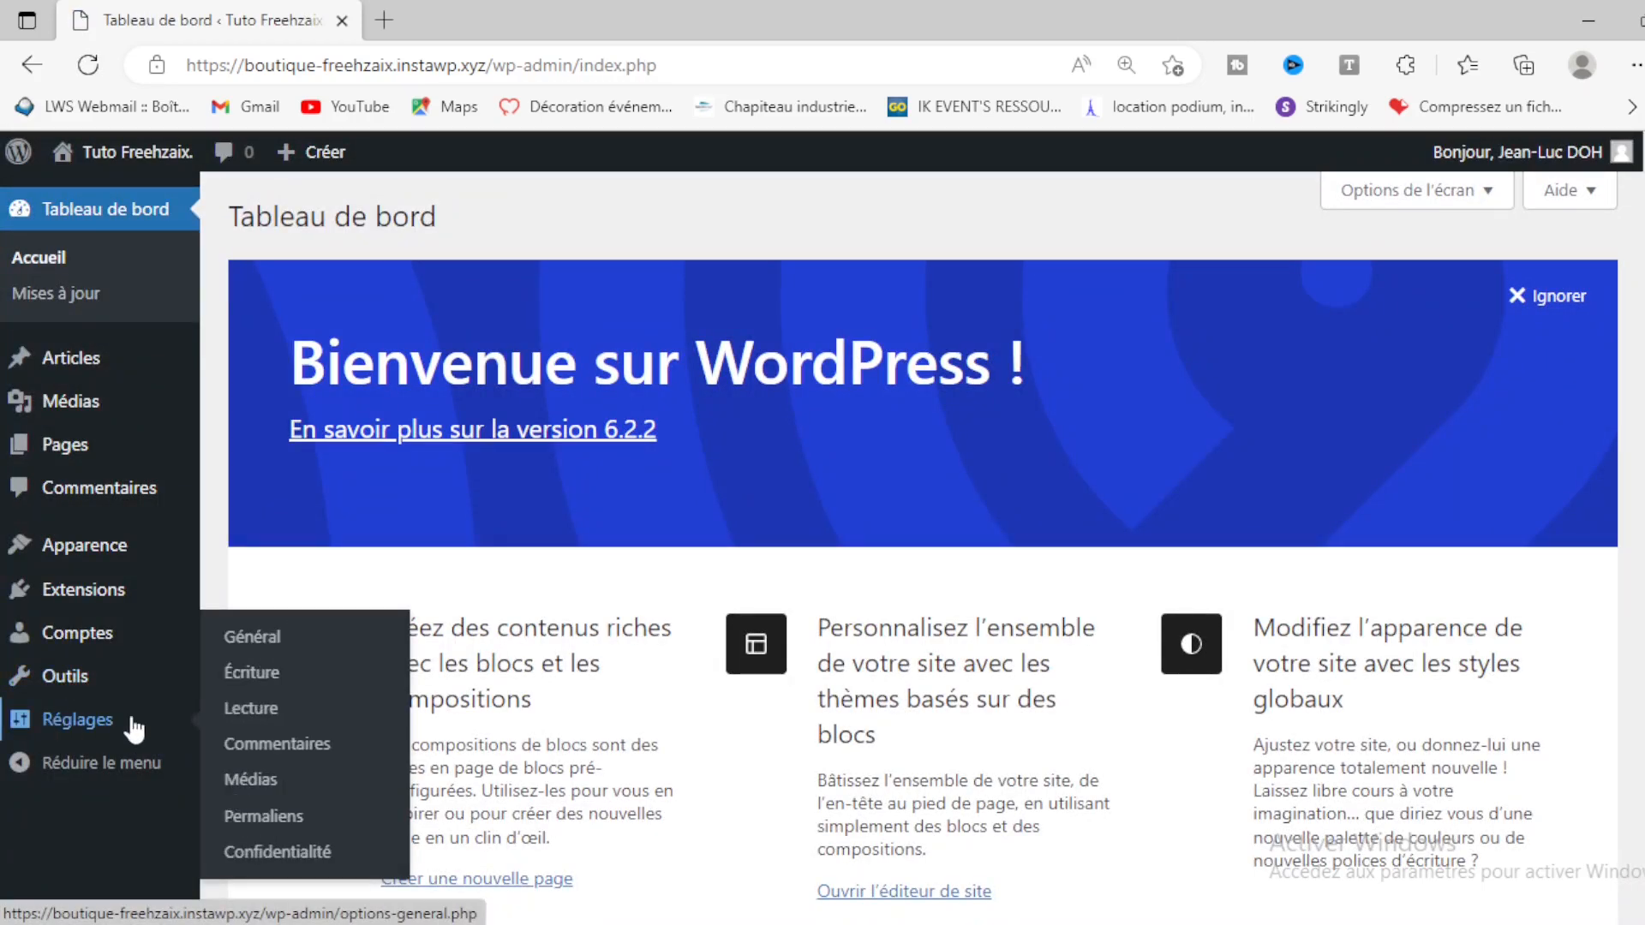
pyautogui.click(237, 711)
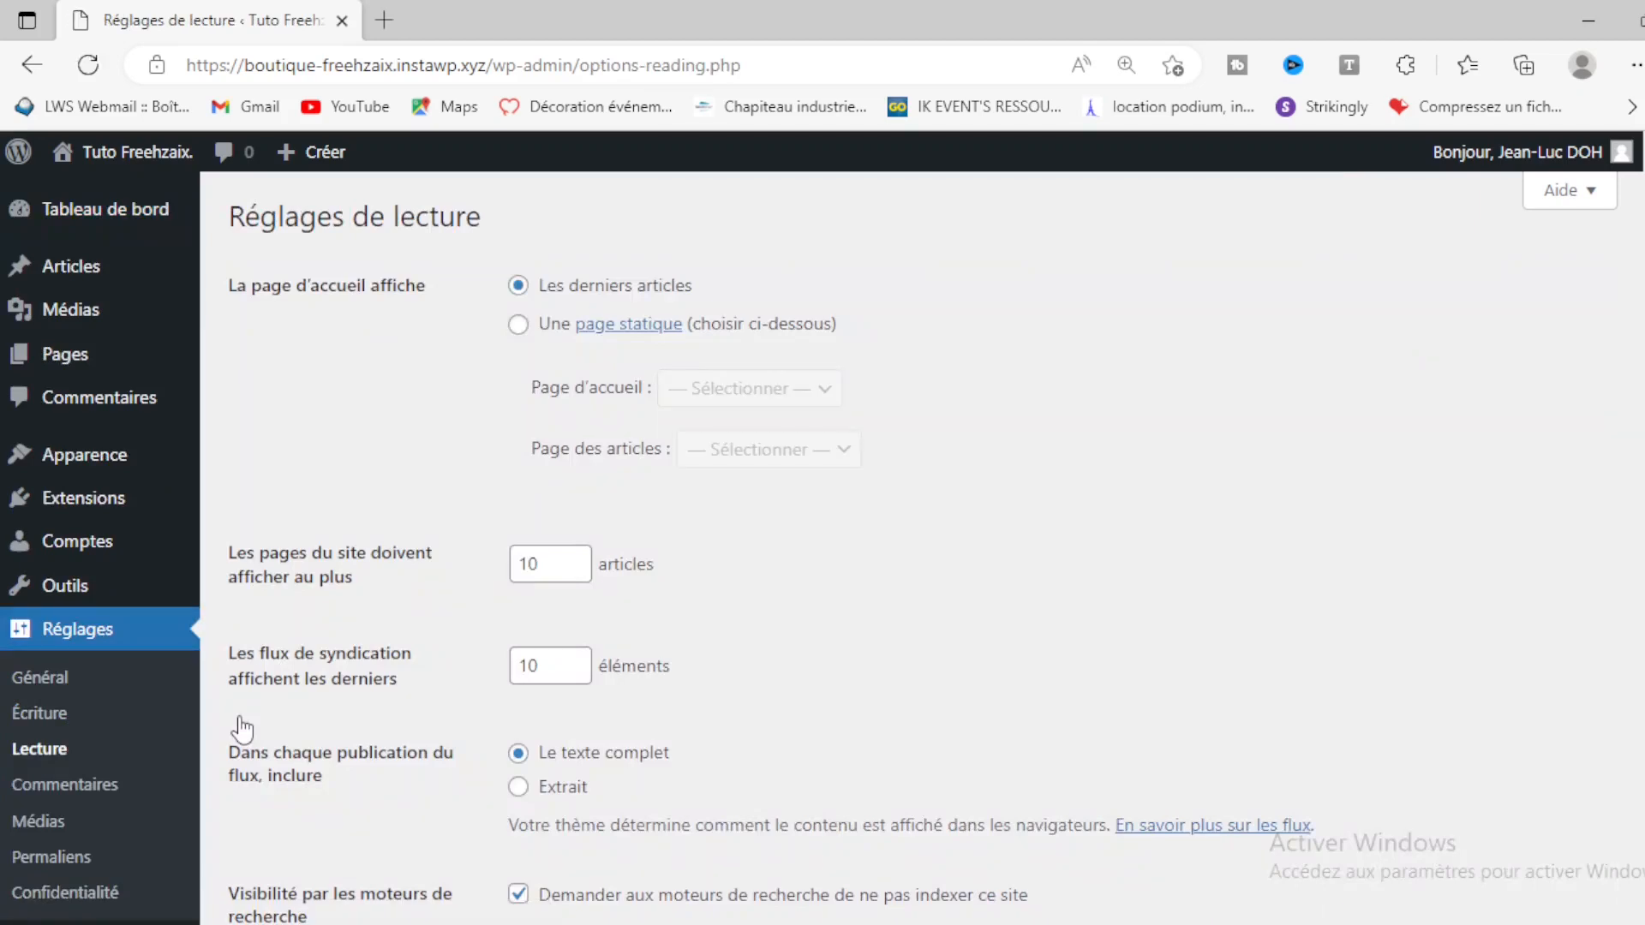
# Step: Make the homepage display a static page, choose Accueil as the Page d'accueil, and save the reading settings
pyautogui.click(518, 325)
pyautogui.click(799, 408)
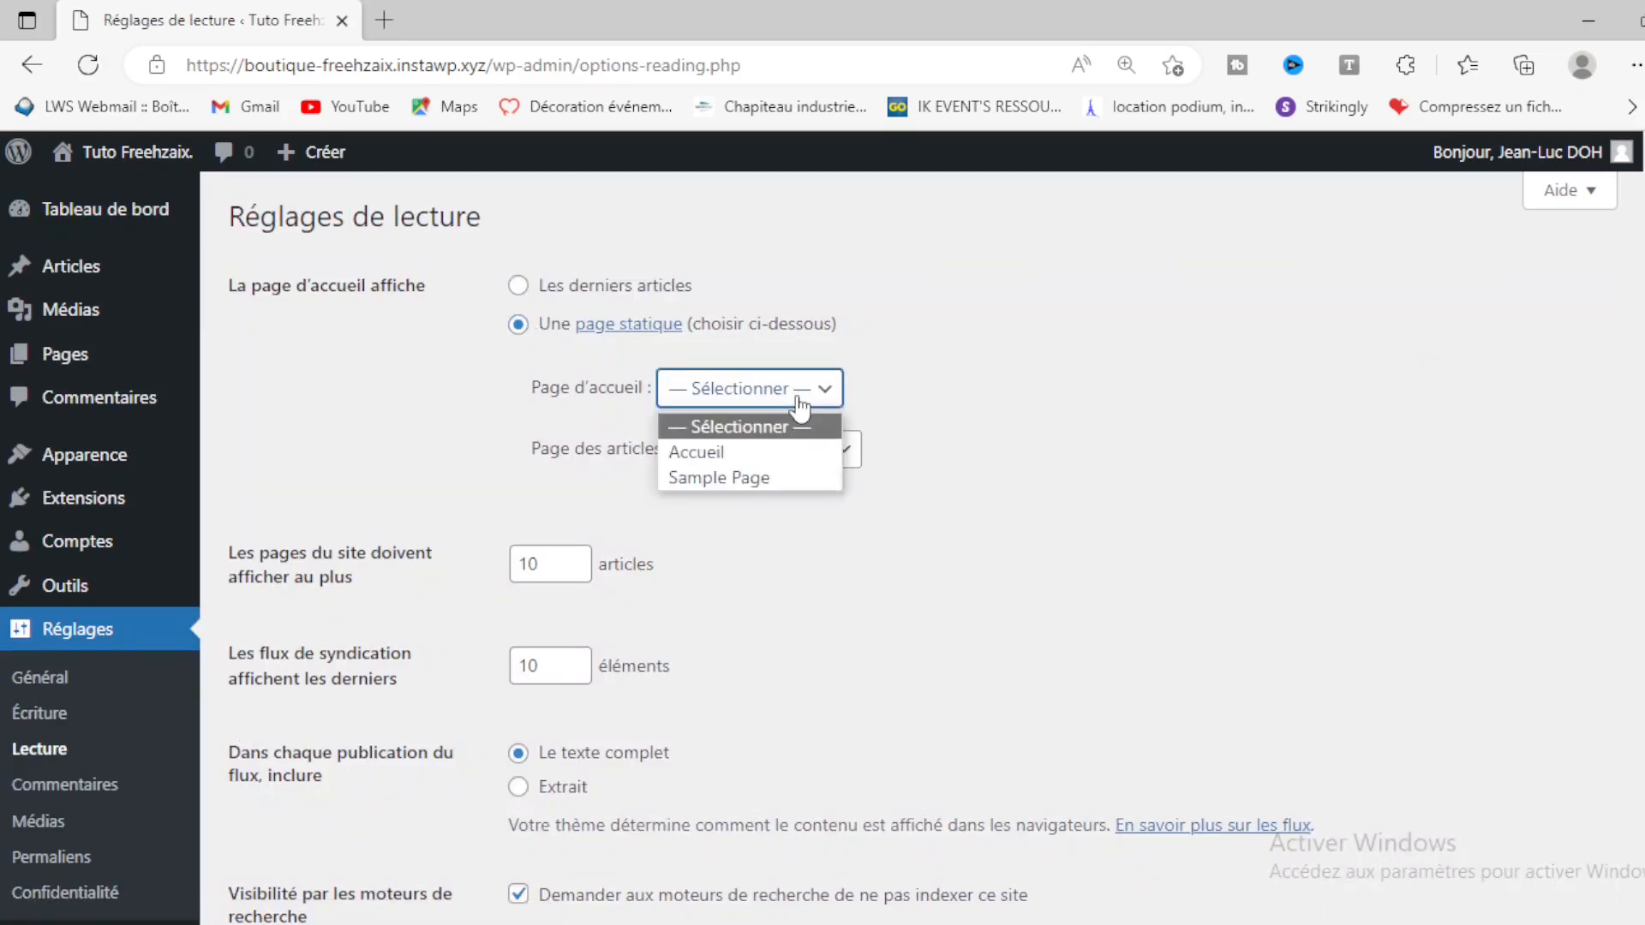
pyautogui.click(727, 452)
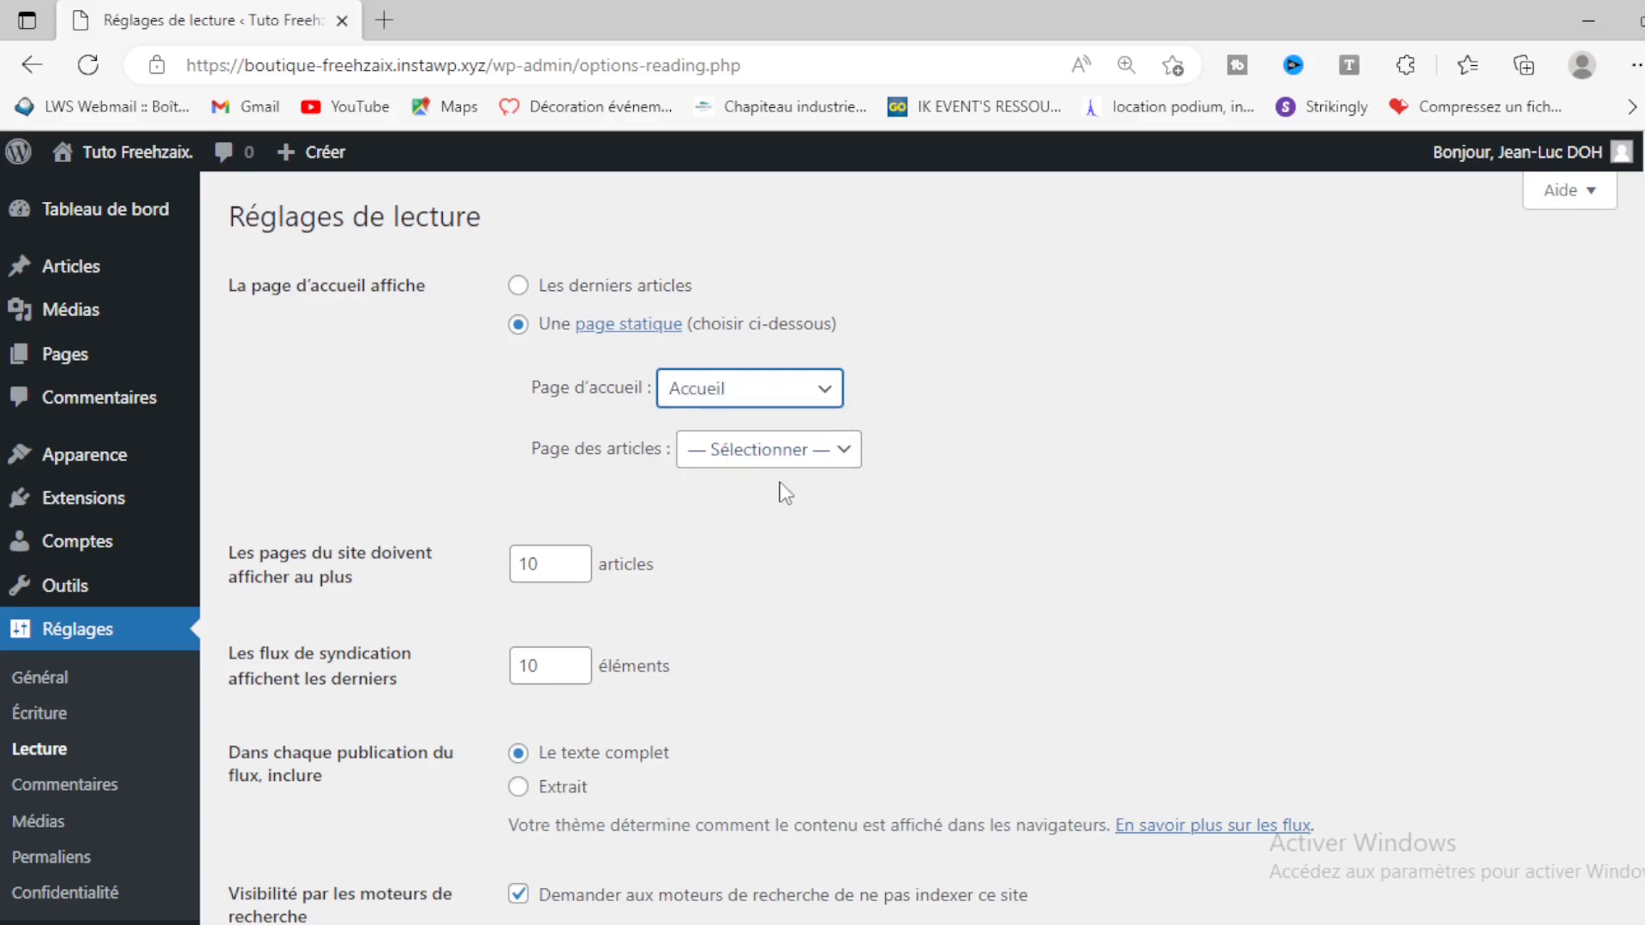
pyautogui.click(759, 450)
pyautogui.click(763, 459)
pyautogui.click(1037, 465)
pyautogui.scroll(-3, 1036, 464)
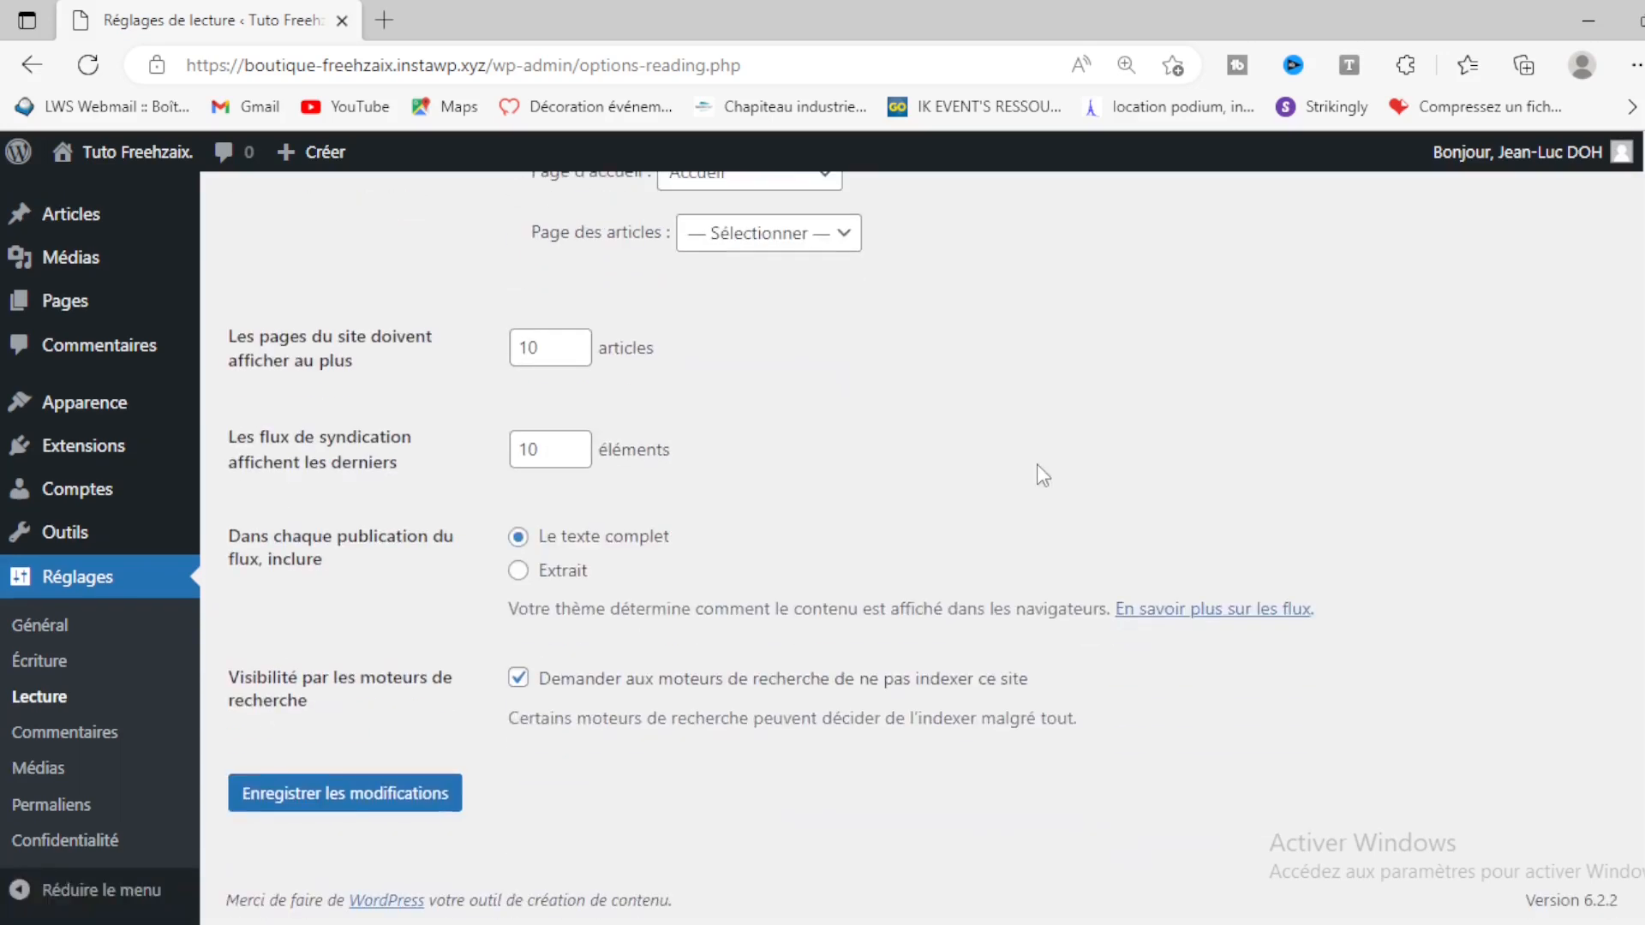
pyautogui.click(313, 806)
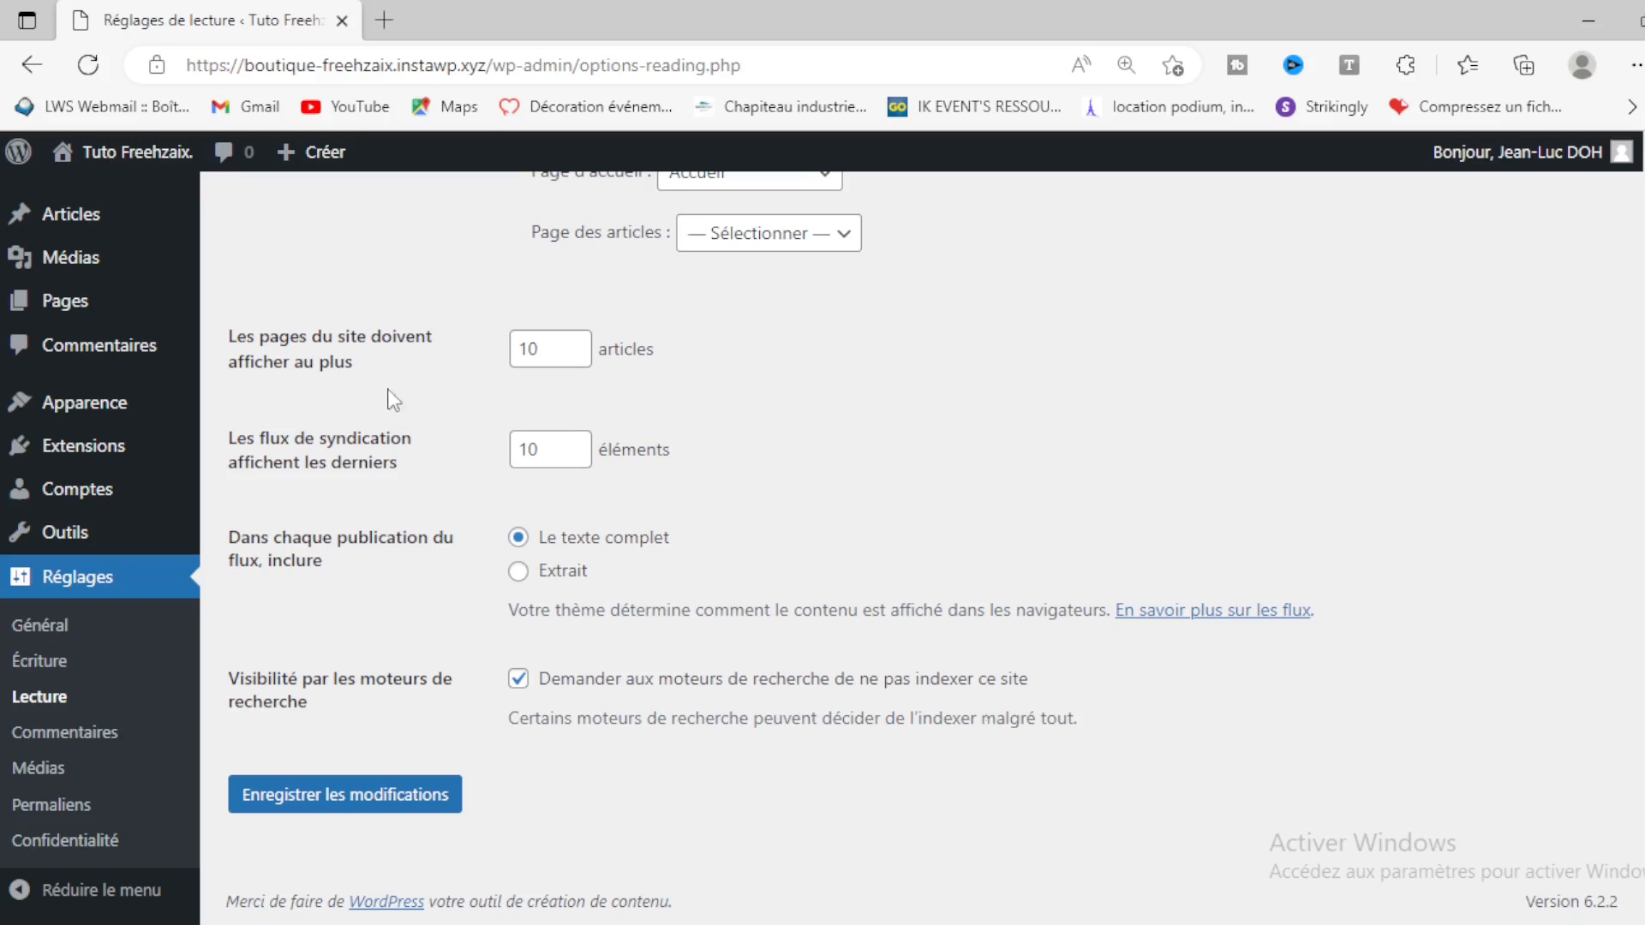
# Step: Open the public Tuto Freehzaix. site in a new browser tab and switch to it
pyautogui.moveTo(140, 152)
pyautogui.rightClick(108, 198)
pyautogui.click(288, 227)
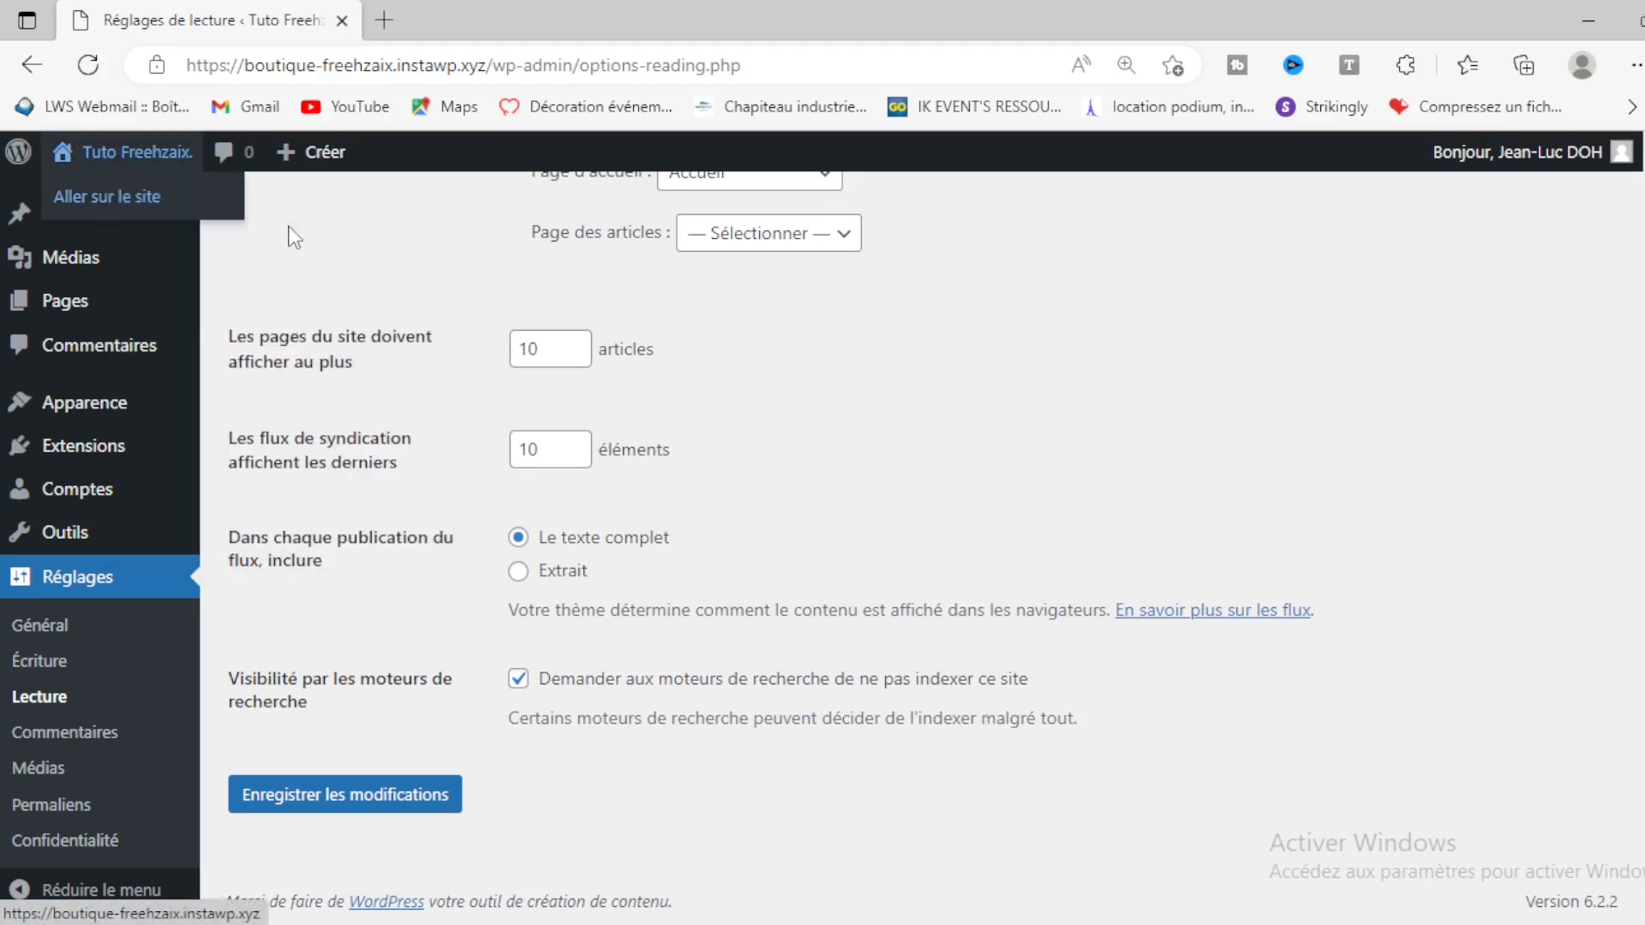
pyautogui.click(437, 4)
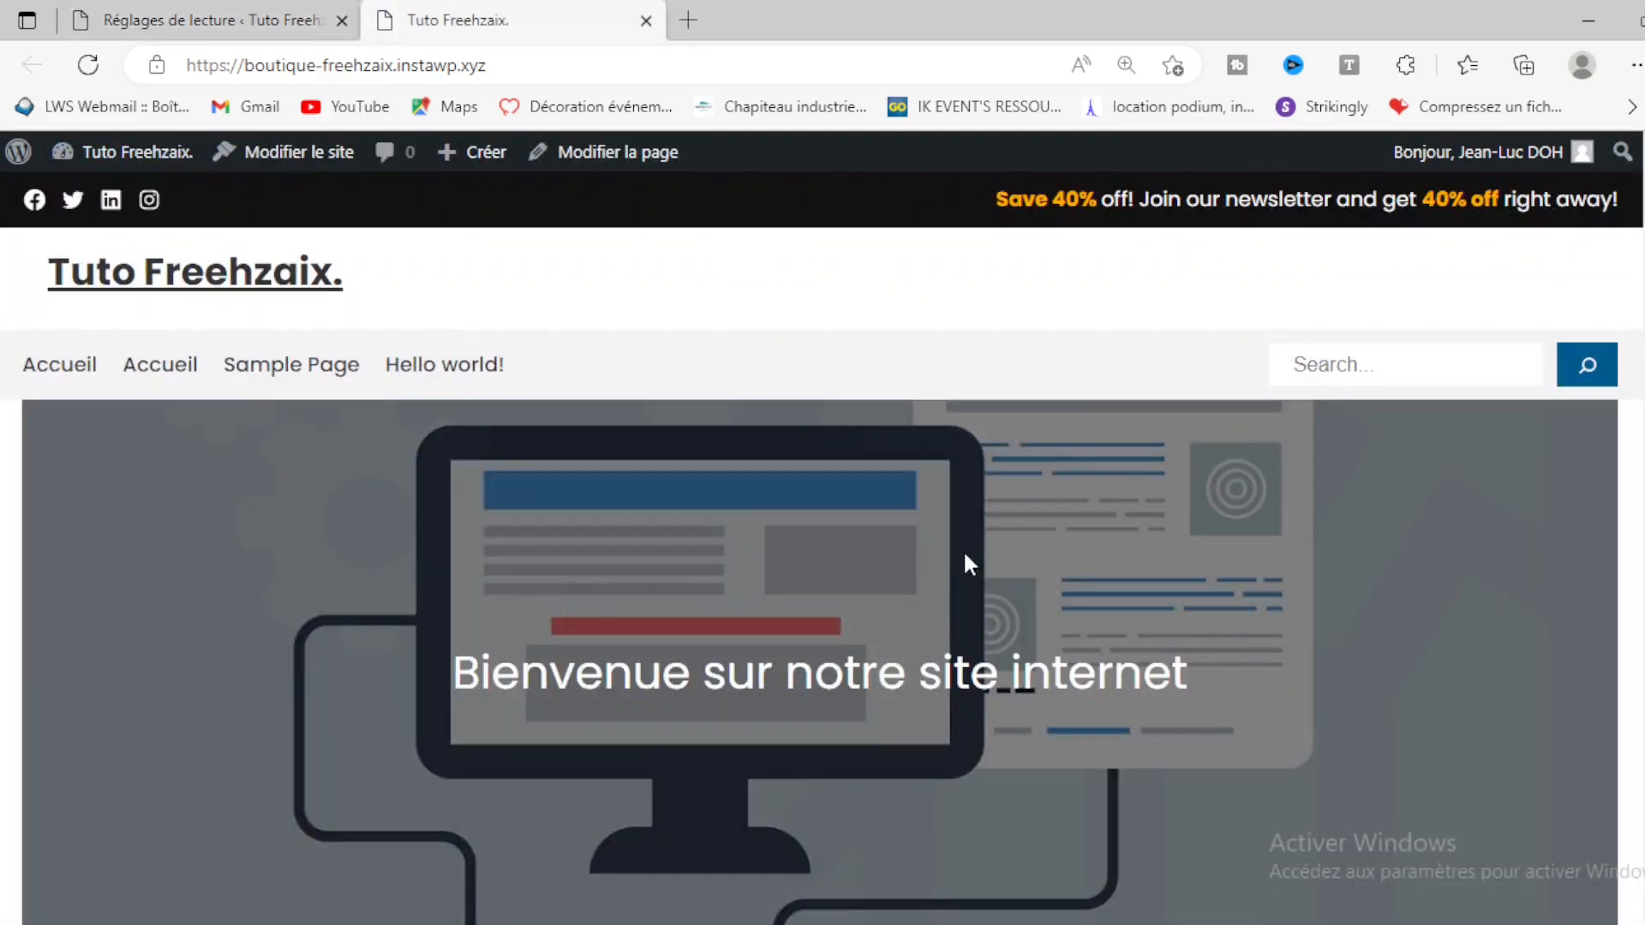
# Step: Examine the published homepage from the header and welcome banner down to the three images and the footer
pyautogui.scroll(-10, 1322, 521)
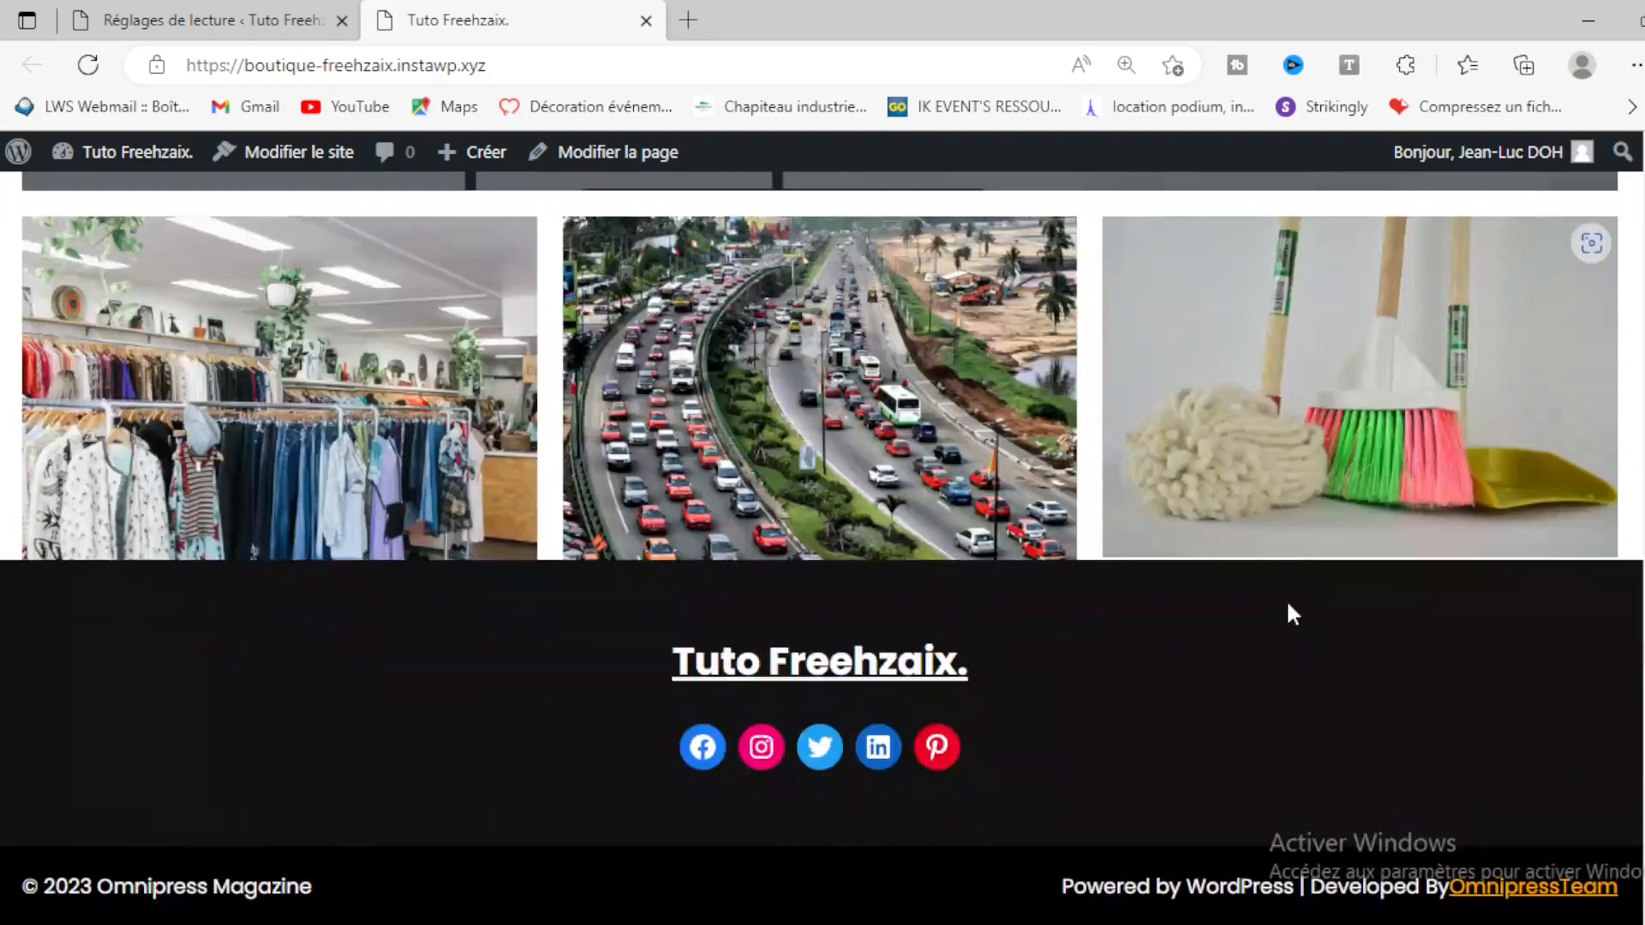
pyautogui.scroll(10, 1286, 599)
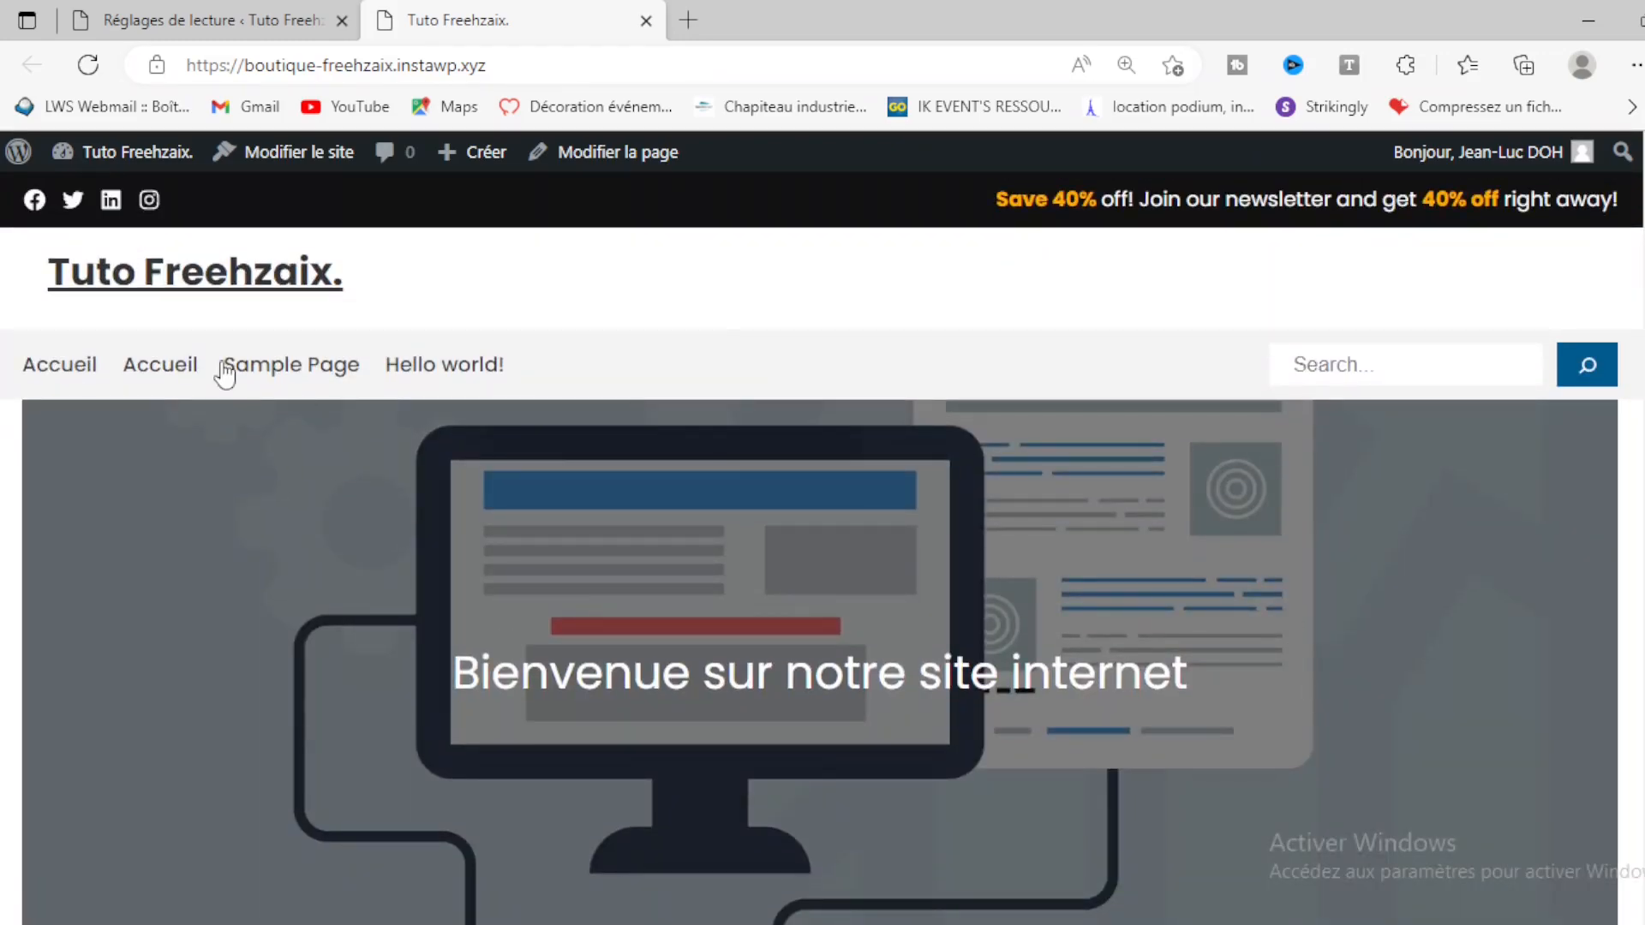
pyautogui.scroll(-10, 151, 387)
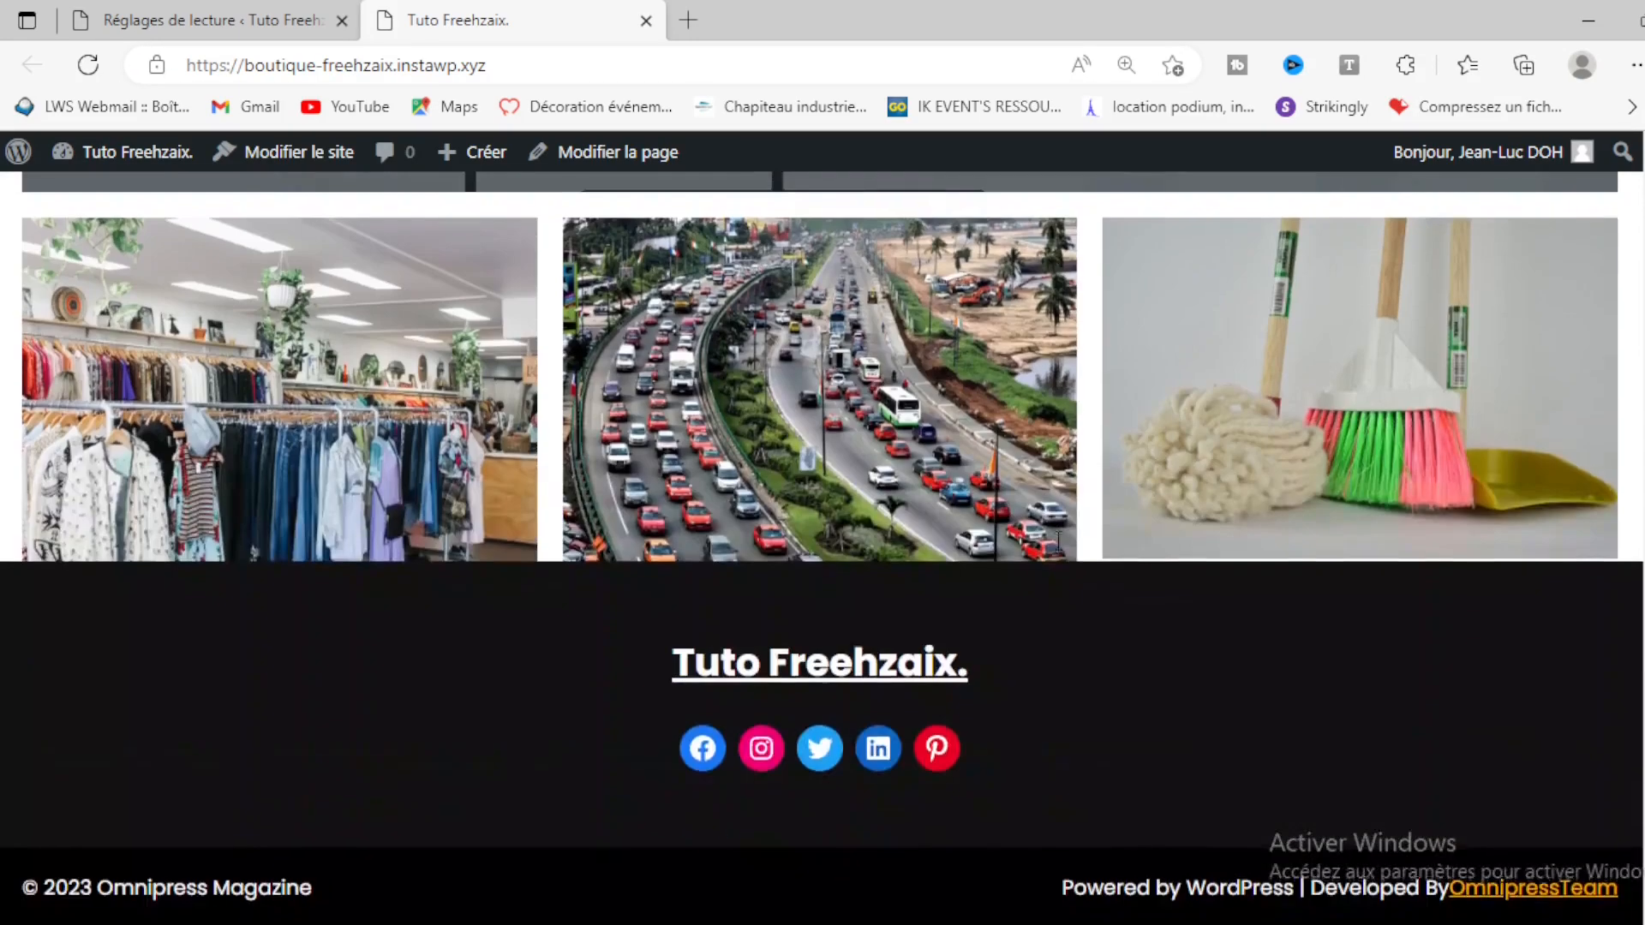
pyautogui.scroll(10, 796, 525)
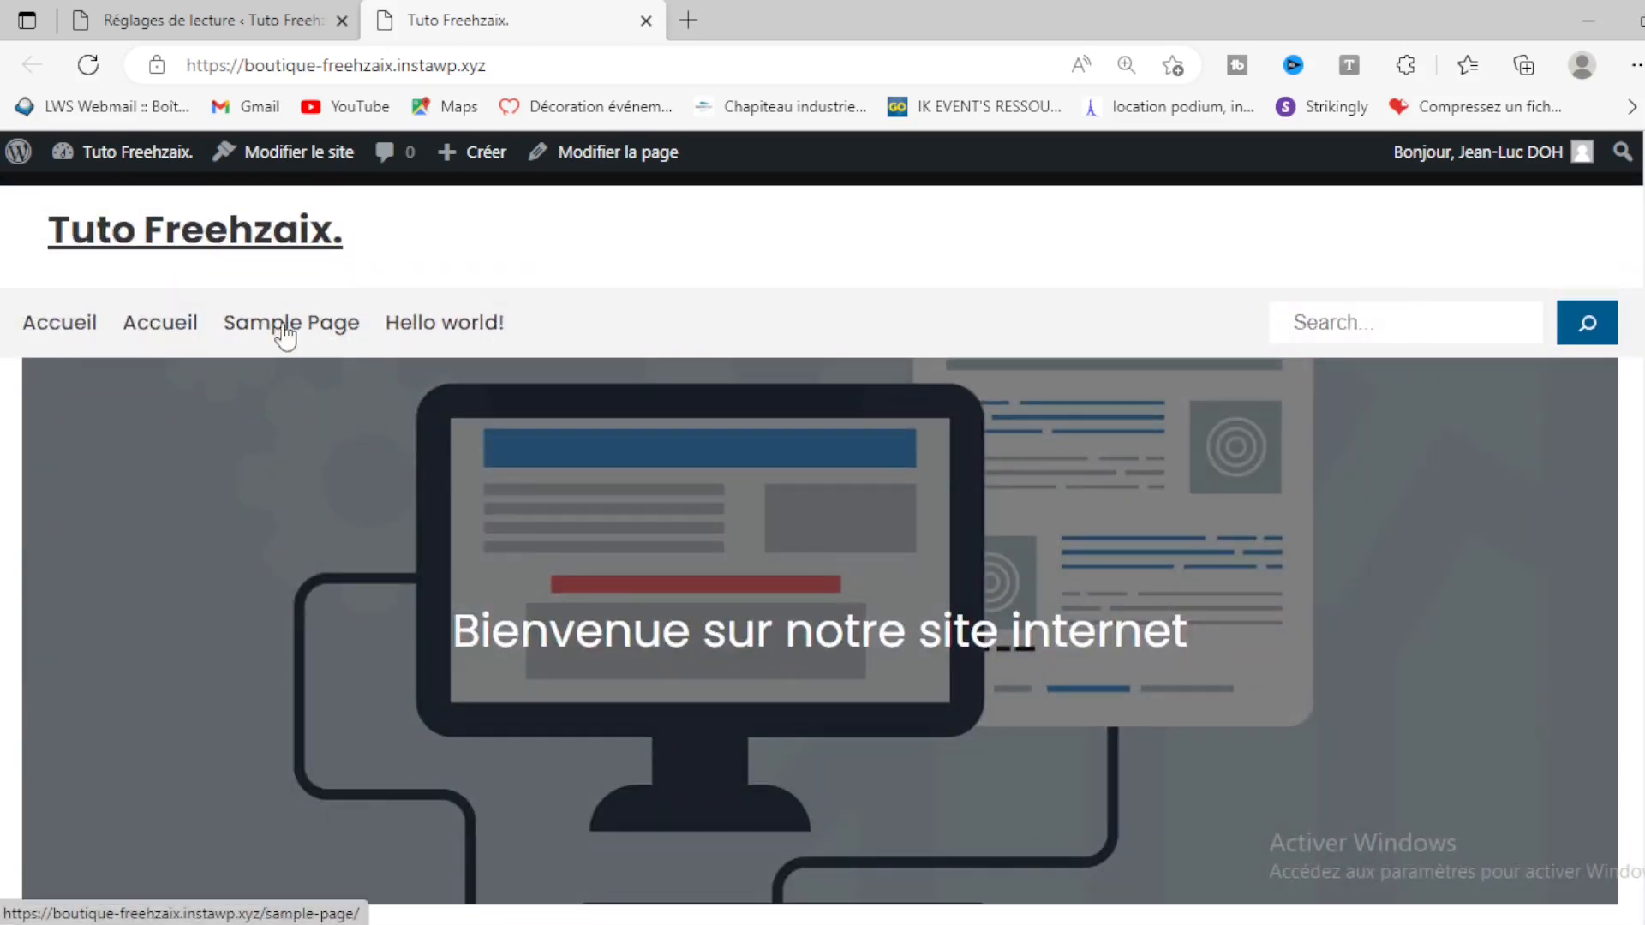
pyautogui.scroll(-10, 1079, 423)
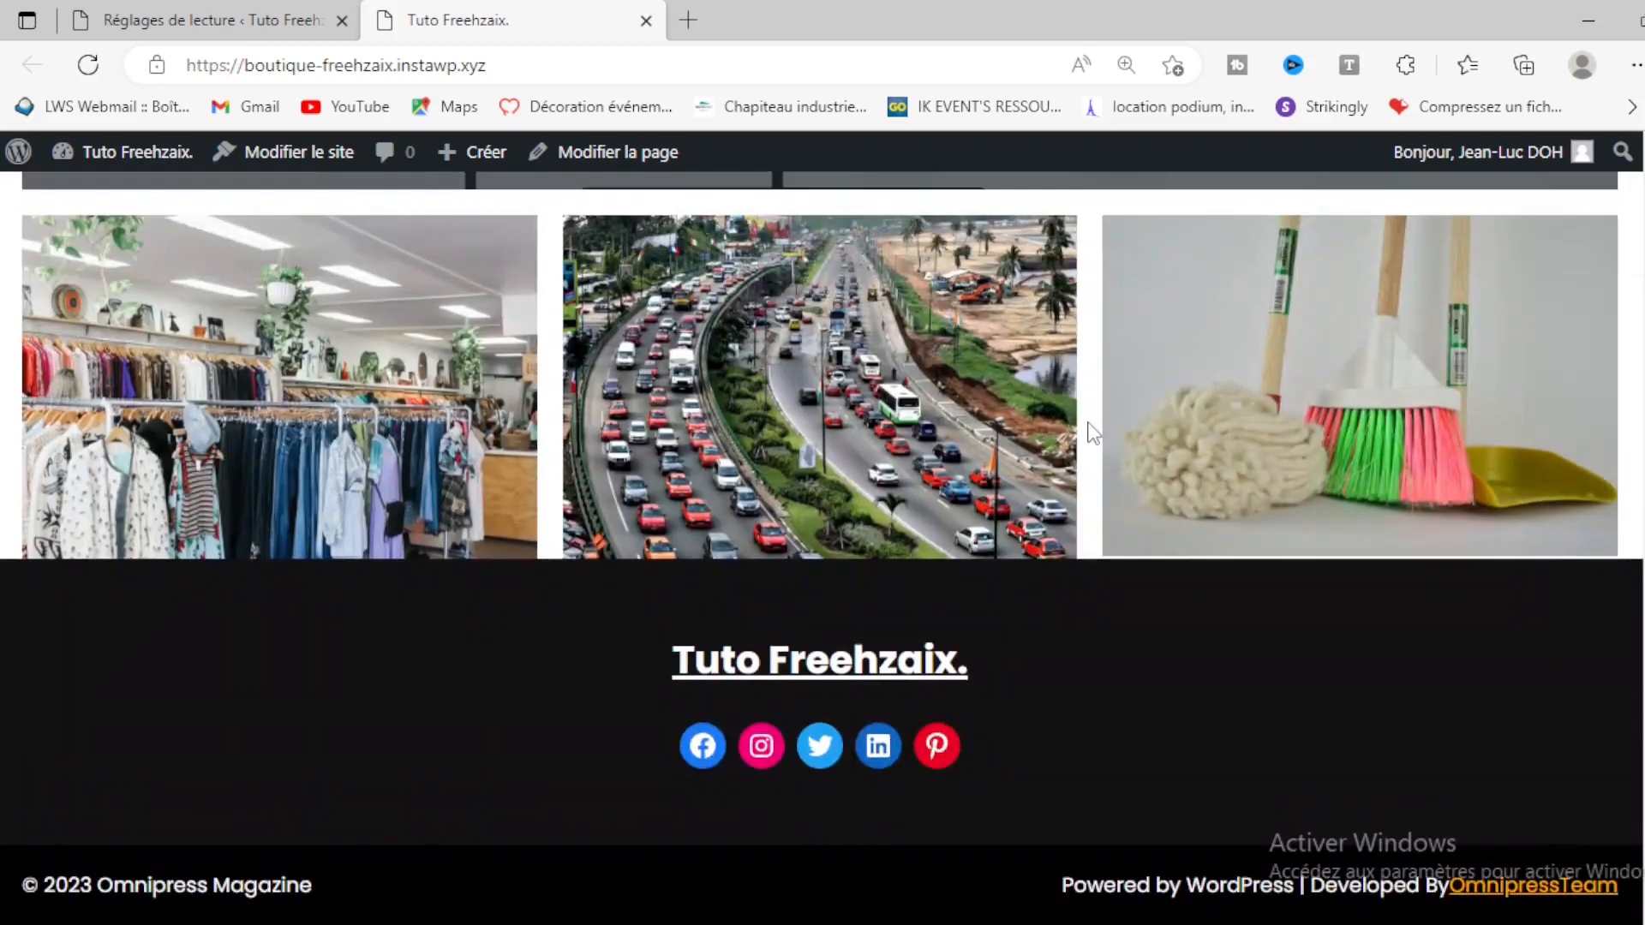
pyautogui.scroll(10, 1088, 432)
pyautogui.scroll(-4, 1280, 372)
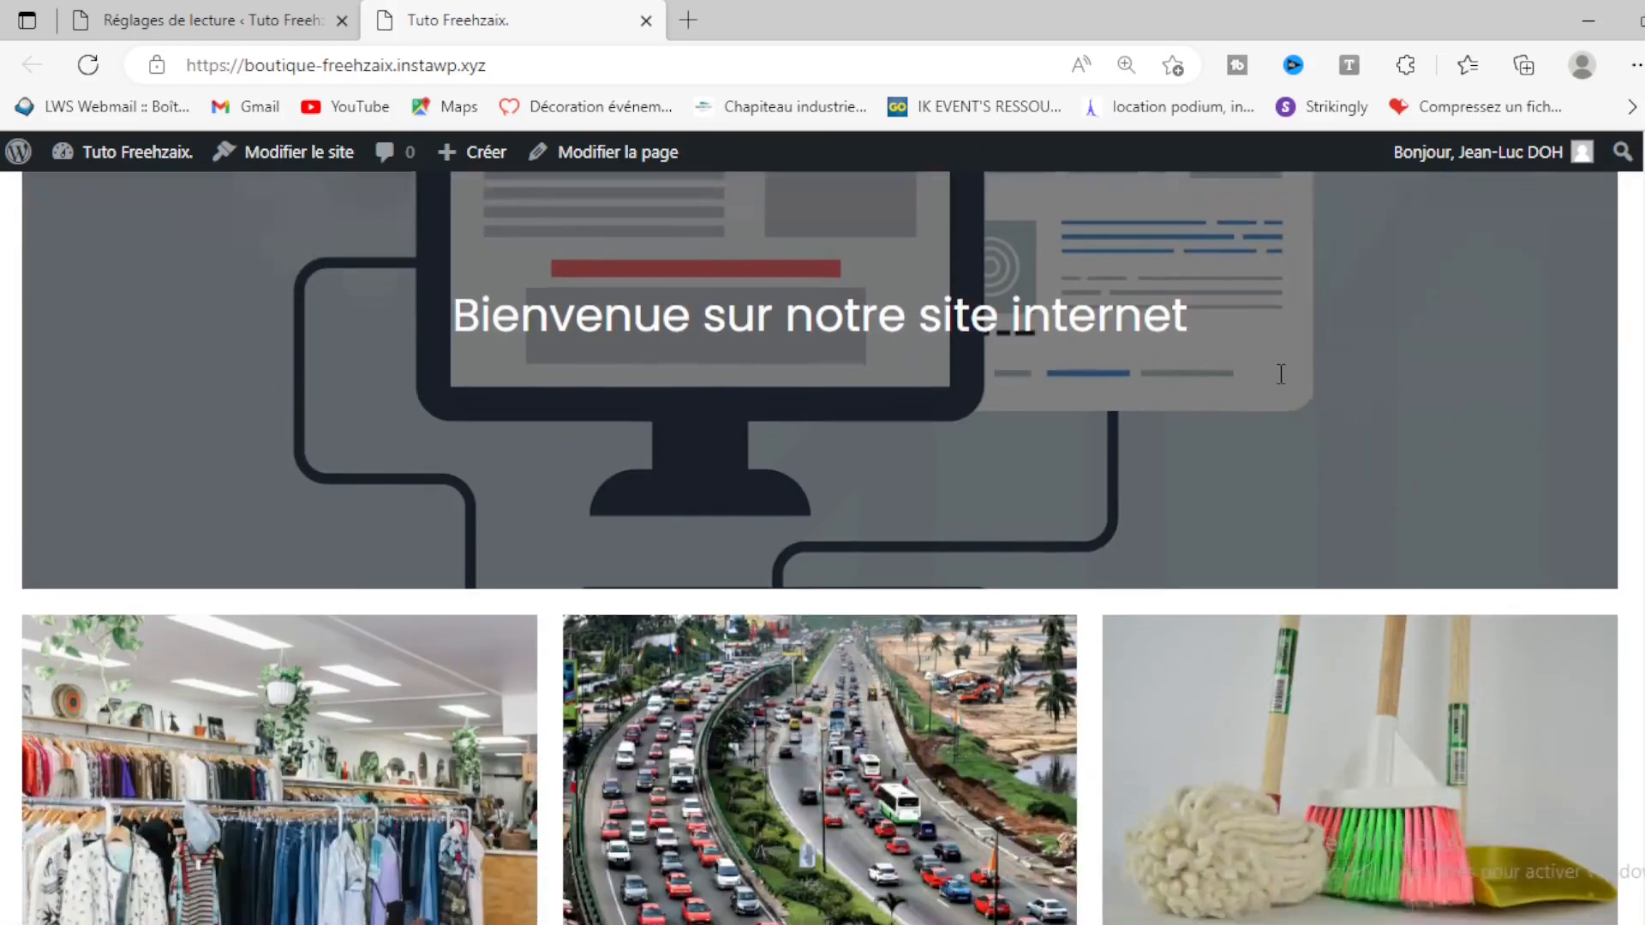
pyautogui.scroll(-3, 1281, 374)
pyautogui.scroll(7, 816, 505)
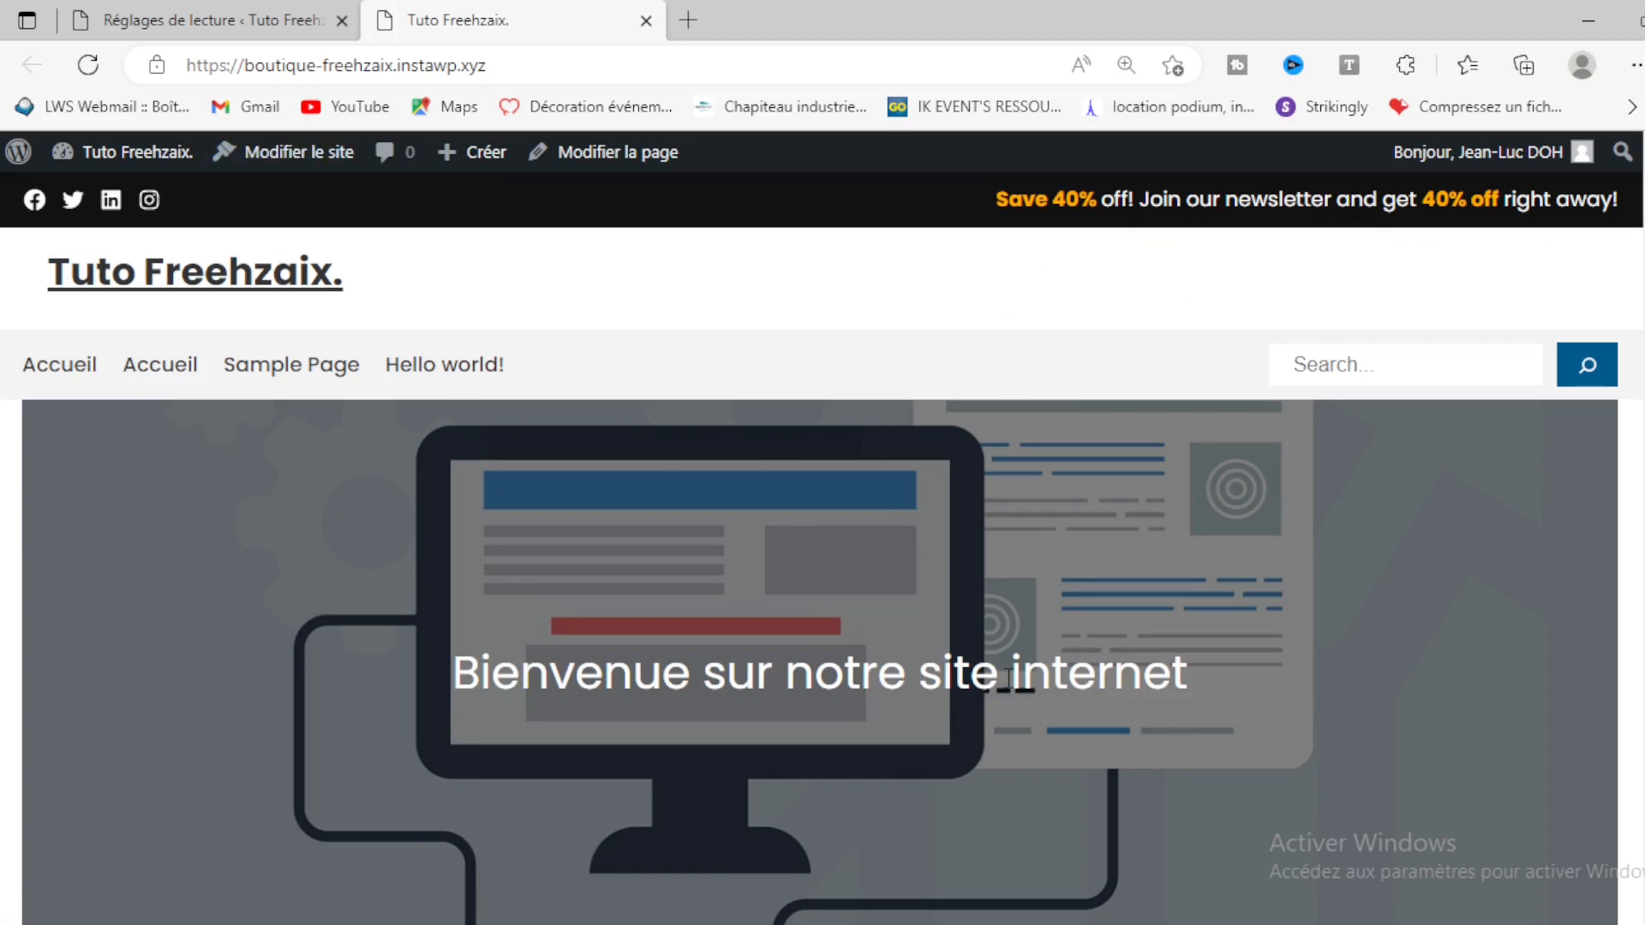
# Step: Try the two Accueil links in the homepage's navigation menu and check the page they load
pyautogui.click(134, 379)
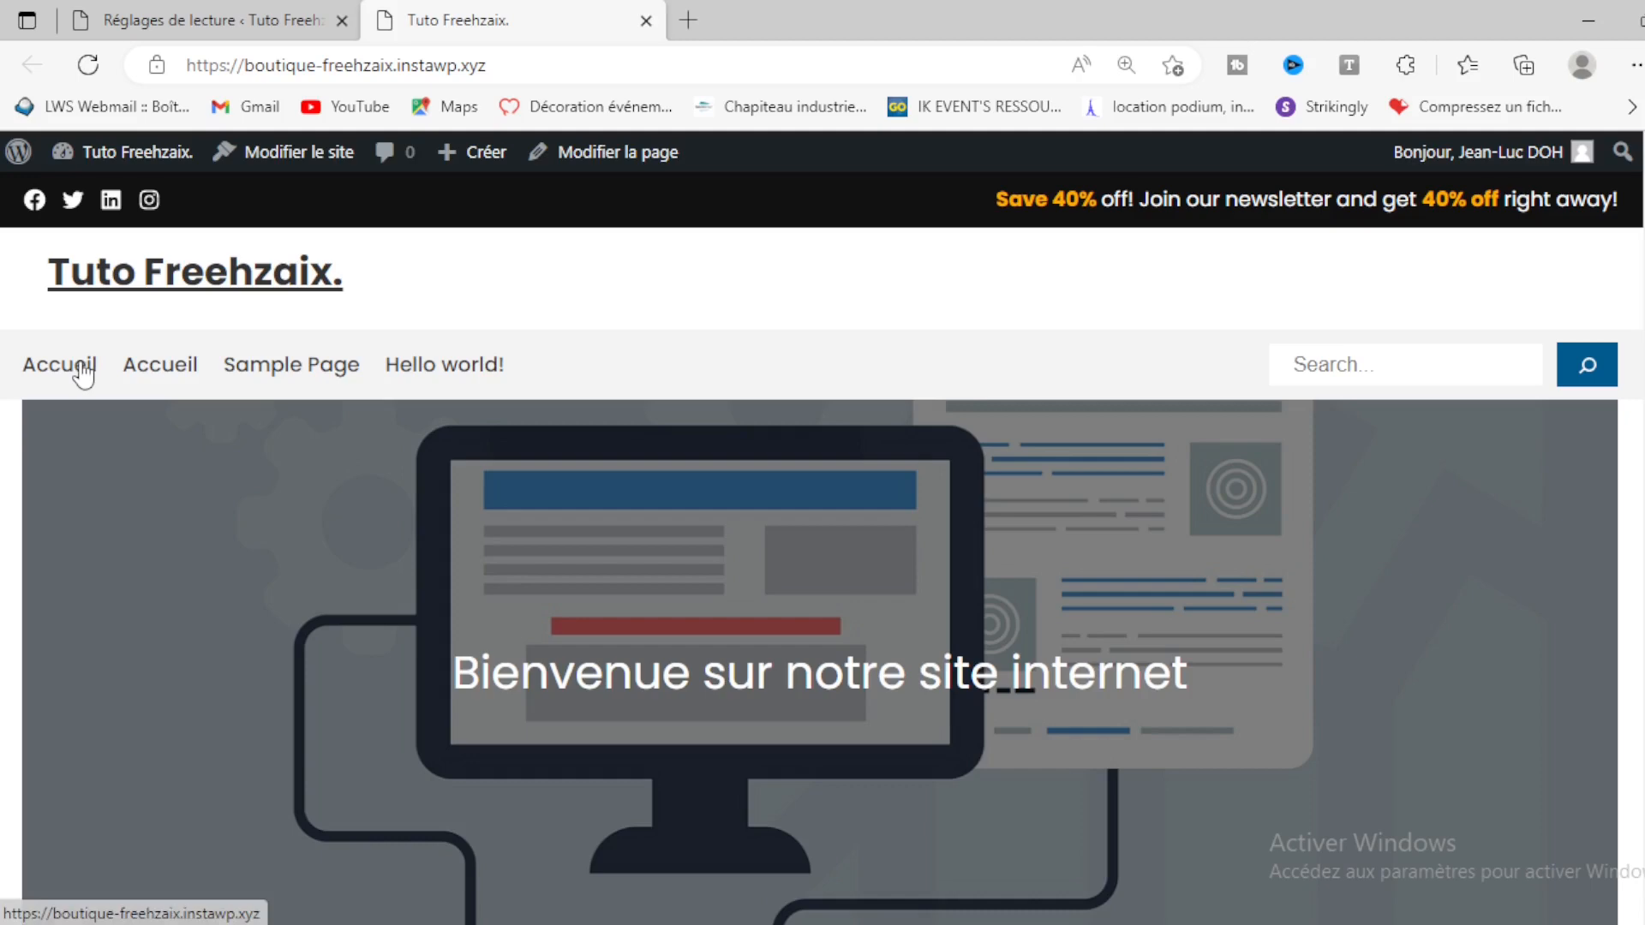
pyautogui.click(83, 373)
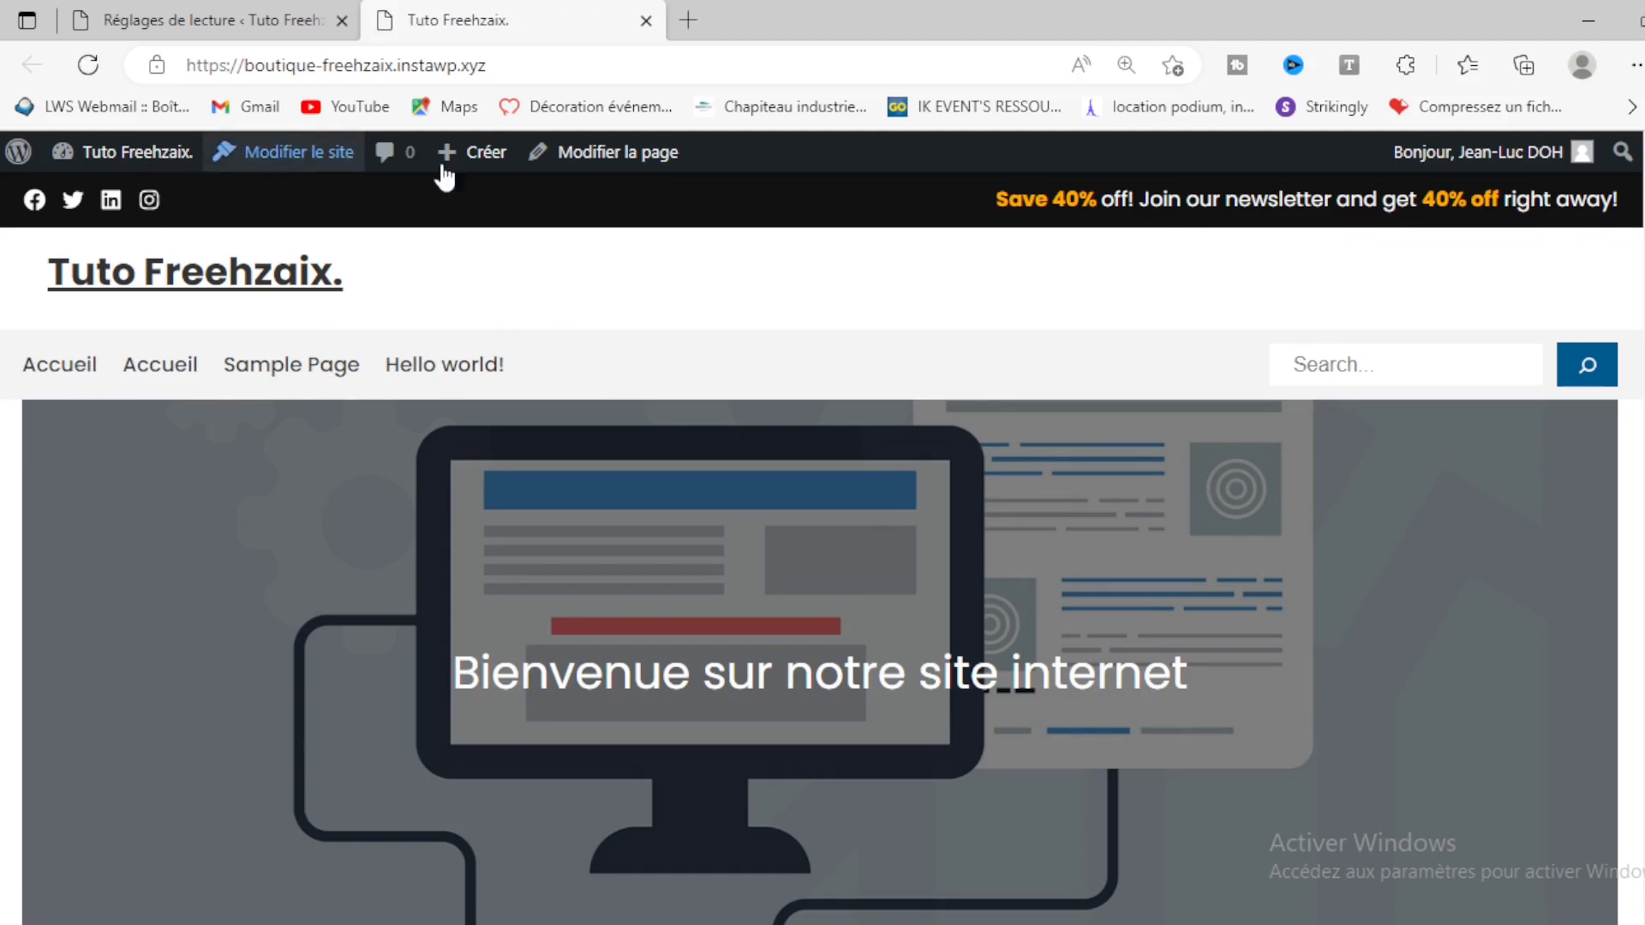
pyautogui.scroll(-5, 903, 514)
pyautogui.scroll(5, 913, 515)
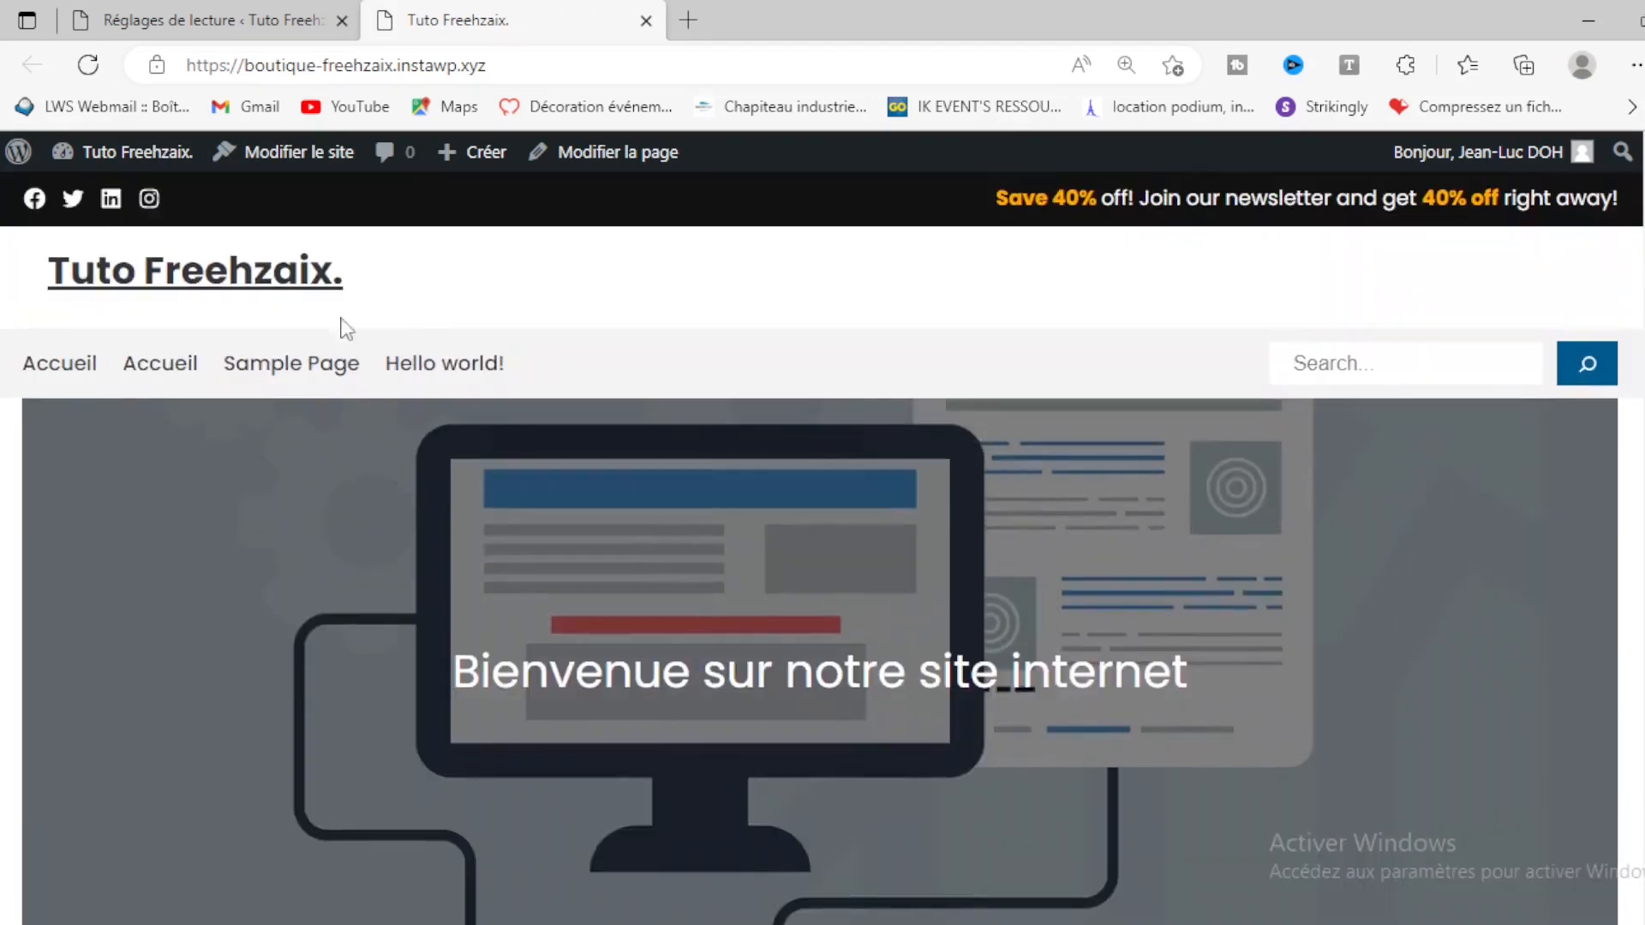
# Step: Open the site editor from the homepage and open the Header template part for editing
pyautogui.click(288, 155)
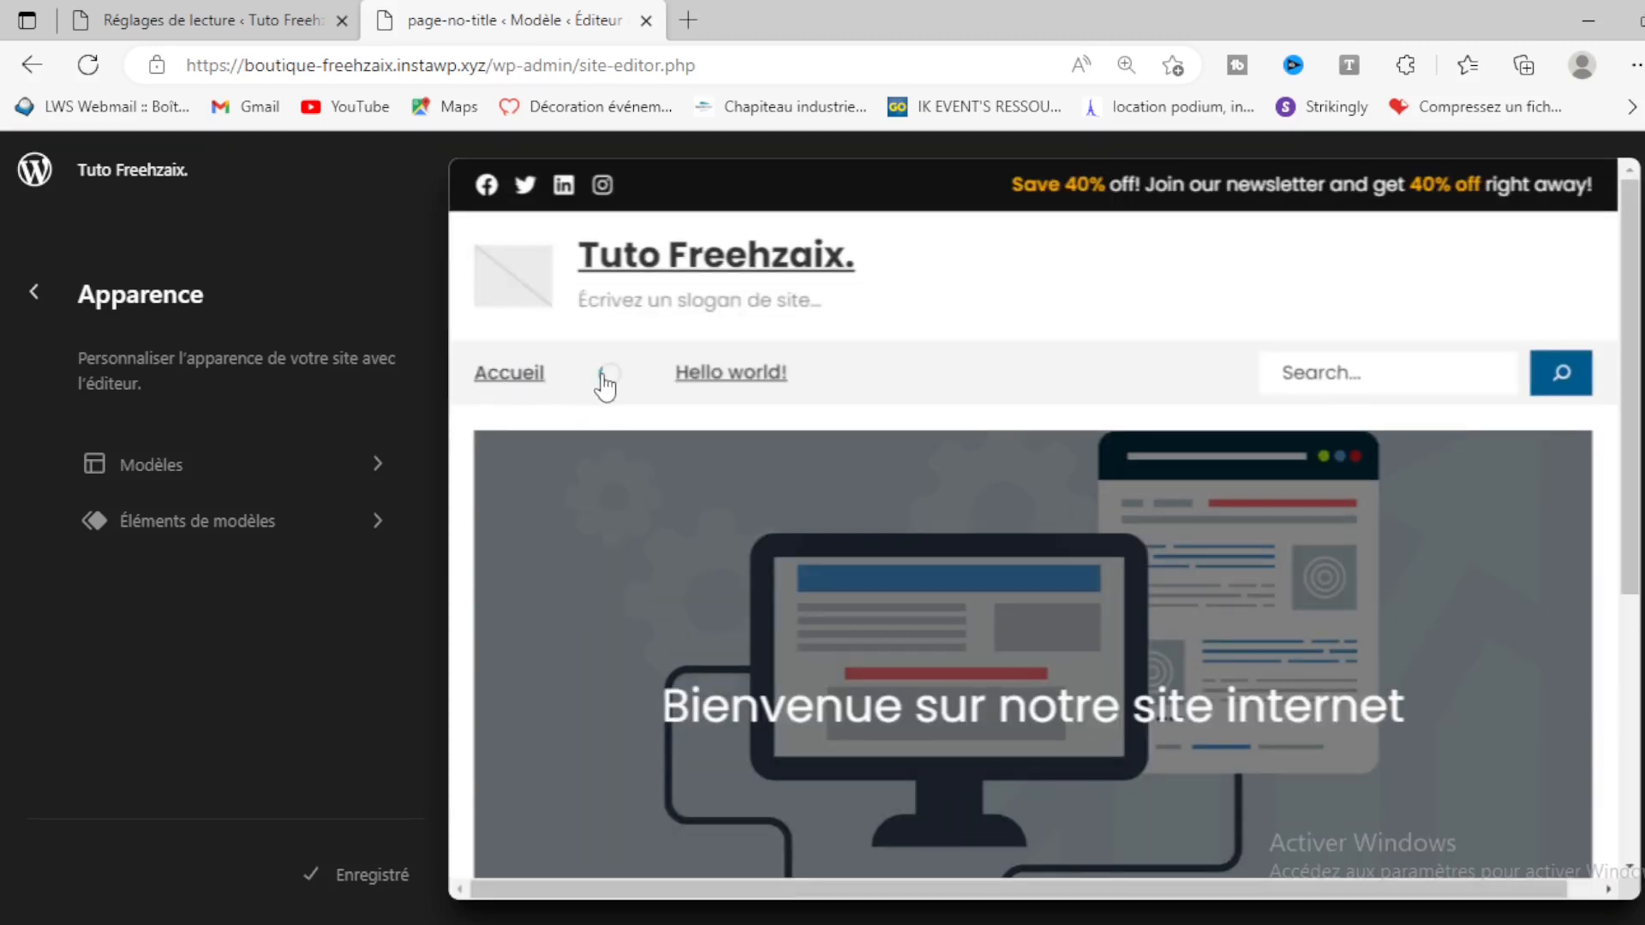
pyautogui.click(603, 377)
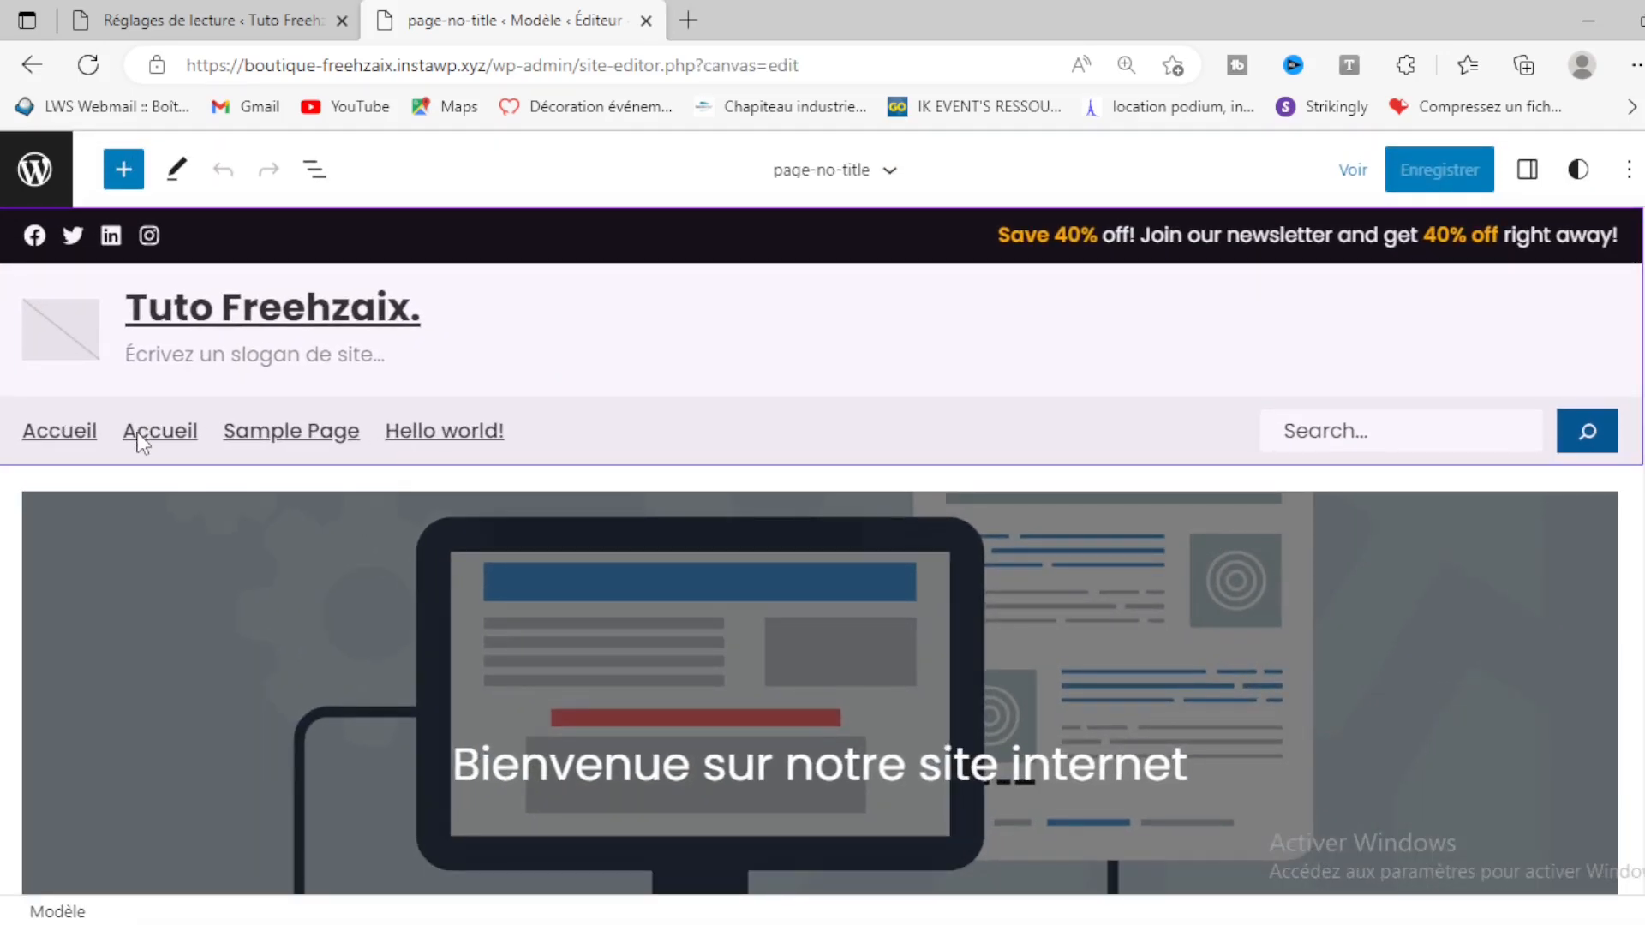
pyautogui.click(142, 442)
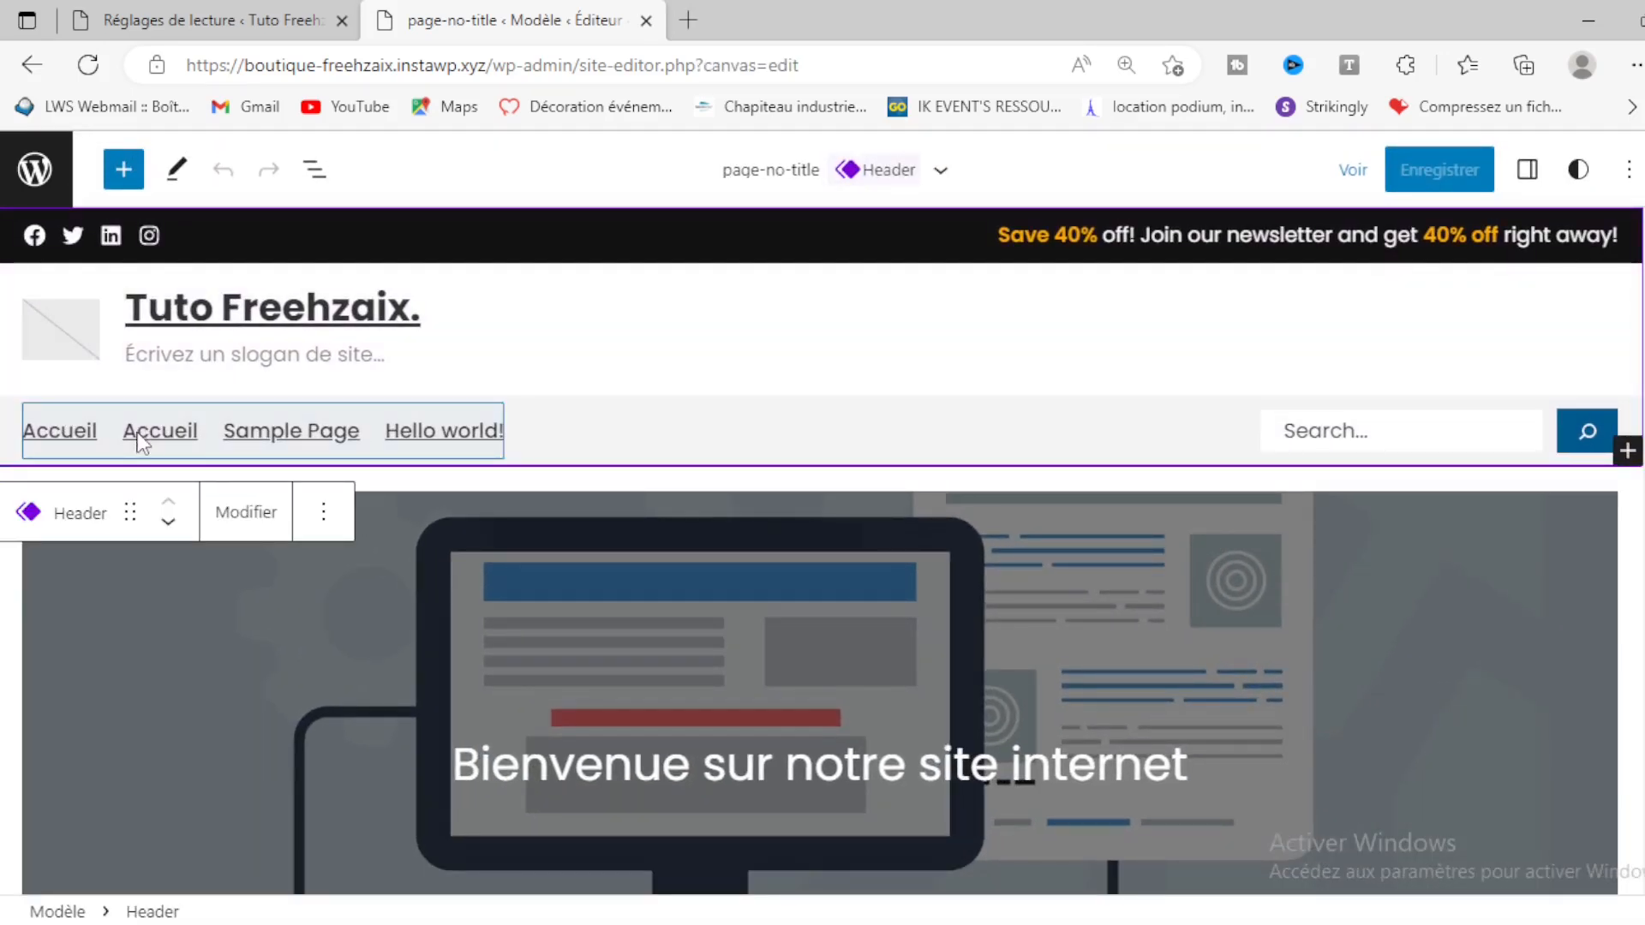
pyautogui.click(250, 516)
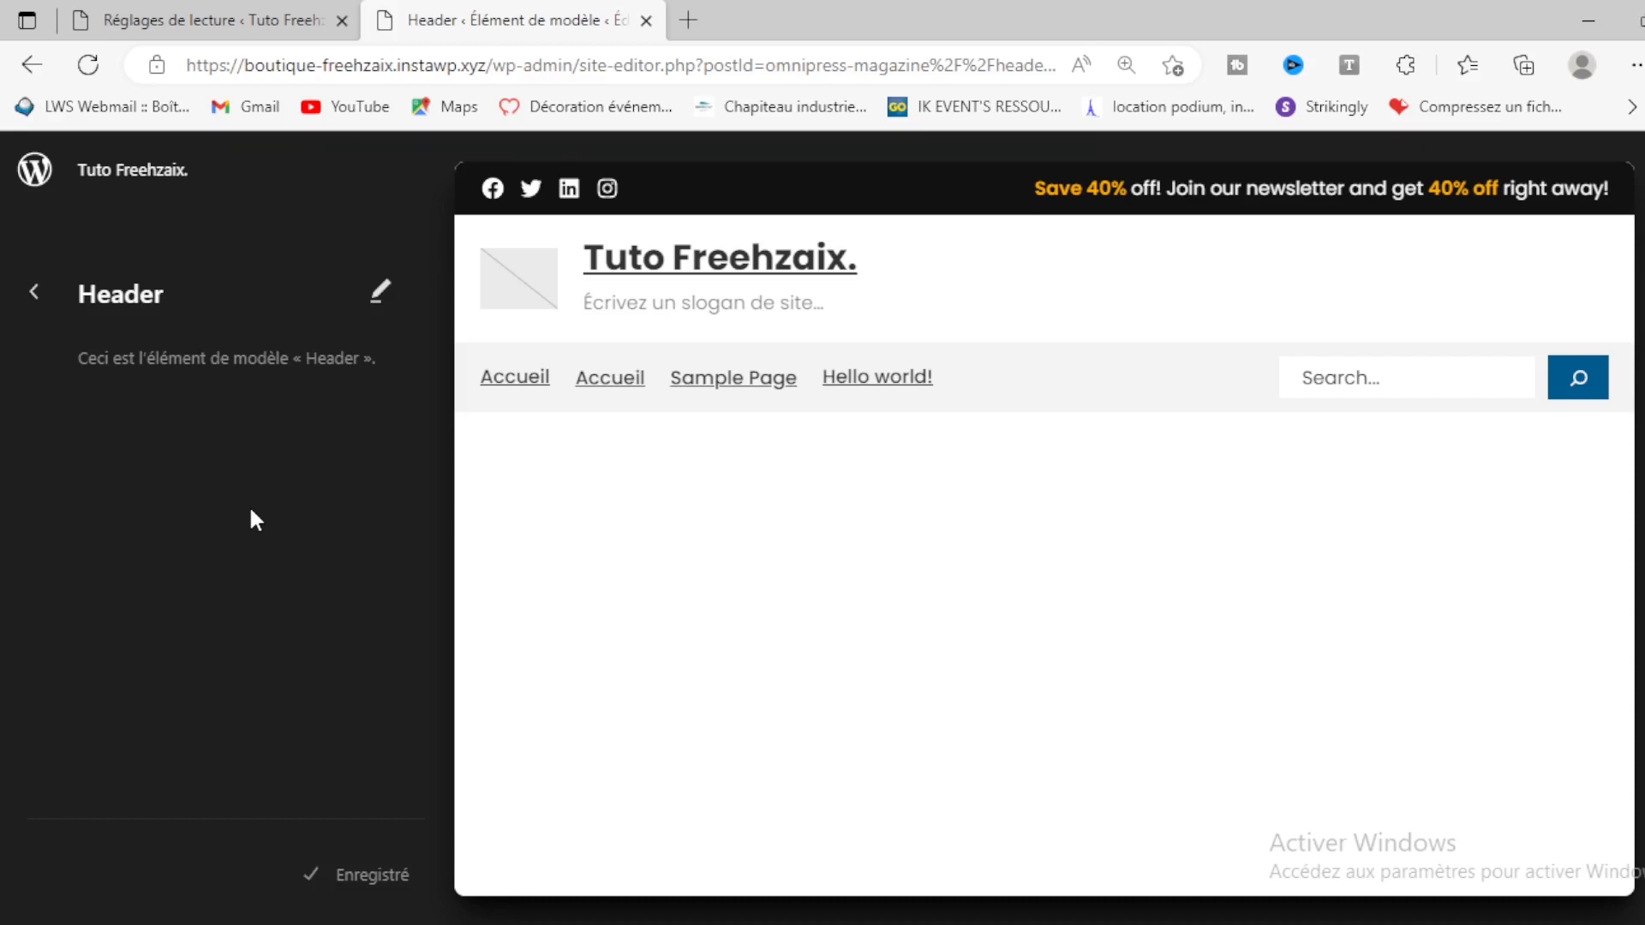
pyautogui.click(599, 392)
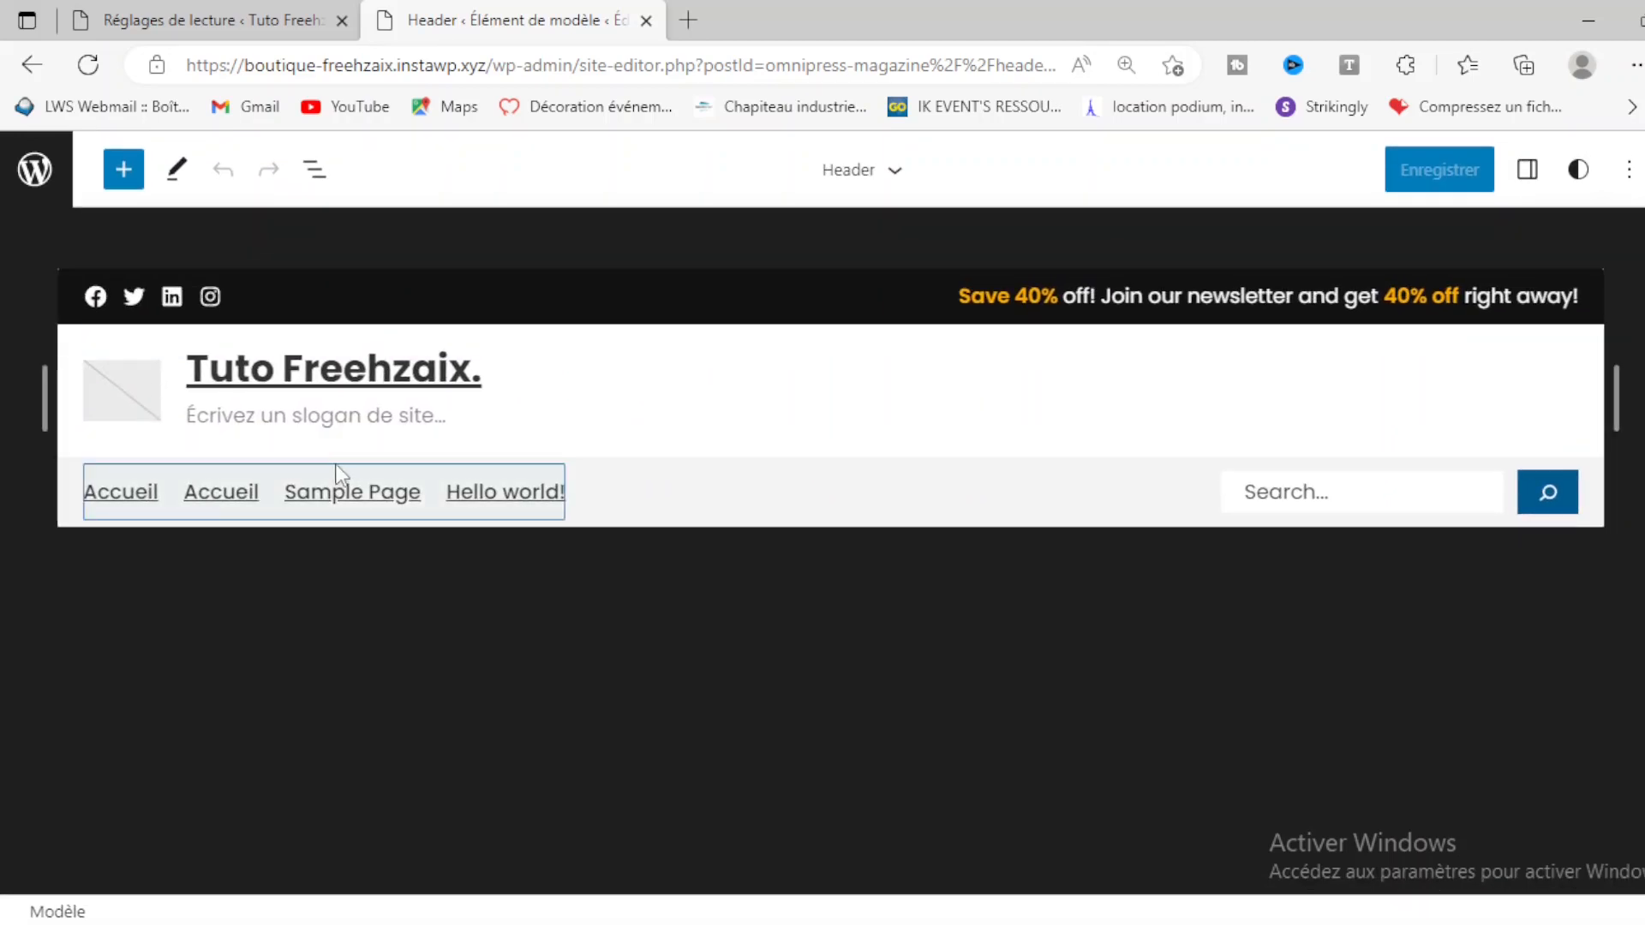
# Step: Convert the synchronised page list (Liste des pages) in the header navigation into individually editable links
pyautogui.click(232, 502)
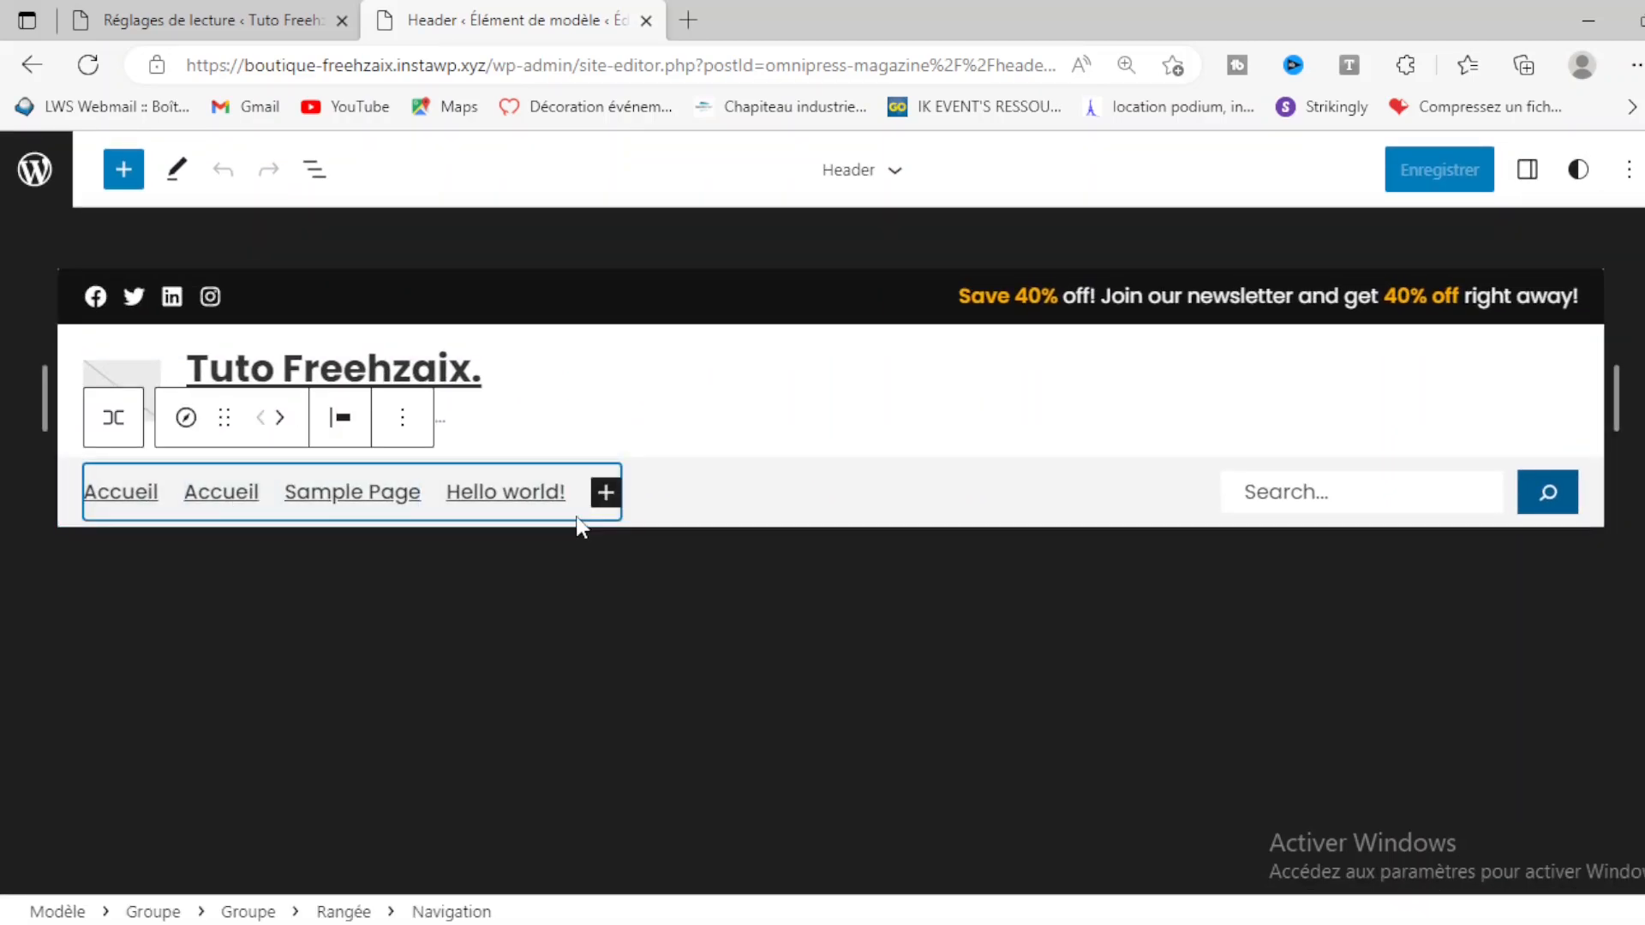
pyautogui.click(216, 503)
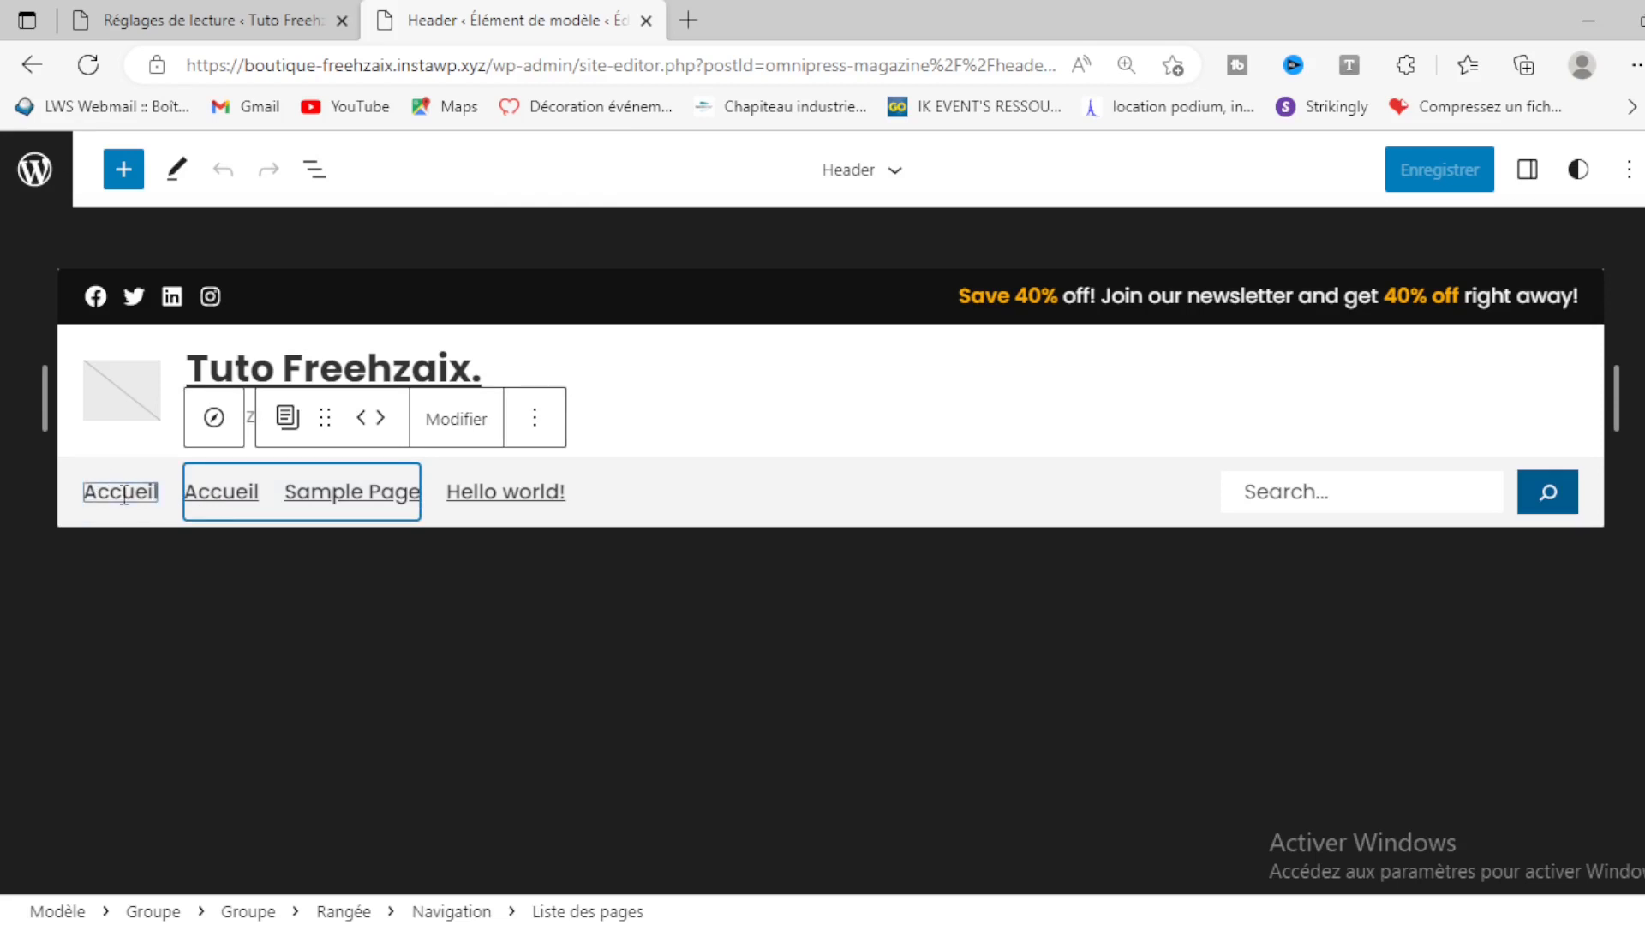
pyautogui.click(124, 495)
pyautogui.click(226, 504)
pyautogui.click(481, 420)
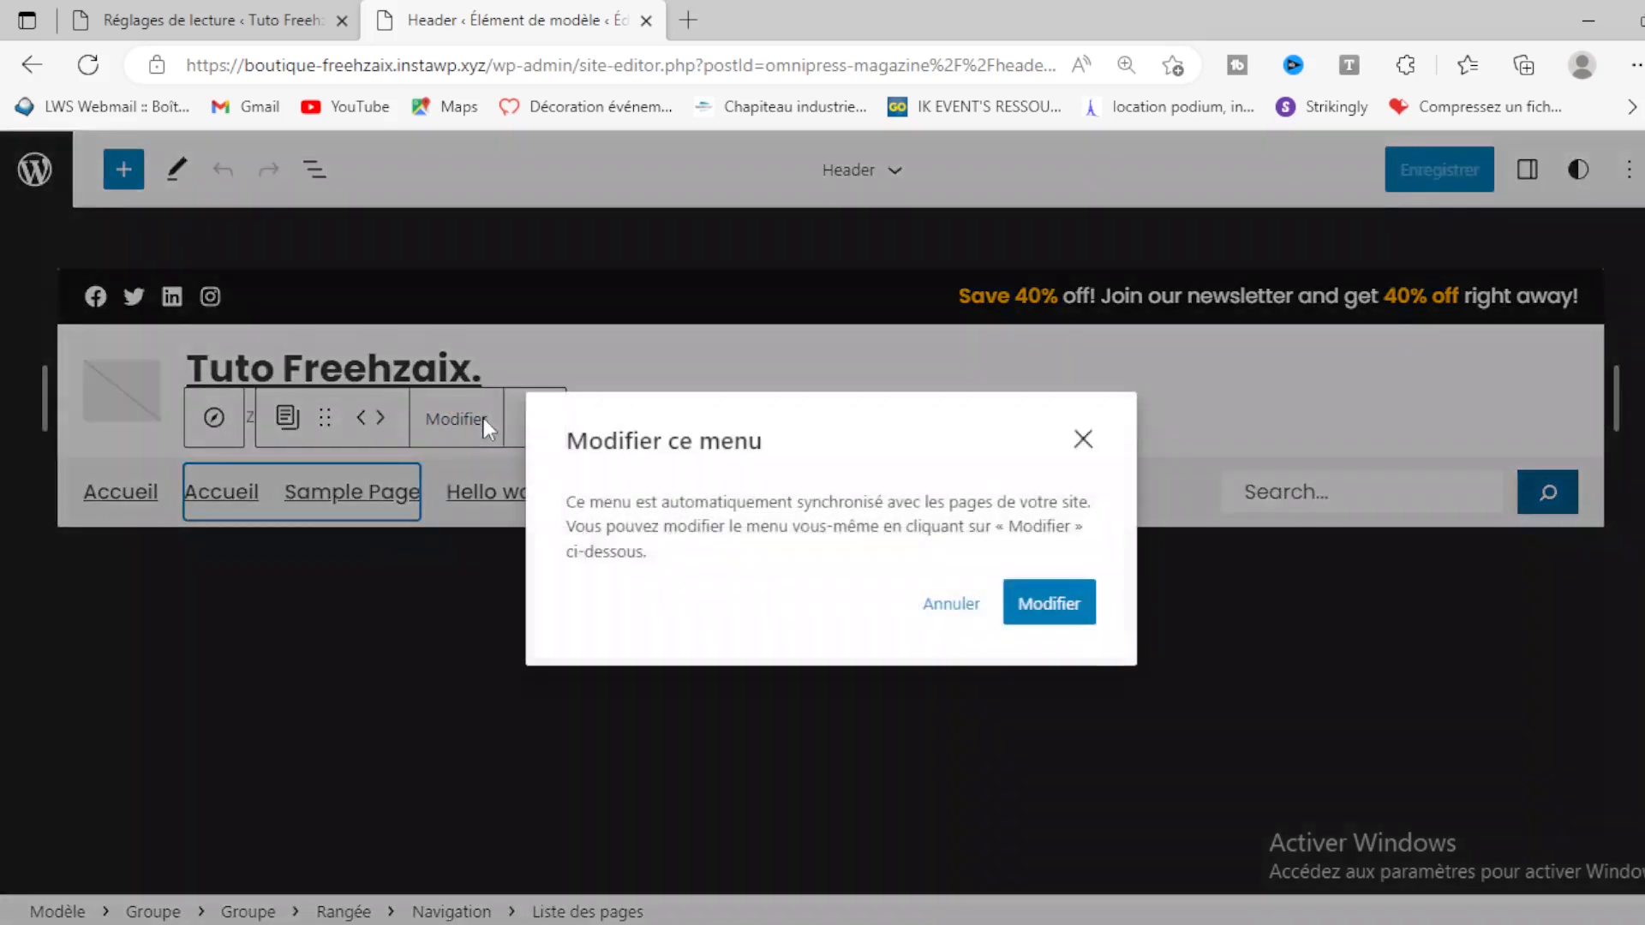
pyautogui.click(1083, 615)
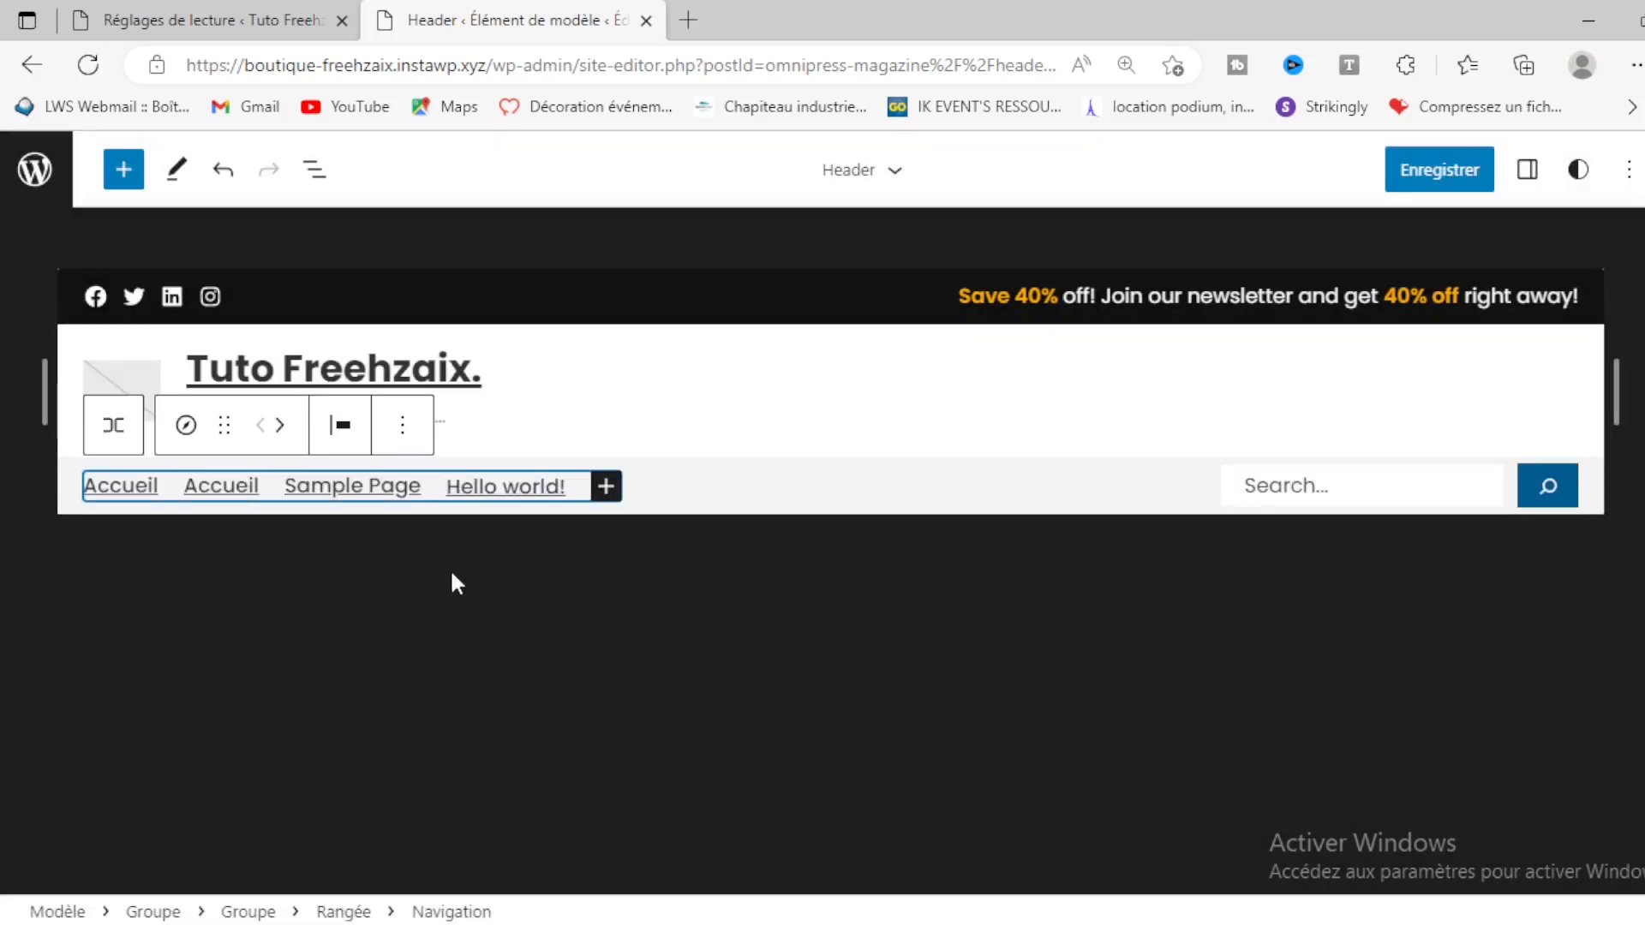
# Step: Remove the second, duplicate Accueil link from the header navigation
pyautogui.click(213, 488)
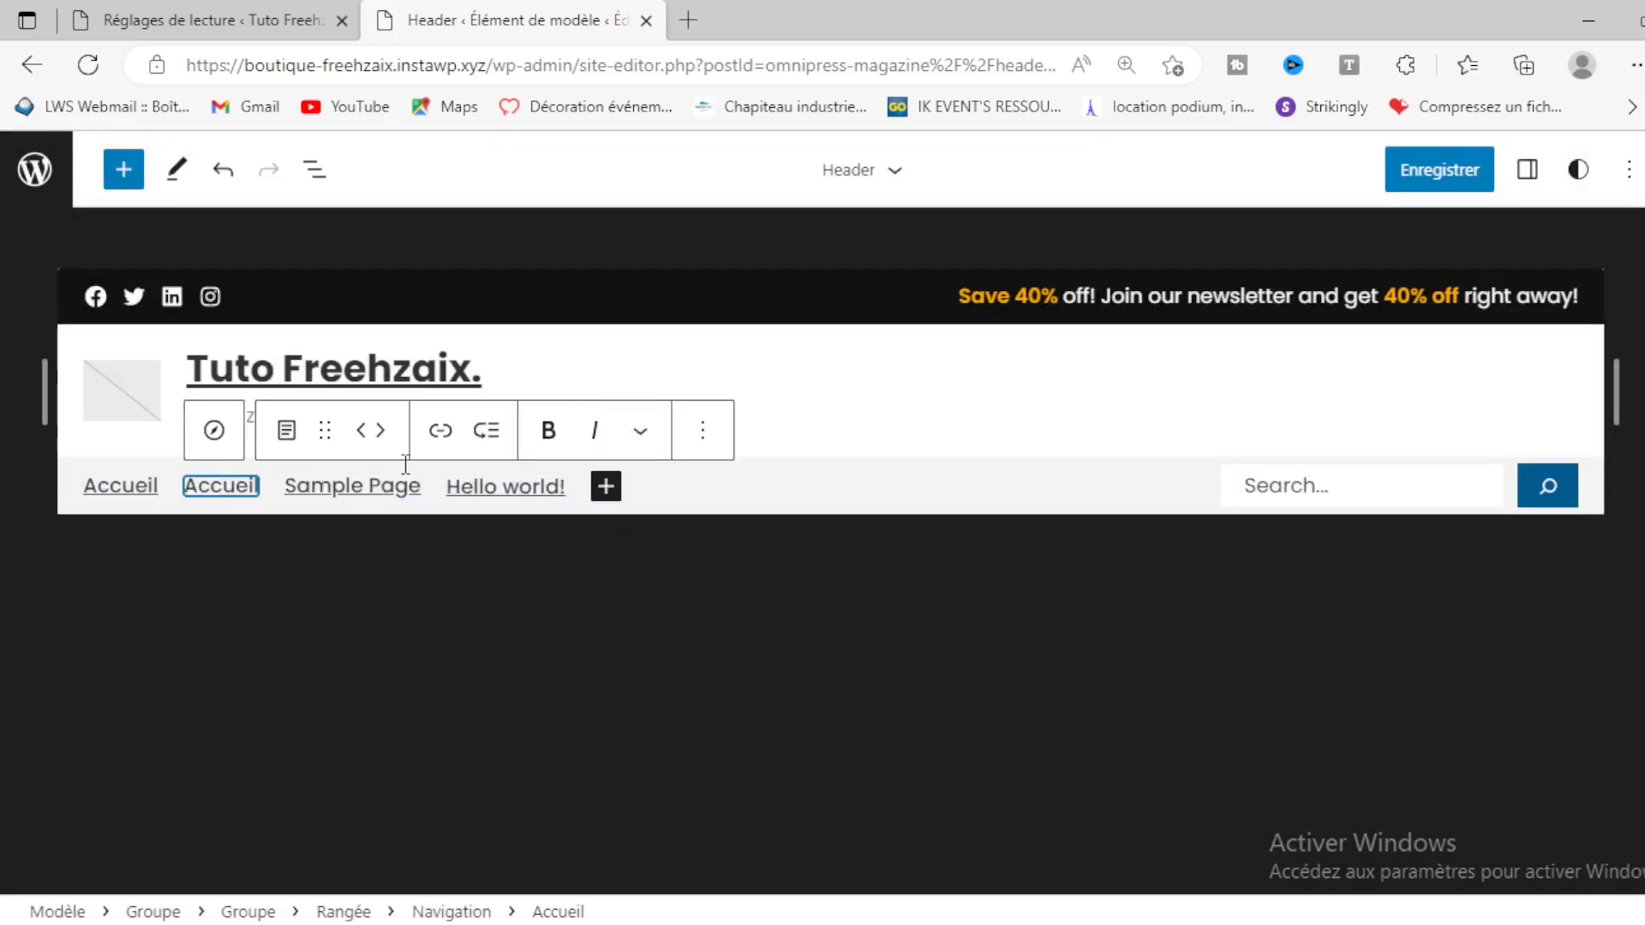
pyautogui.click(702, 430)
pyautogui.scroll(-1, 838, 845)
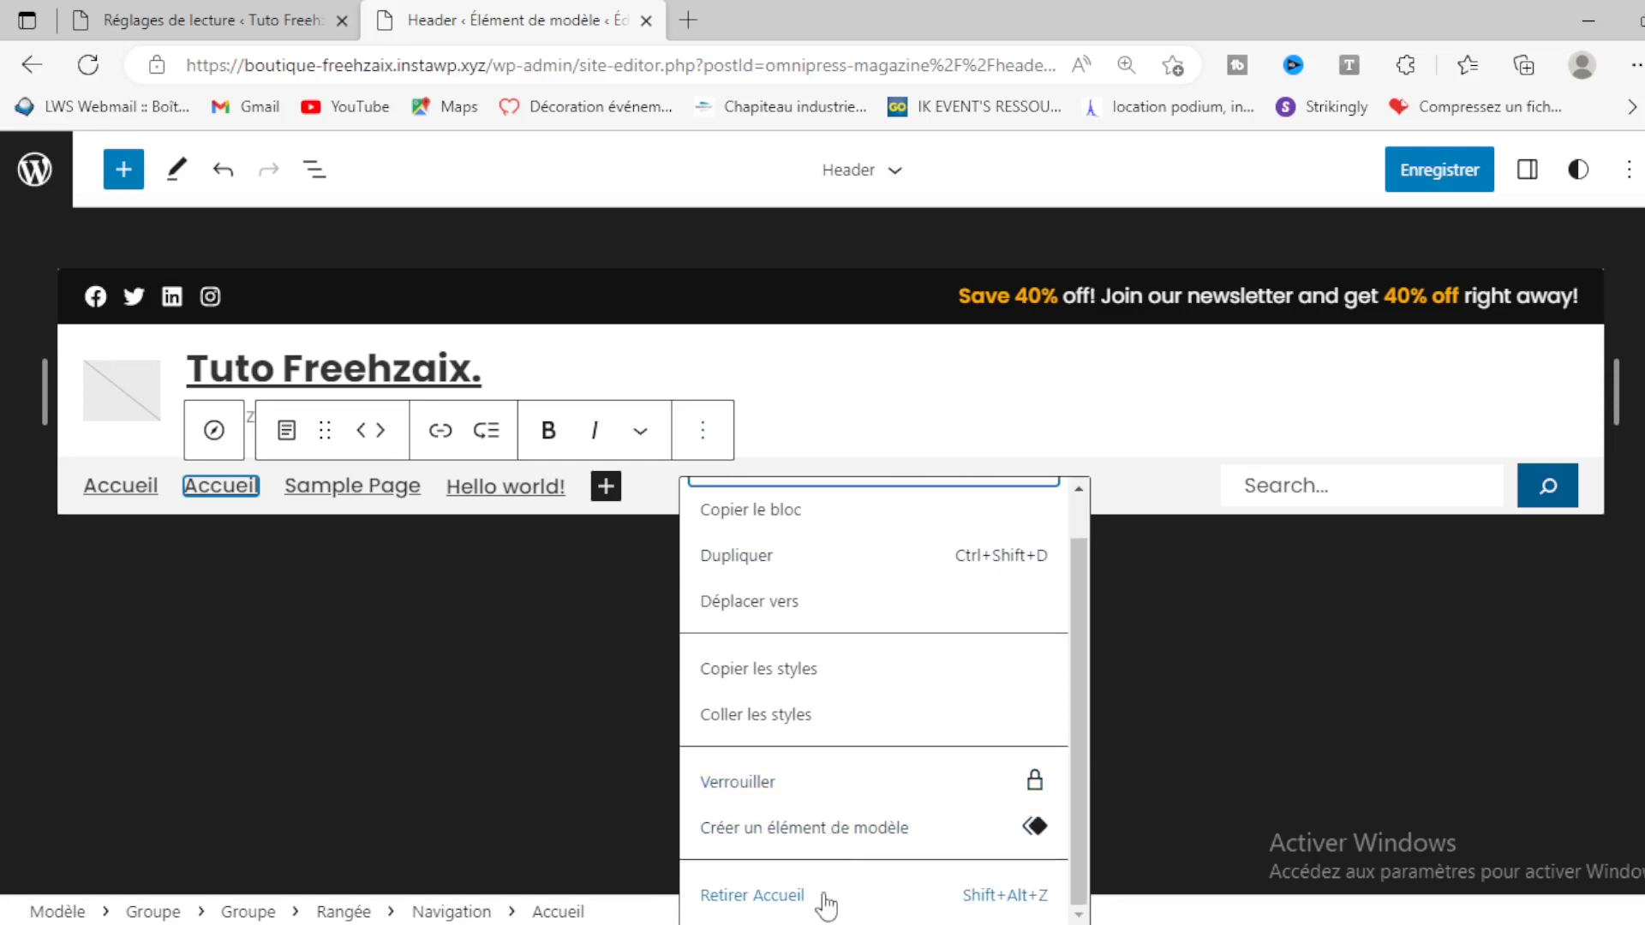
pyautogui.click(800, 897)
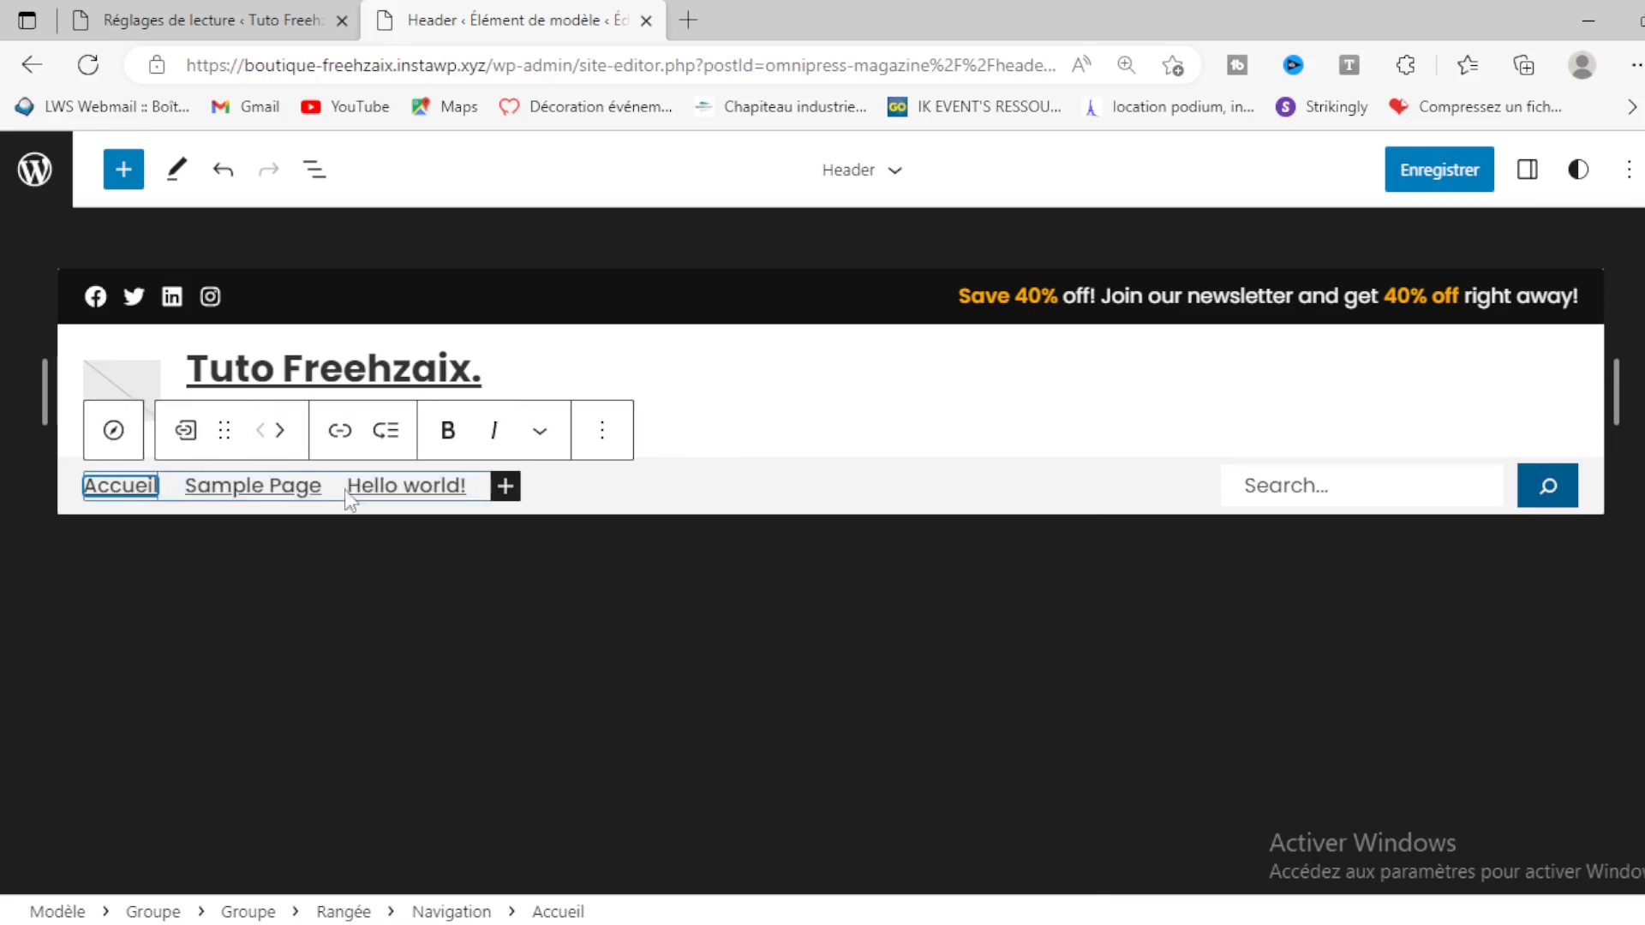
# Step: Remove the Hello world! and Sample Page links from the header navigation
pyautogui.click(393, 485)
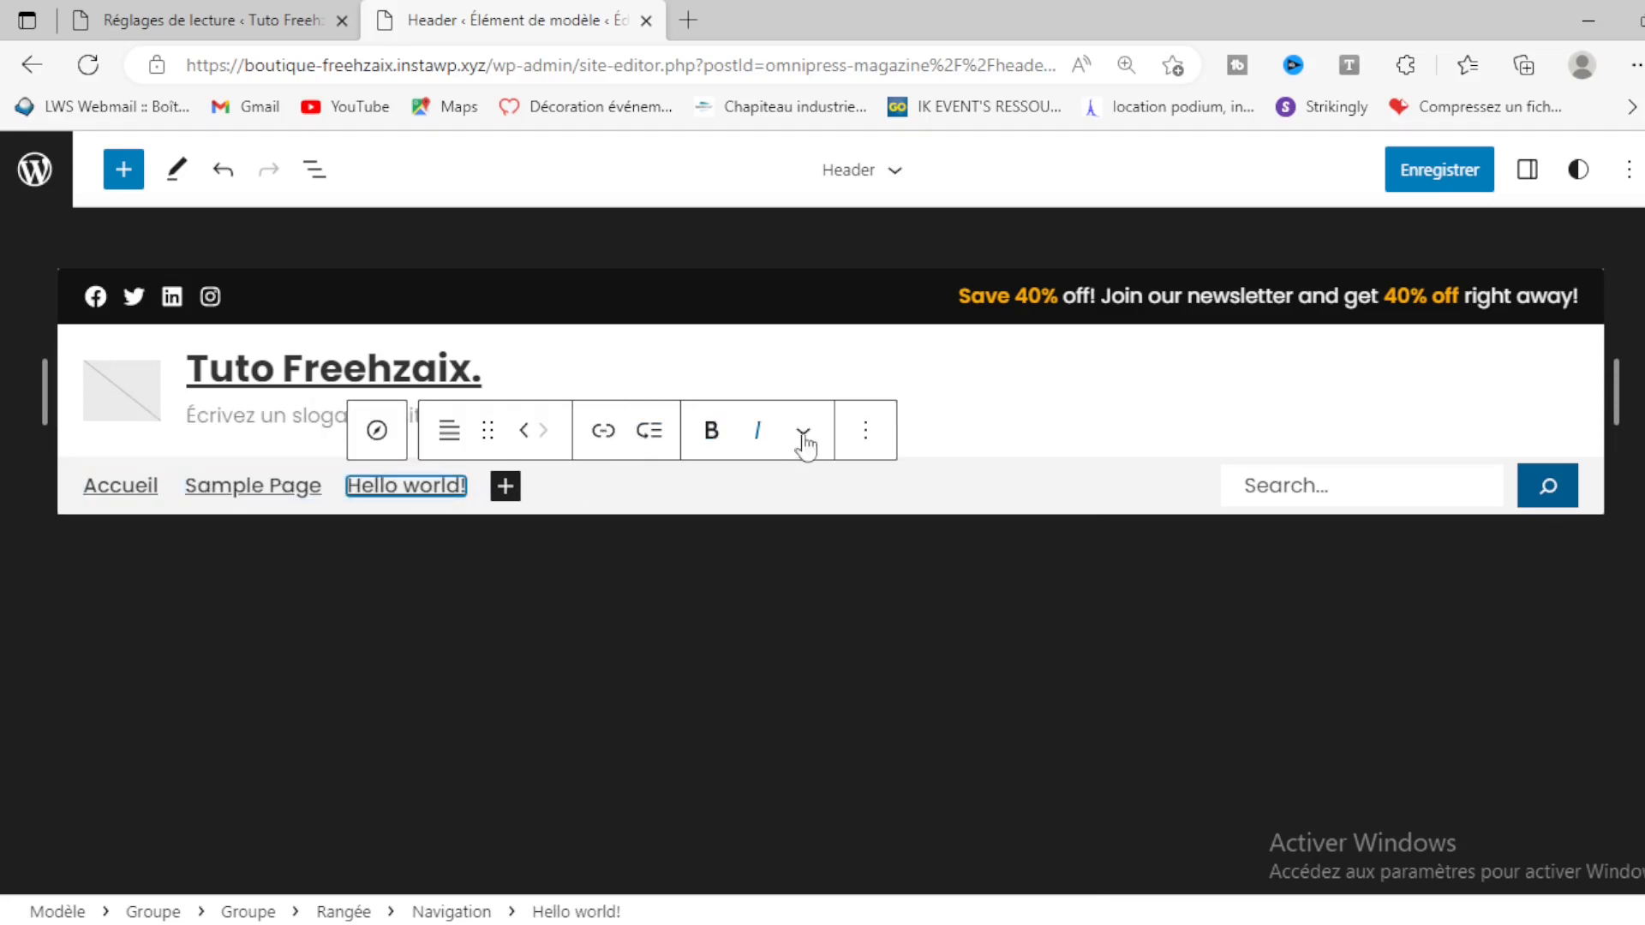
pyautogui.click(865, 430)
pyautogui.scroll(-1, 951, 830)
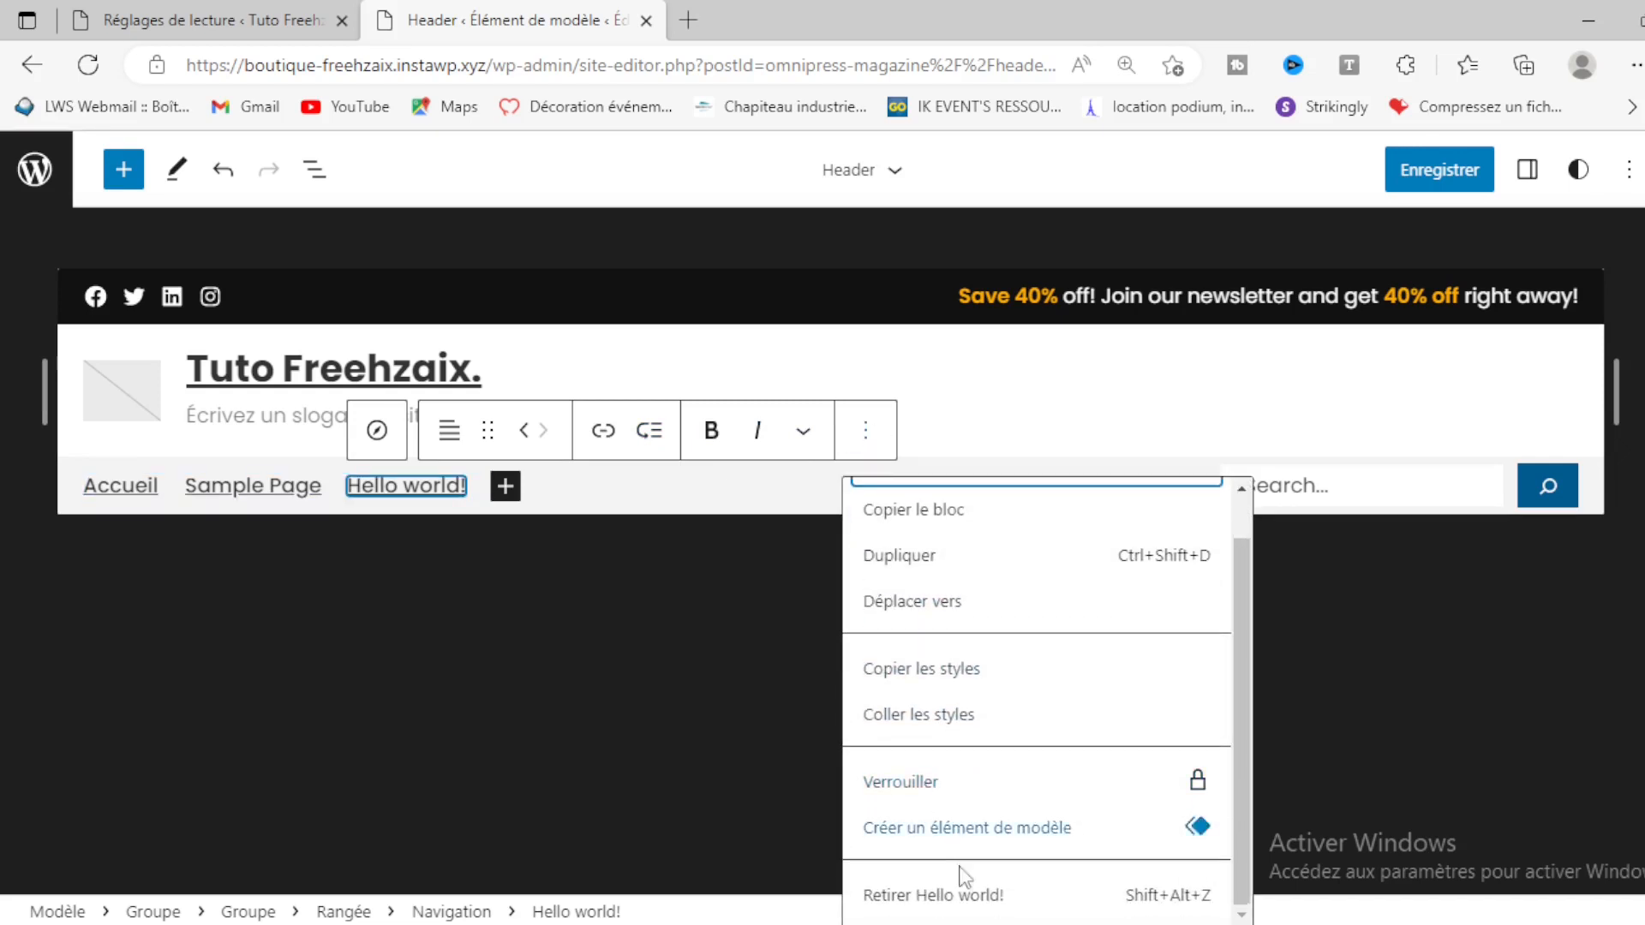
pyautogui.click(962, 896)
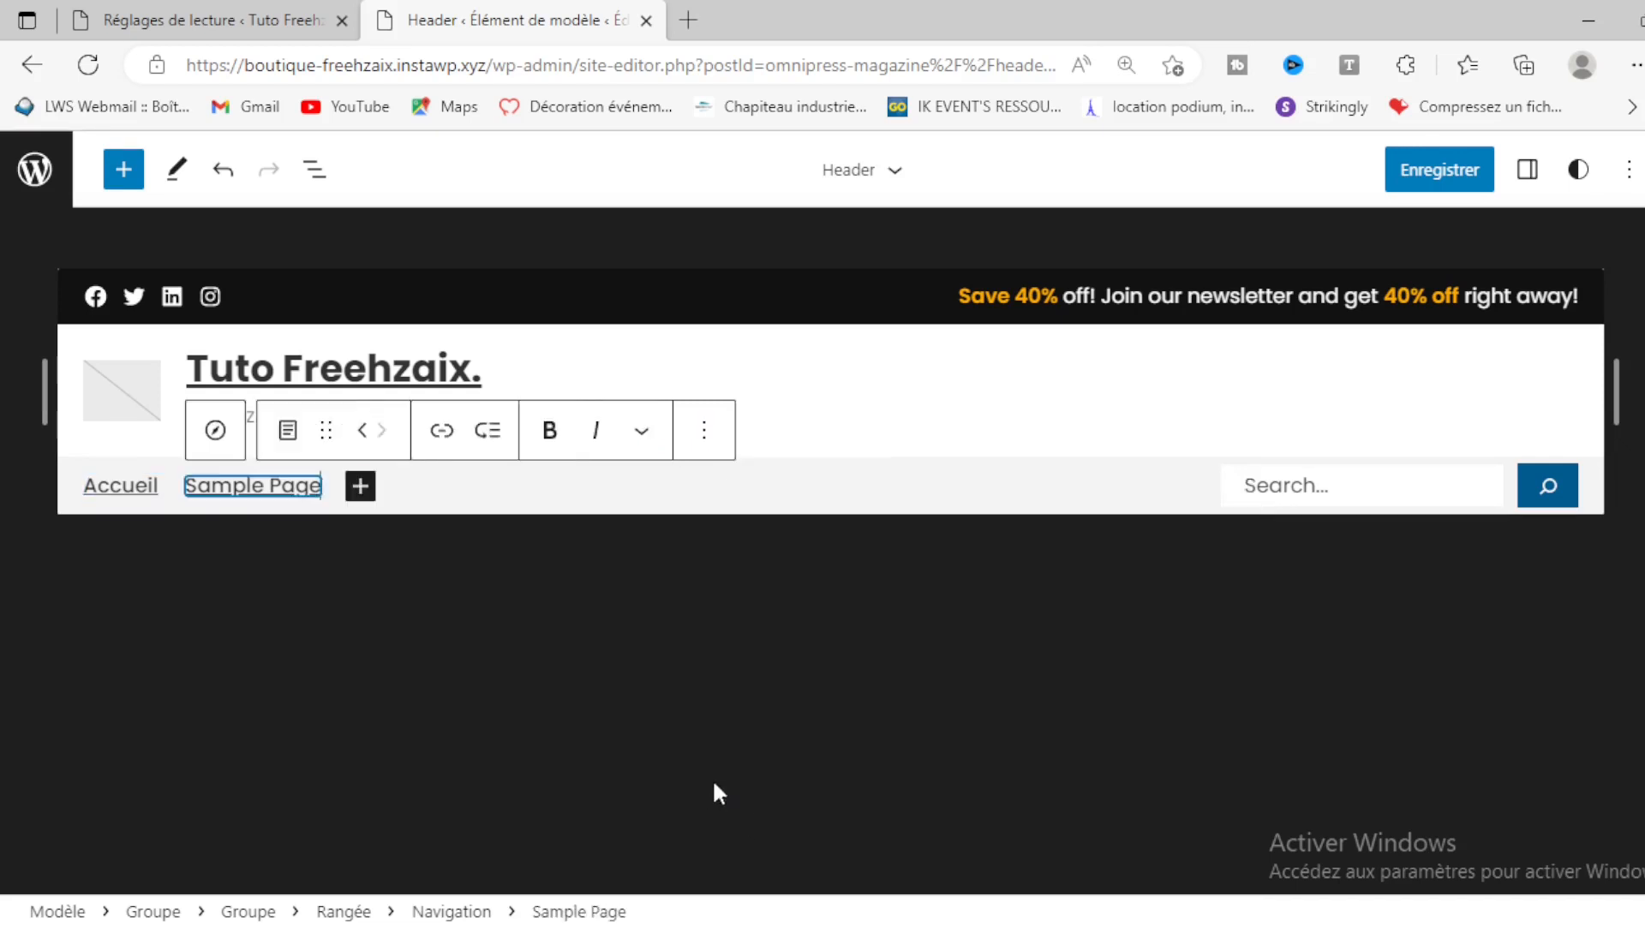
pyautogui.click(233, 484)
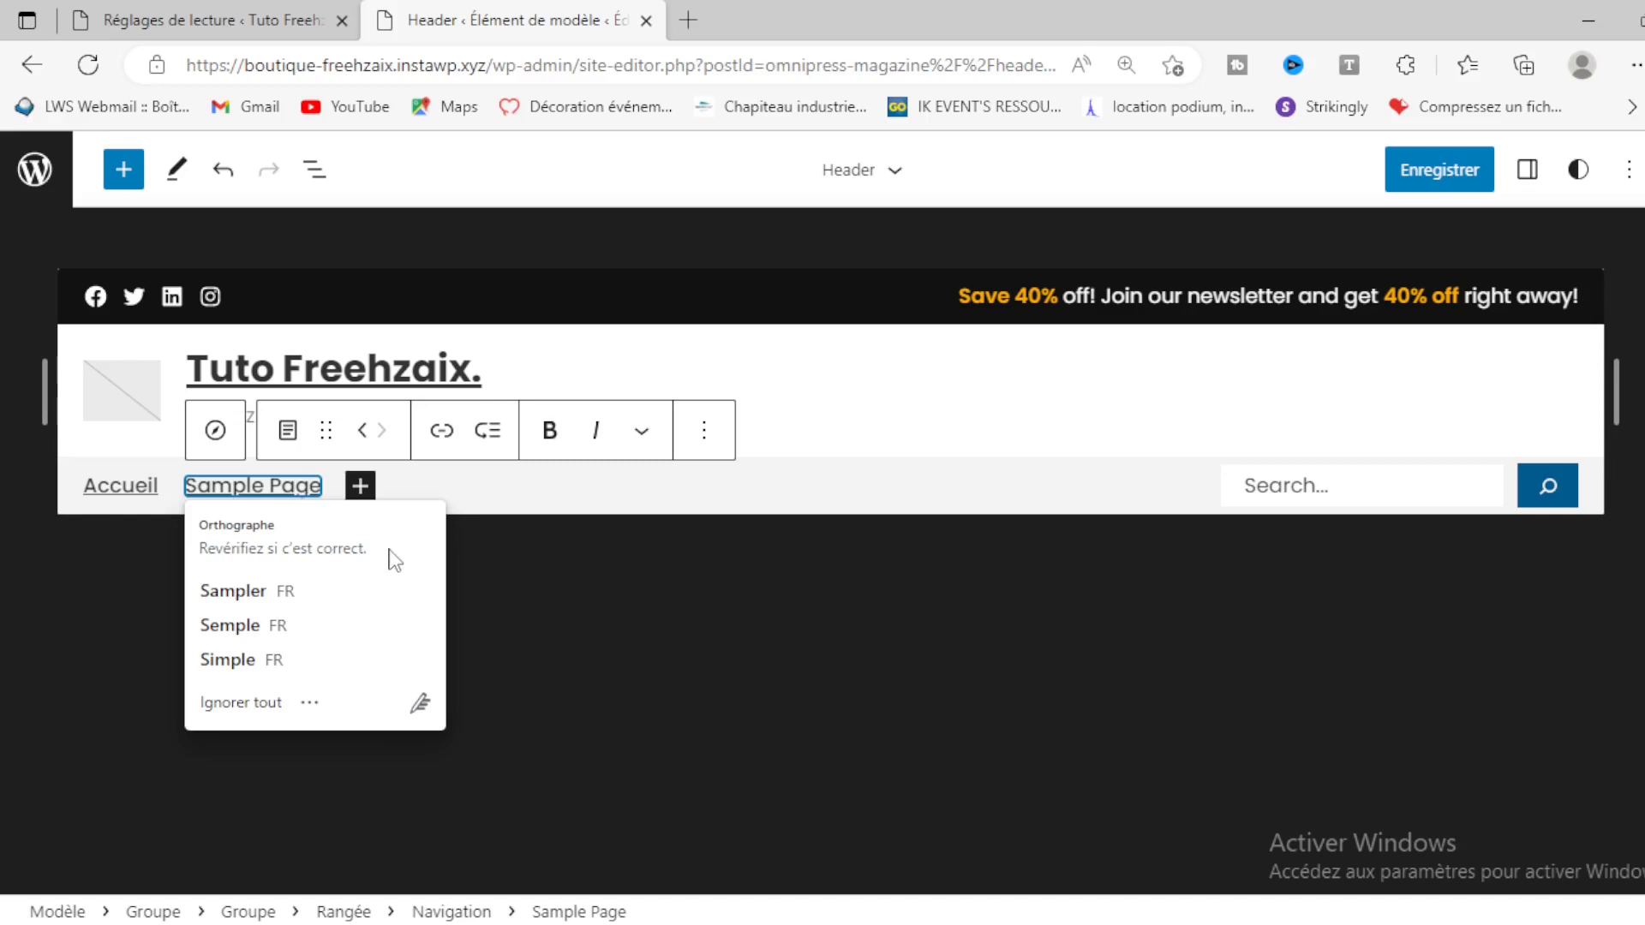
pyautogui.click(704, 430)
pyautogui.scroll(-1, 835, 771)
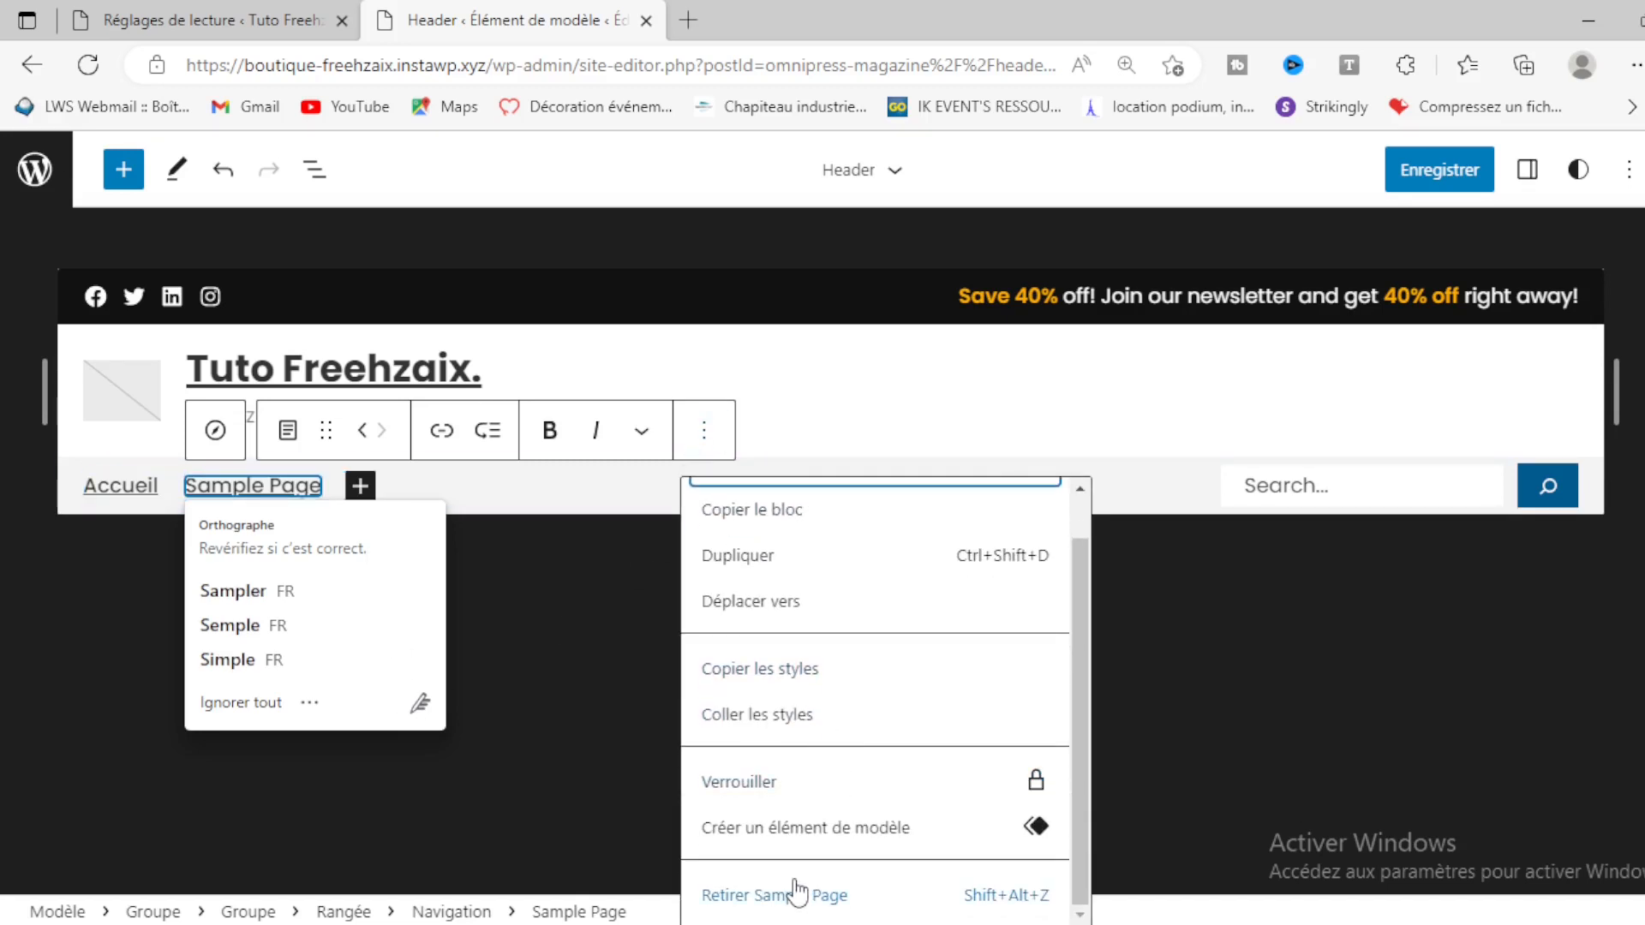
pyautogui.click(795, 905)
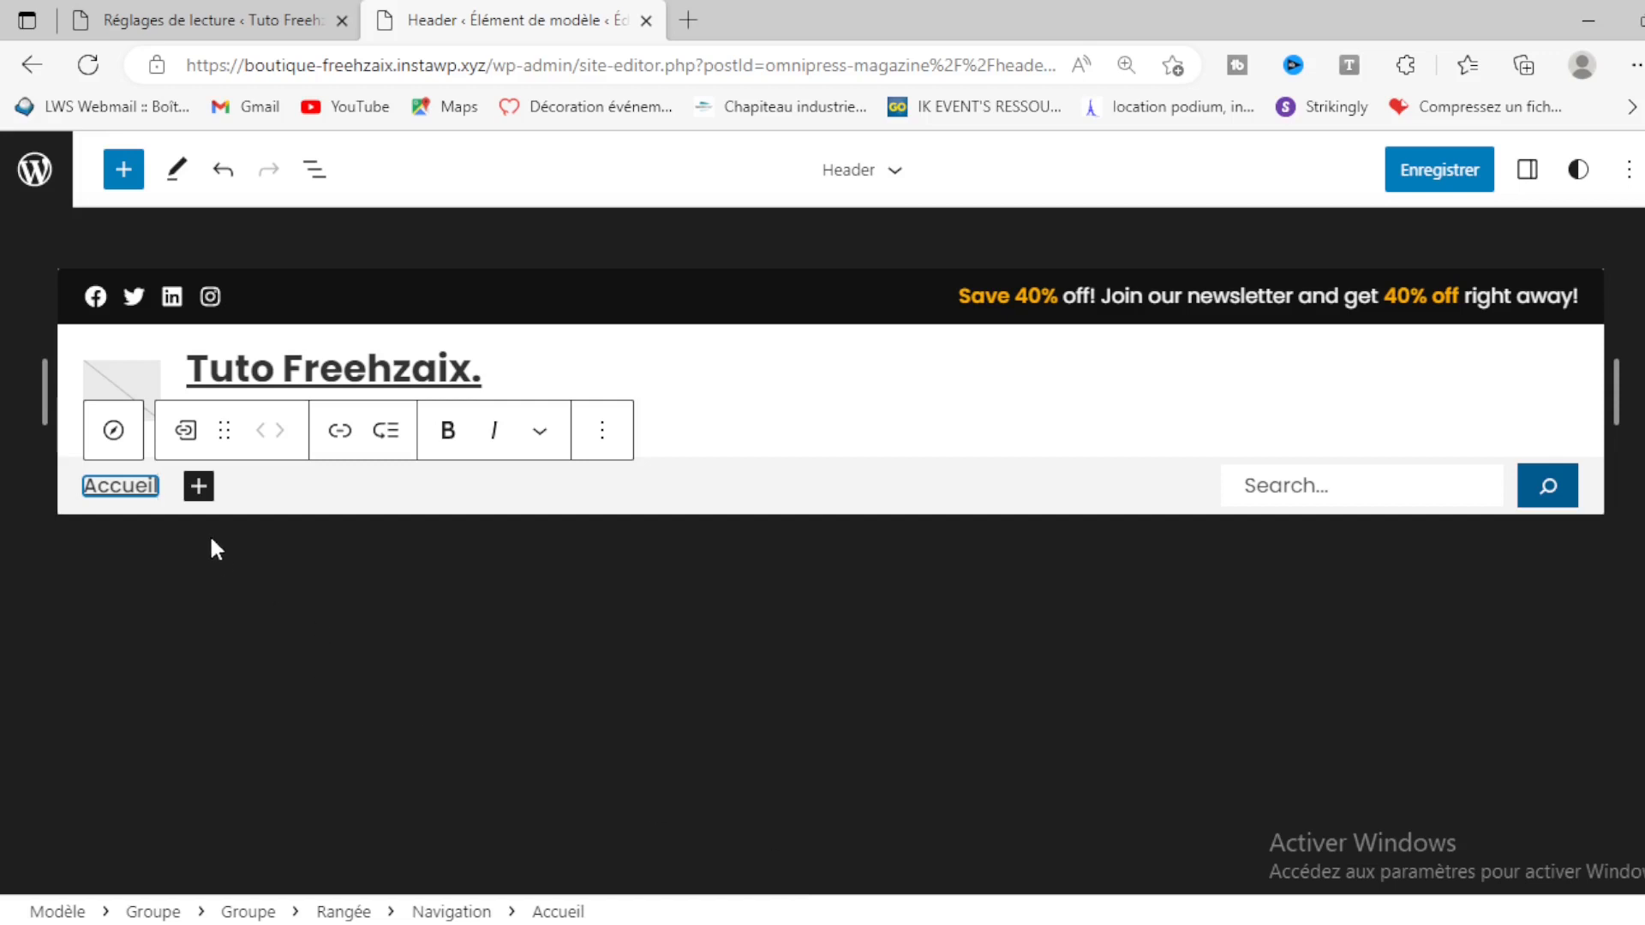
# Step: Add a link to a new draft page "A prop" after Accueil in the header navigation and set its link text to "A propos"
pyautogui.click(199, 486)
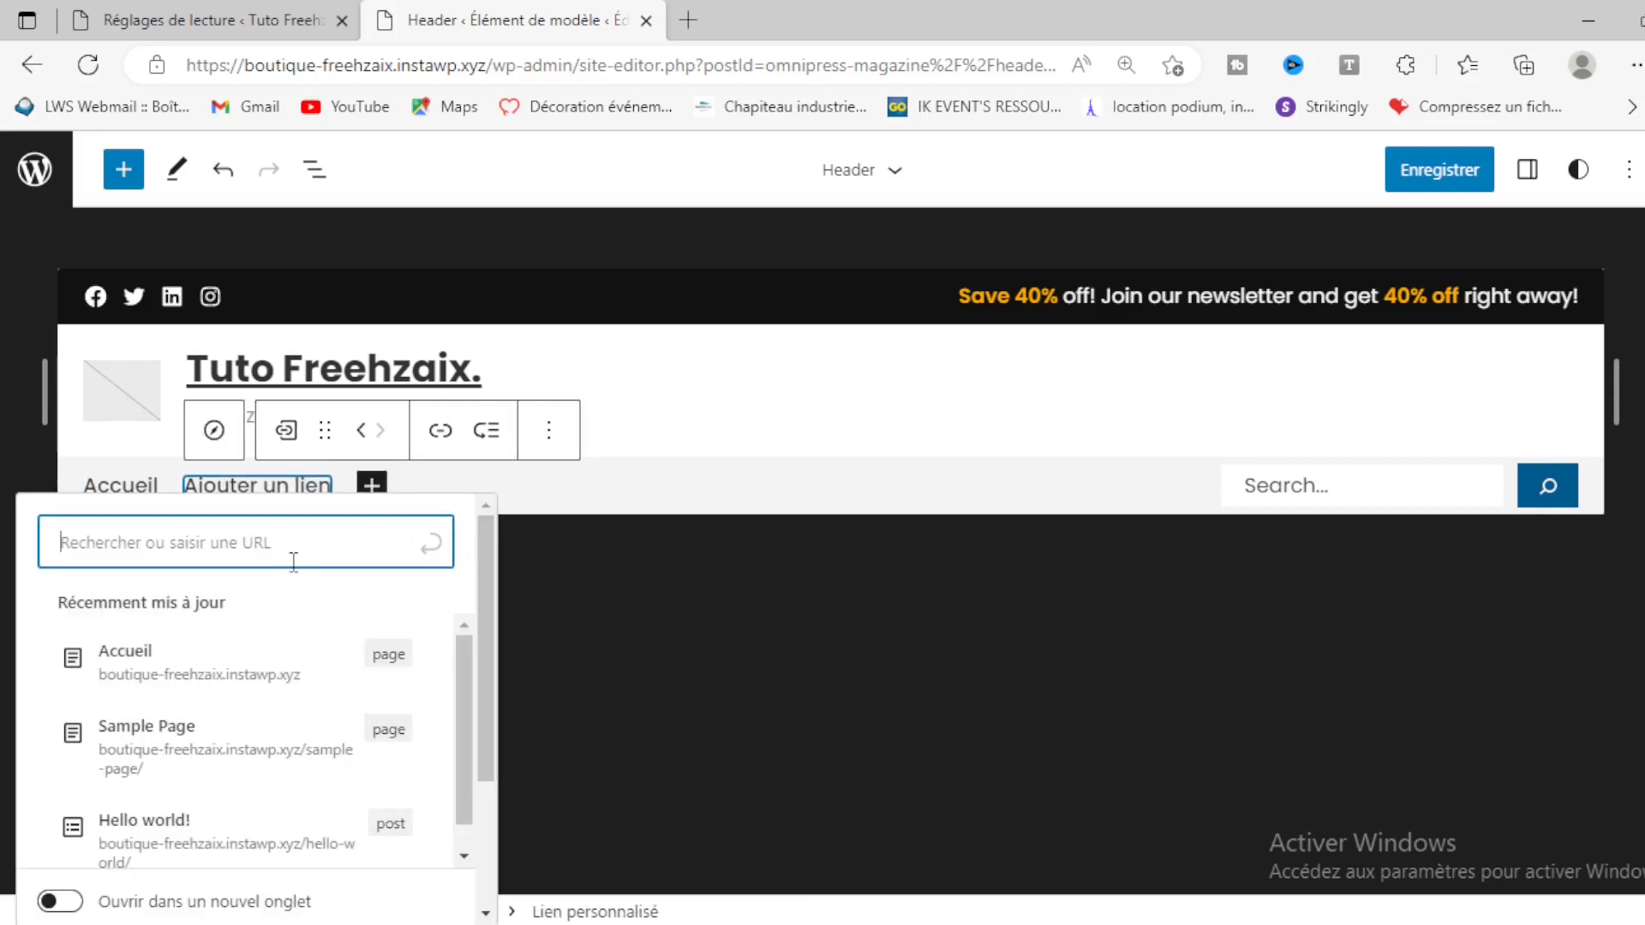
pyautogui.write('A propos')
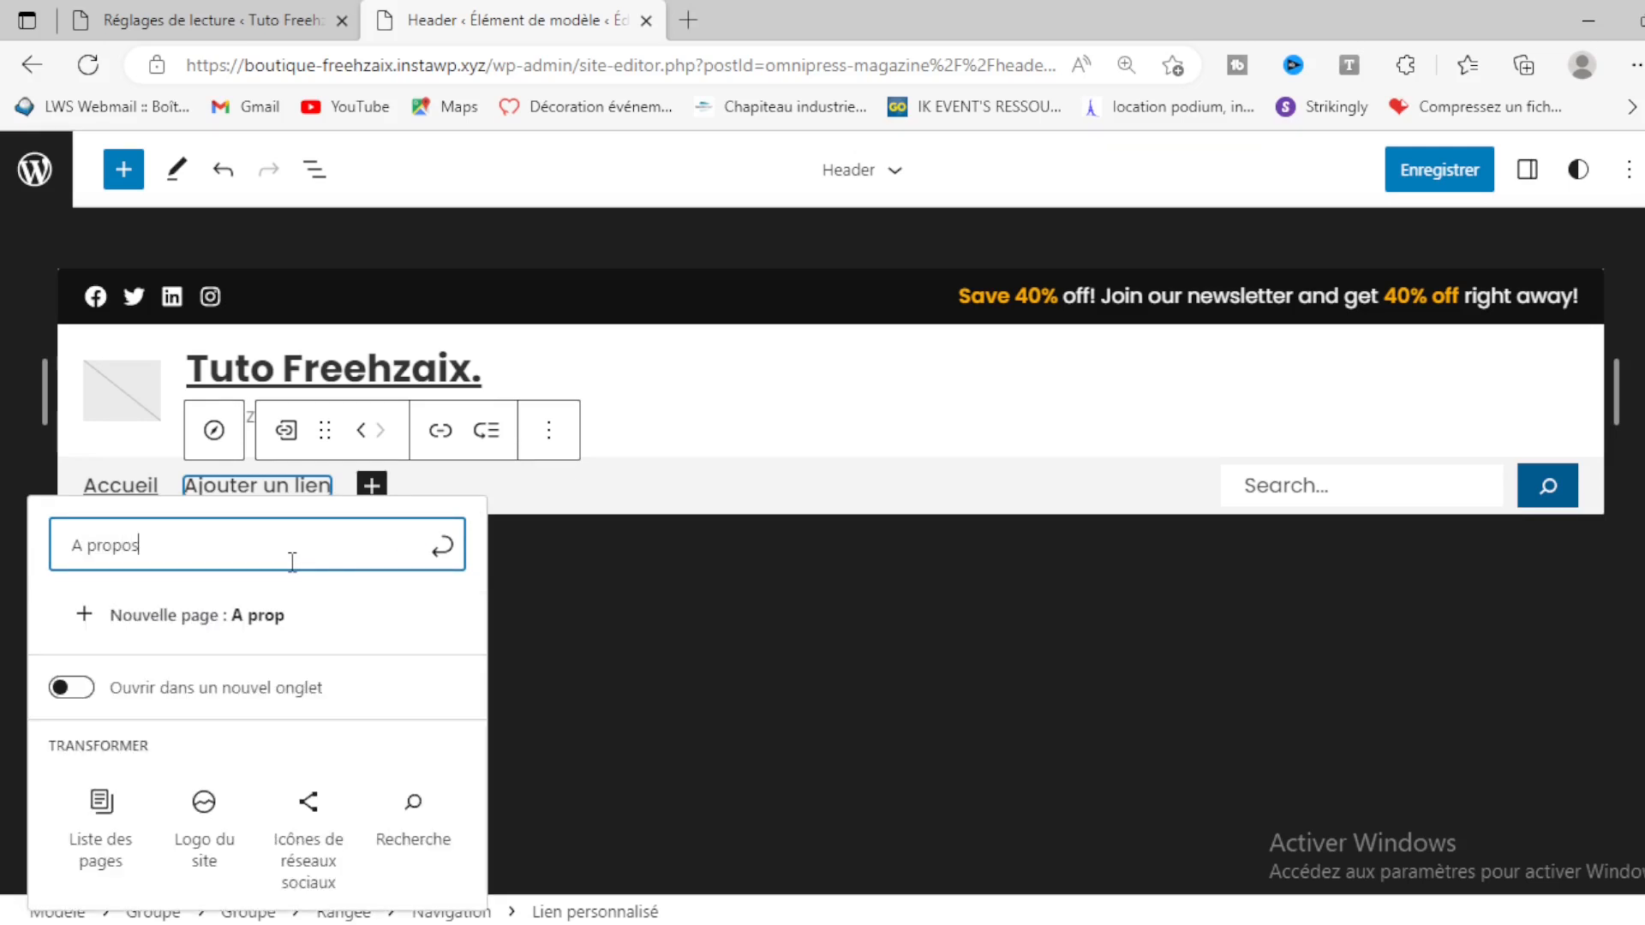
pyautogui.click(174, 618)
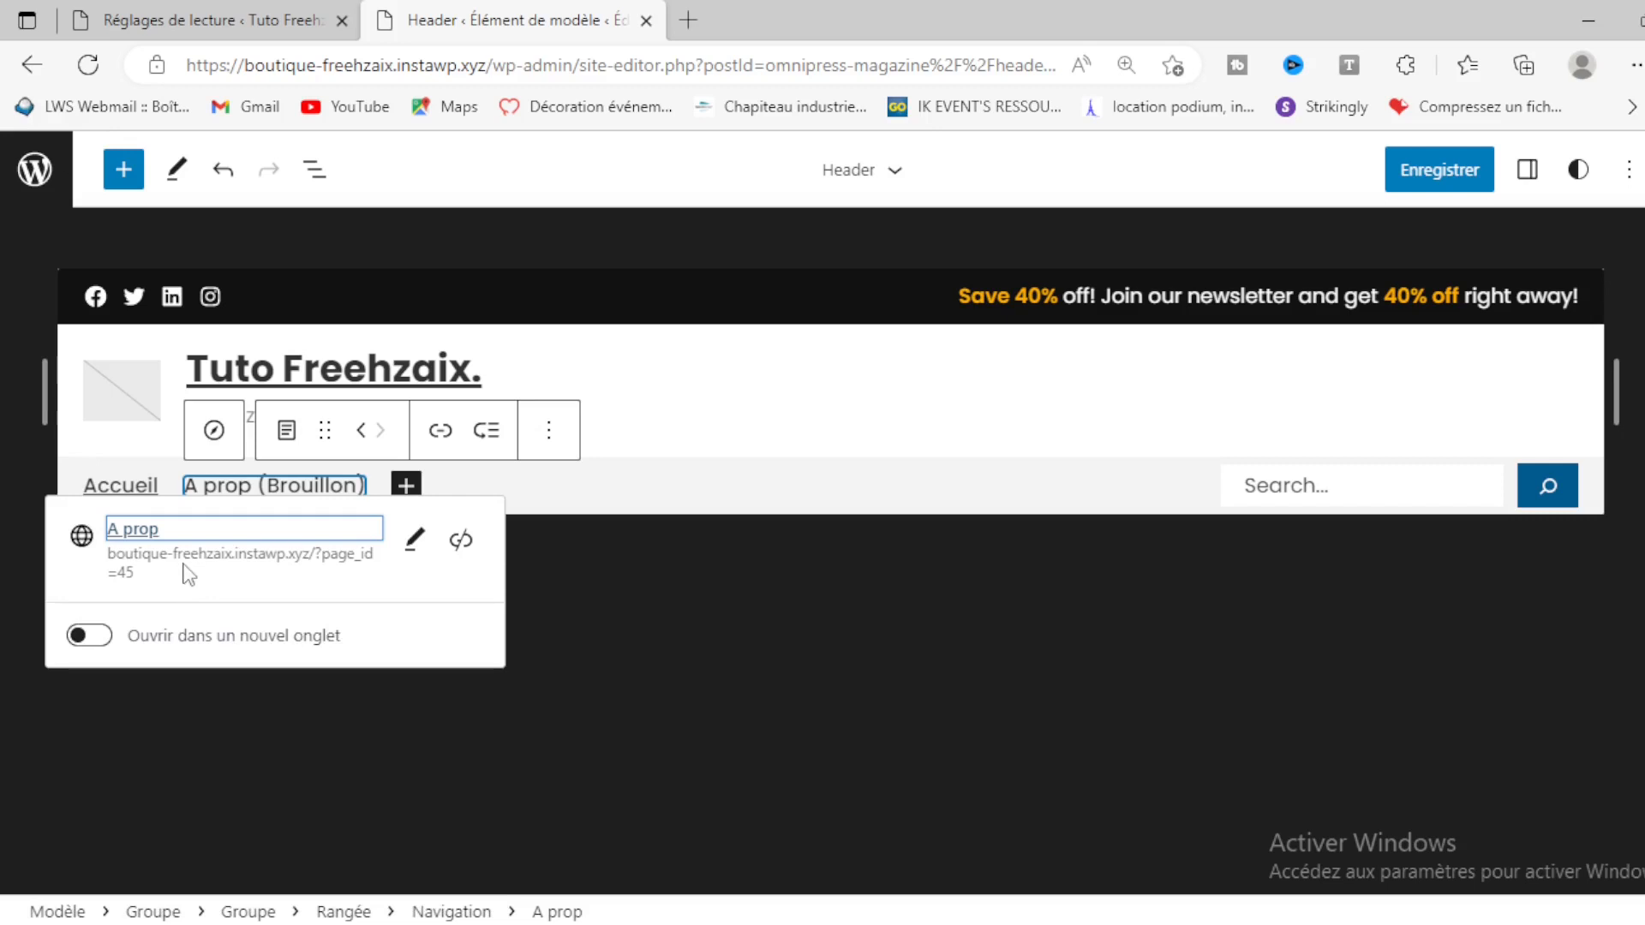
pyautogui.click(414, 539)
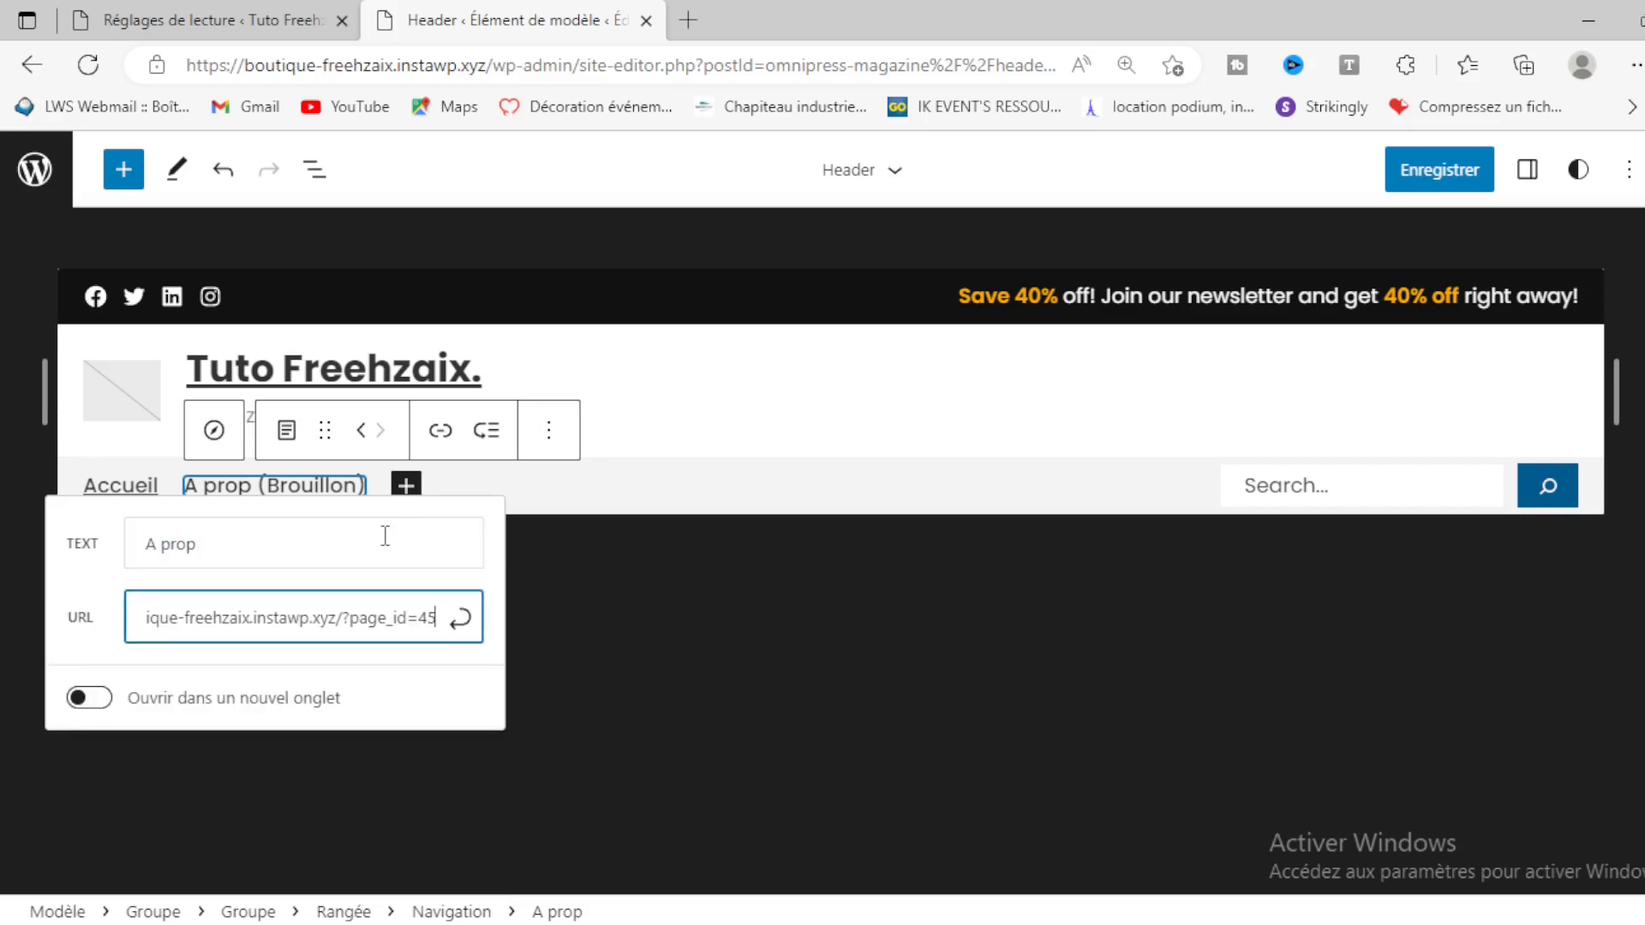
pyautogui.click(295, 549)
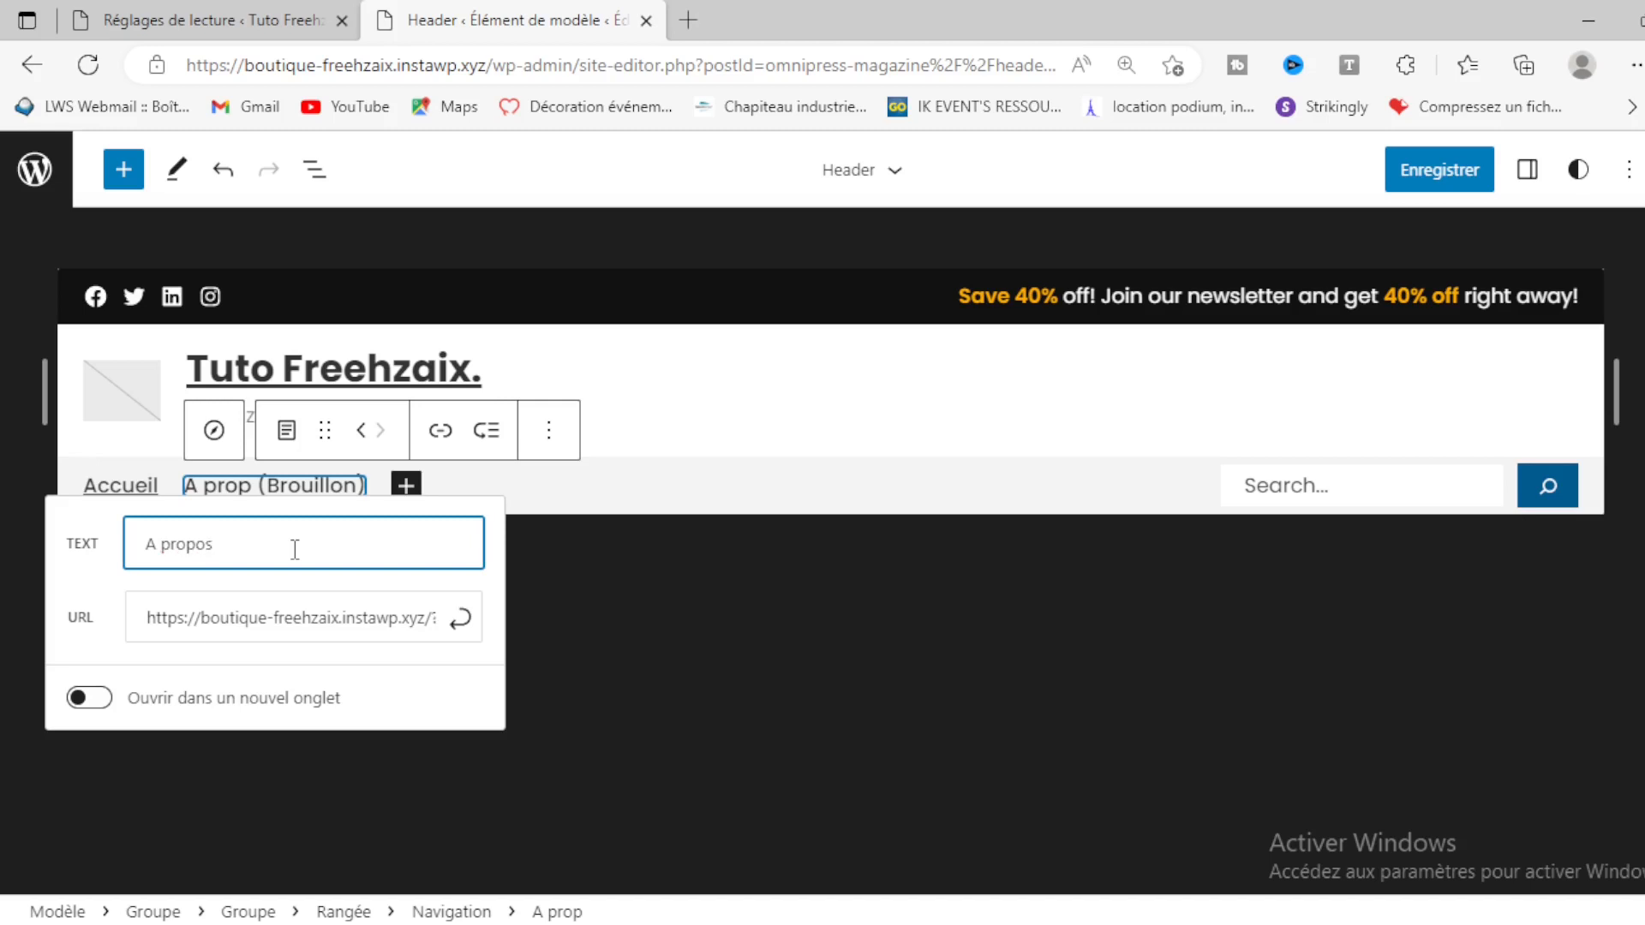
pyautogui.click(460, 618)
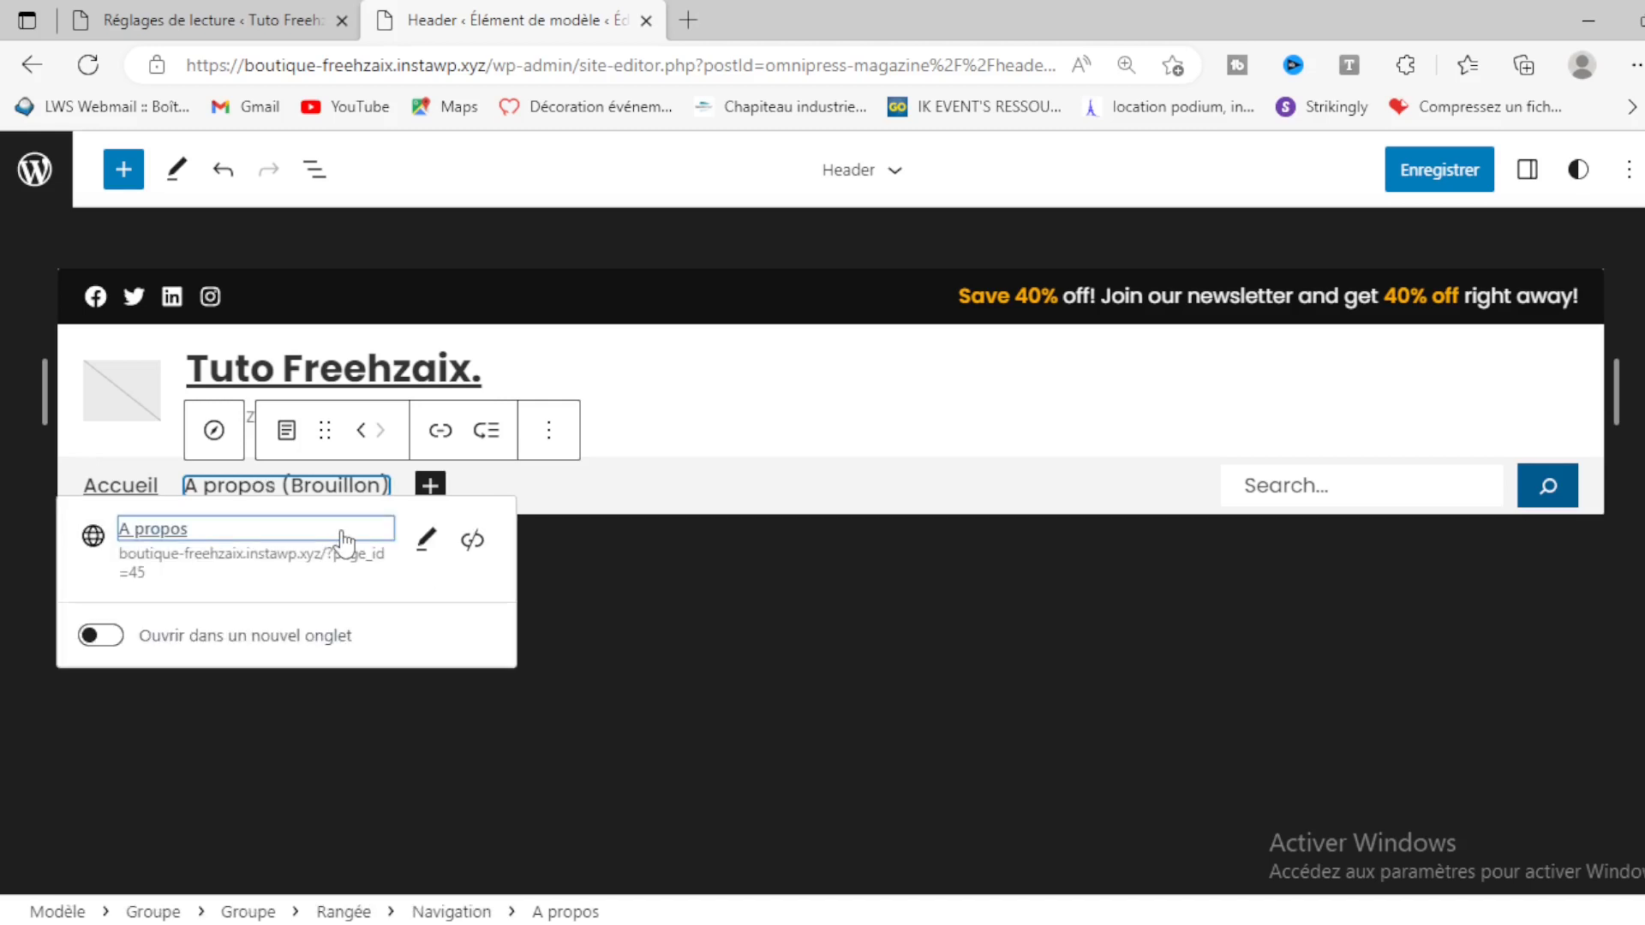
# Step: Add a link to a new draft page "Nos services" after A propos in the header navigation
pyautogui.click(430, 485)
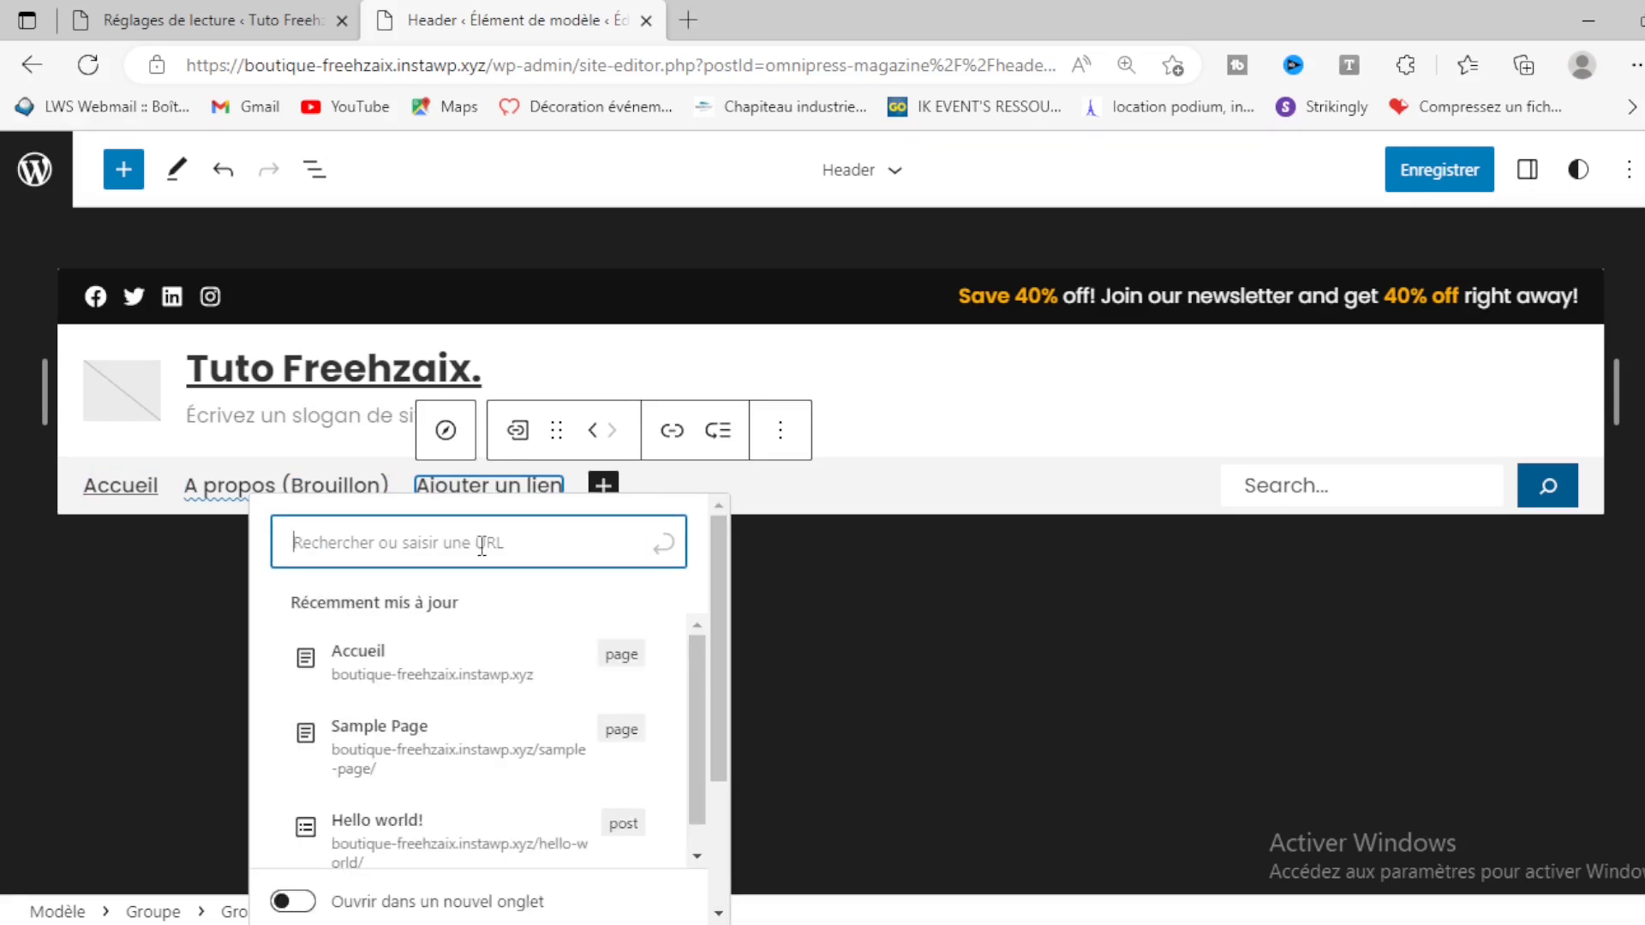
pyautogui.write('Nos ser')
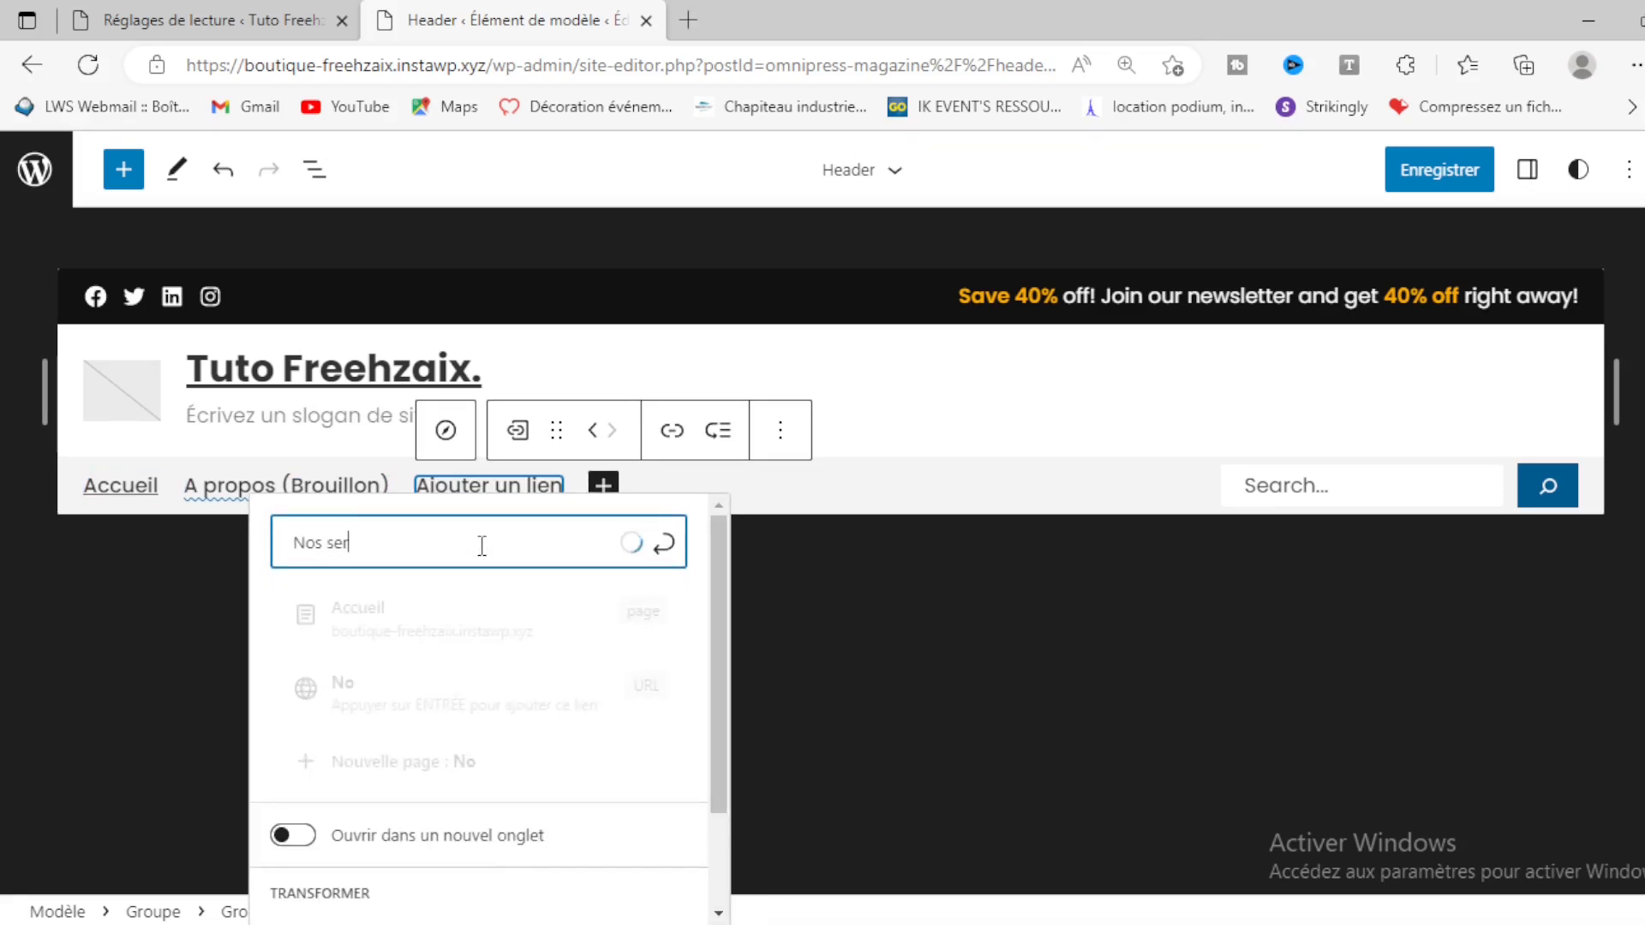
pyautogui.write('vices')
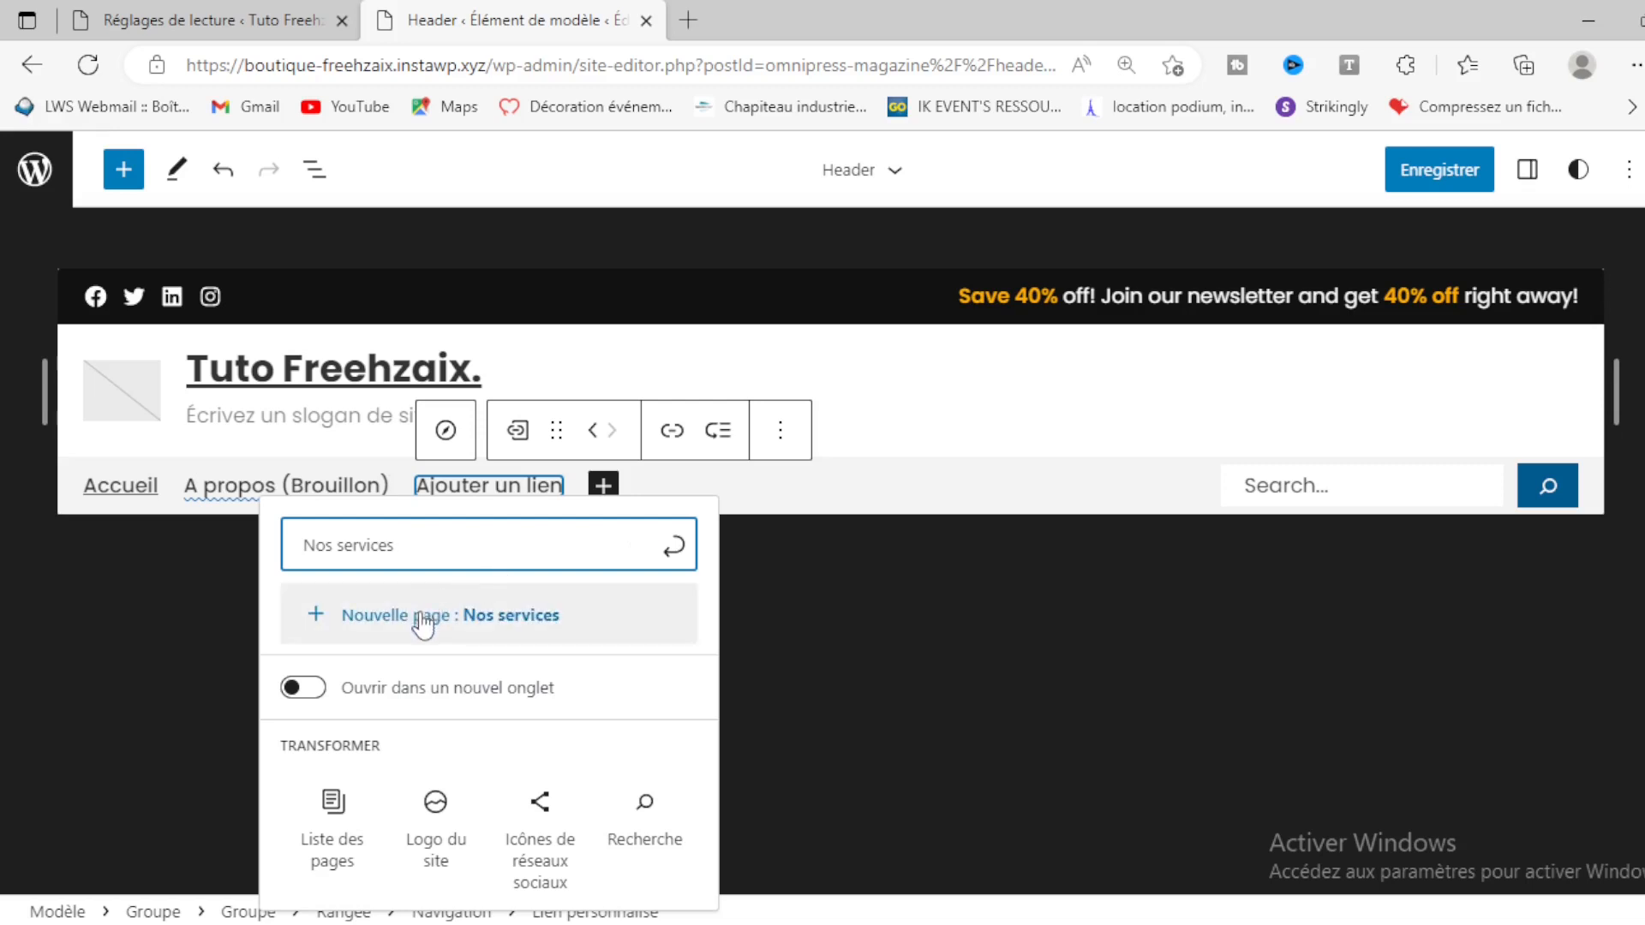
pyautogui.click(500, 629)
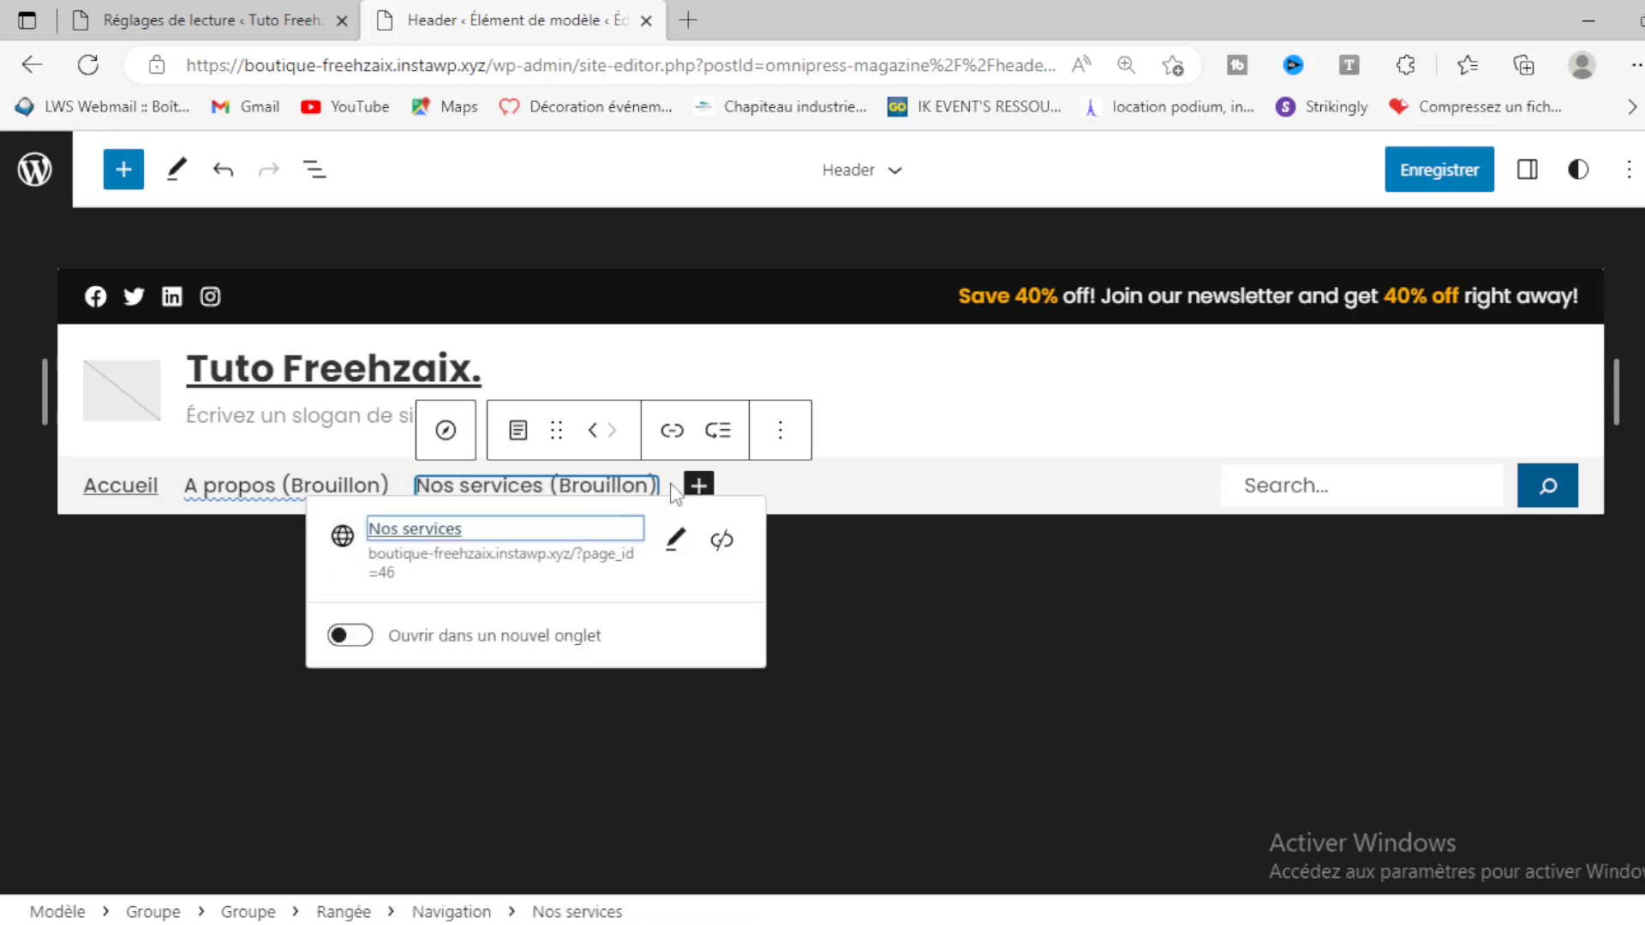
# Step: Add a link to a new draft page "Nous contacter" at the end of the header navigation and save the header changes
pyautogui.click(699, 485)
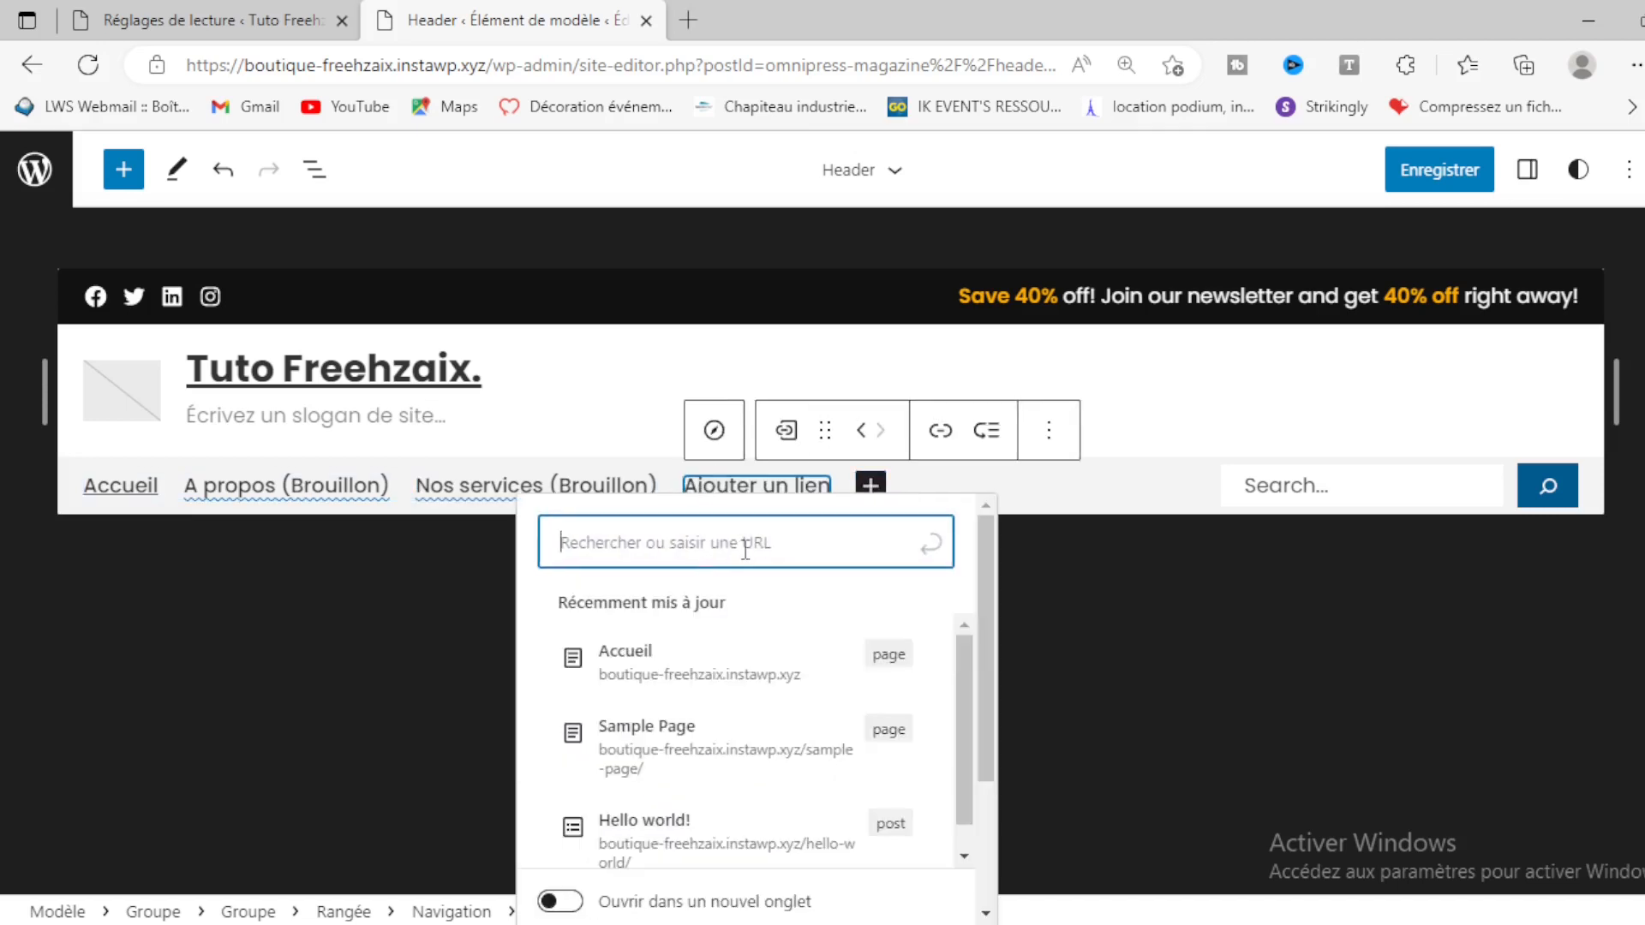
pyautogui.write('N')
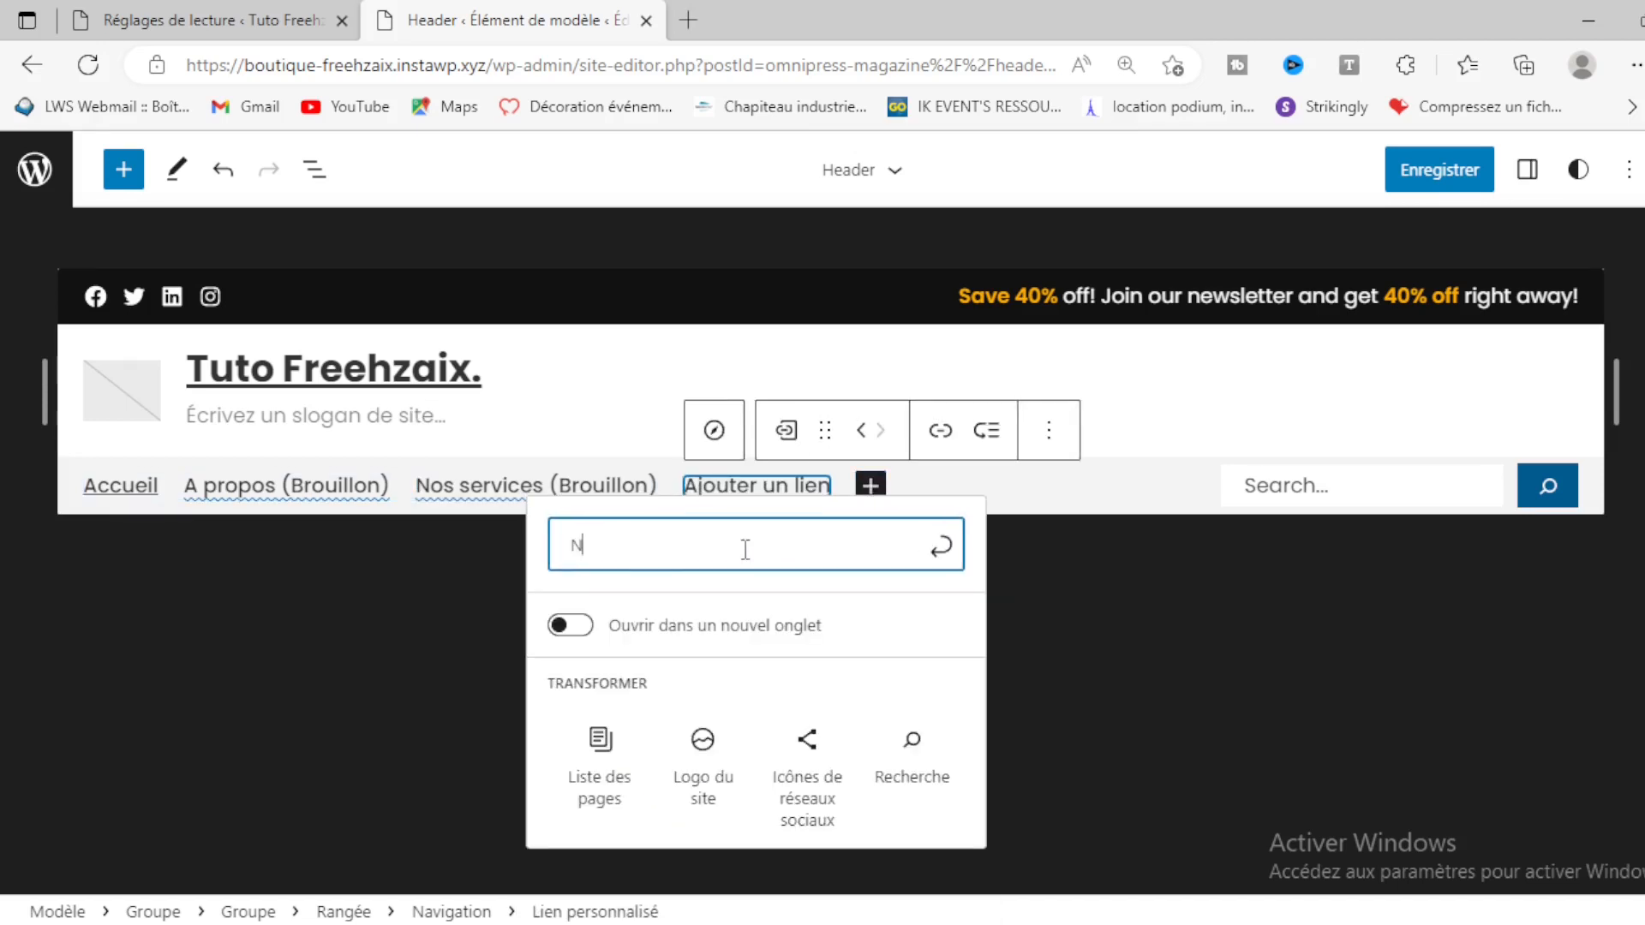
pyautogui.write('ous contacter')
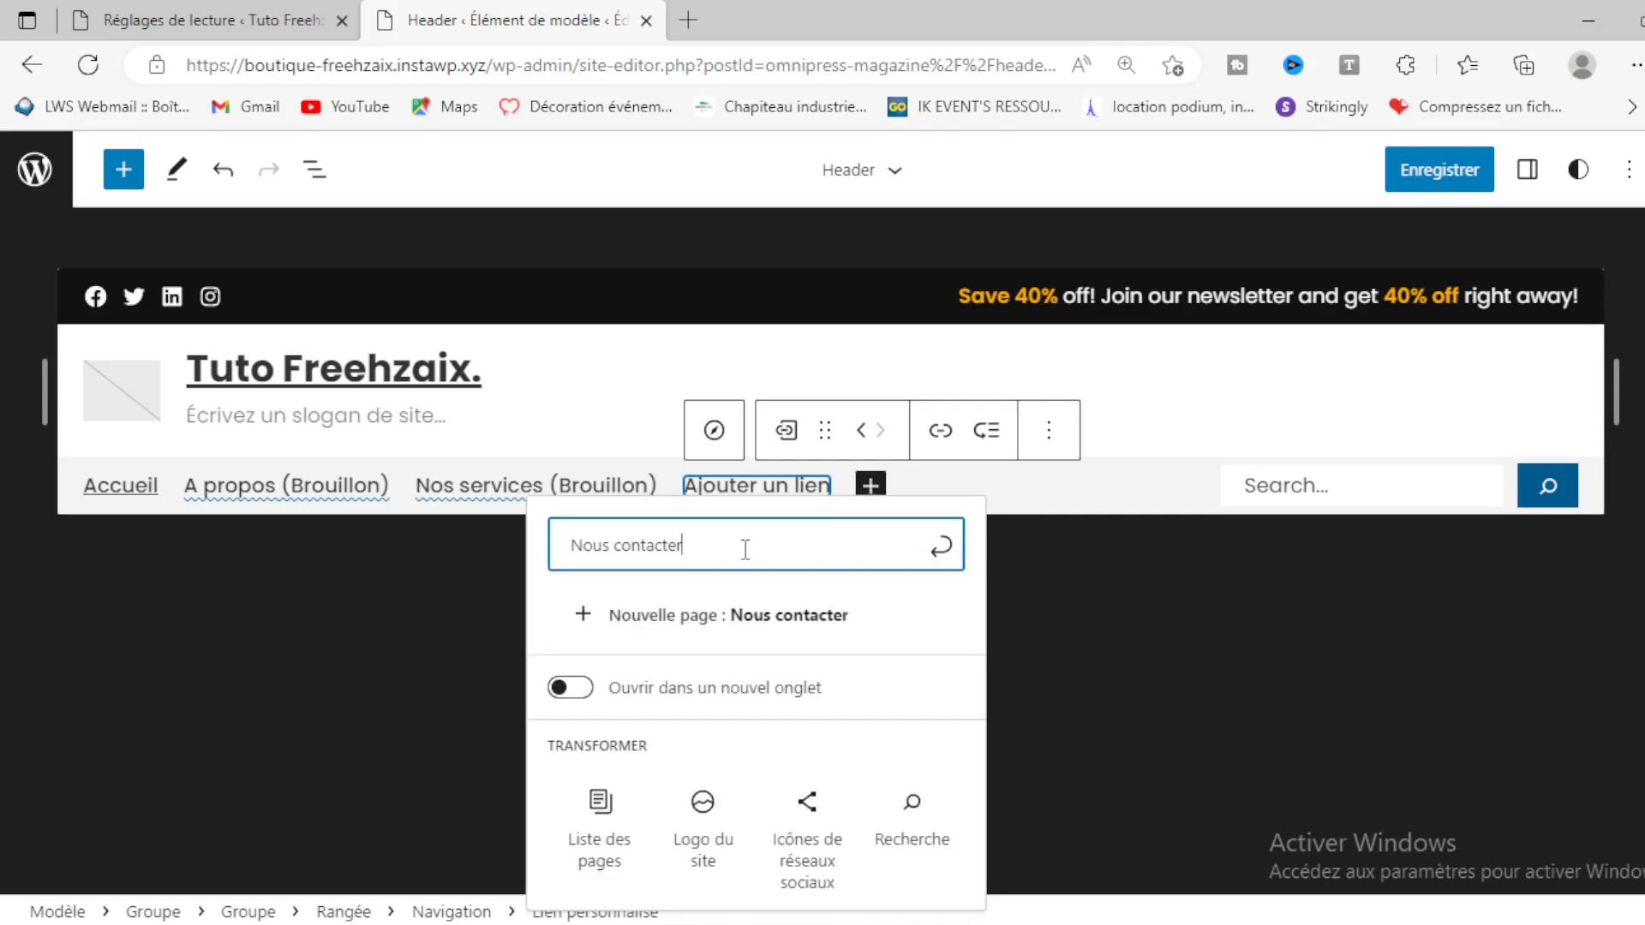
pyautogui.click(653, 617)
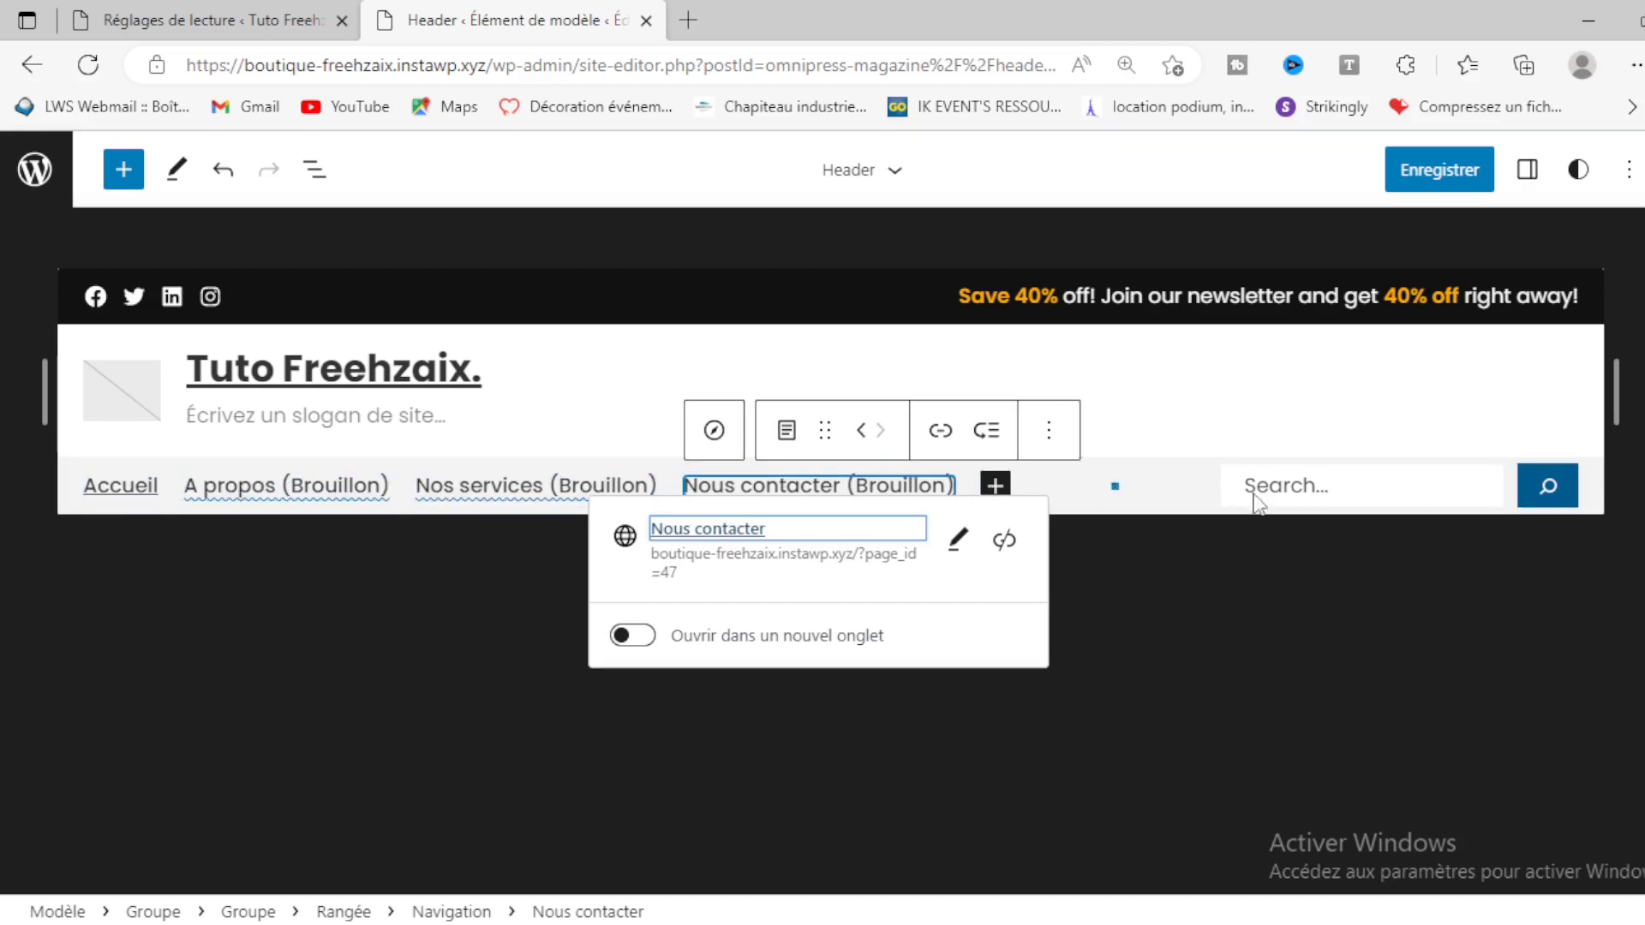
pyautogui.click(1450, 177)
pyautogui.click(1450, 179)
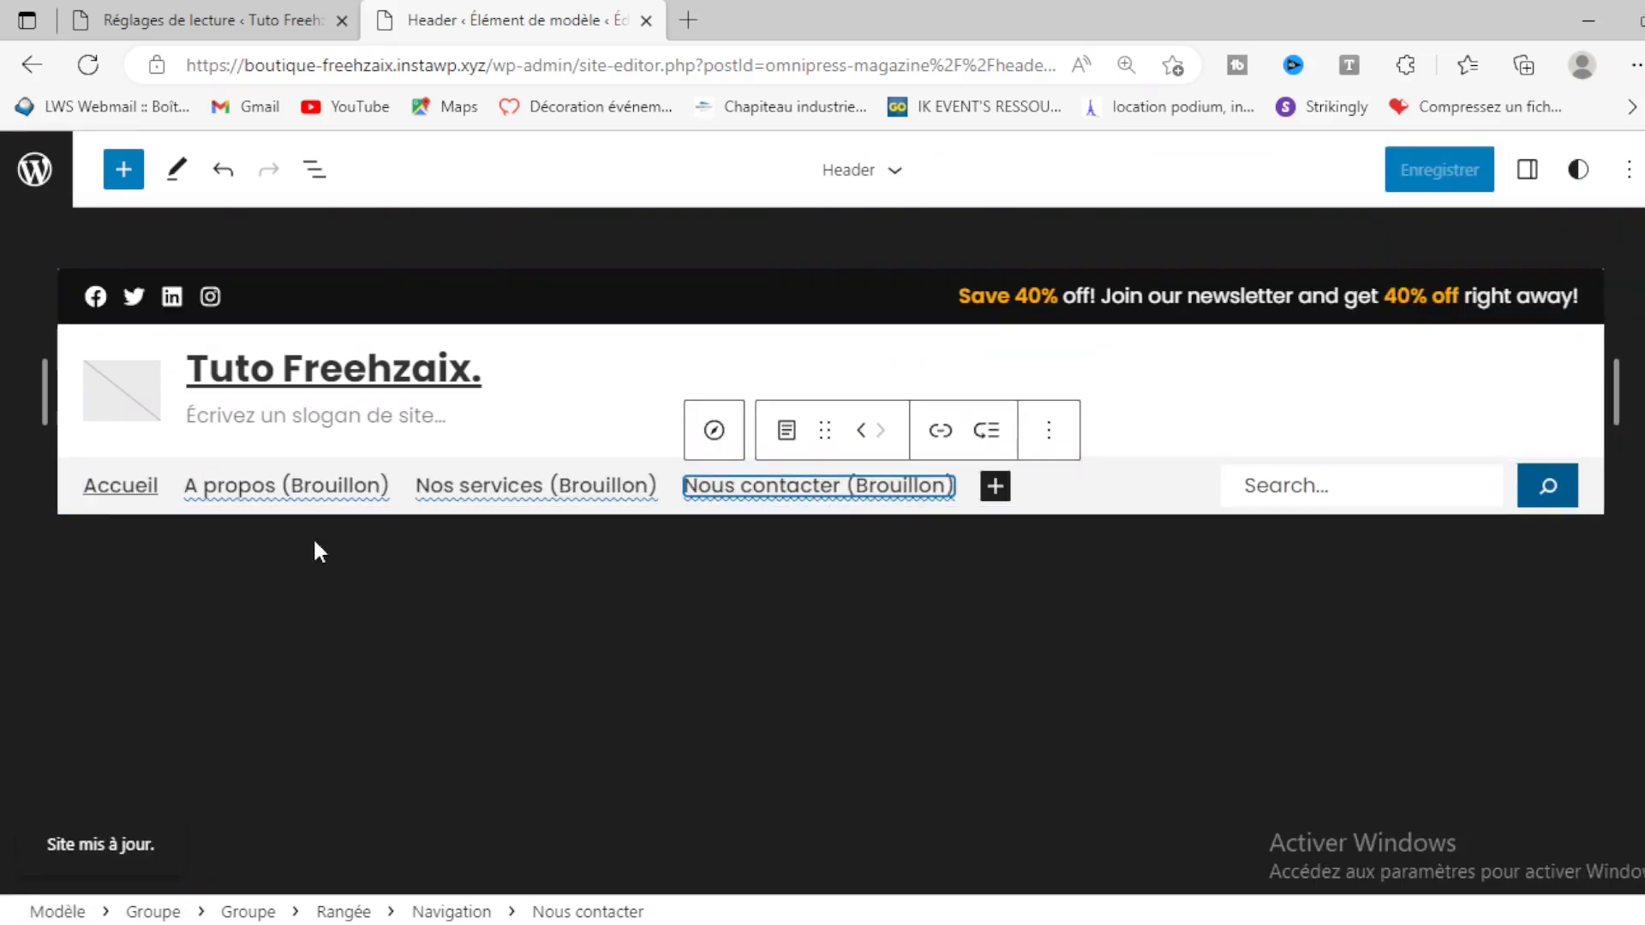
# Step: Load the site's public homepage and check which links its header navigation shows
pyautogui.moveTo(501, 61); pyautogui.dragTo(1280, 67)
pyautogui.press('BackSpace')
pyautogui.press('BackSpace')
pyautogui.press('BackSpace')
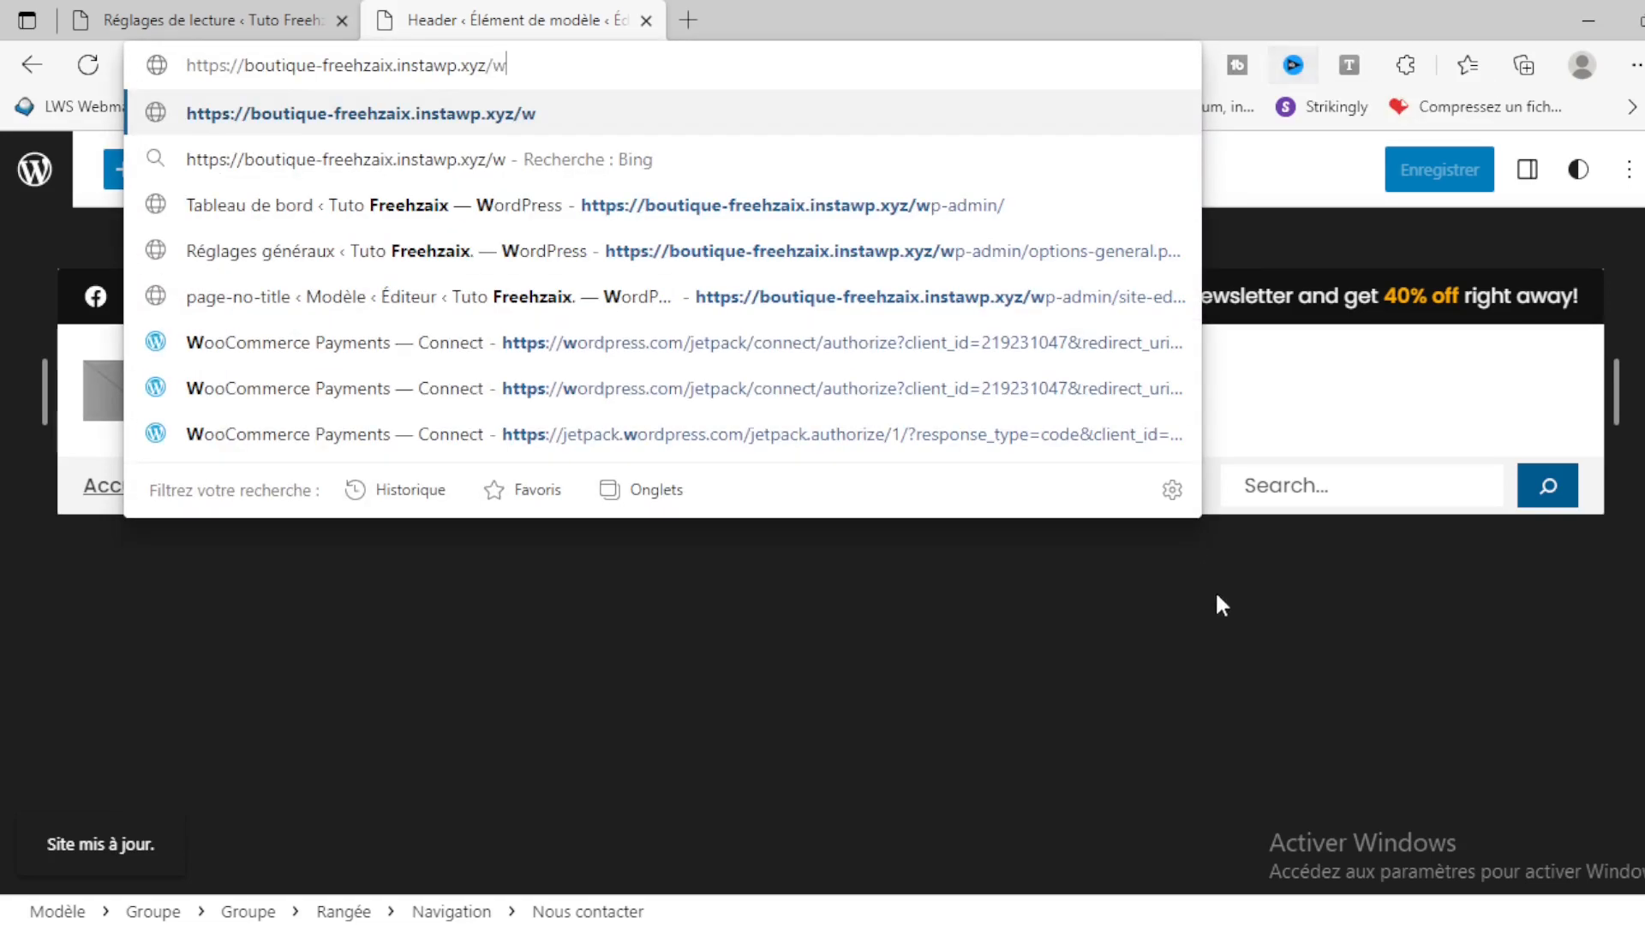
pyautogui.press('Return')
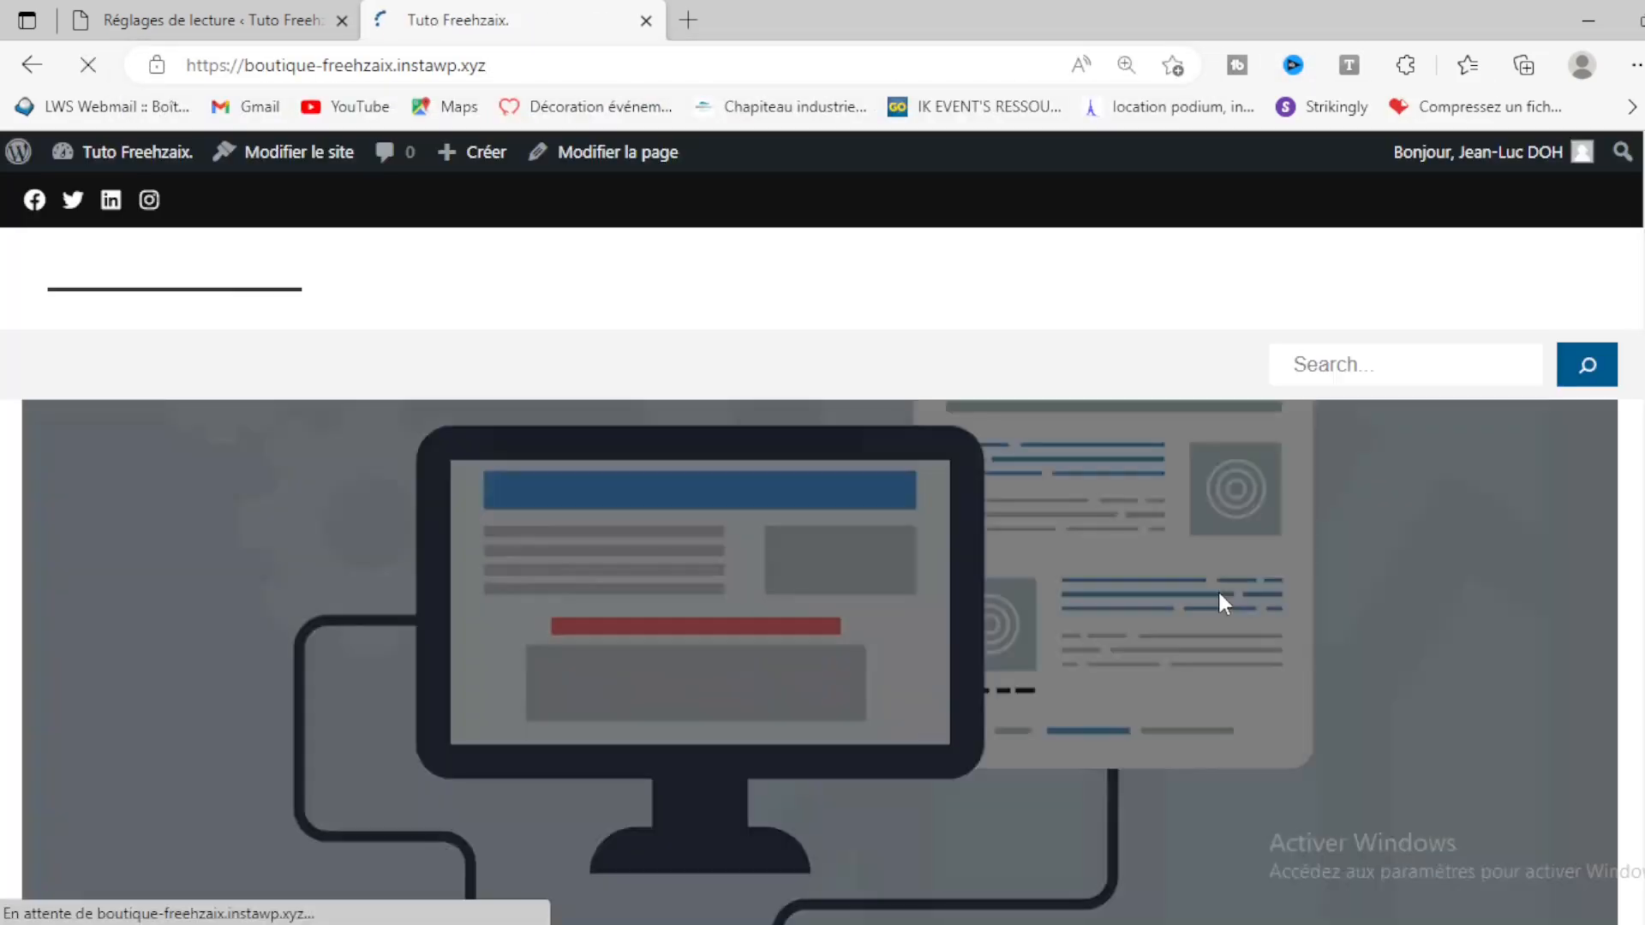
pyautogui.scroll(-10, 675, 476)
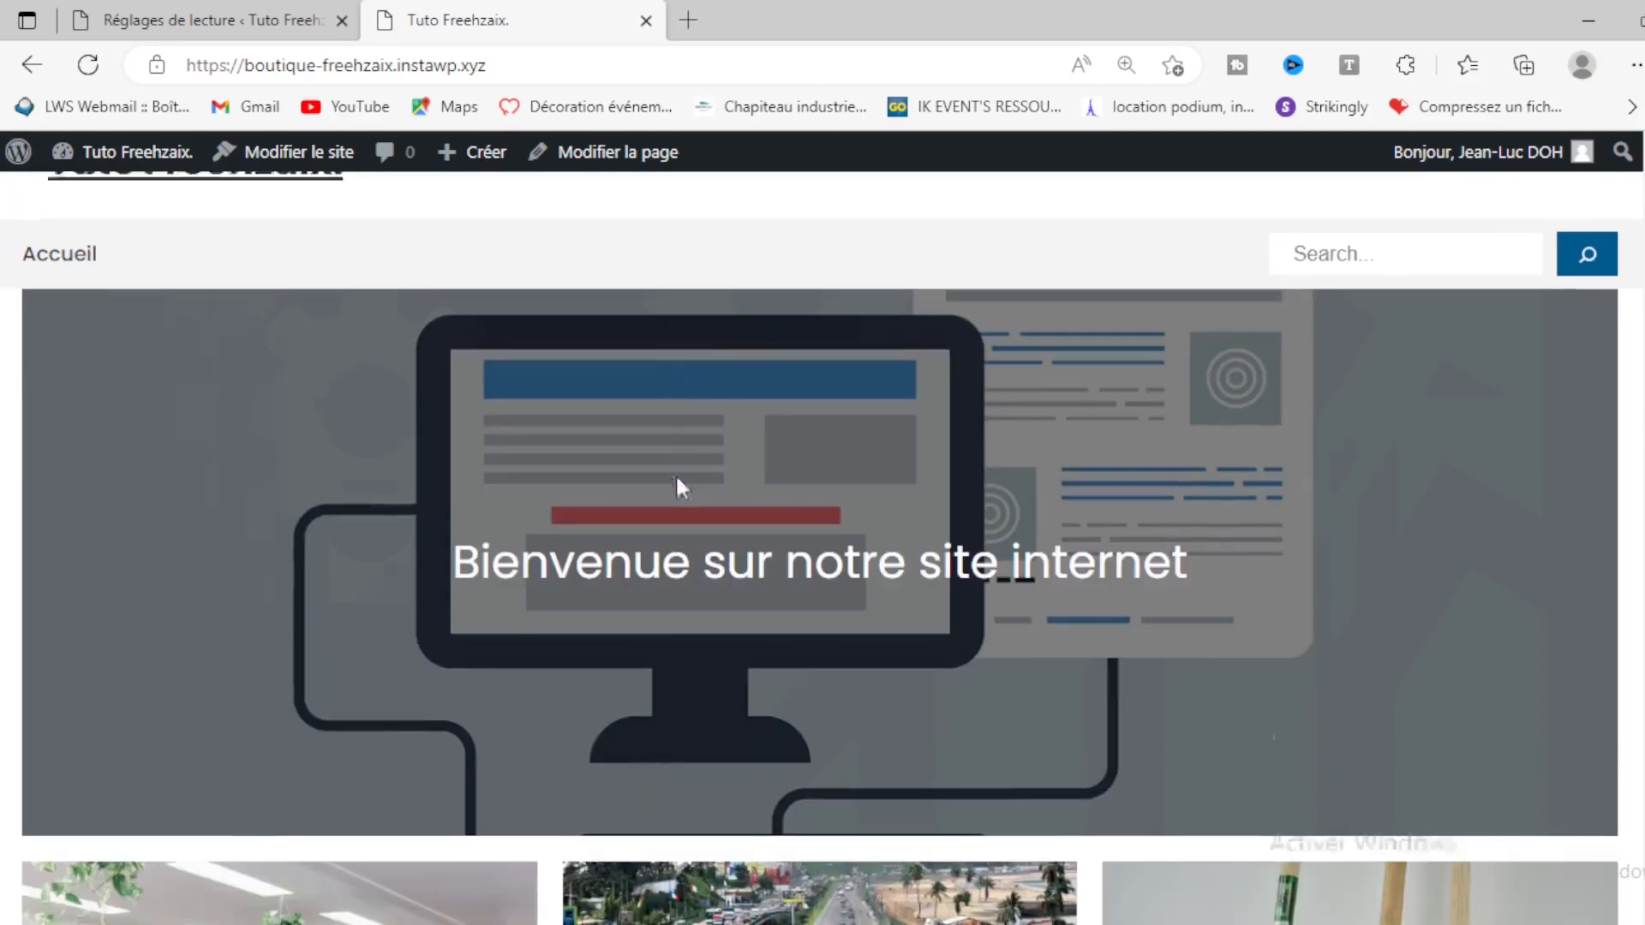
pyautogui.scroll(8, 676, 481)
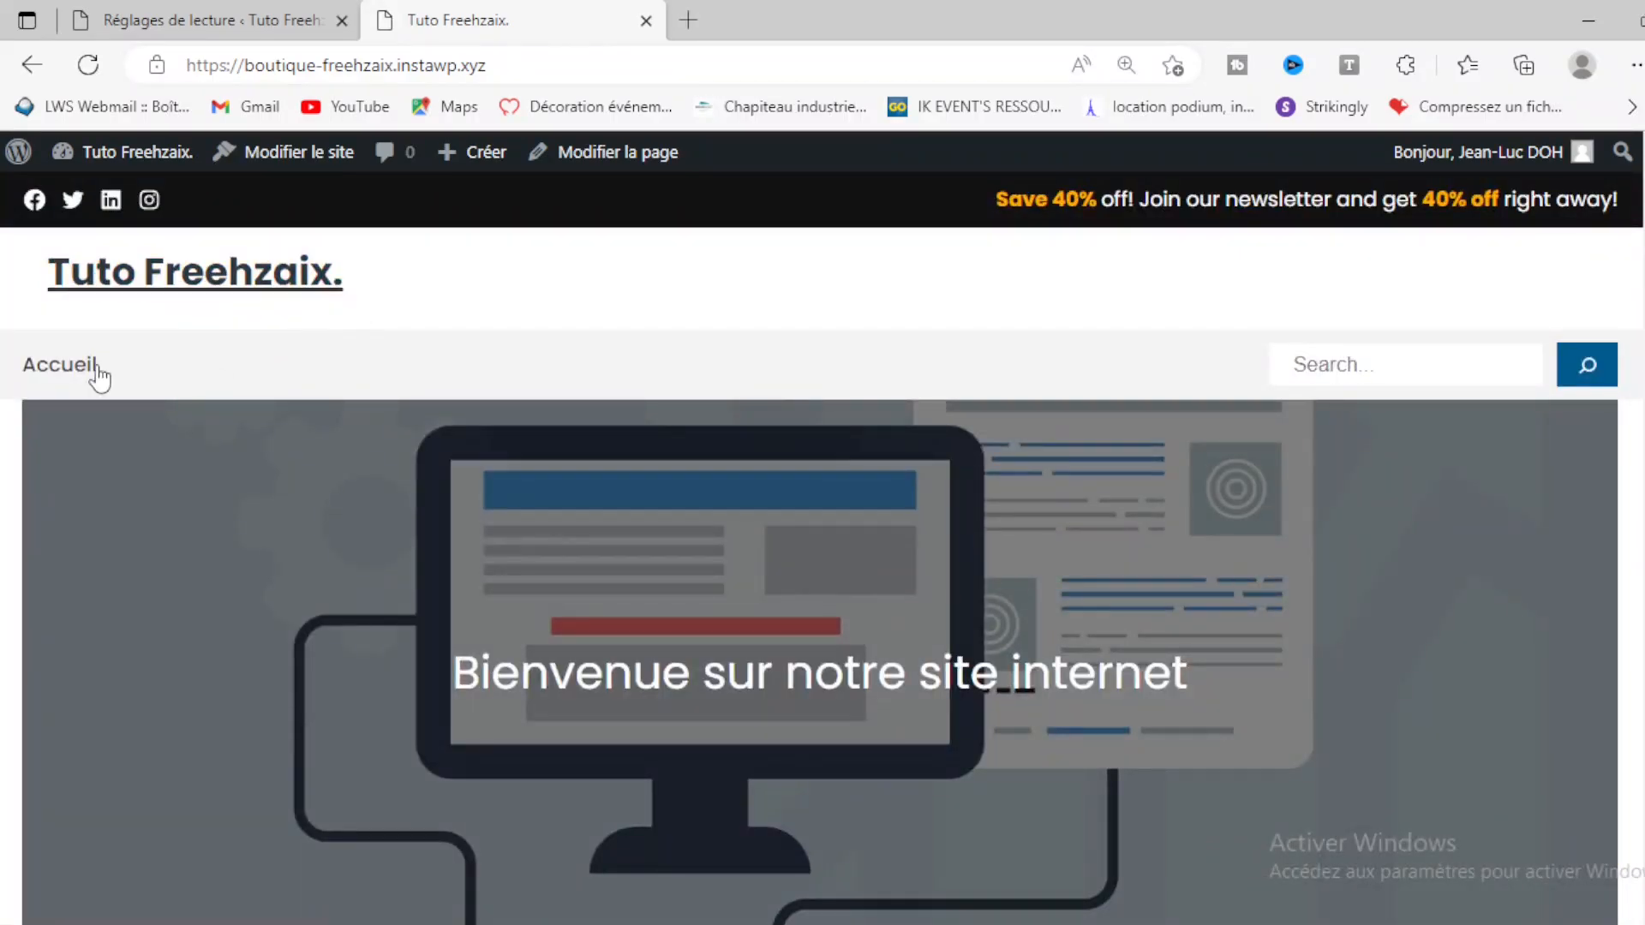
# Step: Return to the WordPress admin and open the list of all pages
pyautogui.click(261, 20)
pyautogui.scroll(3, 254, 659)
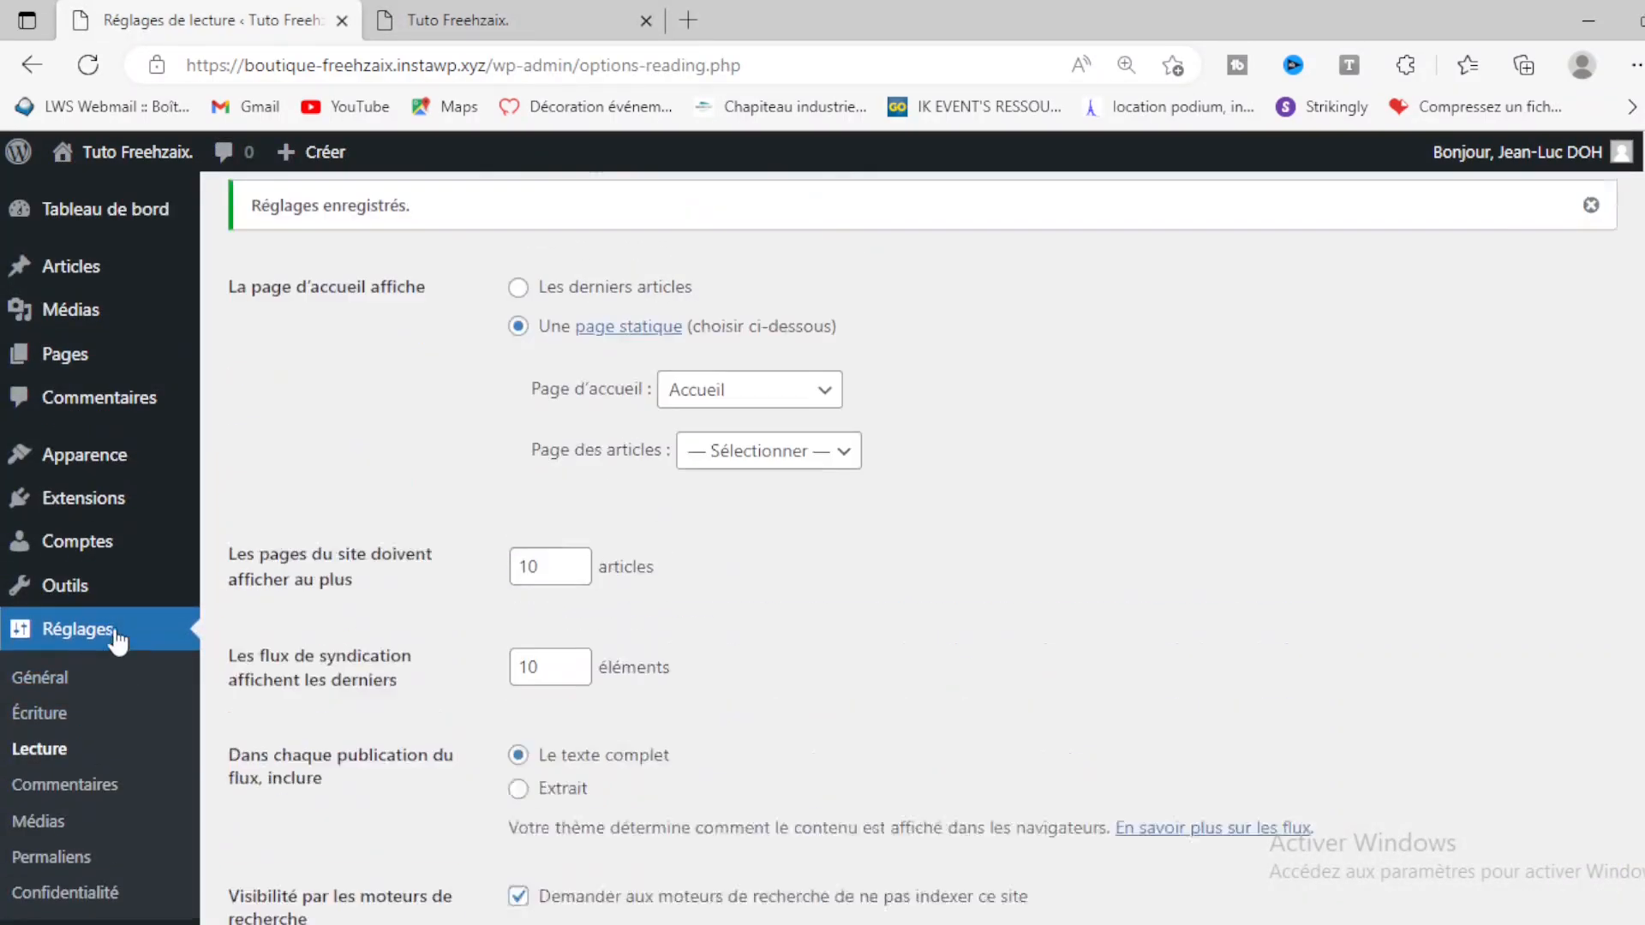
pyautogui.moveTo(65, 364)
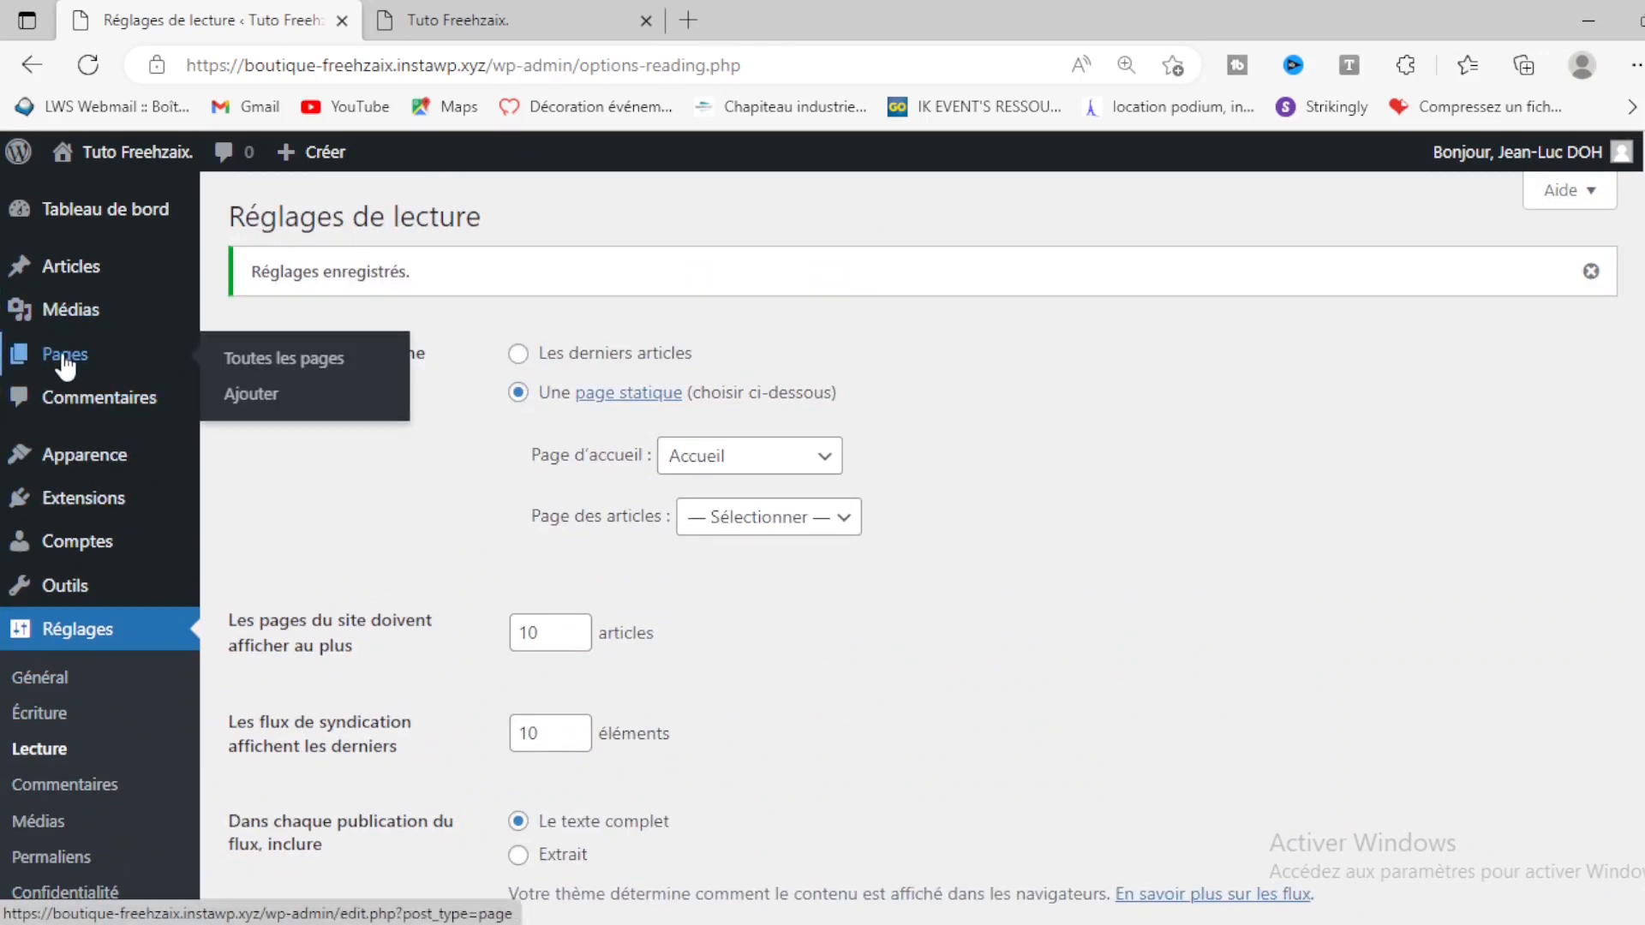
pyautogui.click(300, 359)
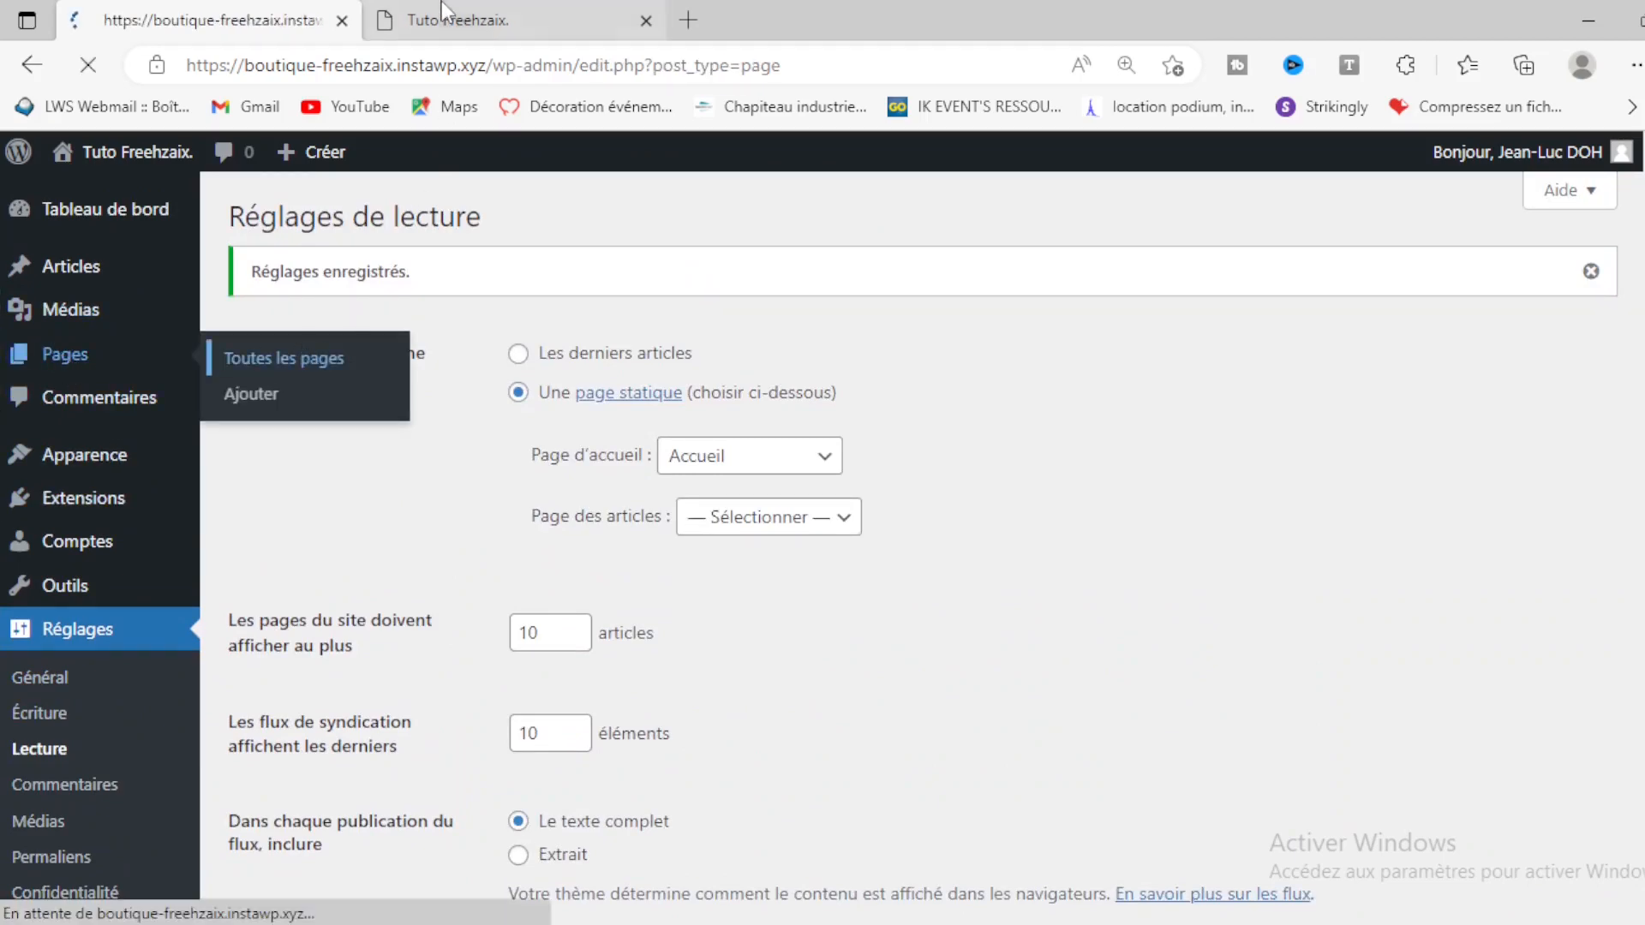
# Step: Look over the public homepage down to the footer and reload it to recheck the navigation
pyautogui.click(441, 7)
pyautogui.scroll(-10, 851, 590)
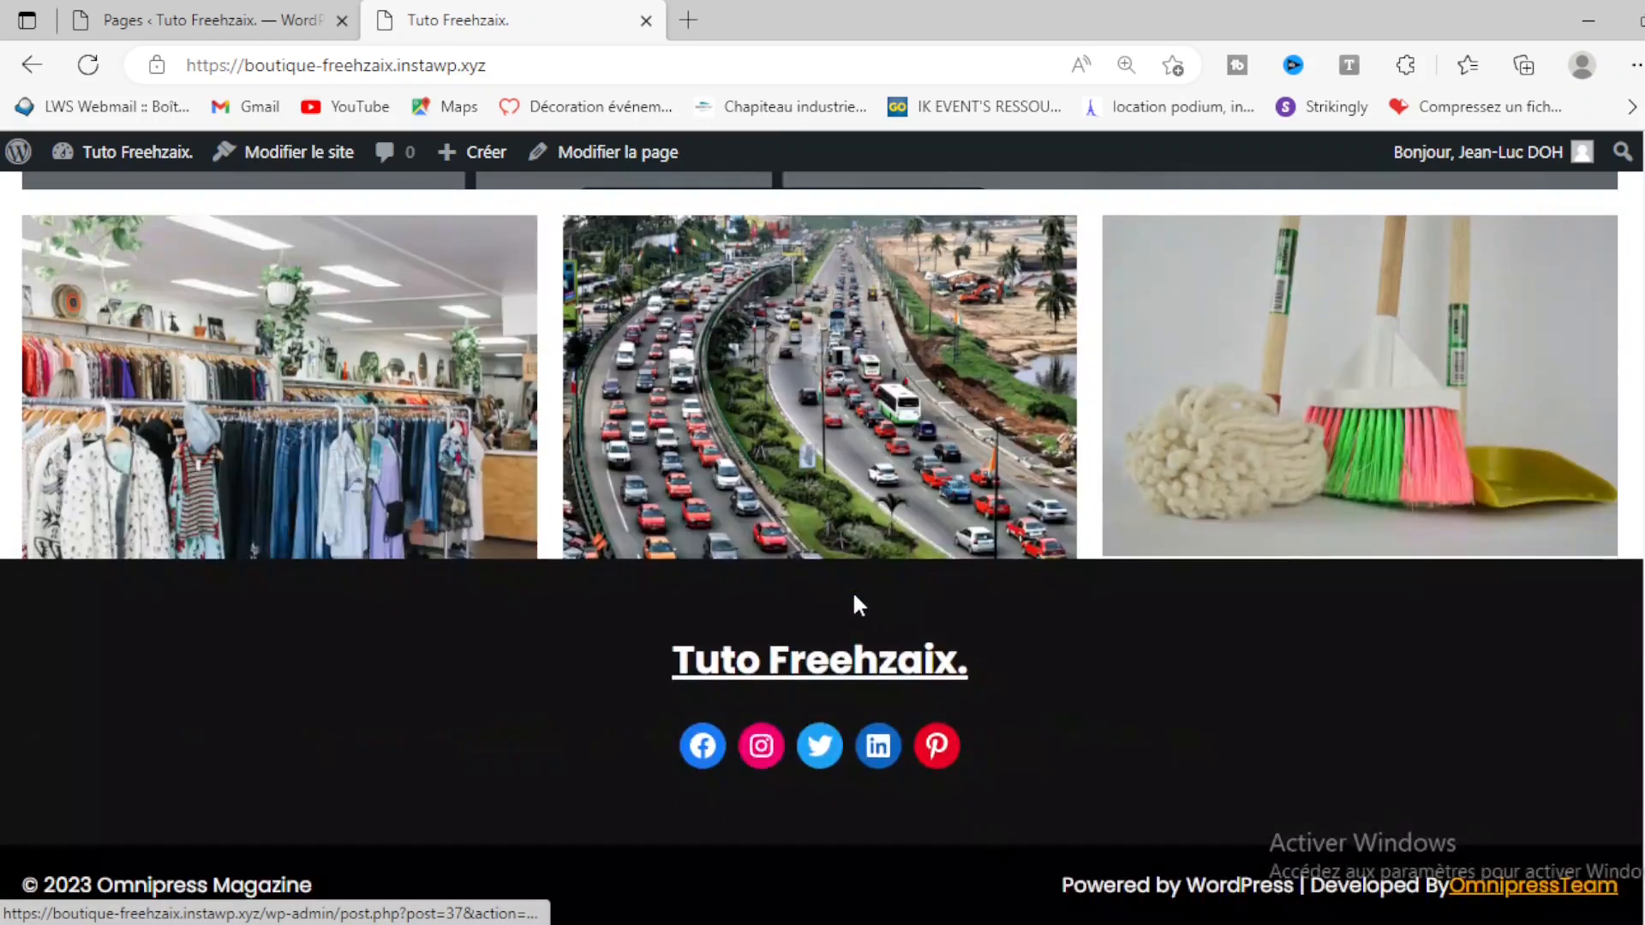
pyautogui.scroll(10, 851, 590)
pyautogui.click(88, 65)
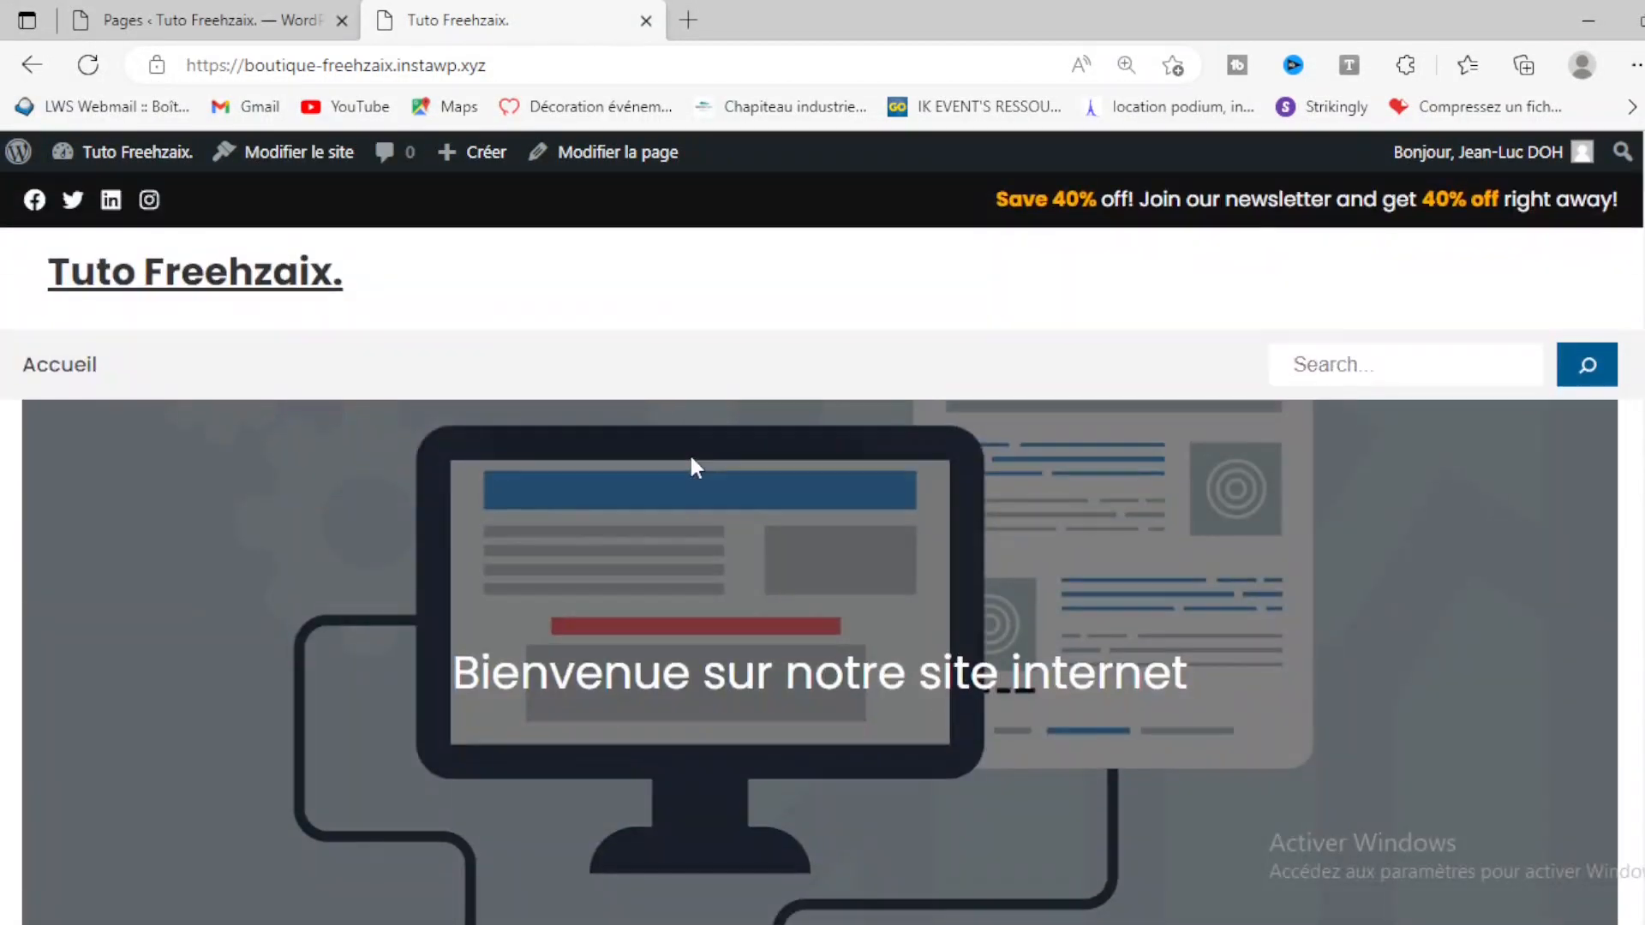
# Step: Move the misspelled draft page "Accuei" to the trash from the pages list
pyautogui.hotkey('ctrl', 'shift', 'Tab')
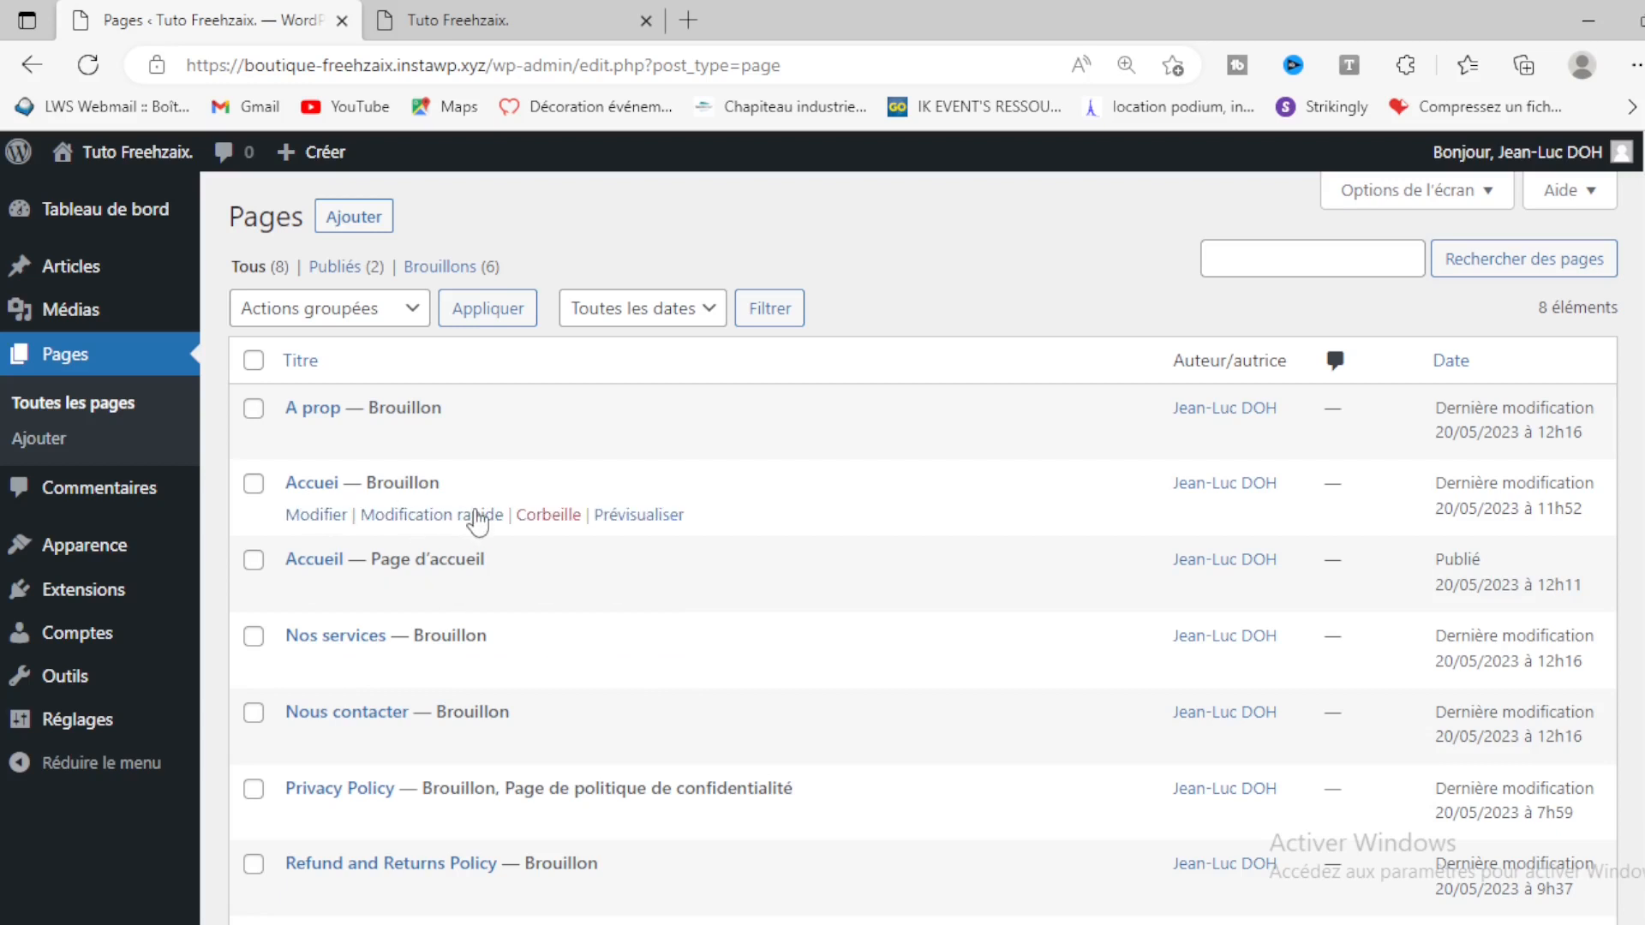
pyautogui.click(541, 515)
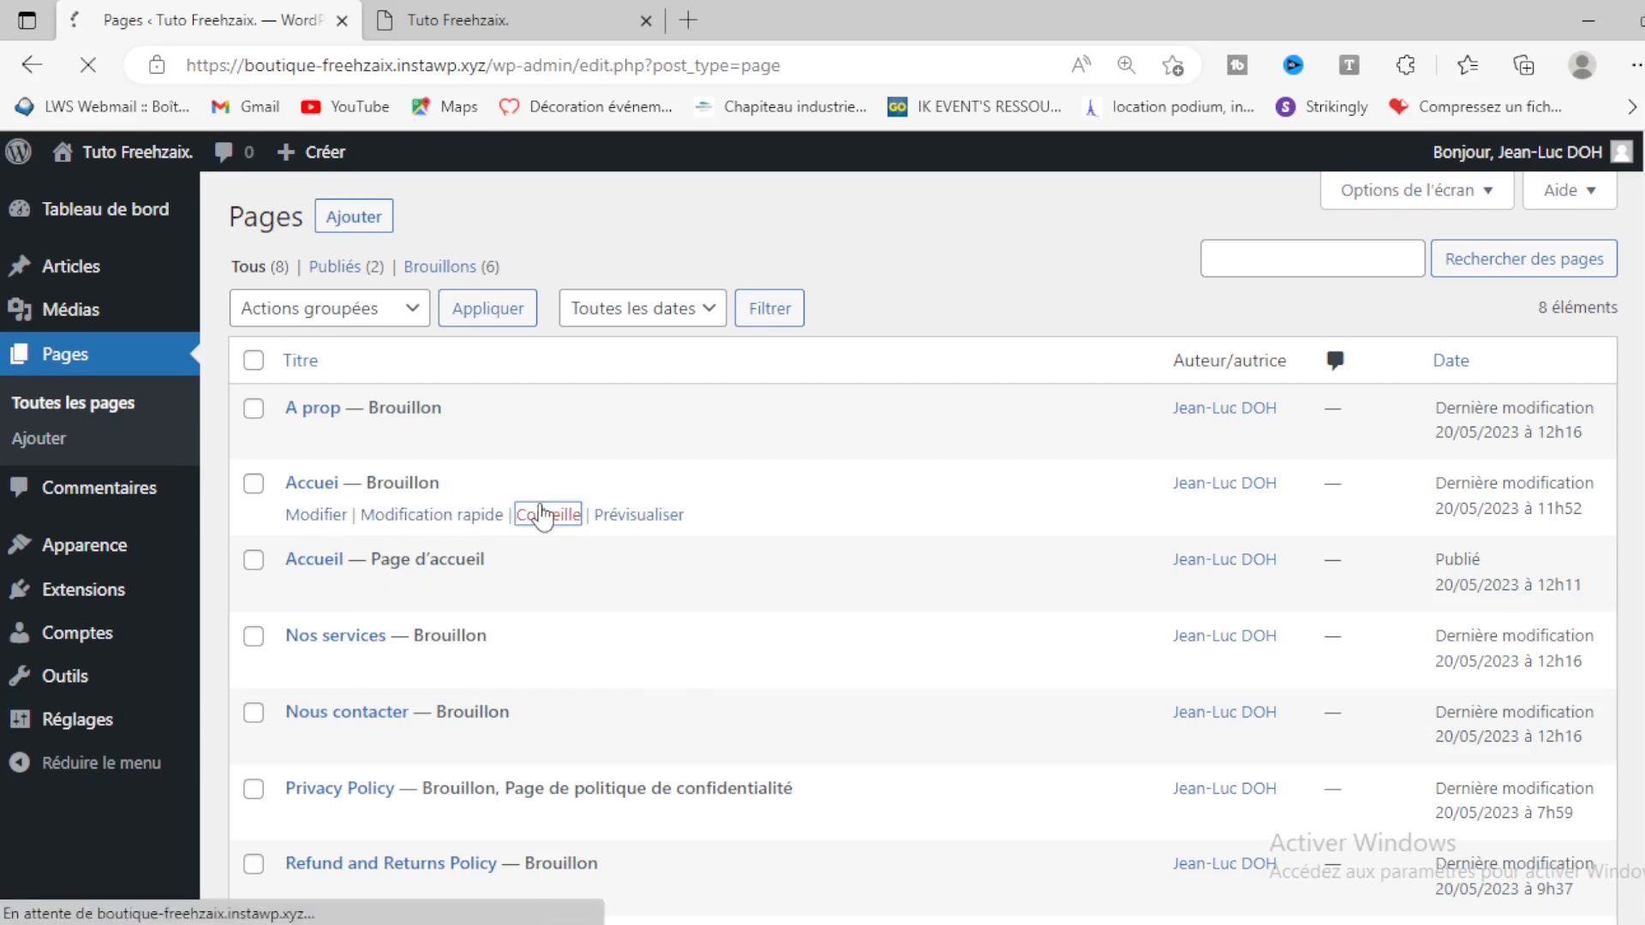
pyautogui.scroll(-1, 681, 704)
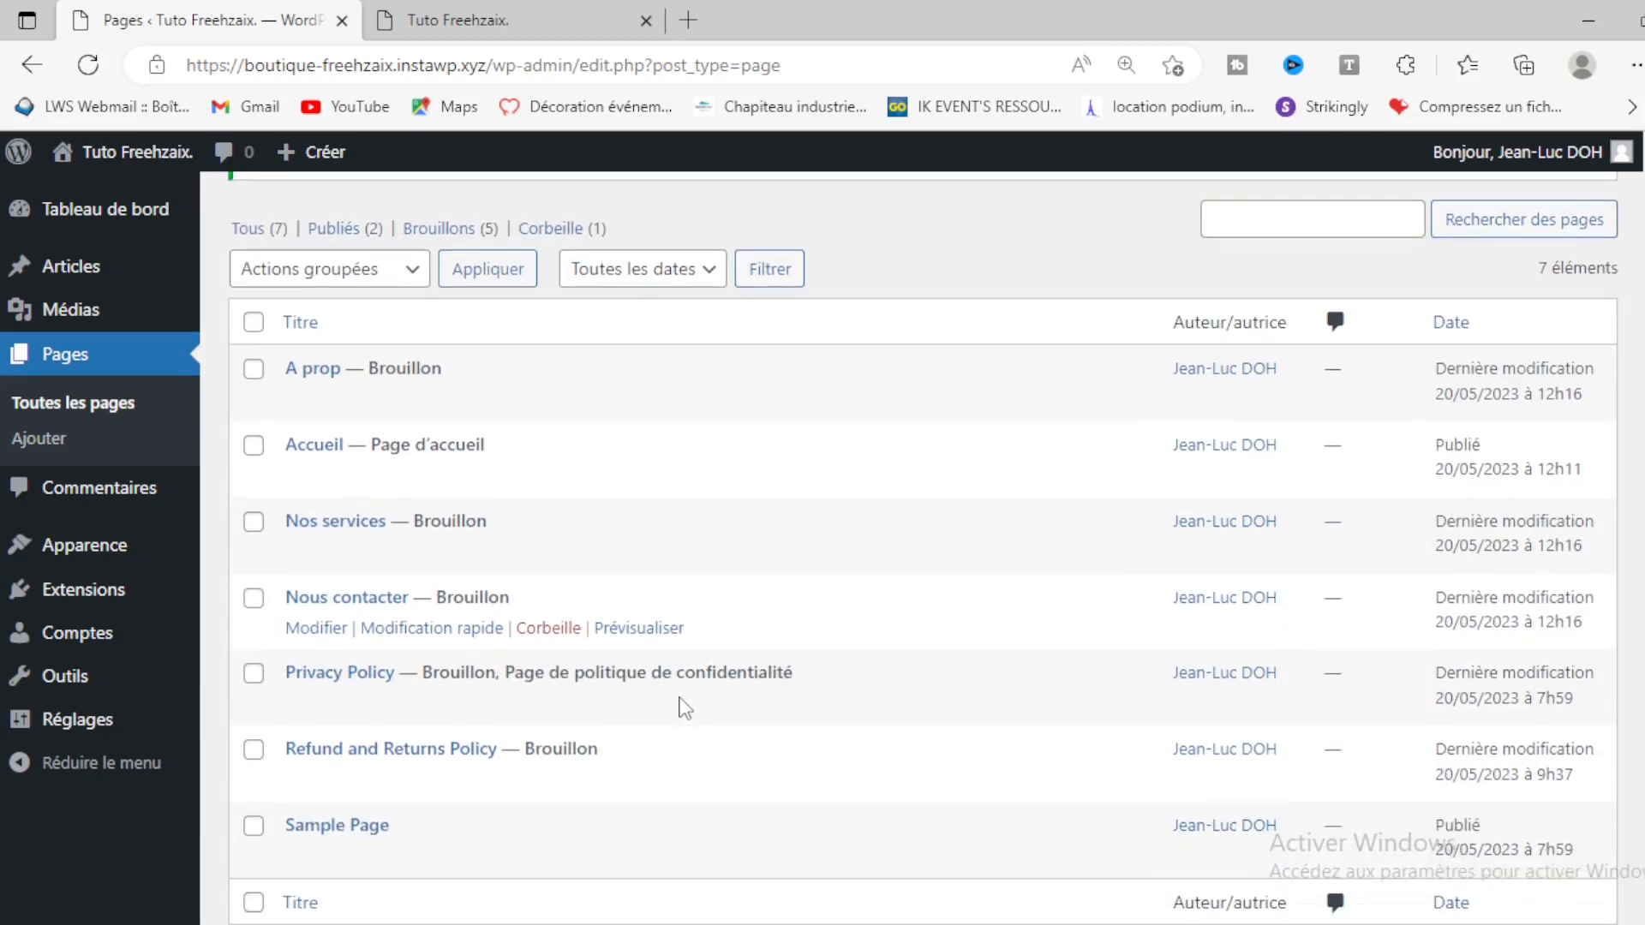
pyautogui.scroll(1, 681, 704)
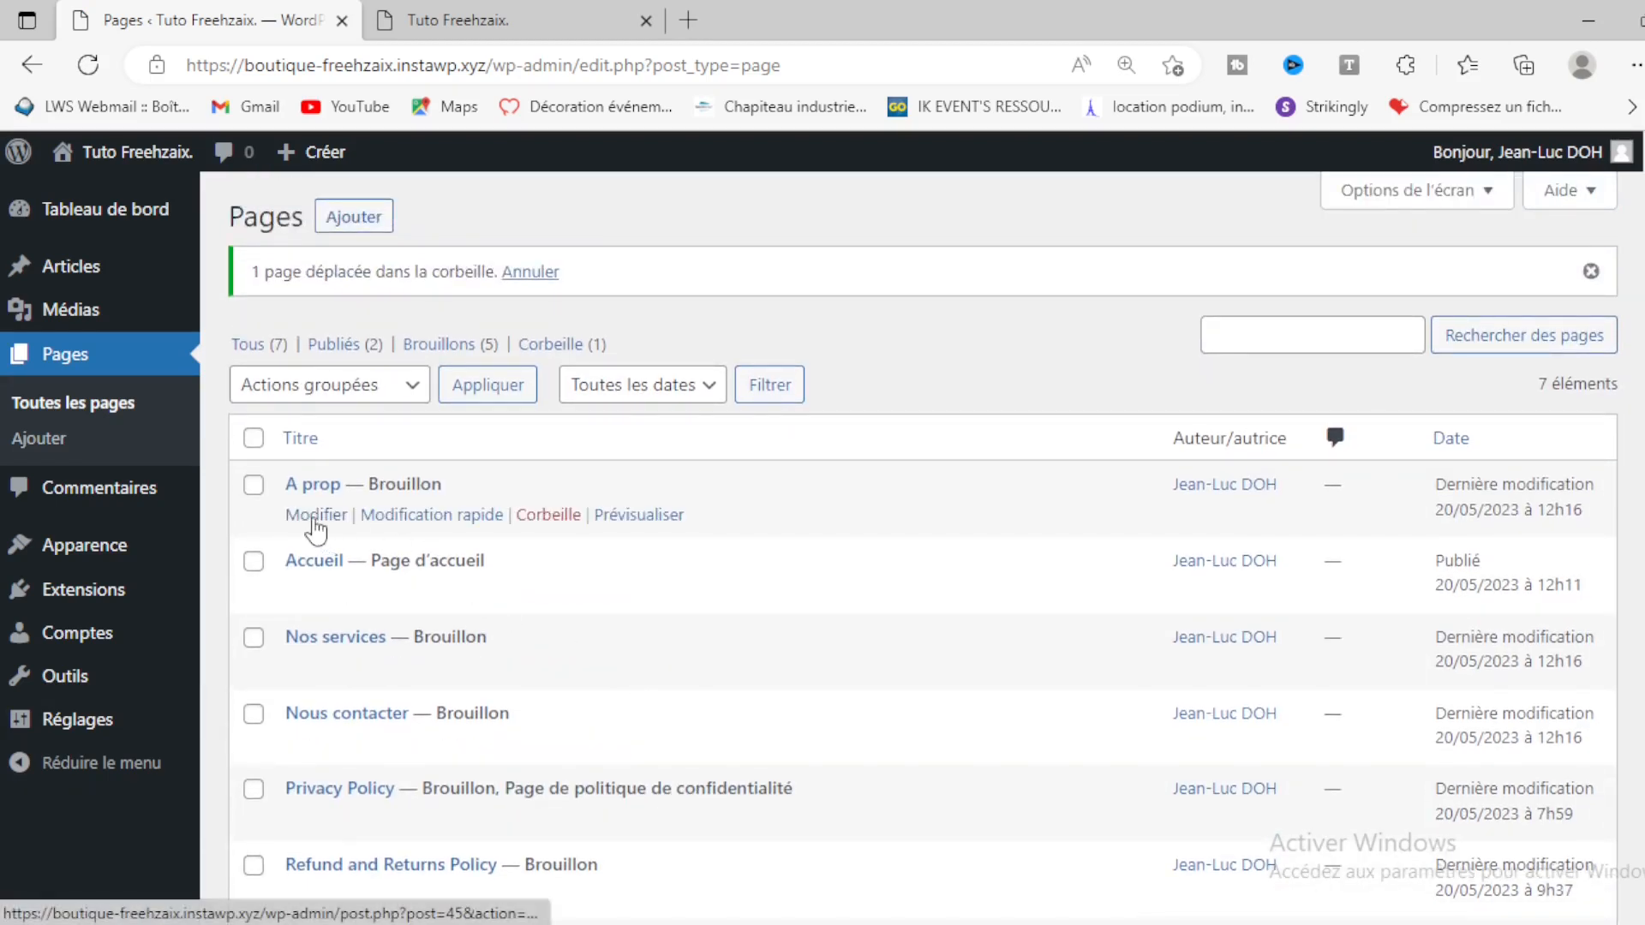
# Step: Open the draft page "A prop" for editing and change its title to "A propos"
pyautogui.click(313, 516)
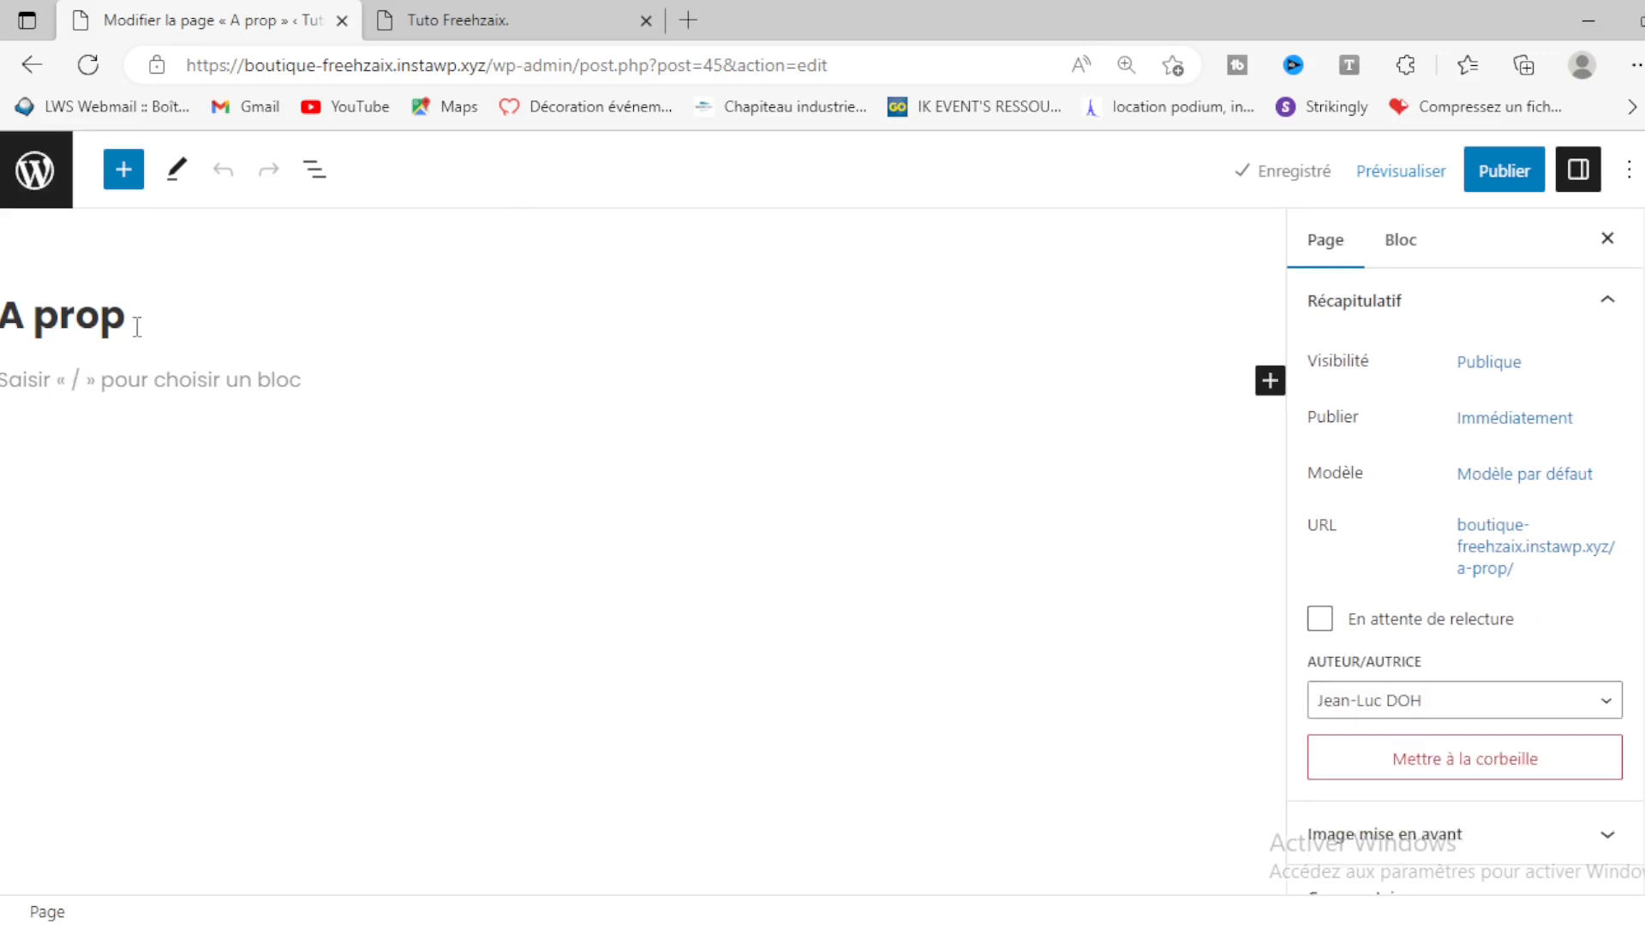
pyautogui.click(137, 327)
pyautogui.write('os')
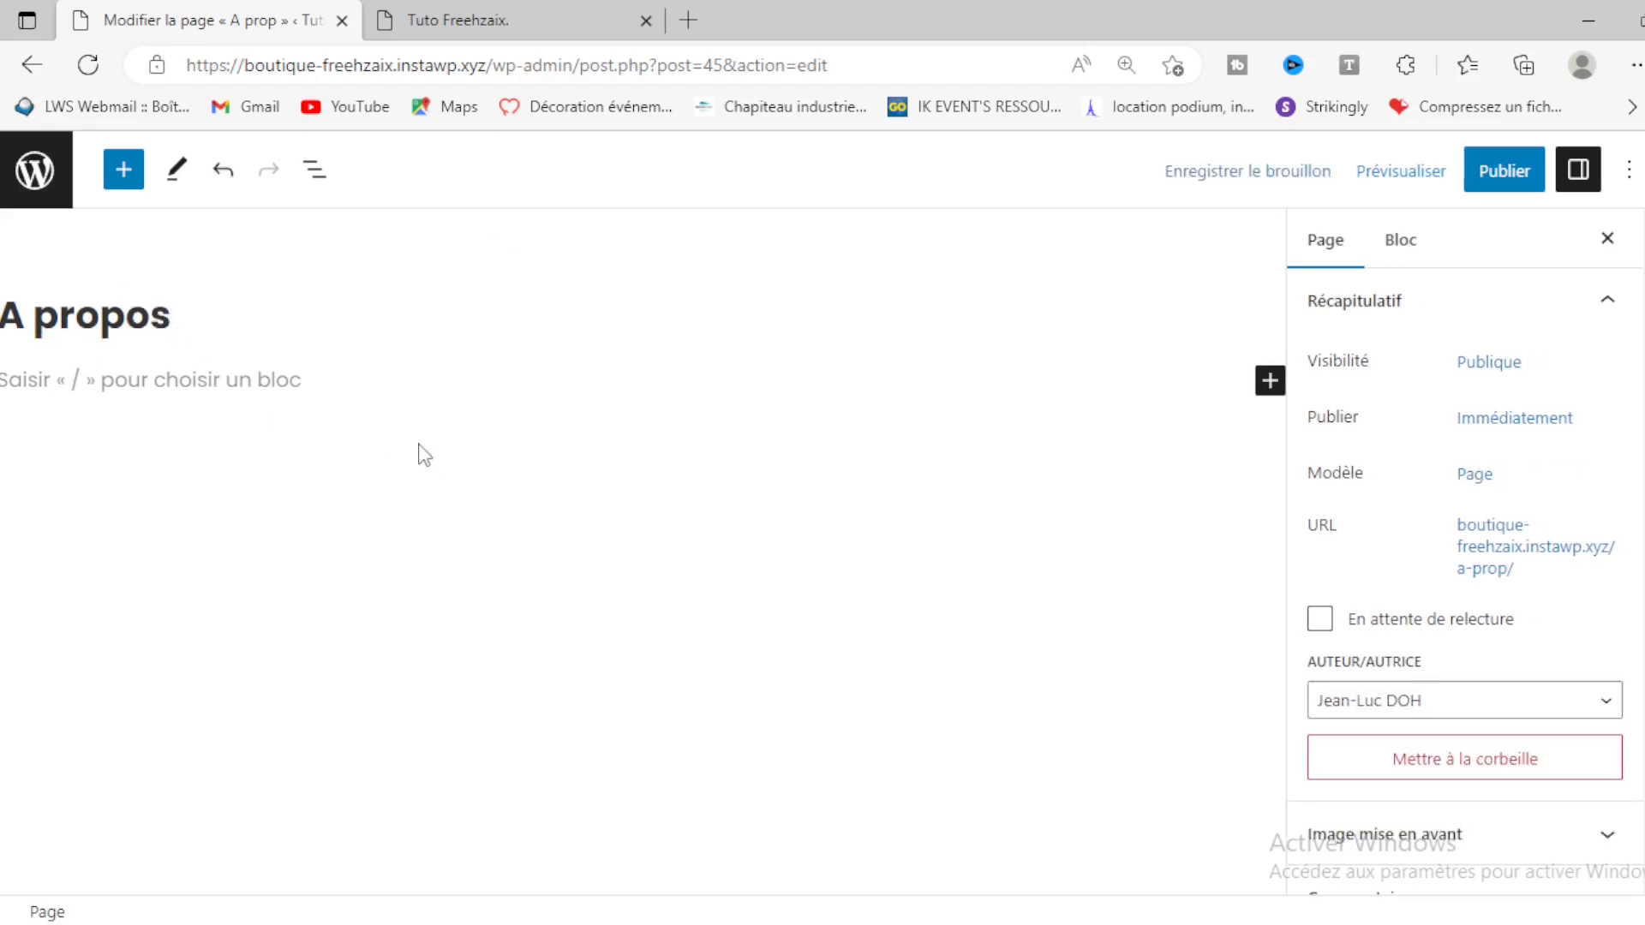
# Step: Search the blocks for "ba" and insert a Bannière block below the A propos page title
pyautogui.click(1269, 383)
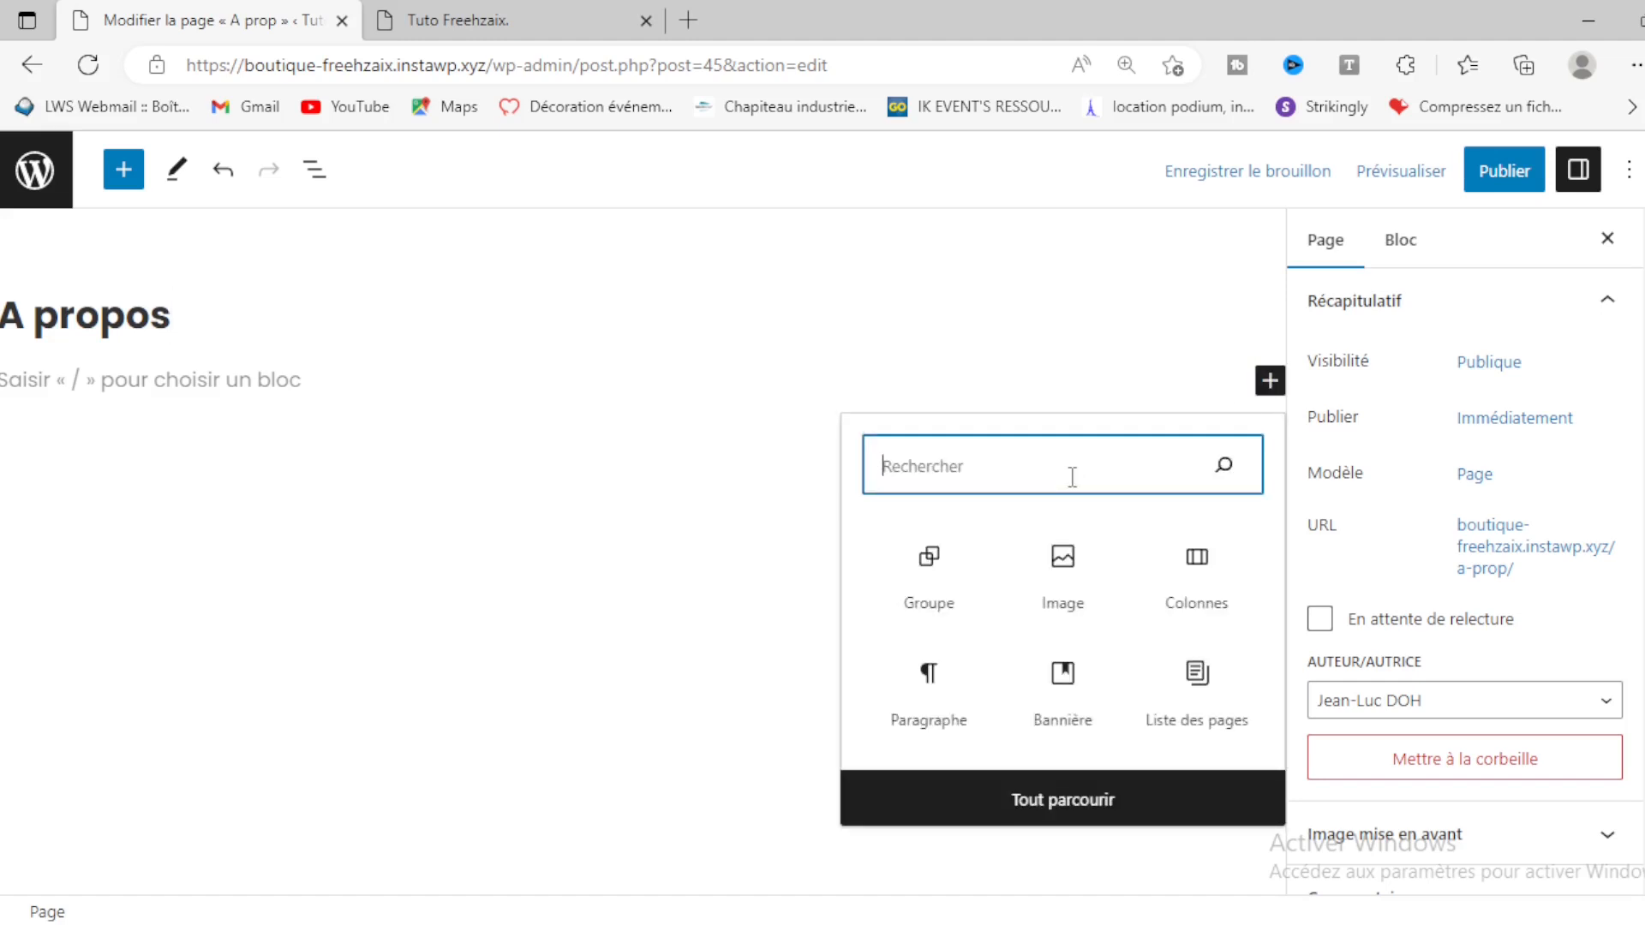
pyautogui.write('ba')
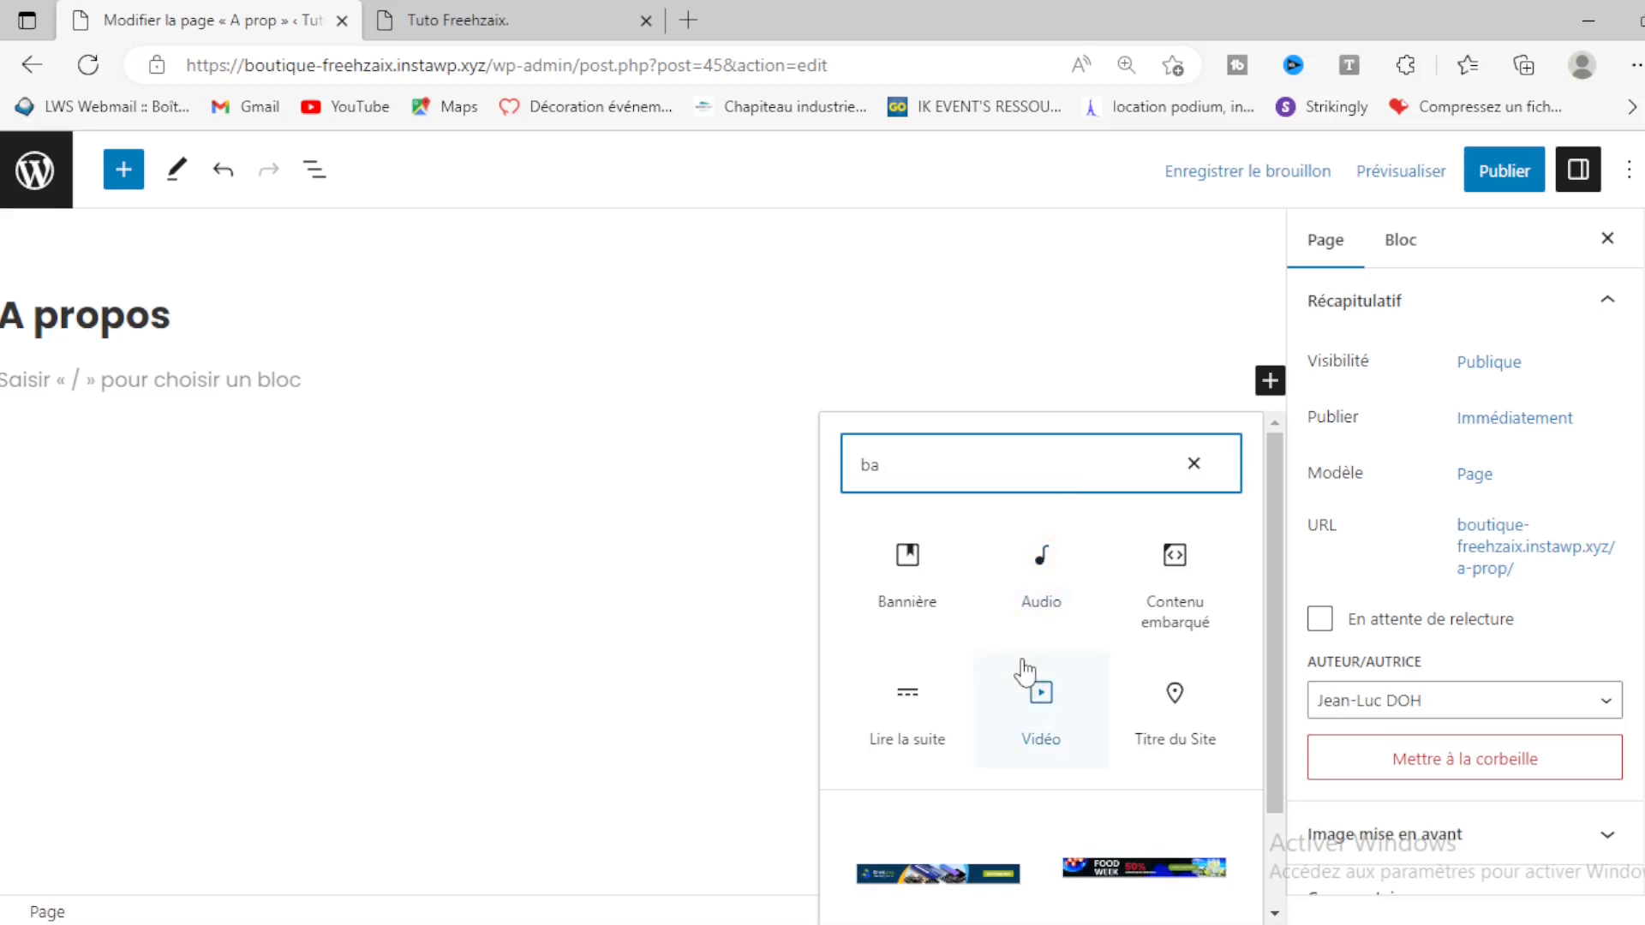
pyautogui.scroll(-1, 1028, 680)
pyautogui.scroll(-1, 1046, 672)
pyautogui.scroll(2, 1051, 674)
pyautogui.click(910, 582)
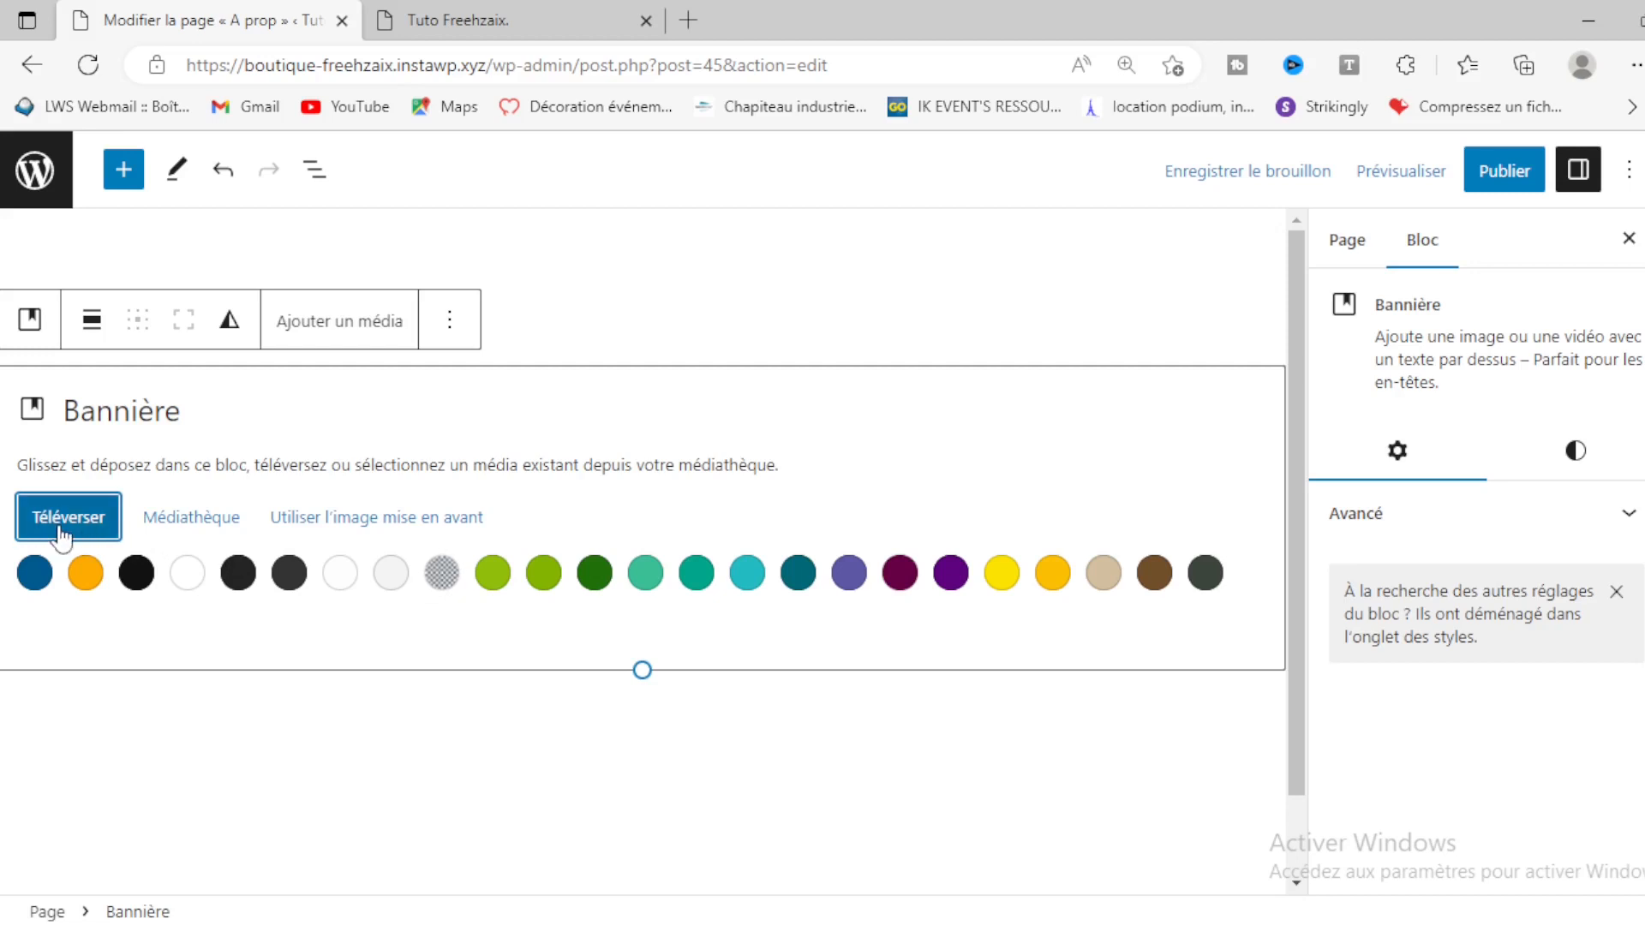
# Step: Set the Bannière block's image to broom-1837434_1920.jpg from the media library
pyautogui.click(190, 517)
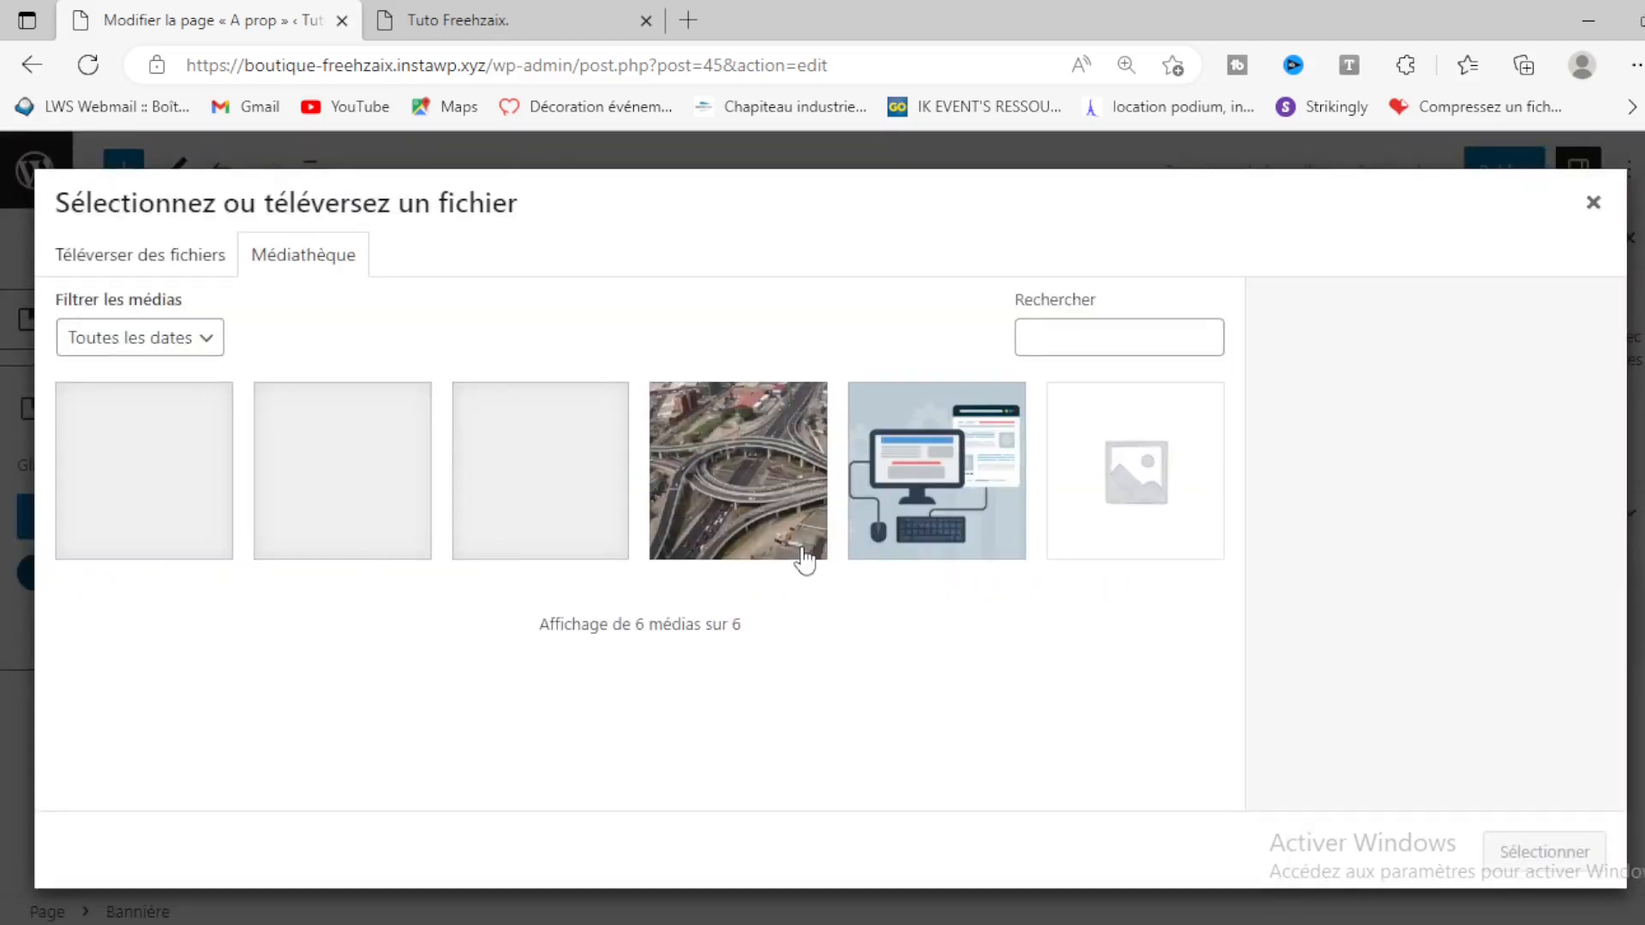
pyautogui.click(124, 493)
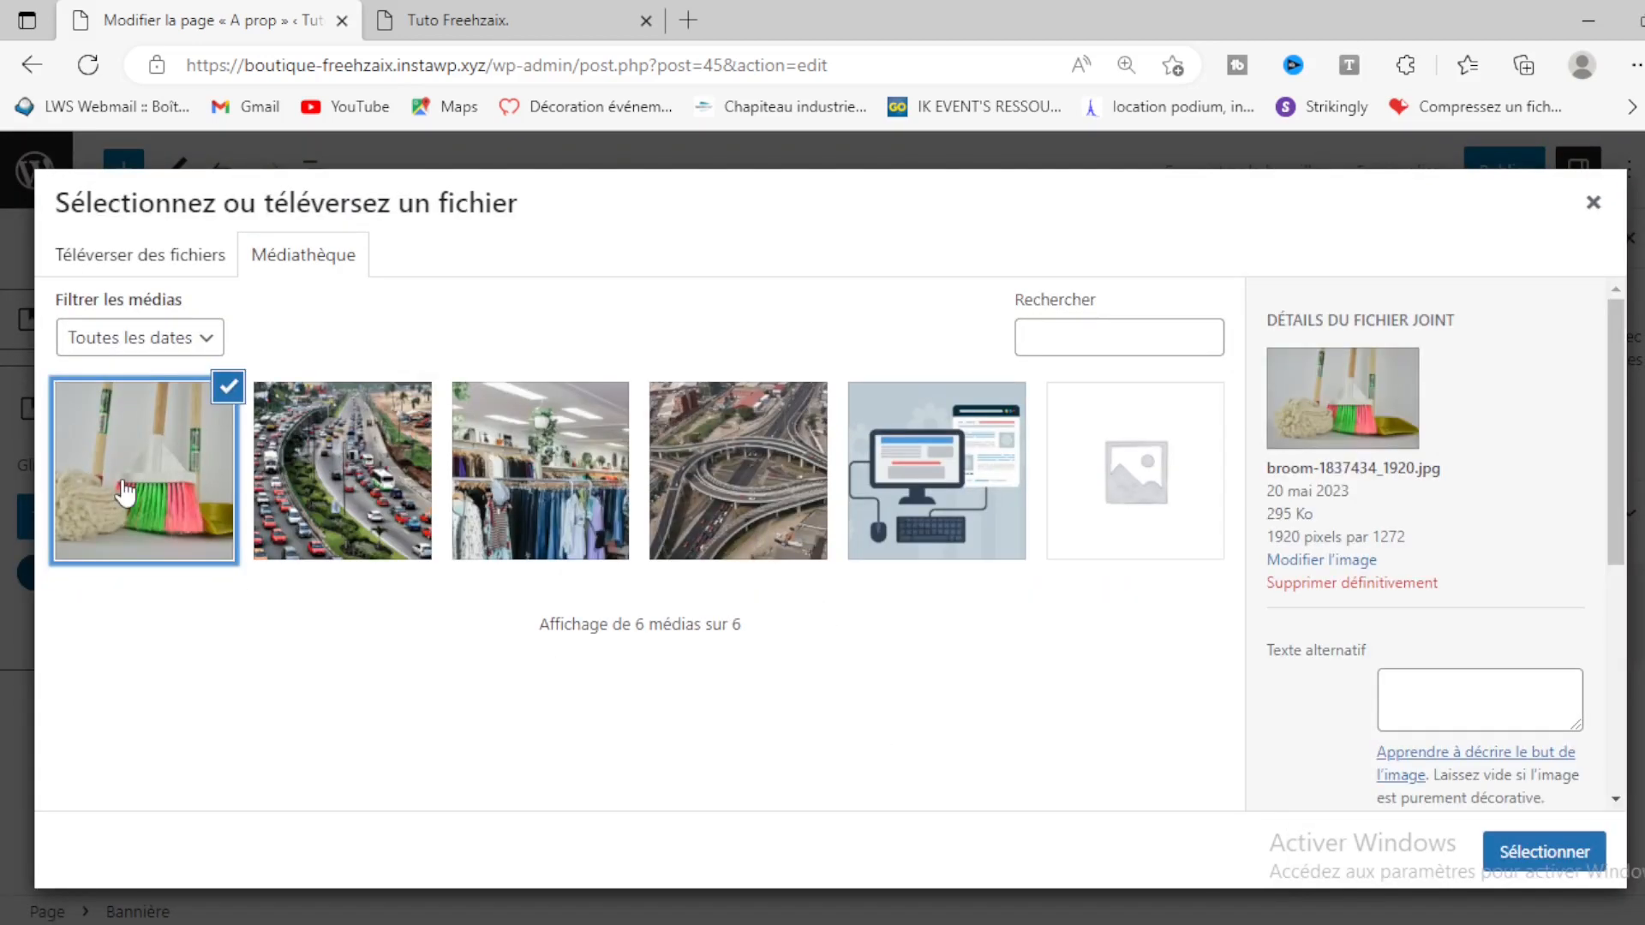
pyautogui.click(1558, 869)
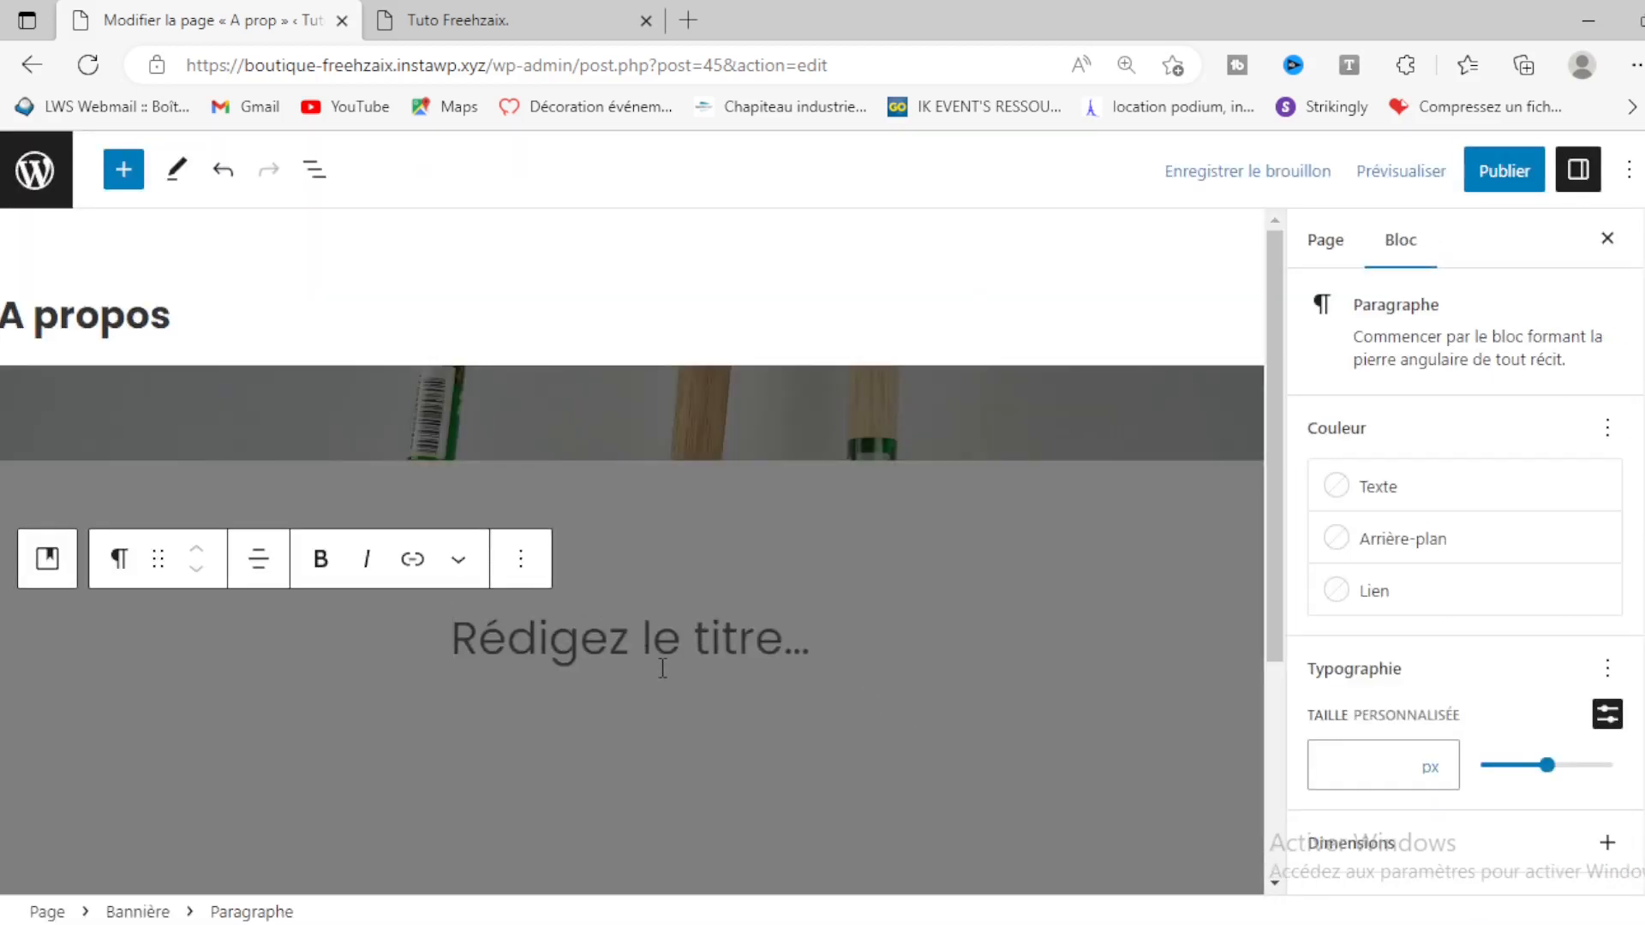
# Step: Write "A propos de nous" as the banner's title and colour the text white (FFFFFF)
pyautogui.write('A')
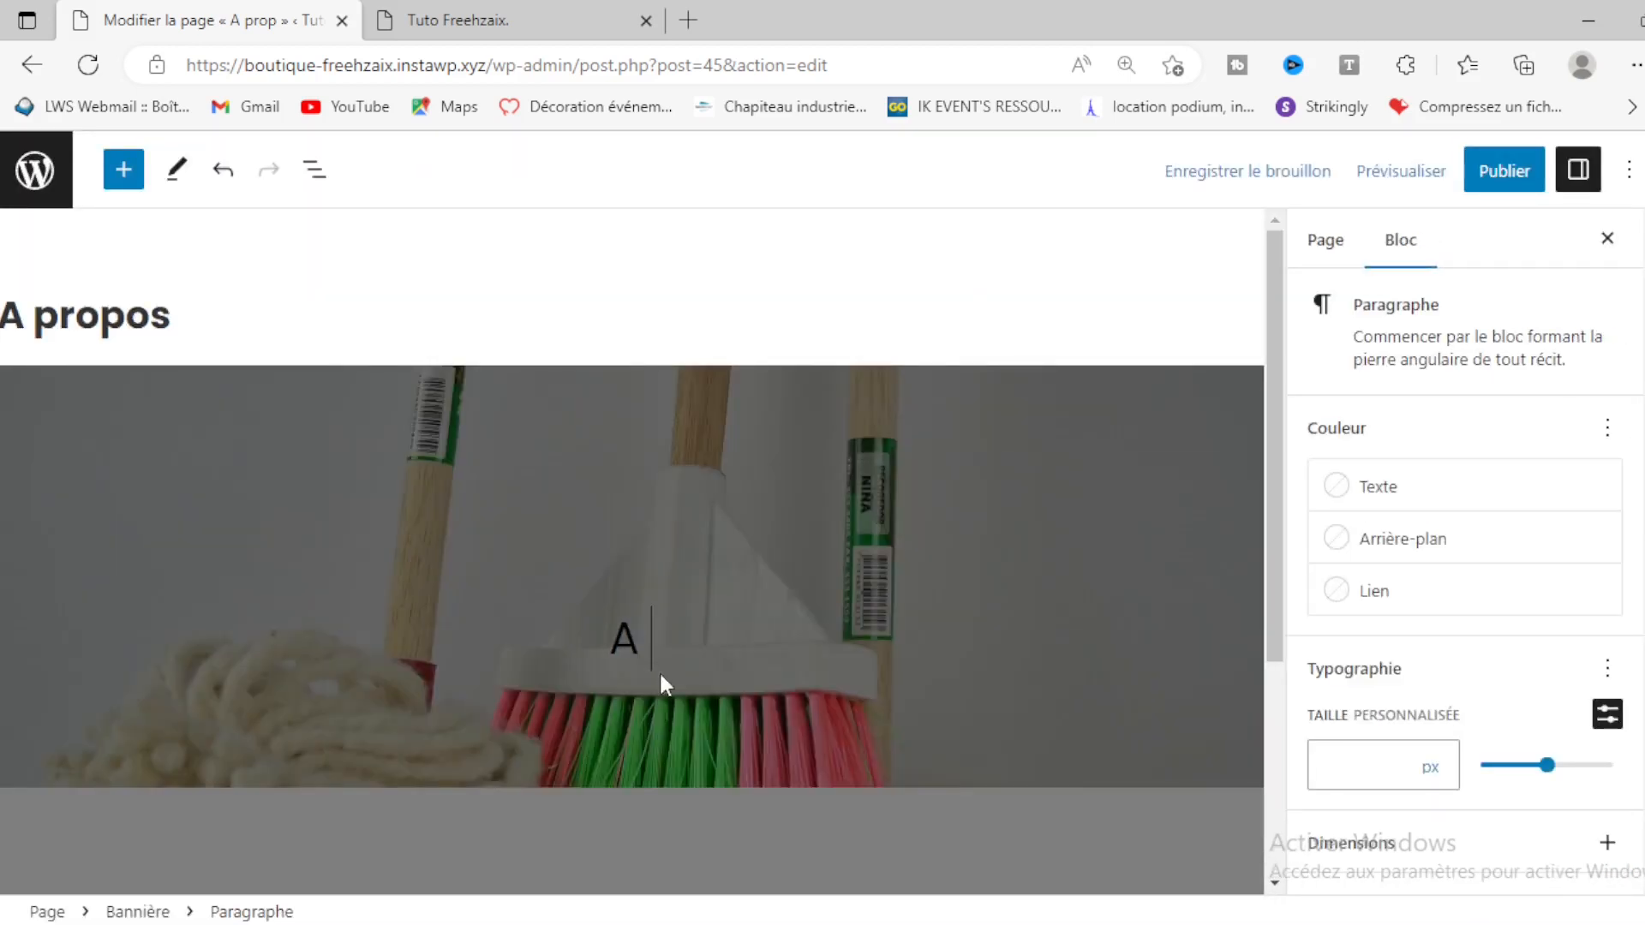
pyautogui.write(' propos de nous')
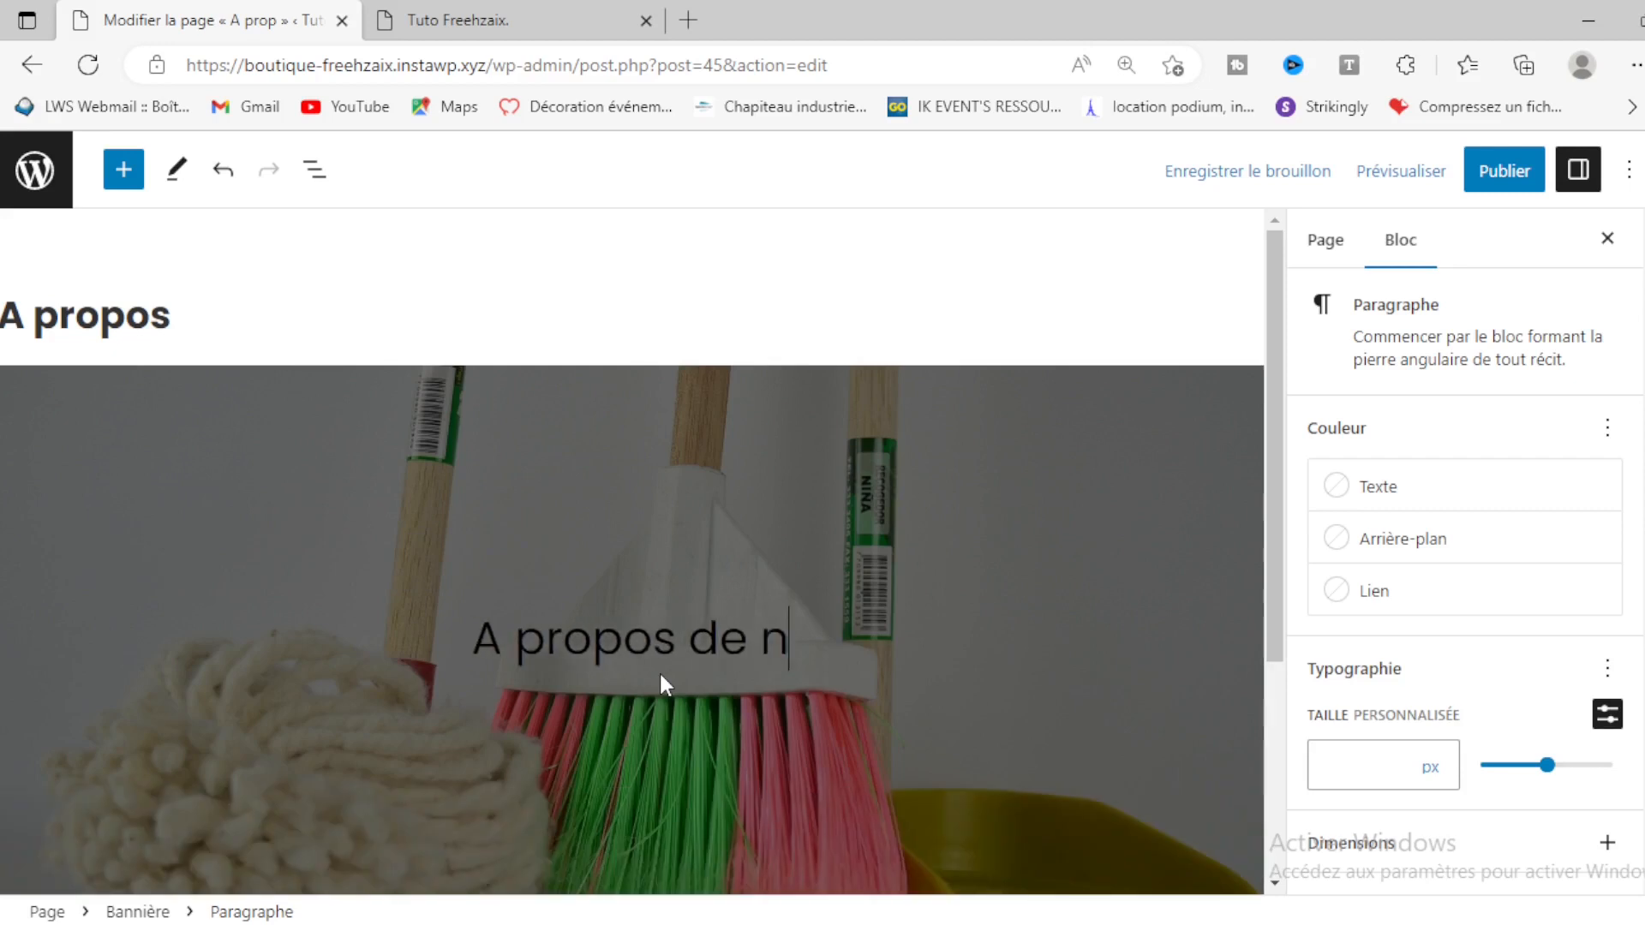
pyautogui.click(1415, 495)
pyautogui.click(1101, 634)
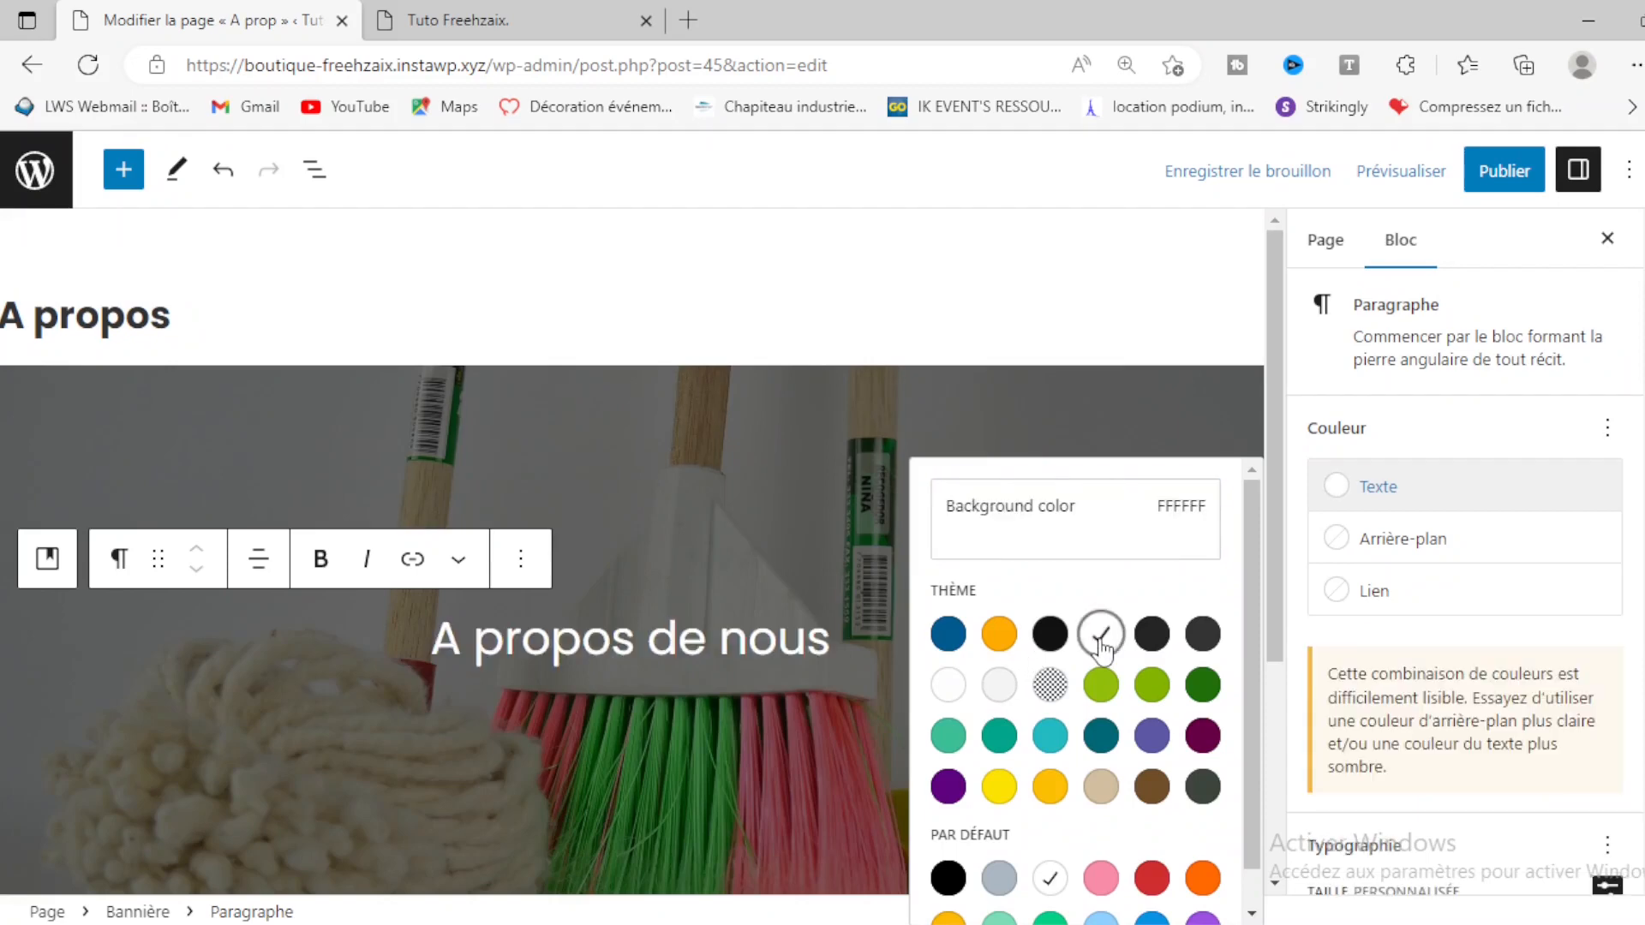
pyautogui.scroll(-3, 1599, 602)
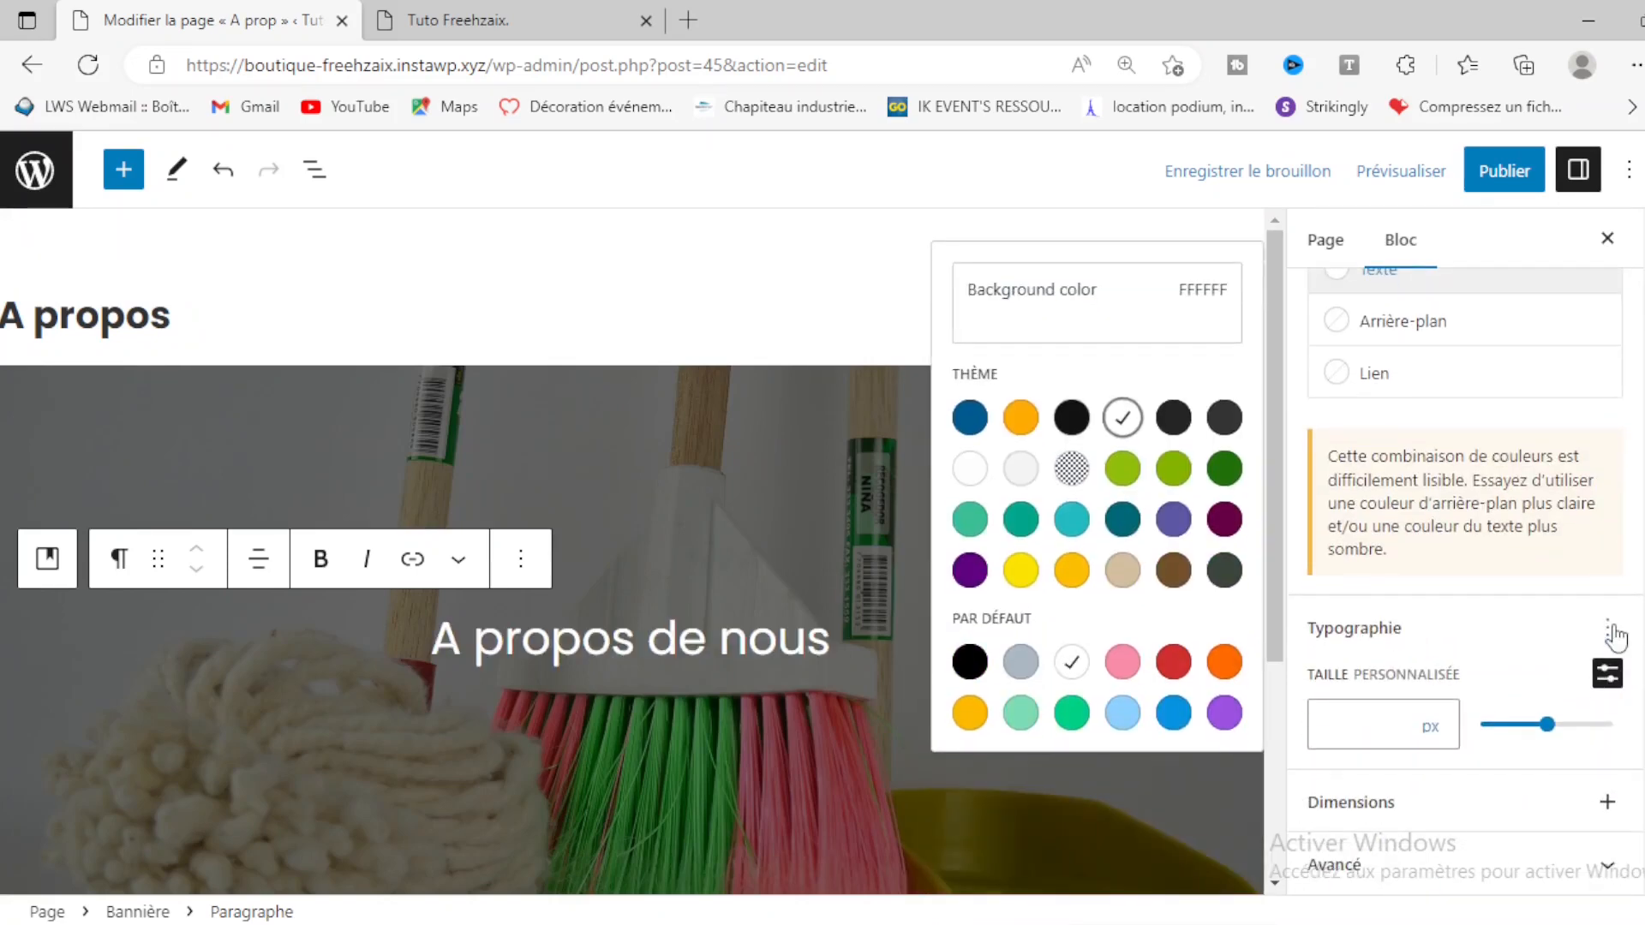
# Step: Publish the A propos page
pyautogui.click(1504, 176)
pyautogui.click(1504, 175)
pyautogui.click(1440, 172)
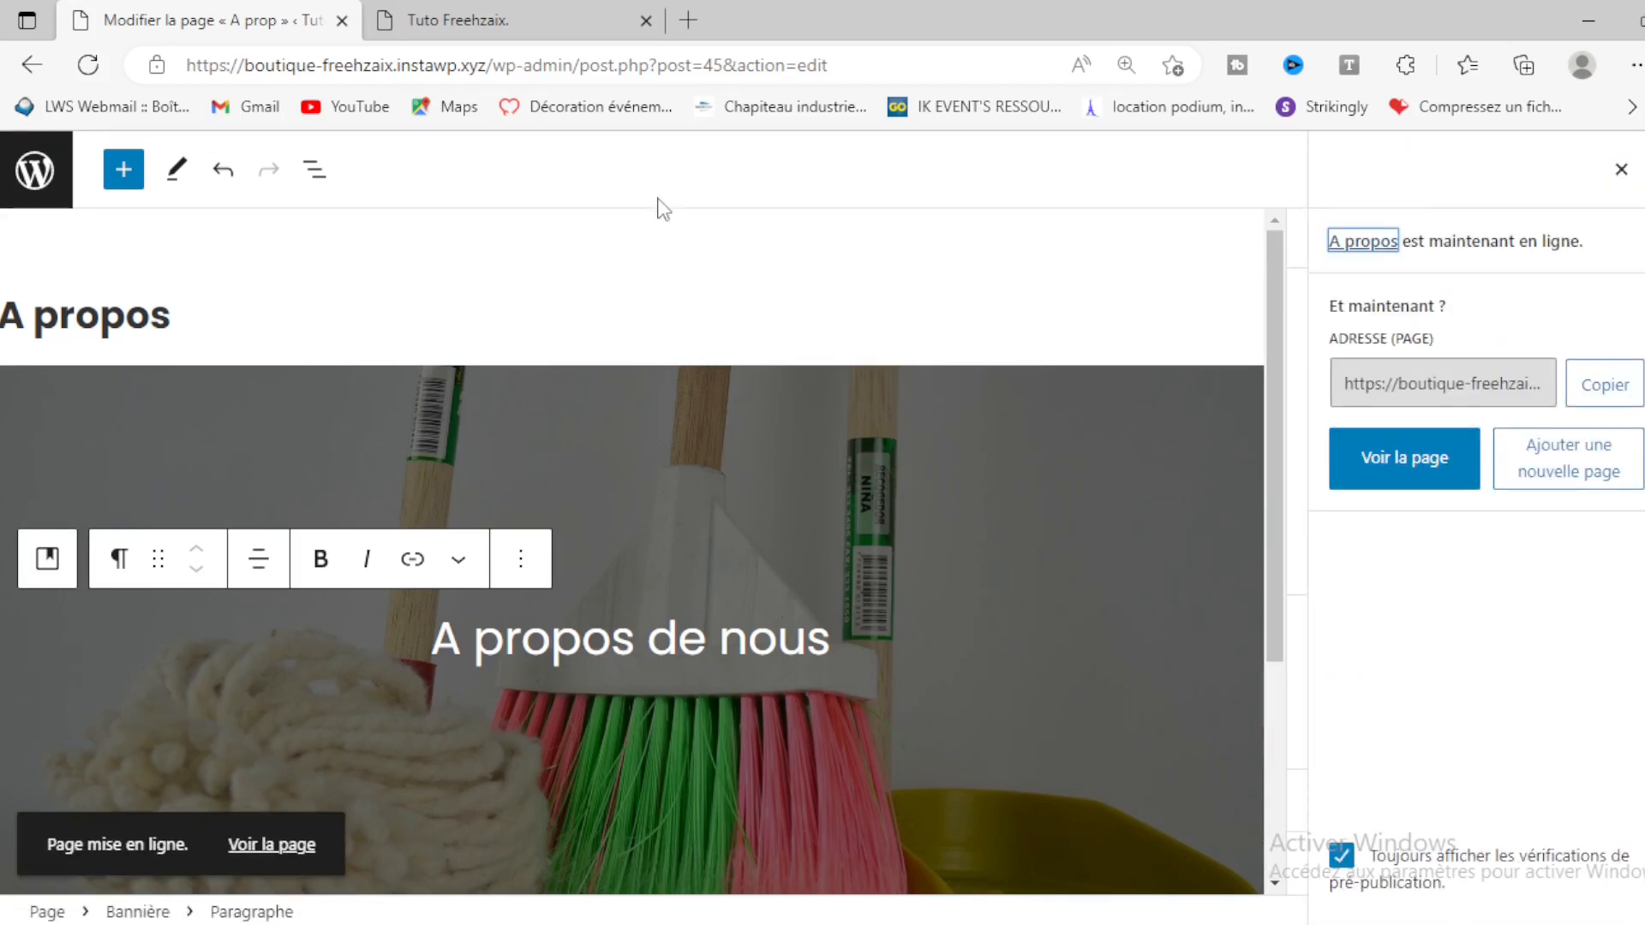
# Step: Reload the public site, open A propos from its navigation and examine the page title, banner and footer
pyautogui.click(490, 10)
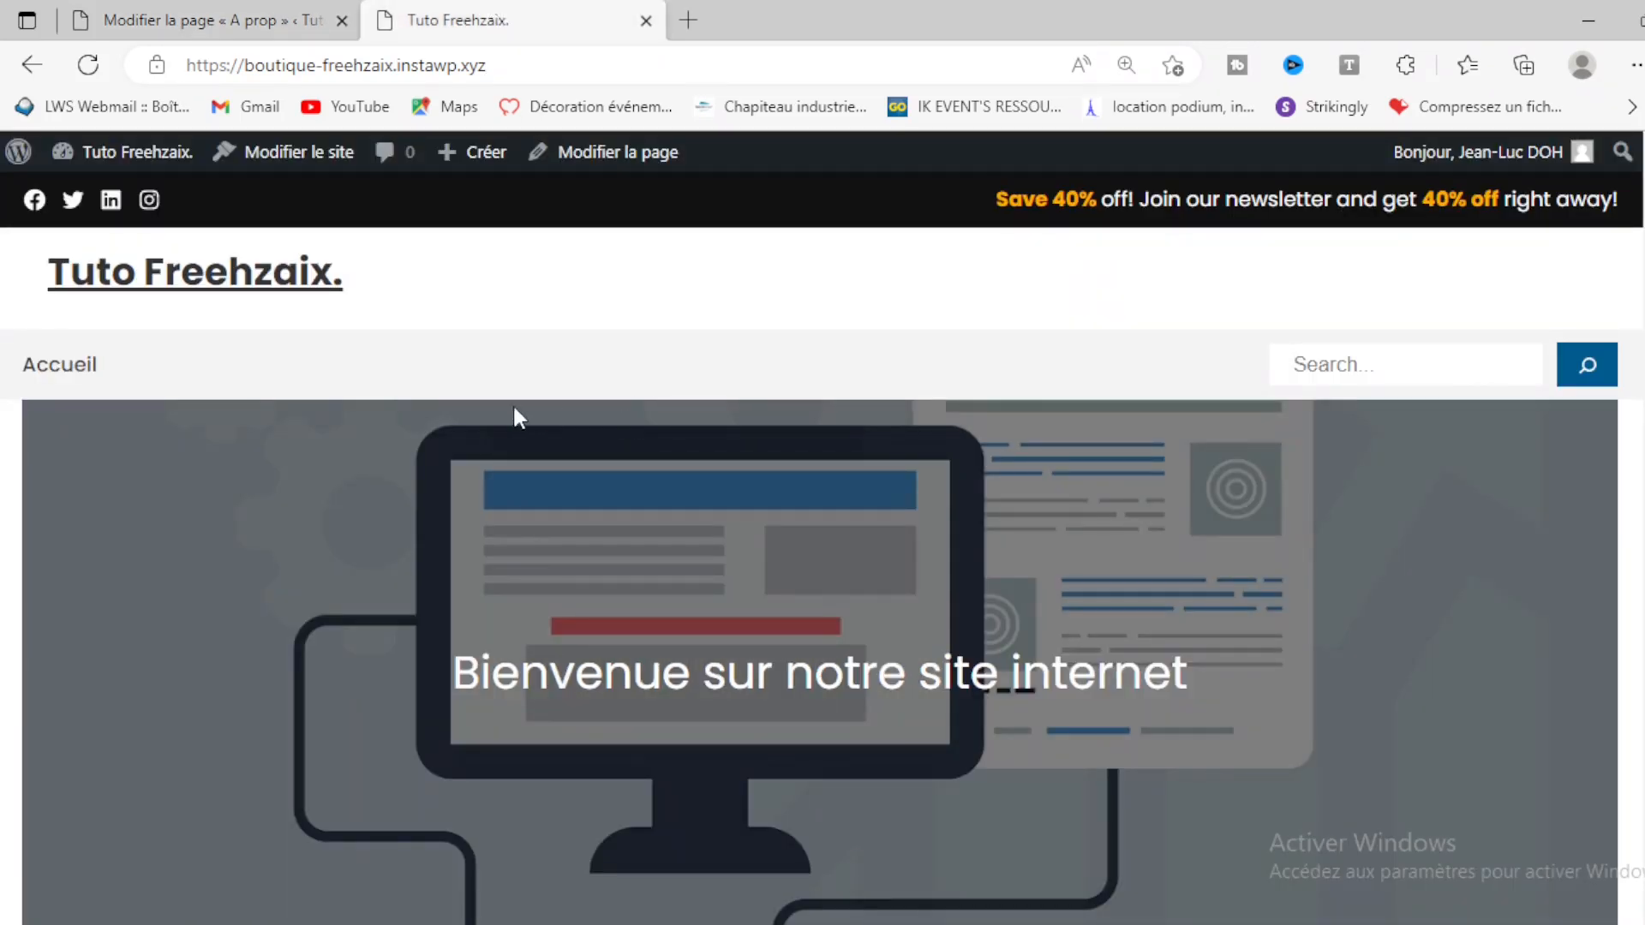
pyautogui.click(89, 65)
pyautogui.click(160, 377)
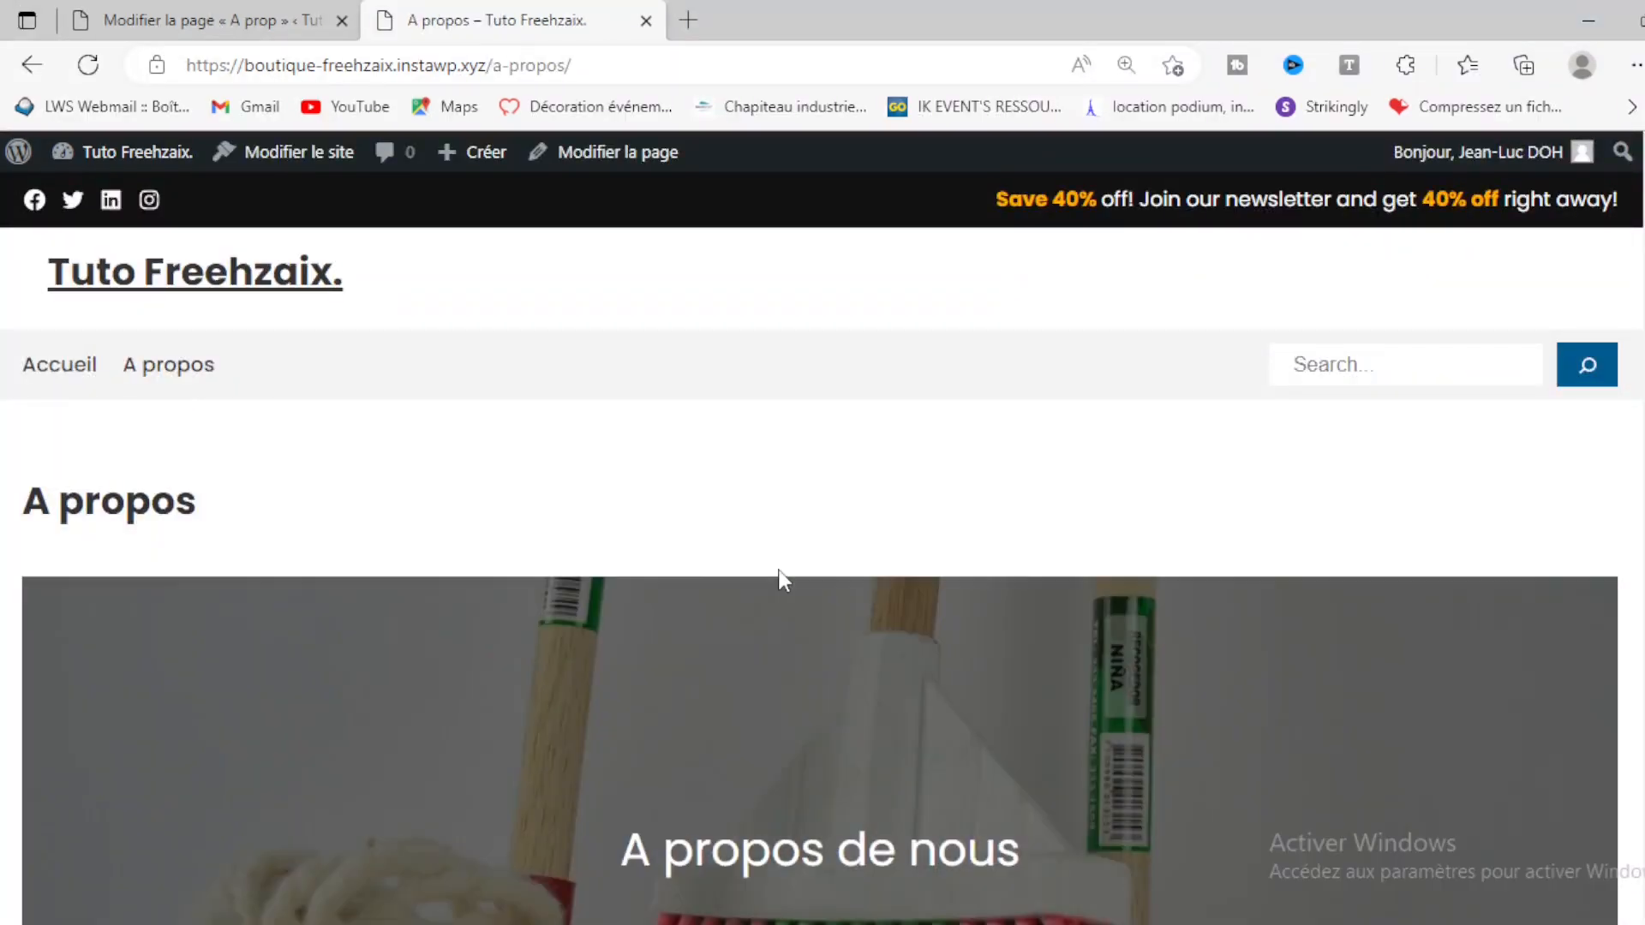
pyautogui.scroll(-7, 797, 526)
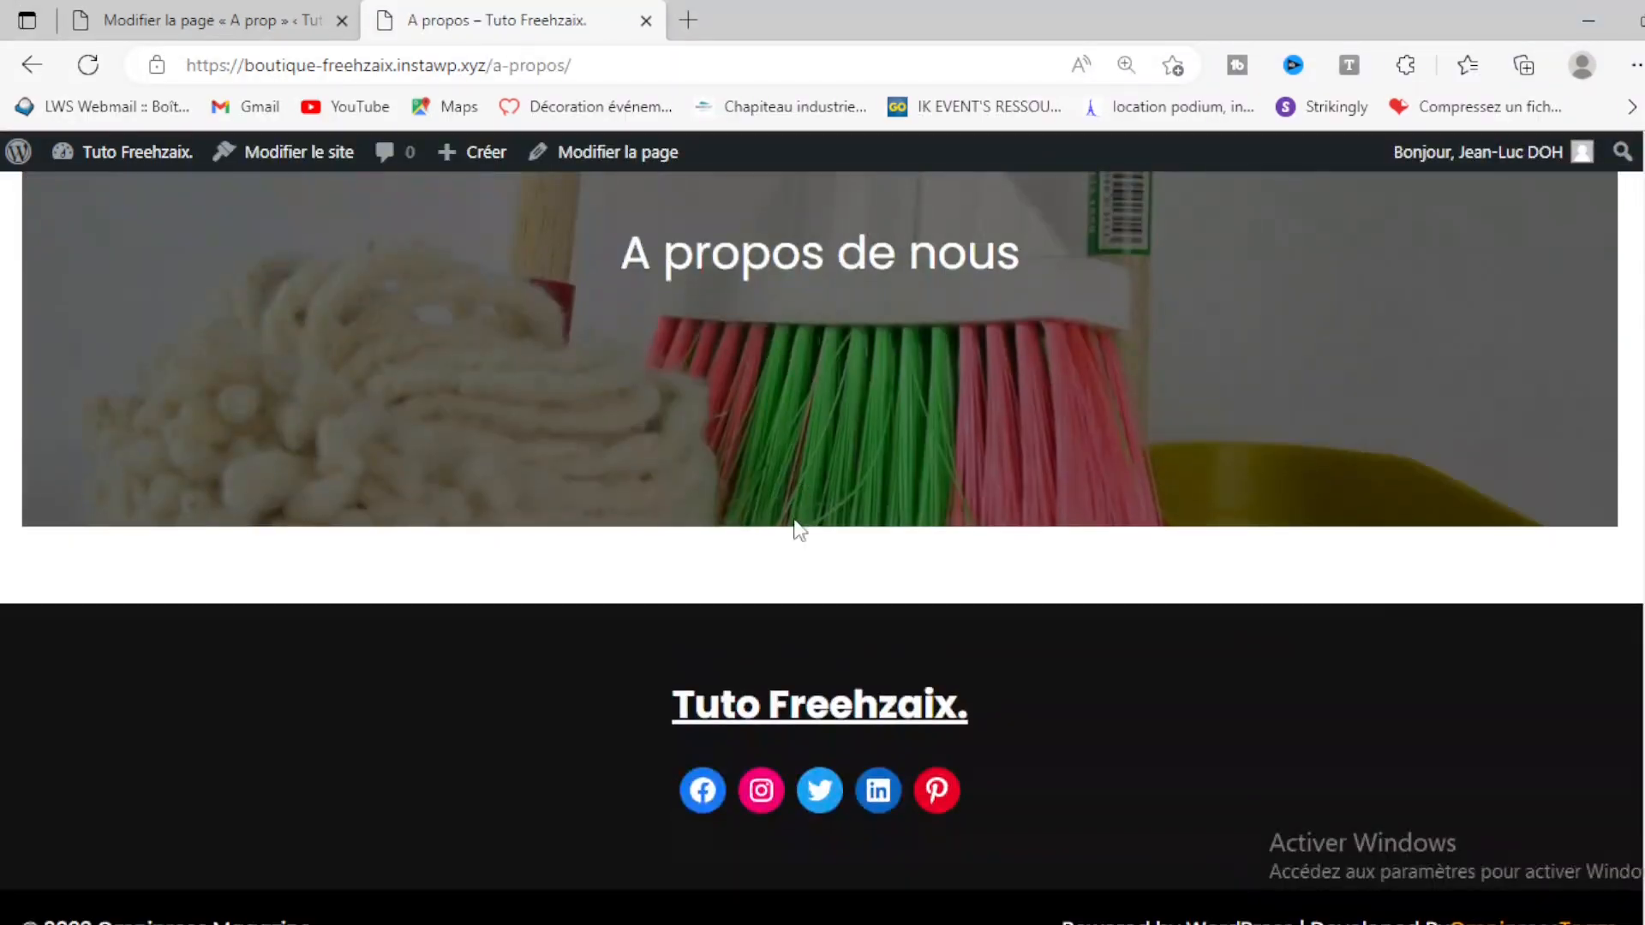
pyautogui.scroll(7, 793, 516)
pyautogui.doubleClick(30, 504)
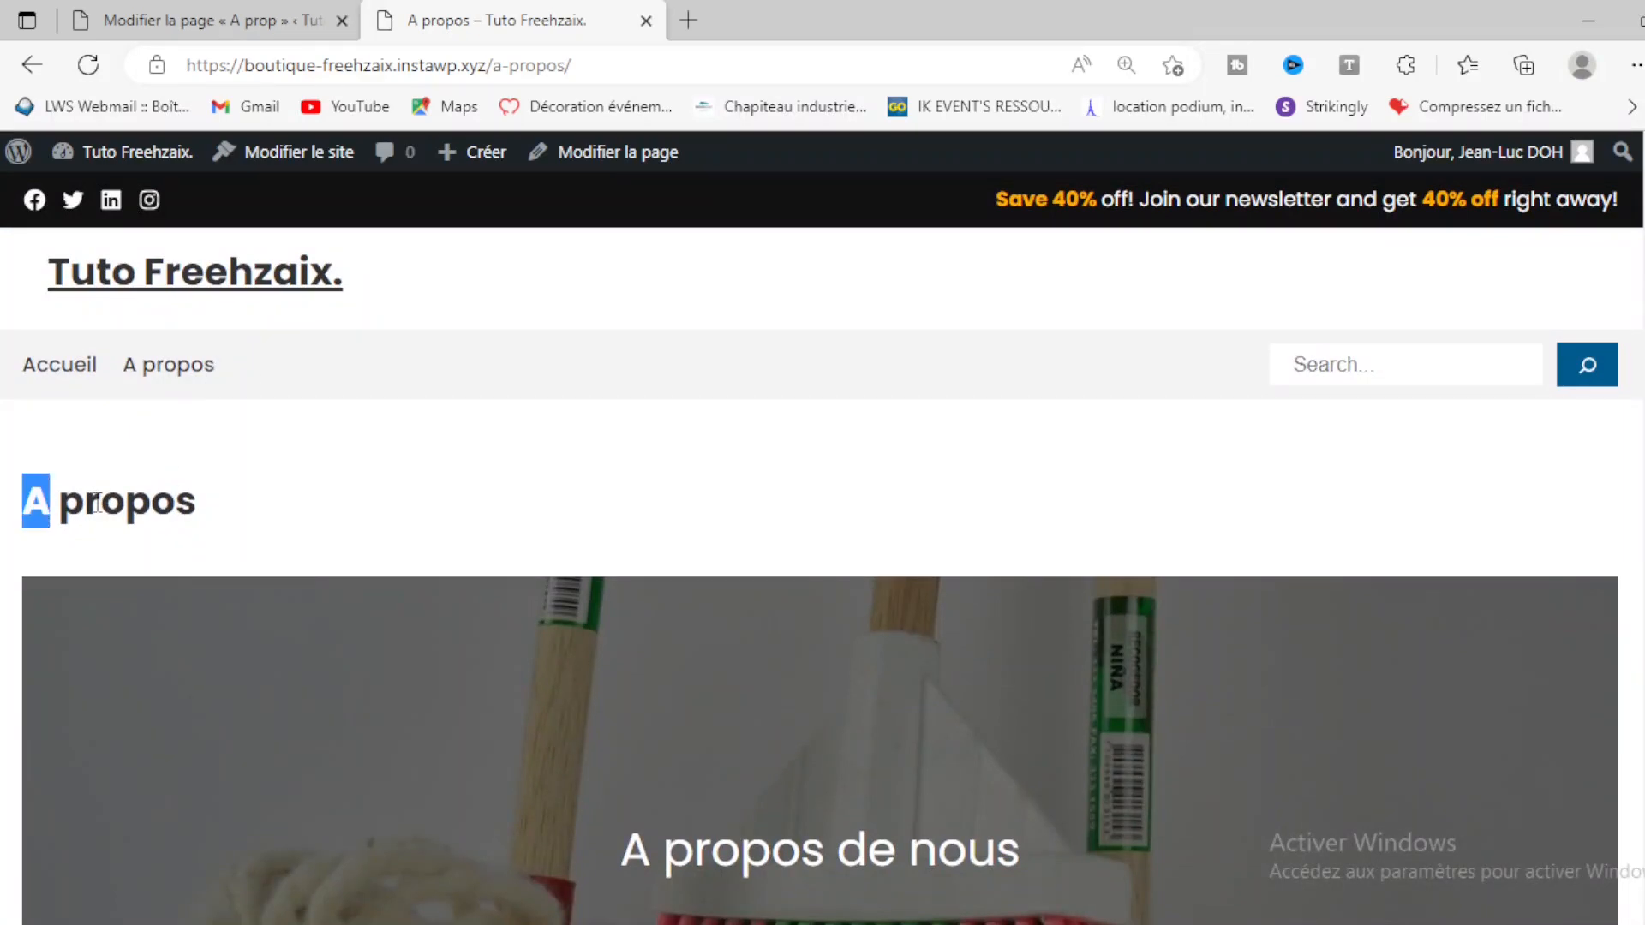
pyautogui.tripleClick(97, 503)
# Step: Assign the page-no-title template to the A propos page and update it
pyautogui.click(214, 20)
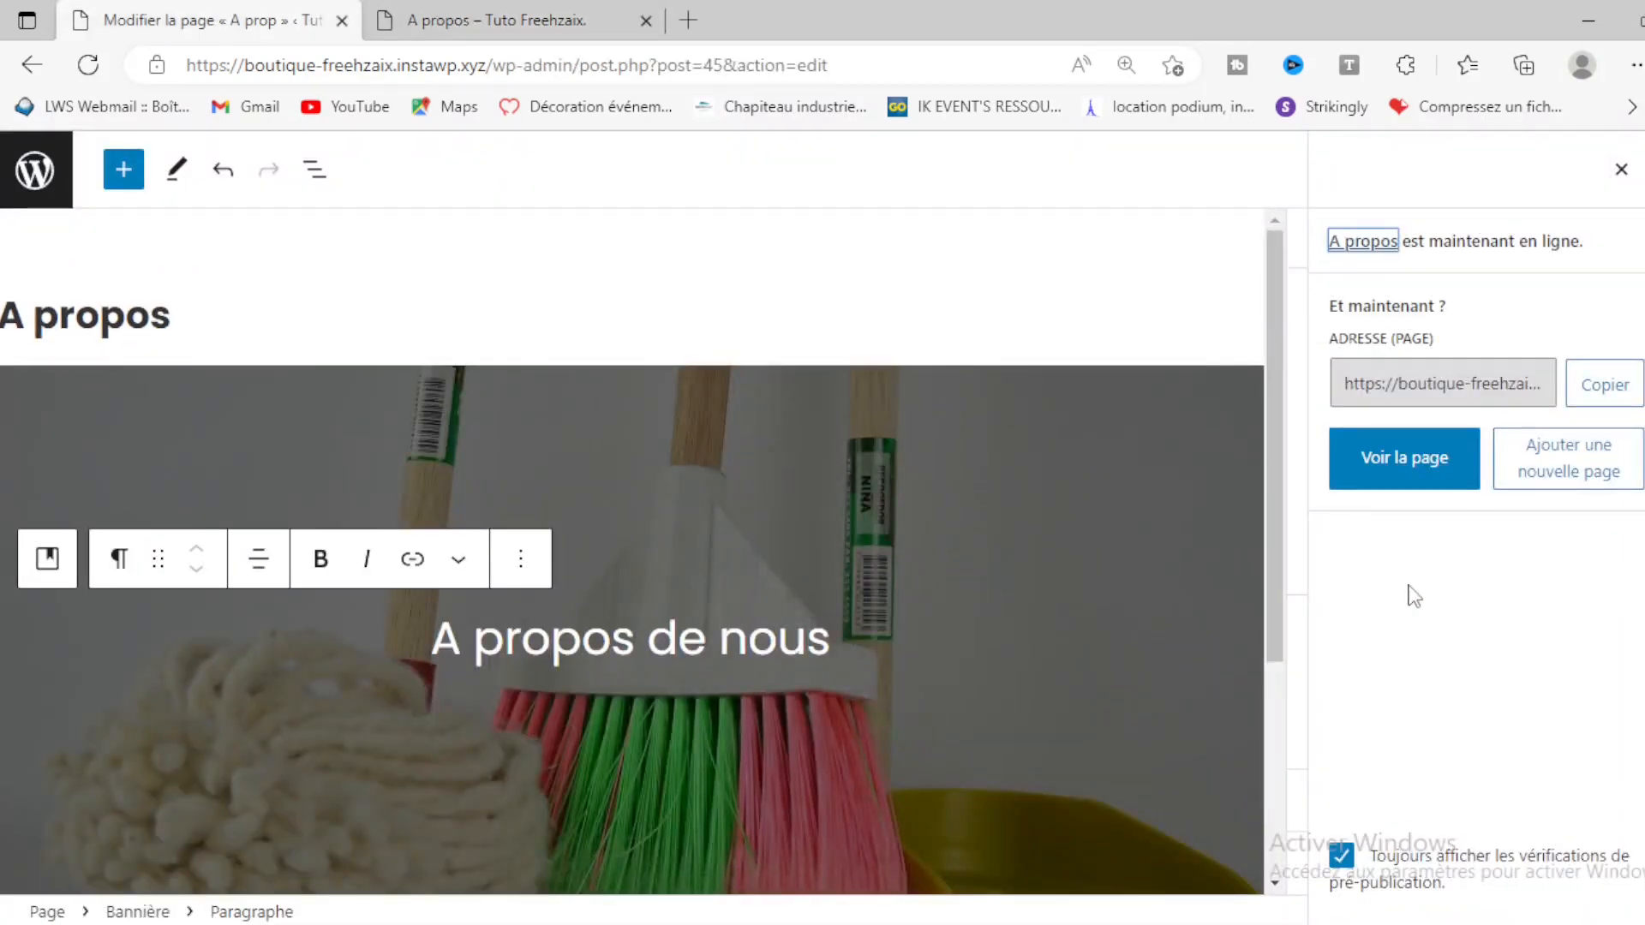
pyautogui.click(1621, 170)
pyautogui.scroll(5, 1542, 454)
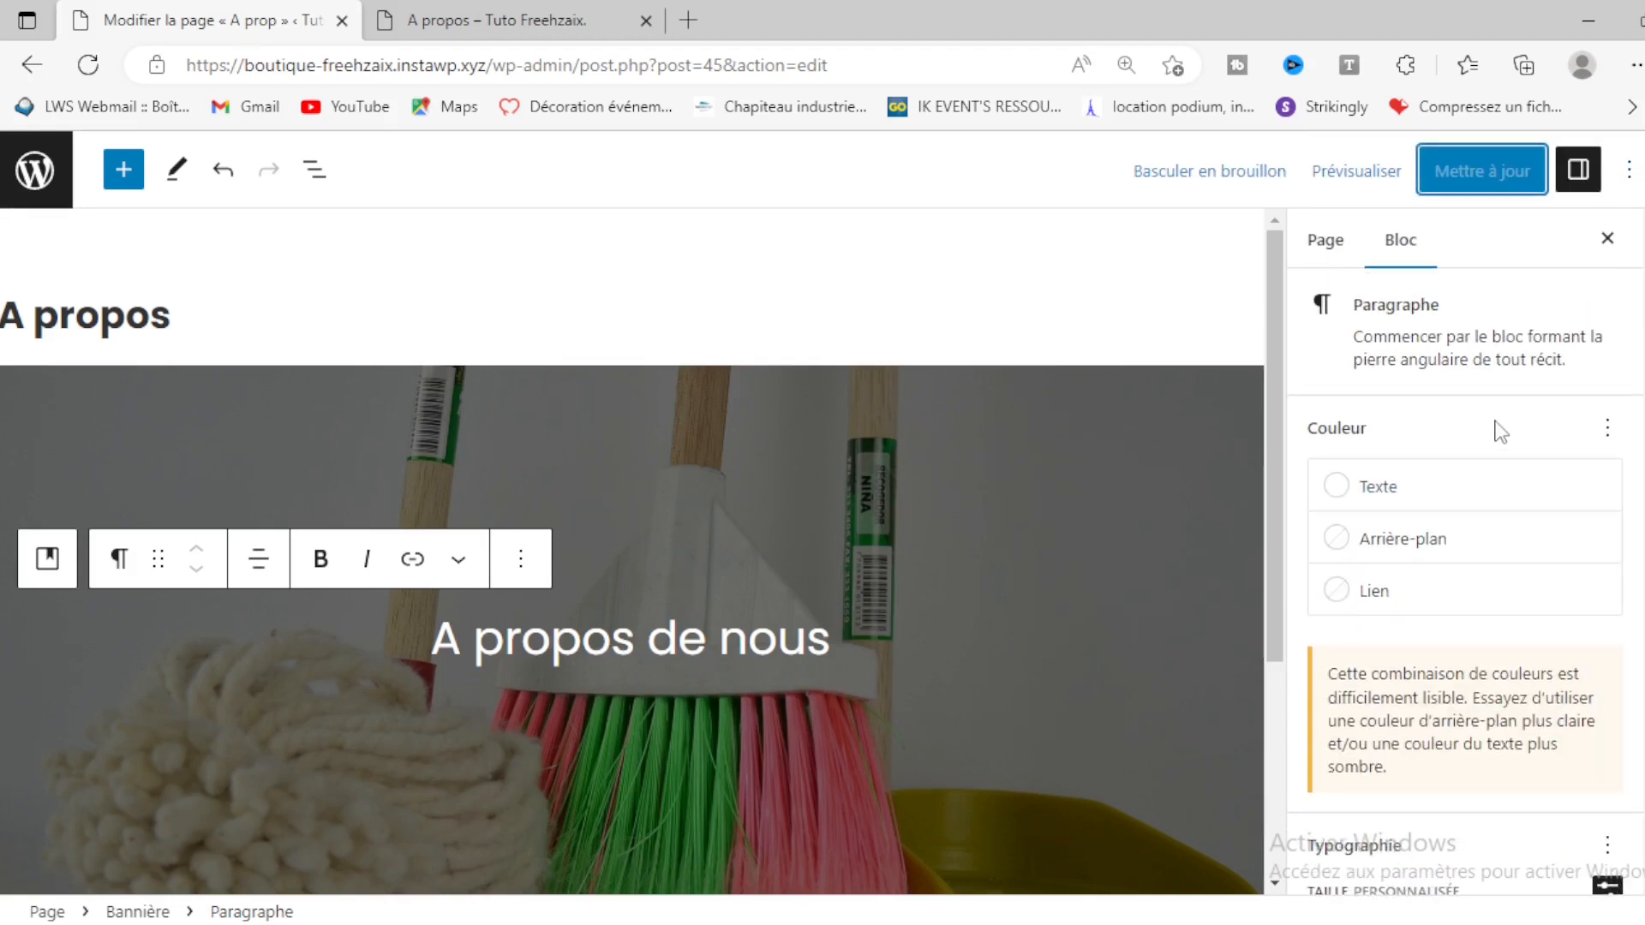
pyautogui.click(1324, 244)
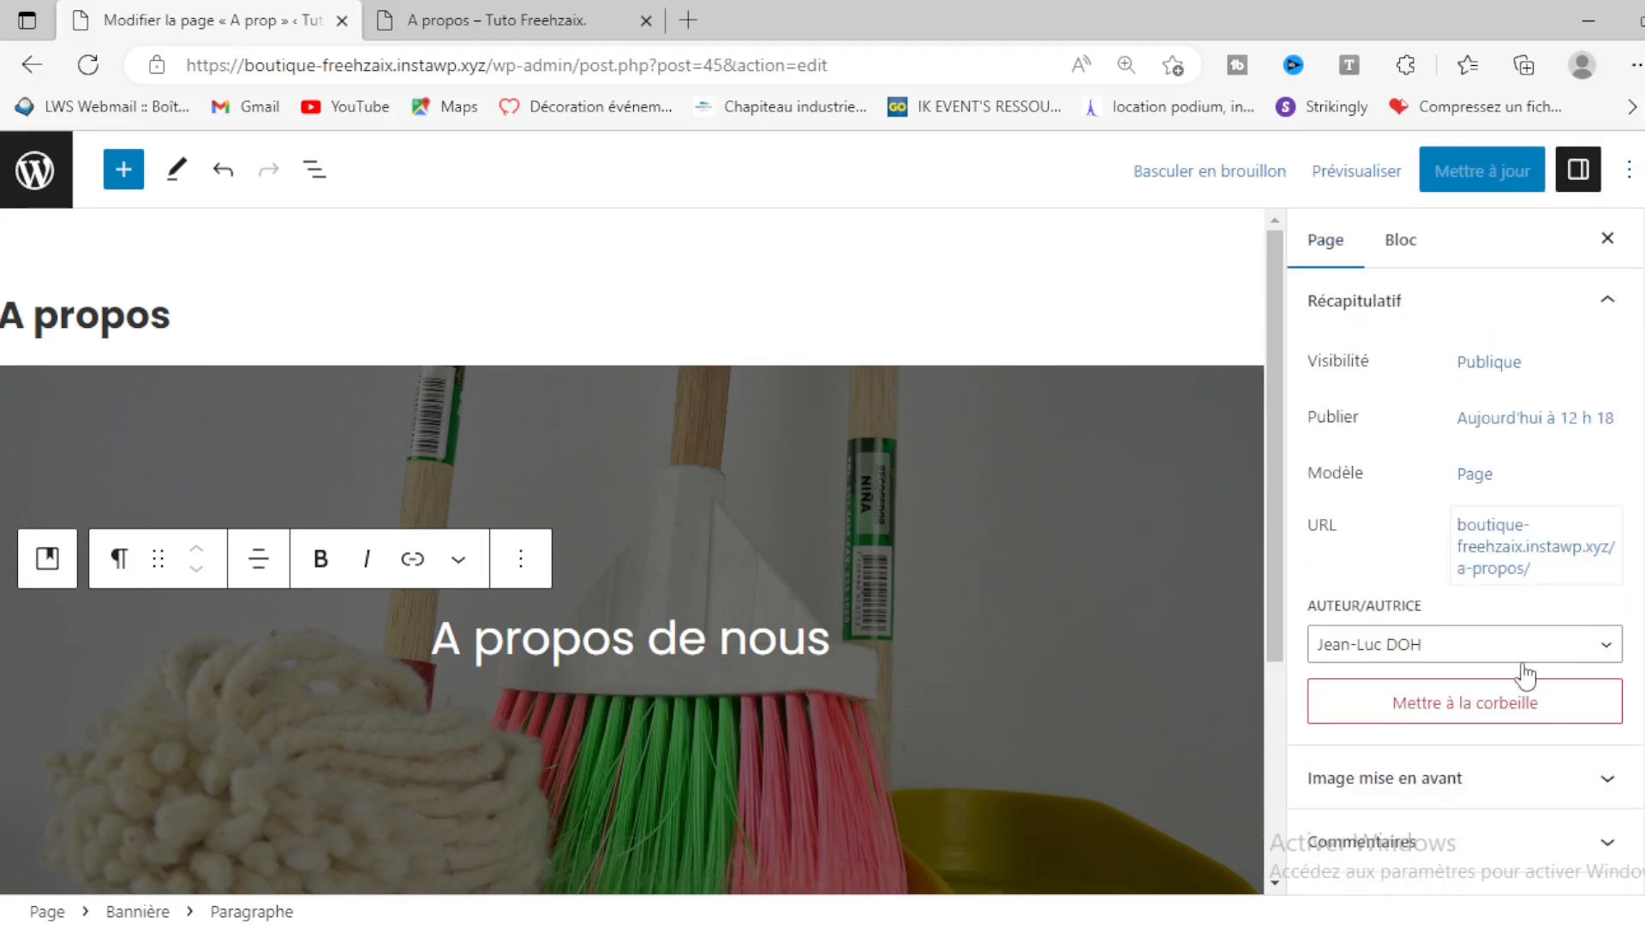
pyautogui.scroll(-1, 1524, 673)
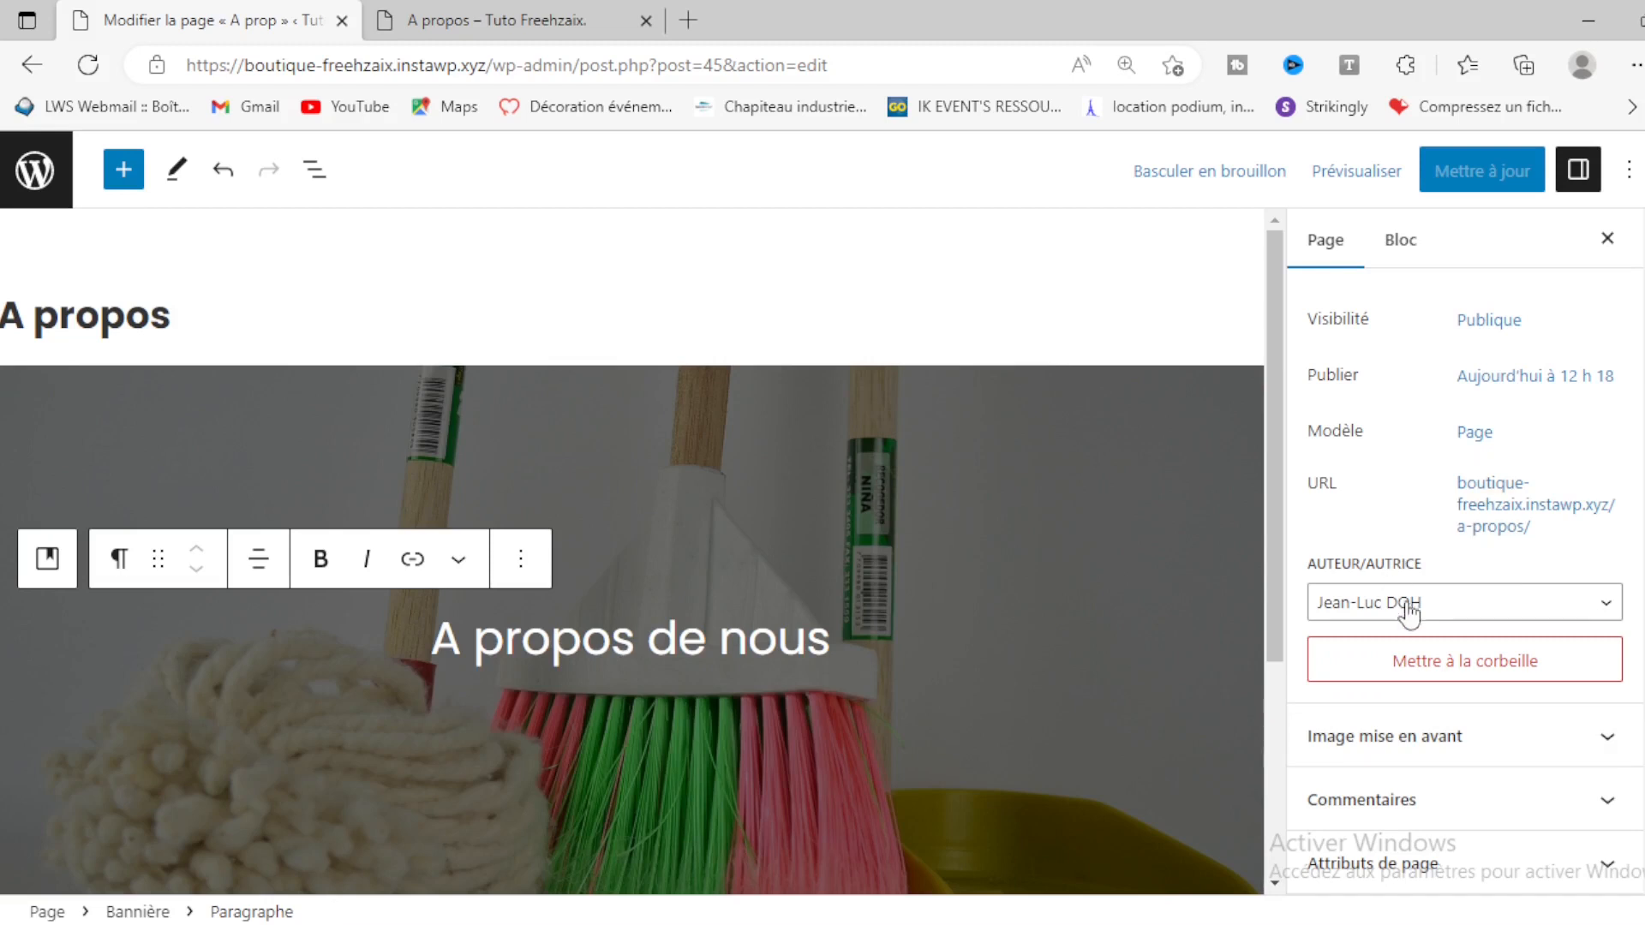
pyautogui.click(1474, 442)
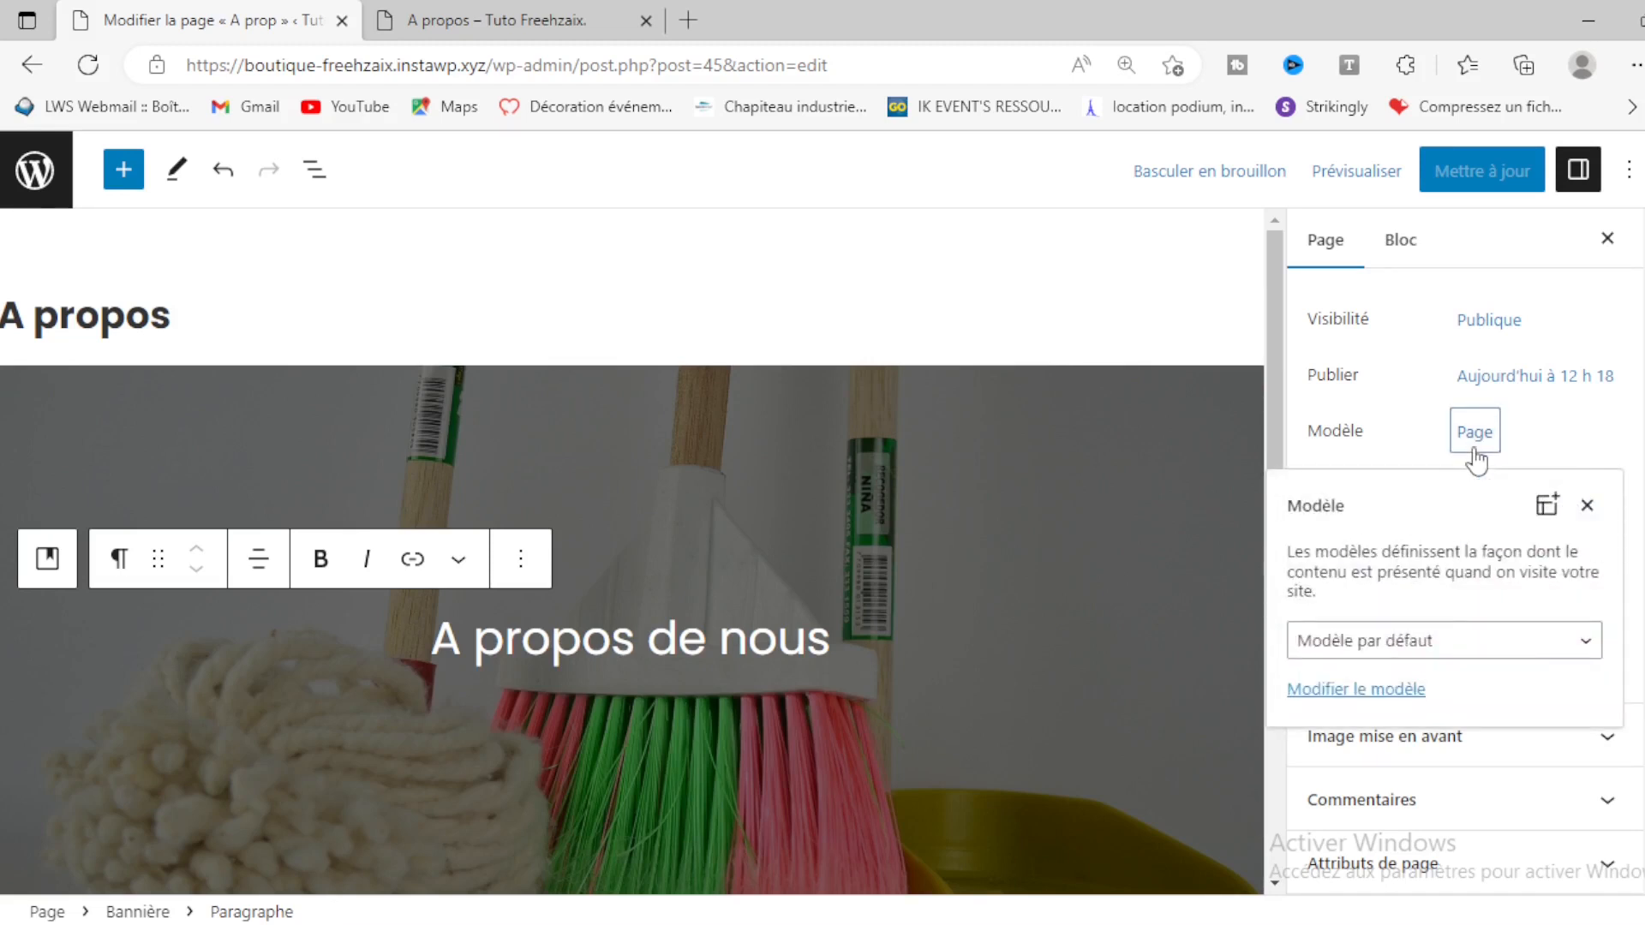
pyautogui.click(1455, 653)
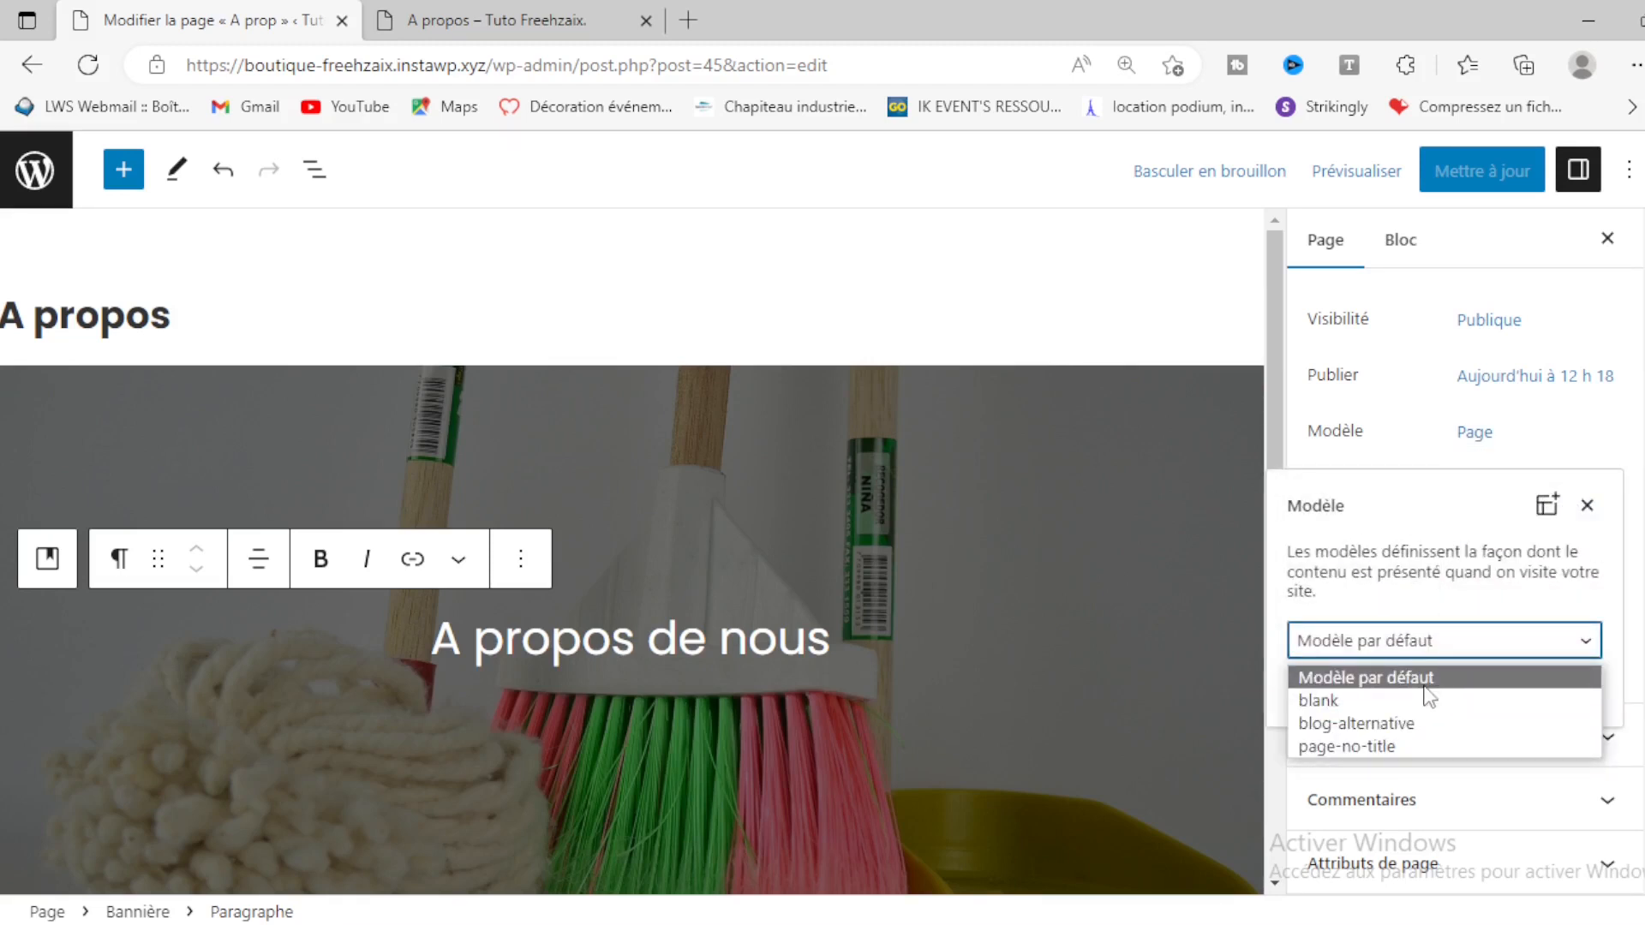
pyautogui.click(1332, 748)
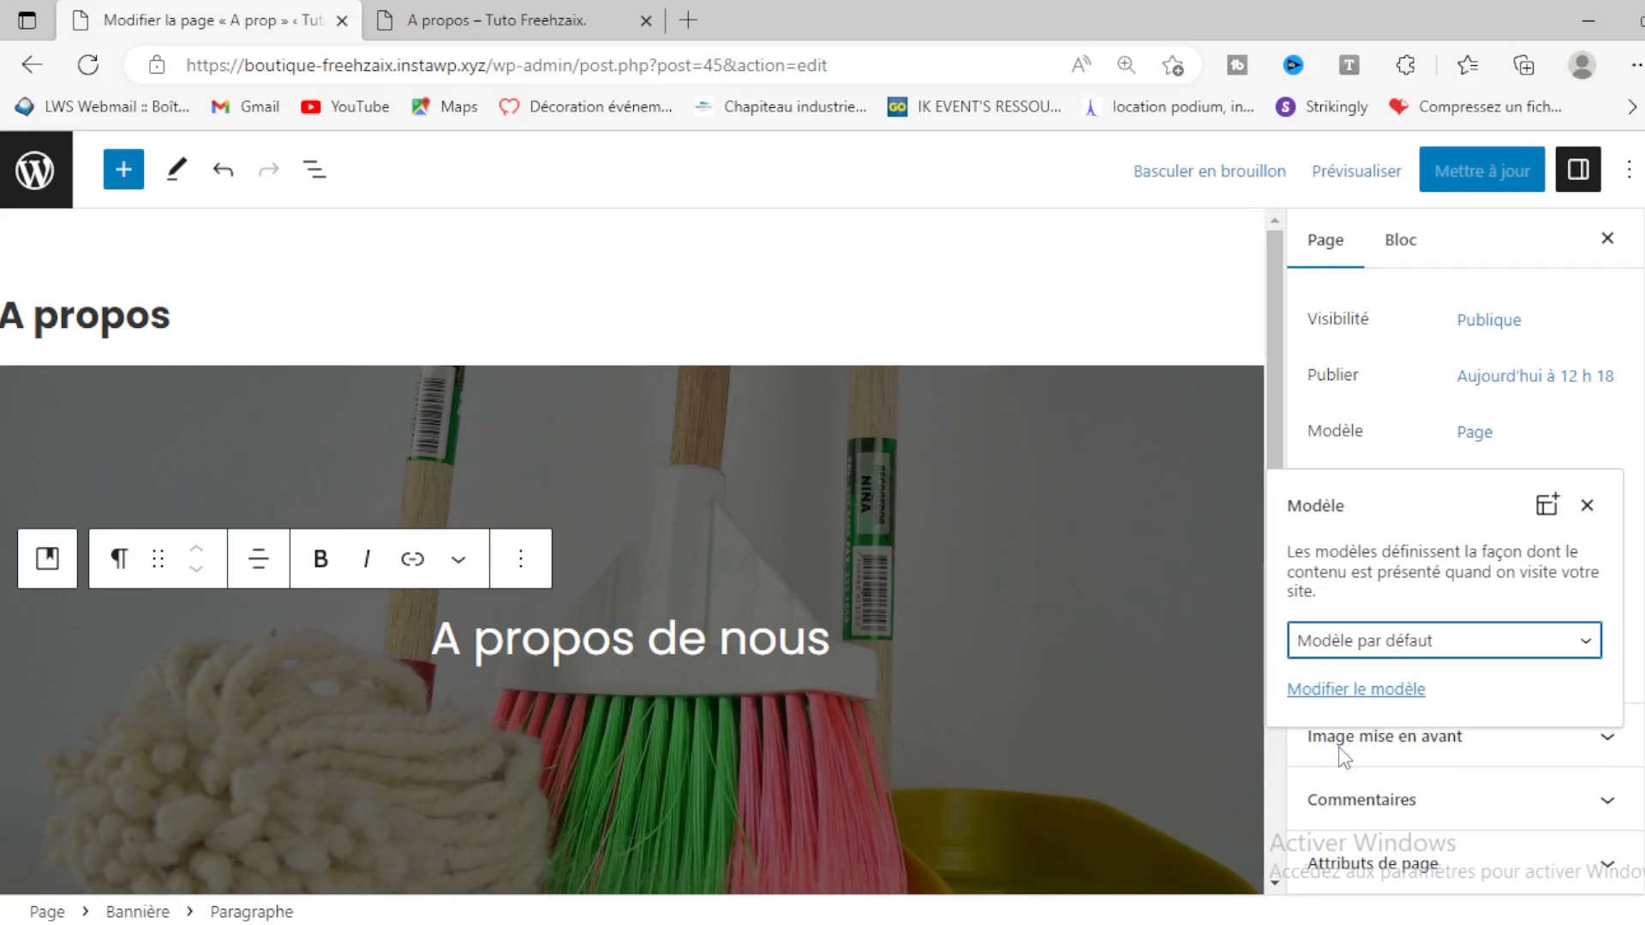
pyautogui.click(1482, 170)
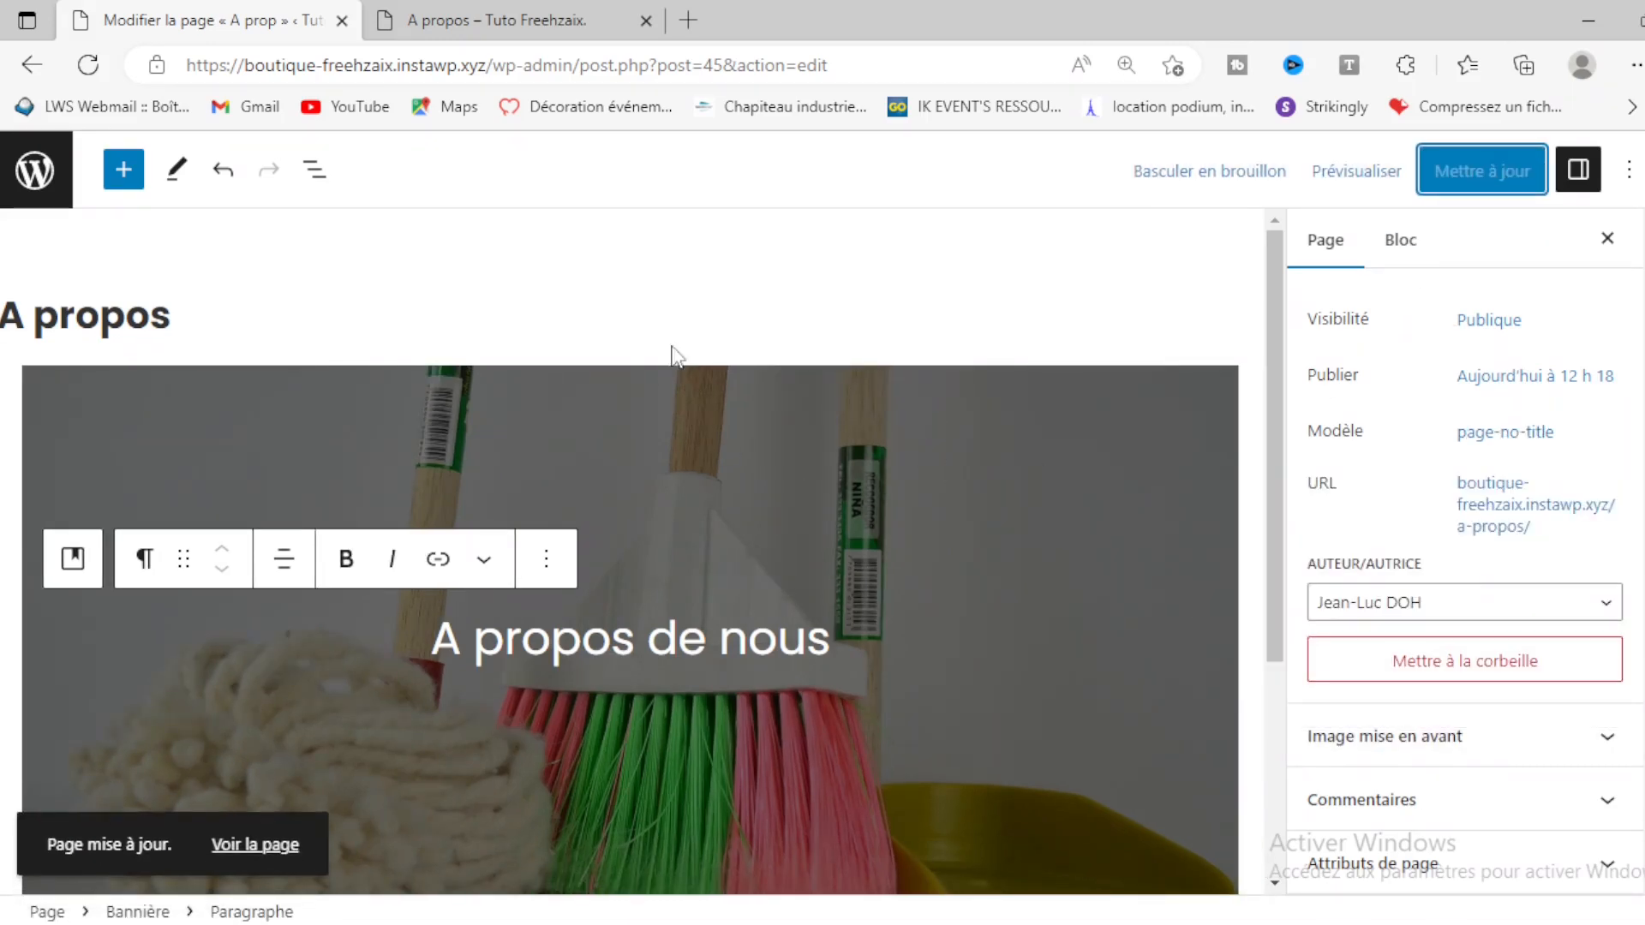
# Step: Reload the public A propos page and check the title area, banner and footer with the new template
pyautogui.click(528, 11)
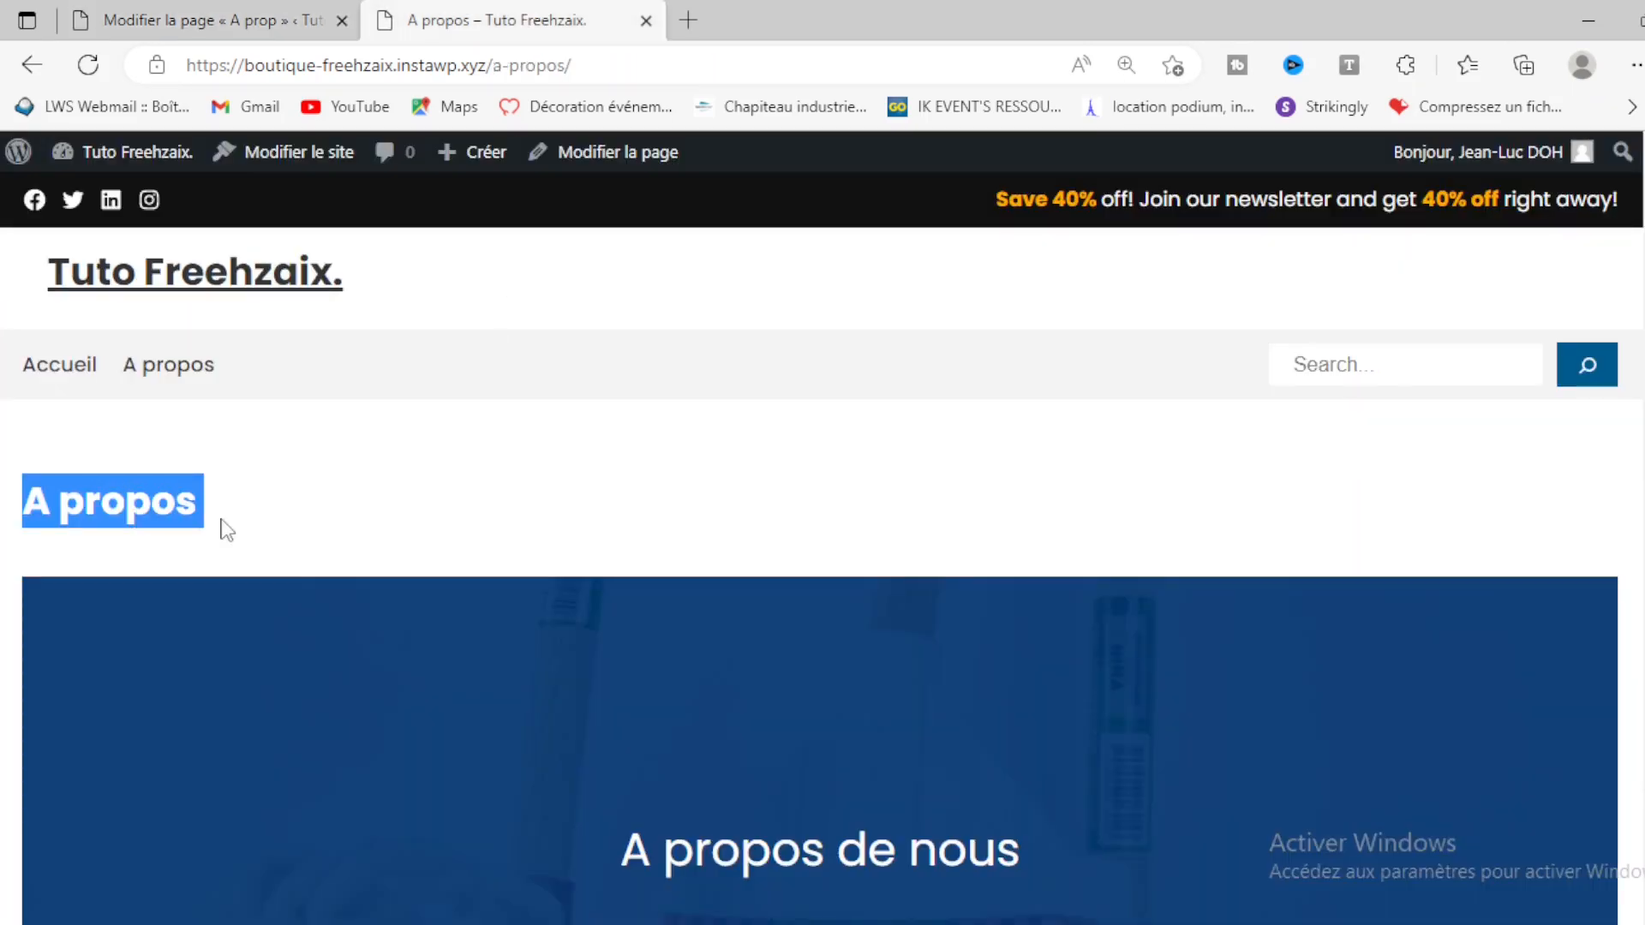
pyautogui.moveTo(199, 519); pyautogui.dragTo(105, 514)
pyautogui.click(106, 514)
pyautogui.scroll(-3, 182, 502)
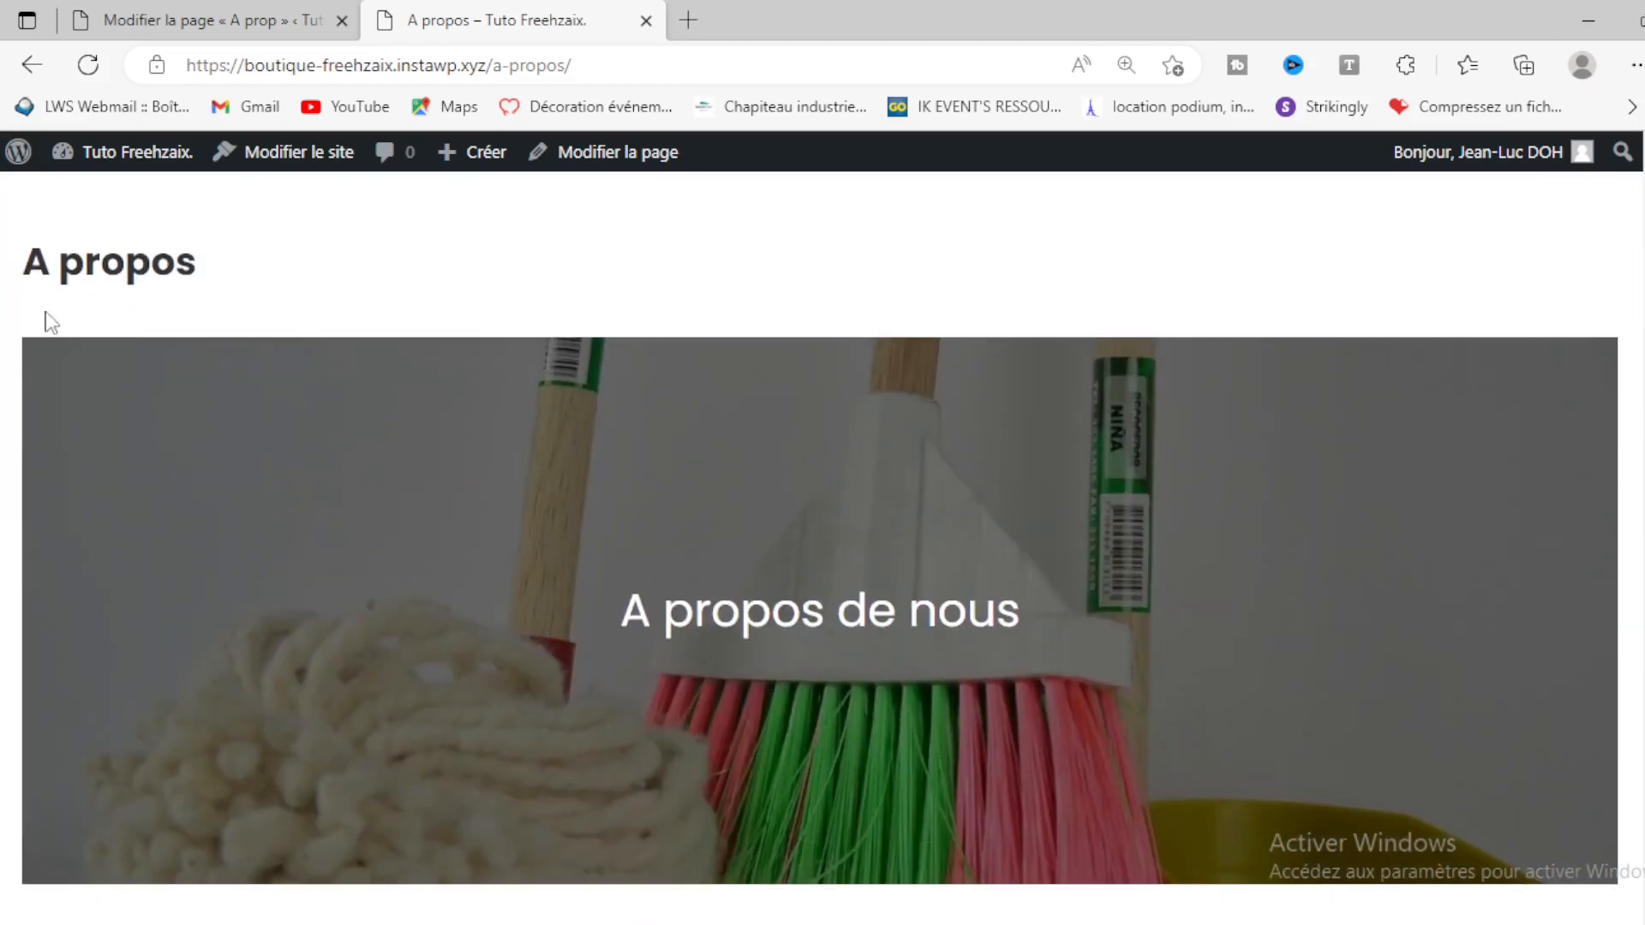
pyautogui.scroll(3, 229, 272)
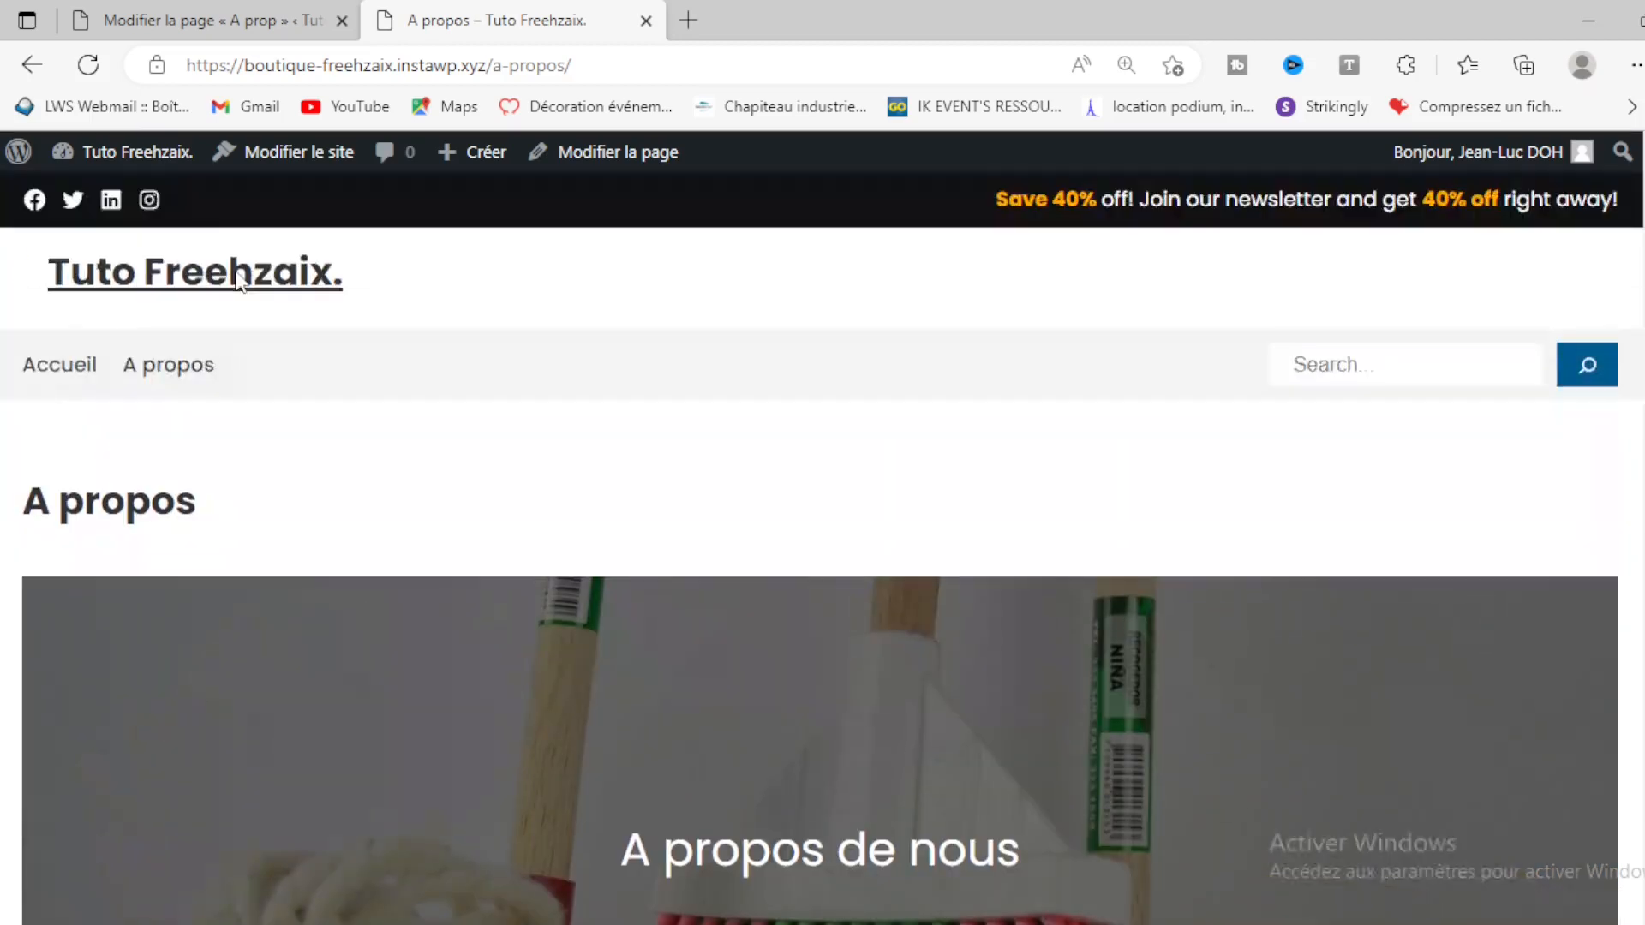
pyautogui.click(89, 65)
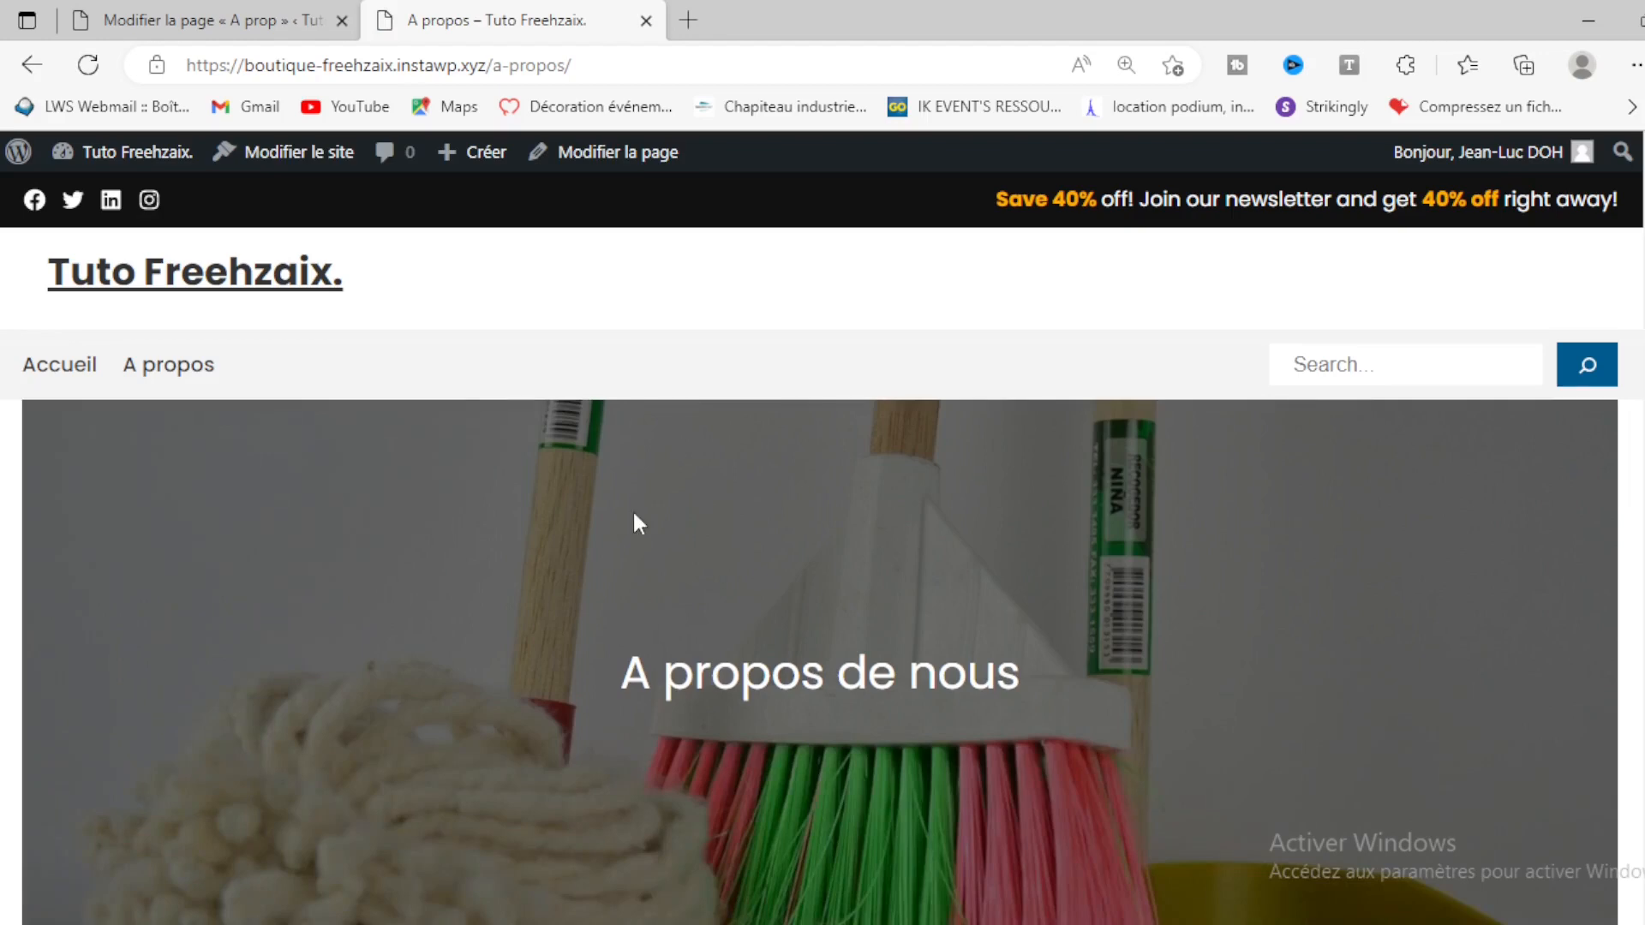
pyautogui.scroll(-5, 865, 445)
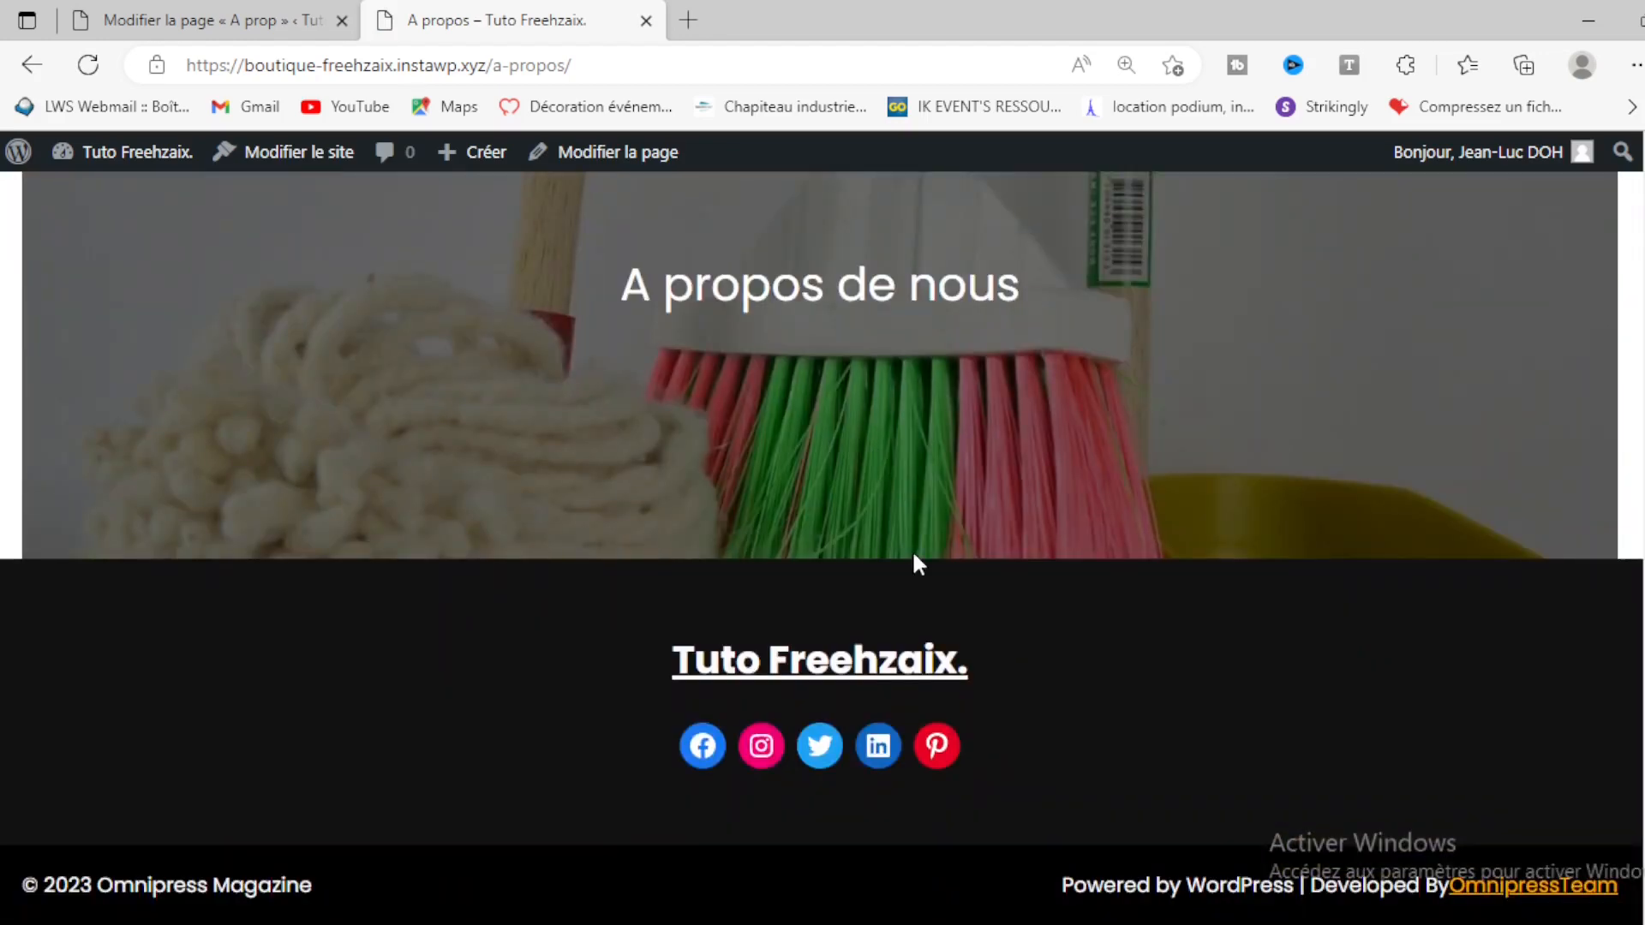
pyautogui.scroll(5, 913, 555)
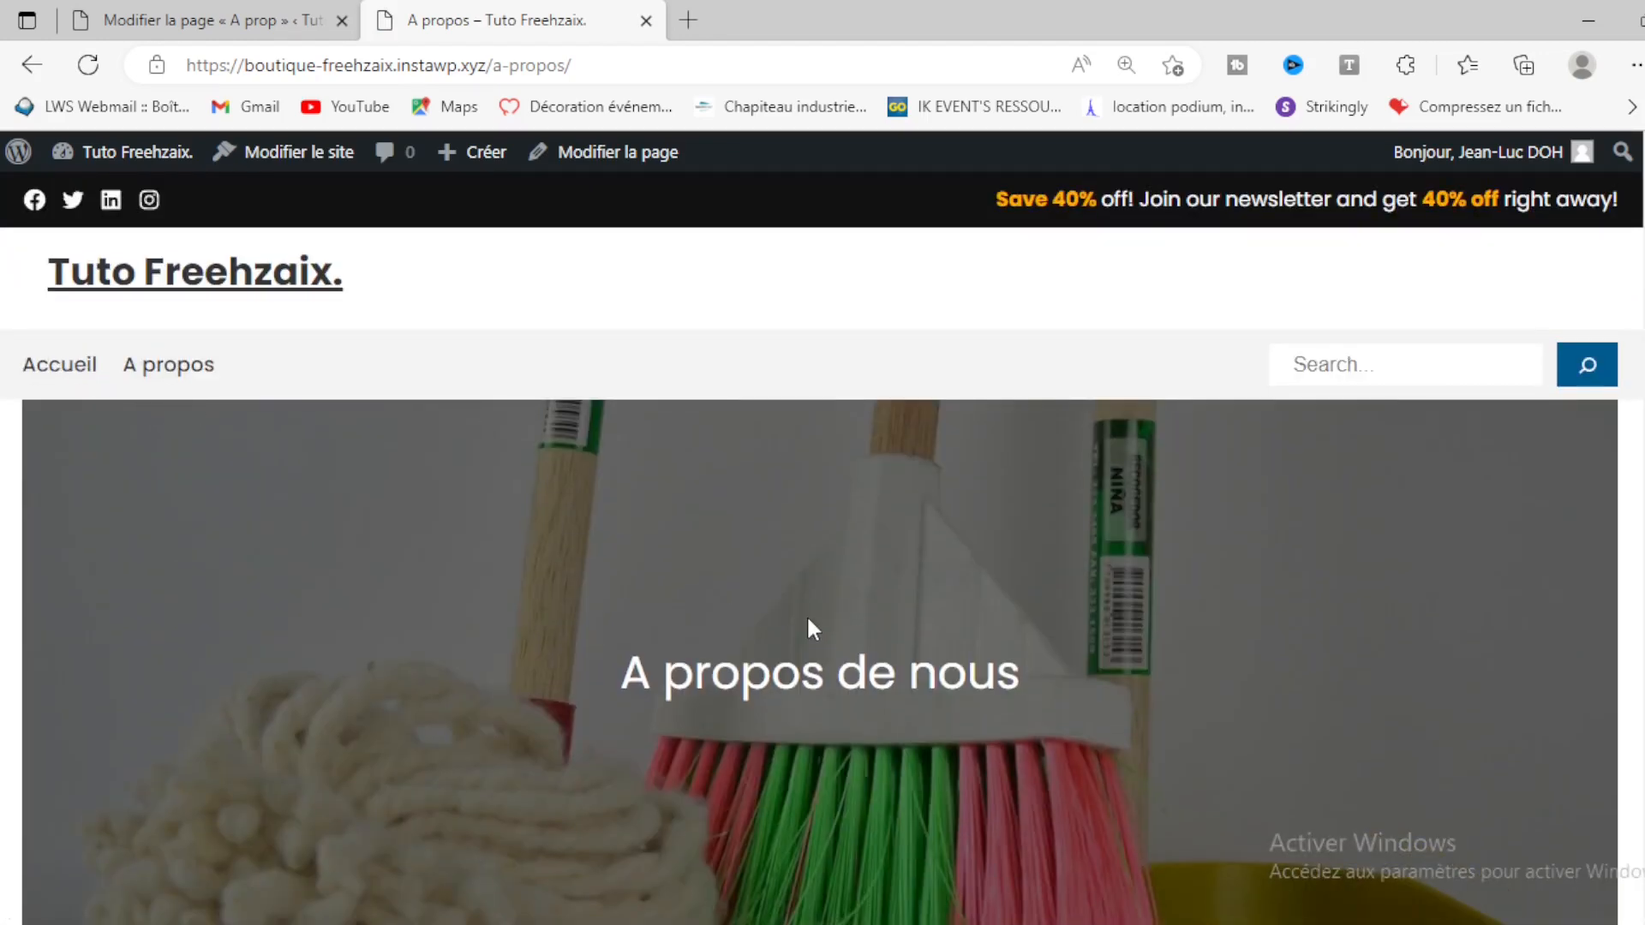
pyautogui.scroll(-2, 805, 621)
pyautogui.scroll(-3, 597, 608)
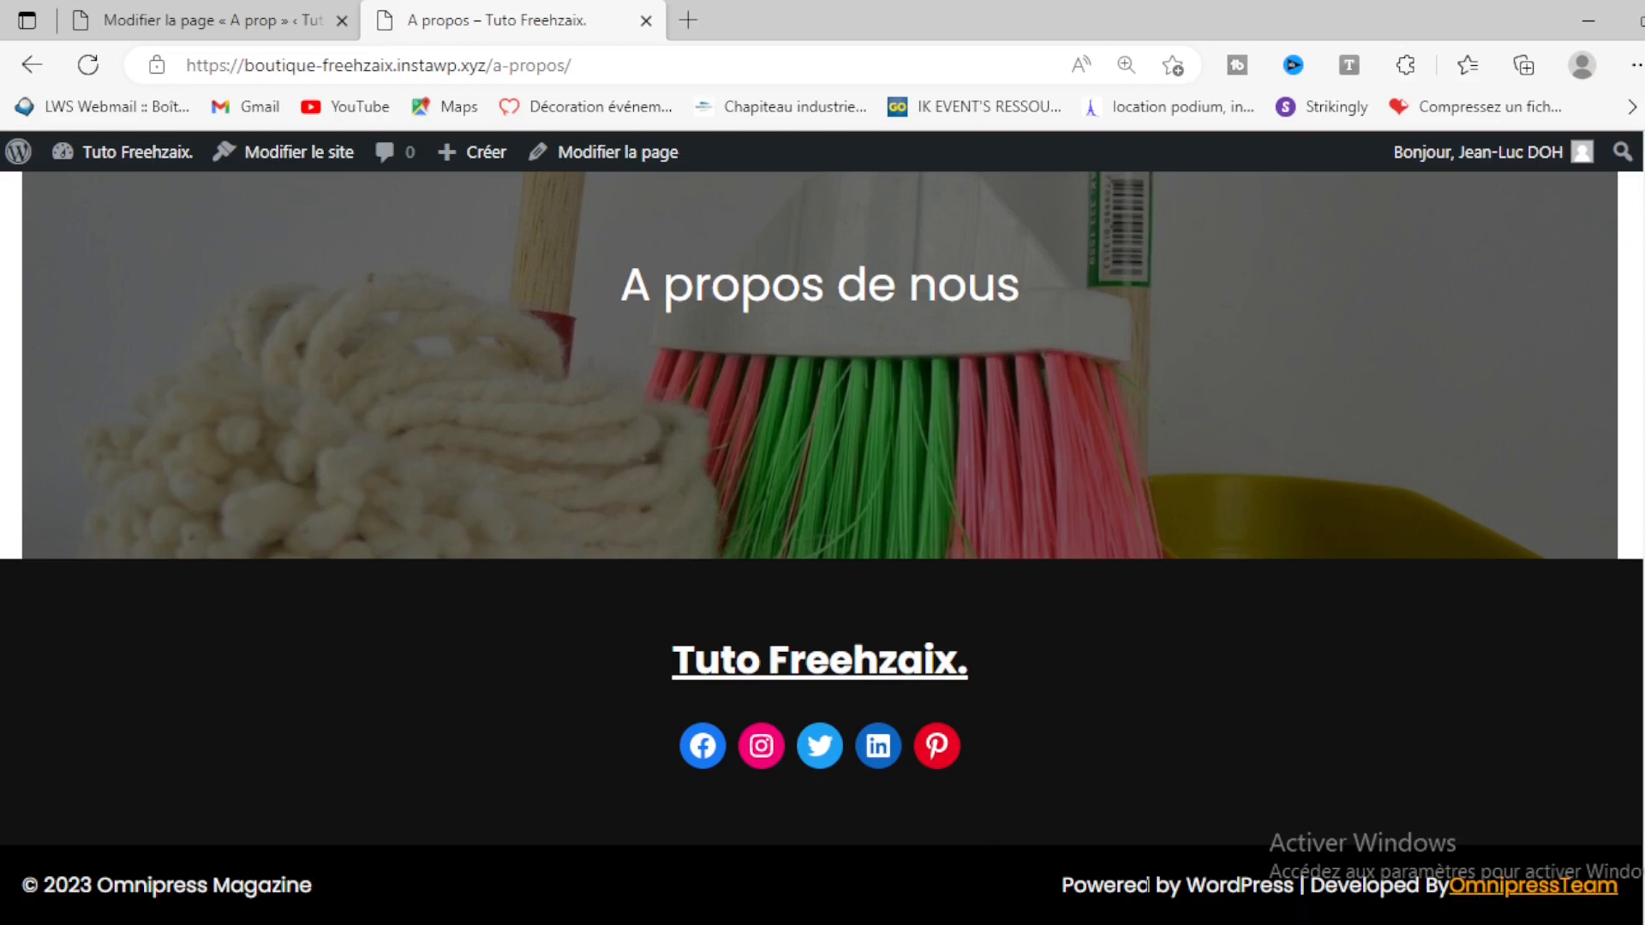
pyautogui.scroll(5, 383, 641)
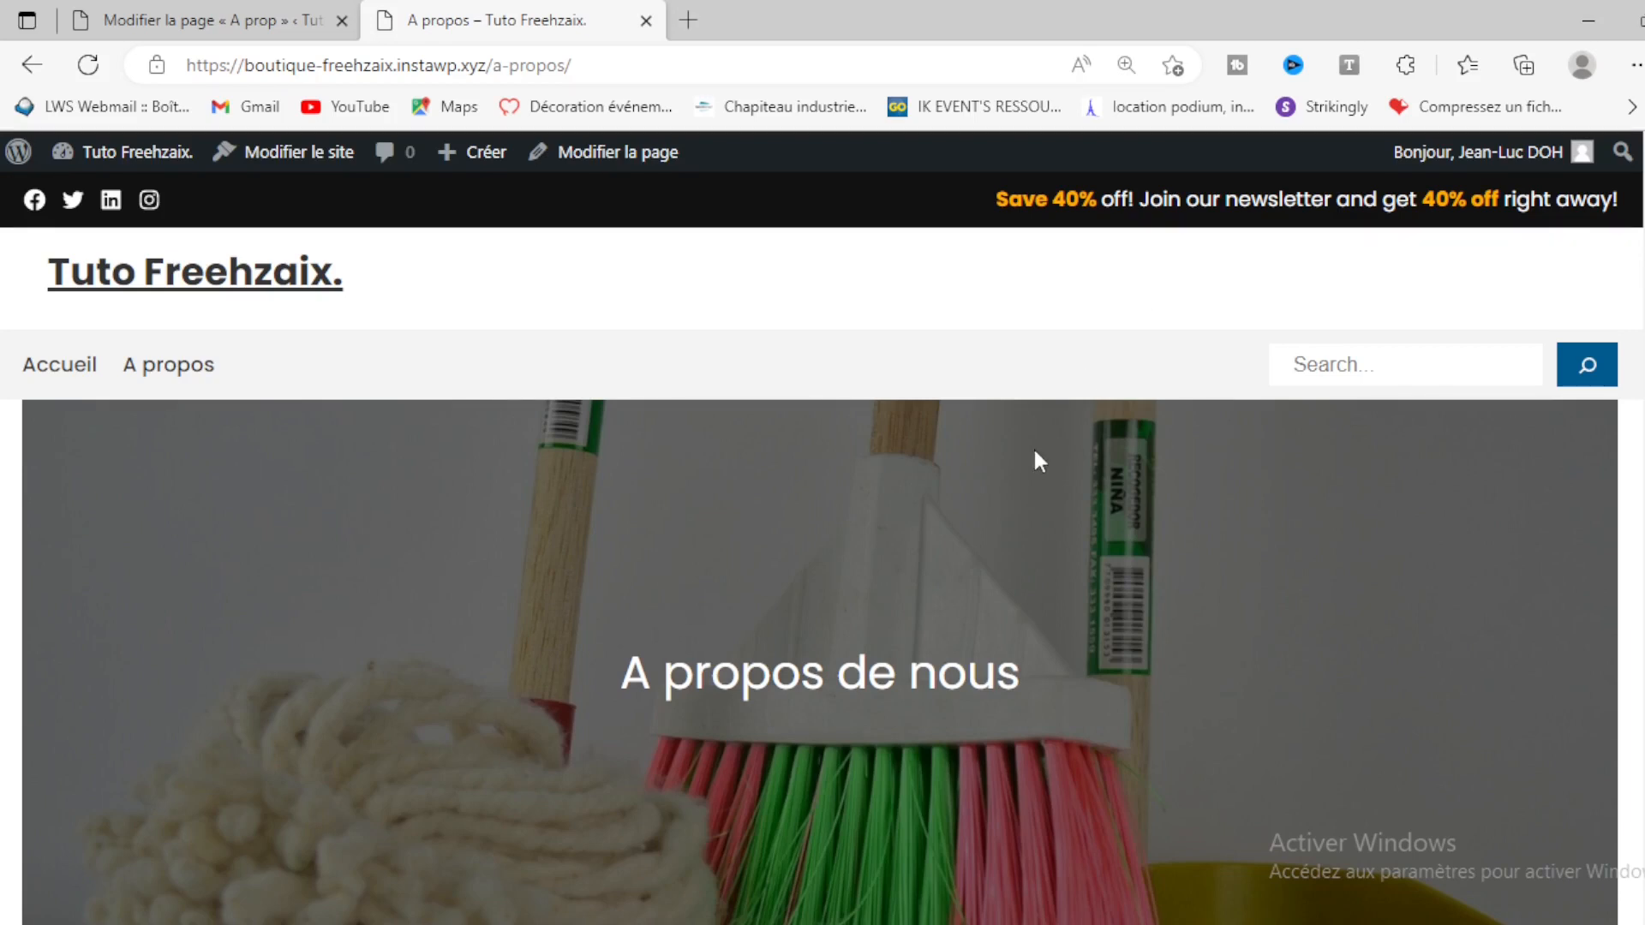
# Step: Leave the A propos page editor and return to the list of all pages
pyautogui.click(205, 19)
pyautogui.scroll(-3, 1096, 691)
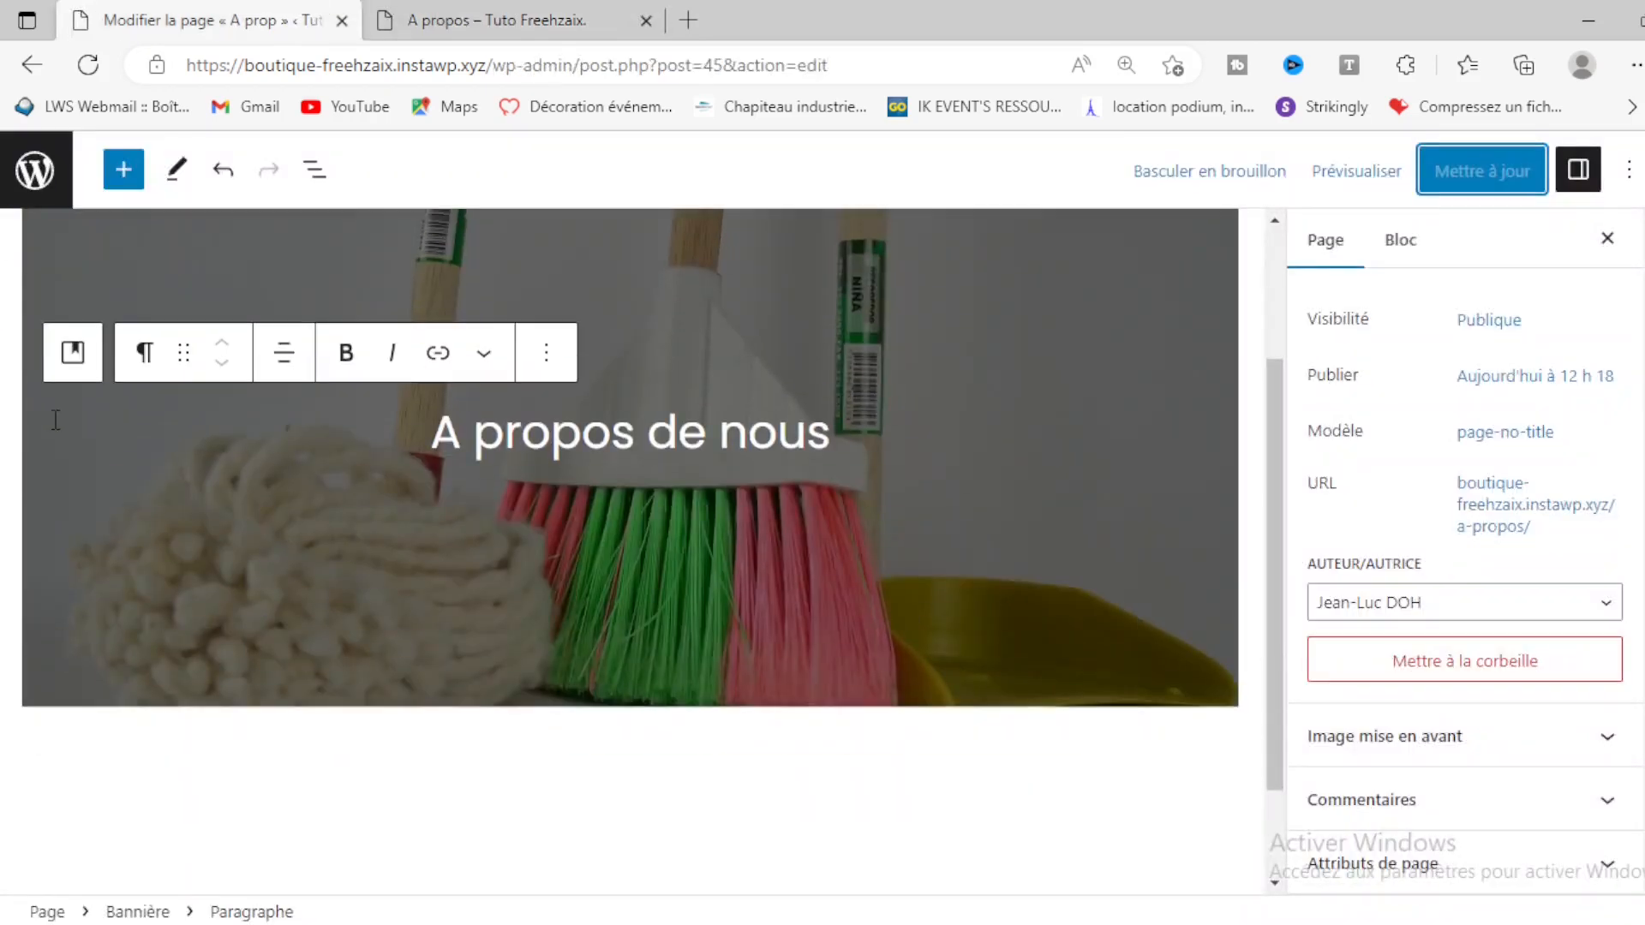
pyautogui.click(34, 170)
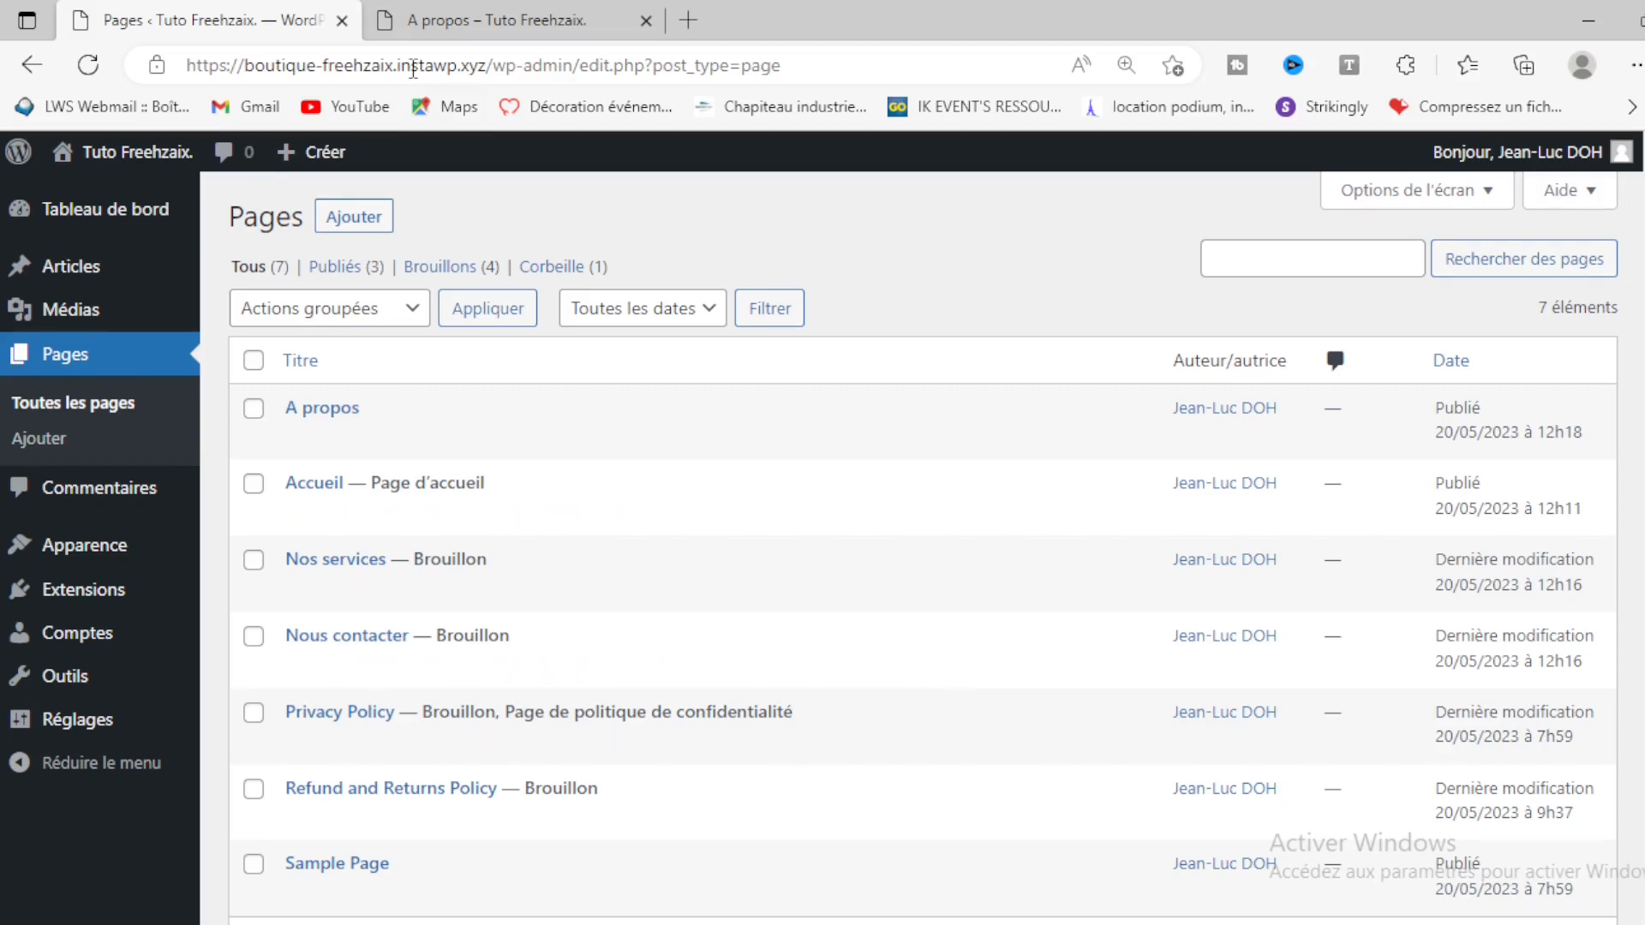
# Step: Open the Accueil page on the public site and look it over down to the footer
pyautogui.click(463, 20)
pyautogui.click(53, 381)
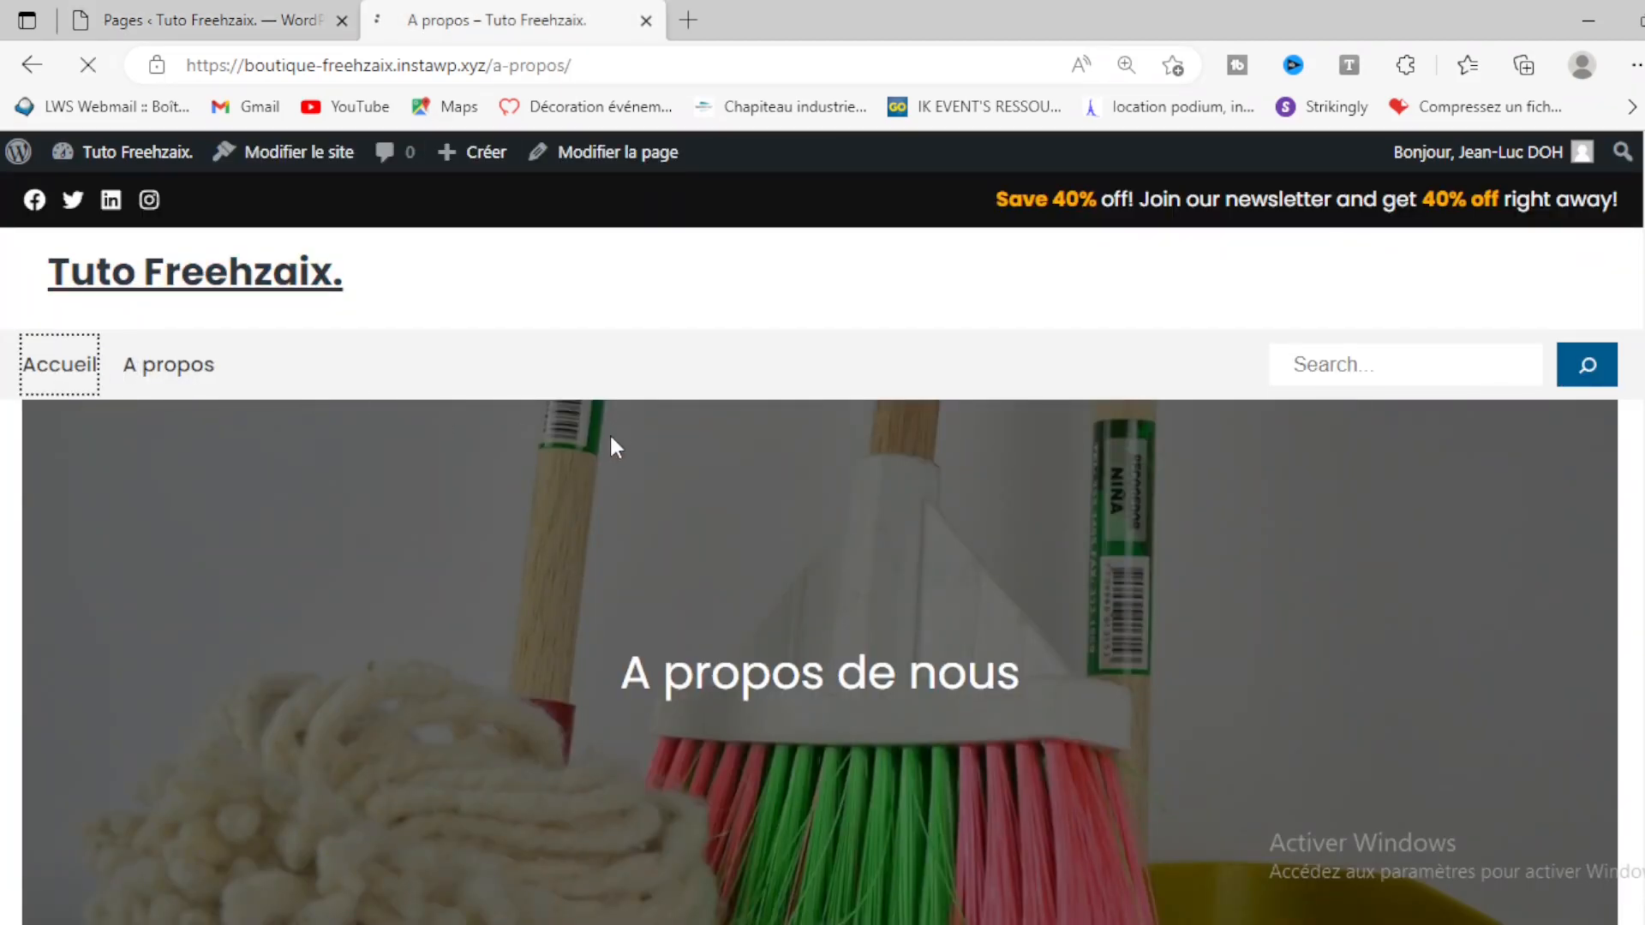
pyautogui.scroll(-9, 866, 465)
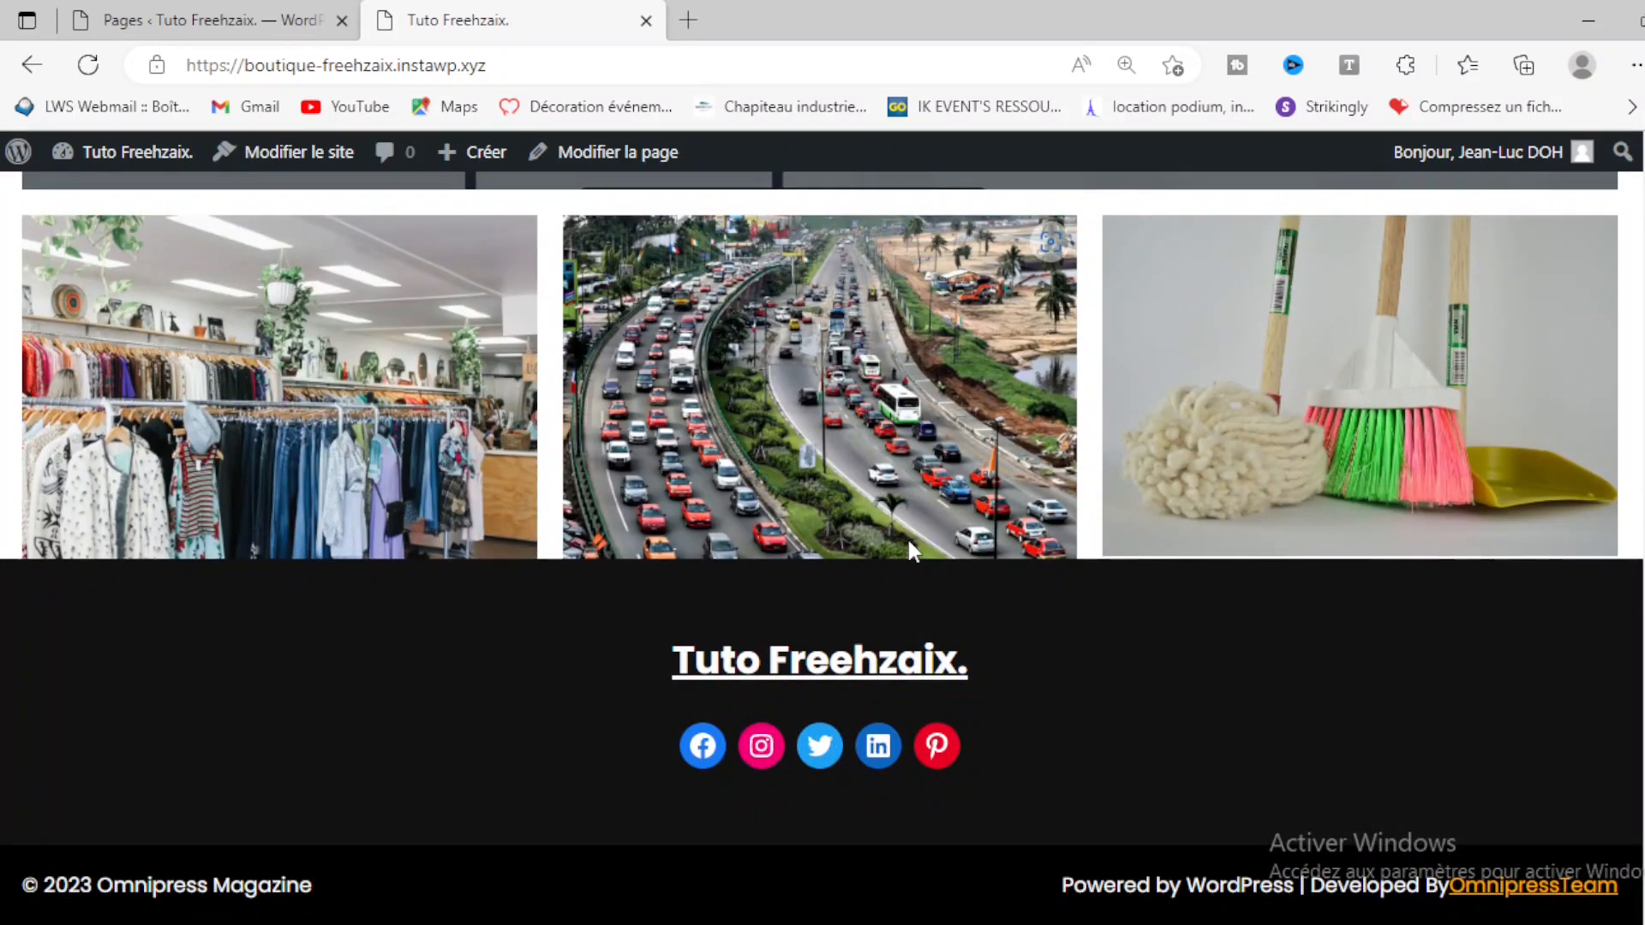
pyautogui.scroll(10, 908, 545)
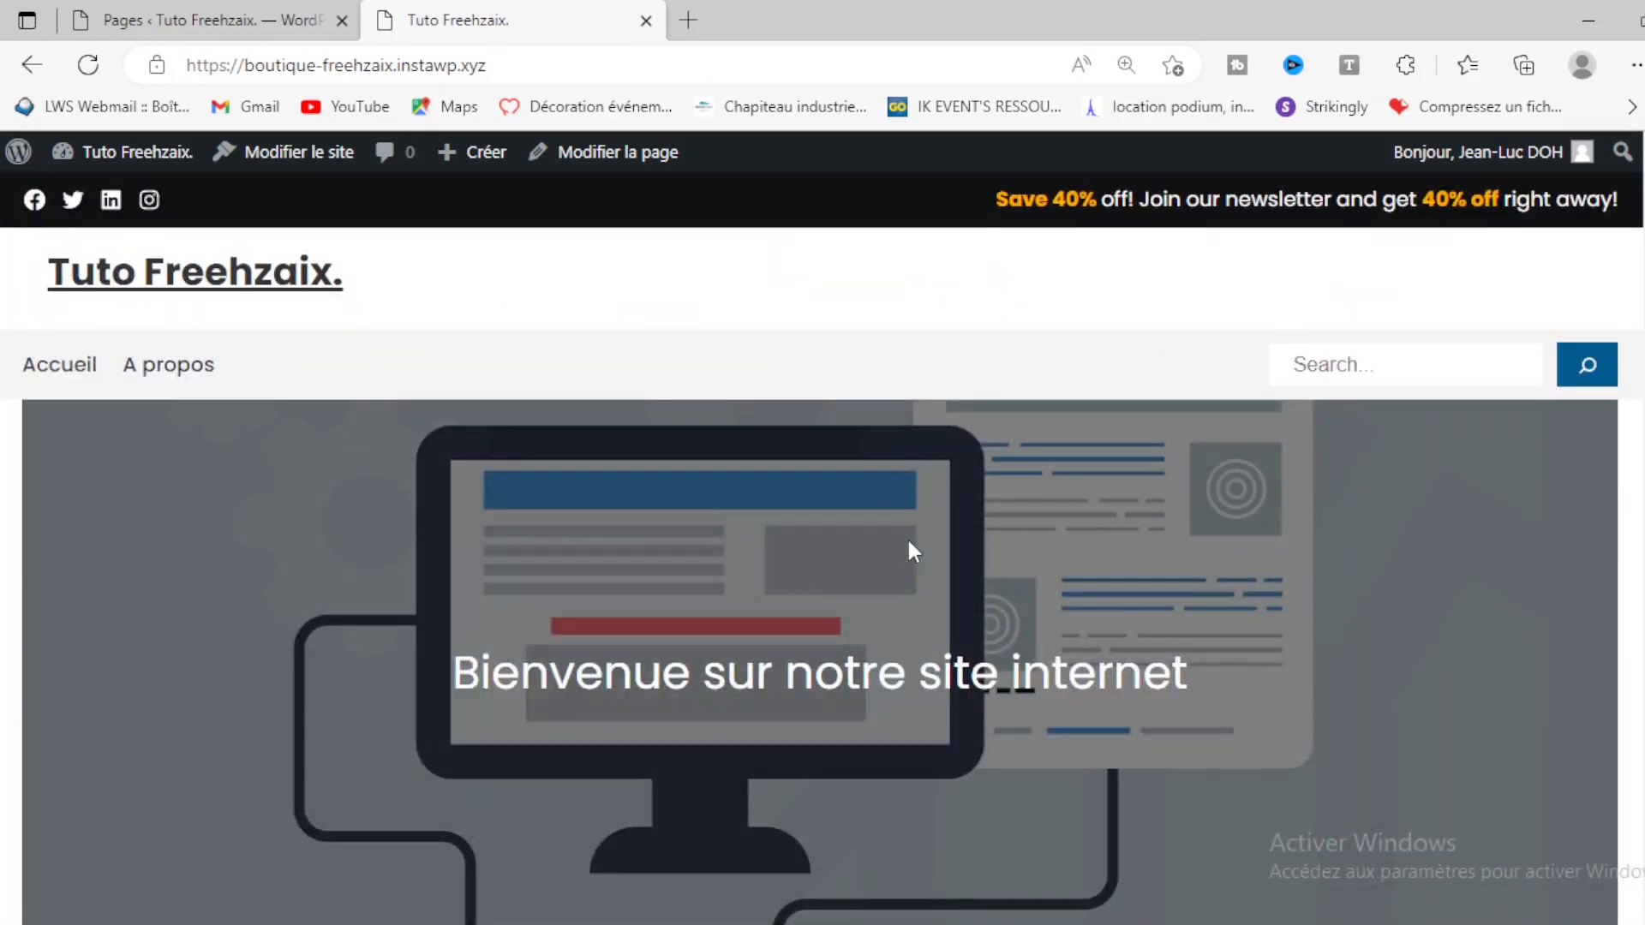